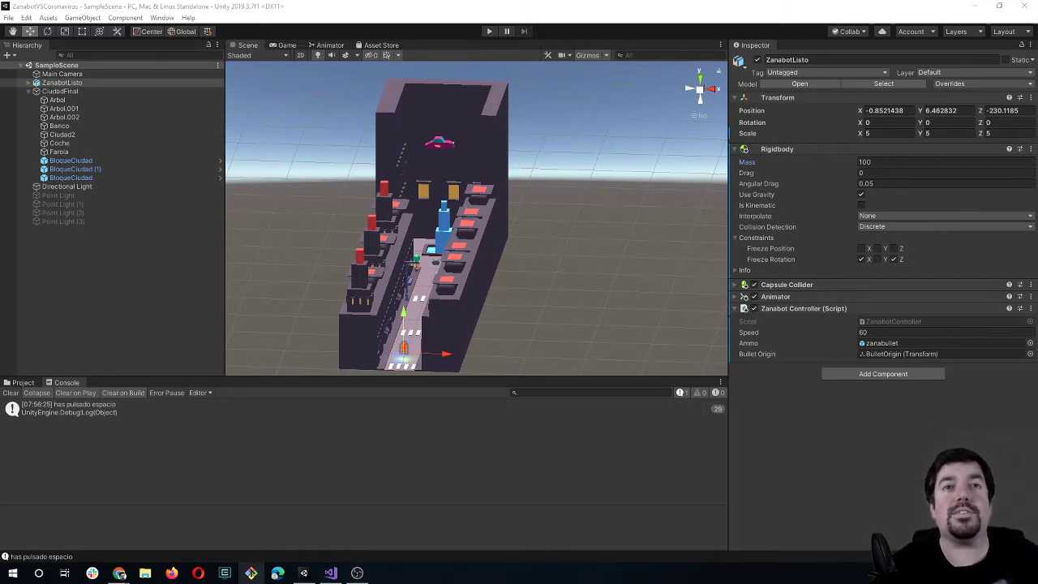
# Orbit the Scene view to a side angle over the city block and enter Play mode.
pyautogui.scroll(2, 454, 193)
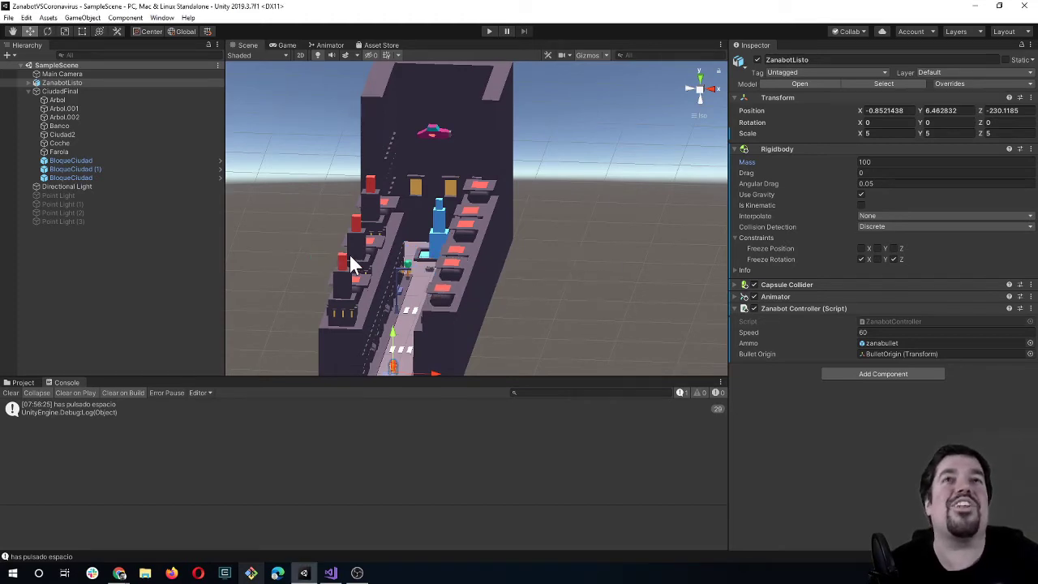
pyautogui.scroll(-1, 359, 243)
pyautogui.moveTo(319, 276)
pyautogui.keyDown('alt'); pyautogui.mouseDown()
pyautogui.moveTo(192, 259)
pyautogui.moveTo(240, 279)
pyautogui.mouseUp(); pyautogui.keyUp('alt')
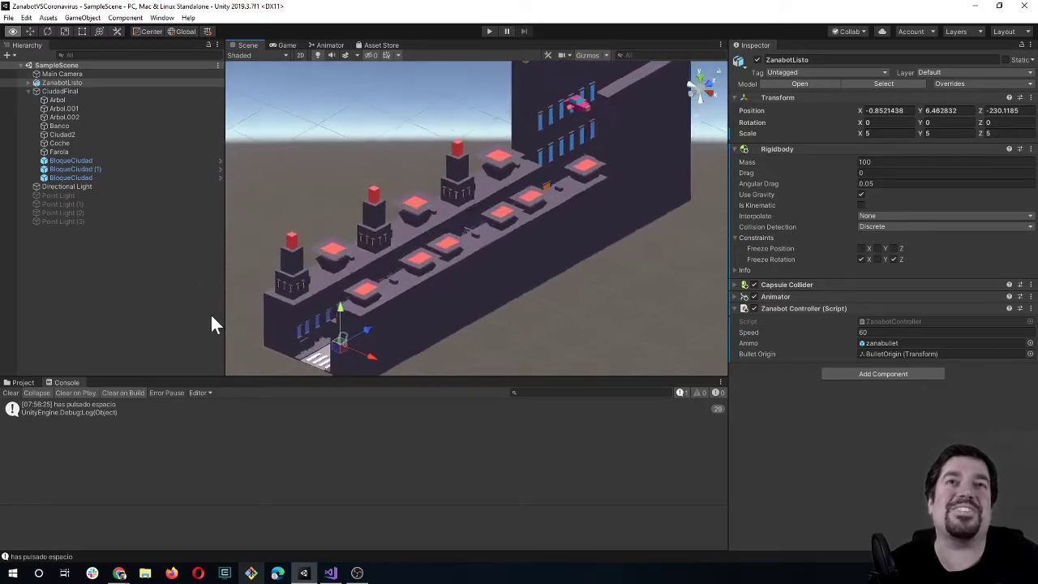
pyautogui.scroll(3, 266, 260)
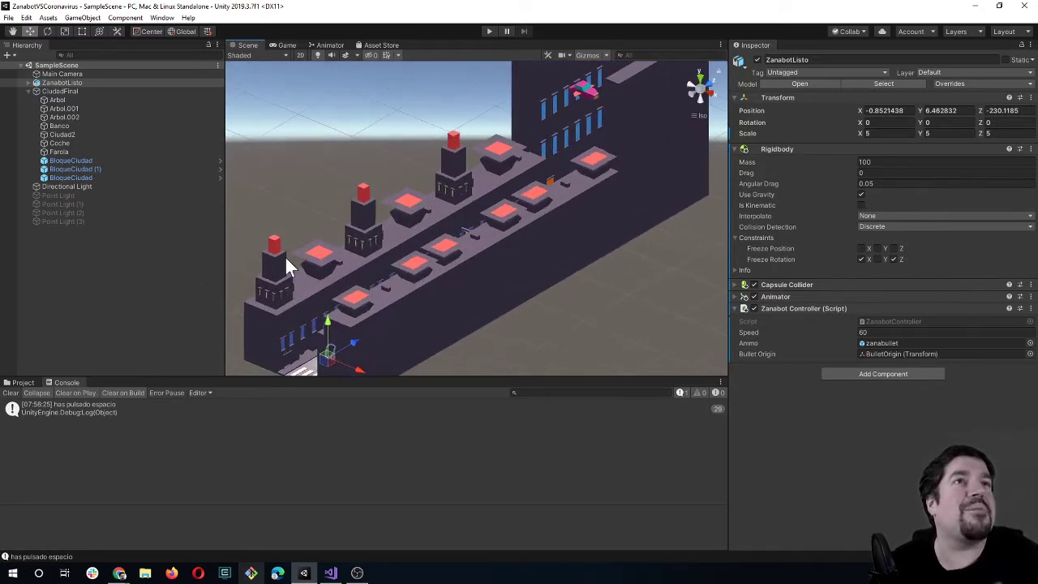
pyautogui.moveTo(227, 195)
pyautogui.keyDown('alt'); pyautogui.mouseDown()
pyautogui.moveTo(433, 246)
pyautogui.moveTo(459, 234)
pyautogui.moveTo(454, 244)
pyautogui.mouseUp(); pyautogui.keyUp('alt')
pyautogui.scroll(2, 503, 239)
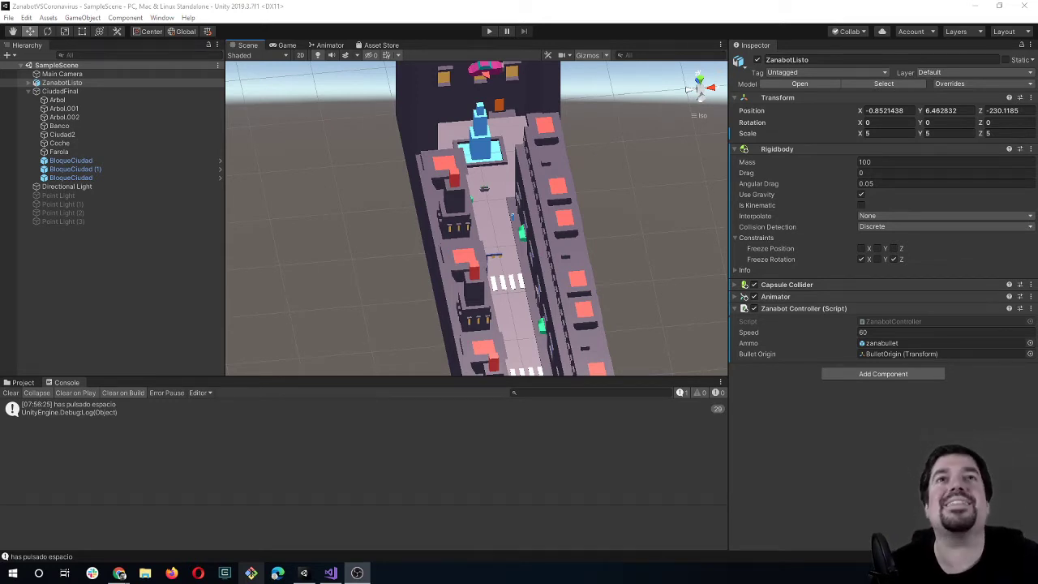
pyautogui.scroll(-1, 436, 167)
pyautogui.moveTo(601, 333)
pyautogui.keyDown('alt'); pyautogui.mouseDown()
pyautogui.moveTo(674, 259)
pyautogui.moveTo(592, 251)
pyautogui.mouseUp(); pyautogui.keyUp('alt')
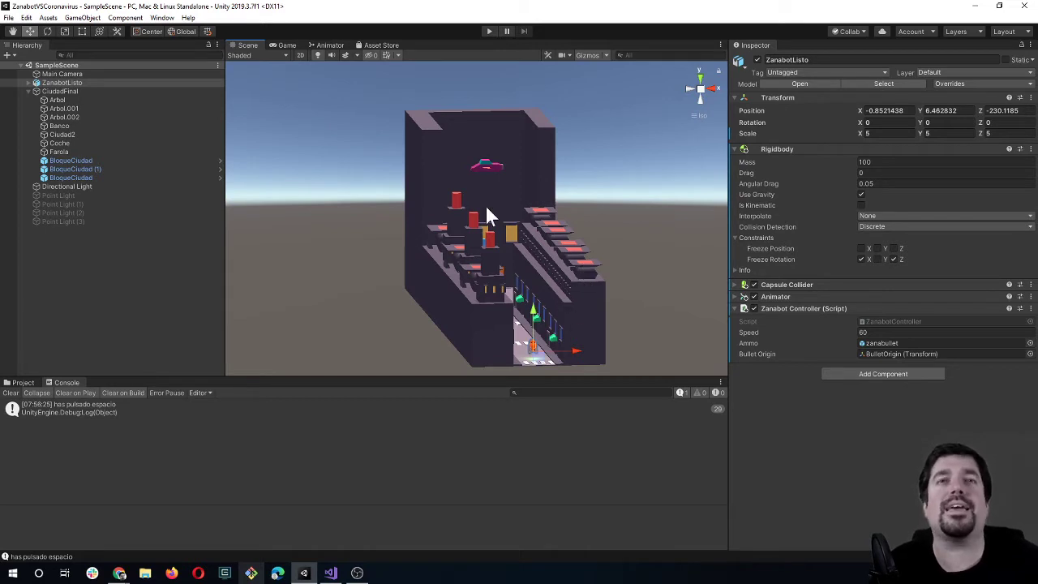
pyautogui.click(489, 32)
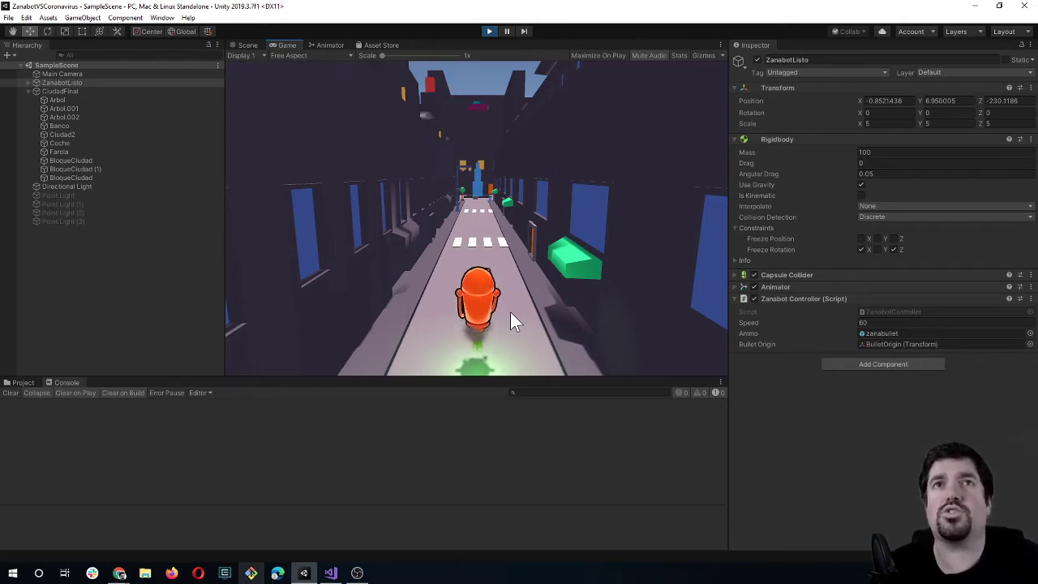
# Run Zanabot up the street with the arrow keys, steering left, right and back around.
pyautogui.press('Up')
pyautogui.press('Left')
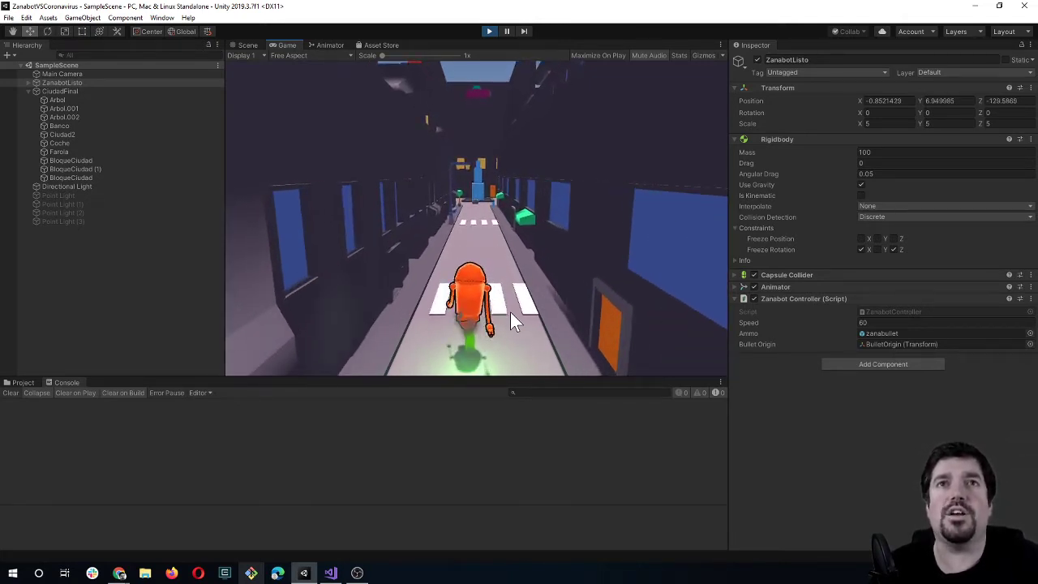
pyautogui.press('Down')
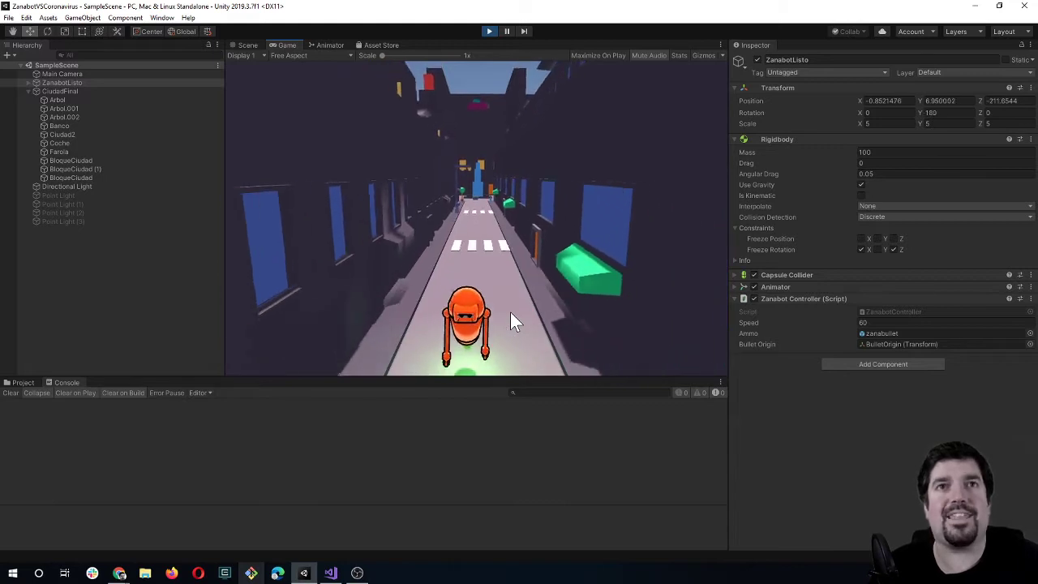
pyautogui.press('Left')
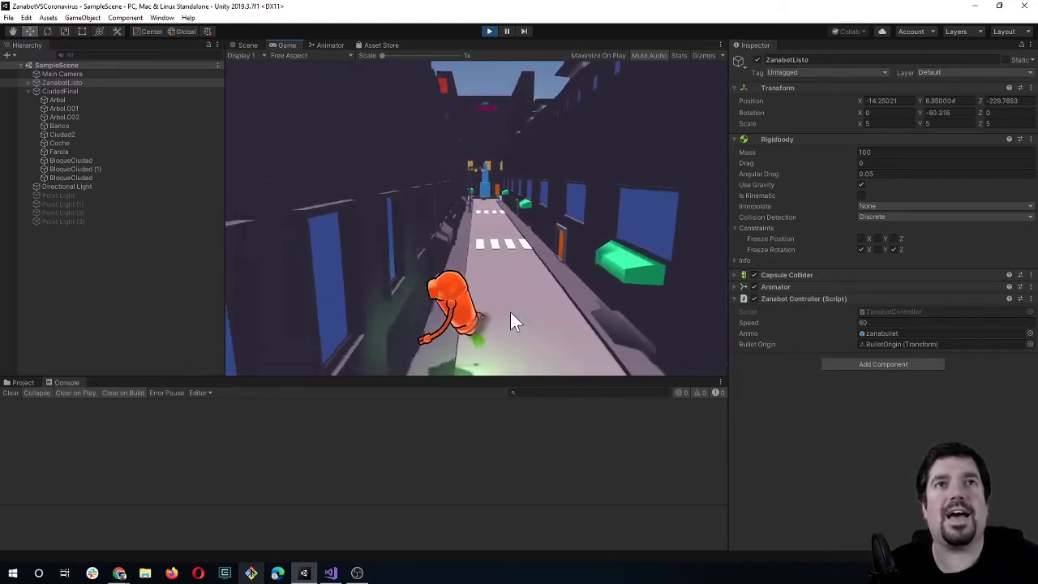
pyautogui.press('Up')
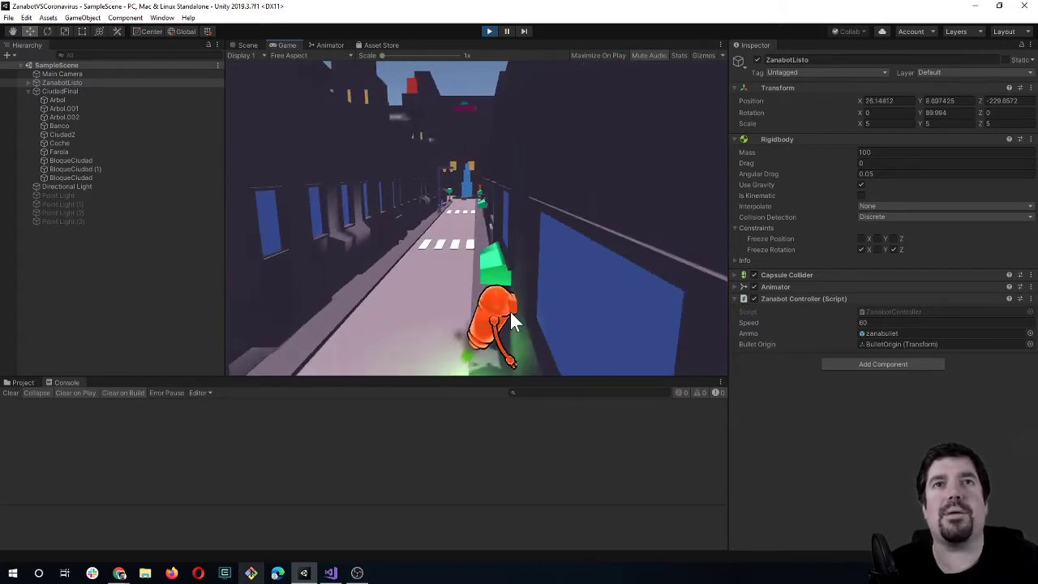
pyautogui.press('Right')
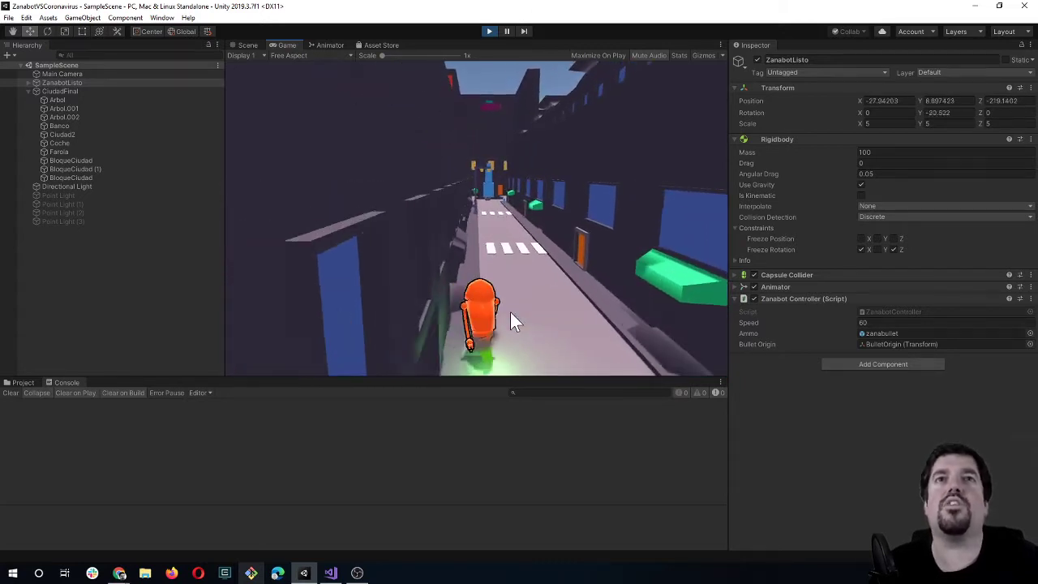
pyautogui.press('Left')
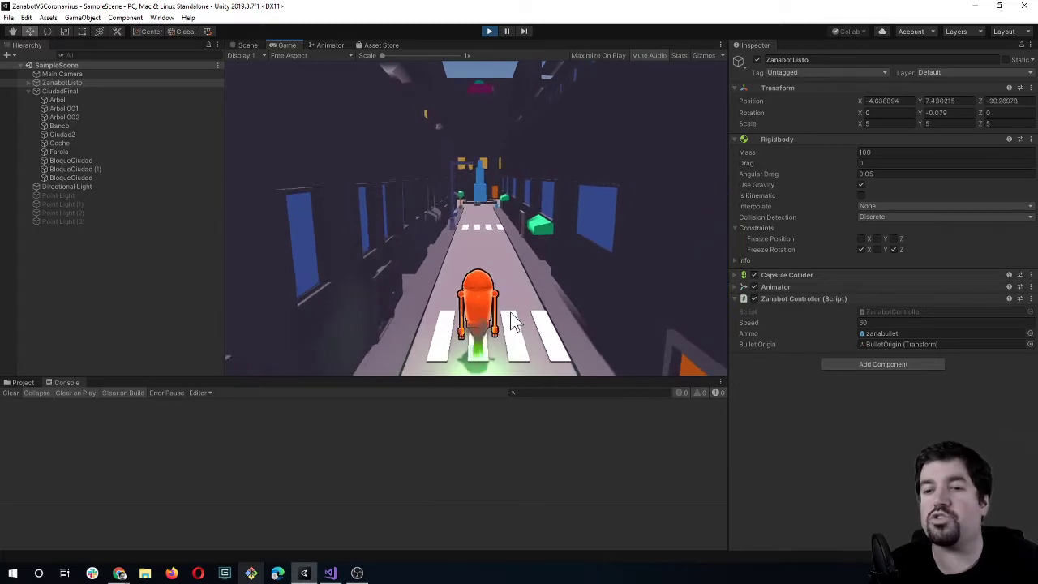
pyautogui.press('Left')
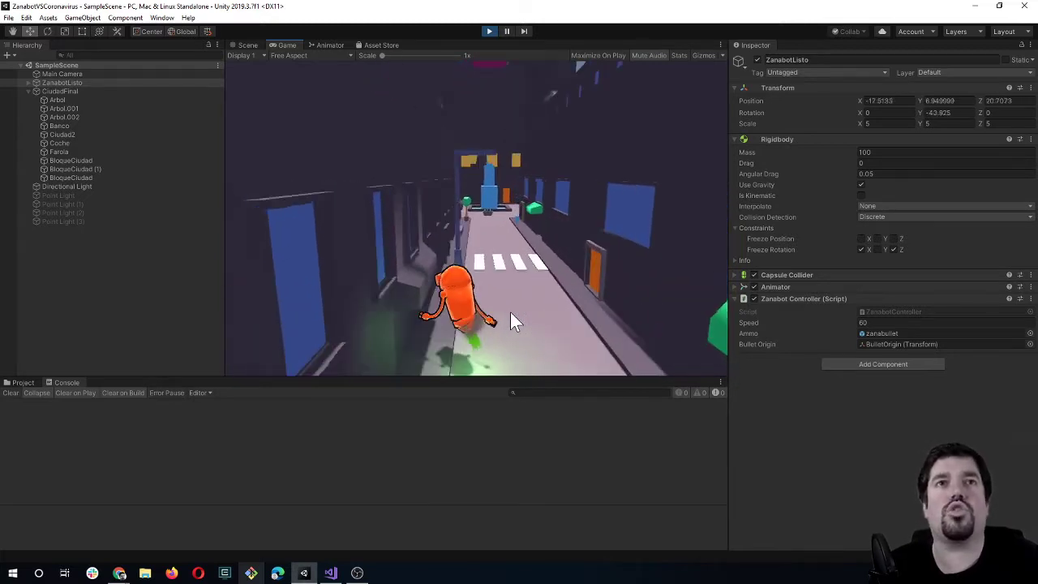
pyautogui.press('Left')
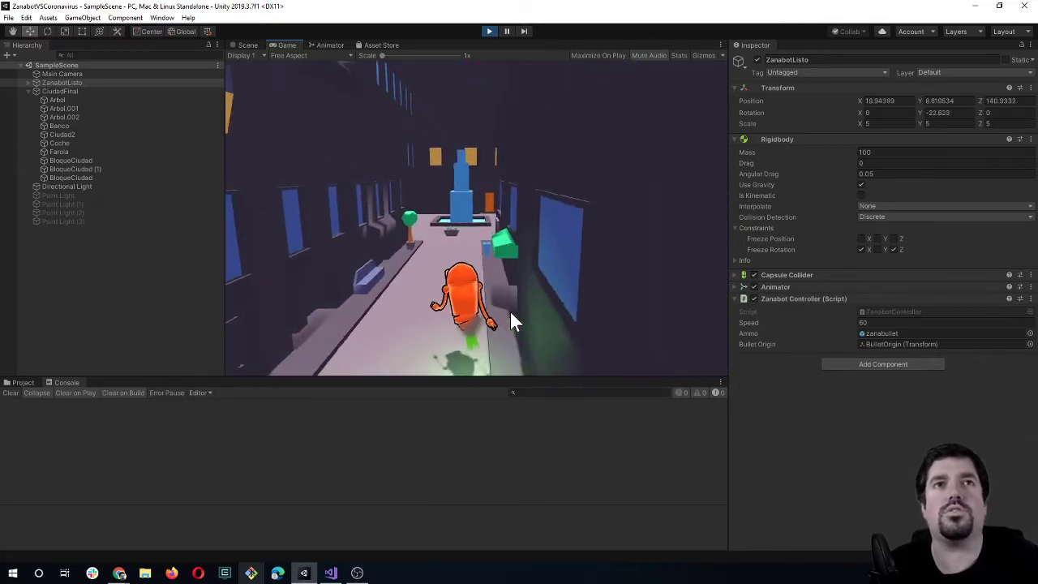
pyautogui.press('Right')
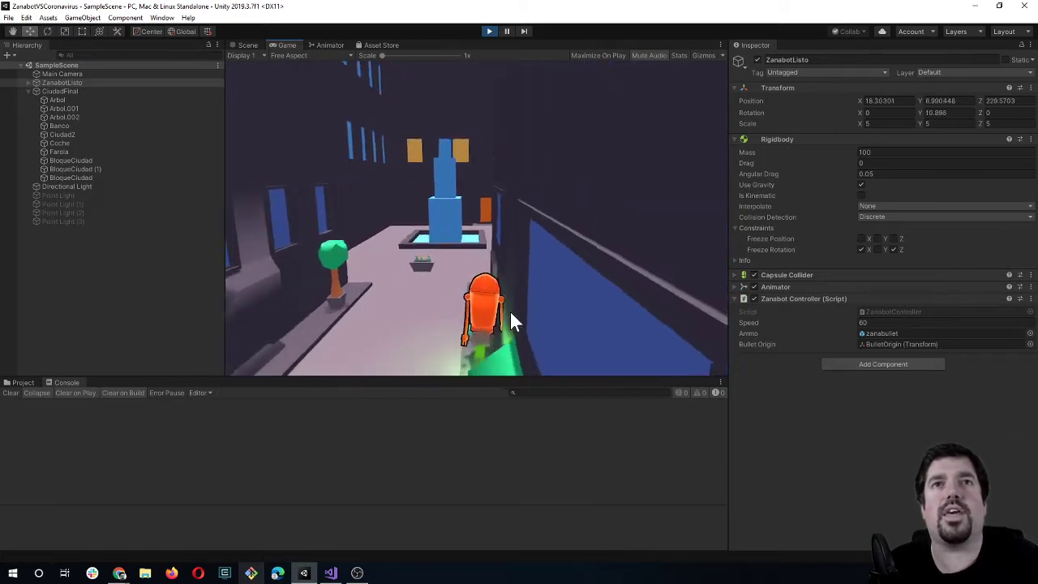
pyautogui.press('Left')
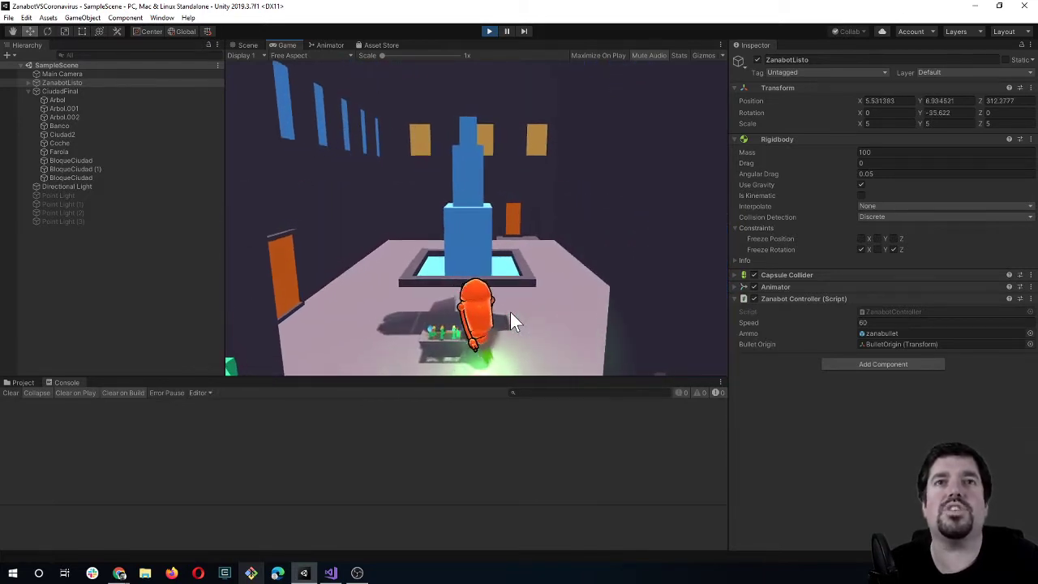
pyautogui.press('Left')
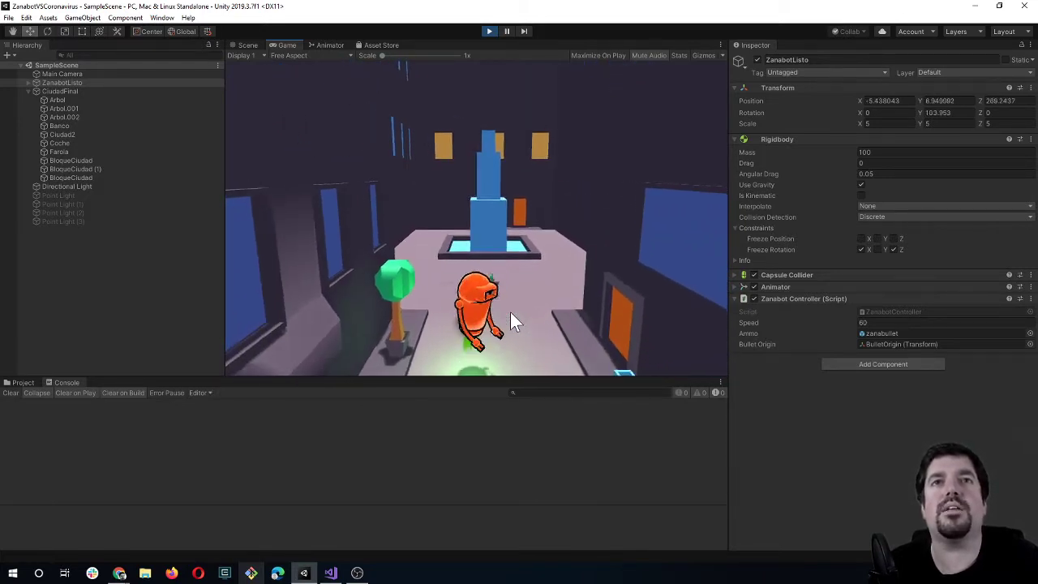
# Fire bullets with Space while turning Zanabot left along the street.
pyautogui.press('Right')
pyautogui.press('space')
pyautogui.press('space')
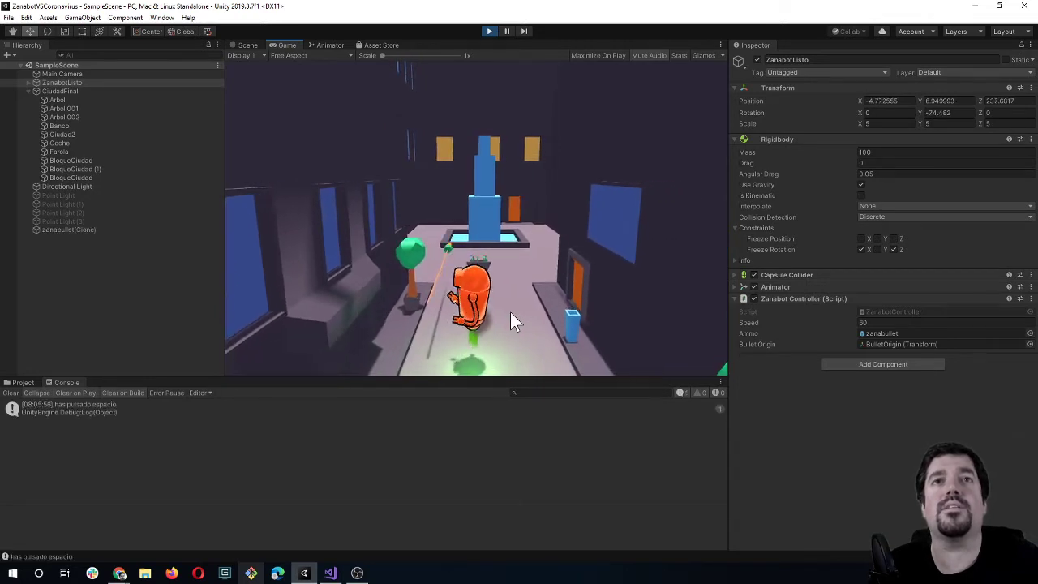
pyautogui.press('Left')
pyautogui.press('space')
pyautogui.press('space')
pyautogui.press('space')
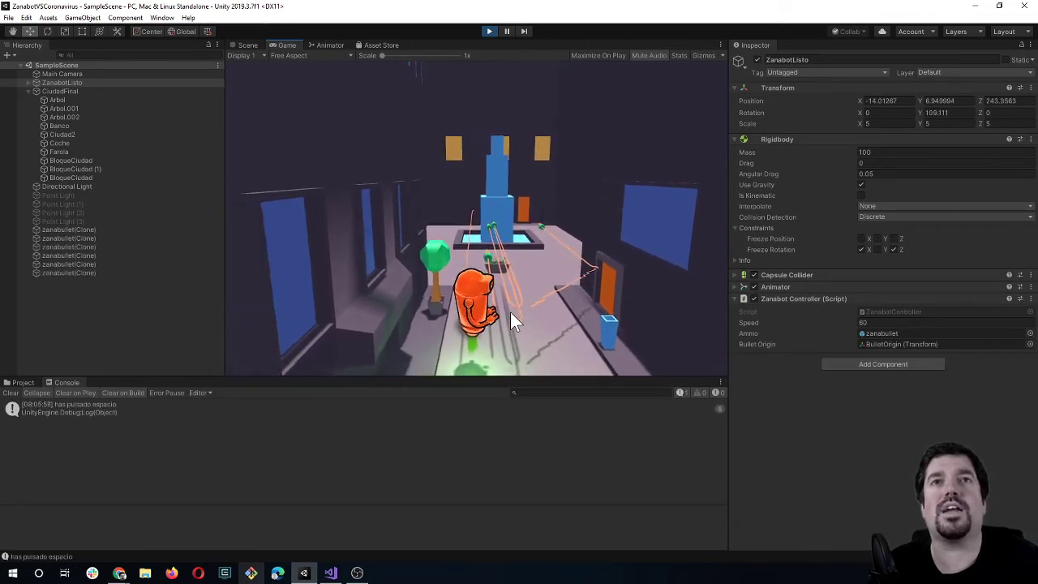
pyautogui.press('Left')
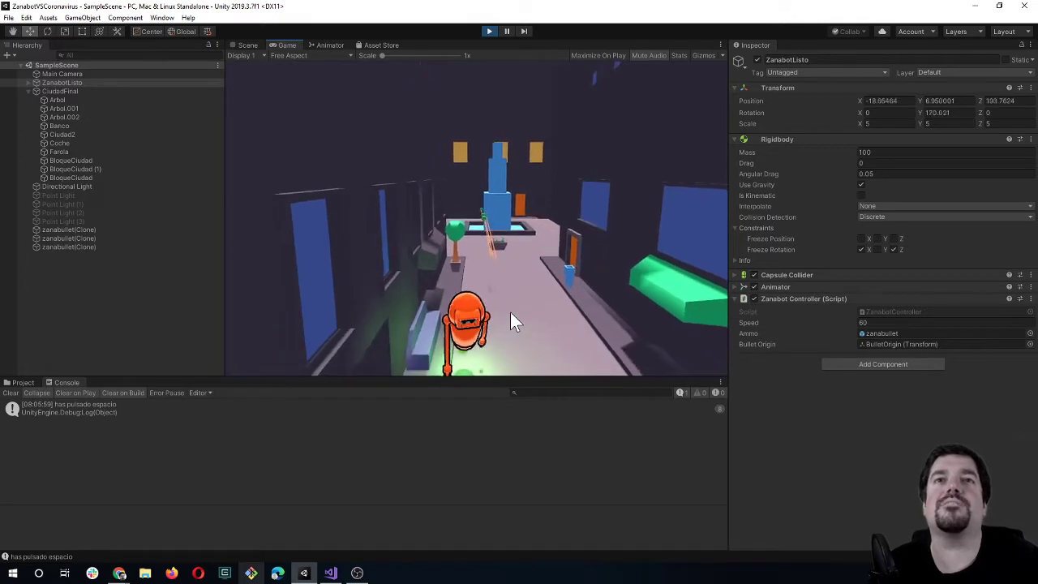
pyautogui.press('Left')
pyautogui.press('space')
pyautogui.press('space')
pyautogui.press('space')
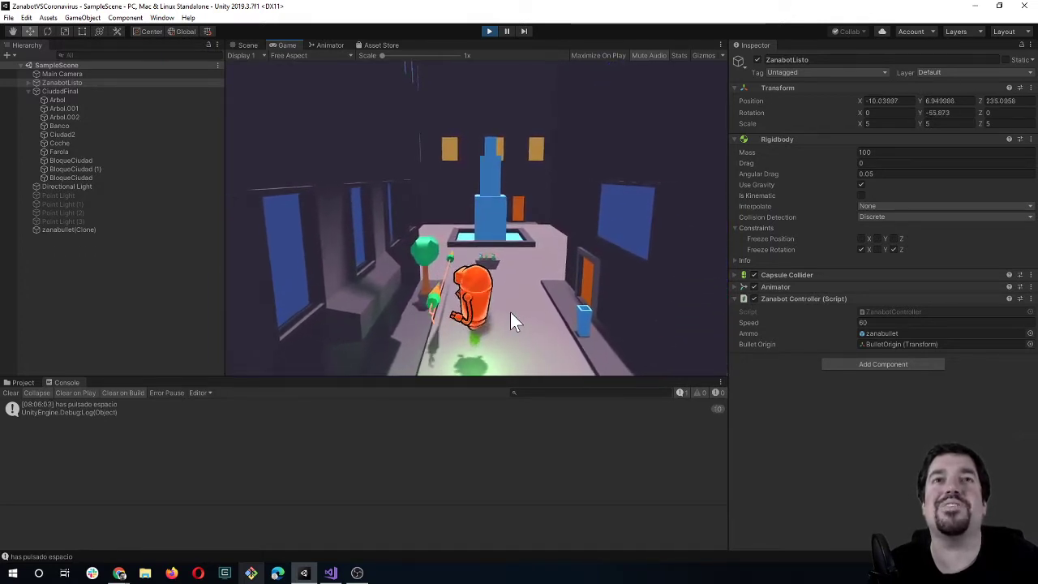
pyautogui.press('Left')
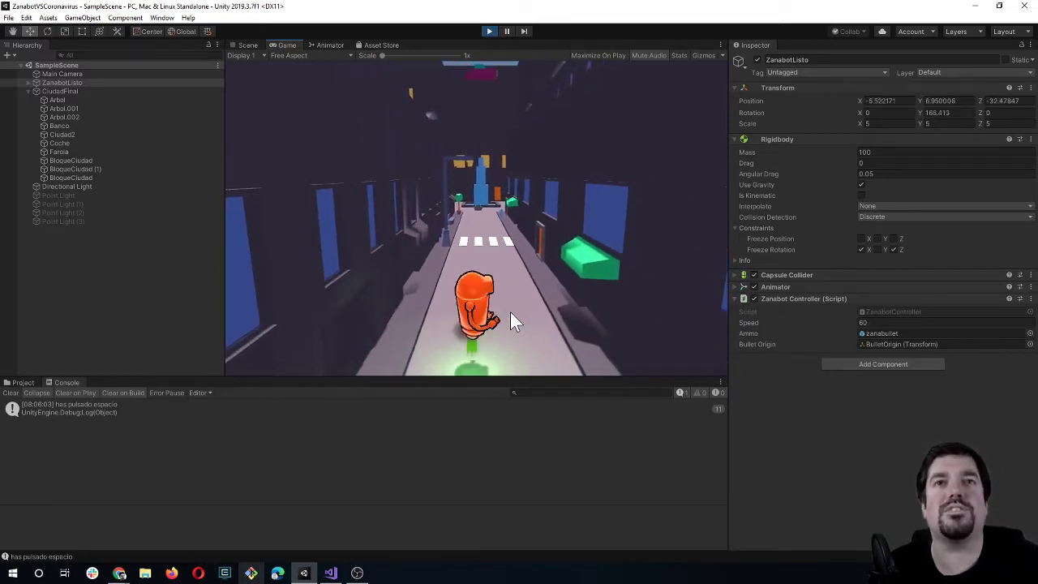
# Run Zanabot along the street, turning right and left toward the camera and forward.
pyautogui.press('Left')
pyautogui.press('Left')
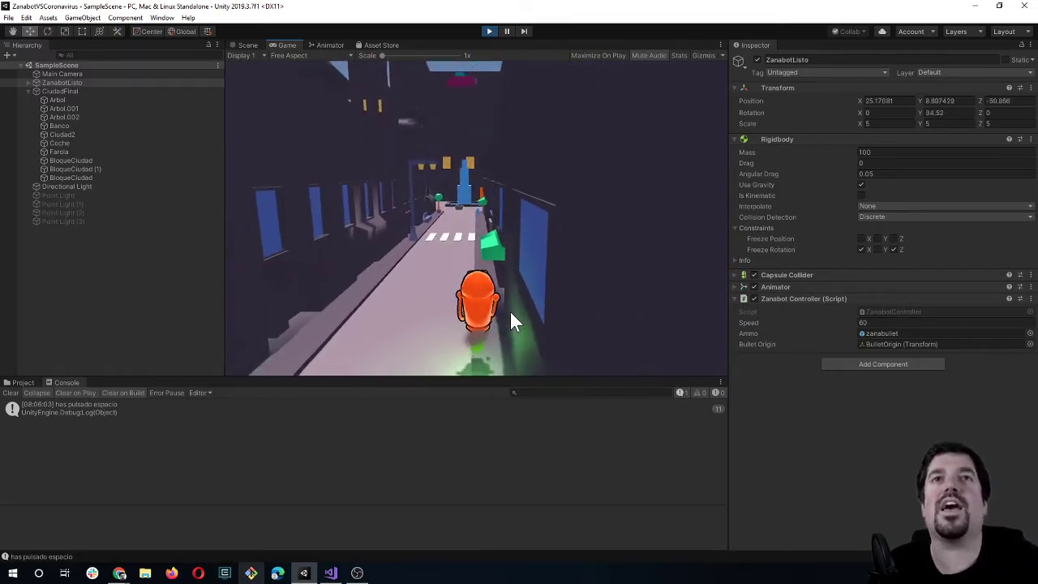
pyautogui.press('Left')
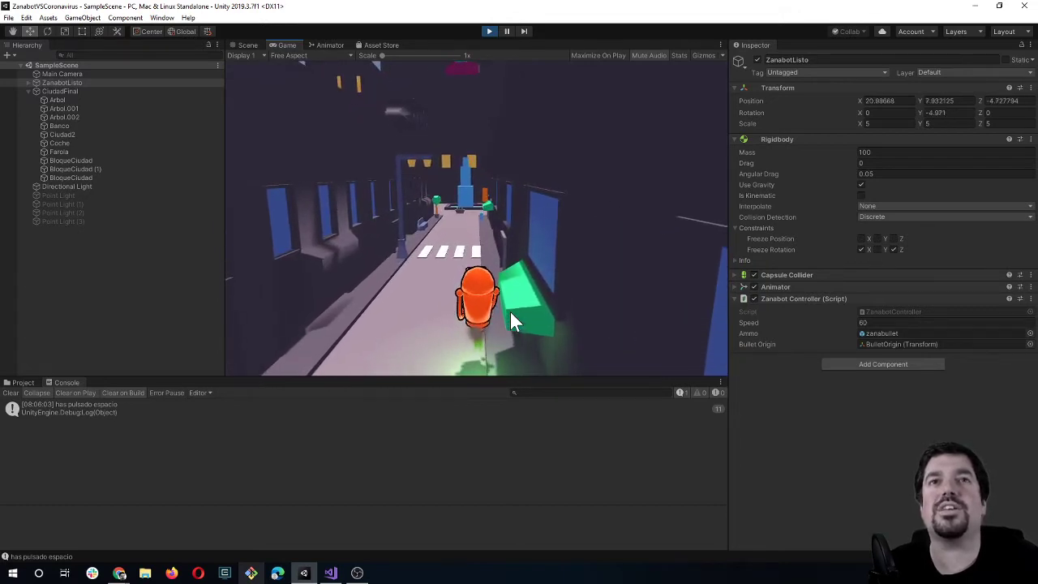
pyautogui.press('Right')
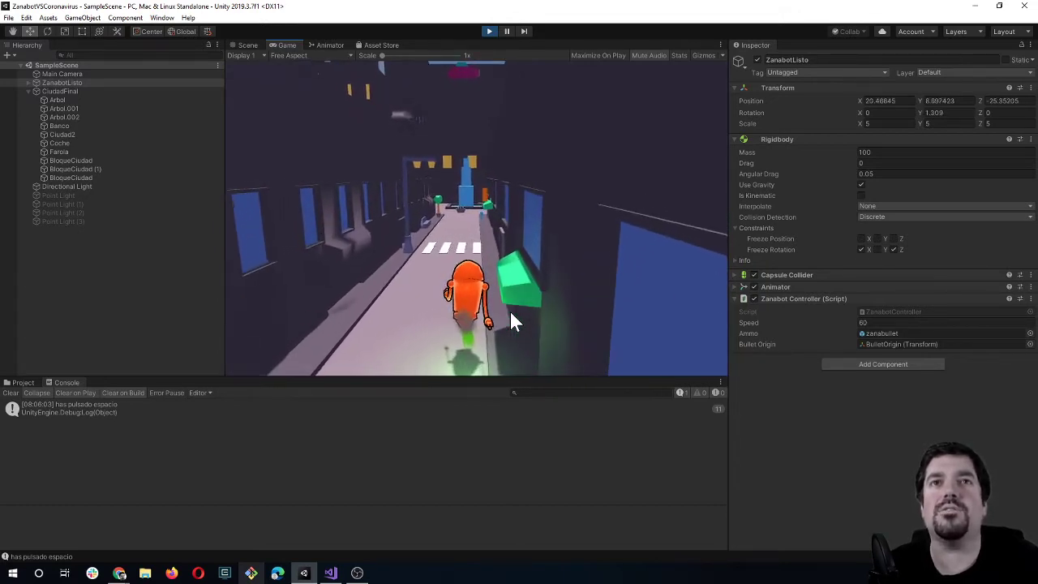
pyautogui.press('Right')
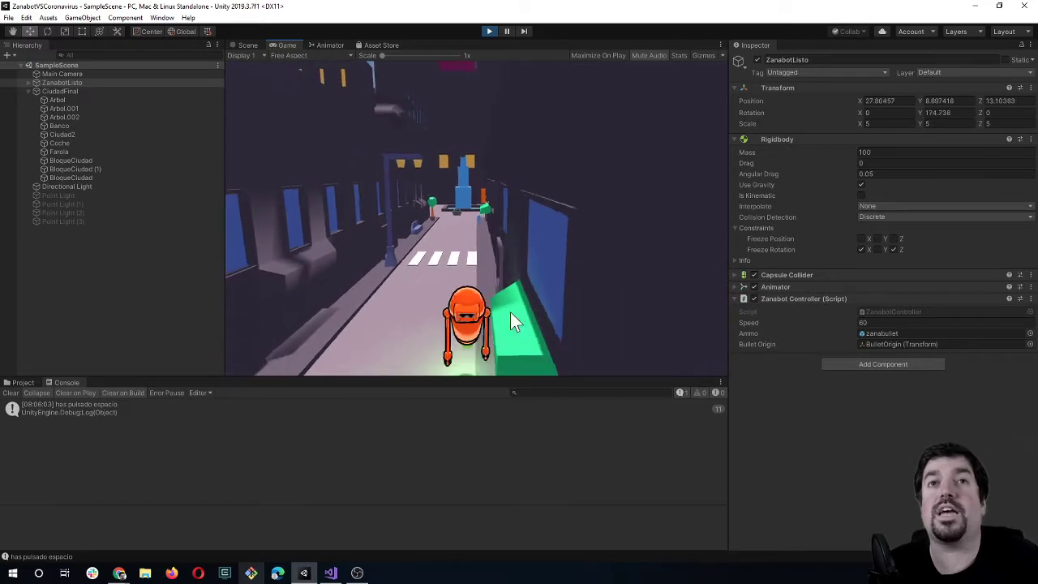
pyautogui.press('Right')
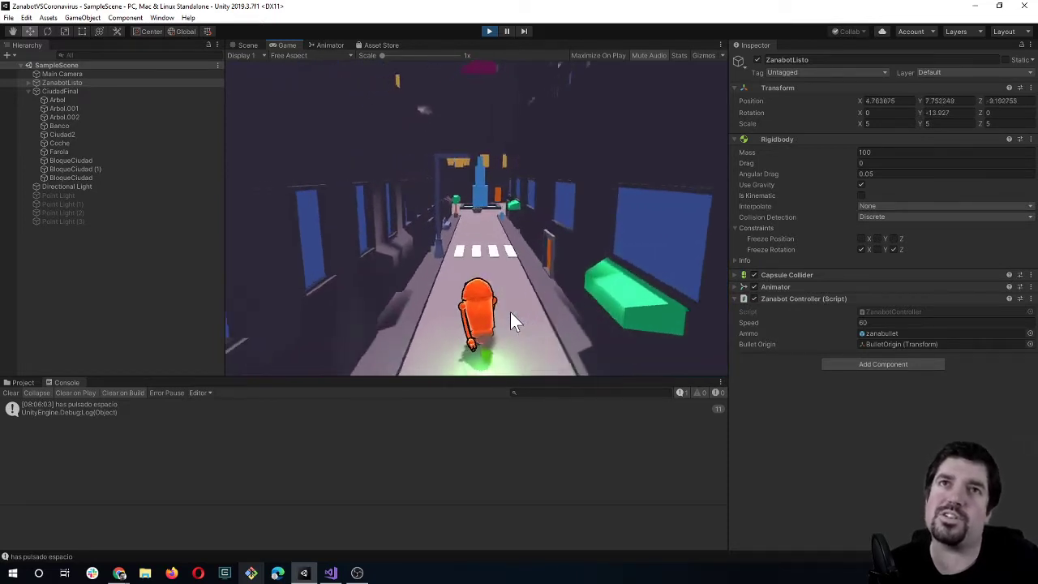
pyautogui.press('Right')
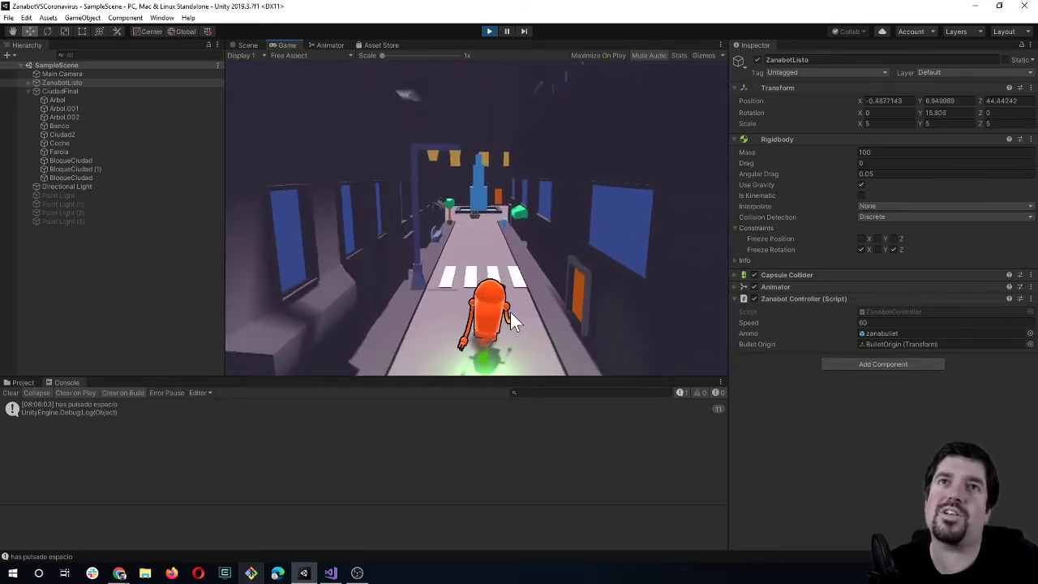
pyautogui.press('Left')
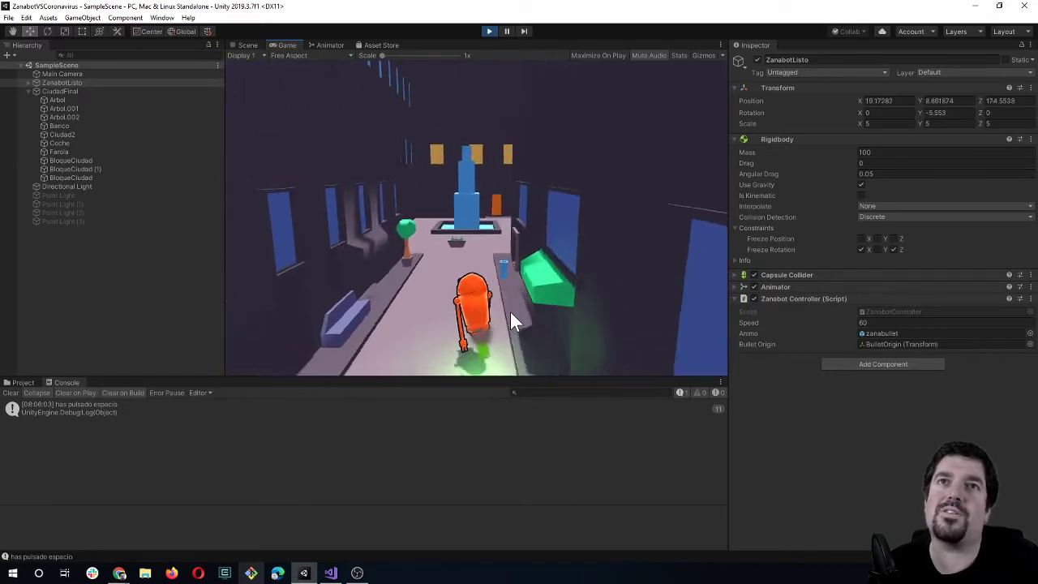
pyautogui.press('Right')
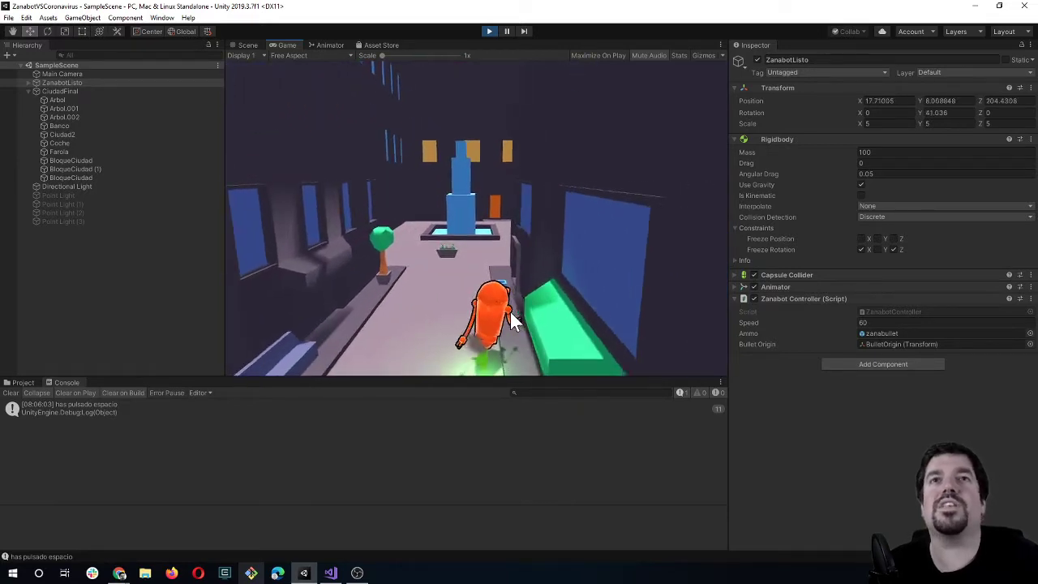
pyautogui.press('Left')
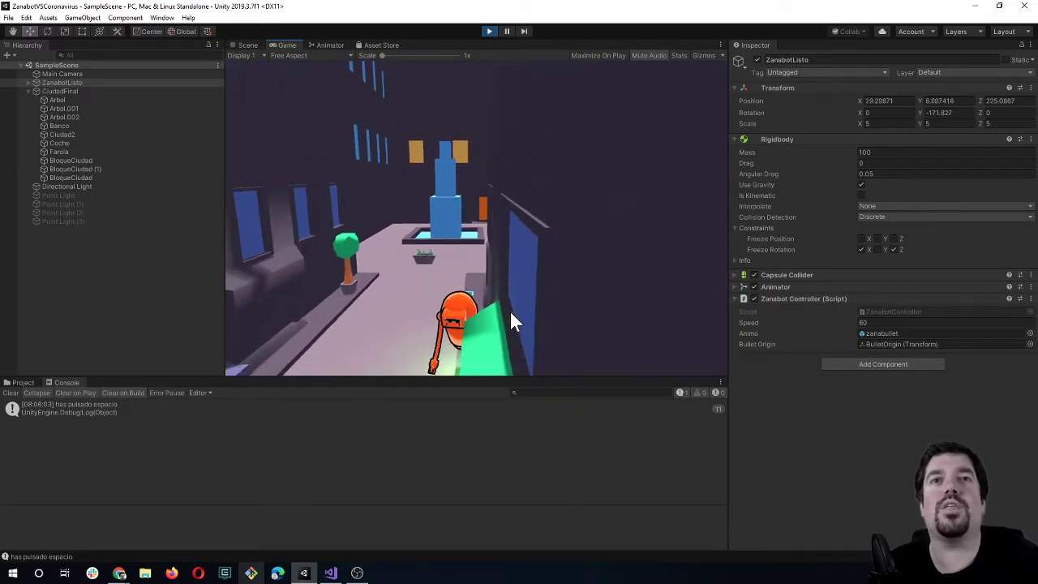
pyautogui.press('Up')
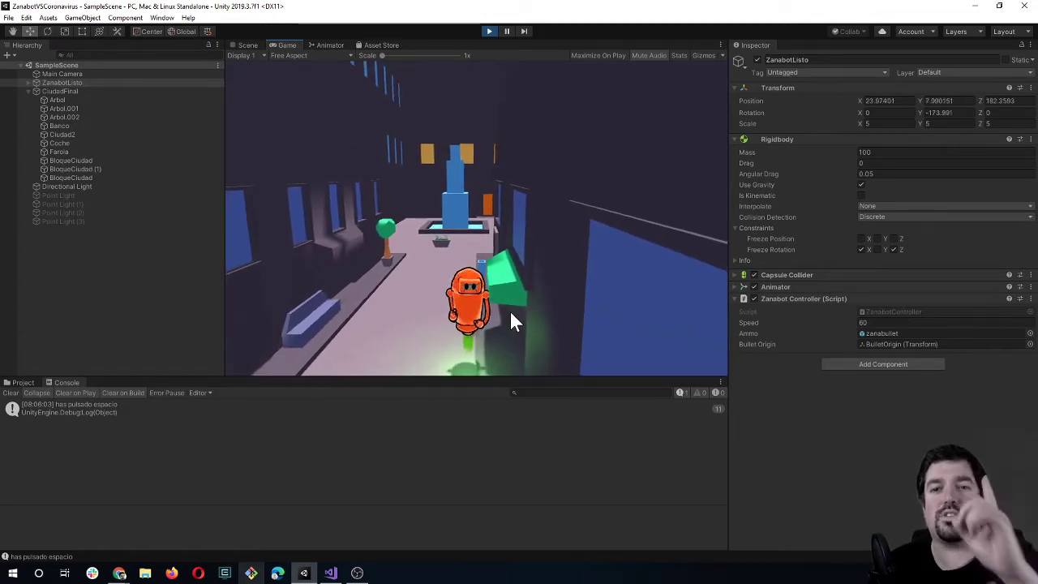
pyautogui.press('Right')
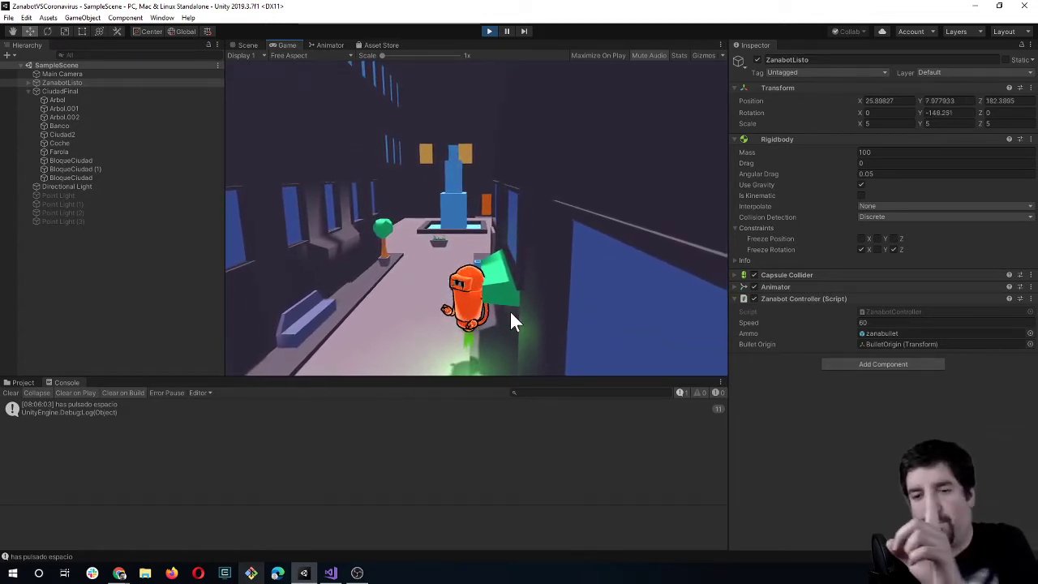
# Turn Zanabot with one shot fired, then run it back down the street.
pyautogui.press('Right')
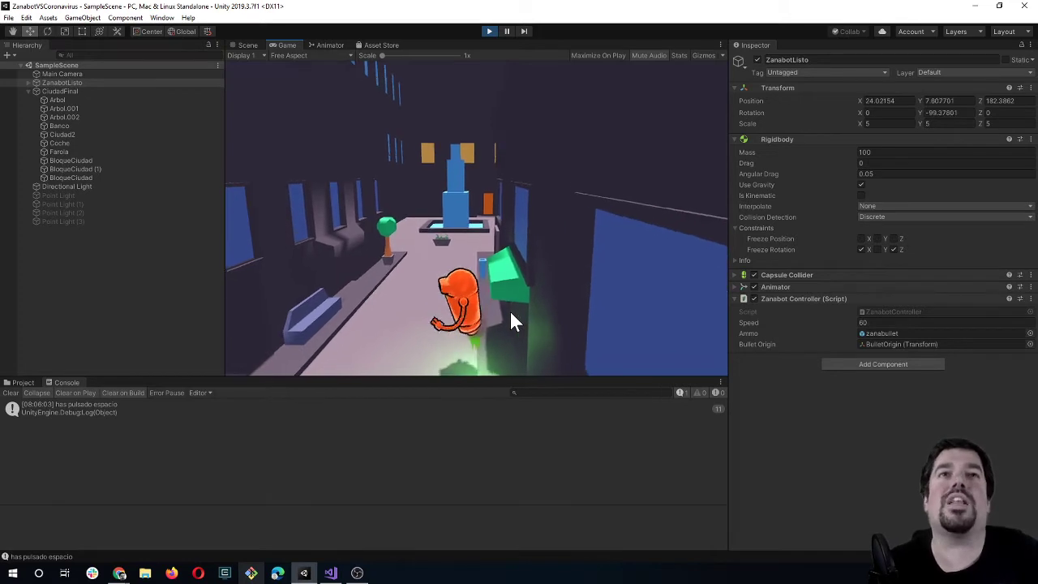
pyautogui.press('Up')
pyautogui.press('space')
pyautogui.press('space')
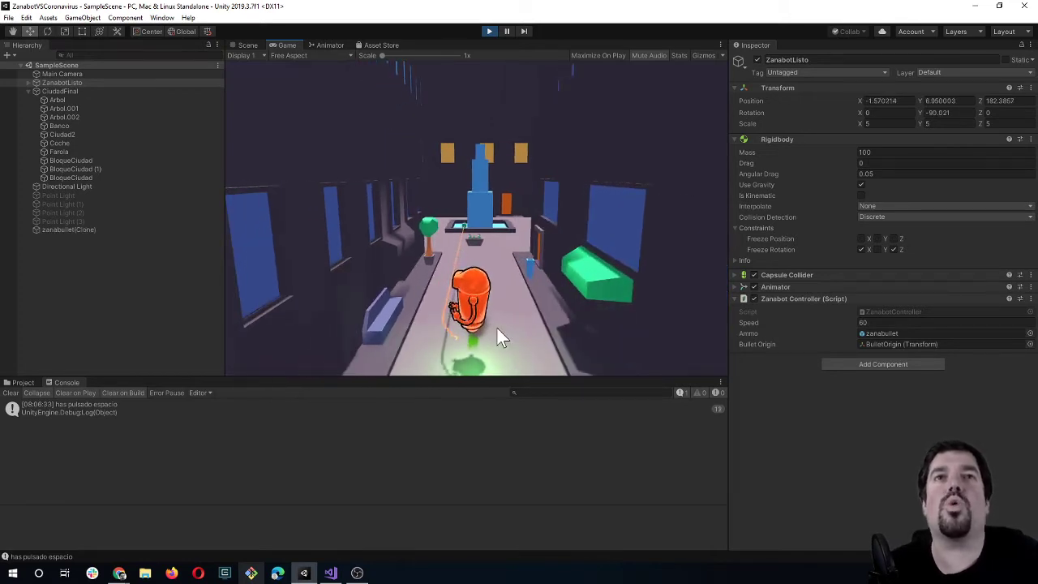
pyautogui.press('Down')
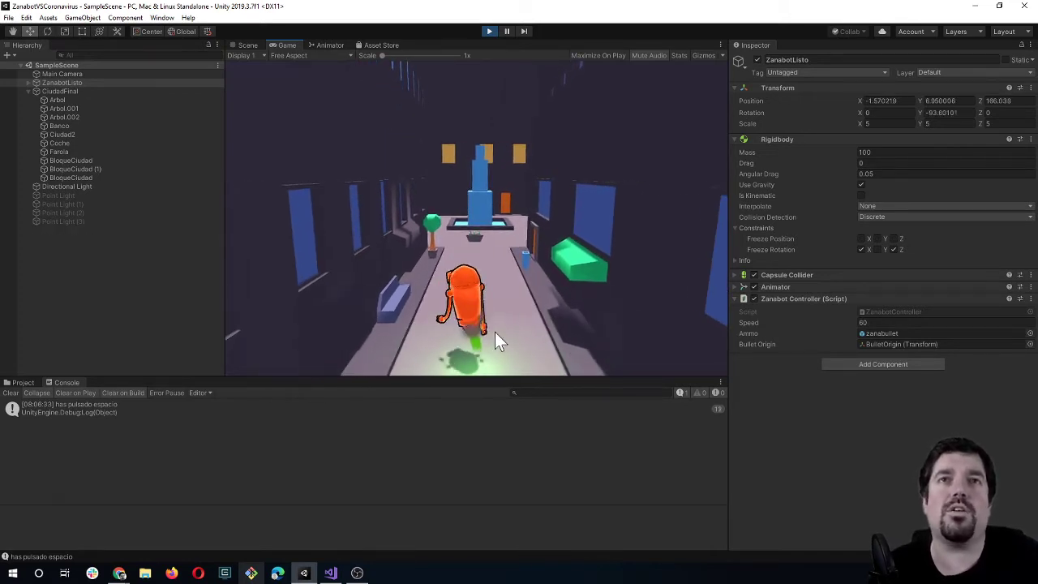
pyautogui.press('Left')
pyautogui.press('Up')
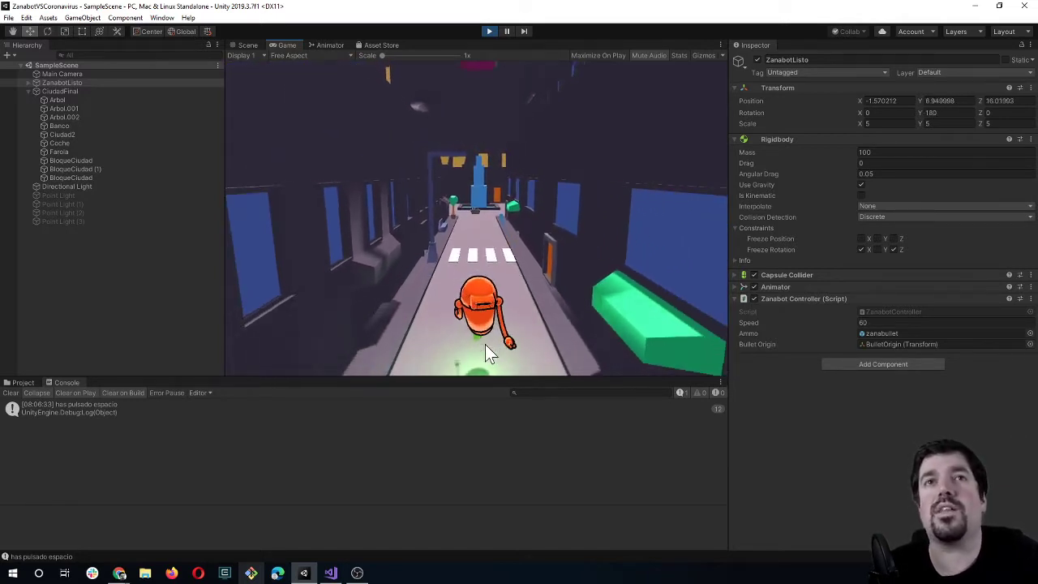
pyautogui.press('Down')
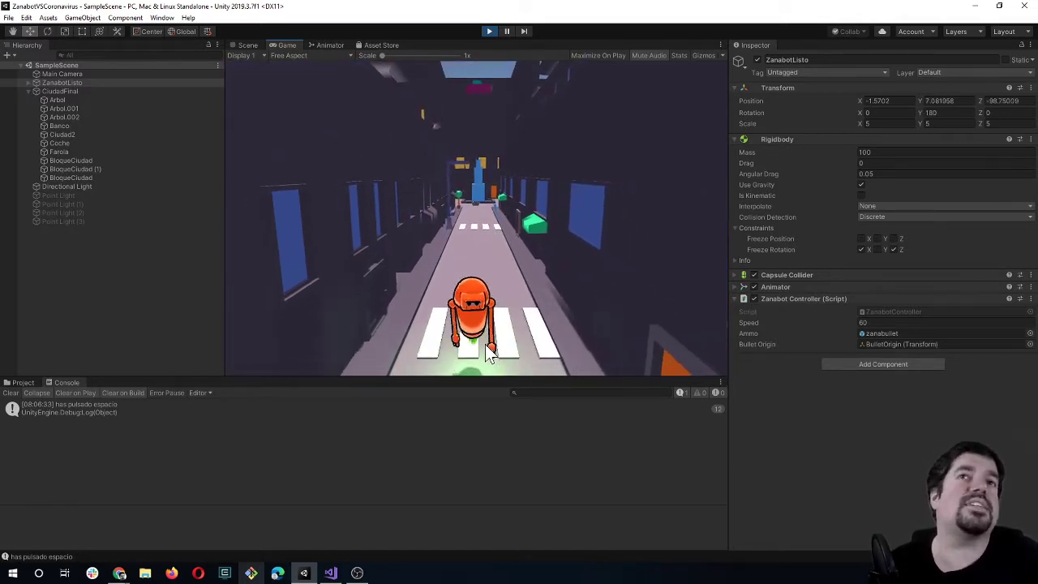
# Fire rapid volleys of bullets up the street while turning Zanabot left and right.
pyautogui.press('space')
pyautogui.press('space')
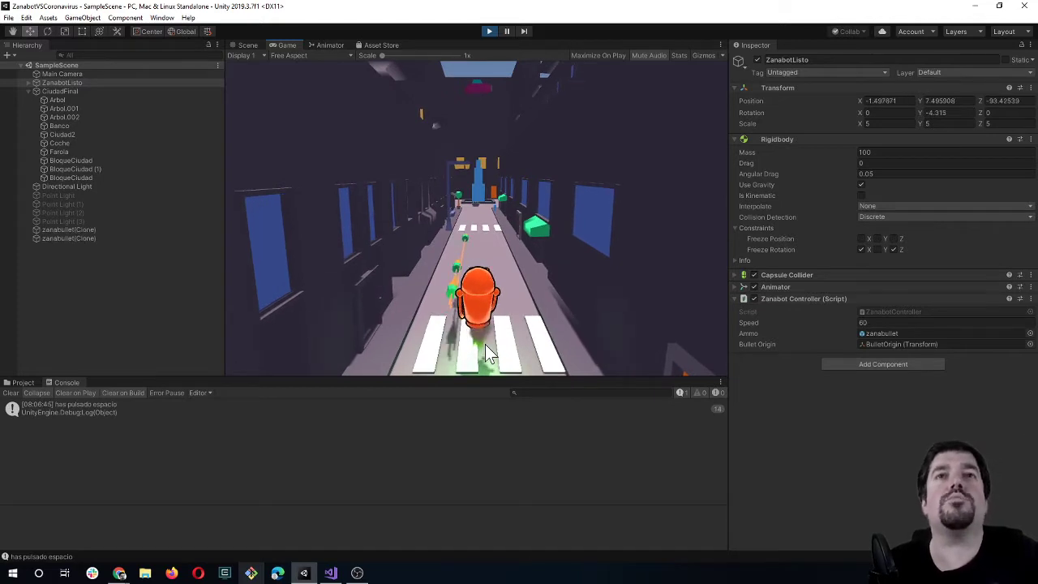
pyautogui.press('space')
pyautogui.press('space')
pyautogui.press('space')
pyautogui.press('space')
pyautogui.press('space')
pyautogui.press('space')
pyautogui.press('space')
pyautogui.press('space')
pyautogui.press('space')
pyautogui.press('space')
pyautogui.press('space')
pyautogui.press('space')
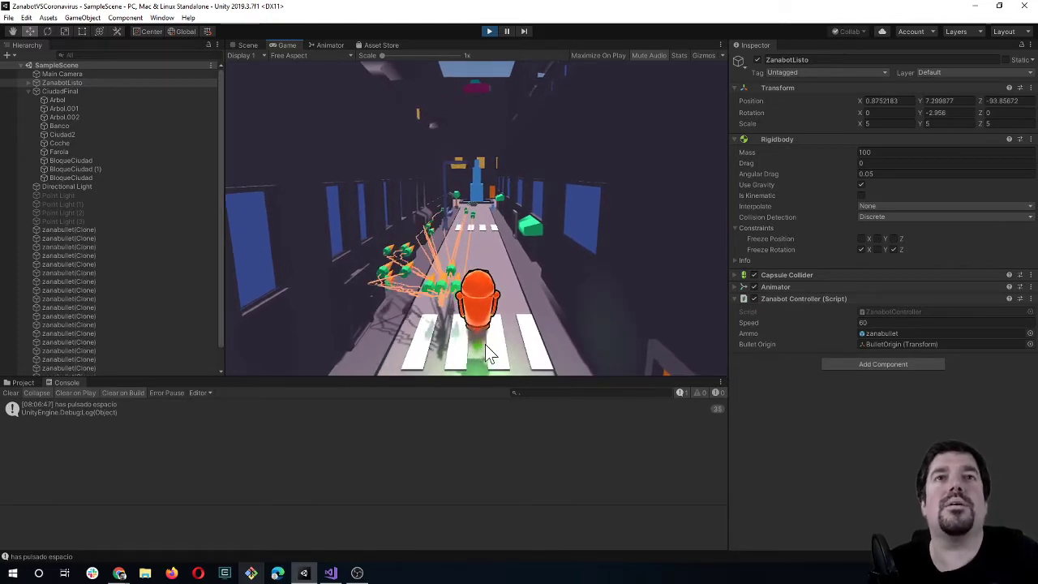
pyautogui.press('space')
pyautogui.press('space')
pyautogui.press('space')
pyautogui.press('Left')
pyautogui.press('space')
pyautogui.press('space')
pyautogui.press('space')
pyautogui.press('space')
pyautogui.press('space')
pyautogui.press('space')
pyautogui.press('space')
pyautogui.press('space')
pyautogui.press('space')
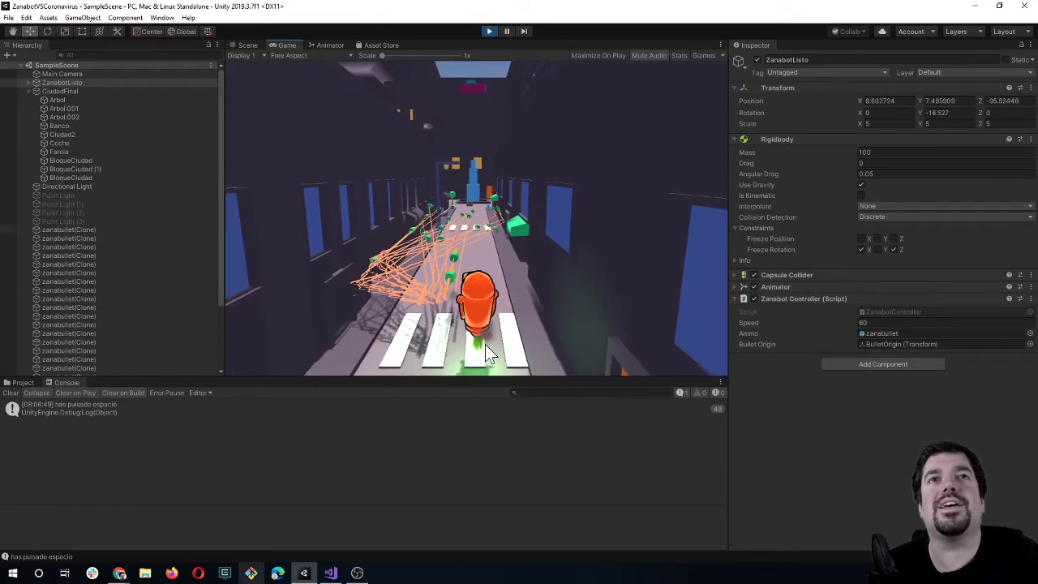
pyautogui.press('space')
pyautogui.press('space')
pyautogui.press('space')
pyautogui.press('space')
pyautogui.press('space')
pyautogui.press('space')
pyautogui.press('Left')
pyautogui.press('space')
pyautogui.press('space')
pyautogui.press('space')
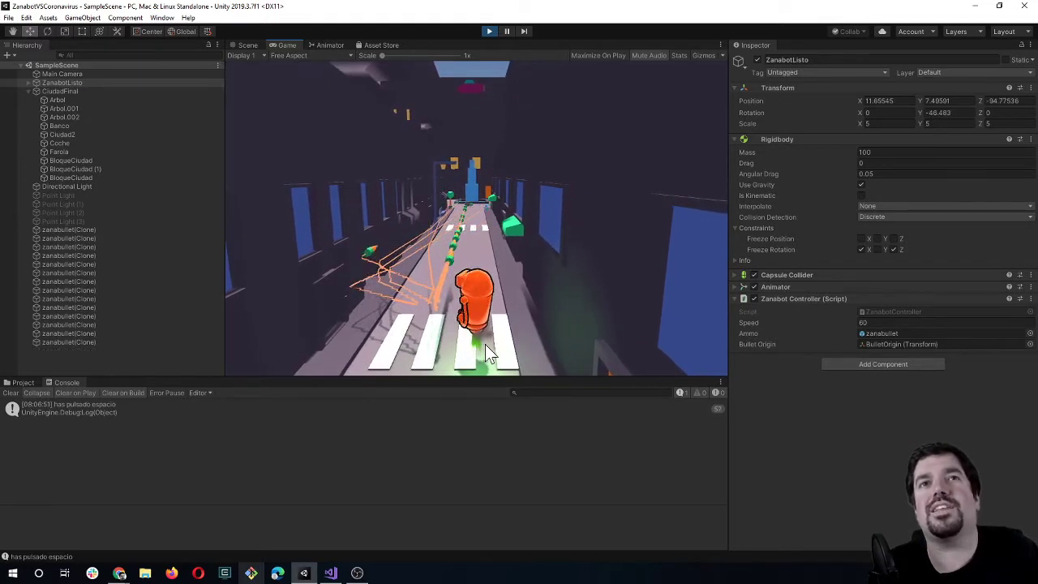
pyautogui.press('Left')
pyautogui.press('space')
pyautogui.press('space')
pyautogui.press('space')
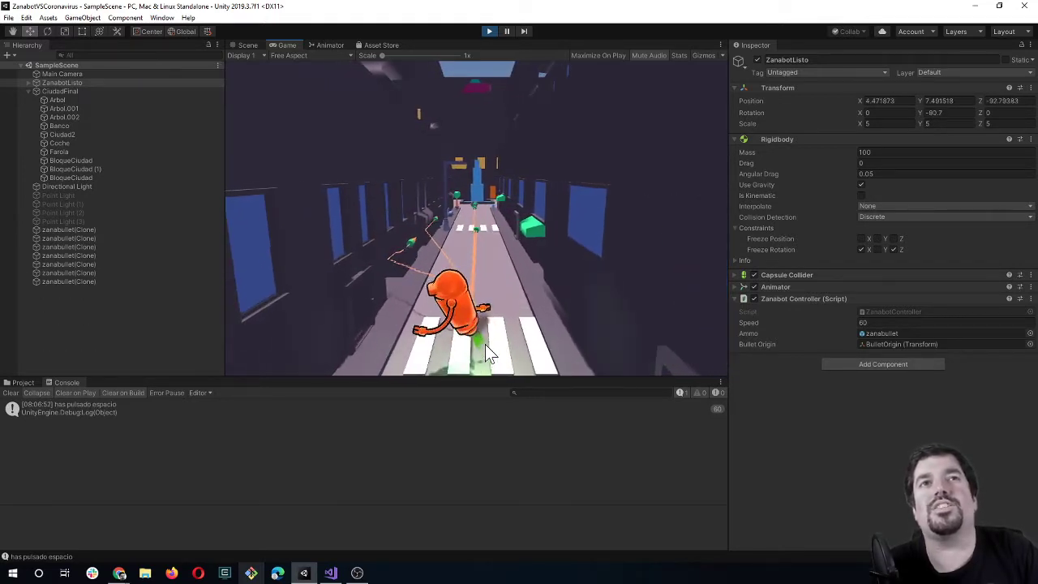
pyautogui.press('Right')
pyautogui.press('Left')
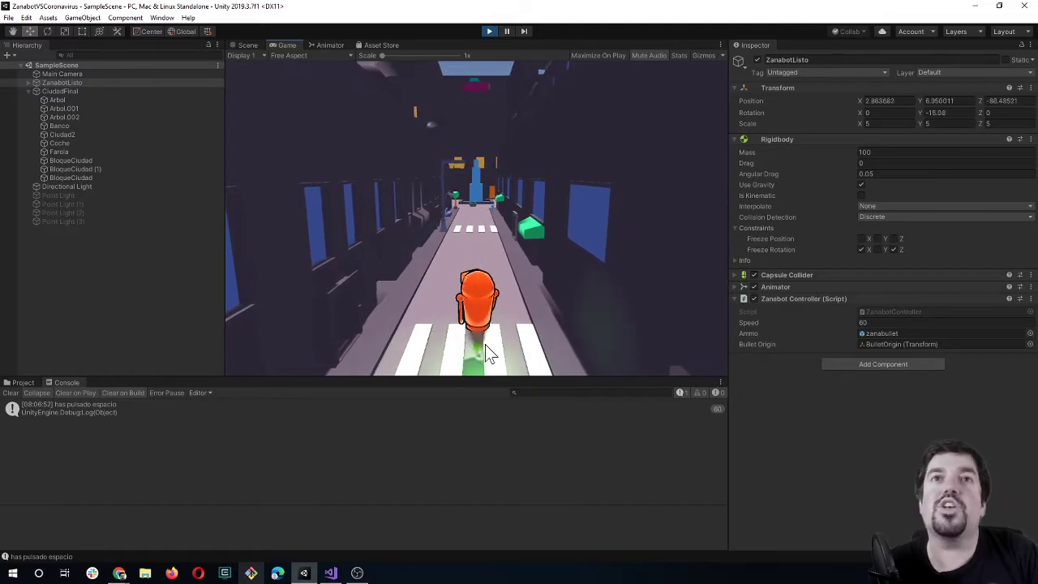
pyautogui.press('space')
pyautogui.press('space')
pyautogui.press('space')
pyautogui.press('space')
pyautogui.press('space')
pyautogui.press('space')
pyautogui.press('space')
pyautogui.press('space')
pyautogui.press('space')
pyautogui.press('Right')
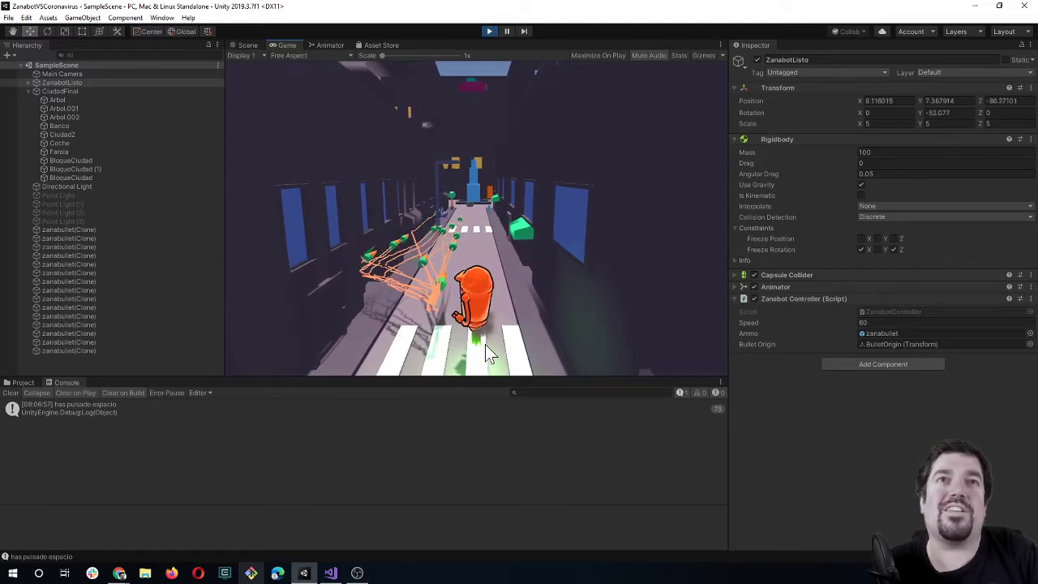
pyautogui.press('space')
pyautogui.press('space')
pyautogui.press('space')
pyautogui.press('Left')
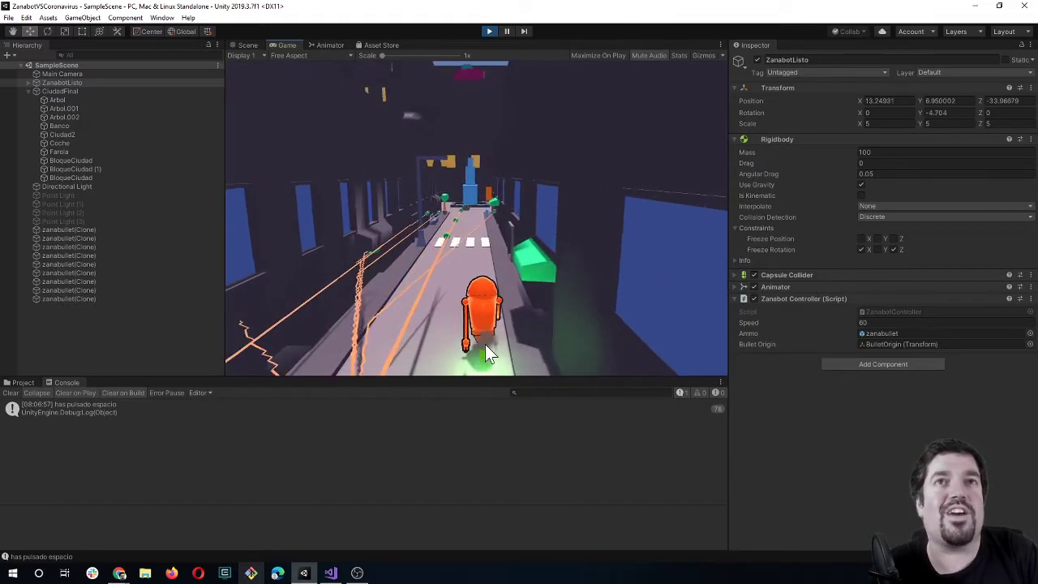
pyautogui.press('space')
pyautogui.press('space')
pyautogui.press('space')
pyautogui.press('space')
pyautogui.press('space')
pyautogui.press('space')
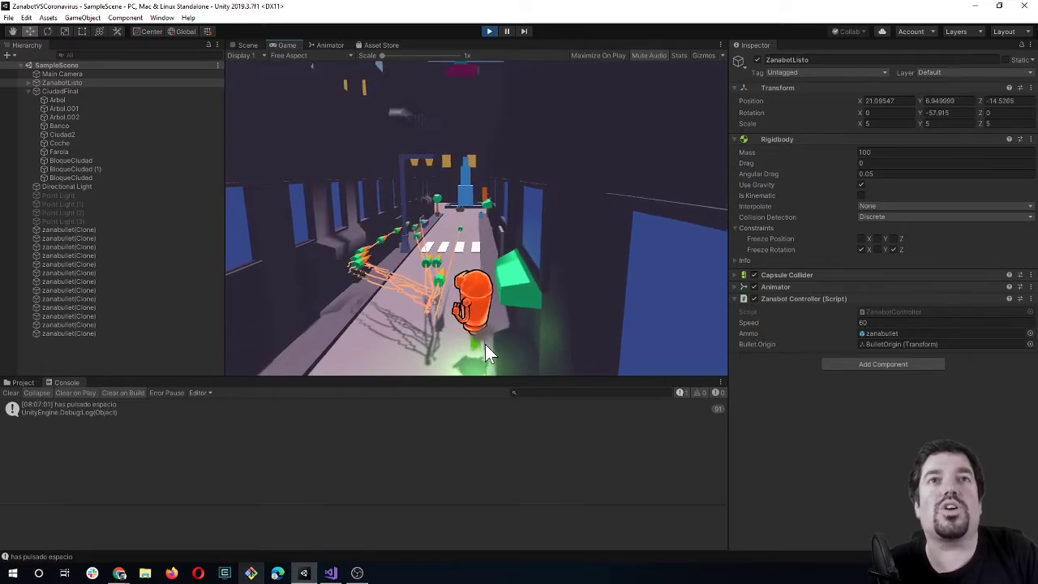
pyautogui.press('Left')
pyautogui.press('space')
pyautogui.press('space')
pyautogui.press('space')
pyautogui.press('space')
pyautogui.press('space')
# Fire another burst while turning Zanabot steadily left back to the crosswalk.
pyautogui.press('Left')
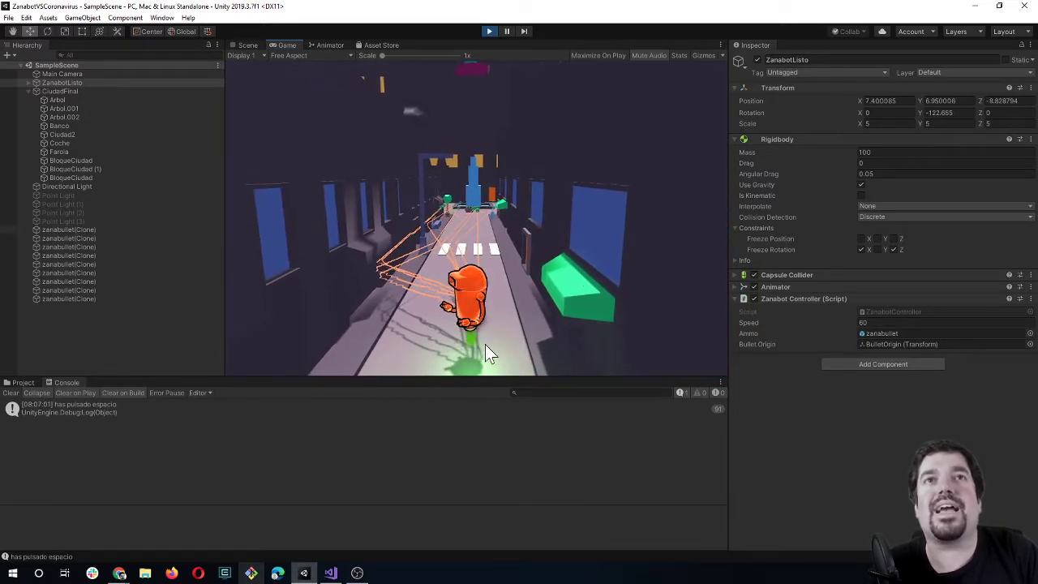
pyautogui.press('Left')
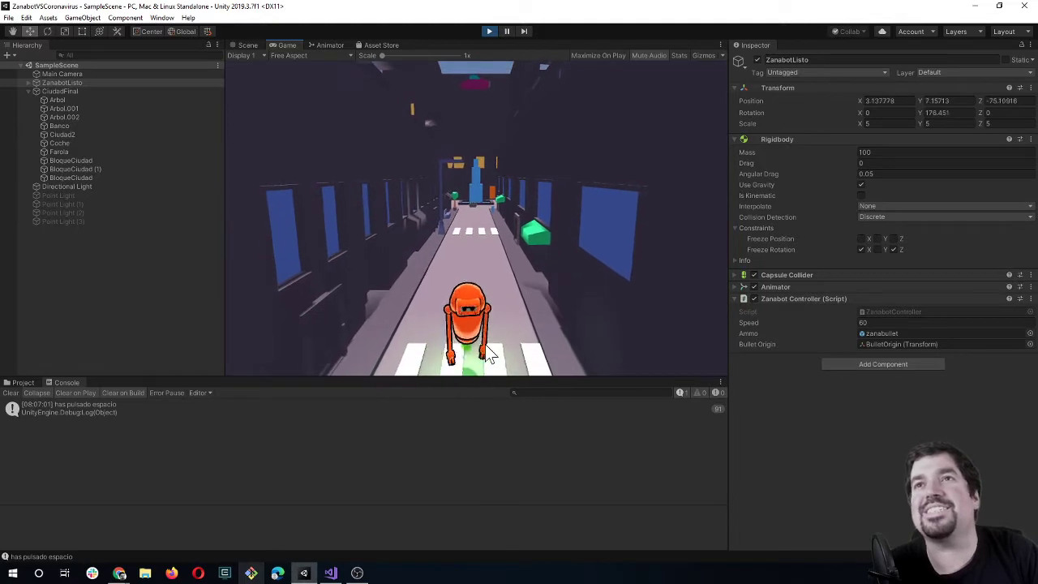
pyautogui.press('Left')
pyautogui.press('space')
pyautogui.press('space')
pyautogui.press('space')
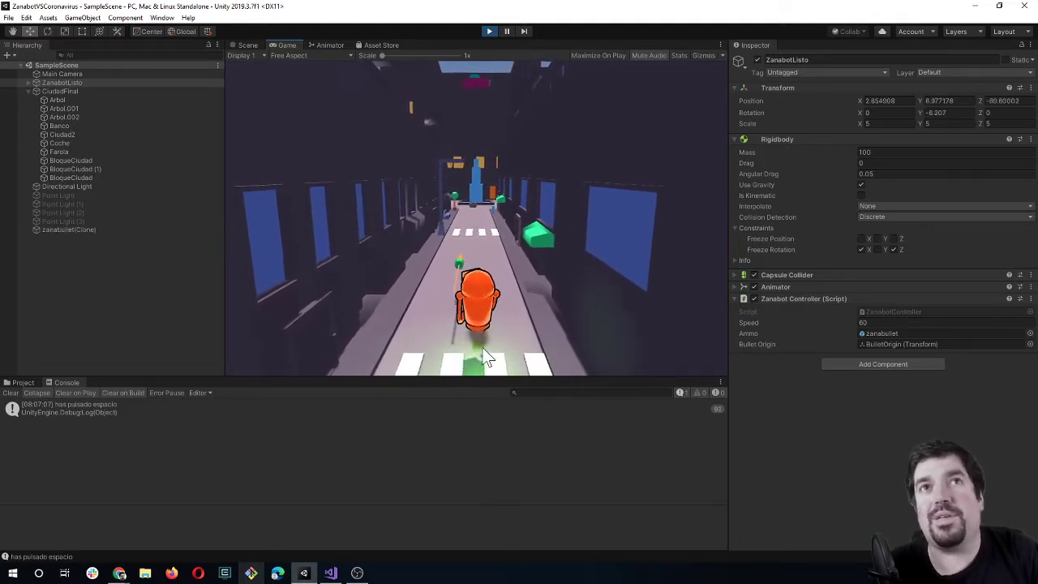
pyautogui.press('space')
pyautogui.press('space')
pyautogui.press('space')
pyautogui.press('space')
pyautogui.press('space')
pyautogui.press('space')
pyautogui.press('space')
pyautogui.press('space')
pyautogui.press('Left')
pyautogui.press('space')
pyautogui.press('space')
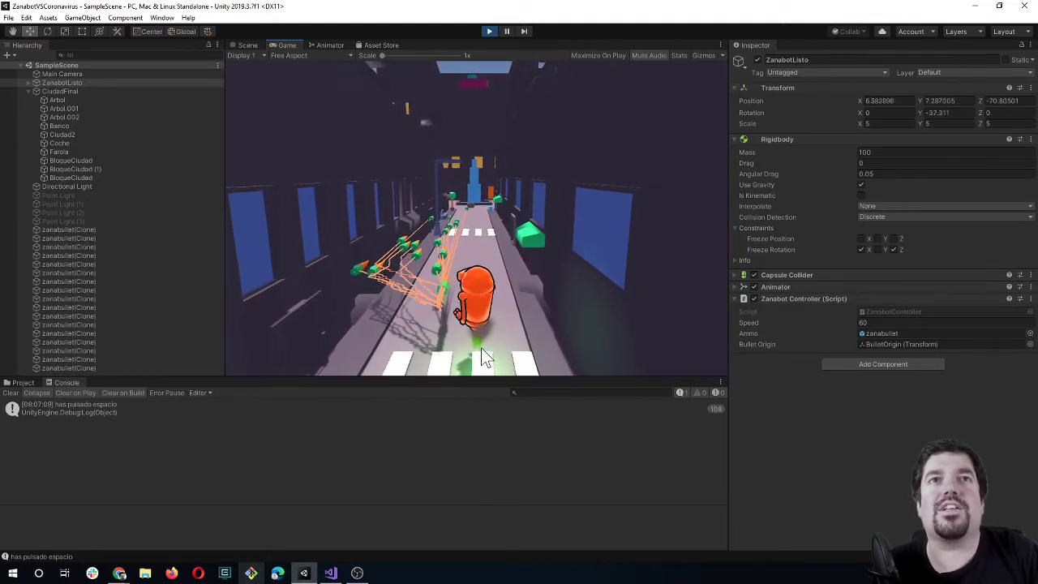
pyautogui.press('space')
pyautogui.press('space')
pyautogui.press('space')
pyautogui.press('space')
pyautogui.press('space')
pyautogui.press('space')
pyautogui.press('Left')
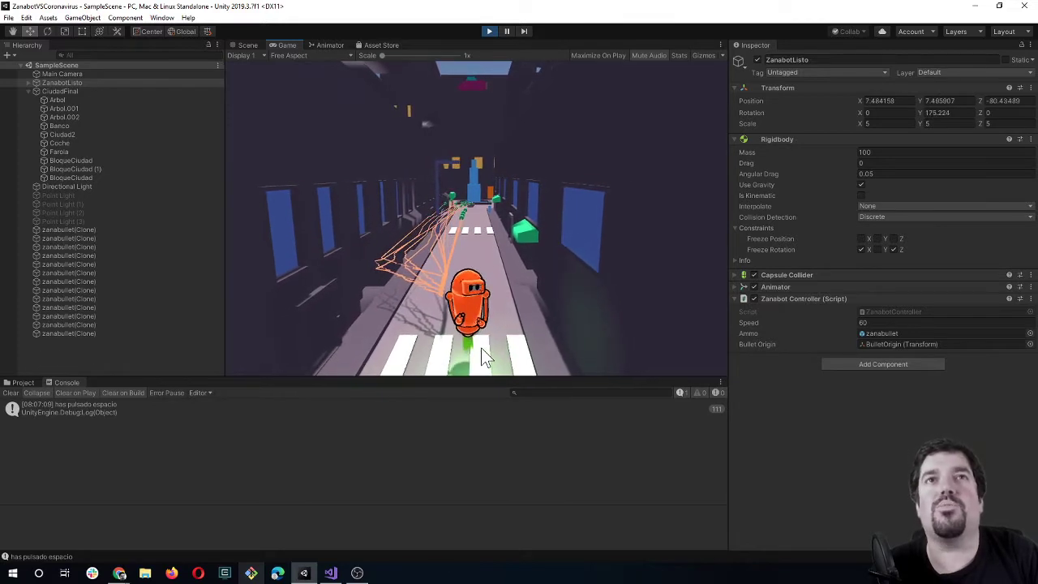
pyautogui.press('Left')
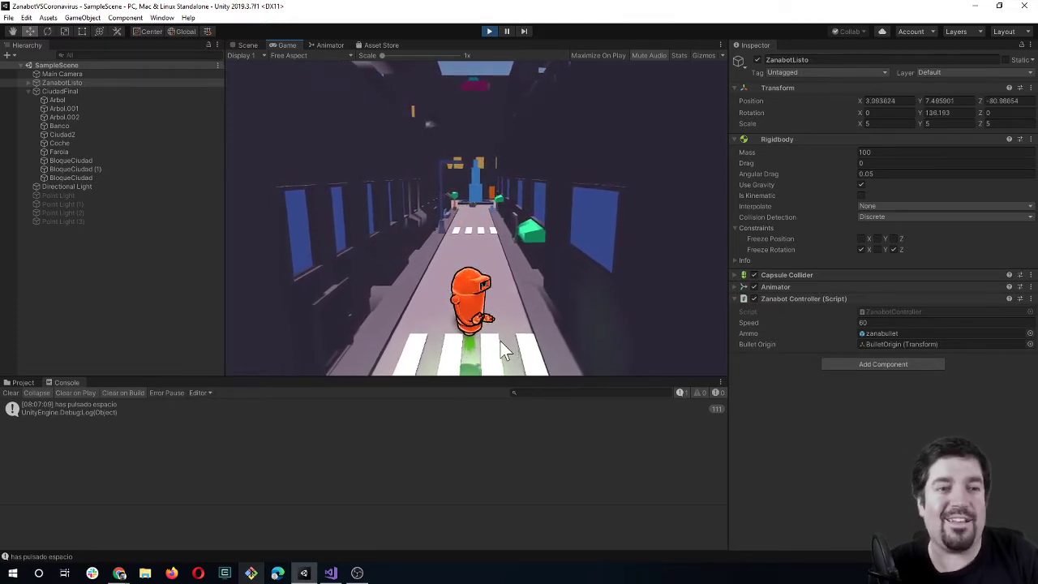
pyautogui.press('Left')
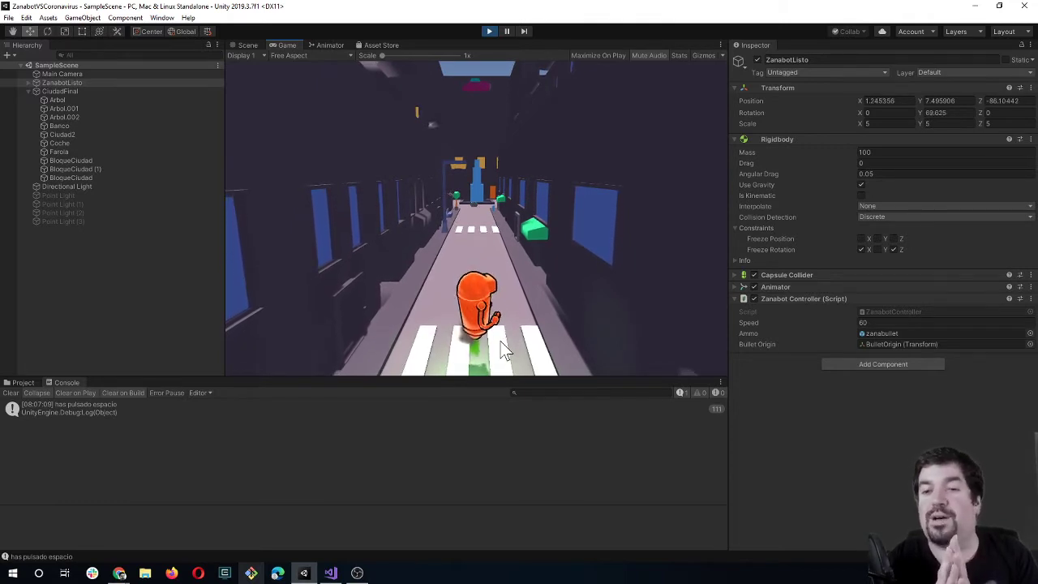
pyautogui.press('Left')
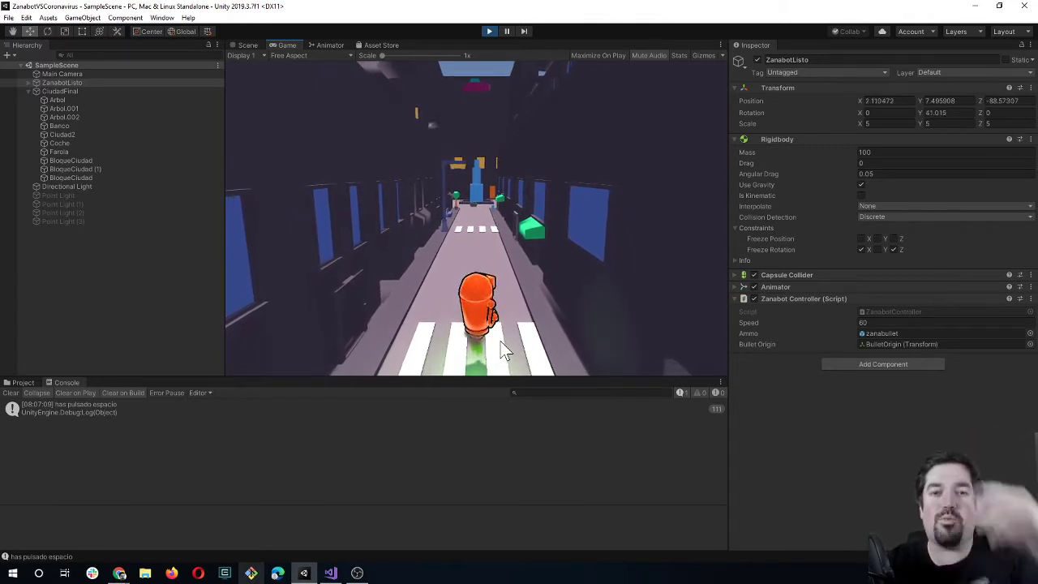
pyautogui.press('Left')
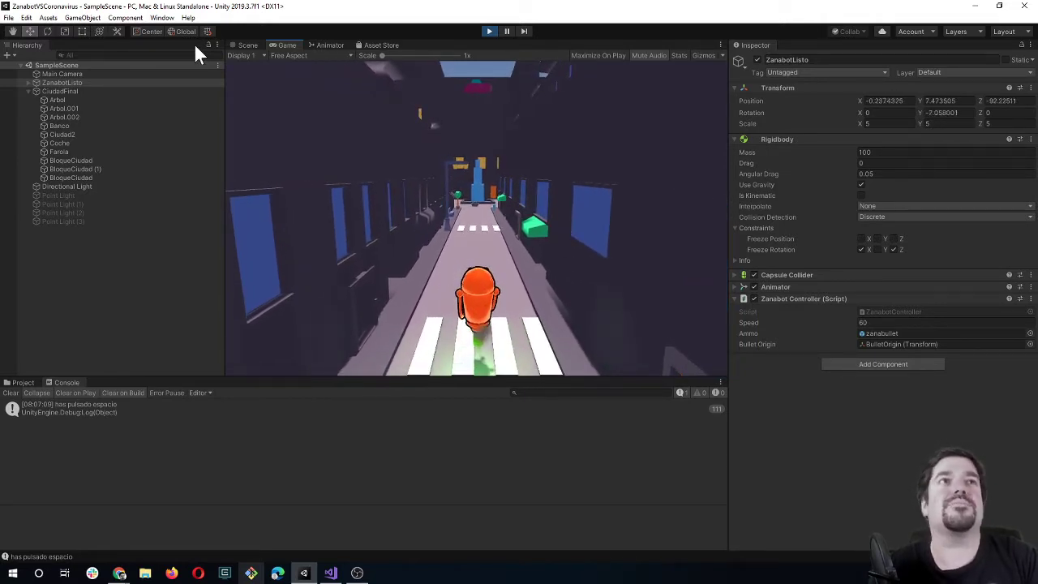
# Select the zanabullet prefab in the Project panel's Prefabs folder.
pyautogui.click(12, 384)
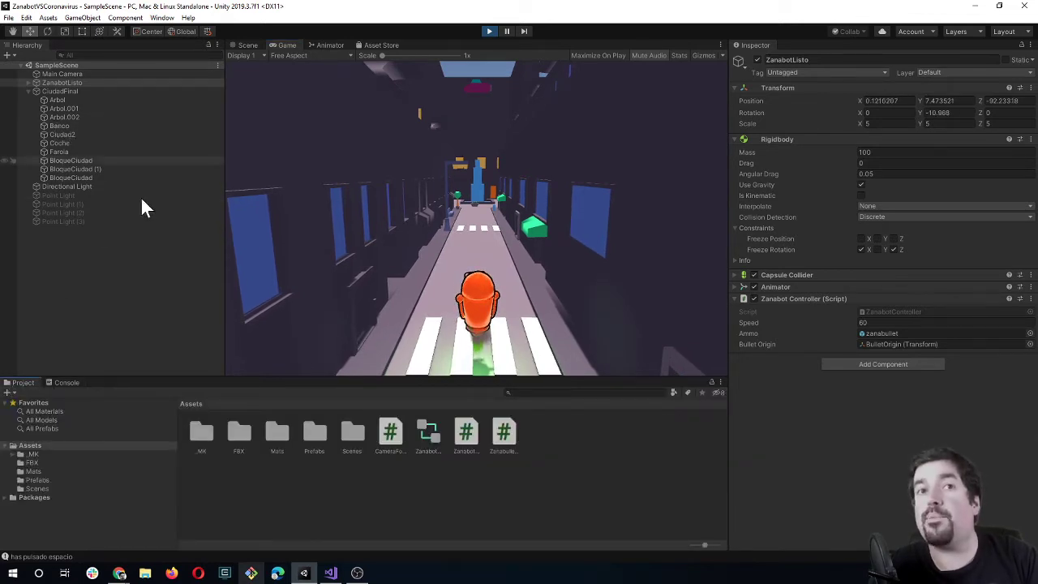
pyautogui.doubleClick(308, 427)
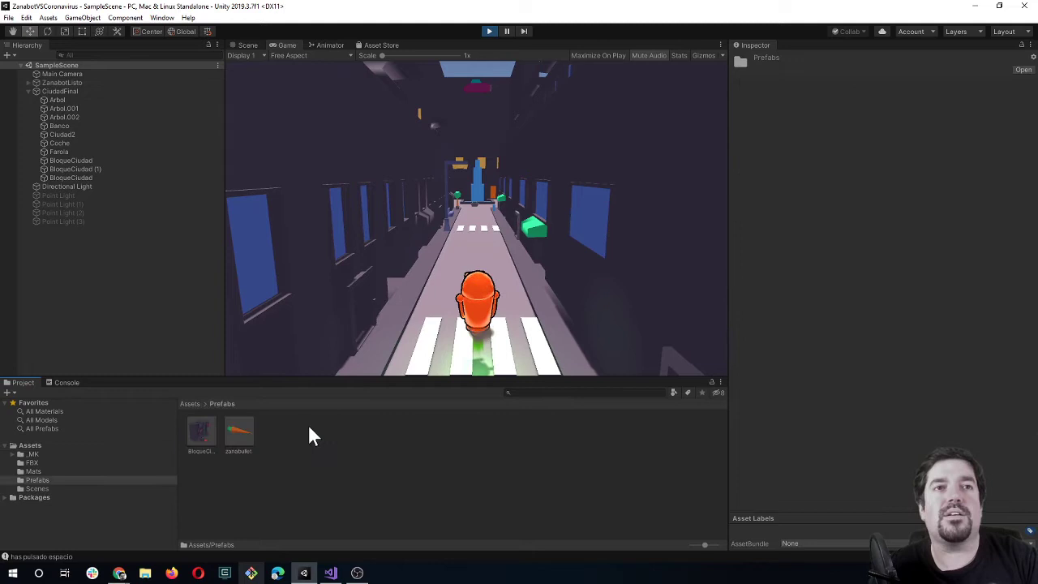
pyautogui.click(244, 426)
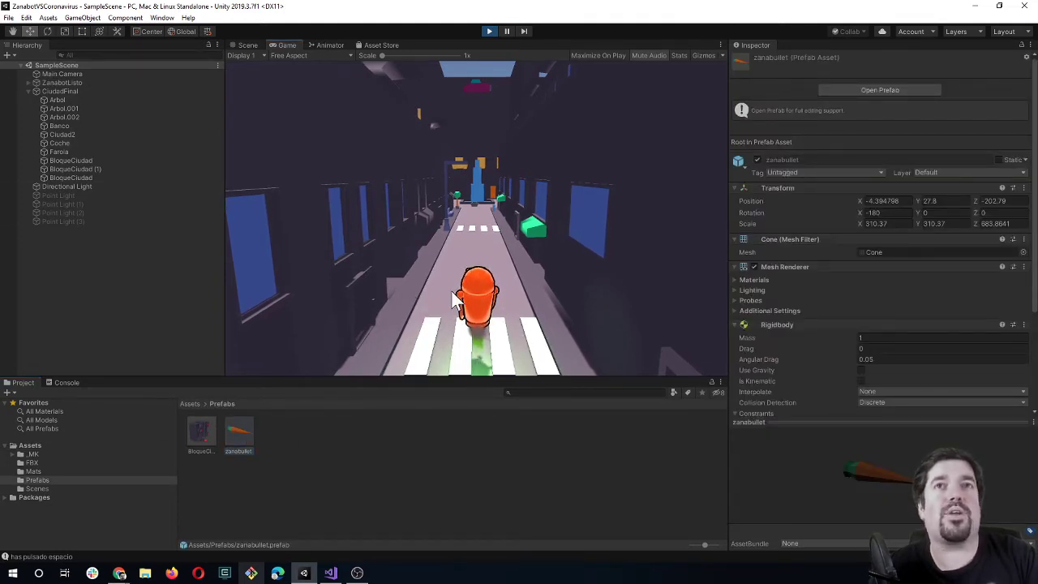
# Fire five bullets with Space, spawning zanabullet(Clone) objects up the street.
pyautogui.press('space')
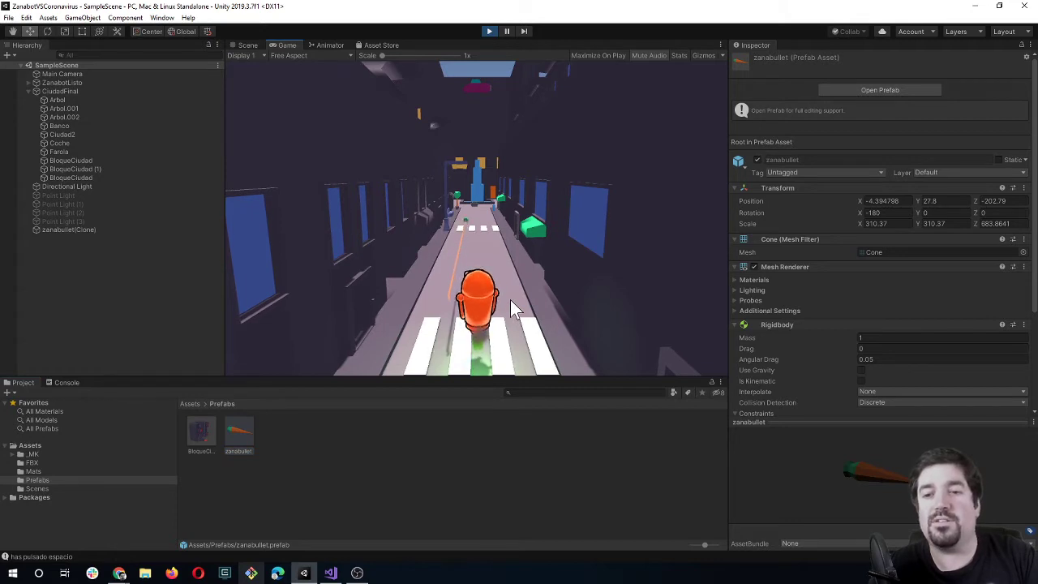
pyautogui.press('space')
pyautogui.press('space')
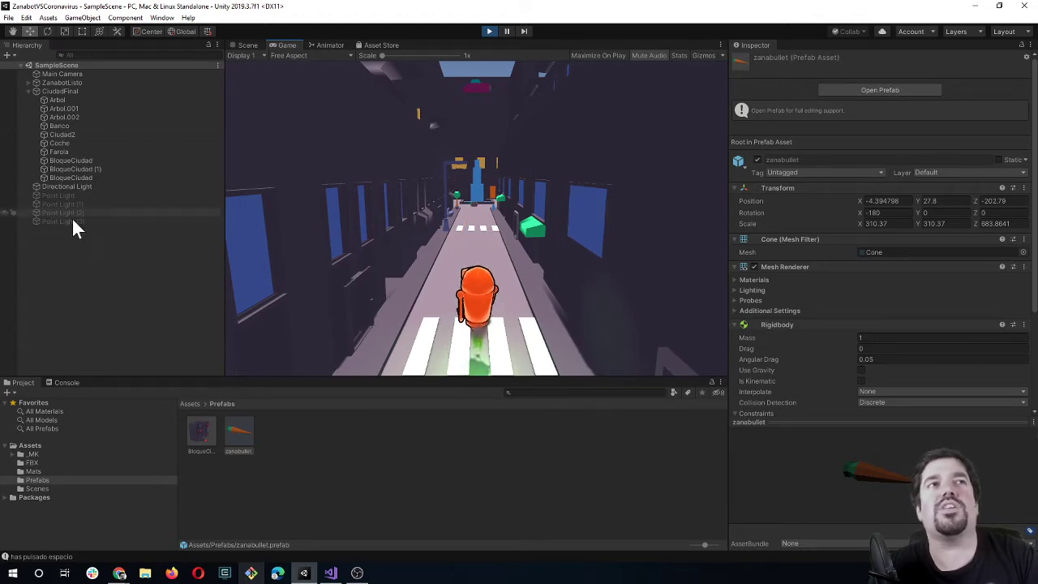
pyautogui.press('space')
pyautogui.press('space')
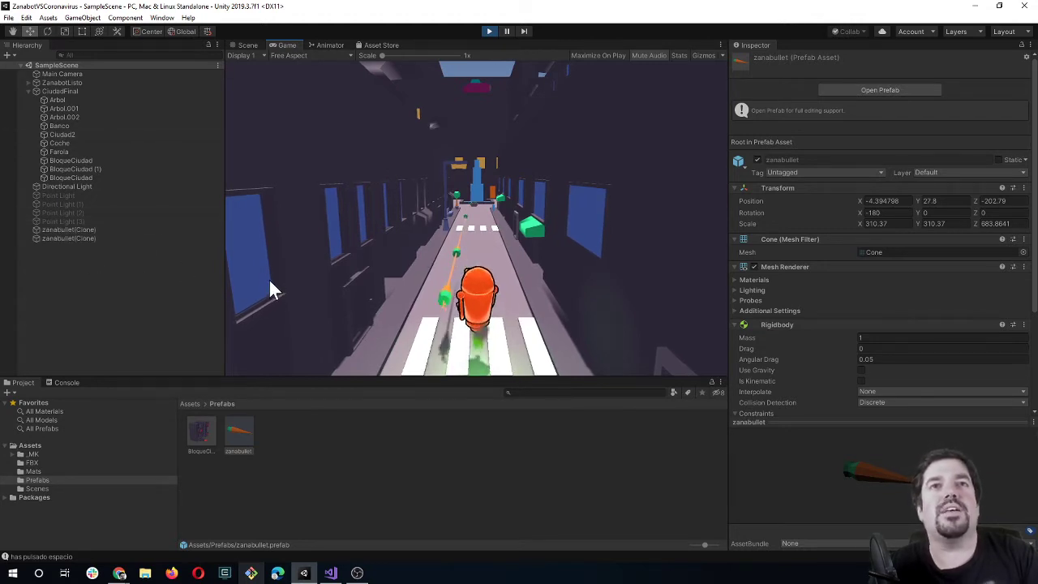
pyautogui.press('space')
pyautogui.press('space')
pyautogui.press('space')
pyautogui.press('space')
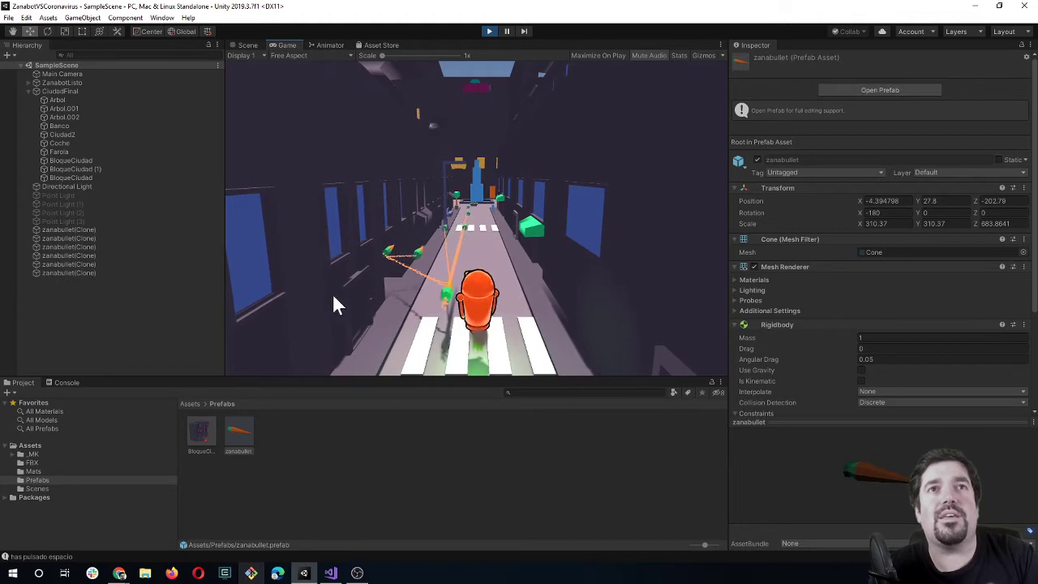
pyautogui.press('space')
pyautogui.press('space')
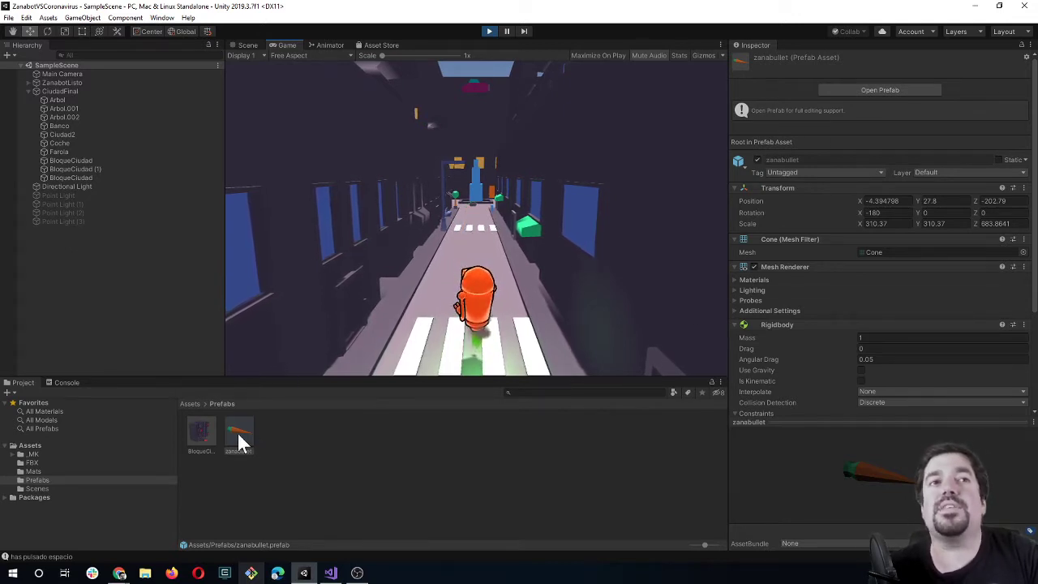
# Review the zanabullet prefab's Tag and Layer lists (Untagged, Default), then select ZanabotListo.
pyautogui.click(69, 153)
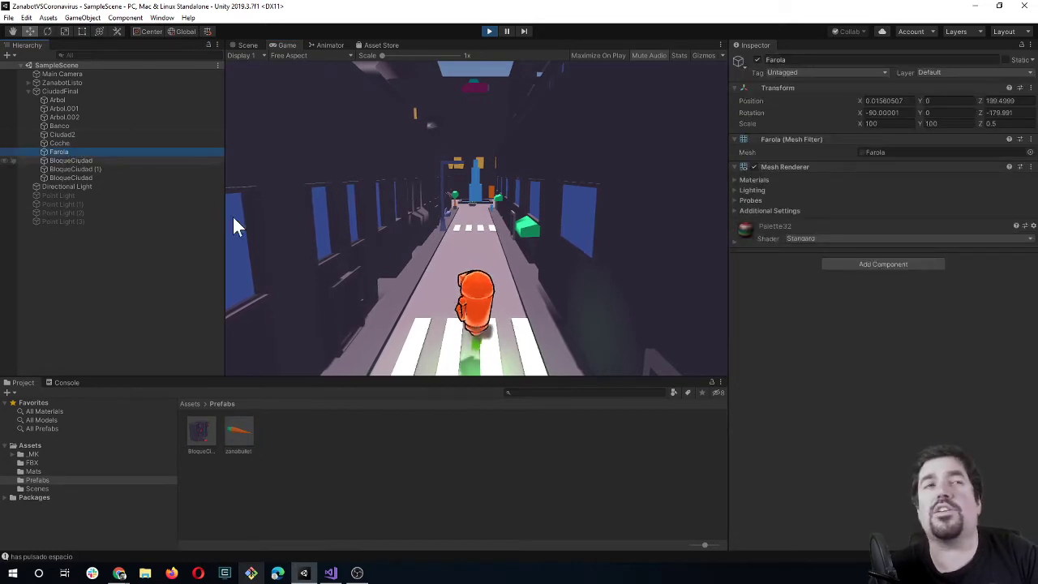
pyautogui.click(235, 433)
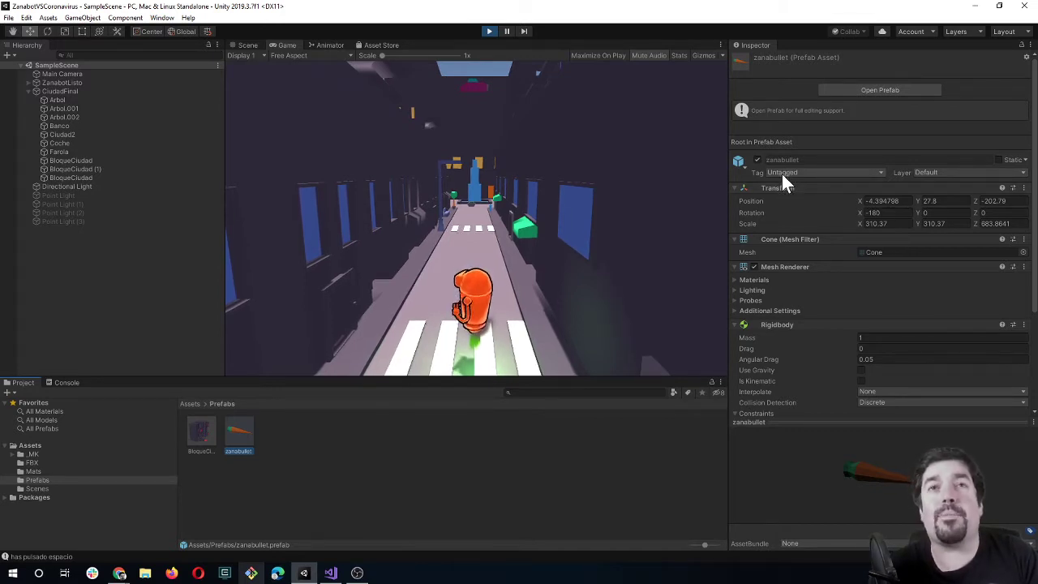
pyautogui.click(930, 174)
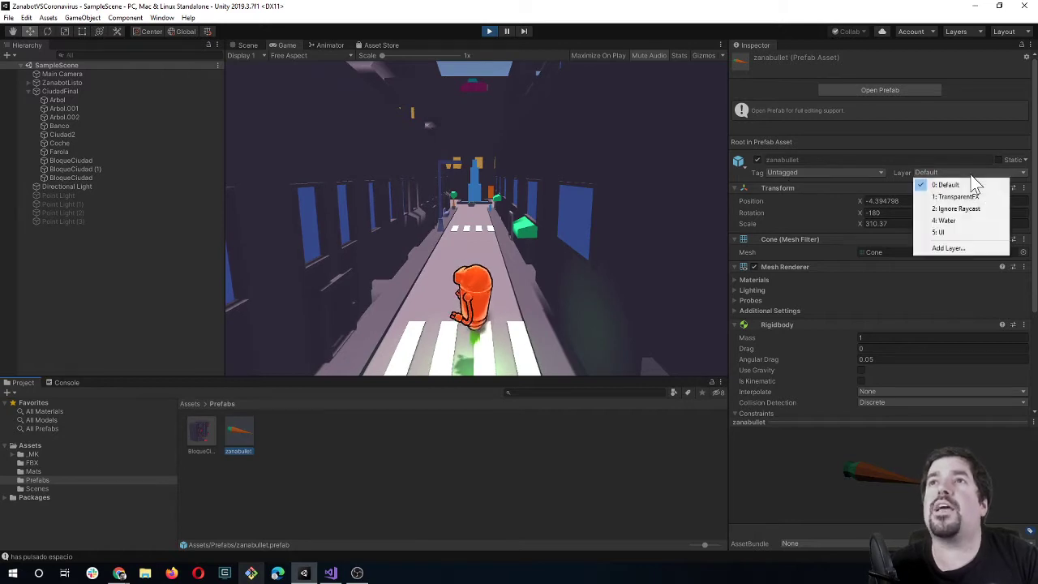
pyautogui.click(859, 173)
pyautogui.click(849, 175)
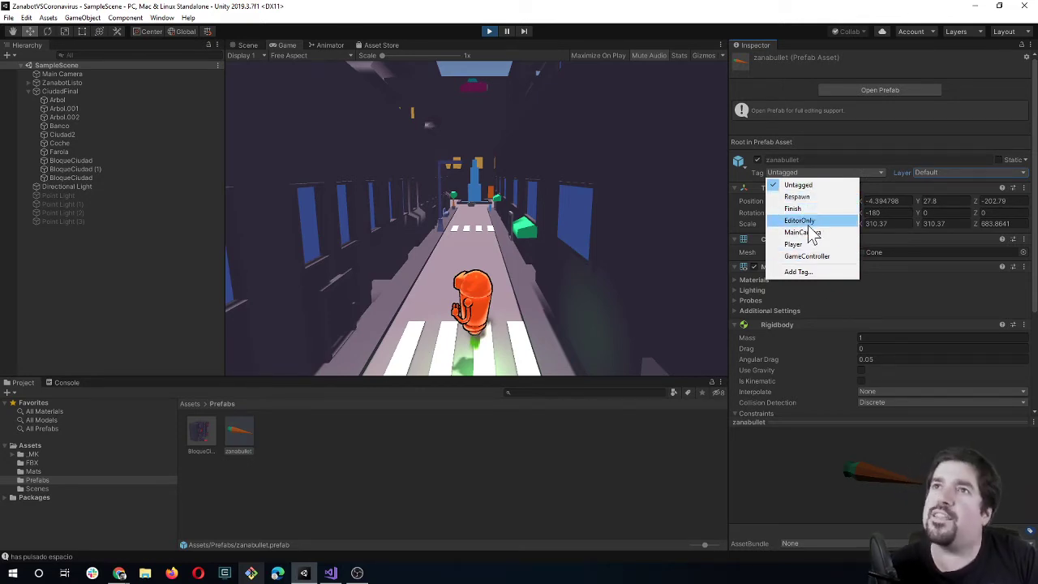
pyautogui.click(924, 173)
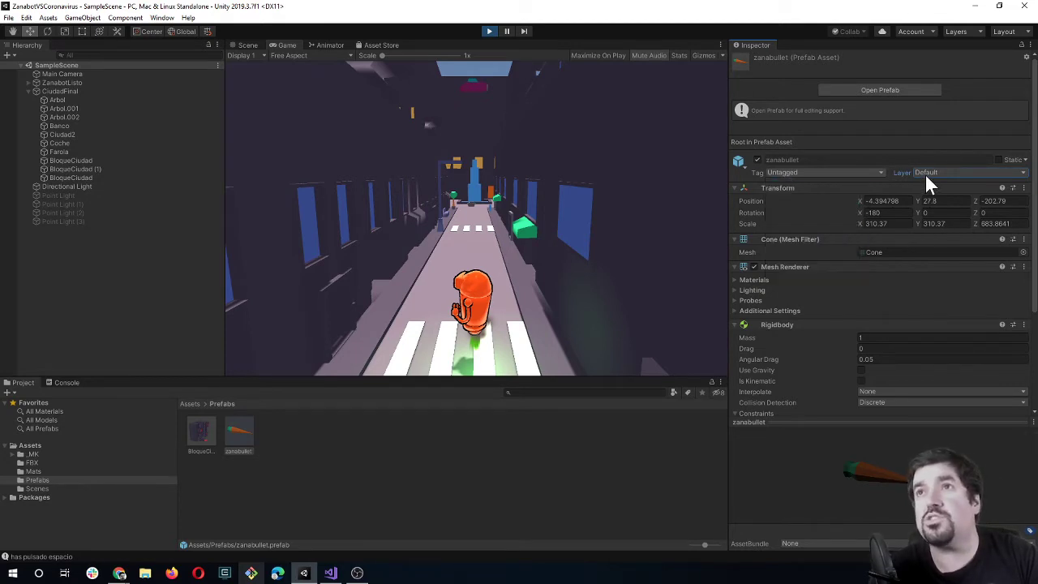
pyautogui.click(926, 171)
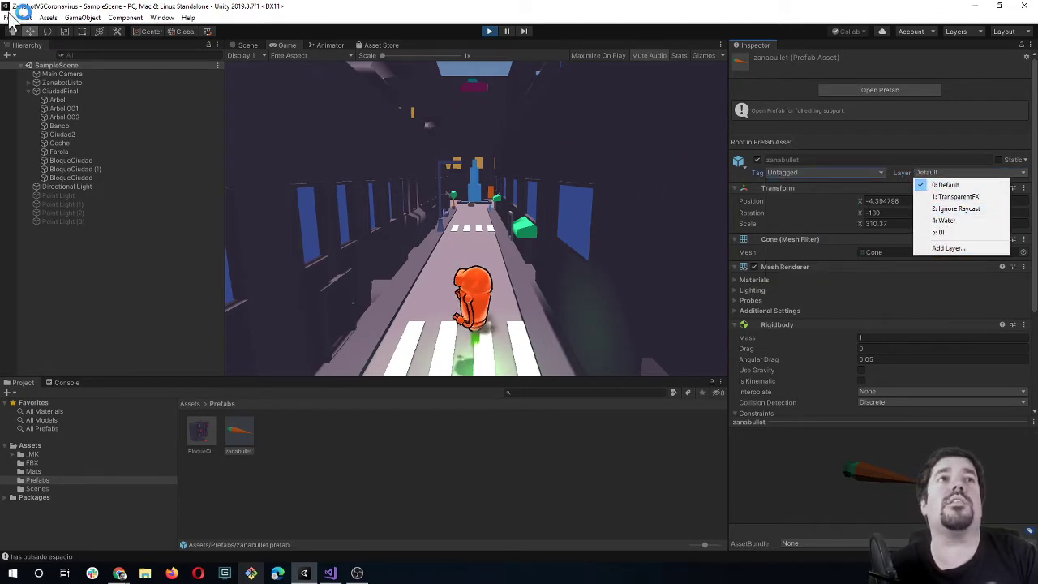
pyautogui.click(77, 81)
pyautogui.click(76, 81)
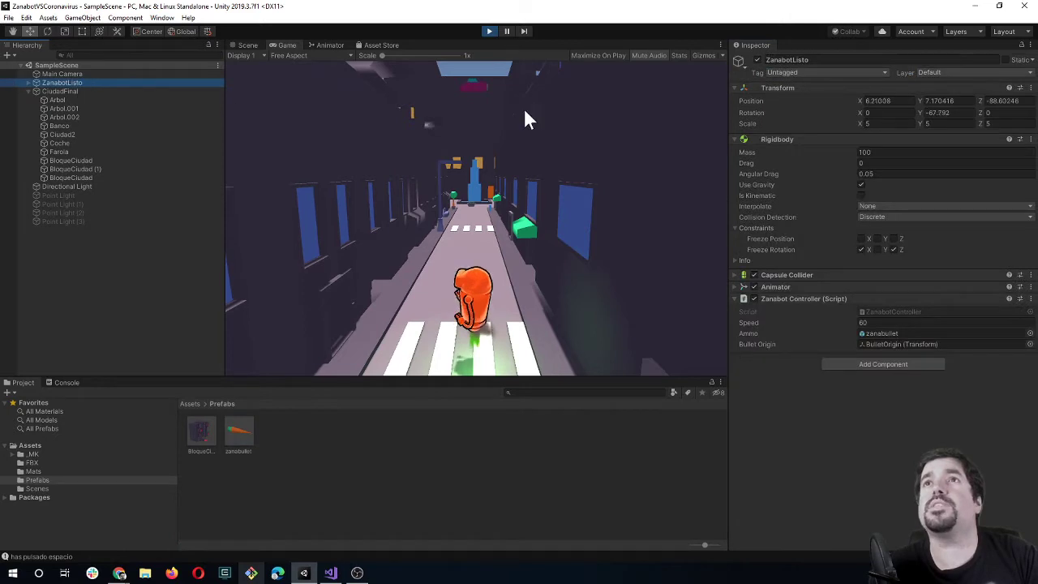
# Stop Play mode and set the ZanabotListo character's Tag to Player.
pyautogui.click(491, 32)
pyautogui.moveTo(453, 227)
pyautogui.keyDown('alt'); pyautogui.mouseDown()
pyautogui.moveTo(486, 202)
pyautogui.moveTo(535, 195)
pyautogui.mouseUp(); pyautogui.keyUp('alt')
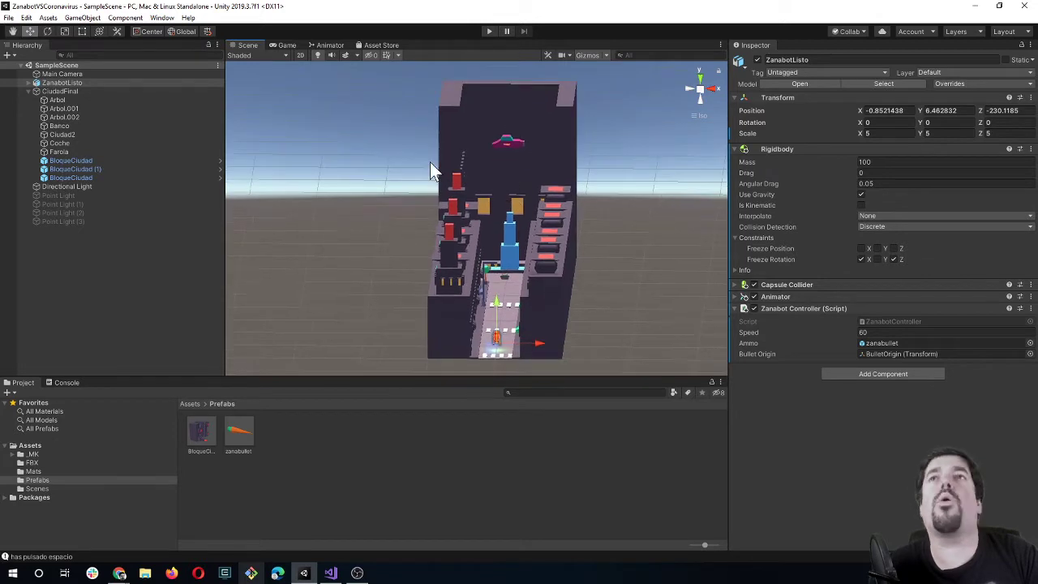
pyautogui.click(60, 81)
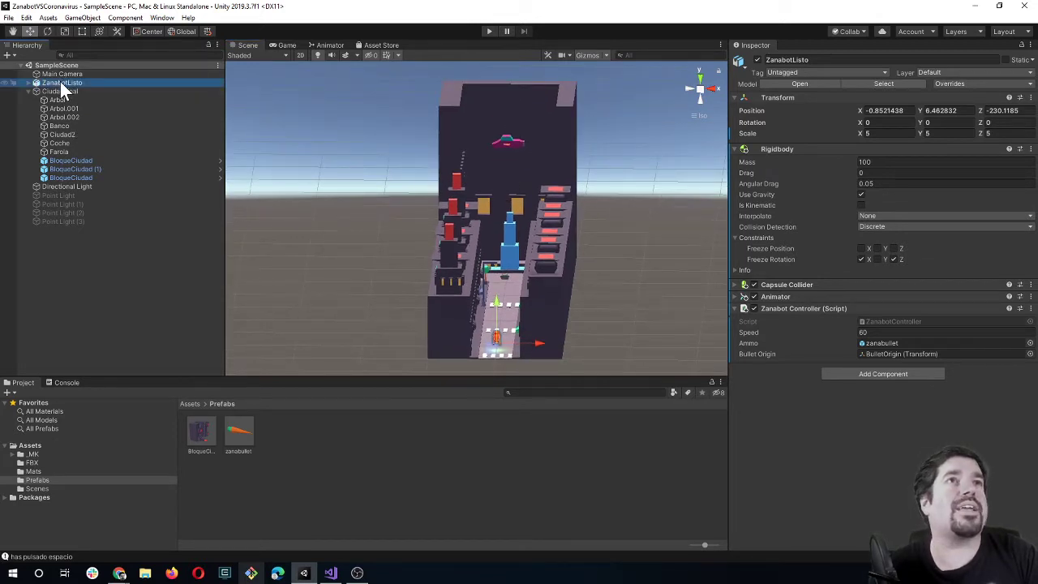
pyautogui.click(786, 73)
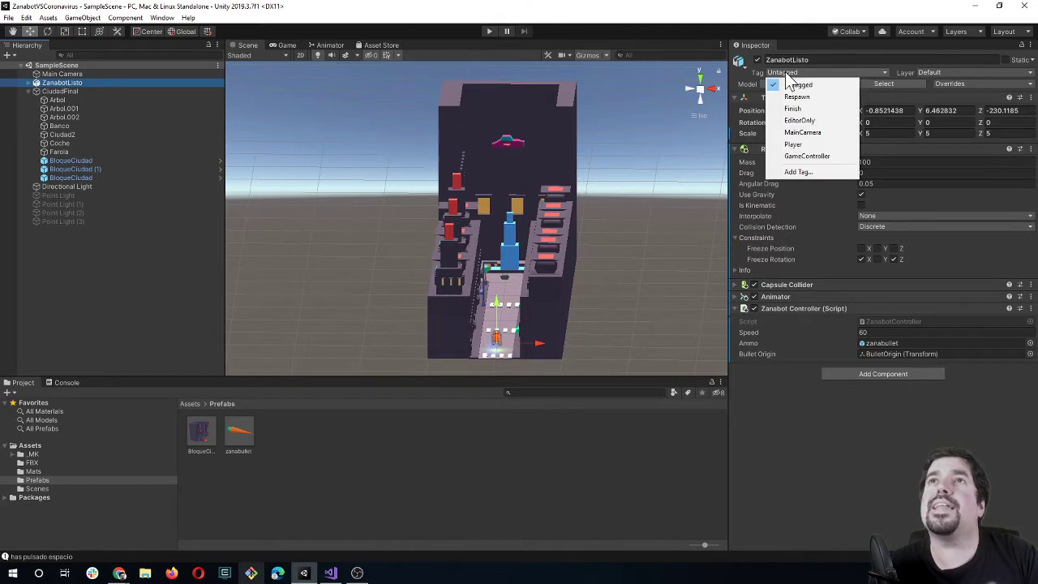
pyautogui.click(803, 144)
# Check that Main Camera keeps its MainCamera tag.
pyautogui.click(73, 72)
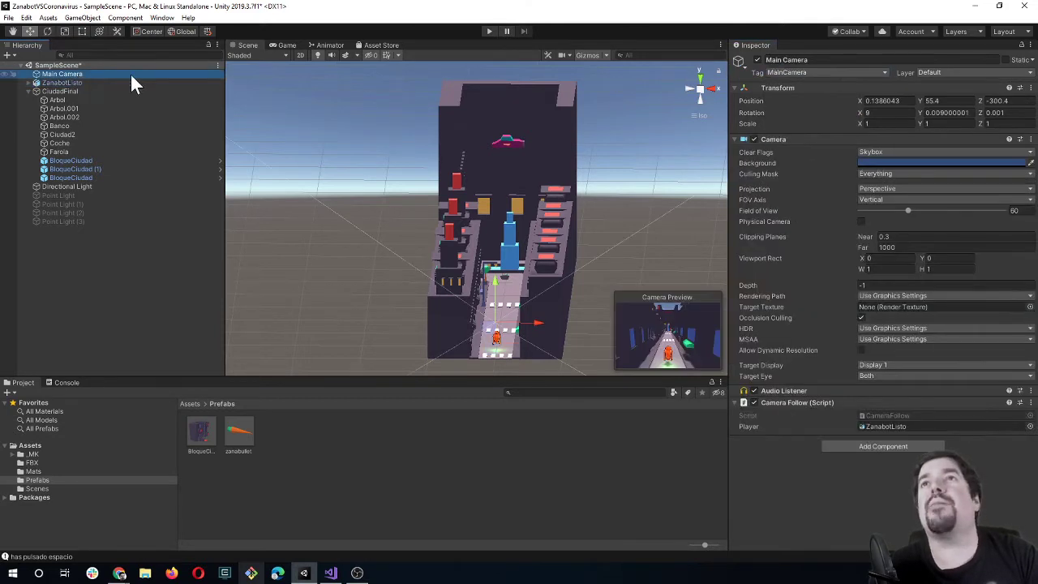
pyautogui.click(800, 73)
pyautogui.click(800, 71)
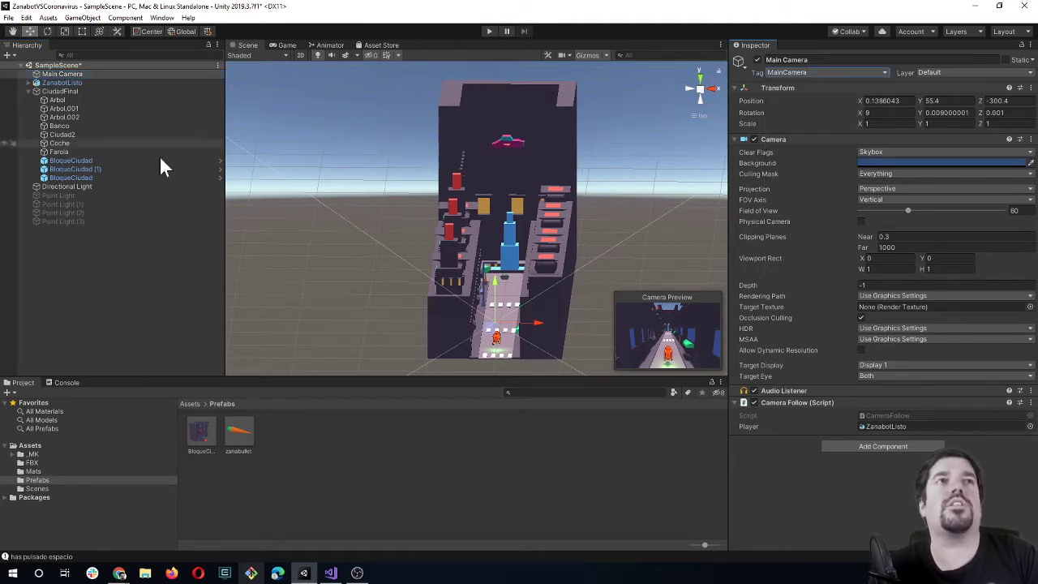
# Add User Layer 8 named Zanabullets via the zanabullet prefab's Add Layer option.
pyautogui.click(237, 434)
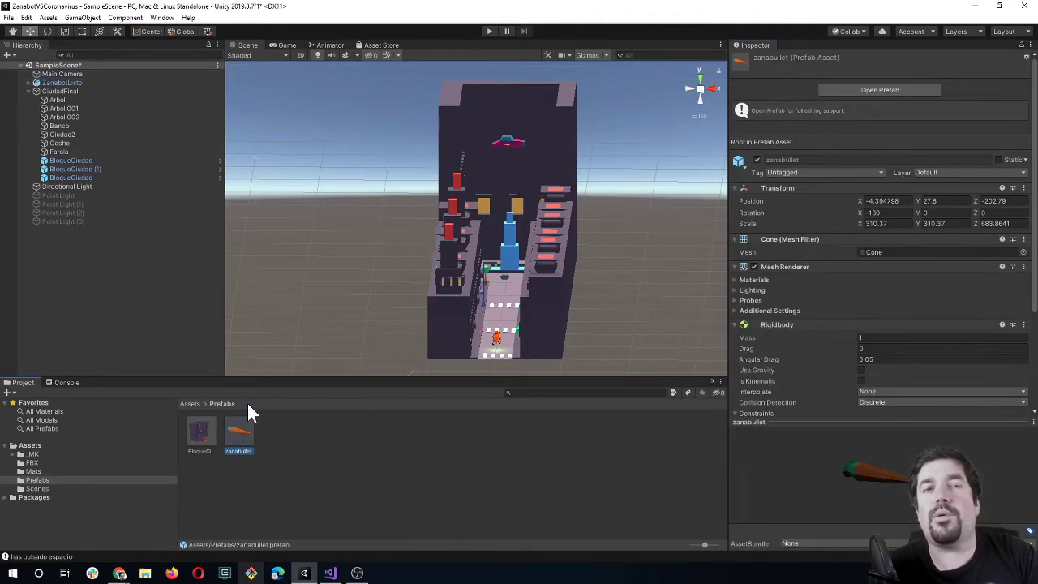
pyautogui.click(954, 174)
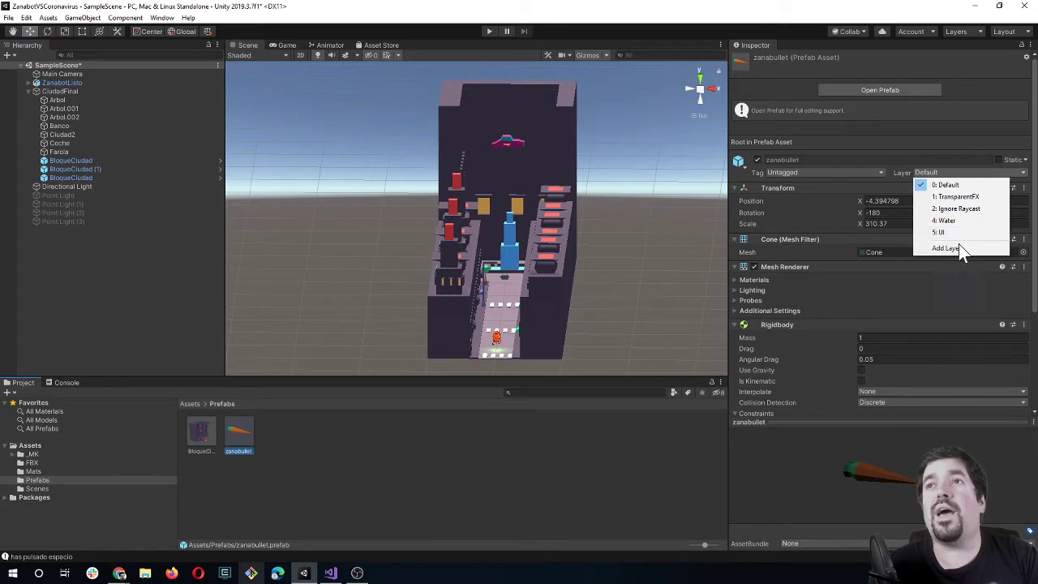
pyautogui.click(944, 248)
pyautogui.write('Zanabullets')
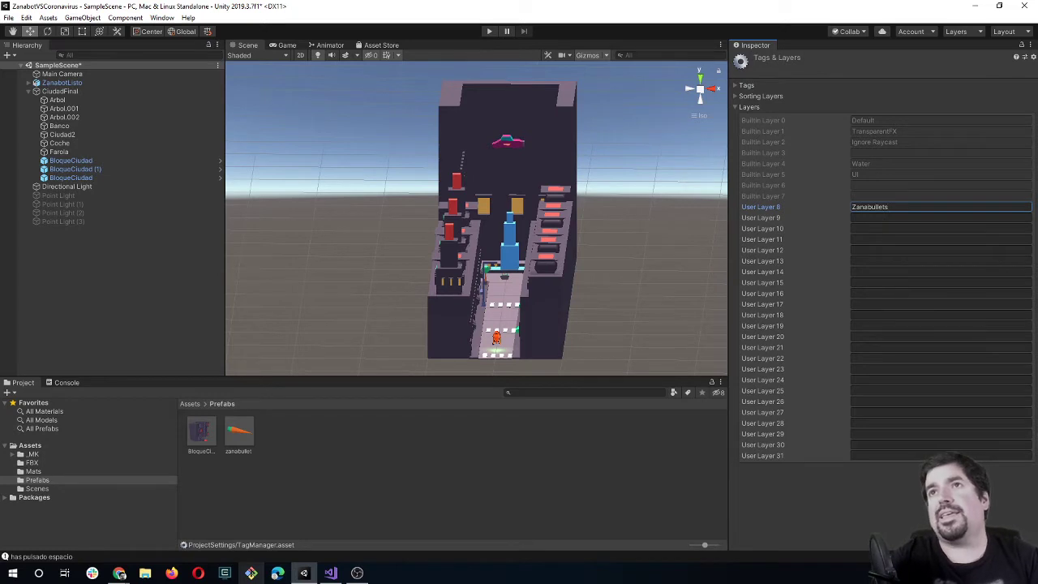
pyautogui.click(859, 472)
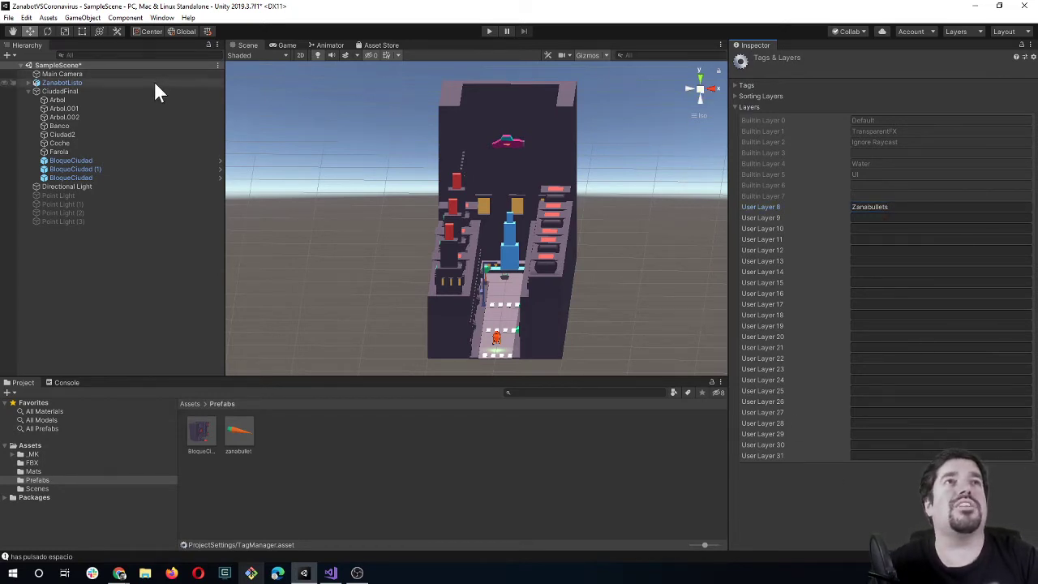
# Put the zanabullet prefab on the Zanabullets layer and enter Play mode.
pyautogui.click(237, 446)
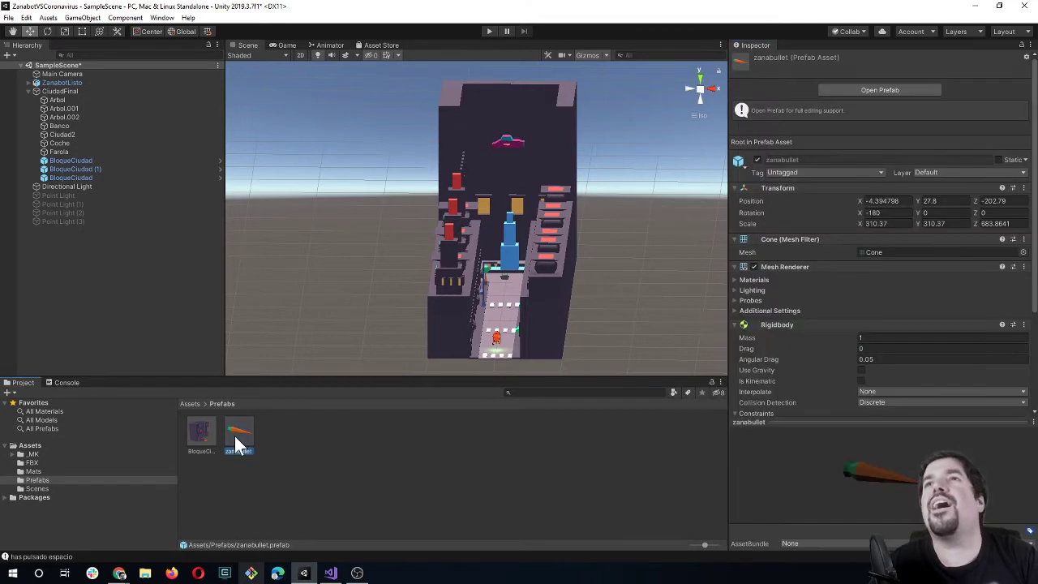
pyautogui.click(970, 173)
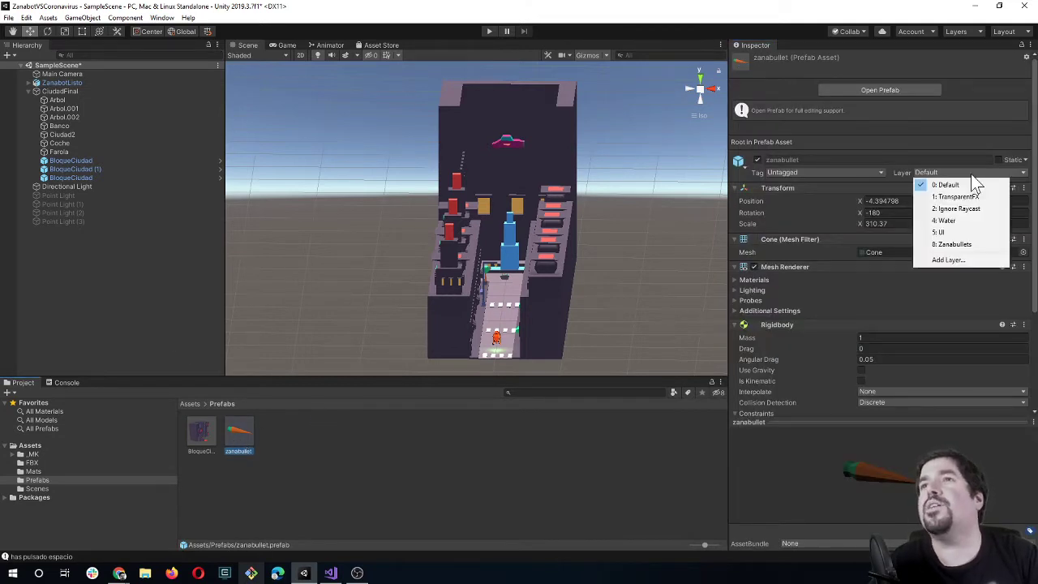
pyautogui.click(969, 244)
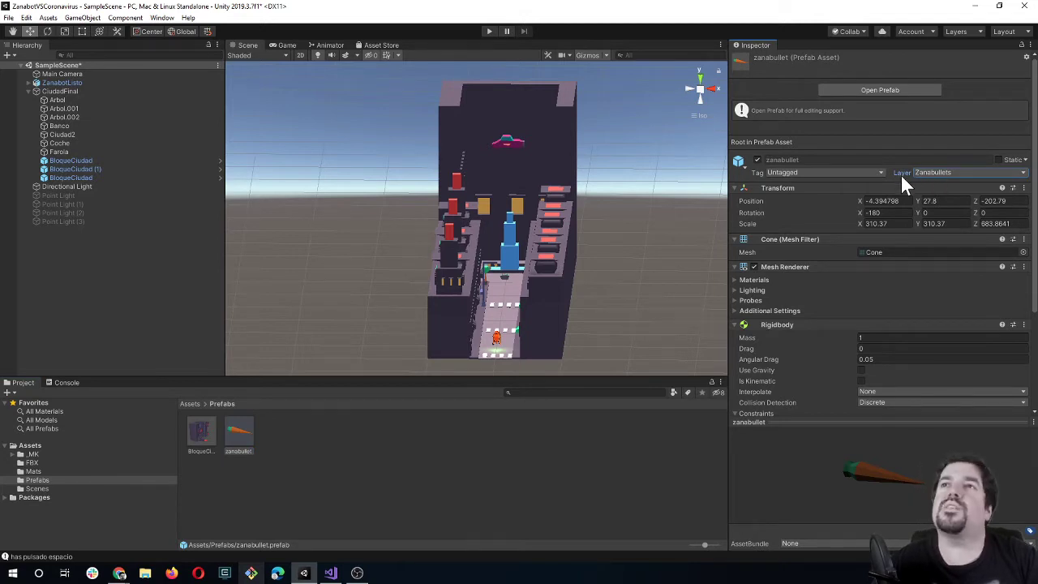
pyautogui.click(489, 32)
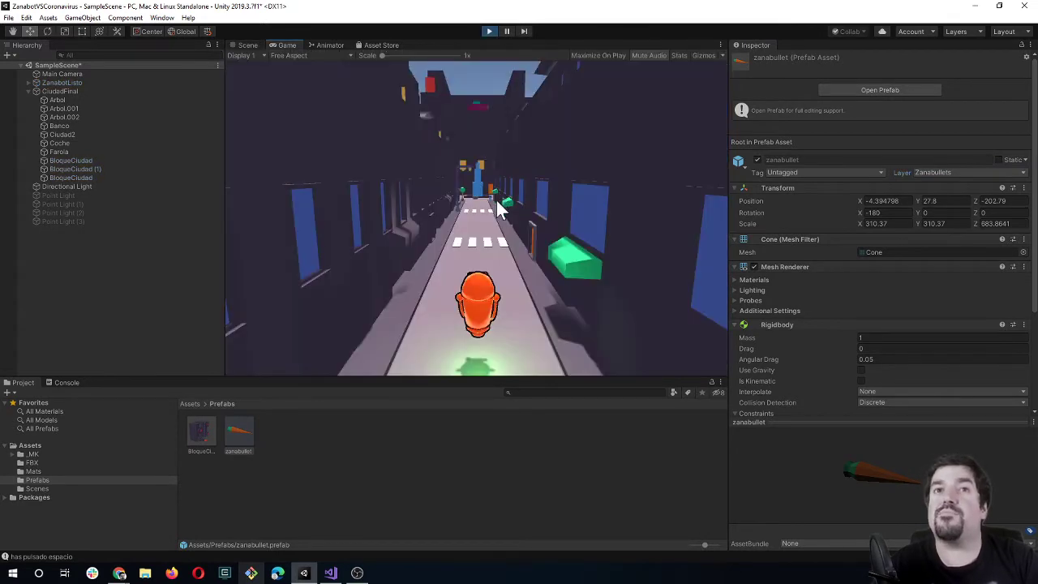
# Shoot a stream of bullets with Space, then stop Play mode.
pyautogui.press('space')
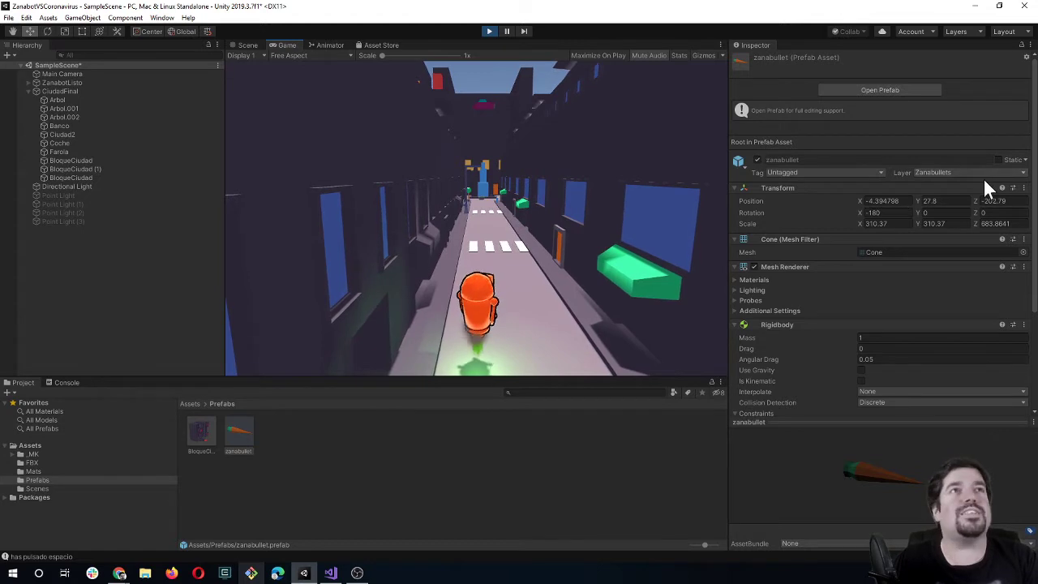
pyautogui.click(490, 31)
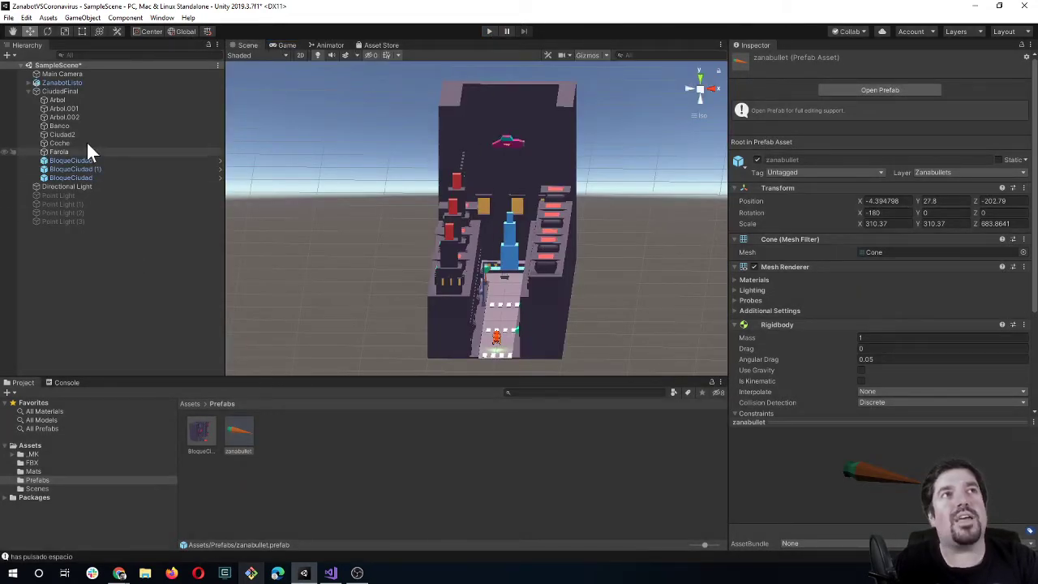
# Open File > Build Settings and move the window into place.
pyautogui.click(8, 22)
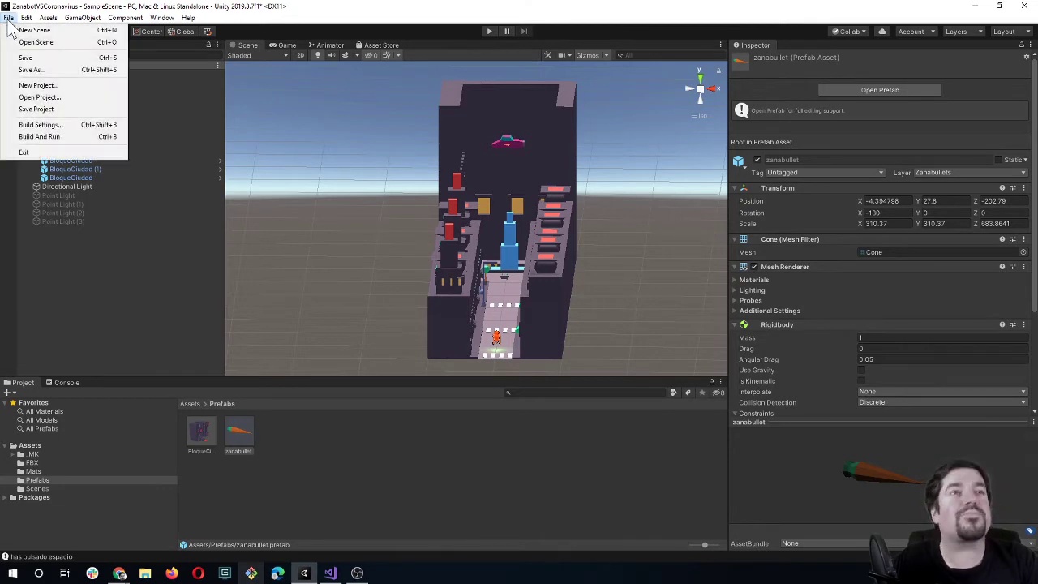
pyautogui.click(46, 127)
pyautogui.moveTo(440, 70); pyautogui.dragTo(323, 81)
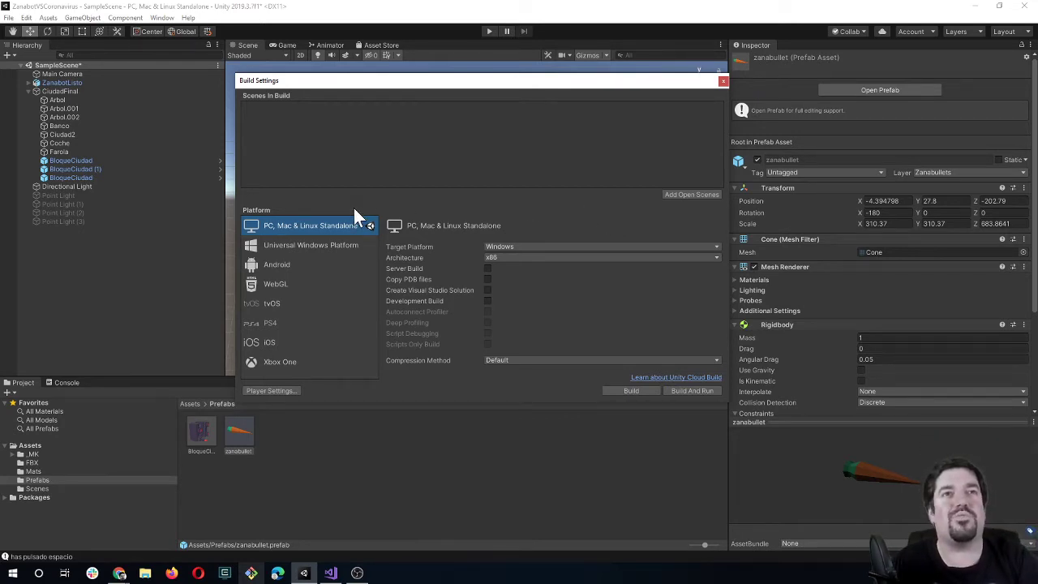
# Open Player Settings and switch to the Physics project settings.
pyautogui.click(275, 390)
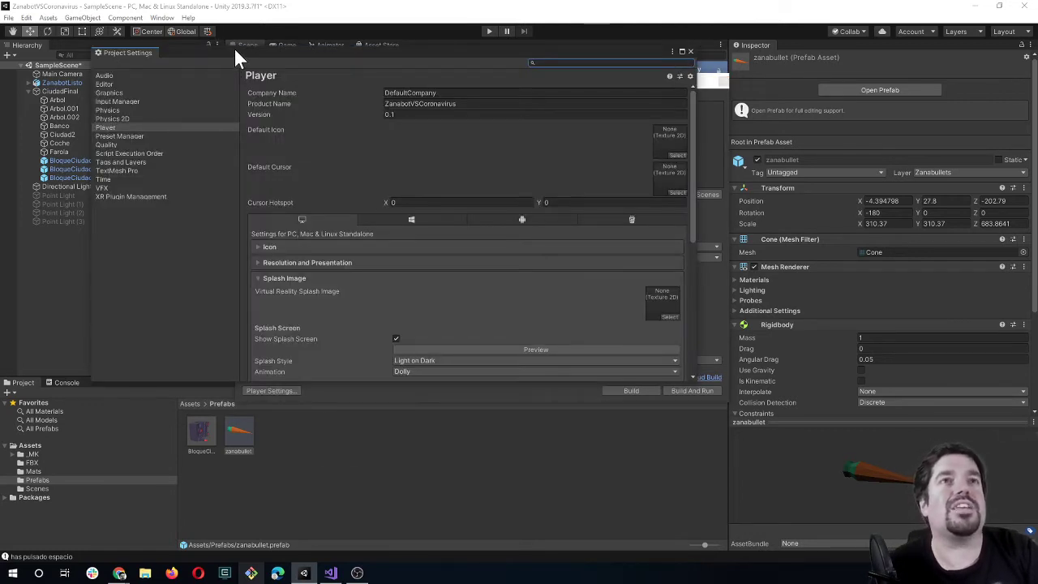
pyautogui.moveTo(233, 48); pyautogui.dragTo(285, 161)
pyautogui.scroll(-3, 466, 298)
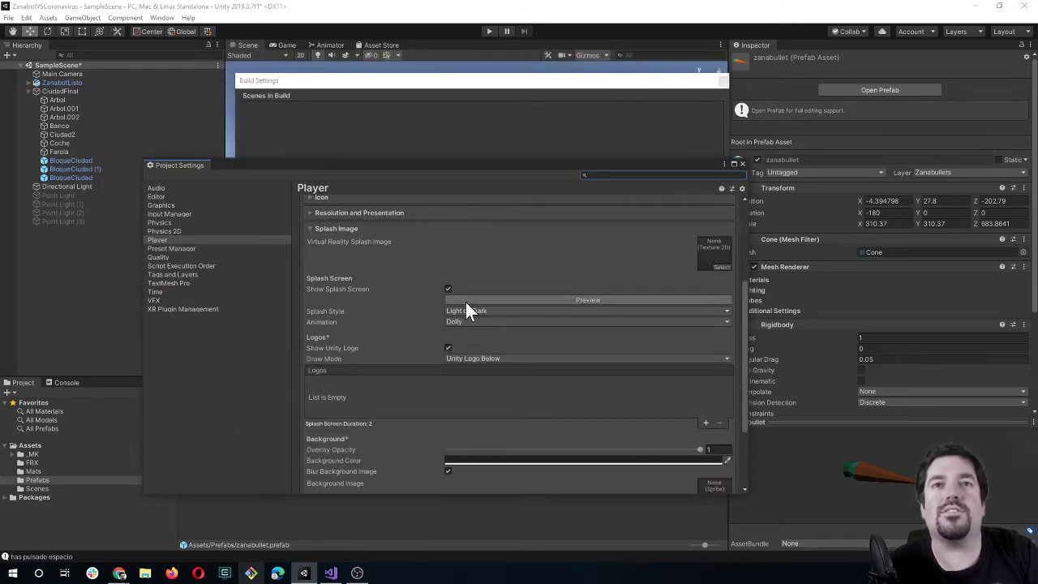
pyautogui.scroll(2, 467, 304)
pyautogui.scroll(2, 467, 304)
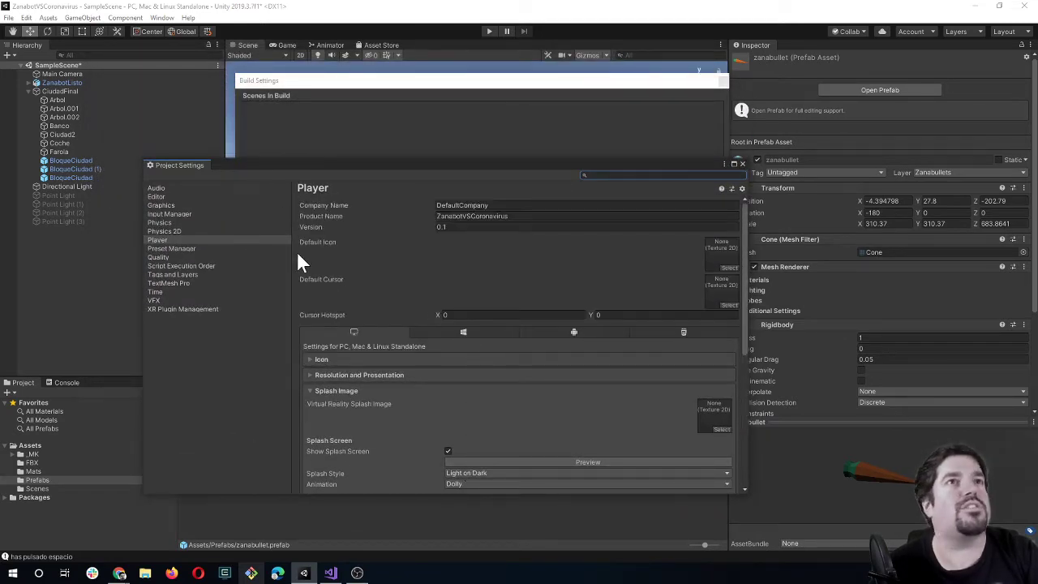
pyautogui.click(156, 223)
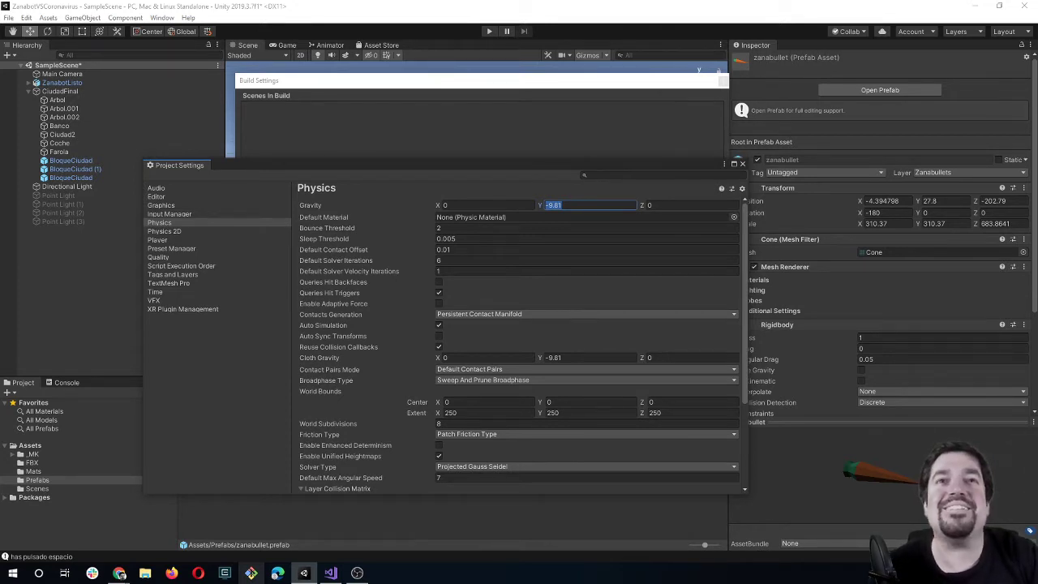
# Untick Zanabullets/Zanabullets in the Layer Collision Matrix and close the settings window.
pyautogui.scroll(-1, 560, 226)
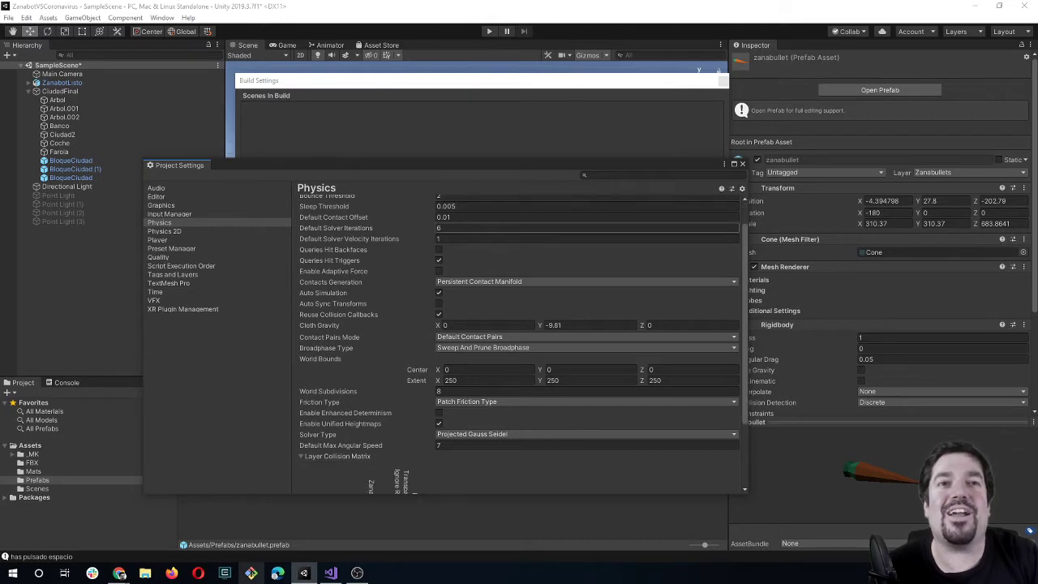
pyautogui.scroll(-2, 559, 226)
pyautogui.scroll(-2, 560, 226)
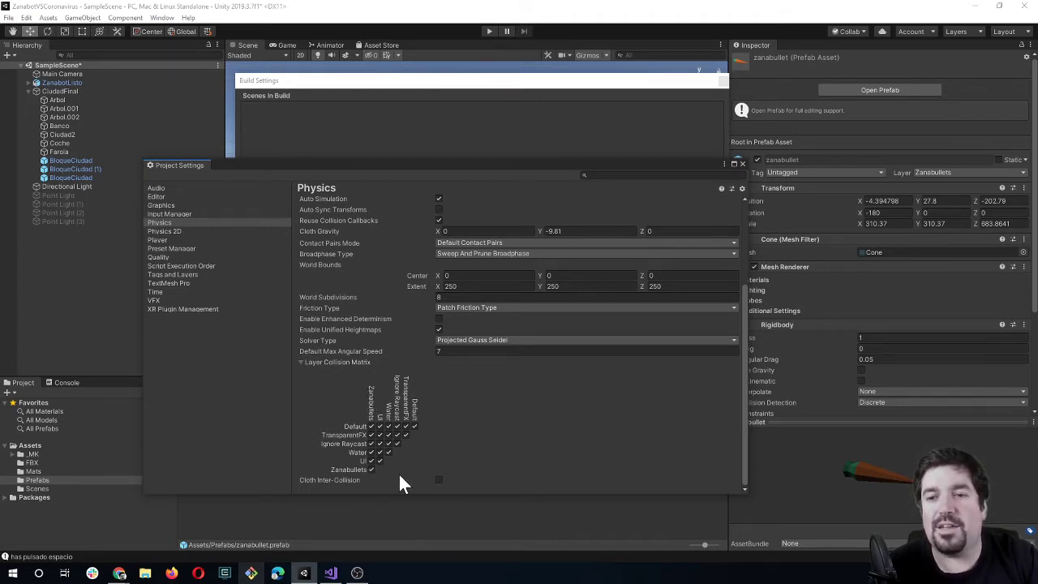
pyautogui.click(371, 470)
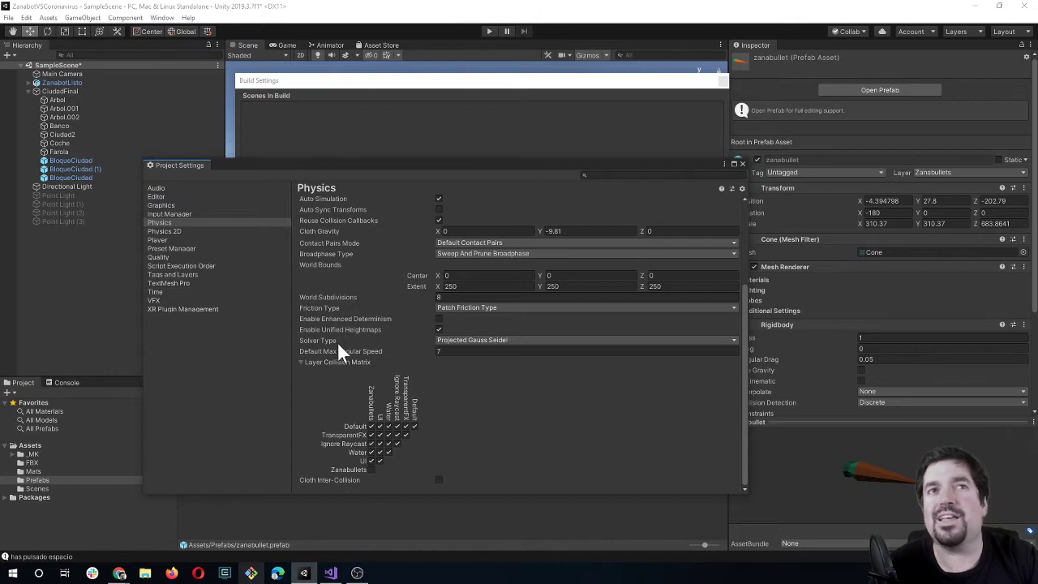
pyautogui.click(743, 163)
# Close Build Settings, play the game firing five zanabullet volleys with Space, then return to the Scene view.
pyautogui.click(718, 80)
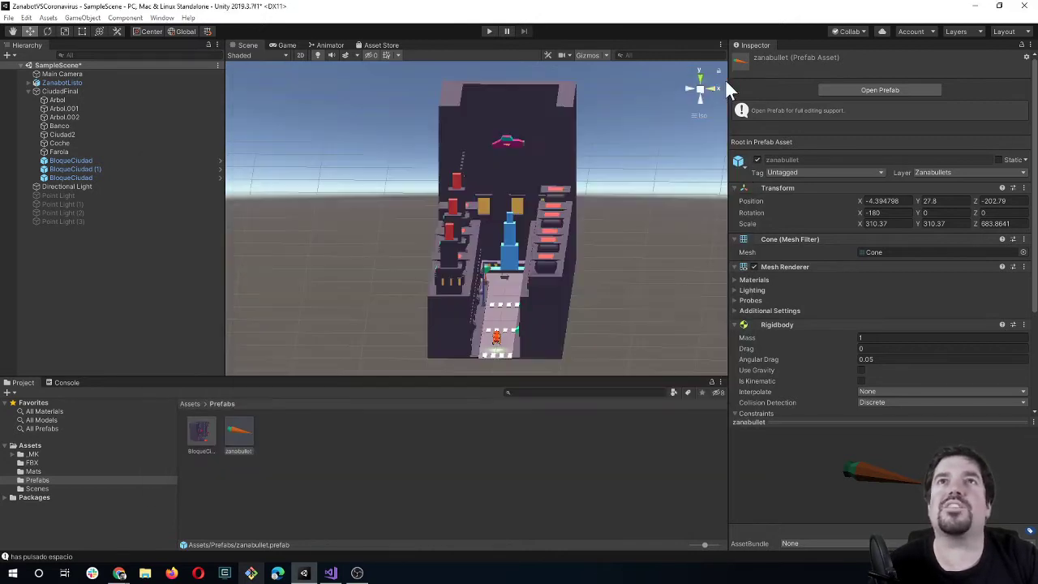
pyautogui.click(487, 32)
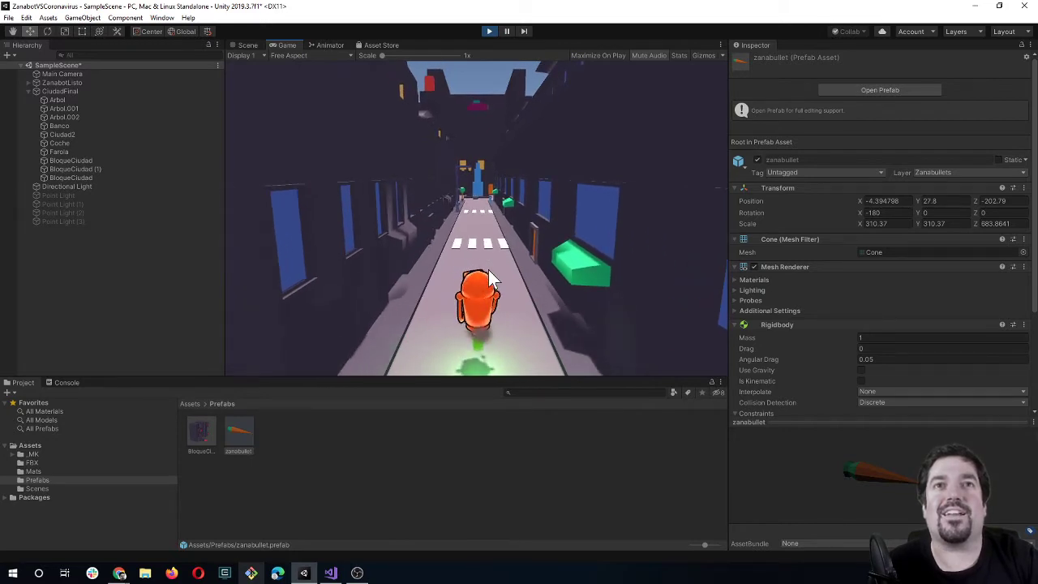
pyautogui.press('space')
pyautogui.press('space')
pyautogui.press('space')
pyautogui.press('space')
pyautogui.press('space')
pyautogui.press('space')
pyautogui.press('space')
pyautogui.press('space')
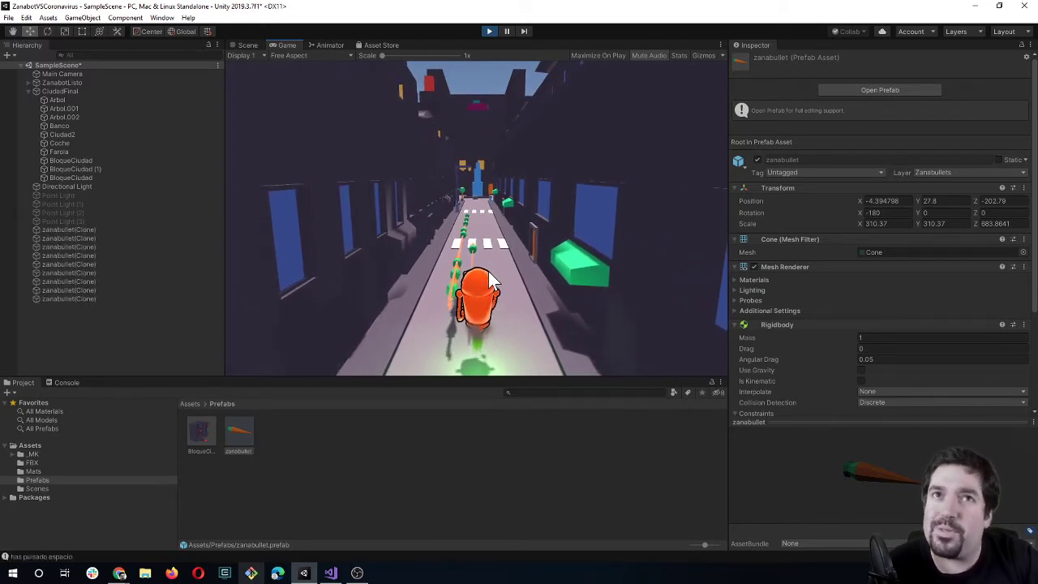
pyautogui.press('space')
pyautogui.press('space')
pyautogui.press('space')
pyautogui.press('space')
pyautogui.press('space')
pyautogui.press('space')
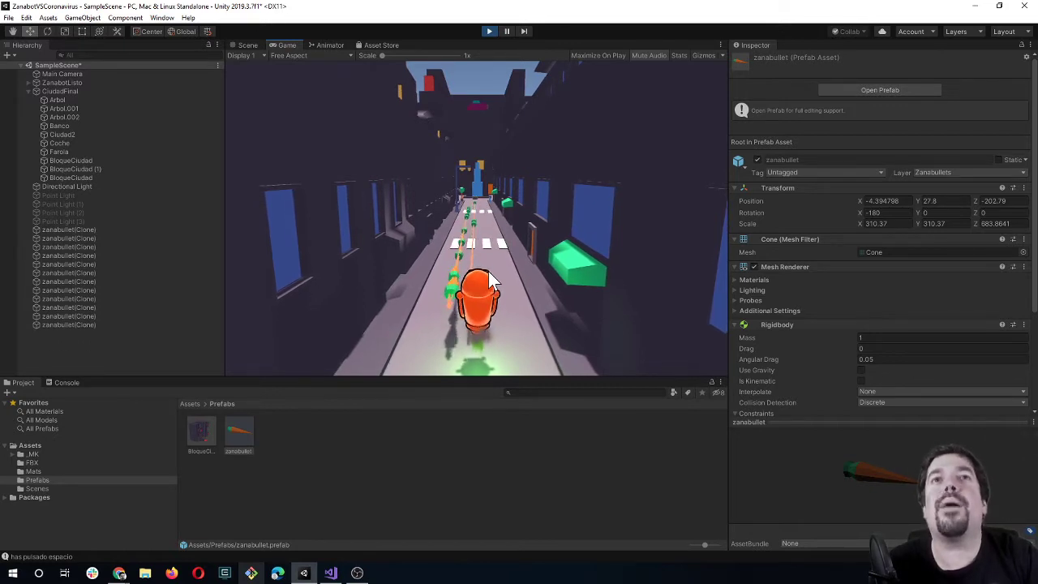
pyautogui.press('space')
pyautogui.press('space')
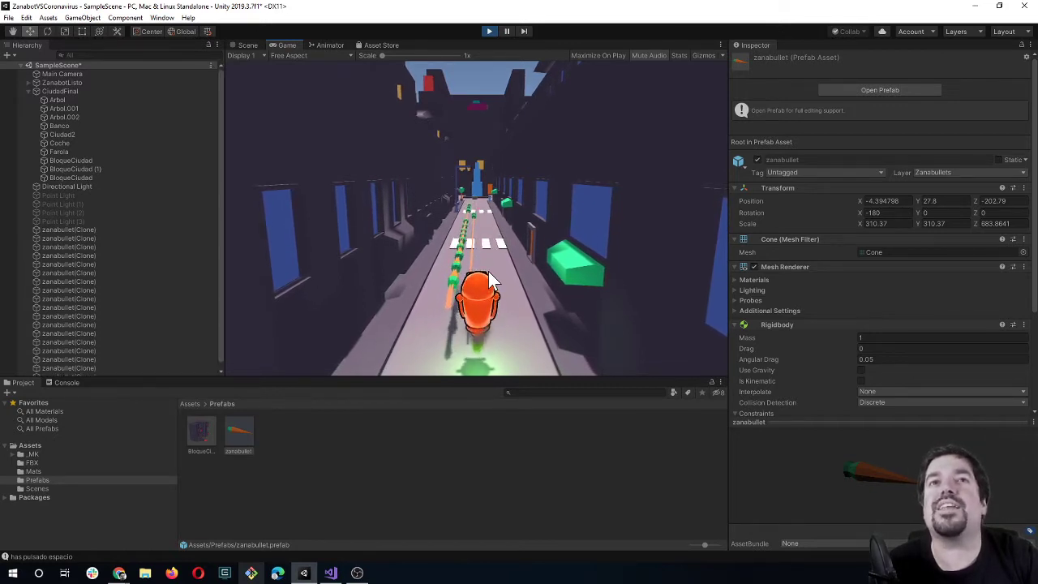
pyautogui.press('space')
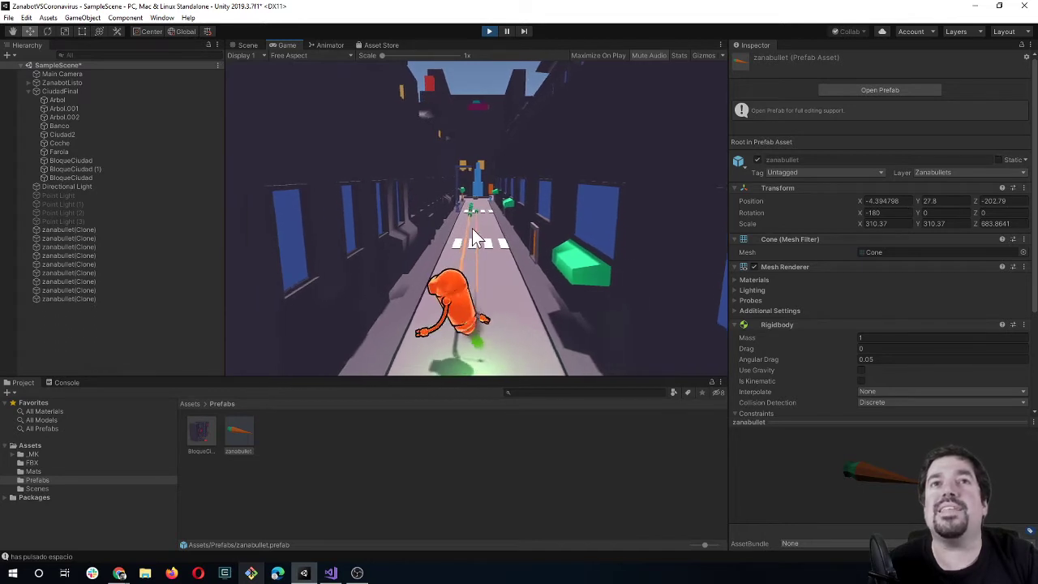
pyautogui.press('space')
pyautogui.press('space')
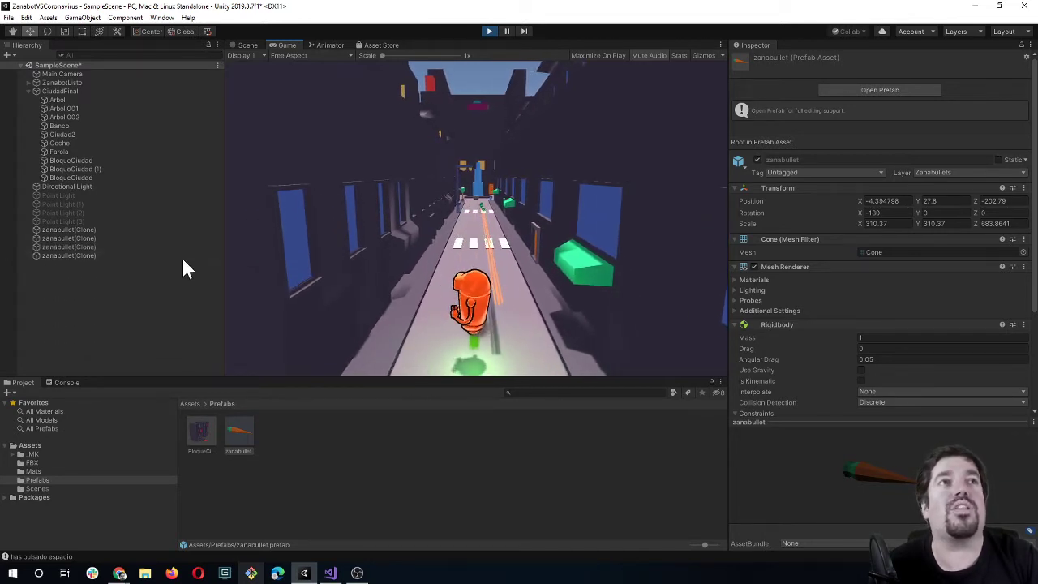
pyautogui.click(251, 47)
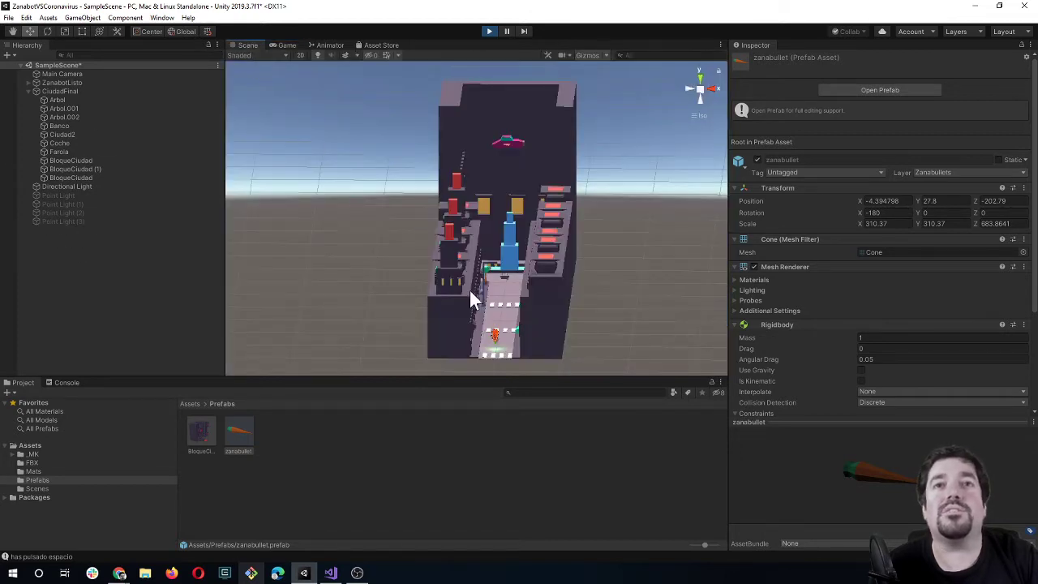
# Zoom and orbit the Scene view down to look along the city street.
pyautogui.scroll(2, 471, 293)
pyautogui.scroll(2, 489, 260)
pyautogui.scroll(2, 470, 296)
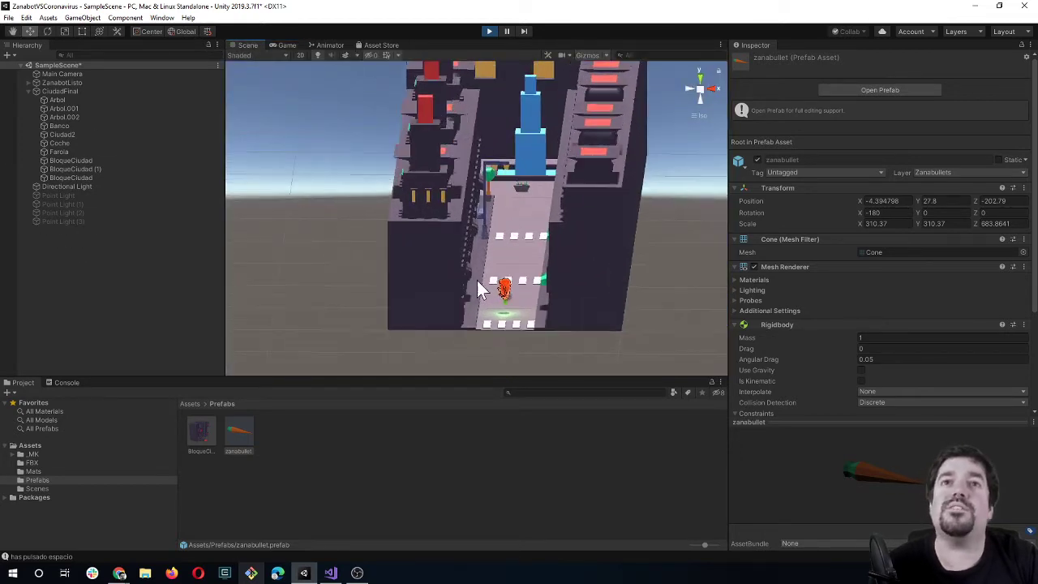
pyautogui.scroll(2, 480, 296)
pyautogui.scroll(2, 470, 308)
pyautogui.scroll(2, 437, 244)
pyautogui.moveTo(418, 202)
pyautogui.keyDown('alt'); pyautogui.mouseDown()
pyautogui.moveTo(449, 227)
pyautogui.moveTo(440, 234)
pyautogui.mouseUp(); pyautogui.keyUp('alt')
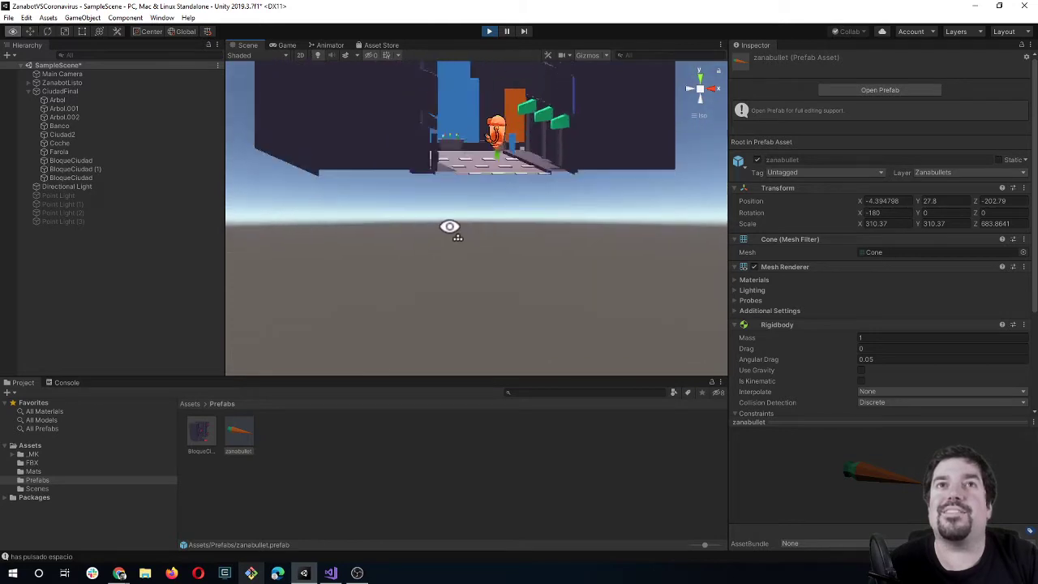
pyautogui.scroll(2, 436, 243)
pyautogui.scroll(1, 449, 178)
pyautogui.scroll(-2, 449, 179)
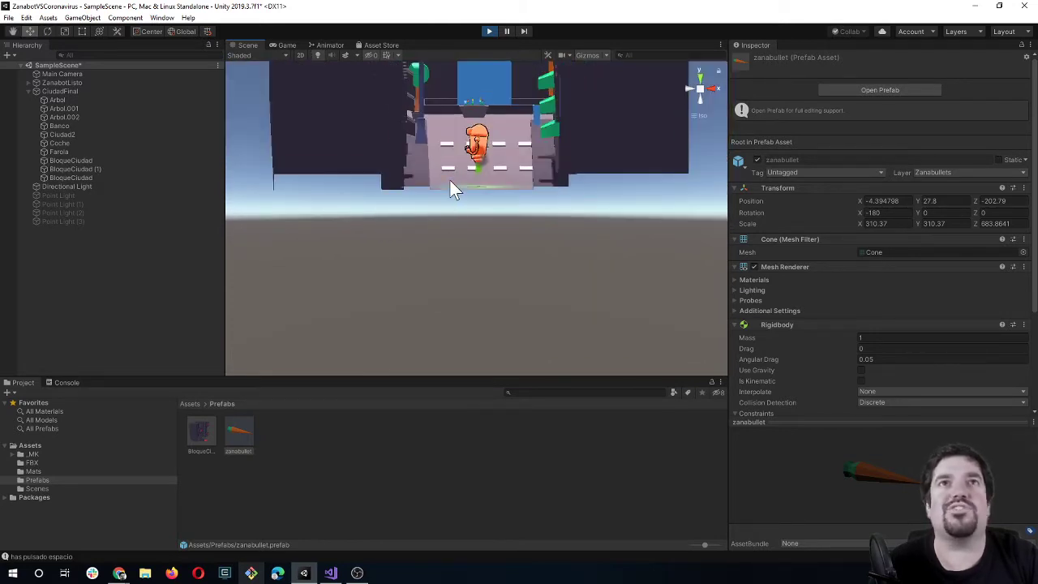
pyautogui.keyDown('alt'); pyautogui.moveTo(450, 189); pyautogui.dragTo(469, 238); pyautogui.keyUp('alt')
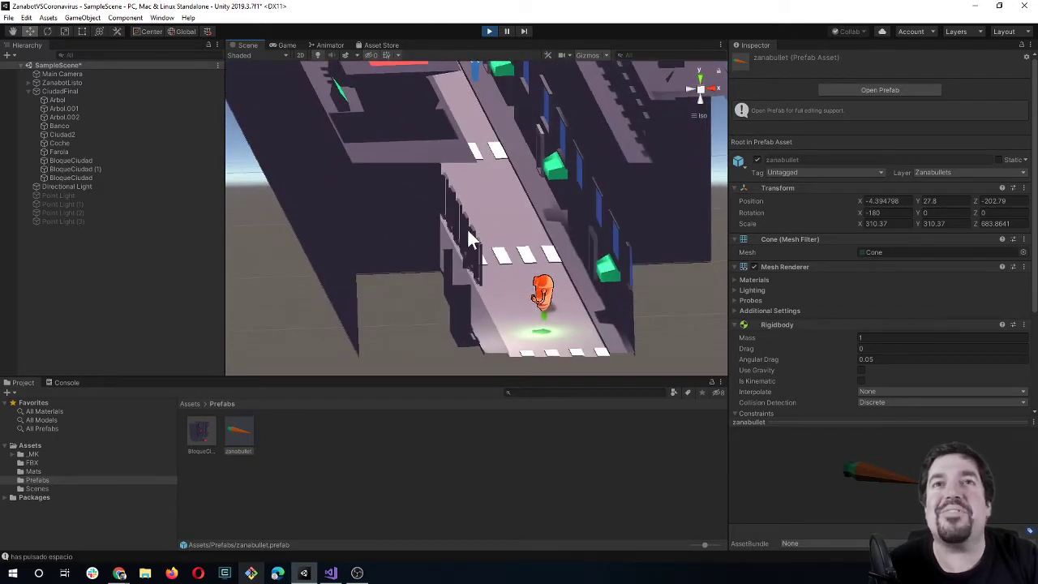
# Expand ZanabotListo > Armature down to Hand.R, select BulletOrigin, then collapse the hierarchy.
pyautogui.click(29, 83)
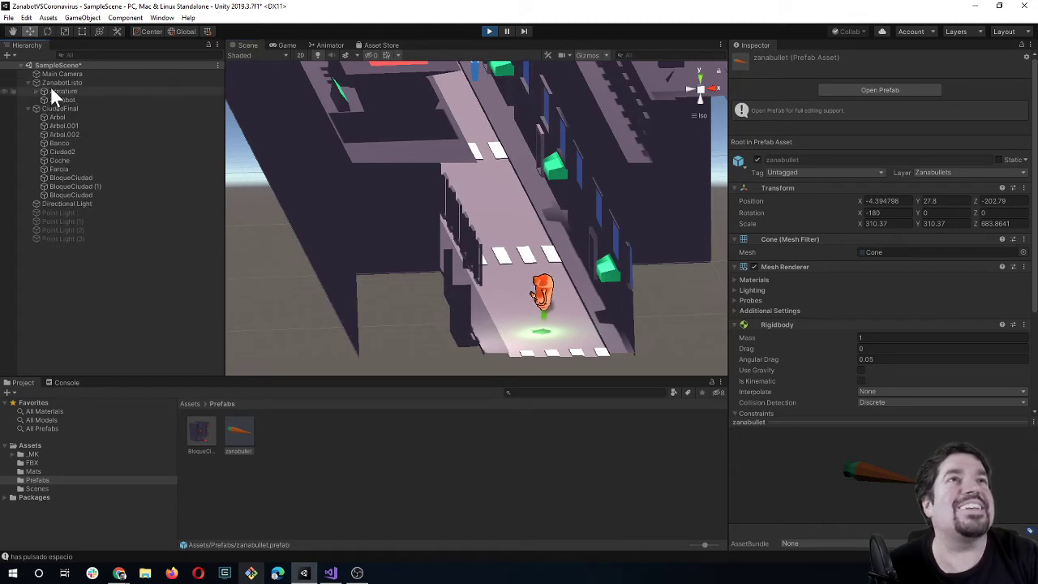
pyautogui.click(36, 92)
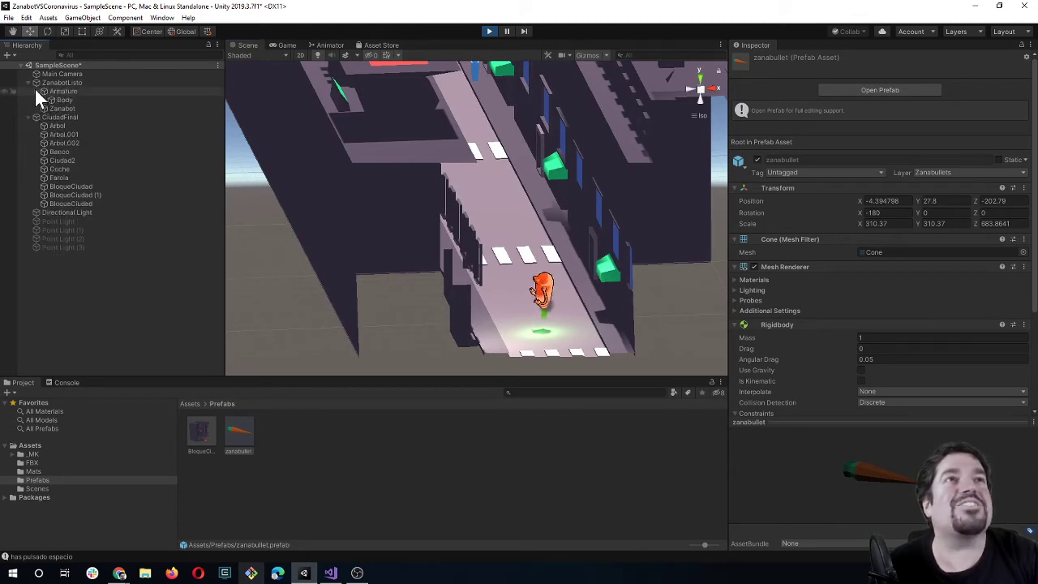
pyautogui.click(43, 100)
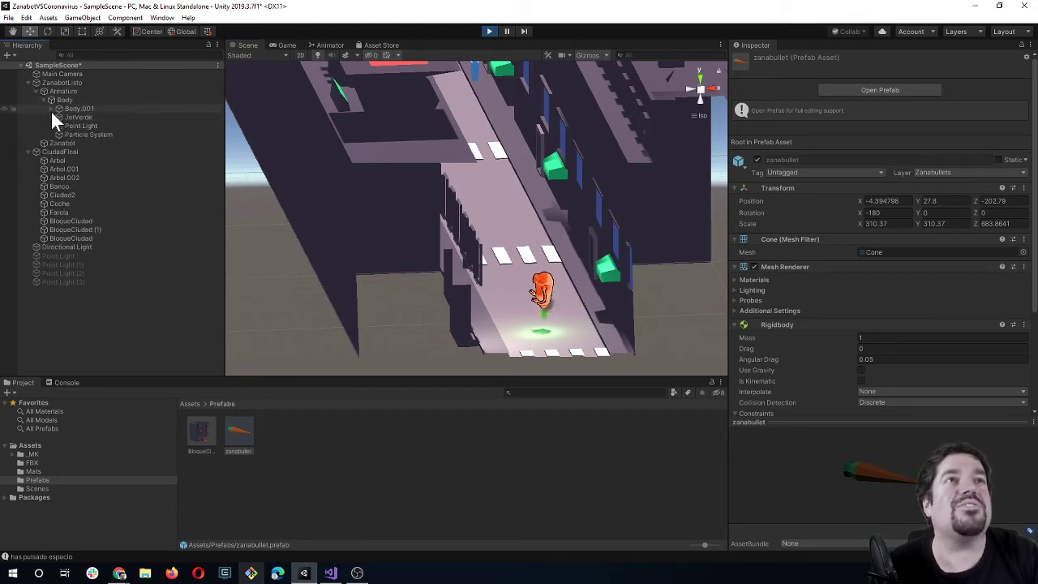
pyautogui.click(51, 107)
pyautogui.click(60, 117)
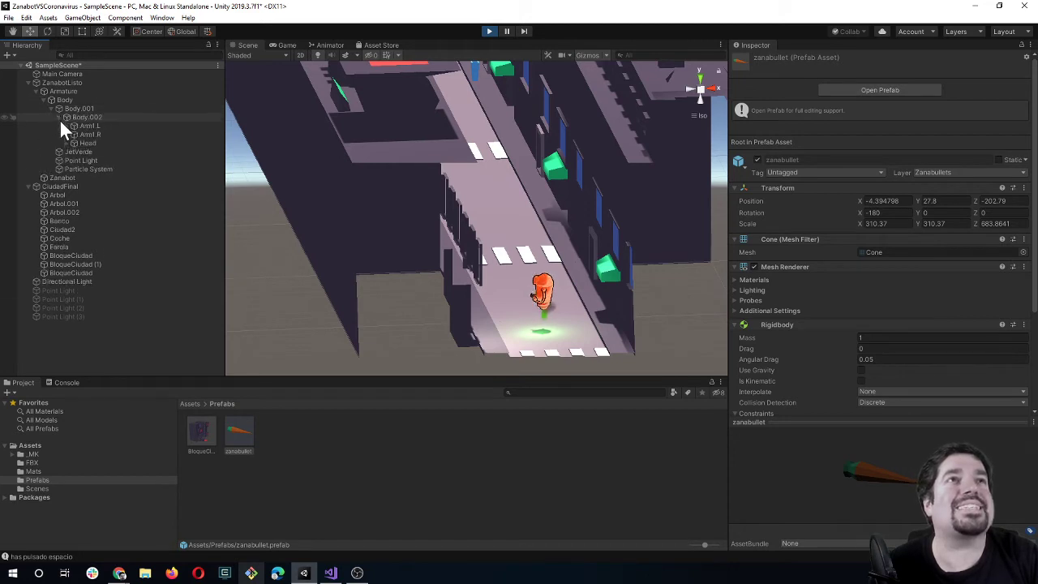
pyautogui.click(65, 133)
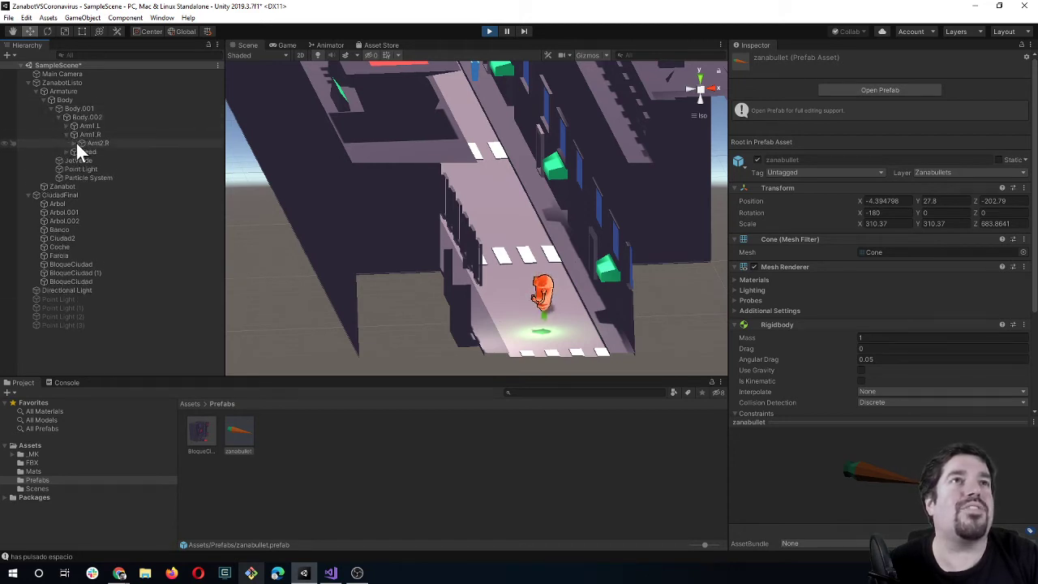
pyautogui.click(75, 142)
pyautogui.click(81, 151)
pyautogui.click(89, 160)
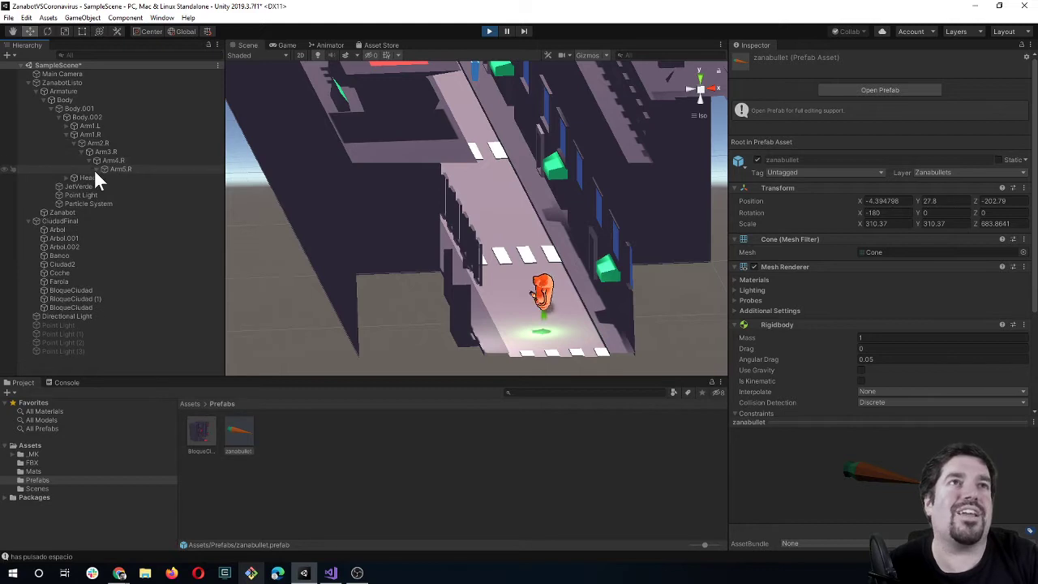
pyautogui.click(96, 169)
pyautogui.click(104, 178)
pyautogui.click(111, 186)
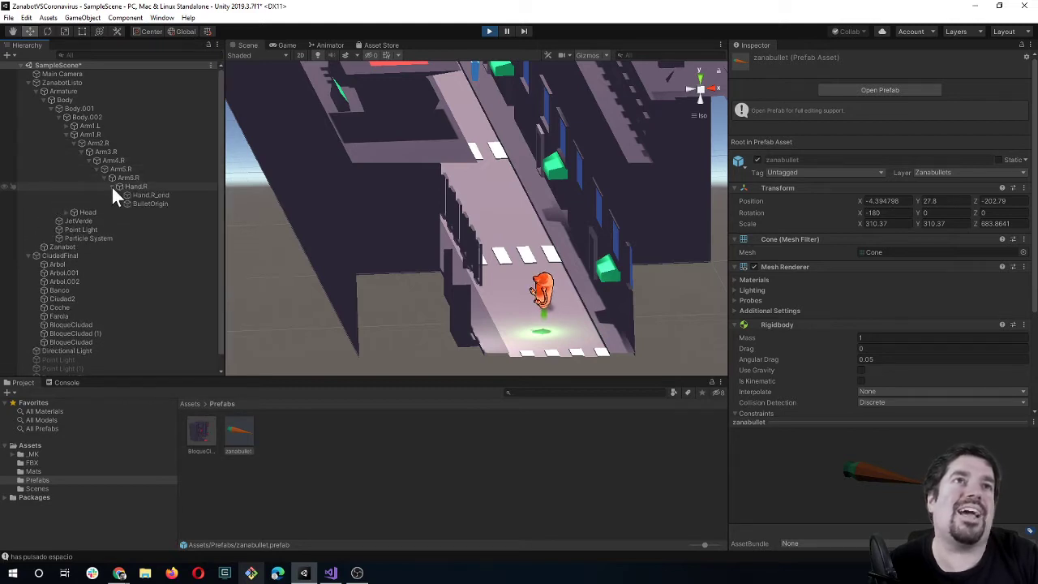
pyautogui.click(155, 203)
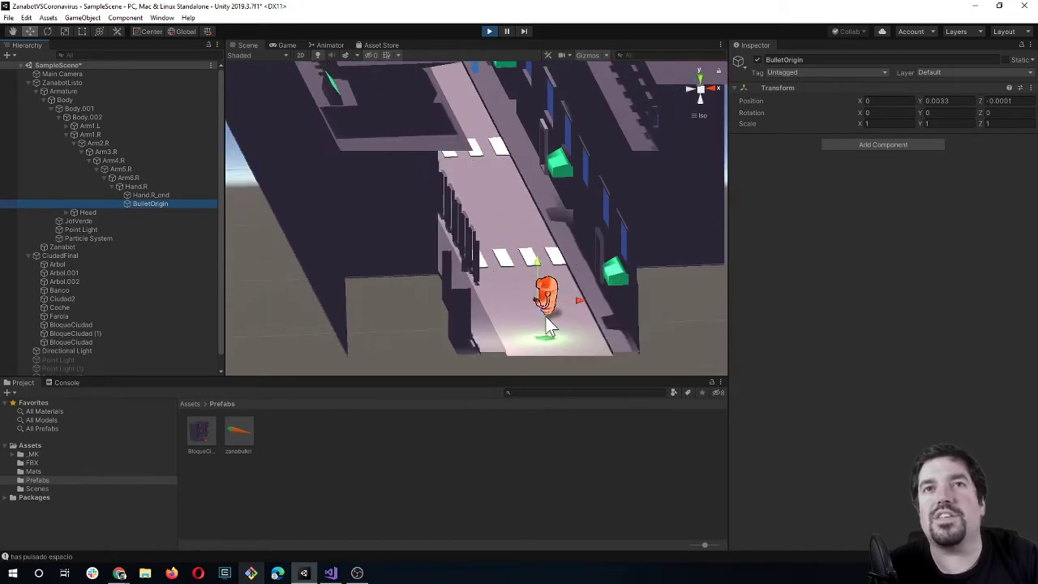
pyautogui.moveTo(548, 327); pyautogui.dragTo(525, 312, button='middle')
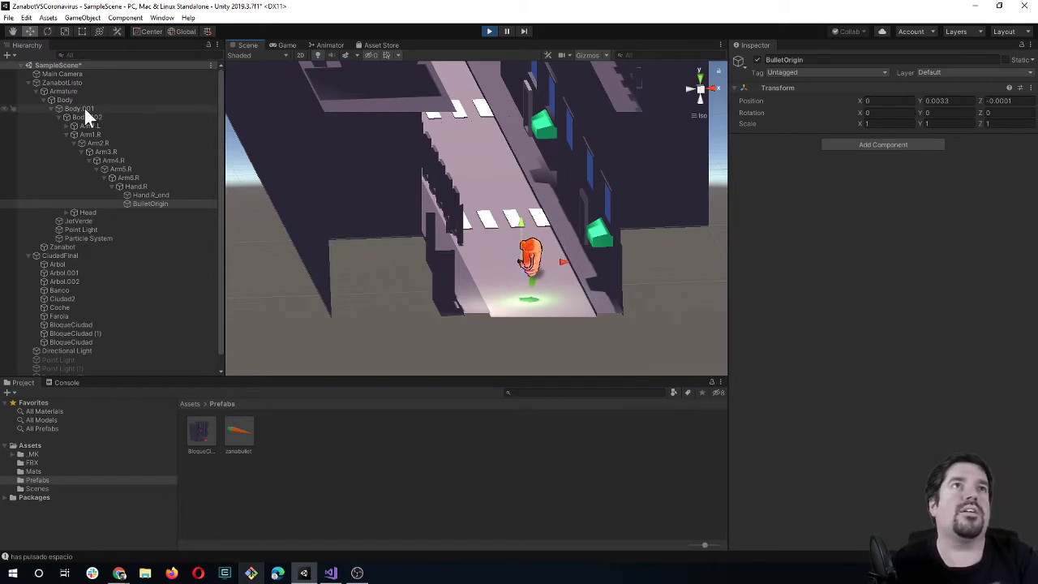
pyautogui.click(26, 81)
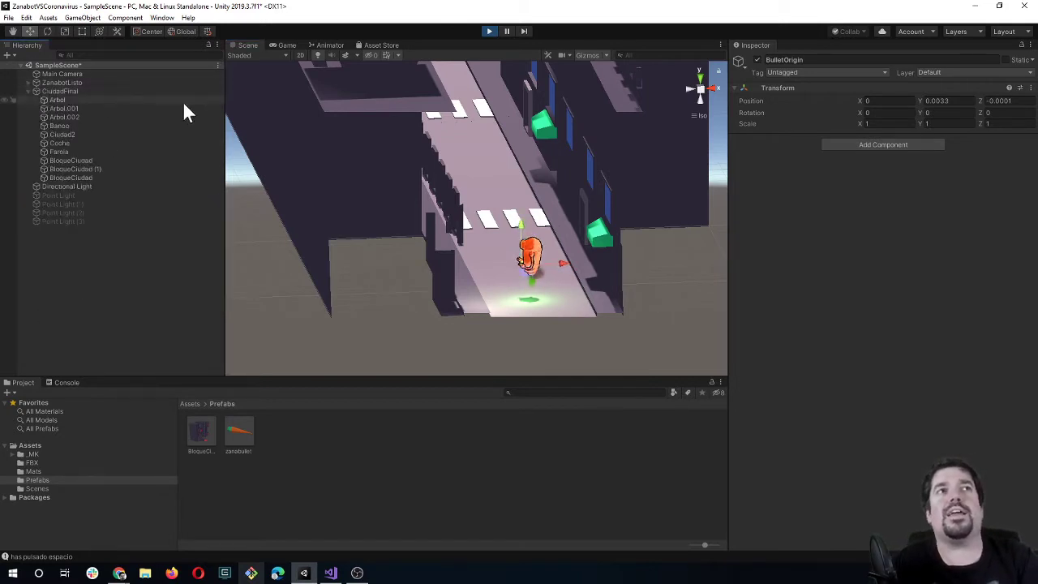
# Select BloqueCiudad, fire six shots with Space in the Game view, then stop Play mode.
pyautogui.click(505, 180)
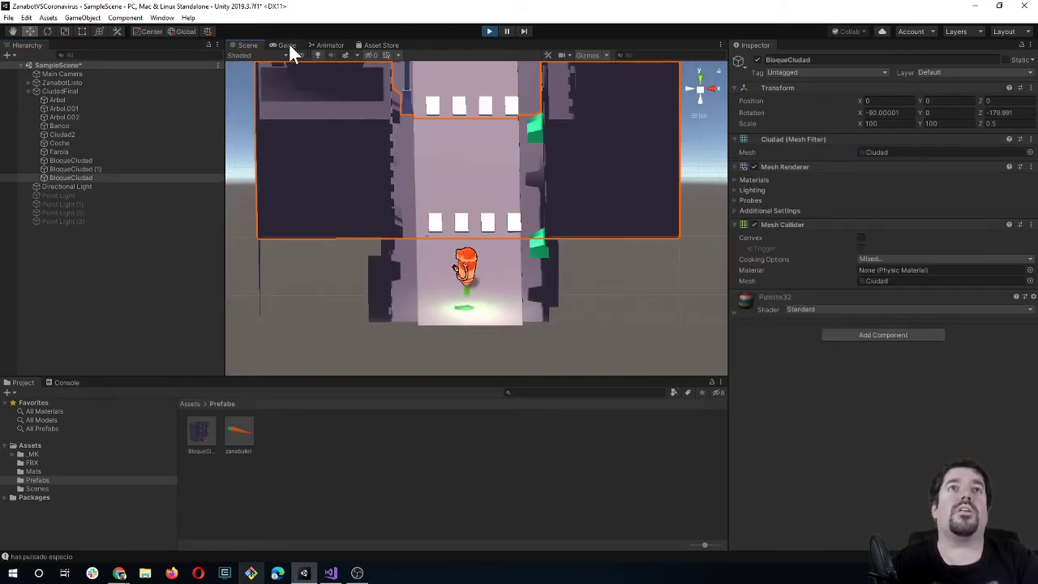
pyautogui.click(285, 46)
pyautogui.press('space')
pyautogui.press('space')
pyautogui.press('space')
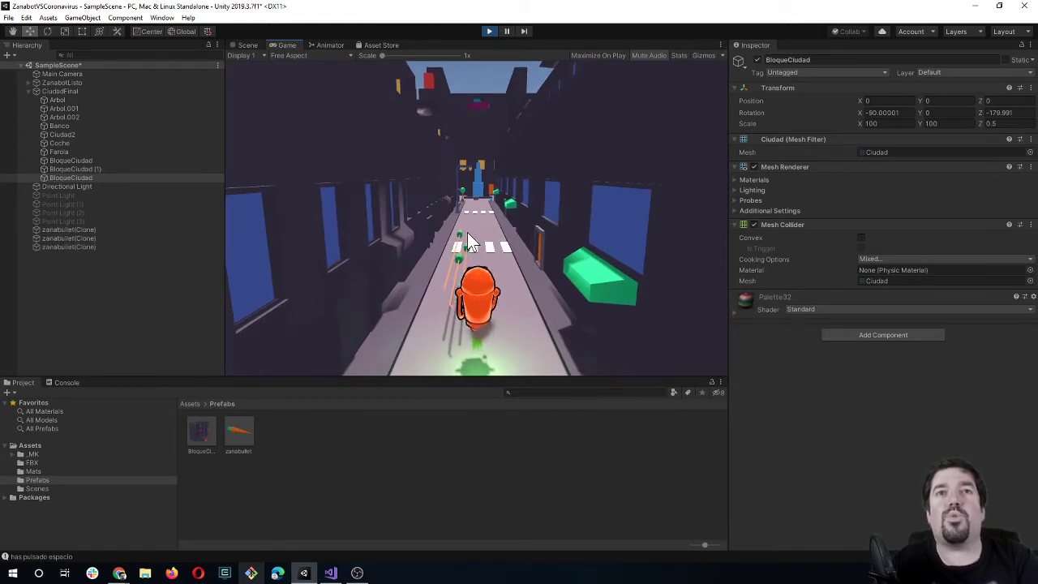
pyautogui.press('space')
pyautogui.press('space')
pyautogui.press('space')
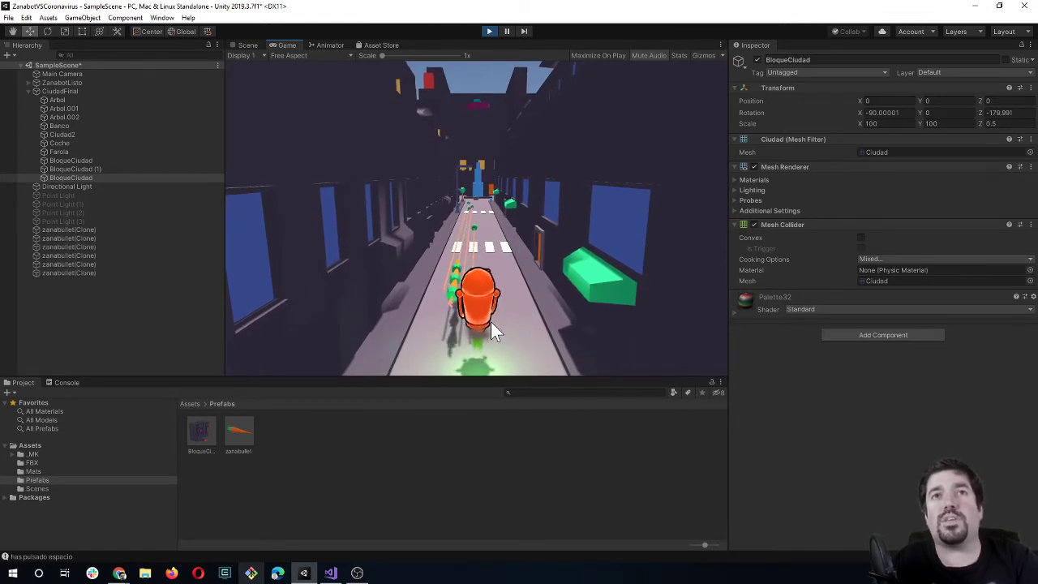
pyautogui.press('space')
pyautogui.press('space')
pyautogui.press('space')
pyautogui.press('space')
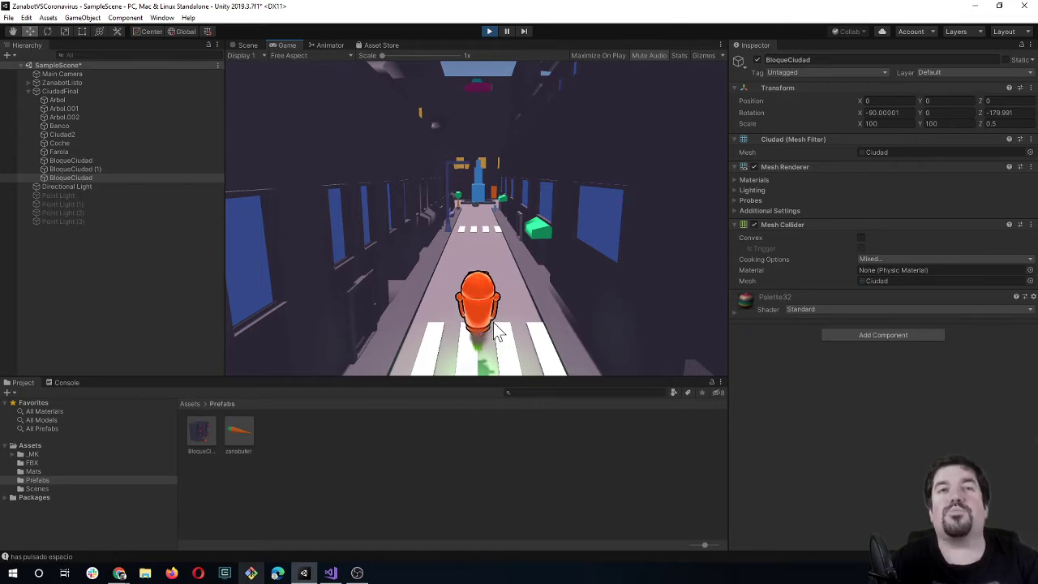
pyautogui.press('space')
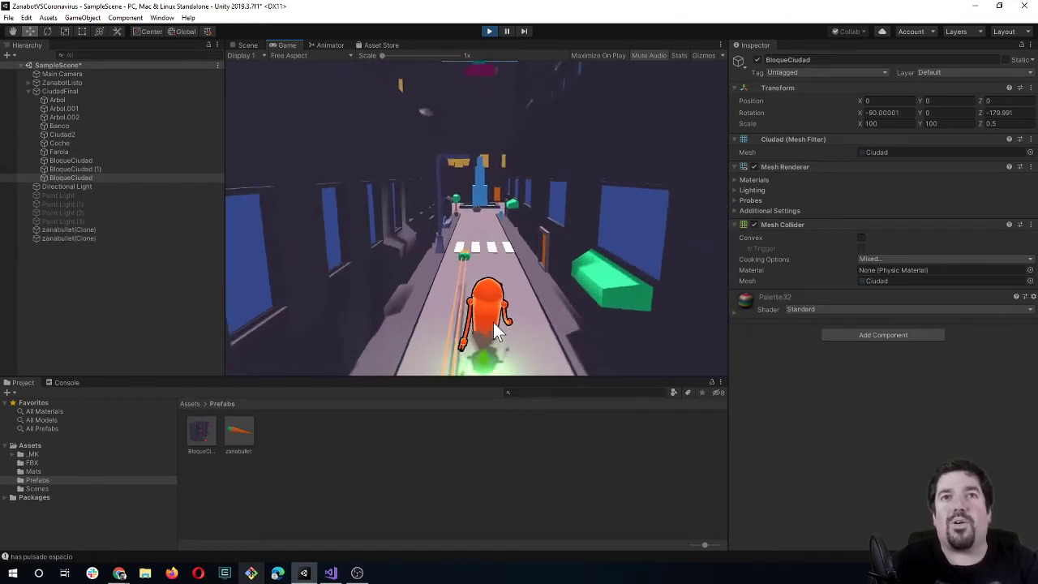
pyautogui.press('space')
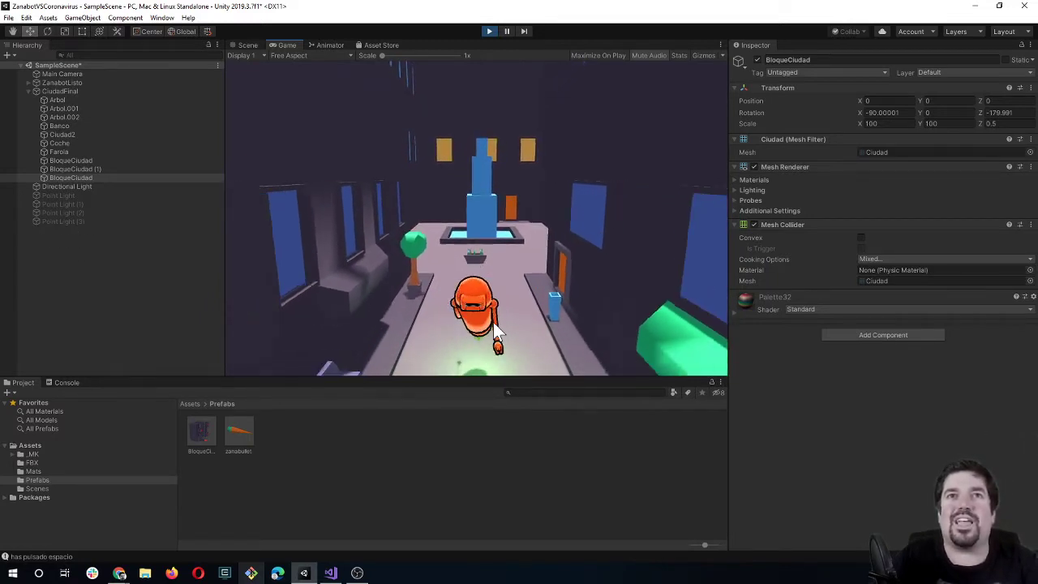
pyautogui.press('space')
pyautogui.press('space')
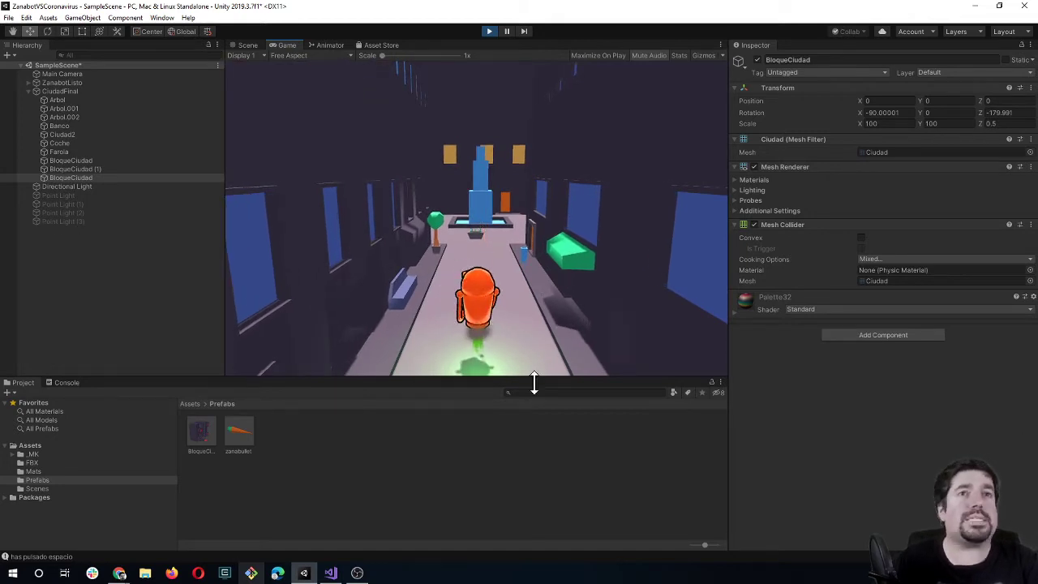
pyautogui.click(489, 31)
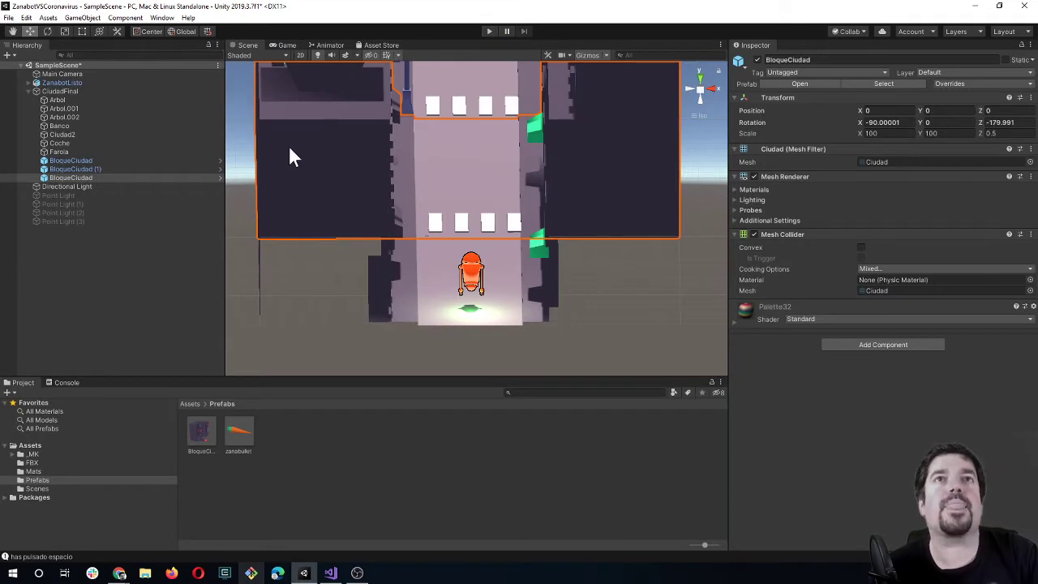
# Create a new user layer named Zanabot via Layer > Add Layer.
pyautogui.click(62, 85)
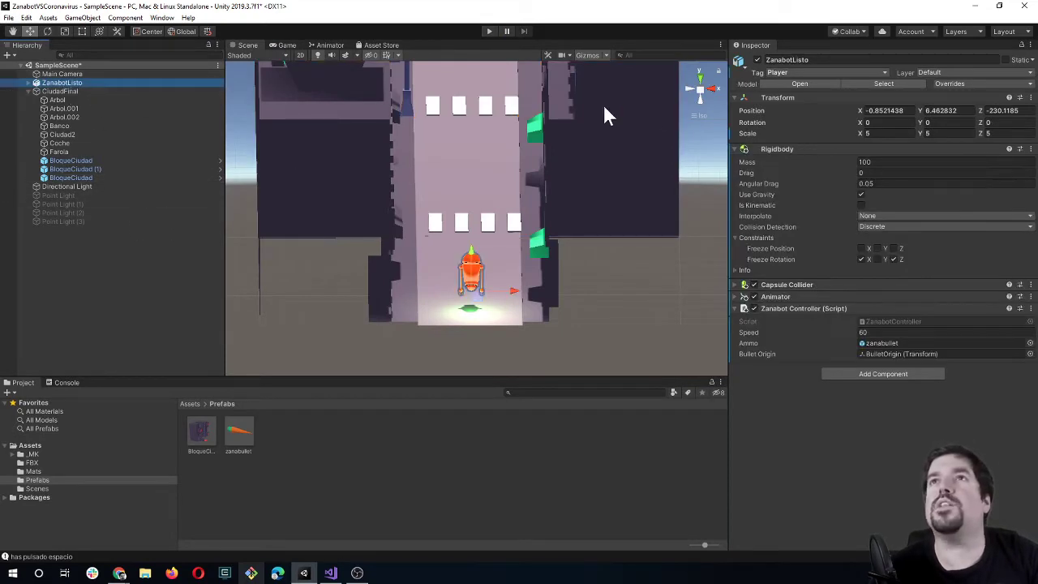
pyautogui.click(952, 72)
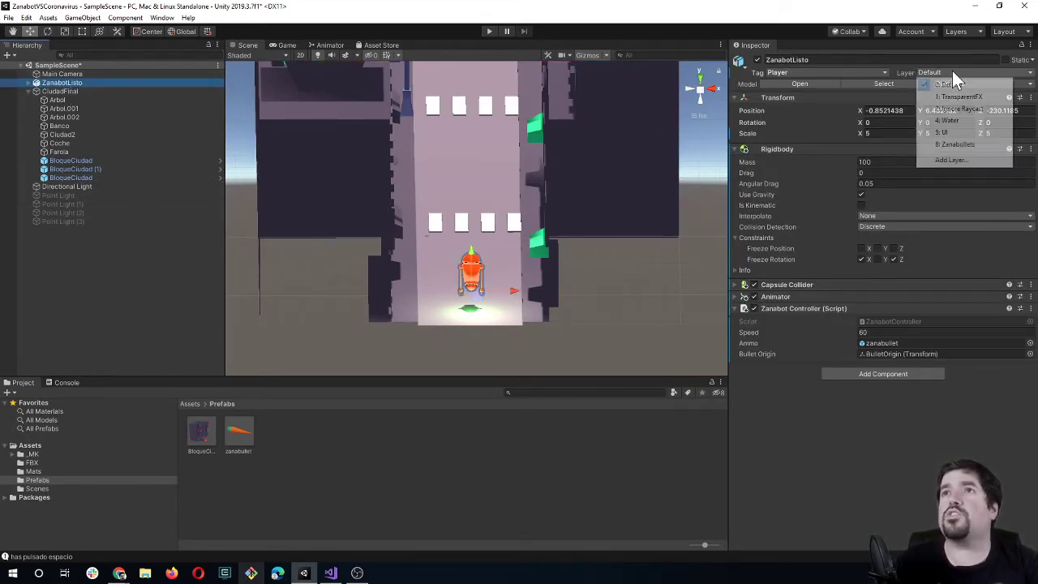
pyautogui.click(952, 160)
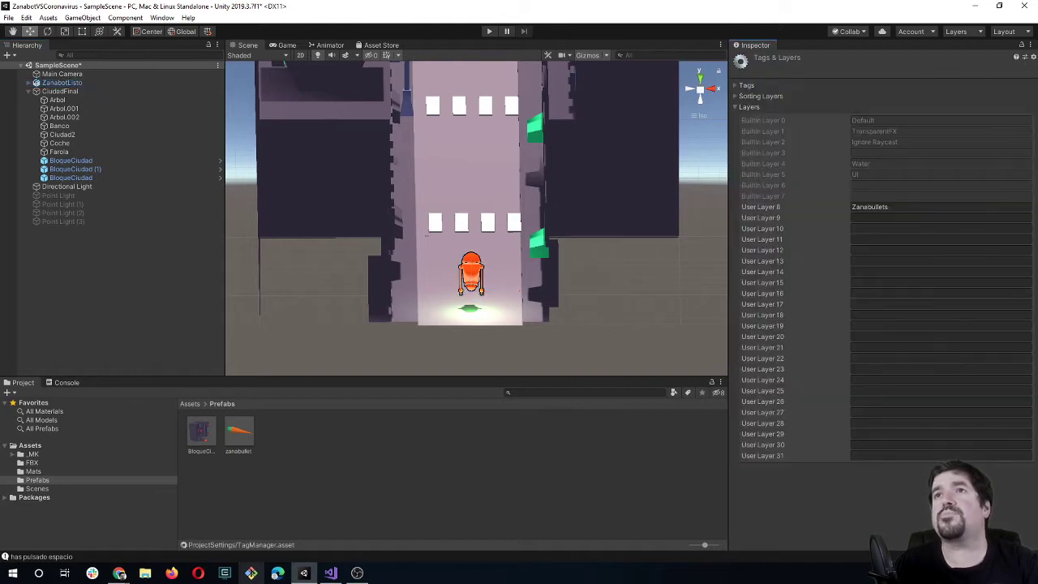
pyautogui.click(940, 218)
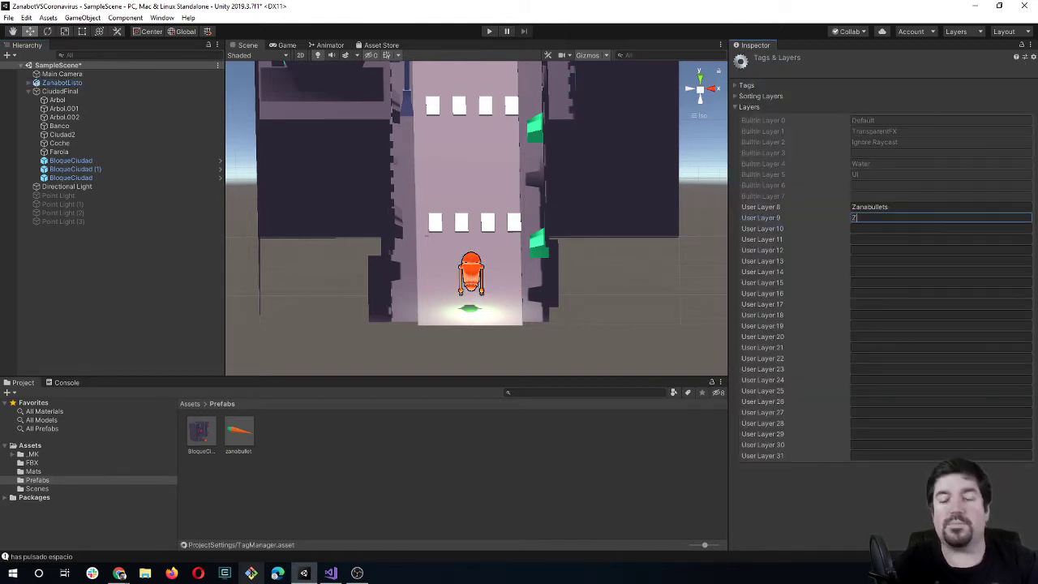
pyautogui.write('Zanabott')
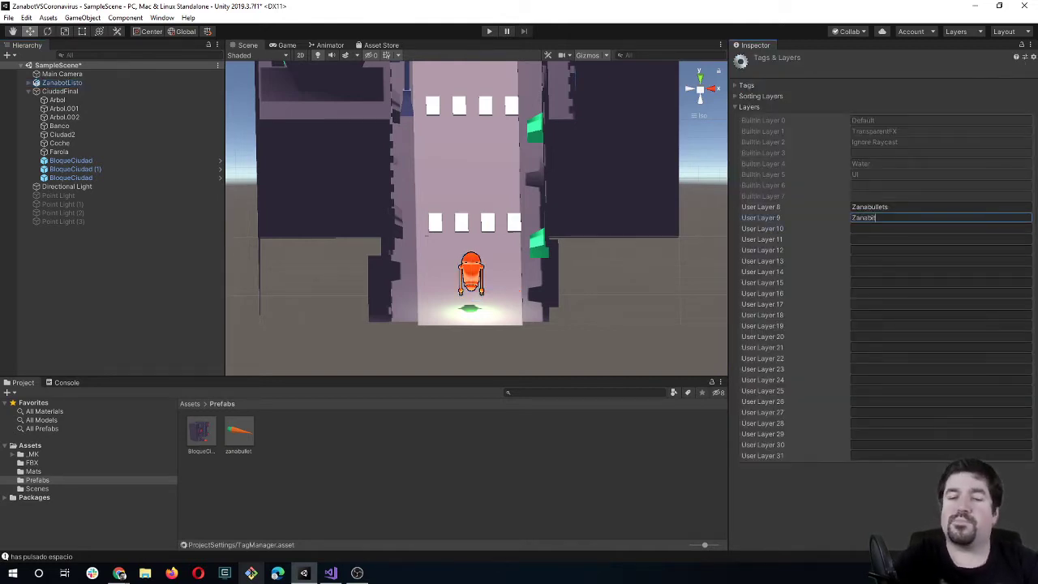
pyautogui.click(861, 491)
# Assign ZanabotListo and all its child objects to the Zanabot layer.
pyautogui.click(63, 82)
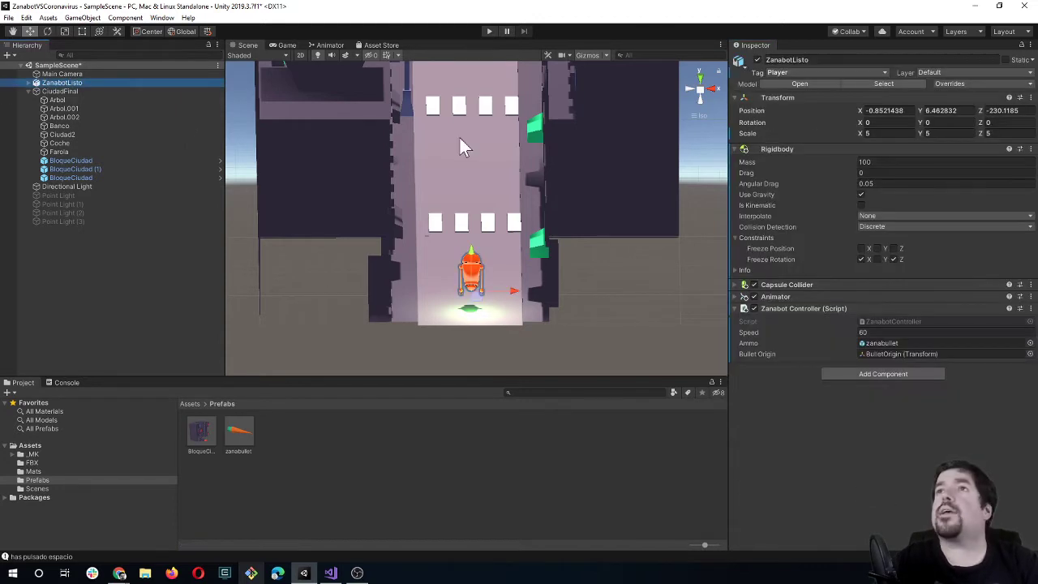
pyautogui.click(965, 72)
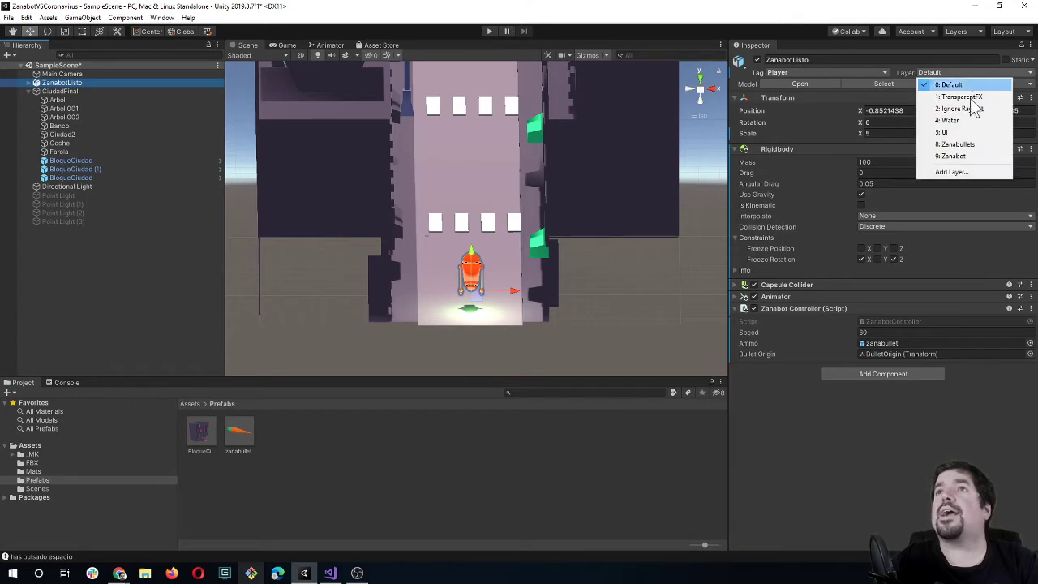
pyautogui.click(970, 152)
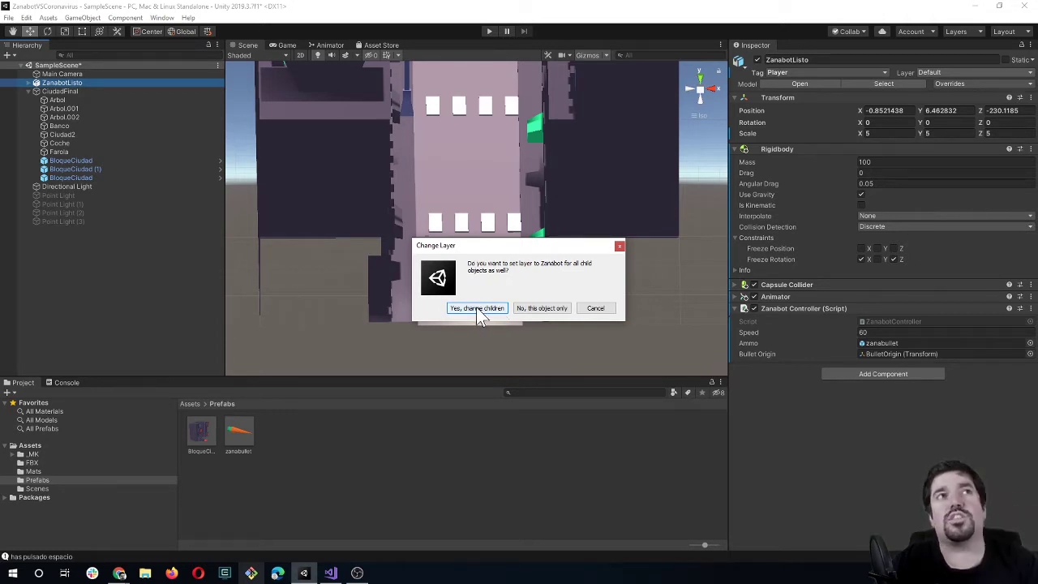
pyautogui.click(478, 309)
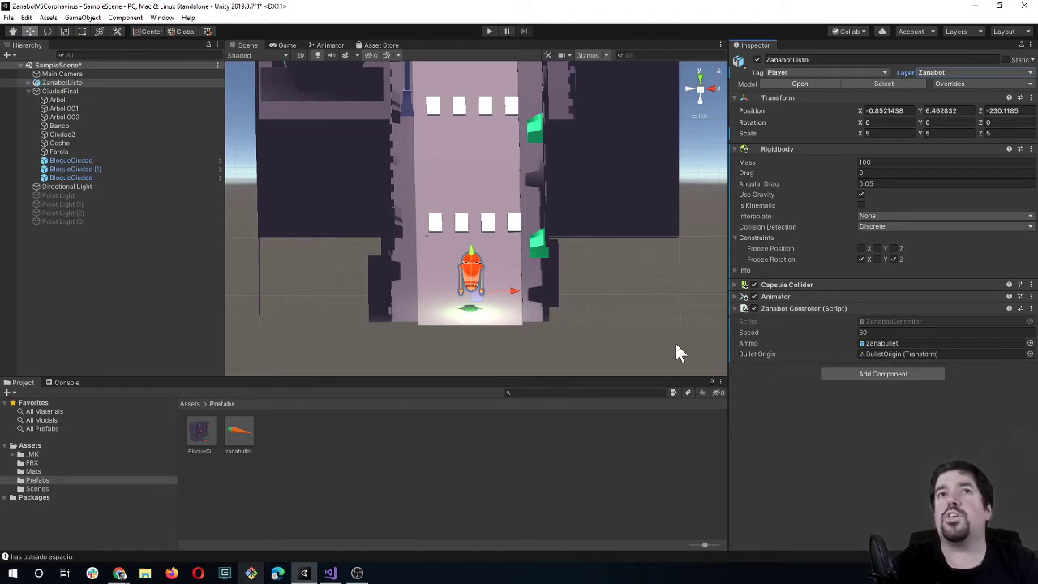
pyautogui.moveTo(629, 326)
pyautogui.keyDown('alt'); pyautogui.mouseDown()
pyautogui.moveTo(503, 231)
pyautogui.moveTo(455, 254)
pyautogui.mouseUp(); pyautogui.keyUp('alt')
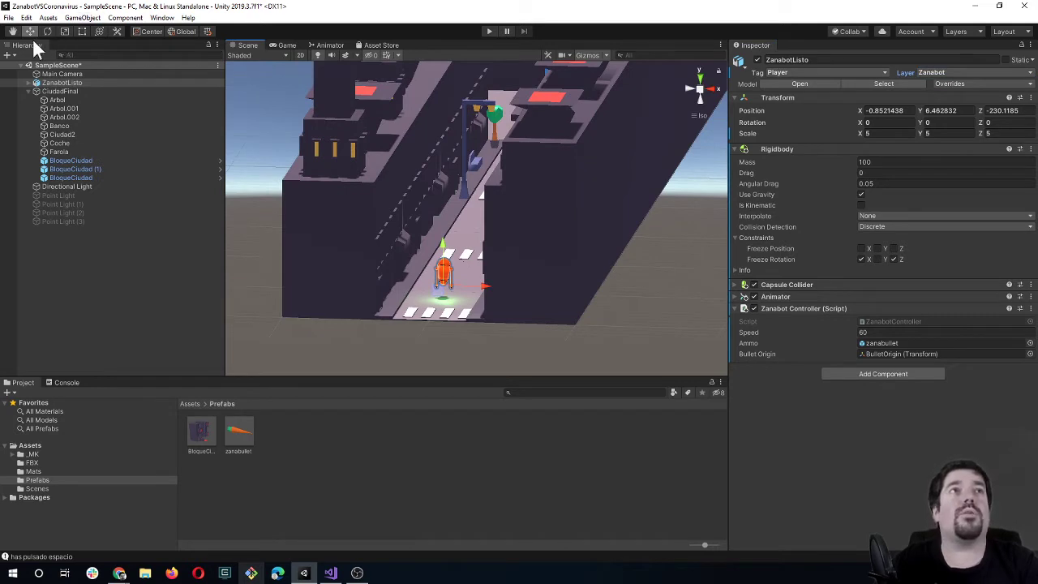
pyautogui.click(10, 18)
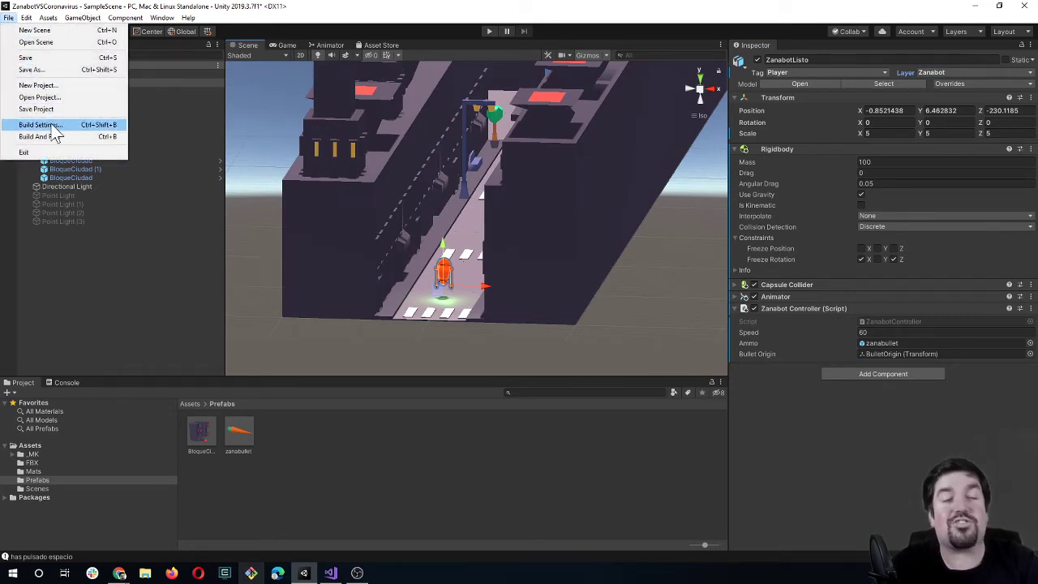
pyautogui.click(50, 126)
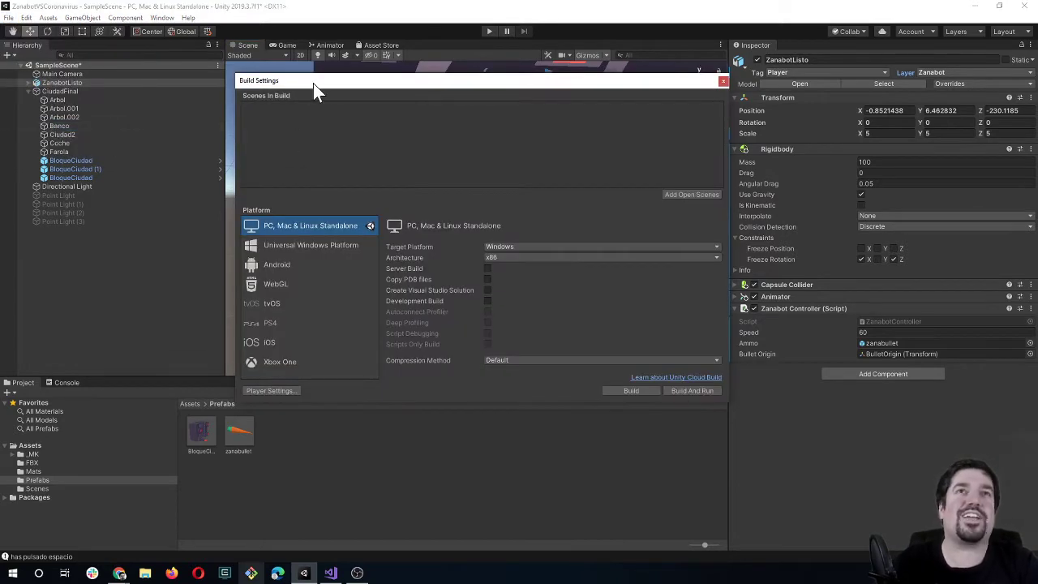
pyautogui.moveTo(313, 83); pyautogui.dragTo(280, 120)
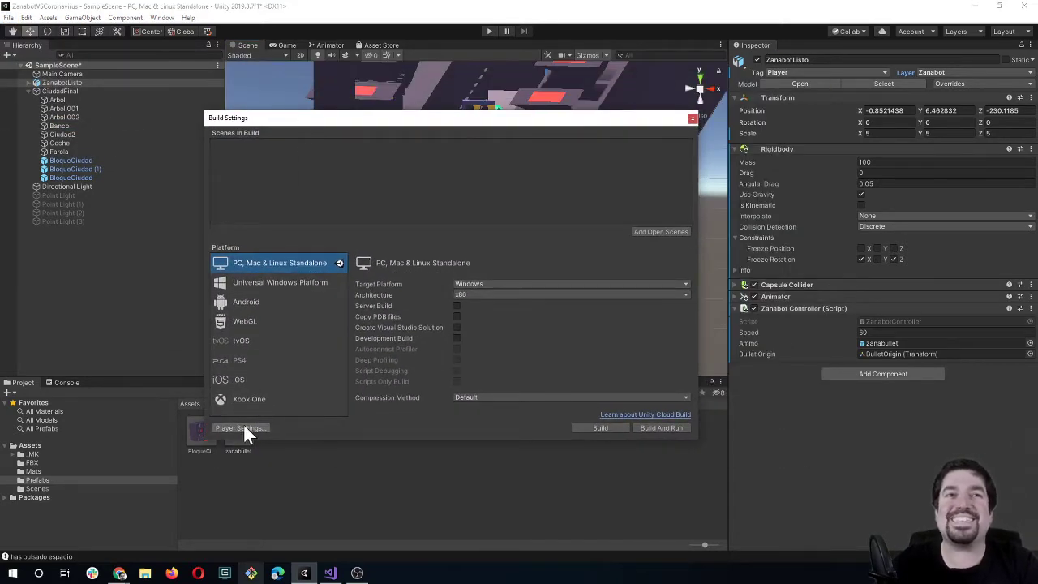
pyautogui.click(244, 428)
pyautogui.scroll(-2, 353, 389)
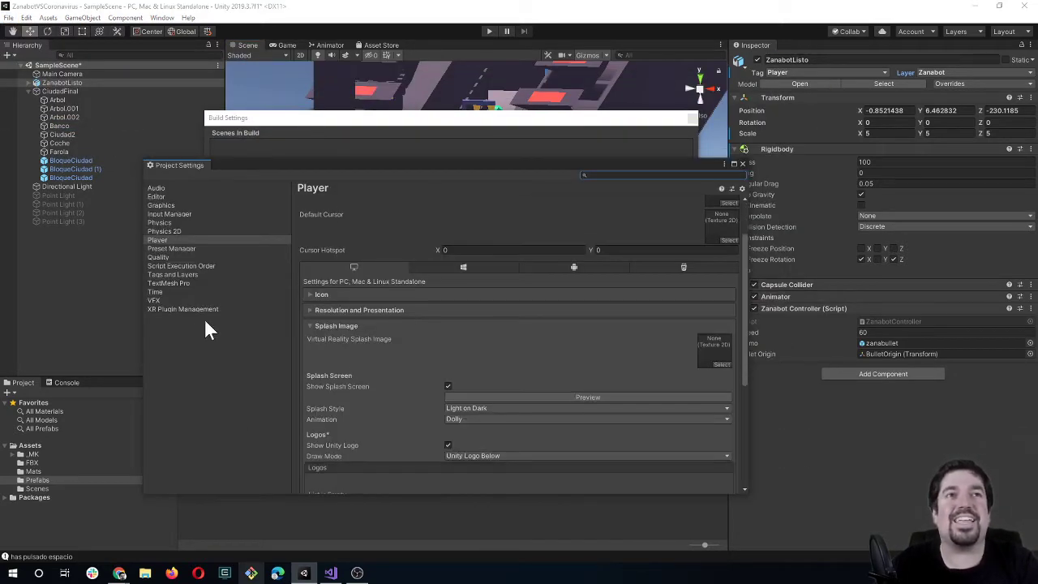
pyautogui.click(159, 222)
pyautogui.scroll(-2, 380, 308)
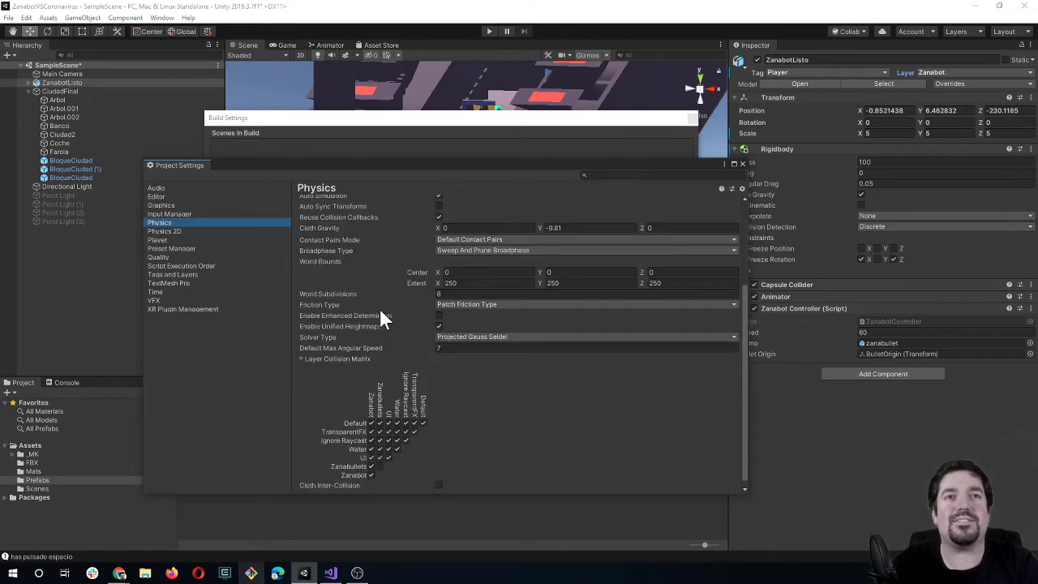
pyautogui.scroll(-1, 379, 308)
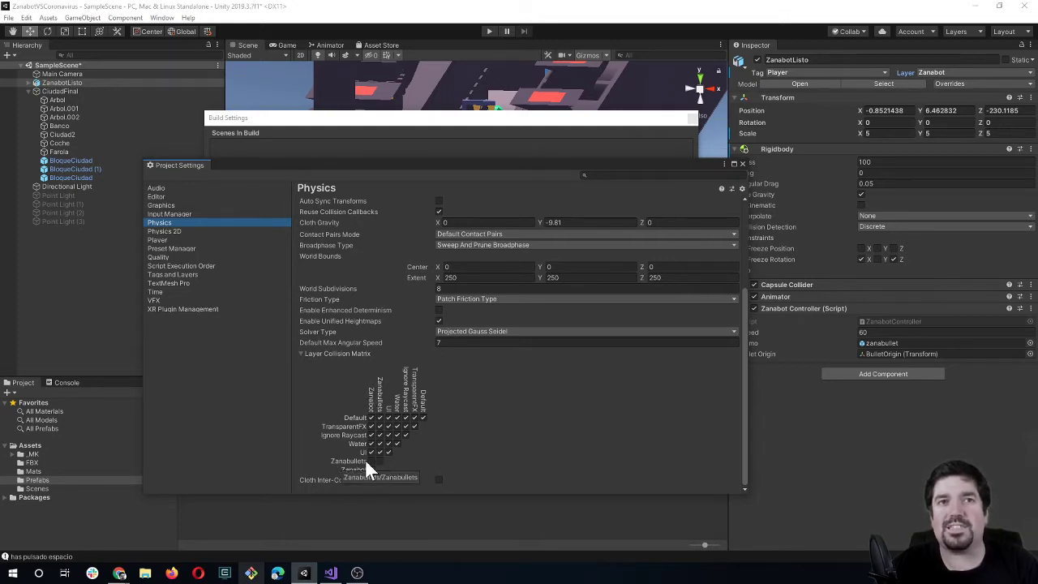
pyautogui.click(741, 163)
pyautogui.click(693, 118)
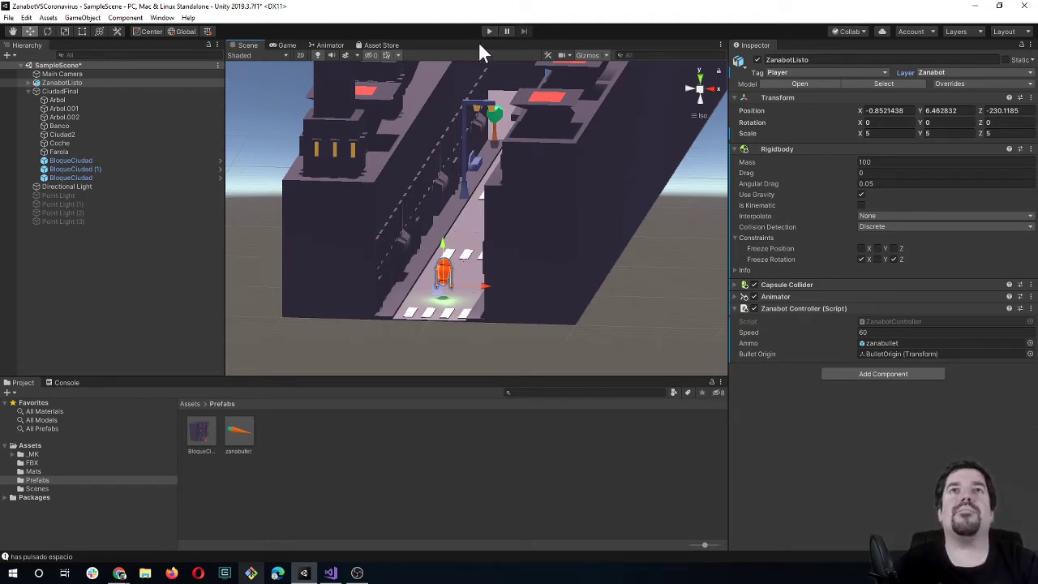
# Start the game and fire bullets down the road with Space while steering right.
pyautogui.click(489, 33)
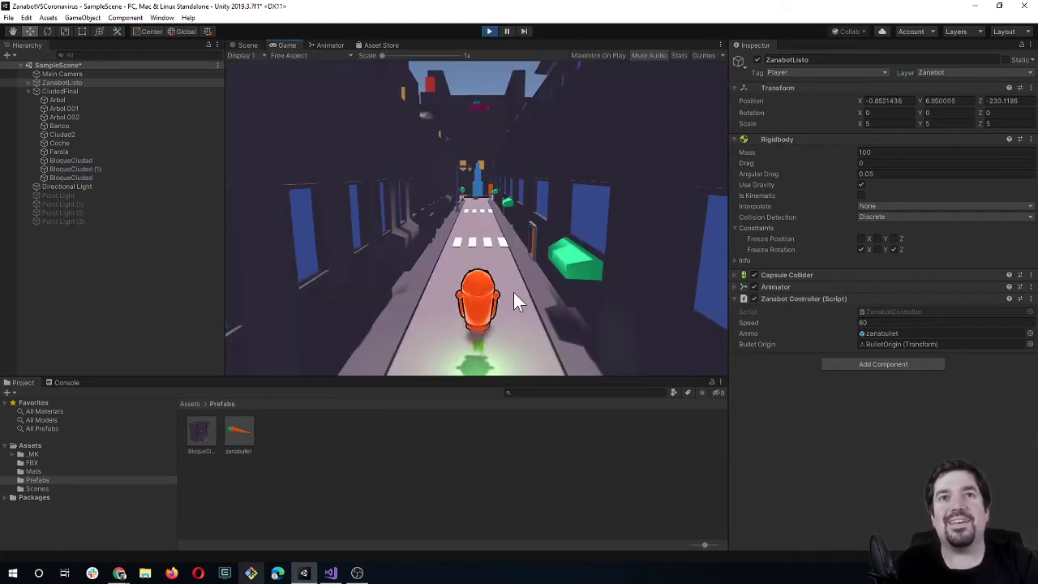
pyautogui.press('space')
pyautogui.press('space')
pyautogui.press('space')
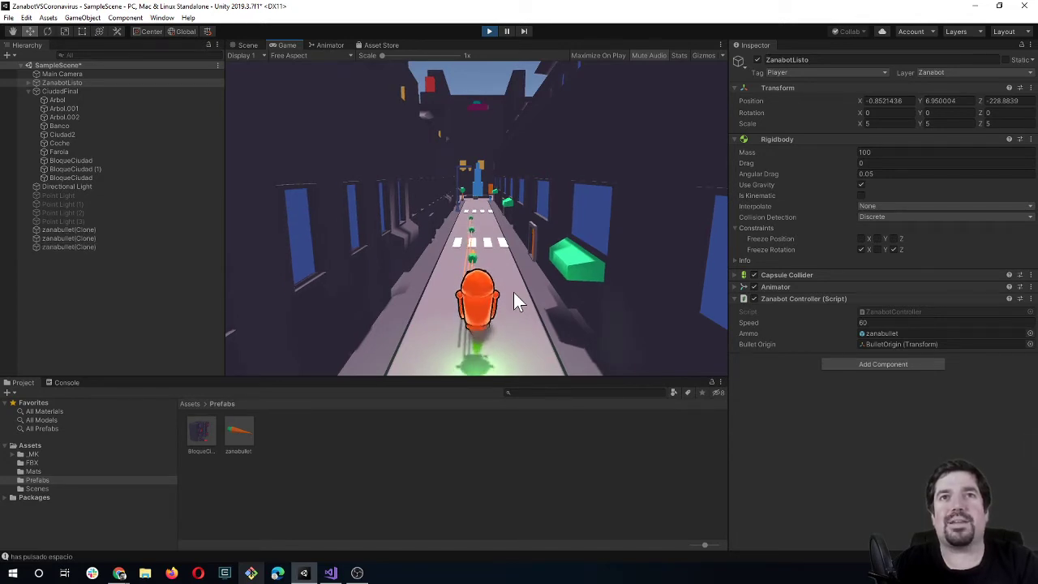
pyautogui.press('space')
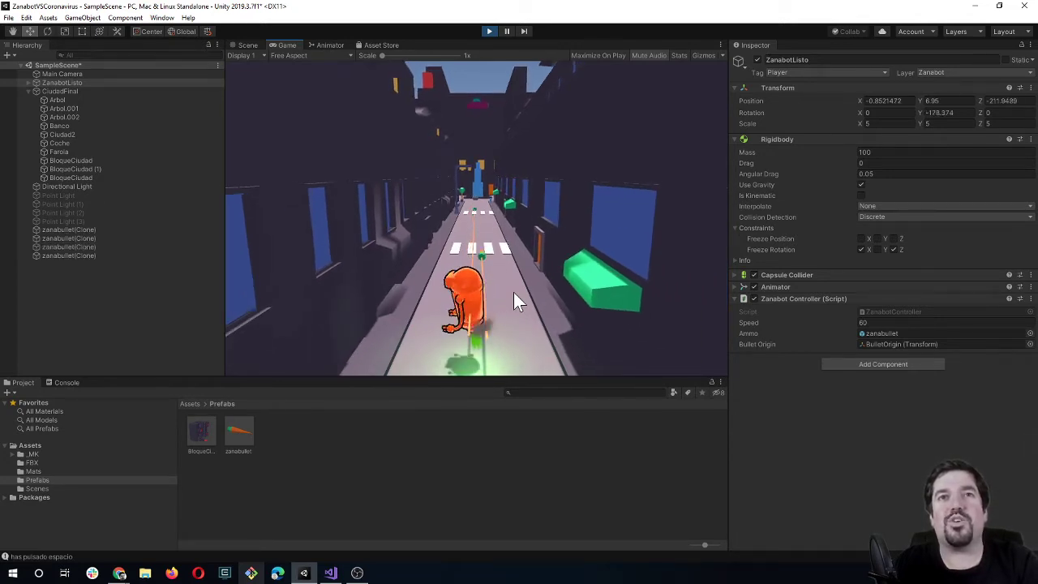
pyautogui.press('space')
pyautogui.press('d')
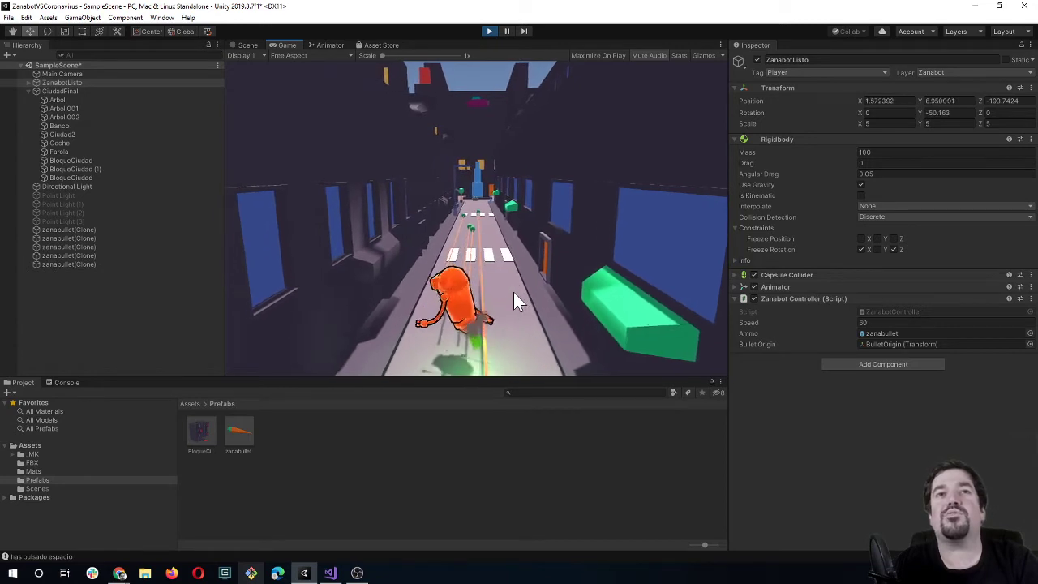
pyautogui.press('space')
pyautogui.press('space')
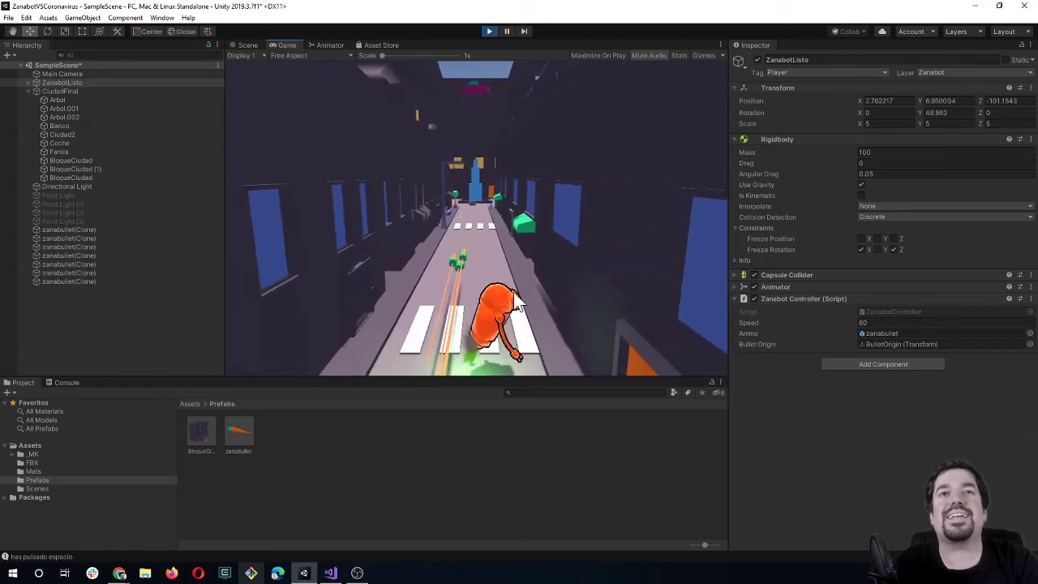
pyautogui.press('space')
pyautogui.press('space')
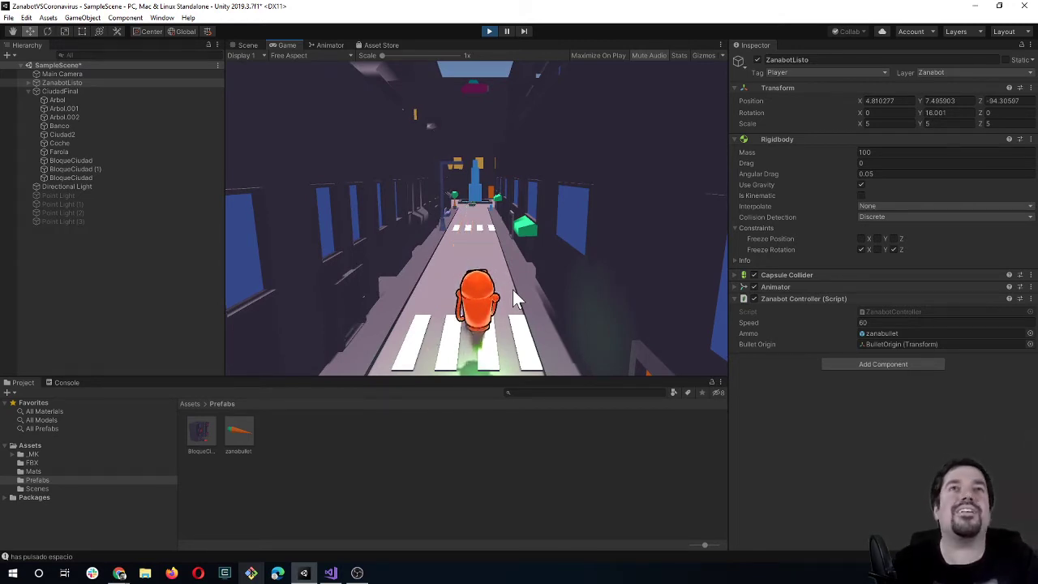
# Walk the robot around the street with the arrow keys, then open ZanabotController.cs in Visual Studio.
pyautogui.press('Down')
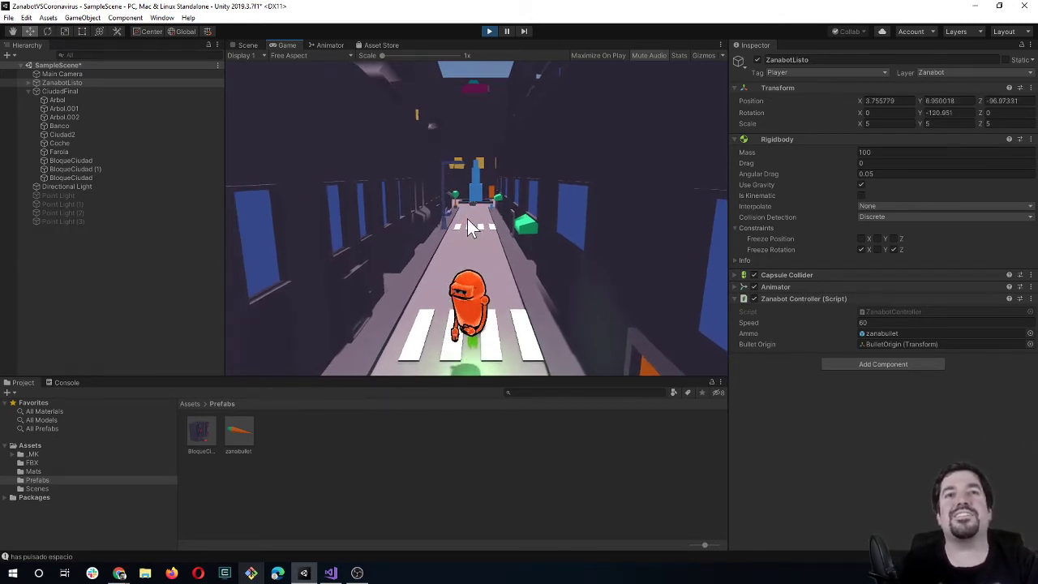
pyautogui.press('Down')
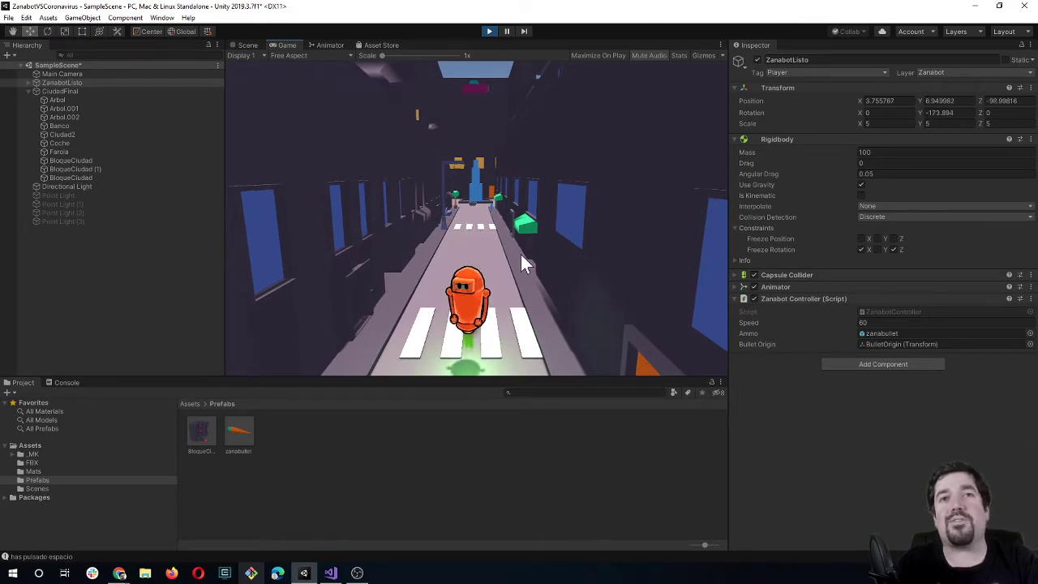
pyautogui.press('Up')
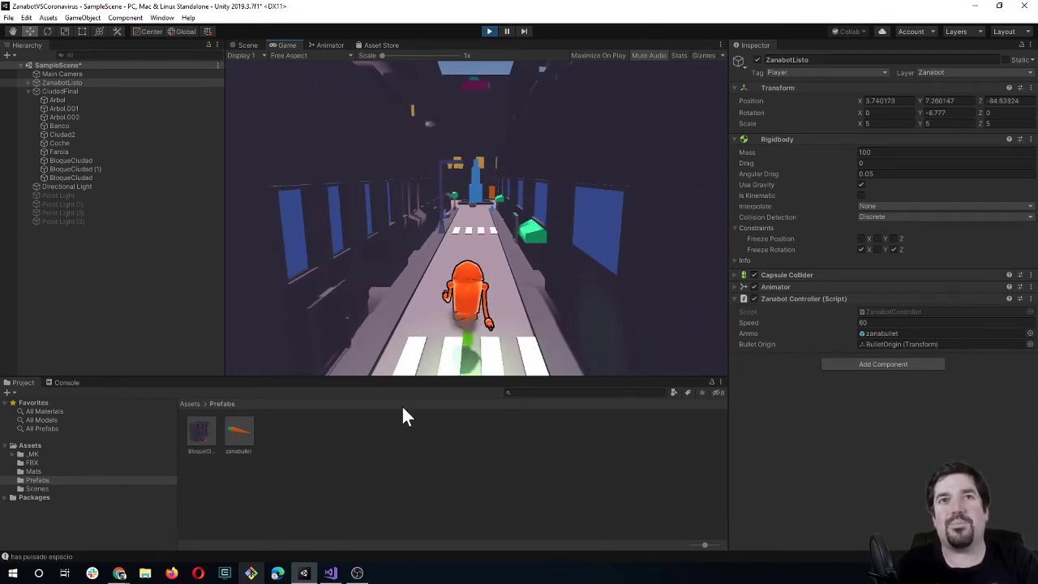
pyautogui.press('Down')
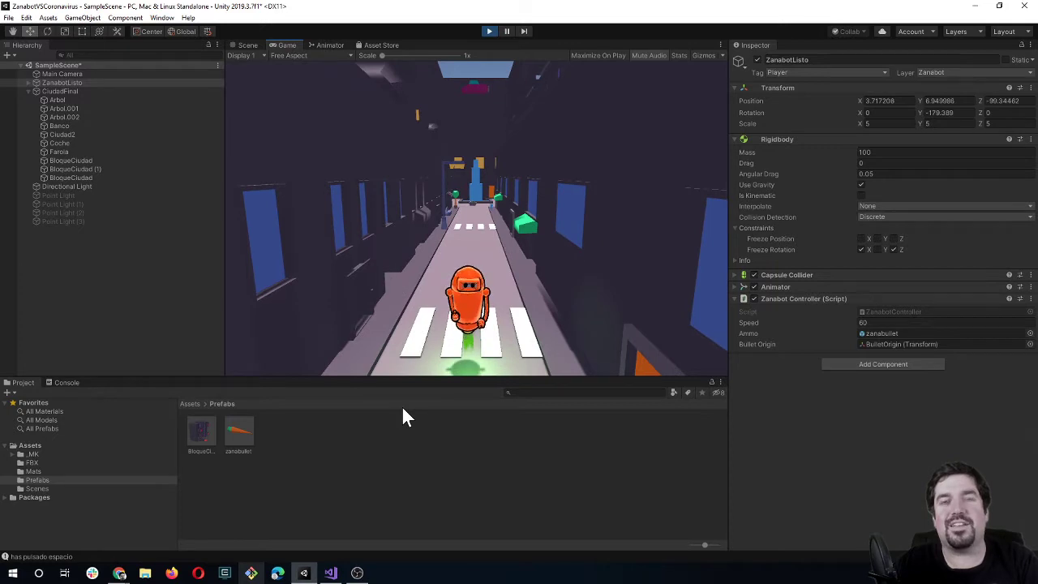
pyautogui.press('Left')
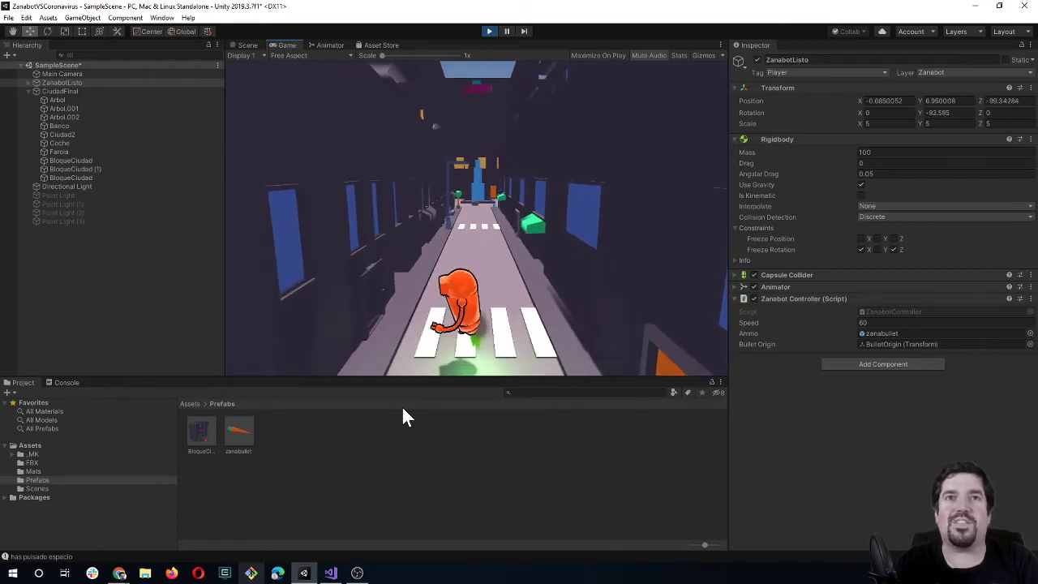
pyautogui.press('Left')
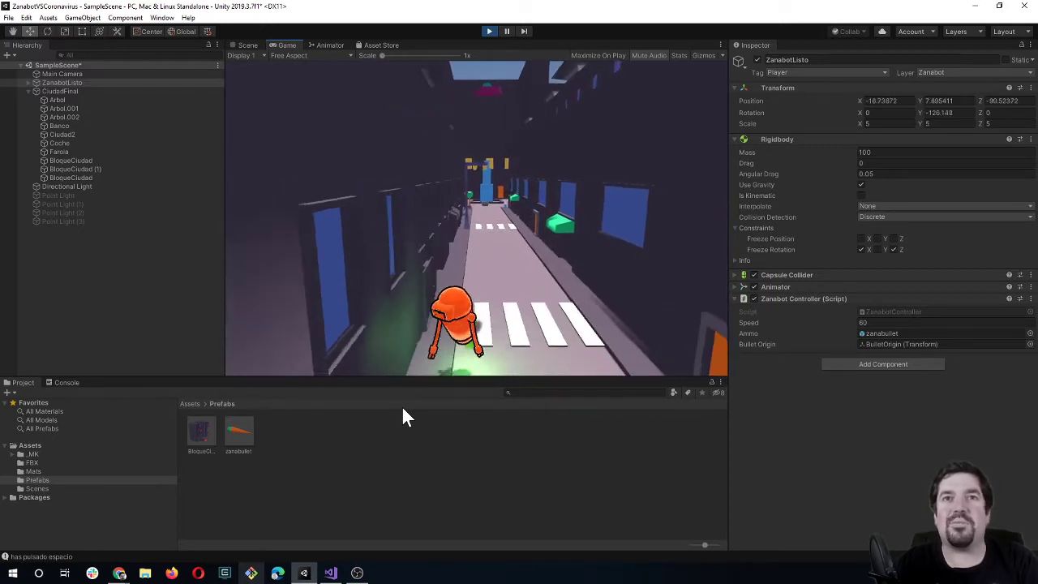
pyautogui.press('Up')
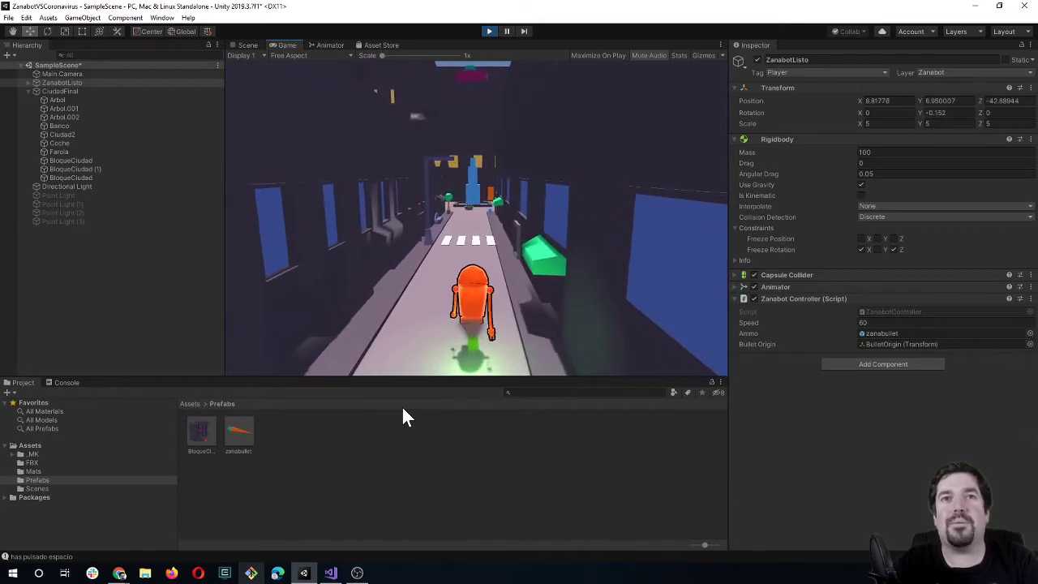
pyautogui.press('Down')
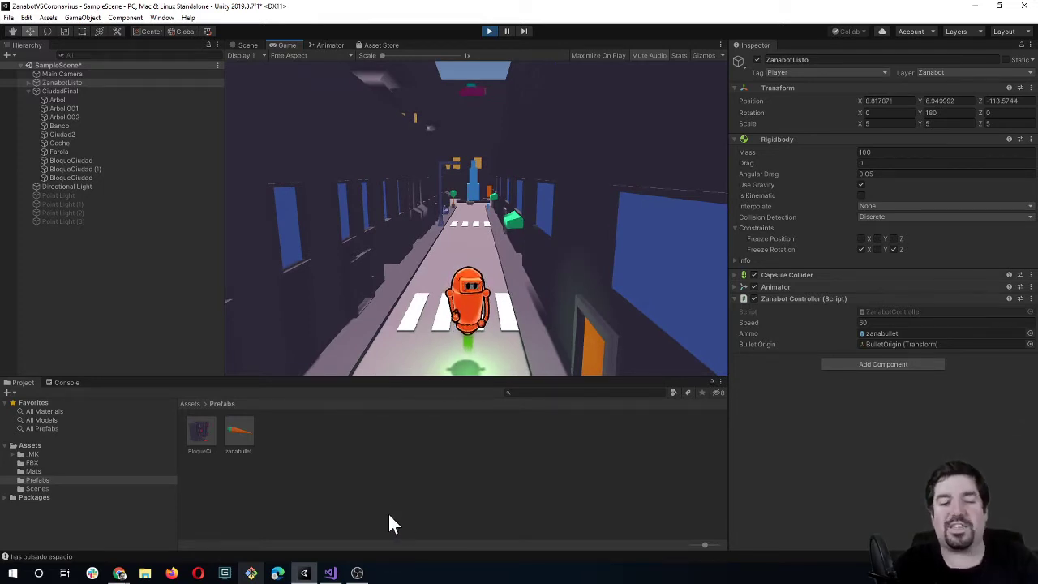
pyautogui.press('w')
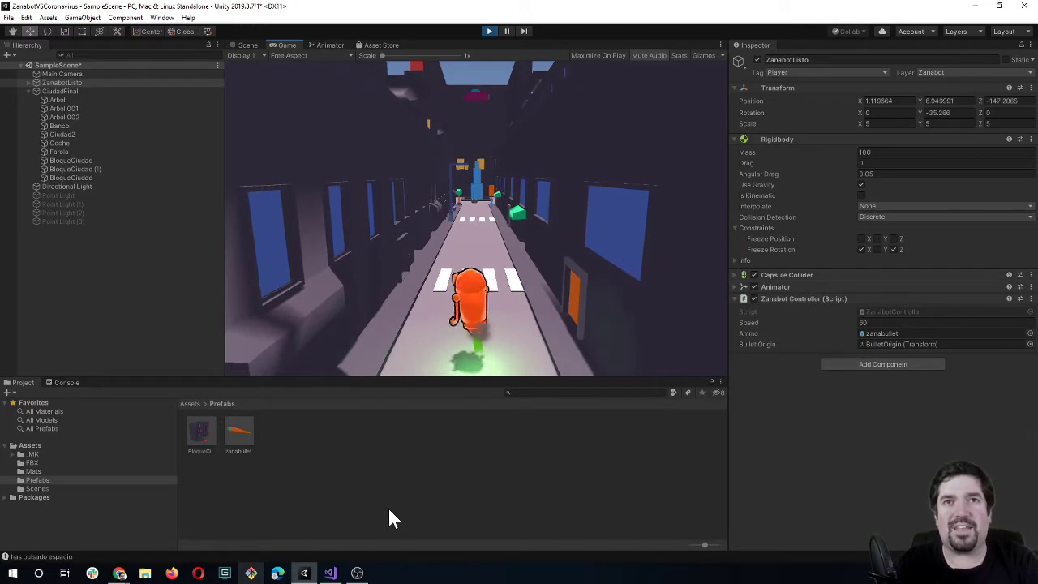
pyautogui.click(892, 313)
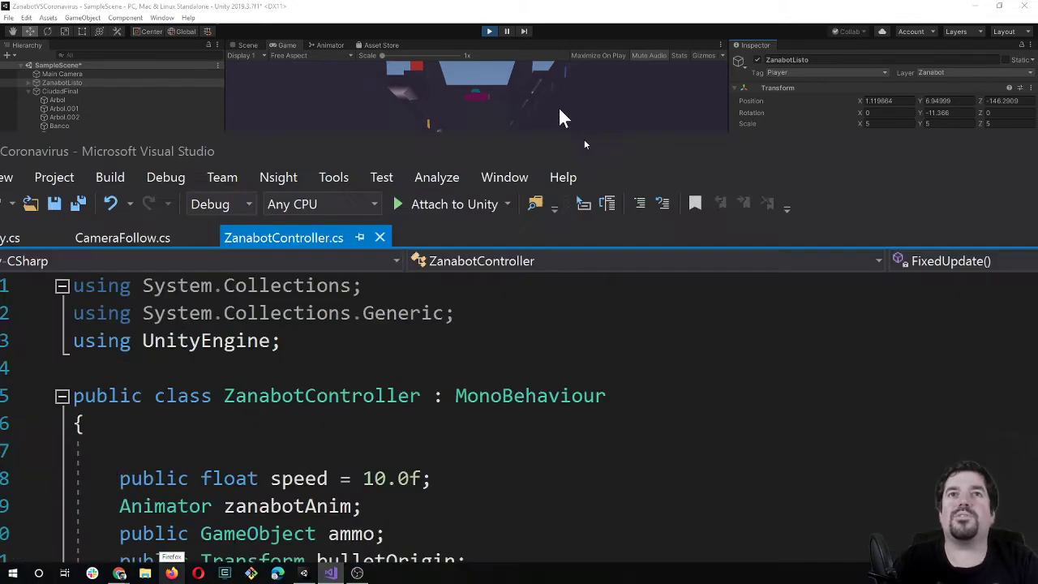
pyautogui.moveTo(555, 150); pyautogui.dragTo(509, 6)
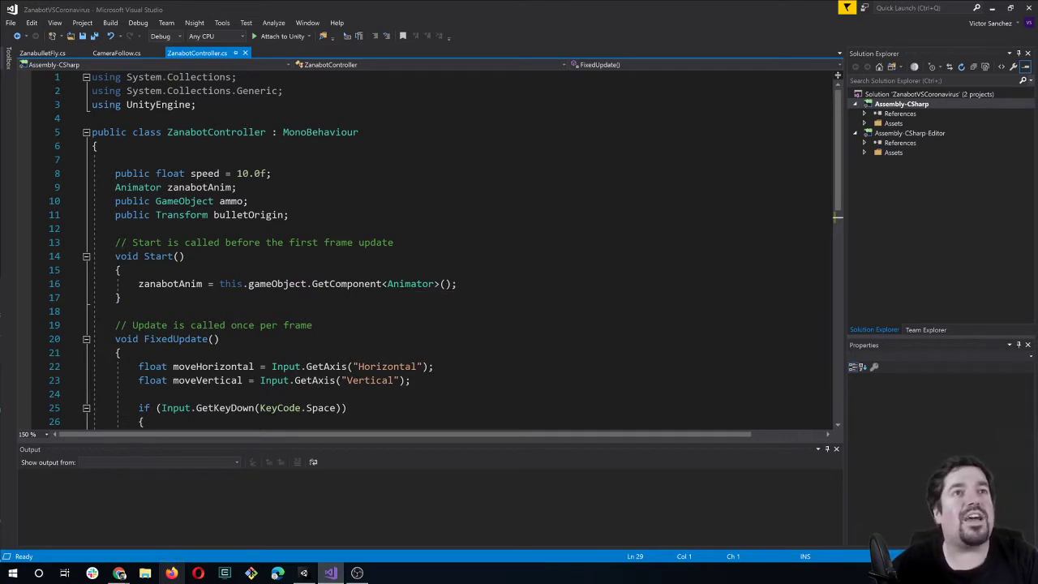
pyautogui.scroll(-1, 438, 251)
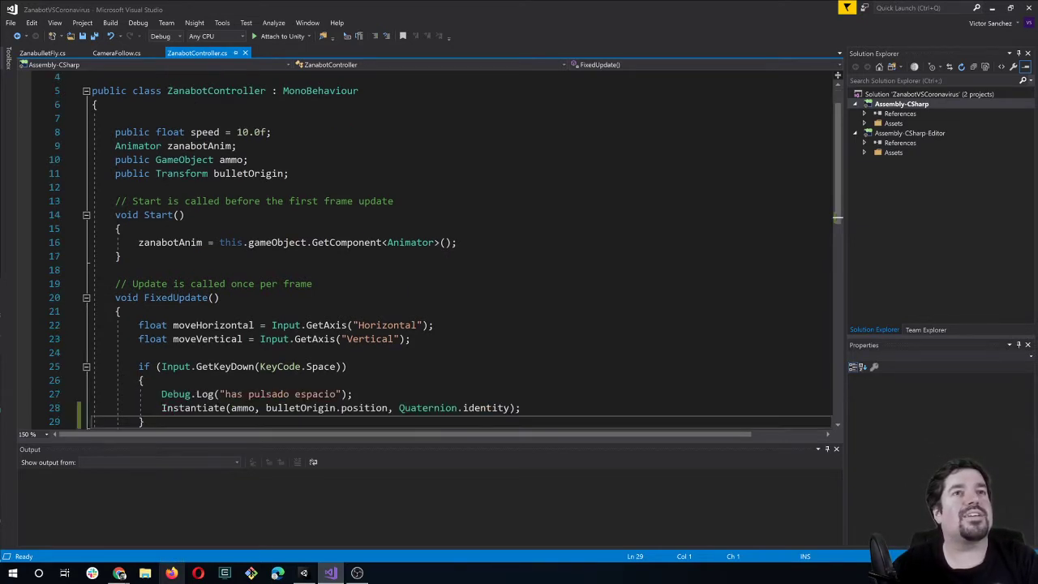
pyautogui.scroll(-1, 203, 300)
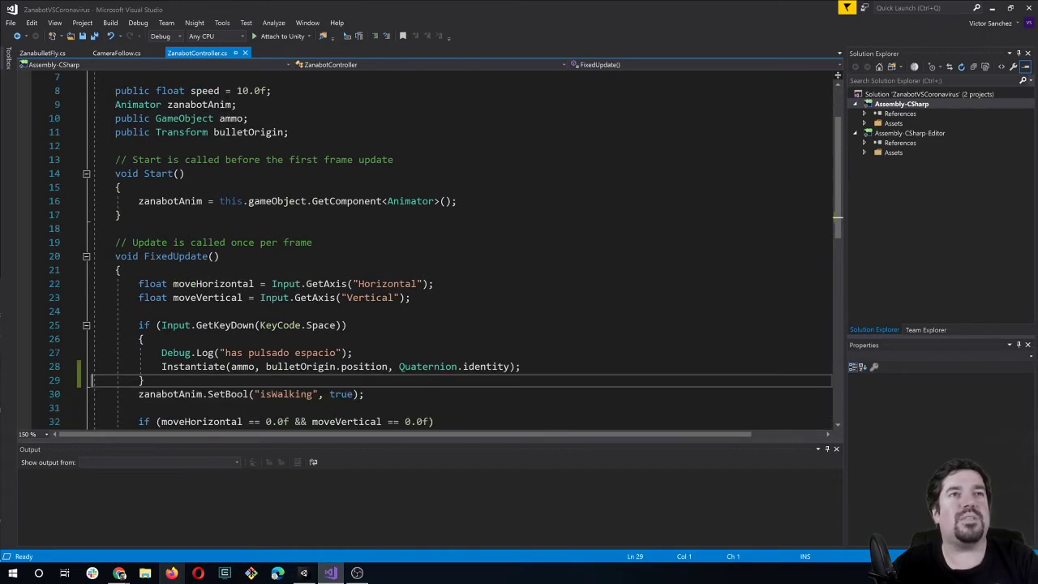
pyautogui.doubleClick(188, 255)
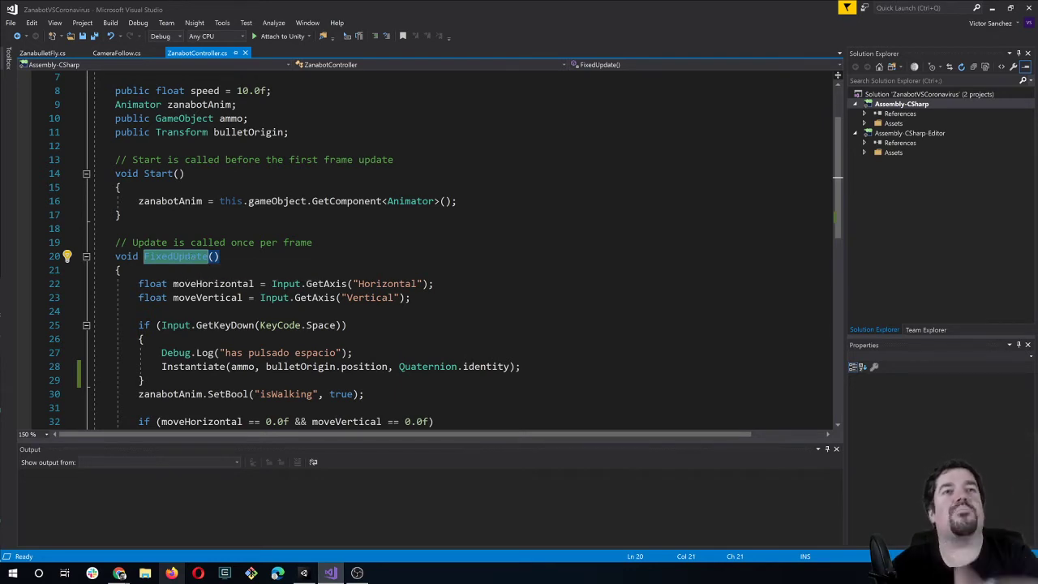
pyautogui.scroll(-1, 186, 253)
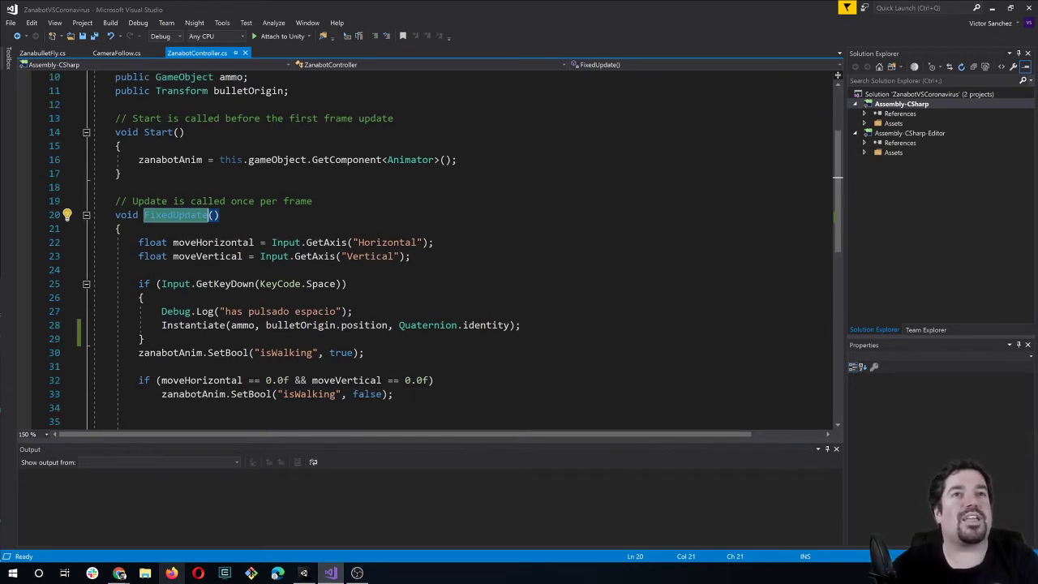
pyautogui.tripleClick(290, 282)
pyautogui.click(271, 311)
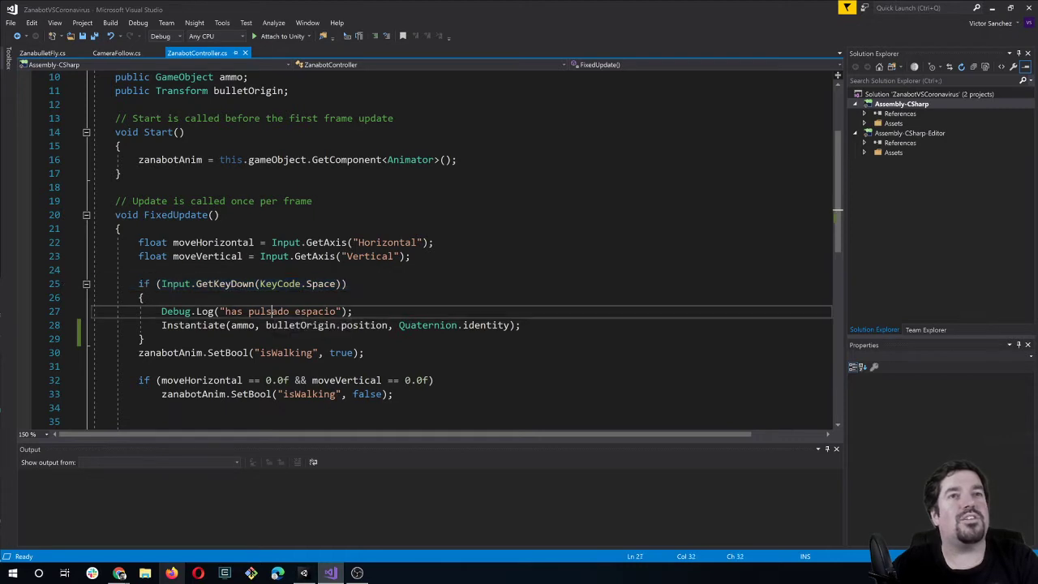
pyautogui.click(92, 312)
pyautogui.tripleClick(388, 326)
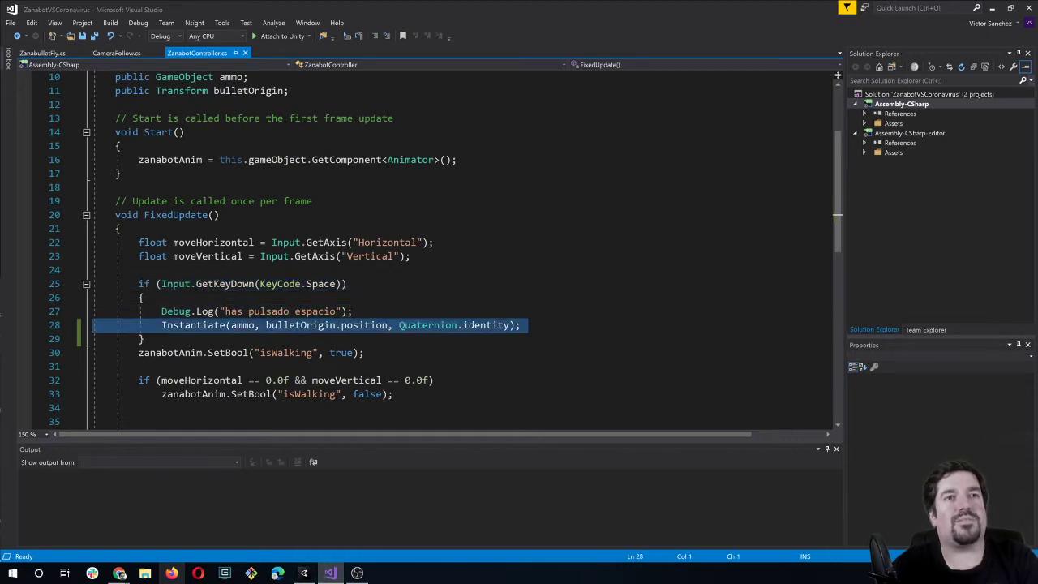
pyautogui.scroll(-1, 388, 326)
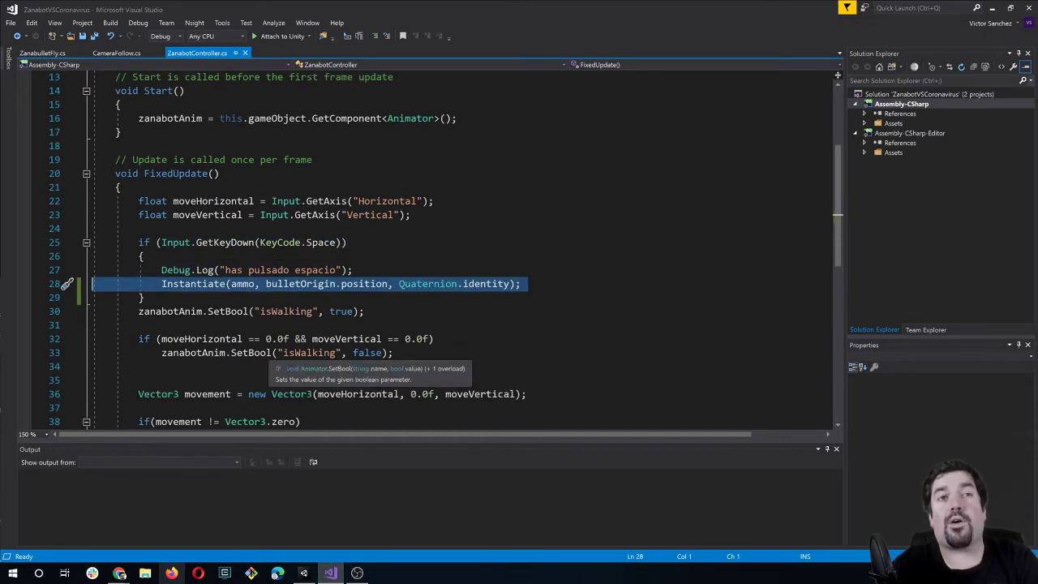
pyautogui.moveTo(133, 339); pyautogui.dragTo(435, 339)
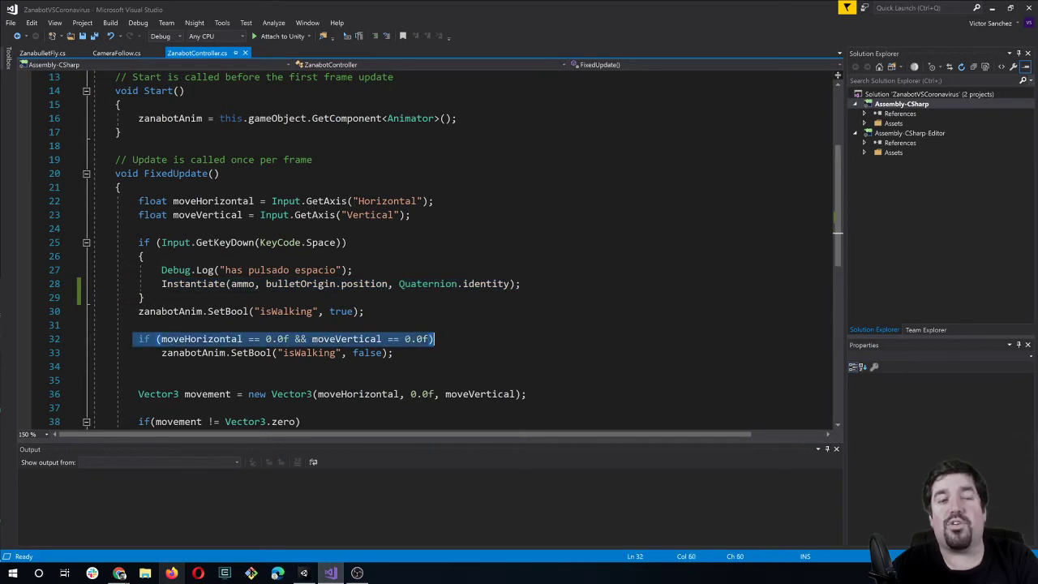
pyautogui.click(425, 367)
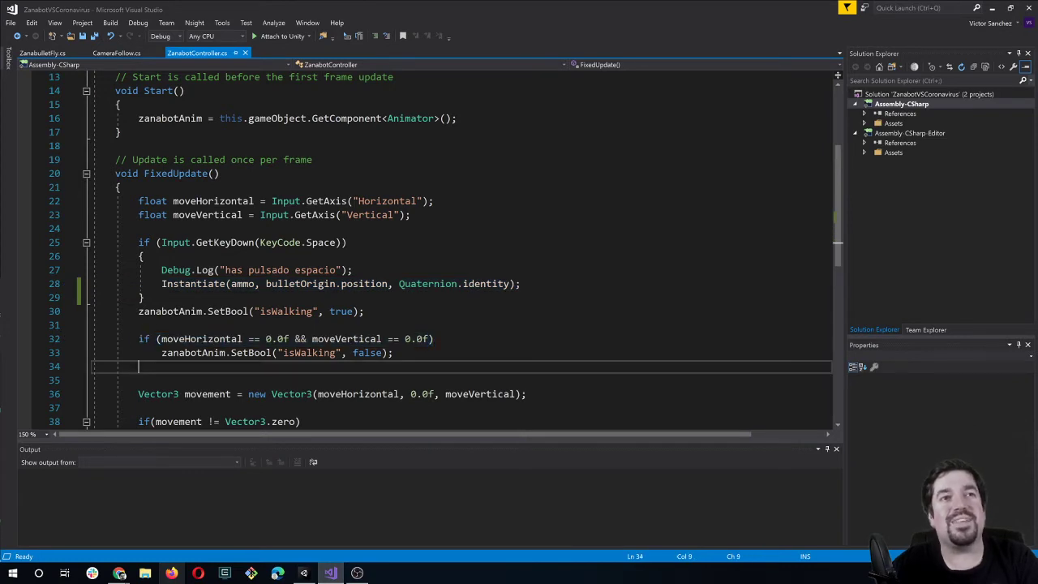
pyautogui.press('Up')
pyautogui.hotkey('ctrl', 'Right')
pyautogui.hotkey('ctrl', 'Right')
pyautogui.hotkey('ctrl', 'Right')
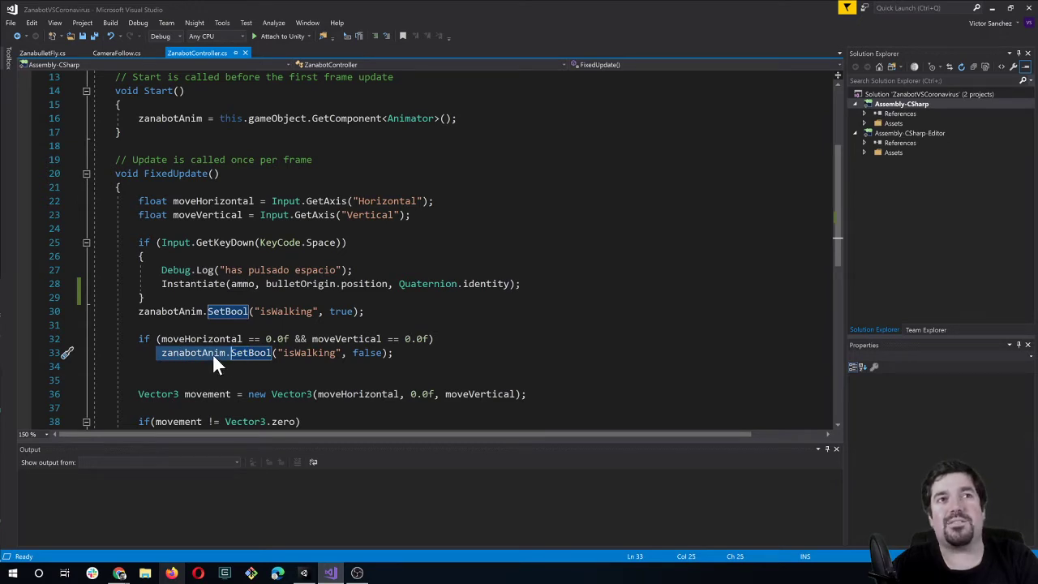
pyautogui.press('Left')
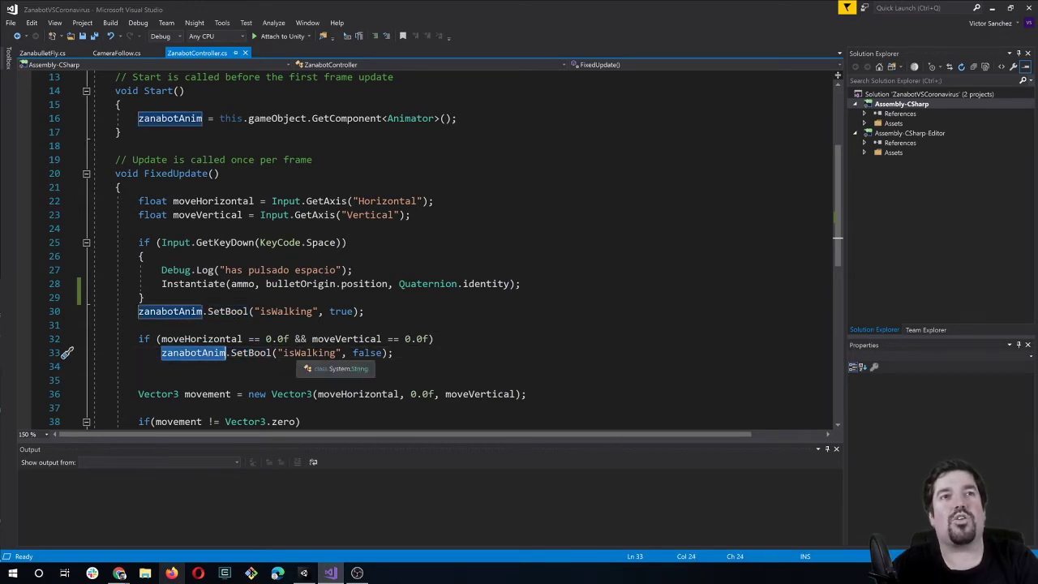
pyautogui.click(380, 353)
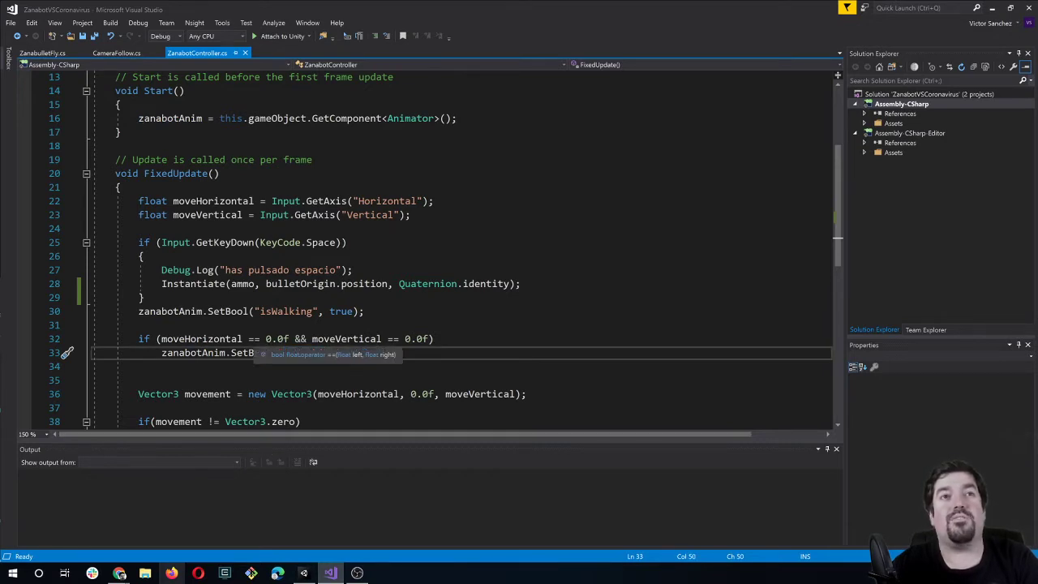
pyautogui.moveTo(251, 339); pyautogui.dragTo(430, 339)
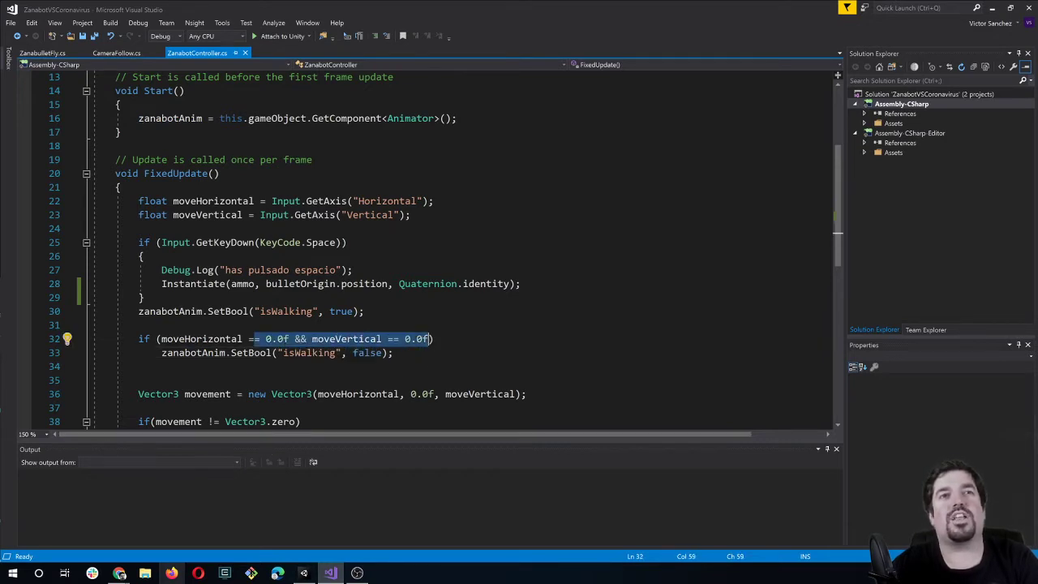
pyautogui.press('Down')
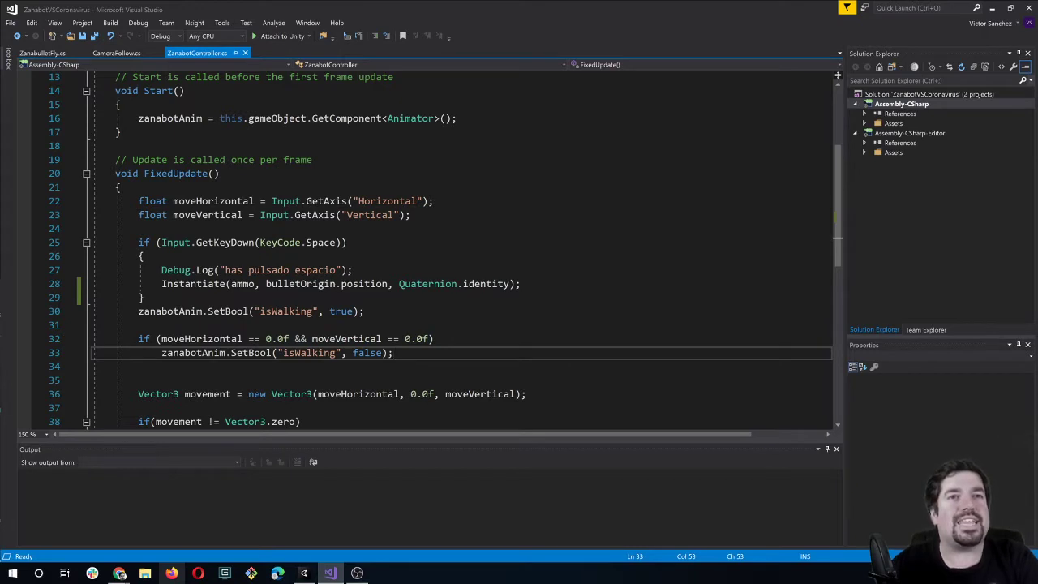
pyautogui.scroll(-1, 454, 243)
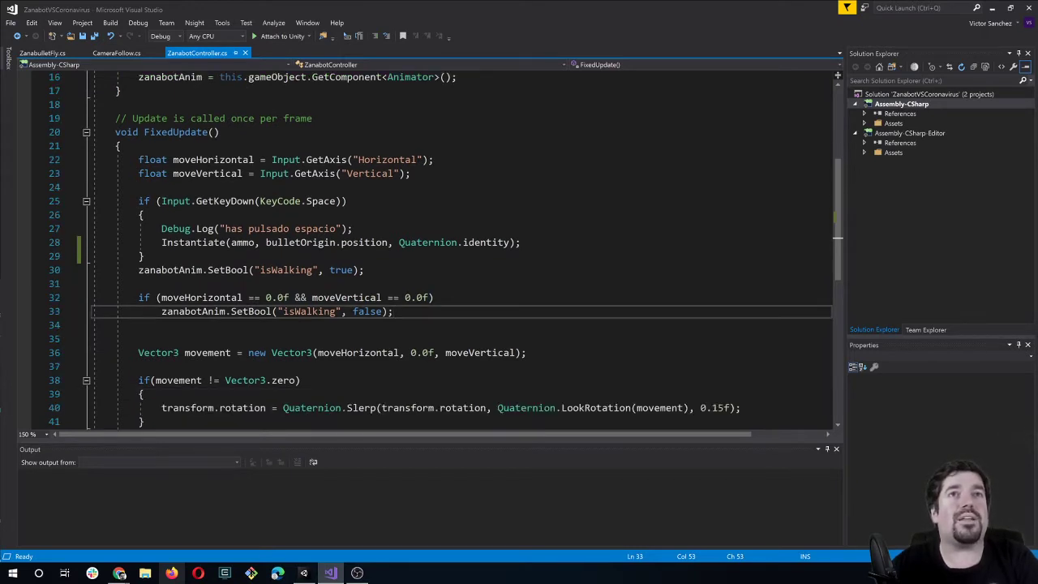
pyautogui.scroll(-1, 454, 243)
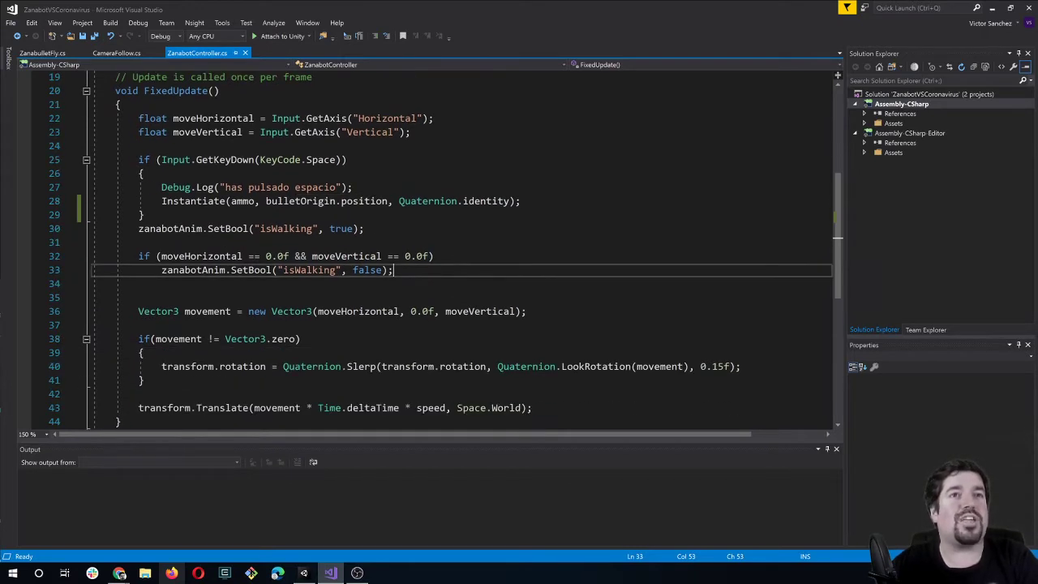
pyautogui.scroll(-1, 454, 243)
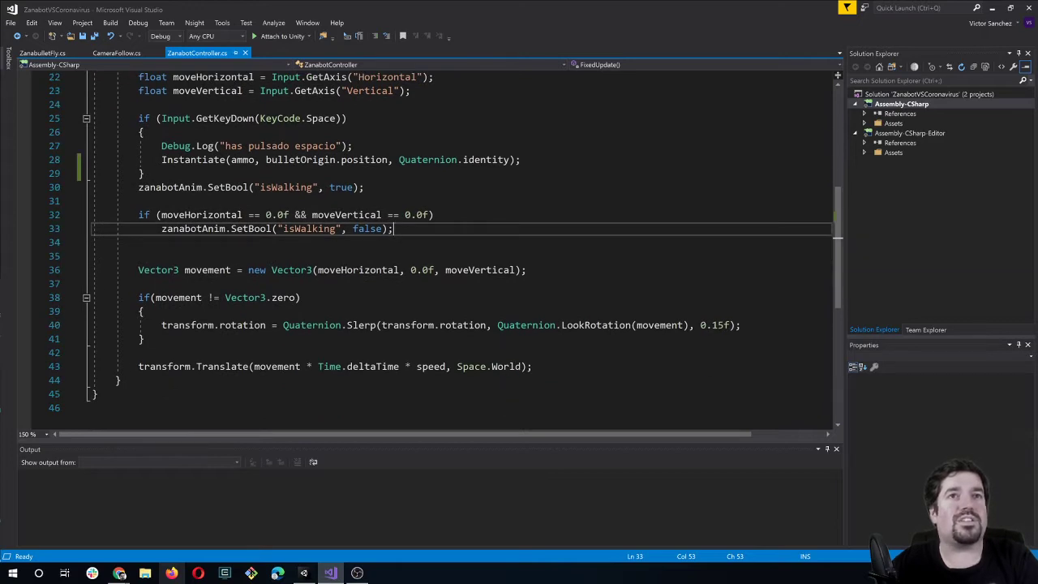
pyautogui.scroll(1, 288, 344)
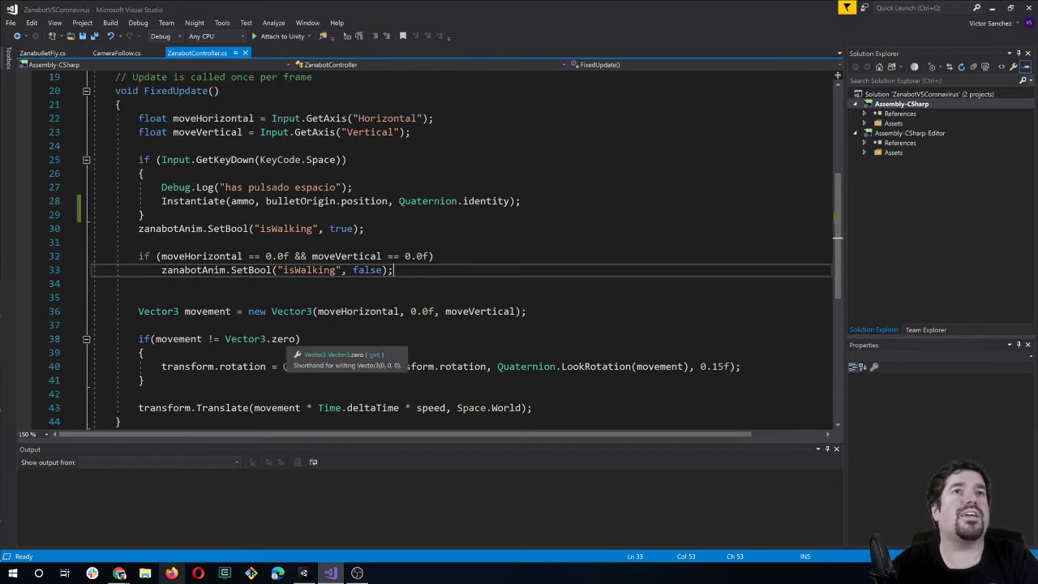
pyautogui.tripleClick(211, 228)
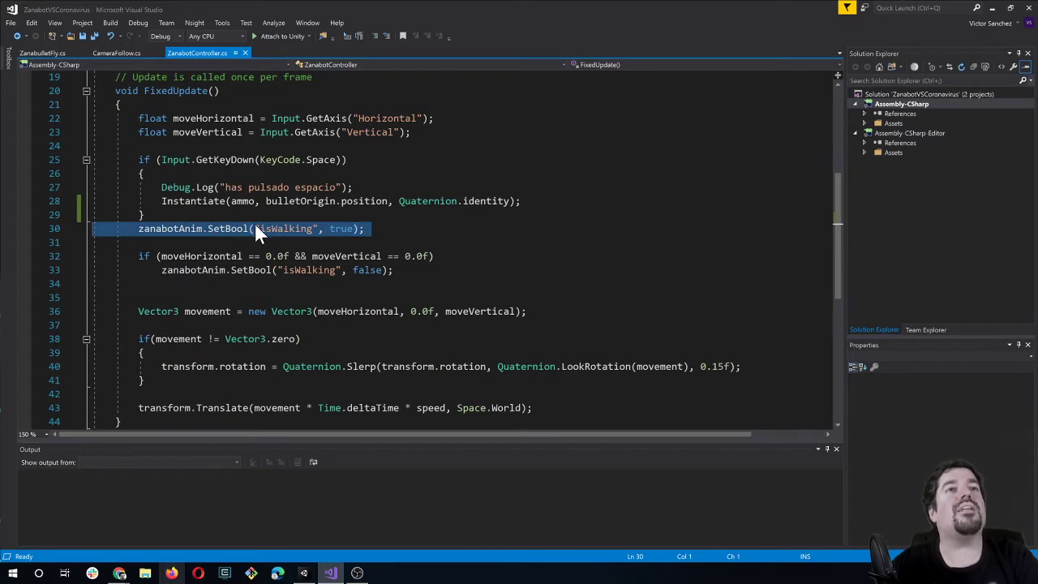
pyautogui.tripleClick(243, 269)
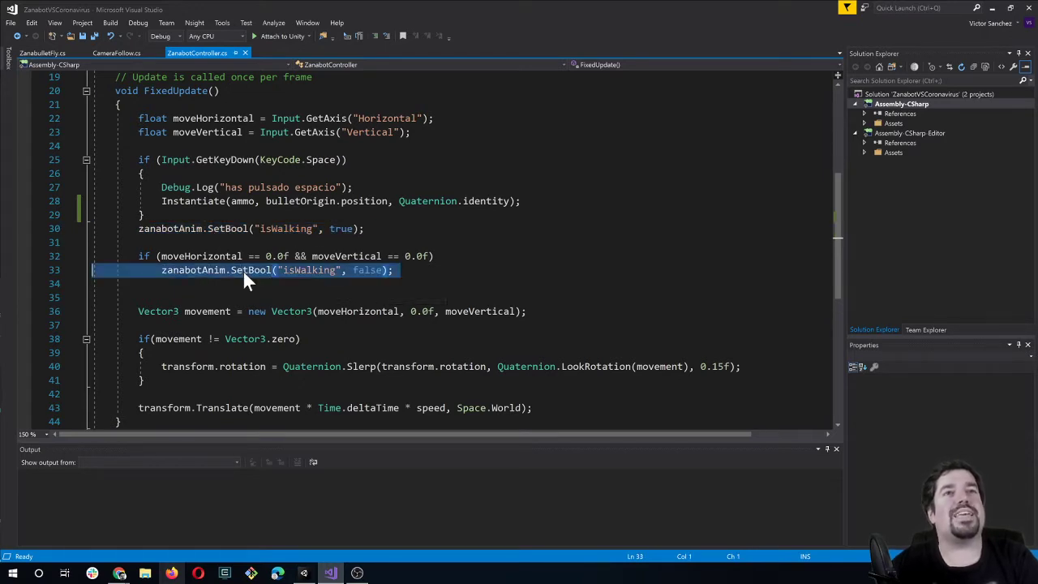
pyautogui.click(247, 229)
pyautogui.tripleClick(248, 229)
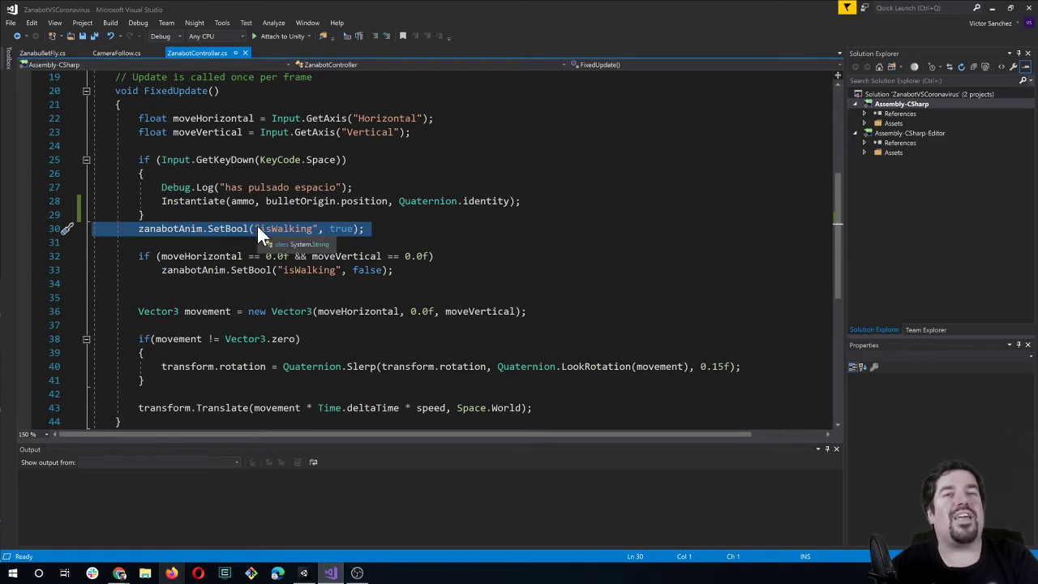
pyautogui.click(231, 269)
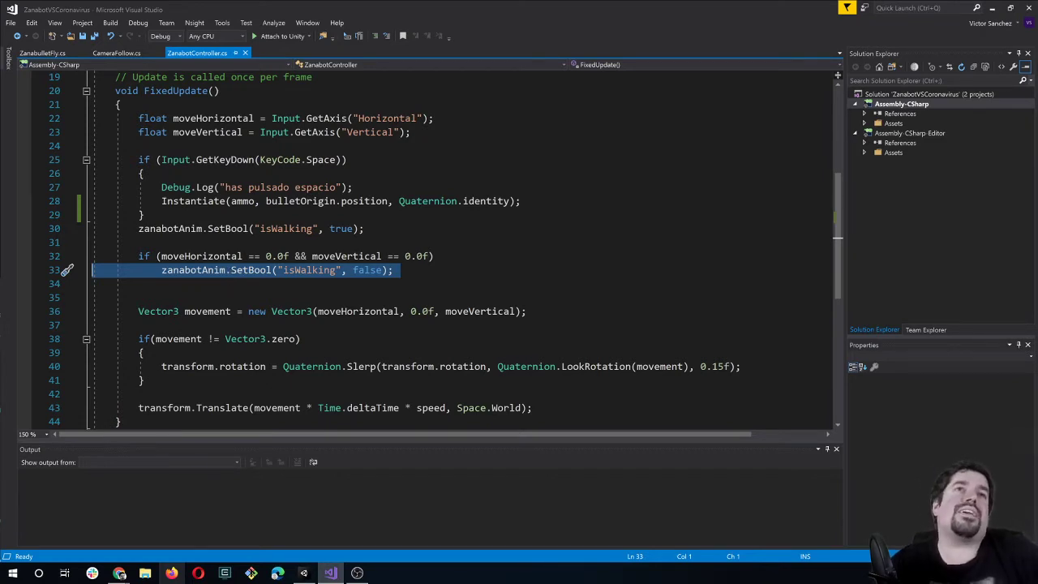
pyautogui.moveTo(230, 229)
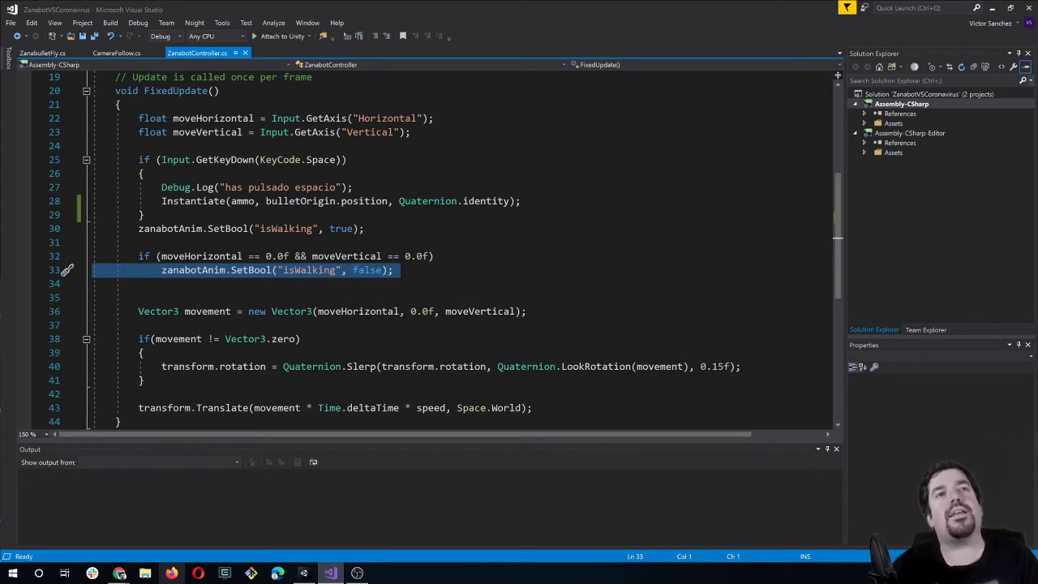
pyautogui.moveTo(243, 270)
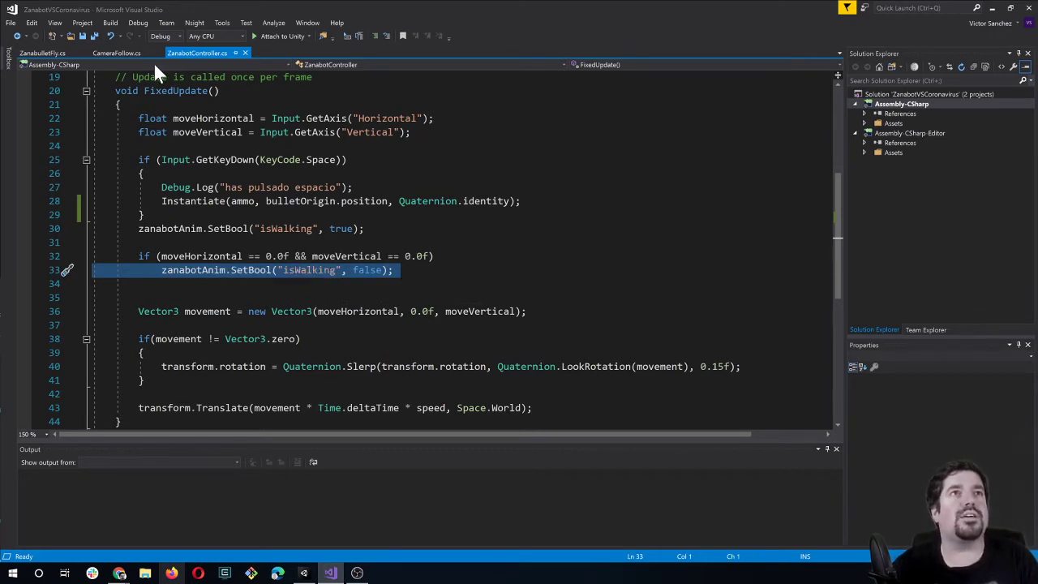
pyautogui.click(94, 270)
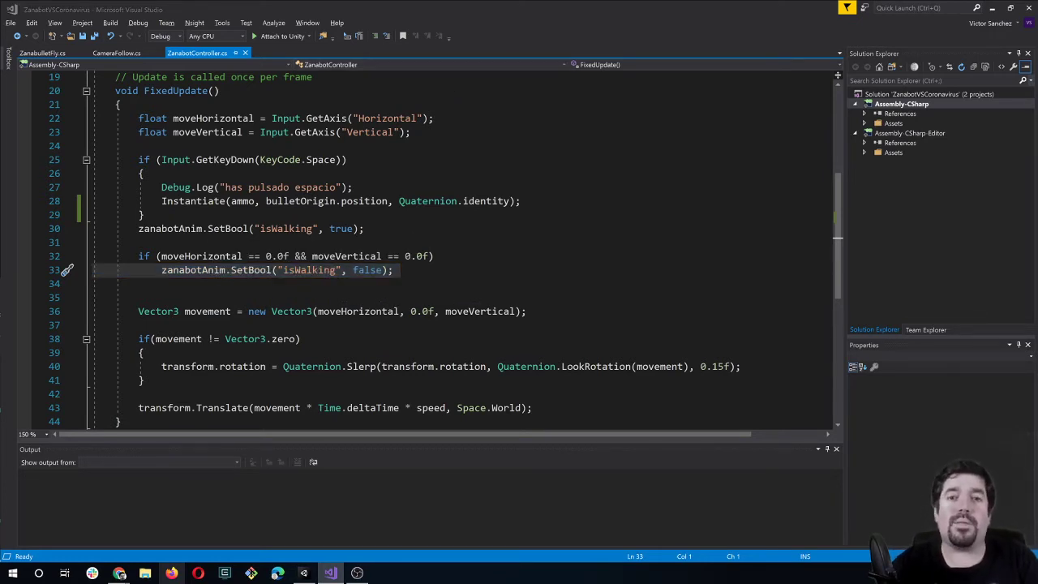
# Return to Unity's Animator and inspect the Idle-to-Walk and Walk-to-Idle transitions.
pyautogui.hotkey('alt', 'Tab')
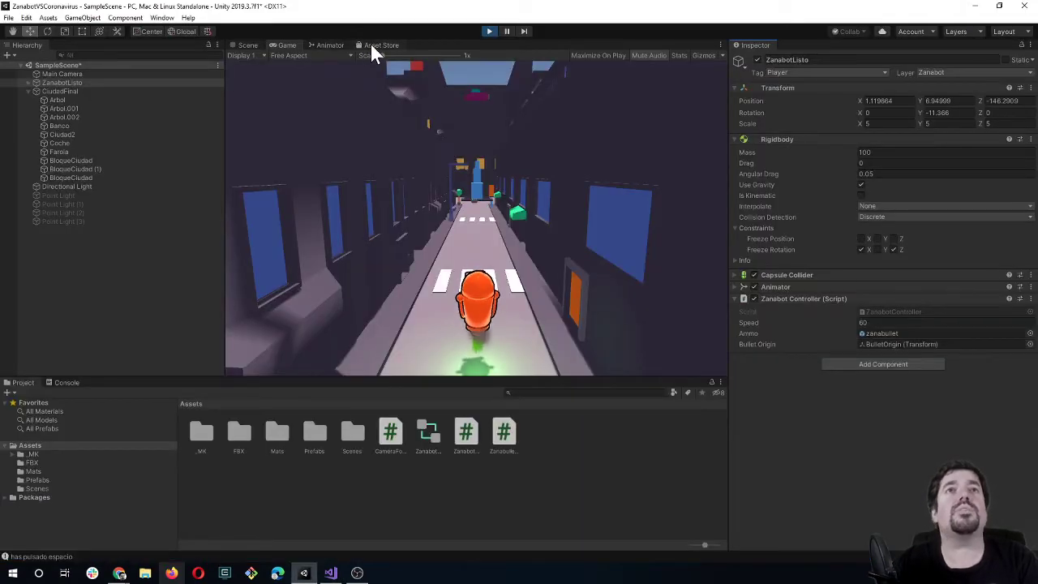
pyautogui.click(329, 43)
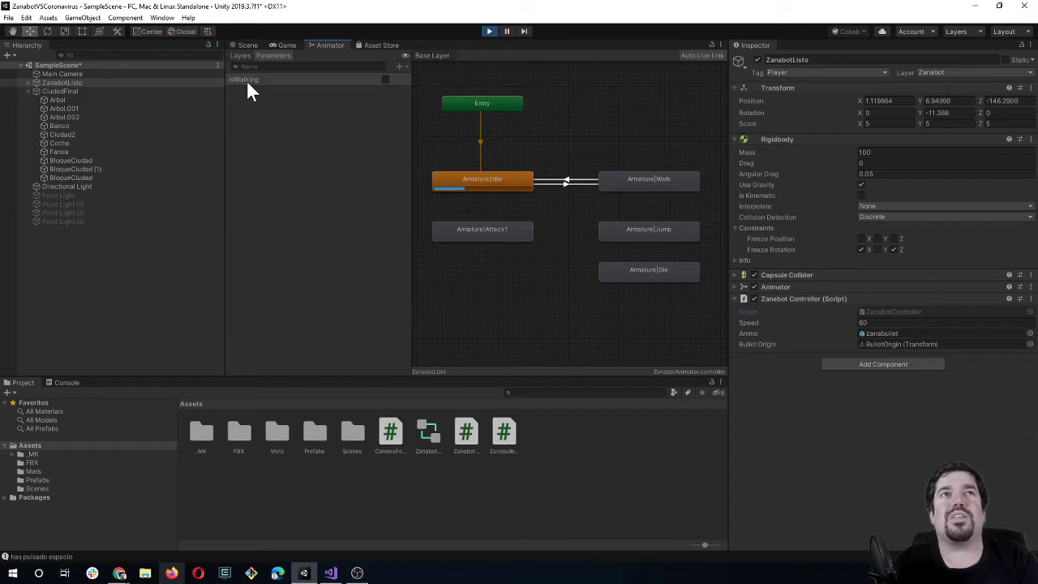
pyautogui.click(568, 182)
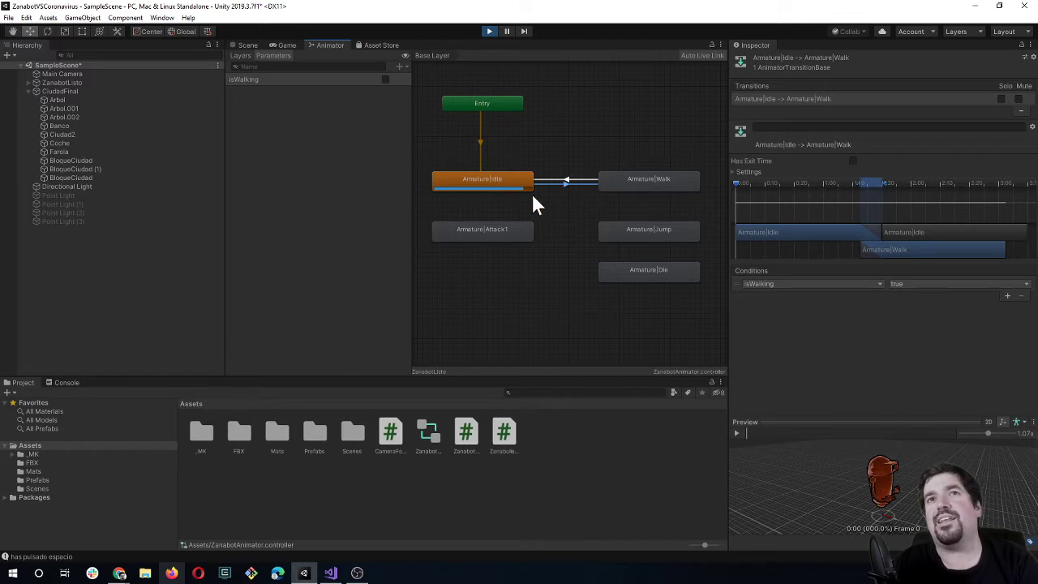
pyautogui.click(575, 180)
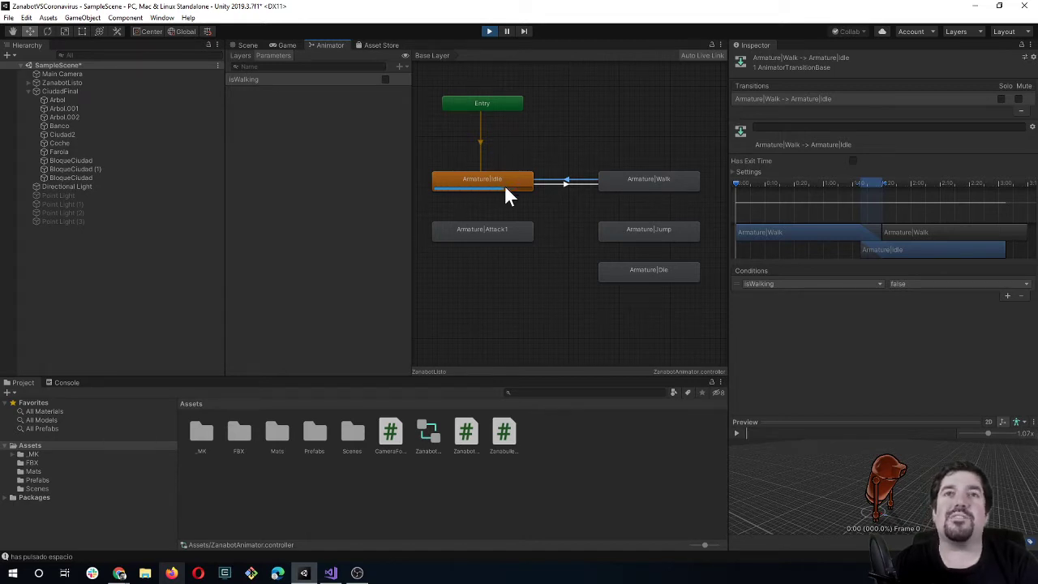
pyautogui.scroll(-2, 545, 218)
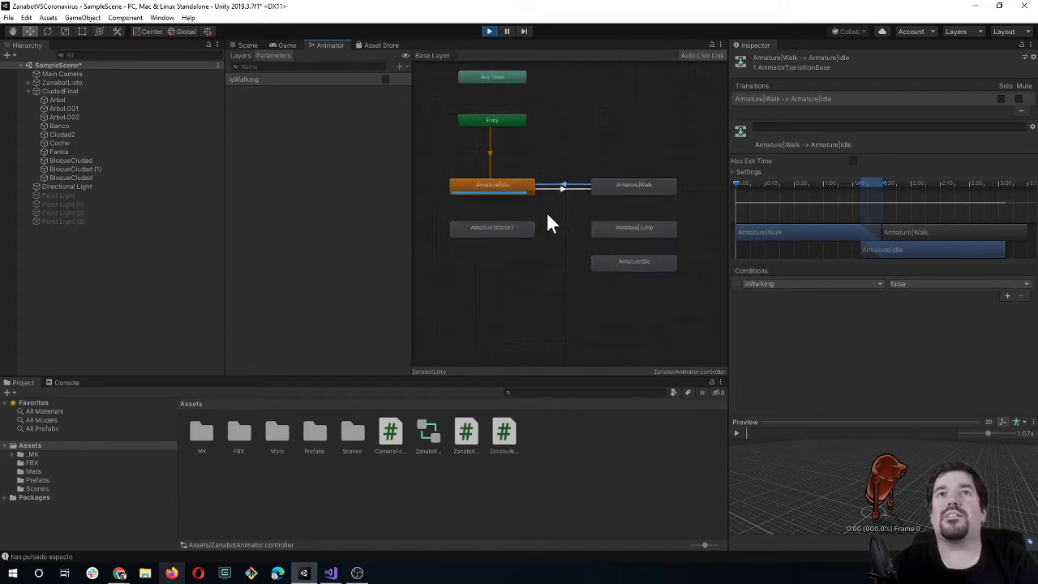
pyautogui.scroll(1, 547, 213)
pyautogui.scroll(-1, 548, 214)
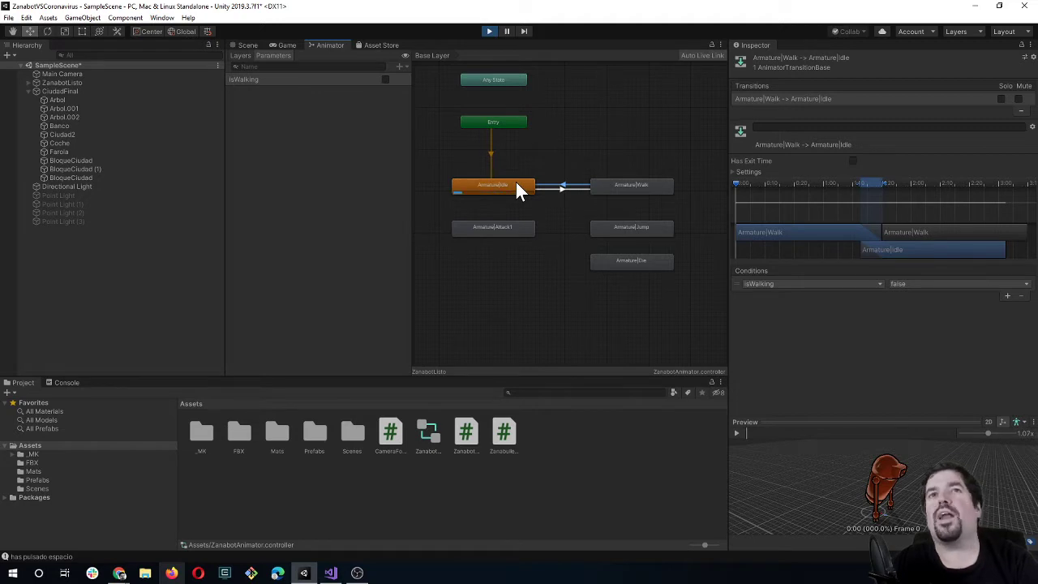
# Review the Walk, Idle, Attack1, Jump and Die states in the Inspector.
pyautogui.click(649, 187)
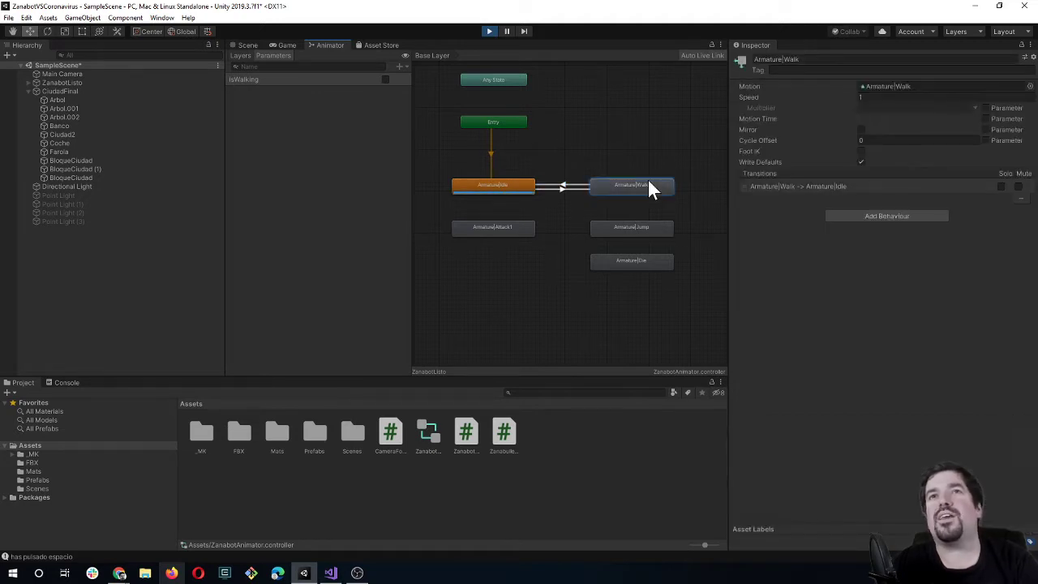
pyautogui.click(501, 183)
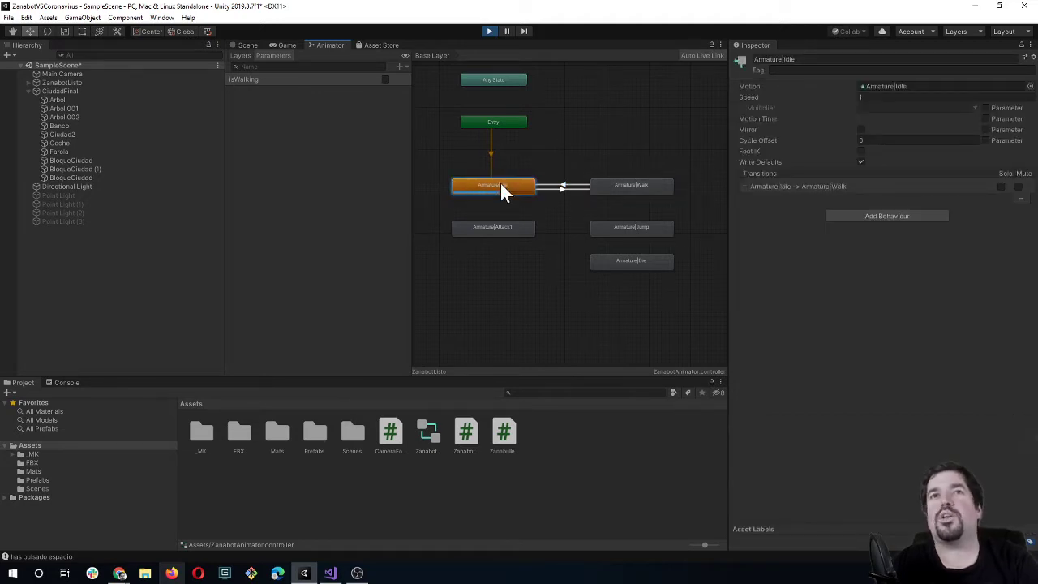
pyautogui.click(505, 229)
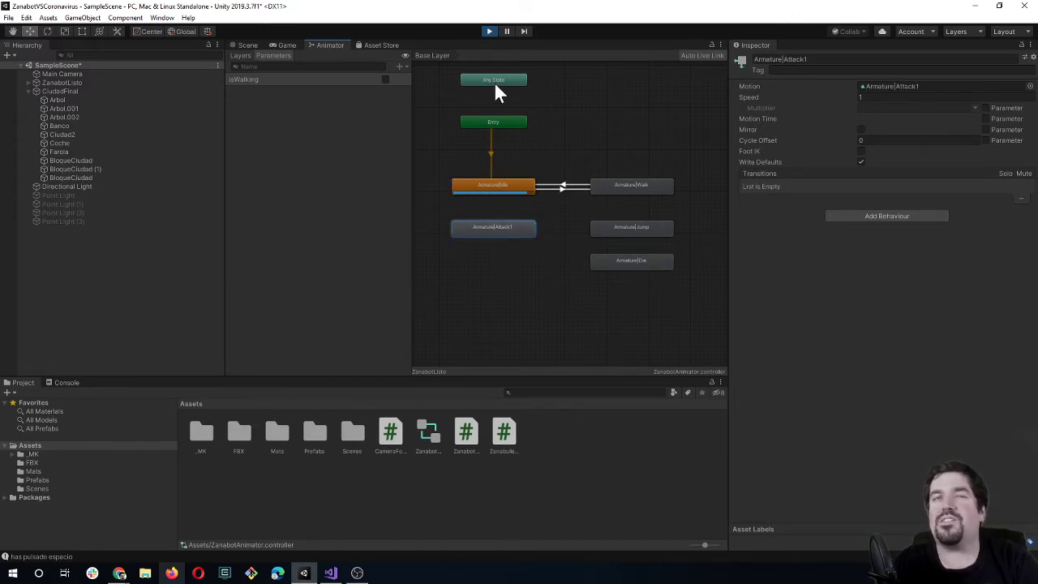
pyautogui.click(503, 188)
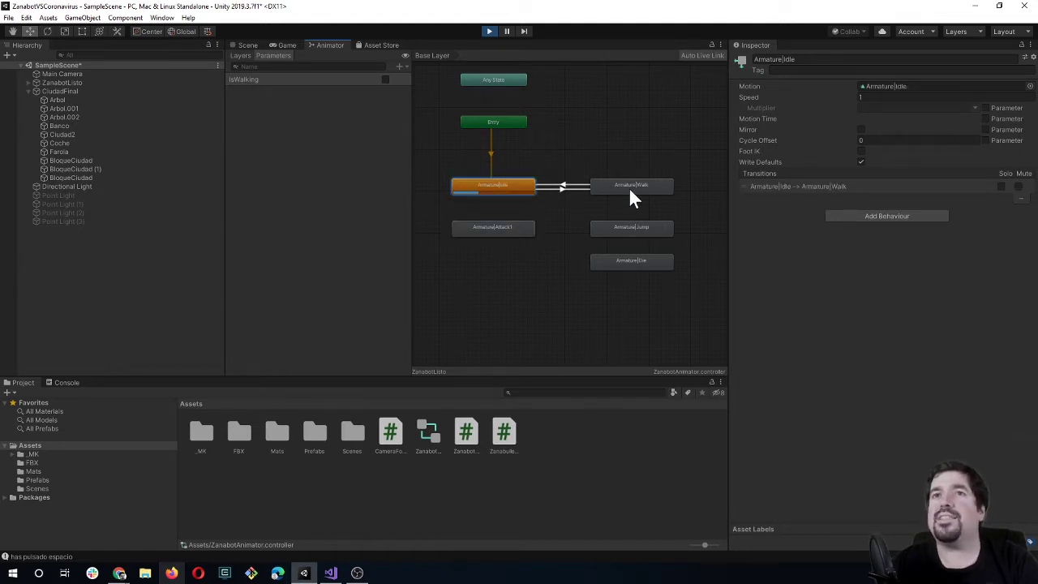
pyautogui.click(625, 233)
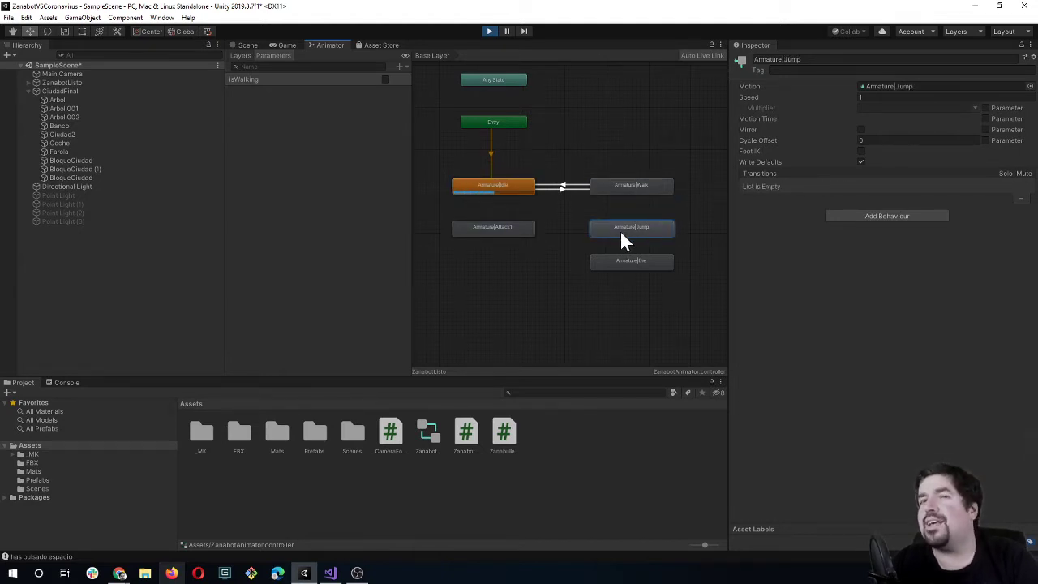
pyautogui.click(634, 266)
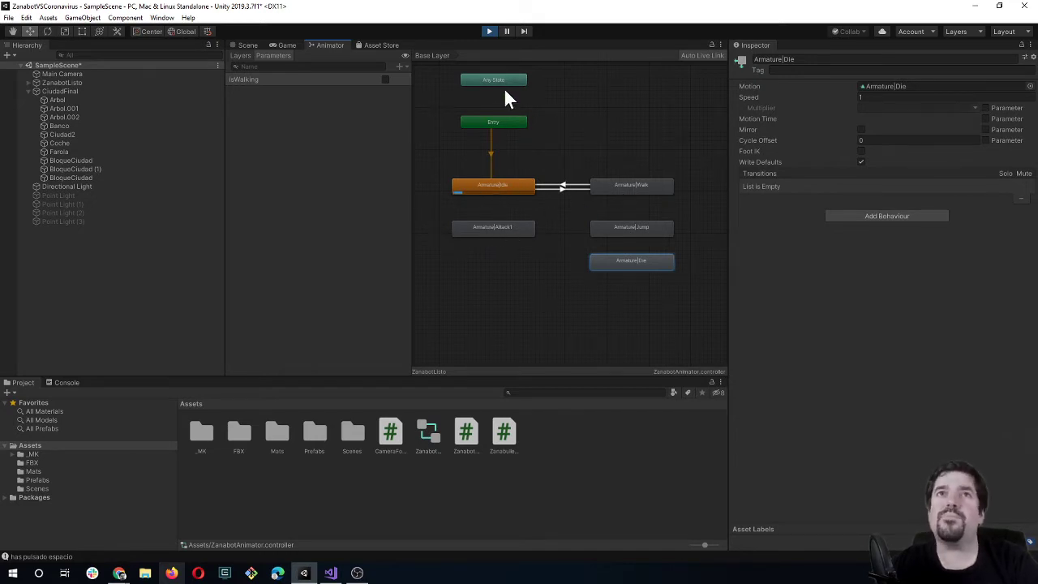
# Move the Any State node below Attack1, stop Play mode and reopen the Animator graph.
pyautogui.moveTo(502, 79)
pyautogui.mouseDown()
pyautogui.moveTo(500, 302)
pyautogui.moveTo(490, 282)
pyautogui.mouseUp()
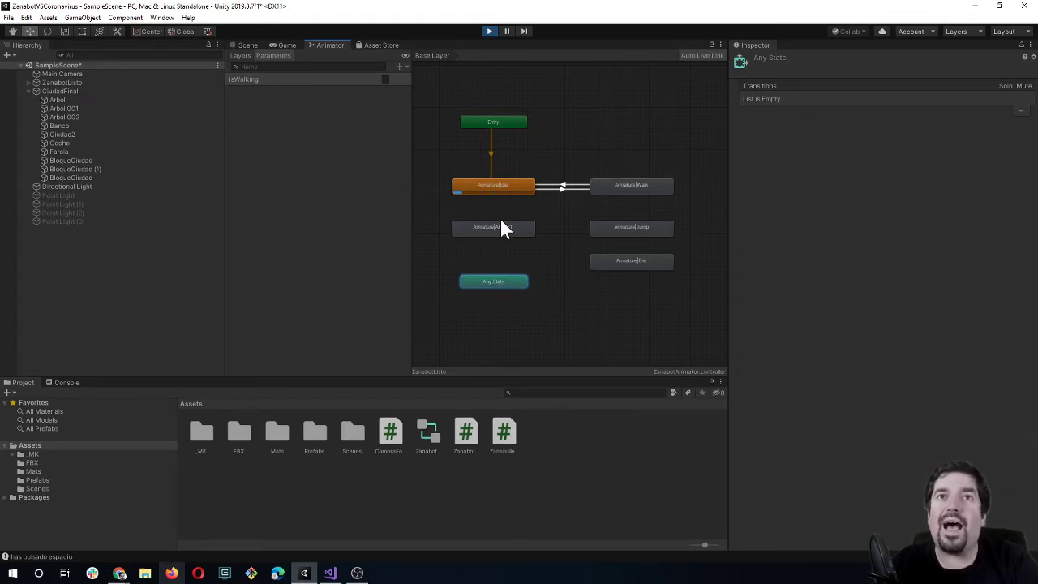
pyautogui.moveTo(503, 283); pyautogui.dragTo(504, 271)
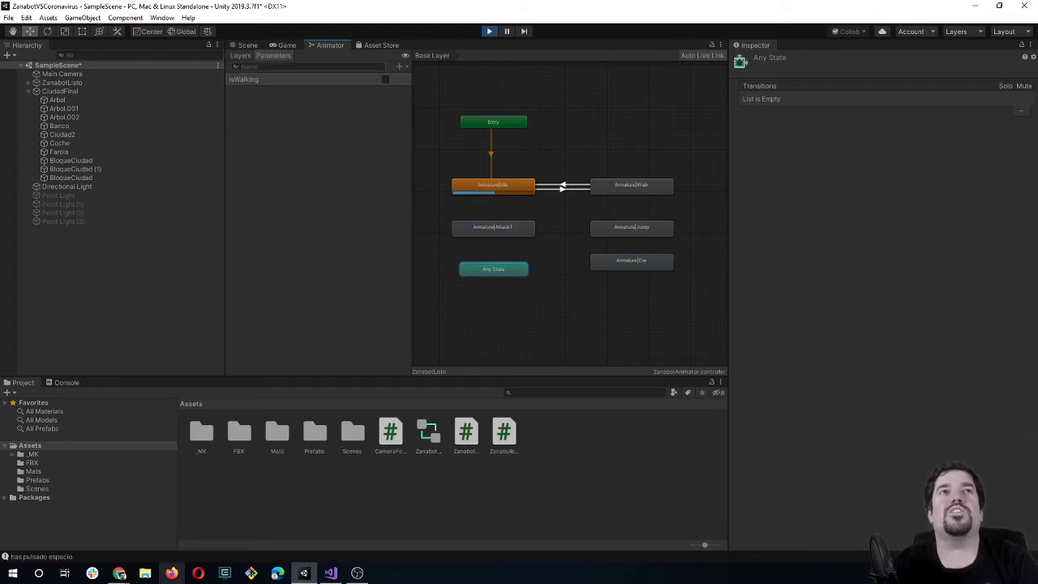
pyautogui.click(300, 68)
pyautogui.click(395, 93)
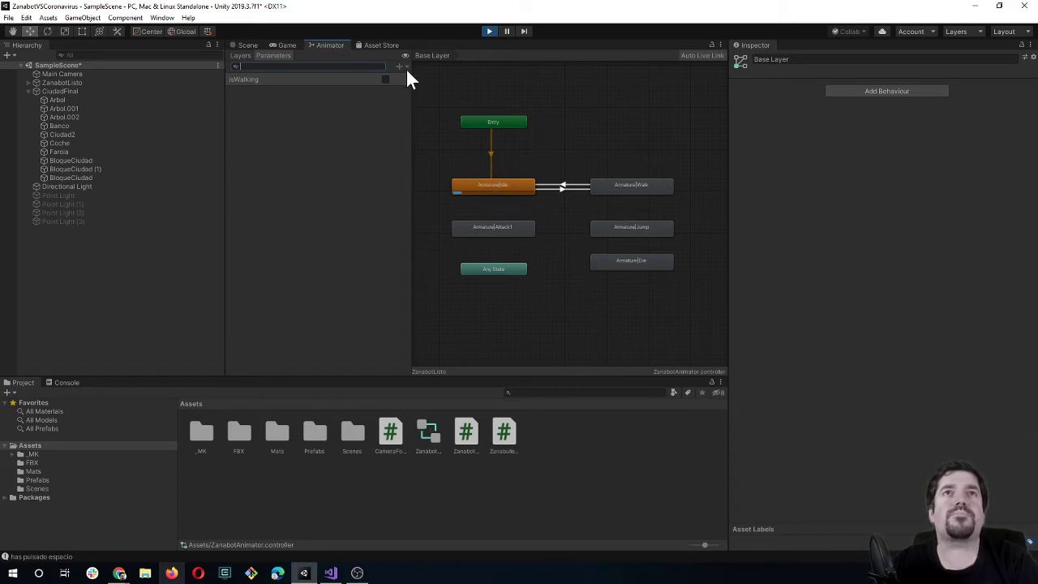
pyautogui.click(489, 31)
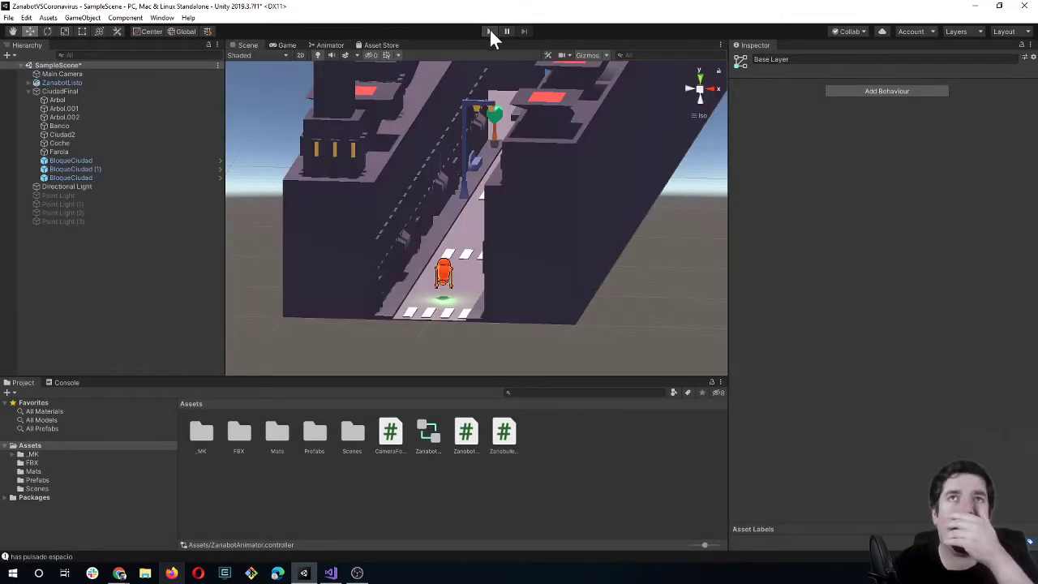
pyautogui.click(329, 45)
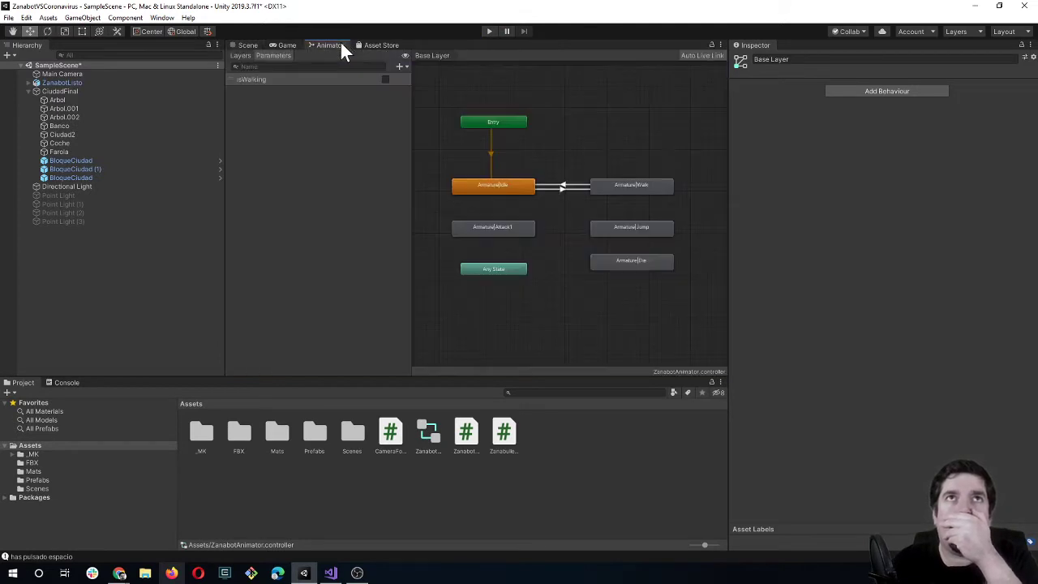
# Add a Bool parameter named isAttacking next to isWalking.
pyautogui.click(400, 67)
pyautogui.click(428, 104)
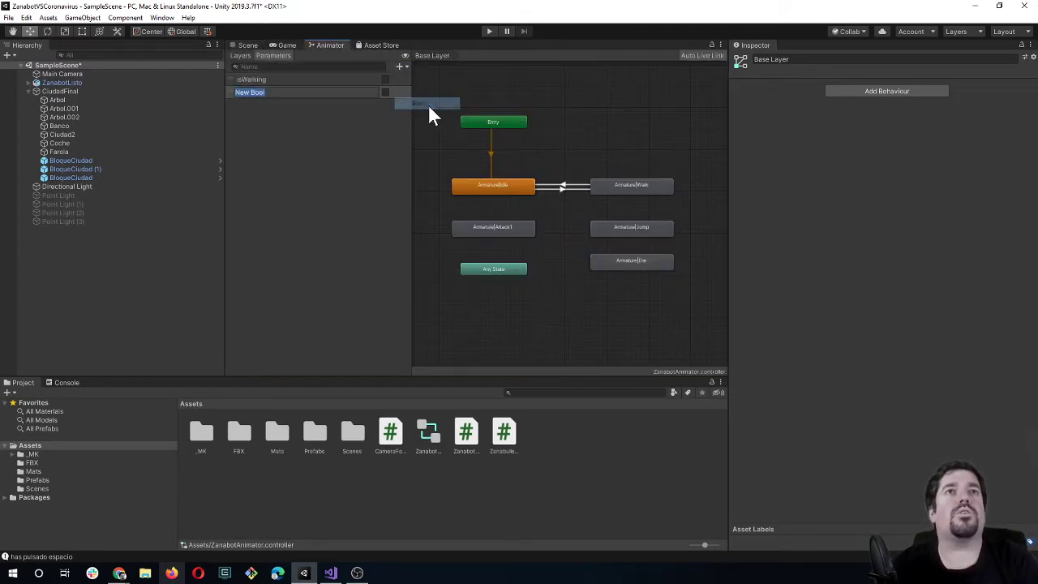
pyautogui.write('isFi')
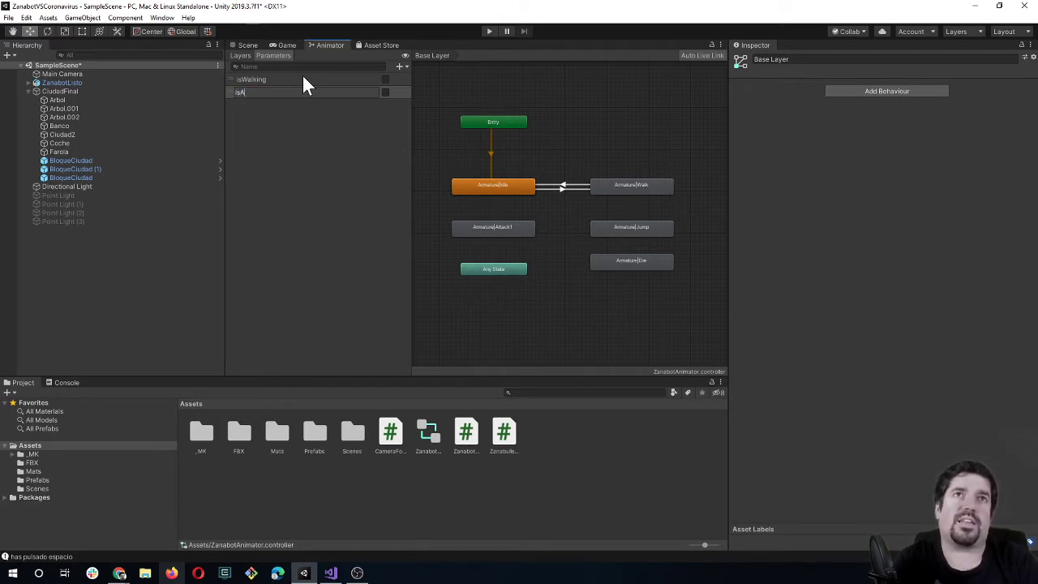
pyautogui.press('BackSpace')
pyautogui.press('BackSpace')
pyautogui.write('Attacking')
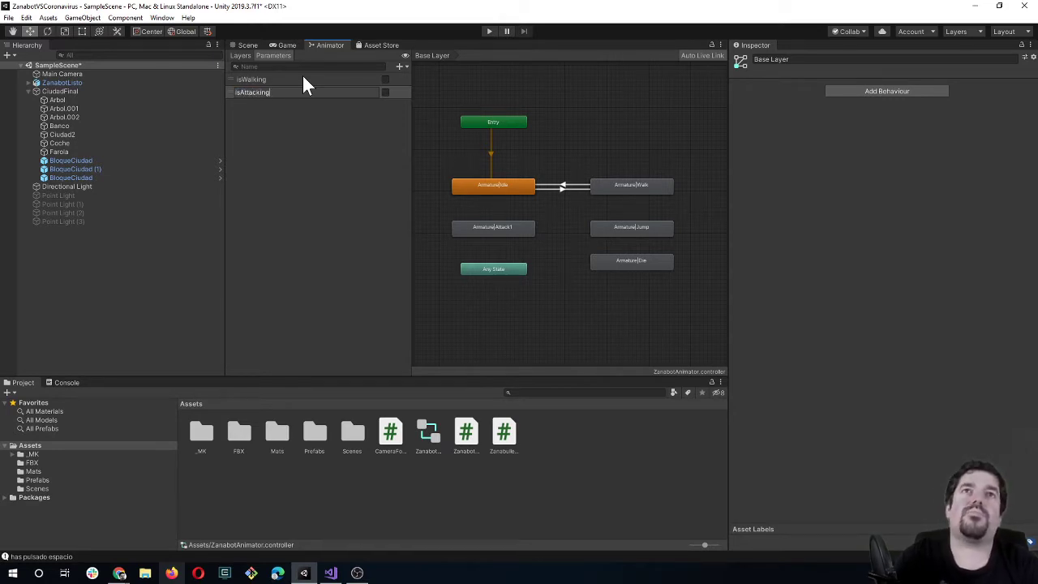
pyautogui.press('Return')
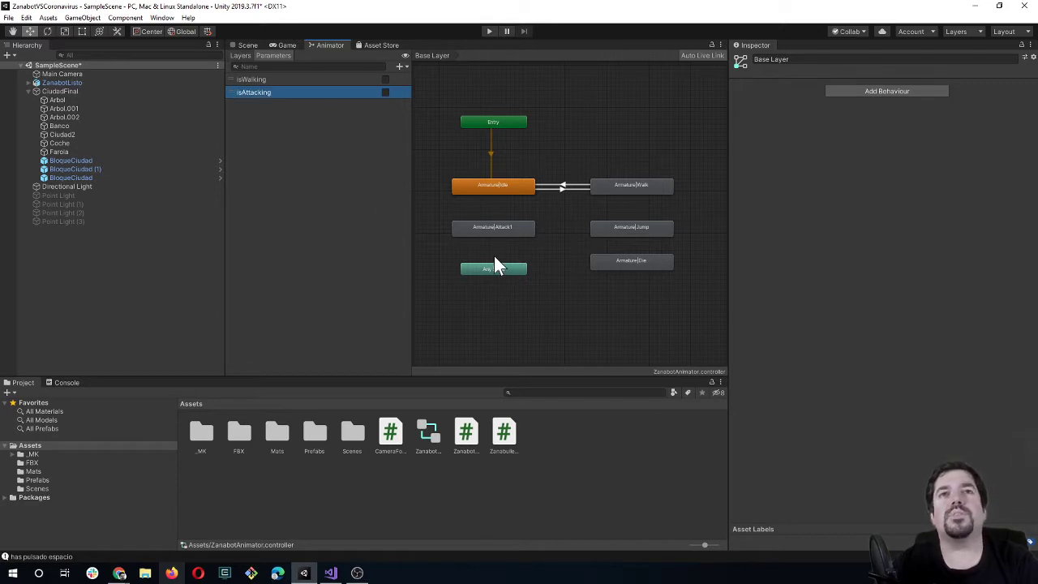
pyautogui.click(497, 270)
# Make an Any State to Armature|Attack1 transition with the condition isAttacking = true.
pyautogui.rightClick(497, 270)
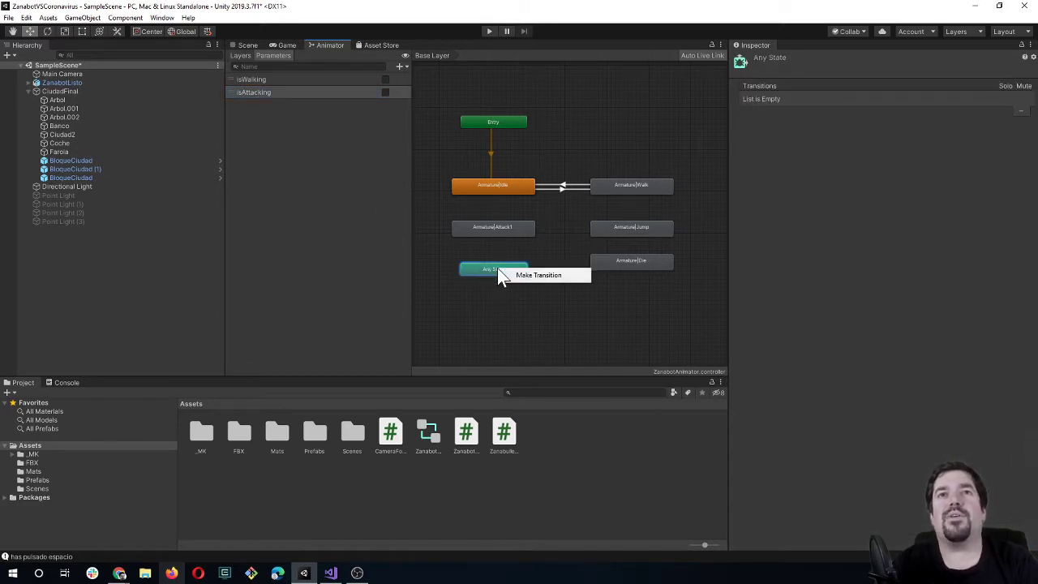
pyautogui.click(540, 276)
pyautogui.click(495, 234)
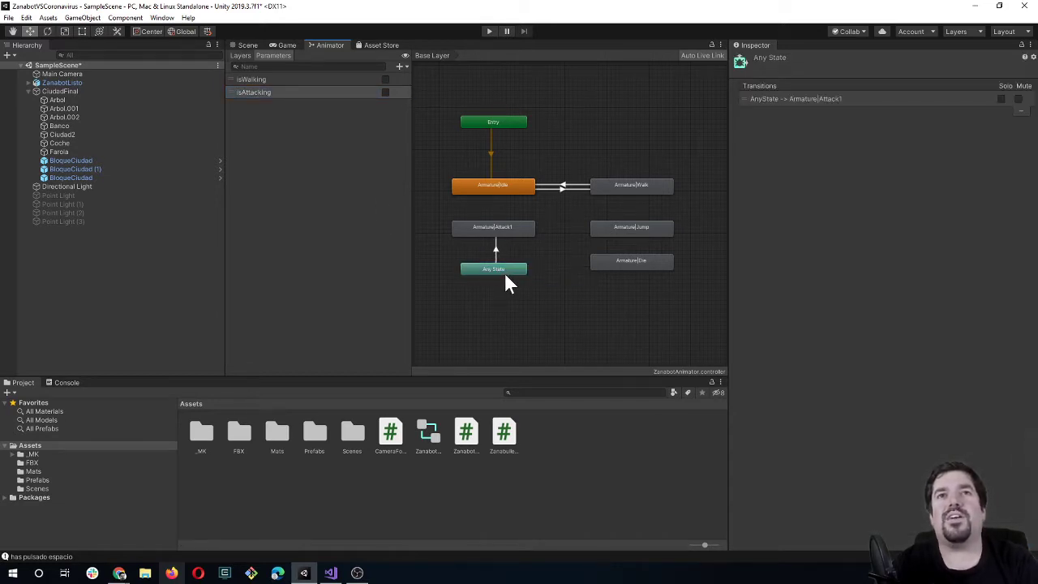
pyautogui.click(495, 248)
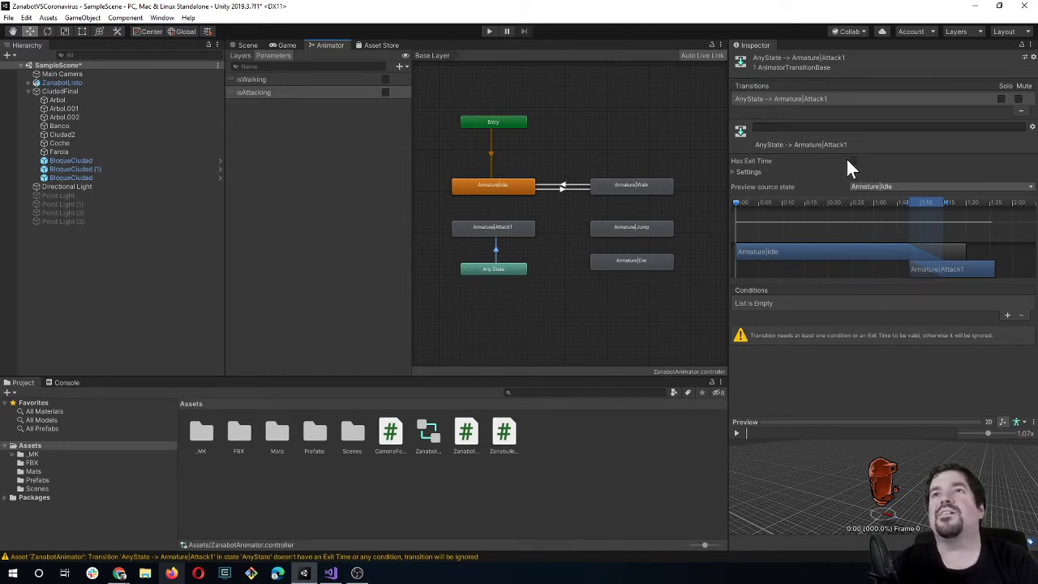
pyautogui.click(1007, 314)
pyautogui.click(865, 303)
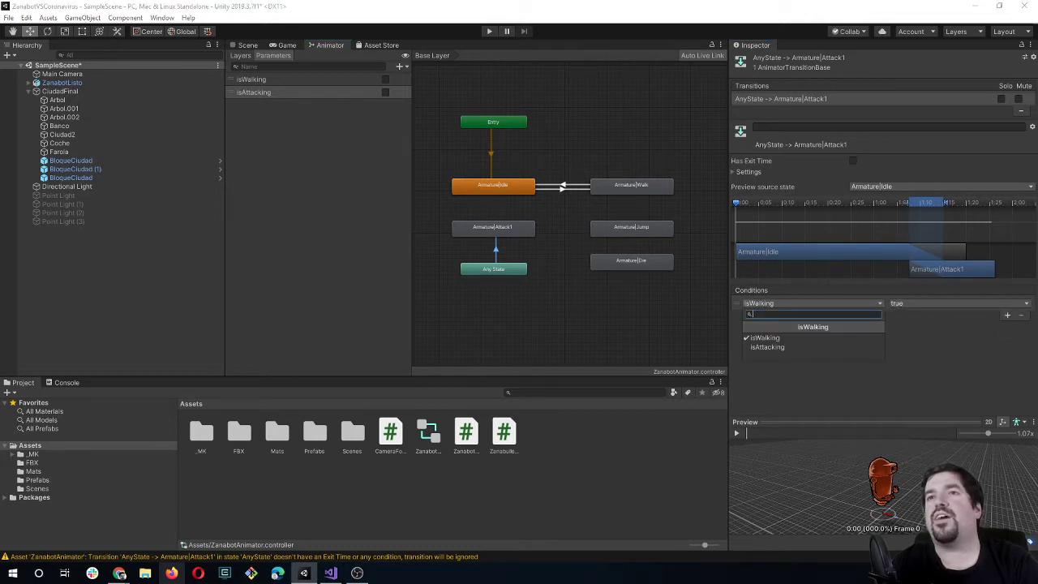
pyautogui.click(814, 346)
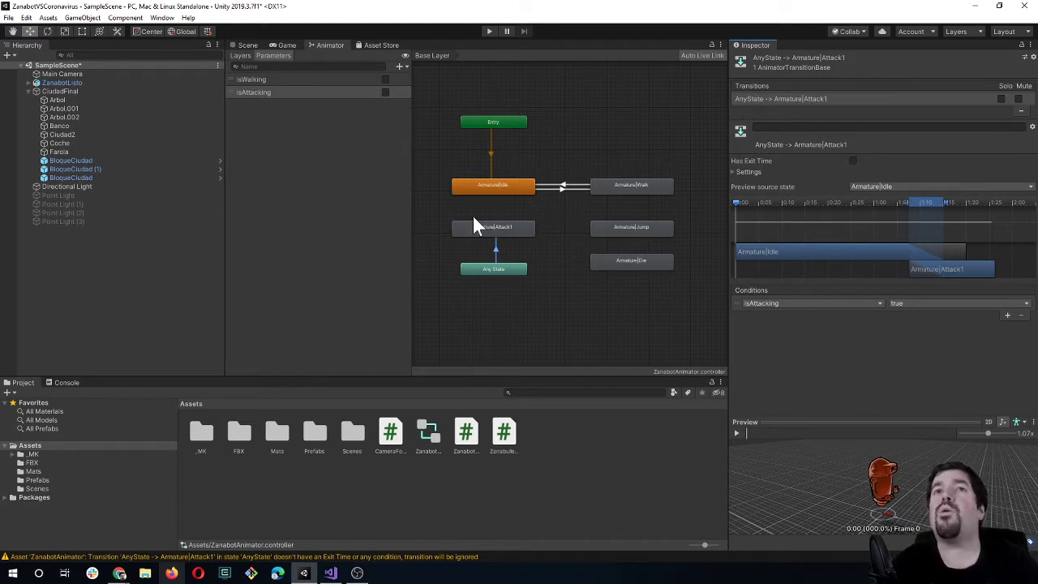
pyautogui.click(496, 231)
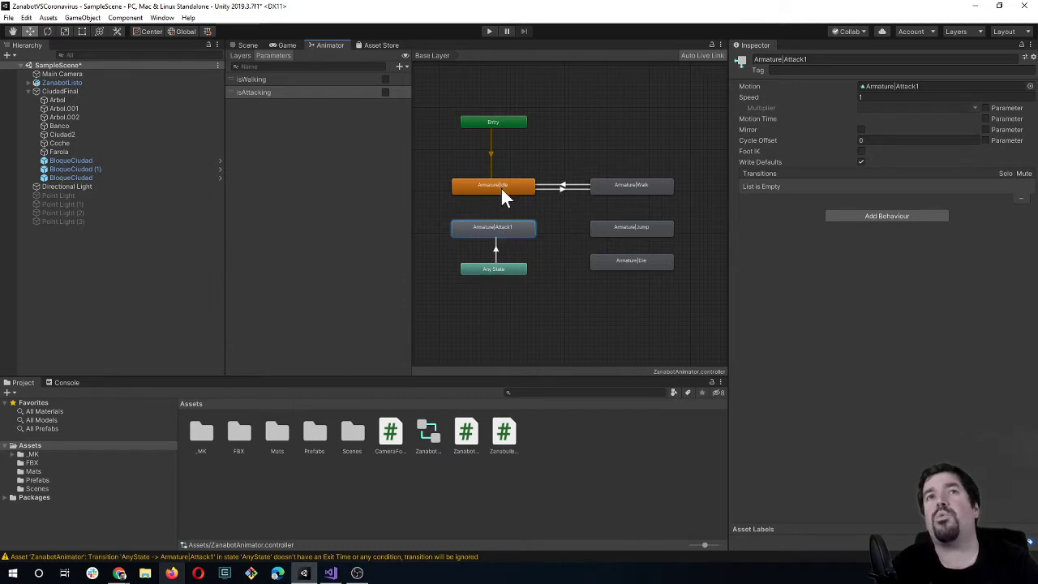
# Make an Armature|Attack1 to Armature|Idle transition with the condition isAttacking = false.
pyautogui.rightClick(503, 224)
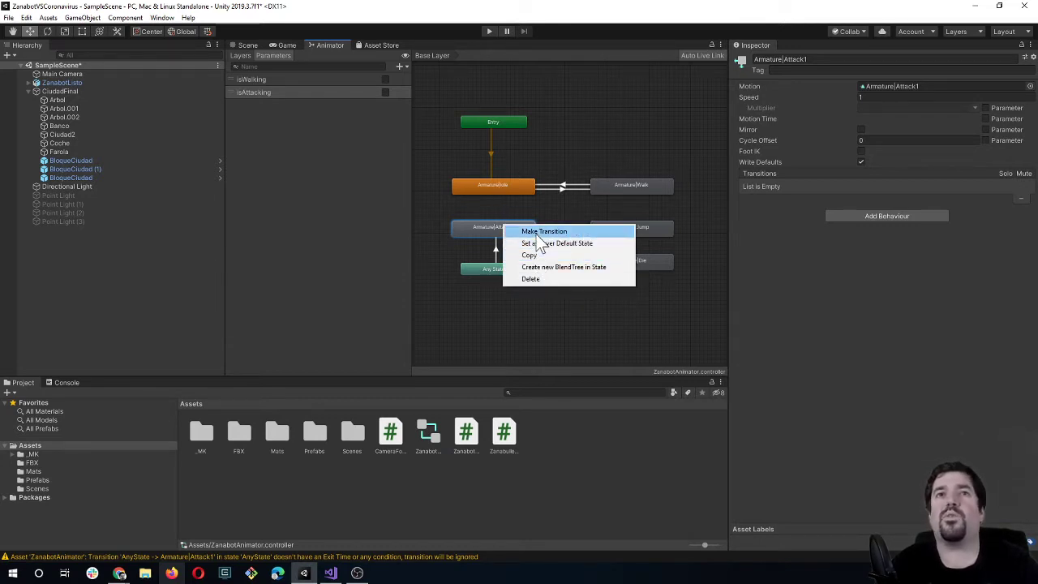
pyautogui.click(523, 232)
pyautogui.click(500, 187)
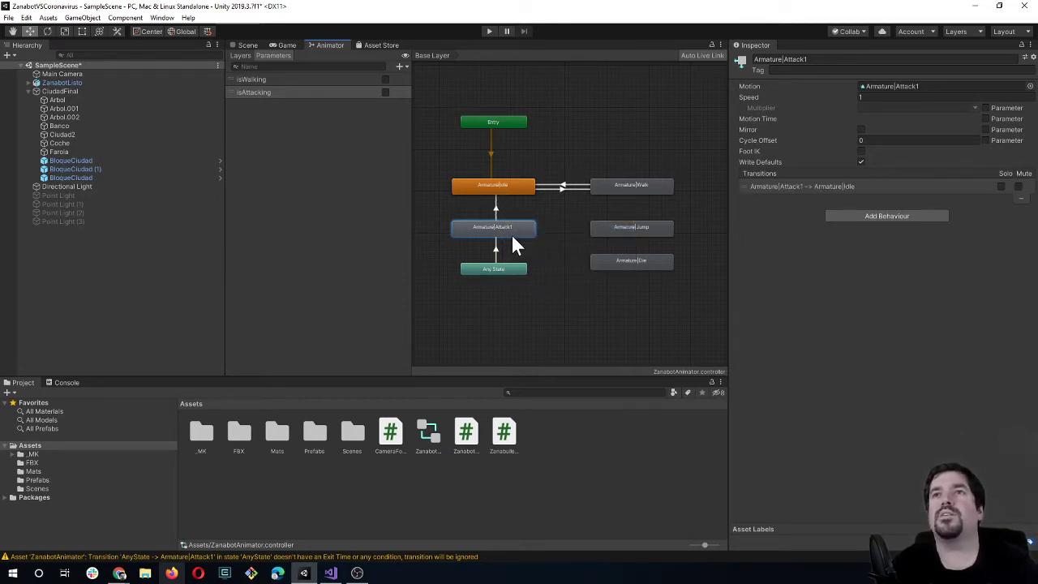
pyautogui.click(494, 207)
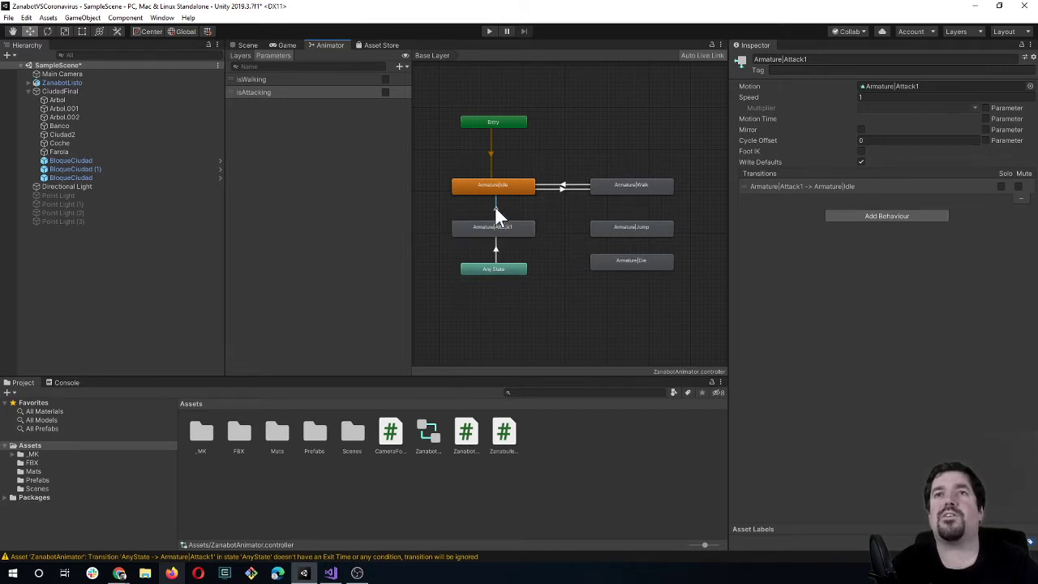
pyautogui.click(1007, 296)
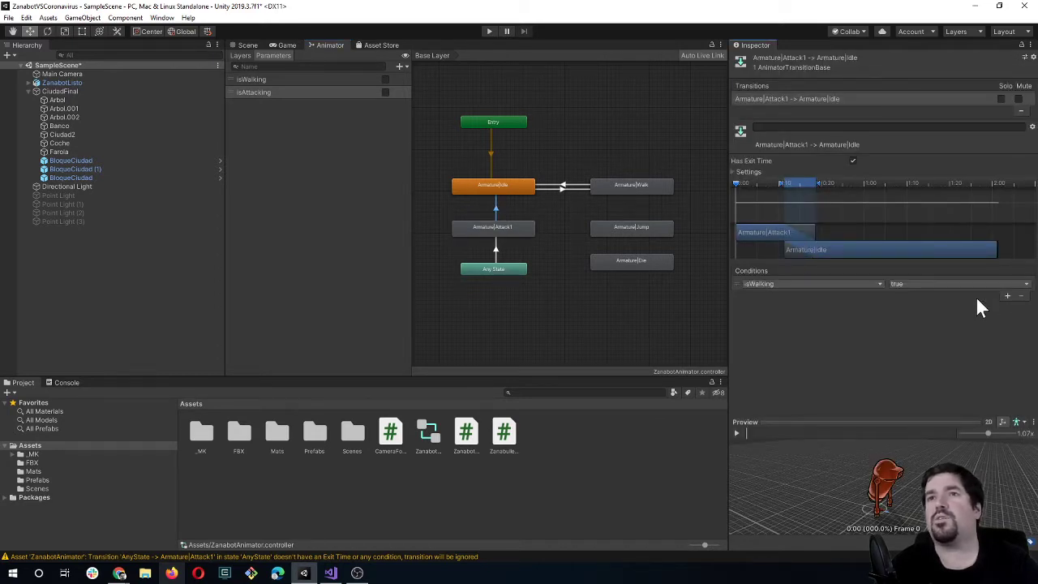
pyautogui.click(808, 285)
pyautogui.click(765, 324)
pyautogui.click(894, 287)
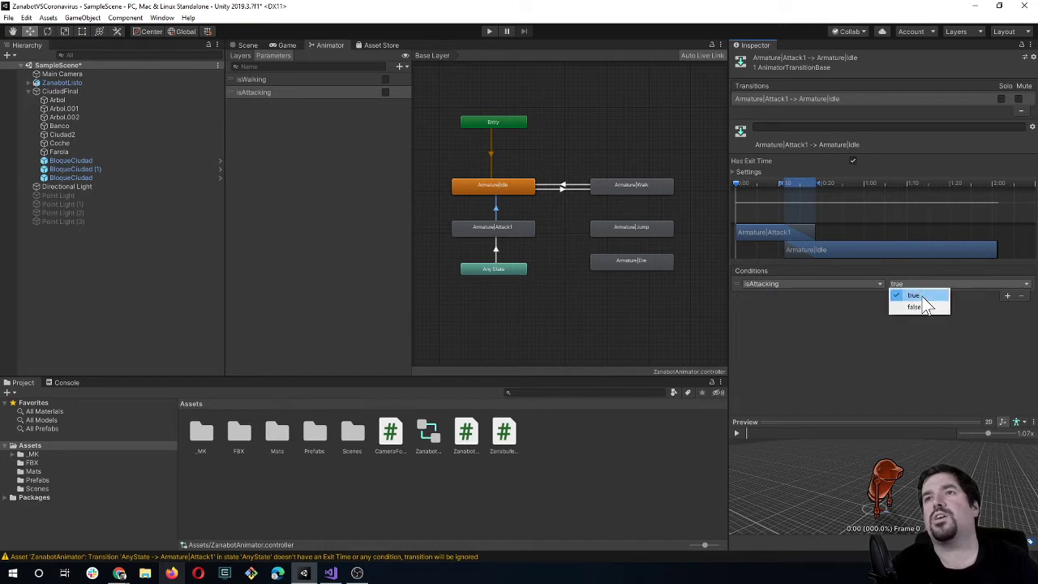
pyautogui.click(919, 307)
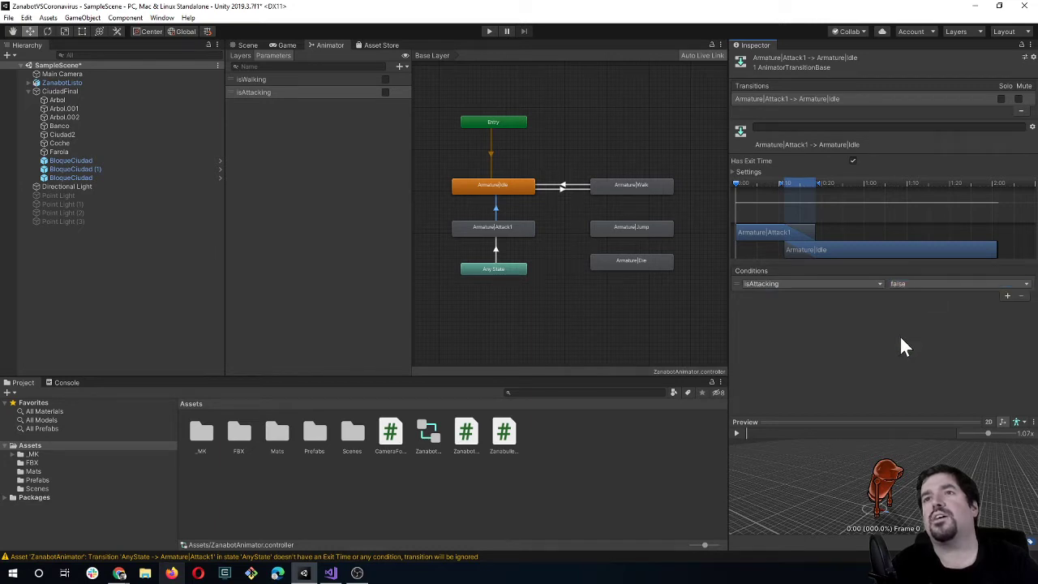
pyautogui.click(512, 236)
pyautogui.click(502, 187)
pyautogui.click(533, 290)
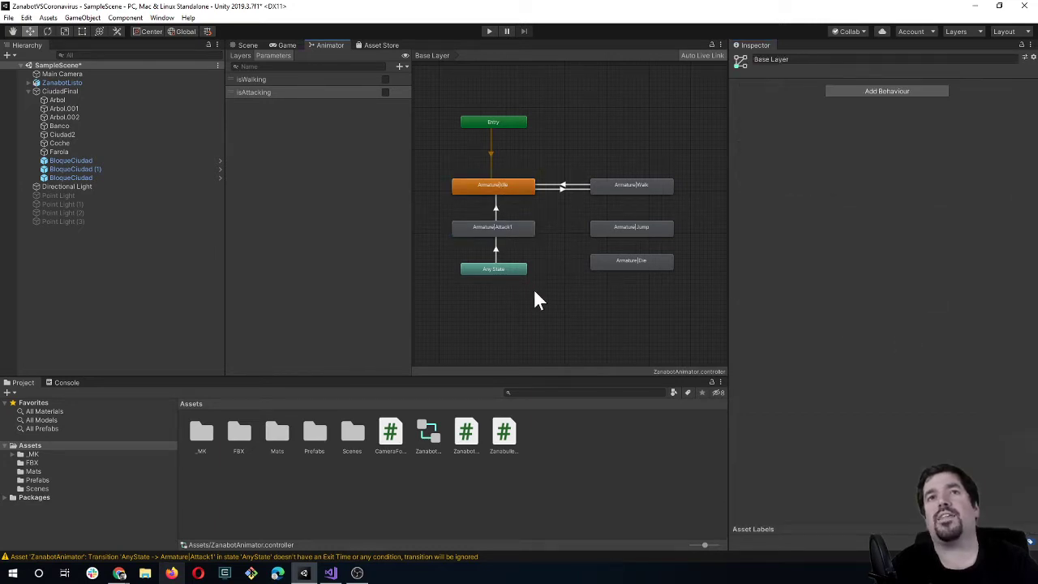
pyautogui.click(507, 268)
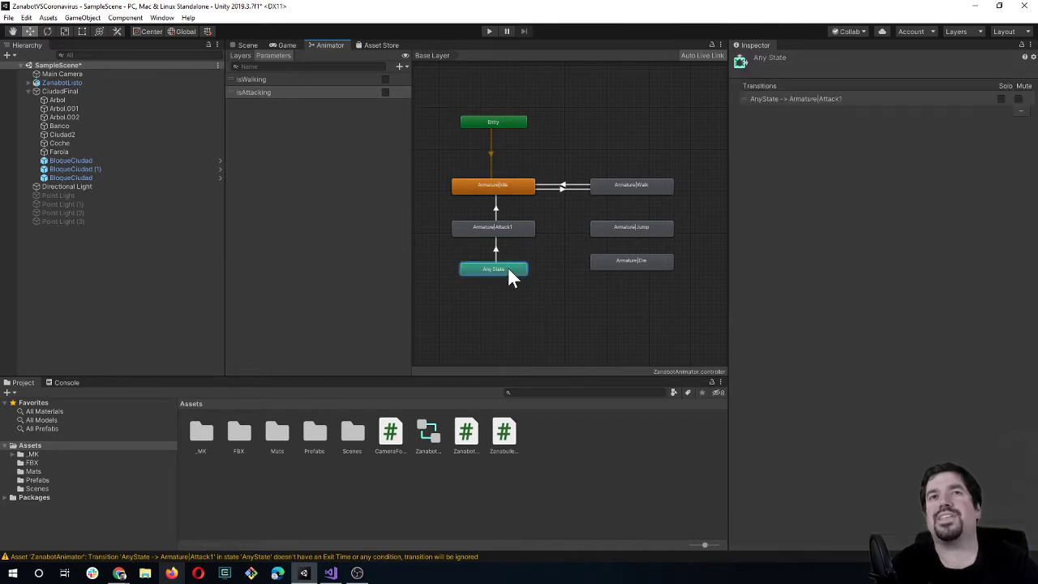
pyautogui.click(500, 227)
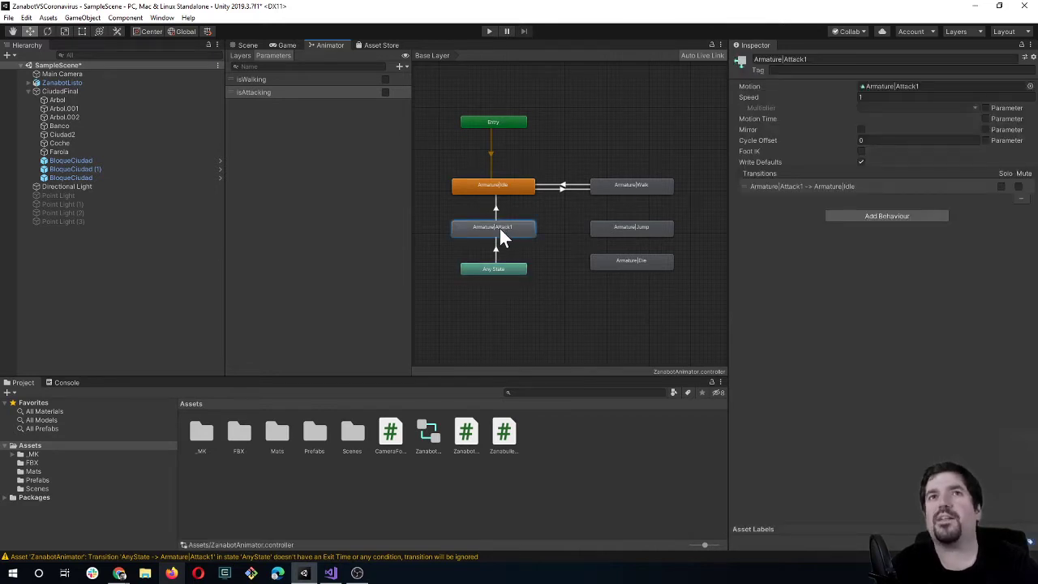
pyautogui.click(509, 187)
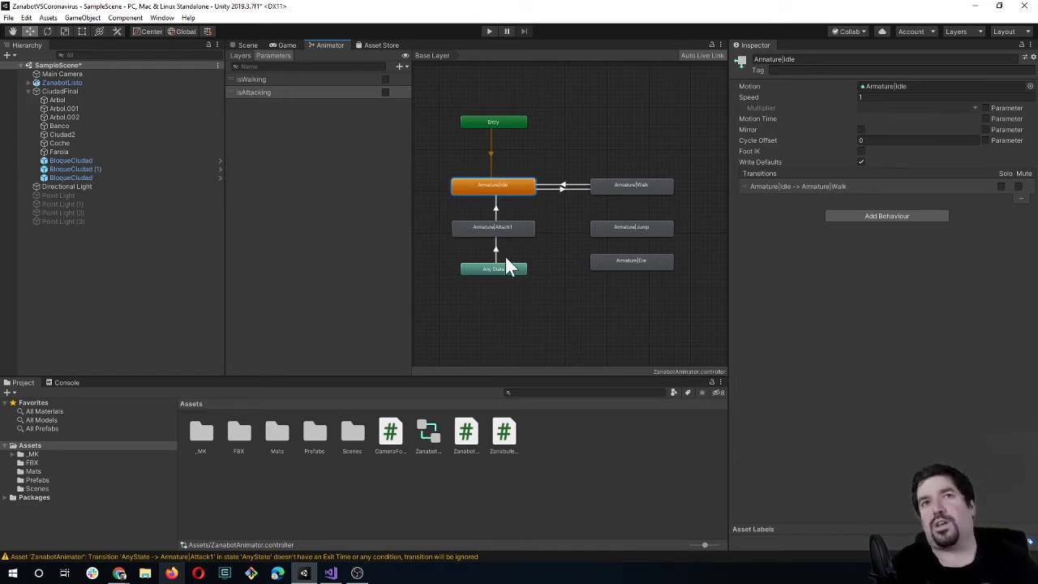
pyautogui.click(531, 185)
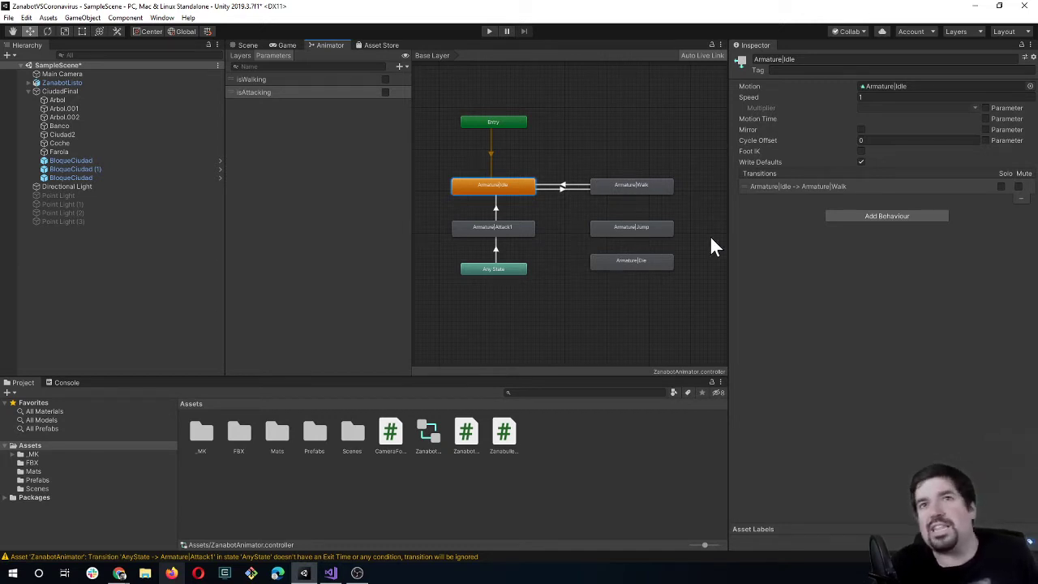
# Rearrange the graph: put Armature|Die below Any State and Armature|Jump beside it.
pyautogui.moveTo(667, 230); pyautogui.dragTo(622, 327)
pyautogui.click(636, 269)
pyautogui.moveTo(635, 275); pyautogui.dragTo(489, 326)
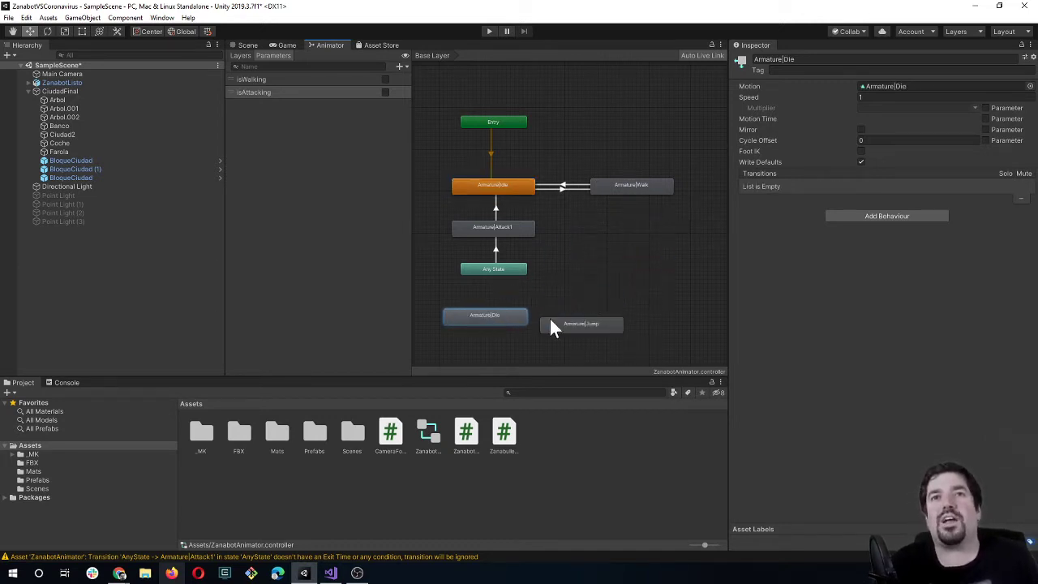
pyautogui.moveTo(574, 327); pyautogui.dragTo(616, 275)
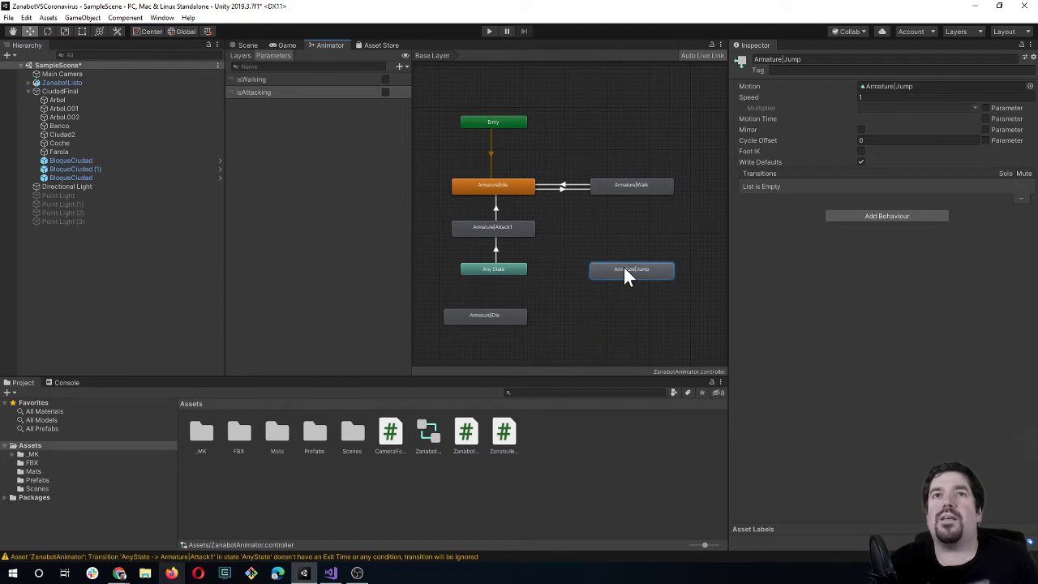
pyautogui.moveTo(625, 276); pyautogui.dragTo(625, 272)
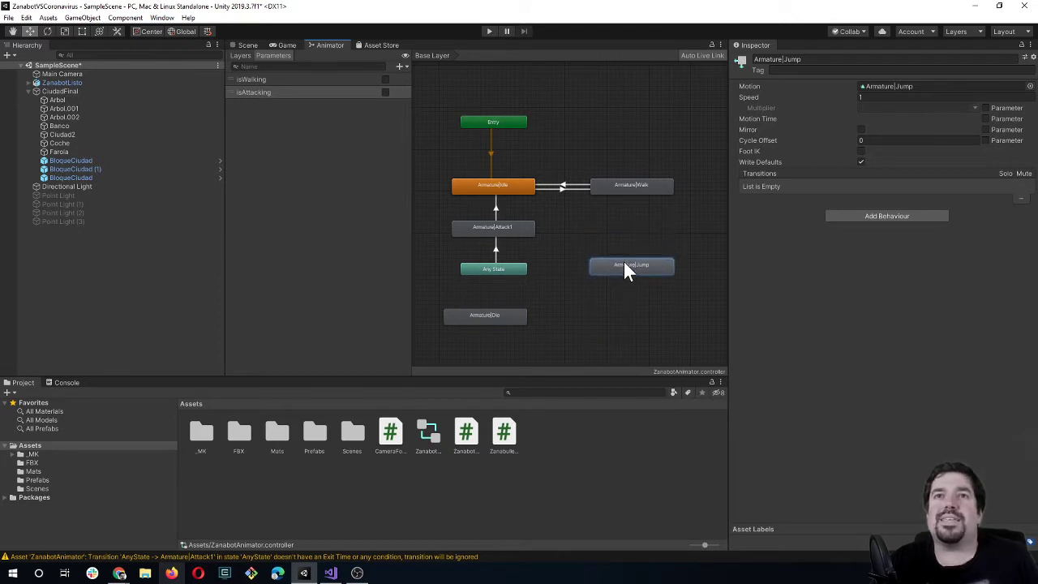
# Add transitions from Any State to Armature|Jump and from Armature|Jump back to Armature|Idle.
pyautogui.click(520, 270)
pyautogui.rightClick(521, 271)
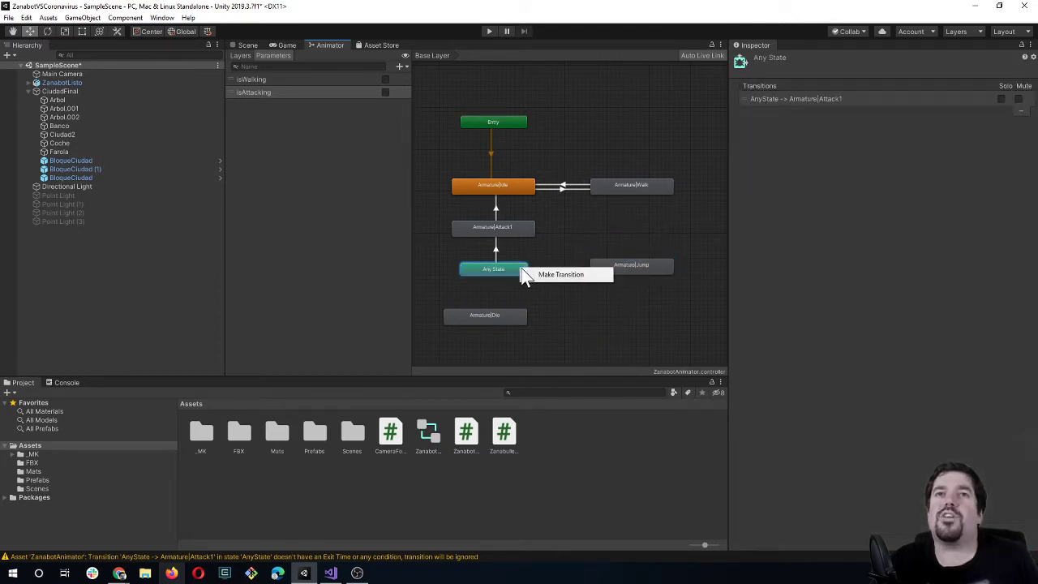
pyautogui.click(561, 274)
pyautogui.click(622, 267)
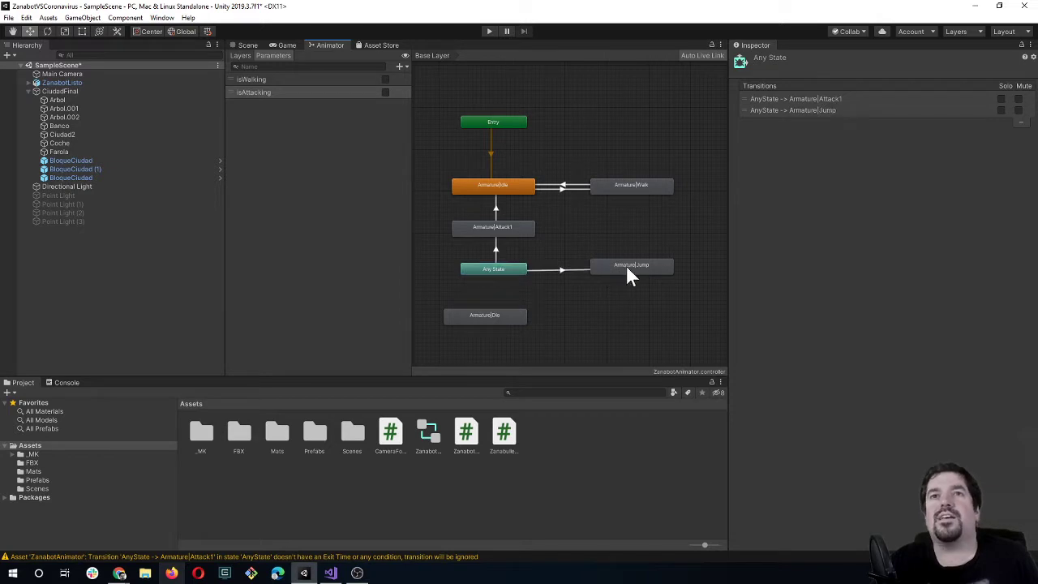
pyautogui.rightClick(626, 267)
pyautogui.click(634, 271)
pyautogui.click(528, 189)
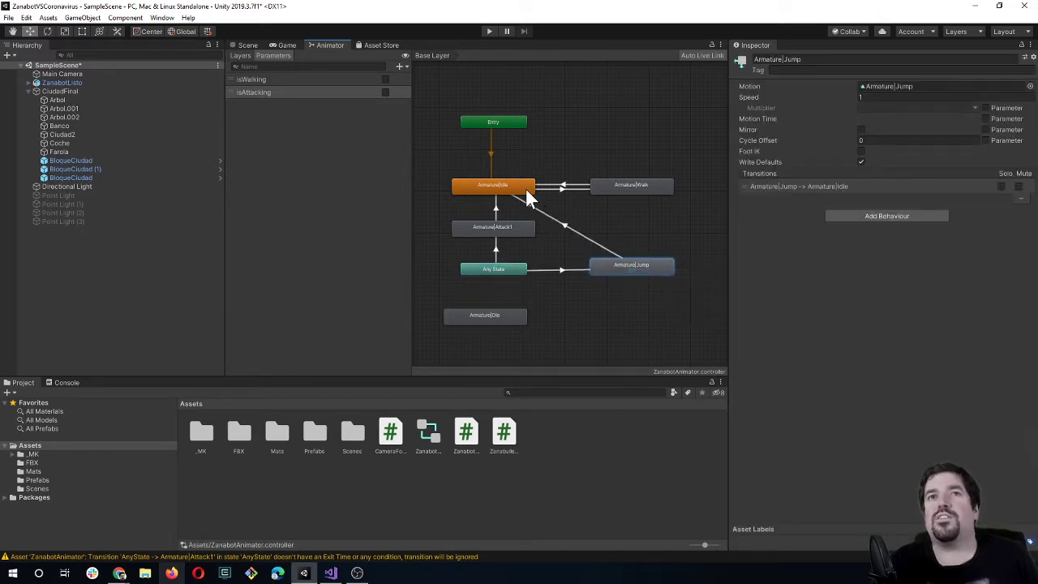
pyautogui.moveTo(629, 263); pyautogui.dragTo(636, 273)
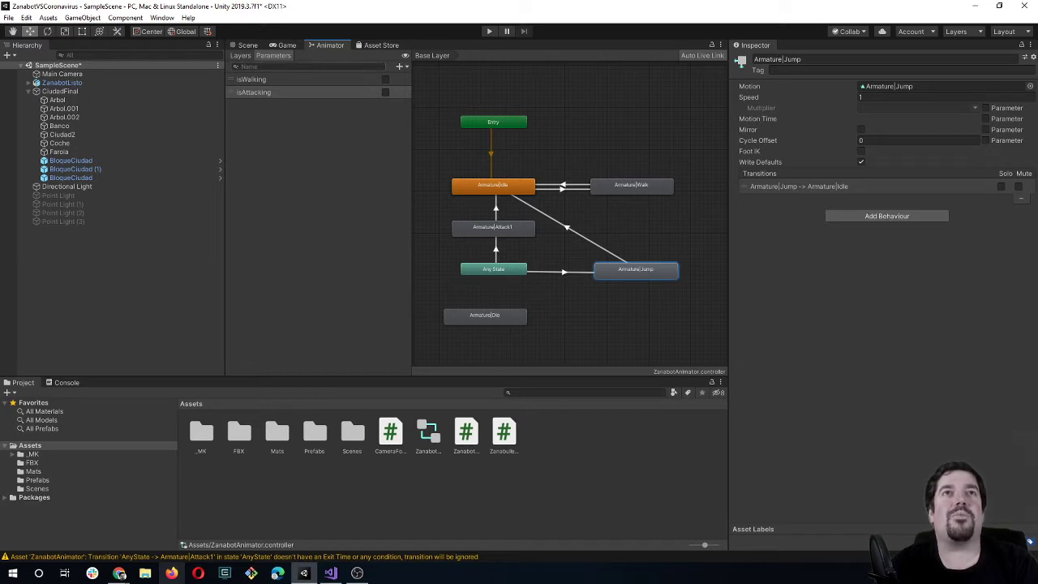
# Add a bool parameter named isJumping.
pyautogui.click(400, 67)
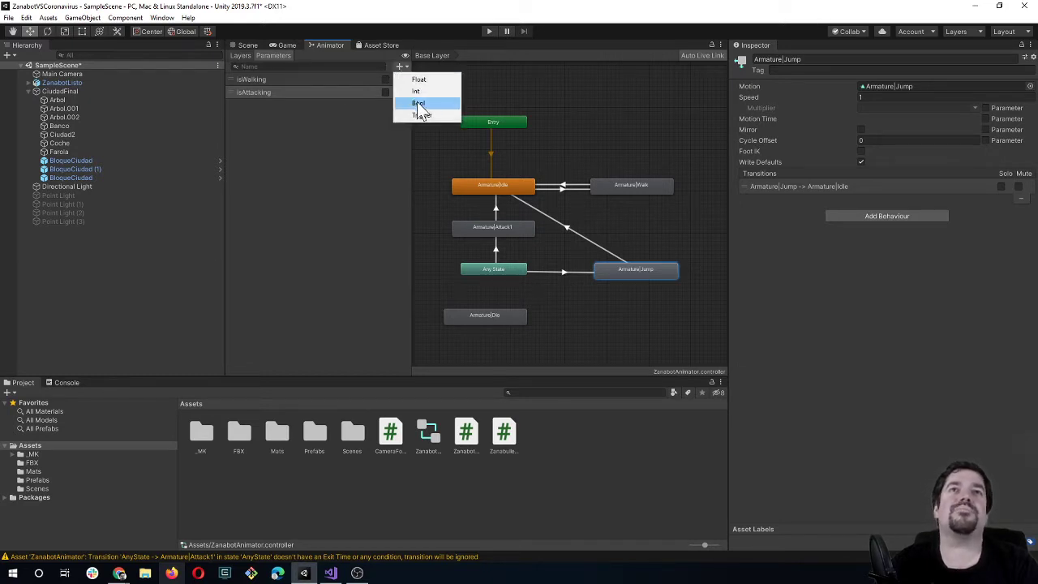
pyautogui.click(415, 103)
pyautogui.write('isJumping')
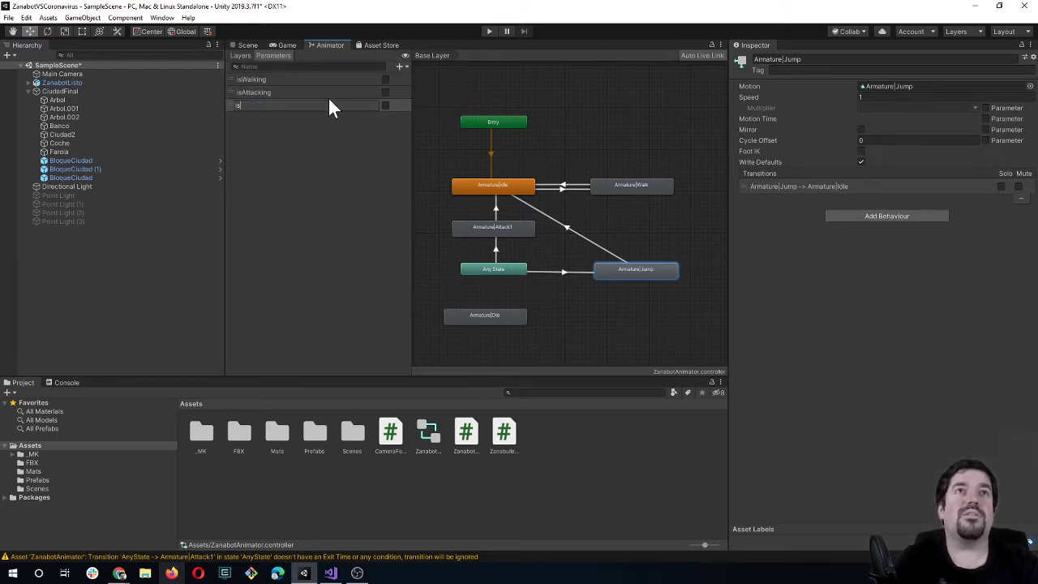
pyautogui.press('Return')
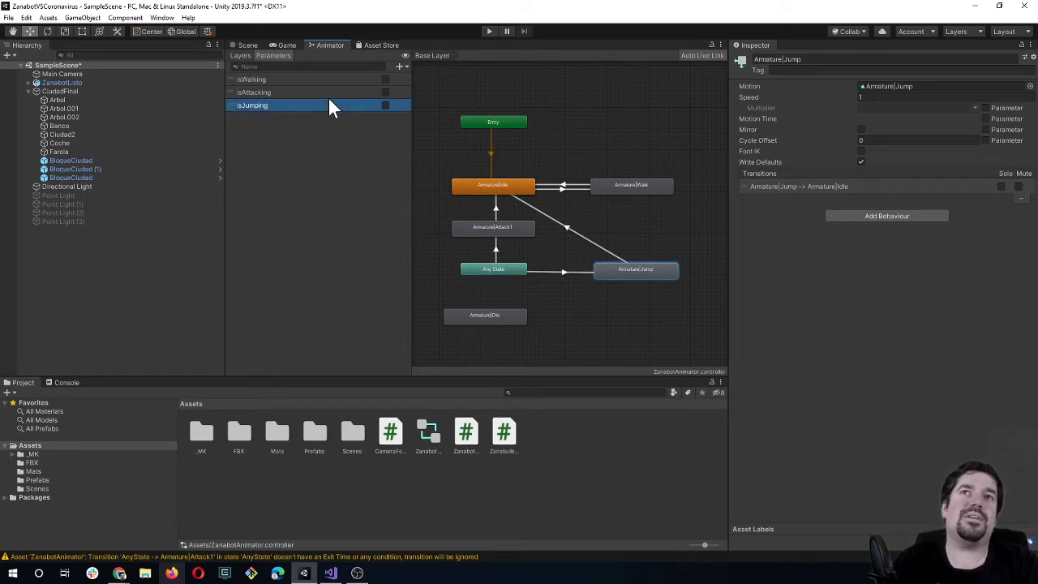
# Give the Any State→Armature|Jump transition the condition isJumping true.
pyautogui.click(554, 272)
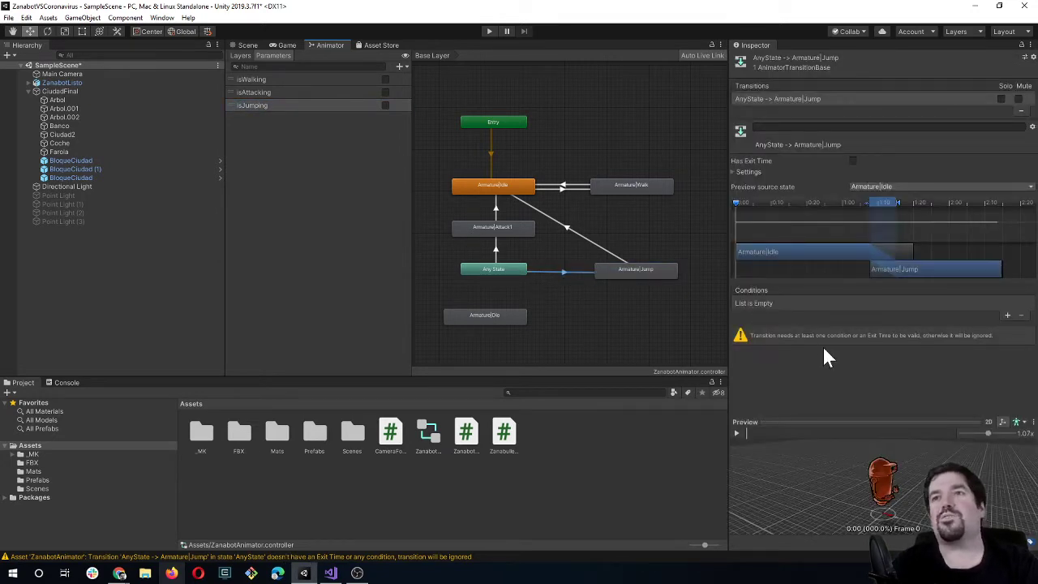
pyautogui.click(1007, 315)
pyautogui.click(844, 304)
pyautogui.click(754, 356)
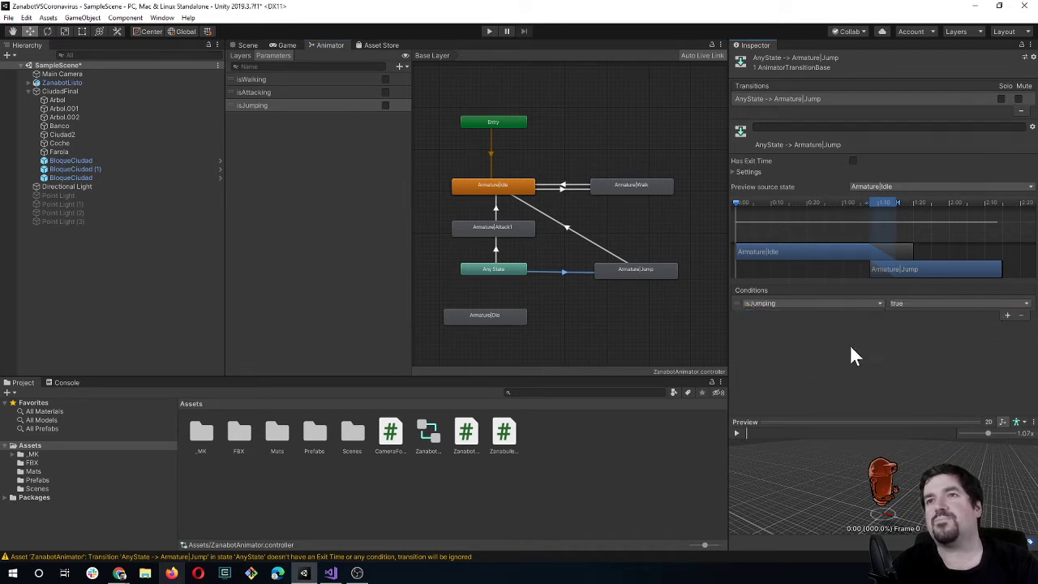
pyautogui.click(529, 255)
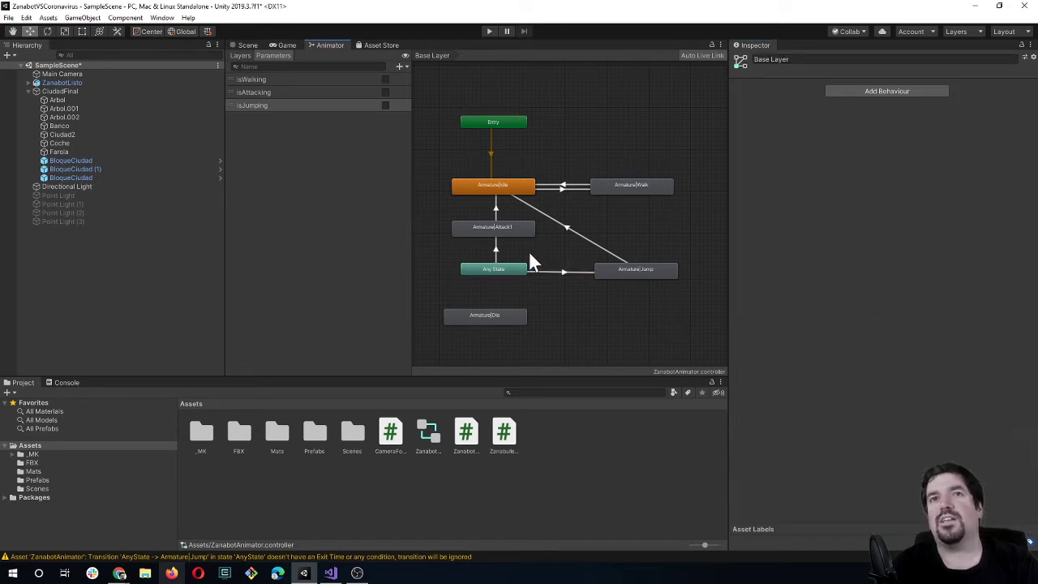
# Give the Armature|Jump→Armature|Idle transition the condition isJumping false, then check the Entry default state.
pyautogui.click(602, 248)
pyautogui.click(1006, 295)
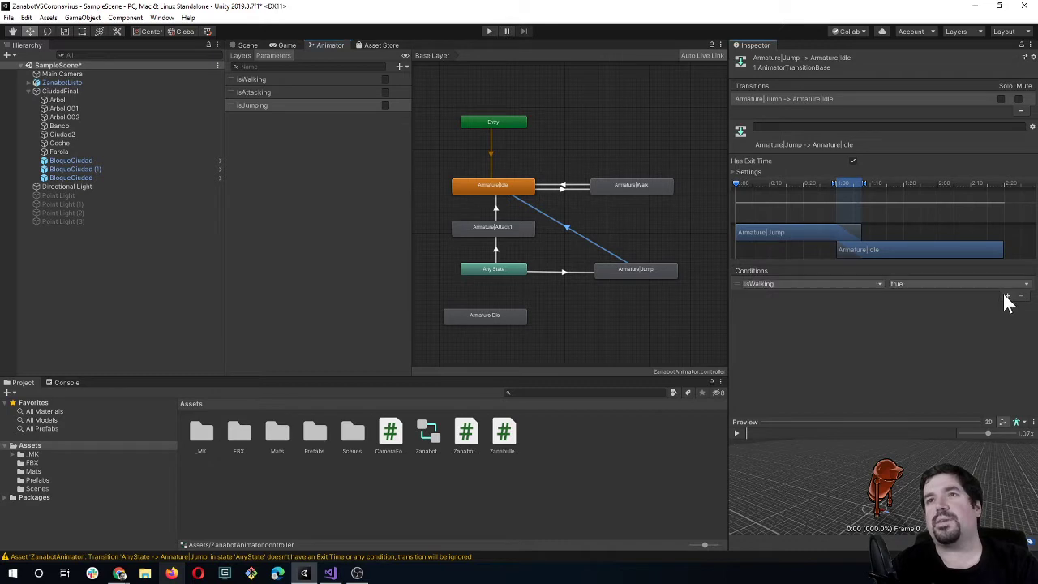
pyautogui.click(774, 284)
pyautogui.click(788, 337)
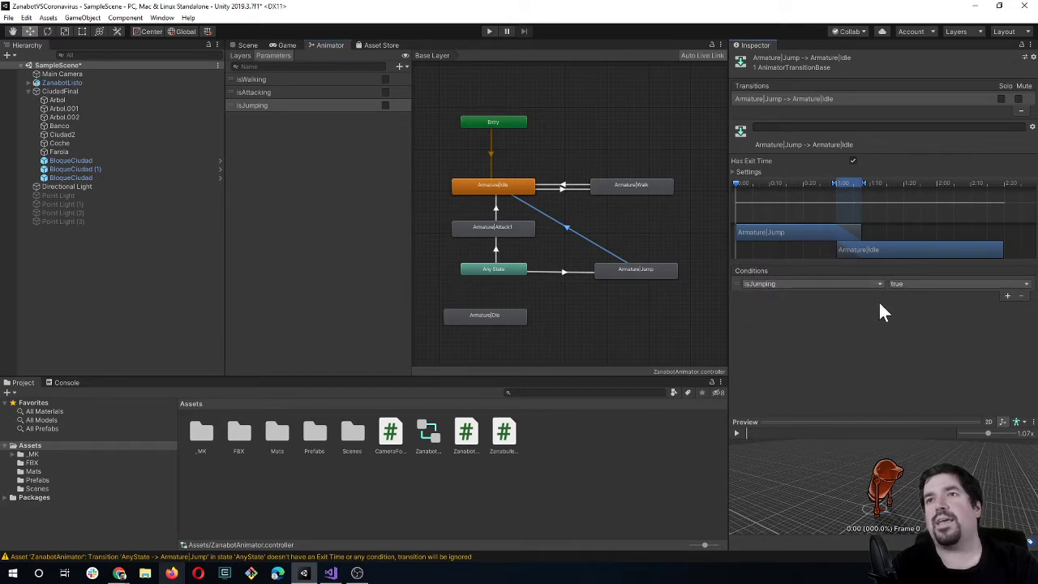
pyautogui.click(905, 284)
pyautogui.click(912, 307)
pyautogui.click(614, 311)
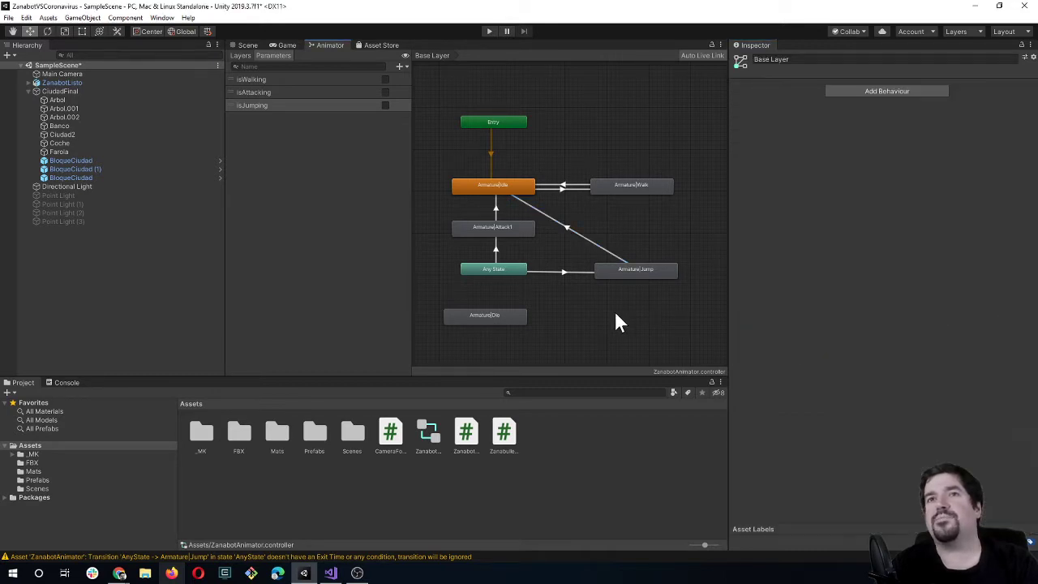
pyautogui.click(630, 268)
pyautogui.click(556, 299)
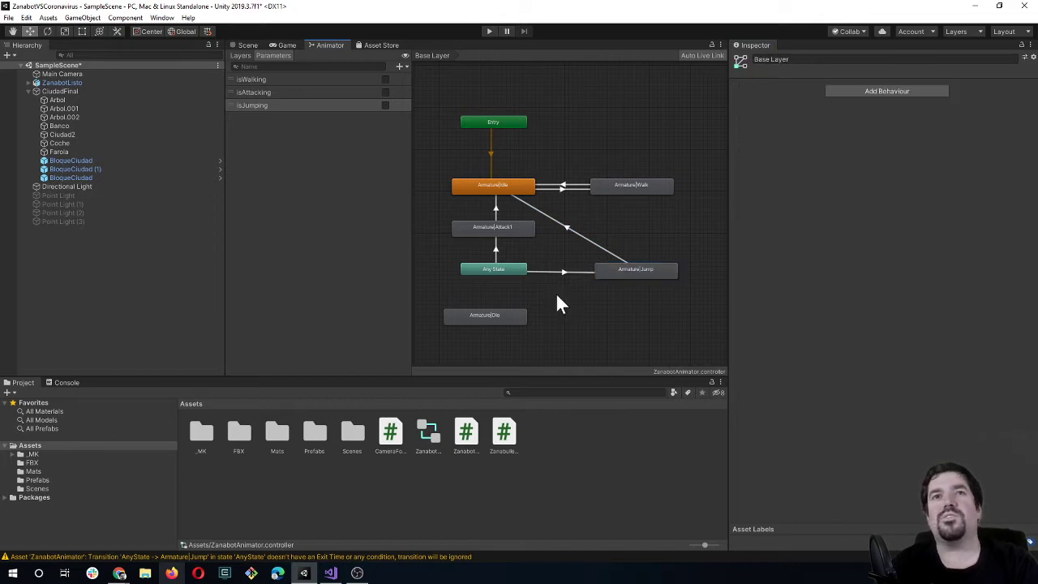
pyautogui.click(502, 122)
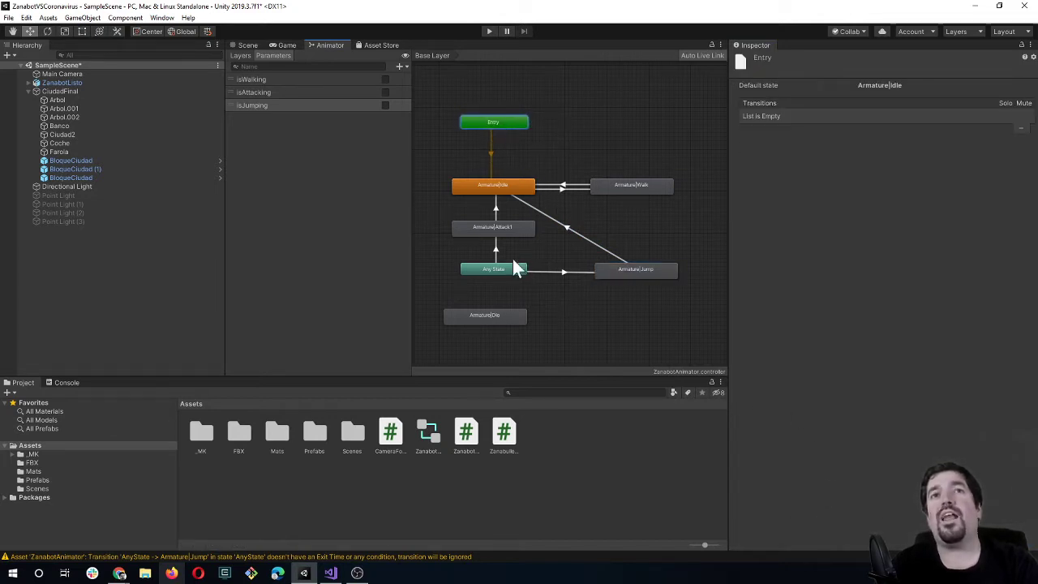
# Position Armature|Die below Any State and add an Any State→Armature|Die transition.
pyautogui.moveTo(494, 322); pyautogui.dragTo(500, 324)
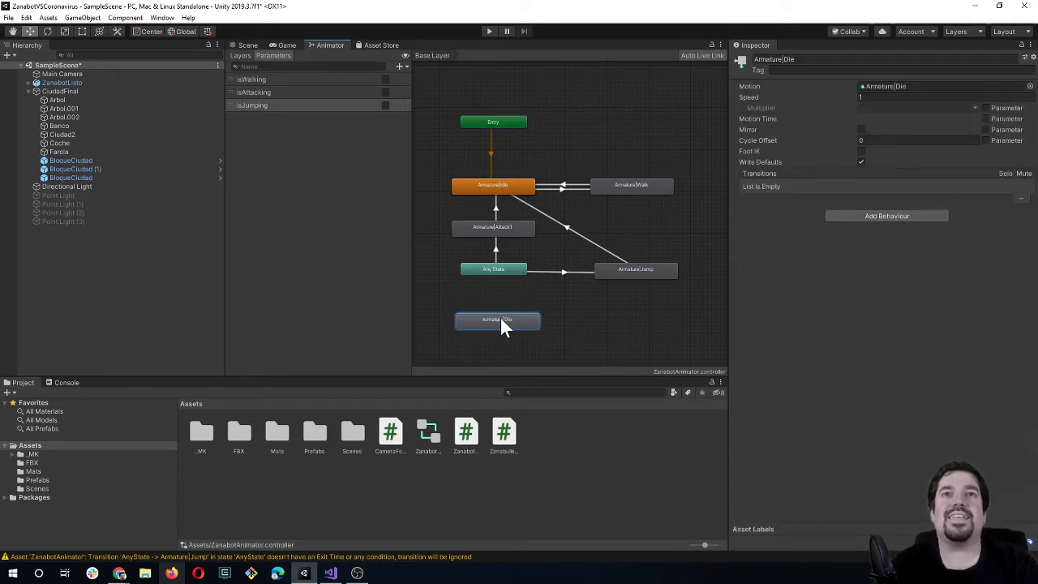
pyautogui.moveTo(499, 321); pyautogui.dragTo(497, 314)
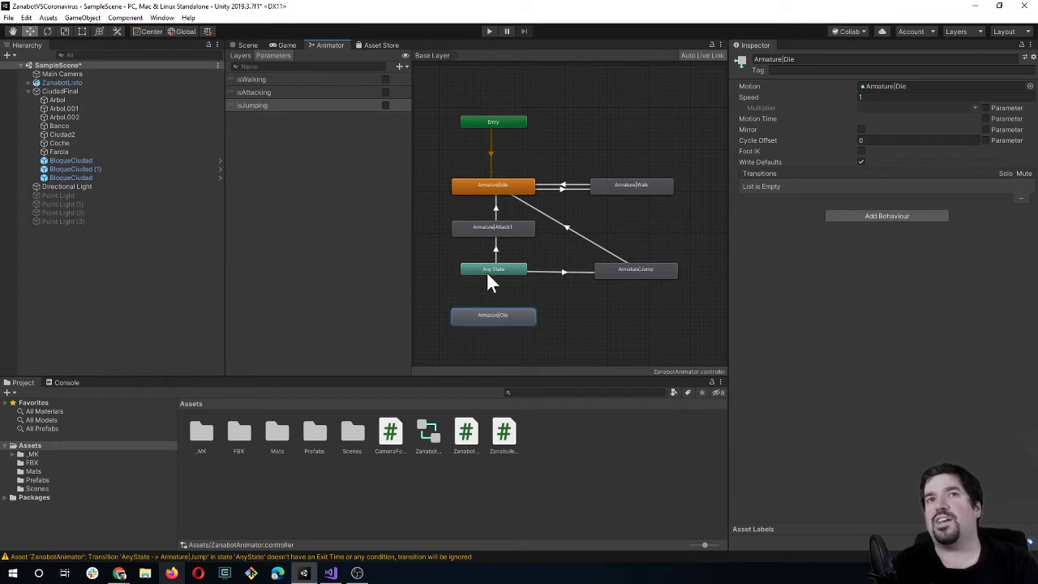
pyautogui.click(486, 280)
pyautogui.rightClick(488, 278)
pyautogui.click(510, 280)
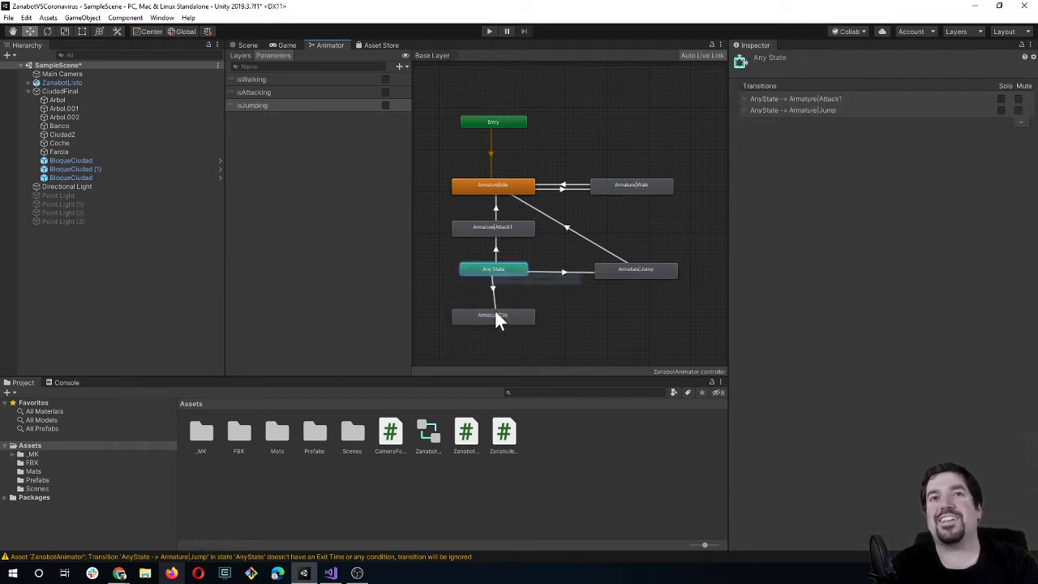
pyautogui.click(496, 316)
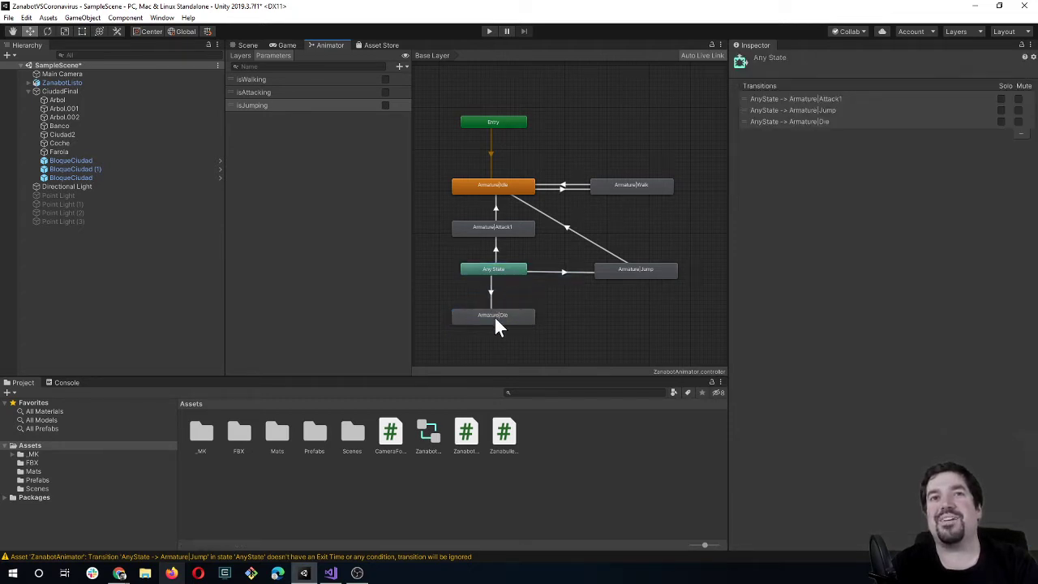
# Add a new bool parameter and name it isDead.
pyautogui.click(397, 66)
pyautogui.click(405, 103)
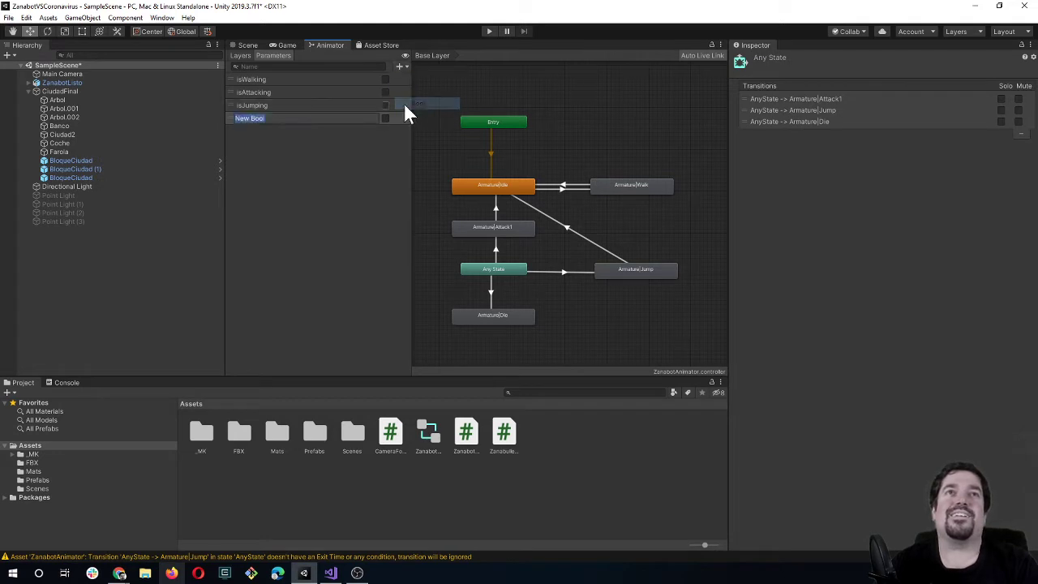
pyautogui.write('isDea')
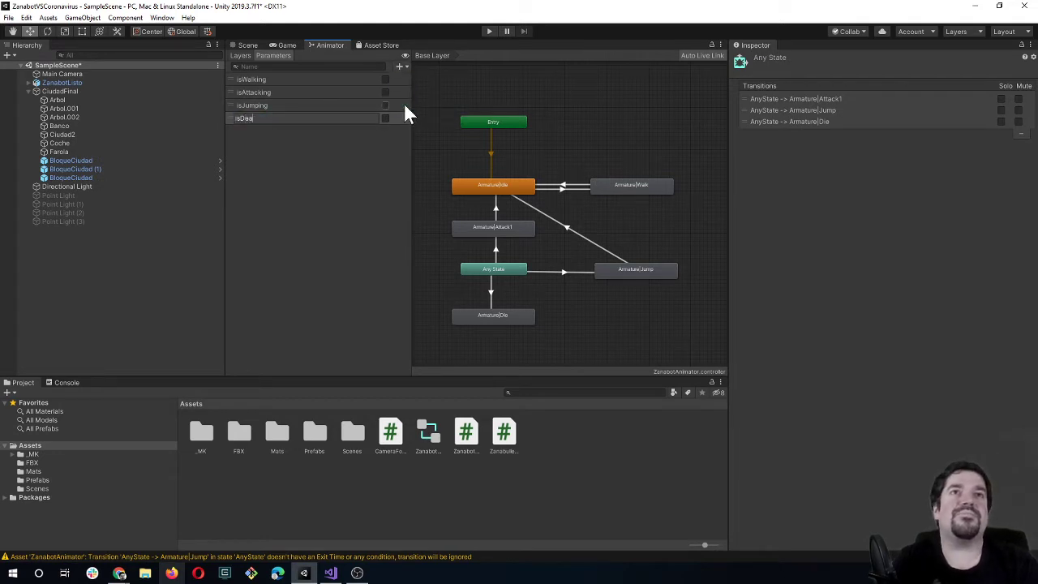
pyautogui.write('d')
# Confirm the isDead parameter and make Any State→Armature|Die require isDead true.
pyautogui.click(462, 254)
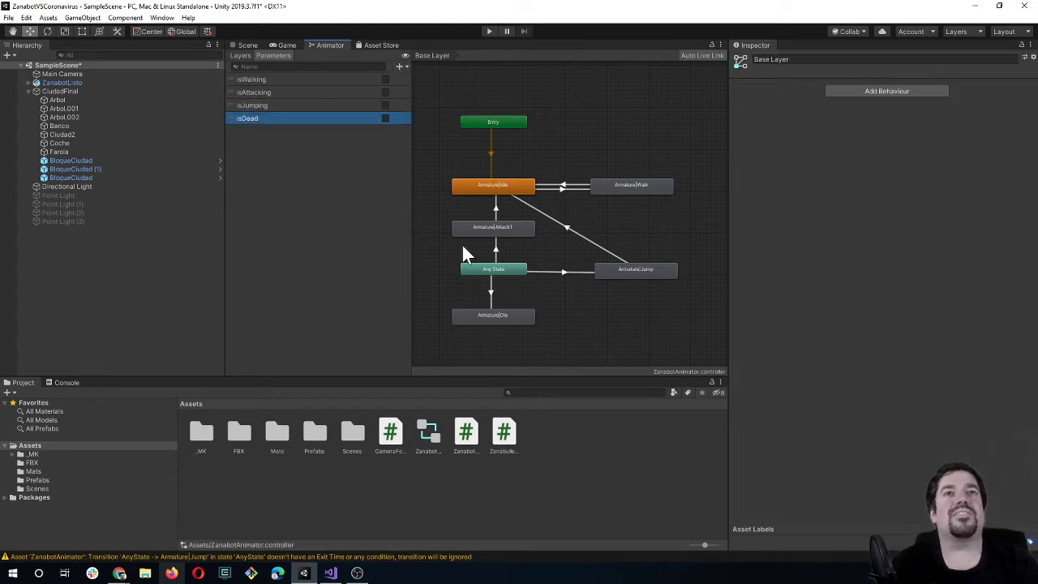
pyautogui.click(492, 294)
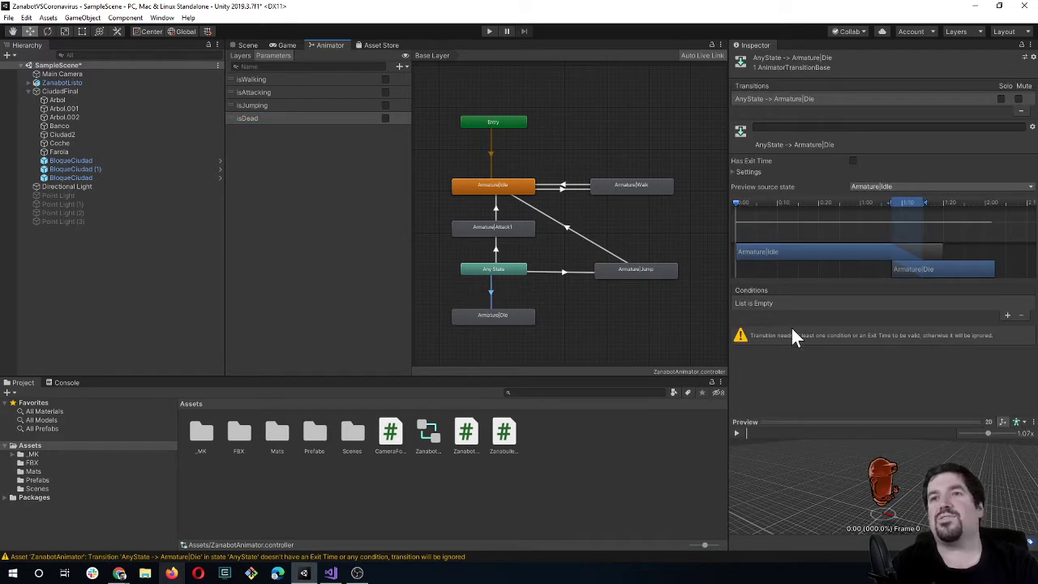
pyautogui.click(1007, 315)
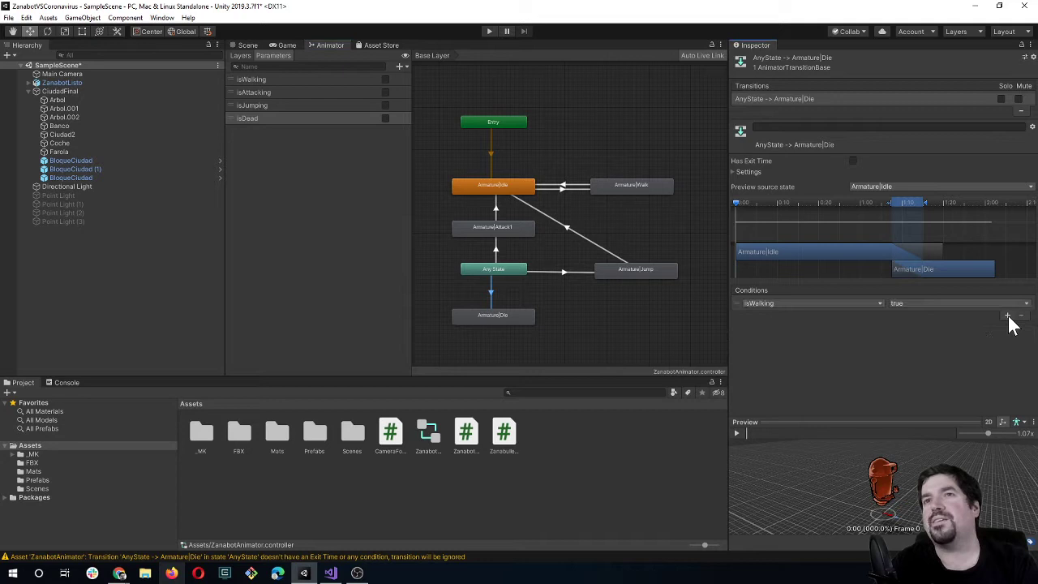
pyautogui.click(853, 304)
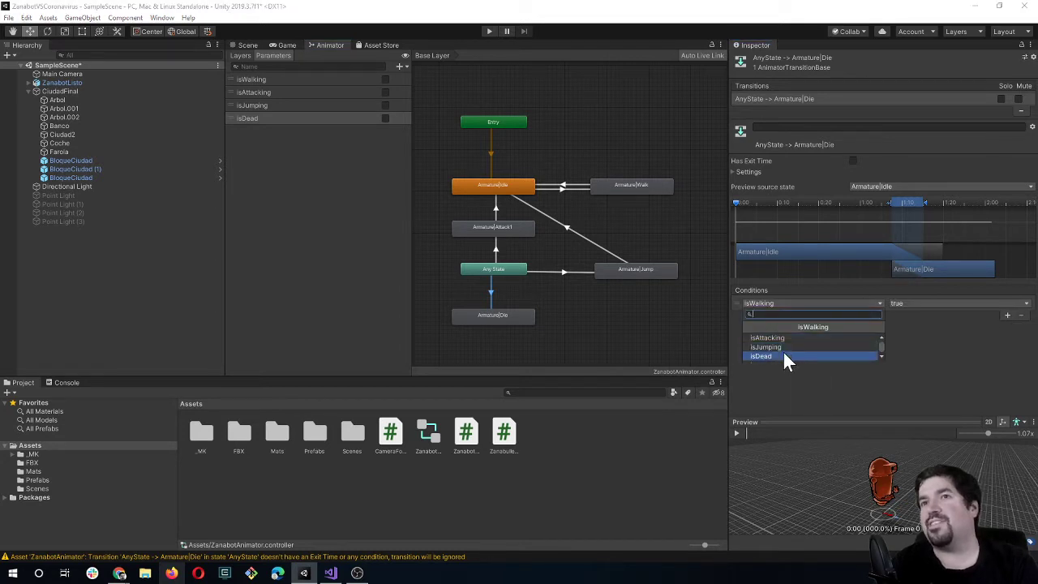
pyautogui.click(781, 355)
pyautogui.click(933, 312)
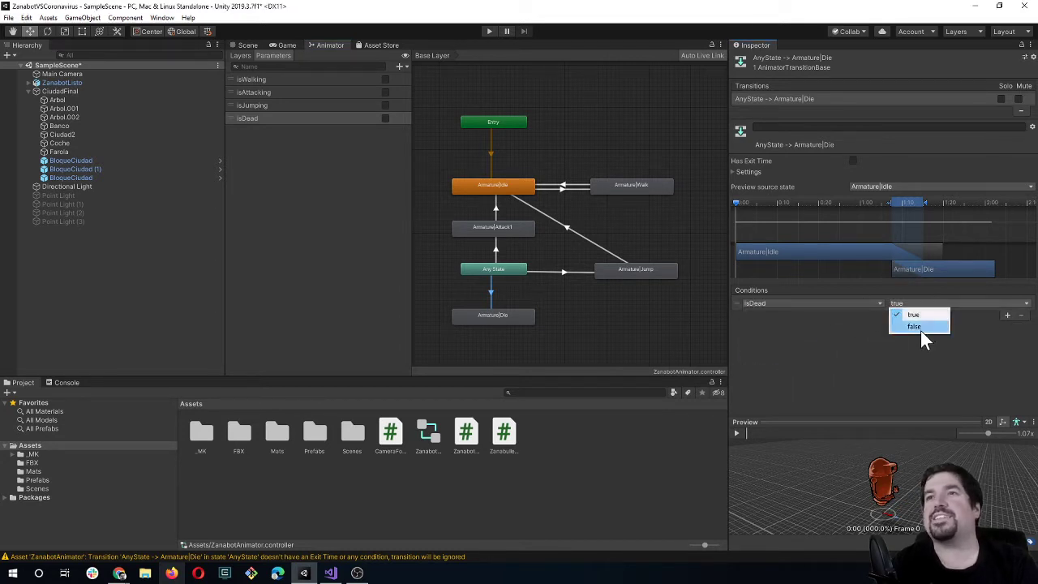
pyautogui.click(846, 365)
pyautogui.click(608, 358)
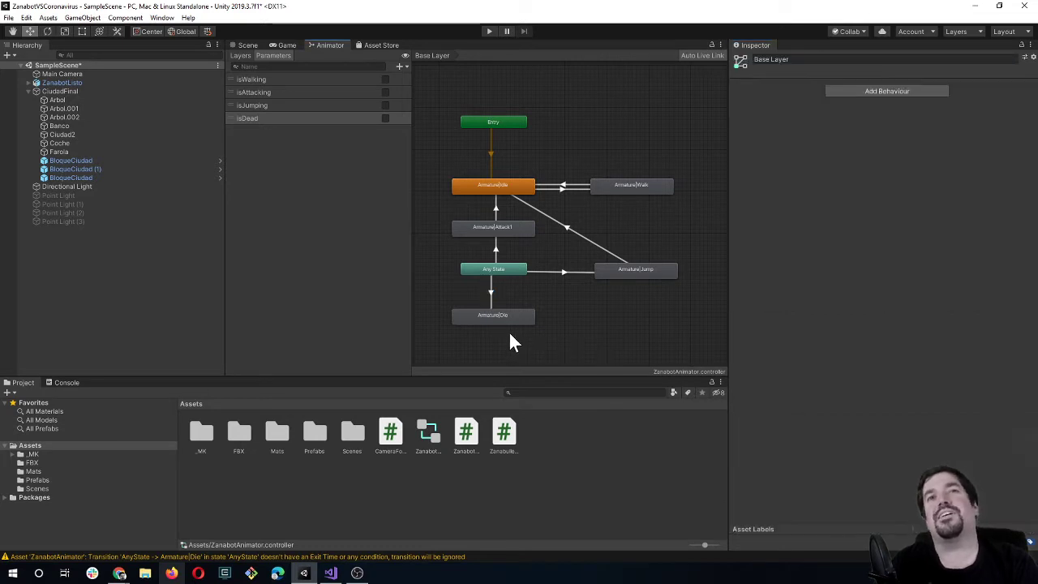
pyautogui.moveTo(419, 93); pyautogui.dragTo(683, 353)
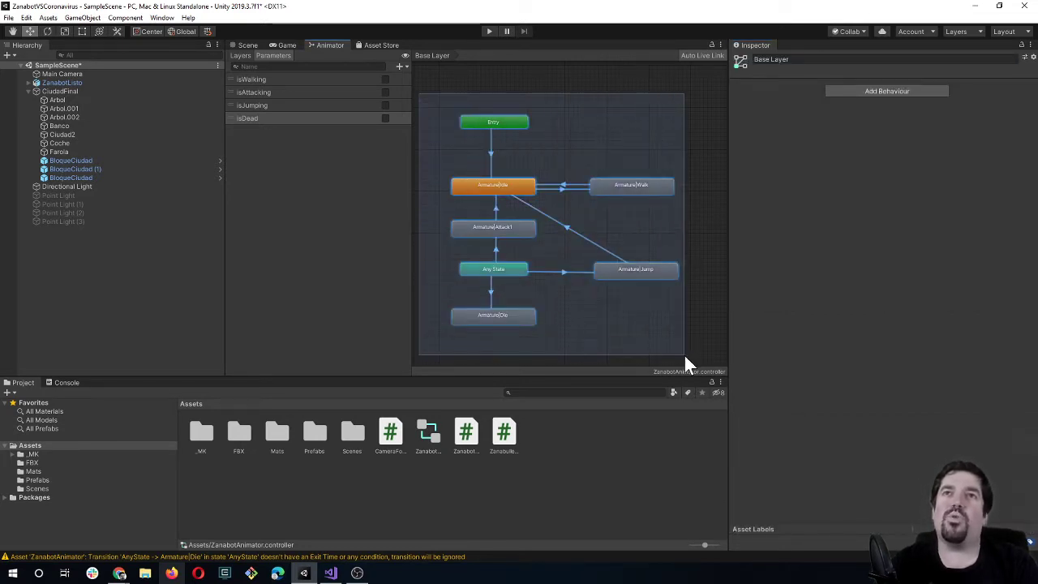
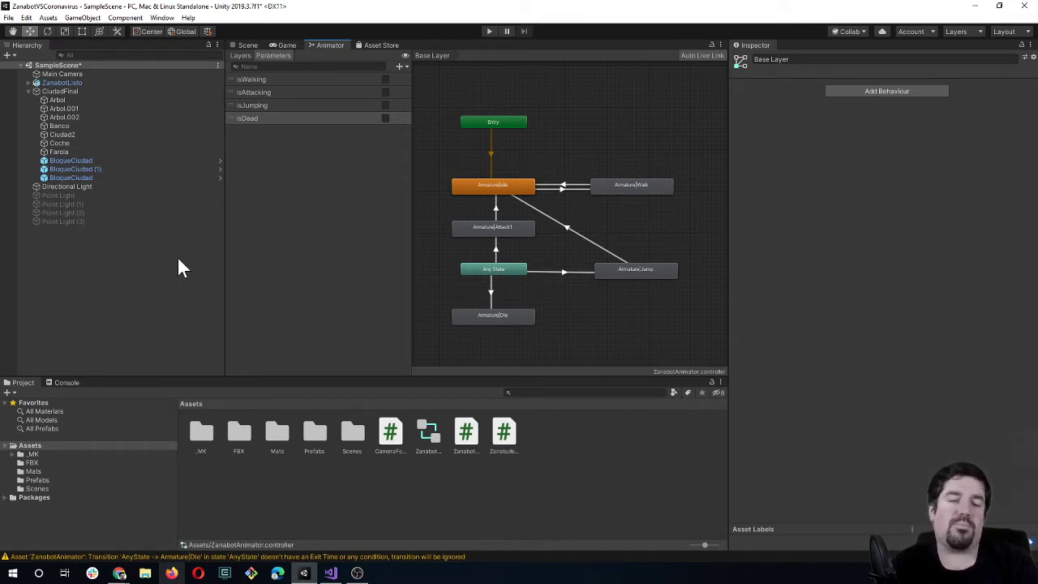
# Show the city street in the Scene view, then bring ZanabotController.cs forward in Visual Studio.
pyautogui.click(244, 45)
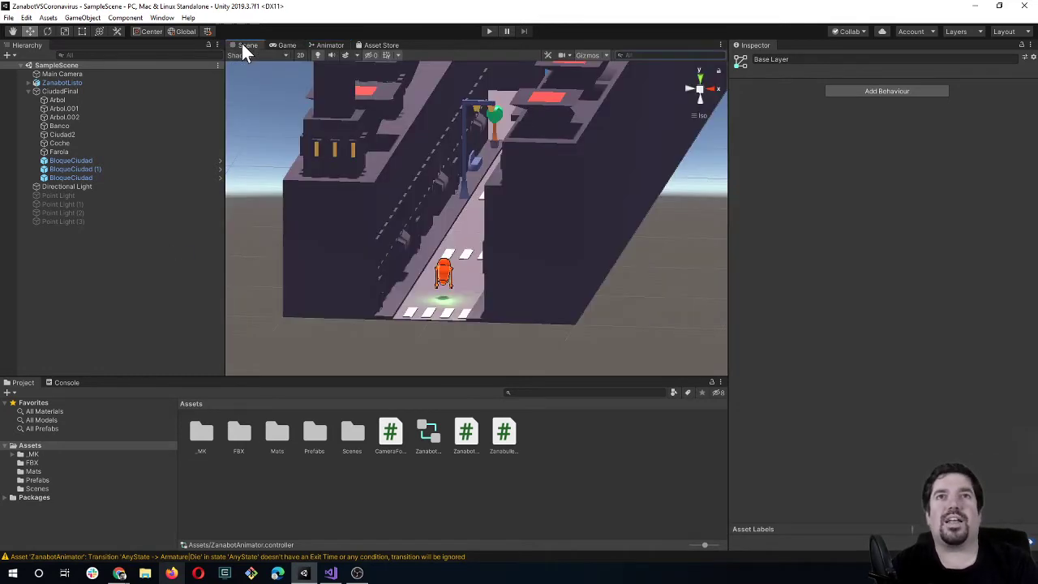
pyautogui.press('alt')
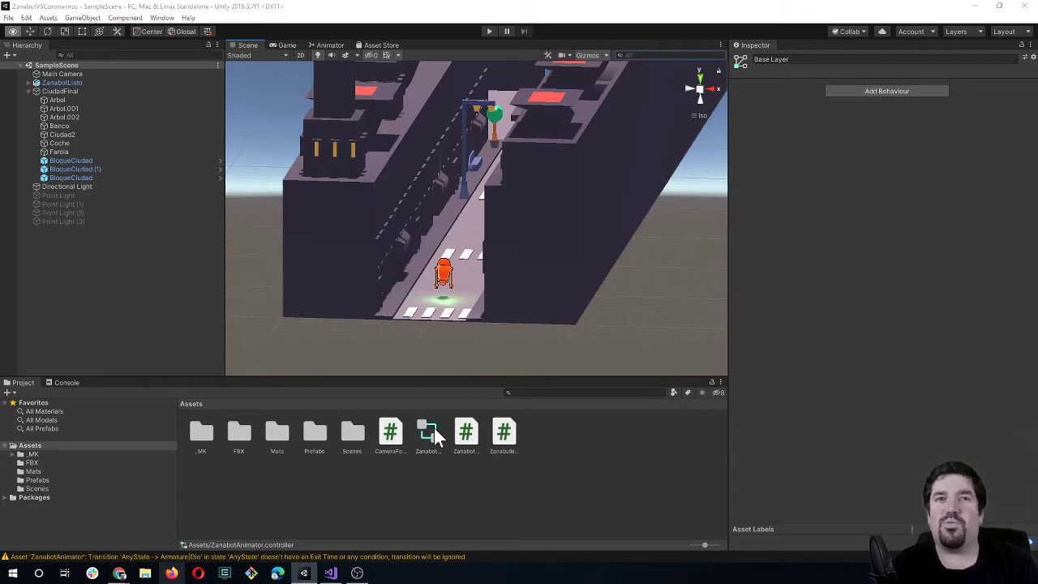
pyautogui.hotkey('alt', 'Tab')
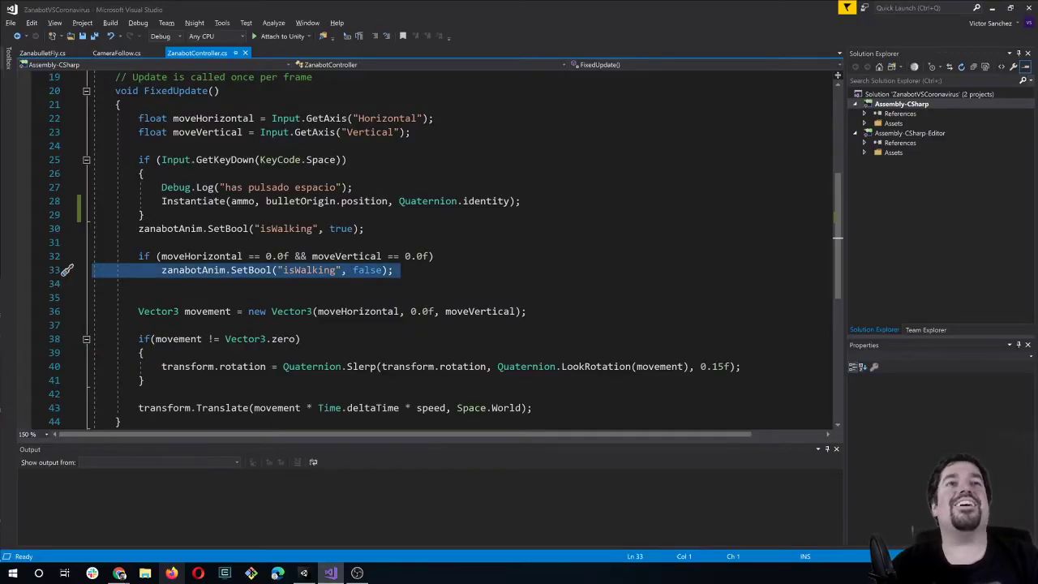
# Delete the 'has pulsado espacio' Debug.Log line from the Space block and save the script.
pyautogui.click(162, 283)
pyautogui.scroll(-1, 462, 251)
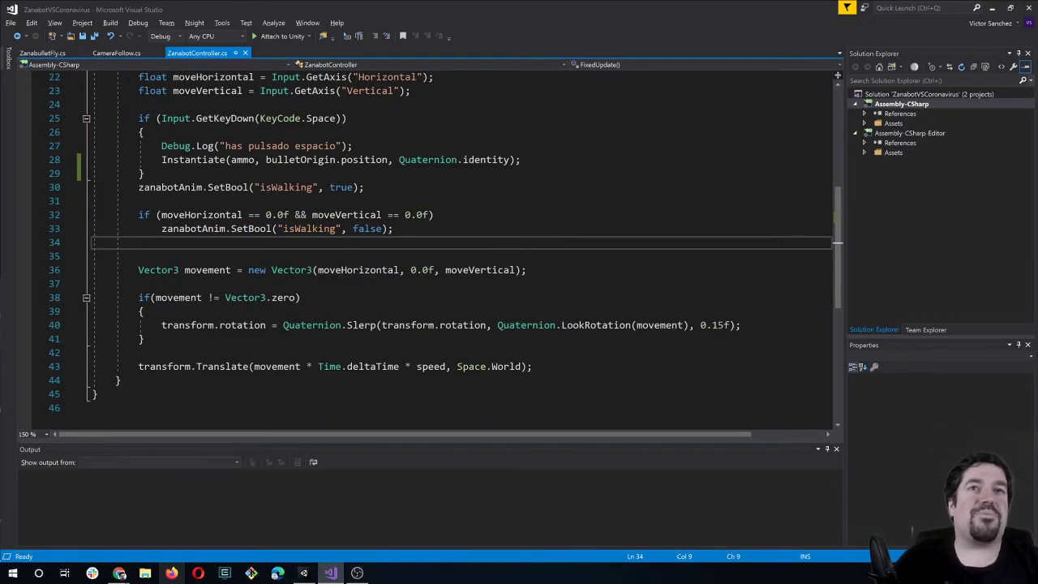
pyautogui.scroll(1, 422, 328)
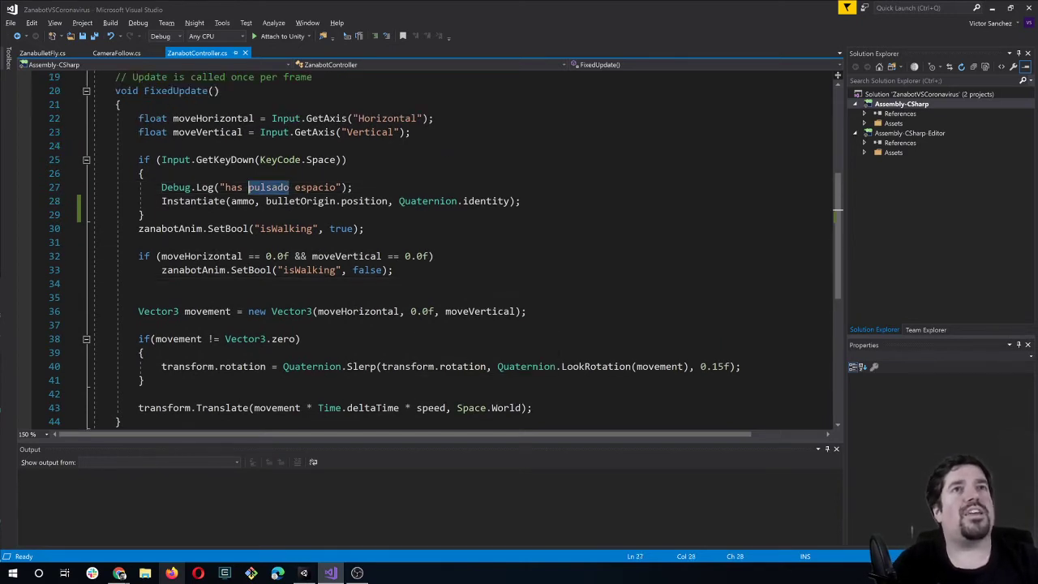
pyautogui.tripleClick(248, 187)
pyautogui.press('Delete')
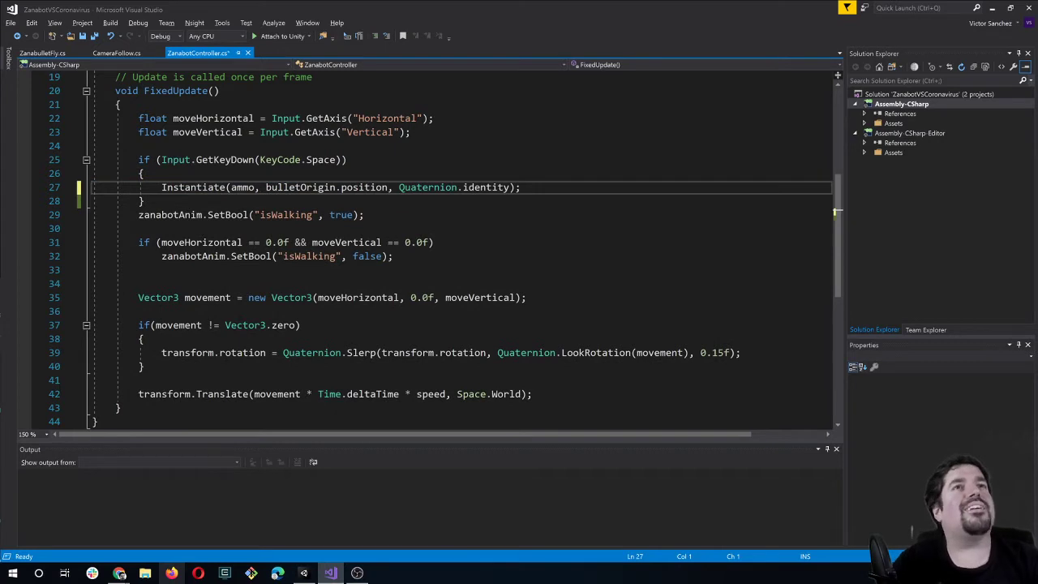
pyautogui.click(201, 242)
pyautogui.scroll(1, 201, 242)
pyautogui.scroll(-1, 201, 242)
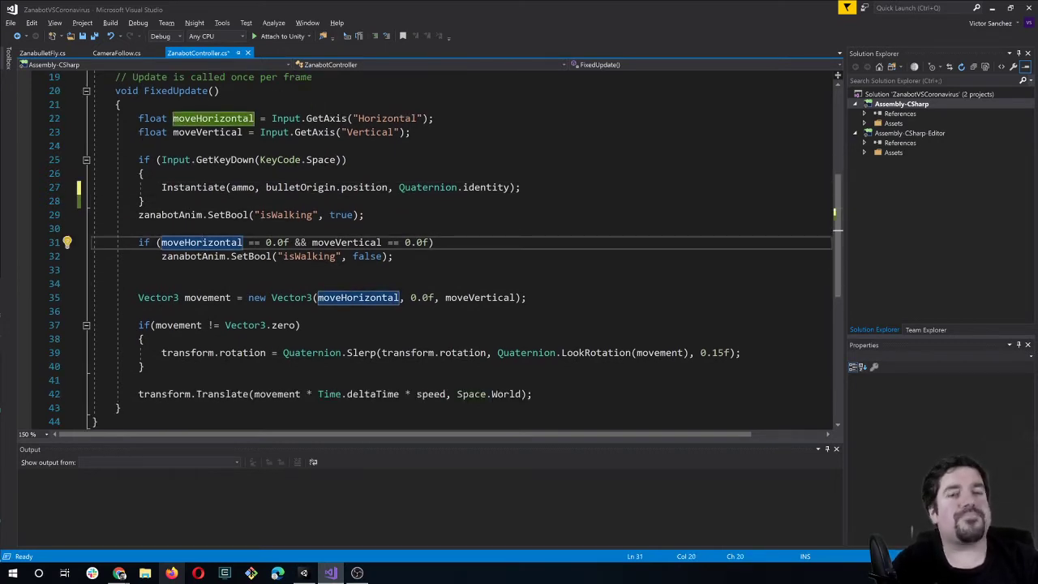
pyautogui.hotkey('ctrl', 's')
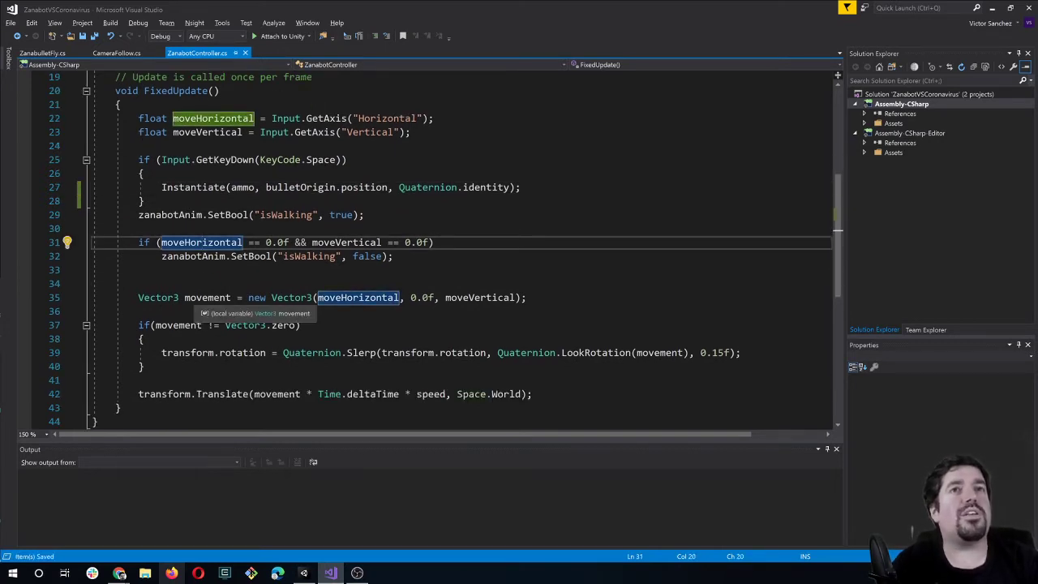
# Select the word Space in the line 25 key check, ready to replace it.
pyautogui.scroll(1, 202, 301)
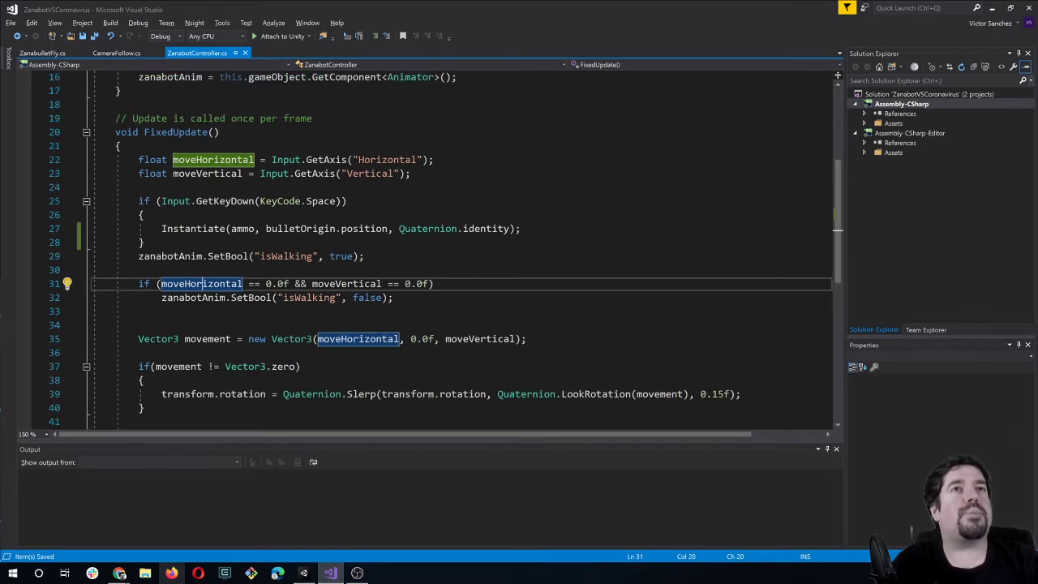
pyautogui.click(187, 227)
pyautogui.tripleClick(187, 228)
pyautogui.doubleClick(354, 229)
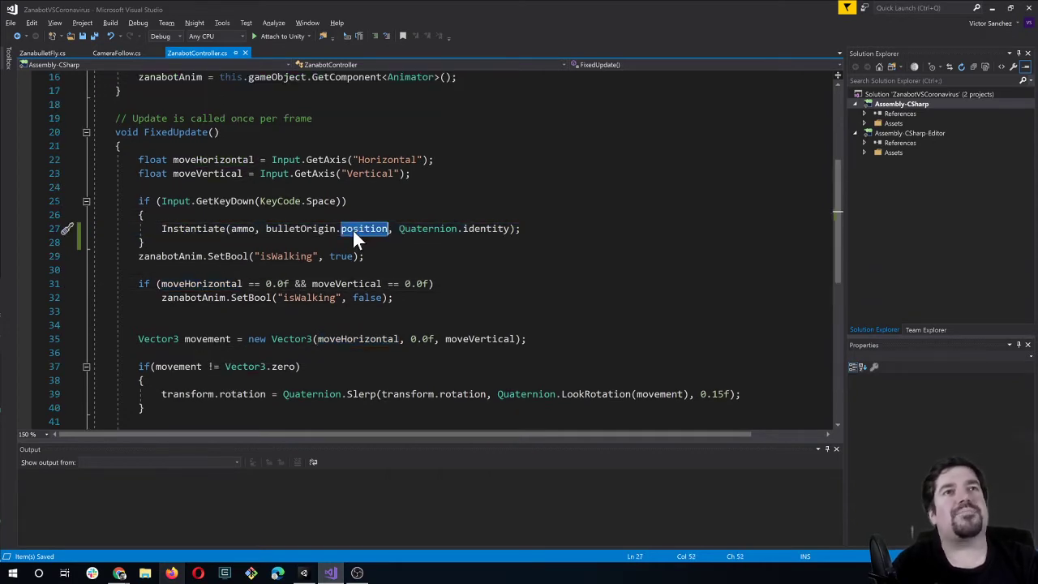
pyautogui.press('Up')
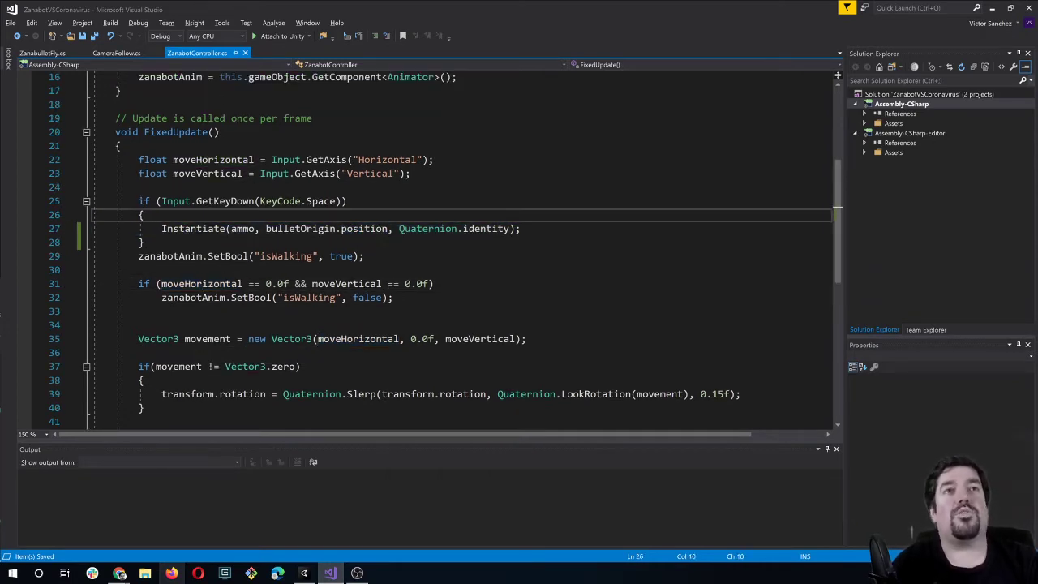
pyautogui.press('Up')
pyautogui.press('Home')
pyautogui.hotkey('shift', 'End')
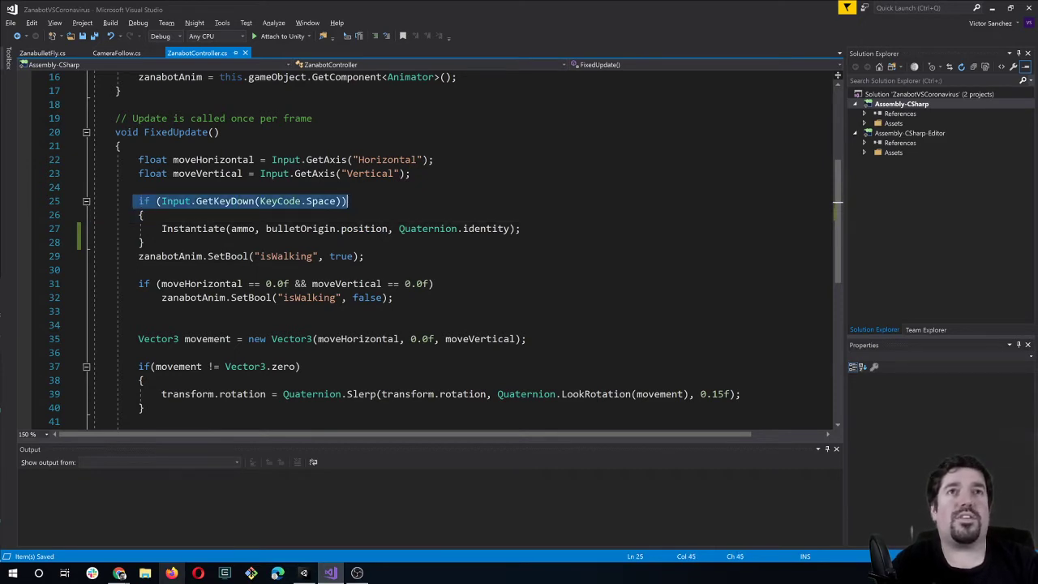
pyautogui.press('Down')
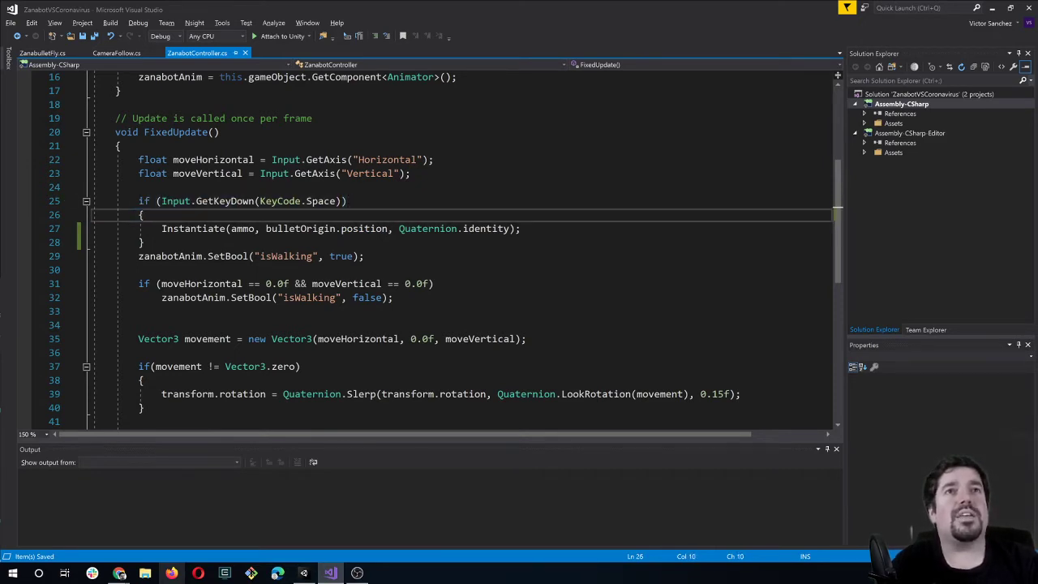
pyautogui.moveTo(323, 202)
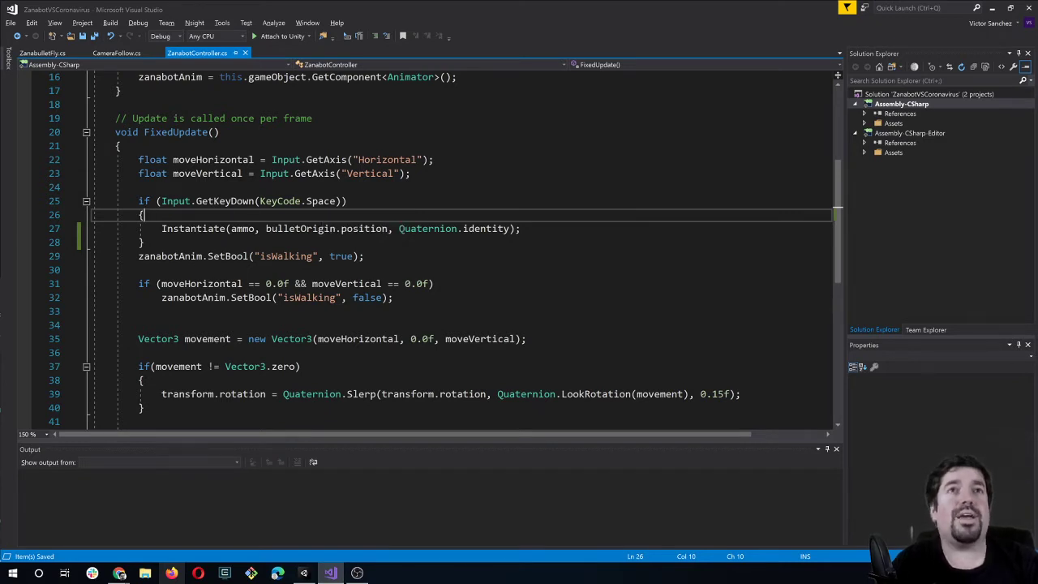
pyautogui.doubleClick(323, 202)
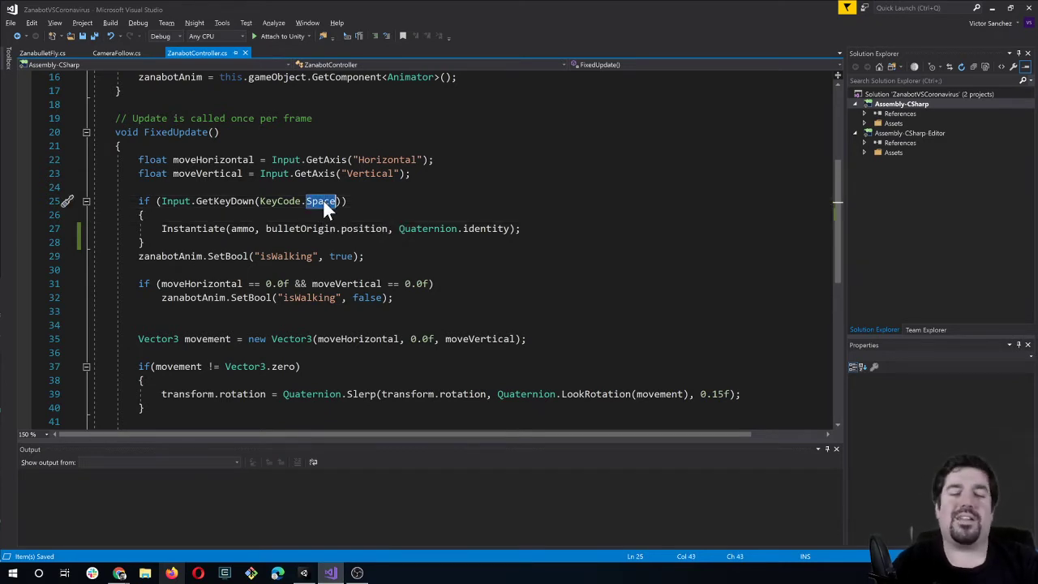
# Change the firing key code from Space to F.
pyautogui.write('E')
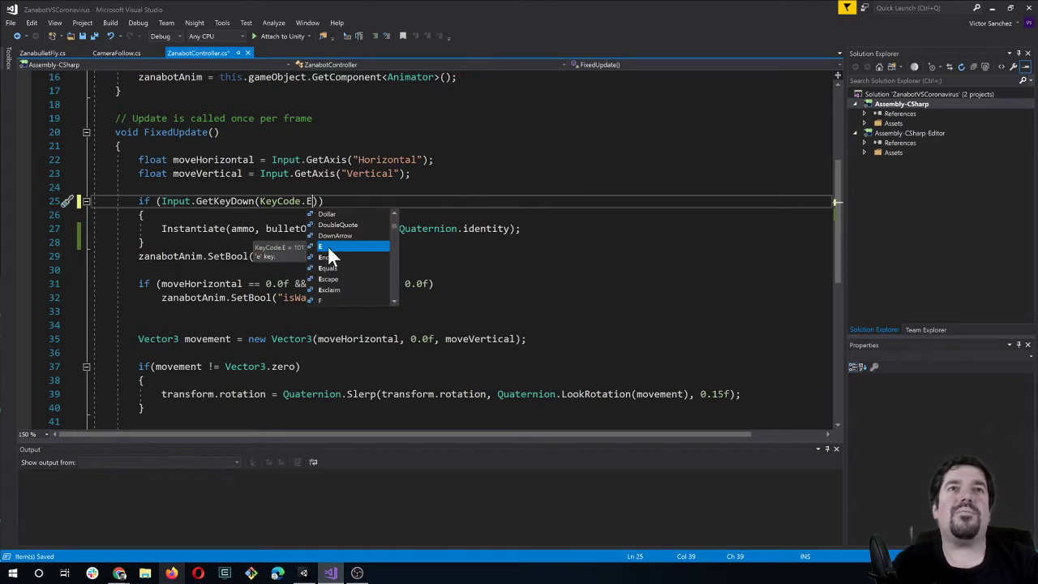
pyautogui.click(386, 256)
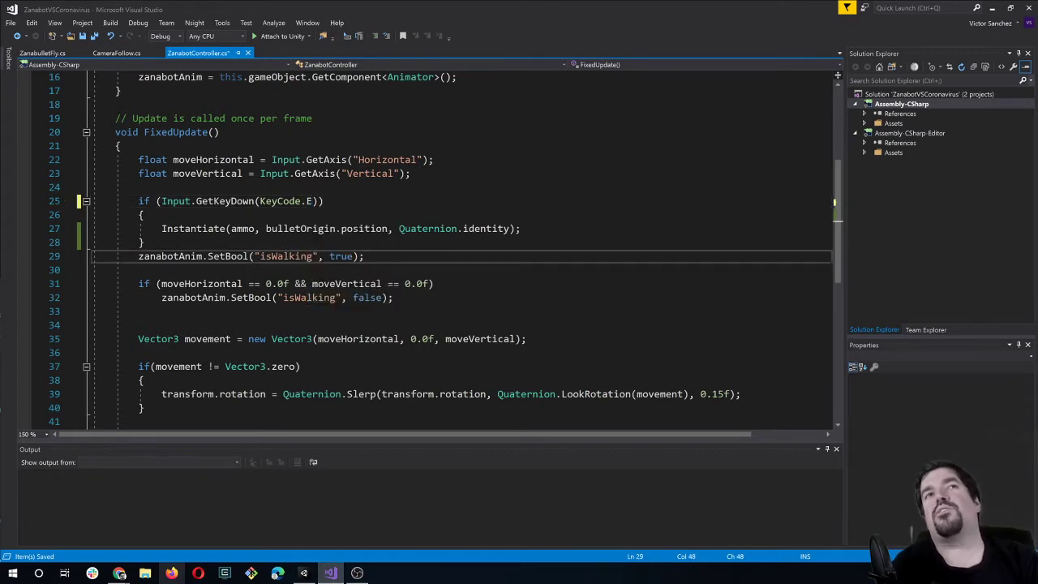
pyautogui.click(313, 201)
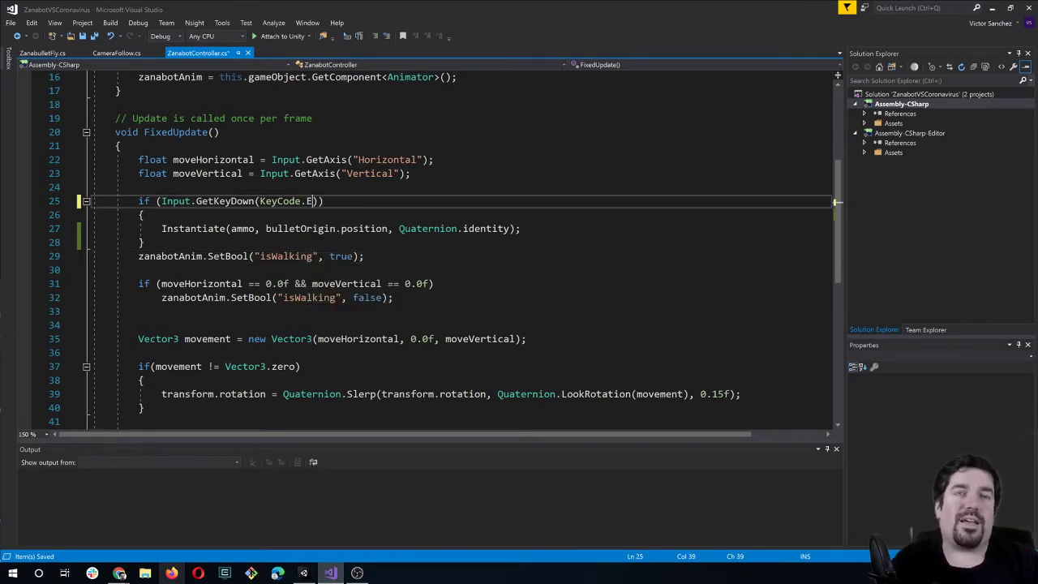
pyautogui.write('F')
pyautogui.click(145, 214)
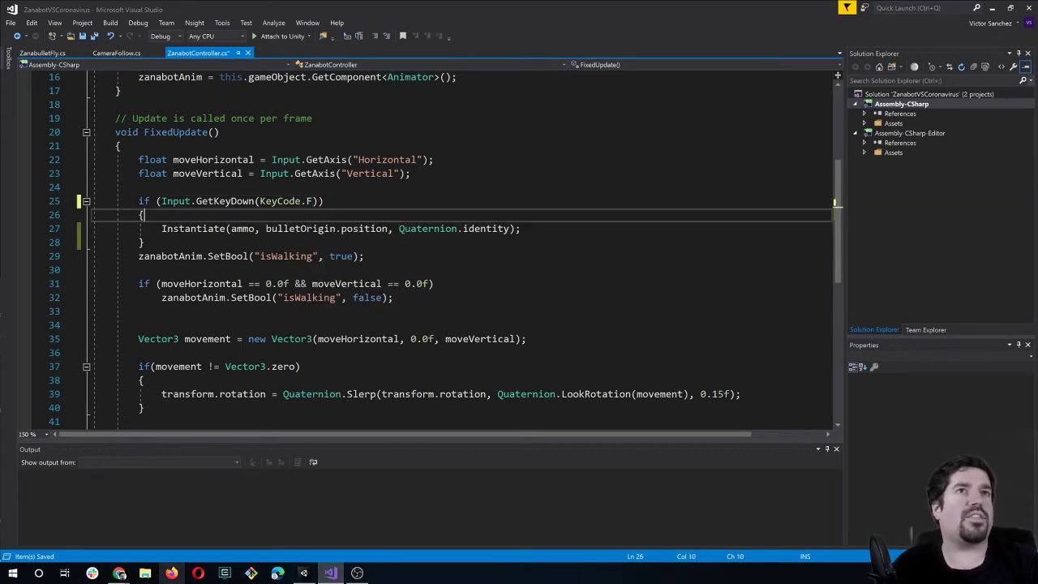
# Add zanabotAnim.SetBool("isAttacking", true) inside the F-key block and save the script.
pyautogui.press('Return')
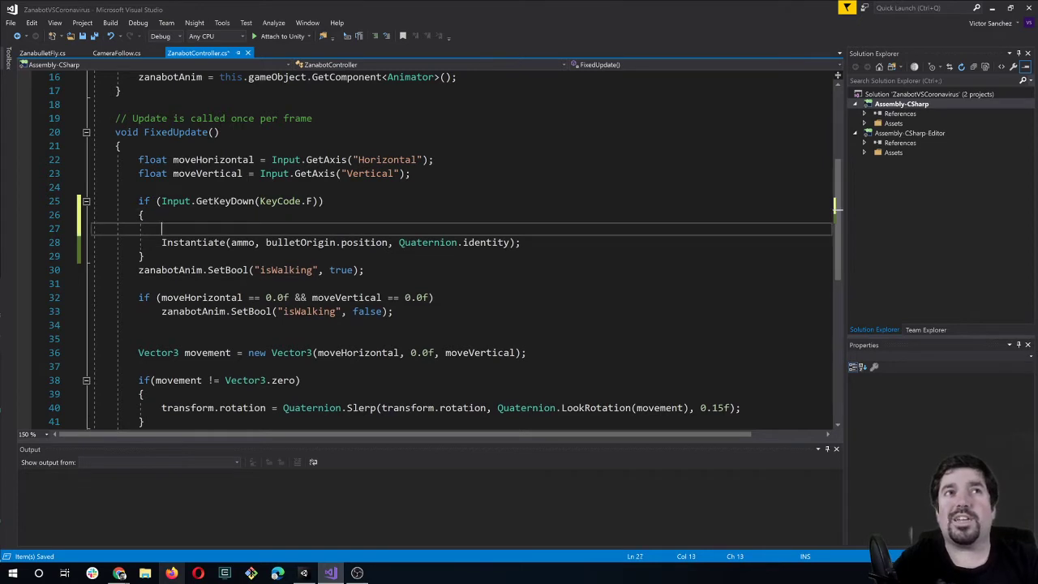
pyautogui.write('za')
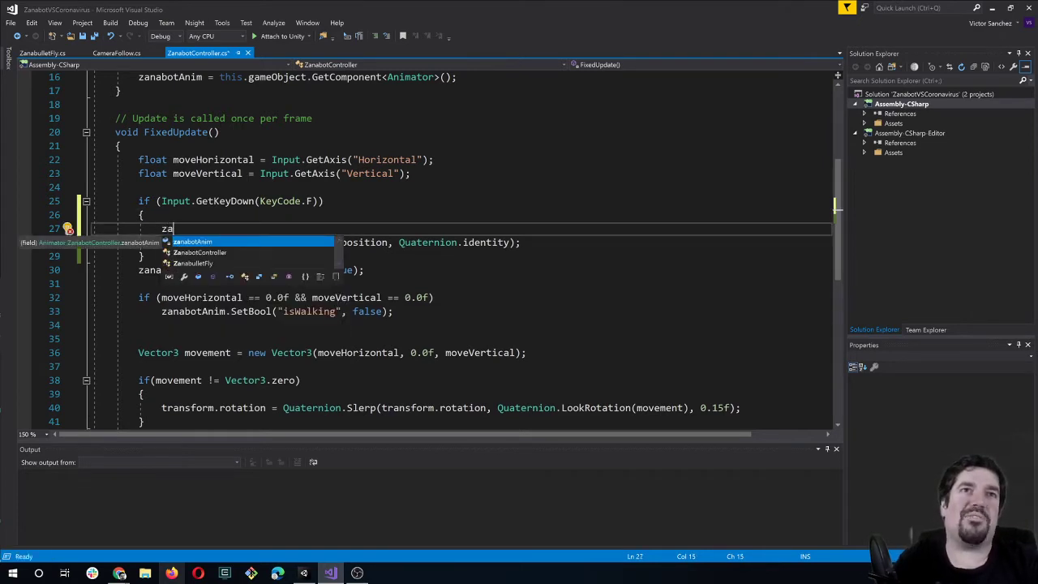
pyautogui.press('Tab')
pyautogui.write('.set')
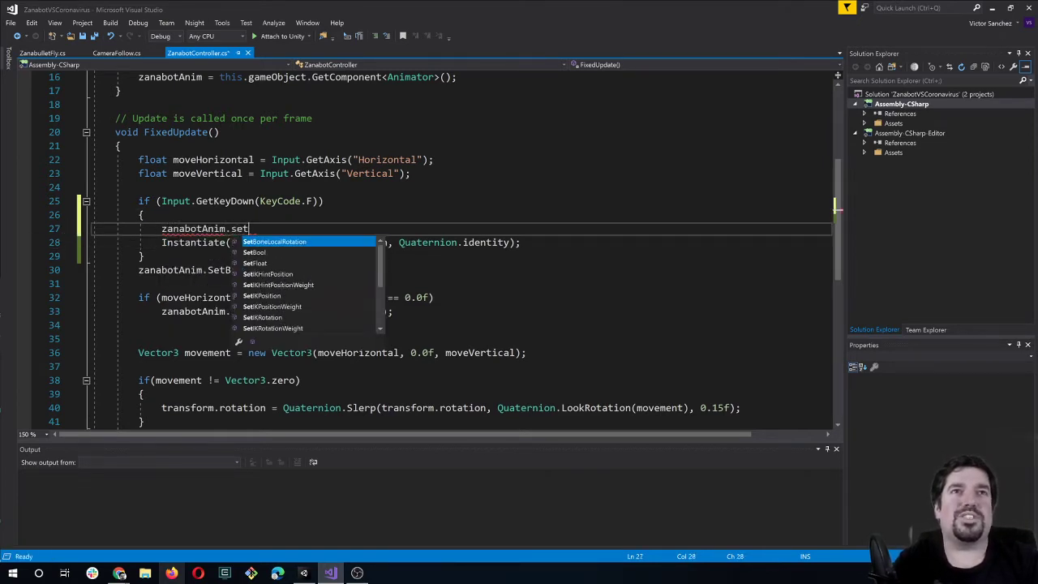
pyautogui.write('b')
pyautogui.press('Tab')
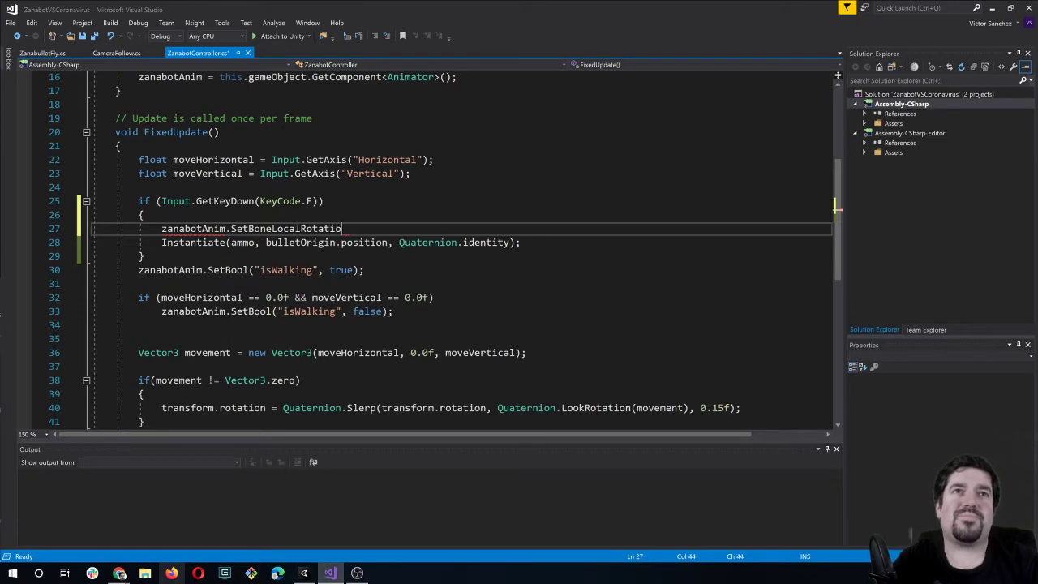
pyautogui.press('BackSpace')
pyautogui.press('BackSpace')
pyautogui.press('BackSpace')
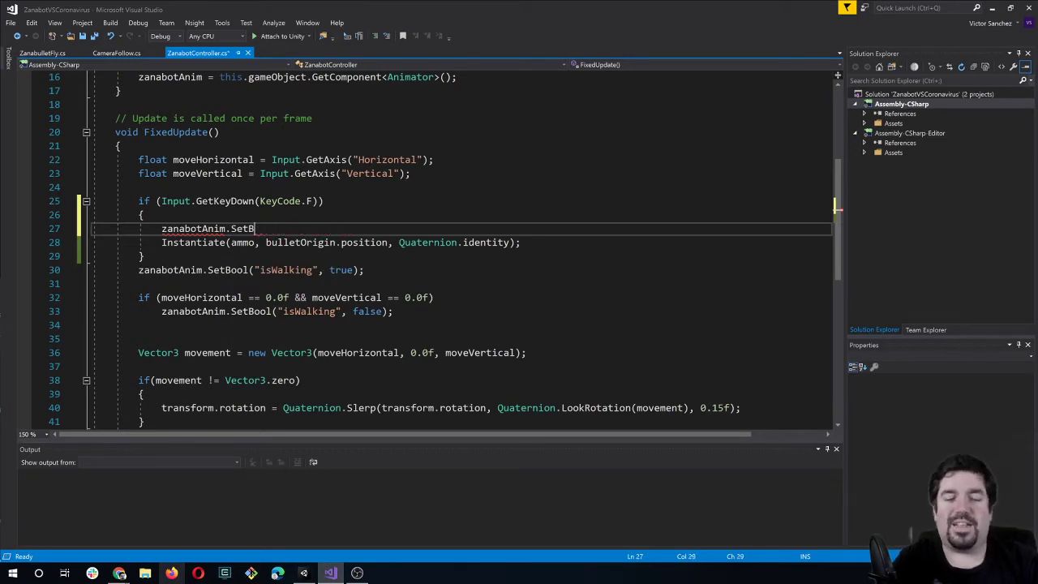
pyautogui.write('ool')
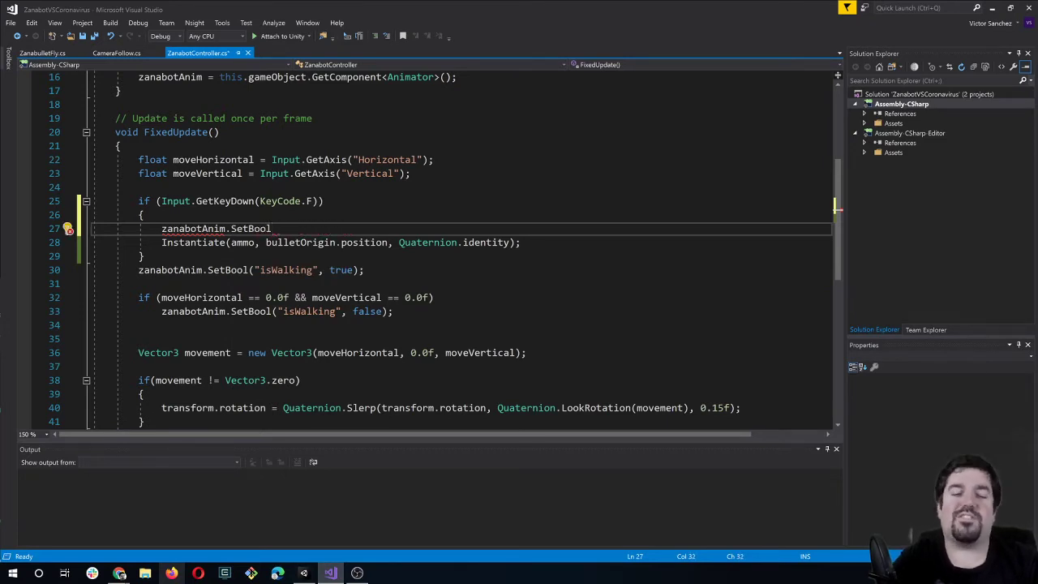
pyautogui.write('("is')
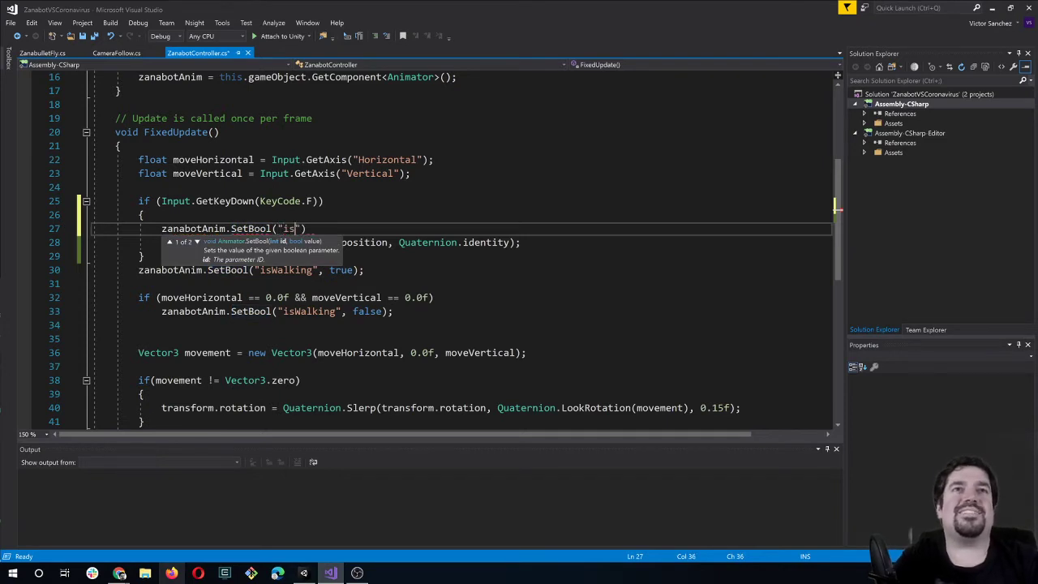
pyautogui.write('Att')
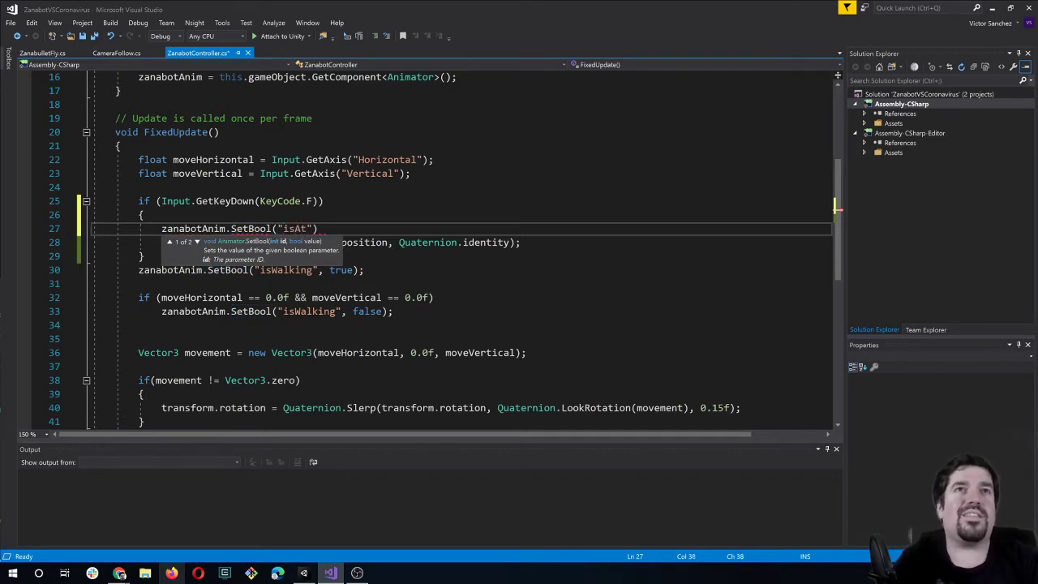
pyautogui.write('acking')
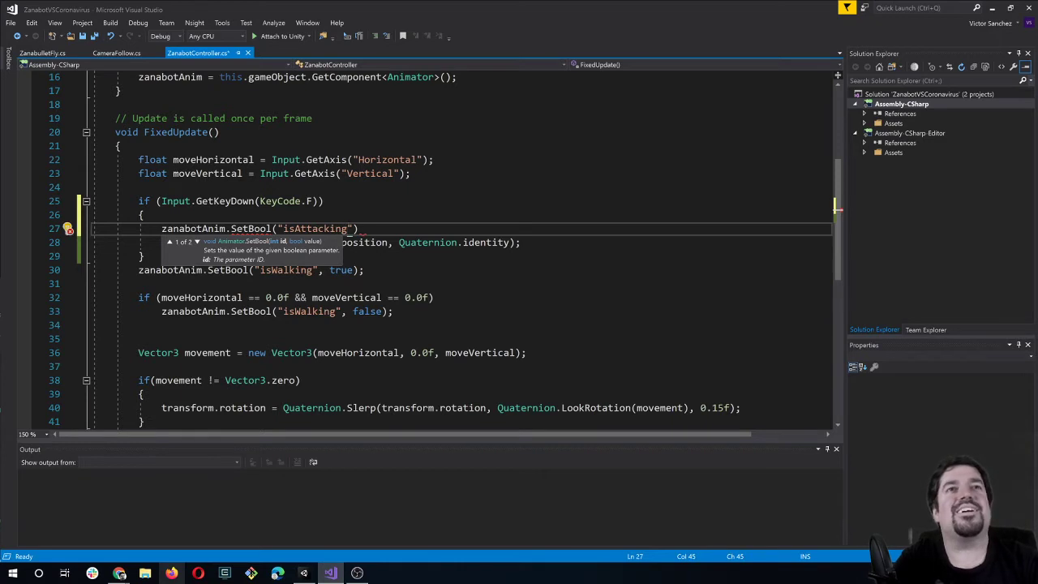
pyautogui.write('".Length')
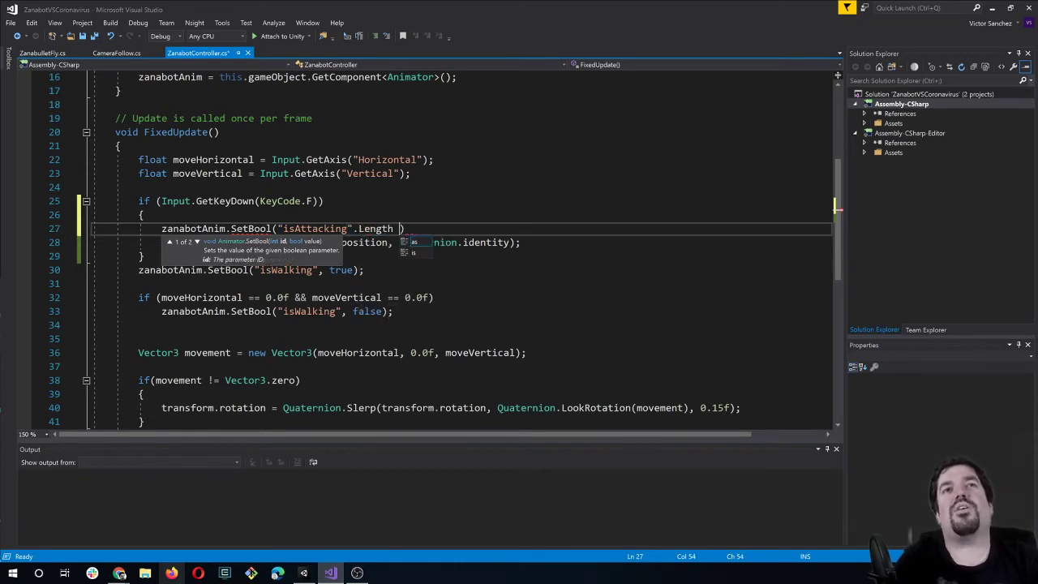
pyautogui.press('BackSpace')
pyautogui.press('BackSpace')
pyautogui.press('BackSpace')
pyautogui.write('t')
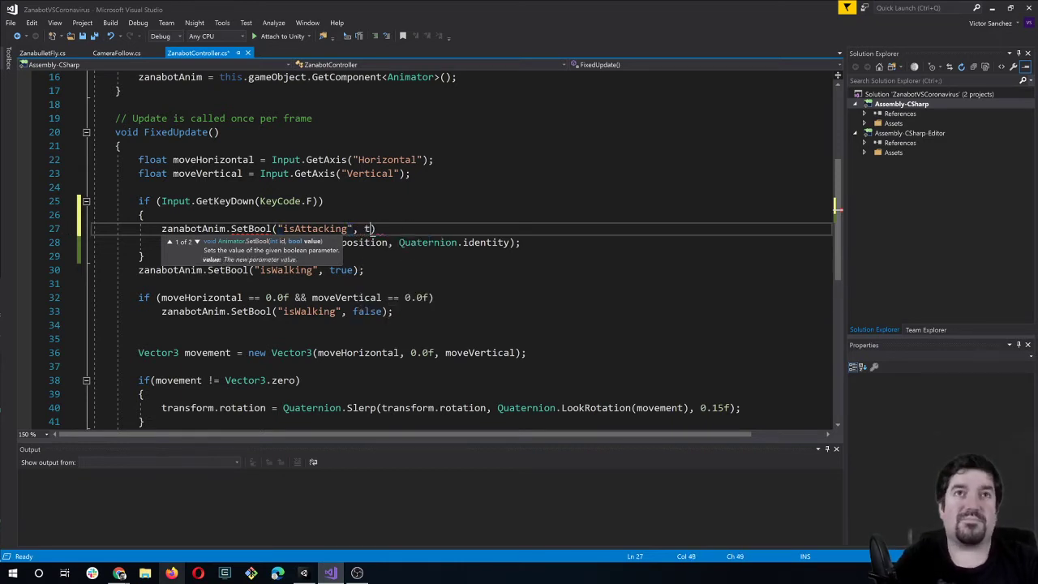
pyautogui.write('ure')
pyautogui.write('e')
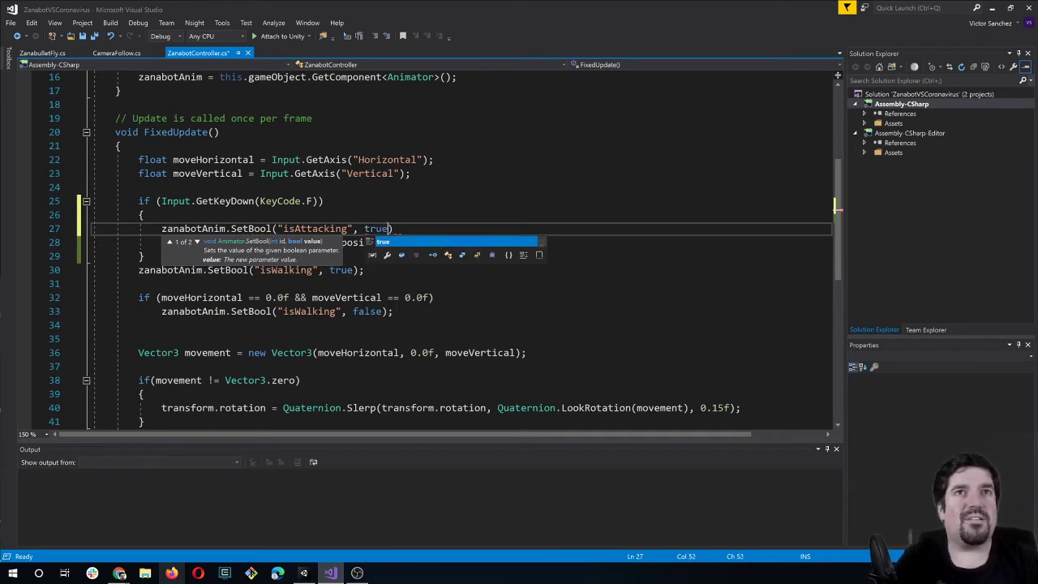
pyautogui.write(');')
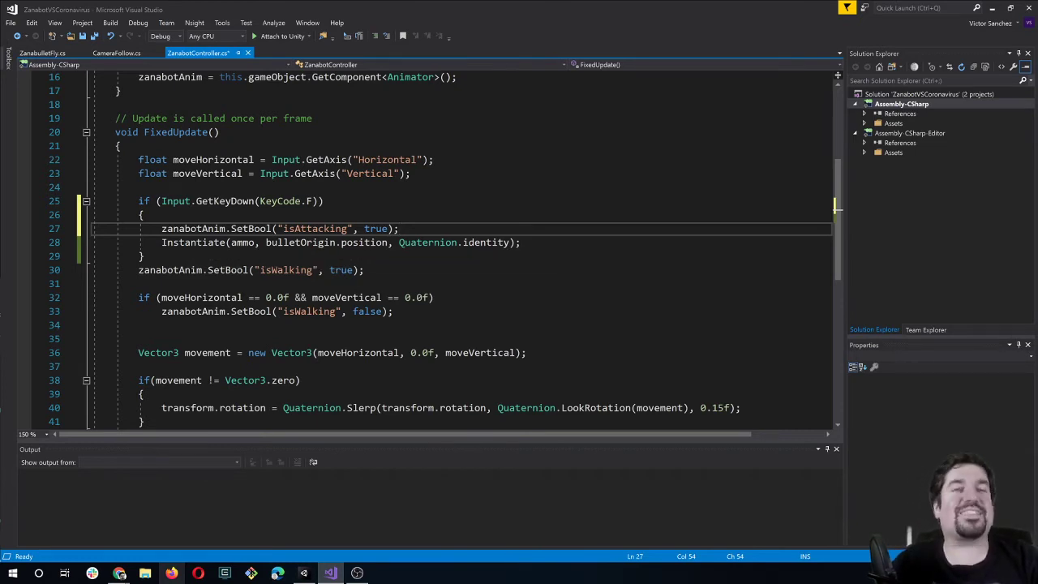
pyautogui.hotkey('ctrl', 's')
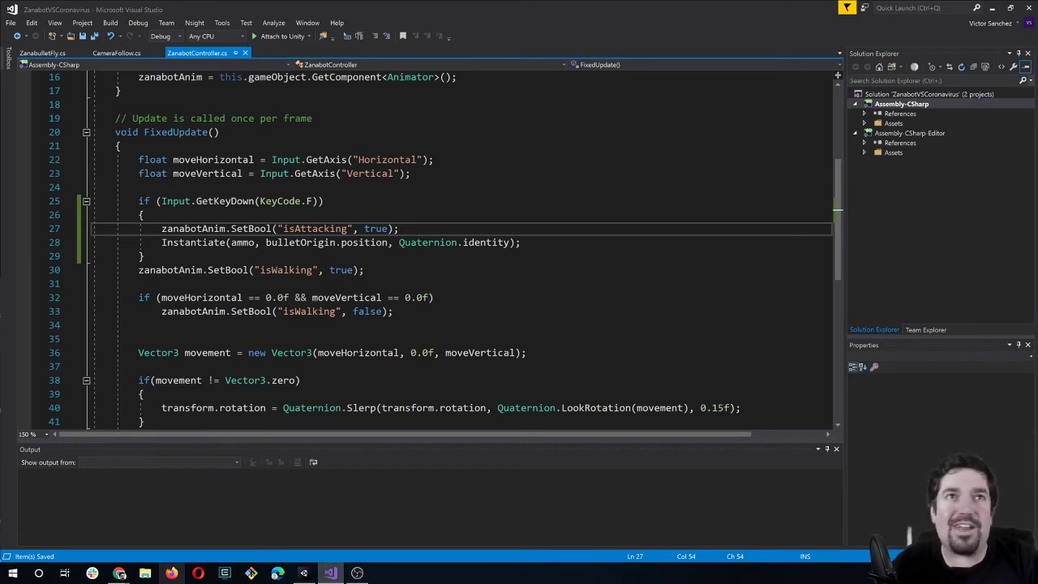
pyautogui.tripleClick(243, 229)
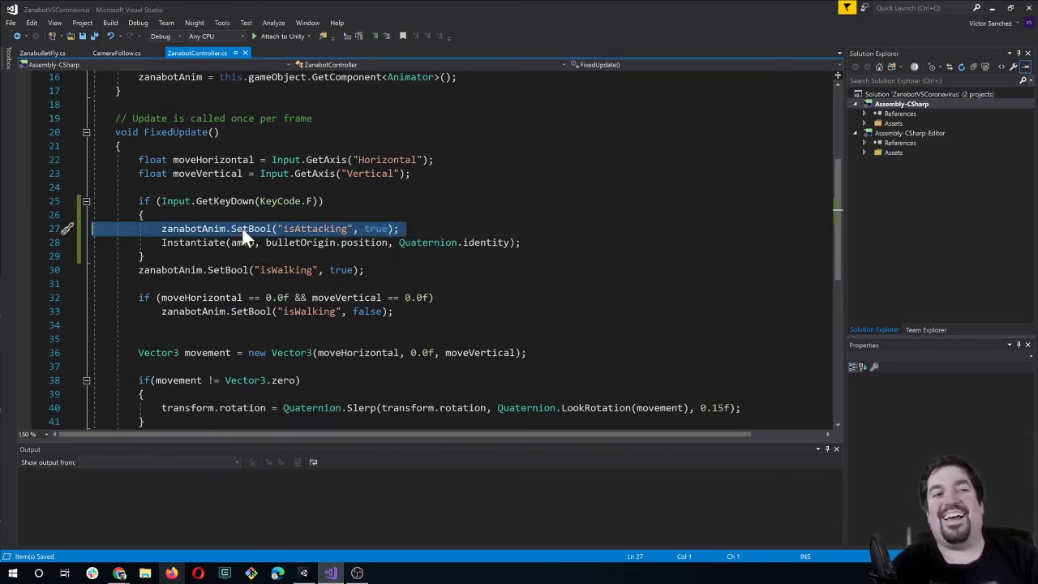
pyautogui.click(243, 229)
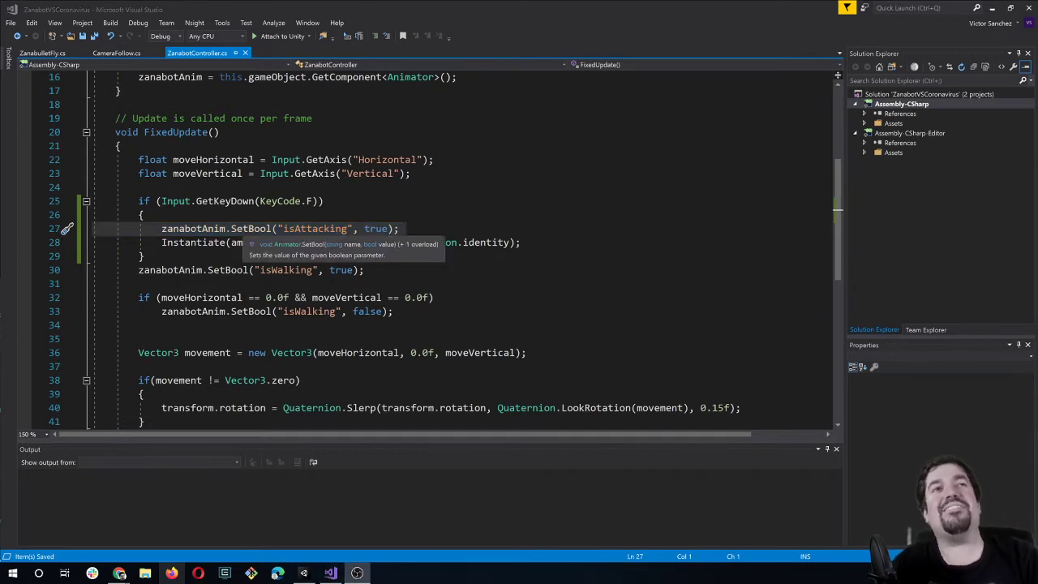
pyautogui.click(146, 256)
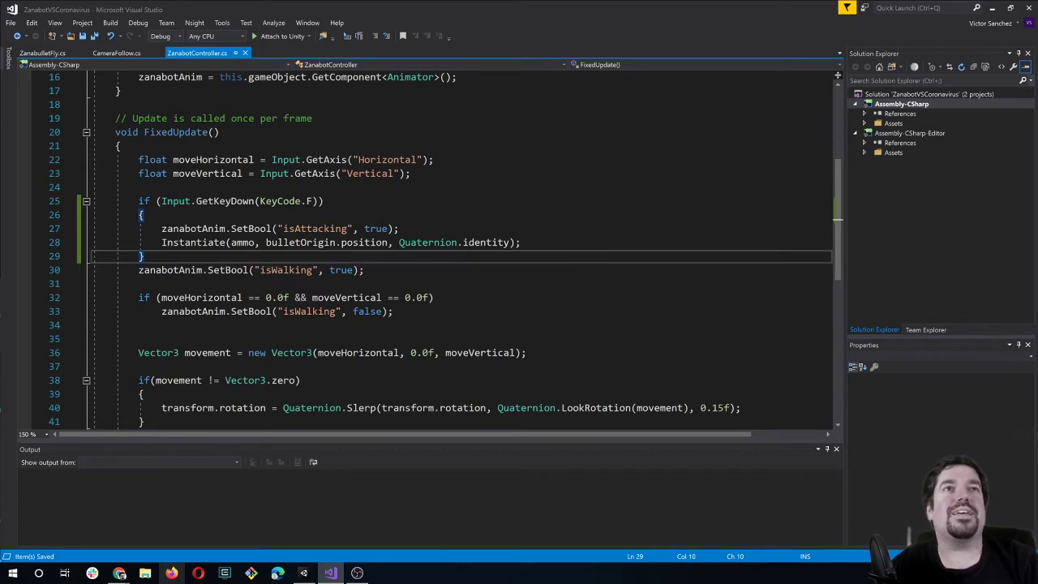
pyautogui.click(162, 131)
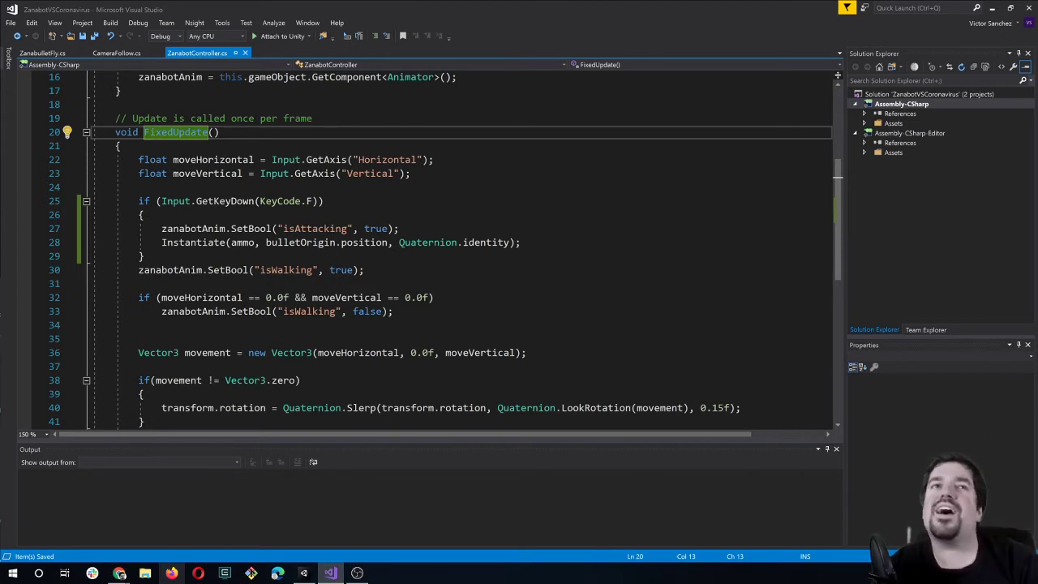
pyautogui.click(251, 229)
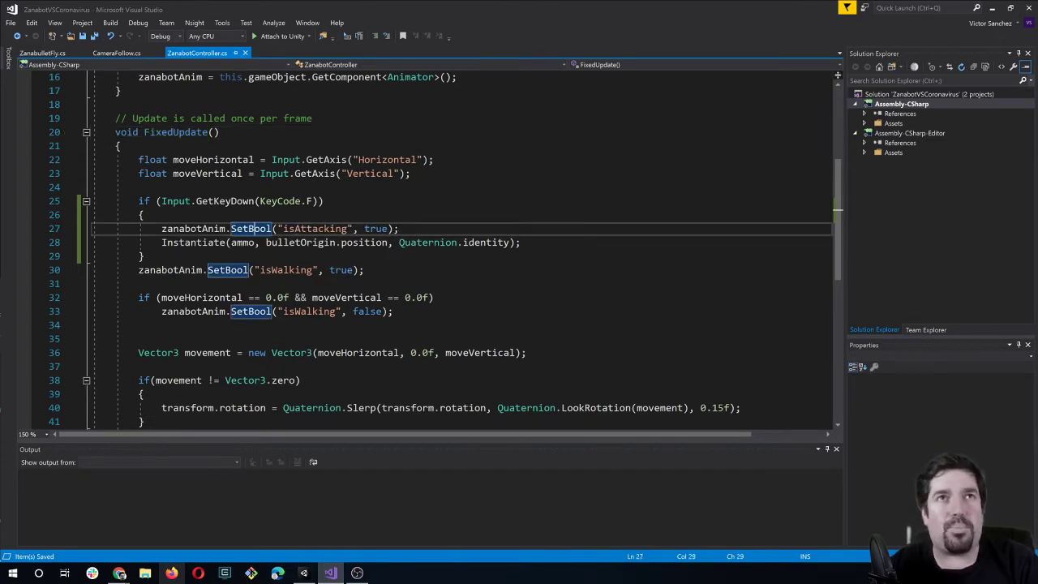
pyautogui.doubleClick(309, 201)
pyautogui.click(144, 215)
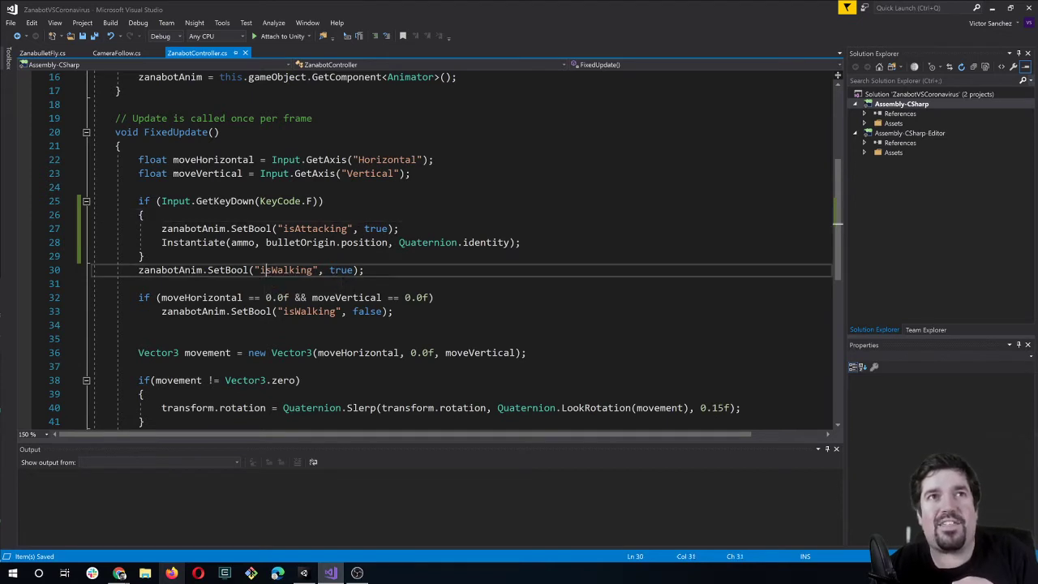
pyautogui.moveTo(364, 270); pyautogui.dragTo(94, 270)
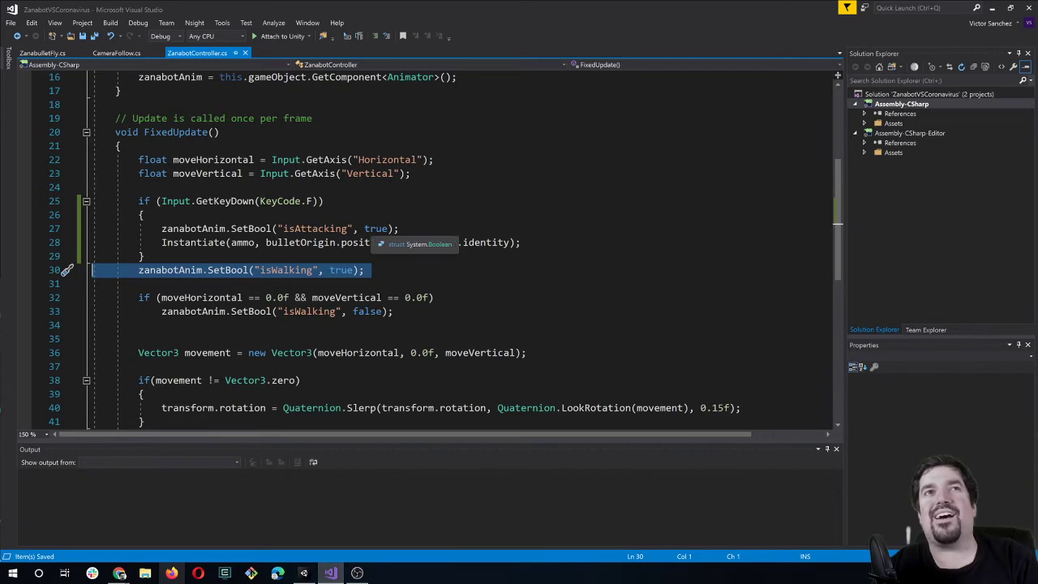
pyautogui.click(366, 228)
pyautogui.click(313, 269)
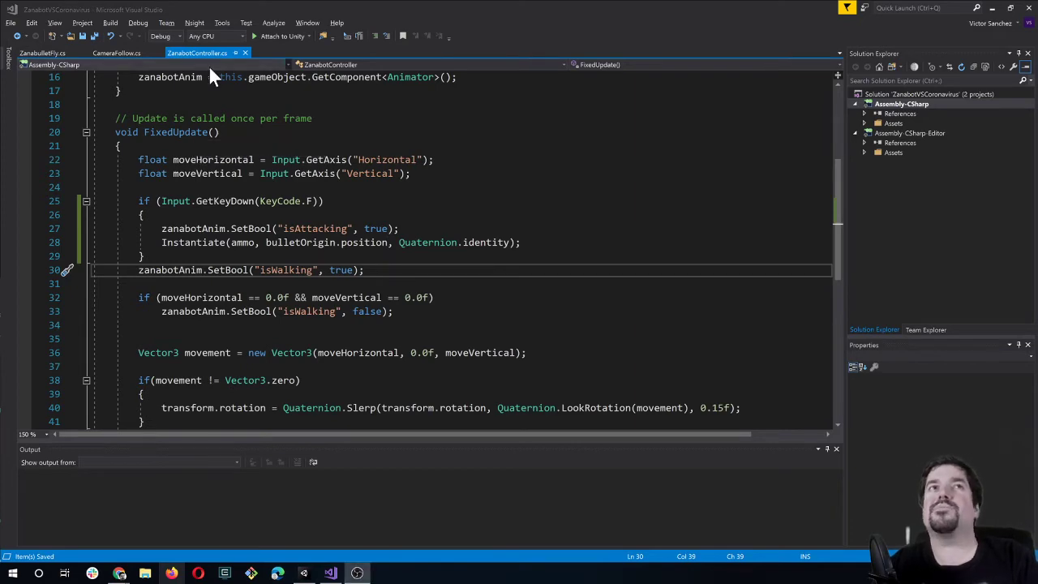
# Return to Unity and start the game in Play mode.
pyautogui.hotkey('alt', 'Tab')
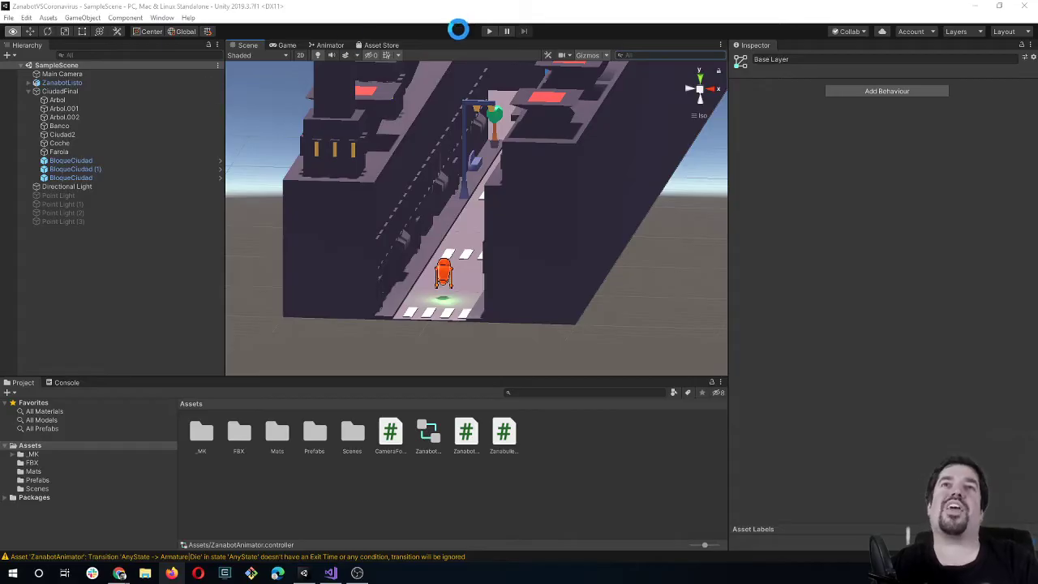
pyautogui.click(489, 33)
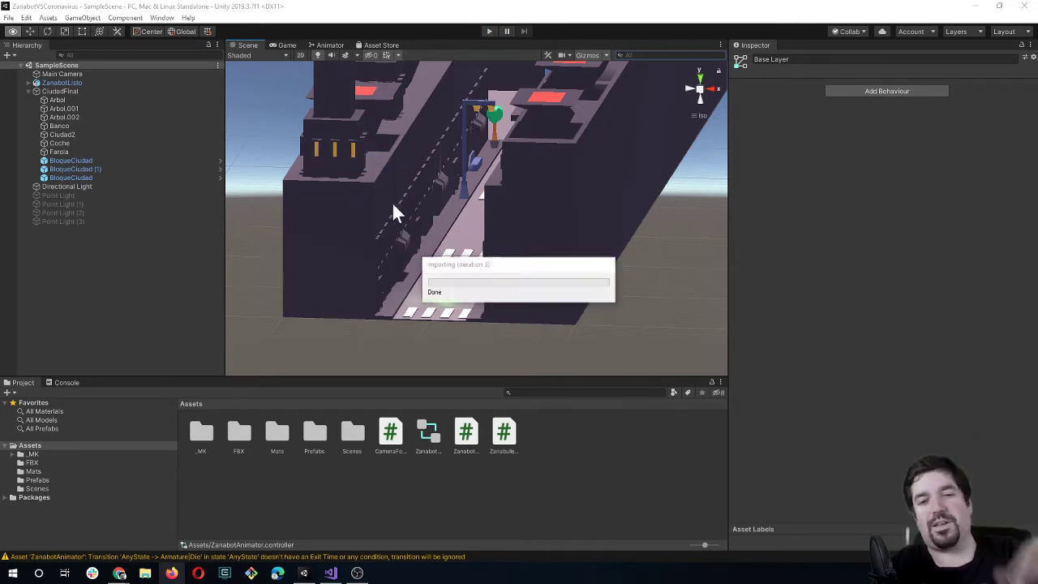
pyautogui.click(489, 33)
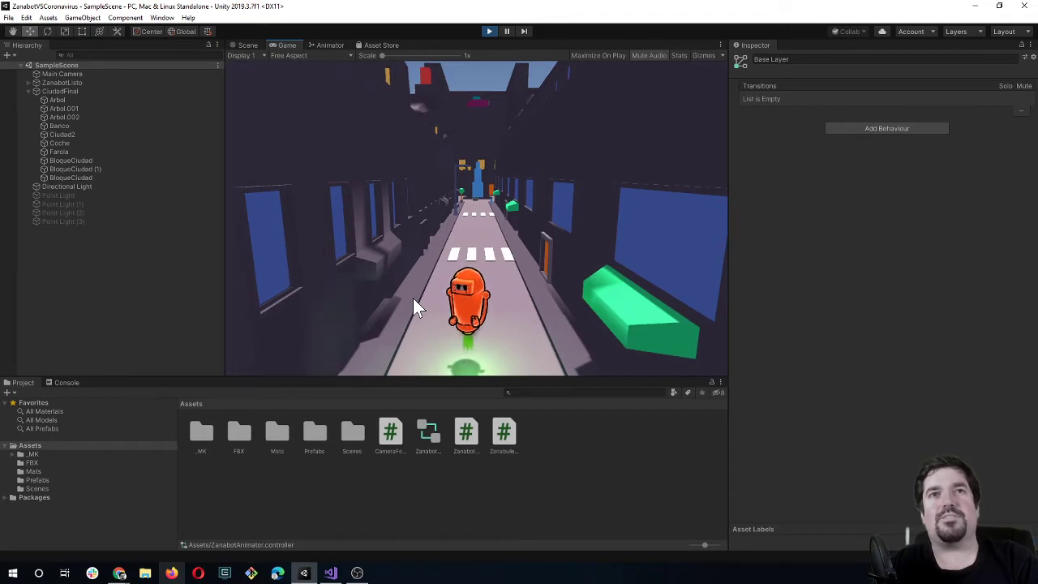
# Fire repeated bullets down the street while turning the robot left and right.
pyautogui.click(413, 298)
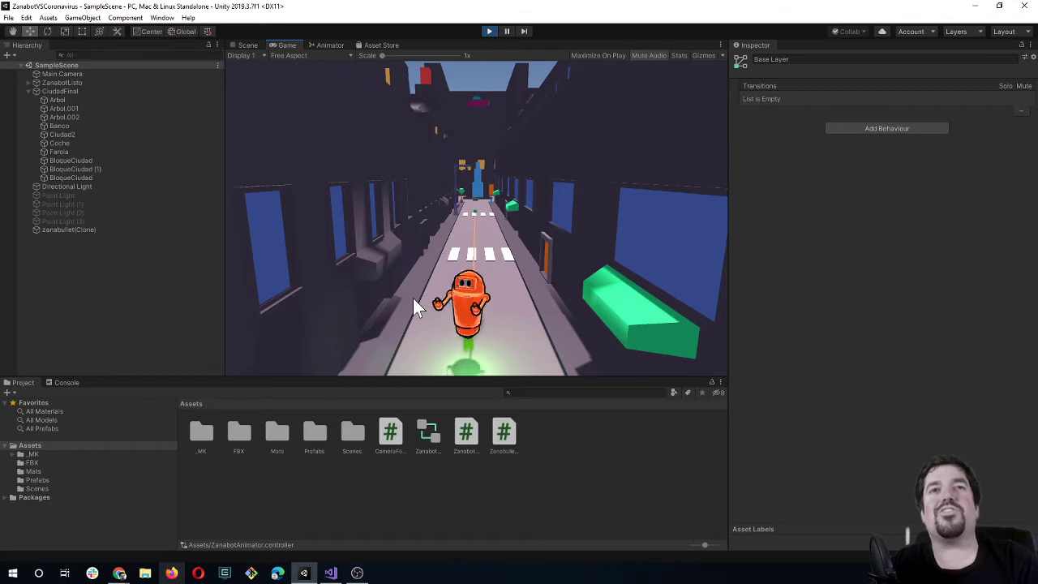
pyautogui.press('Right')
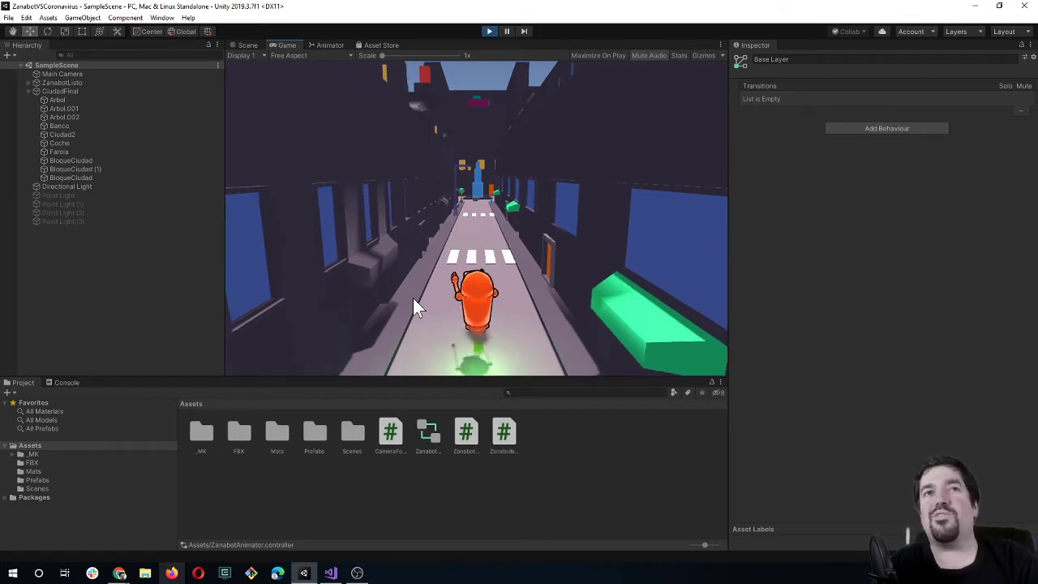
pyautogui.press('Left')
pyautogui.click(412, 297)
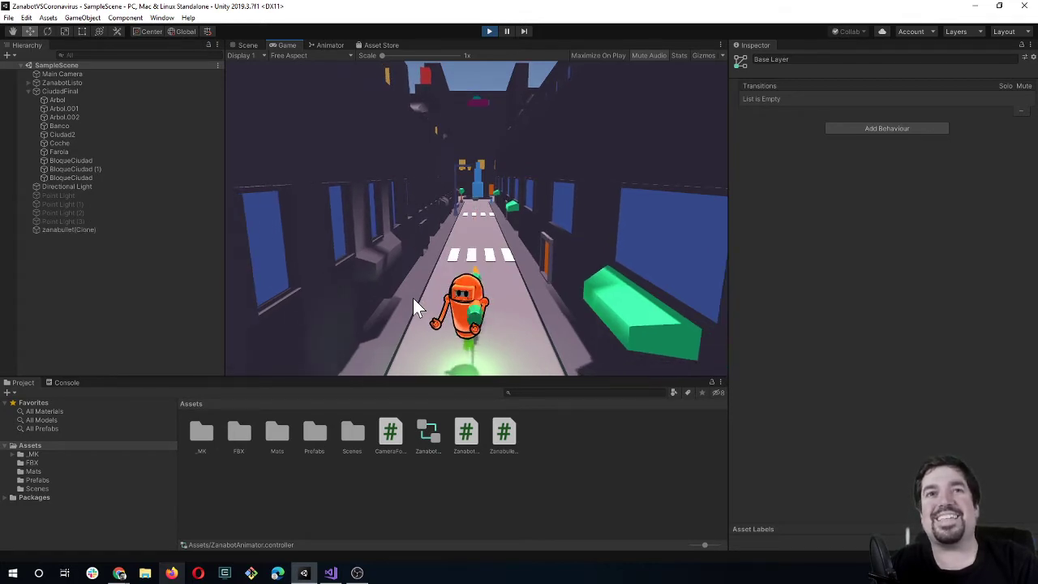
pyautogui.click(413, 297)
pyautogui.press('Right')
pyautogui.click(413, 306)
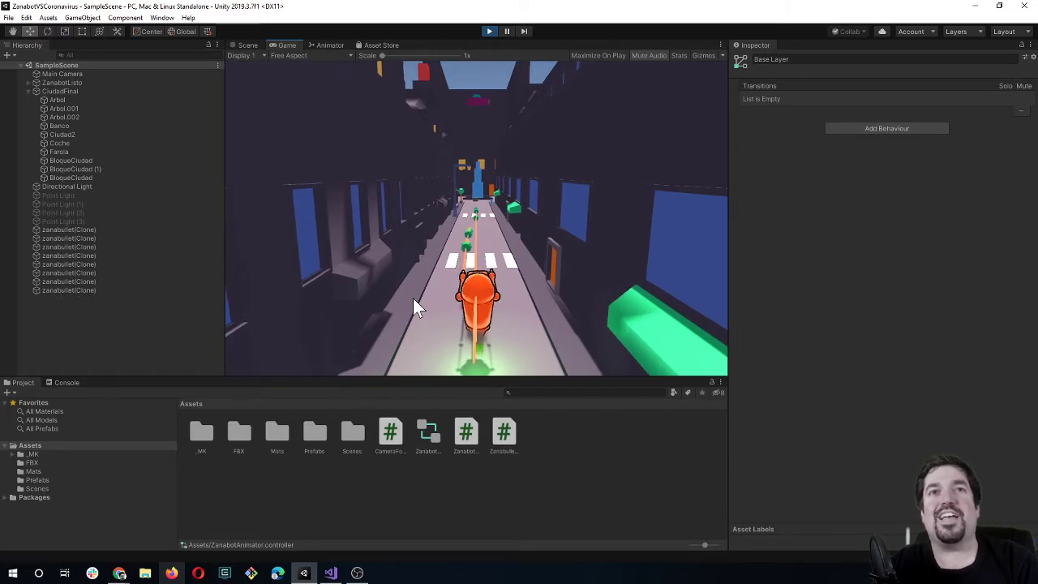
pyautogui.click(413, 298)
pyautogui.click(413, 299)
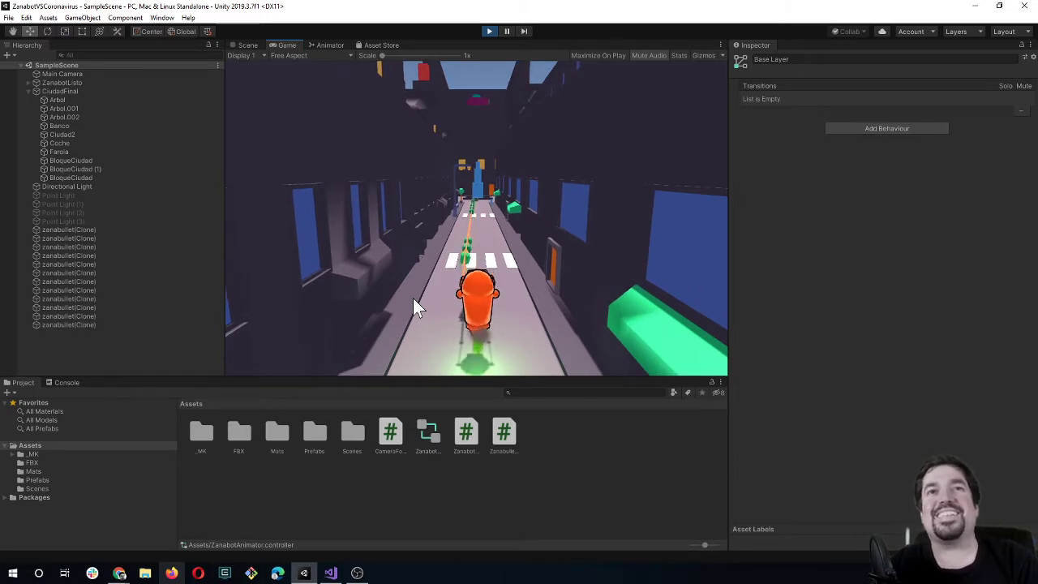
pyautogui.click(413, 298)
pyautogui.click(414, 301)
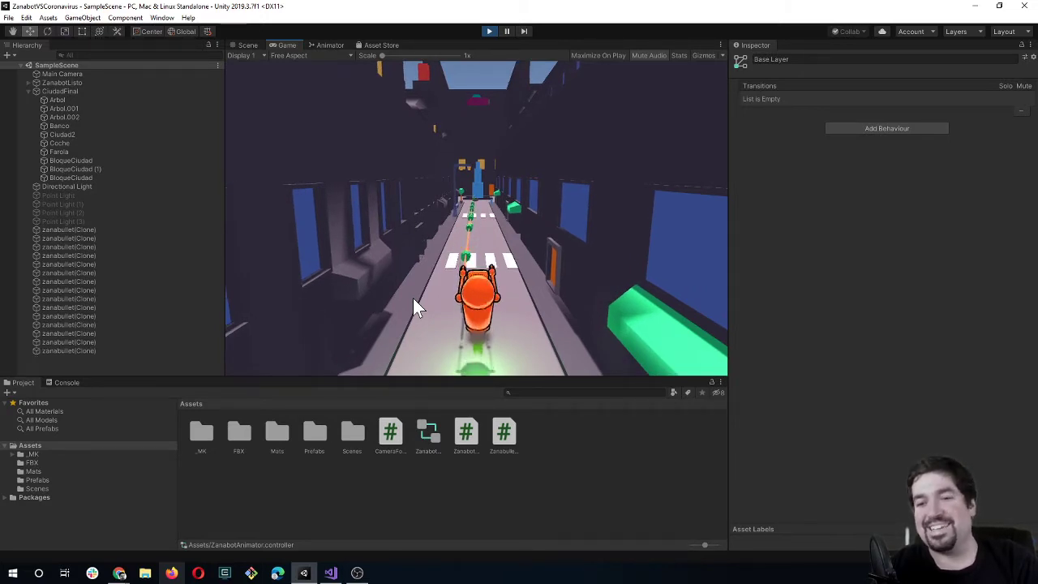
pyautogui.click(413, 301)
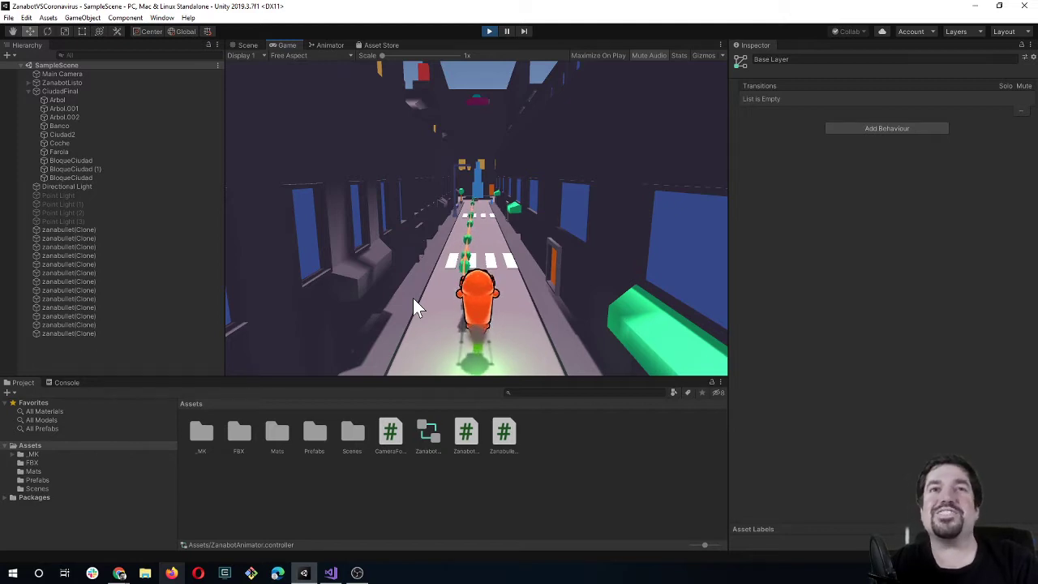
pyautogui.click(413, 298)
pyautogui.click(412, 298)
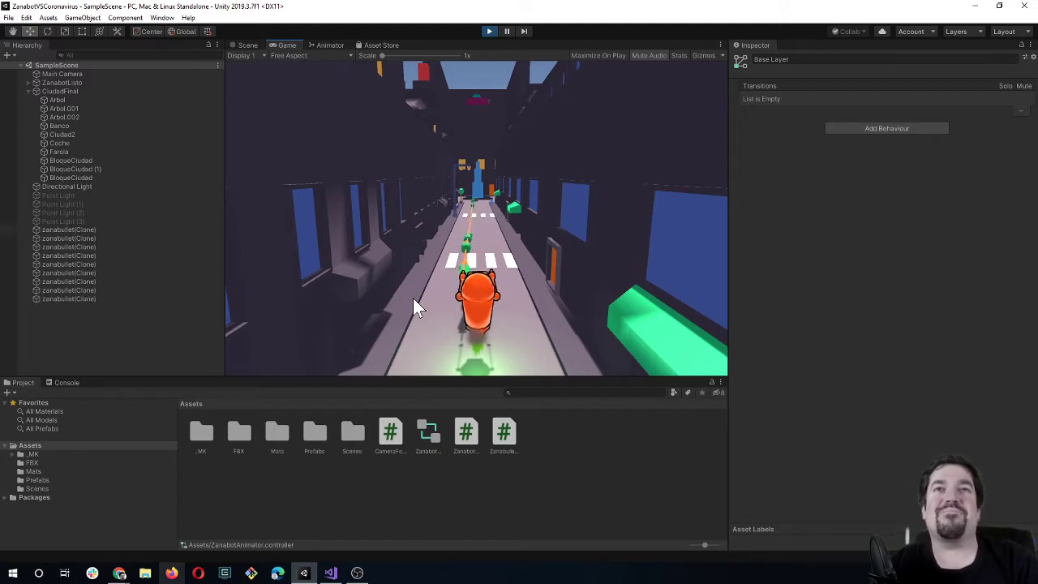
pyautogui.click(413, 298)
pyautogui.click(412, 297)
pyautogui.click(412, 298)
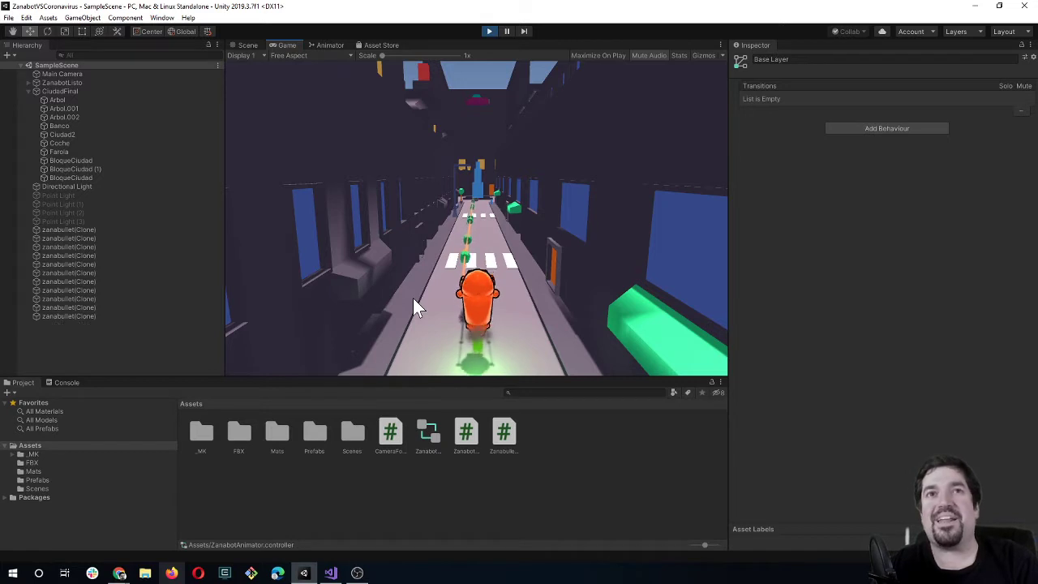
pyautogui.click(412, 297)
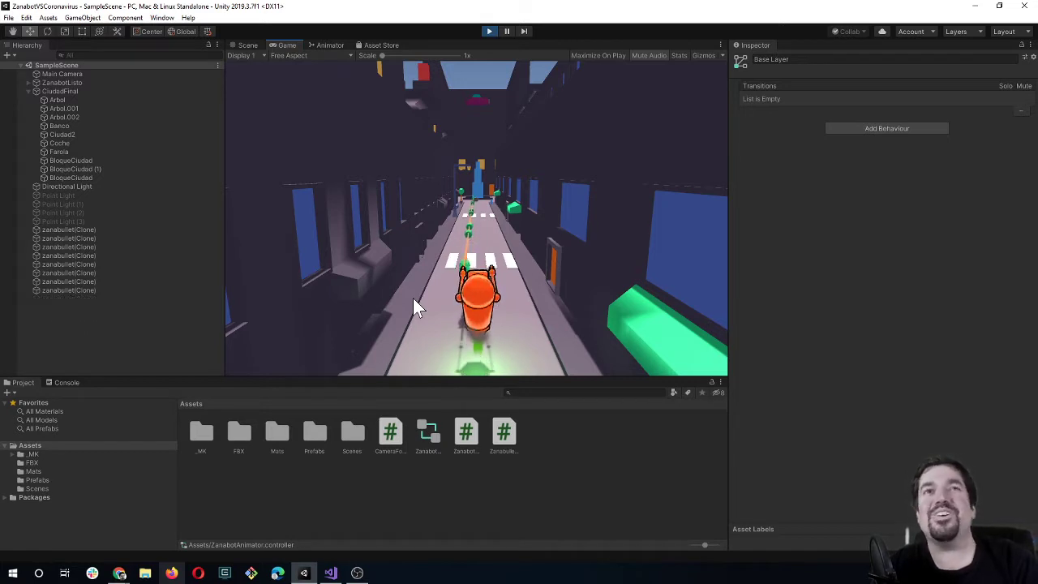
pyautogui.click(413, 298)
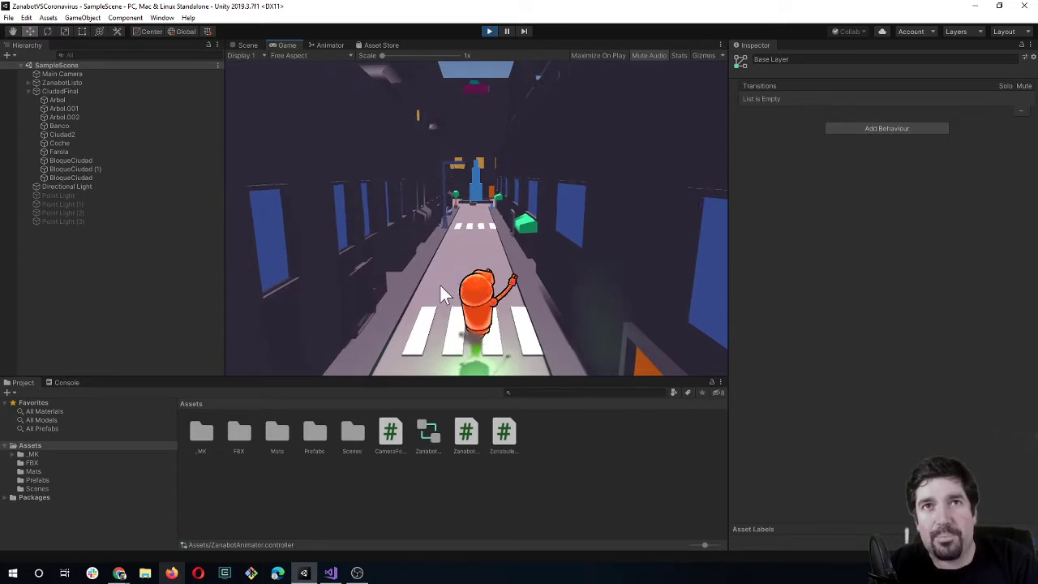
# Inspect the Armature|Attack1 state in the Animator, stop Play mode and return to Visual Studio.
pyautogui.click(335, 46)
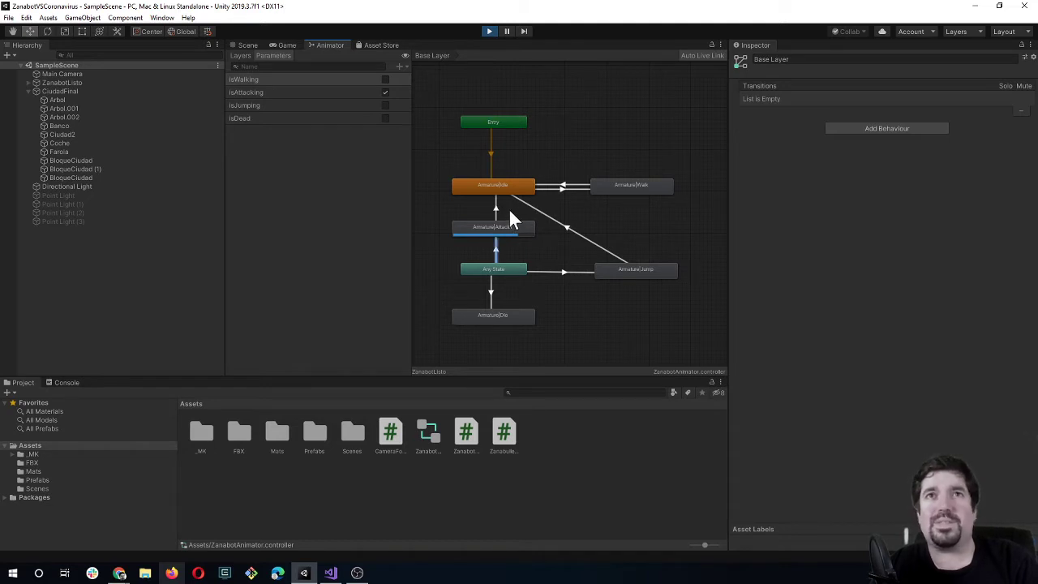
pyautogui.click(520, 231)
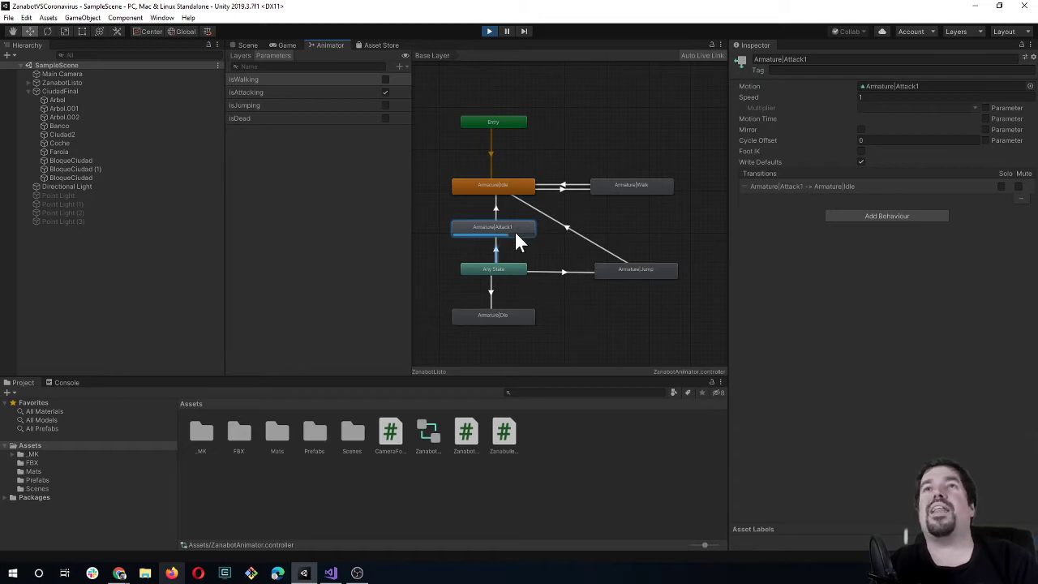
pyautogui.click(488, 31)
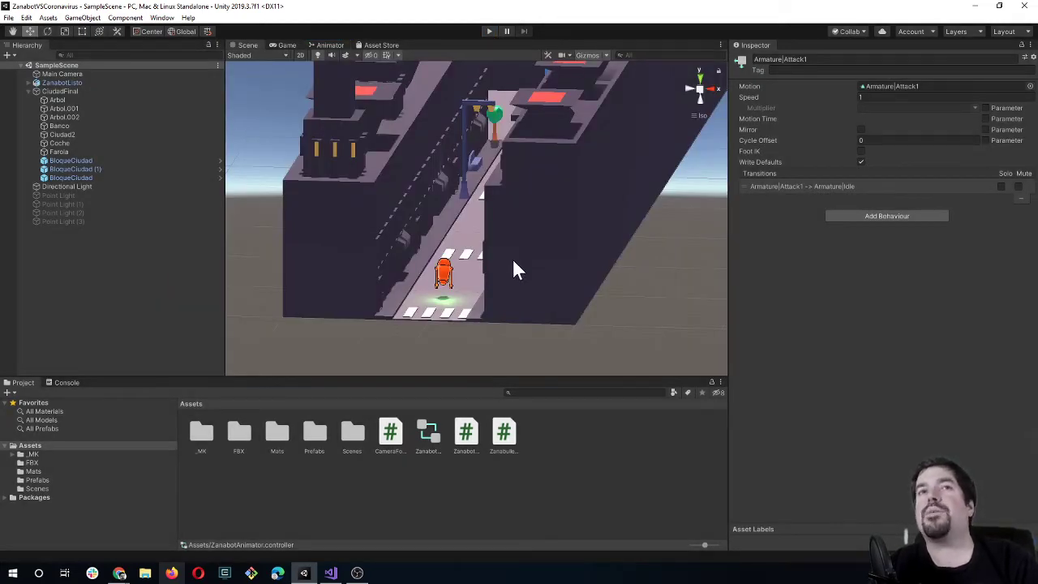
pyautogui.keyDown('alt'); pyautogui.moveTo(403, 297); pyautogui.dragTo(440, 294); pyautogui.keyUp('alt')
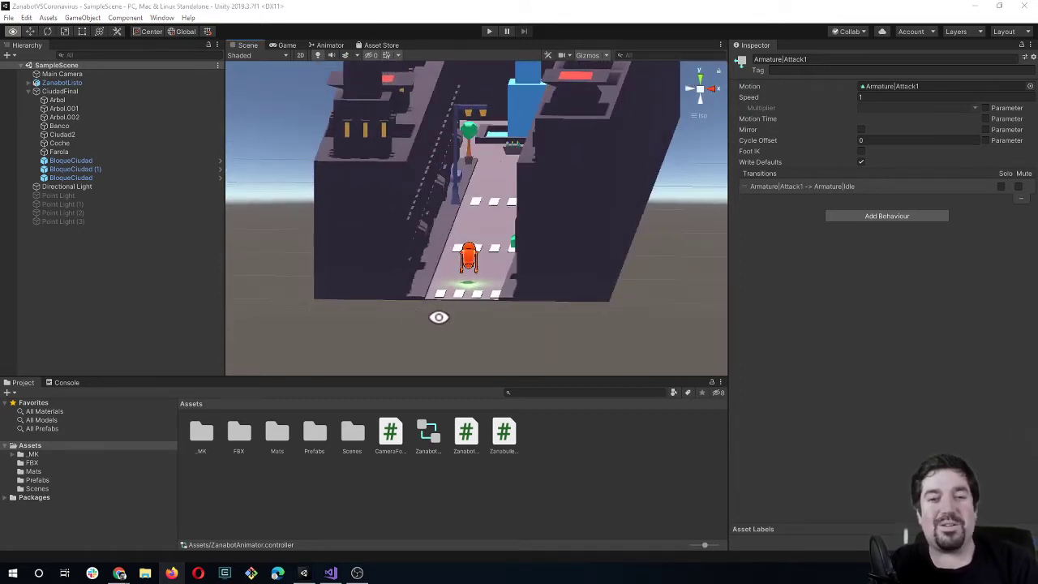
pyautogui.hotkey('alt', 'Tab')
# Review the F-key block, placing the caret at the end of the isAttacking true line.
pyautogui.moveTo(289, 353); pyautogui.dragTo(139, 338)
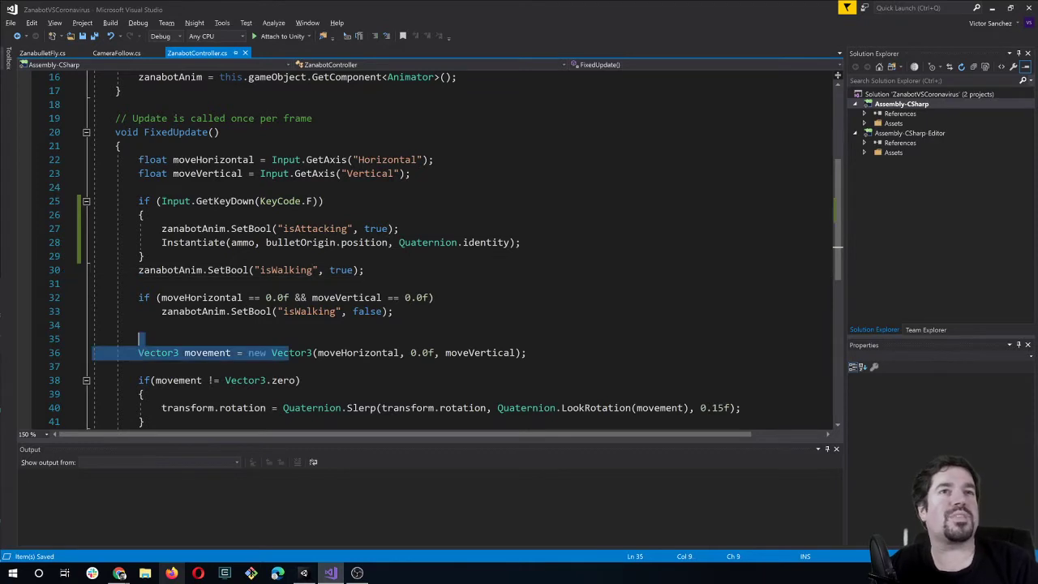
pyautogui.press('Up')
pyautogui.press('Up')
pyautogui.press('Up')
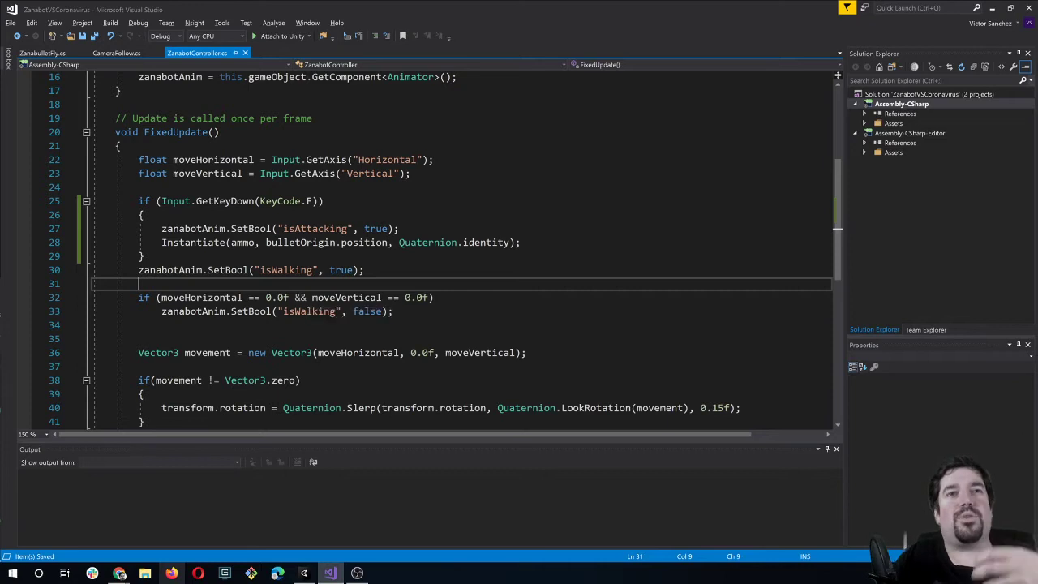
pyautogui.scroll(-2, 454, 243)
pyautogui.scroll(1, 304, 308)
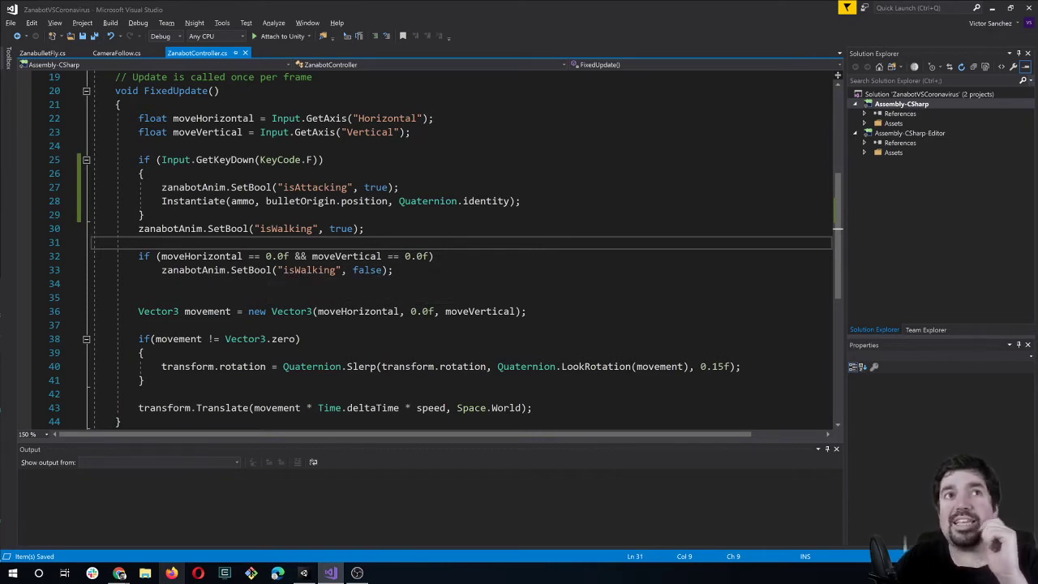
pyautogui.tripleClick(303, 187)
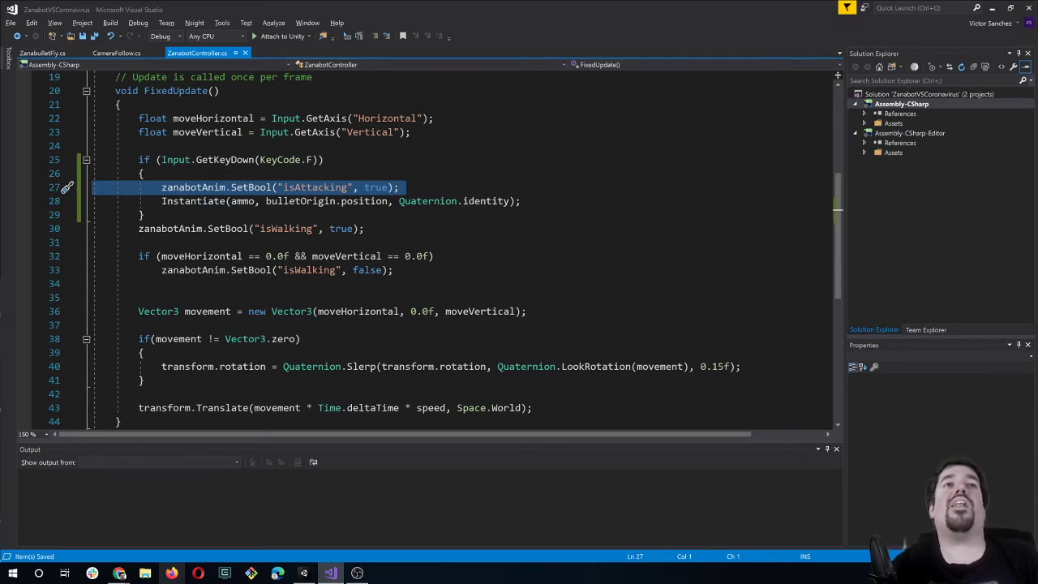
pyautogui.press('End')
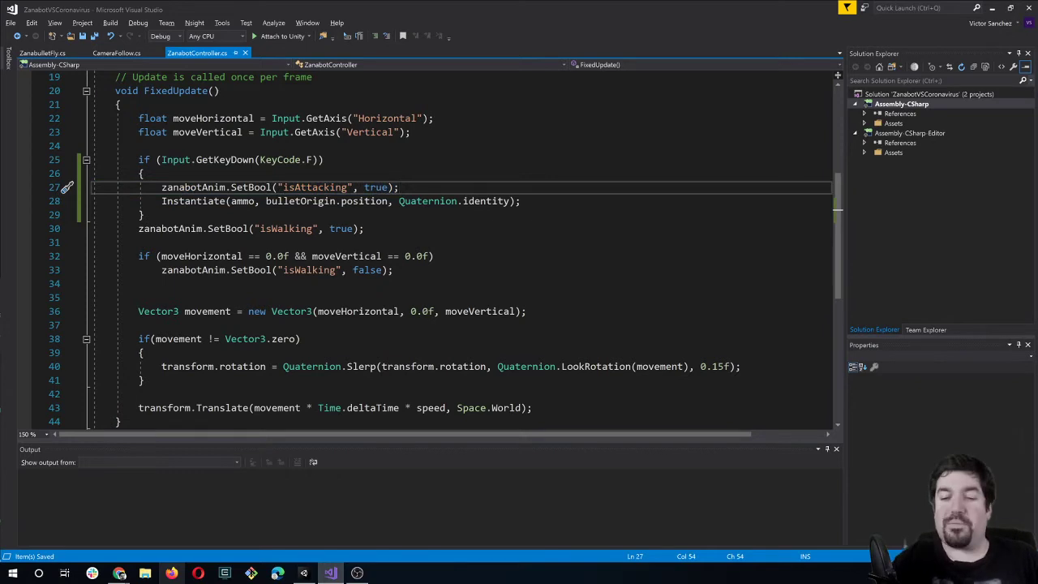
# Start a zanabotAnim line after the isAttacking call, browse its members, then delete the unfinished line.
pyautogui.press('Return')
pyautogui.write('zana')
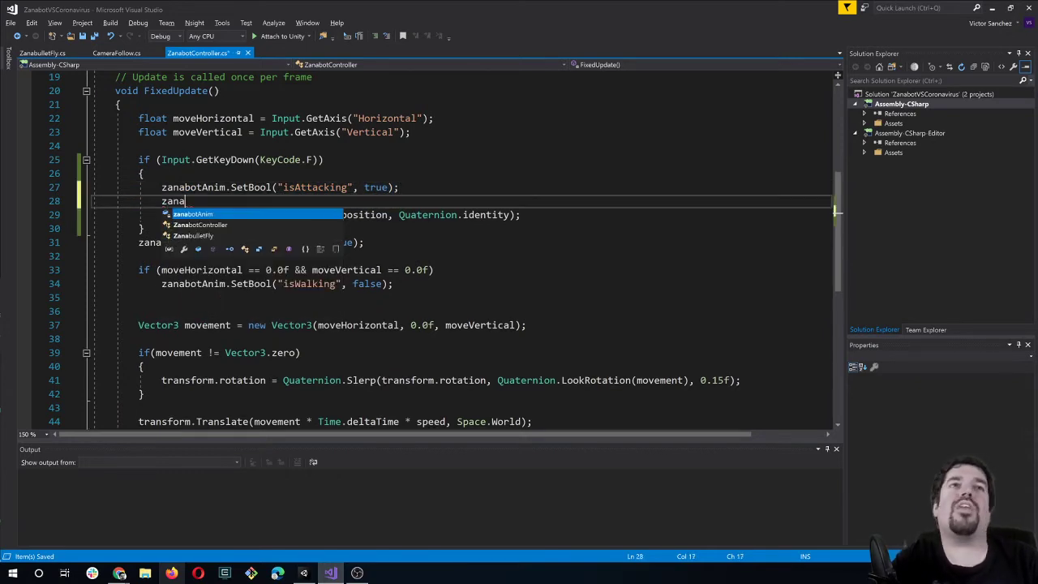
pyautogui.press('Tab')
pyautogui.write('.')
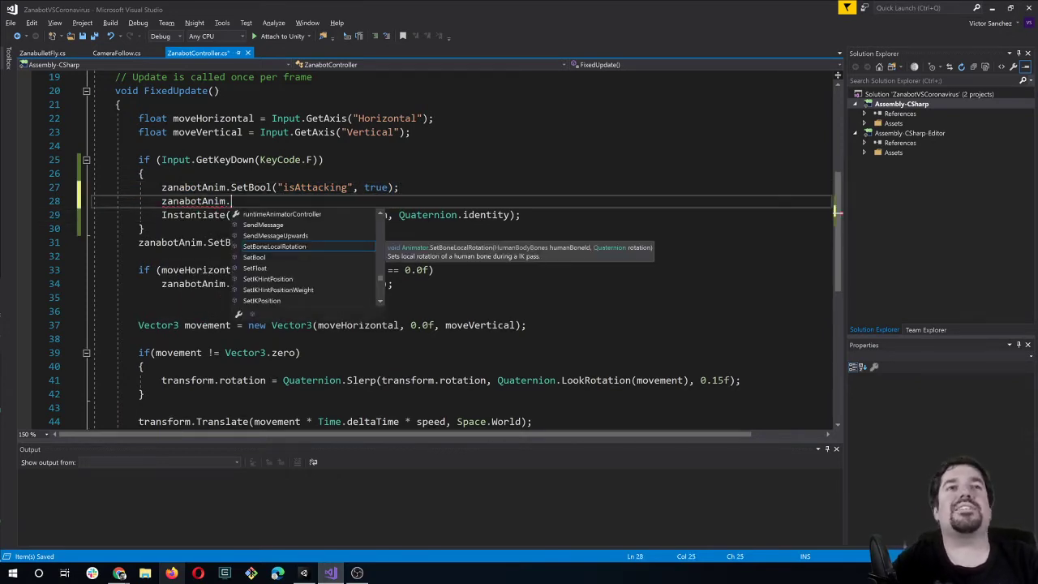
pyautogui.scroll(5, 324, 250)
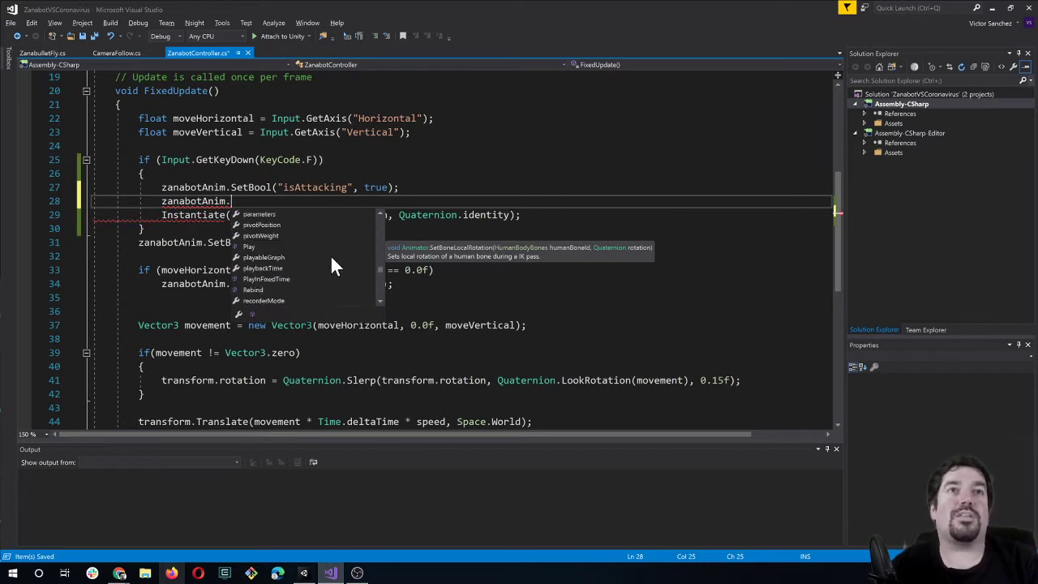
pyautogui.scroll(5, 330, 255)
pyautogui.scroll(5, 330, 254)
pyautogui.scroll(3, 330, 254)
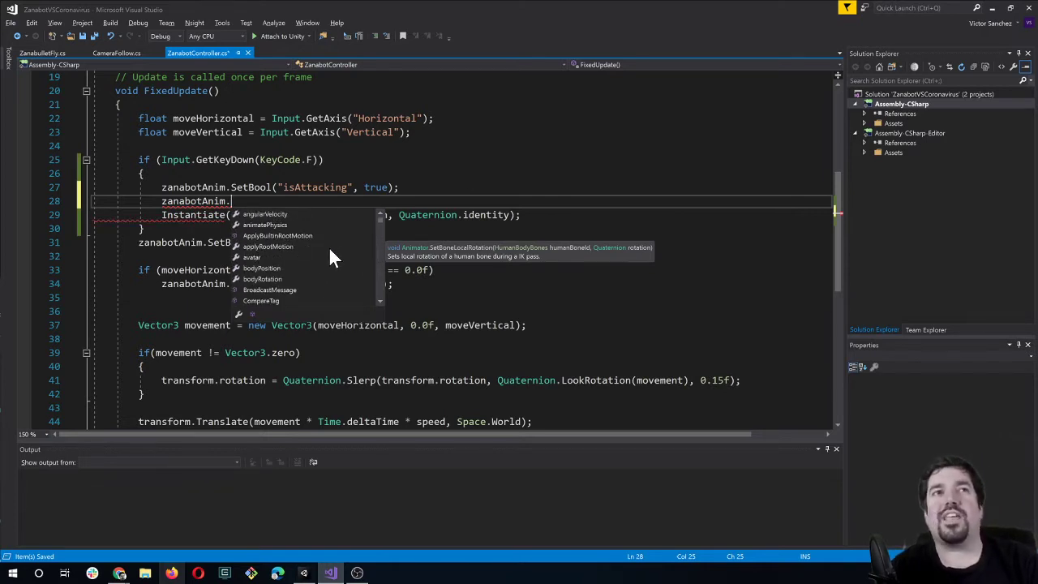
pyautogui.scroll(-2, 321, 240)
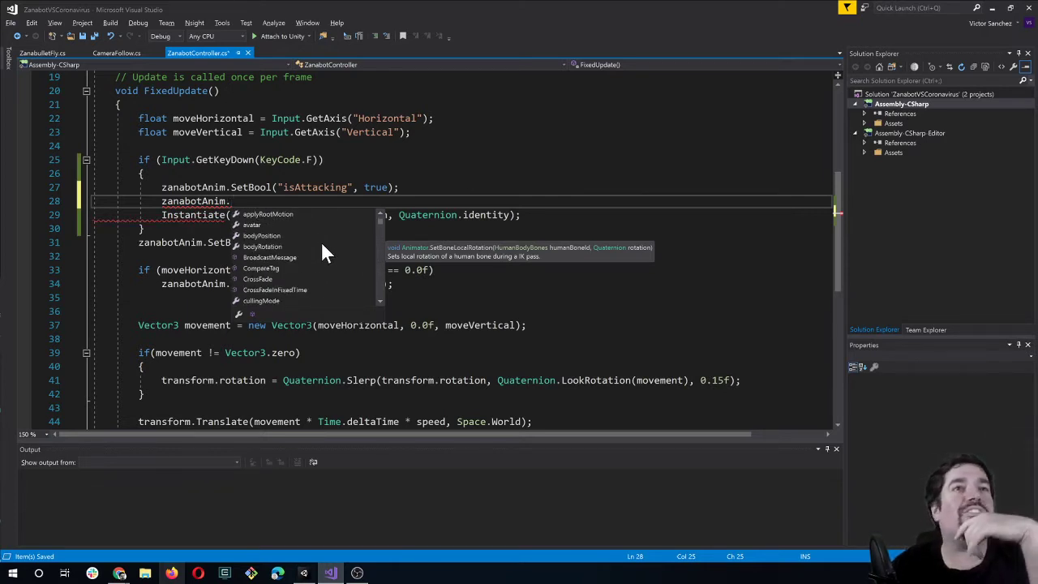
pyautogui.scroll(-1, 323, 250)
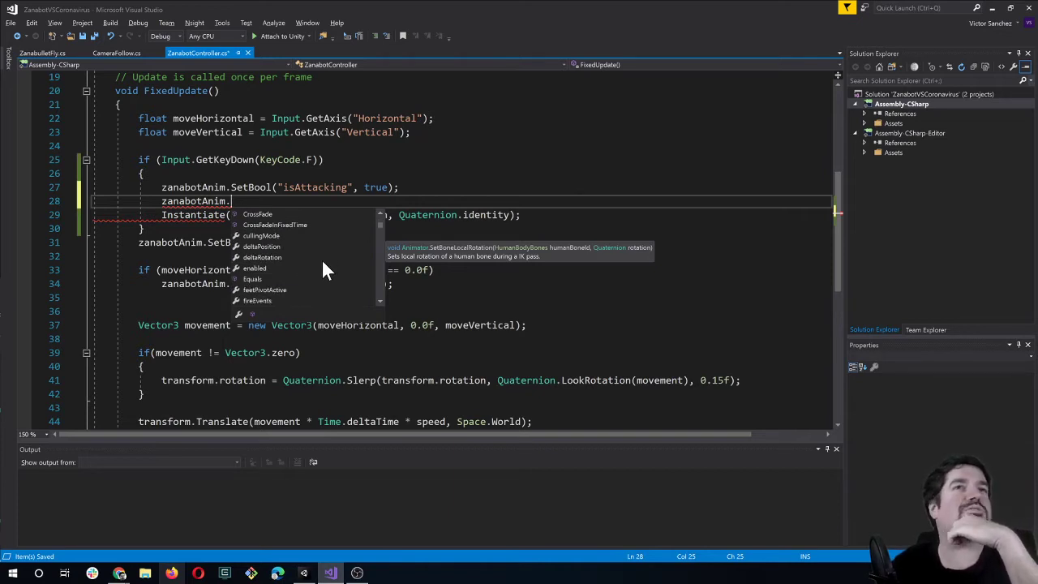
pyautogui.scroll(-1, 323, 263)
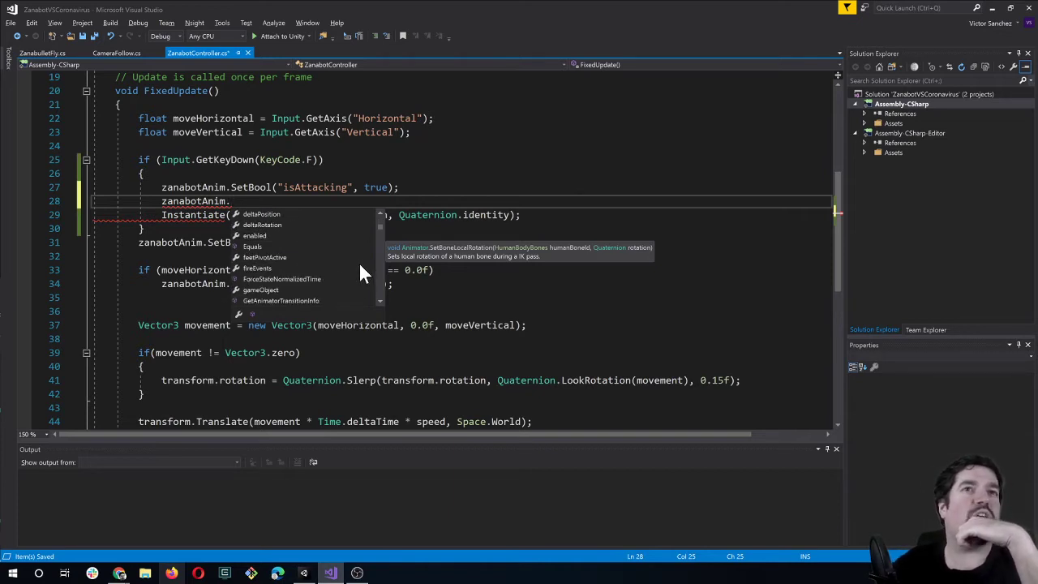
pyautogui.scroll(-1, 359, 262)
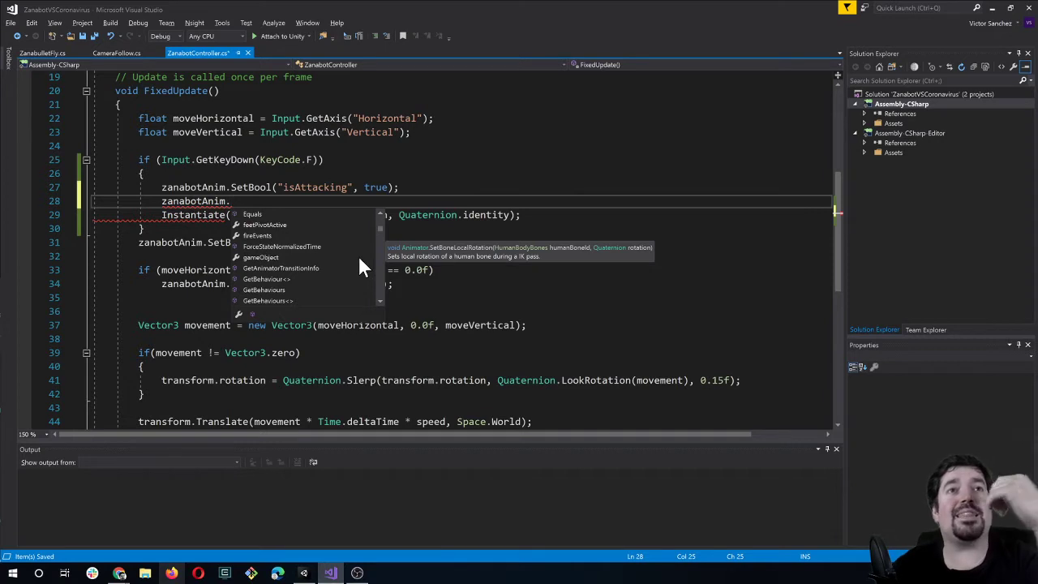
pyautogui.scroll(-1, 358, 256)
pyautogui.scroll(-1, 352, 250)
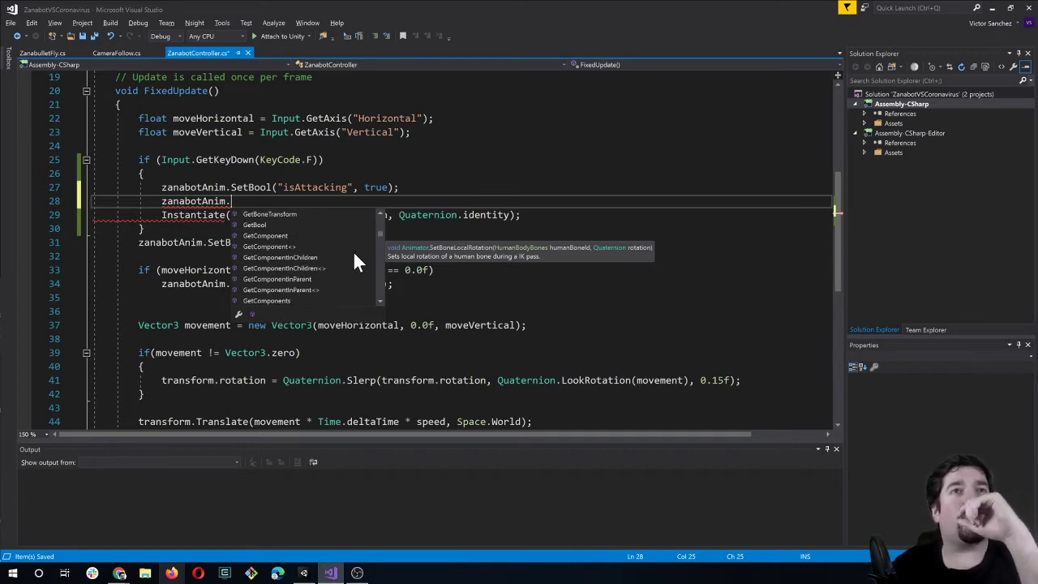
pyautogui.scroll(-3, 351, 248)
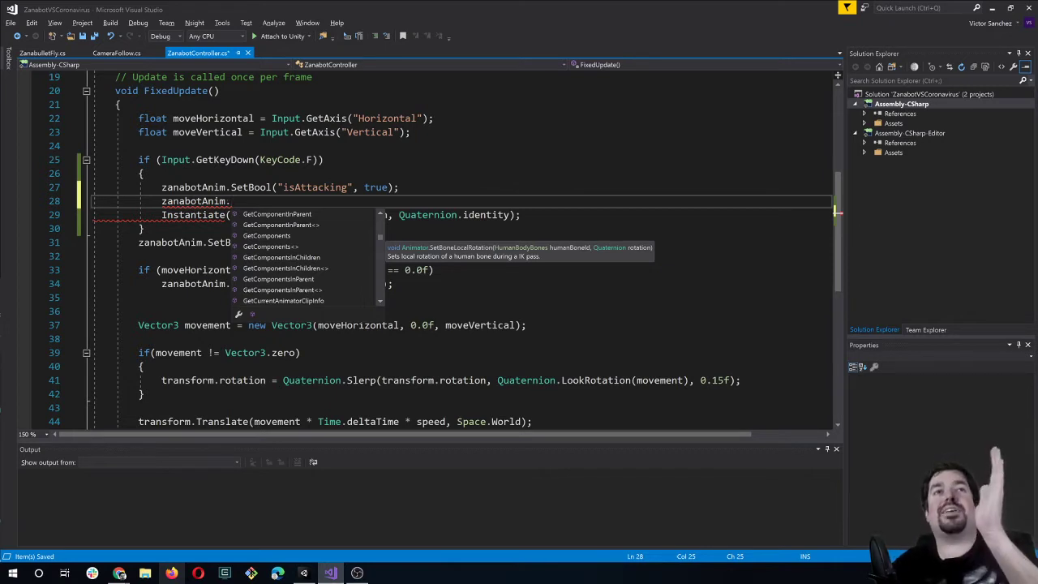
pyautogui.press('Escape')
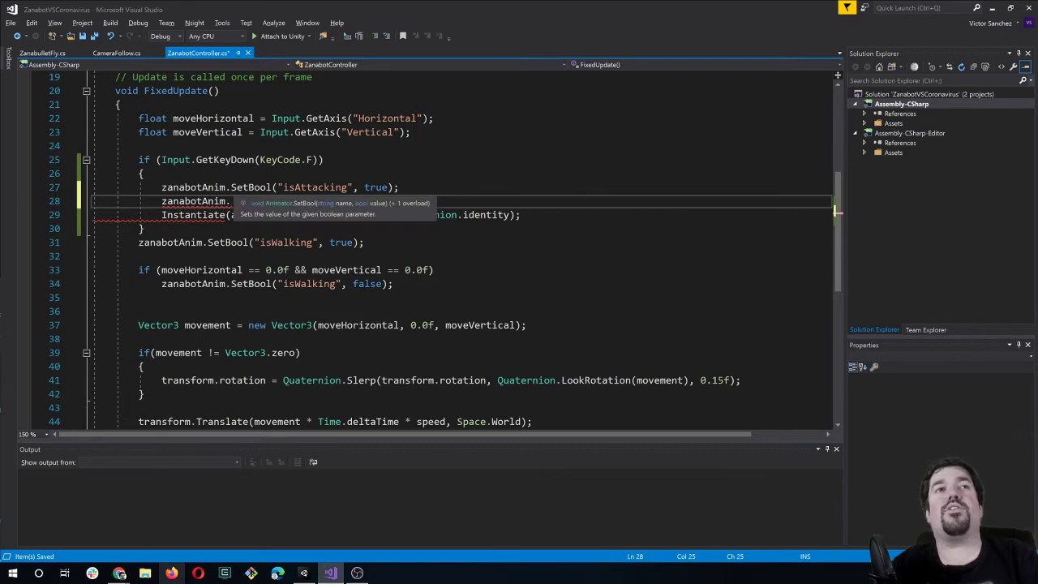
pyautogui.tripleClick(203, 203)
pyautogui.press('Delete')
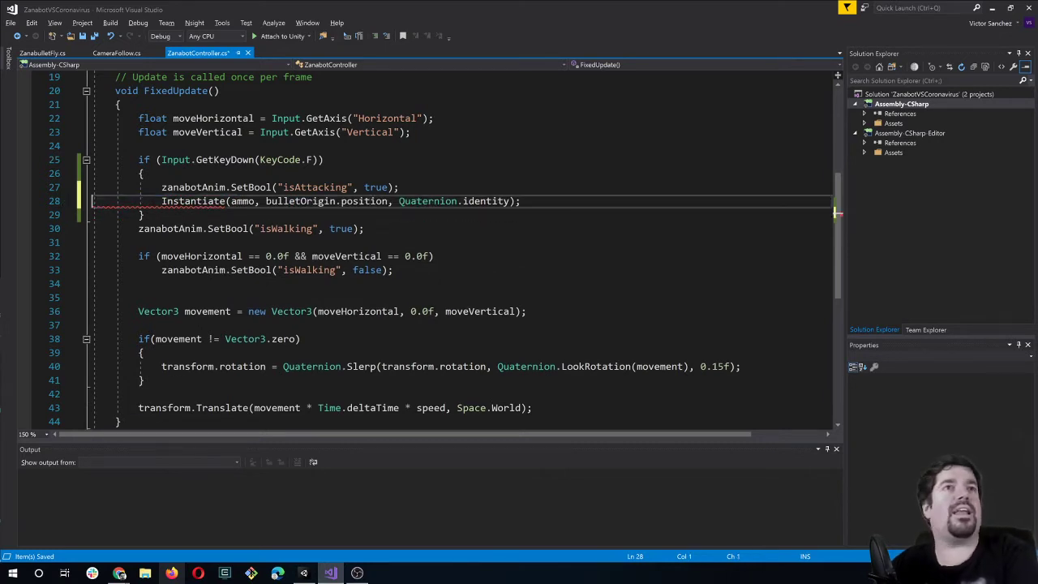
# Add zanabotAnim.SetBool("isAttacking", false) after the Instantiate line and save.
pyautogui.click(144, 214)
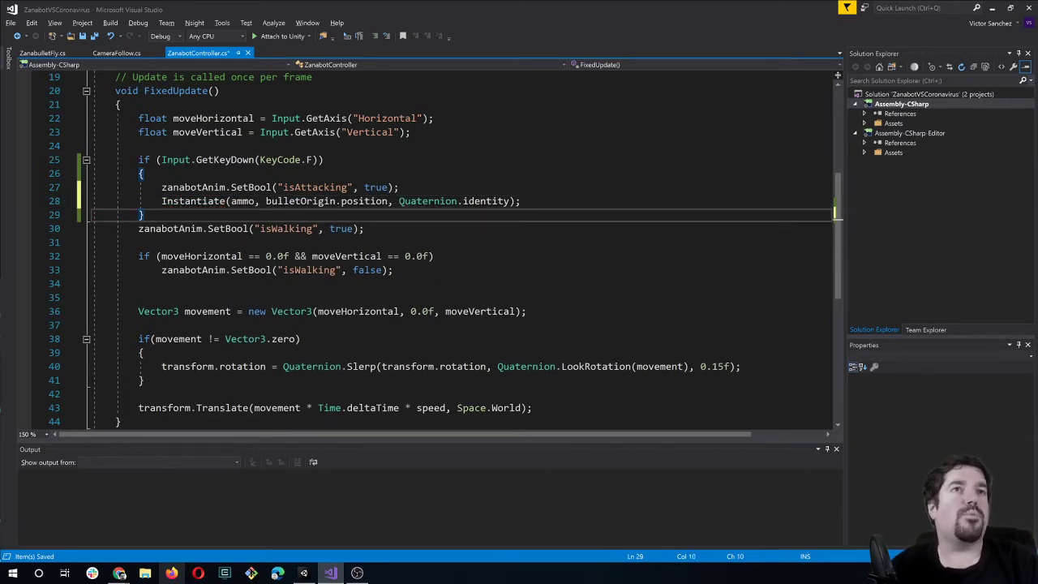
pyautogui.tripleClick(320, 182)
pyautogui.hotkey('ctrl', 'c')
pyautogui.tripleClick(211, 201)
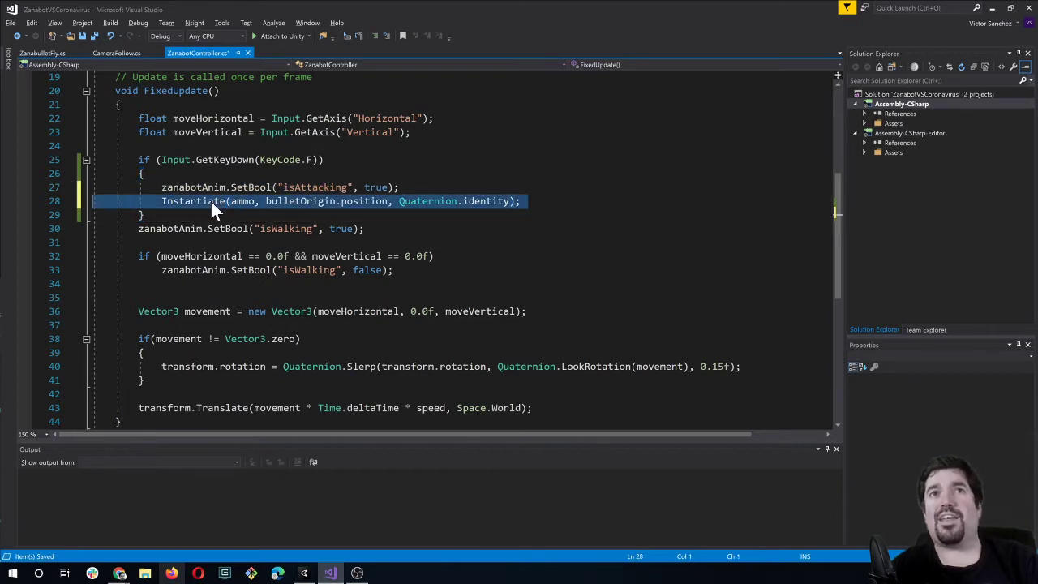
pyautogui.press('End')
pyautogui.press('Return')
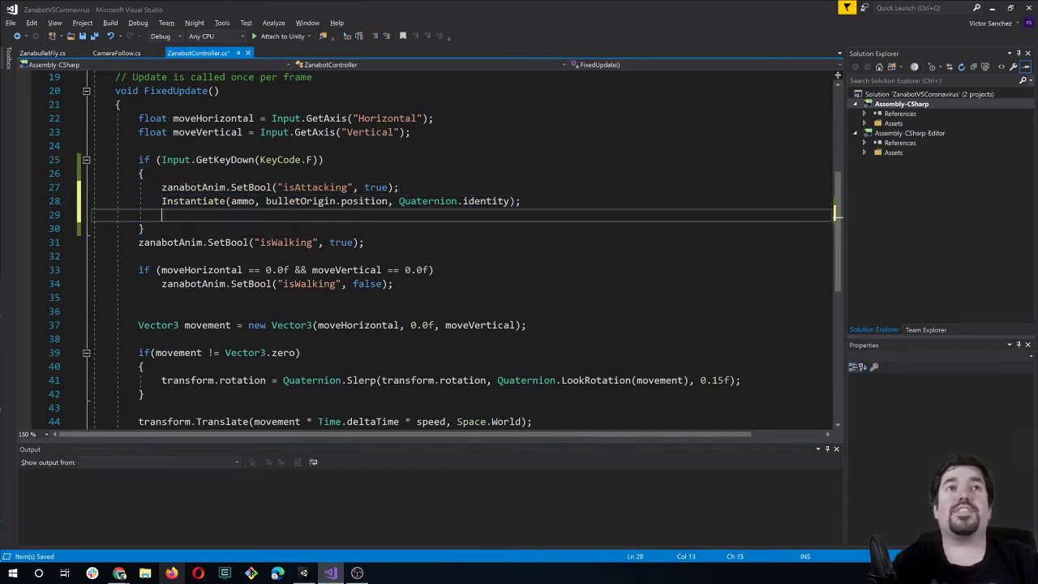
pyautogui.write('zana')
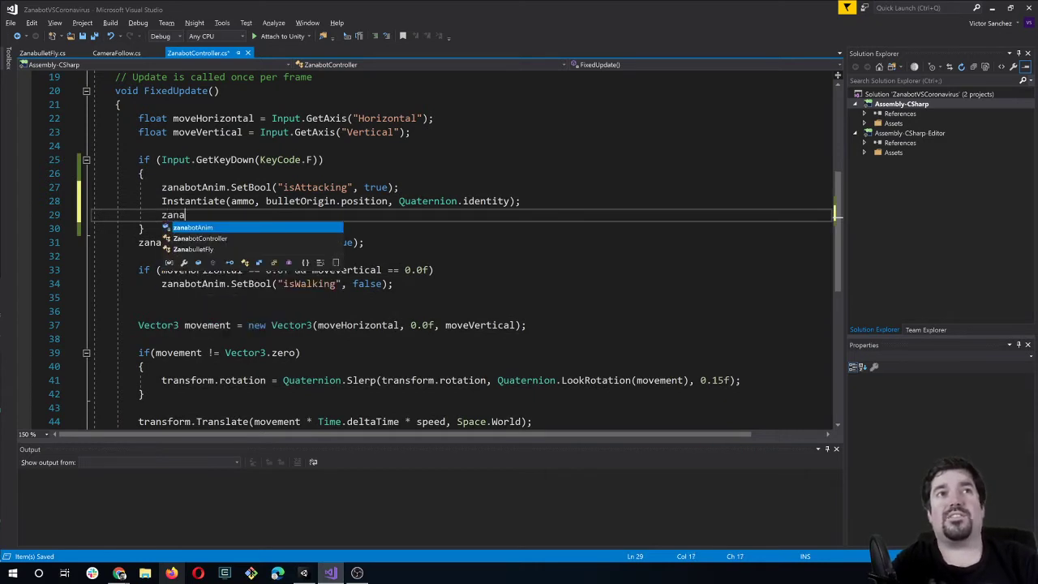
pyautogui.press('Tab')
pyautogui.write('.Set')
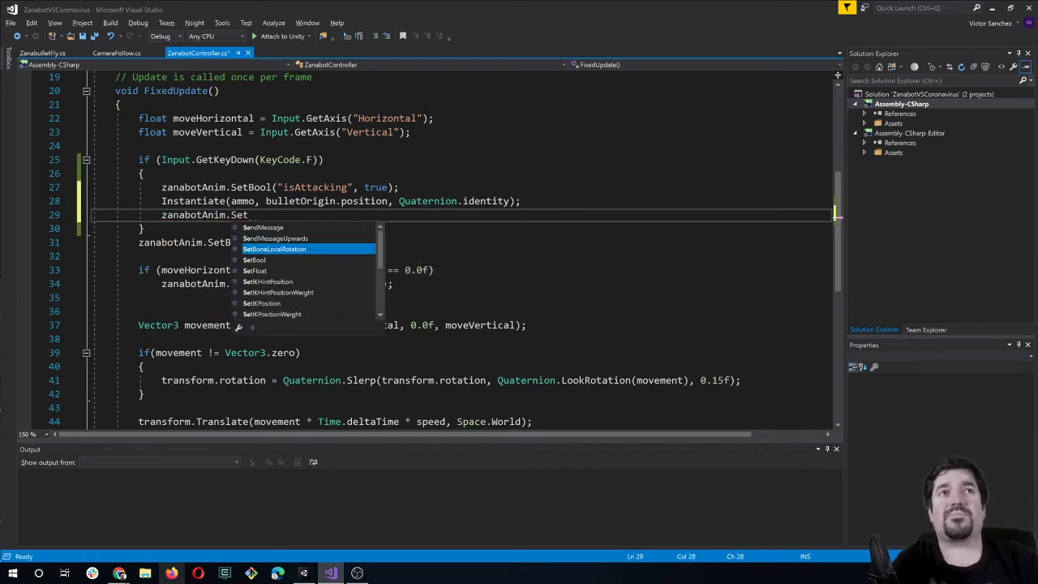
pyautogui.write('Bo')
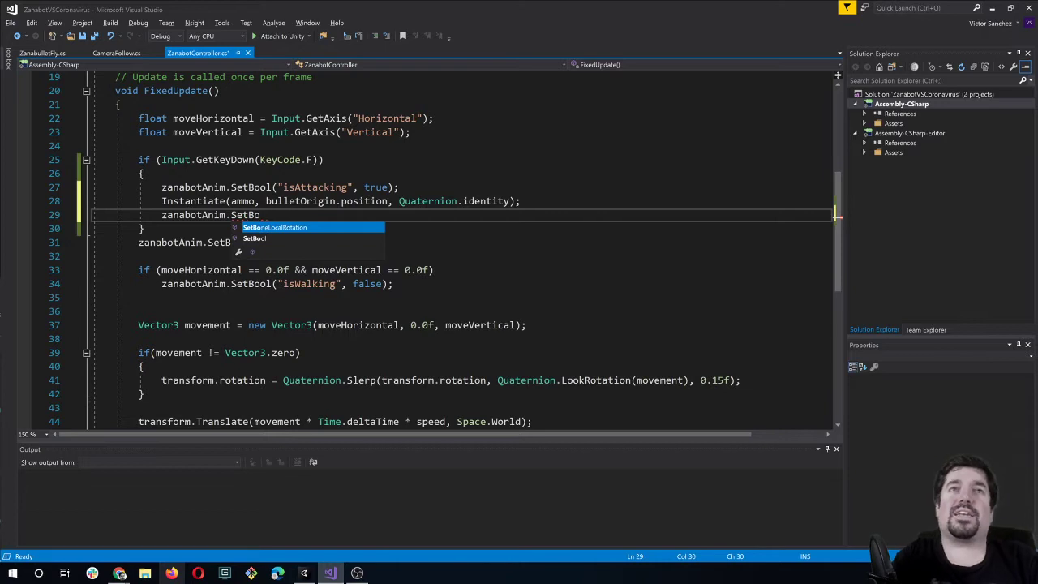
pyautogui.click(340, 183)
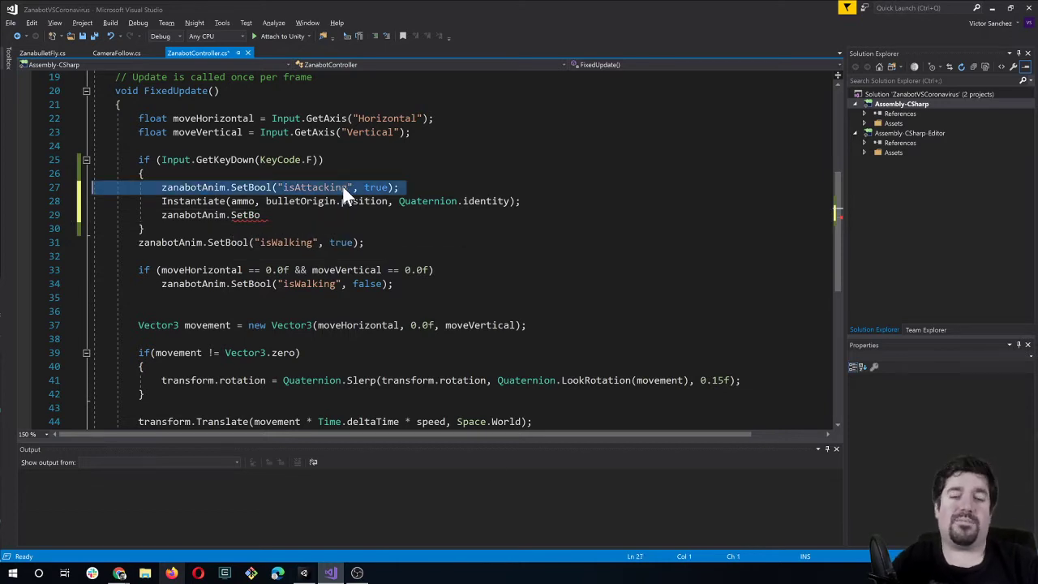
pyautogui.press('Down')
pyautogui.press('Down')
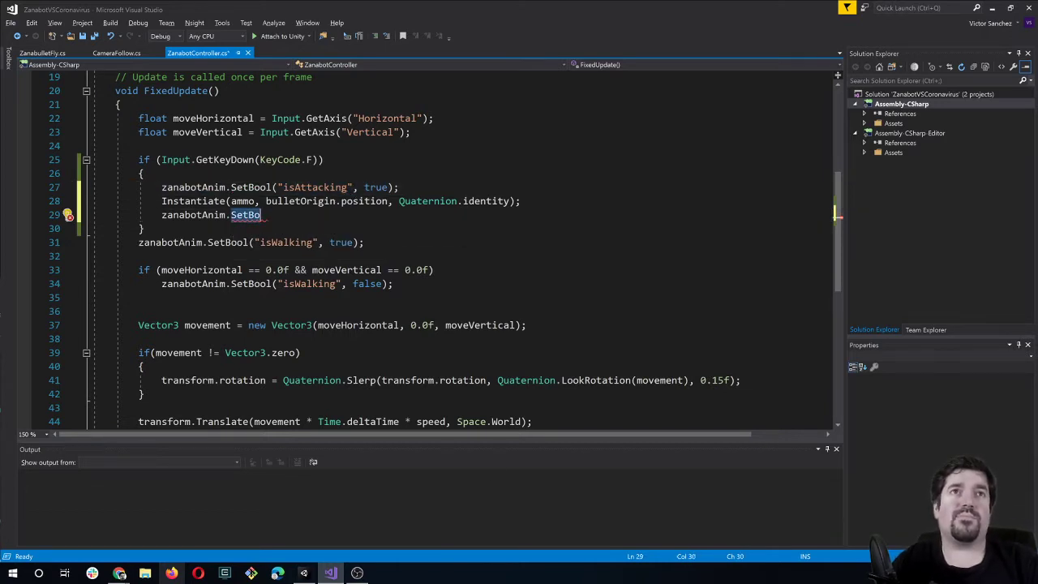
pyautogui.hotkey('ctrl', 'v')
pyautogui.doubleClick(376, 215)
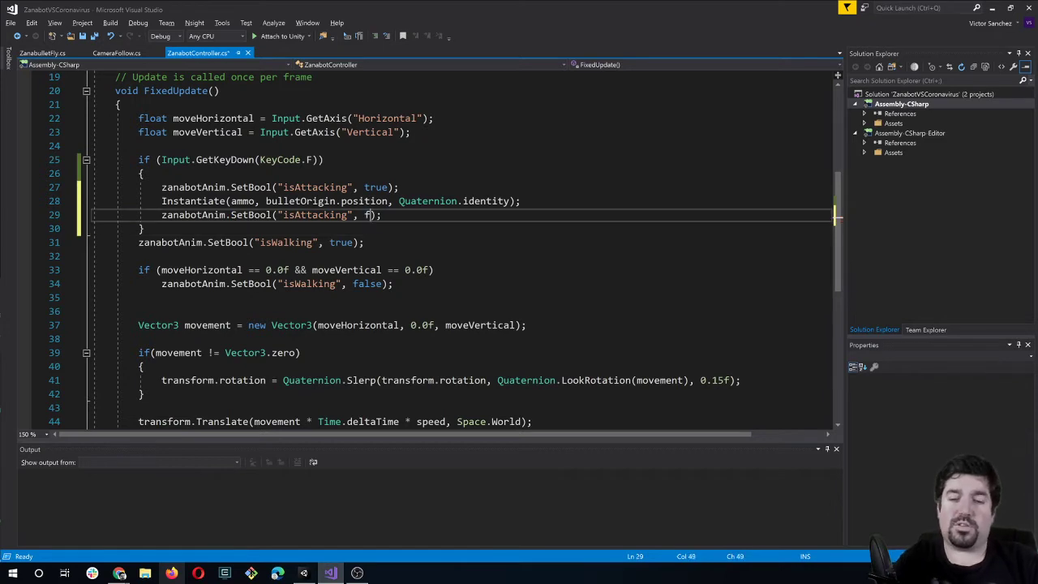
pyautogui.write('false')
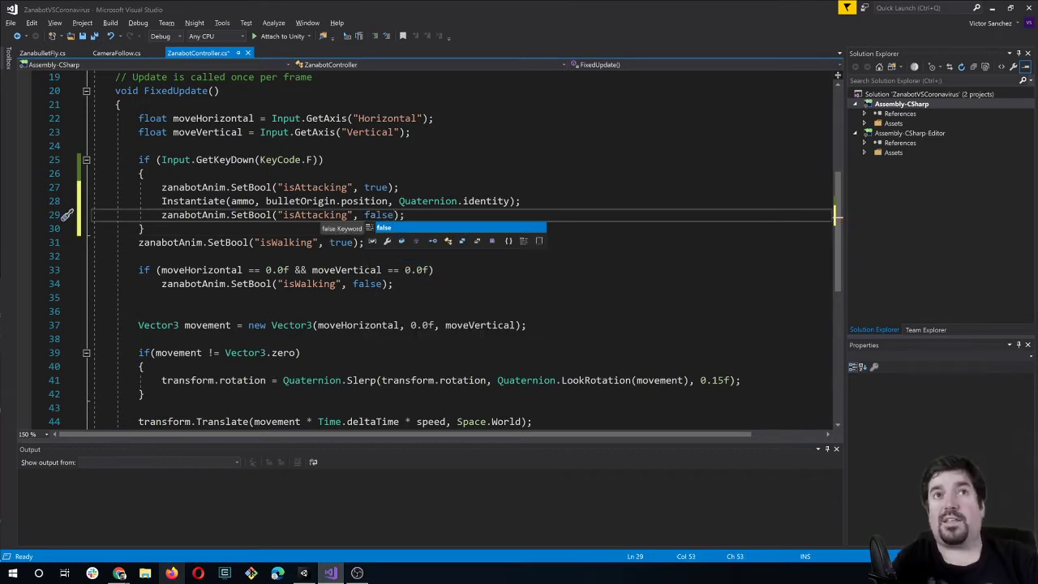
pyautogui.hotkey('ctrl', 's')
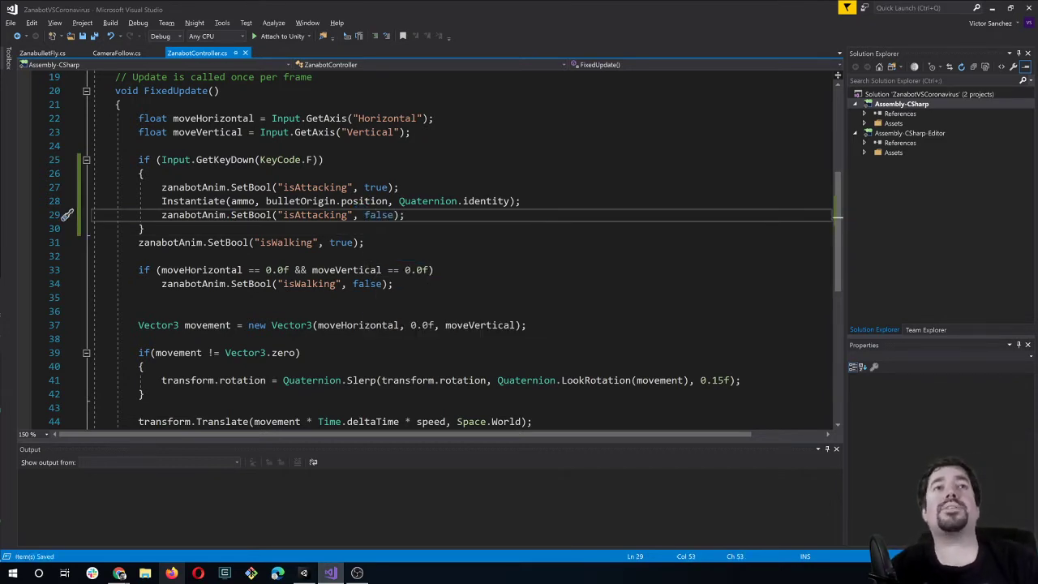
# Review the F-key block's SetBool calls, then return to the Unity editor.
pyautogui.moveTo(144, 173); pyautogui.dragTo(144, 229)
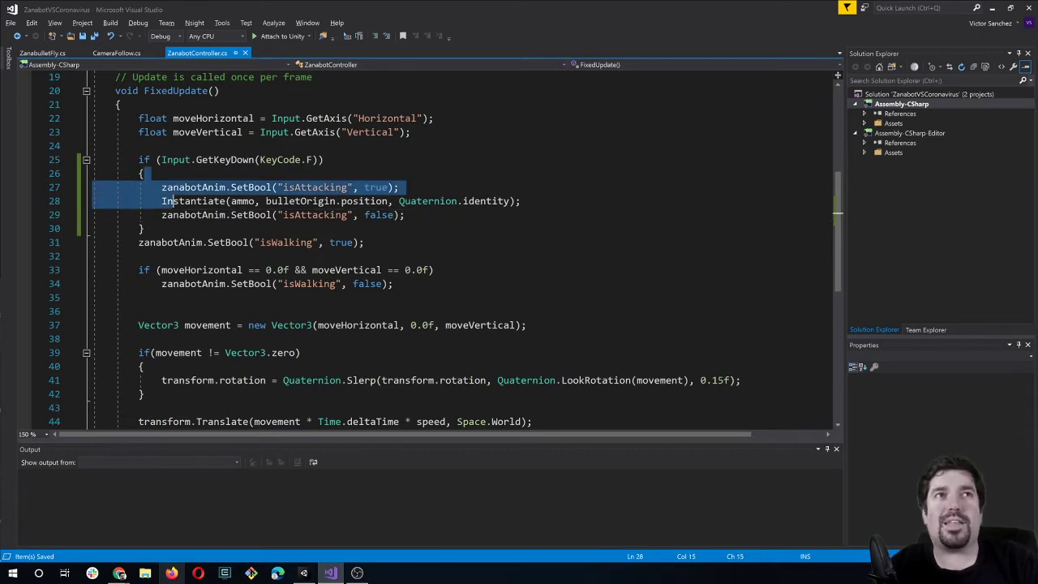
pyautogui.click(144, 228)
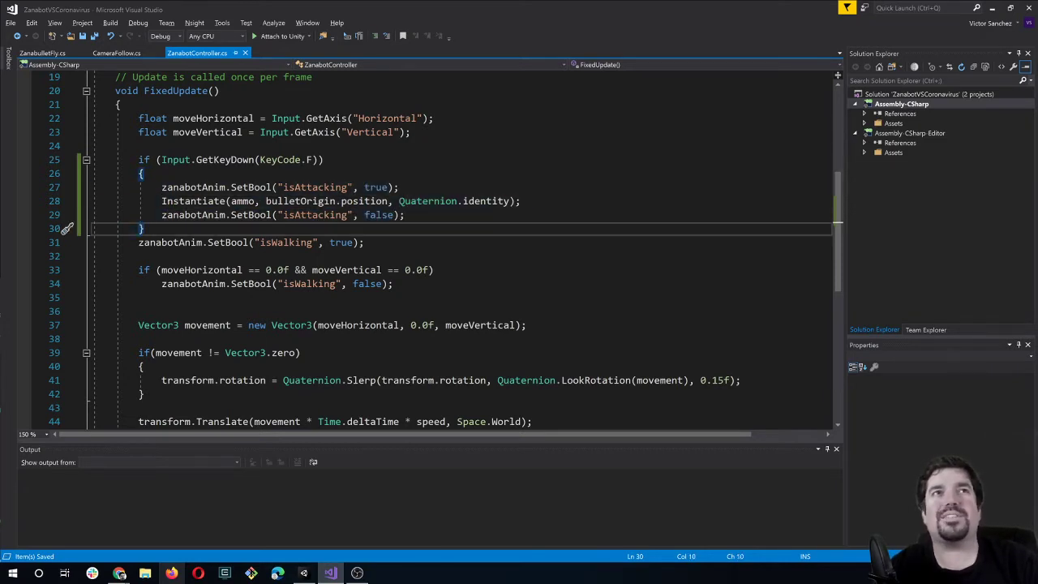
pyautogui.click(236, 187)
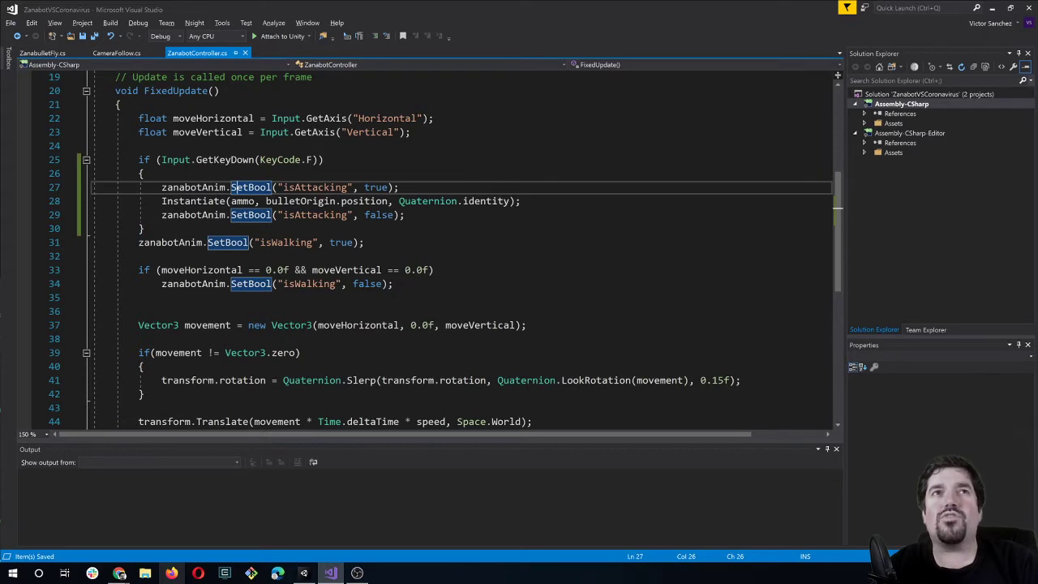
pyautogui.tripleClick(459, 202)
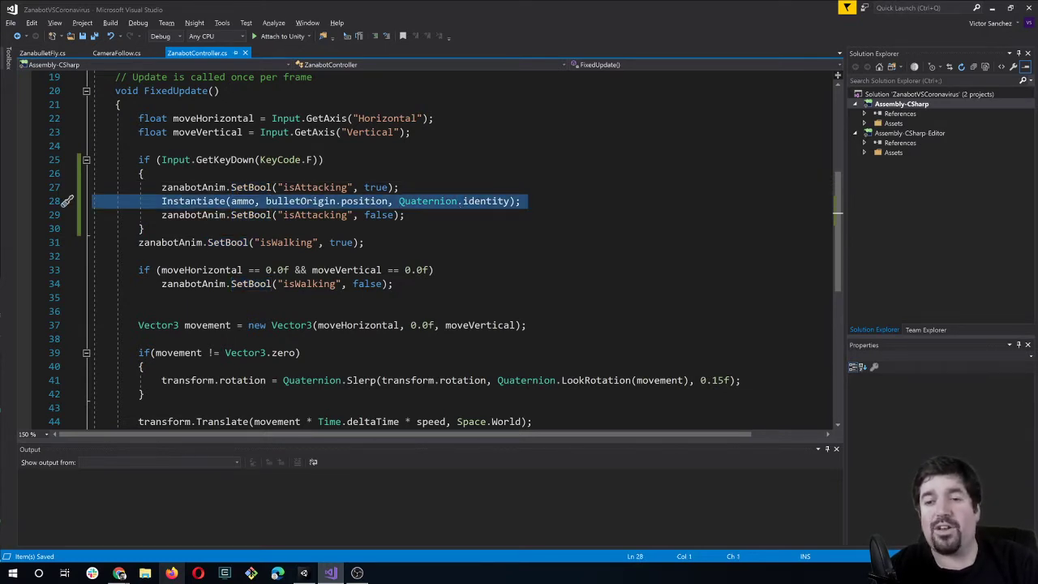
pyautogui.click(302, 215)
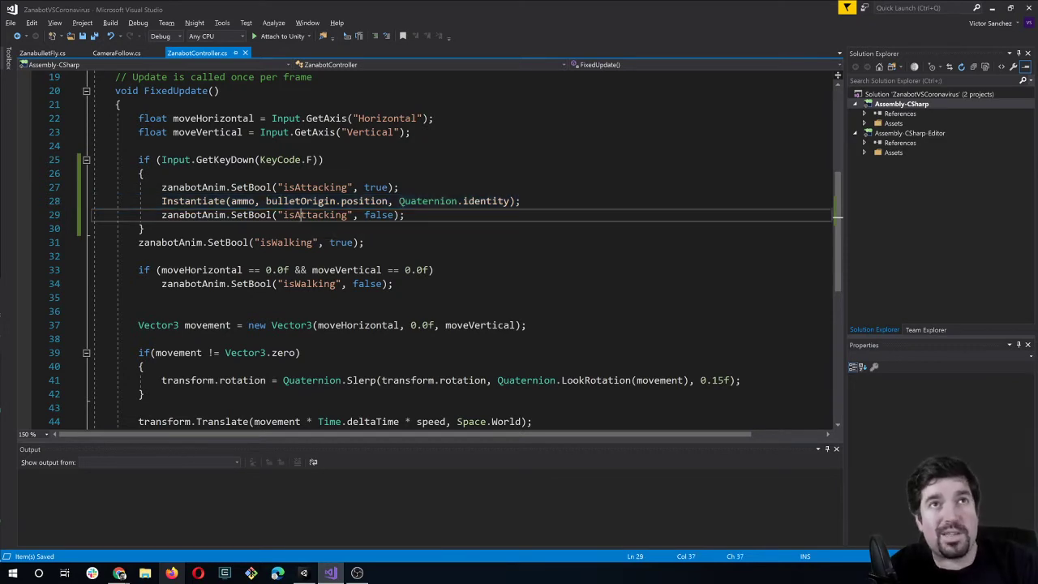
pyautogui.doubleClick(301, 213)
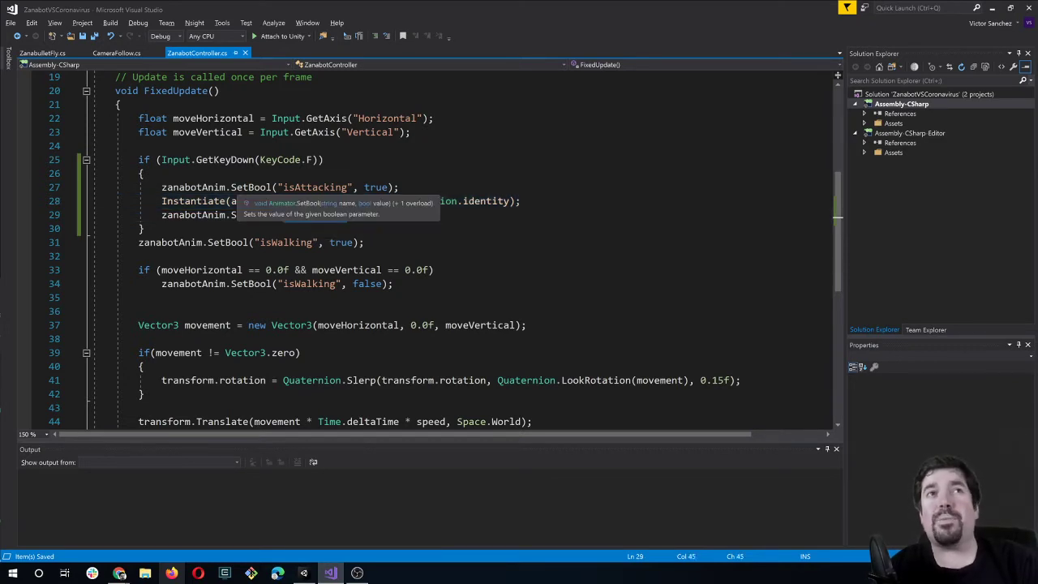
pyautogui.hotkey('alt', 'Tab')
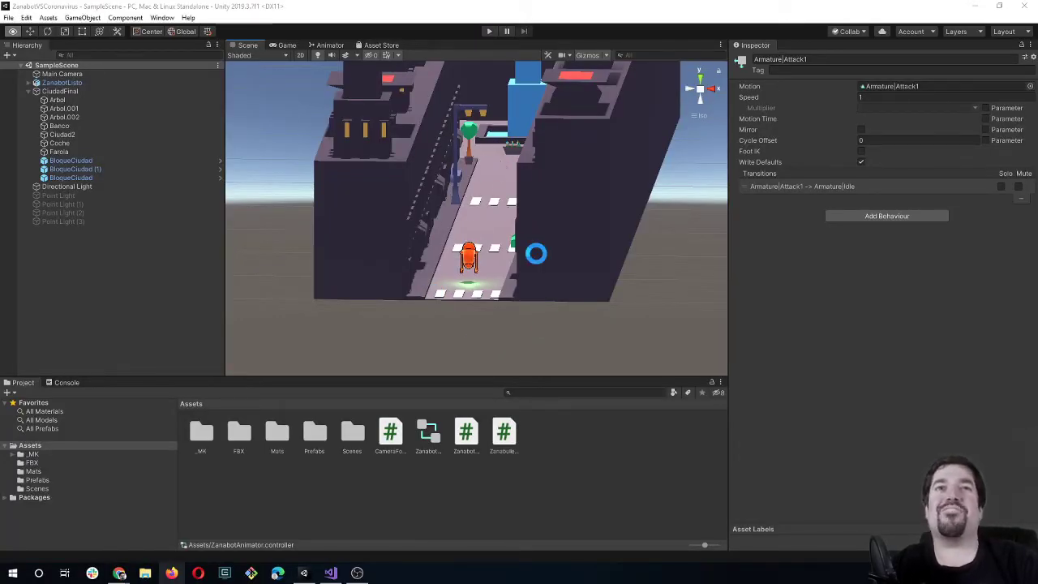
# Play-test firing bullets repeatedly while moving, then stop Play mode and return to Visual Studio.
pyautogui.click(490, 31)
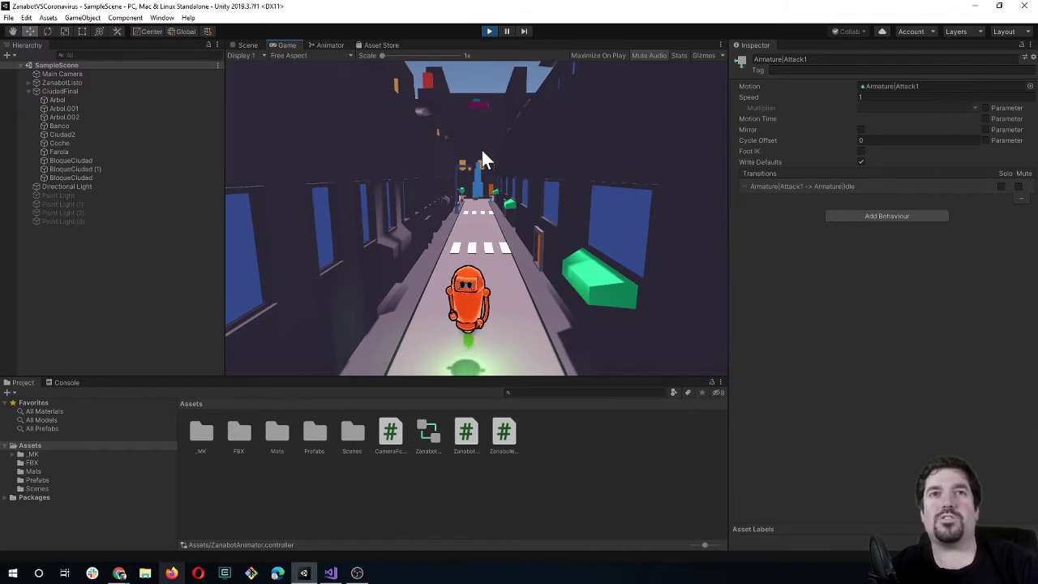
pyautogui.press('space')
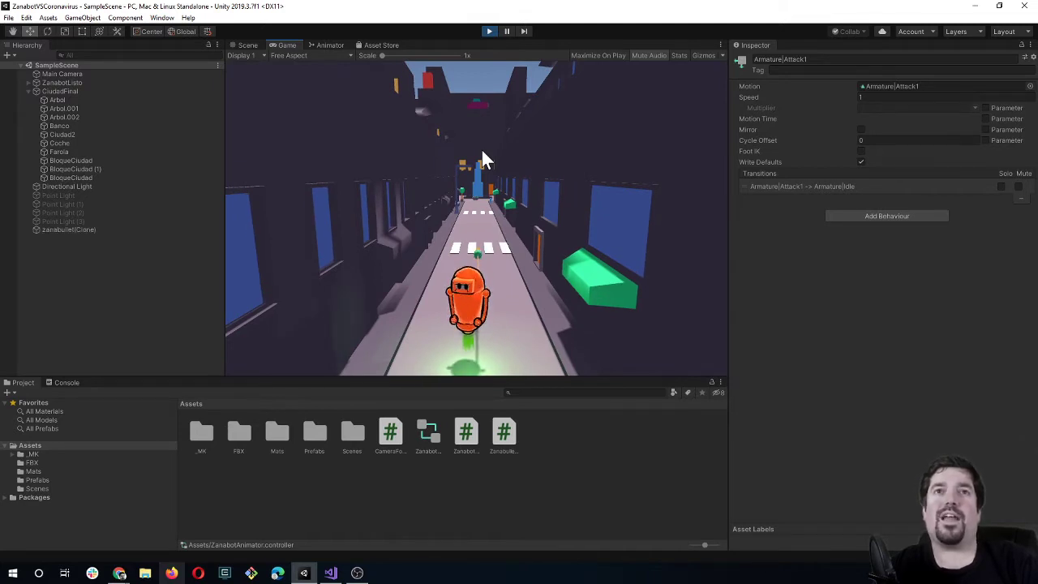
pyautogui.press('space')
pyautogui.press('space')
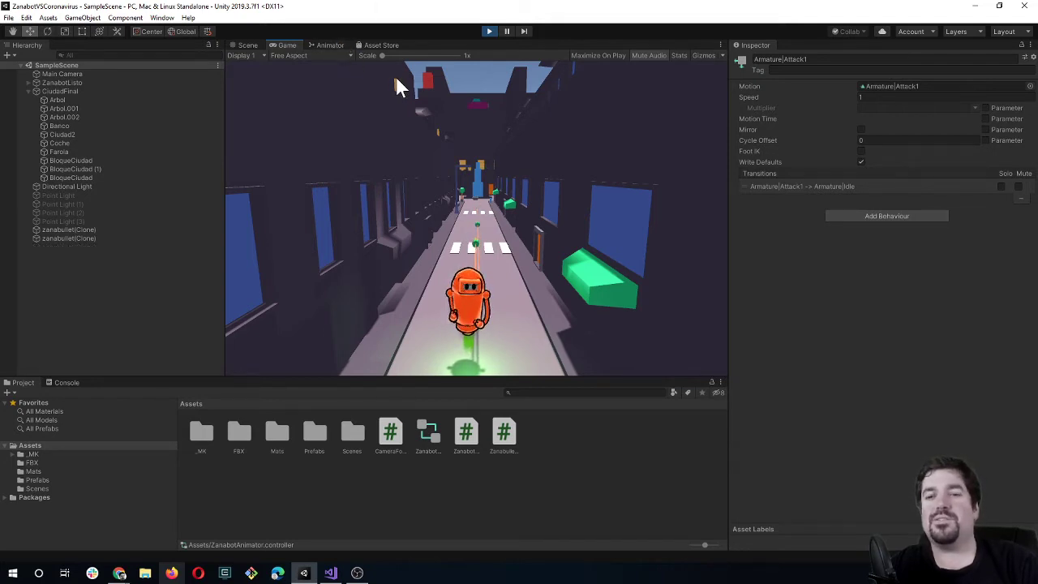
pyautogui.press('space')
pyautogui.press('space')
pyautogui.press('space')
pyautogui.press('space')
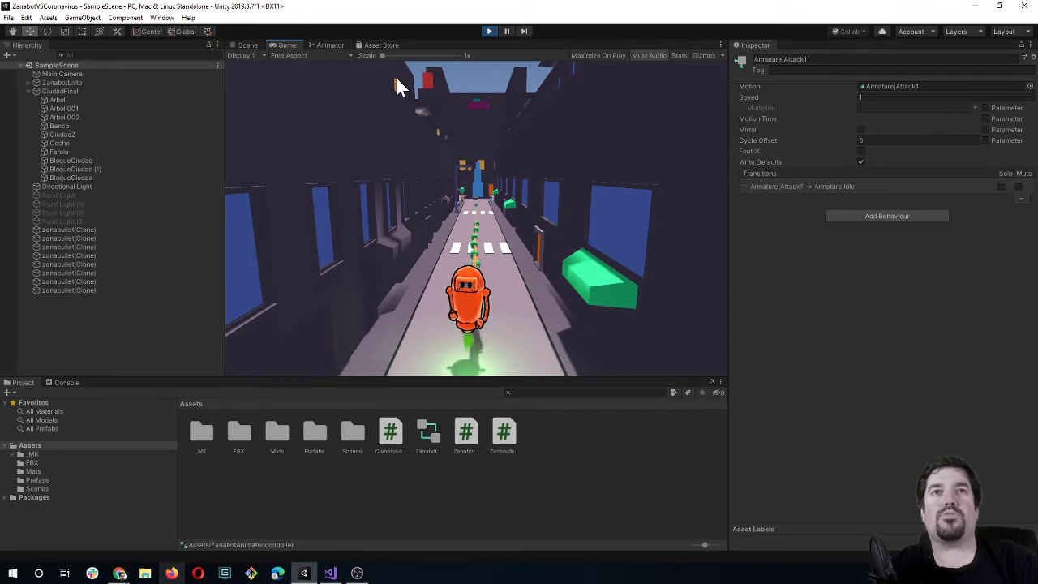
pyautogui.press('Left')
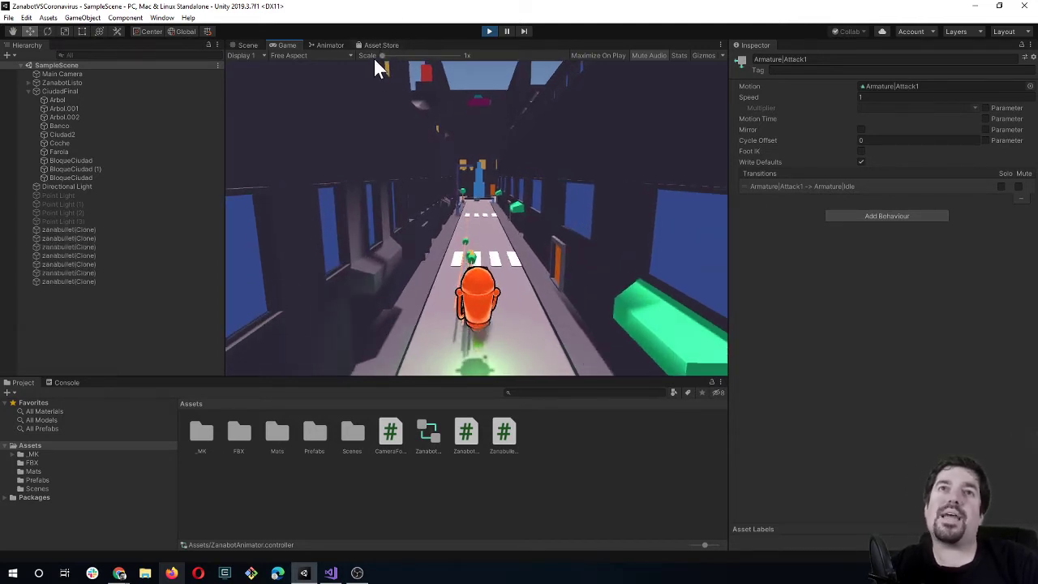
pyautogui.press('space')
pyautogui.press('space')
pyautogui.press('space')
pyautogui.press('space')
pyautogui.press('space')
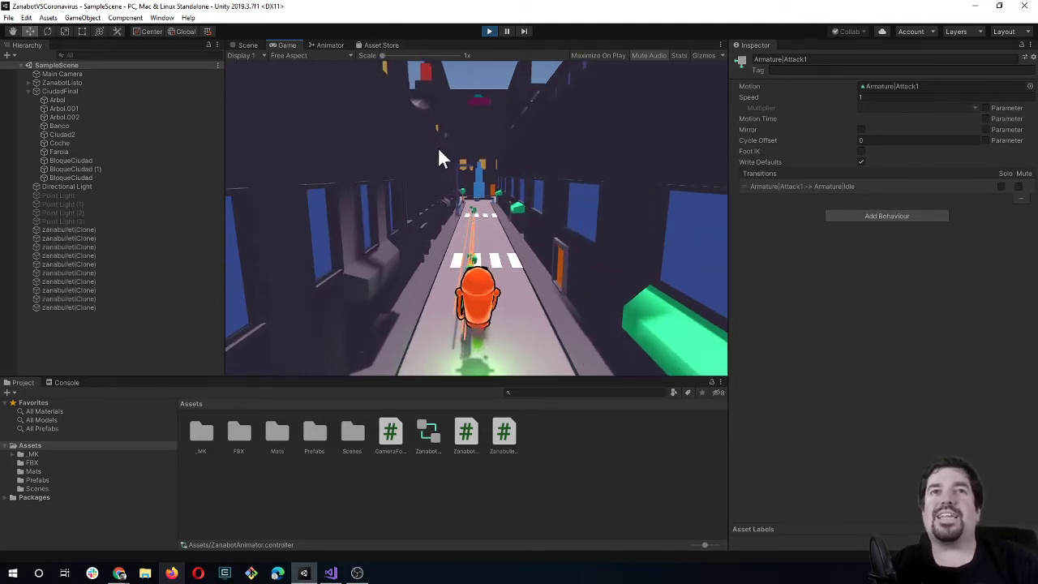
pyautogui.press('space')
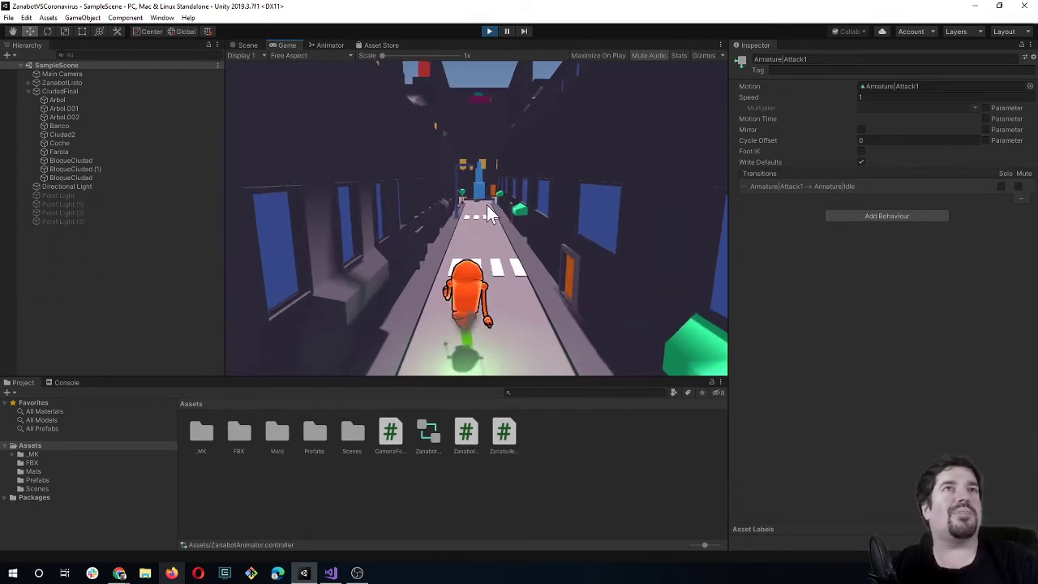
pyautogui.click(489, 29)
pyautogui.hotkey('alt', 'Tab')
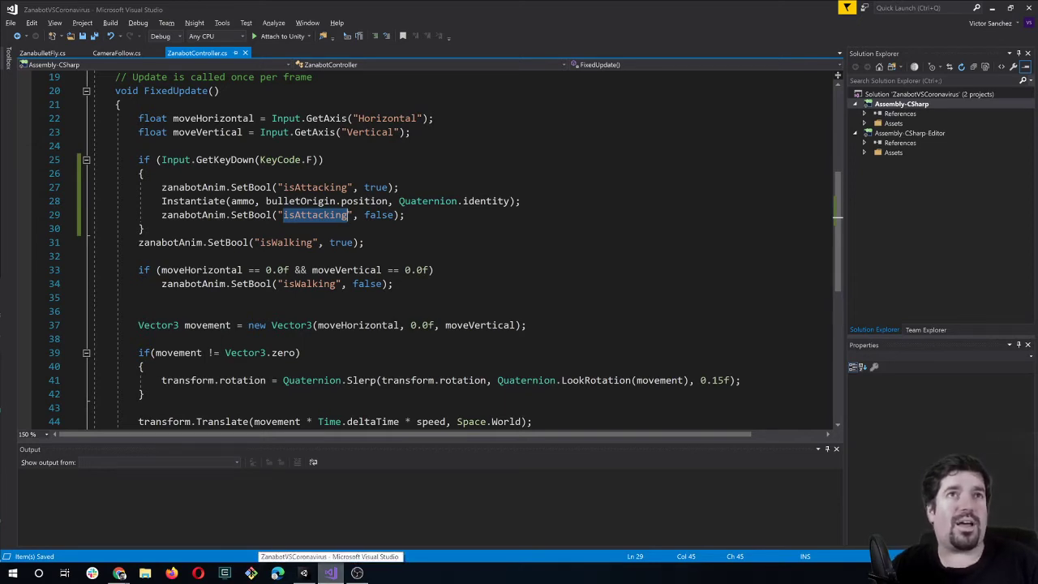
# Delete the SetBool("isAttacking", false) call from the F-key block on line 29.
pyautogui.moveTo(231, 215); pyautogui.dragTo(405, 215)
pyautogui.press('Delete')
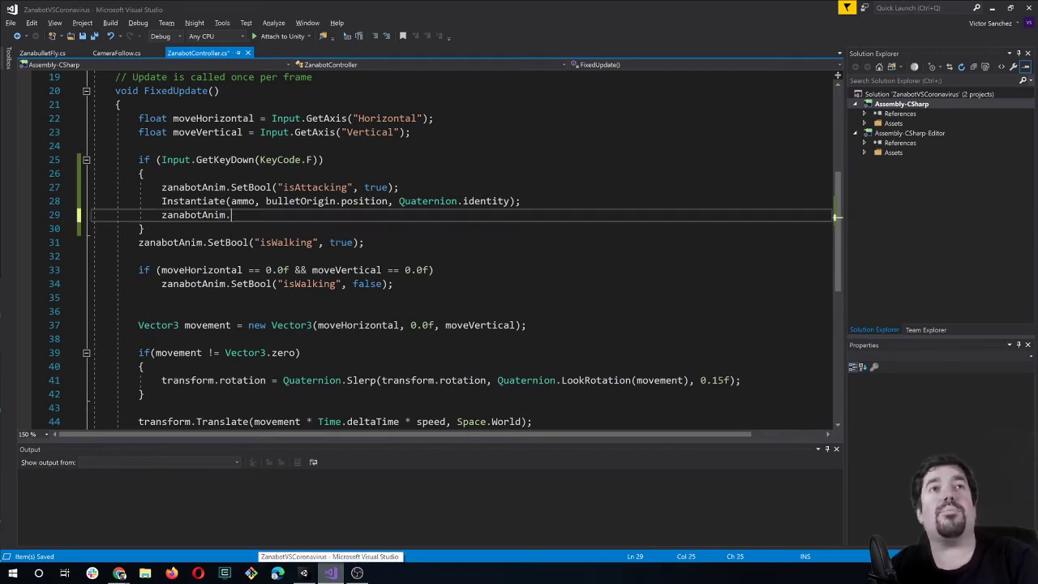
pyautogui.press('BackSpace')
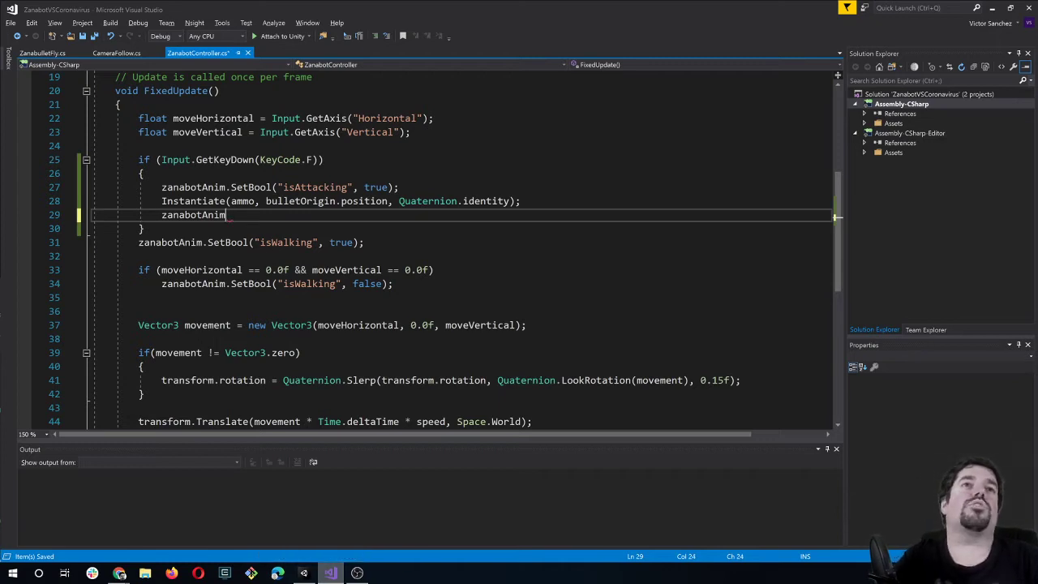
pyautogui.write('.')
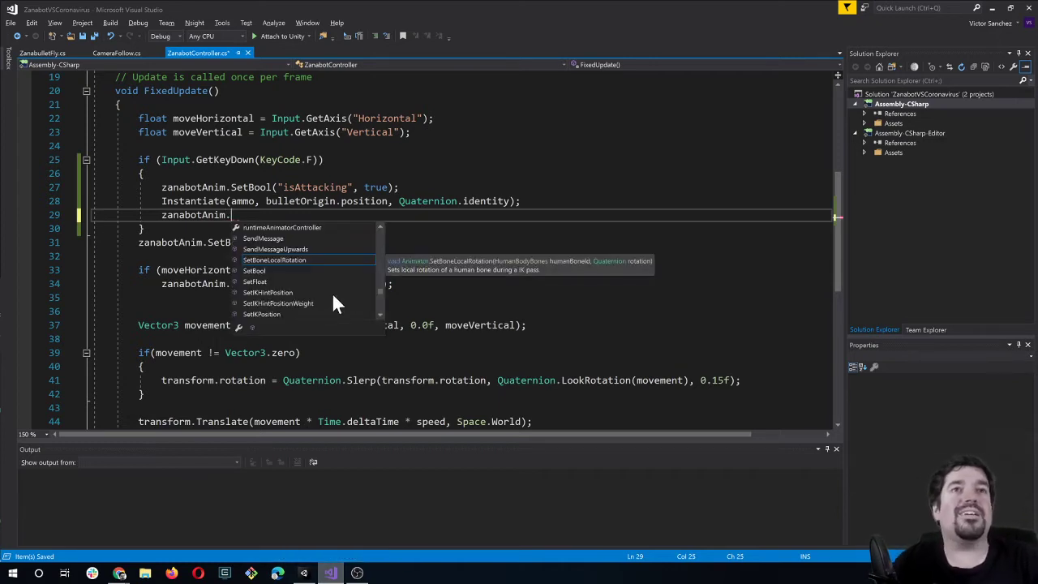
# Remove the leftover incomplete zanabotAnim. line, leaving only isAttacking true and the ammo spawn.
pyautogui.scroll(-1, 329, 292)
pyautogui.scroll(-1, 327, 290)
pyautogui.scroll(-1, 327, 291)
pyautogui.scroll(-1, 327, 291)
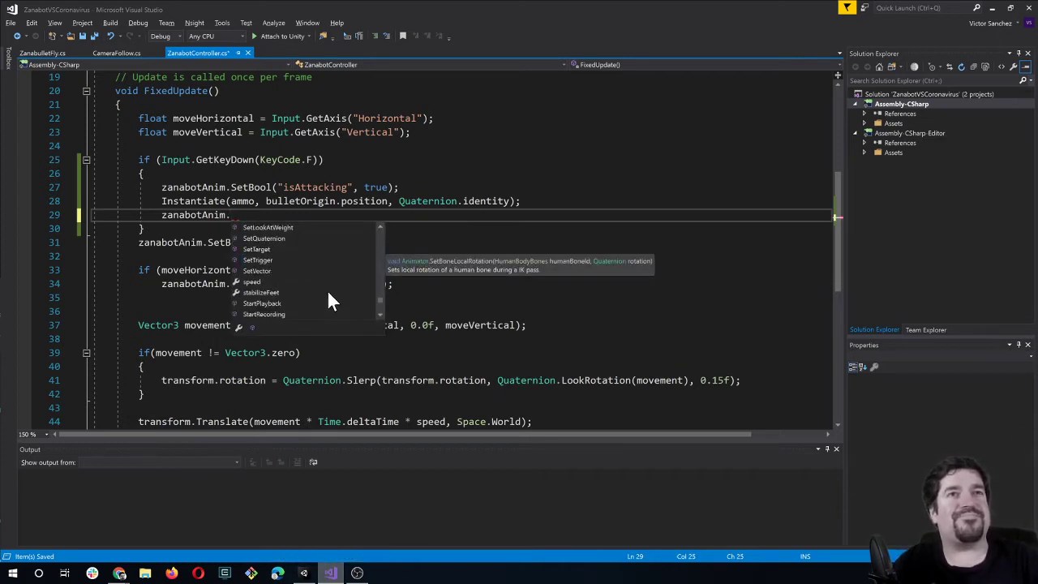
pyautogui.scroll(-1, 327, 292)
pyautogui.scroll(-1, 328, 292)
pyautogui.scroll(-1, 328, 292)
pyautogui.scroll(-1, 328, 293)
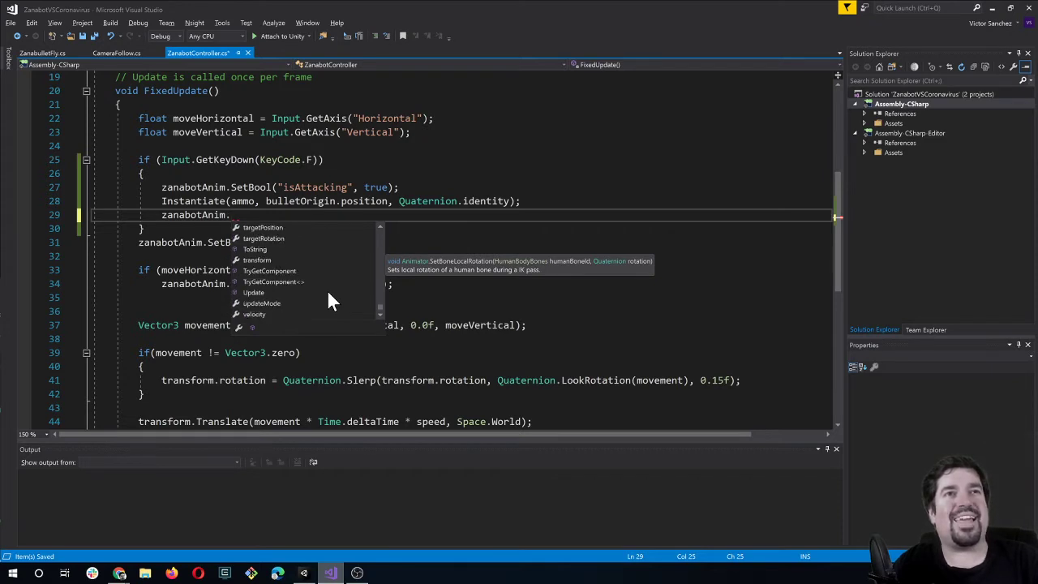
pyautogui.scroll(-1, 328, 294)
pyautogui.scroll(1, 327, 290)
pyautogui.scroll(2, 327, 289)
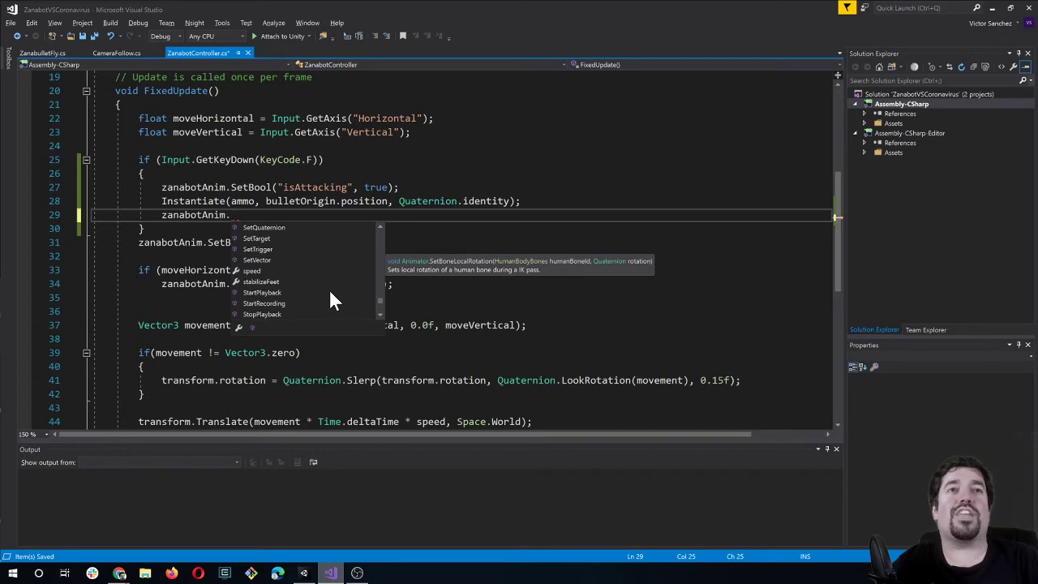
pyautogui.scroll(1, 329, 288)
pyautogui.scroll(2, 329, 288)
pyautogui.scroll(2, 329, 289)
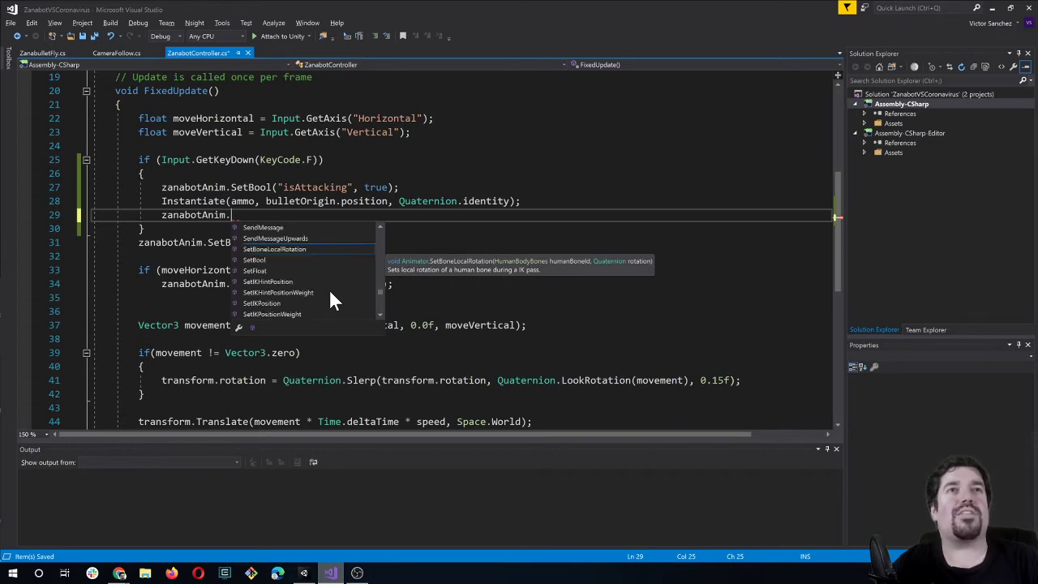
pyautogui.scroll(1, 329, 289)
pyautogui.scroll(1, 328, 289)
pyautogui.press('Escape')
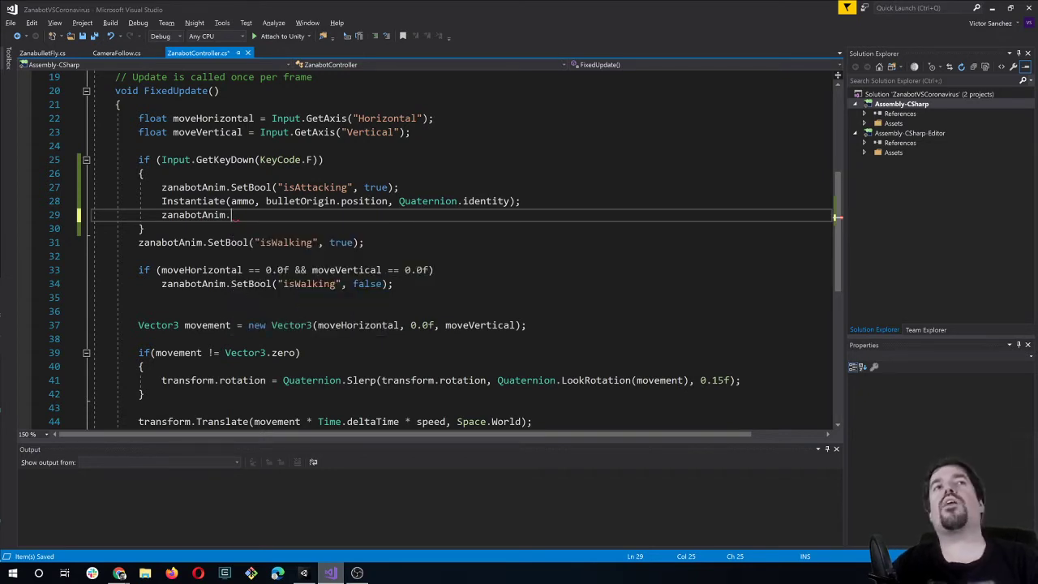
pyautogui.hotkey('shift', 'Home')
pyautogui.hotkey('shift', 'Home')
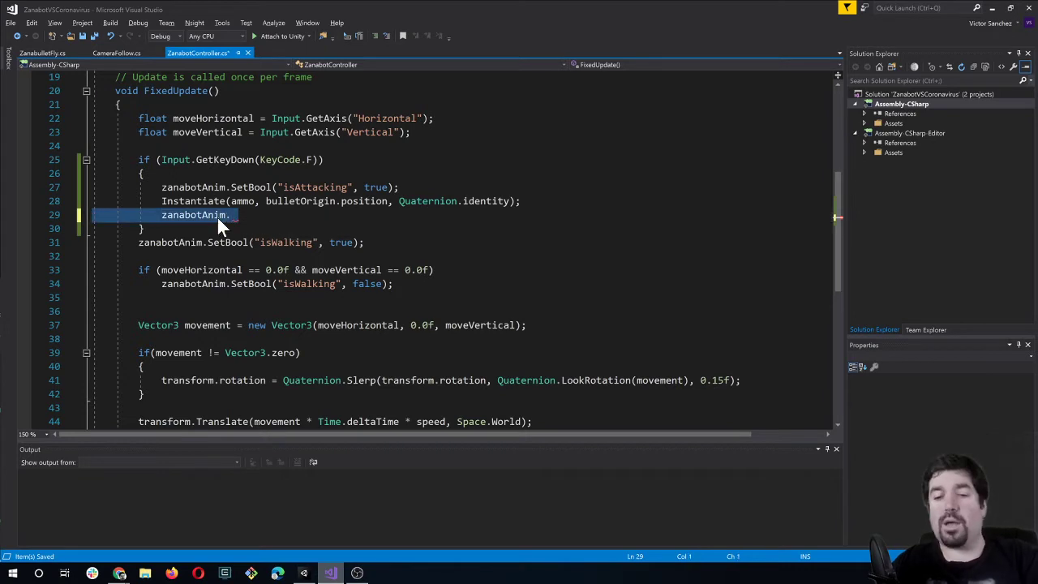
pyautogui.press('Delete')
pyautogui.press('Delete')
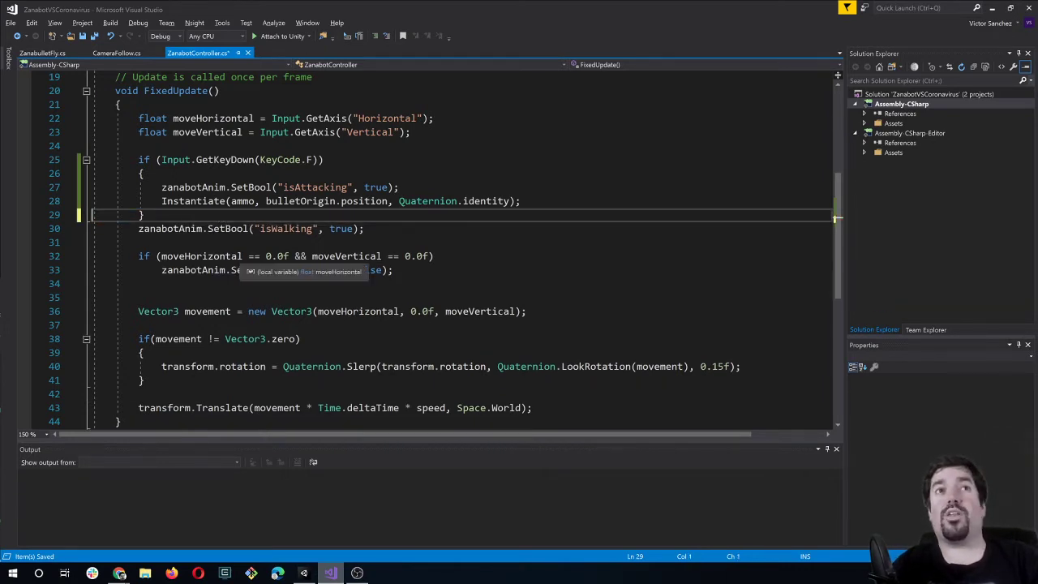
pyautogui.click(226, 188)
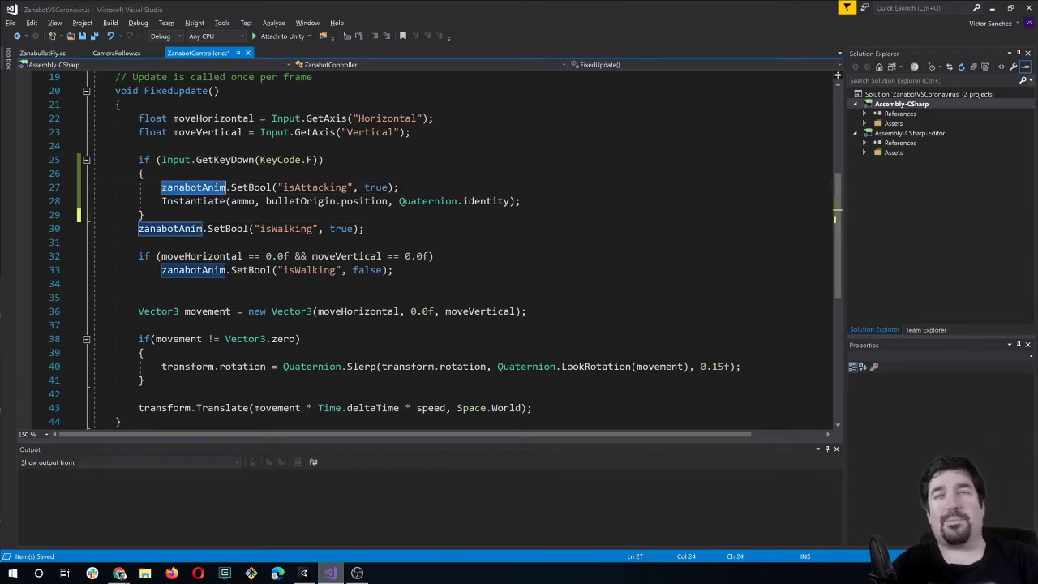
pyautogui.click(267, 242)
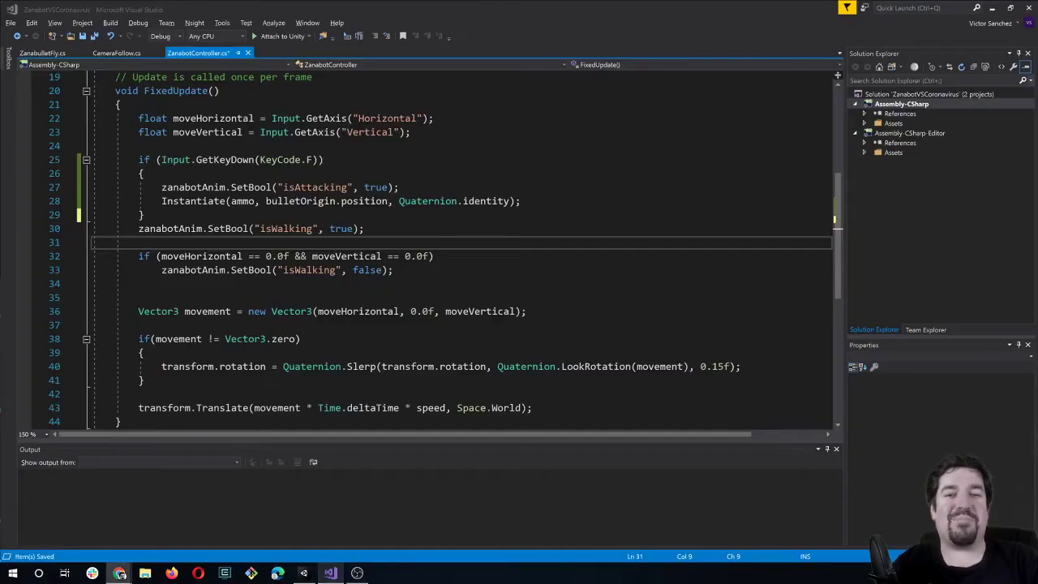
# Maximize Chrome and Google 'stop animation unity when it finishes' in a new tab.
pyautogui.moveTo(594, 17); pyautogui.dragTo(479, 28)
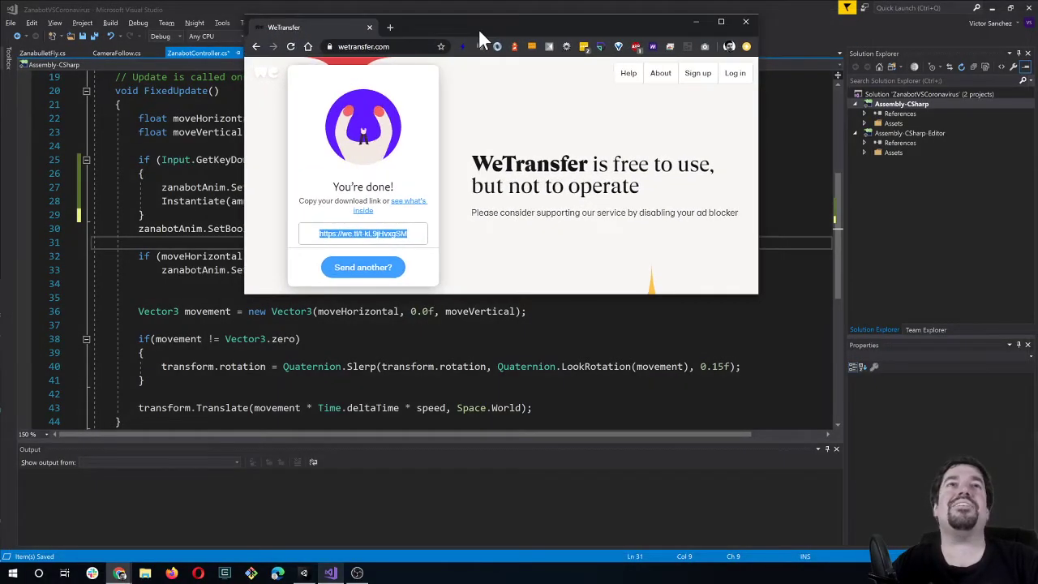
pyautogui.doubleClick(478, 29)
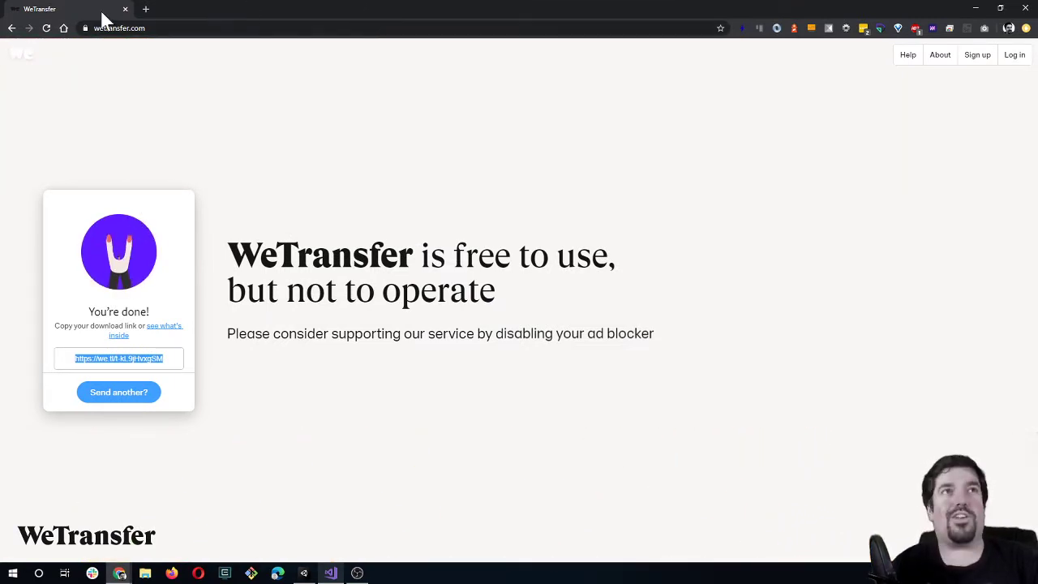
pyautogui.click(145, 10)
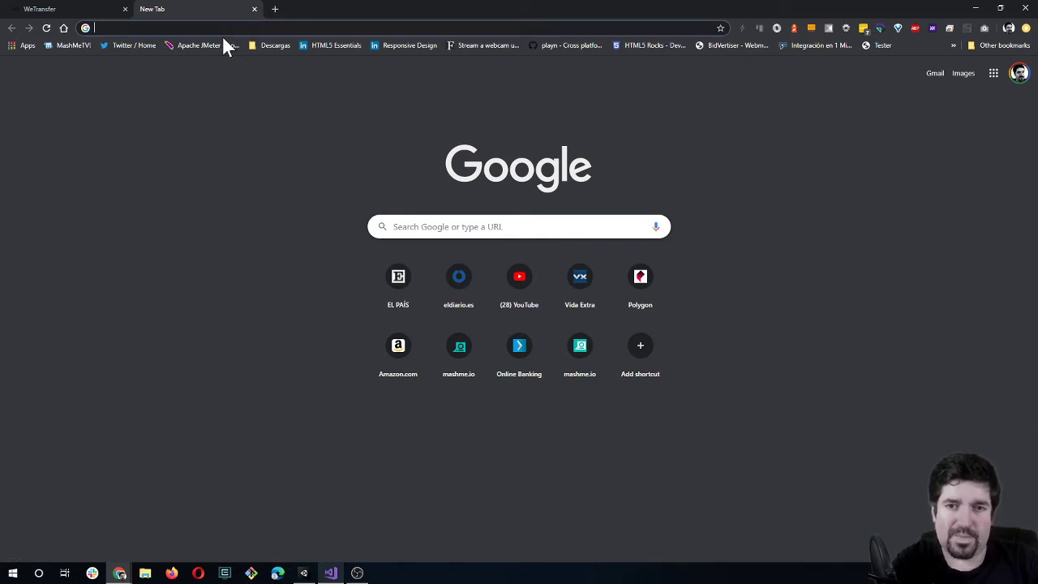
pyautogui.write('stop an')
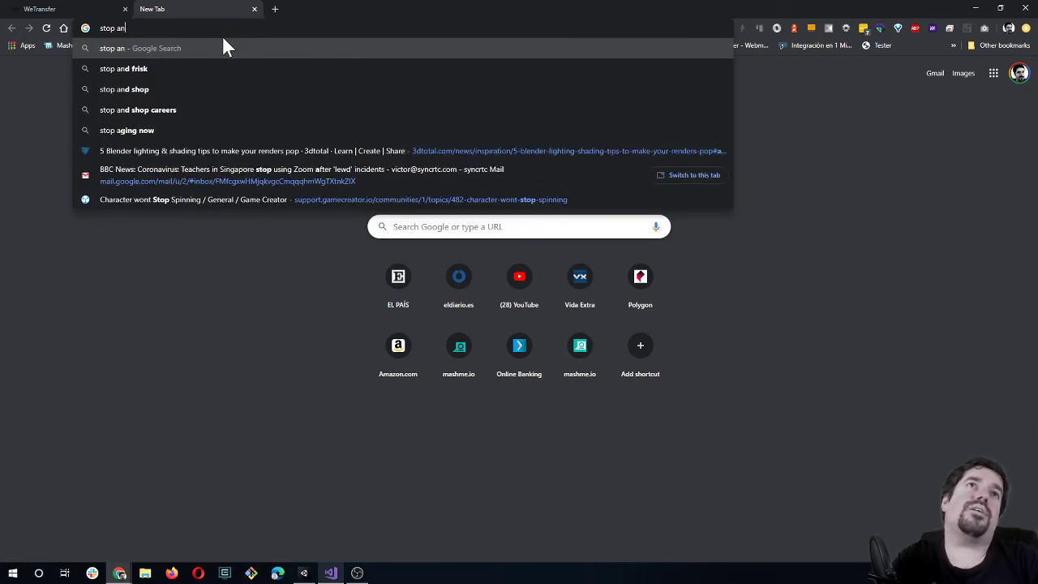
pyautogui.write('imation un')
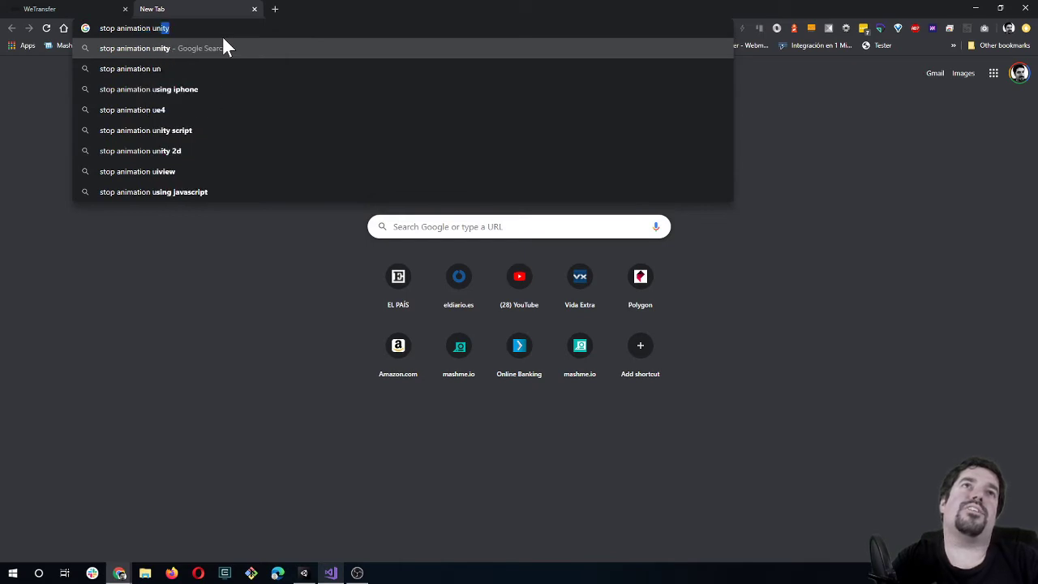
pyautogui.write('ity when')
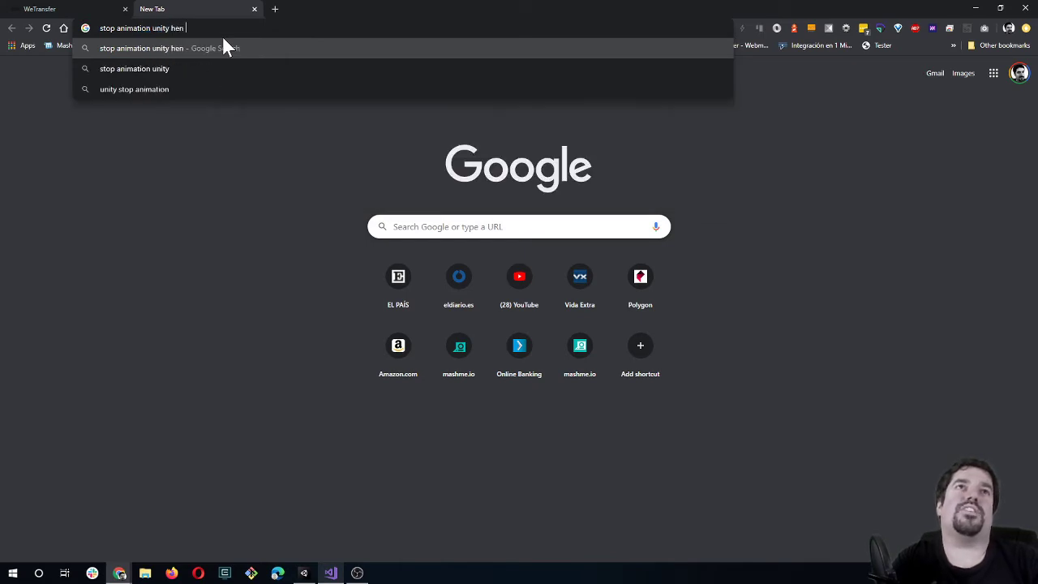
pyautogui.press('BackSpace')
pyautogui.write('hen it ')
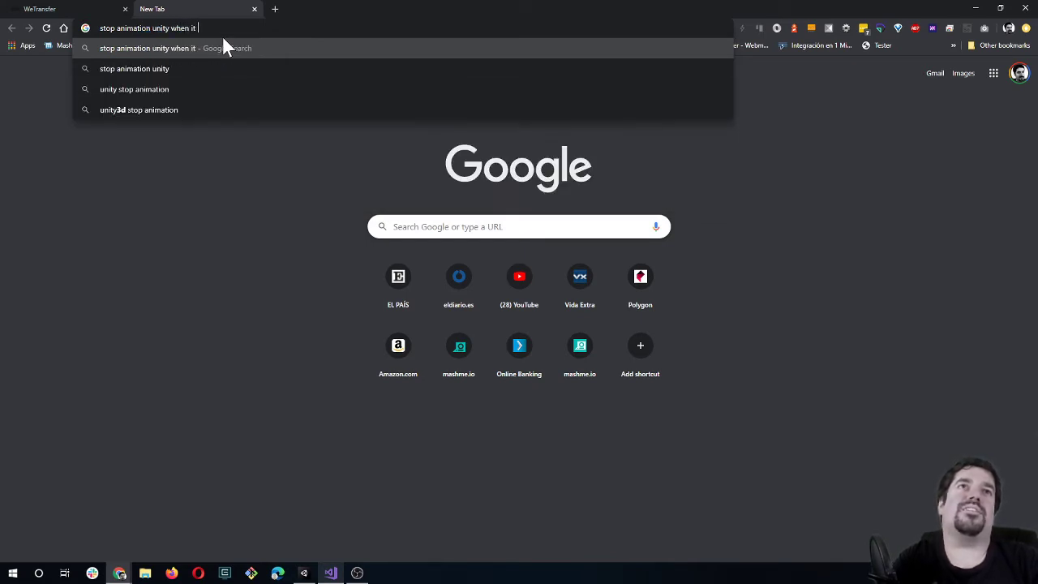
pyautogui.write('finishes')
pyautogui.press('Return')
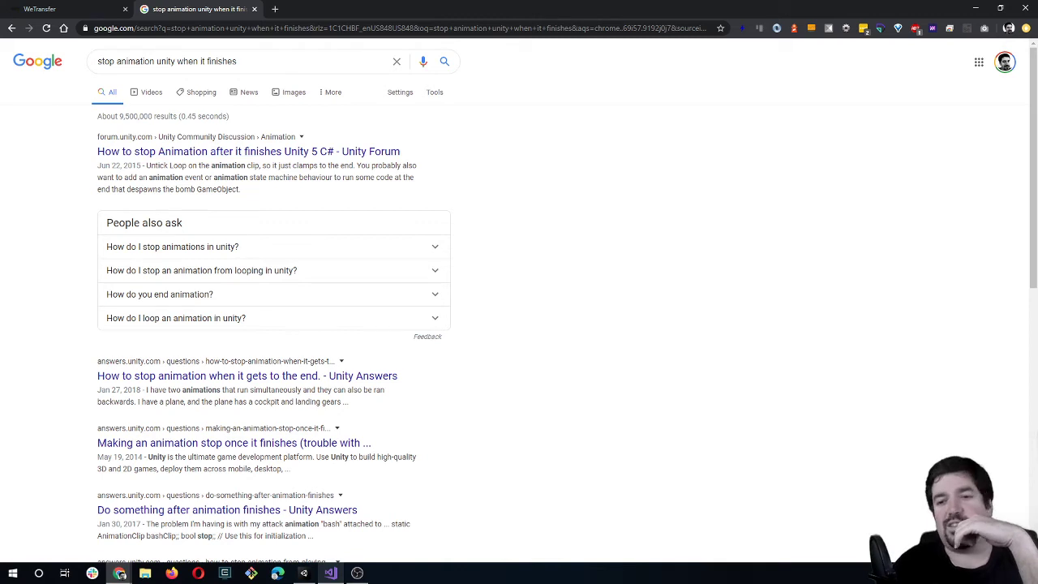
# Read the Unity Forum thread's advice to untick Loop on the clip, then minimize Chrome.
pyautogui.click(233, 152)
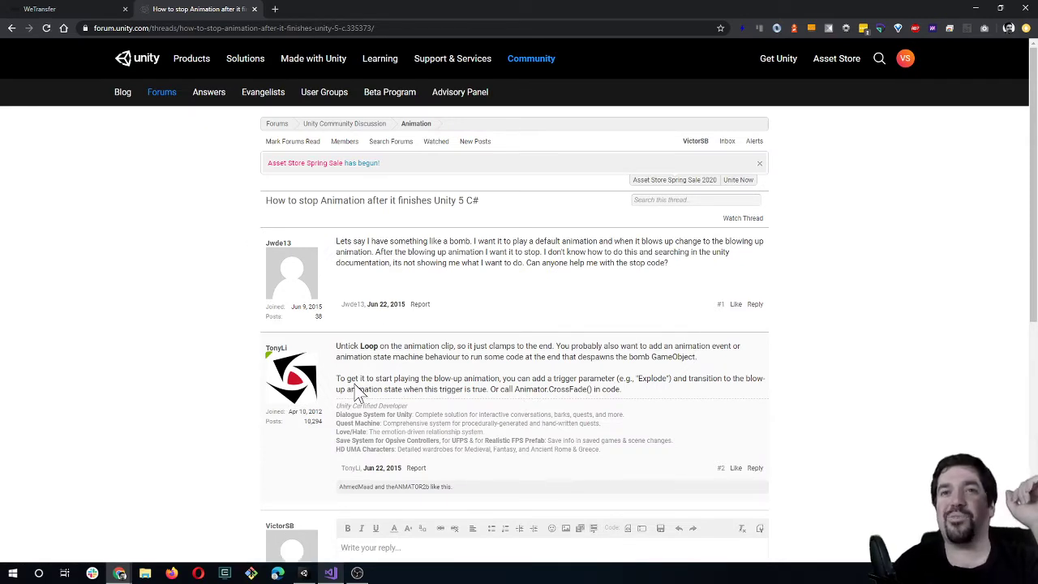
pyautogui.scroll(-2, 231, 360)
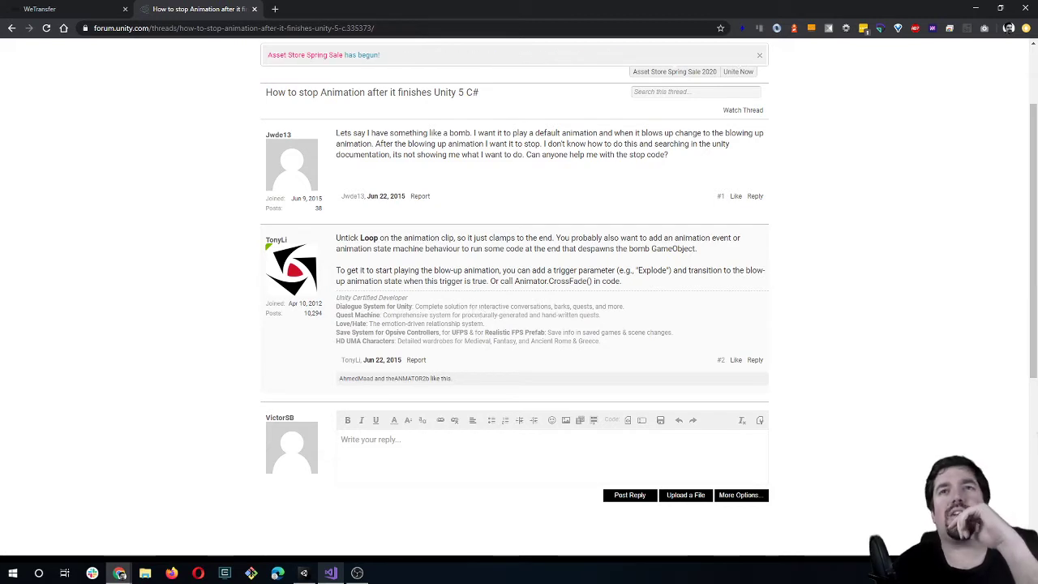
pyautogui.doubleClick(369, 238)
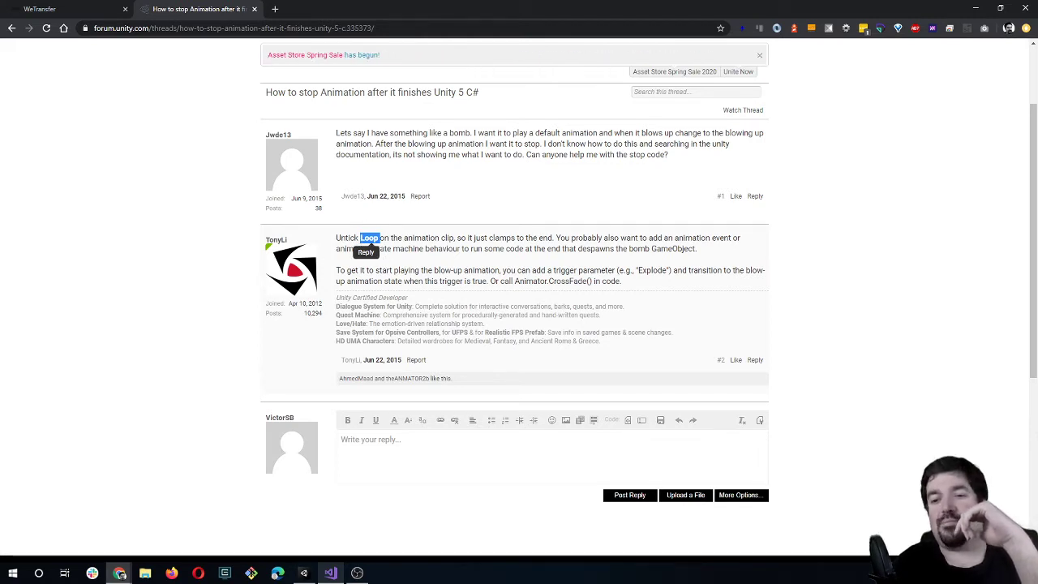
pyautogui.moveTo(349, 238); pyautogui.dragTo(394, 238)
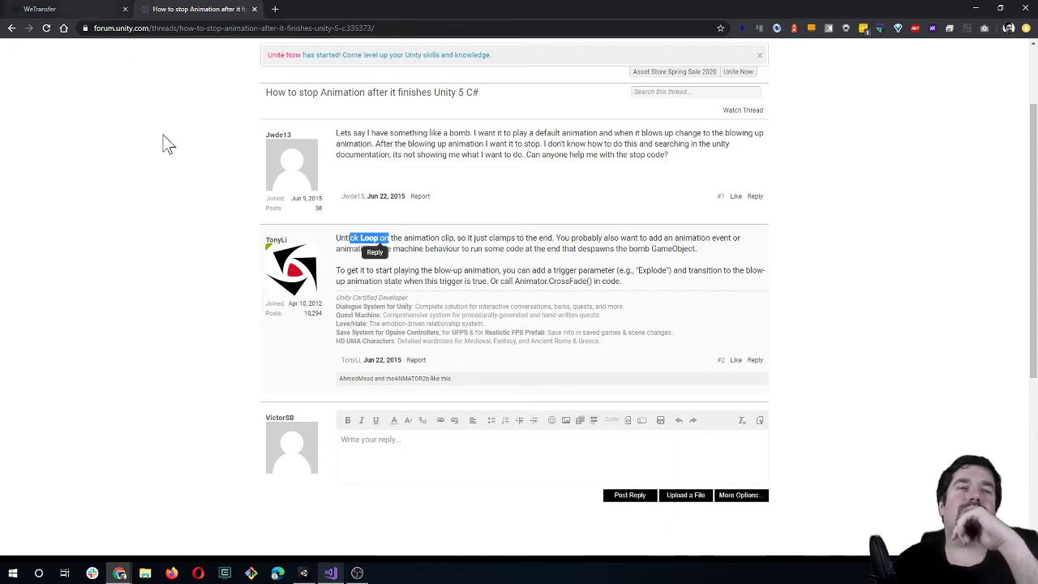
pyautogui.click(976, 14)
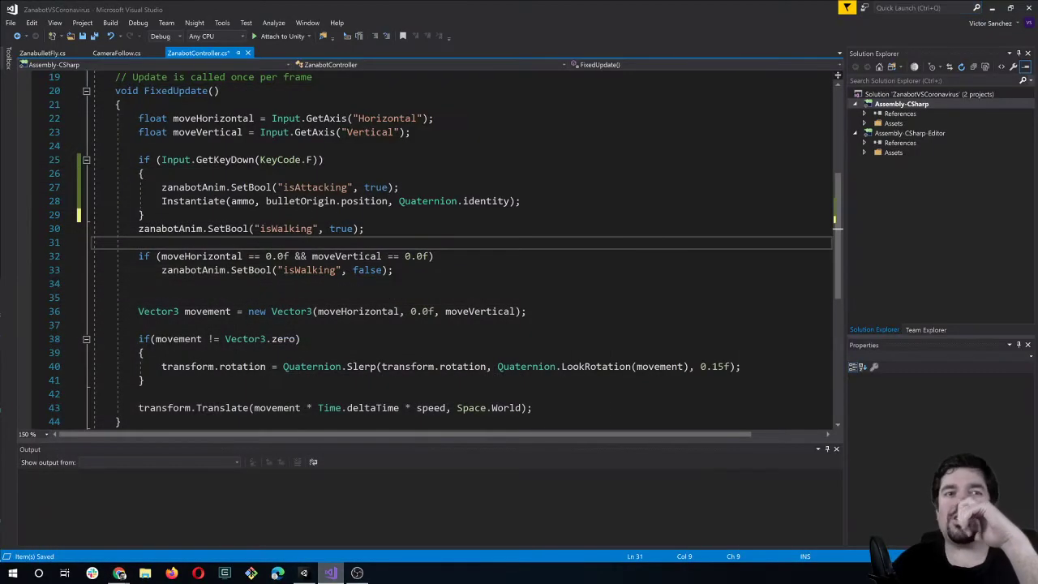
# In Unity, open Assets > FBX and show the ZanabotListo model's import settings.
pyautogui.click(358, 573)
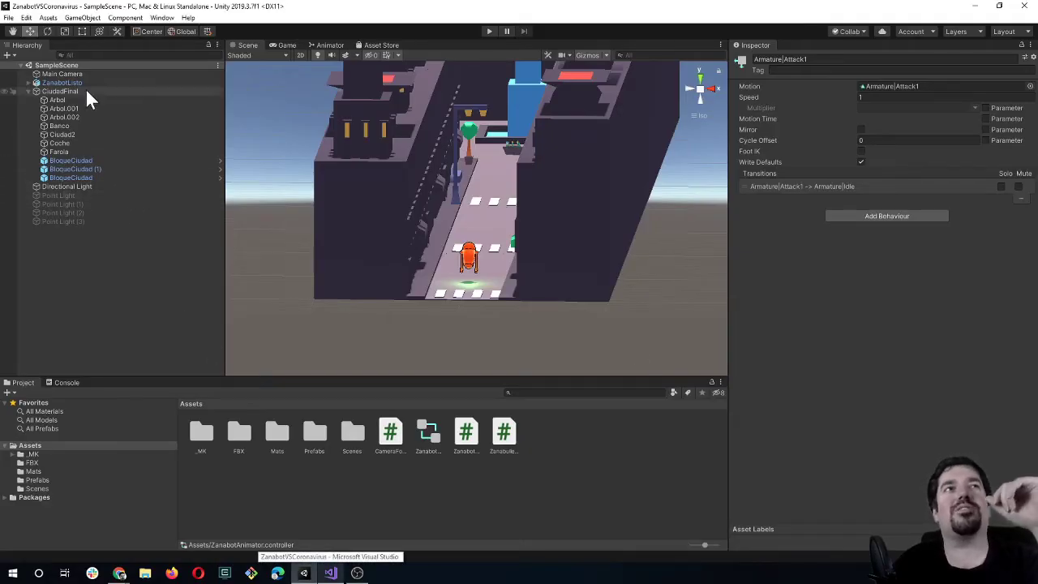
pyautogui.click(84, 82)
pyautogui.doubleClick(240, 432)
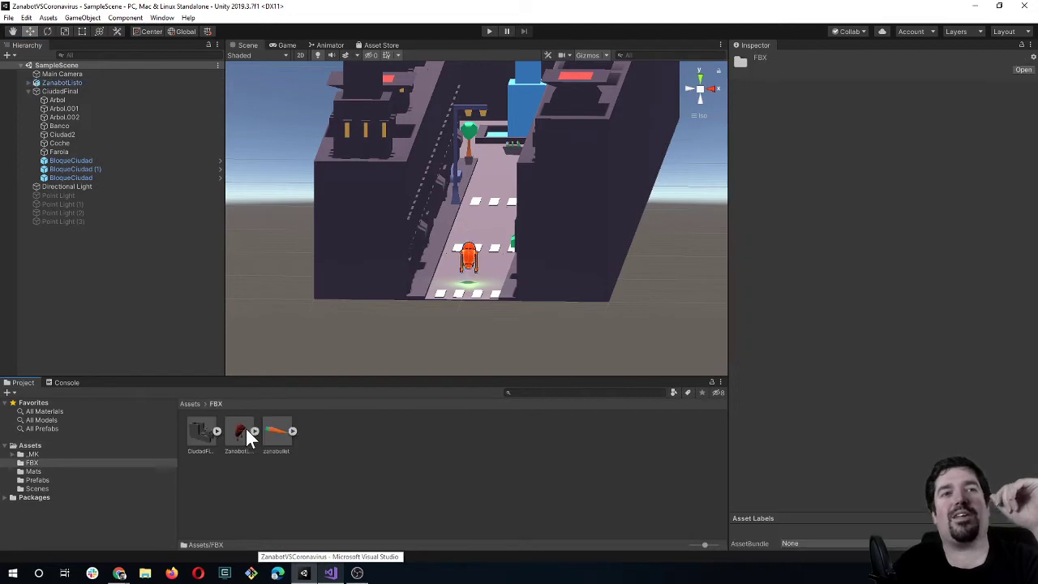
pyautogui.click(243, 437)
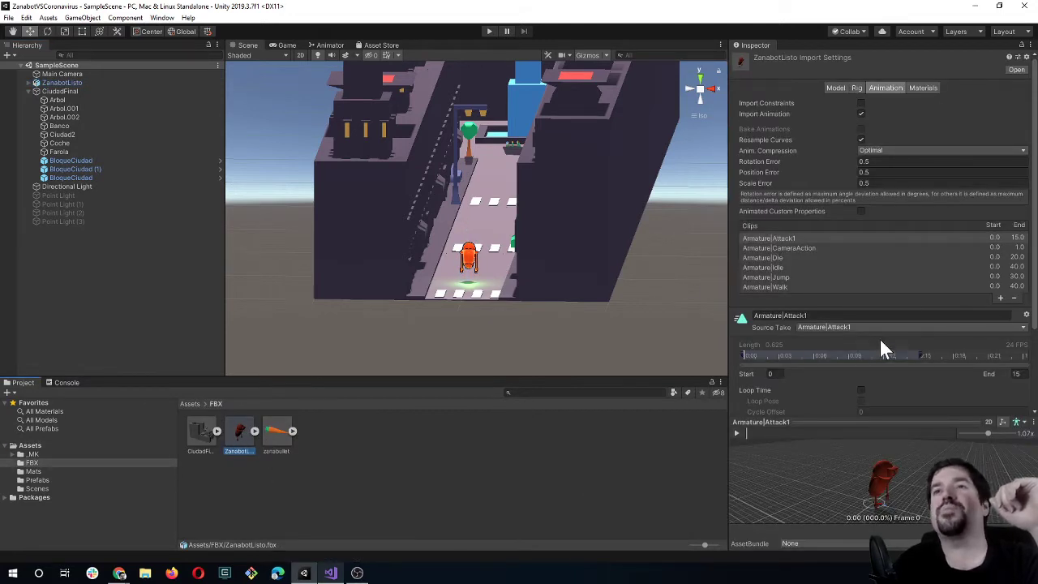
pyautogui.scroll(-3, 840, 332)
pyautogui.scroll(3, 840, 332)
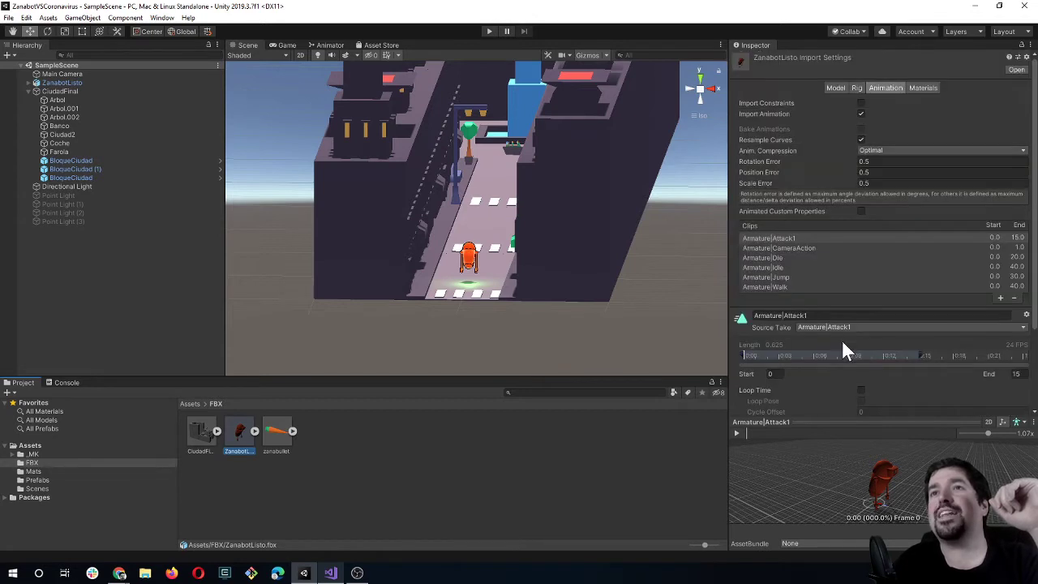
# Check Loop Time on the Die, Idle, Jump, Walk and Attack1 clips, previewing Walk.
pyautogui.click(770, 259)
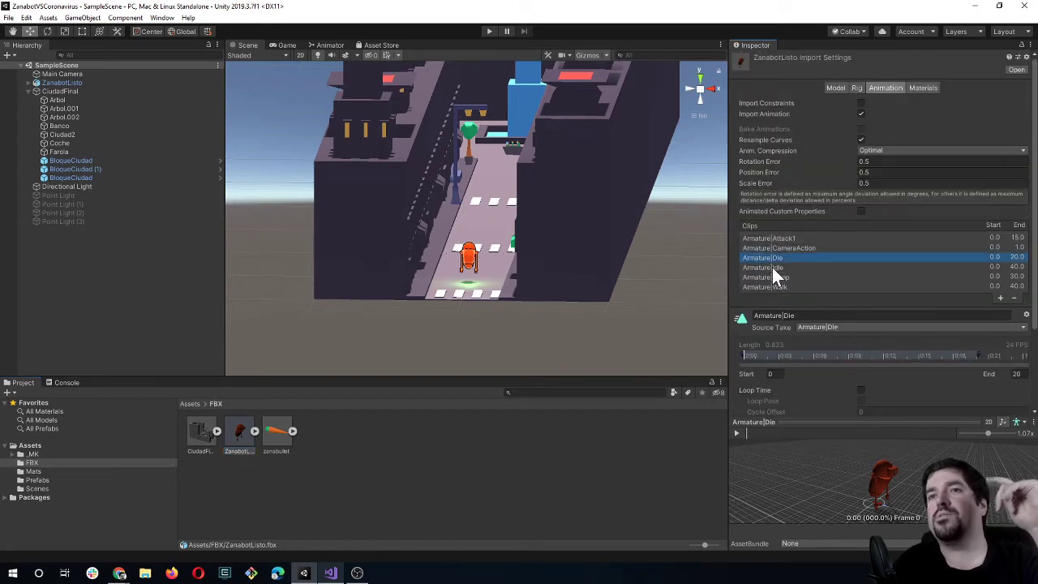
pyautogui.click(771, 268)
pyautogui.moveTo(892, 480); pyautogui.dragTo(869, 483)
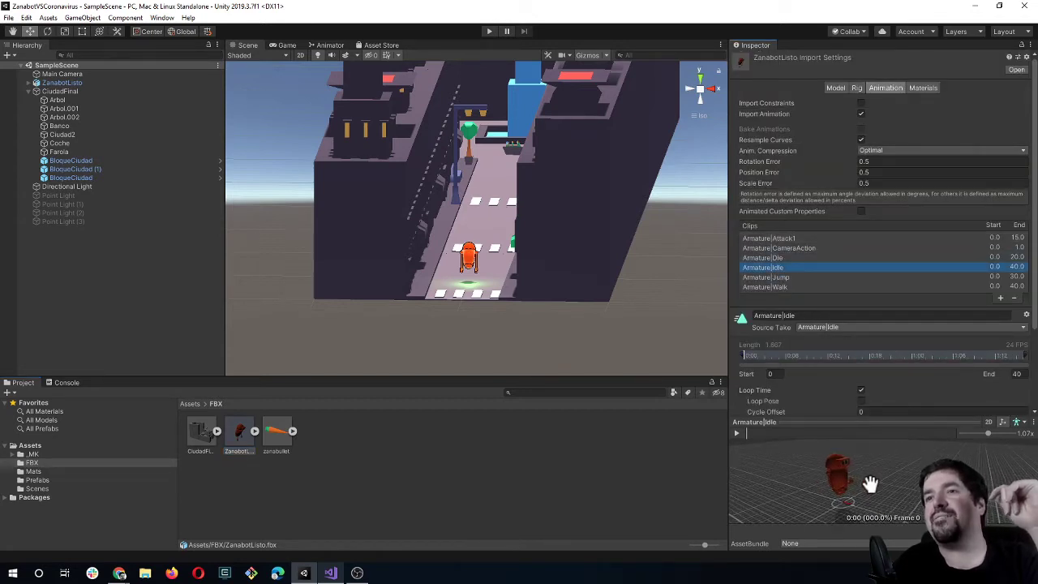
pyautogui.click(769, 276)
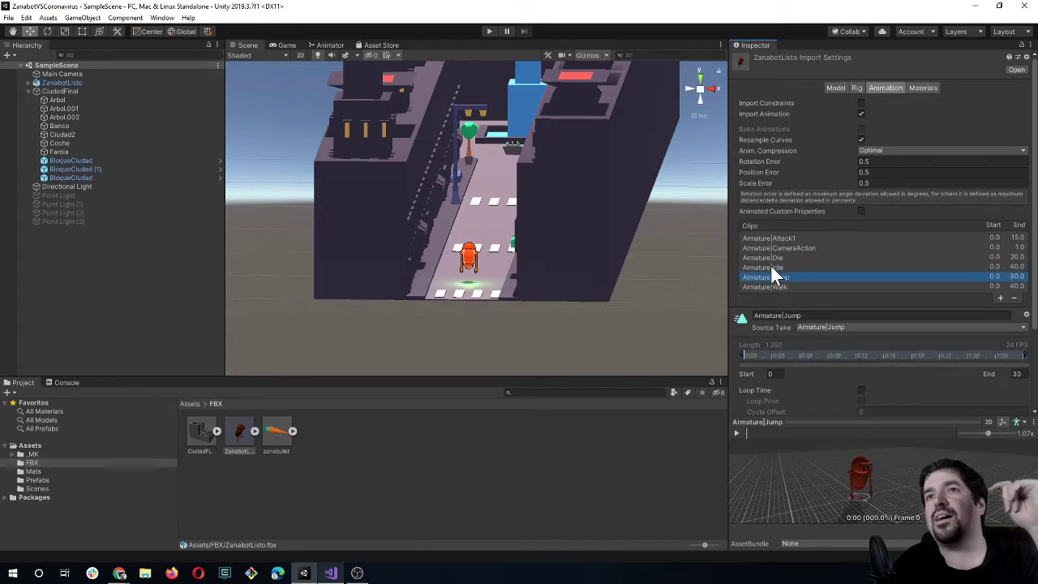
pyautogui.click(772, 287)
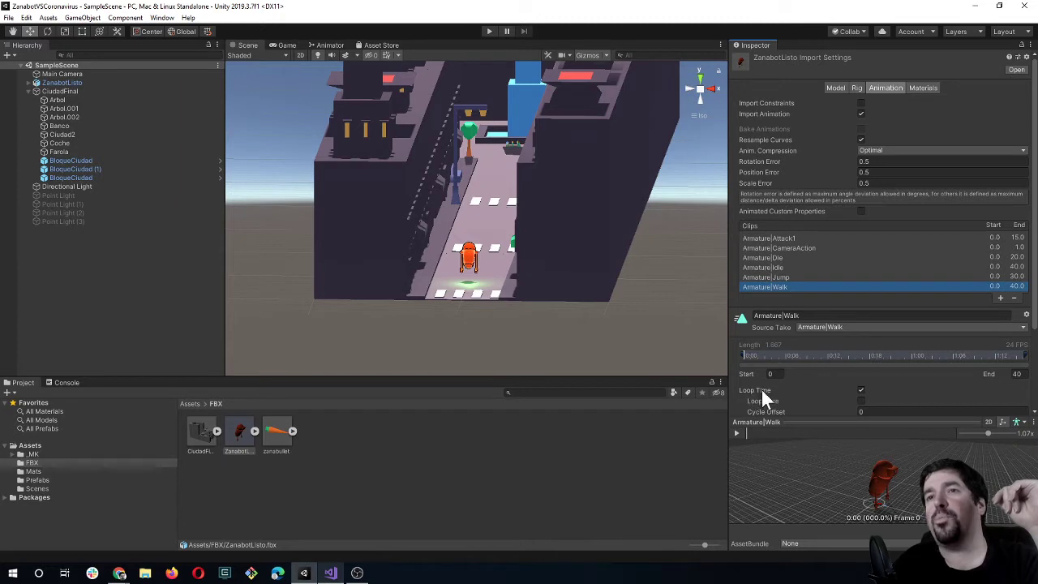
pyautogui.click(736, 432)
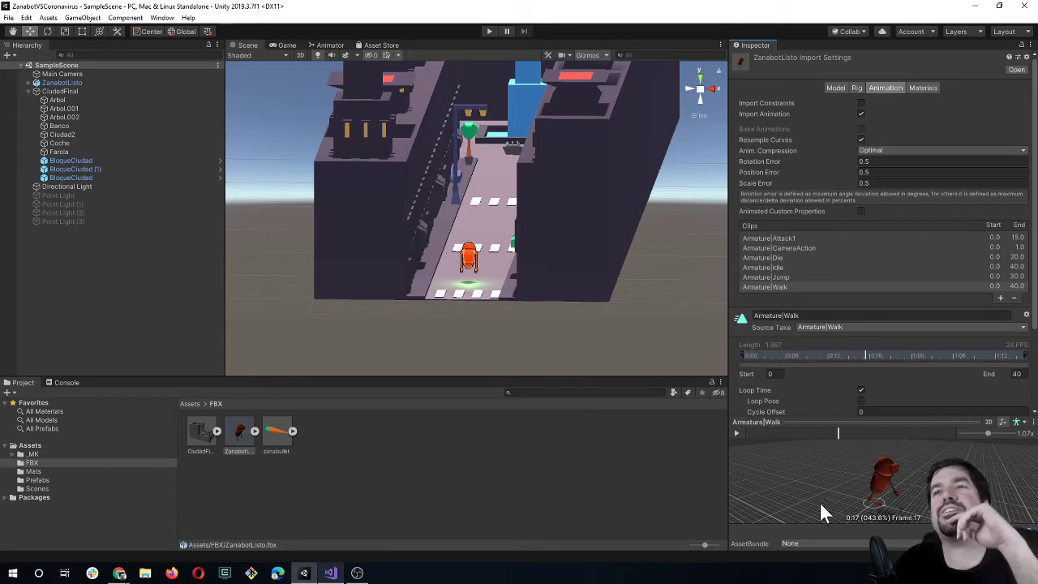
pyautogui.click(778, 238)
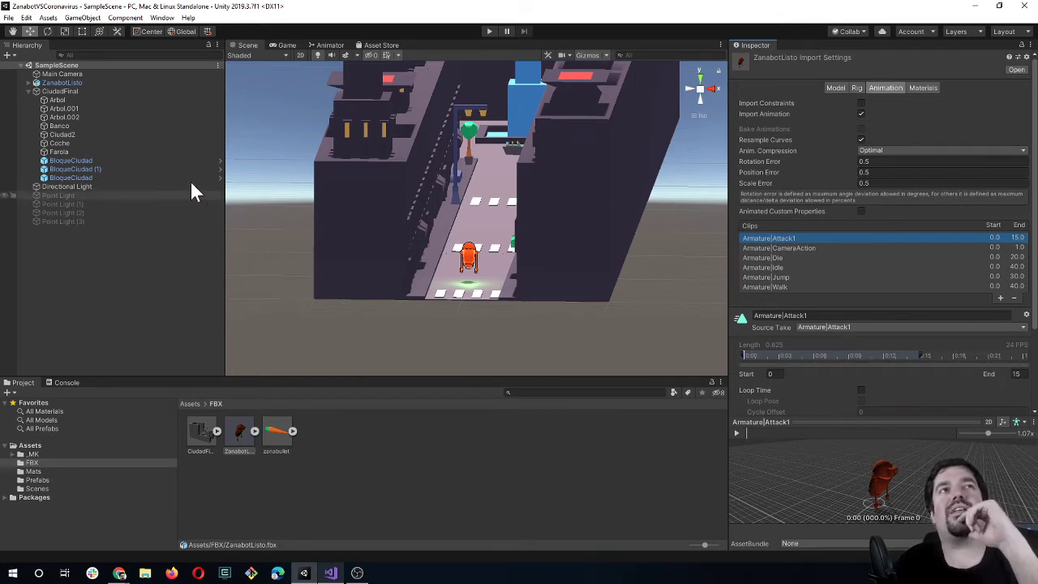
# Select ZanabotListo in the Hierarchy to check its controller components, then return to Visual Studio.
pyautogui.click(80, 83)
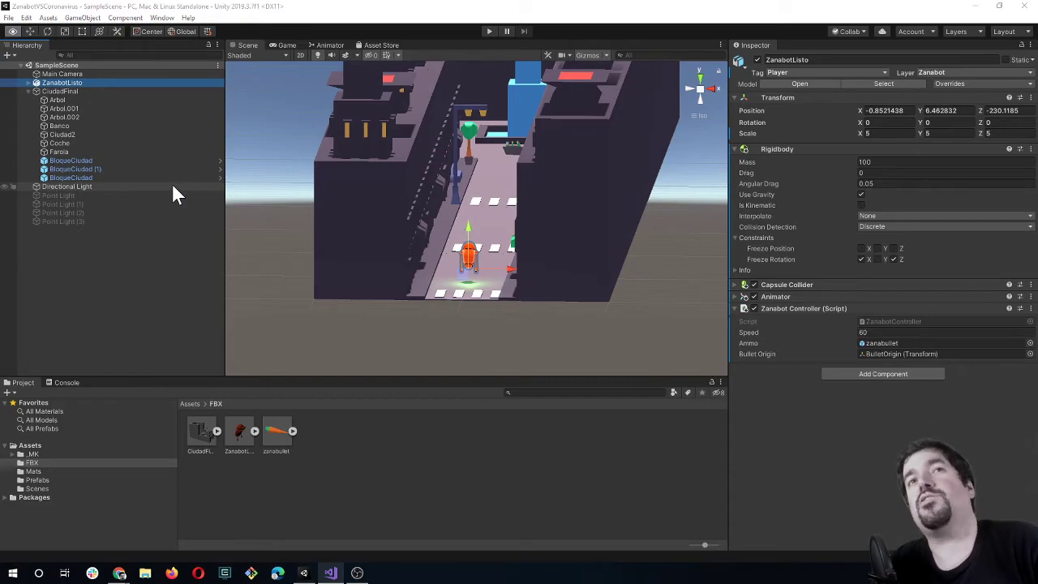
pyautogui.hotkey('alt', 'Tab')
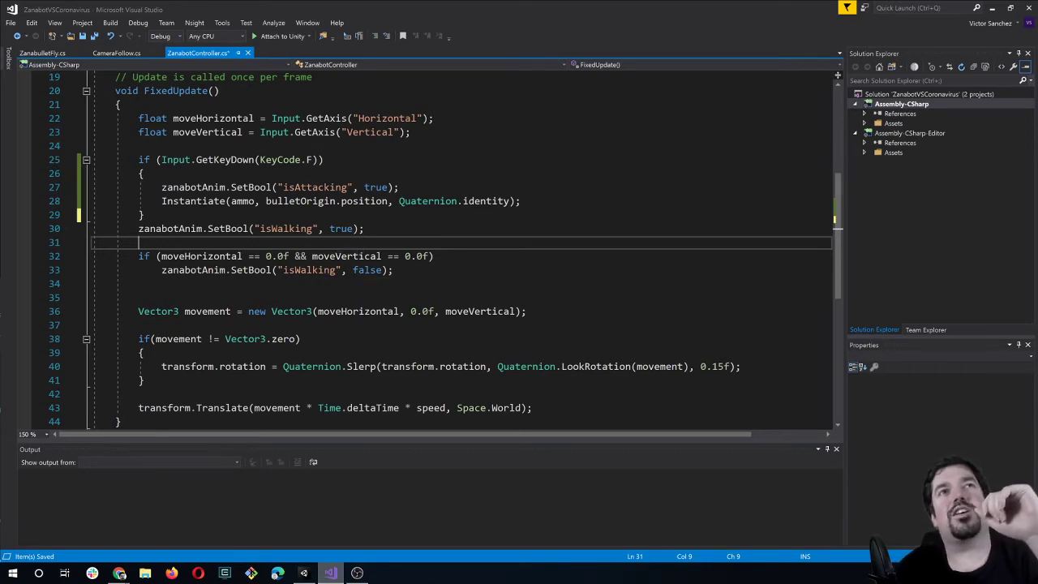
# Review the F-key block's line setting isAttacking true, without making any edits.
pyautogui.click(305, 160)
pyautogui.press('Down')
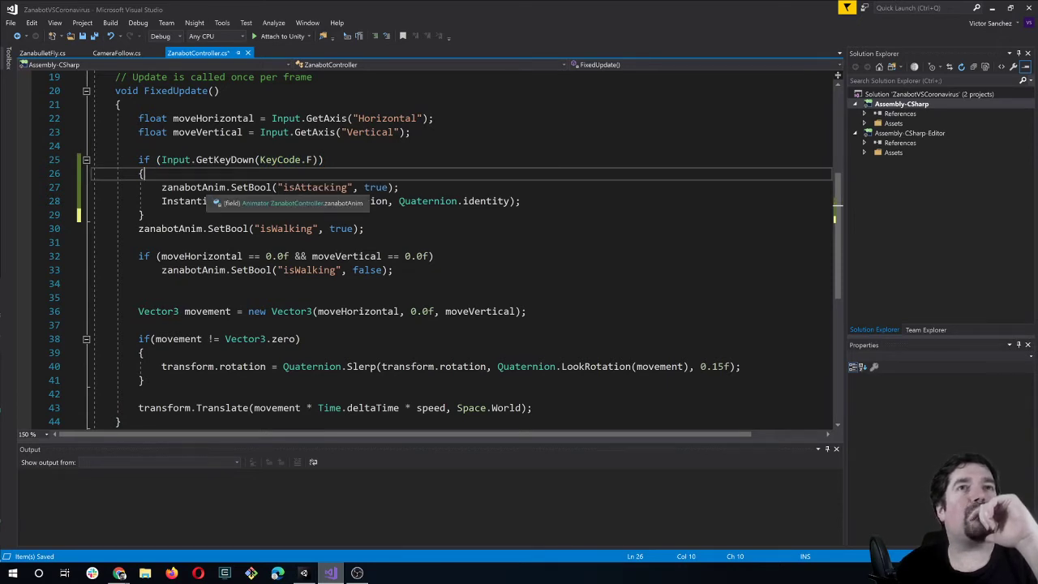
pyautogui.tripleClick(203, 187)
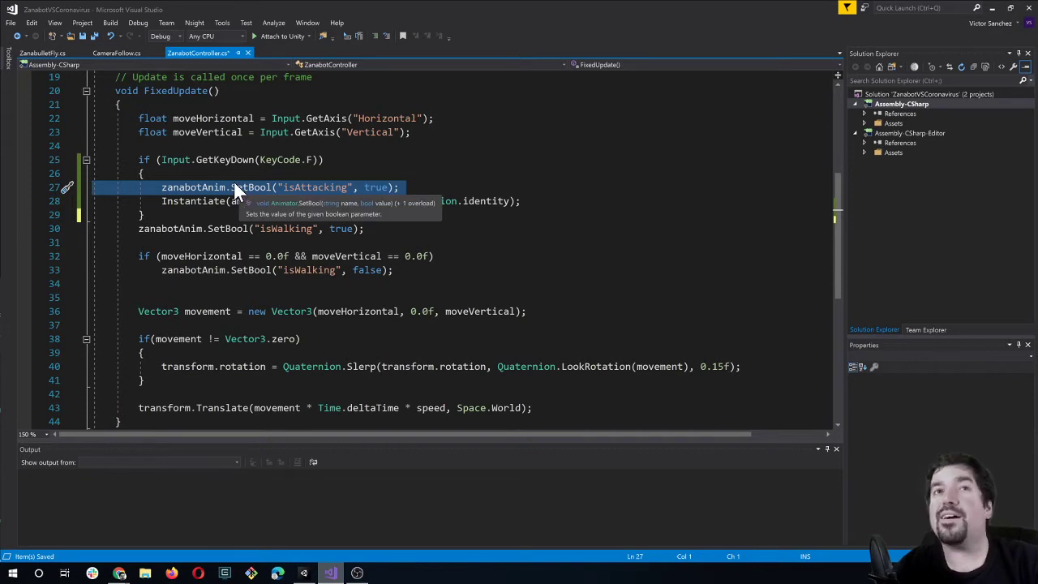
pyautogui.press('Escape')
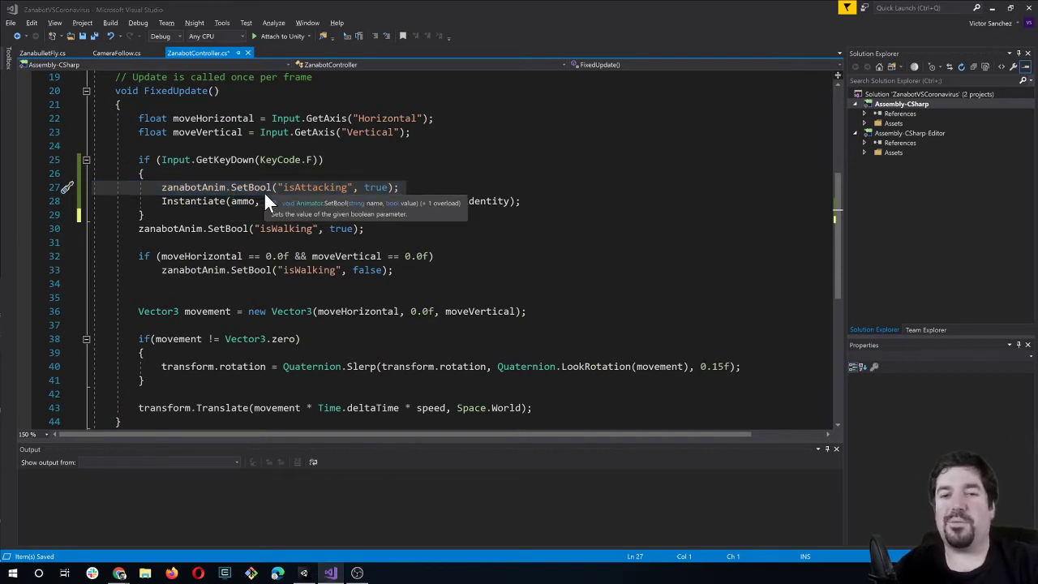
# Play-test in Unity, firing zanabullet clones and walking the robot back, then return to Visual Studio.
pyautogui.hotkey('alt', 'Tab')
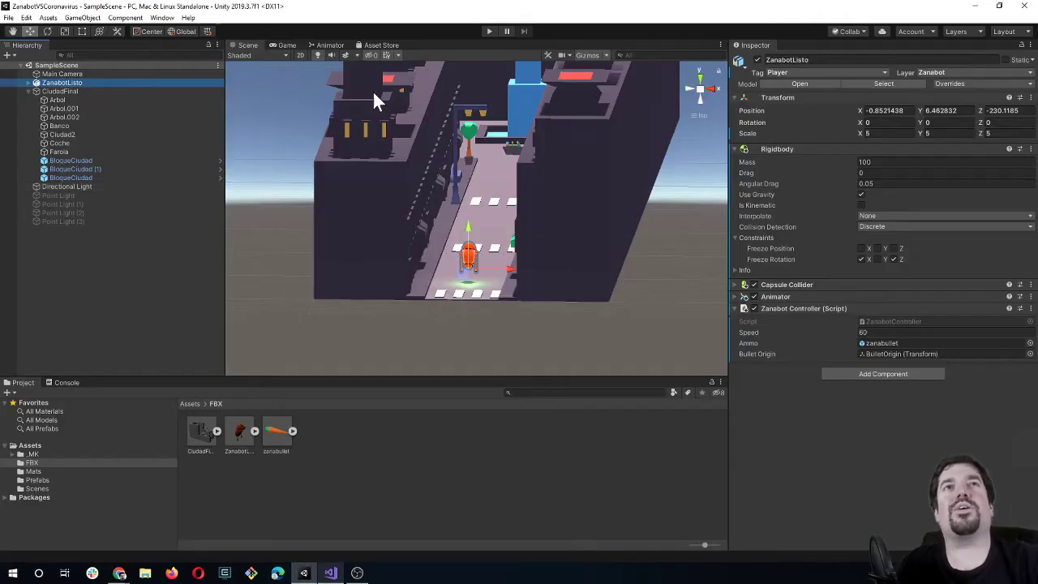
pyautogui.click(486, 31)
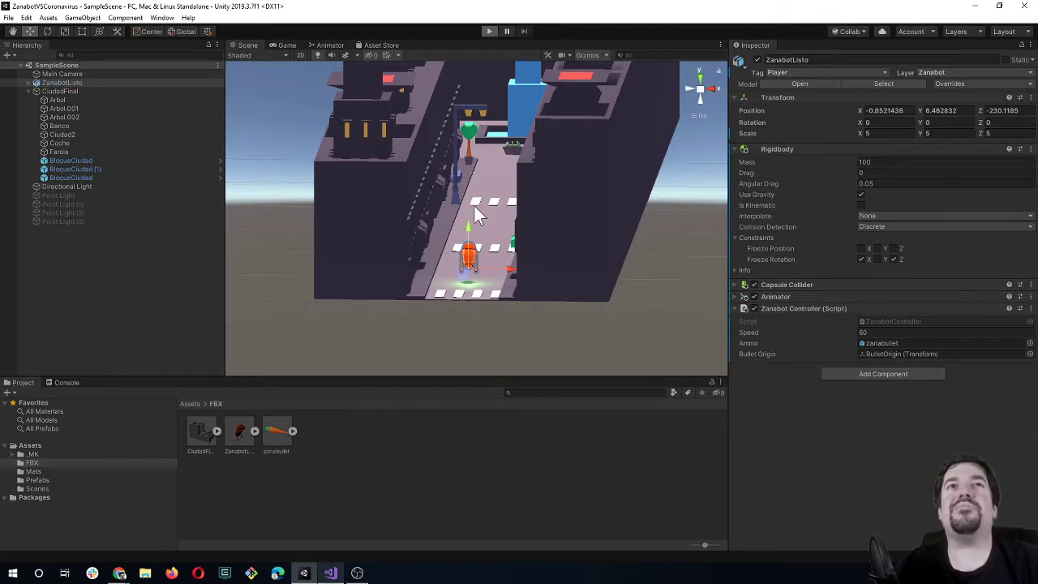
pyautogui.doubleClick(479, 250)
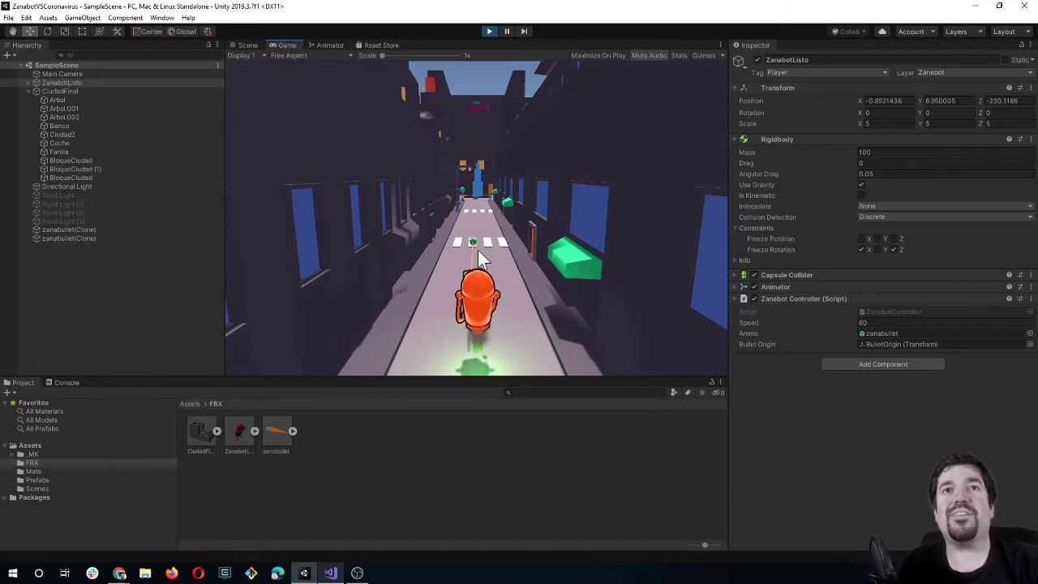
pyautogui.press('s')
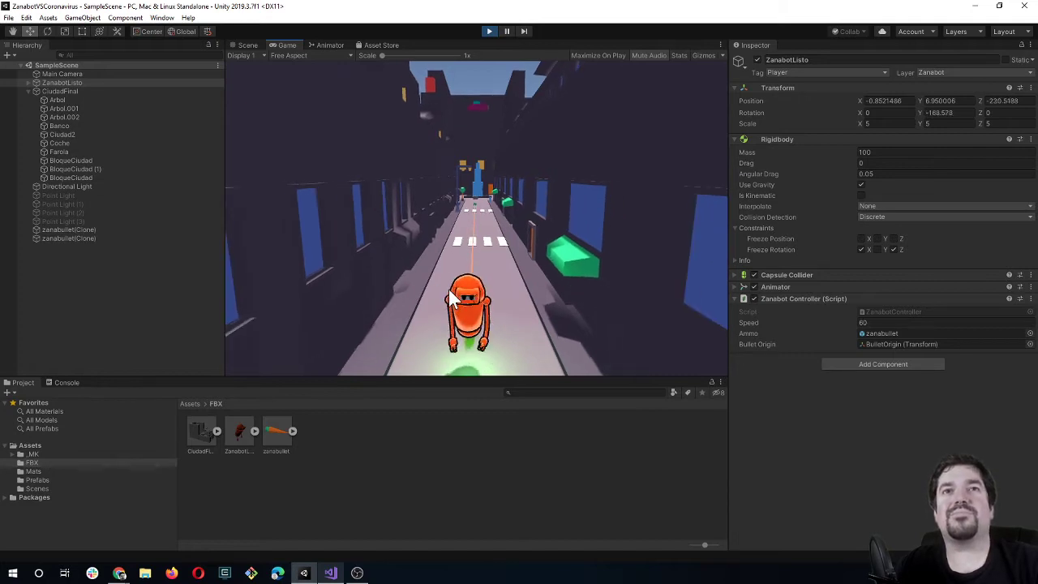
pyautogui.doubleClick(427, 148)
pyautogui.doubleClick(427, 150)
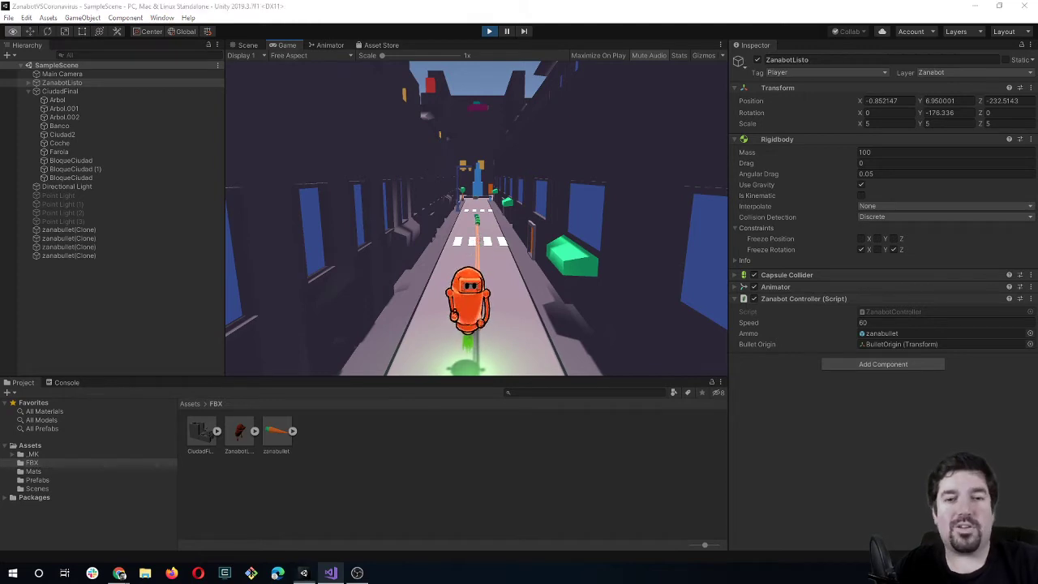
pyautogui.hotkey('alt', 'Tab')
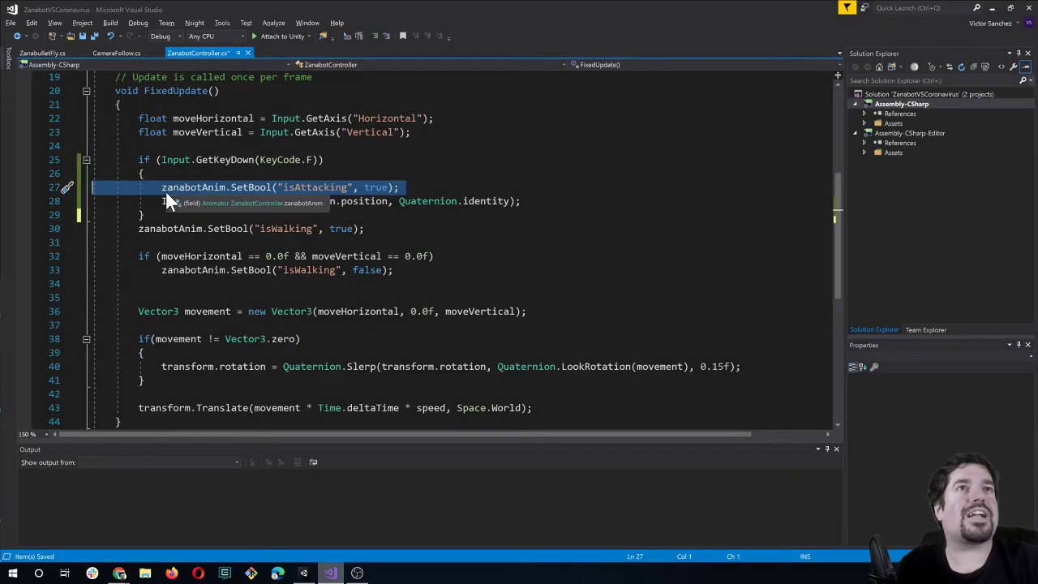
# Save ZanabotController.cs and return to the running Unity game.
pyautogui.click(215, 283)
pyautogui.scroll(1, 215, 316)
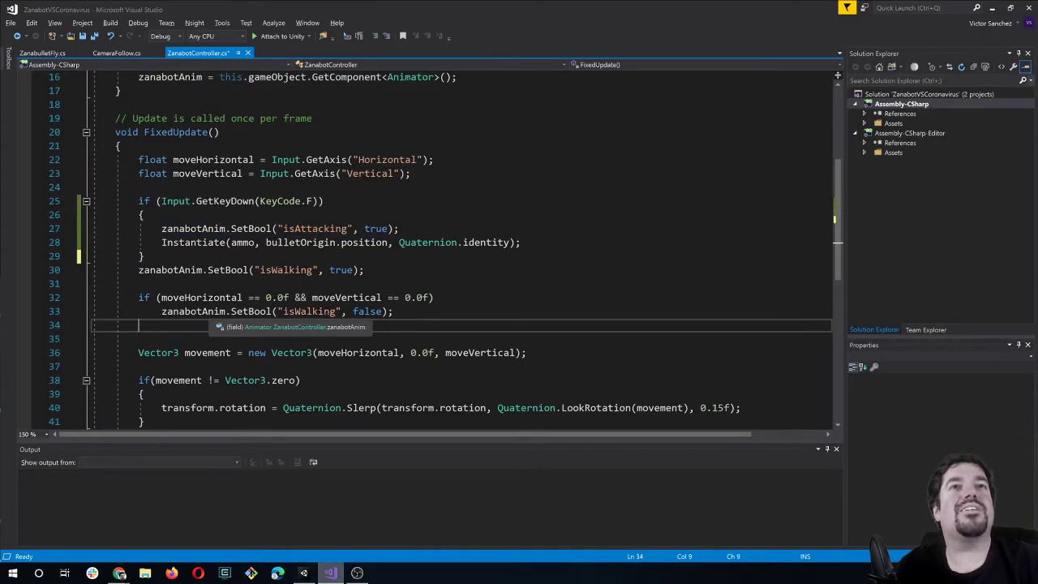
pyautogui.scroll(1, 213, 324)
pyautogui.hotkey('ctrl', 's')
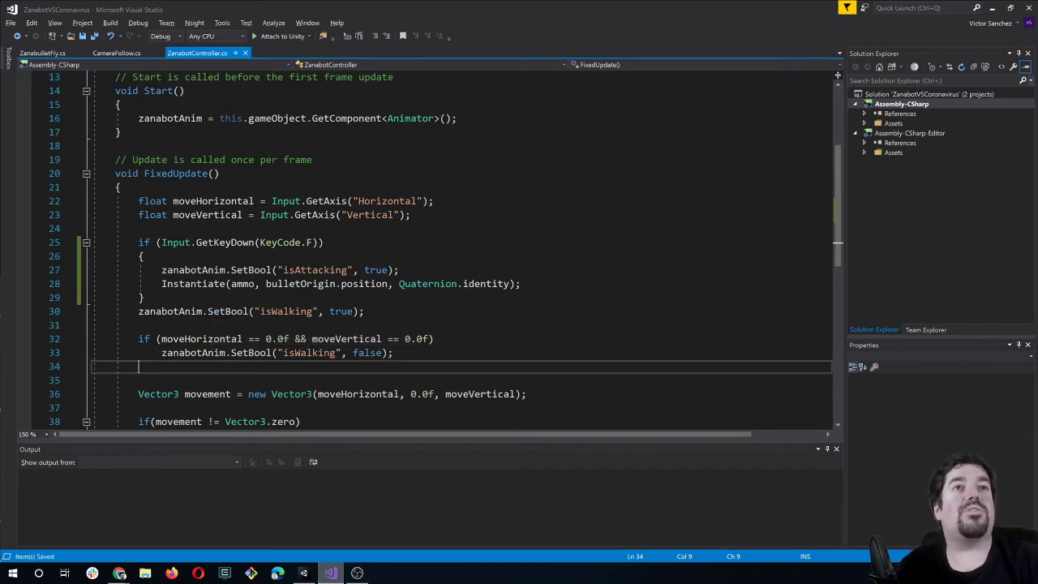
pyautogui.hotkey('alt', 'Tab')
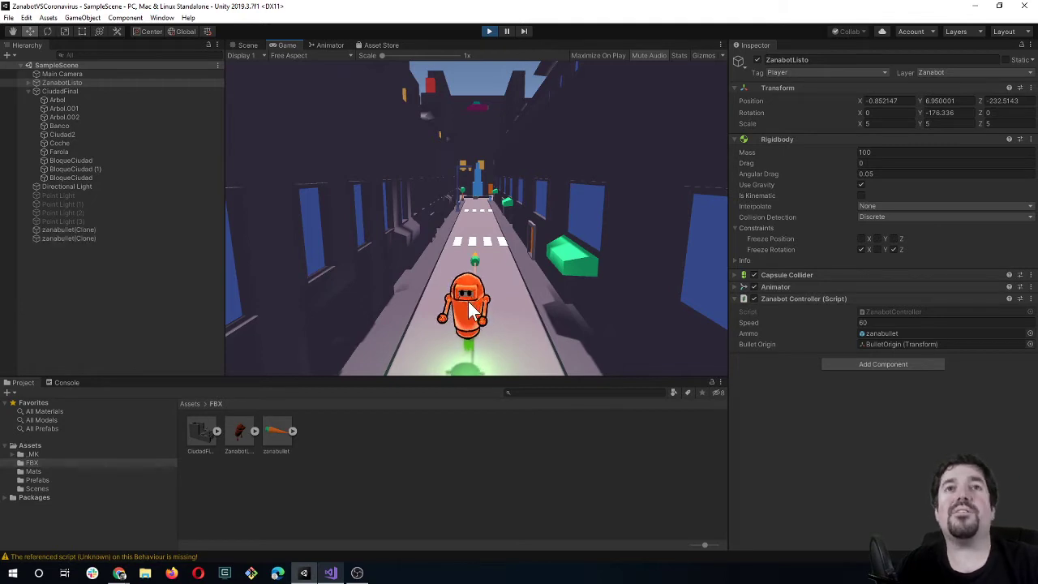
# Fire more bullets, then zoom the Animator graph onto Attack1 and Any State to see isAttacking still true.
pyautogui.click(468, 298)
pyautogui.click(468, 301)
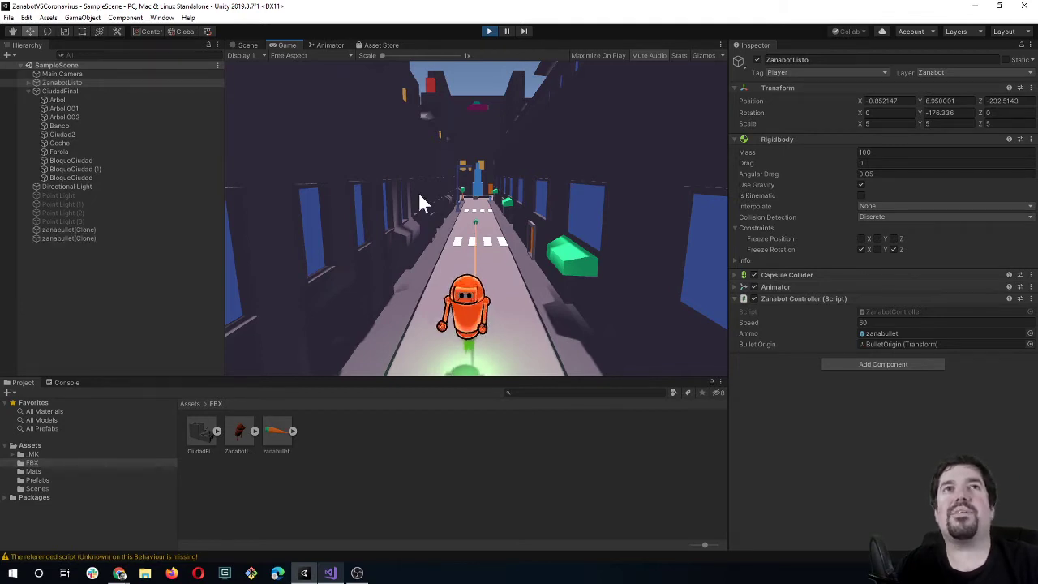
pyautogui.click(326, 45)
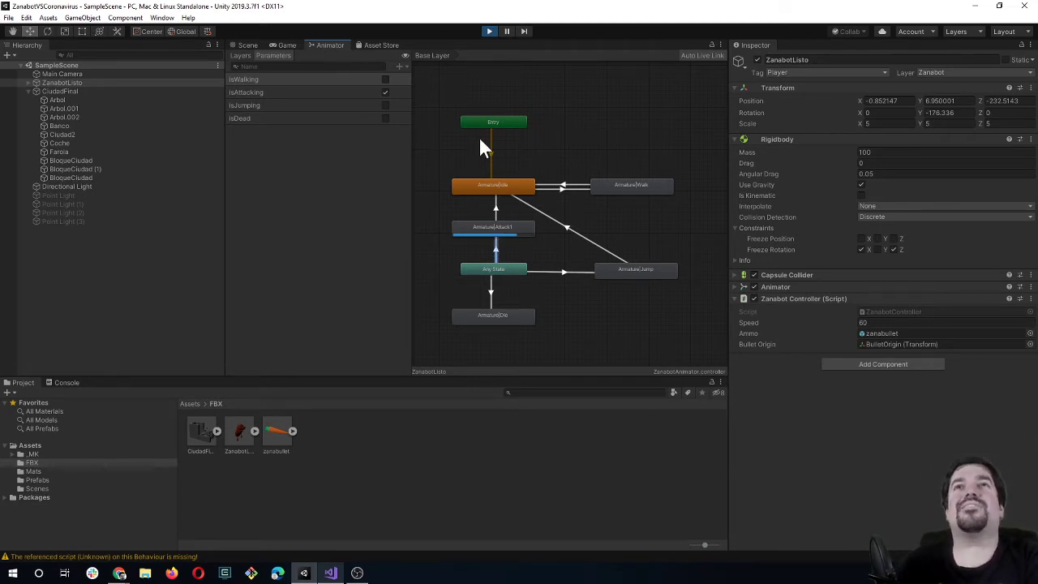
pyautogui.scroll(2, 504, 253)
pyautogui.scroll(3, 524, 254)
pyautogui.scroll(2, 556, 291)
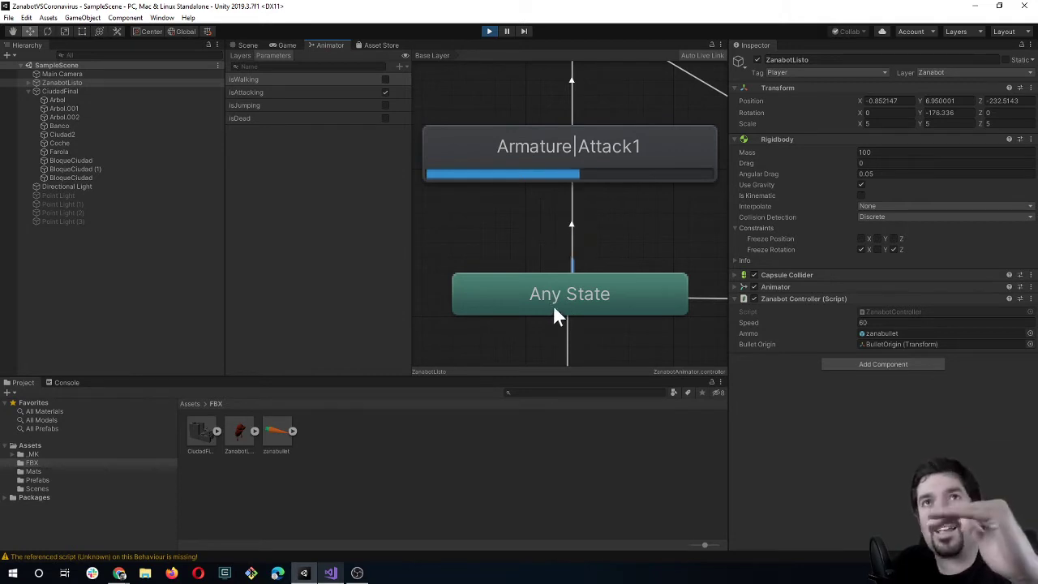
pyautogui.scroll(-3, 585, 226)
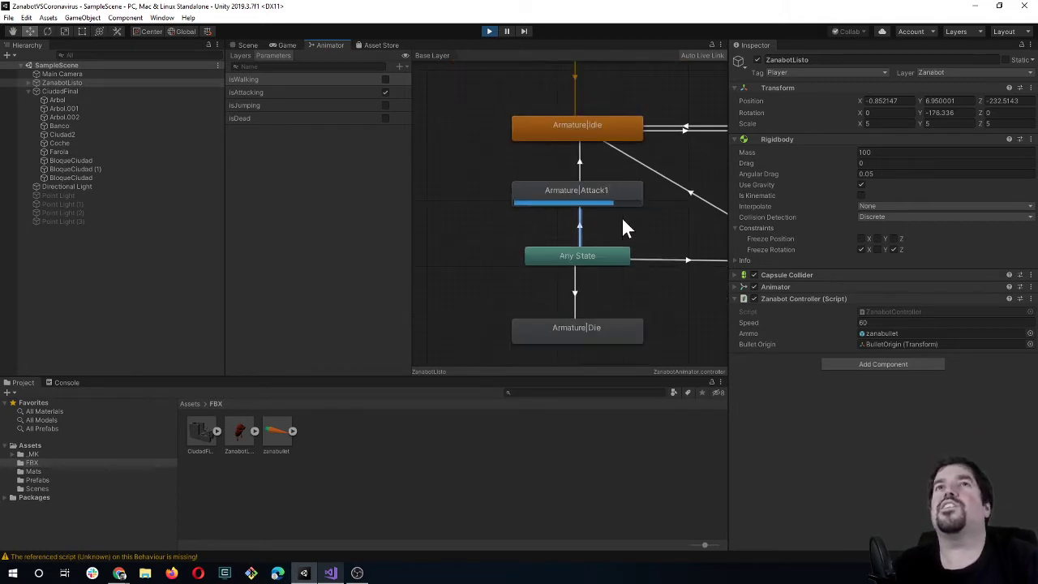
# Fit the whole Animator graph in view and select Any State to list its Attack1, Jump and Die transitions.
pyautogui.moveTo(621, 224)
pyautogui.mouseDown(button='middle')
pyautogui.moveTo(556, 220)
pyautogui.moveTo(569, 240)
pyautogui.mouseUp(button='middle')
pyautogui.scroll(-2, 556, 220)
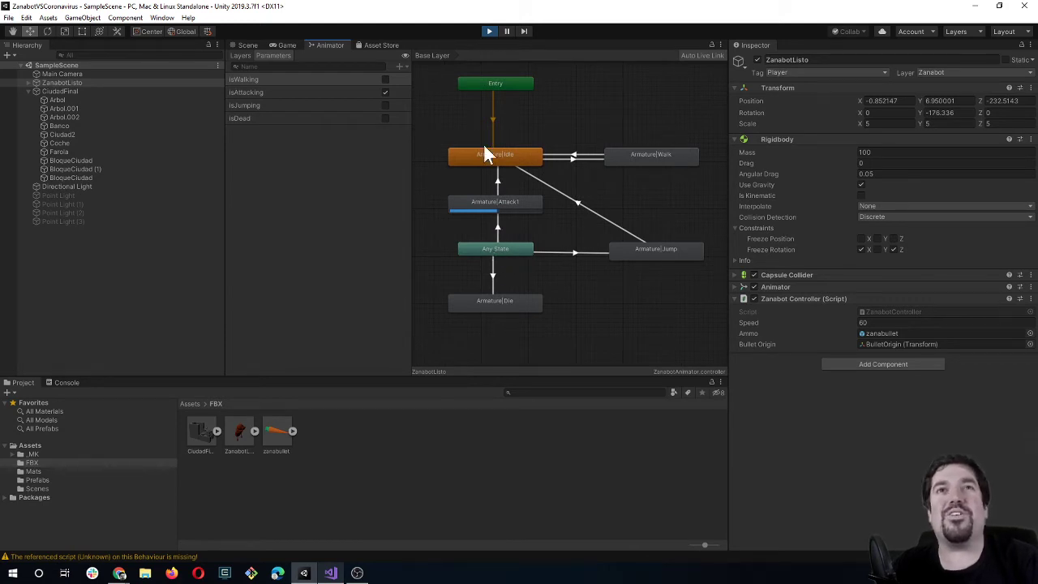
pyautogui.click(510, 250)
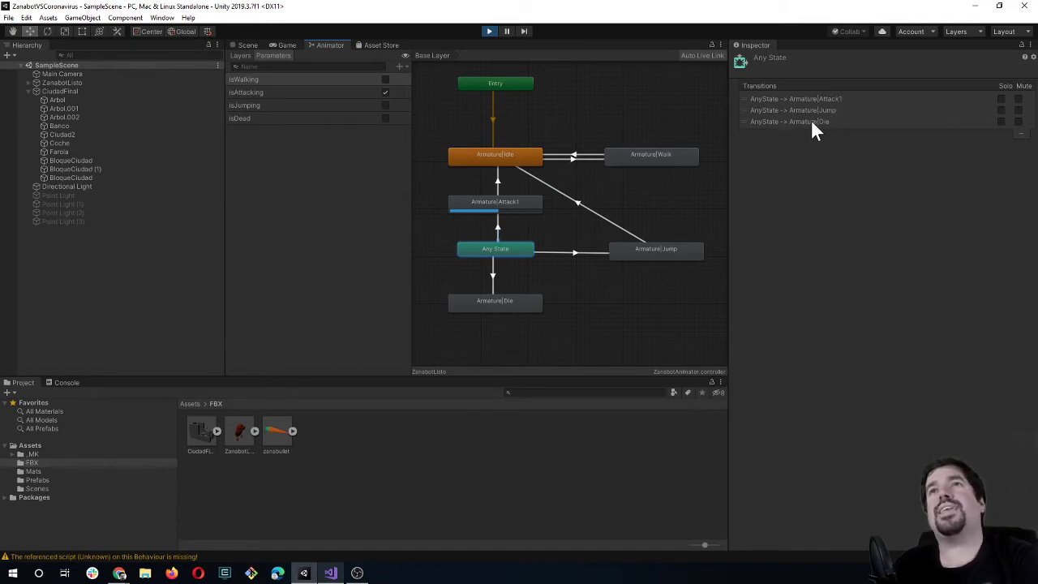
# Toggle Mute on the Any State → Attack1 transition on, then back off.
pyautogui.click(1017, 100)
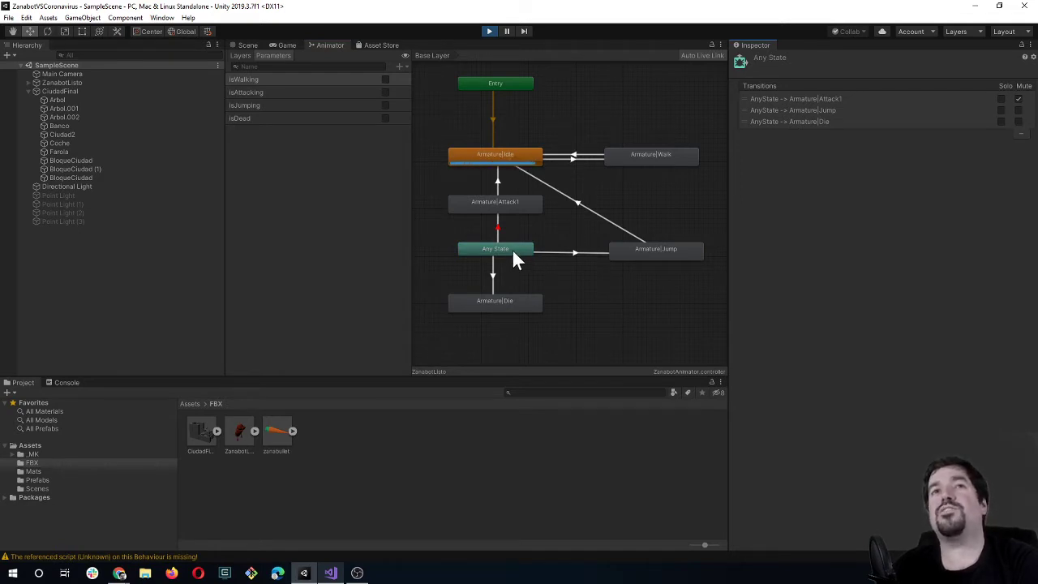
pyautogui.click(509, 250)
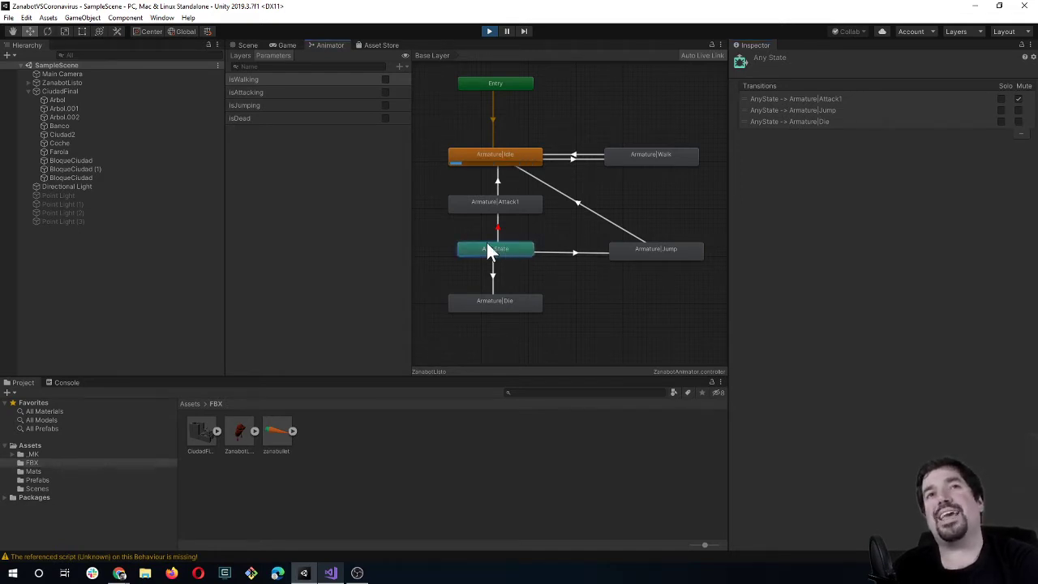
pyautogui.click(1017, 98)
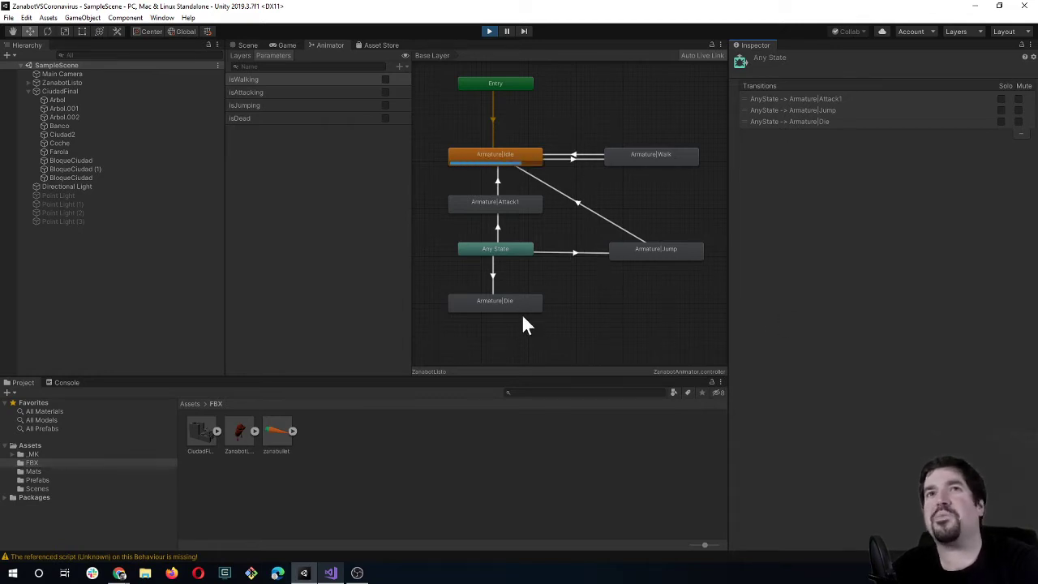
pyautogui.click(498, 251)
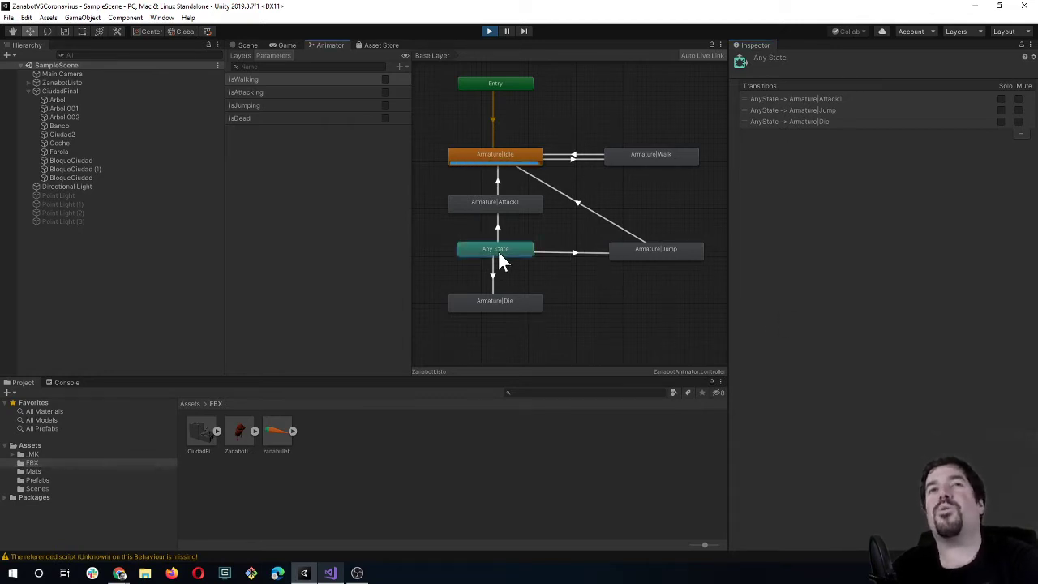
# Review the Any State → Attack1 transition: Has Exit Time off, condition isAttacking true.
pyautogui.click(756, 98)
pyautogui.rightClick(756, 98)
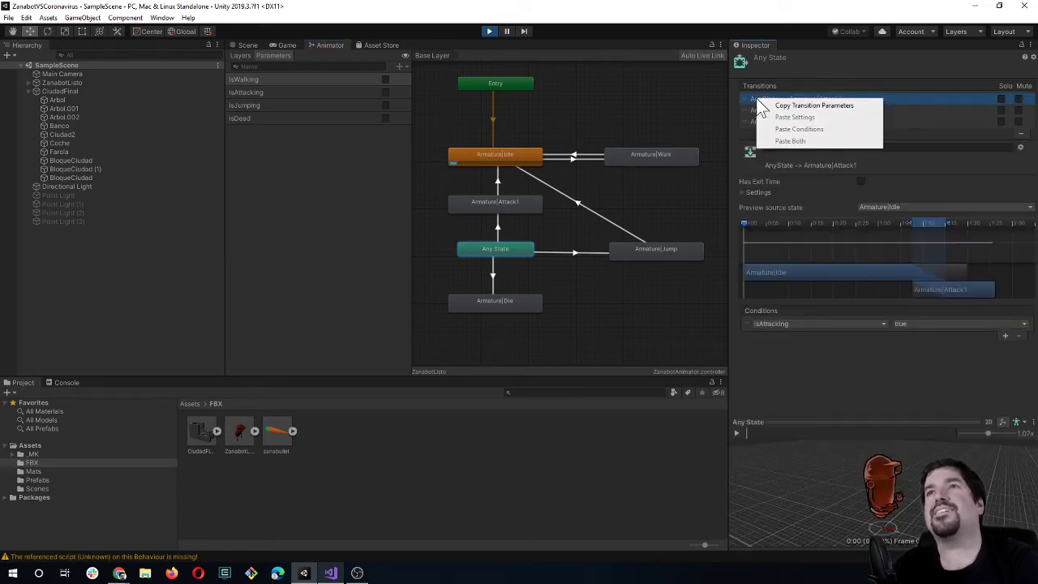
pyautogui.click(742, 115)
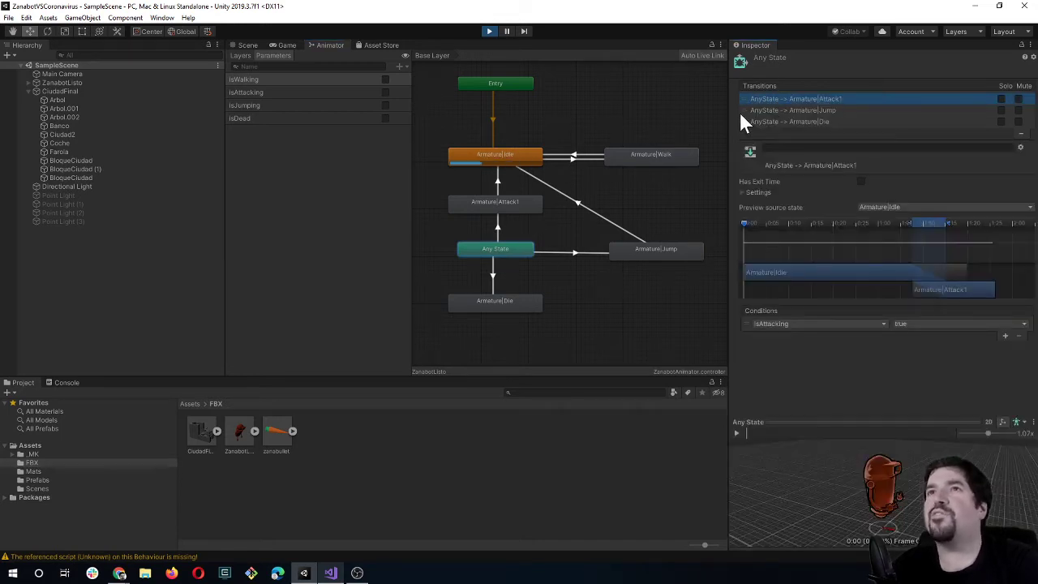
pyautogui.click(789, 110)
pyautogui.click(802, 100)
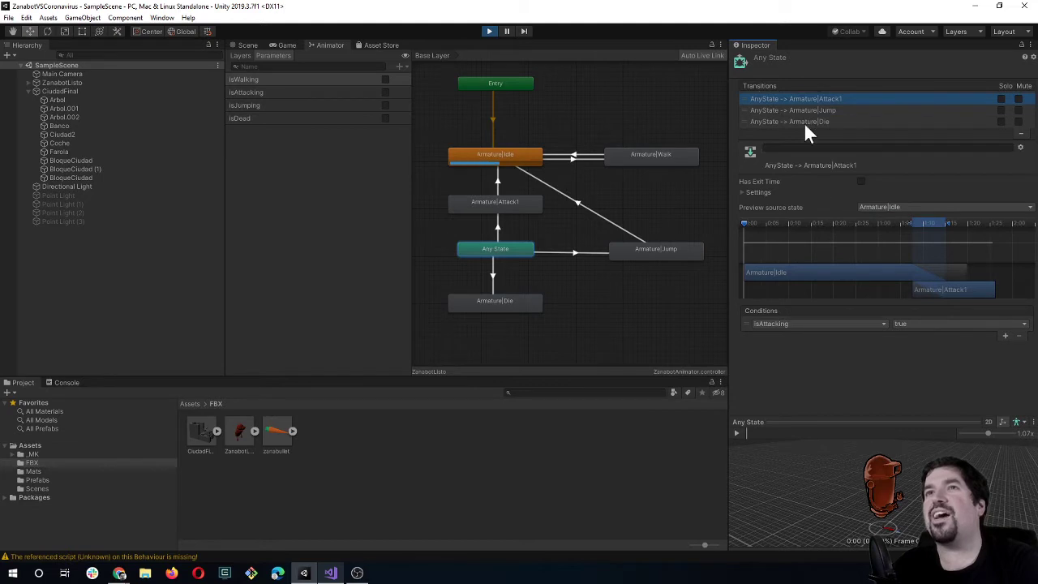
pyautogui.click(740, 191)
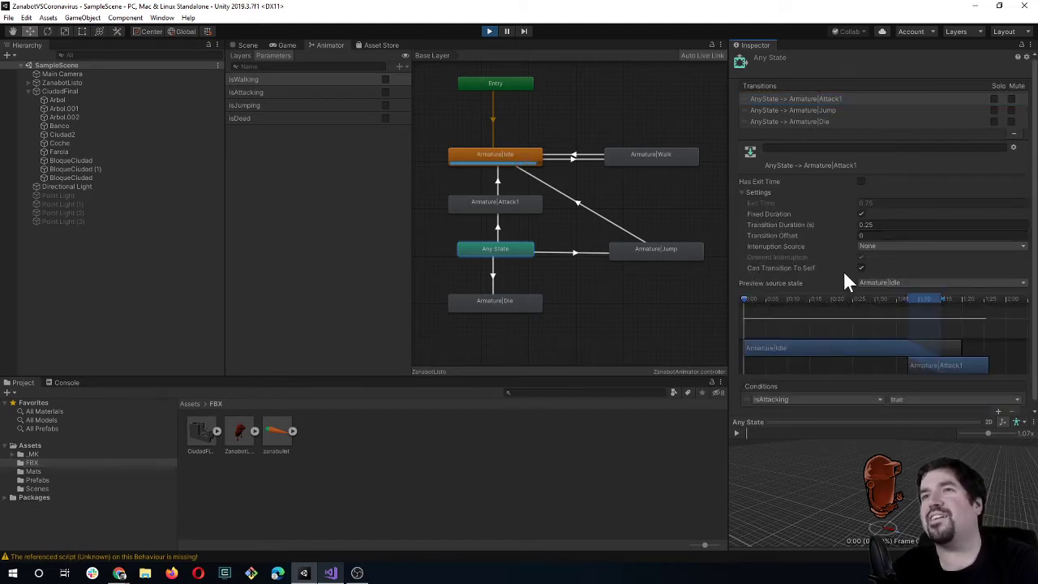
pyautogui.scroll(-1, 839, 272)
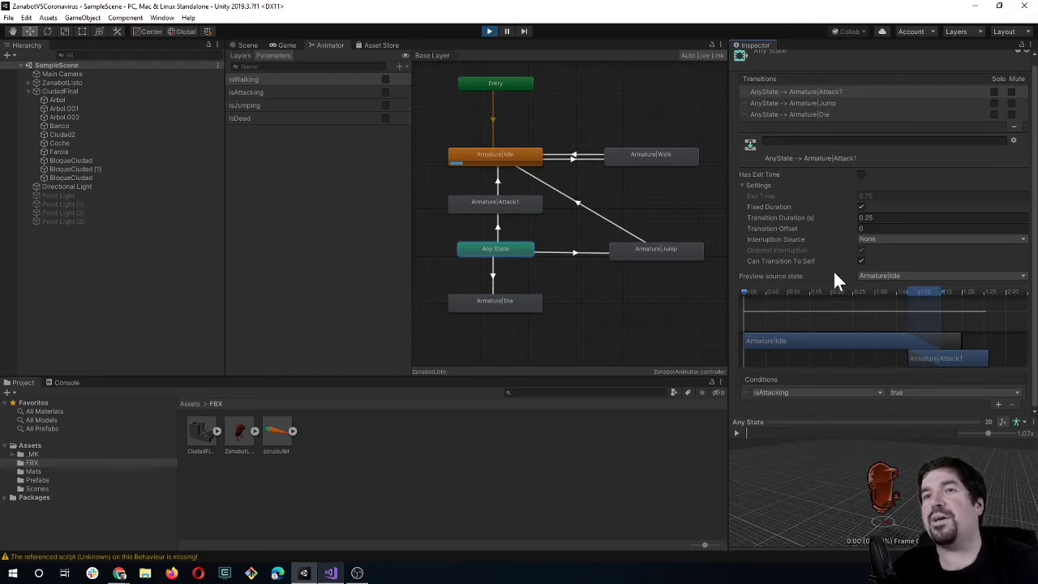
pyautogui.scroll(1, 835, 271)
pyautogui.click(741, 192)
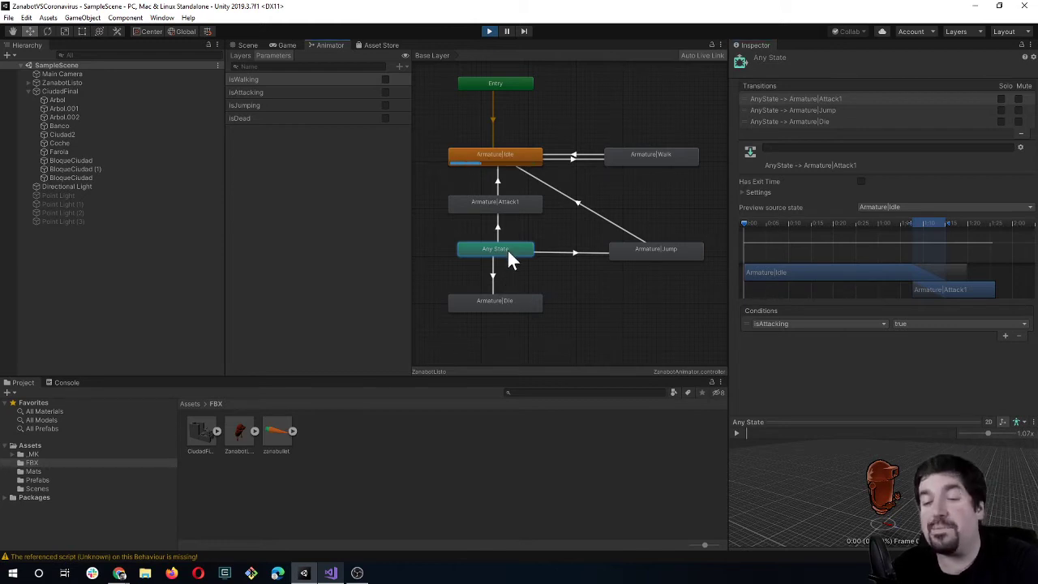
# Stop Play mode and remove the Any State → Attack1 transition in the Animator.
pyautogui.click(490, 31)
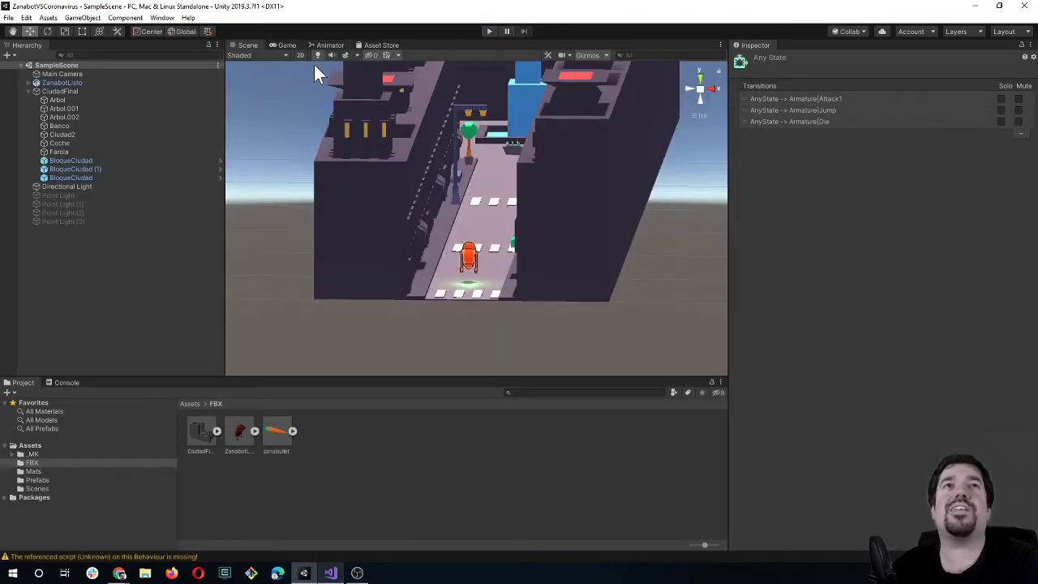
pyautogui.click(330, 46)
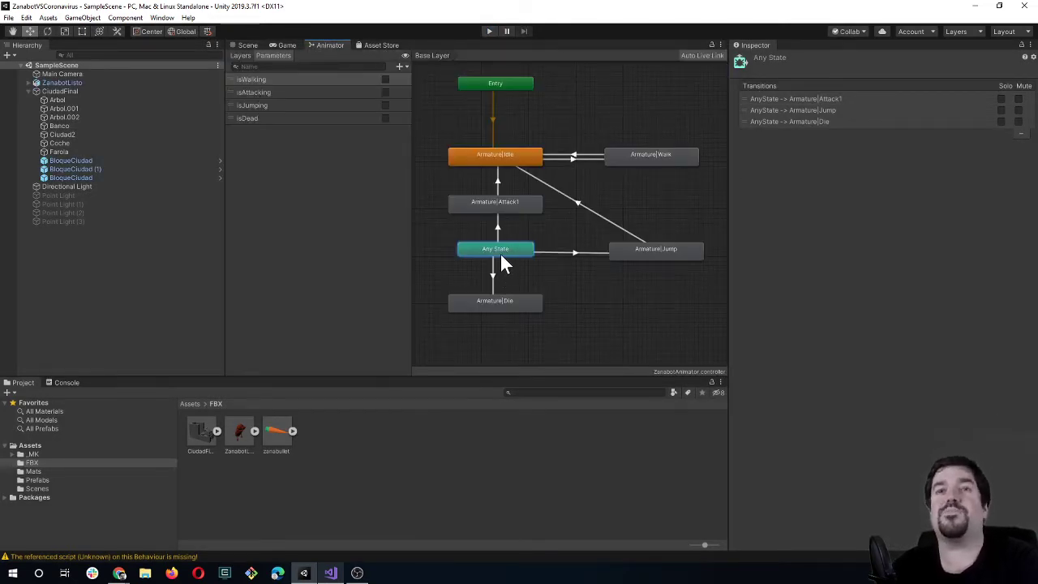
pyautogui.click(497, 227)
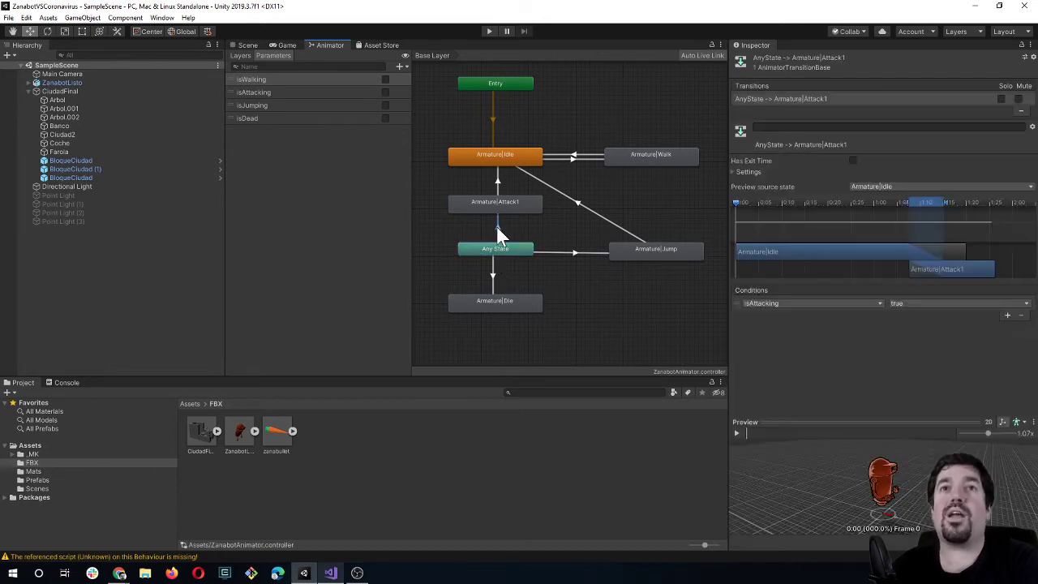
# Move the Any State, Die, Jump and Attack1 nodes lower in the graph.
pyautogui.click(504, 254)
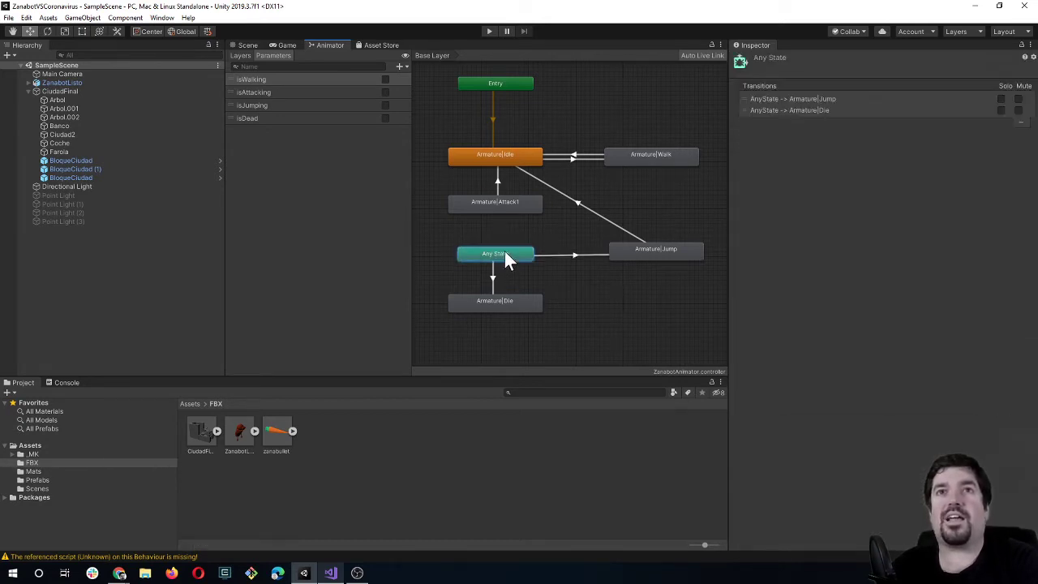
pyautogui.moveTo(504, 254); pyautogui.dragTo(507, 333)
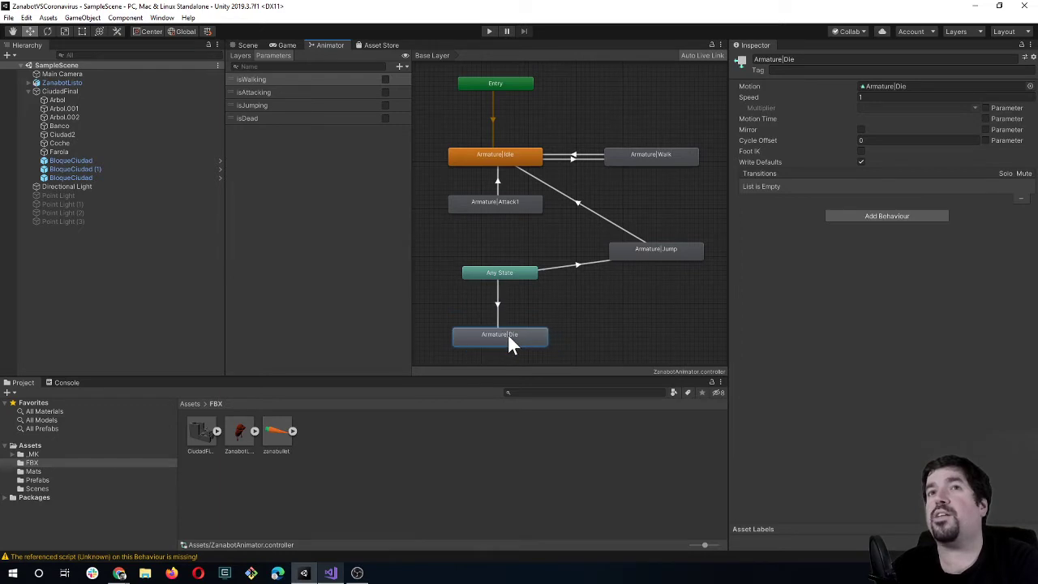
pyautogui.moveTo(642, 246); pyautogui.dragTo(649, 268)
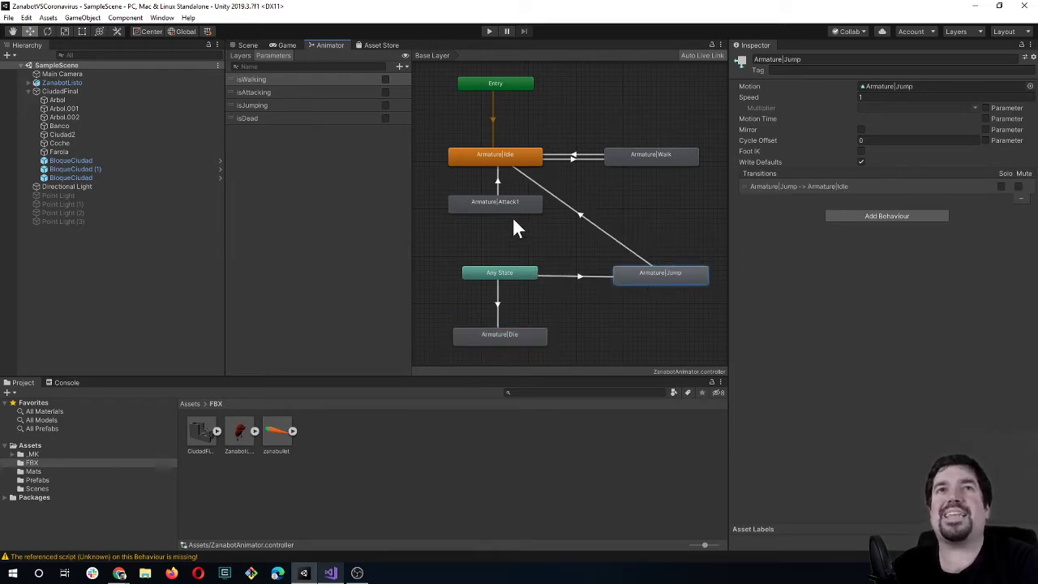
pyautogui.moveTo(496, 207); pyautogui.dragTo(498, 225)
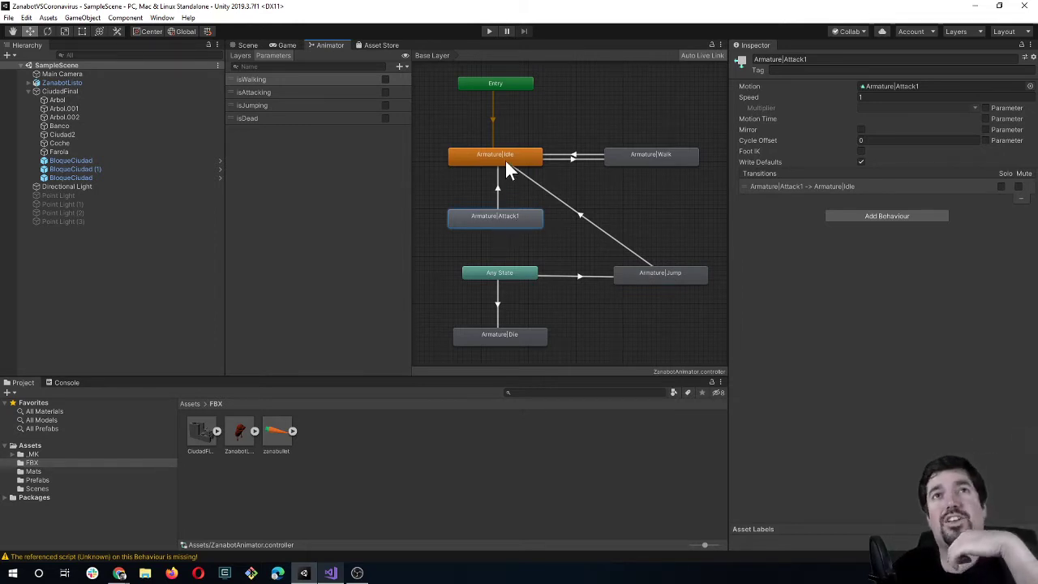
# Create an Idle → Attack1 transition with the condition isAttacking.
pyautogui.rightClick(478, 154)
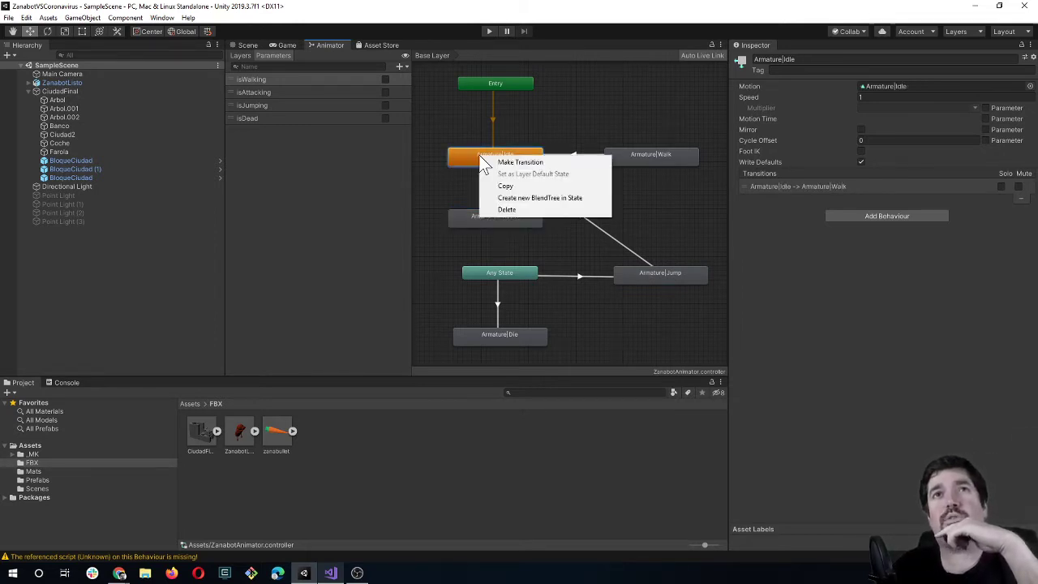
pyautogui.click(486, 163)
pyautogui.click(487, 215)
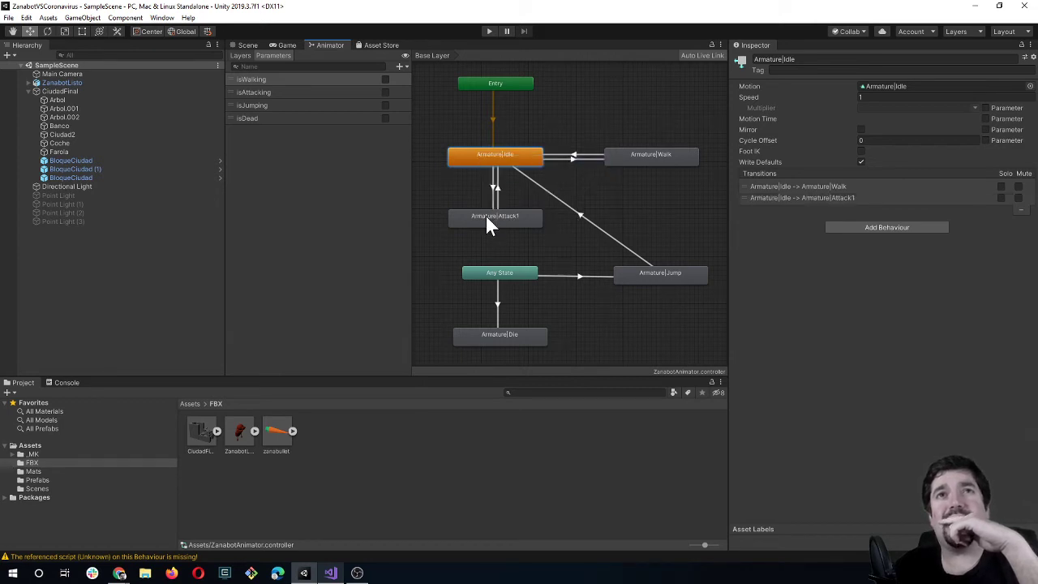
pyautogui.click(495, 198)
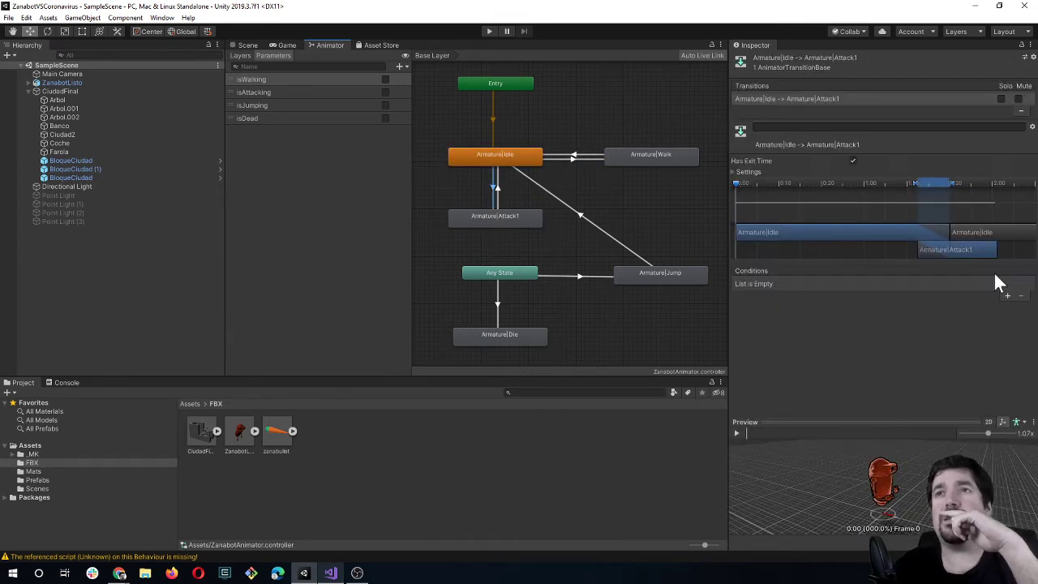
pyautogui.click(1007, 295)
pyautogui.click(825, 284)
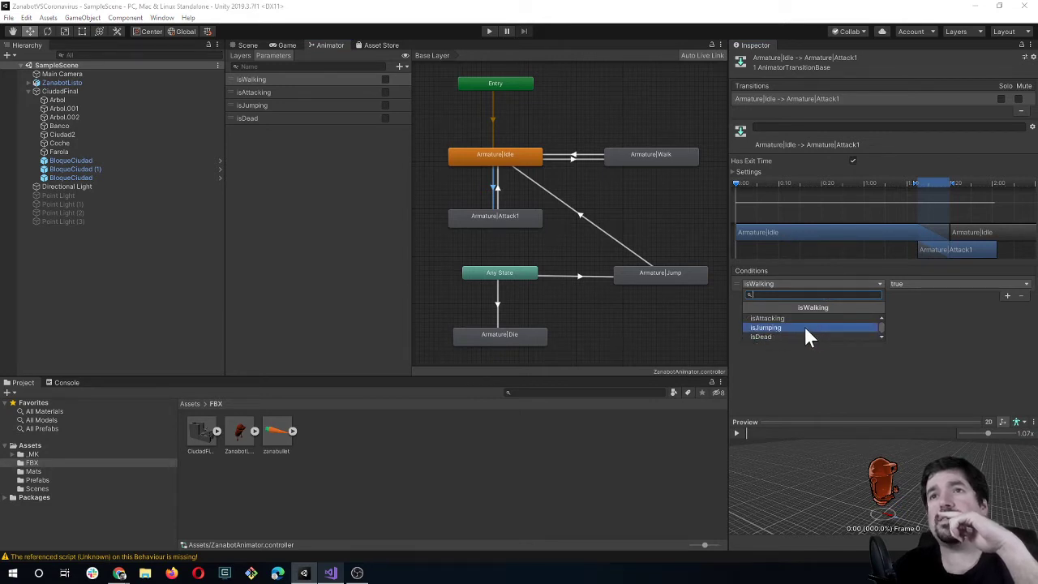
pyautogui.click(794, 326)
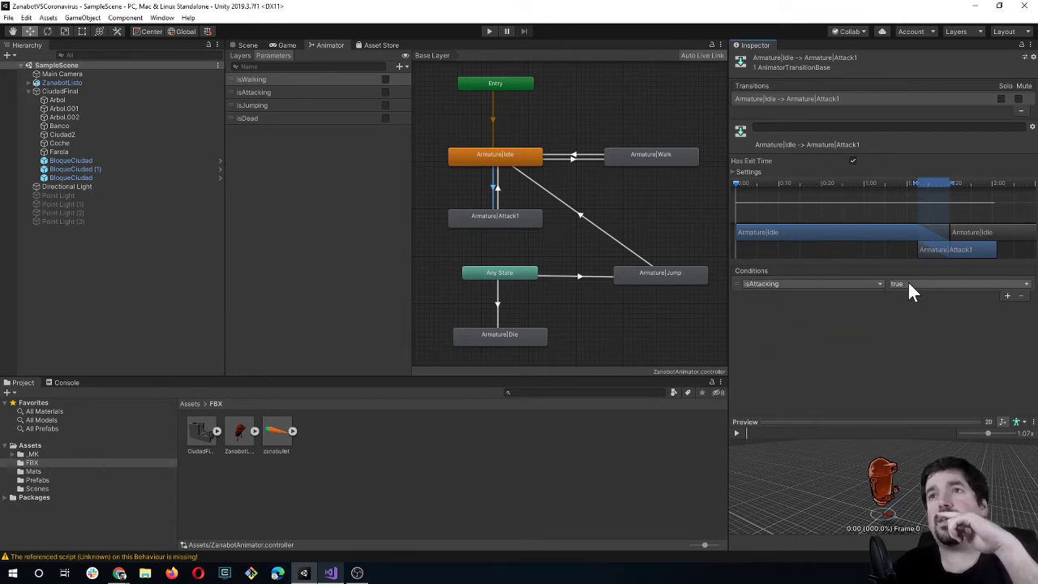
# Create a Walk → Attack1 transition whose condition also uses isAttacking.
pyautogui.click(638, 159)
pyautogui.rightClick(637, 157)
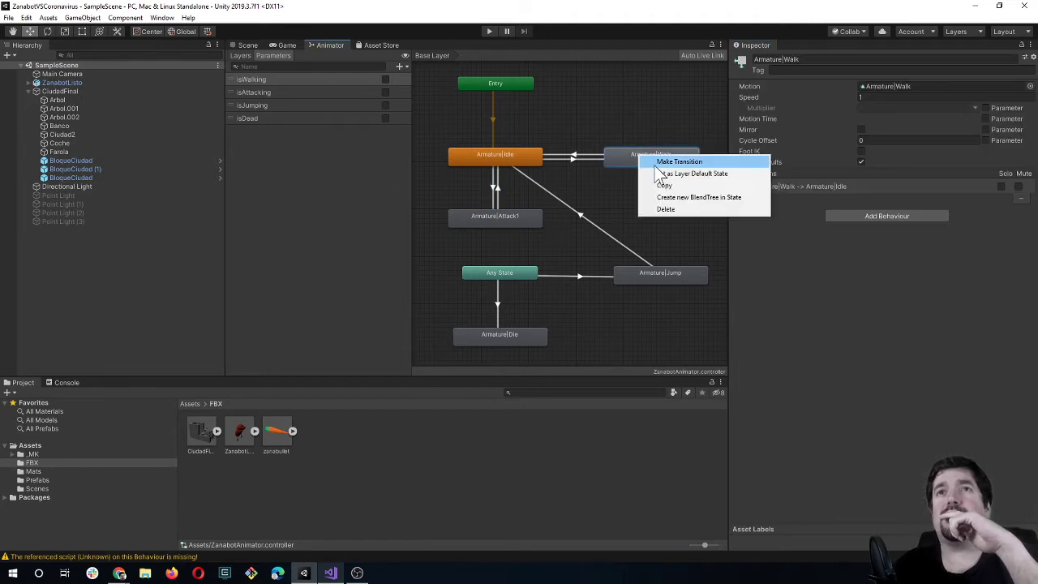
pyautogui.click(658, 162)
pyautogui.click(530, 212)
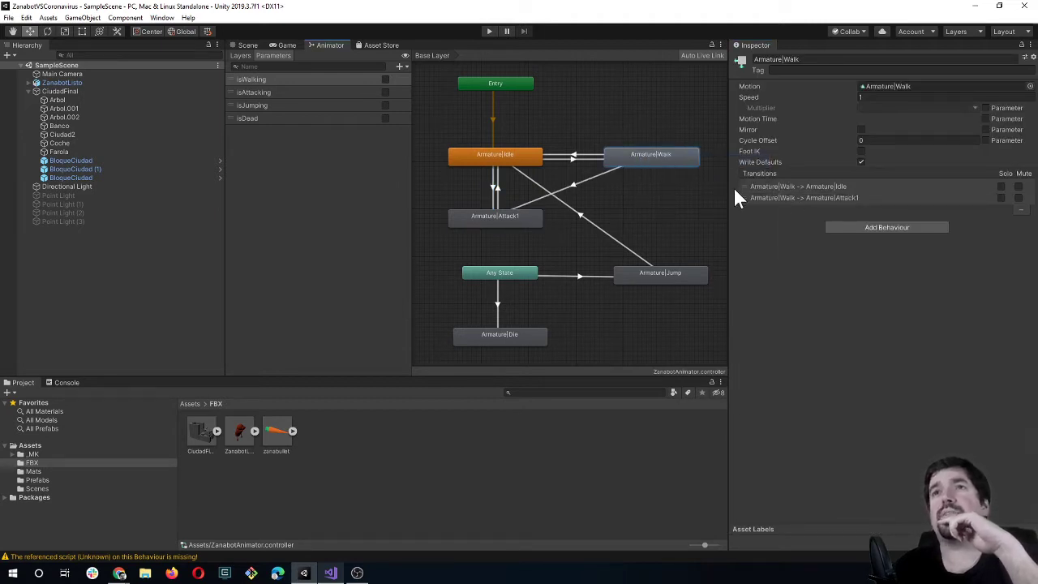
pyautogui.click(873, 228)
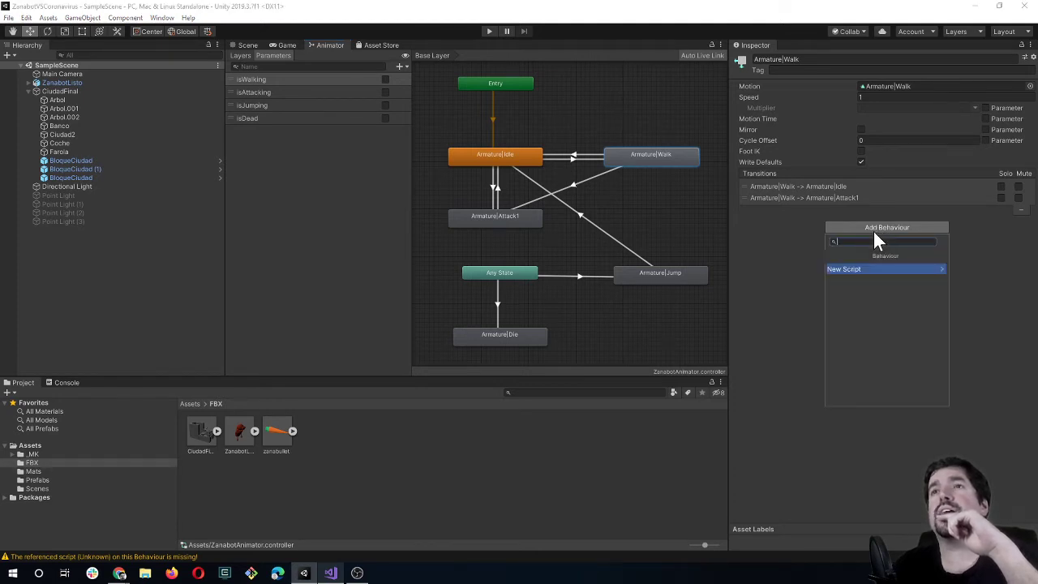
pyautogui.click(806, 230)
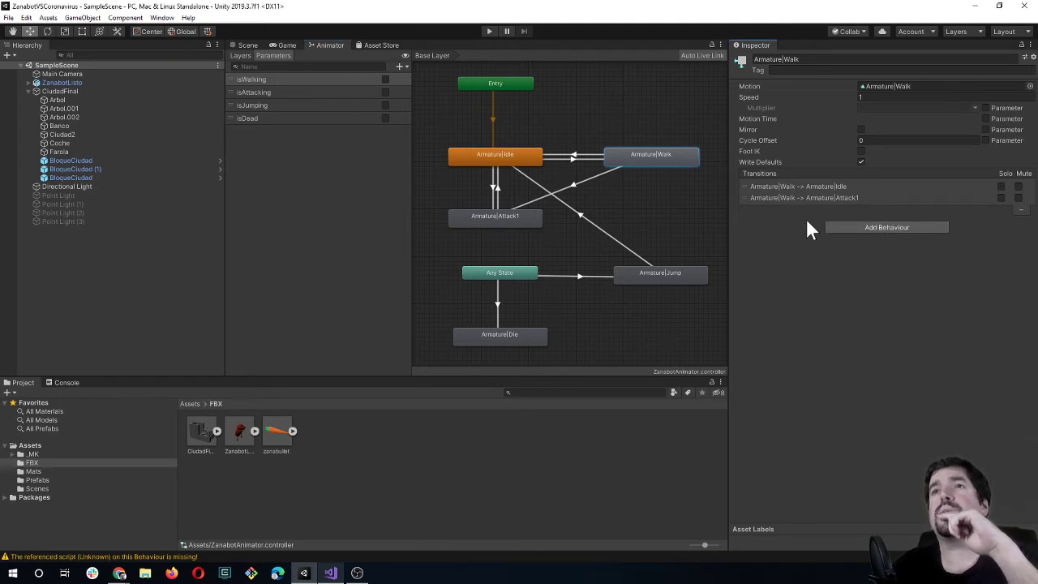
pyautogui.click(591, 177)
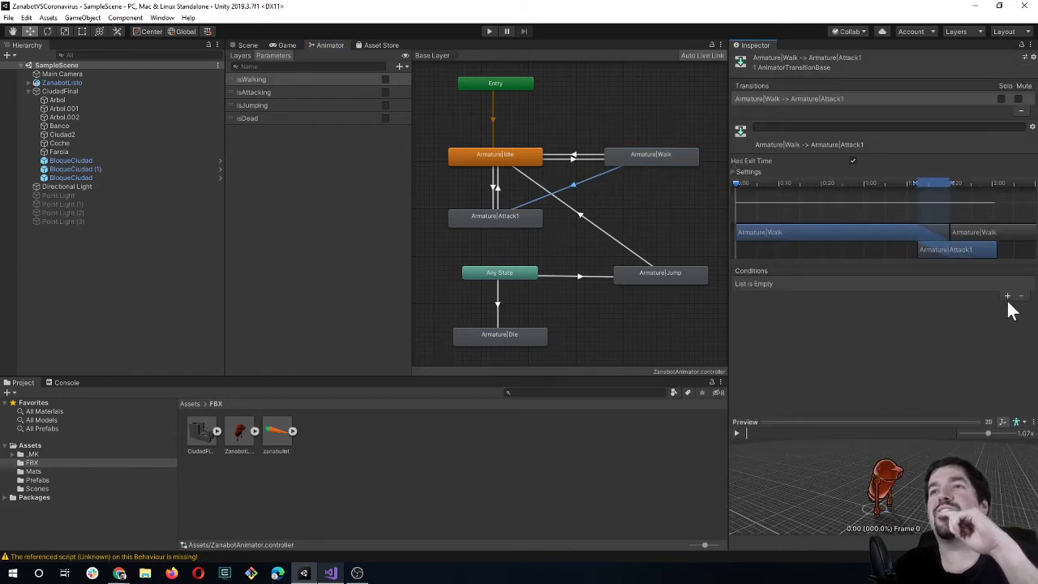
pyautogui.click(1006, 296)
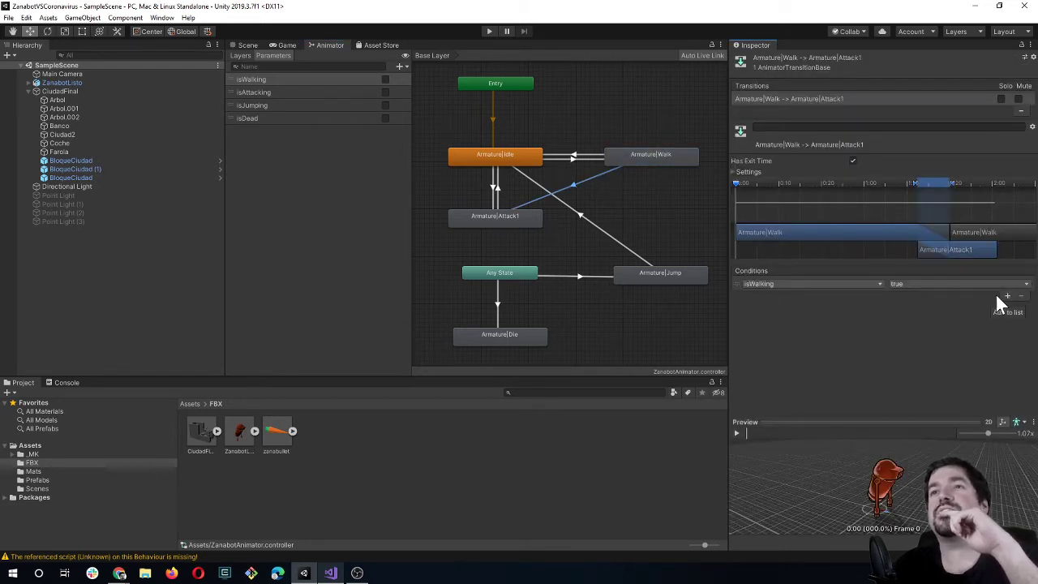
pyautogui.click(854, 284)
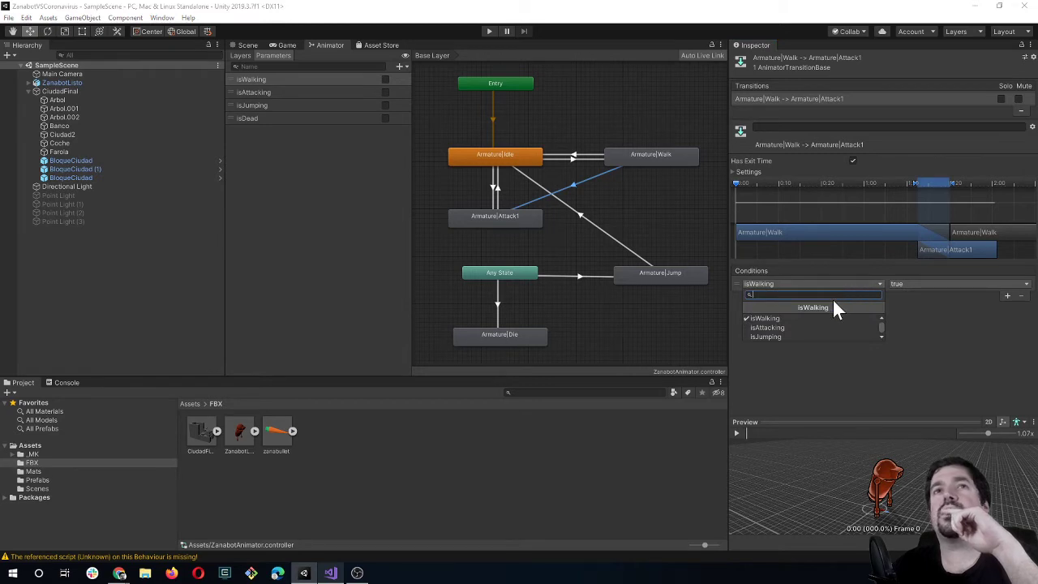
pyautogui.scroll(-1, 807, 328)
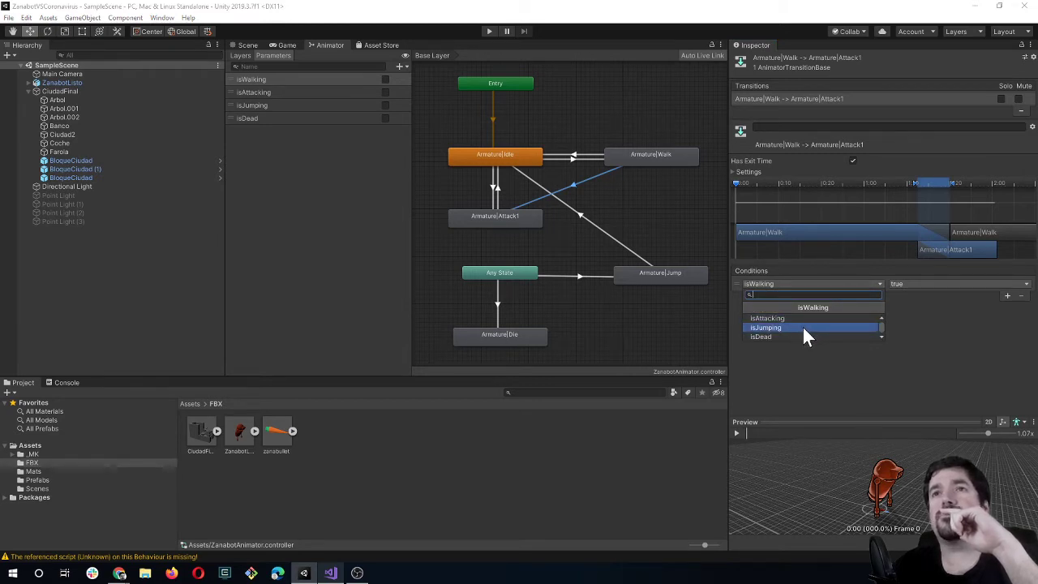
pyautogui.scroll(1, 803, 334)
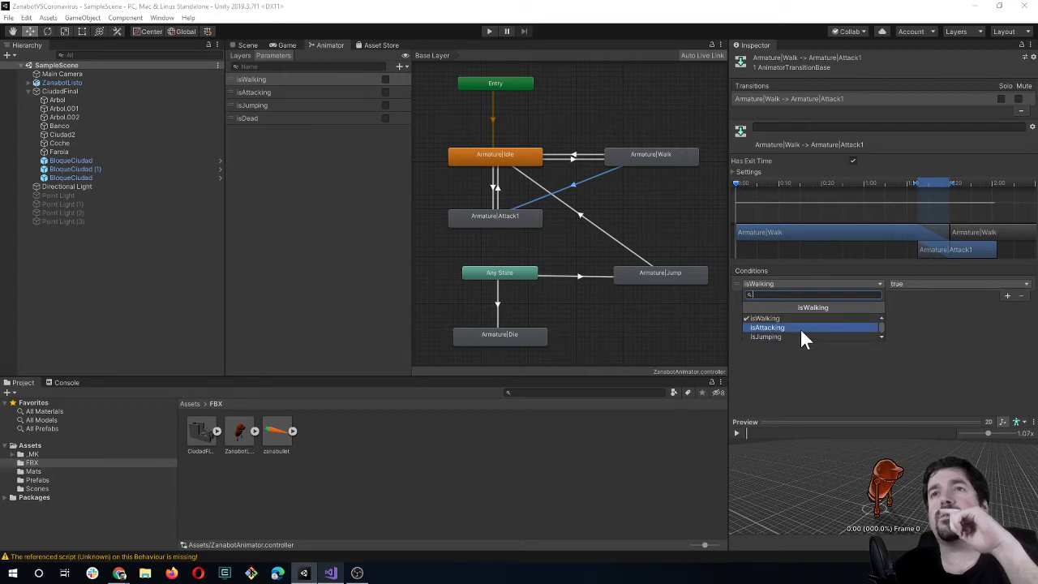
pyautogui.click(798, 329)
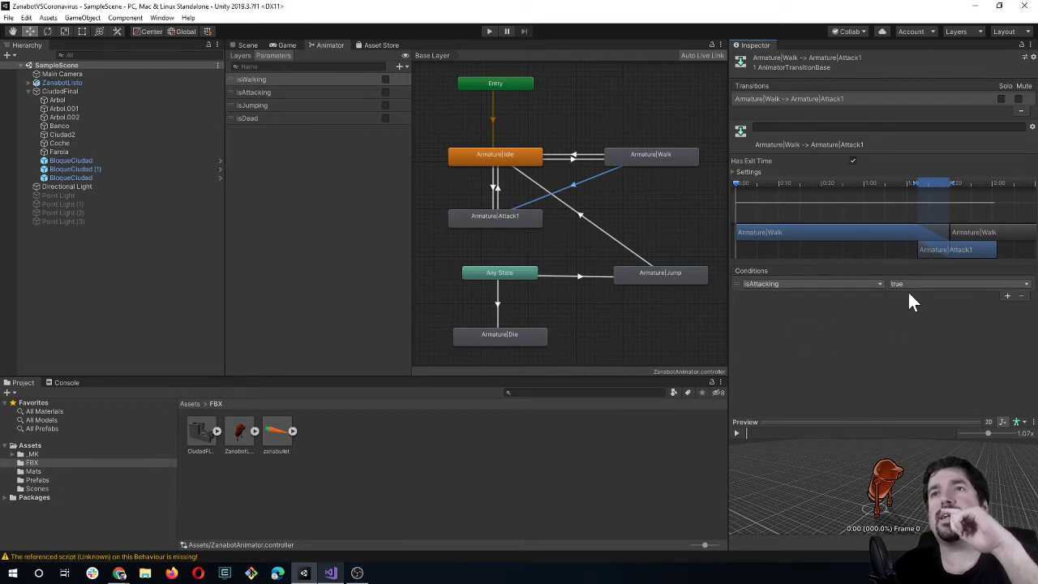
pyautogui.click(493, 195)
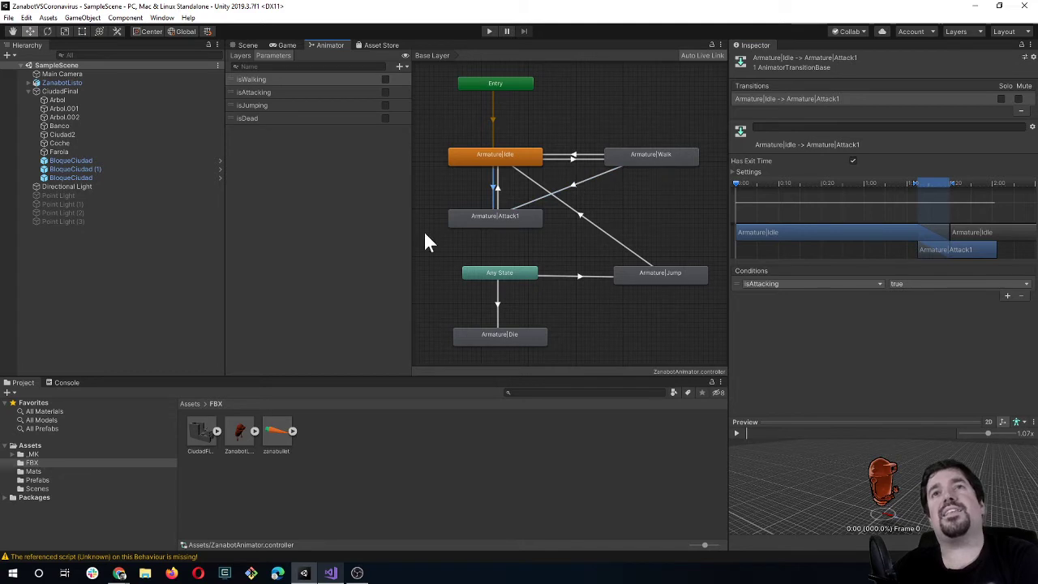
# Check the transitions of the Walk, Attack1, Jump and Die states.
pyautogui.click(672, 274)
pyautogui.click(632, 154)
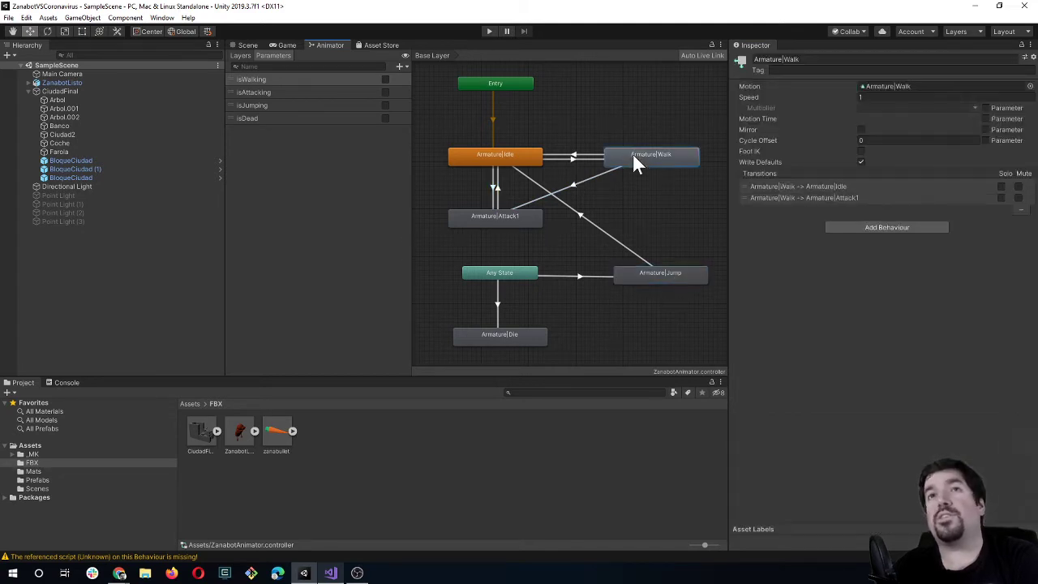
pyautogui.click(666, 275)
pyautogui.click(519, 221)
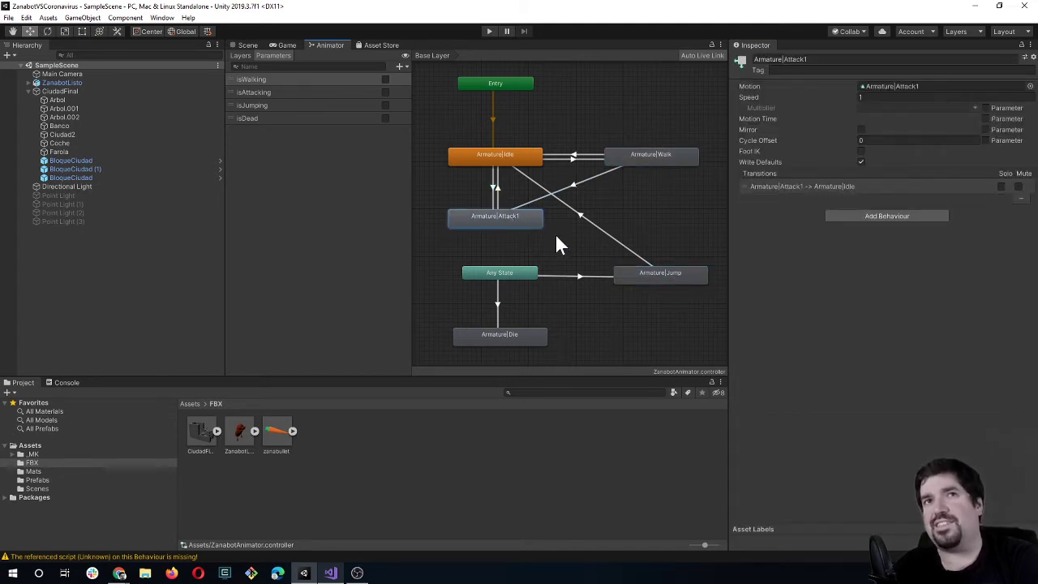
pyautogui.click(694, 275)
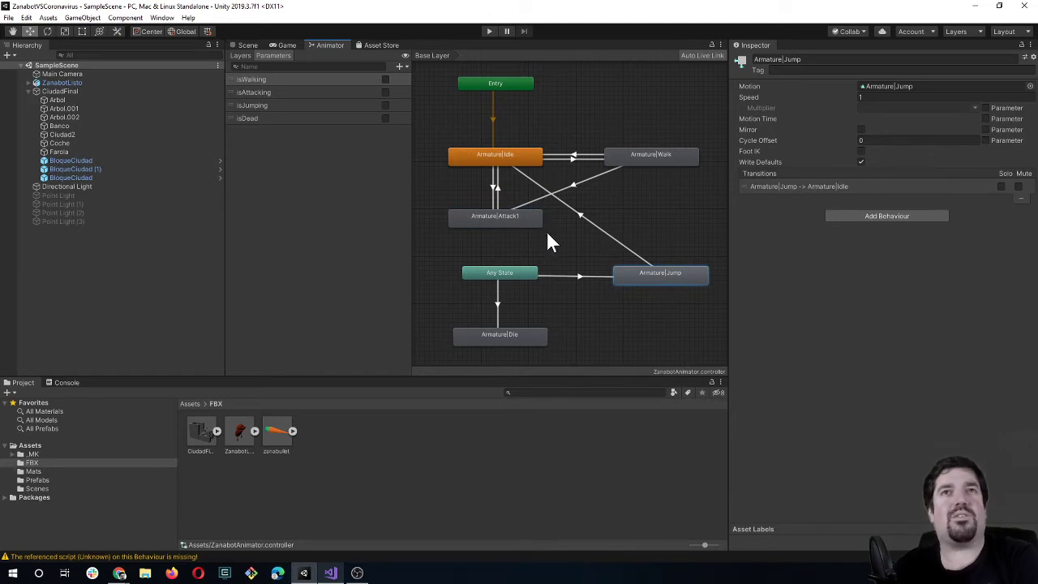
pyautogui.click(509, 329)
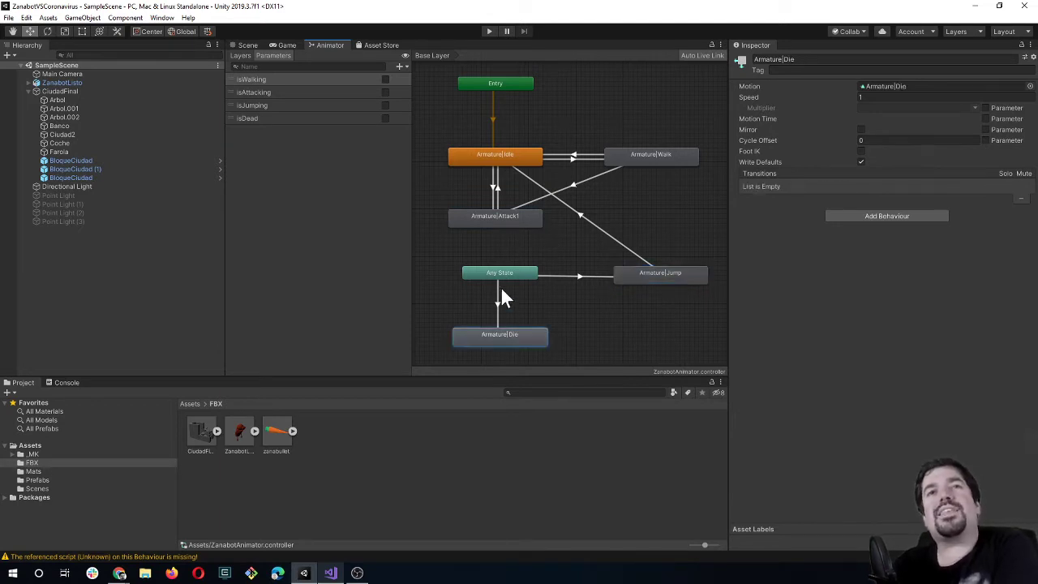
# Check the Attack1 → Idle transition (isAttacking false), then open ZanabotListo's import settings.
pyautogui.click(501, 221)
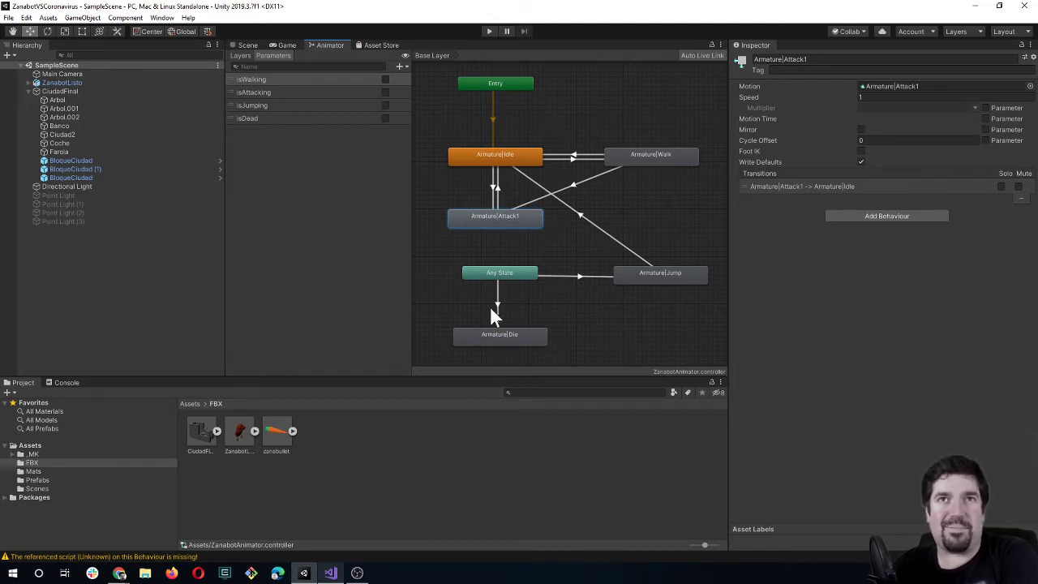
pyautogui.click(497, 196)
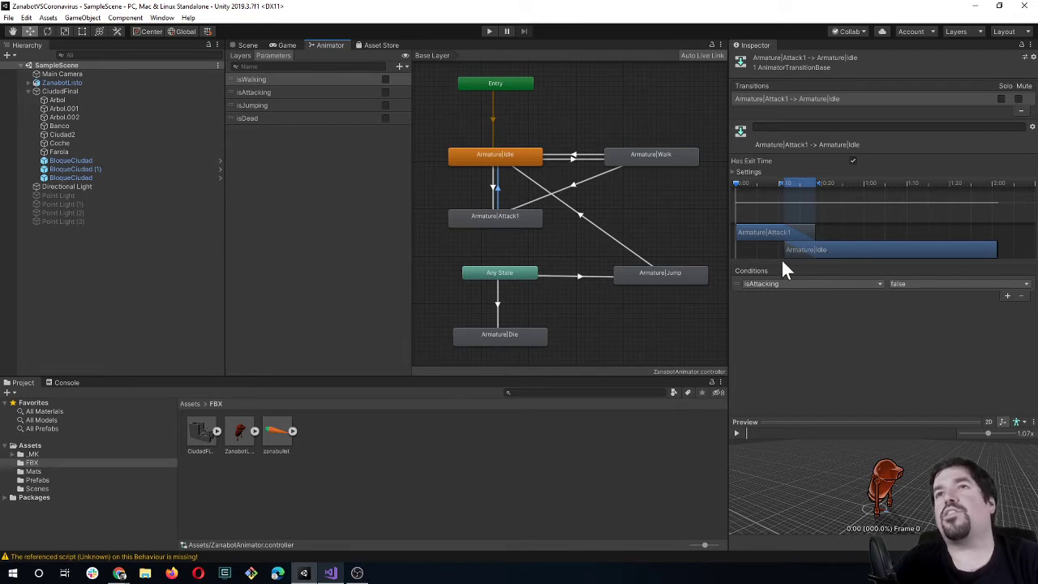
pyautogui.click(514, 220)
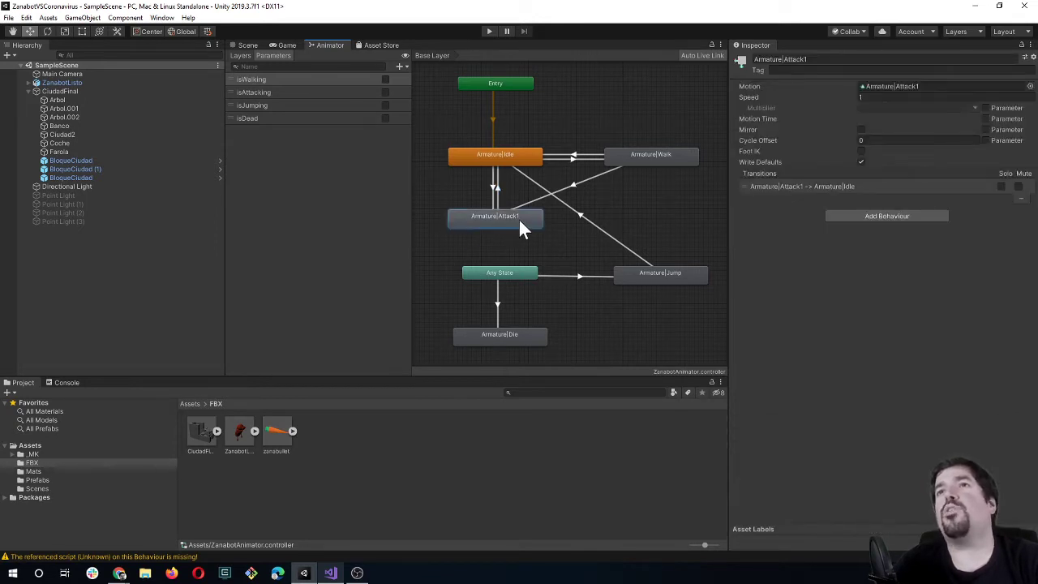
pyautogui.click(239, 432)
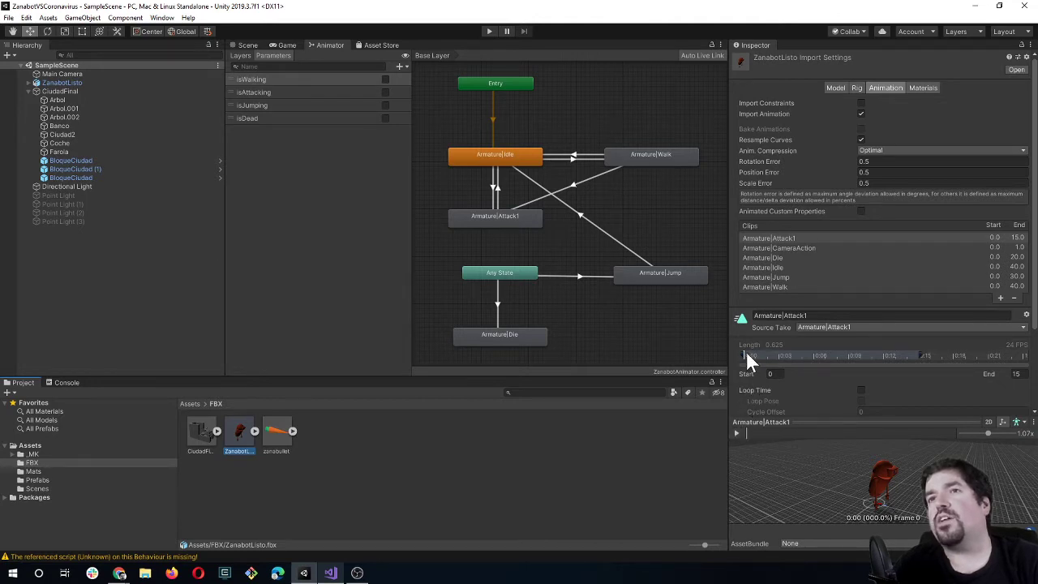
pyautogui.click(737, 433)
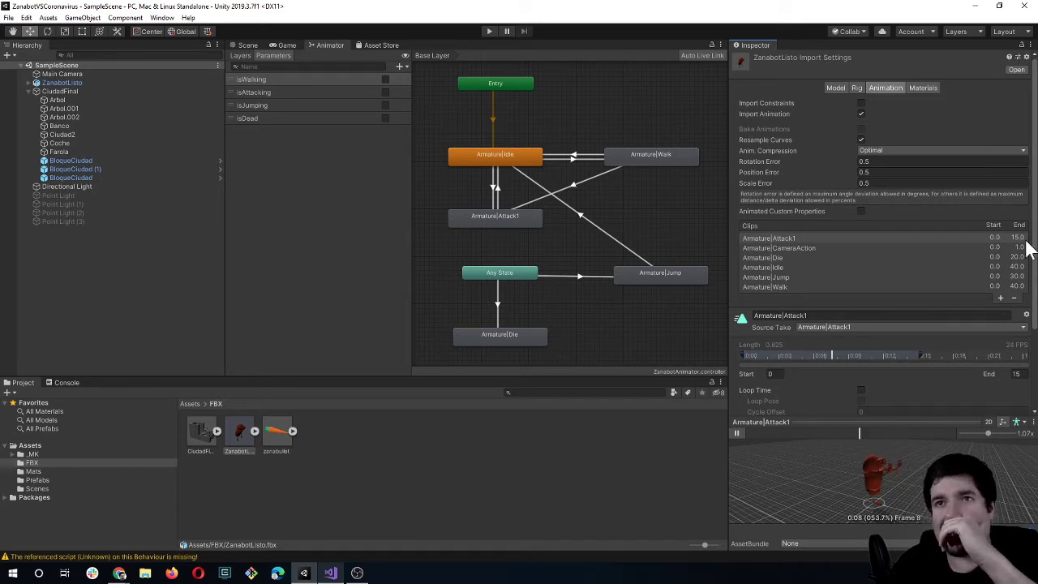
pyautogui.scroll(-3, 952, 401)
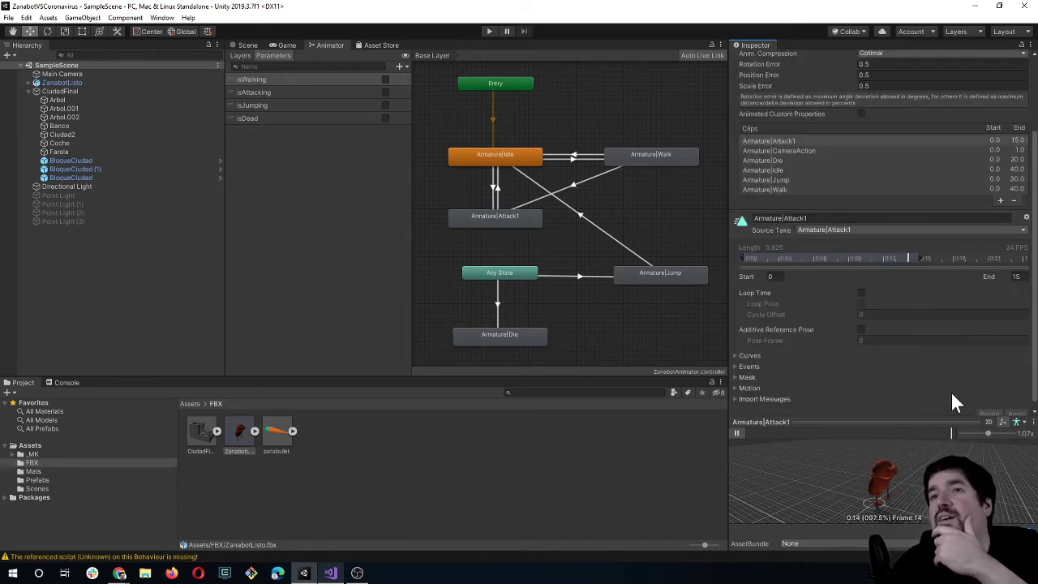
pyautogui.click(736, 434)
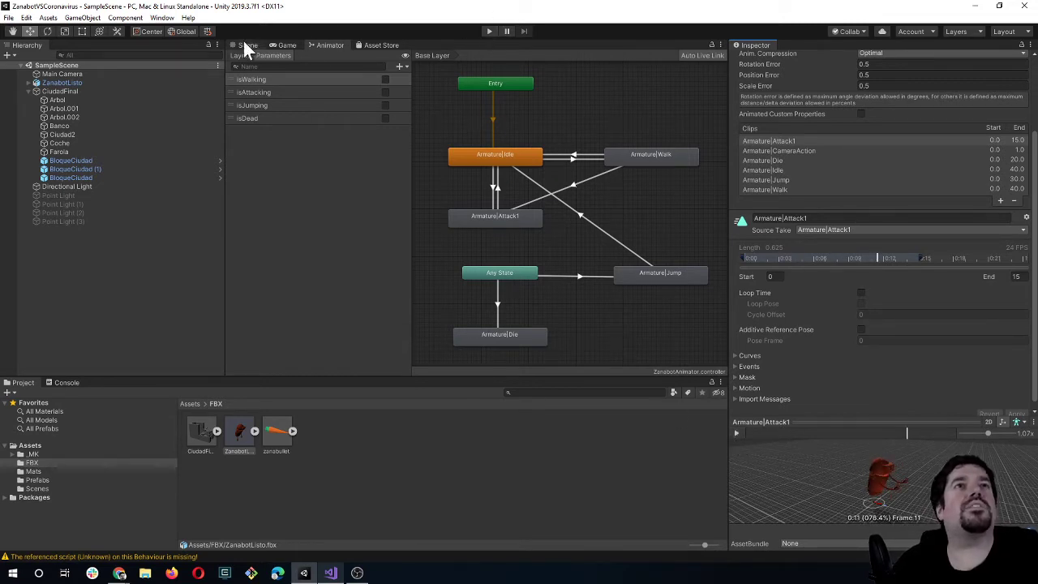
# Run the game, fire several bullets, and watch the Animator state machine.
pyautogui.click(486, 27)
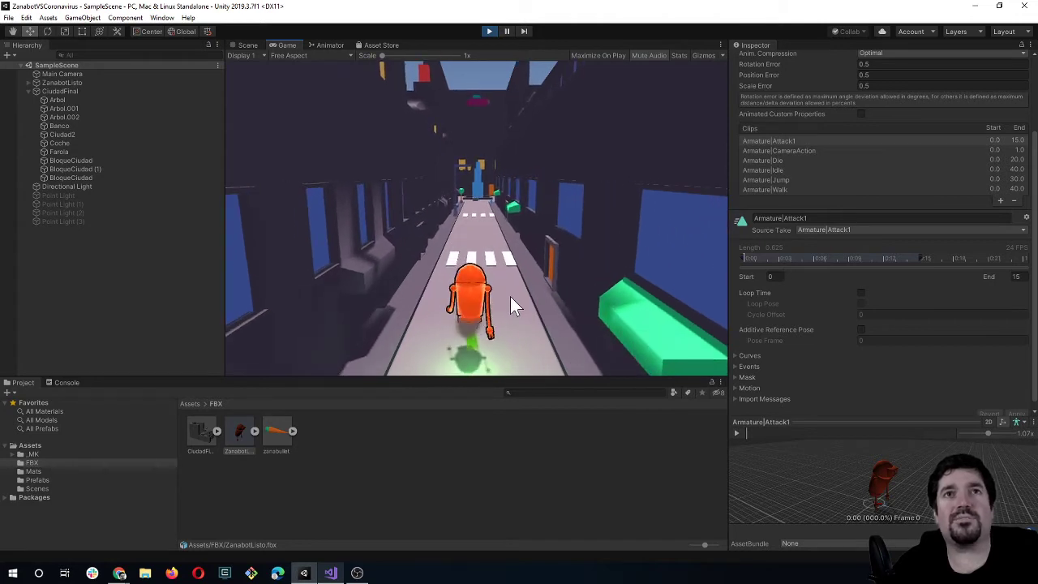
pyautogui.press('space')
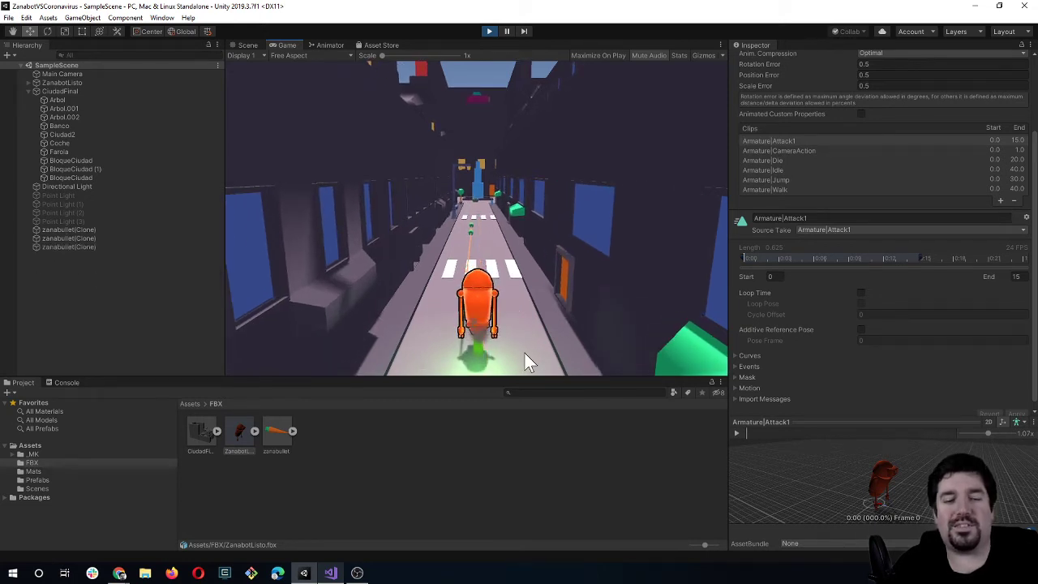
pyautogui.press('space')
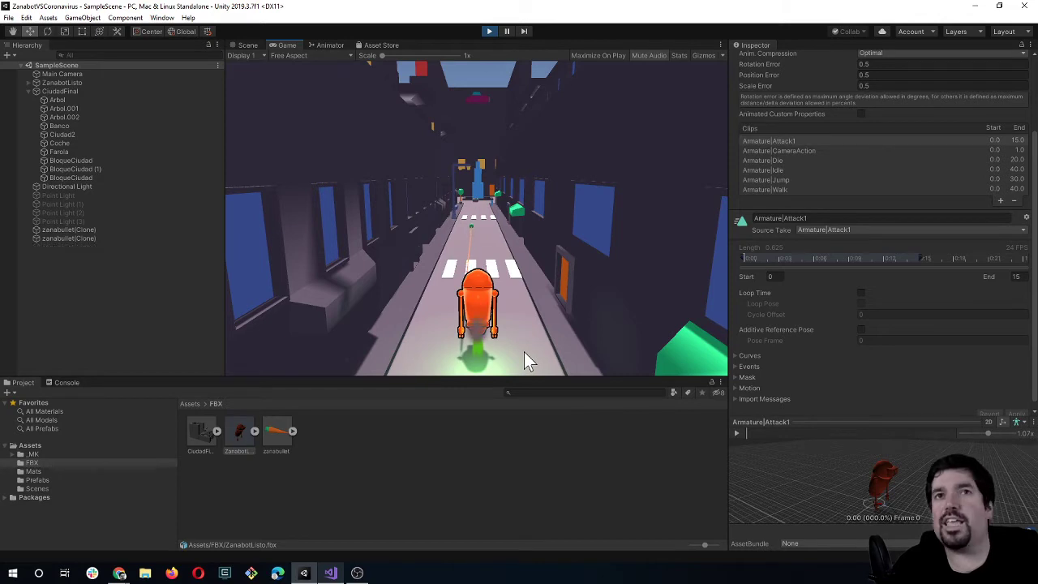
pyautogui.press('space')
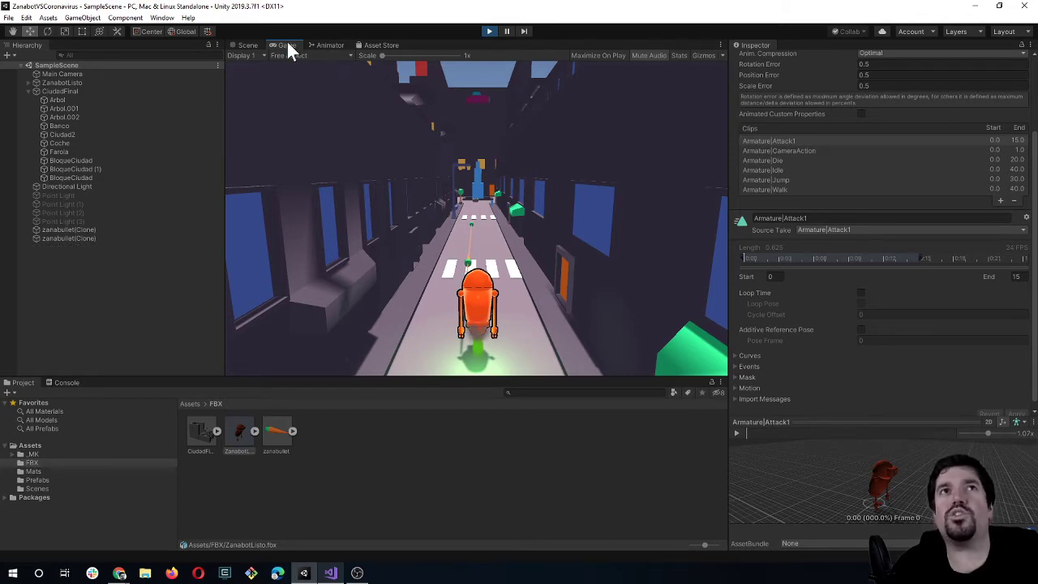
pyautogui.click(324, 46)
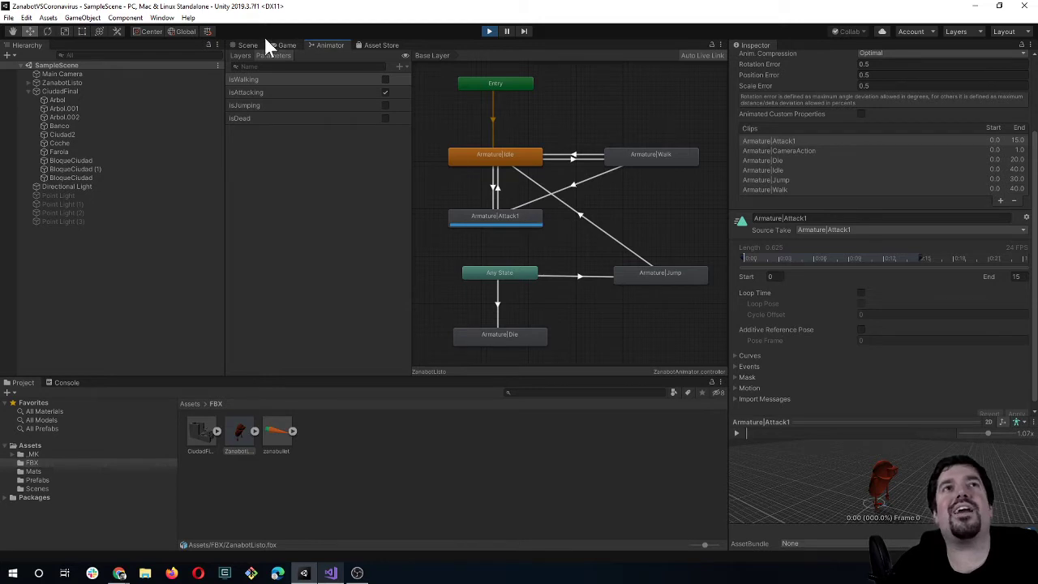
# Restart Play mode, fire again, and view the Animator parameters list.
pyautogui.click(487, 31)
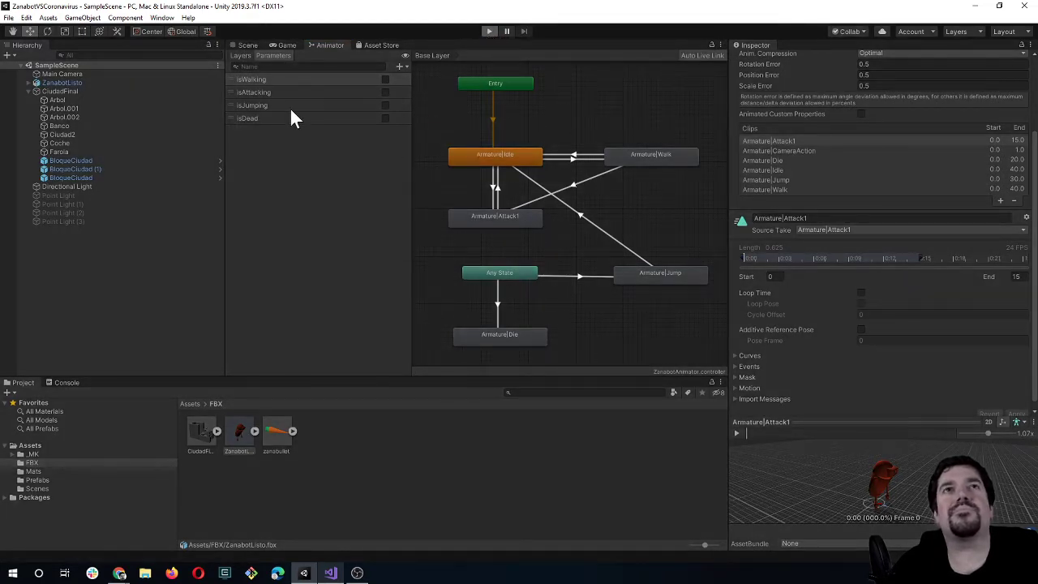
pyautogui.hotkey('ctrl', 'p')
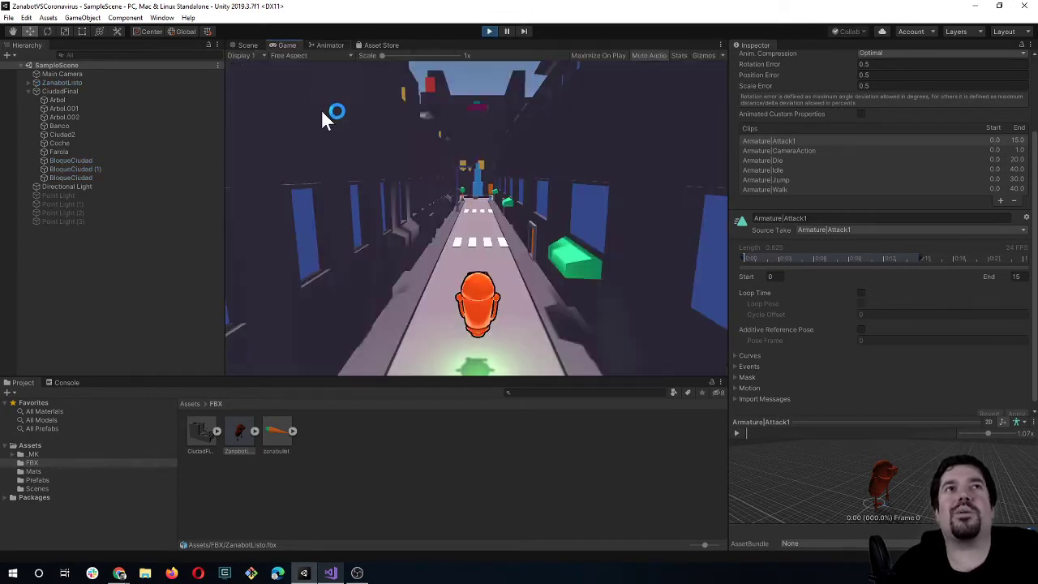
pyautogui.click(517, 246)
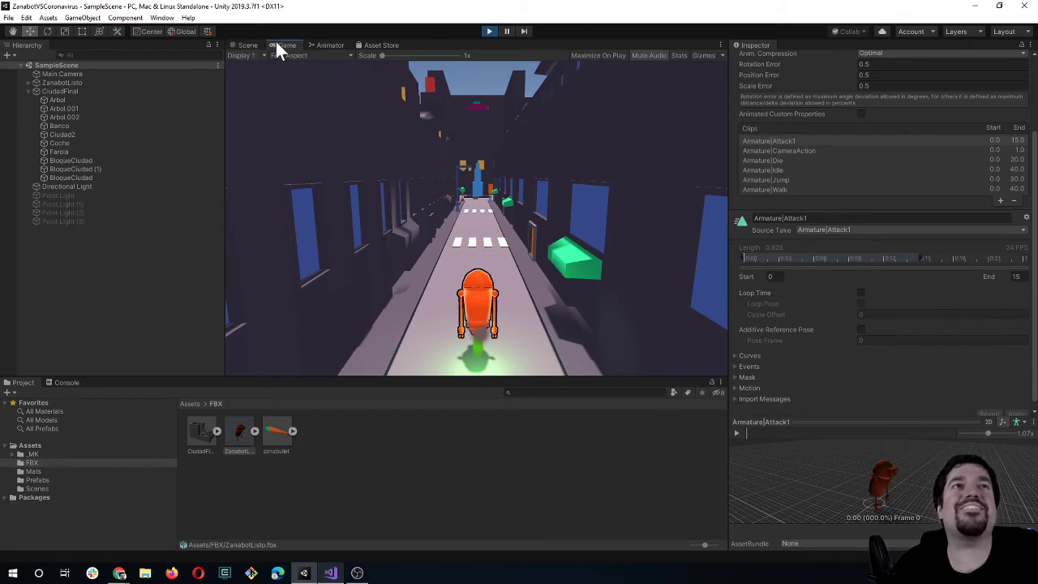
pyautogui.click(329, 46)
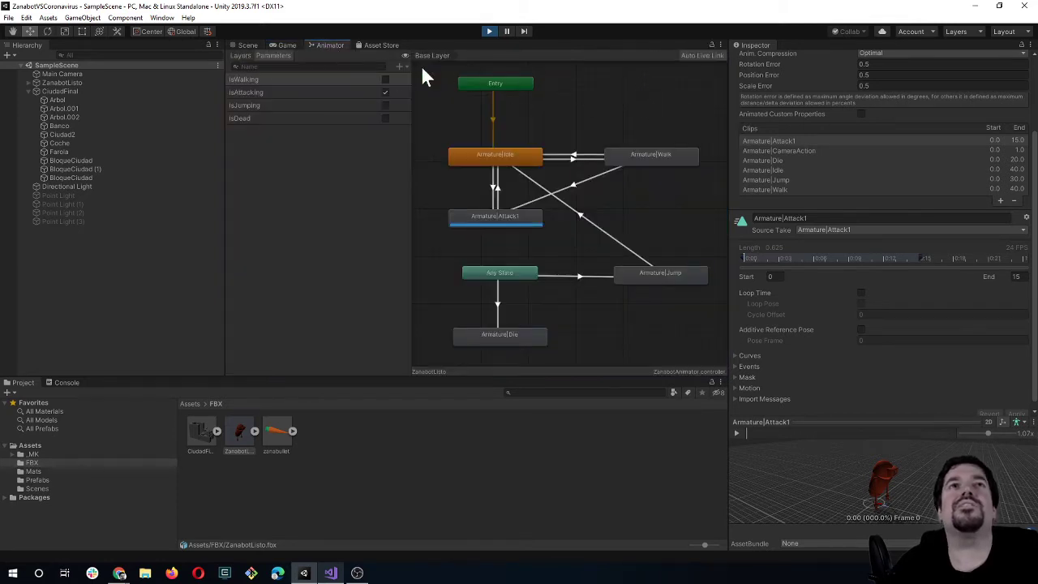
pyautogui.click(242, 55)
# Dock the Animator graph right of the Game view, widen it, then stop Play mode.
pyautogui.click(276, 55)
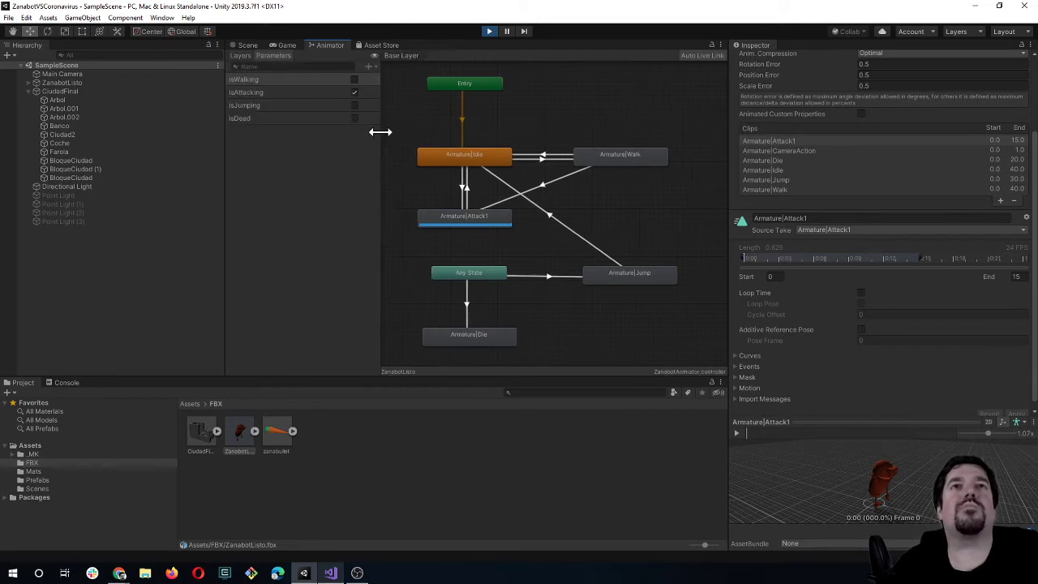
pyautogui.moveTo(410, 131); pyautogui.dragTo(313, 133)
pyautogui.moveTo(328, 45); pyautogui.dragTo(699, 156)
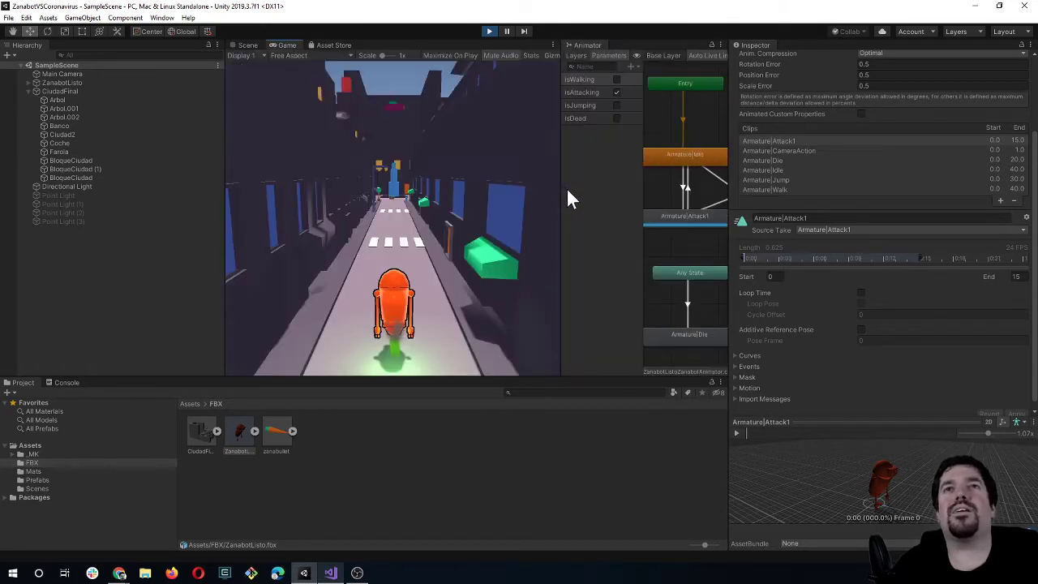
pyautogui.moveTo(559, 188); pyautogui.dragTo(394, 196)
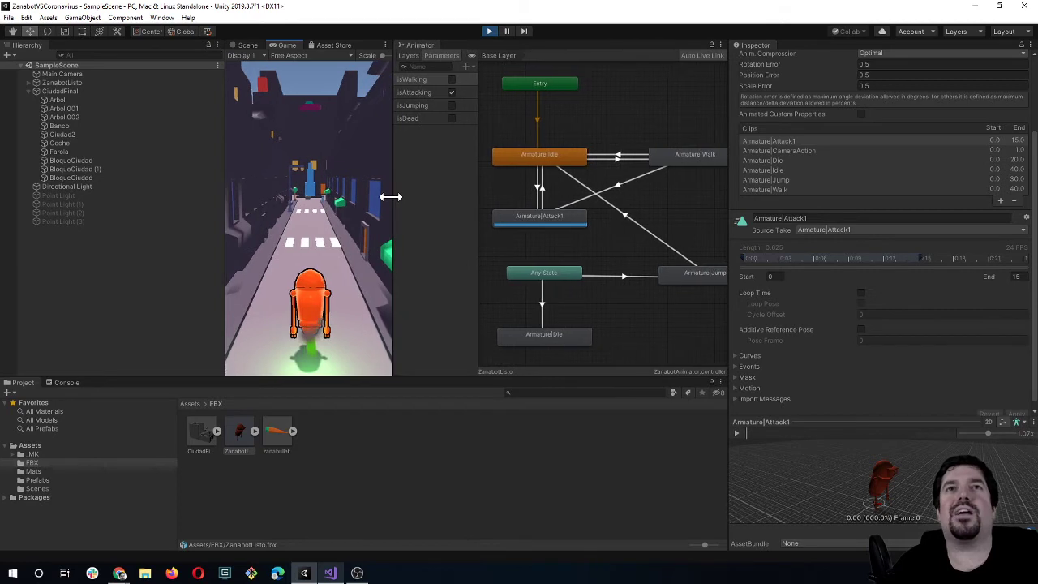
pyautogui.scroll(-1, 587, 222)
pyautogui.moveTo(613, 233); pyautogui.dragTo(607, 232, button='middle')
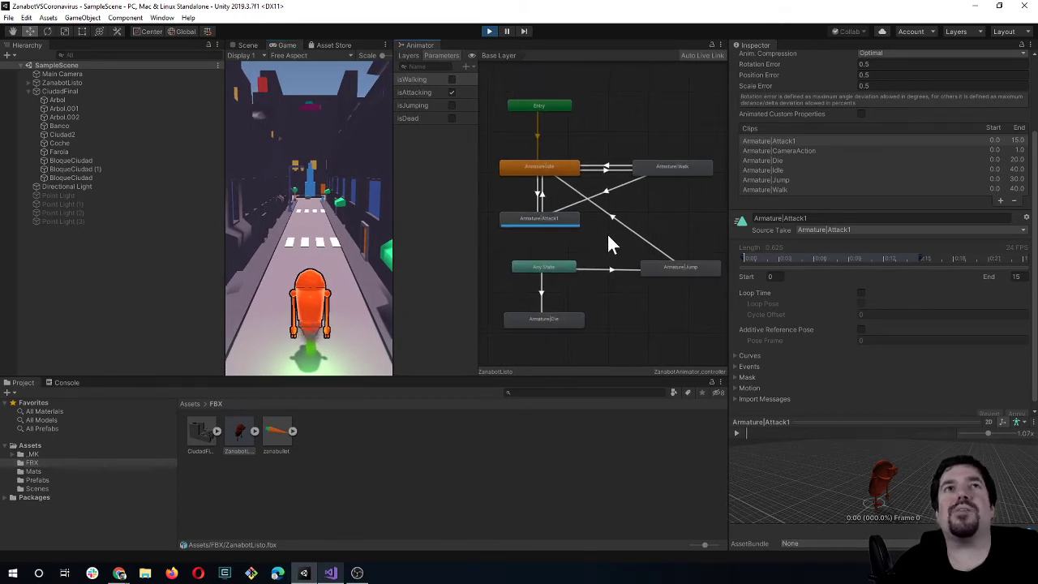
pyautogui.click(486, 34)
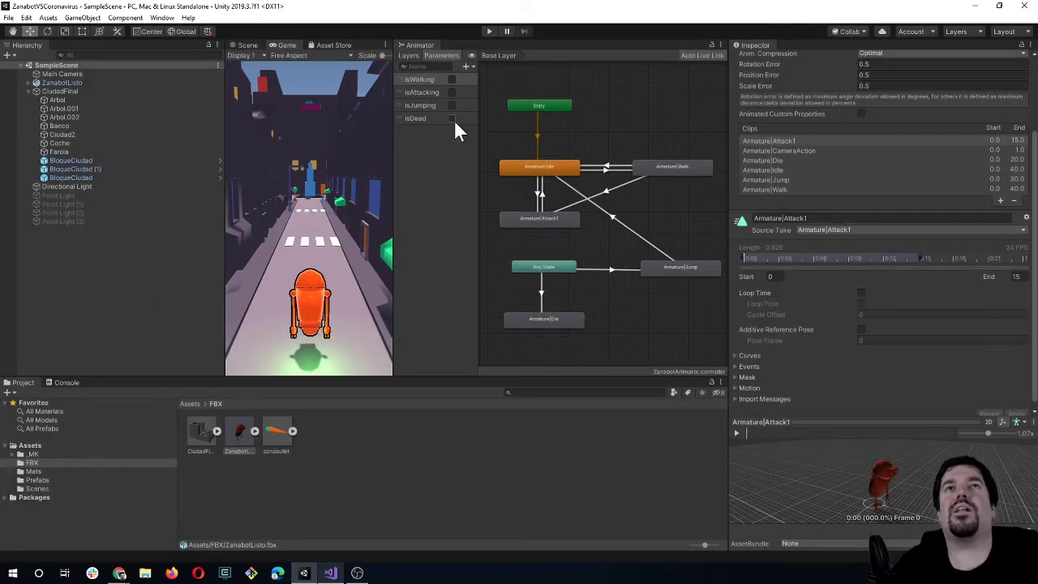
pyautogui.click(491, 29)
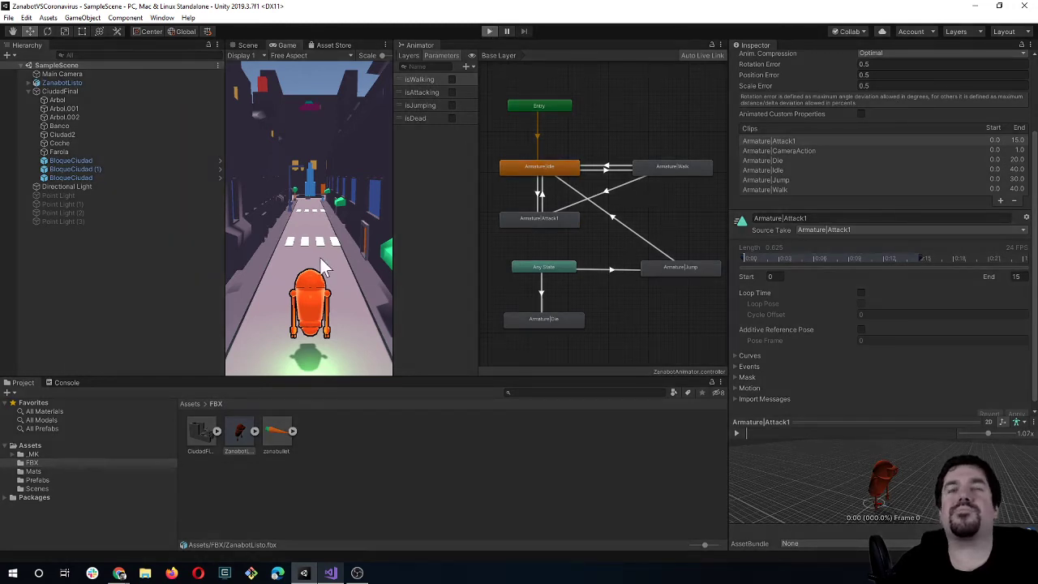
# Play the game, walk the robot with W and S, then attack to fire bullets.
pyautogui.hotkey('ctrl', 'p')
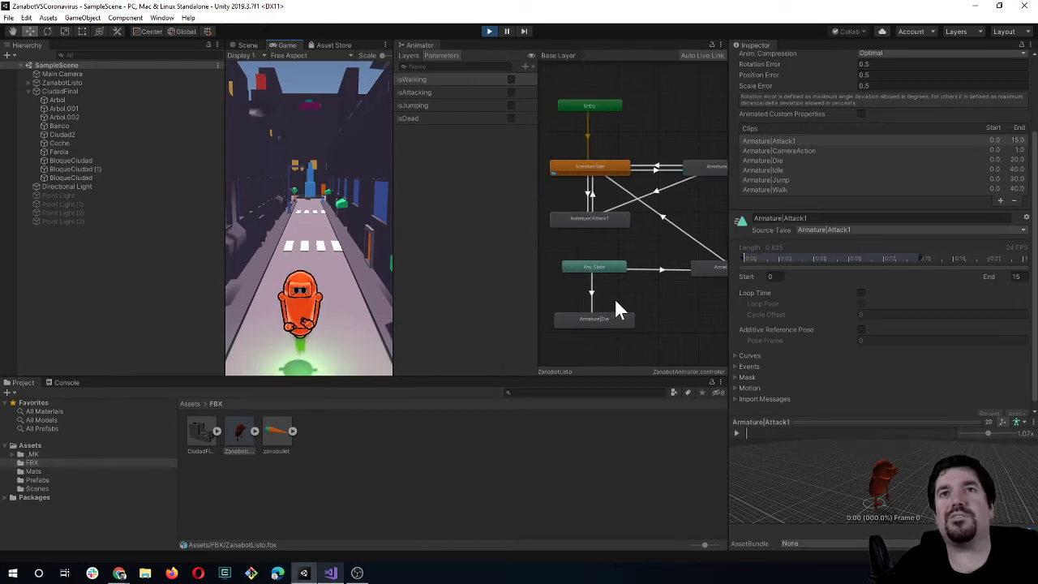
pyautogui.scroll(-1, 613, 297)
pyautogui.scroll(-1, 622, 296)
pyautogui.scroll(-2, 627, 295)
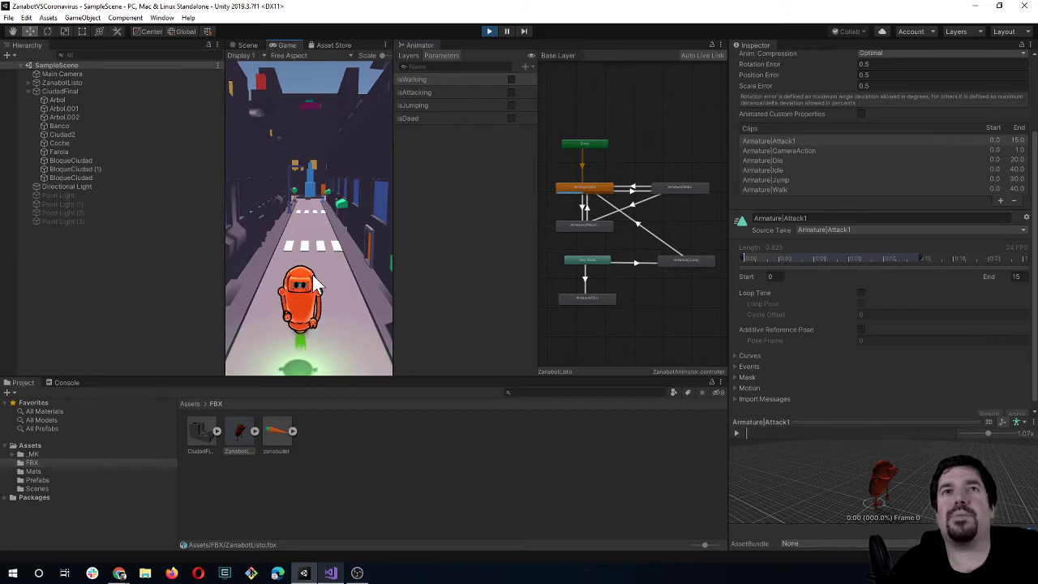
pyautogui.press('w')
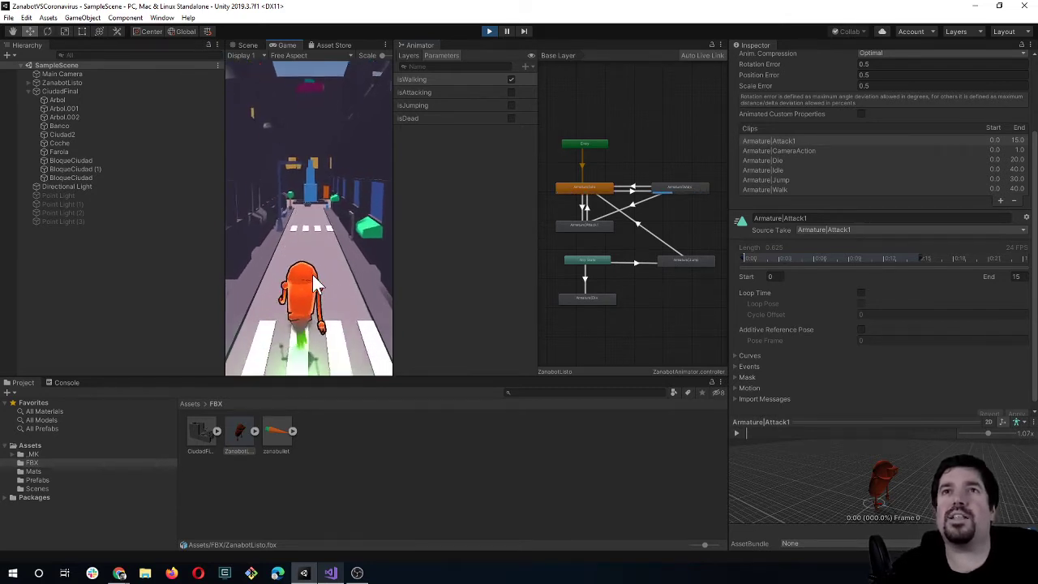
pyautogui.press('s')
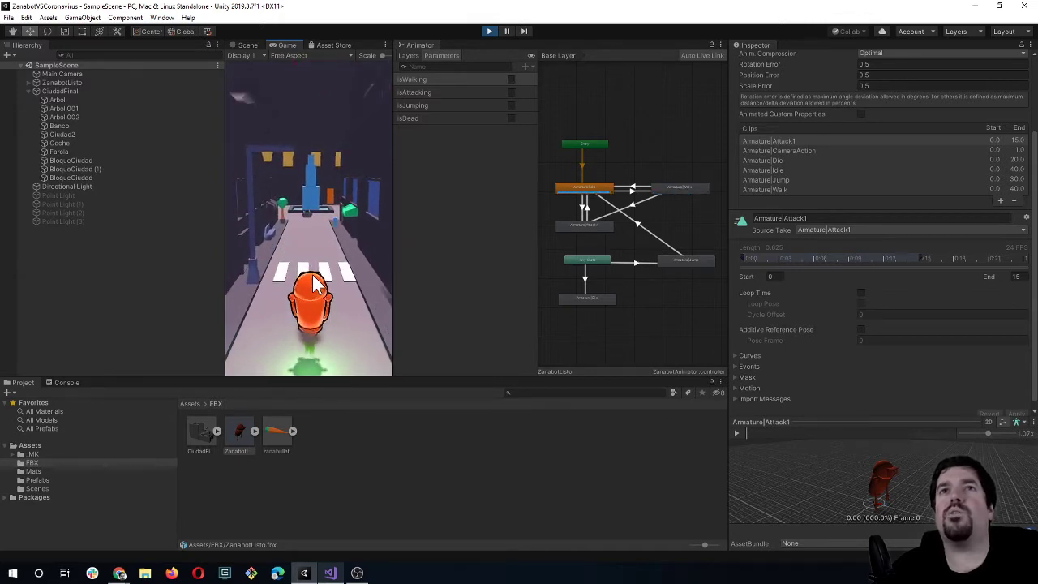
pyautogui.press('w')
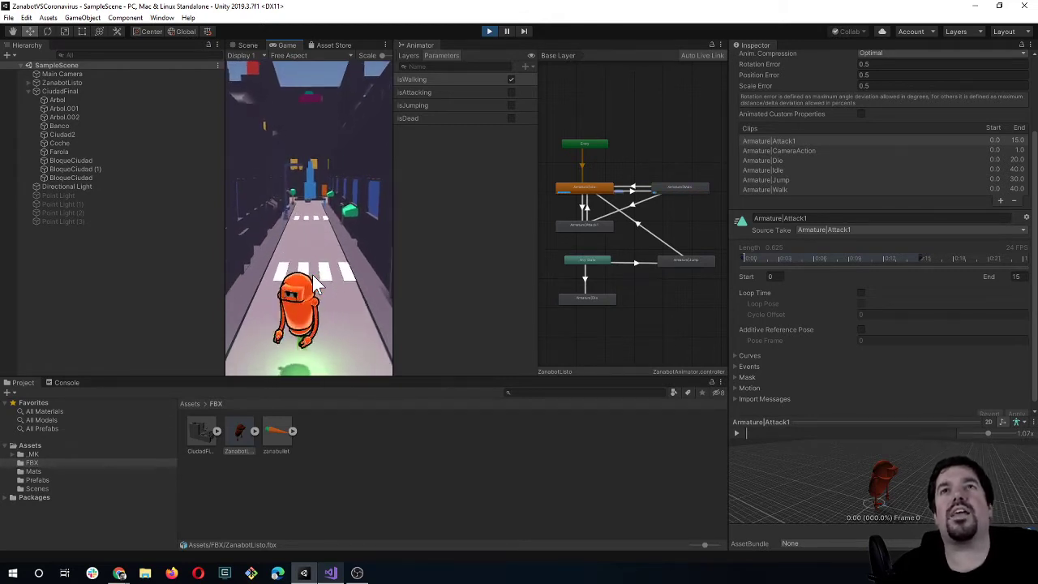
pyautogui.press('w')
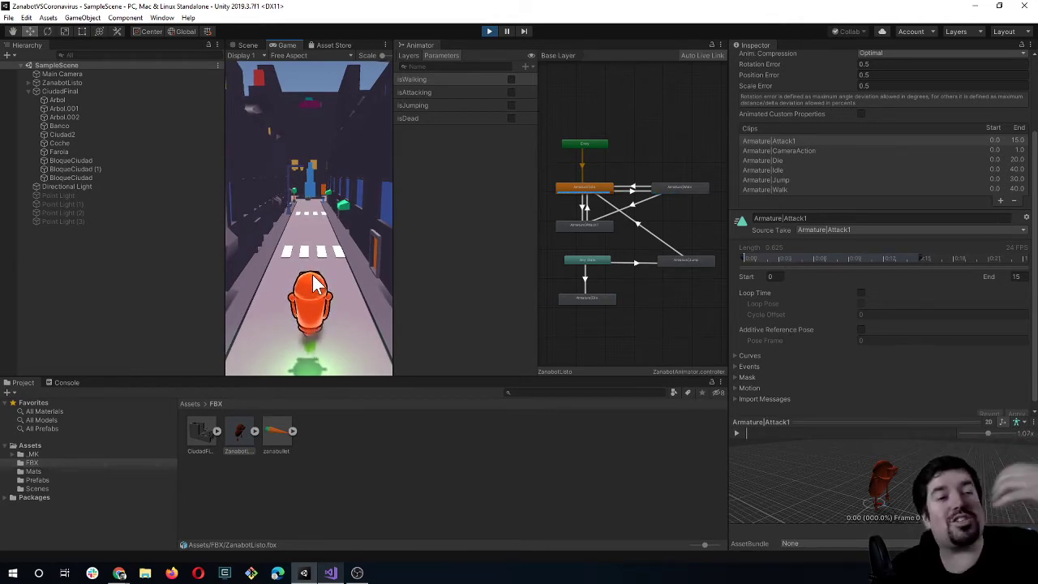
pyautogui.click(316, 284)
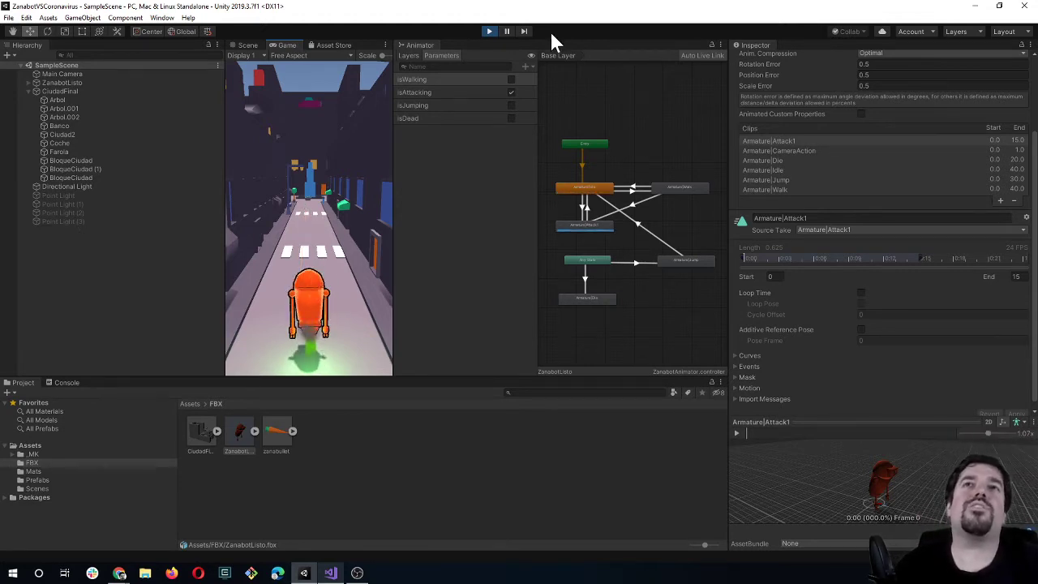
# Restart Play mode, attack again, fit the state graph, and try walking after attacking.
pyautogui.click(490, 32)
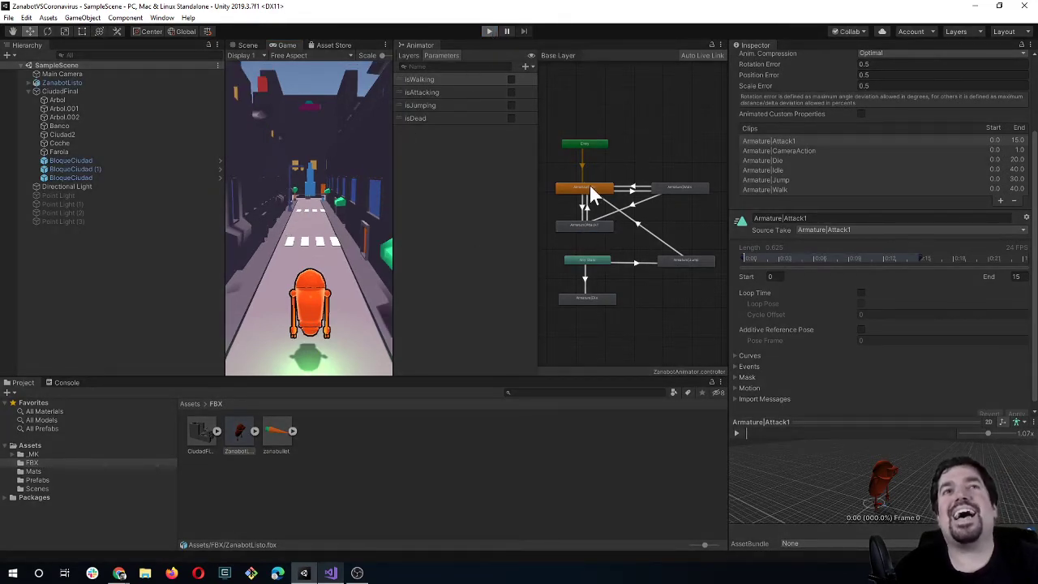
pyautogui.hotkey('ctrl', 'p')
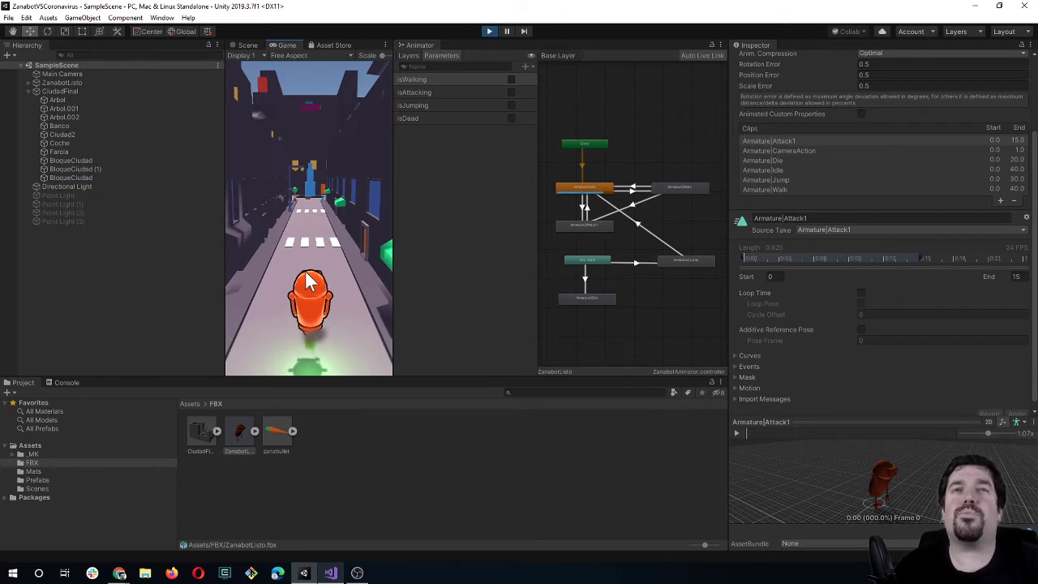
pyautogui.click(254, 223)
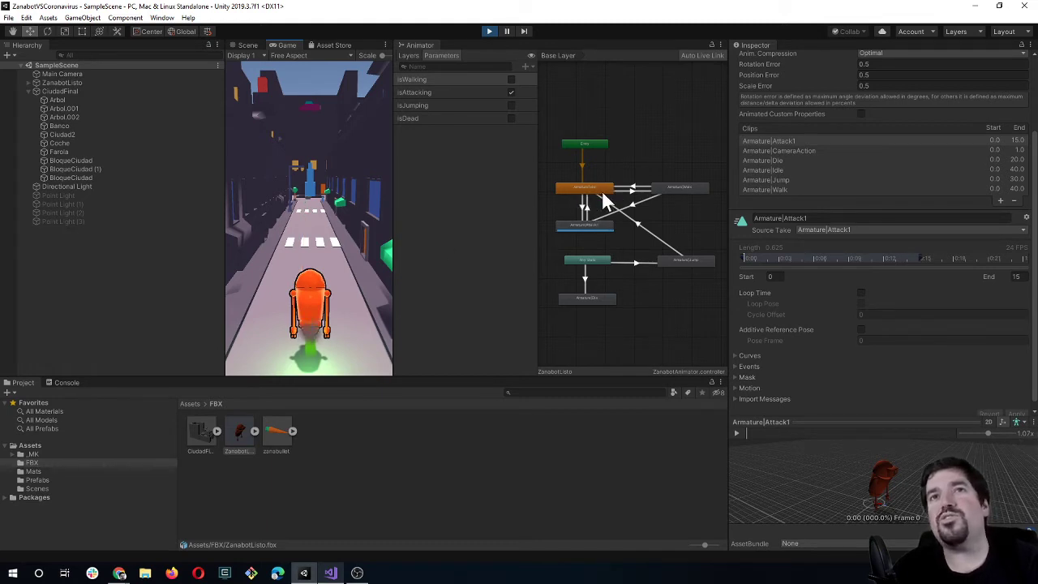
pyautogui.press('a')
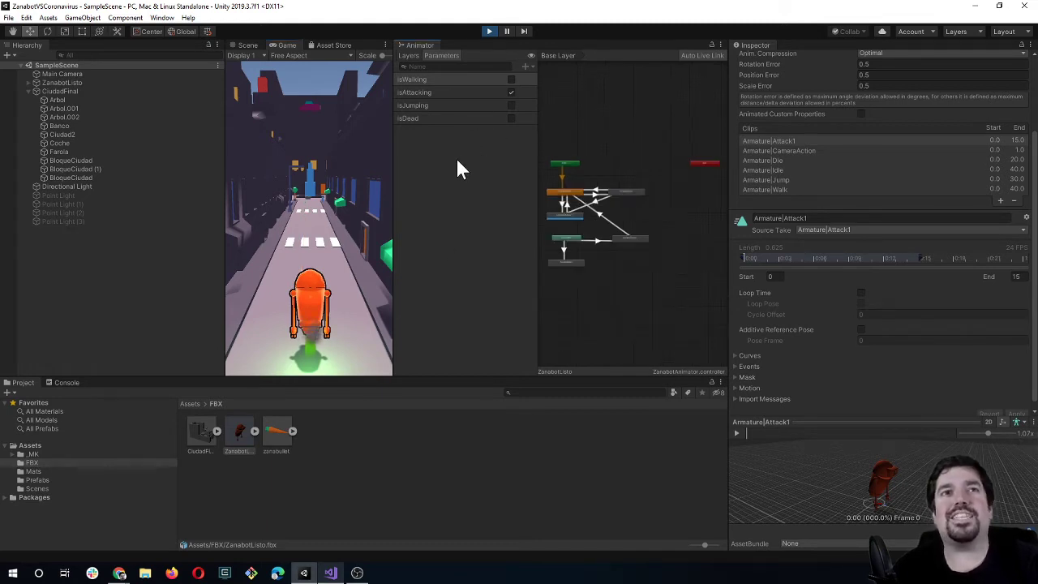
pyautogui.scroll(2, 598, 288)
pyautogui.scroll(2, 598, 288)
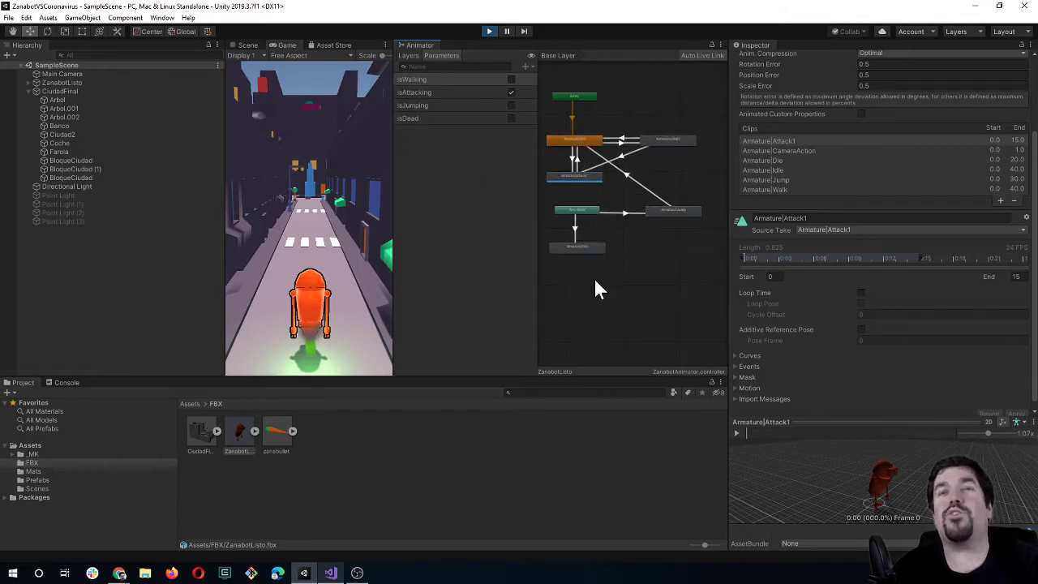
pyautogui.scroll(2, 607, 296)
pyautogui.scroll(-2, 604, 243)
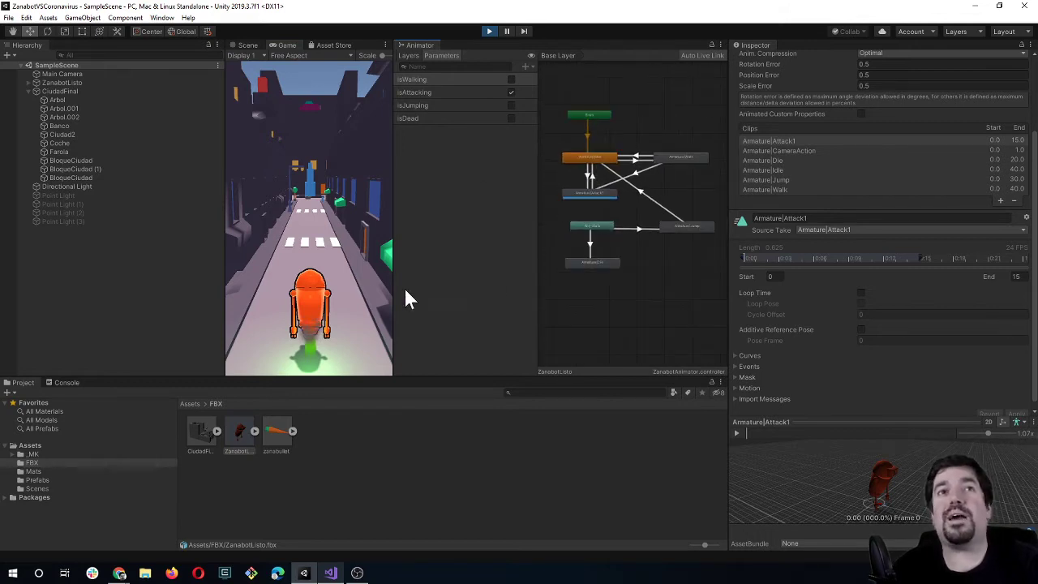
pyautogui.click(343, 284)
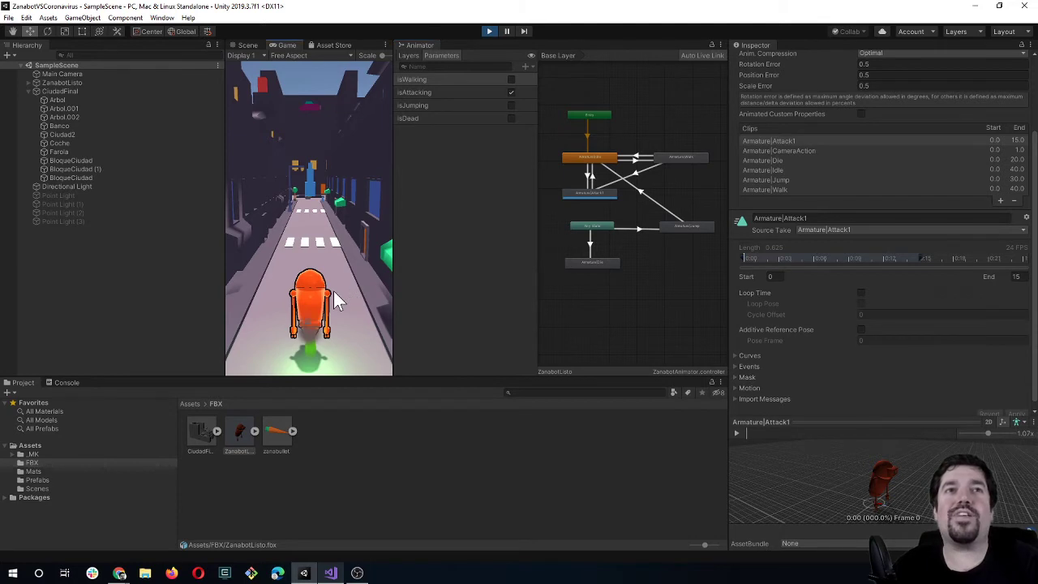
pyautogui.press('w')
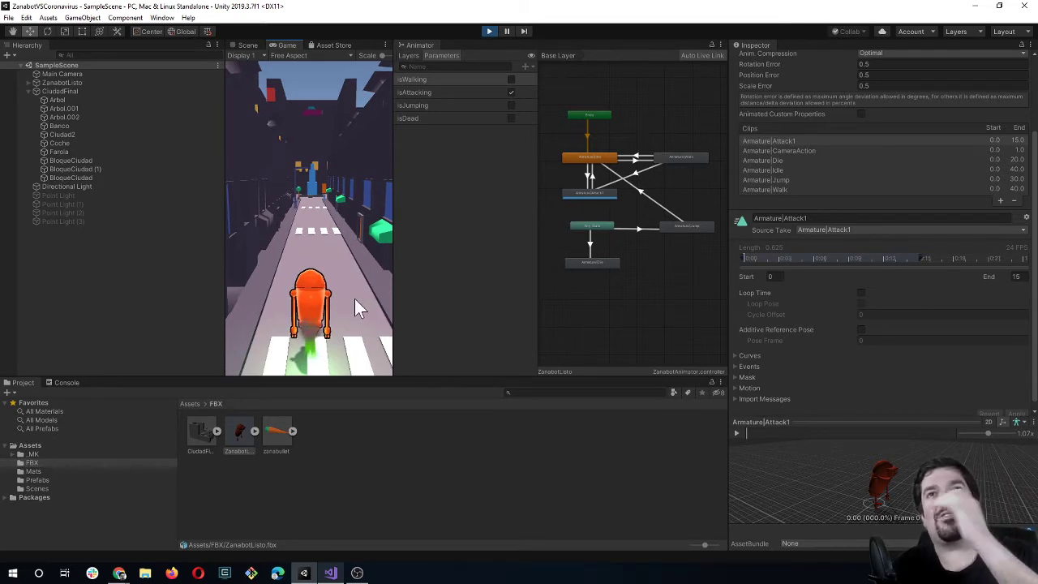
# Abandon an early Attack1 transition, exit Play mode, and check the Attack1 → Idle transition.
pyautogui.click(606, 193)
pyautogui.rightClick(606, 193)
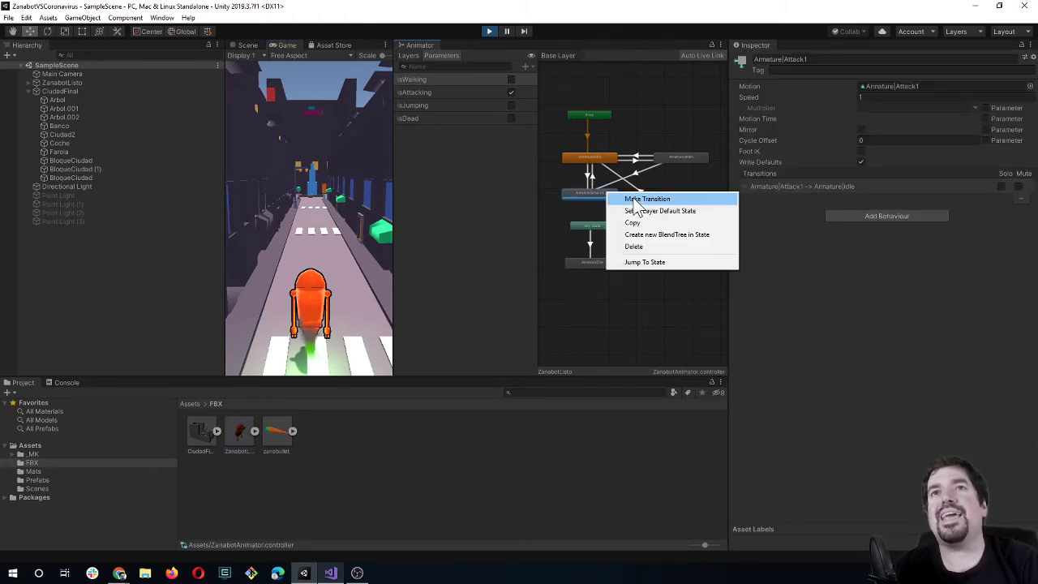
pyautogui.click(634, 200)
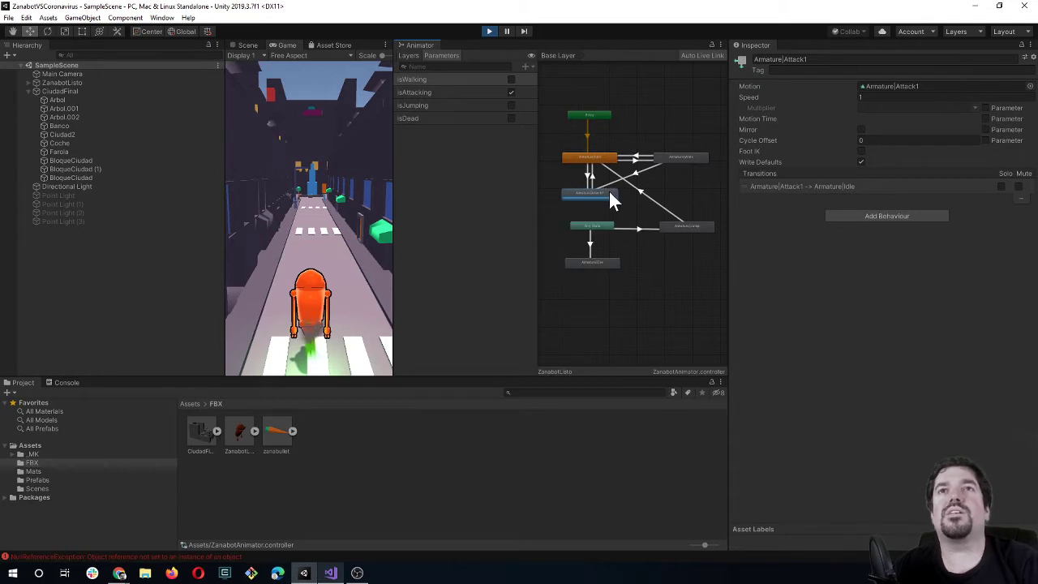
pyautogui.rightClick(609, 199)
pyautogui.click(490, 33)
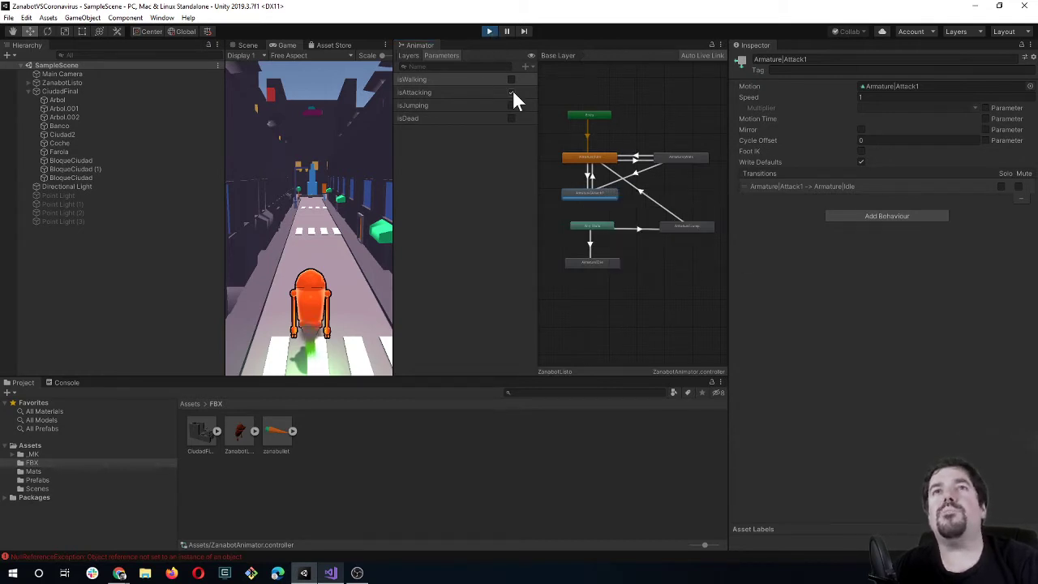
pyautogui.click(490, 32)
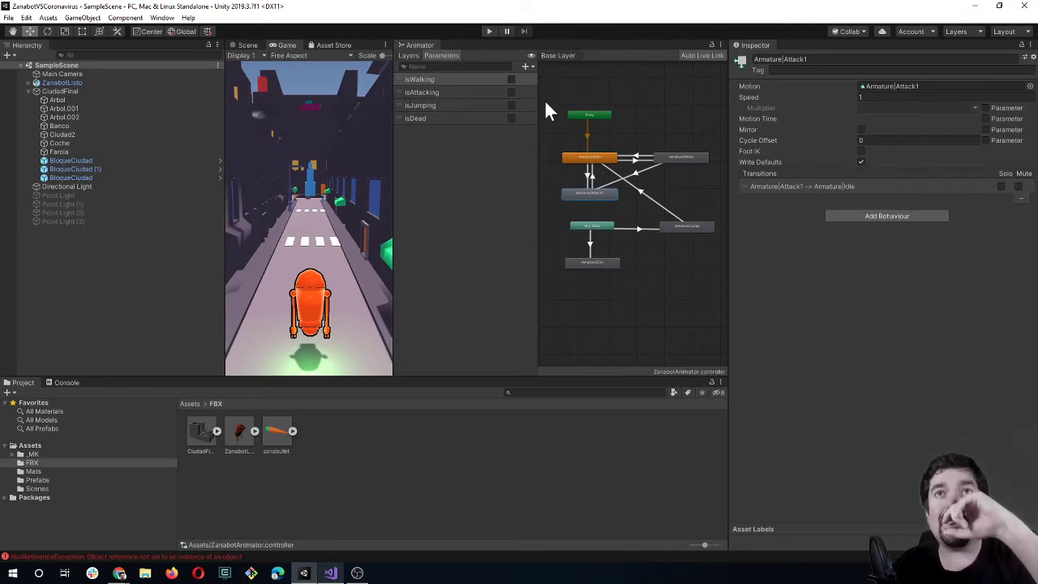
pyautogui.click(594, 179)
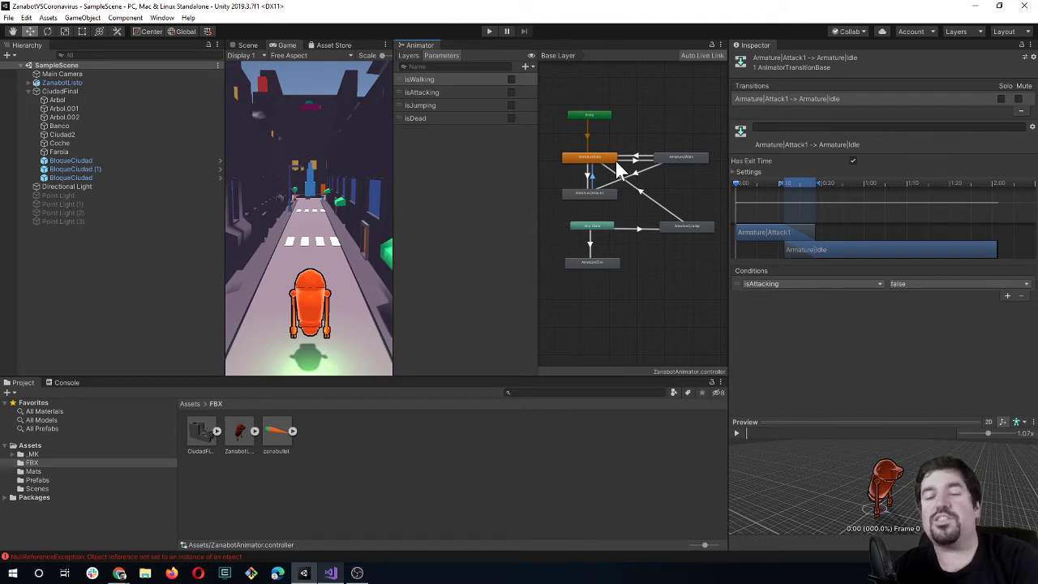
# Add an Attack1 → Walk transition with the condition isAttacking false.
pyautogui.click(610, 190)
pyautogui.rightClick(606, 194)
pyautogui.click(616, 202)
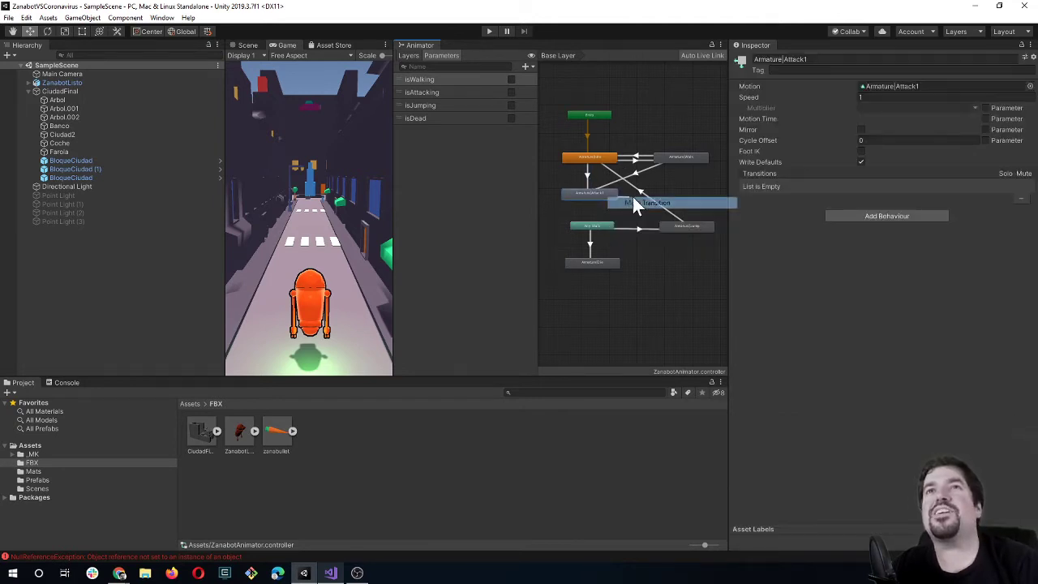
pyautogui.click(688, 156)
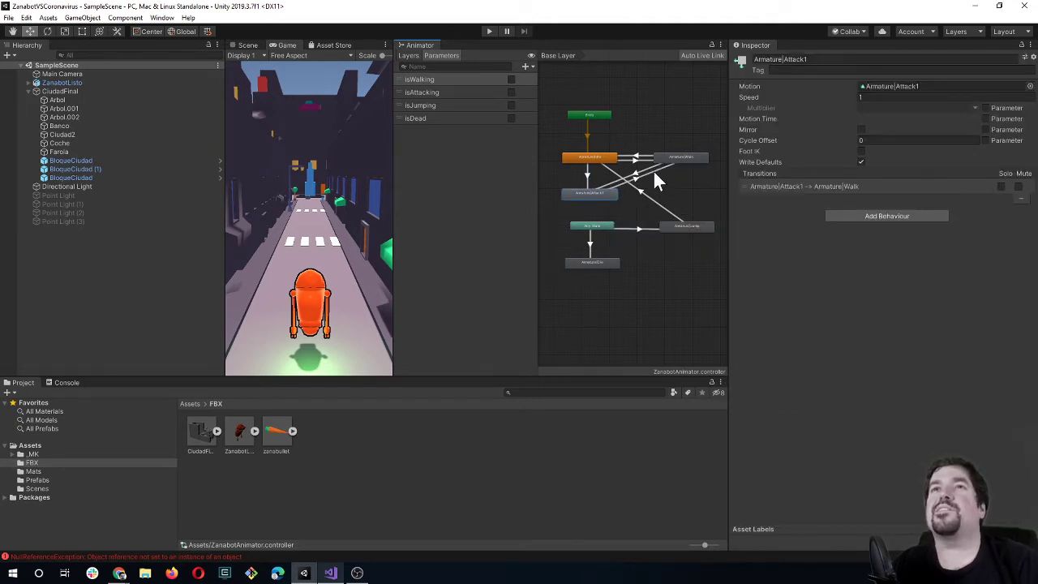
pyautogui.click(654, 171)
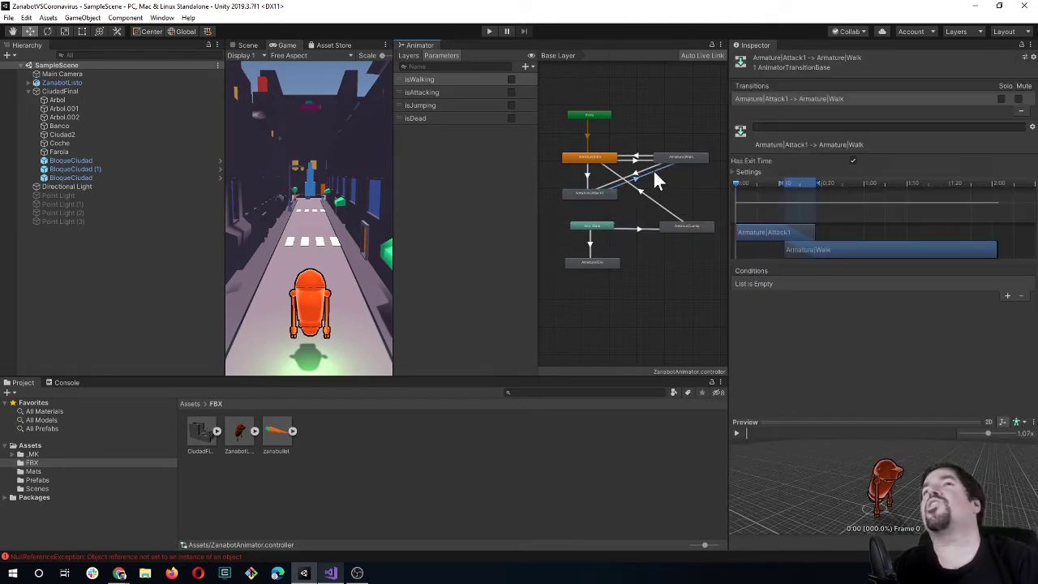
pyautogui.click(1006, 296)
pyautogui.click(794, 286)
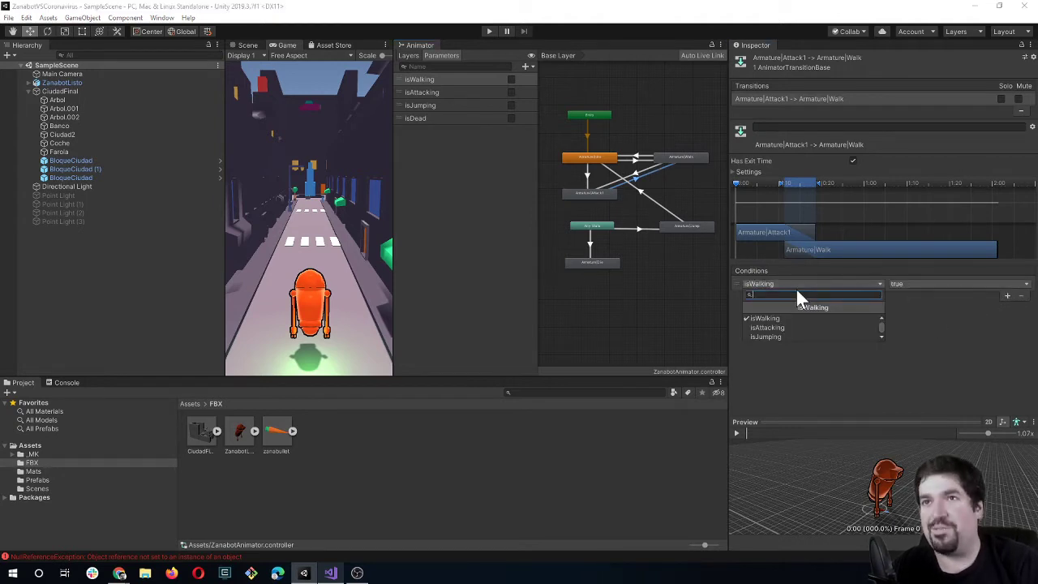
pyautogui.click(799, 326)
pyautogui.click(904, 282)
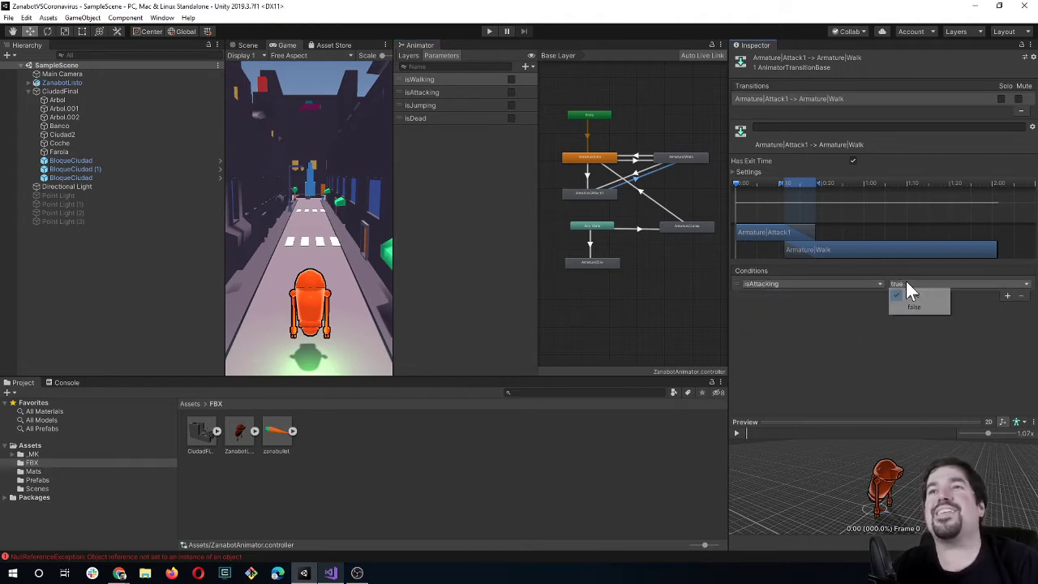
pyautogui.click(922, 308)
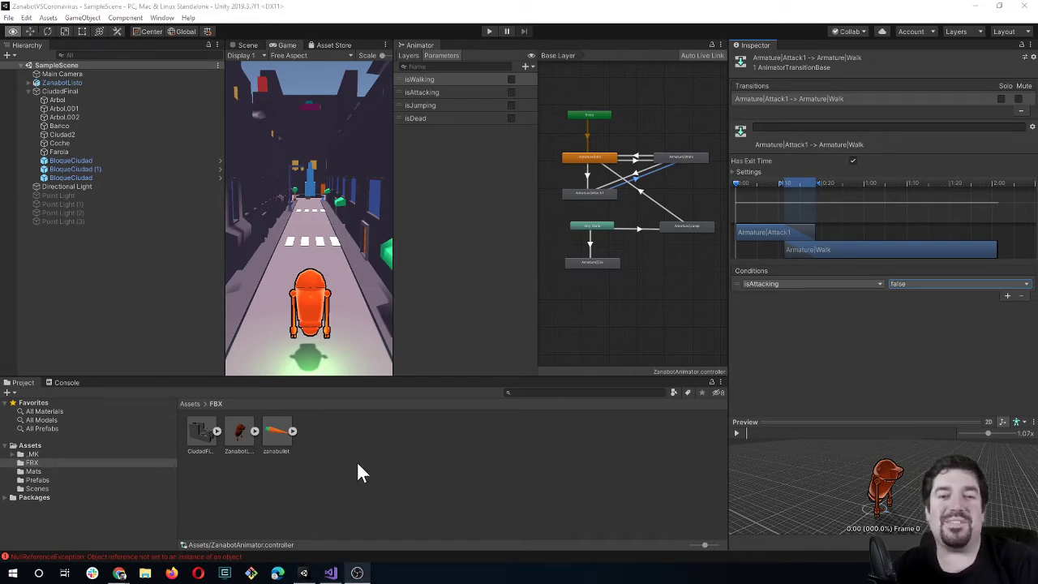
pyautogui.hotkey('alt', 'Tab')
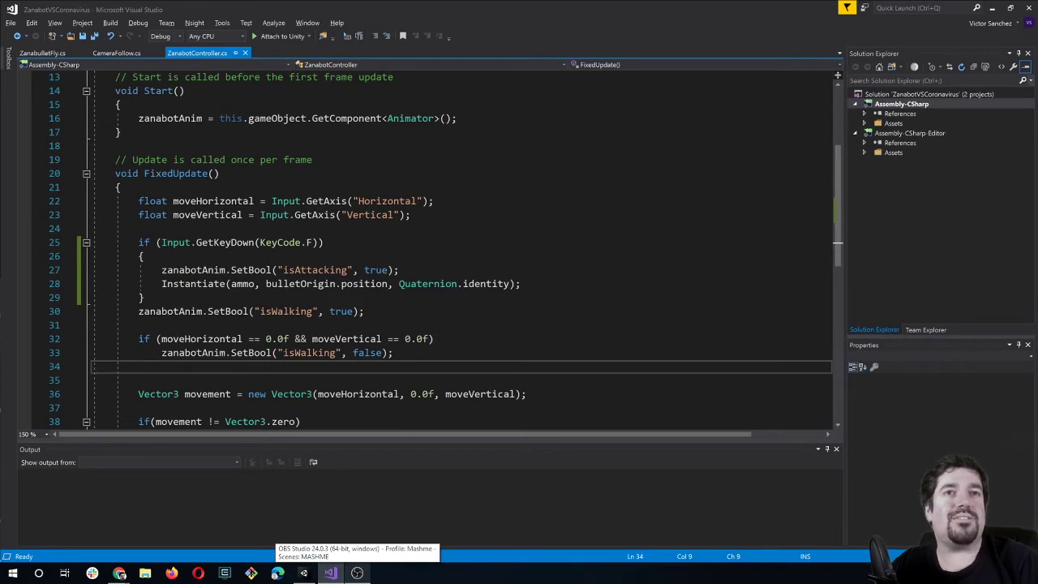
# Add an else block after the no-movement check on line 33.
pyautogui.click(358, 311)
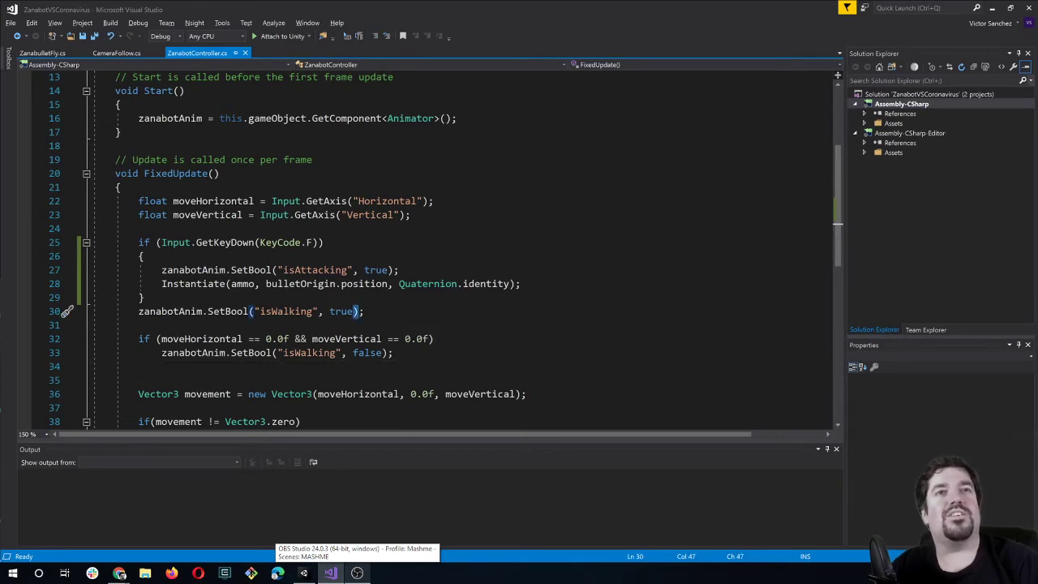
pyautogui.moveTo(393, 353); pyautogui.dragTo(178, 353)
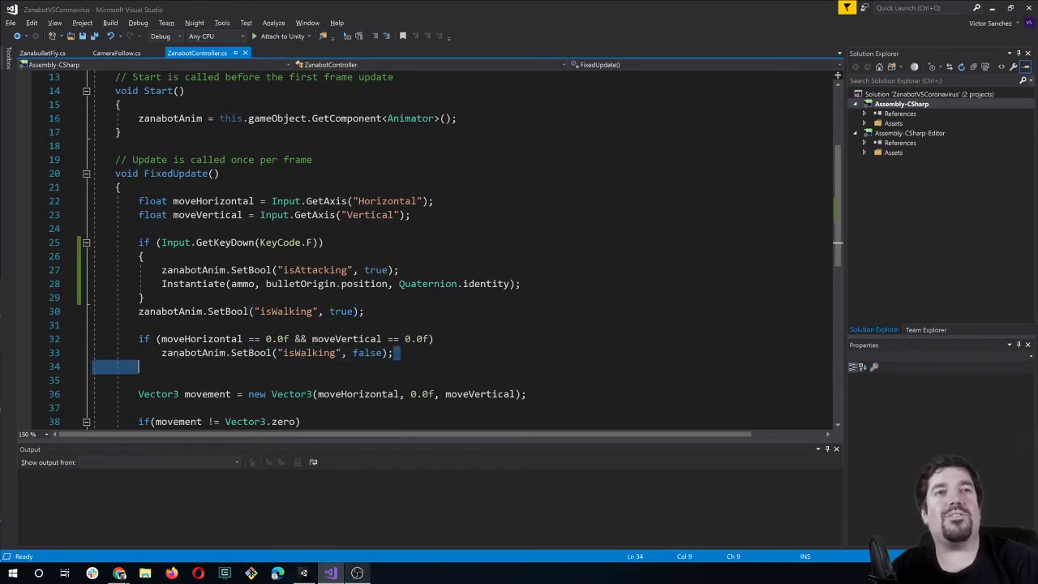
pyautogui.click(172, 353)
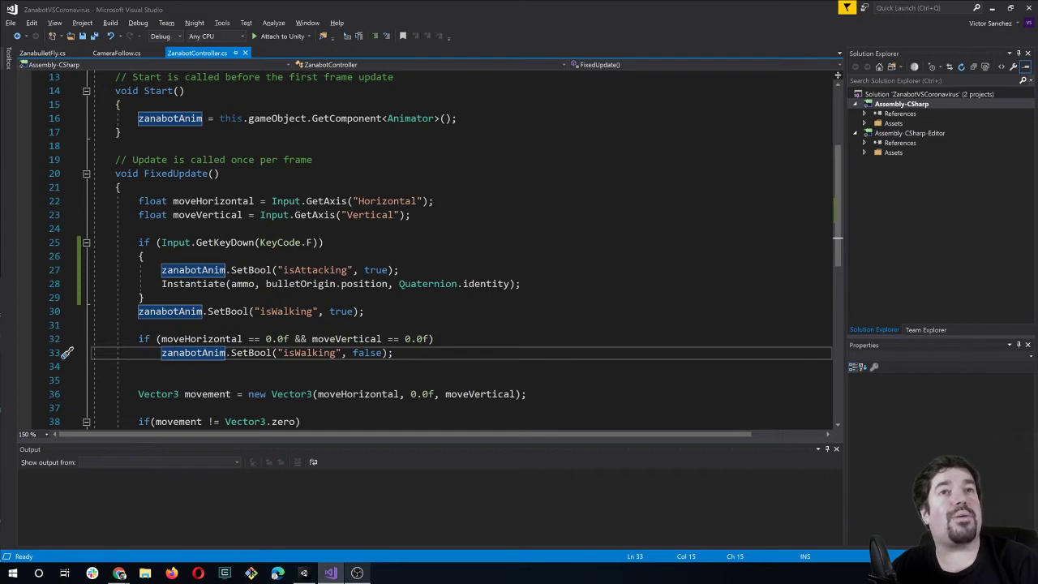
pyautogui.click(138, 324)
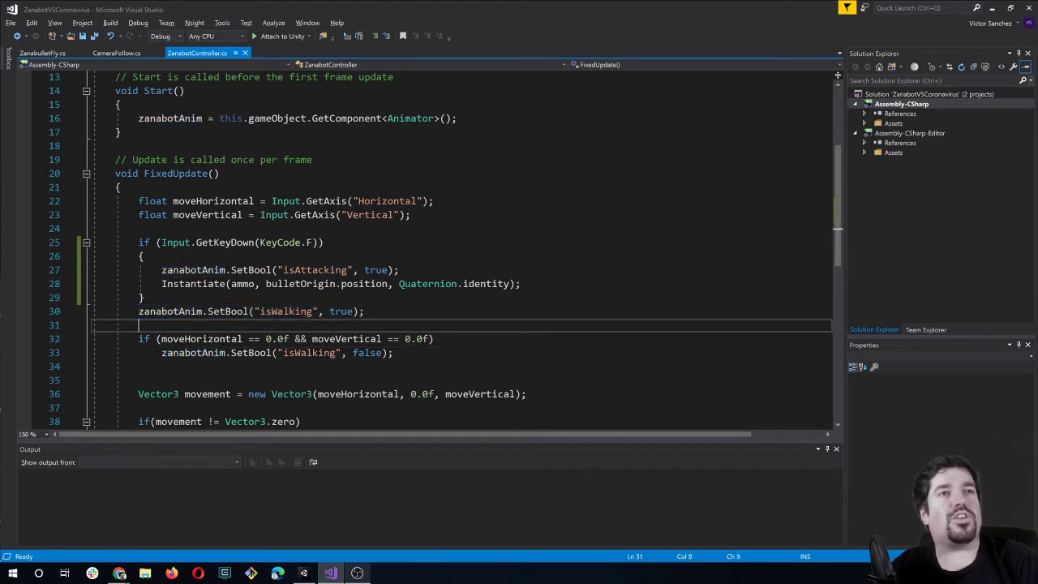
pyautogui.moveTo(137, 339); pyautogui.dragTo(435, 339)
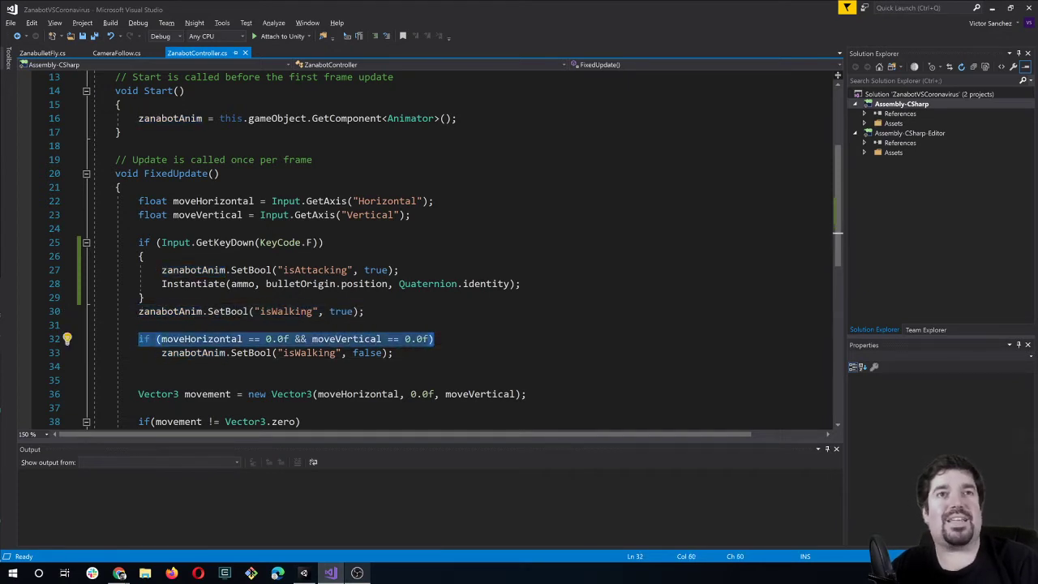
pyautogui.click(242, 339)
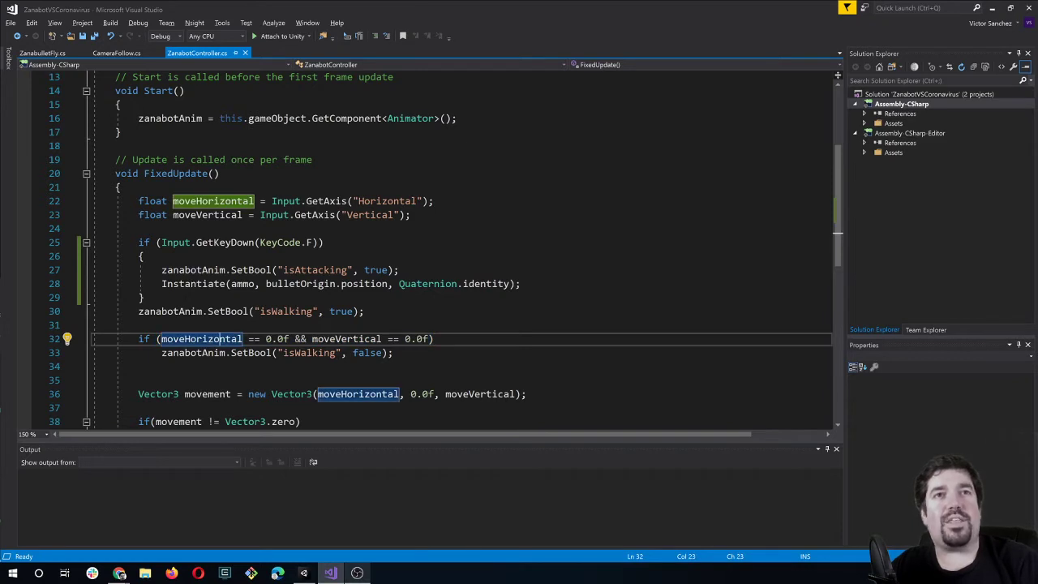
pyautogui.click(395, 353)
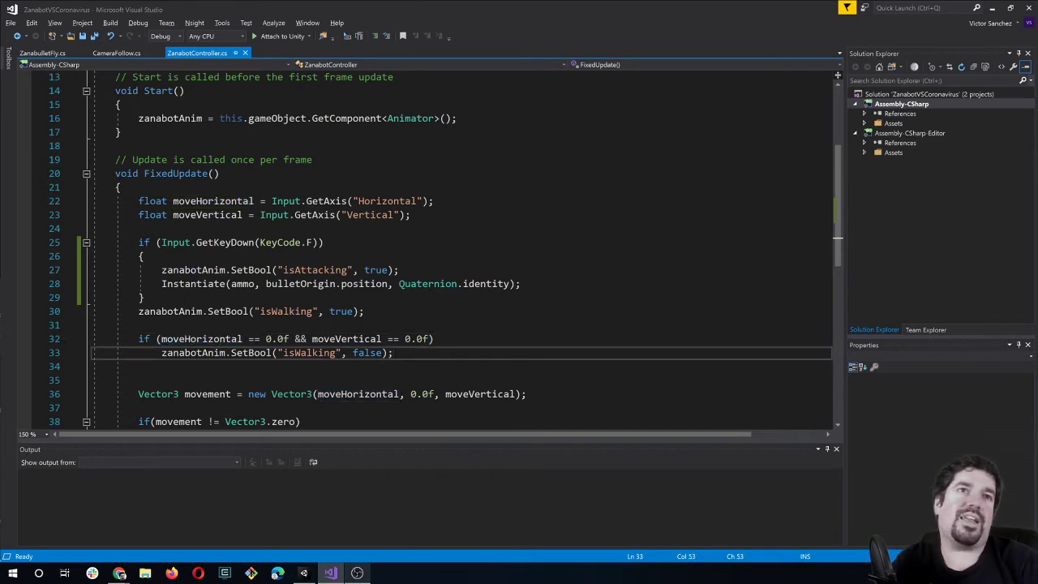
pyautogui.press('Return')
pyautogui.write('eks')
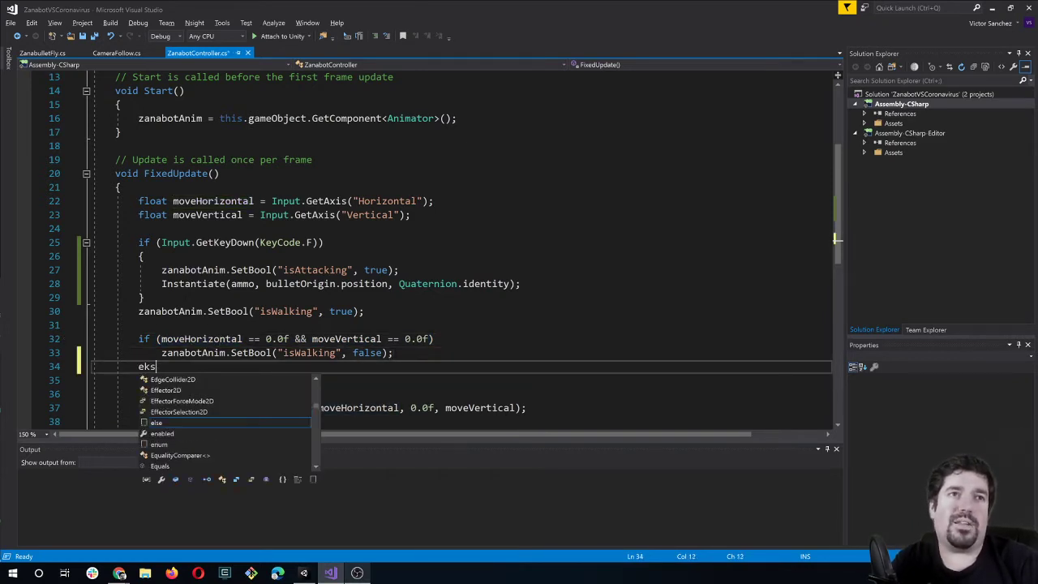
pyautogui.press('BackSpace')
pyautogui.press('BackSpace')
pyautogui.write('lse {')
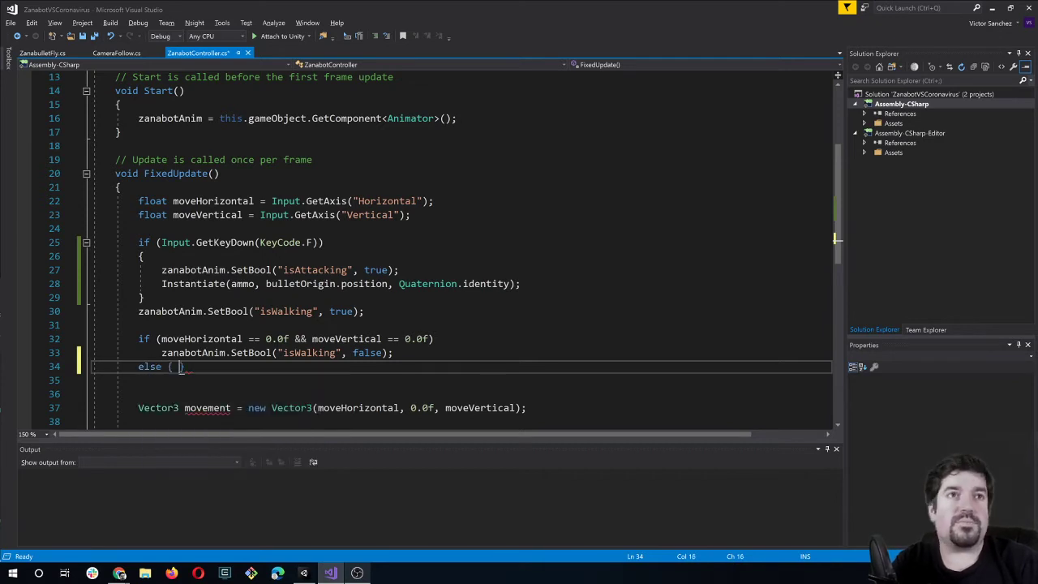
pyautogui.press('Return')
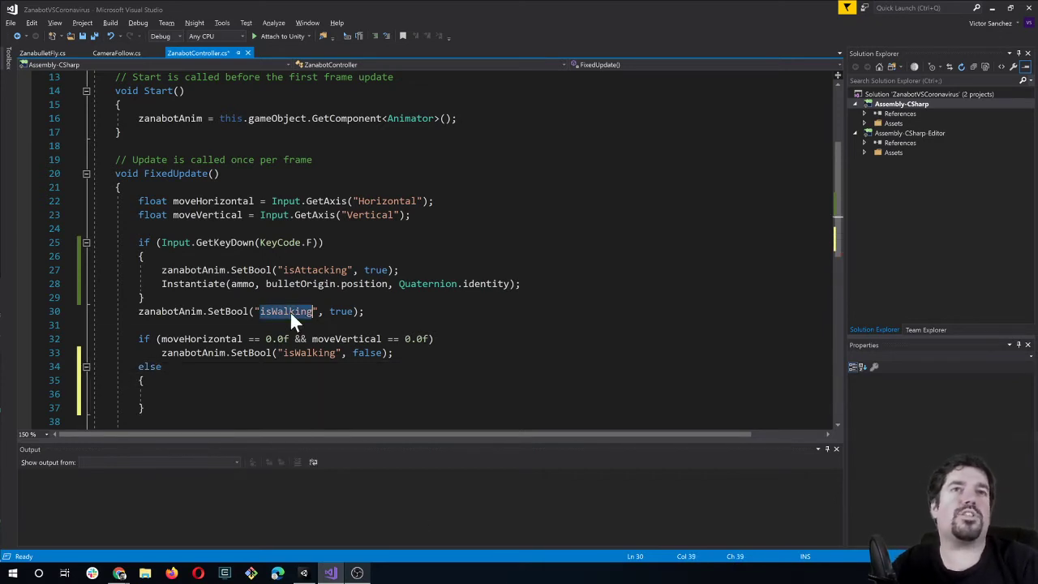
# Move the SetBool("isWalking", true) line into the new else block.
pyautogui.tripleClick(289, 310)
pyautogui.hotkey('ctrl', 'c')
pyautogui.press('Delete')
pyautogui.click(93, 380)
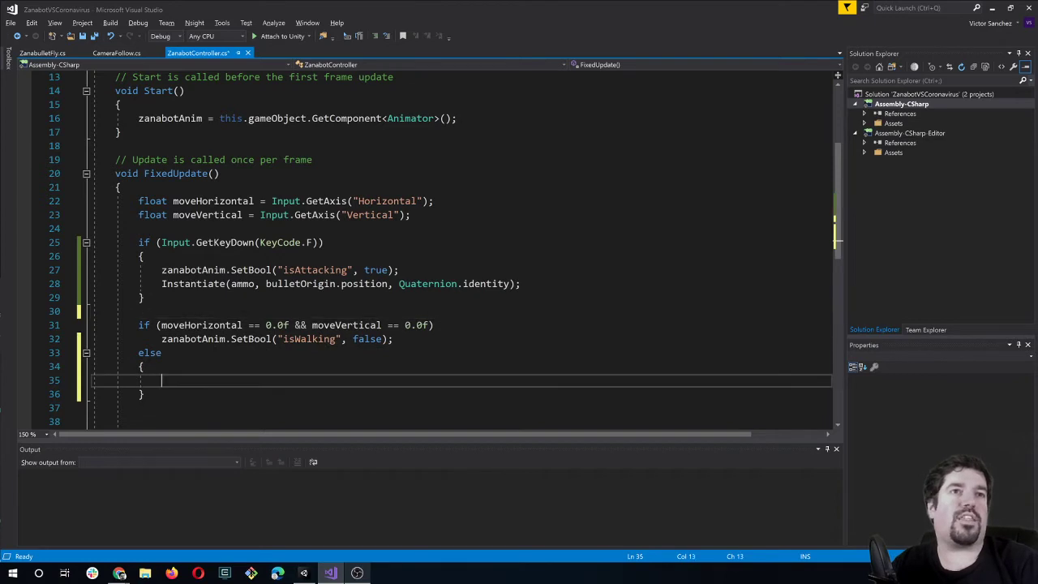
pyautogui.hotkey('ctrl', 'v')
pyautogui.press('BackSpace')
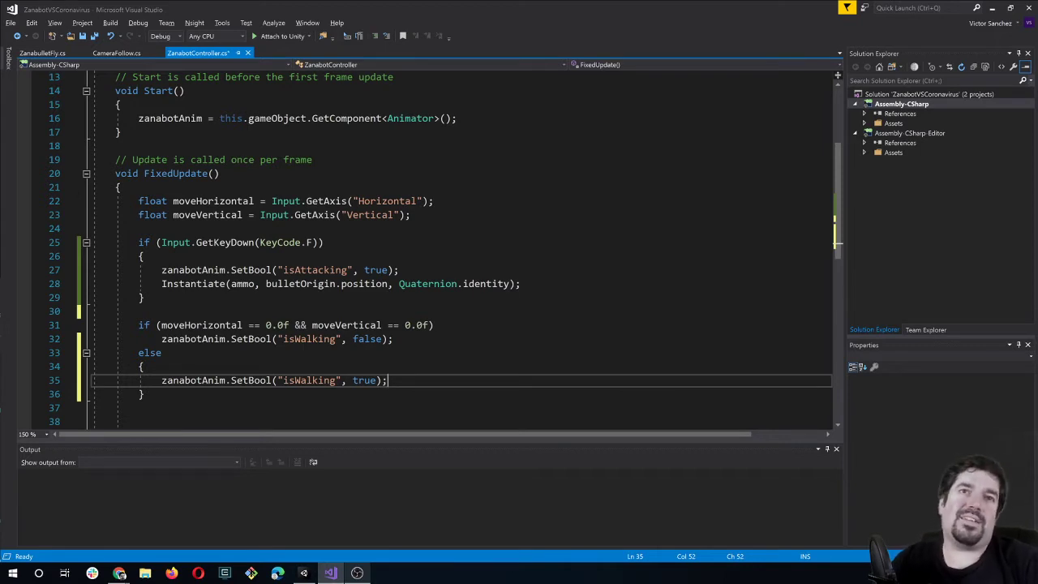
pyautogui.hotkey('shift', 'Home')
pyautogui.hotkey('shift', 'Home')
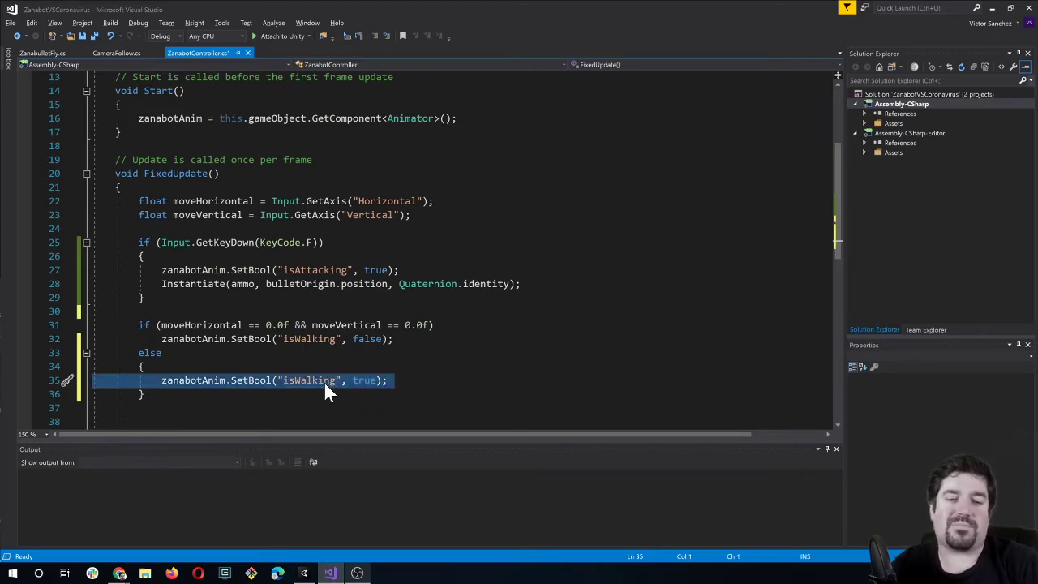
pyautogui.press('End')
# Add SetBool("isAttacking", false) inside the else block and save the script.
pyautogui.press('Return')
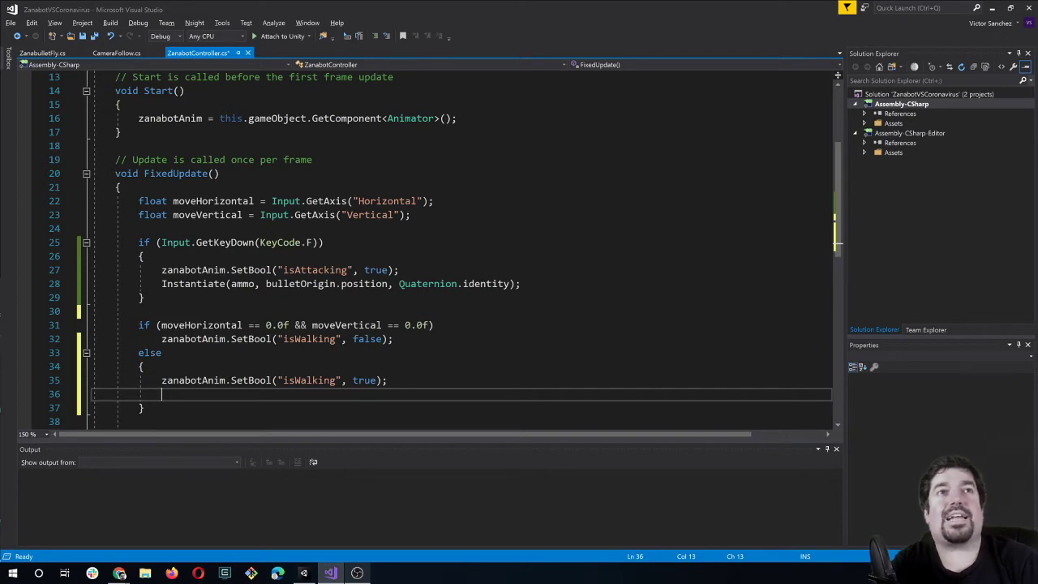
pyautogui.write('zana')
pyautogui.press('Tab')
pyautogui.write('.se')
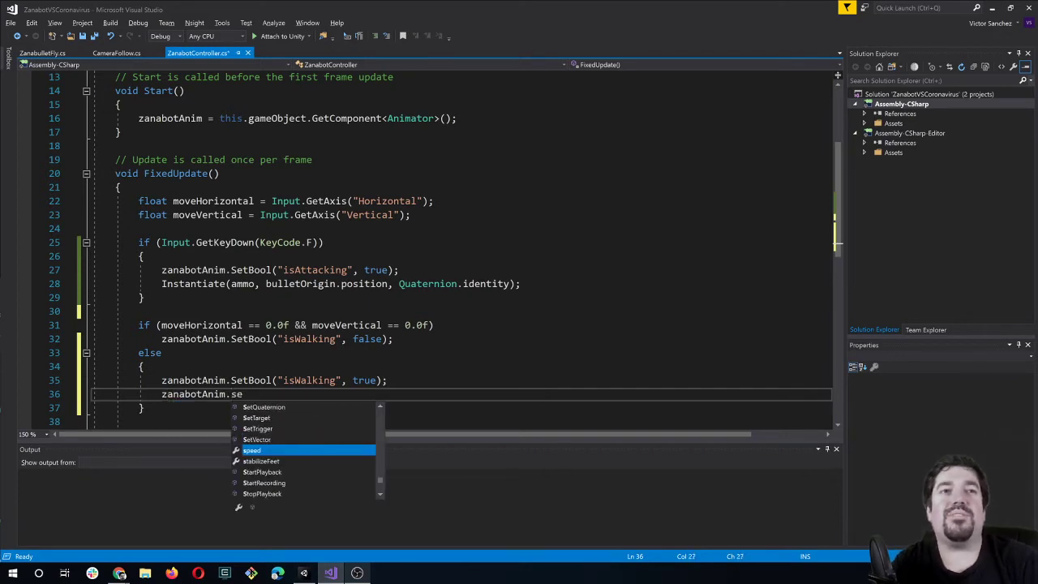
pyautogui.write('tBool ')
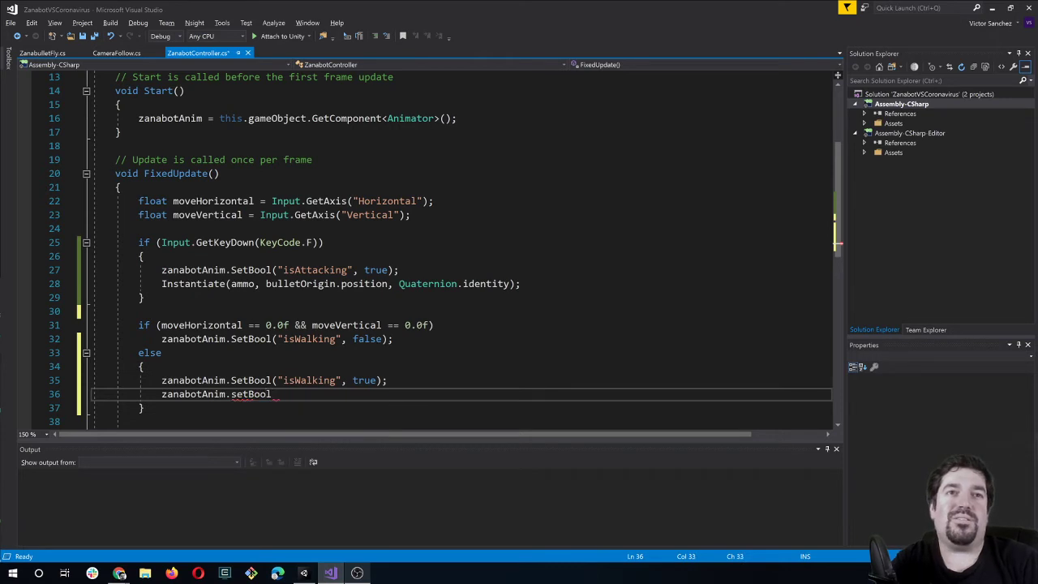
pyautogui.write('("isWalki')
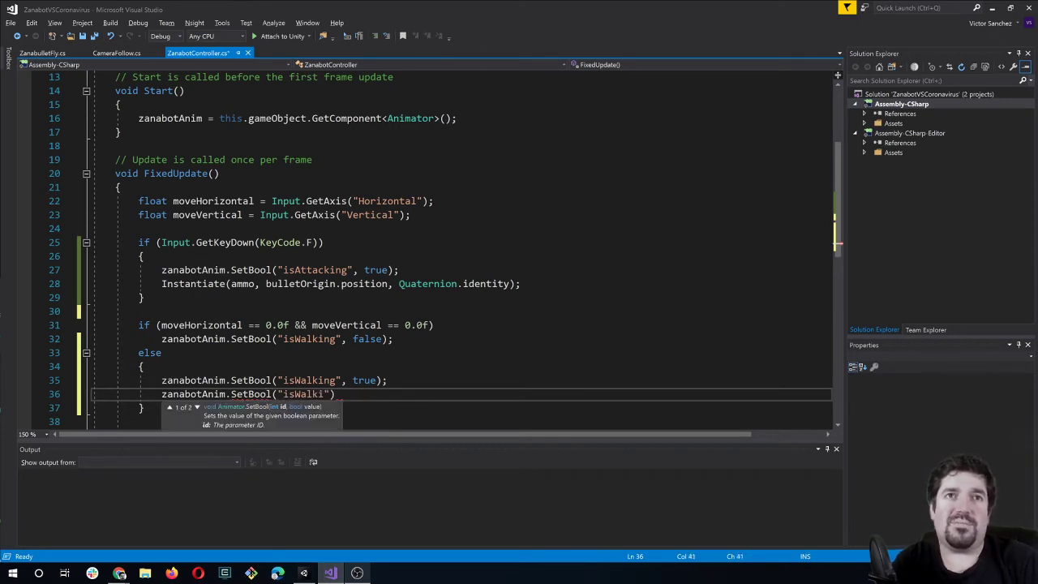
pyautogui.write(',')
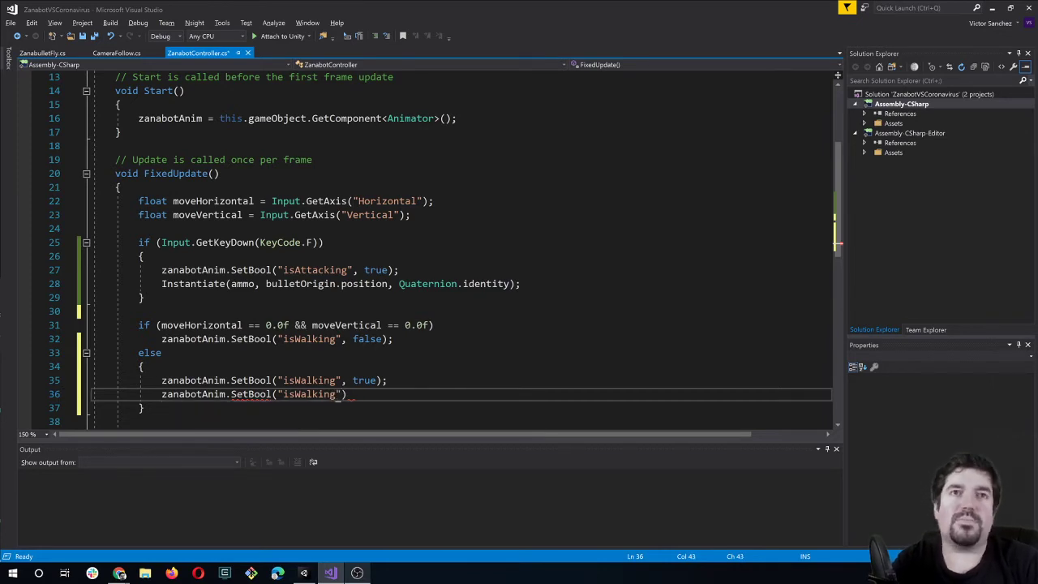
pyautogui.write(',')
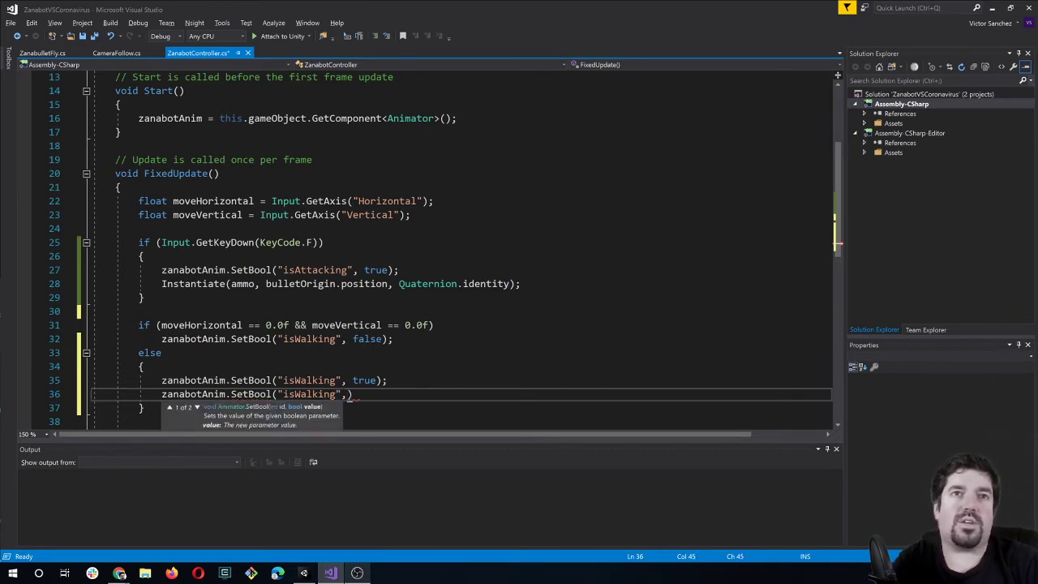
pyautogui.press('Left')
pyautogui.press('Left')
pyautogui.press('BackSpace')
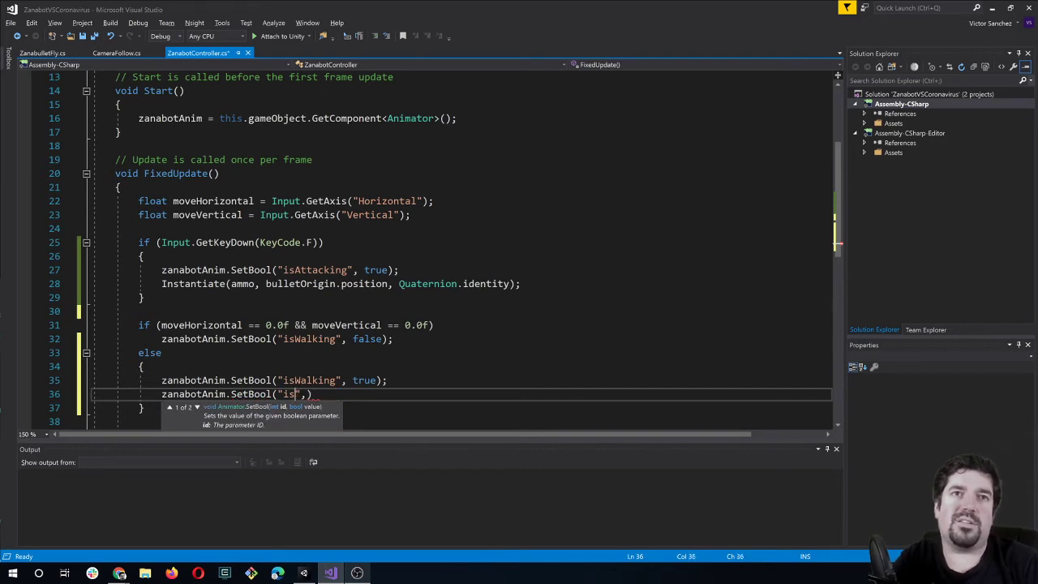
pyautogui.write('acj')
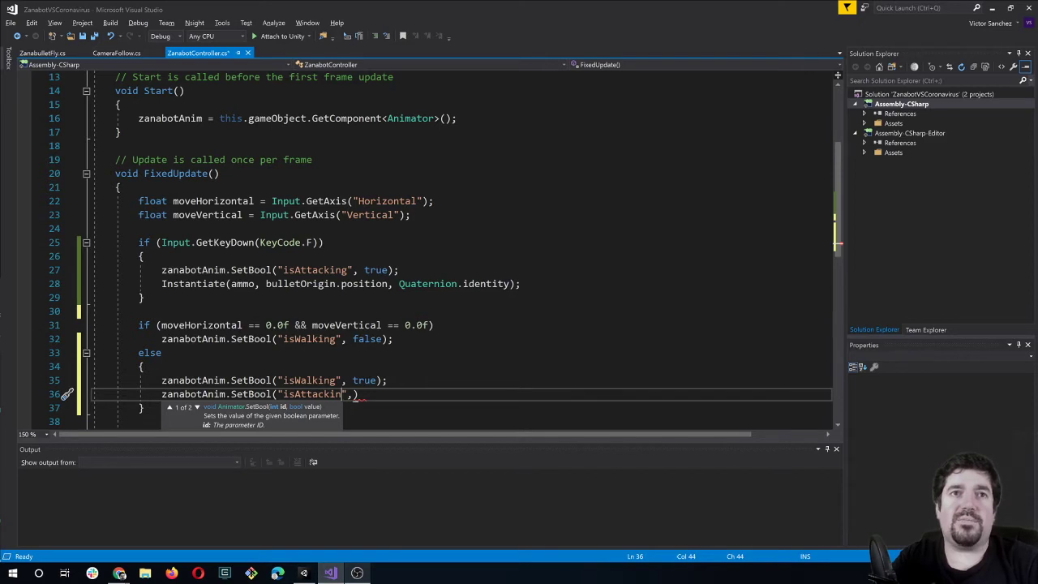
pyautogui.write('g')
pyautogui.write('fal')
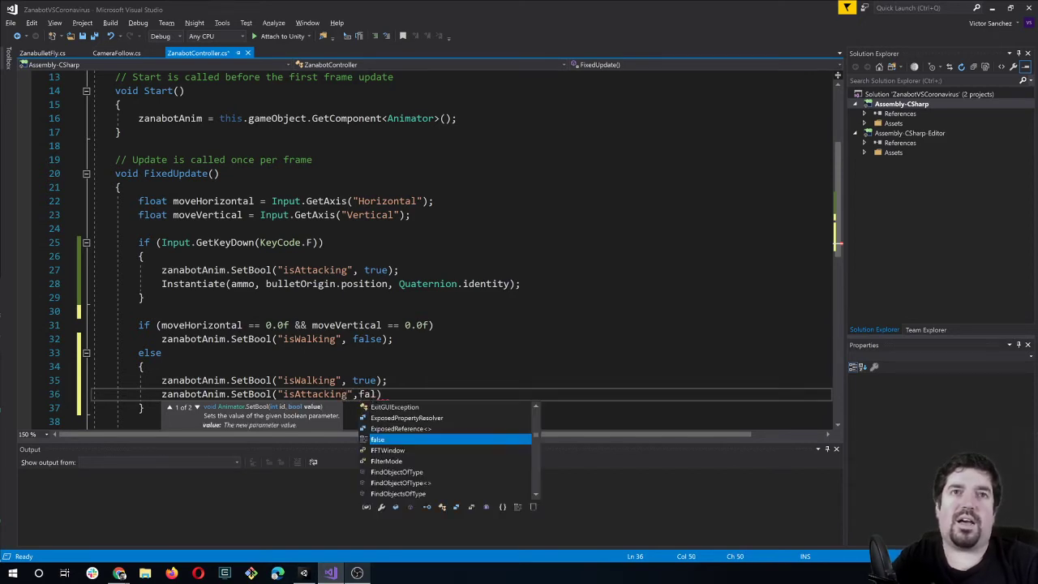
pyautogui.write('se);')
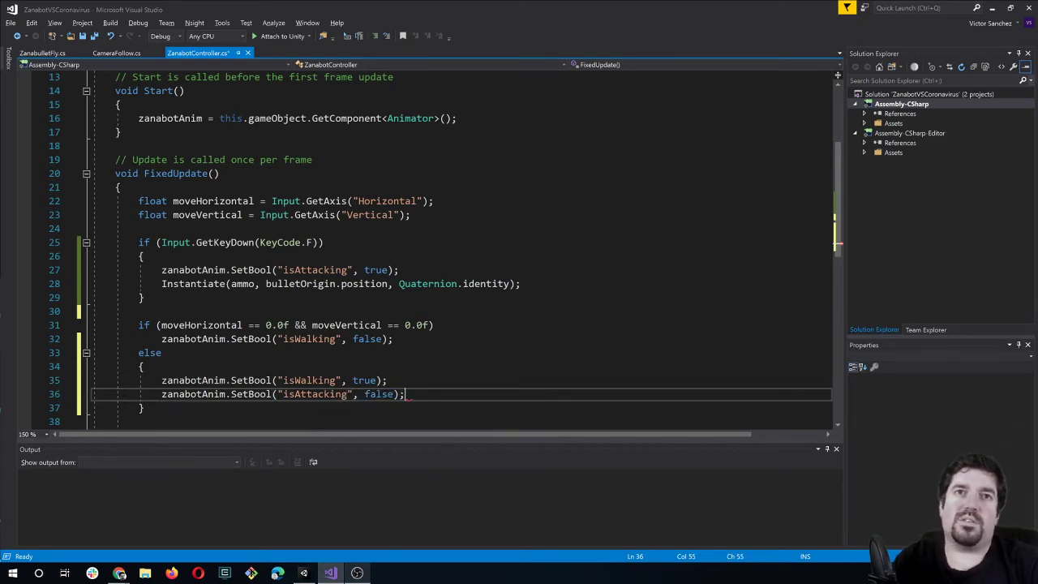
pyautogui.hotkey('ctrl', 's')
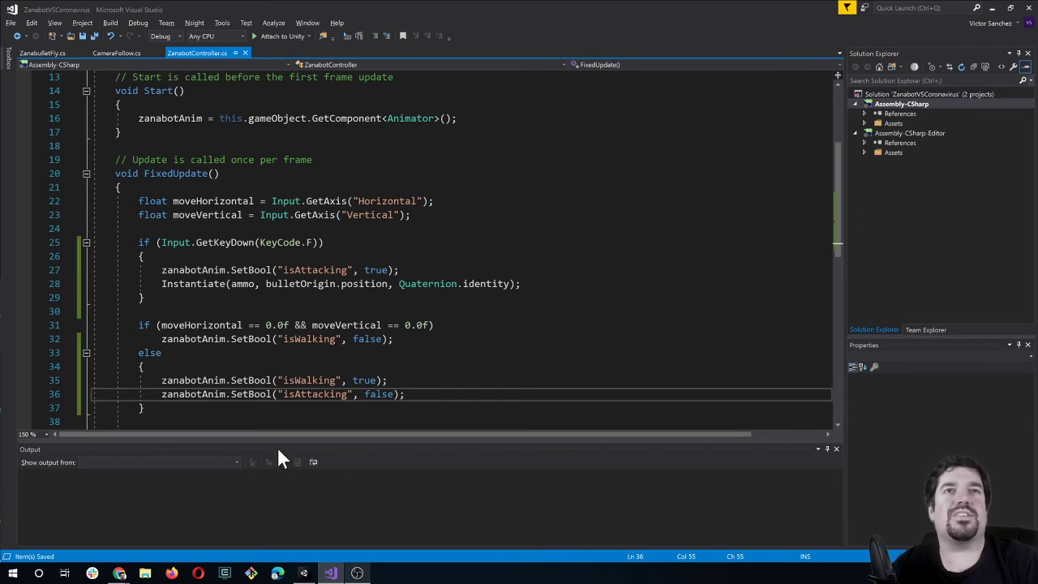
pyautogui.hotkey('alt', 'Tab')
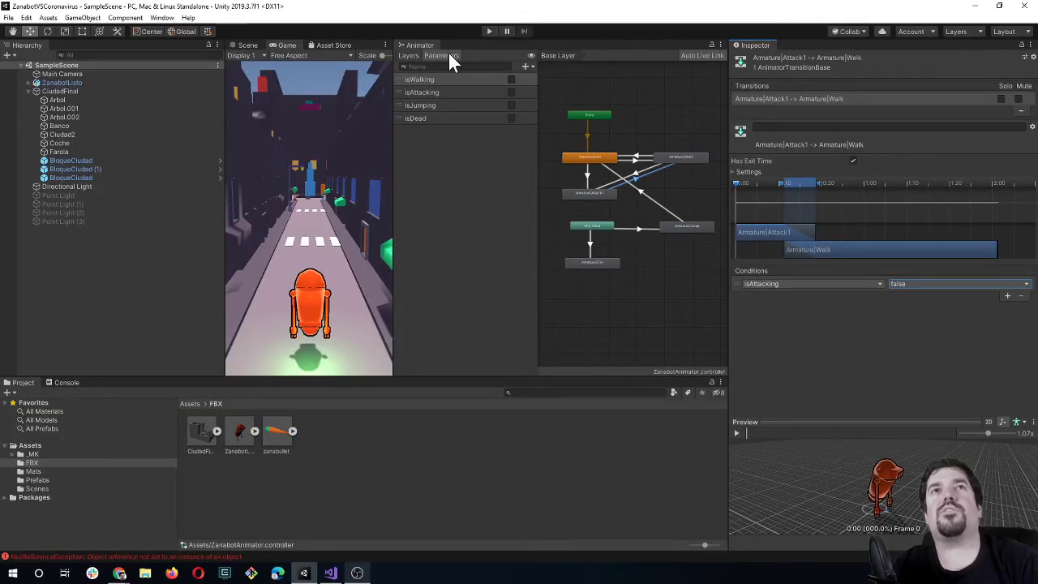
# Run the game, walk the robot and fire several bullets up the street, watching isAttacking.
pyautogui.click(488, 32)
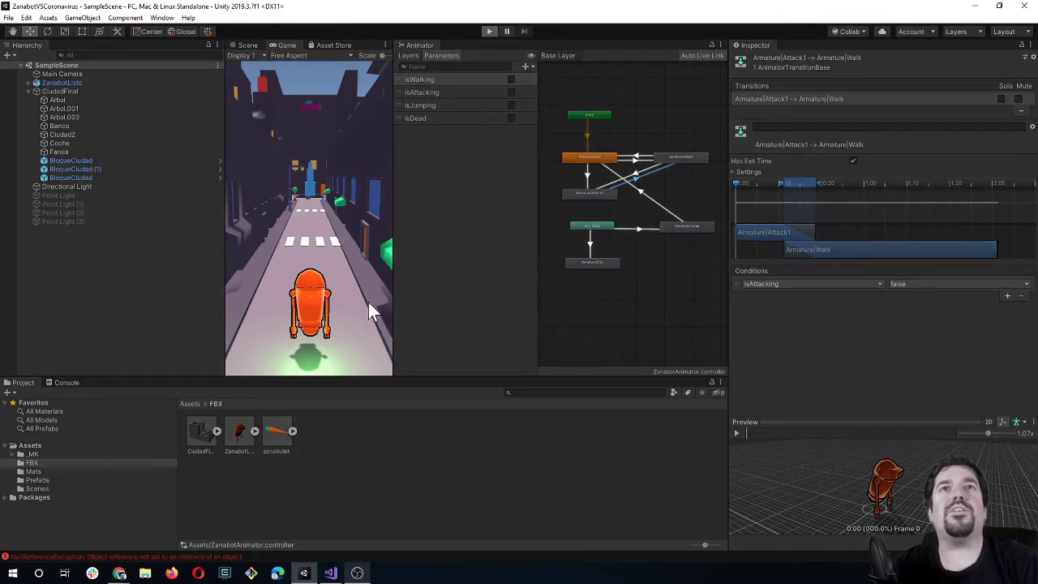
pyautogui.click(331, 260)
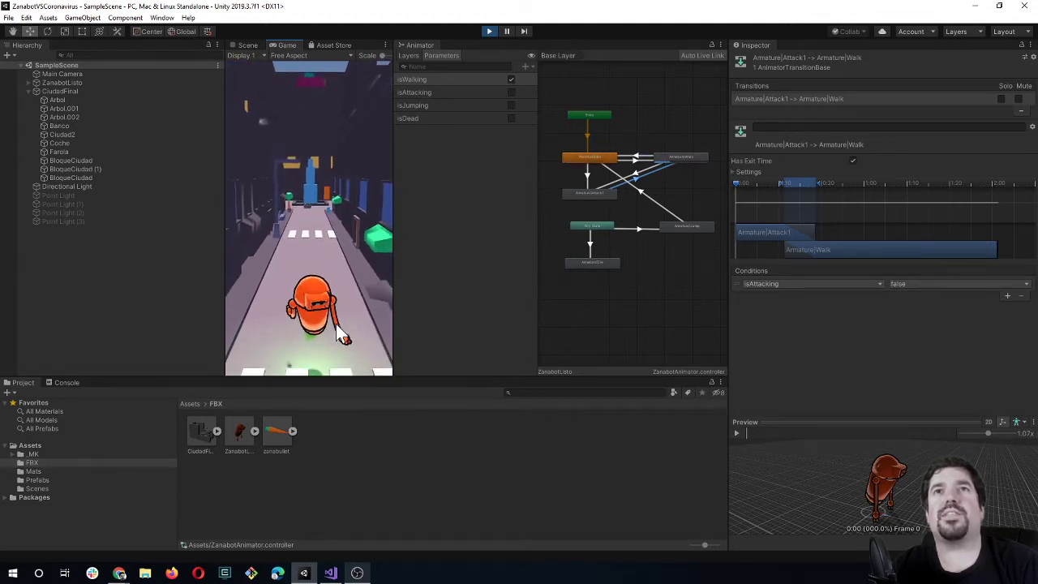
pyautogui.click(646, 304)
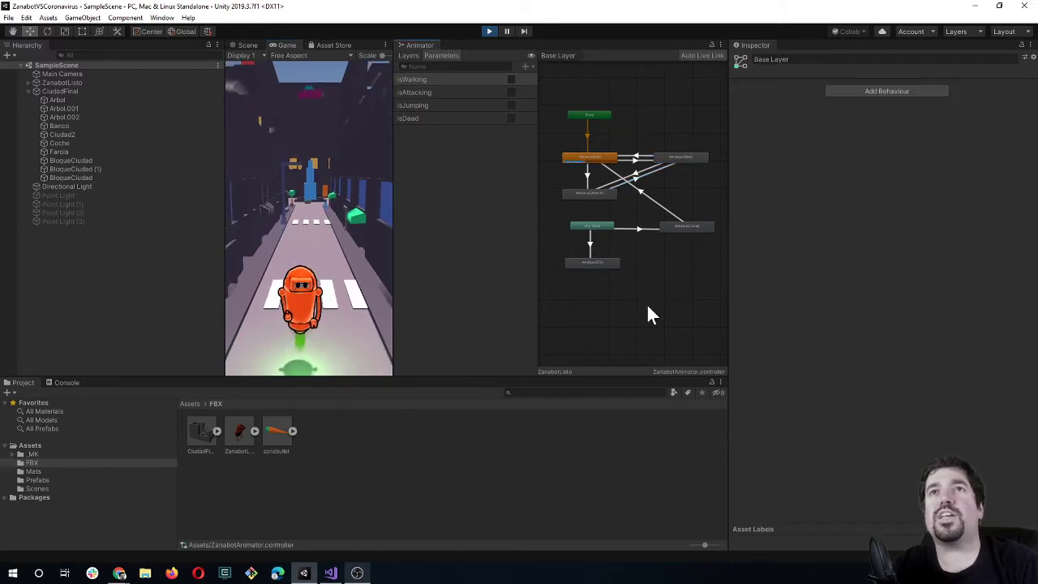
pyautogui.click(321, 294)
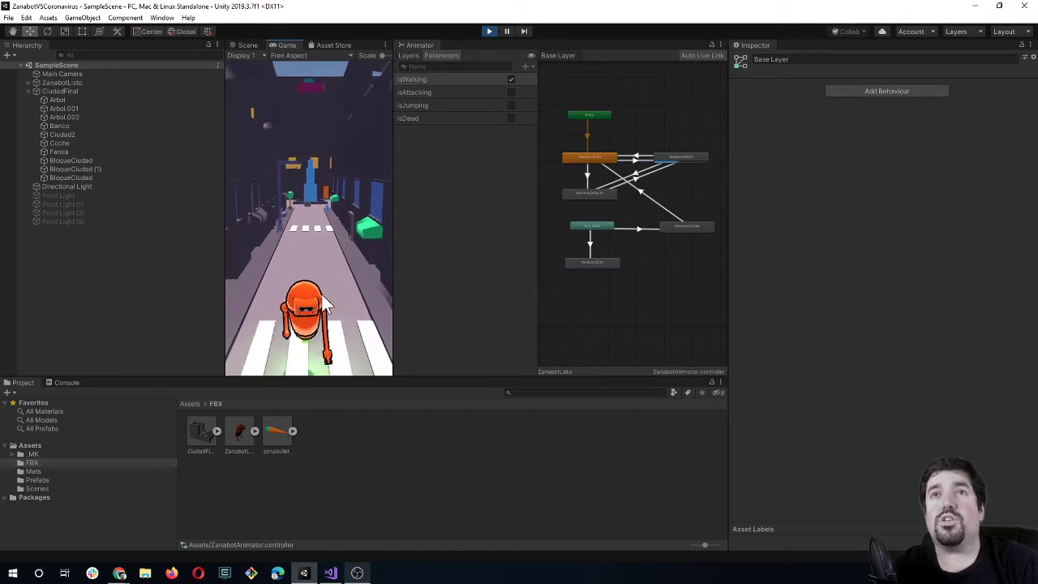
pyautogui.click(325, 302)
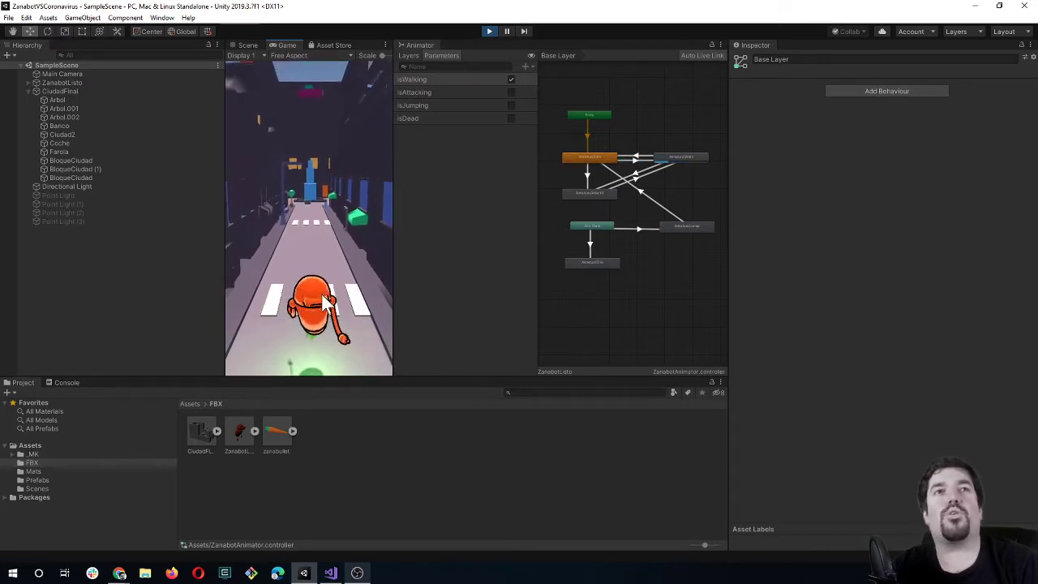
pyautogui.click(327, 302)
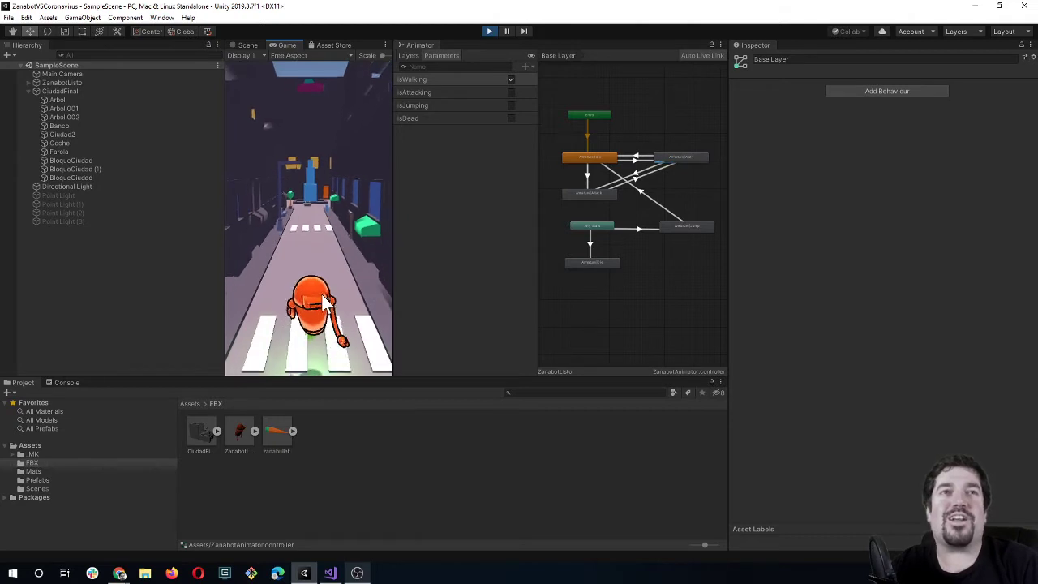
pyautogui.click(324, 302)
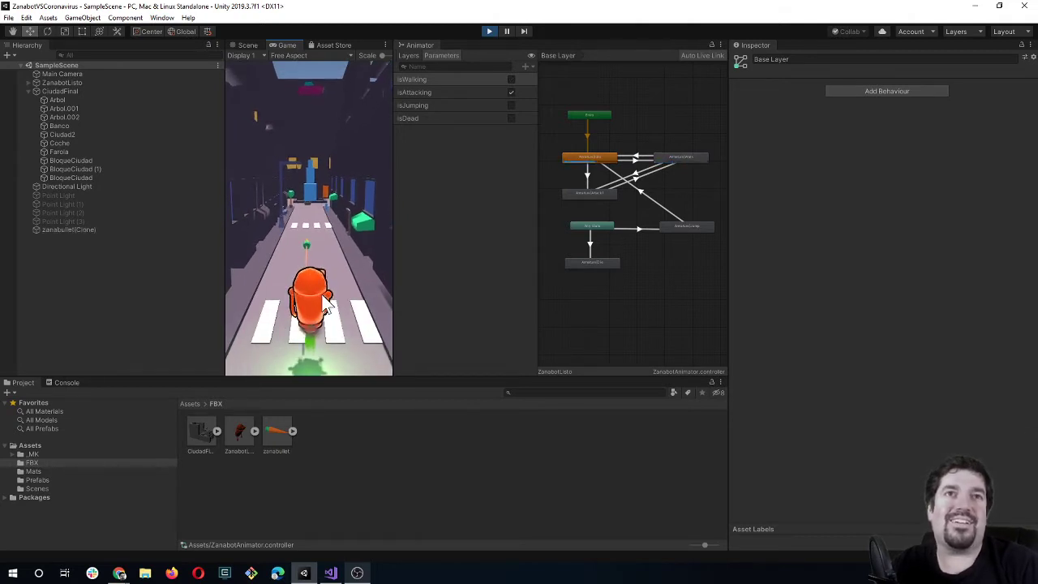
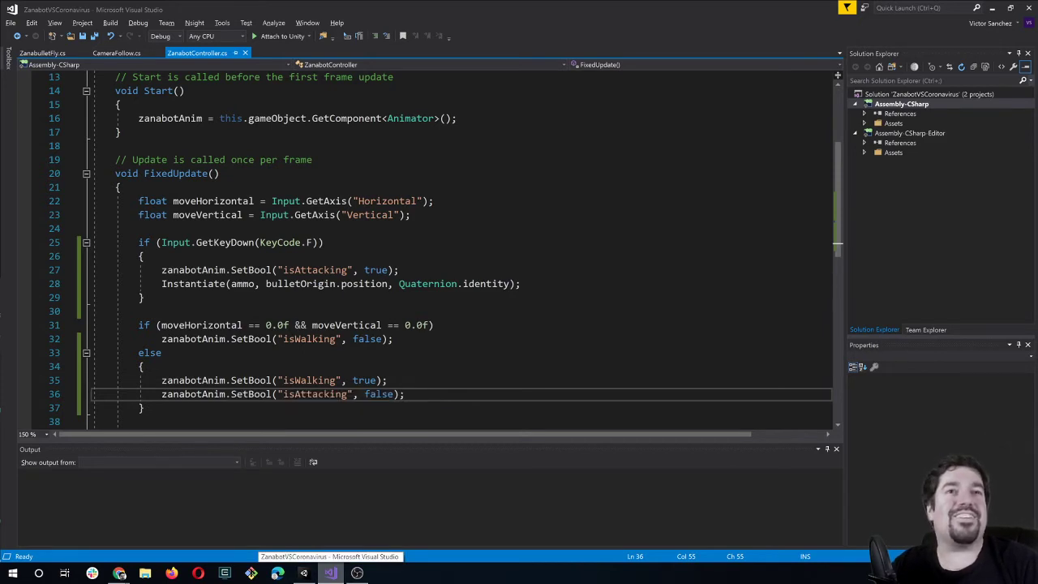
# Delete the SetBool("isAttacking", false) line from the walking branch and save the script.
pyautogui.hotkey('shift', 'Home')
pyautogui.hotkey('shift', 'Home')
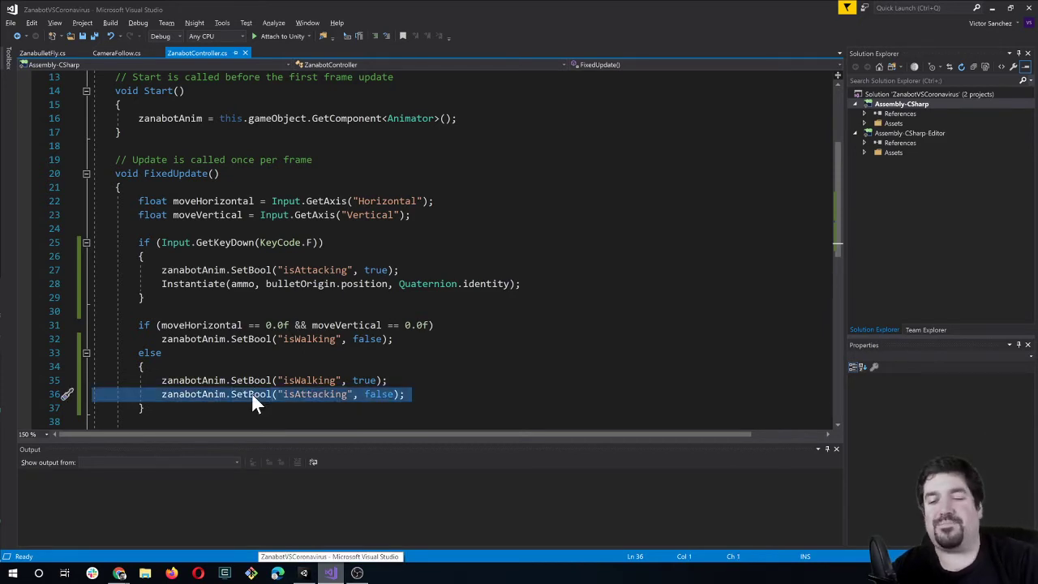
pyautogui.press('Delete')
pyautogui.press('Delete')
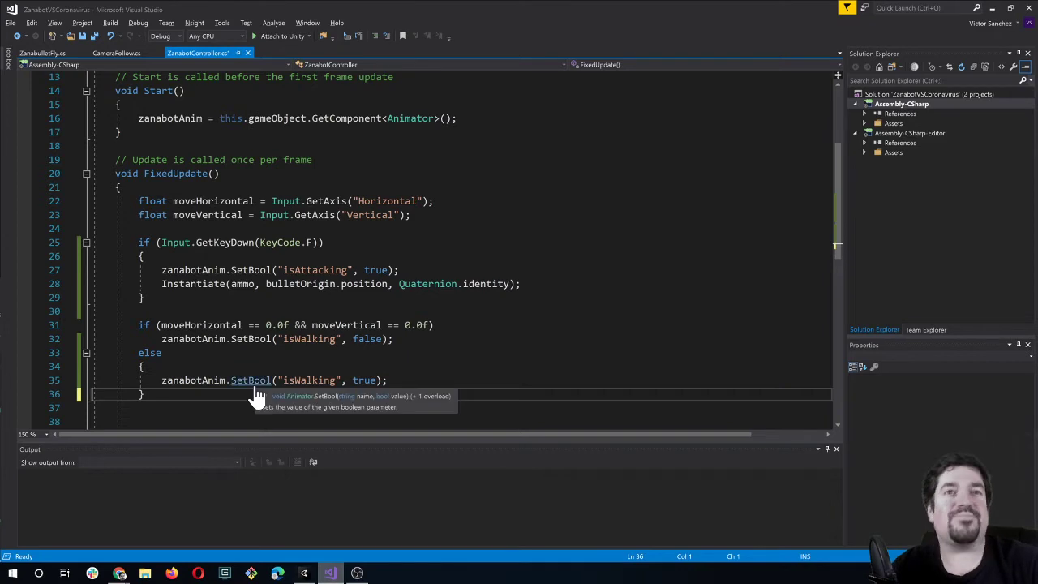
pyautogui.hotkey('ctrl', 's')
# Declare 'public bool currentlyAttacking;' on the line after bulletOrigin.
pyautogui.scroll(1, 256, 396)
pyautogui.scroll(1, 256, 396)
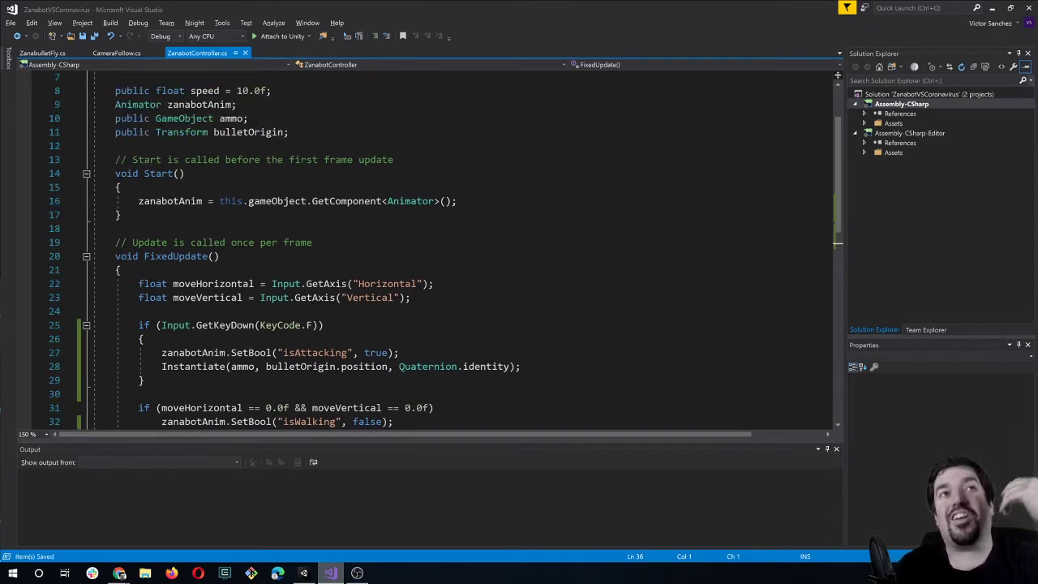
pyautogui.scroll(1, 438, 243)
pyautogui.click(115, 187)
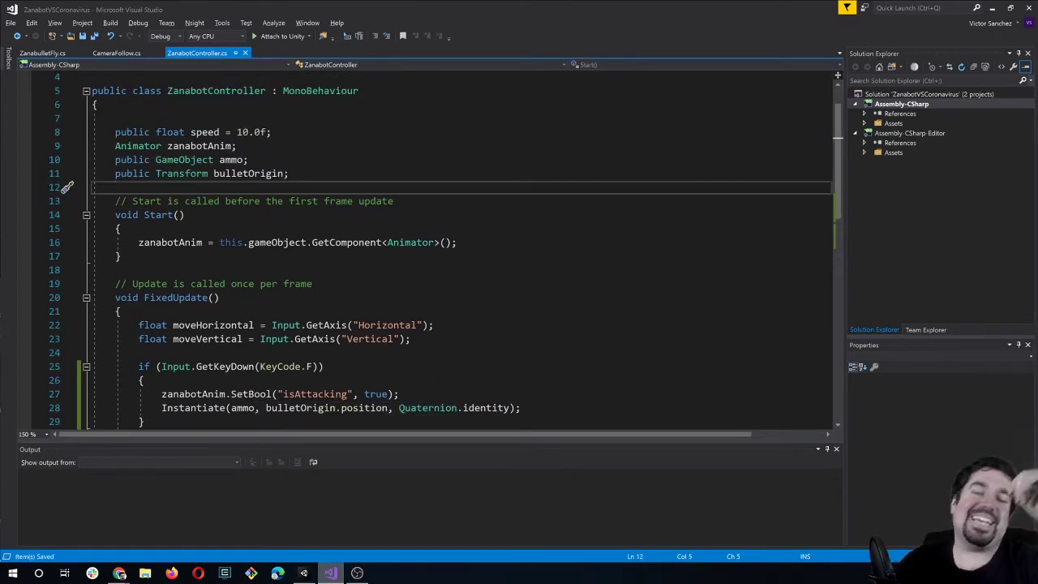
pyautogui.write('pu')
pyautogui.press('BackSpace')
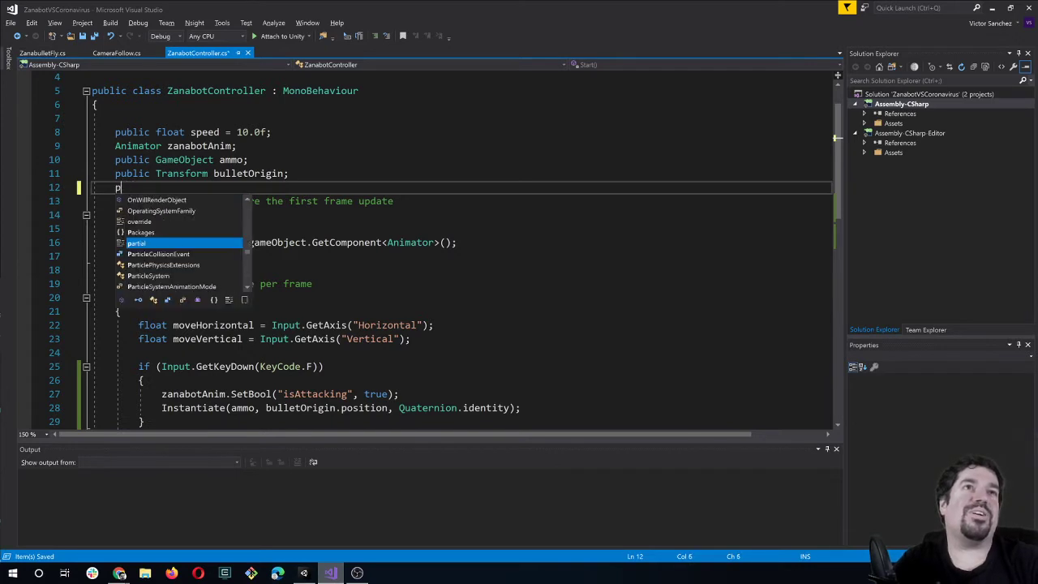
pyautogui.write('ublic bvo')
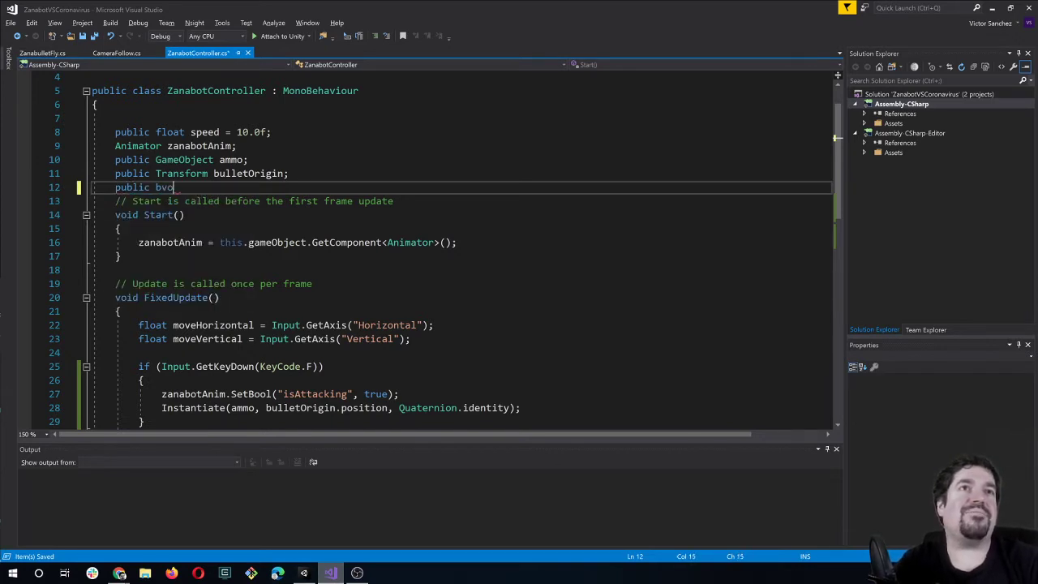
pyautogui.press('BackSpace')
pyautogui.press('BackSpace')
pyautogui.write('ool ')
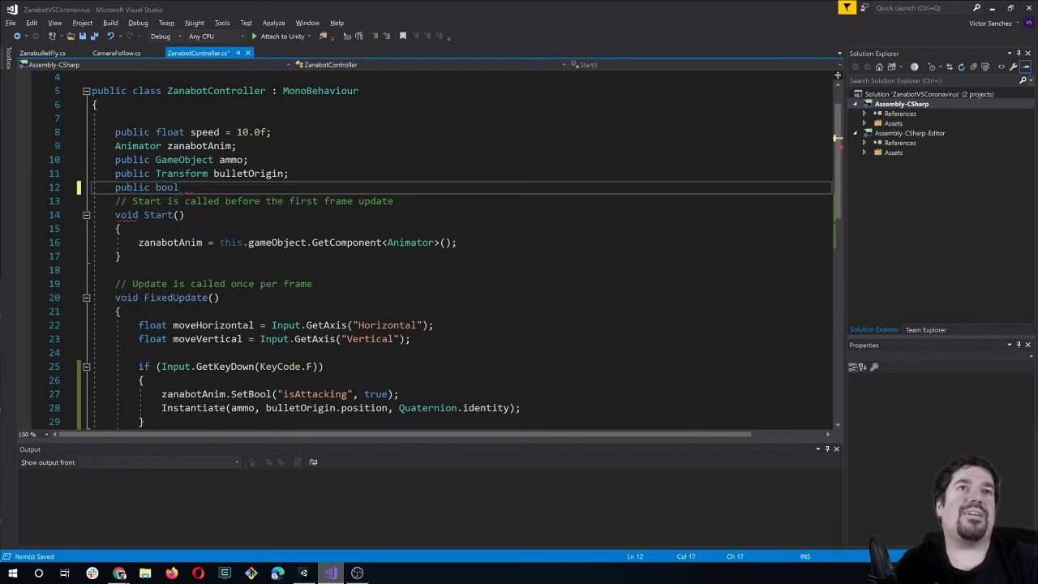
pyautogui.write('currentl')
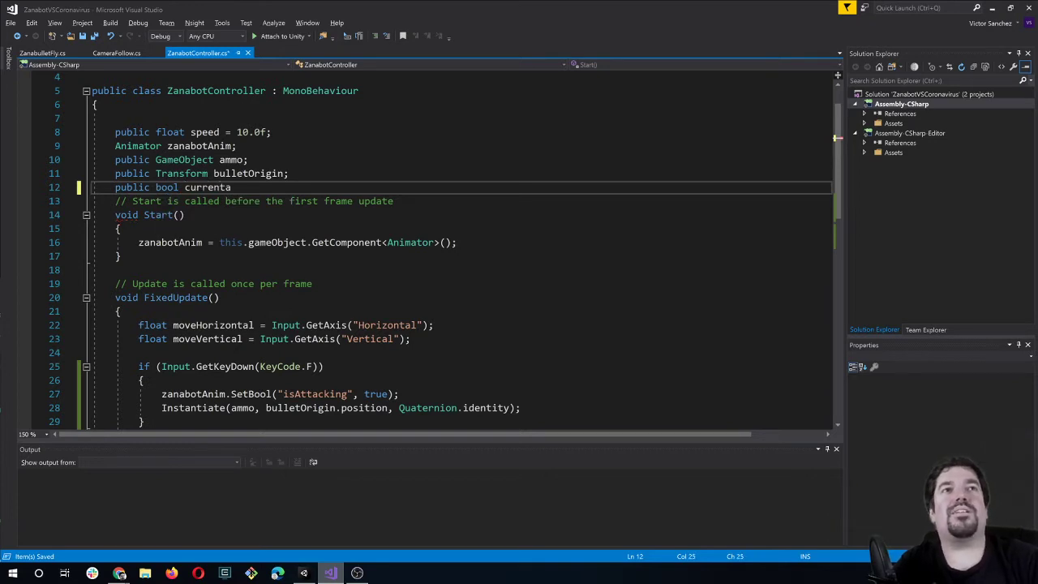
pyautogui.write('yAttacki')
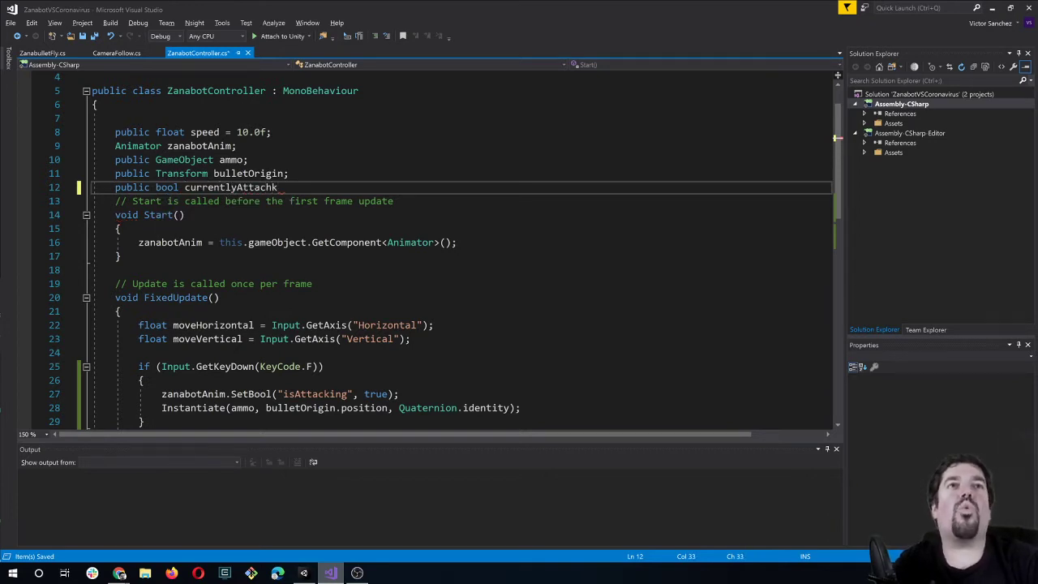
pyautogui.write('ng;')
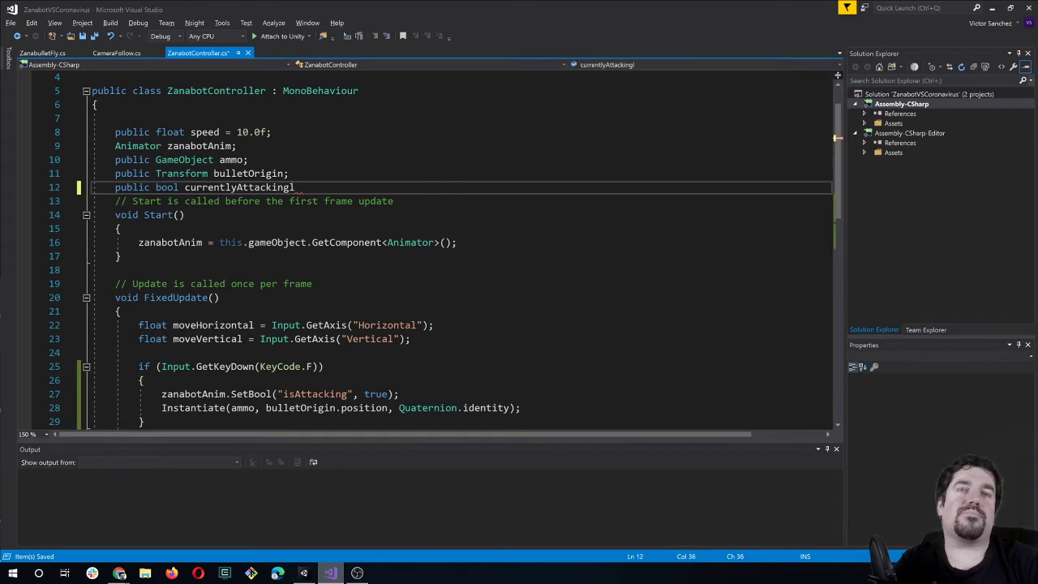
pyautogui.press('Return')
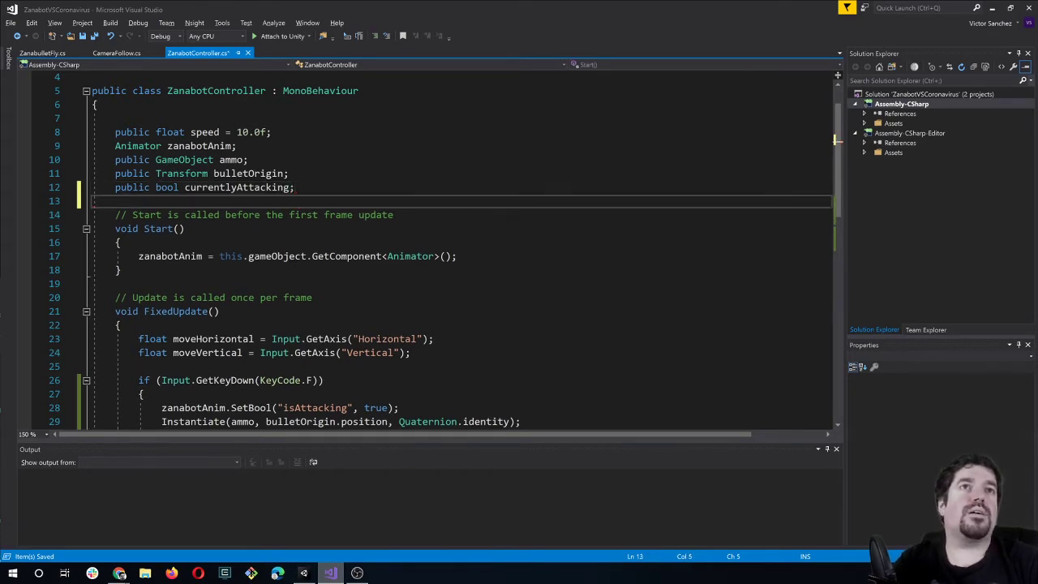
# Add 'currentlyAttacking = false;' after the GetComponent line in Start().
pyautogui.click(461, 256)
pyautogui.press('Return')
pyautogui.write('cur')
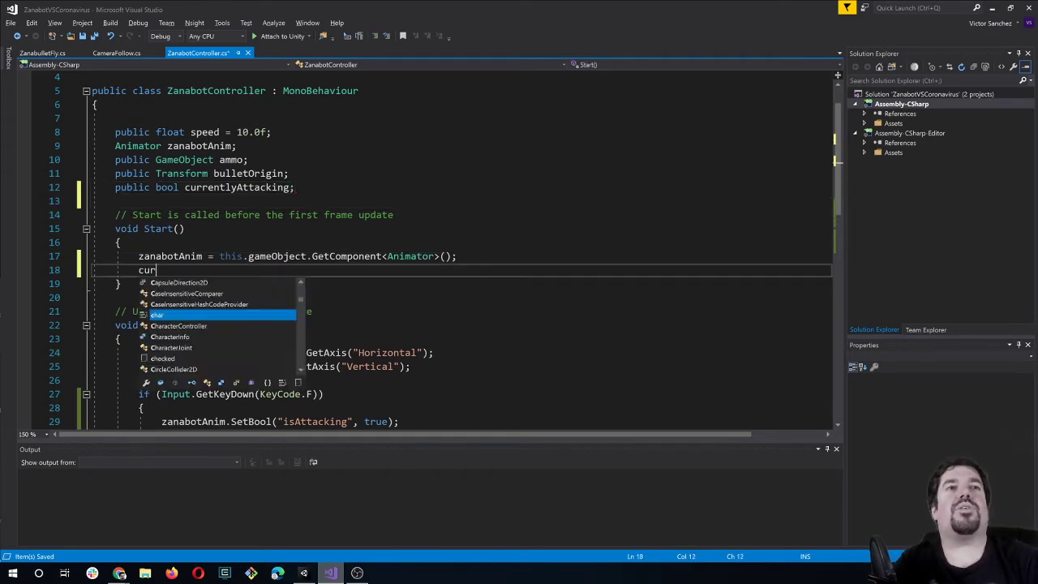
pyautogui.write('re')
pyautogui.press('Tab')
pyautogui.write('= ')
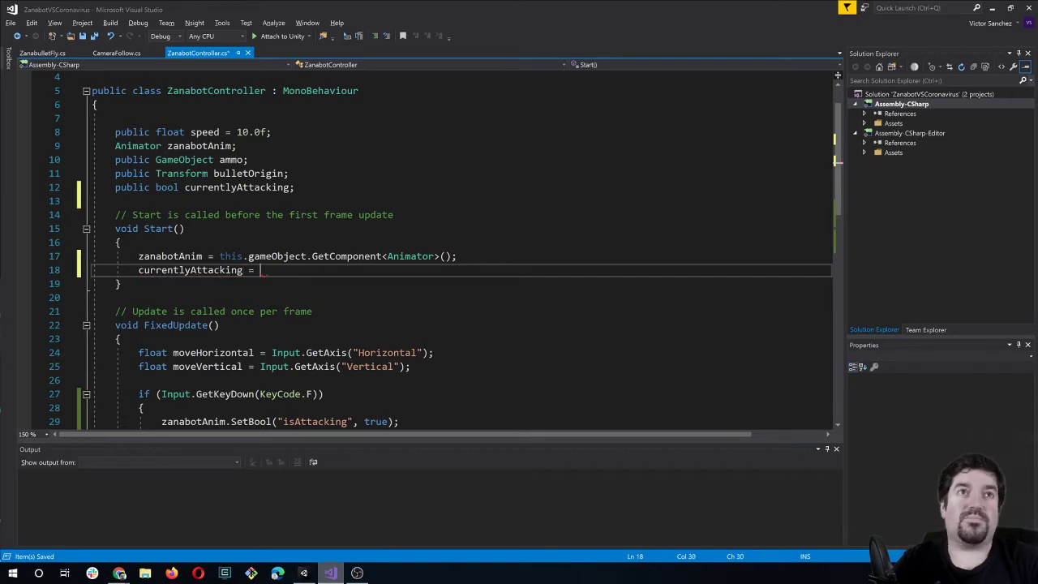
pyautogui.write('tu')
pyautogui.press('BackSpace')
pyautogui.write('ru')
pyautogui.press('BackSpace')
pyautogui.press('BackSpace')
pyautogui.press('BackSpace')
pyautogui.write('f')
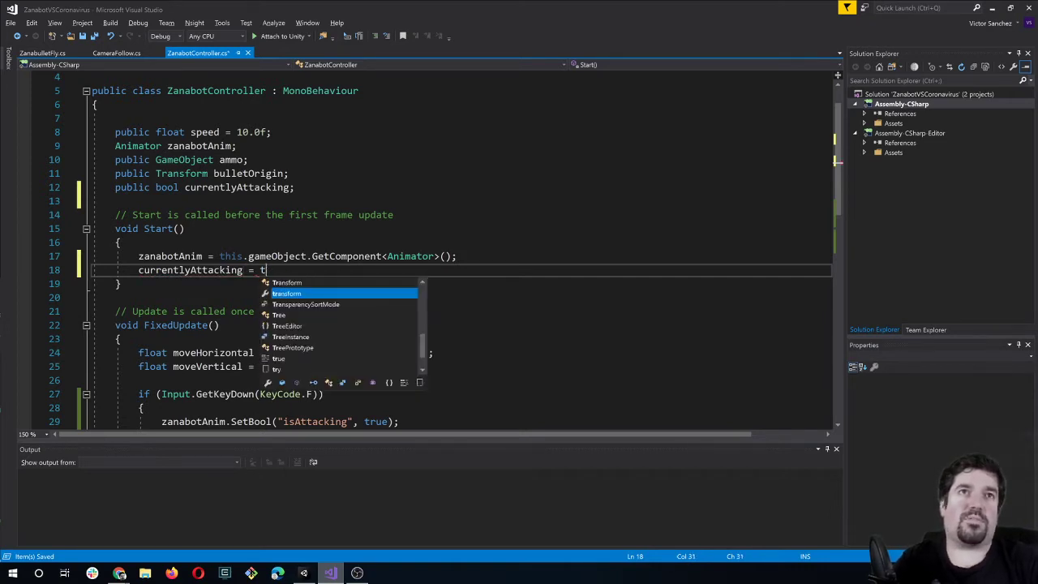
pyautogui.write('a')
pyautogui.write('lse;')
pyautogui.press('BackSpace')
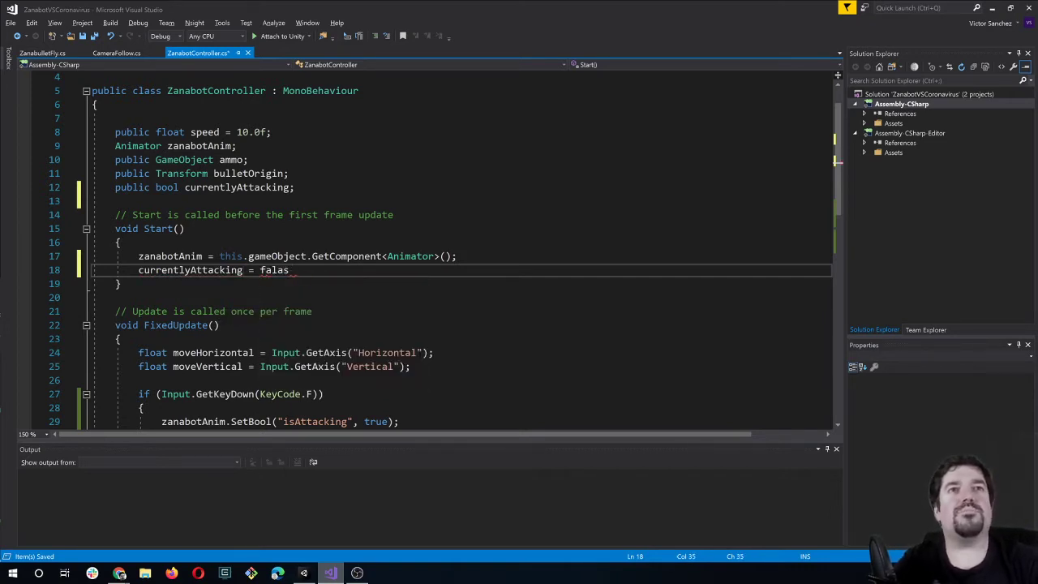
pyautogui.write(';')
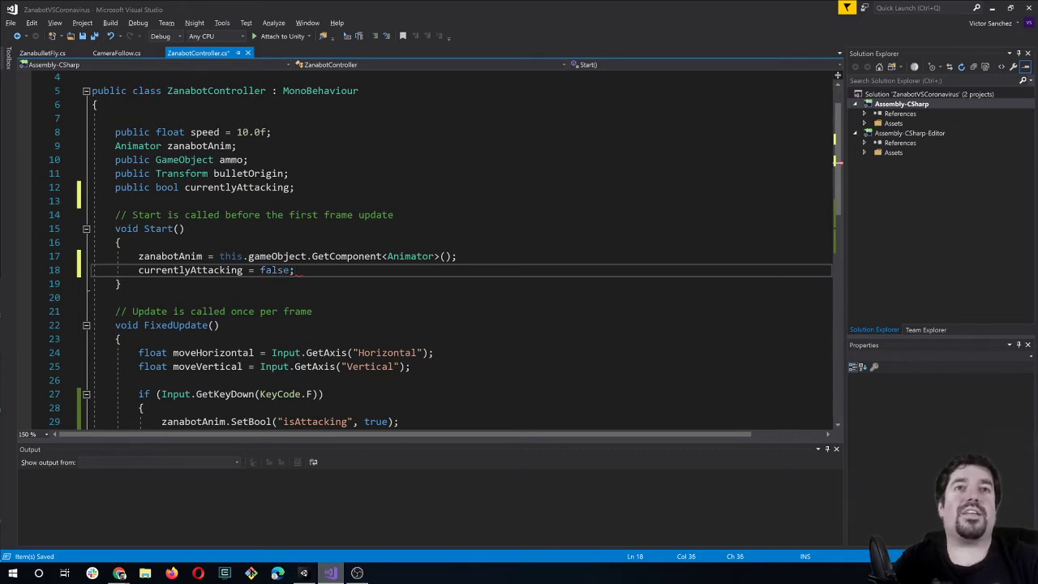
pyautogui.scroll(-1, 462, 252)
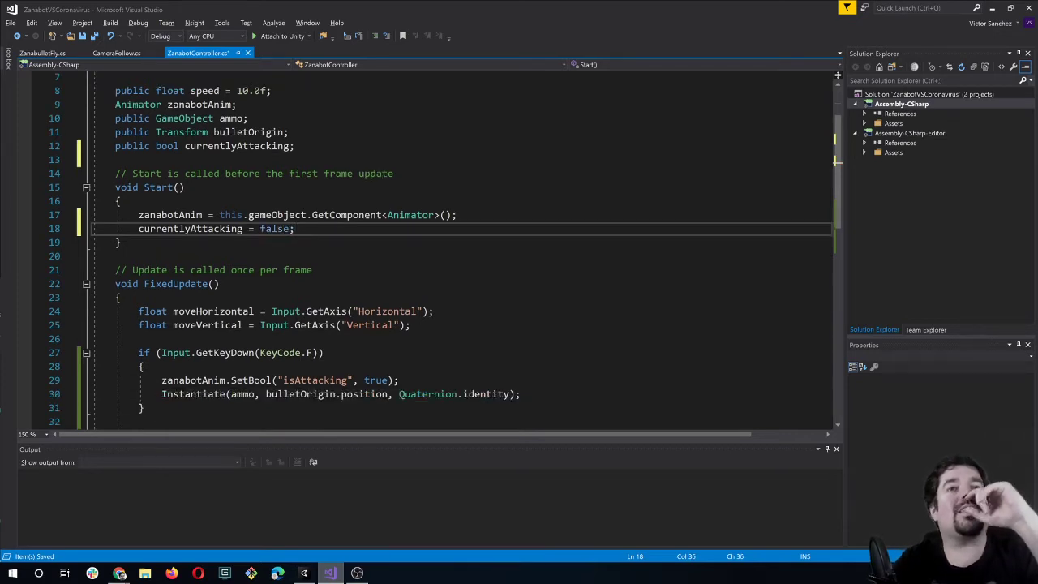
# Add 'currentlyAttacking = true;' below the isAttacking true line in the F-key block.
pyautogui.click(398, 380)
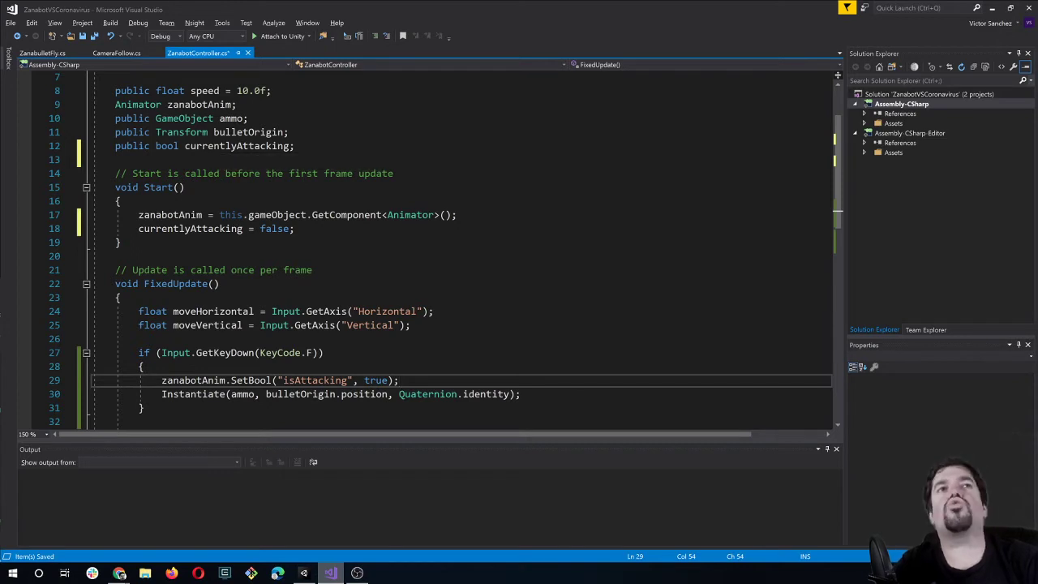
pyautogui.press('Return')
pyautogui.write('curr')
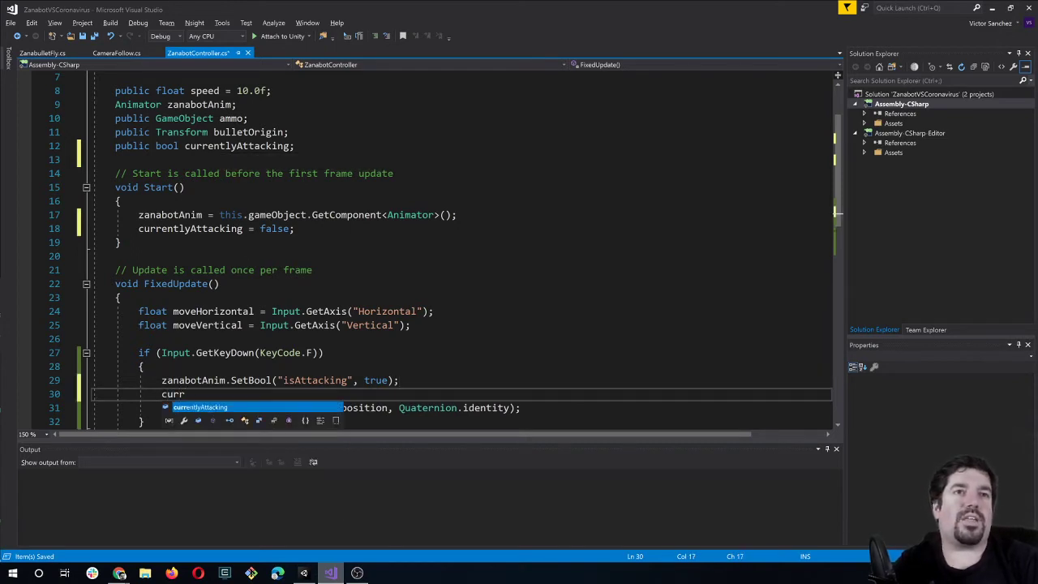
pyautogui.press('Tab')
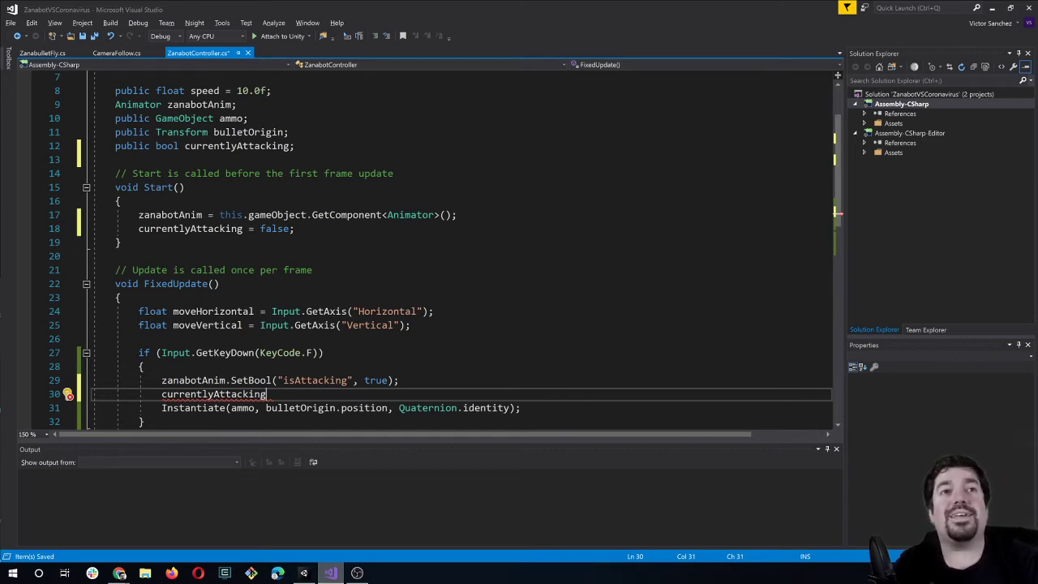
pyautogui.write('=')
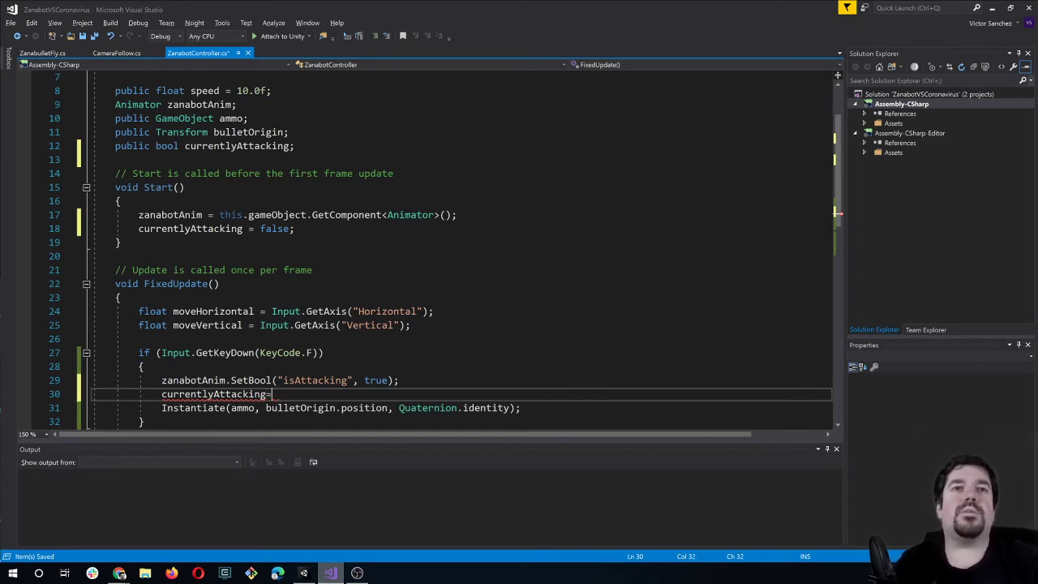
pyautogui.write(' true;')
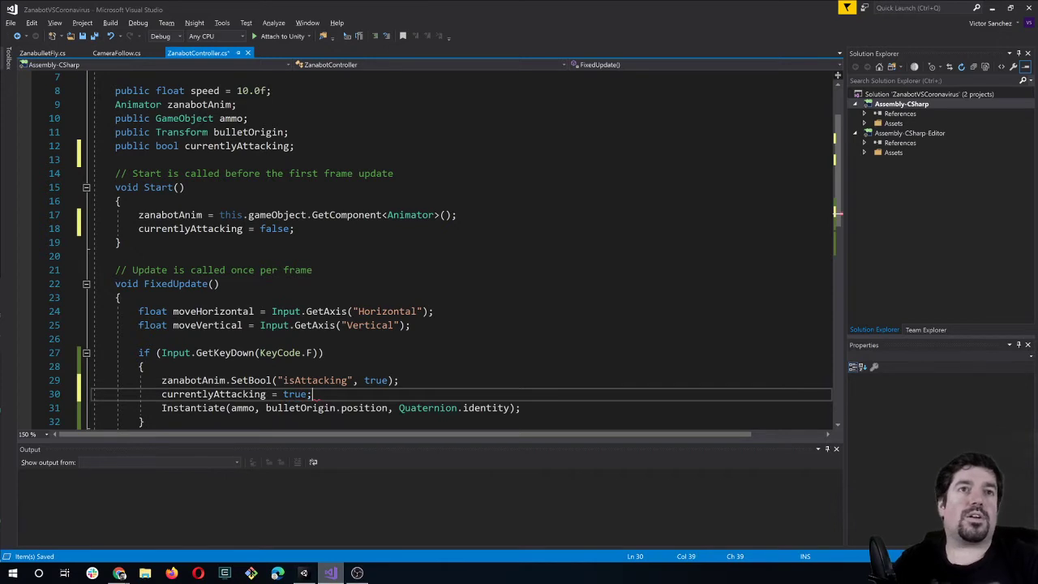
# Review the F-key attack condition and the walking if/else block in FixedUpdate.
pyautogui.scroll(-1, 458, 251)
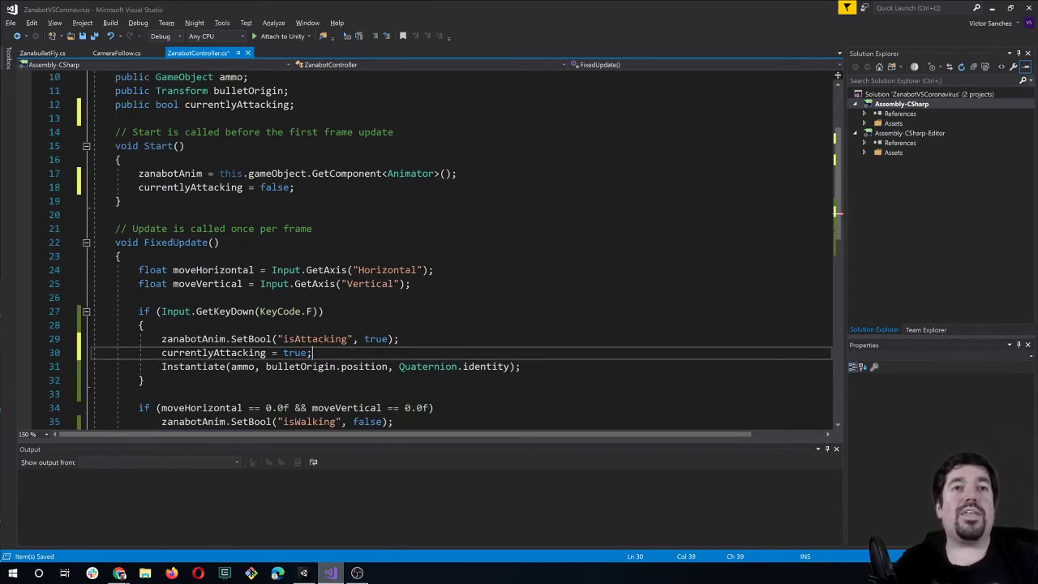
pyautogui.scroll(-1, 458, 251)
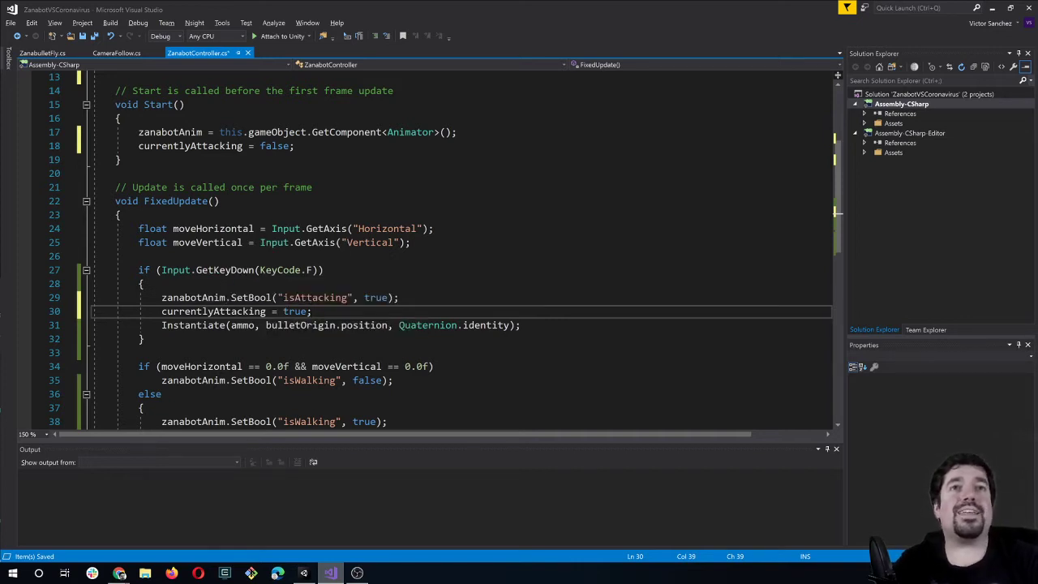
pyautogui.scroll(-2, 454, 244)
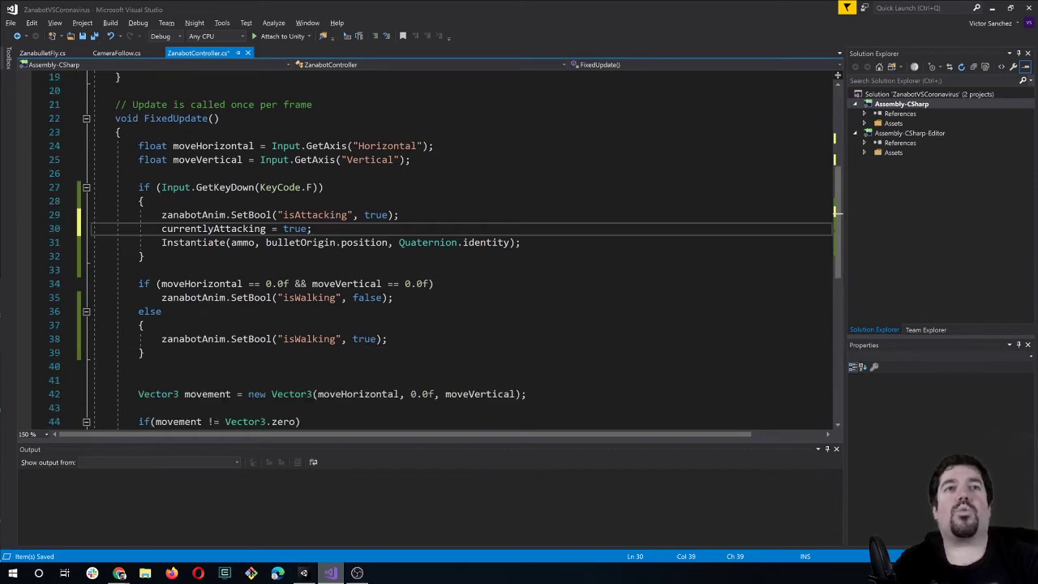
pyautogui.click(288, 187)
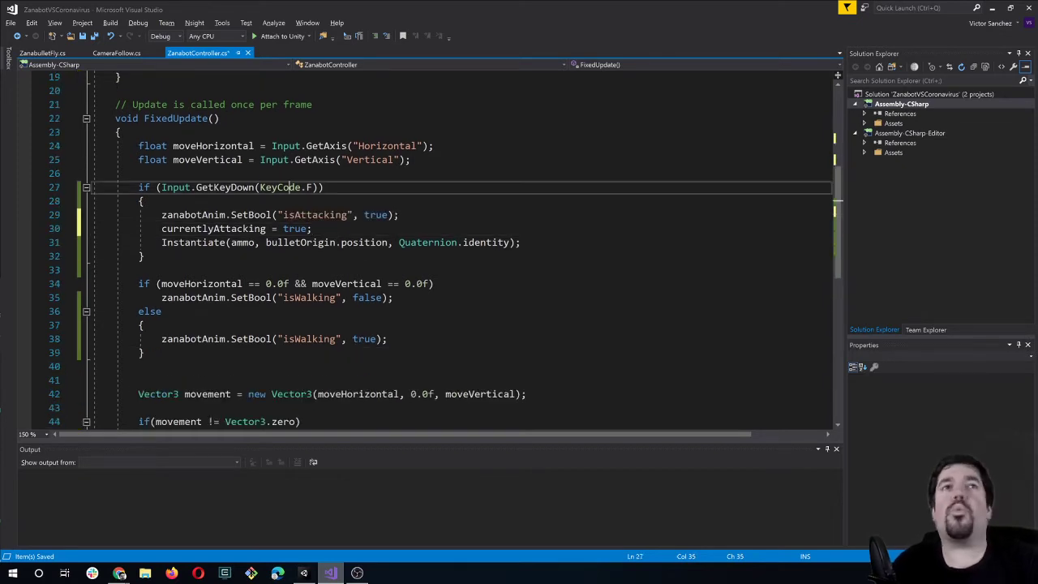
pyautogui.doubleClick(308, 188)
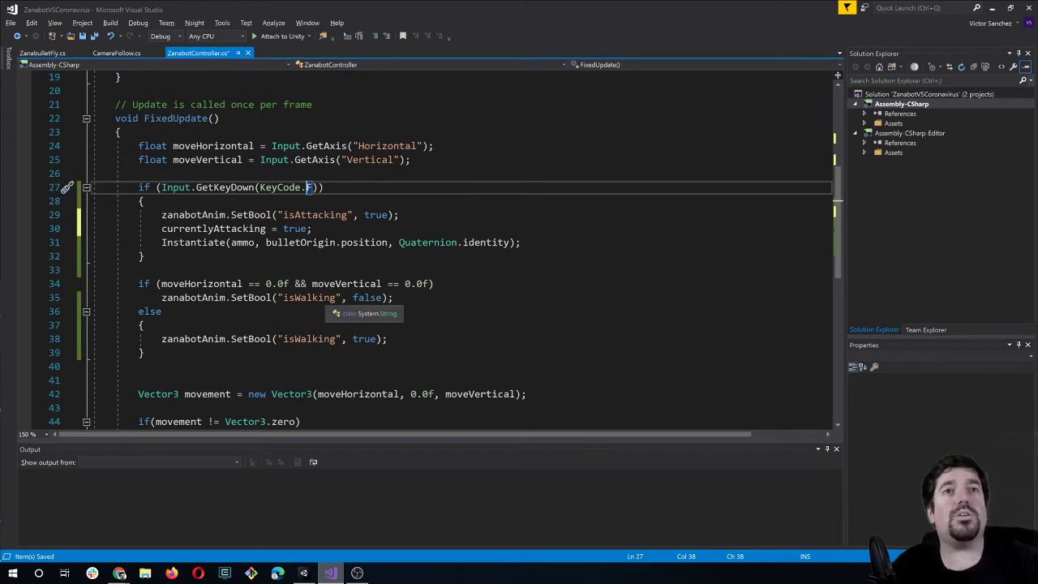
pyautogui.click(161, 311)
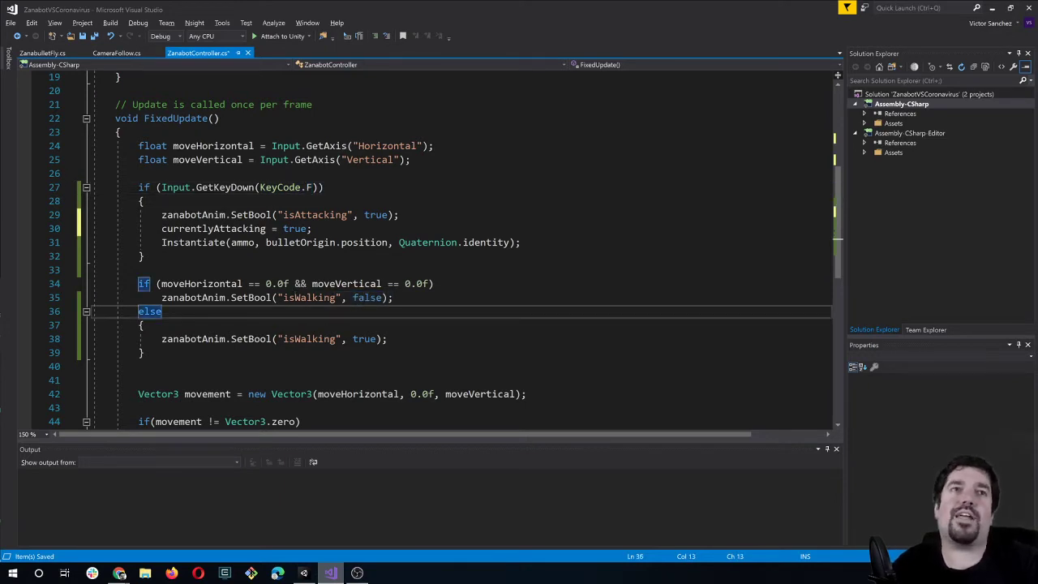
pyautogui.click(144, 352)
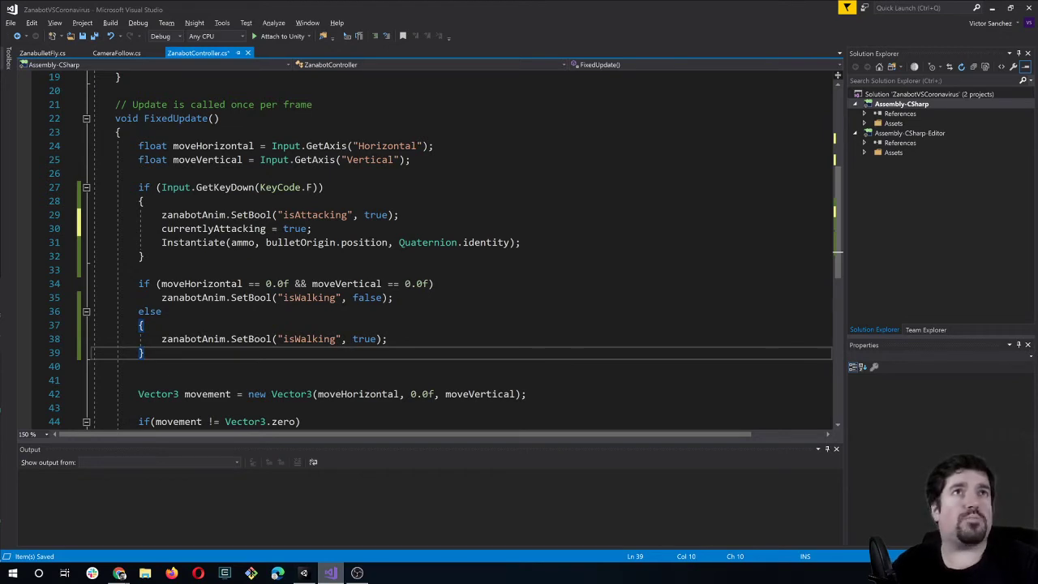
pyautogui.click(120, 132)
# Drop a stray if() line and wrap the idle check's isWalking false statement in braces.
pyautogui.press('Return')
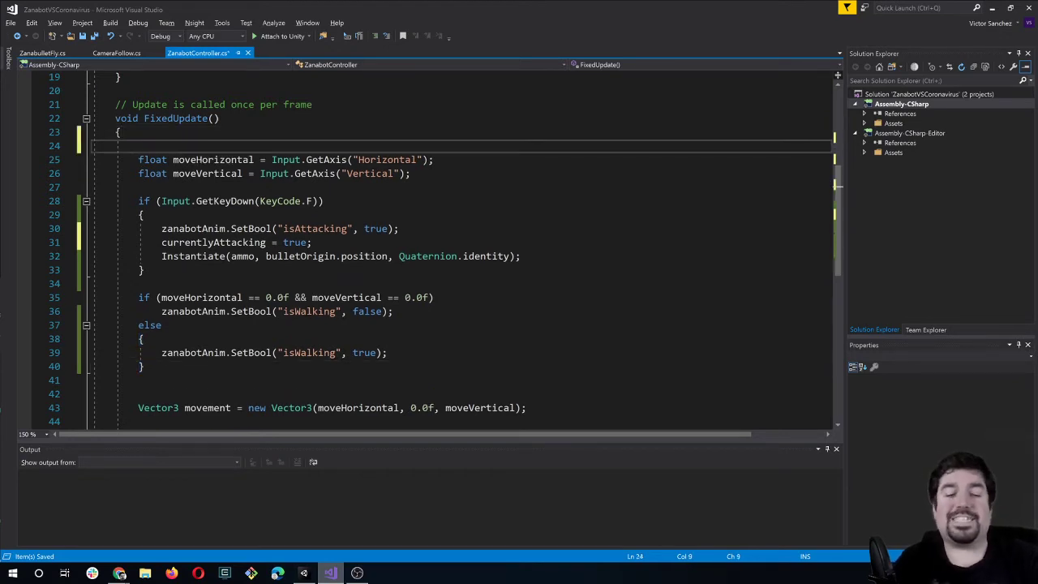
pyautogui.write('if')
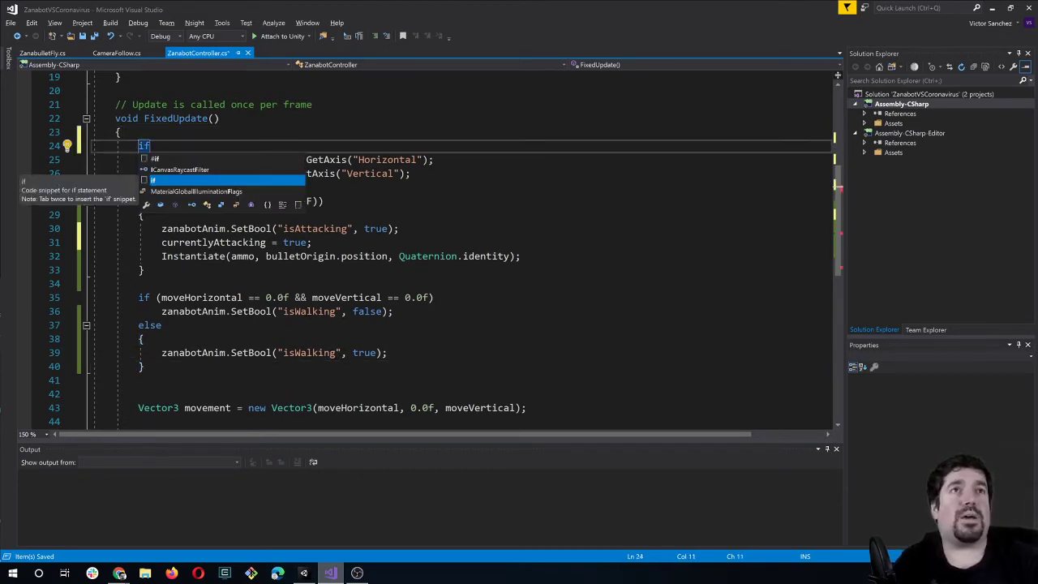
pyautogui.write('(')
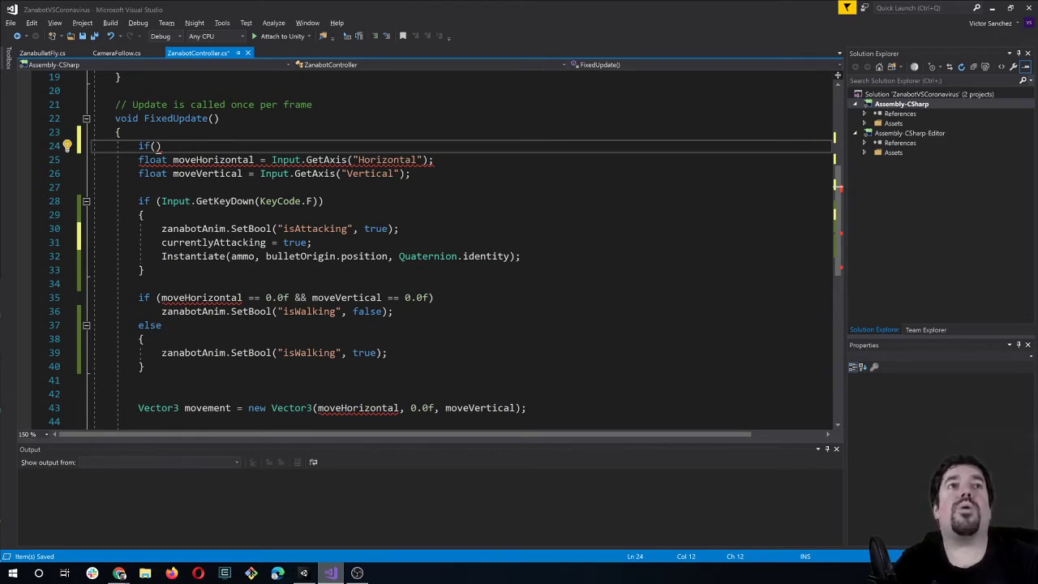
pyautogui.press('BackSpace')
pyautogui.press('BackSpace')
pyautogui.press('BackSpace')
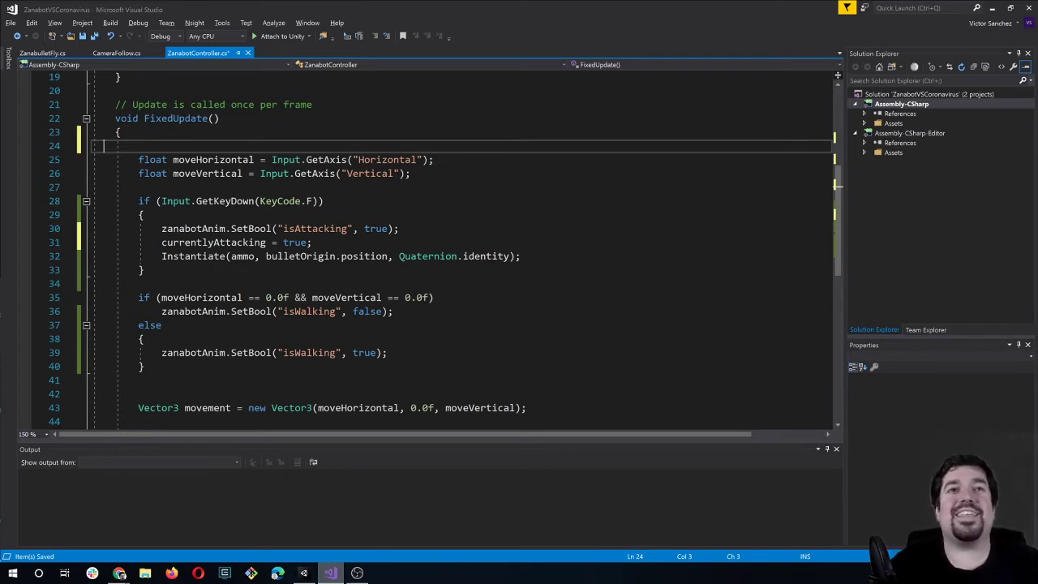
pyautogui.click(434, 298)
pyautogui.press('Return')
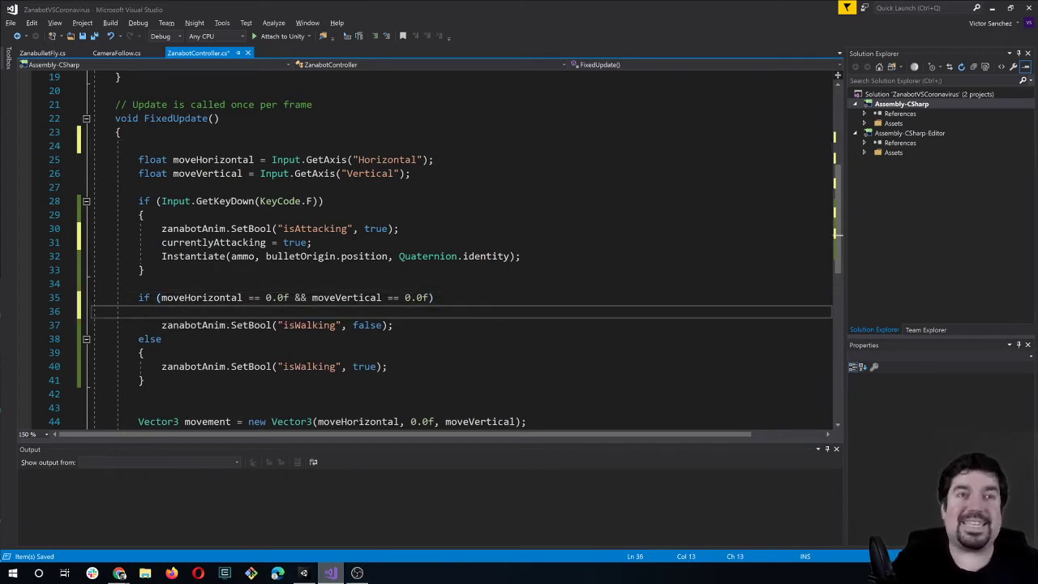
pyautogui.write('{')
pyautogui.press('BackSpace')
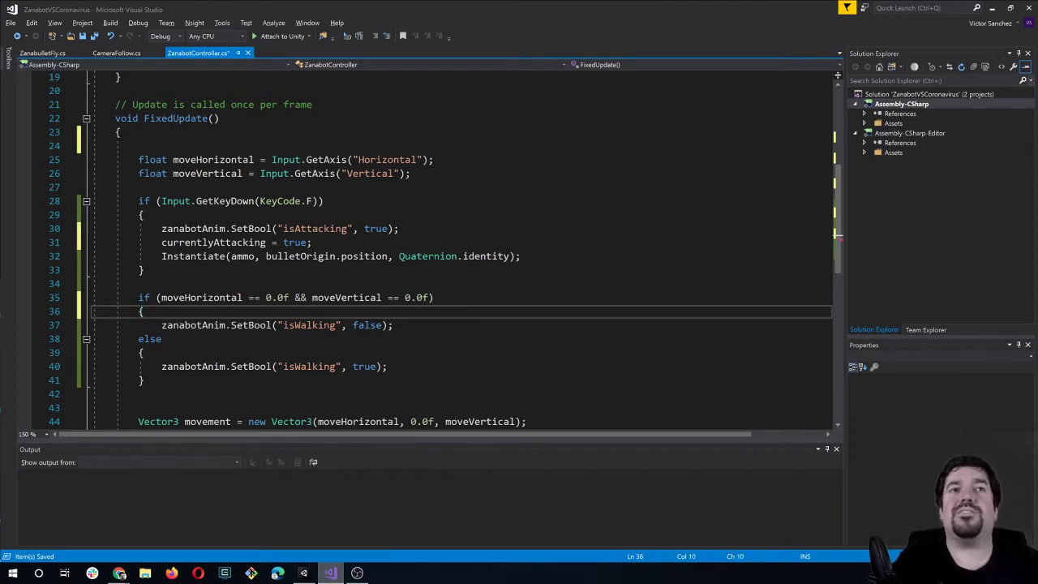
pyautogui.click(393, 326)
pyautogui.press('Return')
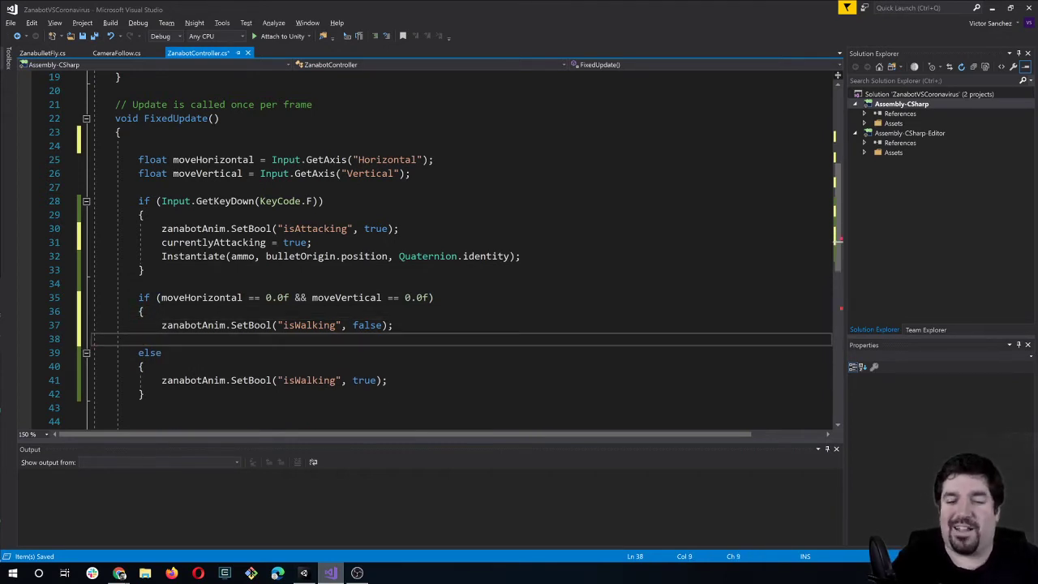
pyautogui.write('}')
pyautogui.scroll(-1, 444, 250)
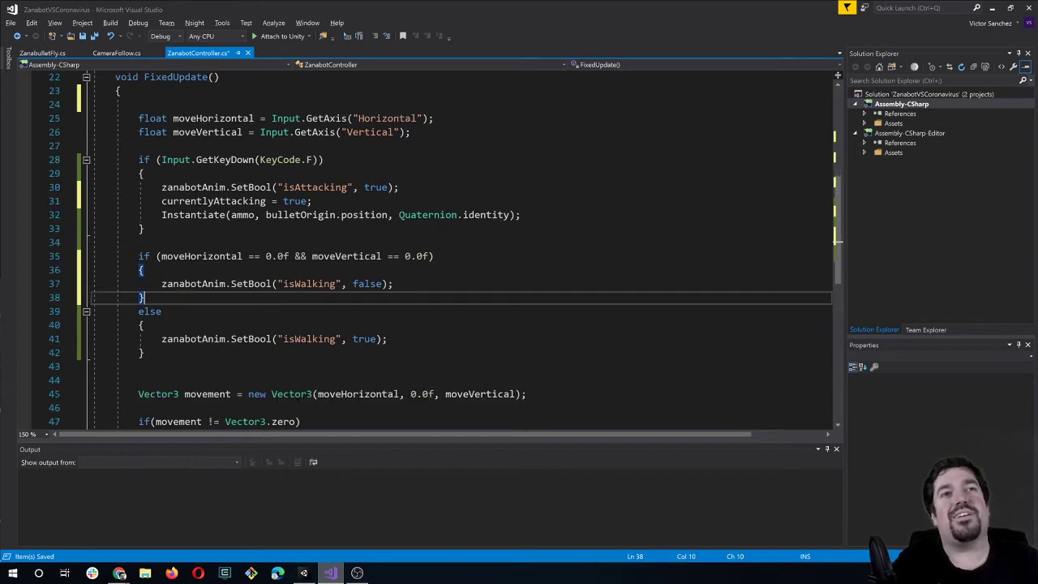
# Change the walking branch's else to else if(!currentlyAttacking).
pyautogui.click(267, 339)
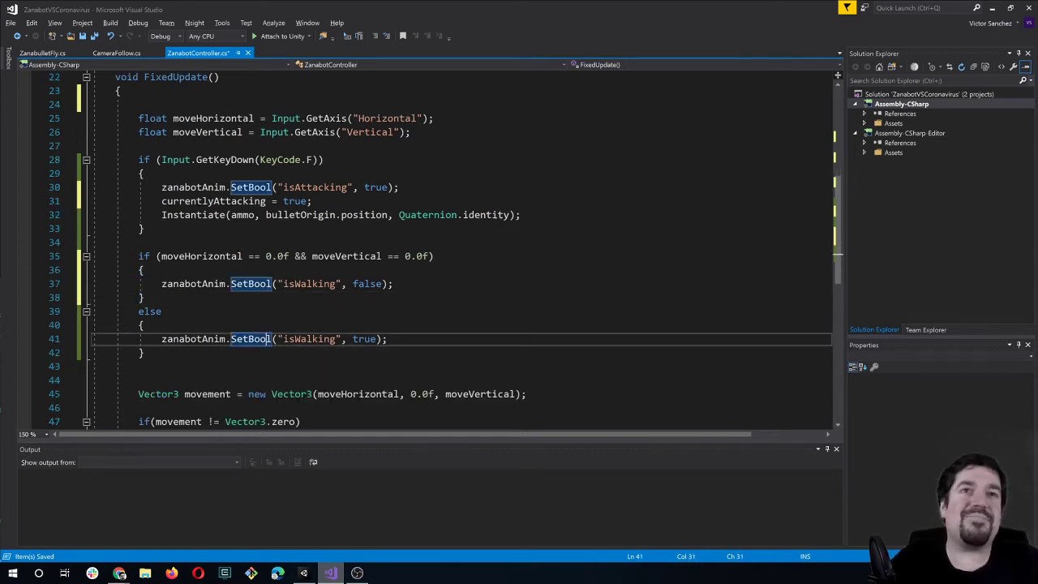
pyautogui.press('End')
pyautogui.hotkey('shift', 'Home')
pyautogui.hotkey('shift', 'Home')
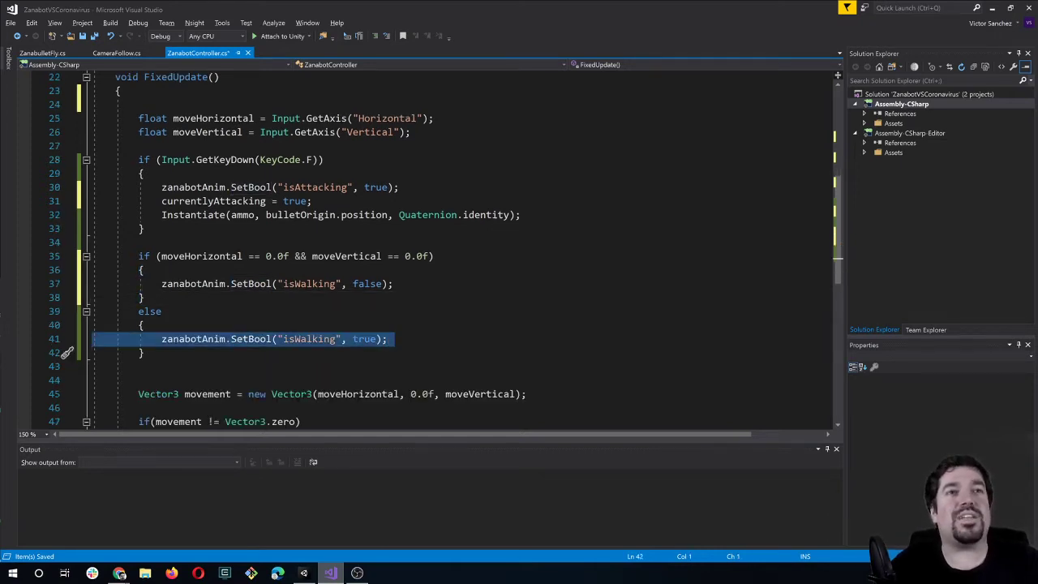
pyautogui.press('End')
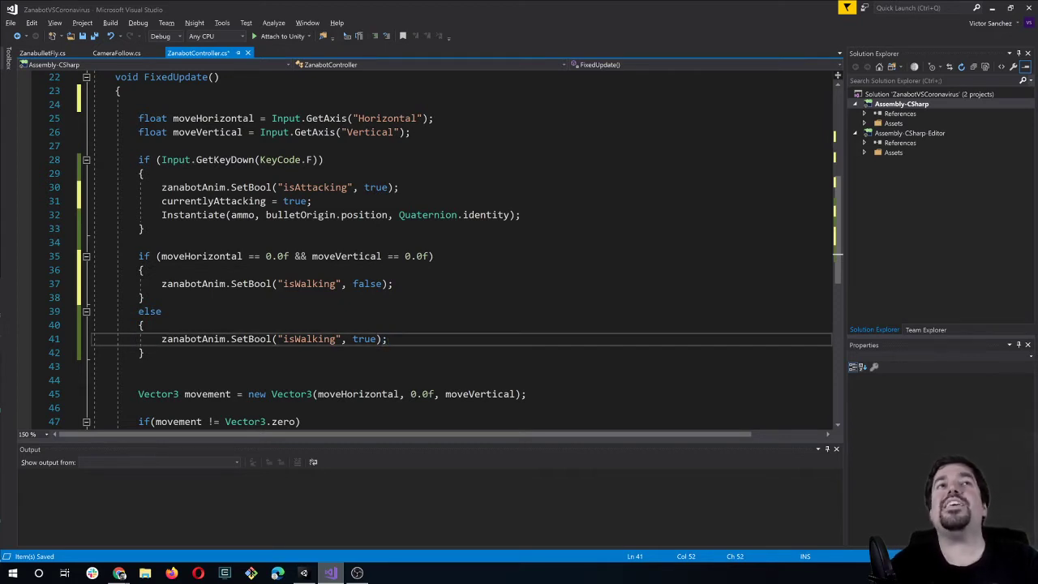
pyautogui.click(93, 311)
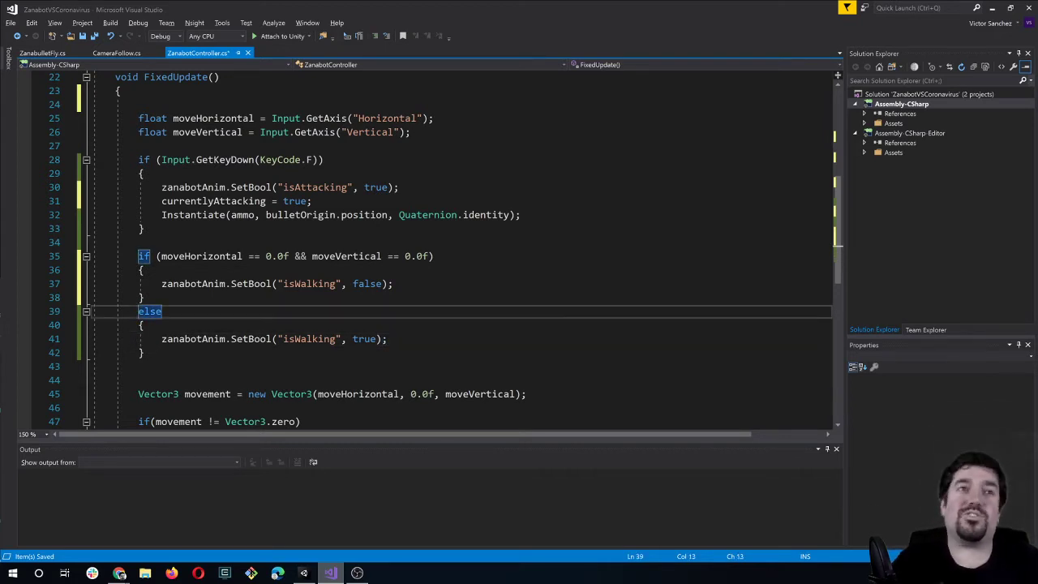
pyautogui.click(93, 325)
pyautogui.click(162, 311)
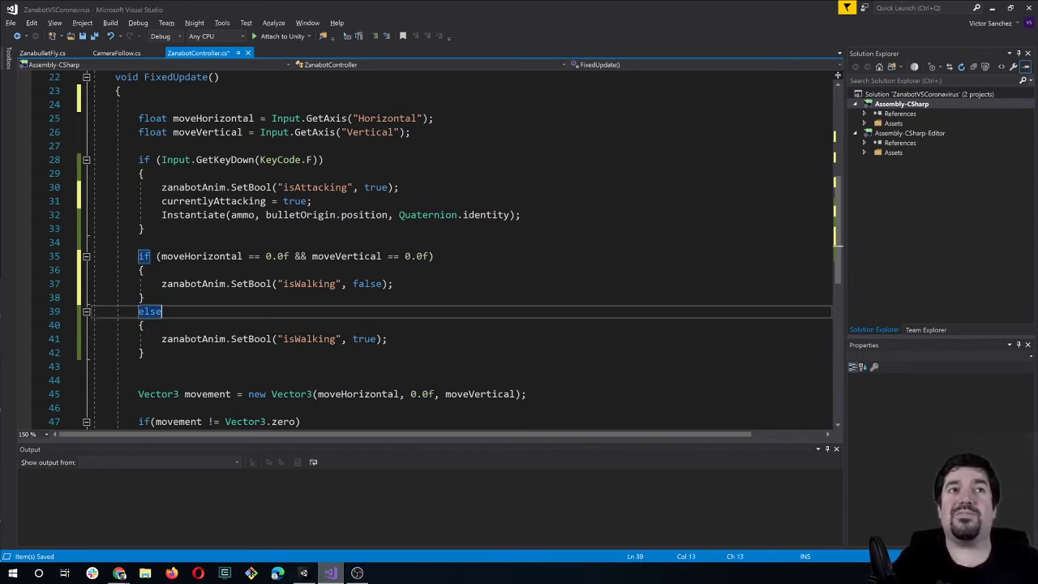
pyautogui.write(' if(')
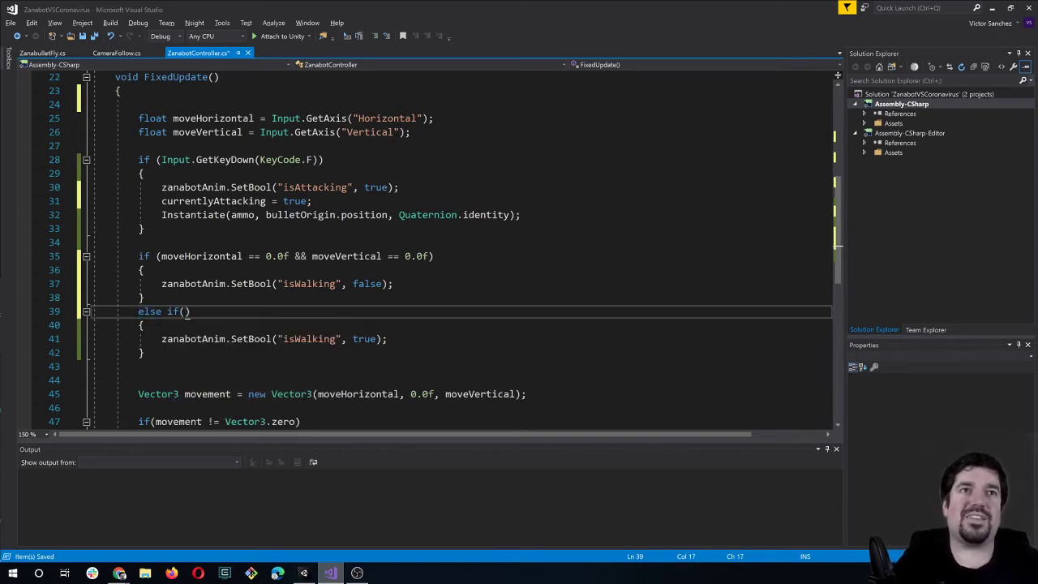
pyautogui.write('is')
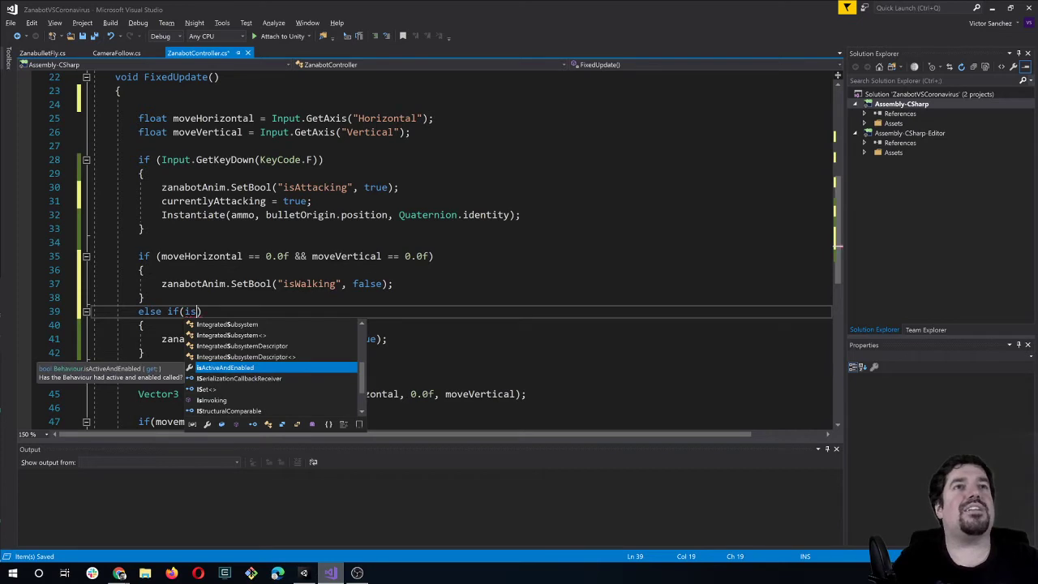
pyautogui.press('BackSpace')
pyautogui.press('BackSpace')
pyautogui.write('!')
pyautogui.press('Escape')
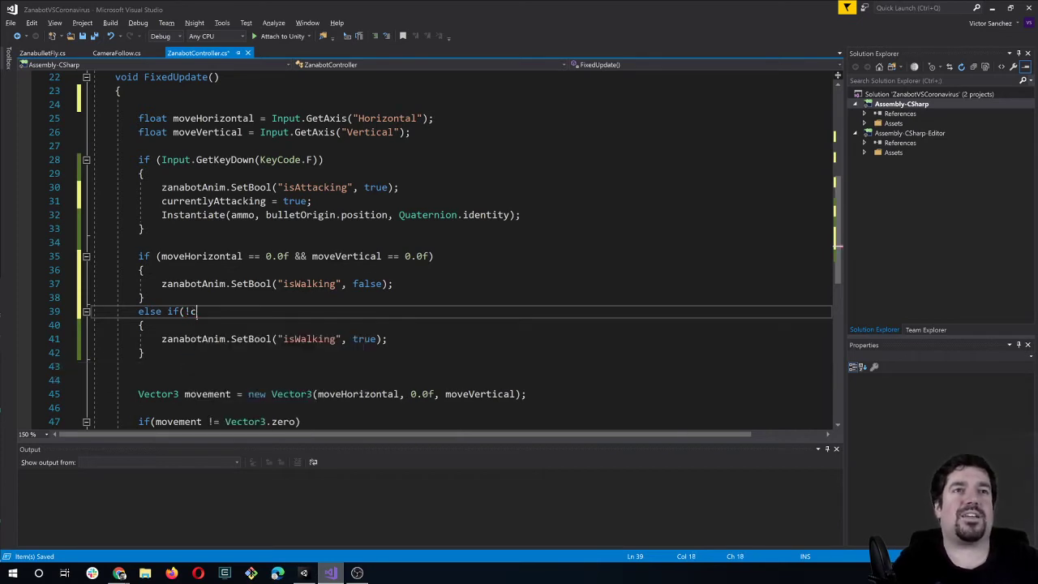
pyautogui.write('urrent')
pyautogui.press('Tab')
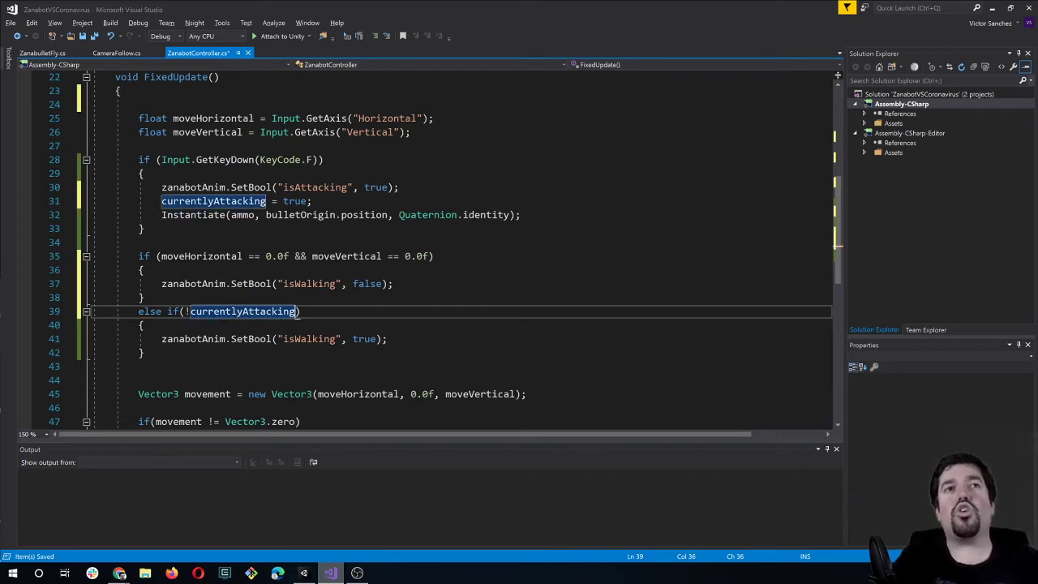
pyautogui.write(')')
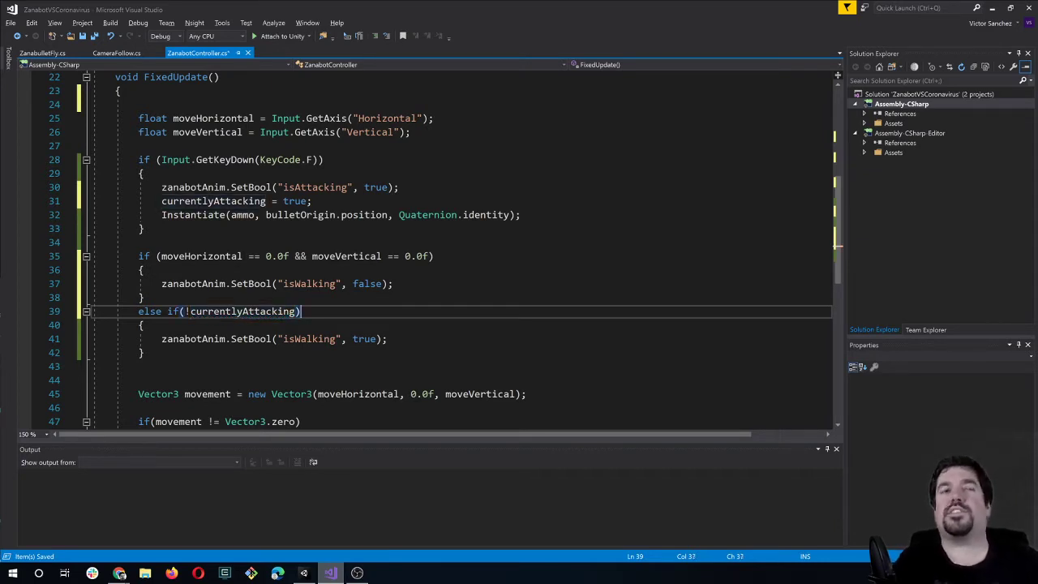
pyautogui.click(213, 339)
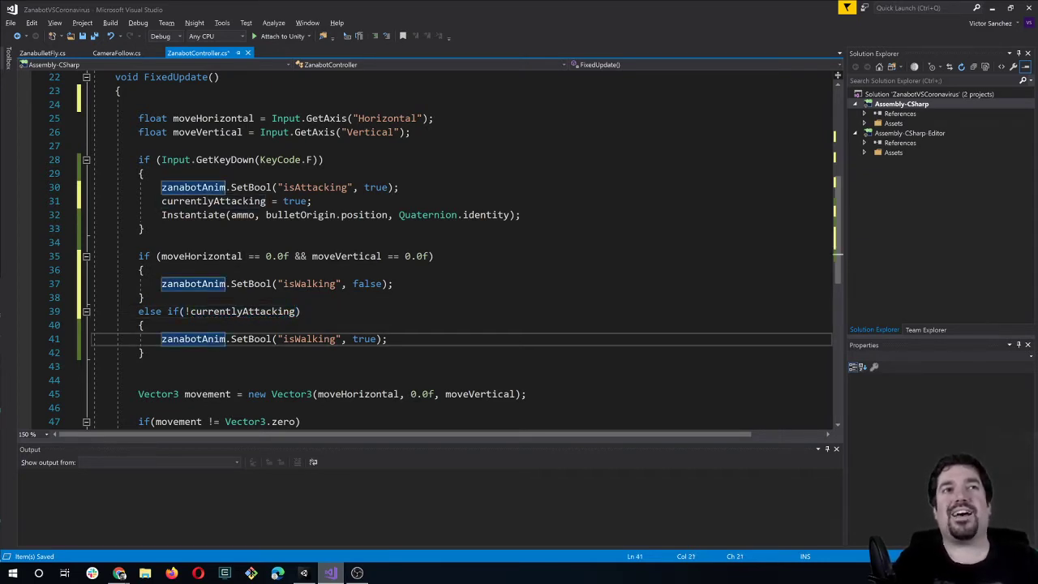
pyautogui.press('Down')
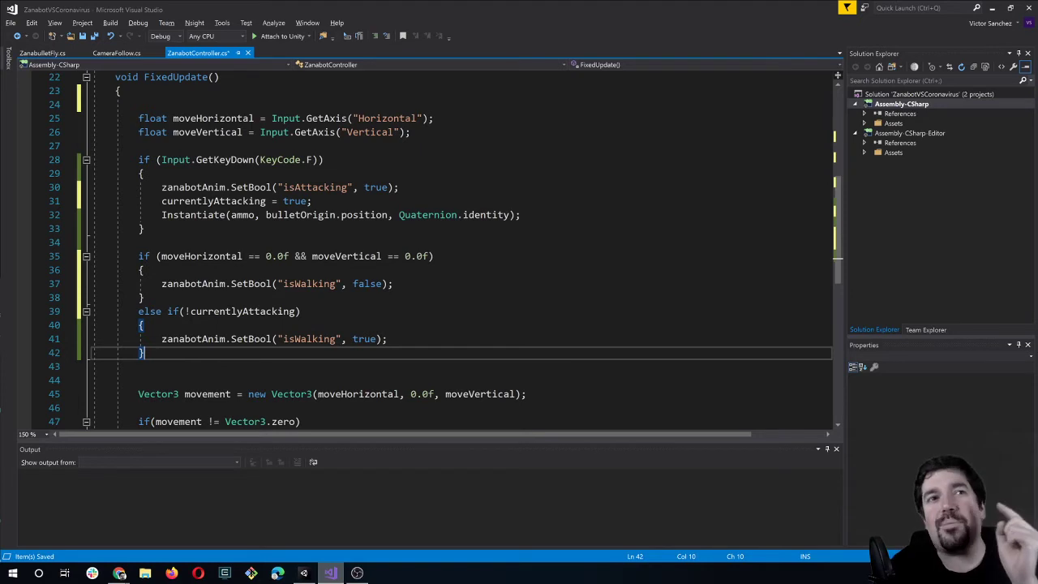
# Scroll through FixedUpdate to review the currentlyAttacking = true line and the edited branches.
pyautogui.scroll(1, 454, 243)
pyautogui.scroll(3, 442, 243)
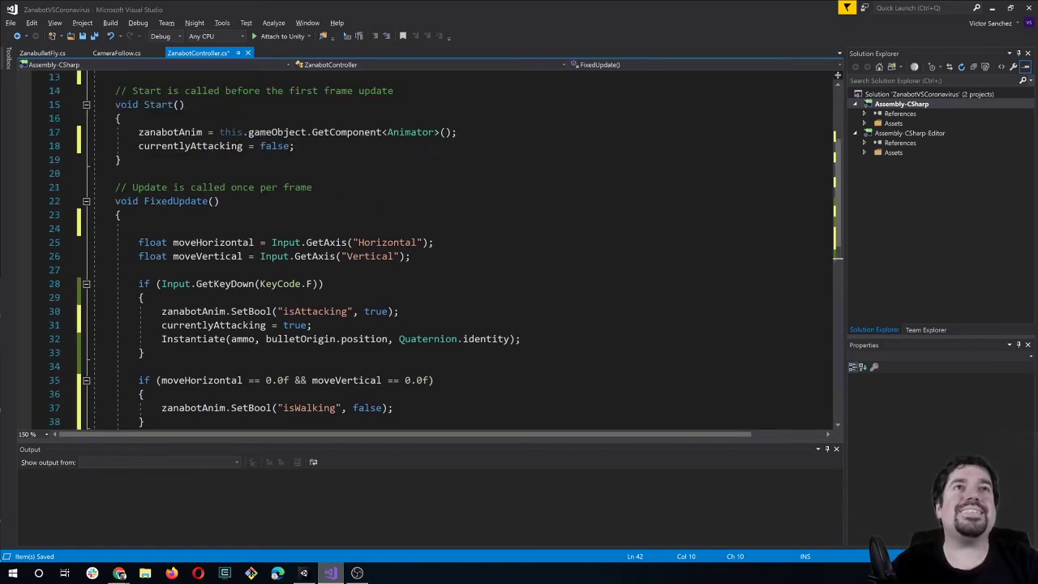
pyautogui.scroll(-2, 442, 243)
pyautogui.scroll(1, 442, 243)
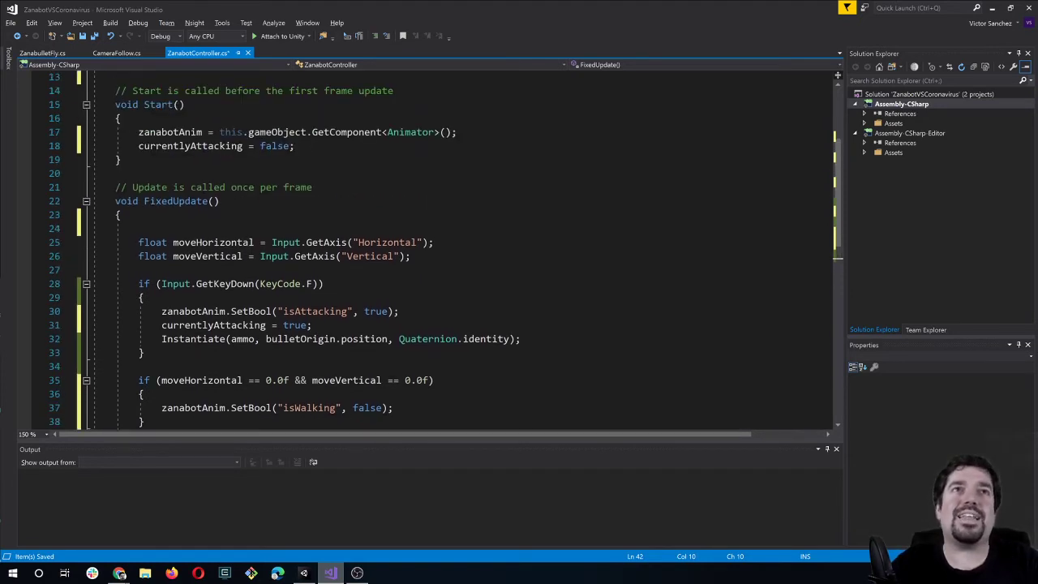
pyautogui.scroll(-1, 312, 324)
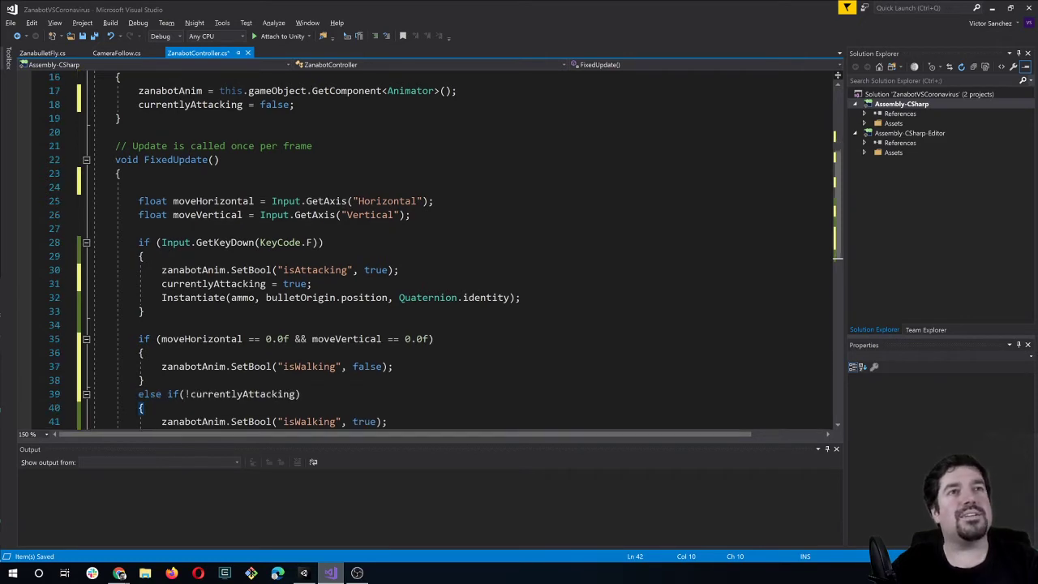
pyautogui.click(312, 283)
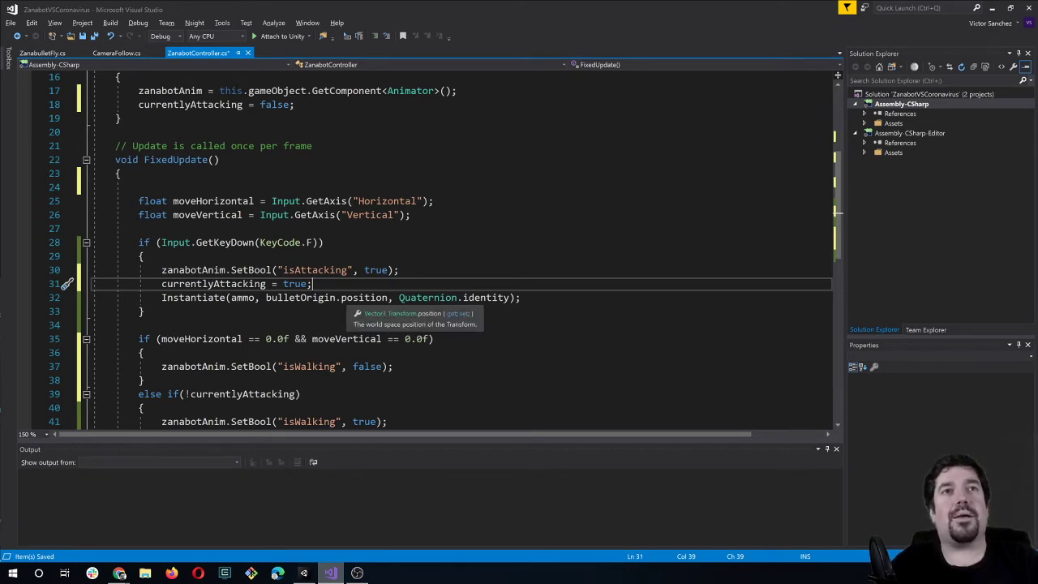
pyautogui.scroll(-1, 357, 304)
pyautogui.scroll(3, 357, 304)
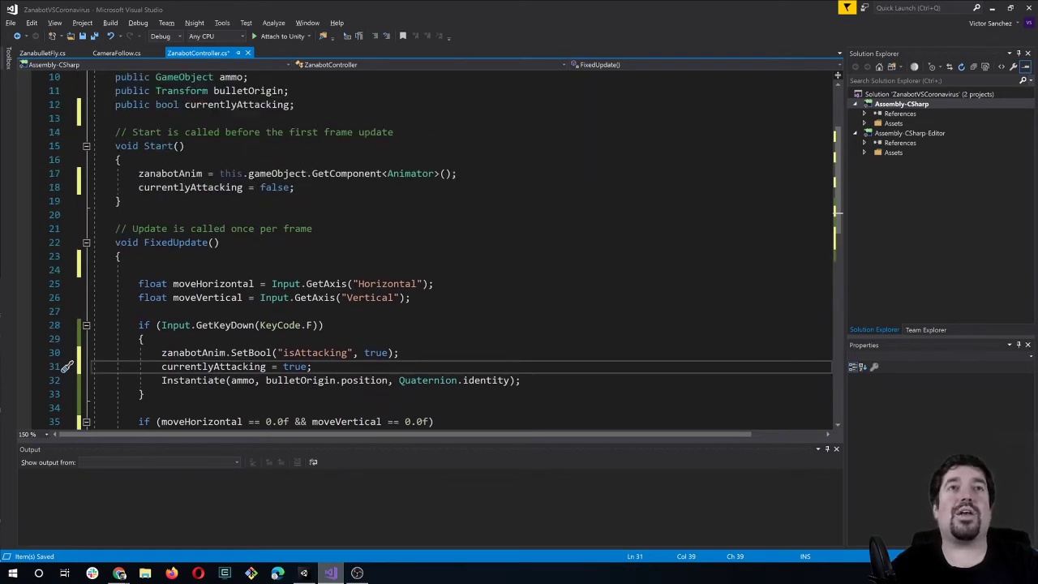
pyautogui.scroll(1, 441, 250)
pyautogui.scroll(-2, 441, 250)
pyautogui.scroll(-3, 442, 250)
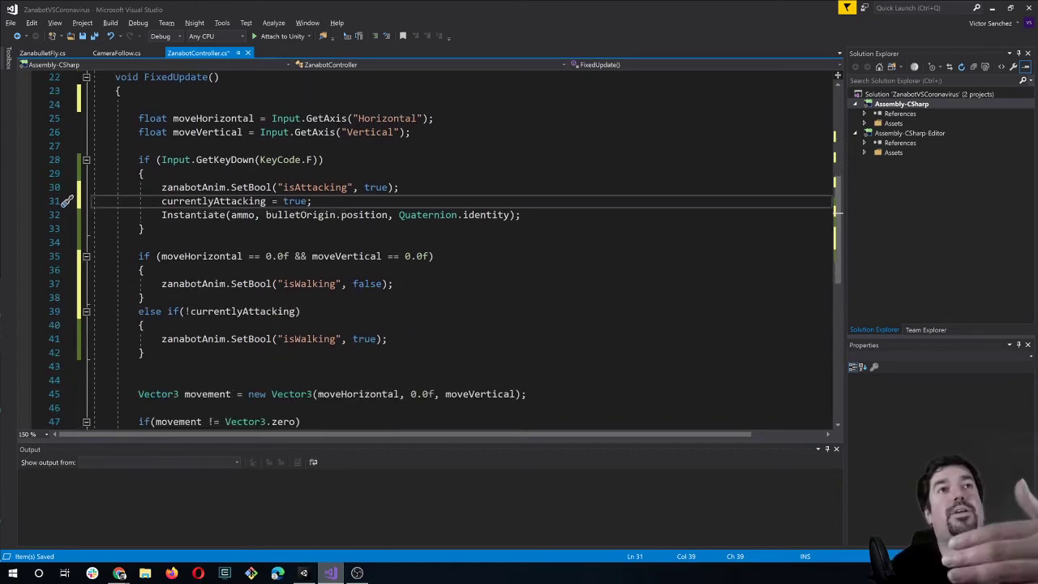
# Review the Invoke DestroyBullet call in ZanabulletFly.cs, then CameraFollow.cs's LateUpdate.
pyautogui.click(40, 50)
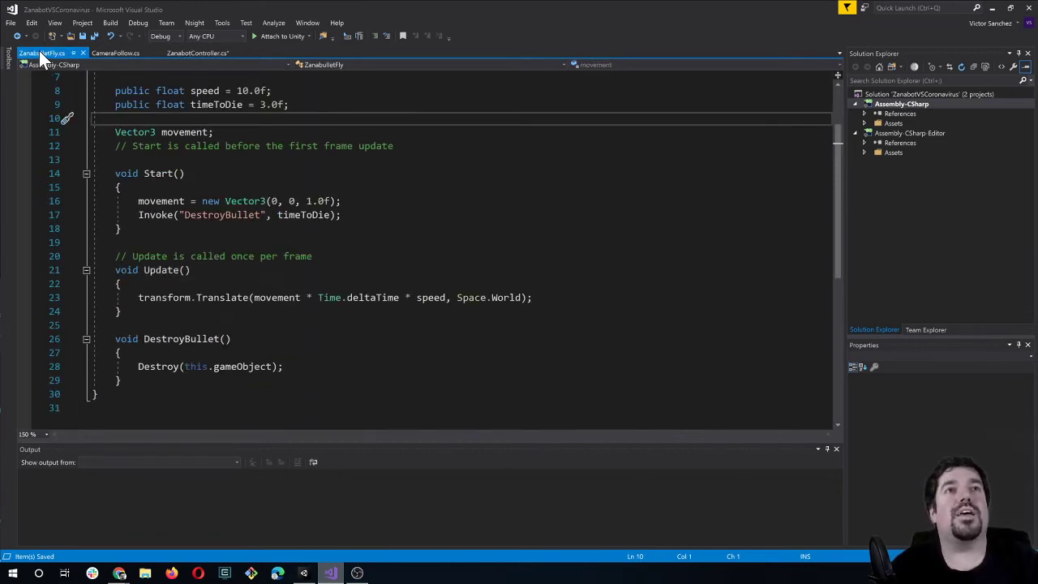
pyautogui.scroll(1, 442, 249)
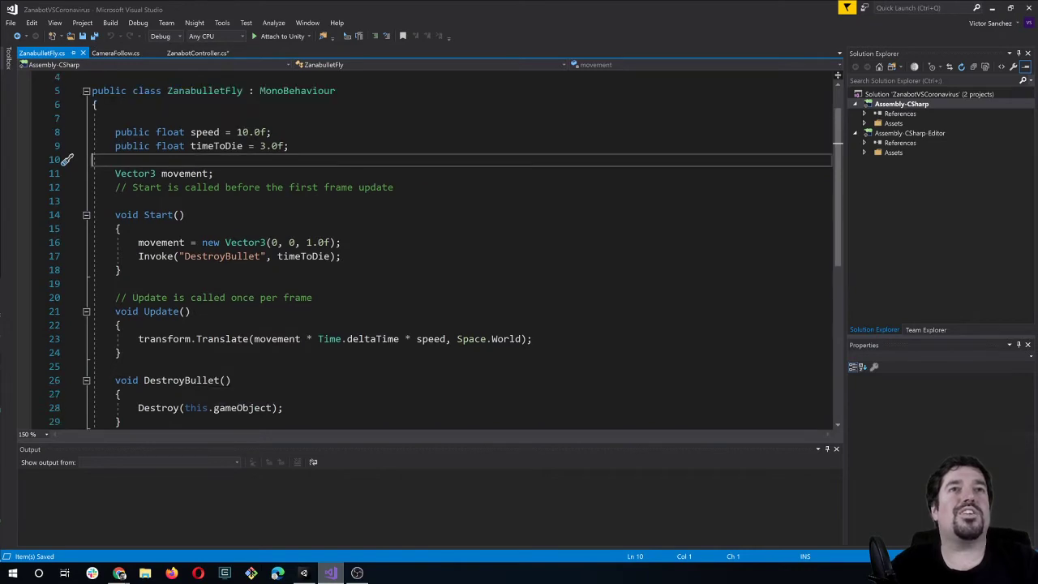
pyautogui.scroll(-1, 442, 250)
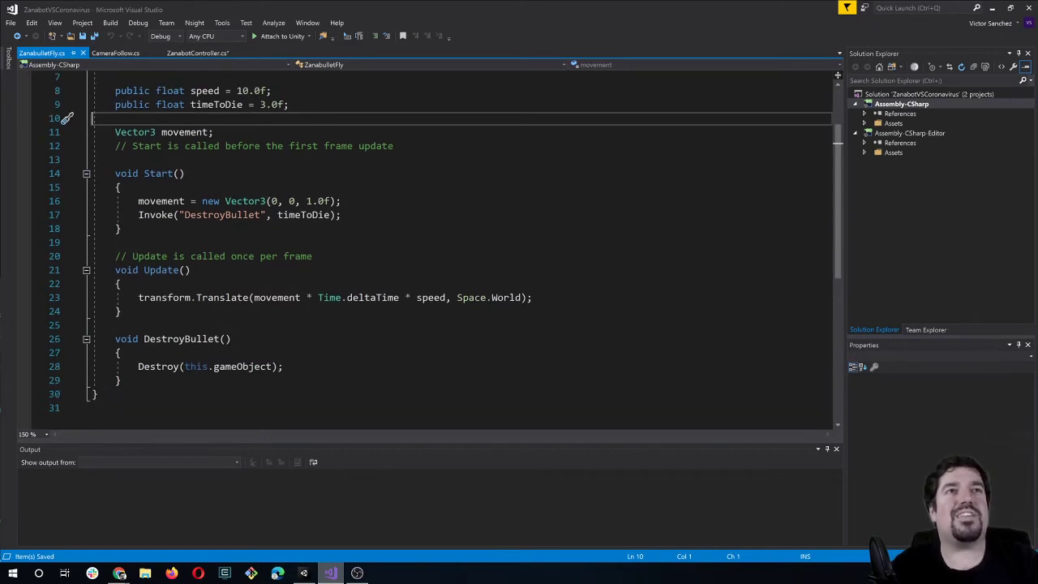
pyautogui.moveTo(138, 215); pyautogui.dragTo(341, 215)
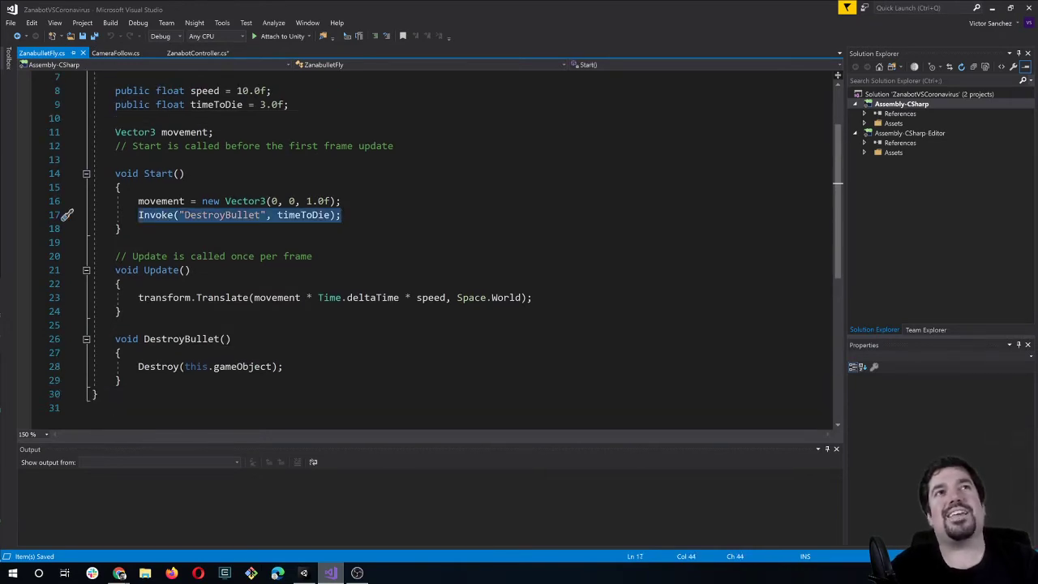
pyautogui.scroll(1, 442, 249)
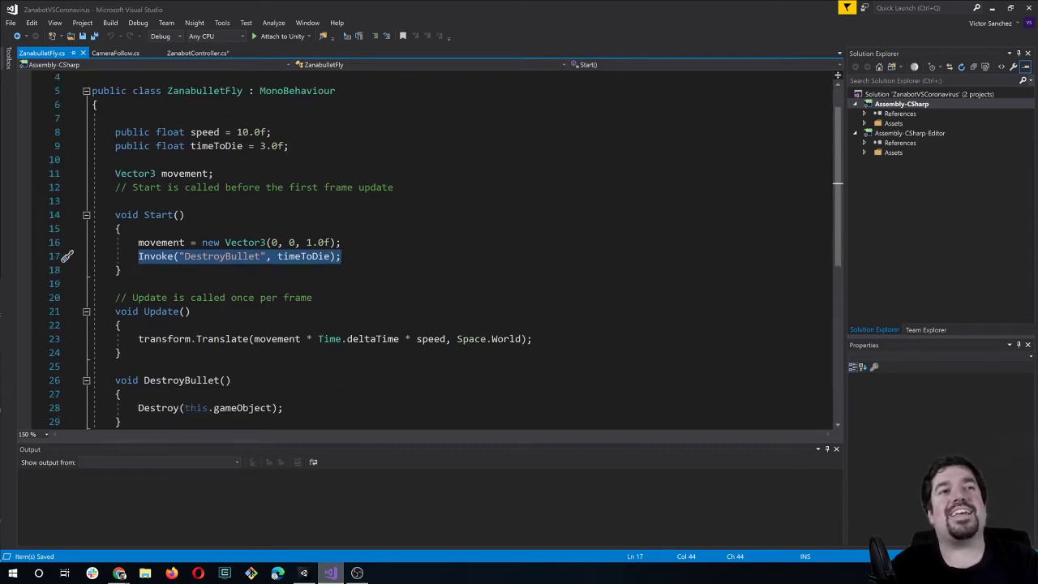
pyautogui.click(342, 242)
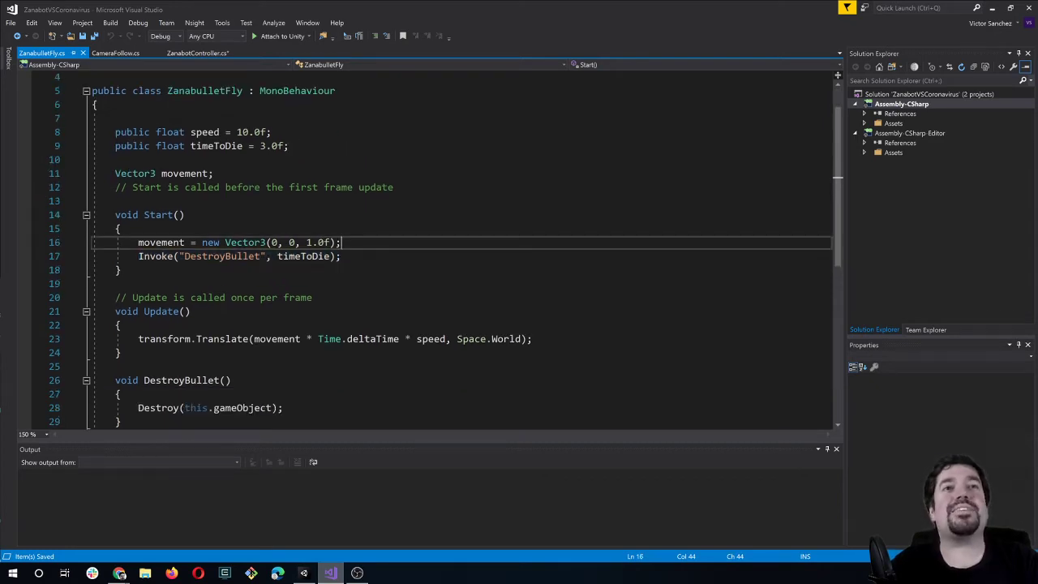
pyautogui.click(341, 256)
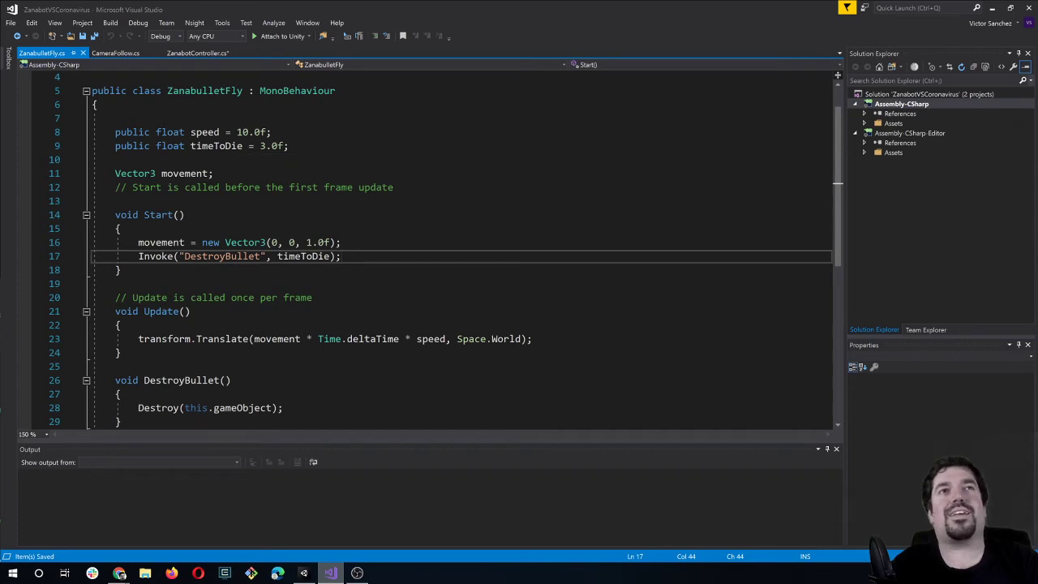
pyautogui.moveTo(138, 256); pyautogui.dragTo(330, 256)
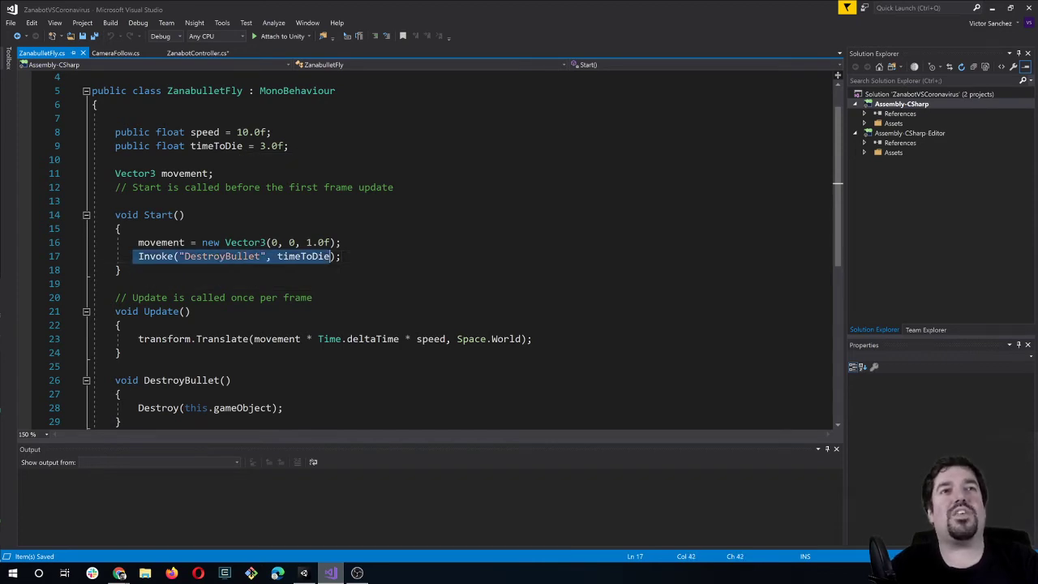
pyautogui.scroll(-1, 180, 340)
pyautogui.click(179, 341)
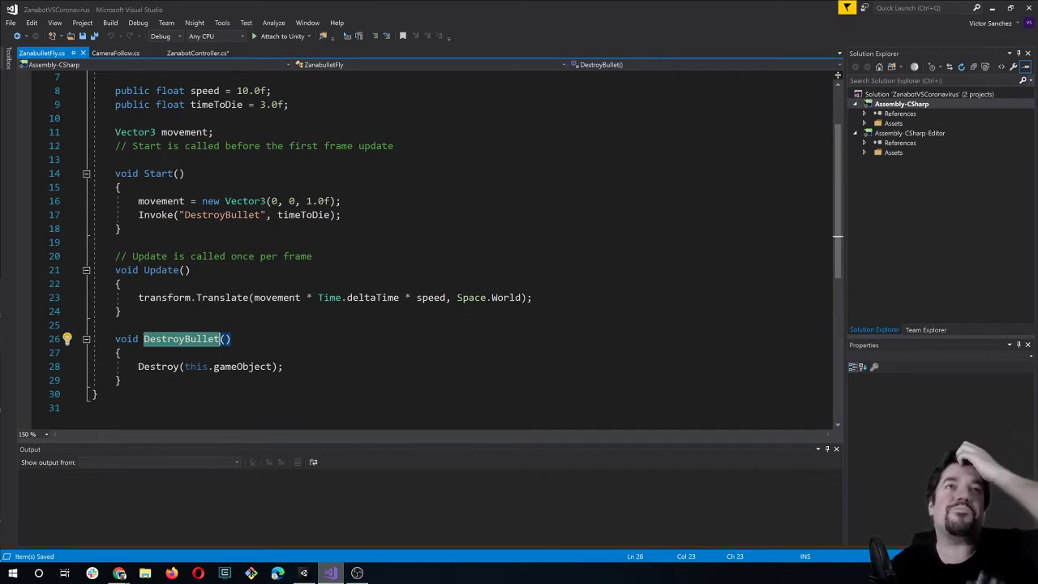
pyautogui.click(122, 53)
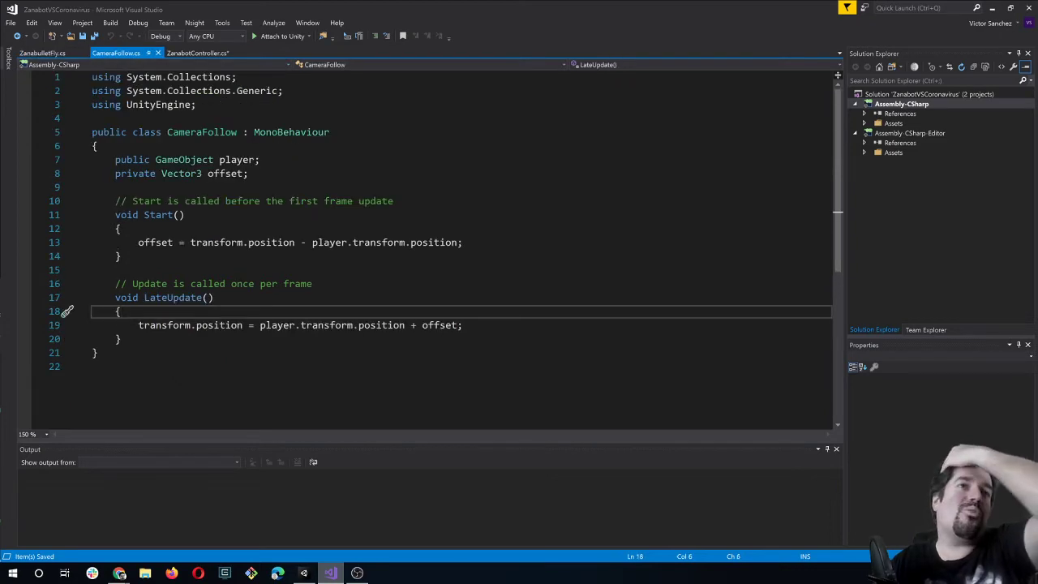
pyautogui.click(120, 339)
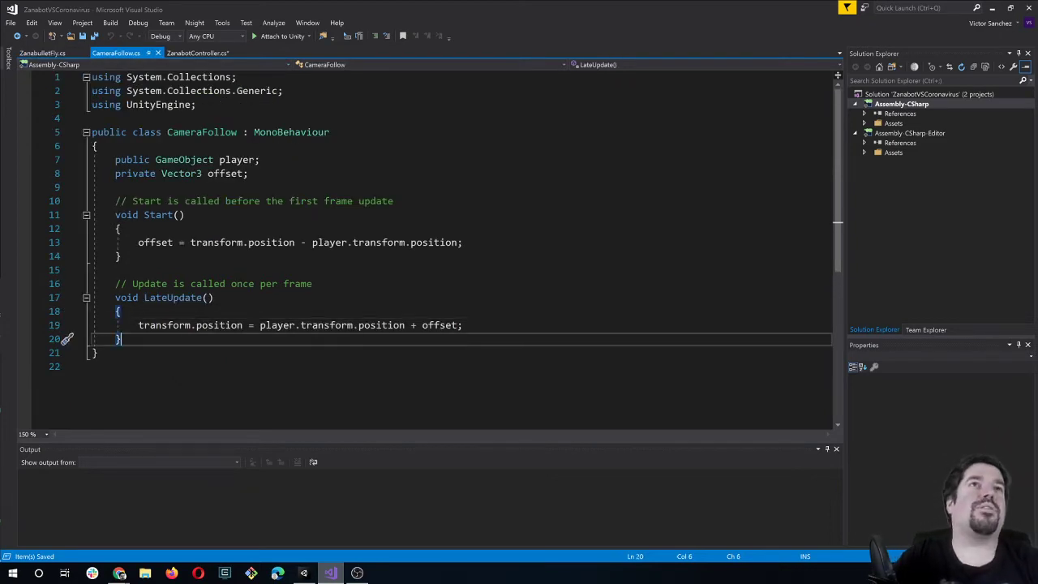
# Add a void stopAttacking() method after Start containing 'currentlyAttacking = false;'.
pyautogui.scroll(-2, 442, 250)
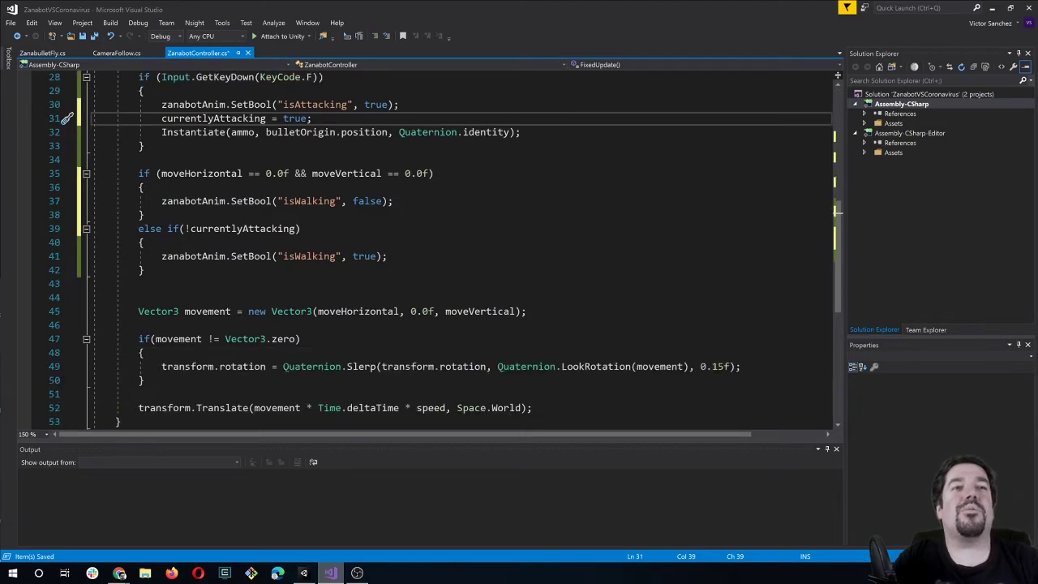
pyautogui.scroll(-1, 442, 249)
pyautogui.scroll(3, 441, 250)
pyautogui.scroll(1, 441, 250)
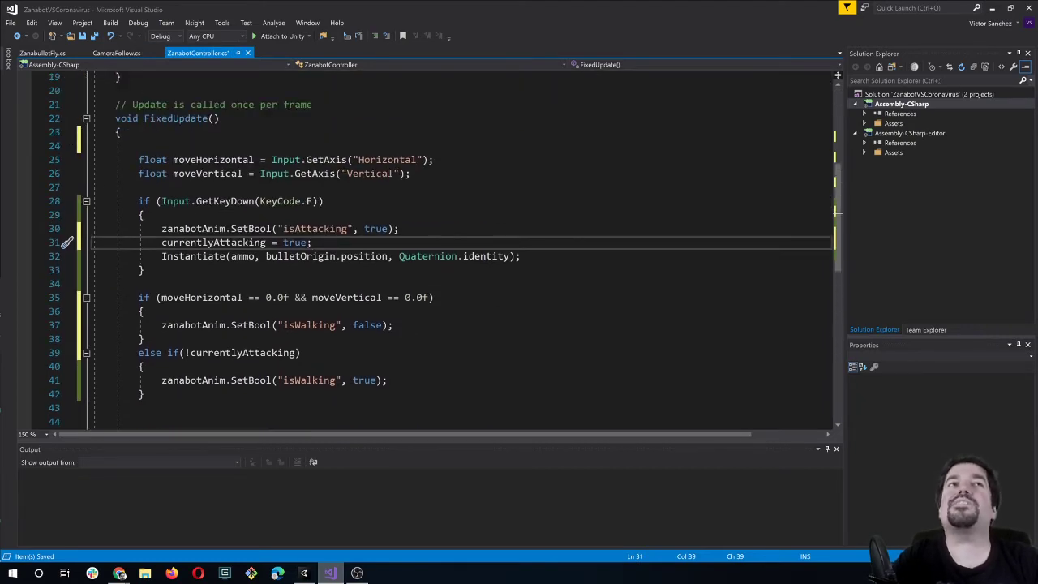
pyautogui.scroll(1, 442, 249)
pyautogui.scroll(3, 442, 249)
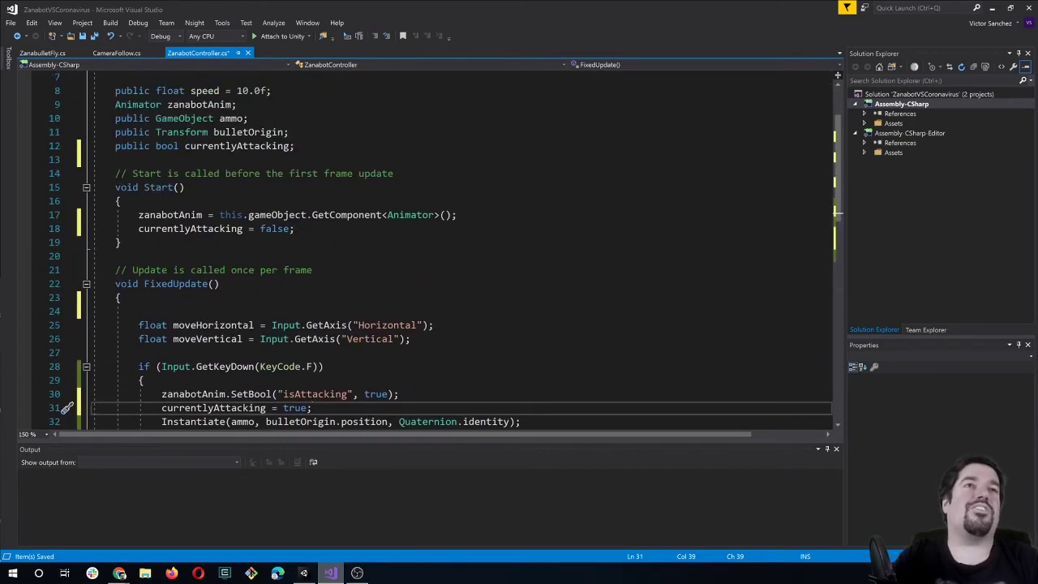
pyautogui.click(122, 242)
pyautogui.press('Return')
pyautogui.press('Return')
pyautogui.write('void')
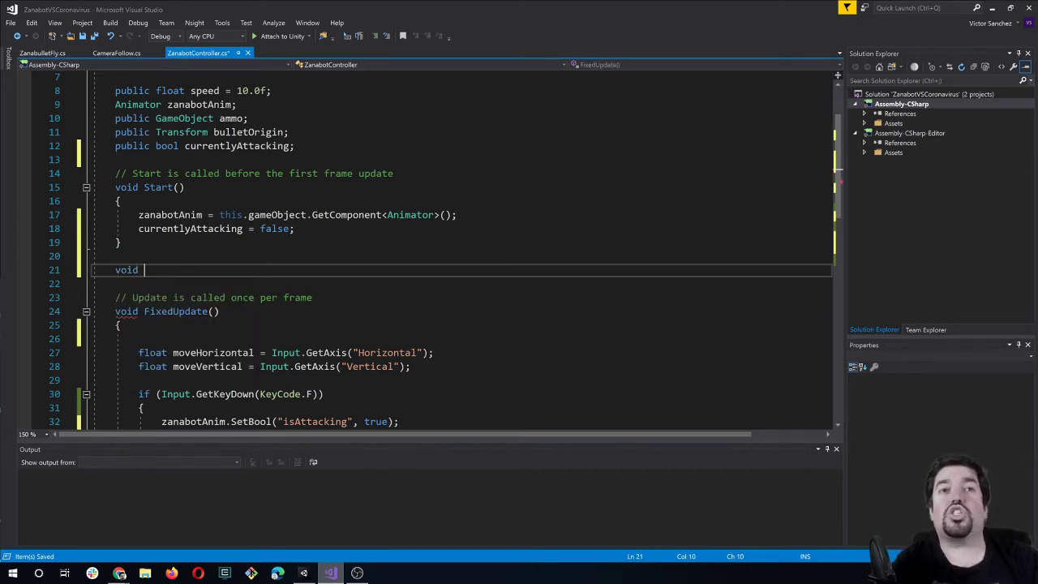
pyautogui.write(' stop')
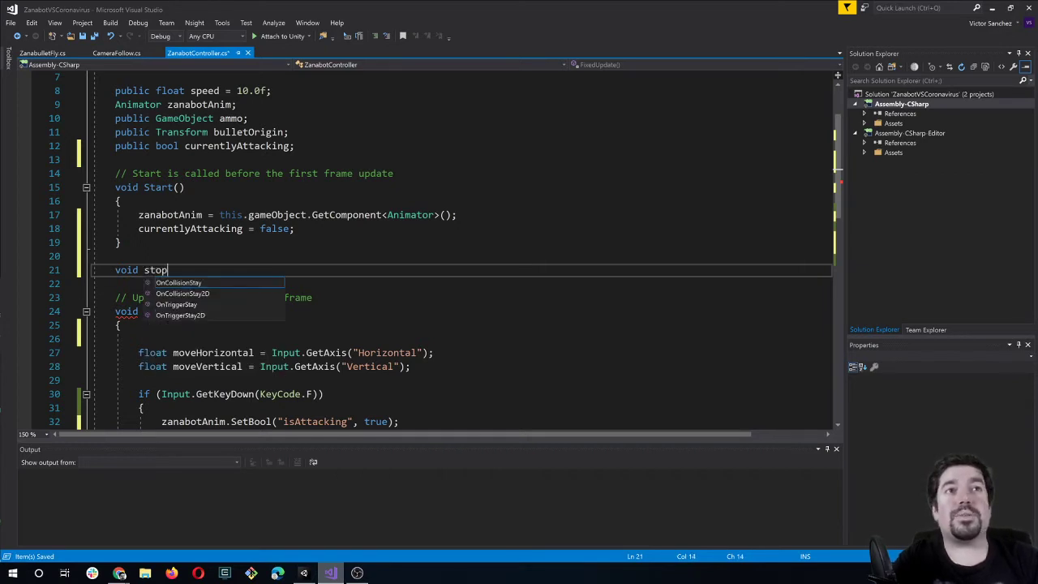
pyautogui.write('Attac')
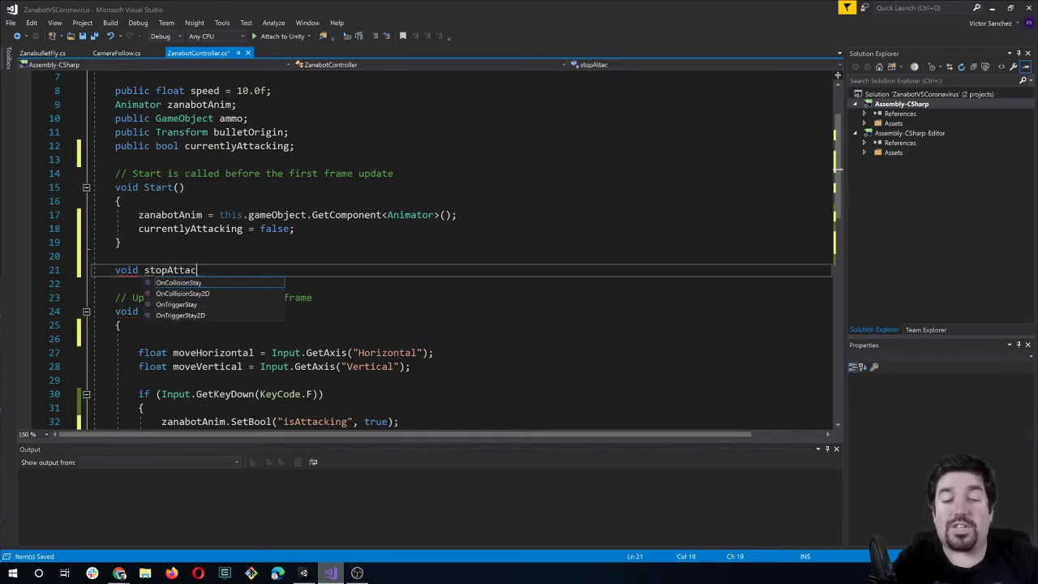
pyautogui.write('king(')
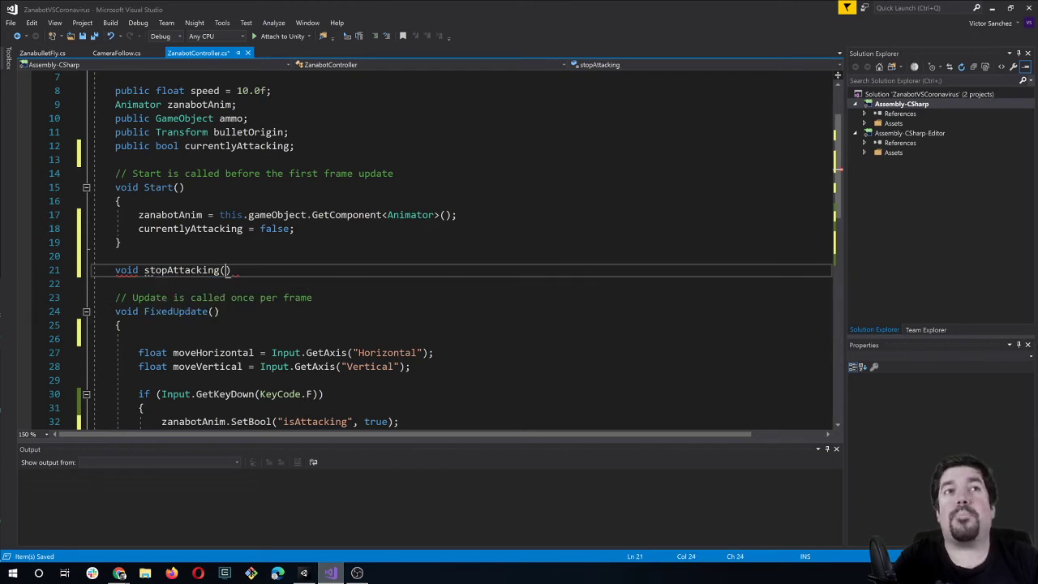
pyautogui.write(') {')
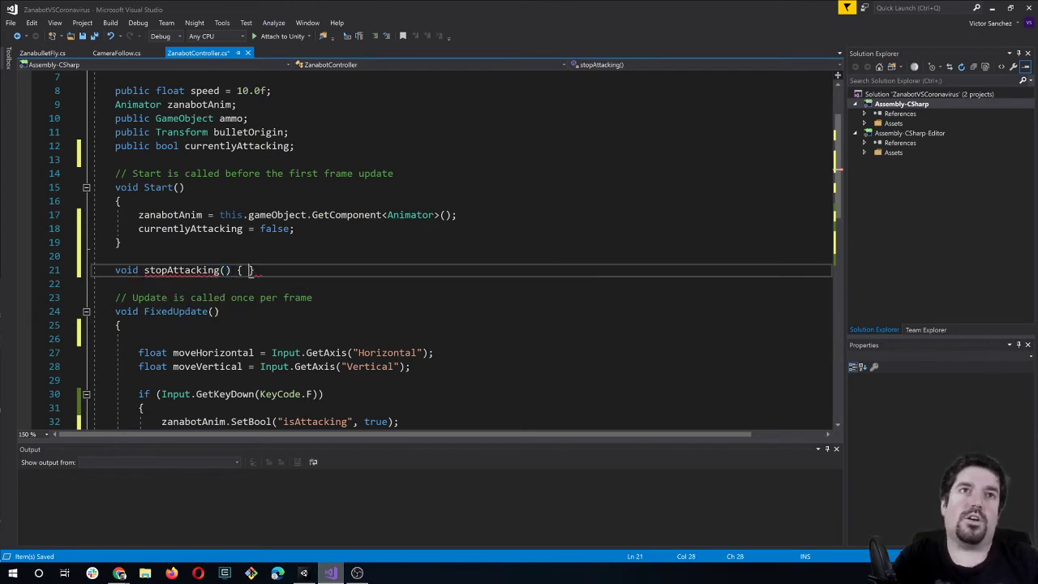
pyautogui.press('Return')
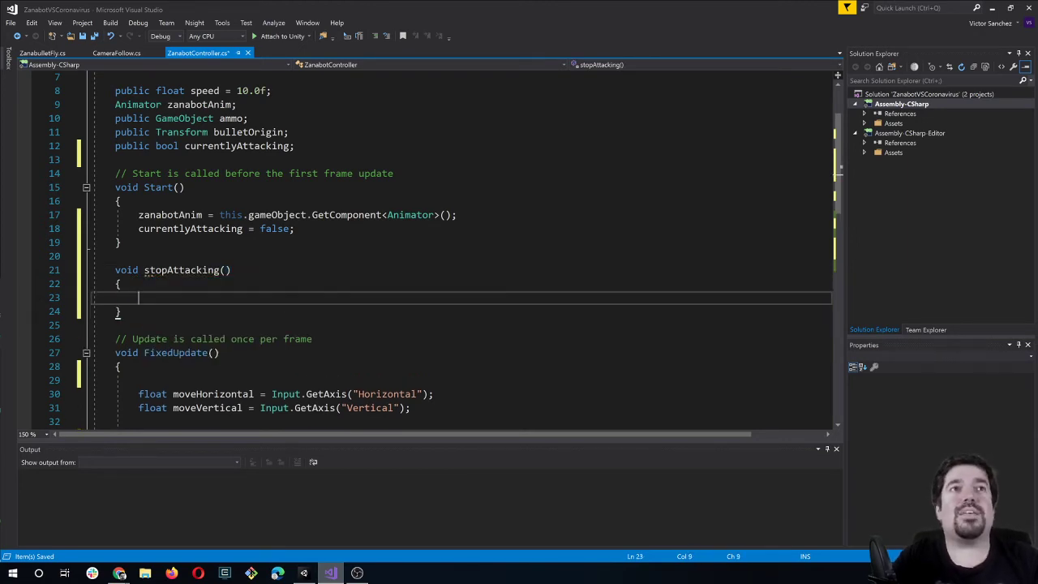
pyautogui.write('curr')
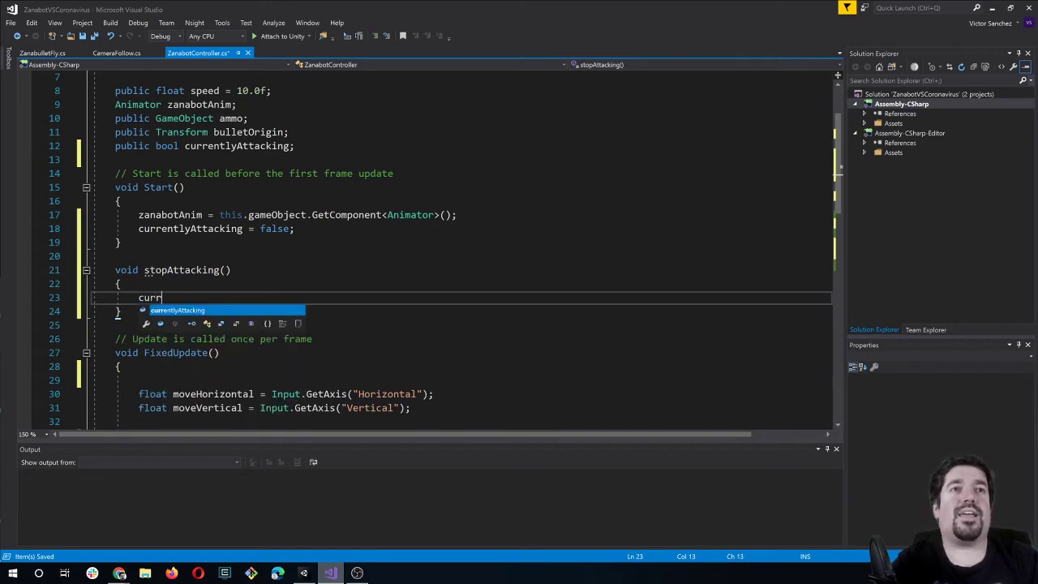
pyautogui.press('Tab')
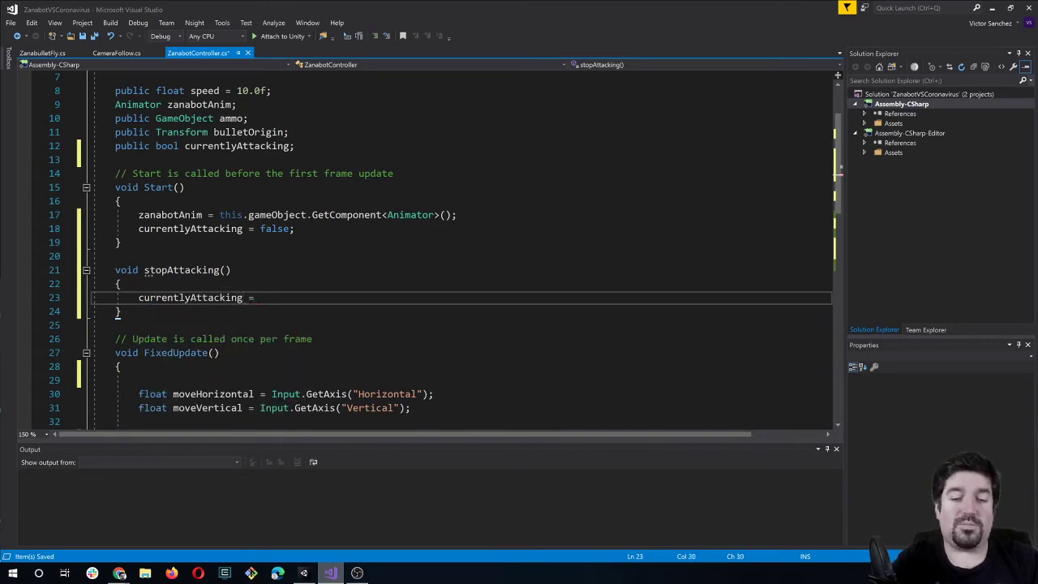
pyautogui.write('false;')
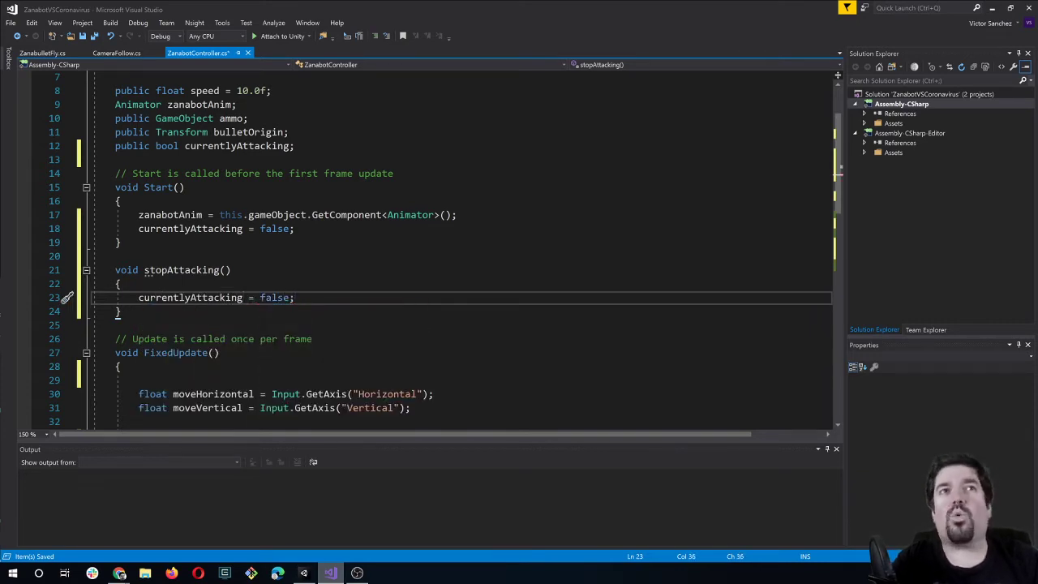
pyautogui.scroll(-2, 462, 251)
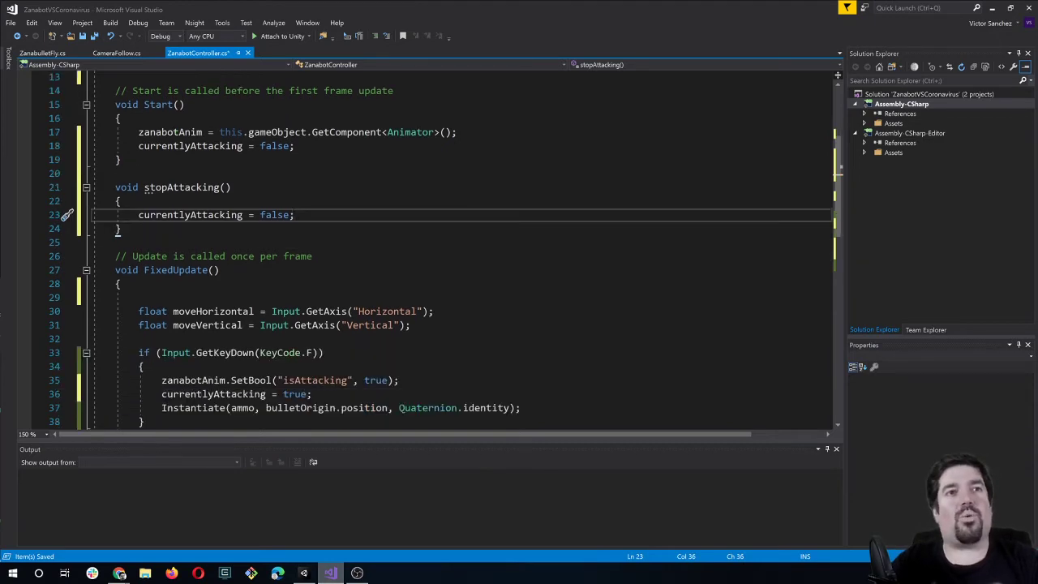
pyautogui.scroll(-1, 462, 251)
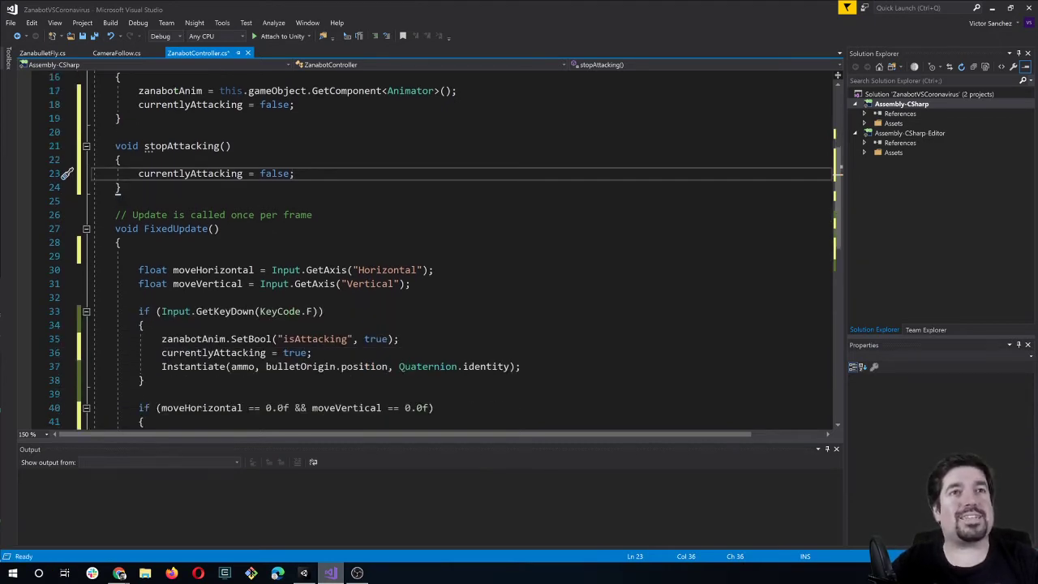
pyautogui.click(313, 353)
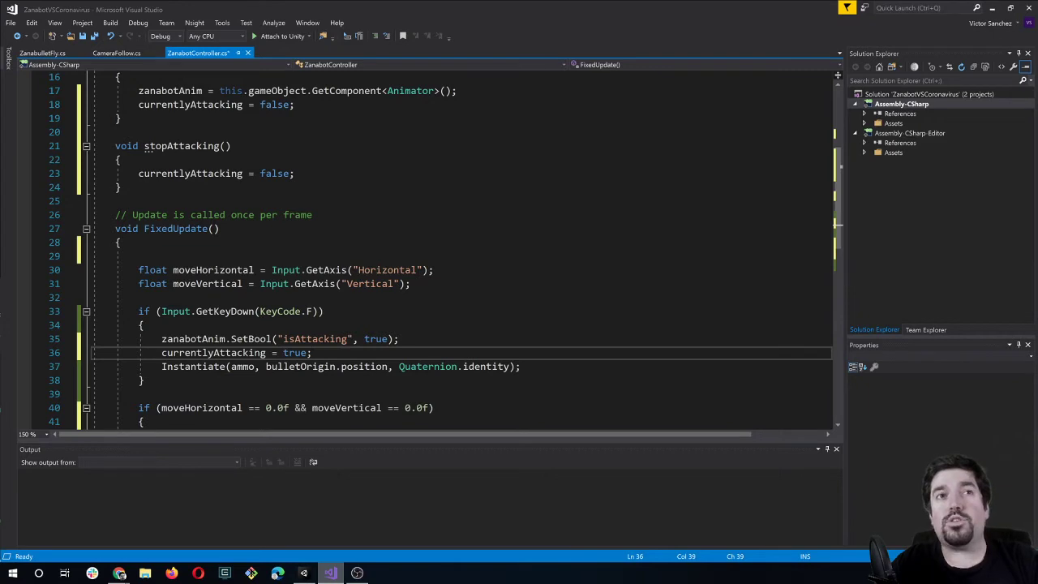
# Insert 'Invoke("stopAttacking", 0.5f);' on the line after currentlyAttacking = true.
pyautogui.press('Return')
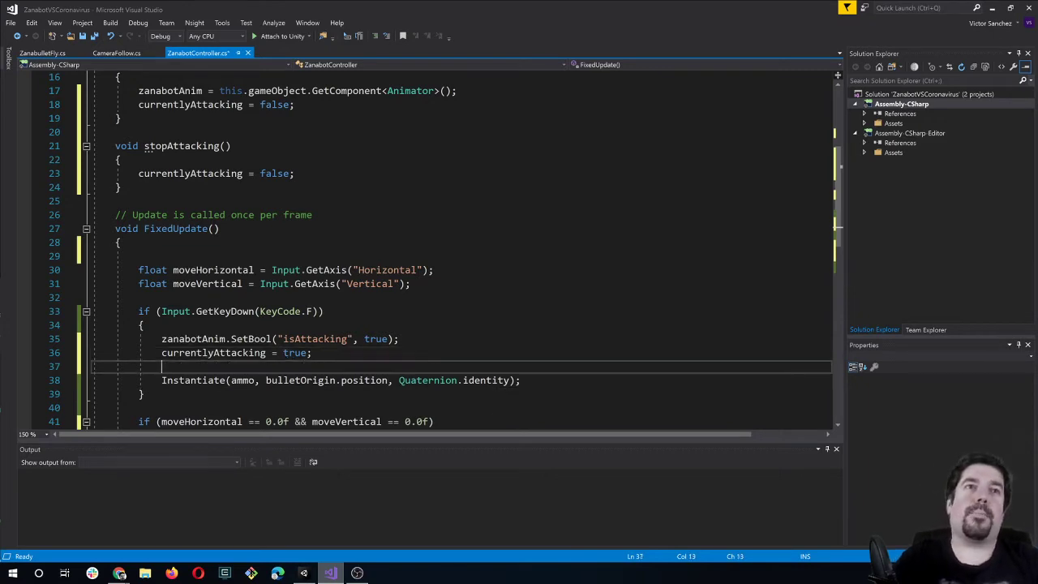
pyautogui.write('Invoke')
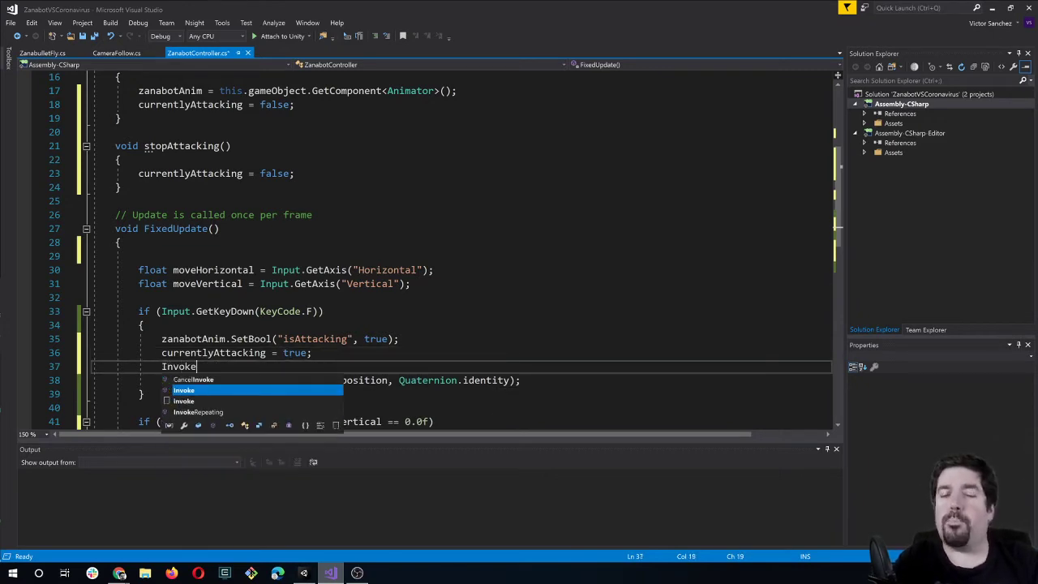
pyautogui.write('(')
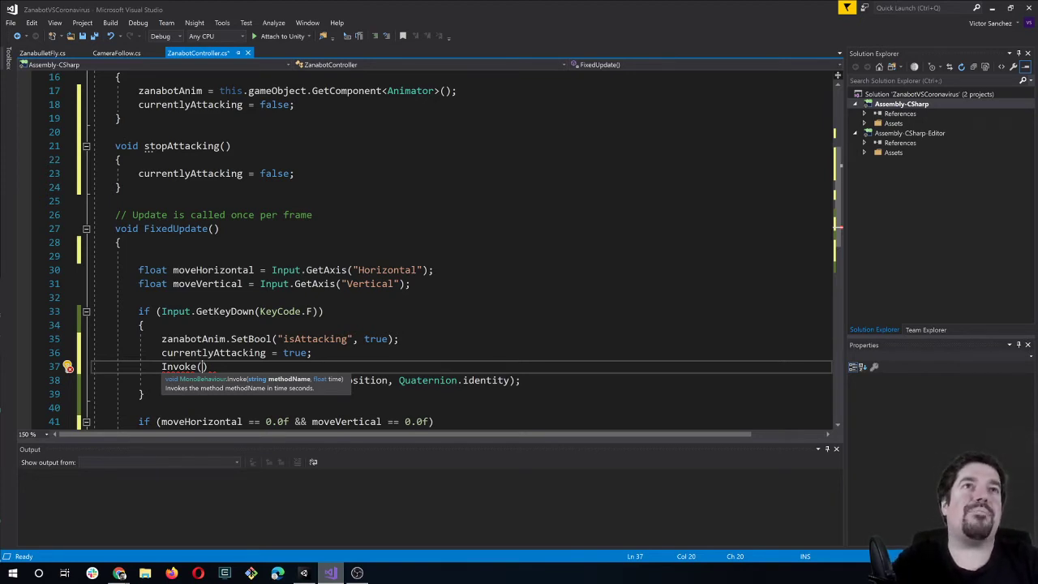
pyautogui.write('"stop')
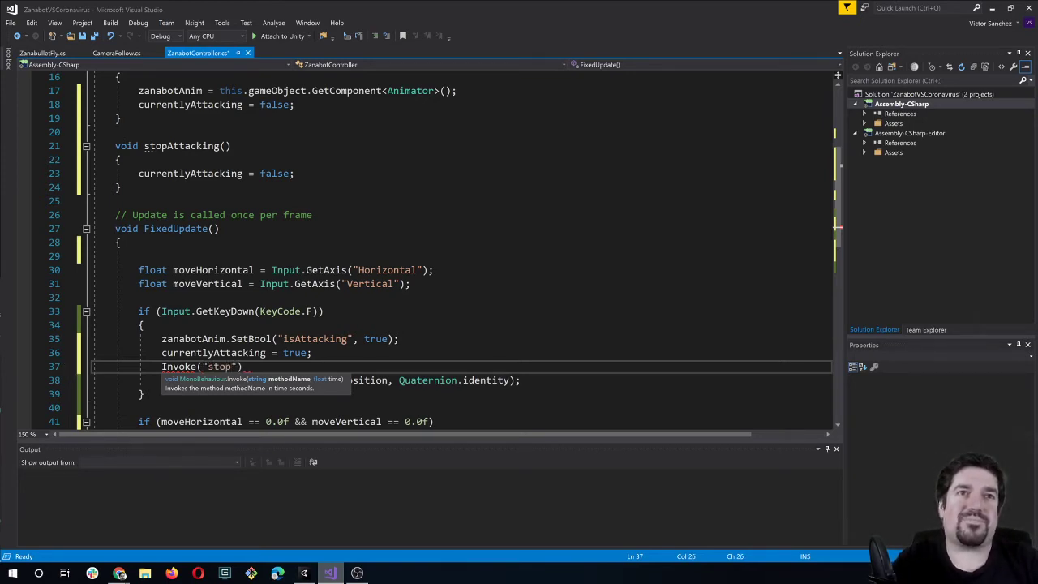
pyautogui.write('Attacking')
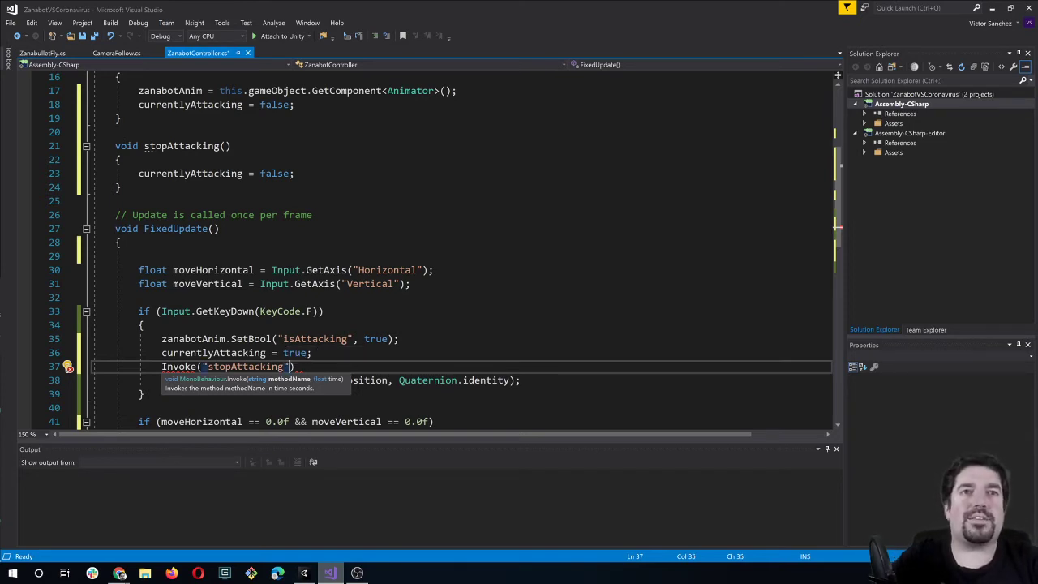
pyautogui.write(', 0')
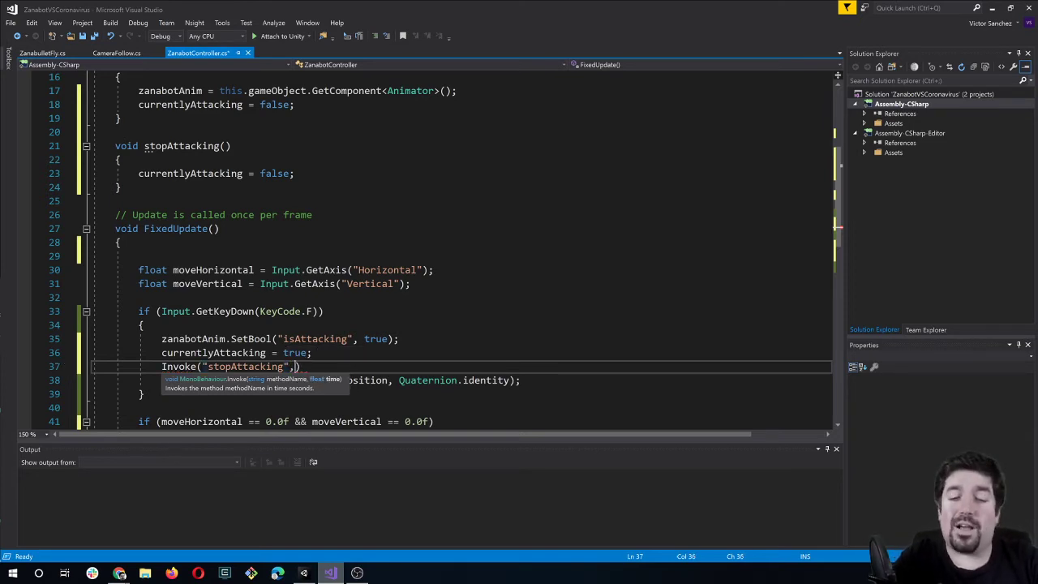
pyautogui.write('.5f')
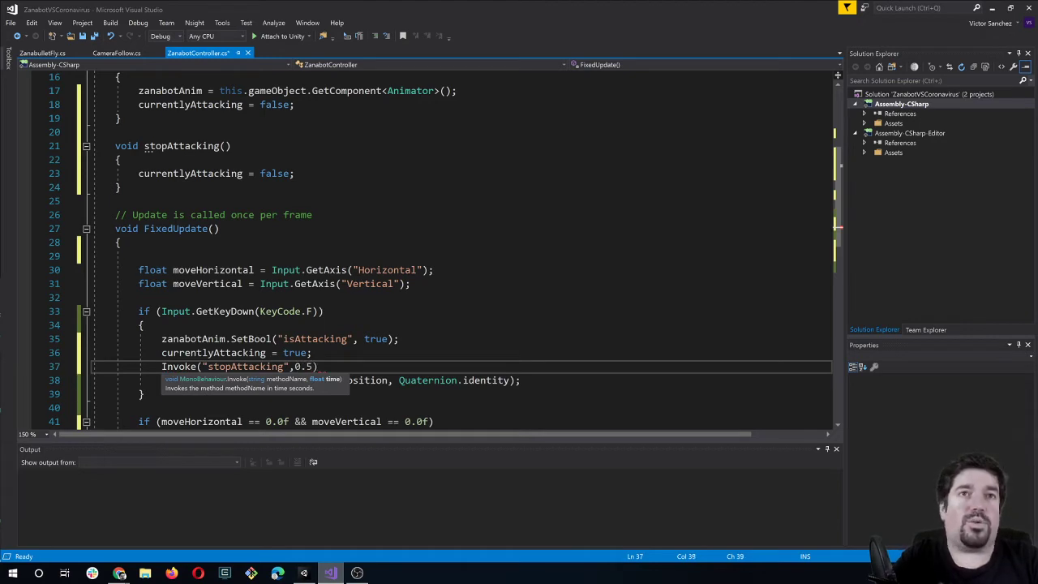
pyautogui.write(');')
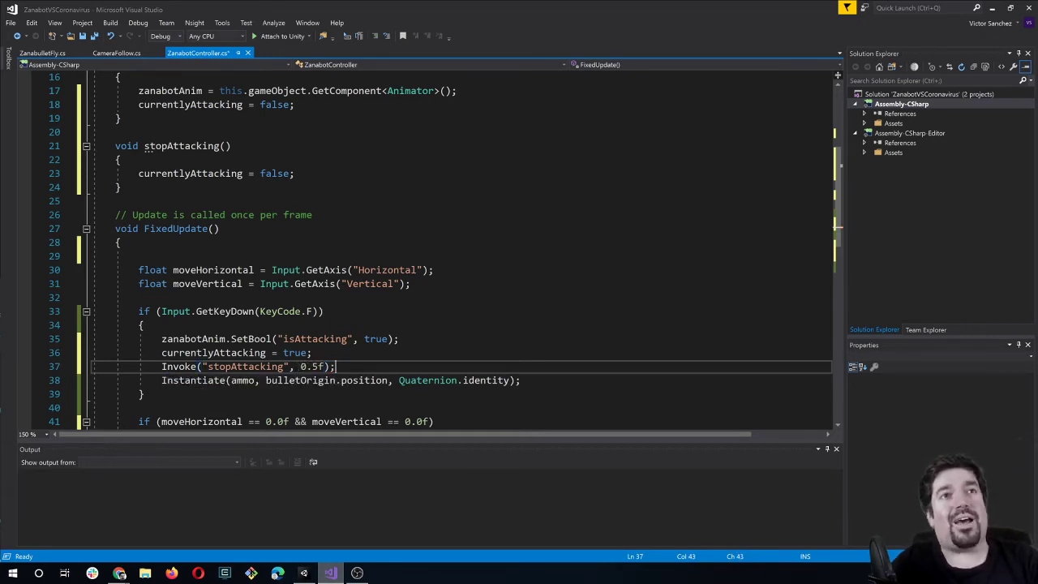
pyautogui.click(255, 353)
pyautogui.scroll(-2, 255, 352)
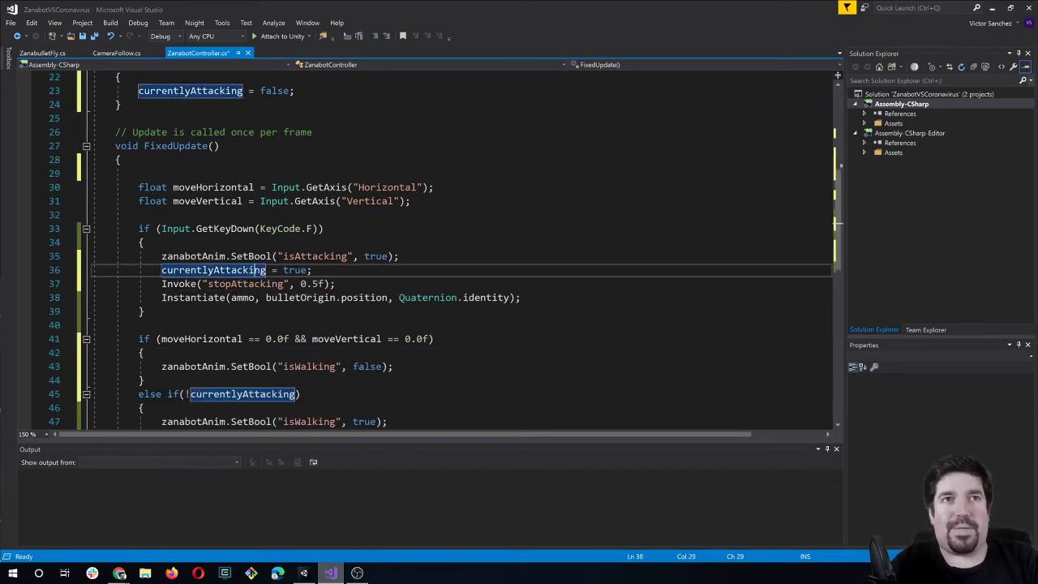
pyautogui.scroll(-1, 454, 251)
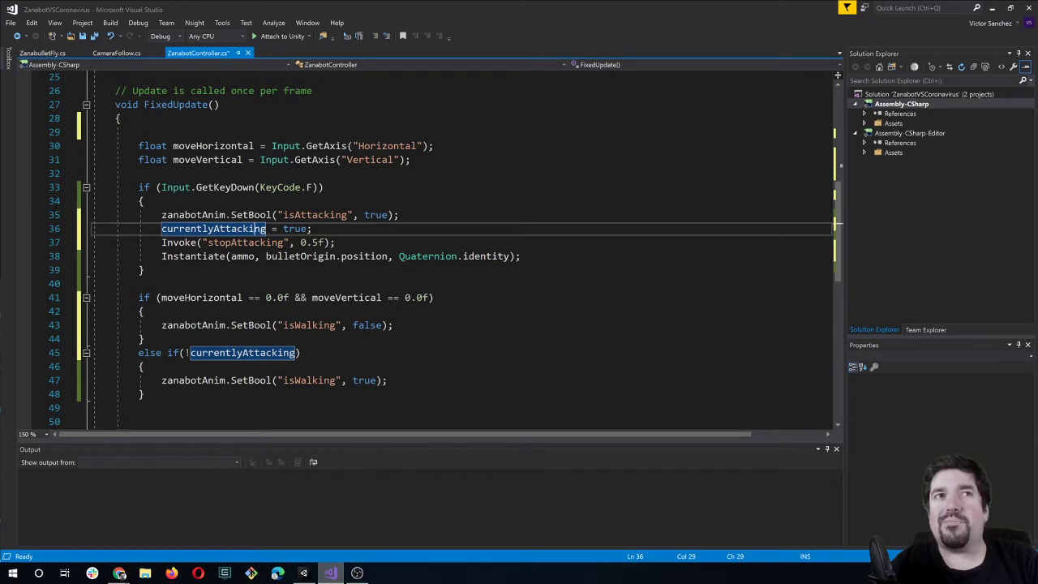
pyautogui.moveTo(139, 298); pyautogui.dragTo(435, 297)
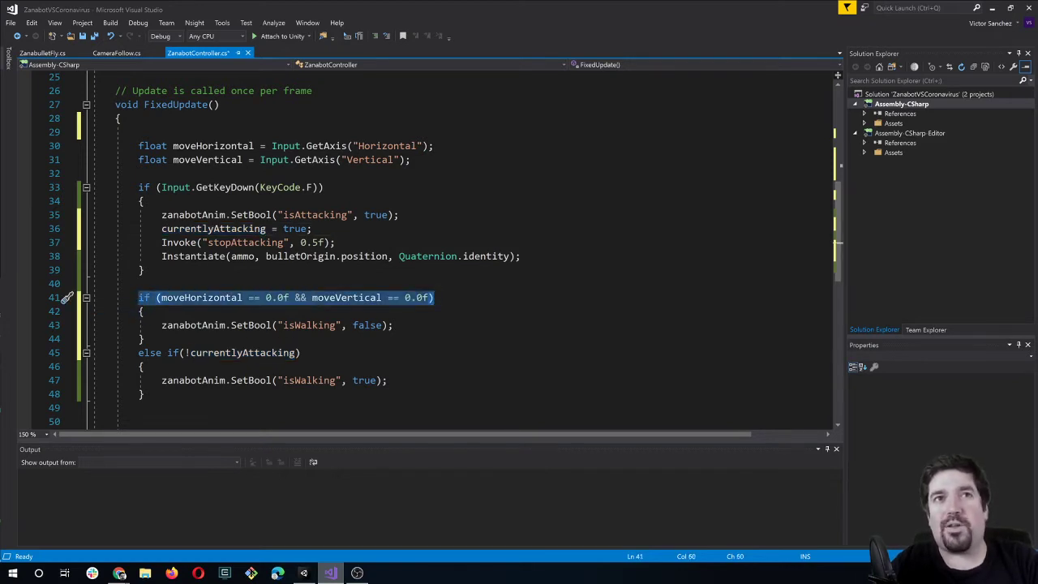
pyautogui.moveTo(161, 326); pyautogui.dragTo(394, 325)
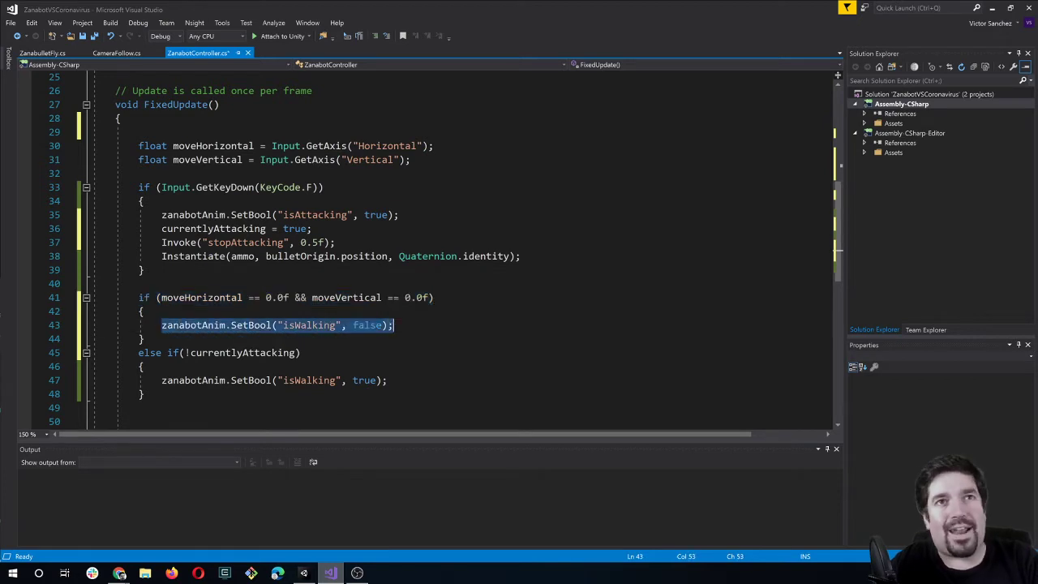
pyautogui.click(255, 325)
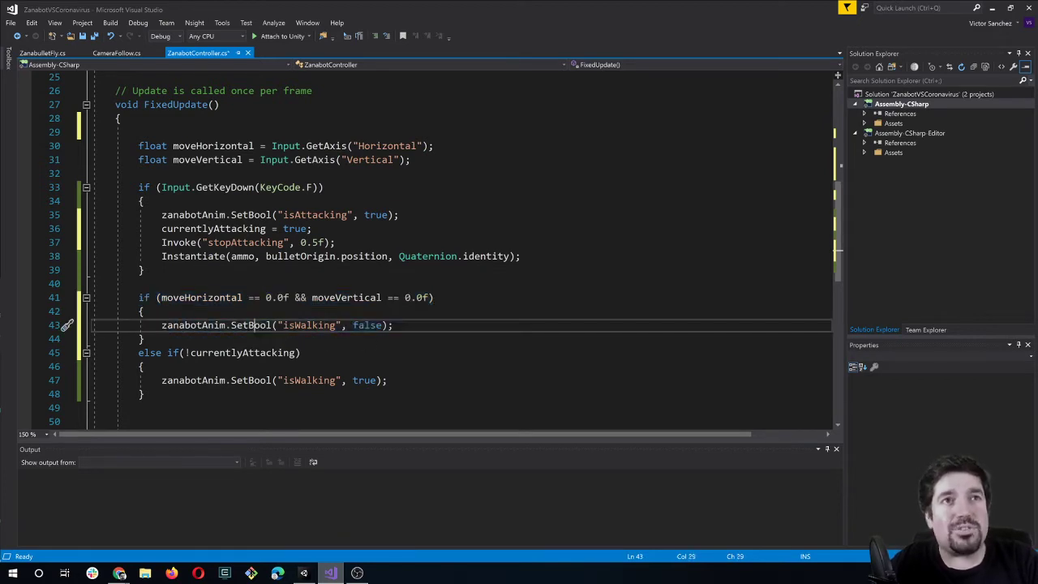
pyautogui.moveTo(162, 325)
pyautogui.mouseDown()
pyautogui.moveTo(145, 311)
pyautogui.moveTo(394, 325)
pyautogui.mouseUp()
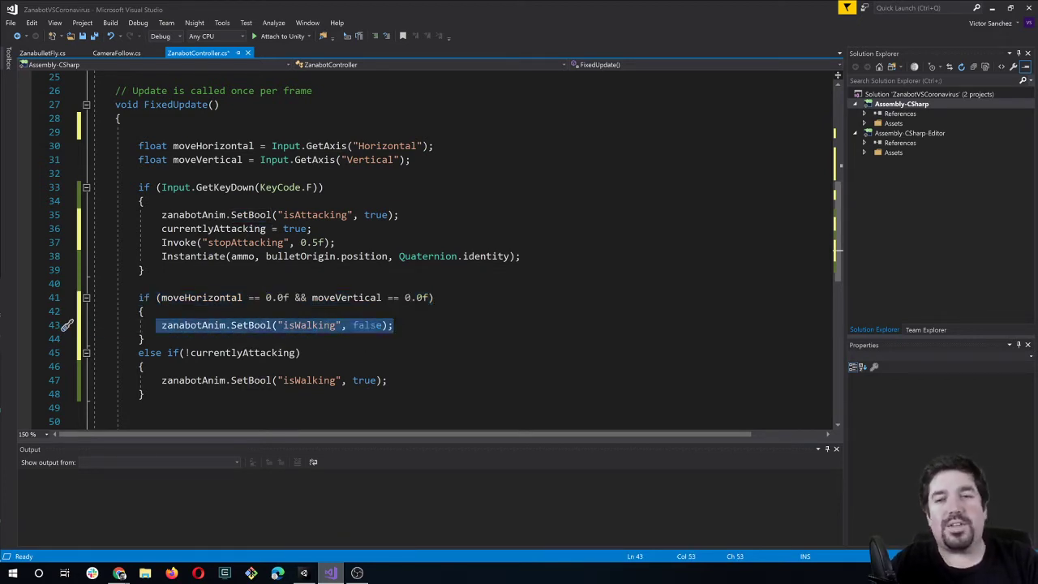
pyautogui.click(144, 394)
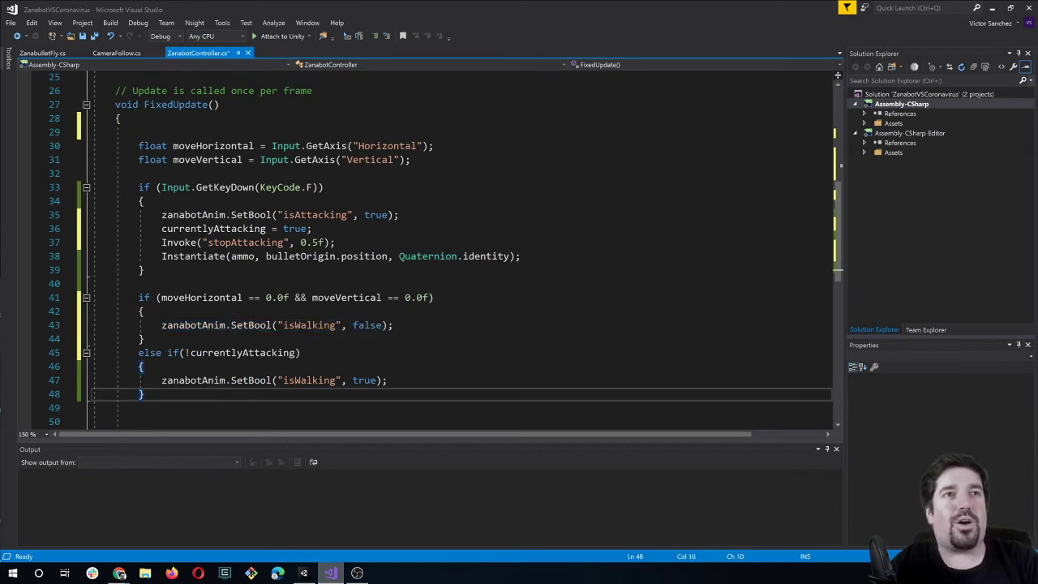
pyautogui.moveTo(161, 380); pyautogui.dragTo(389, 381)
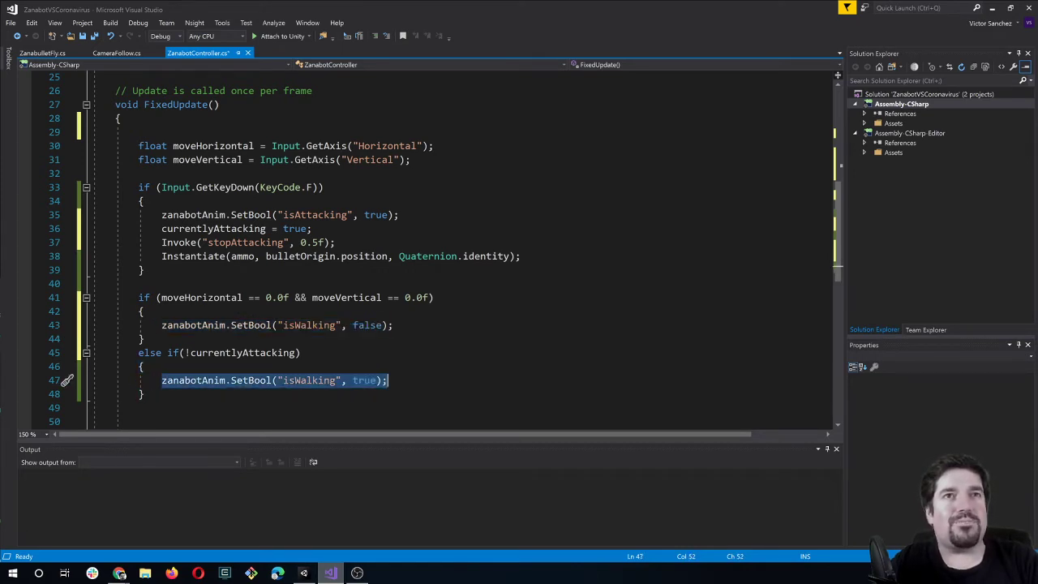
pyautogui.click(388, 380)
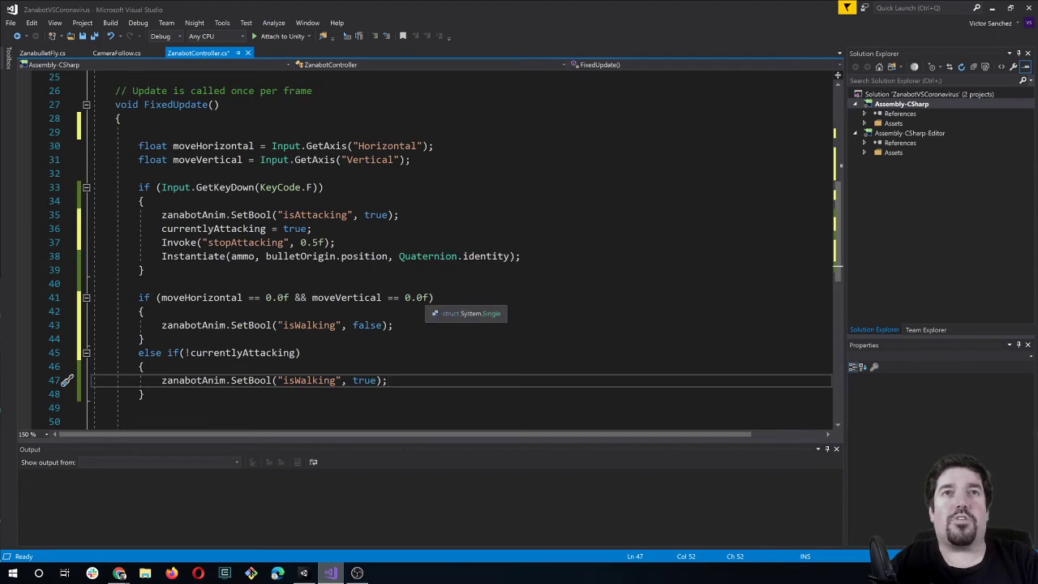
pyautogui.click(431, 297)
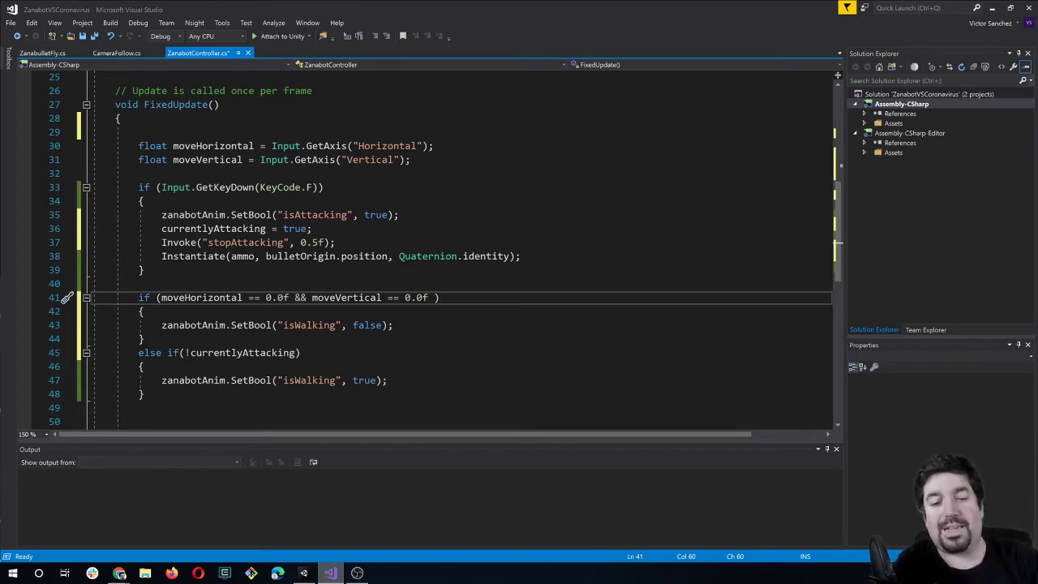
# Append '&& !currentlyAttacking' to the idle check's condition on line 41.
pyautogui.write('&& !')
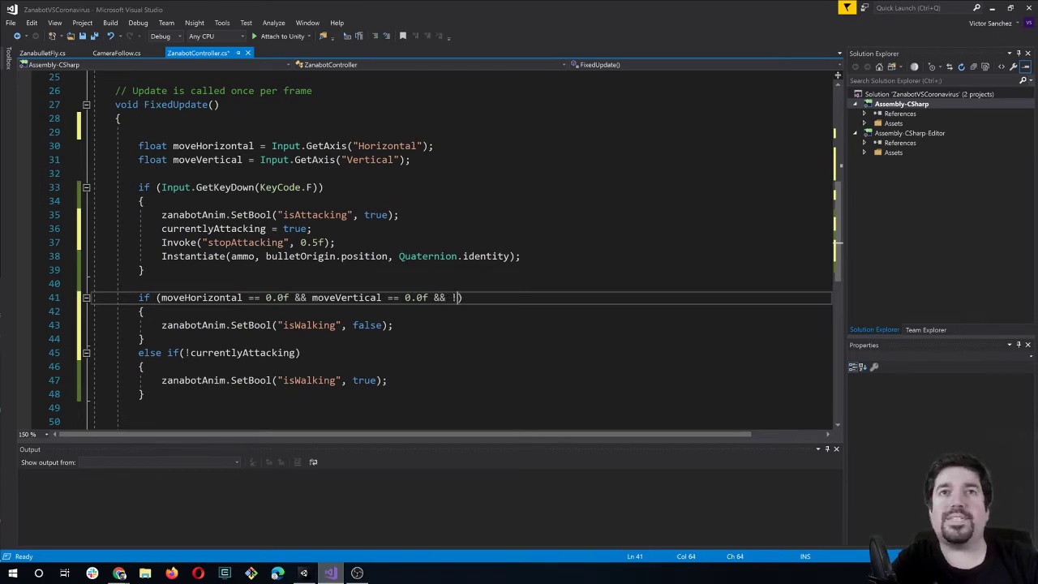
pyautogui.write('currr')
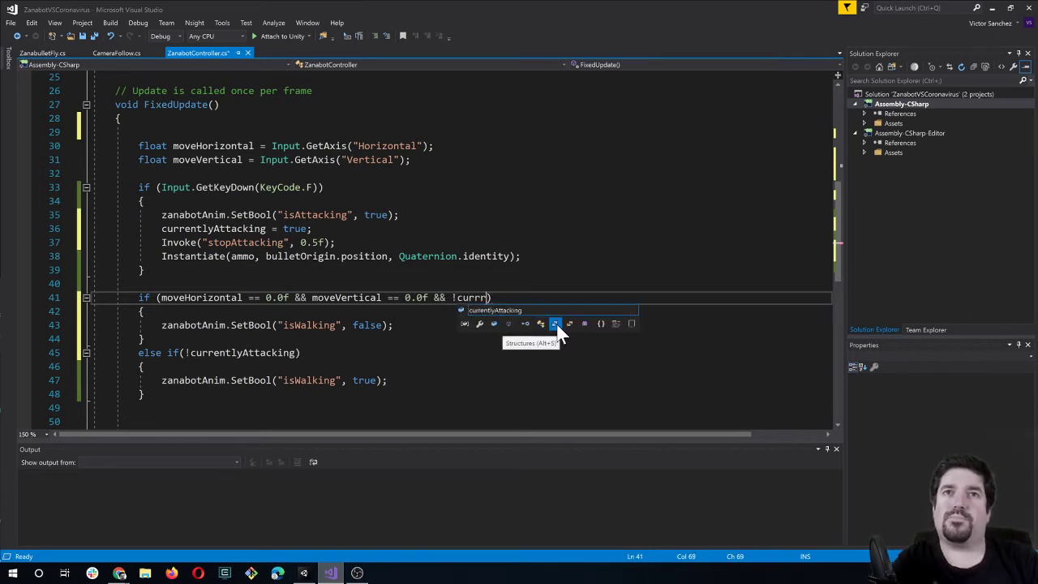
pyautogui.press('Tab')
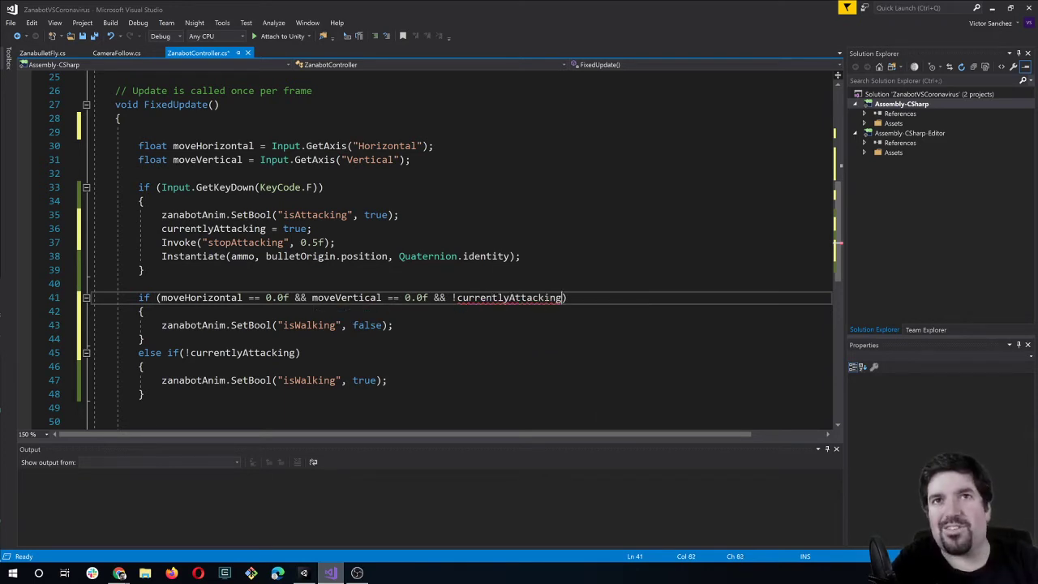
pyautogui.click(143, 311)
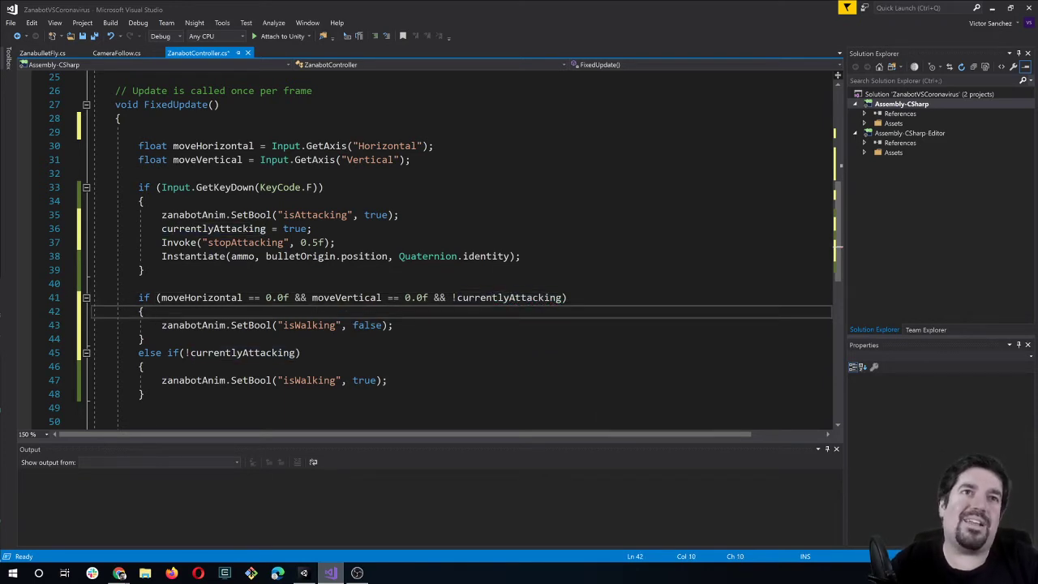
# Compare the currentlyAttacking checks on lines 41 and 45 and select the else if condition.
pyautogui.moveTo(146, 394); pyautogui.dragTo(140, 297)
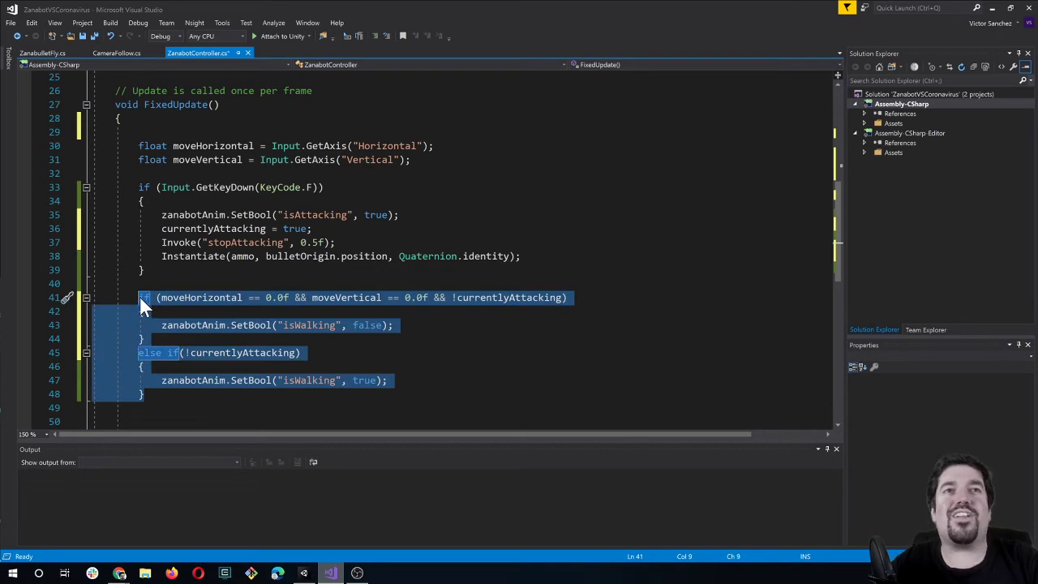
pyautogui.press('Right')
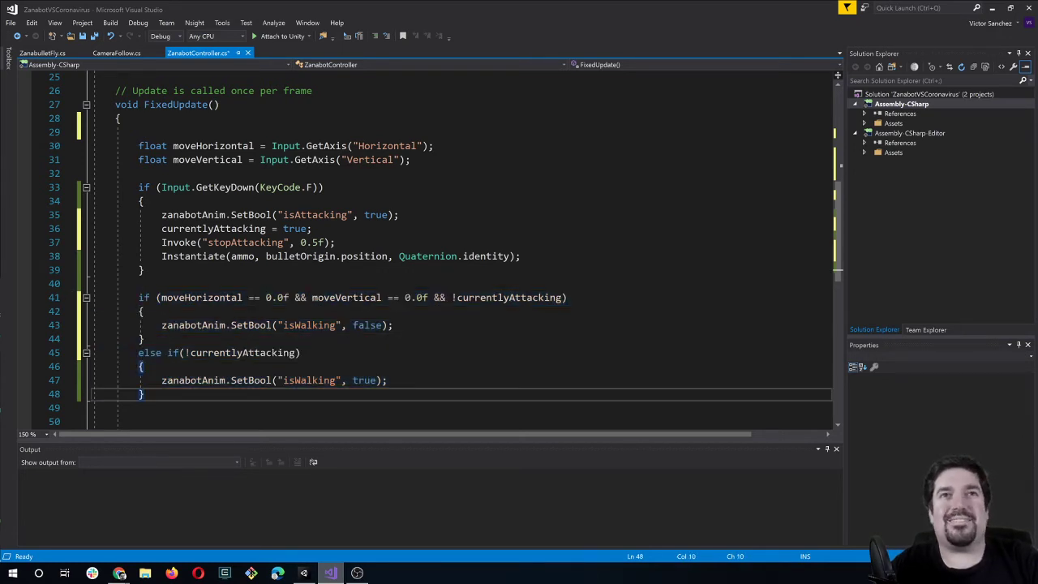
pyautogui.tripleClick(215, 325)
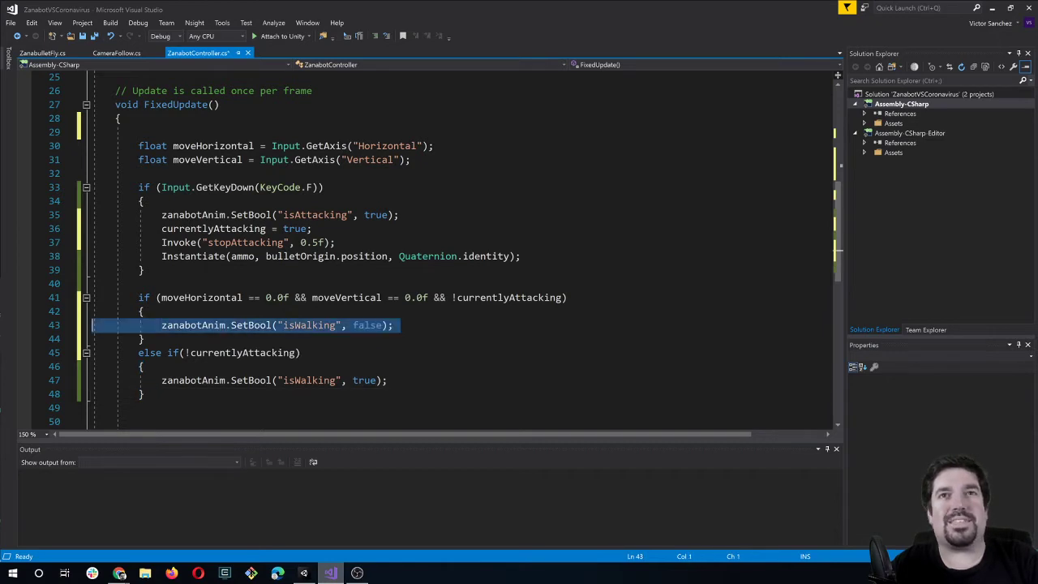
pyautogui.click(502, 297)
pyautogui.click(201, 353)
pyautogui.tripleClick(211, 380)
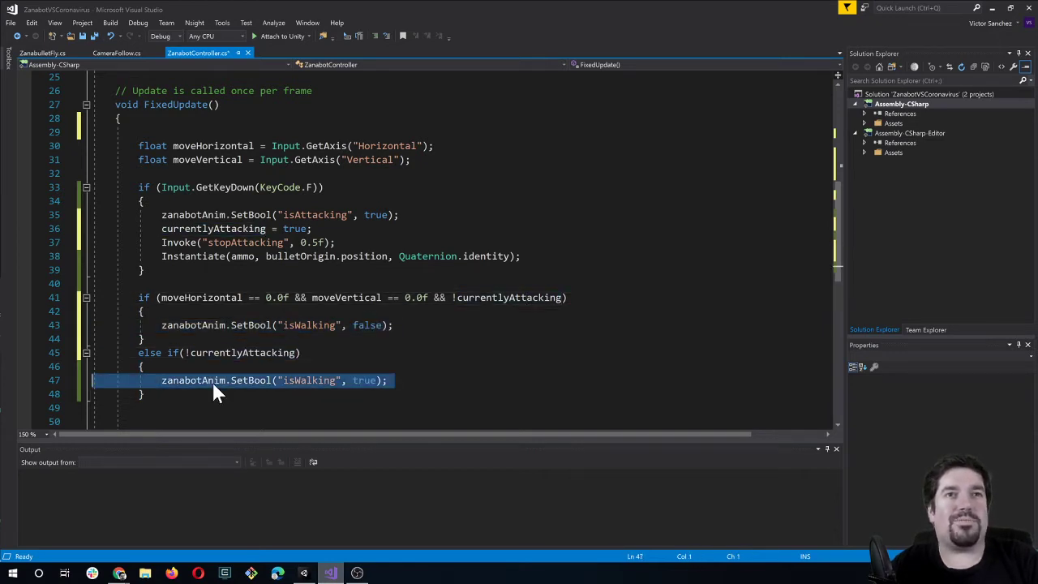
pyautogui.click(453, 297)
pyautogui.moveTo(452, 297); pyautogui.dragTo(556, 297)
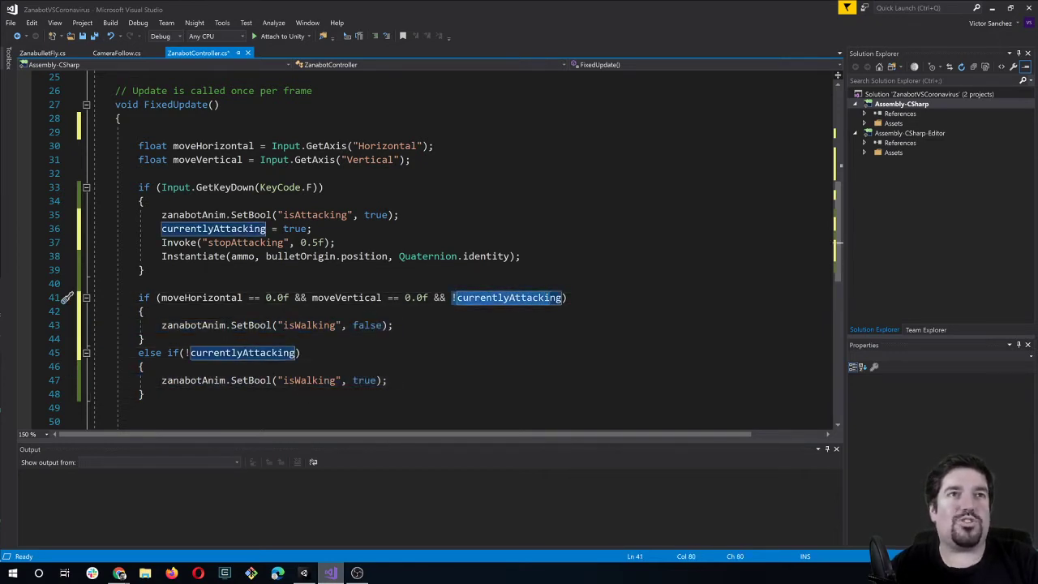
pyautogui.moveTo(300, 353); pyautogui.dragTo(162, 355)
# Remove the else if(!currentlyAttacking) condition and the '&& !currentlyAttacking' on line 41.
pyautogui.press('BackSpace')
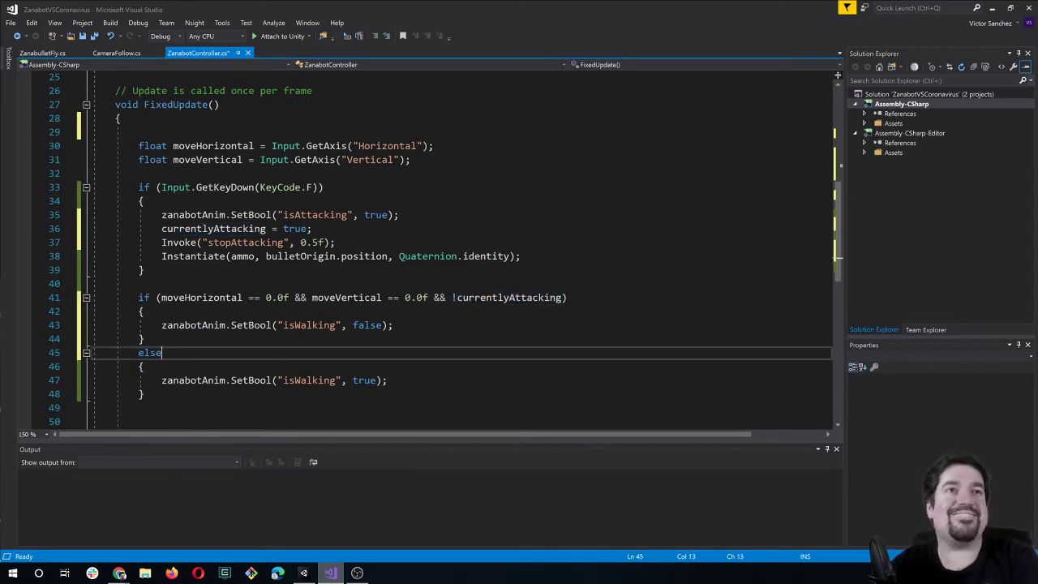
pyautogui.moveTo(428, 297)
pyautogui.mouseDown()
pyautogui.moveTo(561, 297)
pyautogui.moveTo(428, 298)
pyautogui.mouseUp()
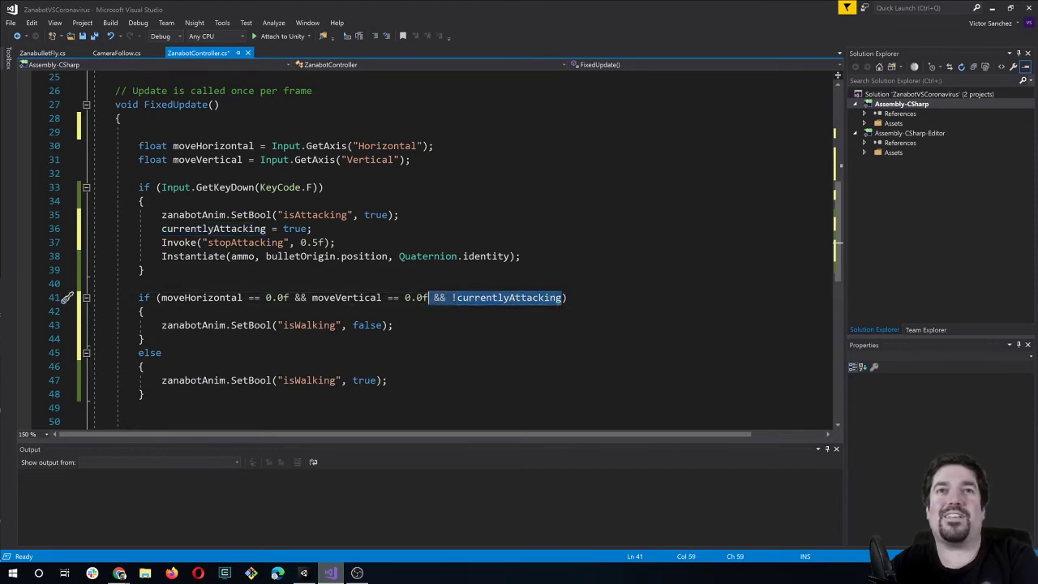
pyautogui.press('BackSpace')
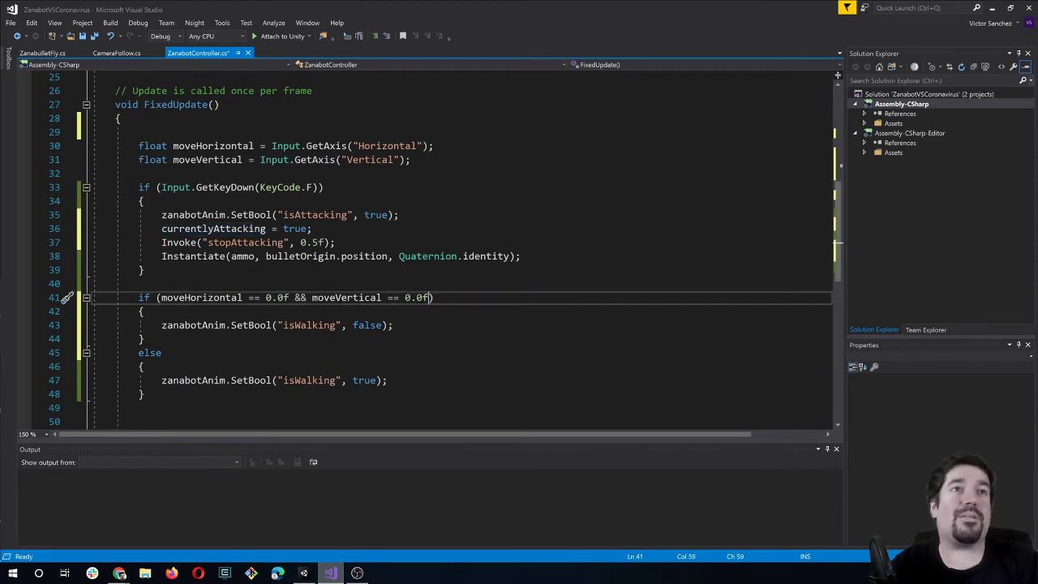
# Insert an 'if(!currentlyAttacking){ }' block above the idle check.
pyautogui.click(138, 284)
pyautogui.press('Return')
pyautogui.write('if')
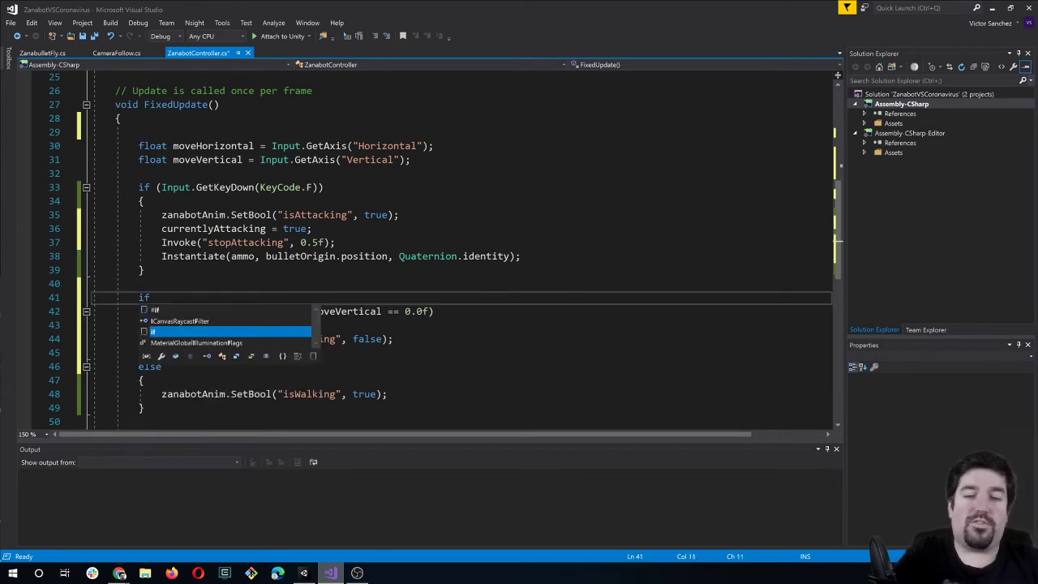
pyautogui.write('(!curr')
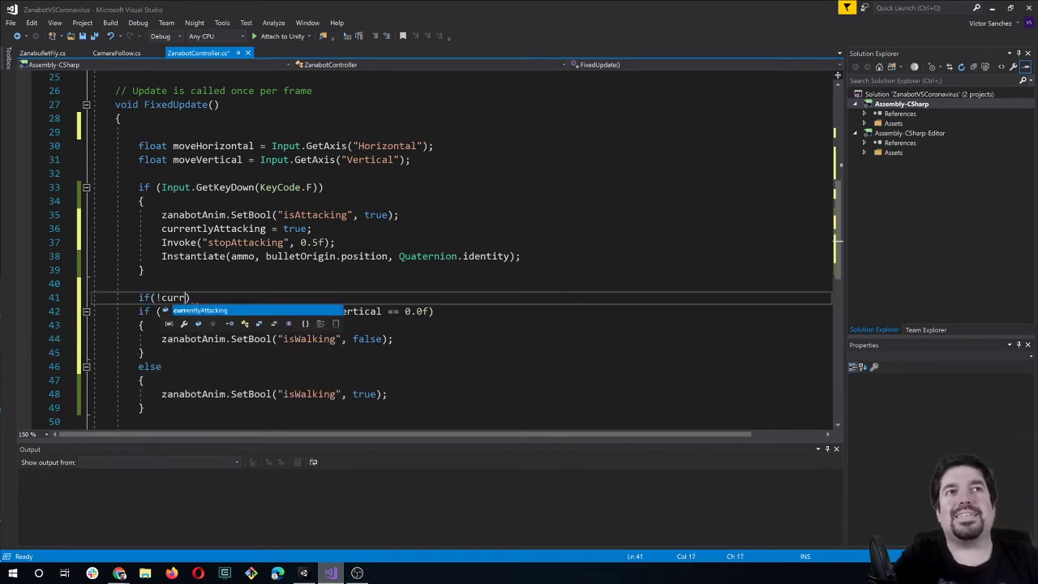
pyautogui.write('))')
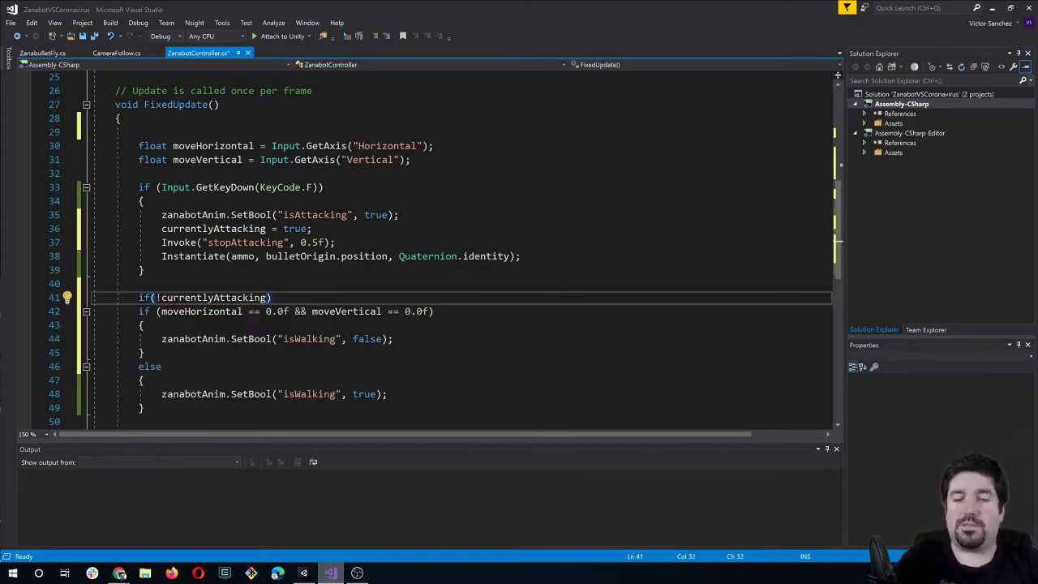
pyautogui.write('{')
pyautogui.press('Return')
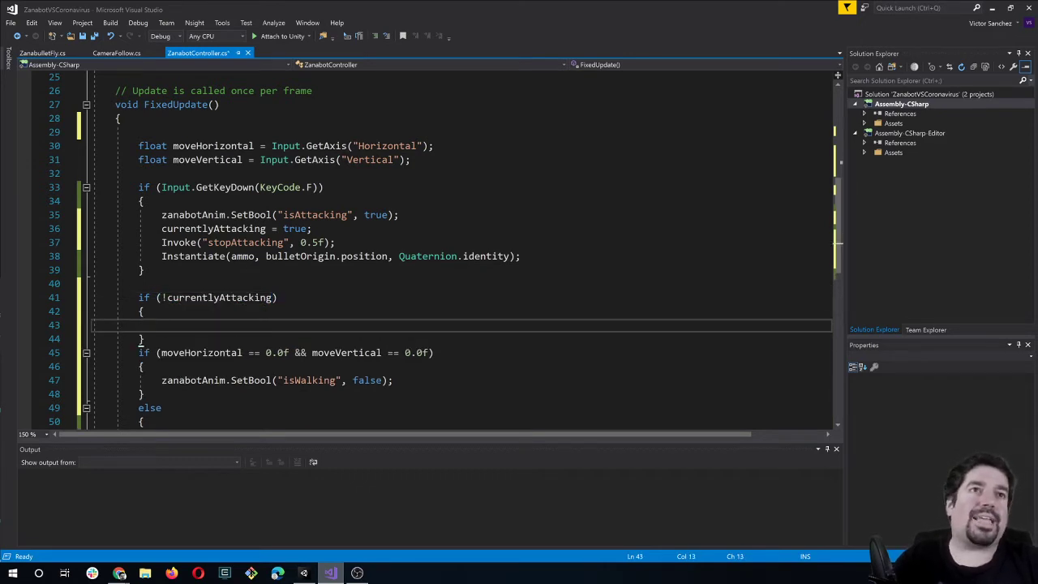
# Move the idle/walking if/else inside the new if block and save ZanabotController.cs.
pyautogui.scroll(-1, 462, 244)
pyautogui.moveTo(146, 407); pyautogui.dragTo(91, 310)
pyautogui.hotkey('ctrl', 'c')
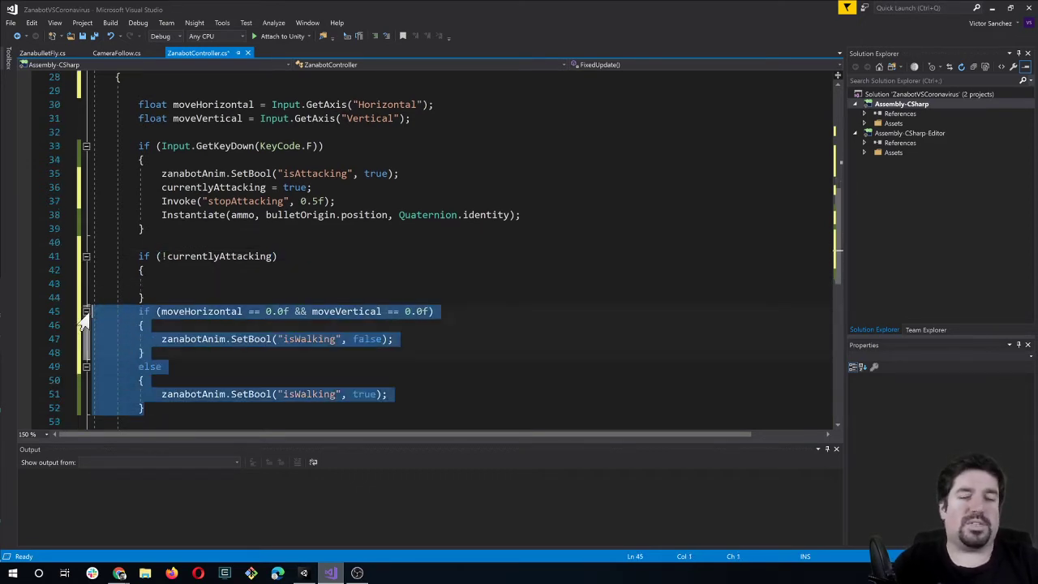
pyautogui.press('Delete')
pyautogui.click(93, 283)
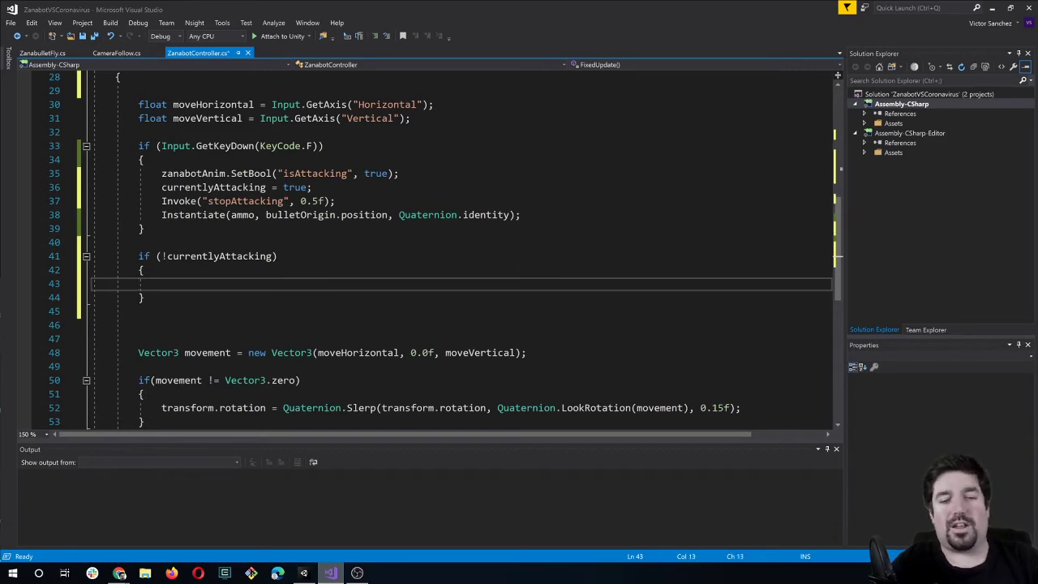
pyautogui.hotkey('ctrl', 'v')
pyautogui.press('Down')
pyautogui.scroll(-1, 453, 243)
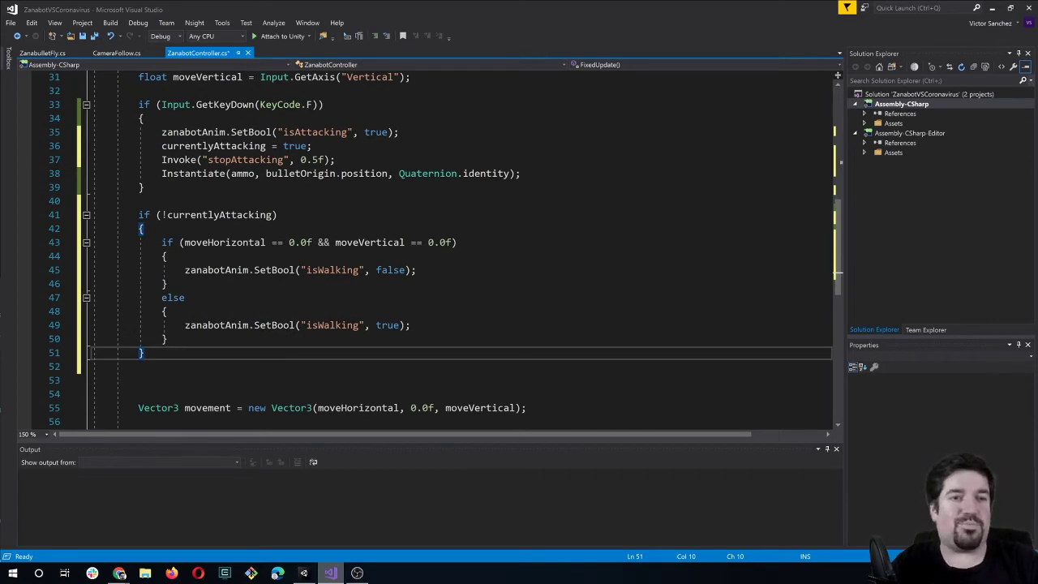
pyautogui.hotkey('ctrl', 's')
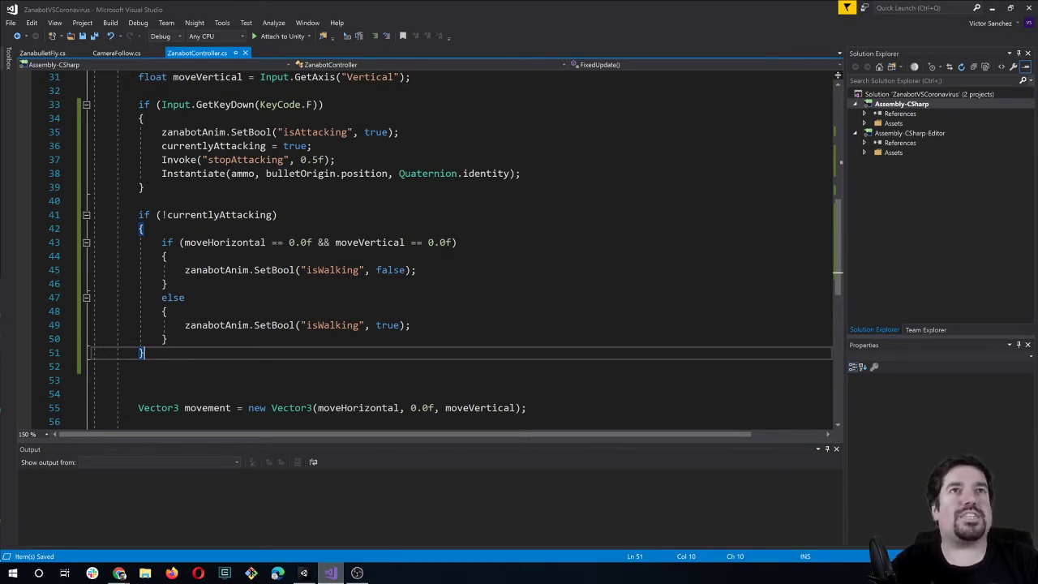
# Find and select the Vector3 movement line in ZanabotController.cs.
pyautogui.scroll(2, 454, 243)
pyautogui.scroll(2, 454, 243)
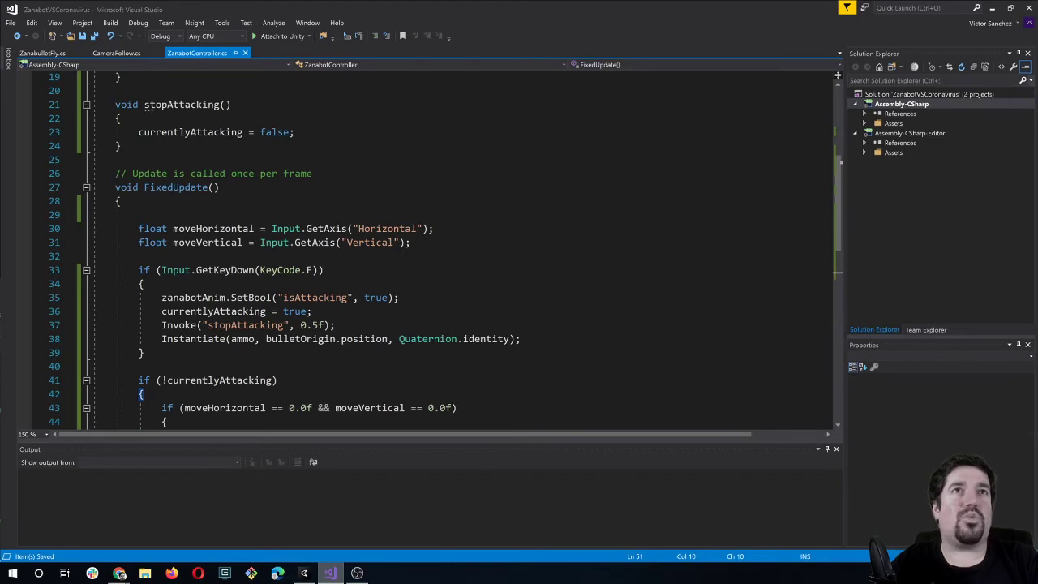
pyautogui.moveTo(296, 131); pyautogui.dragTo(93, 132)
pyautogui.scroll(-1, 93, 131)
pyautogui.scroll(-1, 93, 131)
pyautogui.scroll(-1, 93, 131)
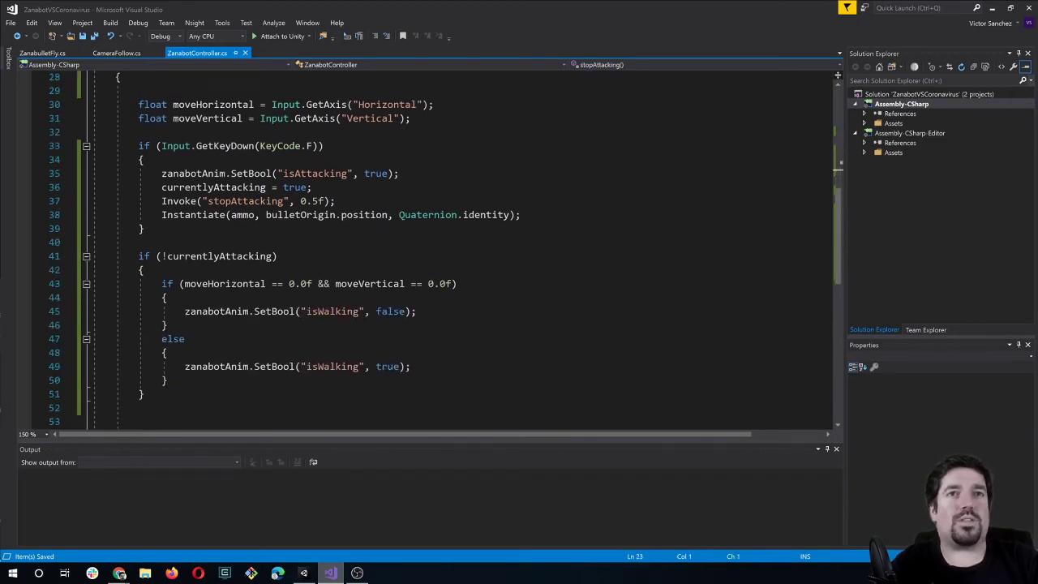
pyautogui.scroll(-2, 454, 243)
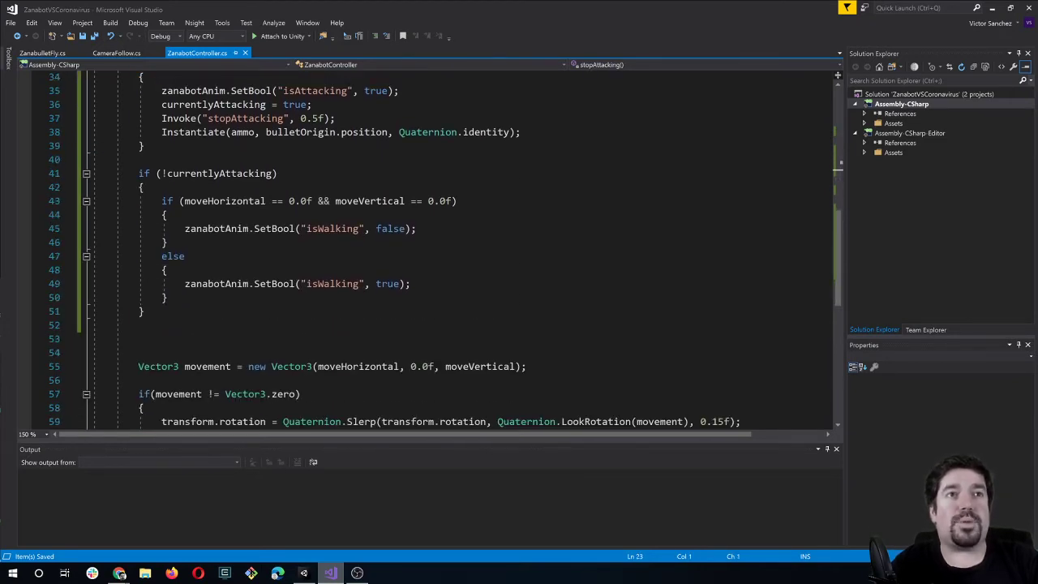
pyautogui.tripleClick(217, 365)
# Delete the two blank lines above the movement line and return to Unity.
pyautogui.scroll(-2, 218, 367)
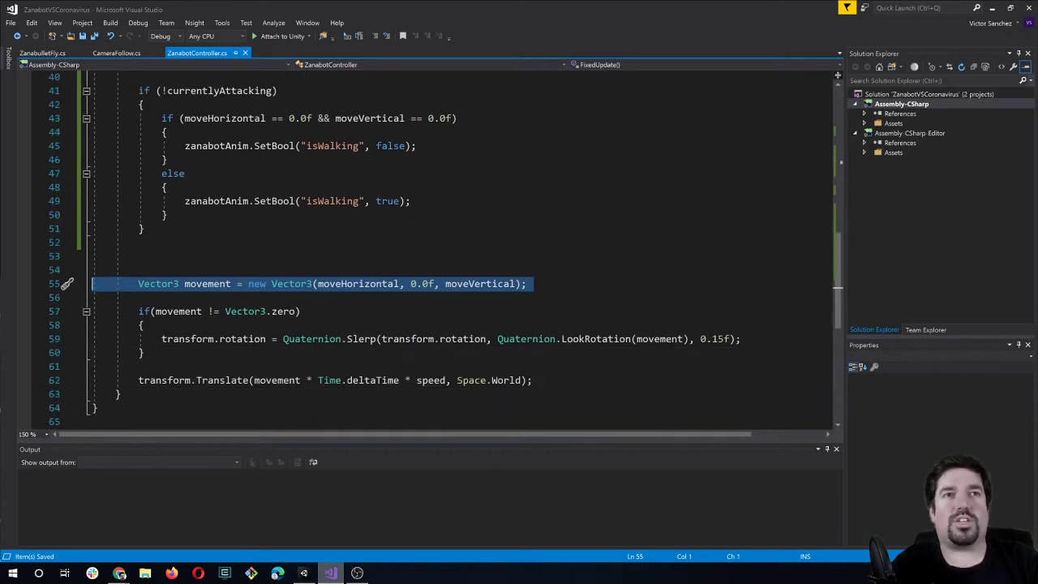
pyautogui.click(138, 256)
pyautogui.press('BackSpace')
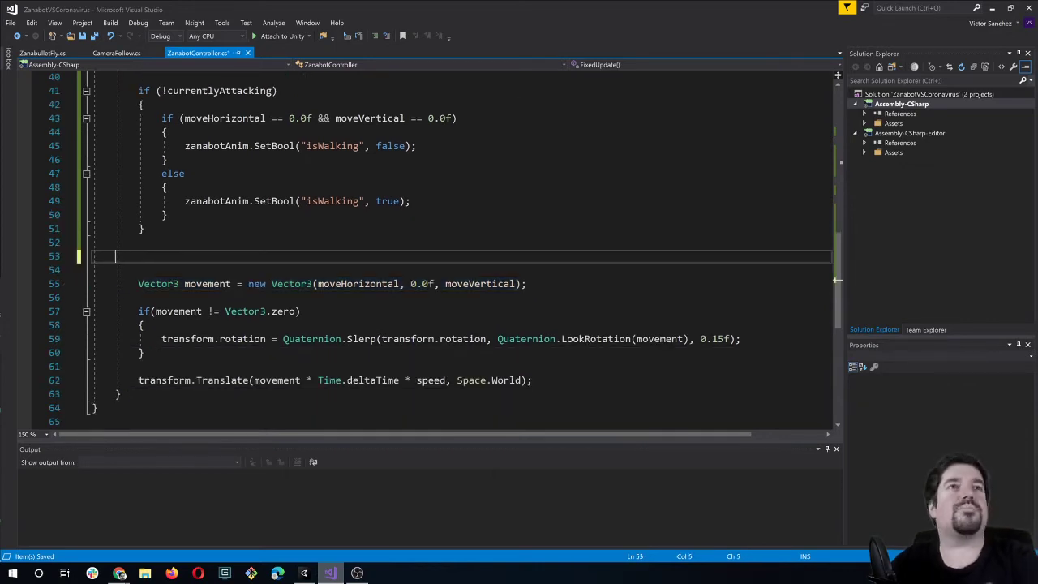
pyautogui.press('BackSpace')
pyautogui.press('BackSpace')
pyautogui.press('BackSpace')
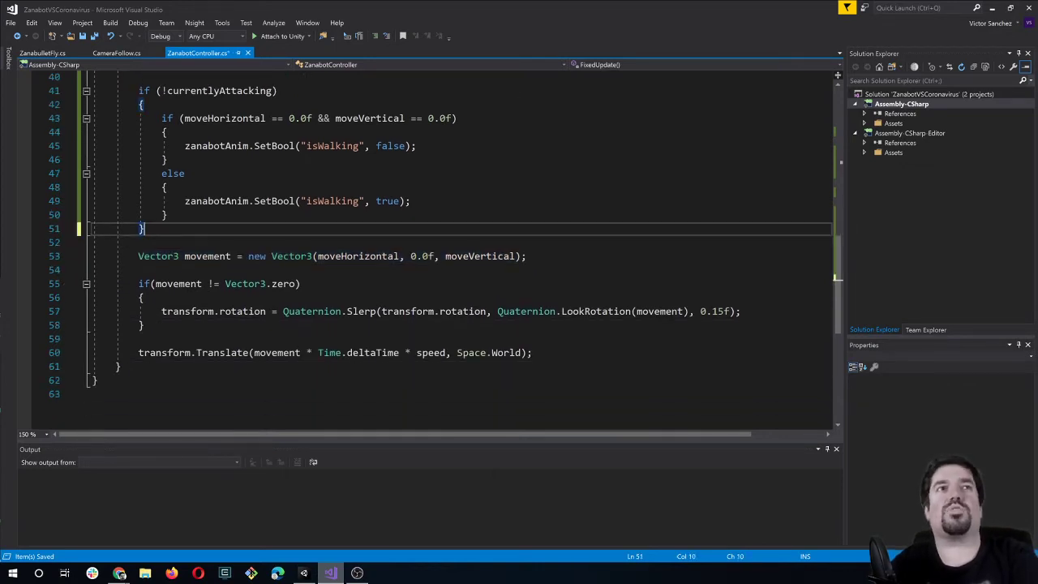
pyautogui.scroll(2, 454, 243)
pyautogui.scroll(6, 454, 243)
pyautogui.scroll(2, 454, 243)
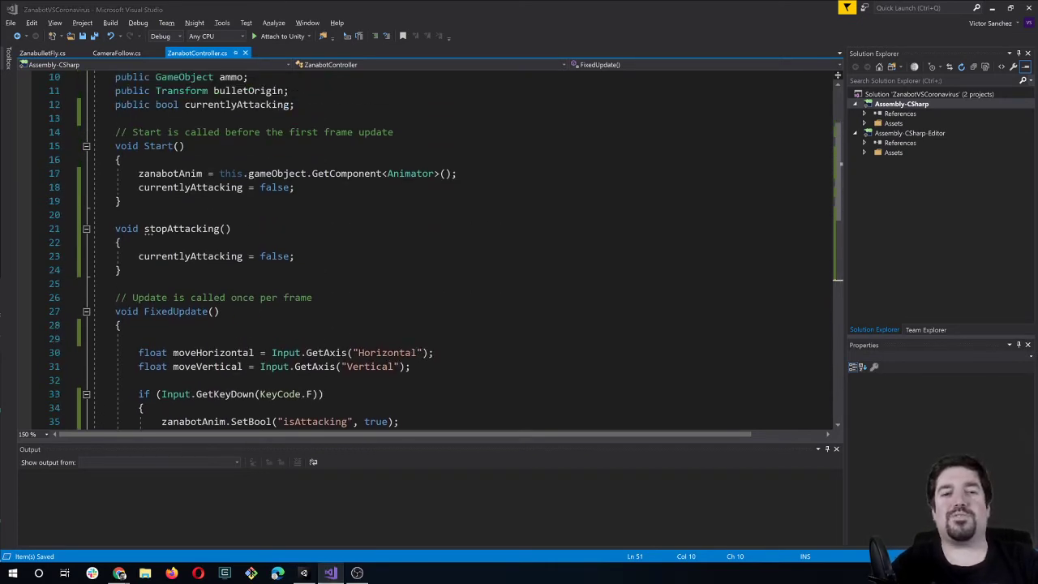
pyautogui.hotkey('alt', 'Tab')
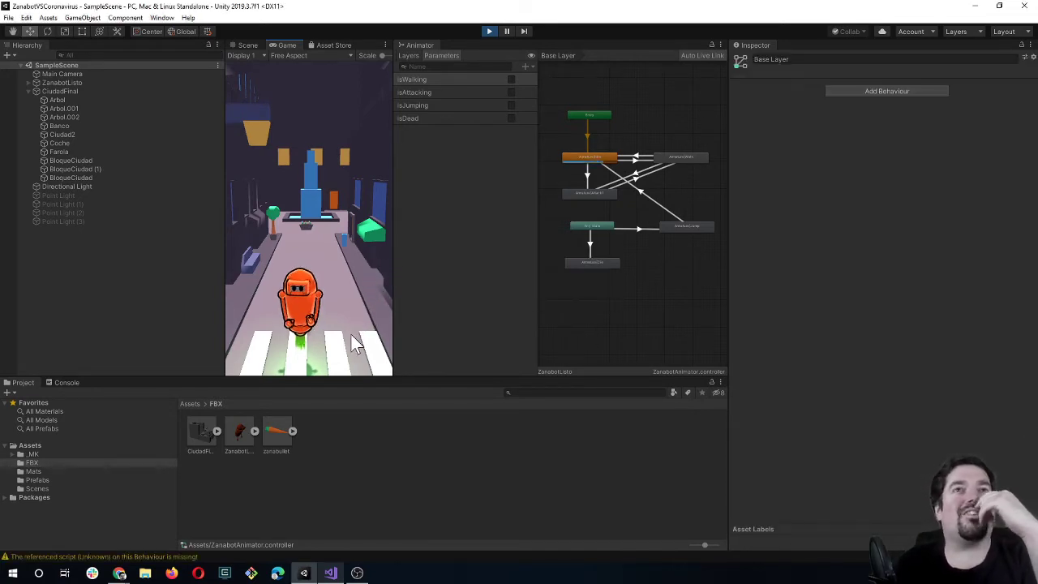
# Play-test by walking Zanabot and attacking to spawn zanabullet clones, then return to Visual Studio.
pyautogui.click(281, 228)
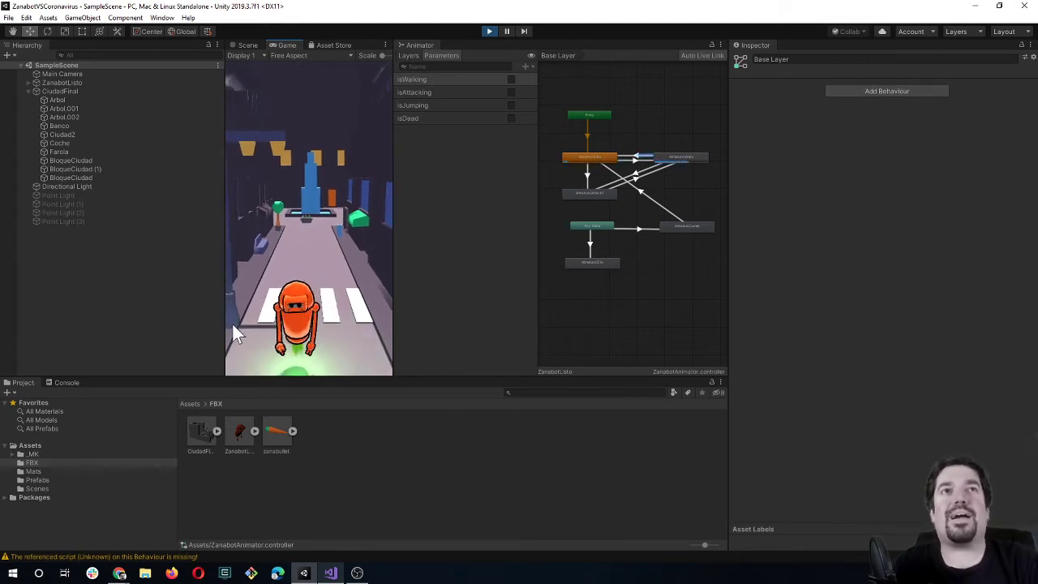
pyautogui.click(329, 338)
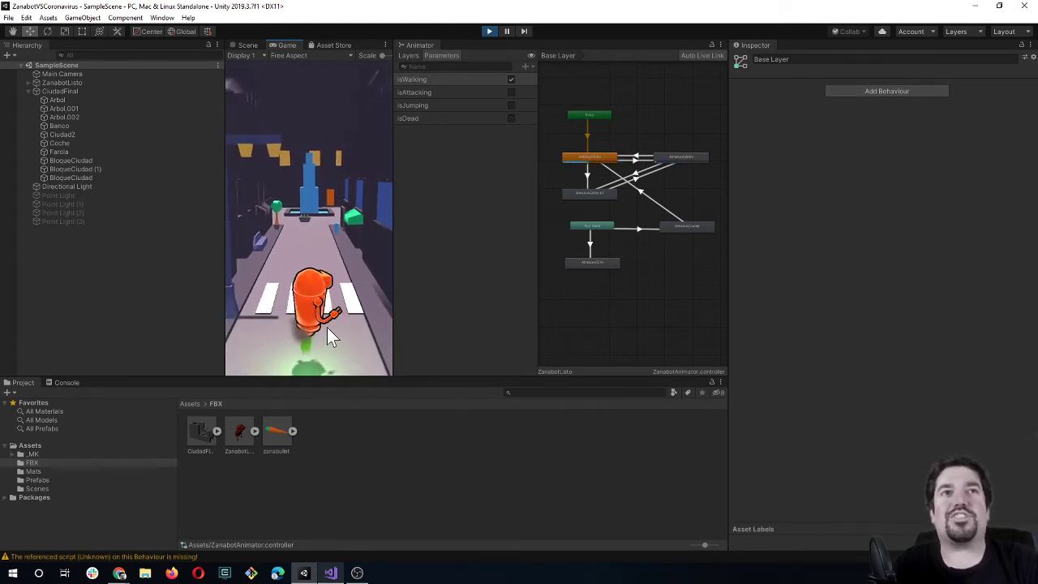
pyautogui.click(290, 177)
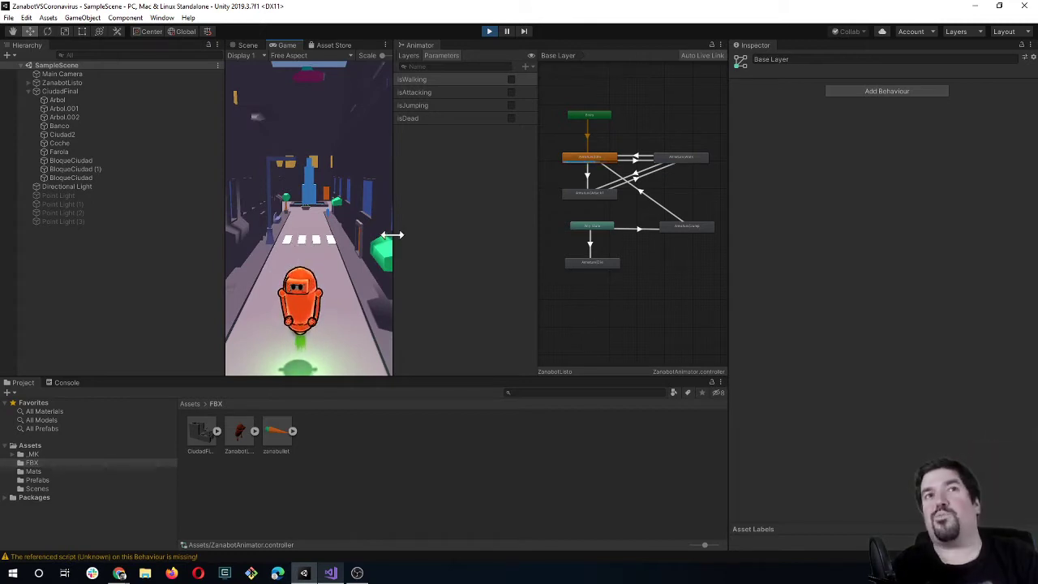
pyautogui.moveTo(392, 235); pyautogui.dragTo(406, 236)
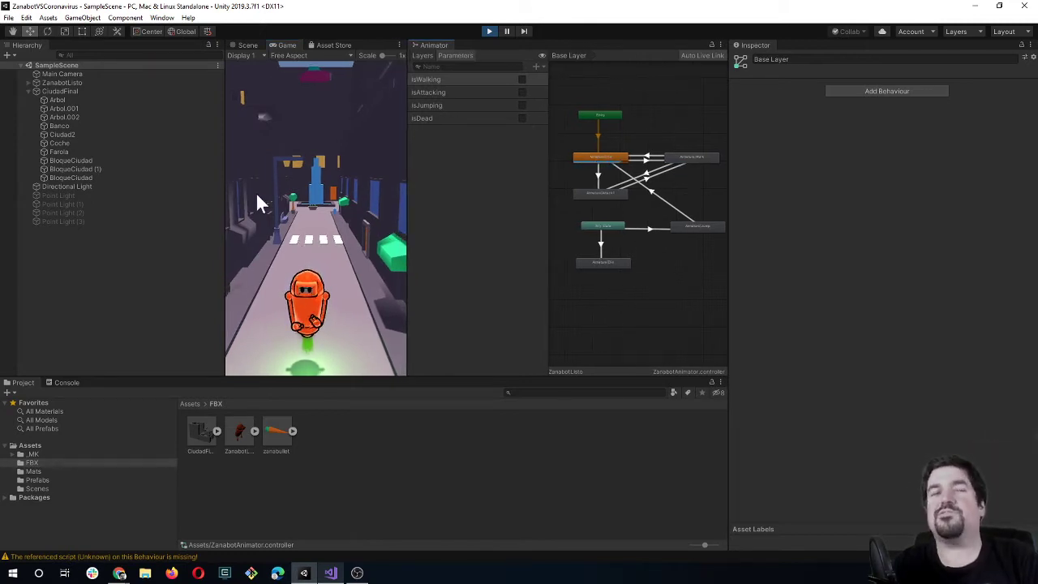
pyautogui.press('w')
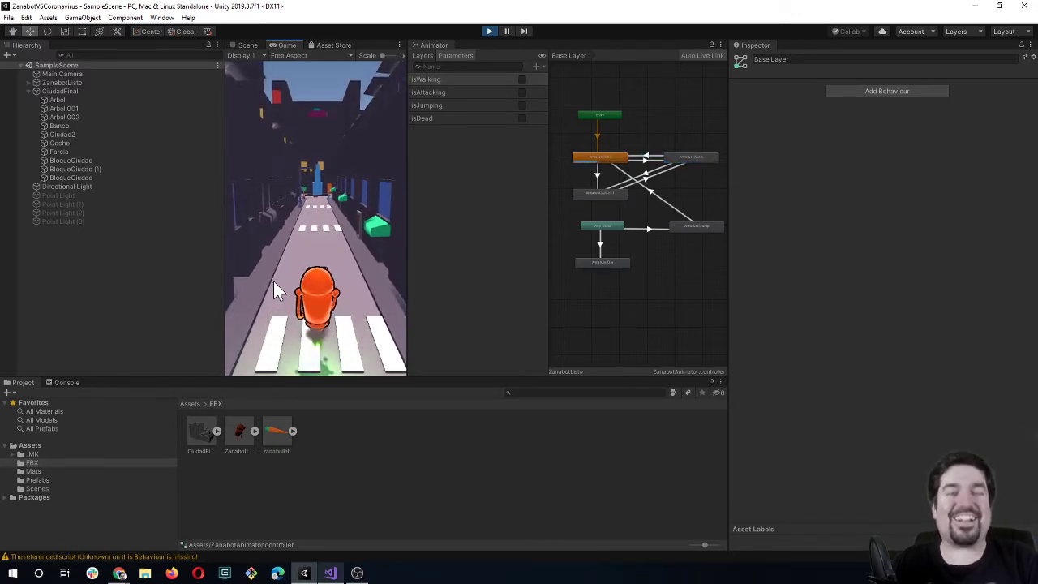
pyautogui.press('w')
pyautogui.click(274, 285)
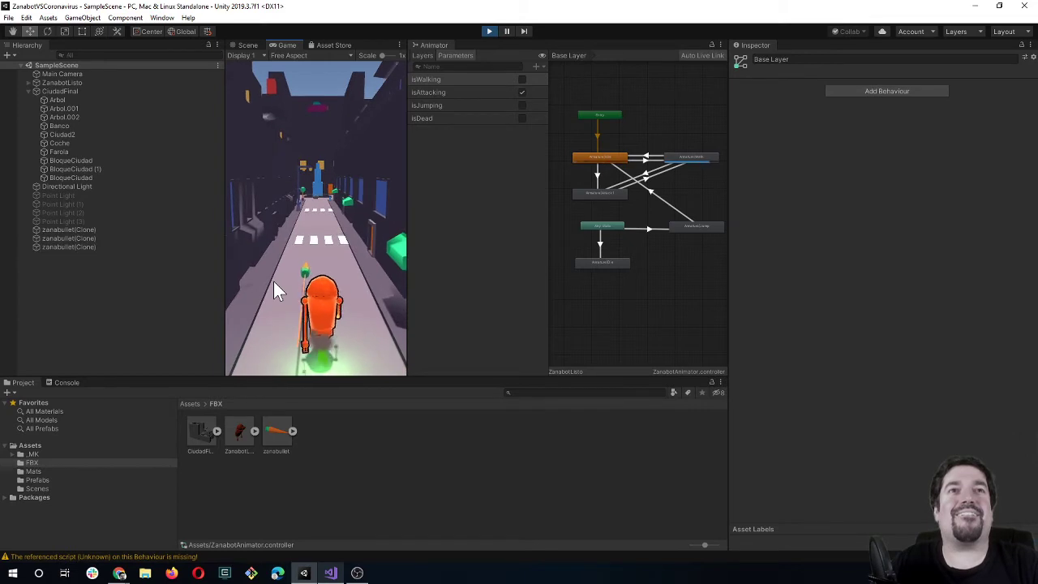
pyautogui.press('w')
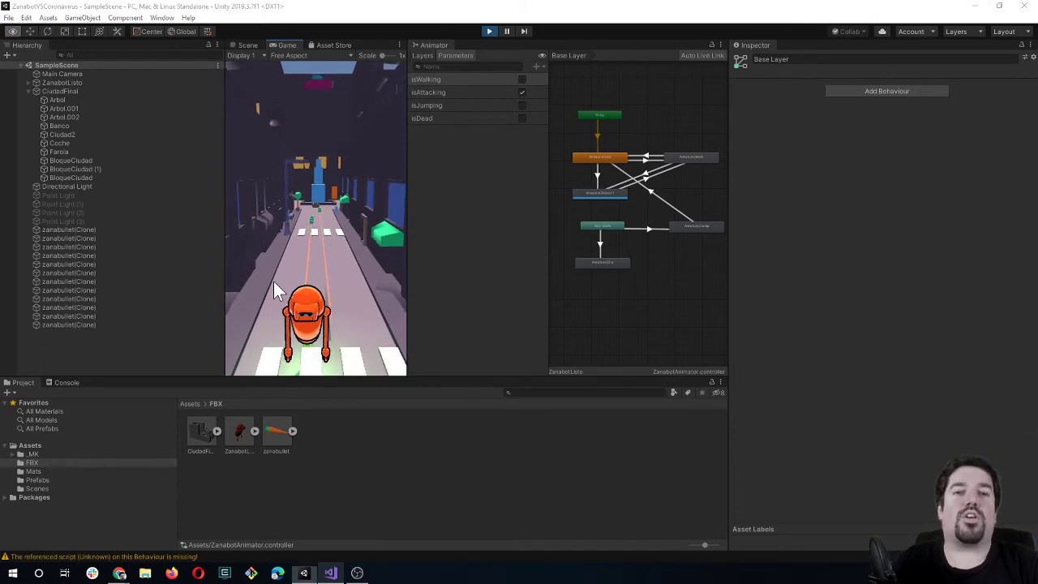
pyautogui.hotkey('alt', 'Tab')
# Review the uses of currentlyAttacking and the stopAttacking Invoke call in ZanabotController.cs.
pyautogui.click(243, 187)
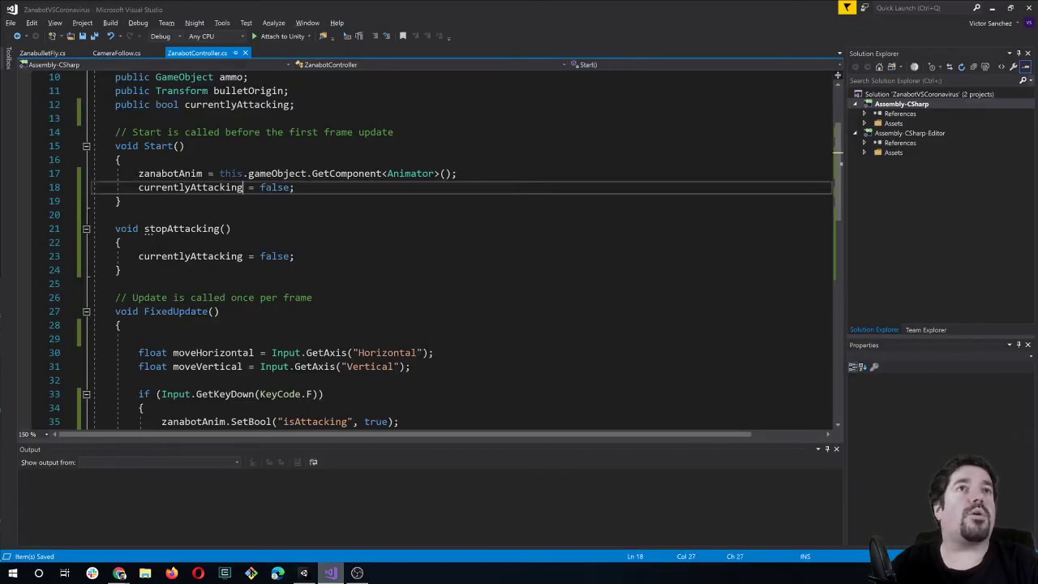
pyautogui.scroll(2, 243, 188)
pyautogui.scroll(1, 243, 228)
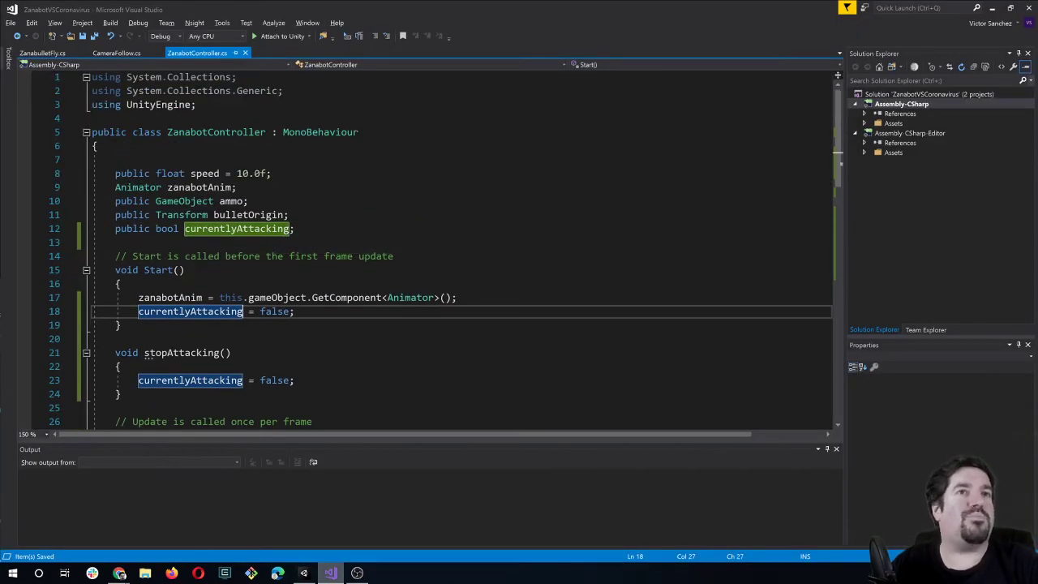
pyautogui.scroll(-1, 243, 228)
pyautogui.scroll(-1, 243, 229)
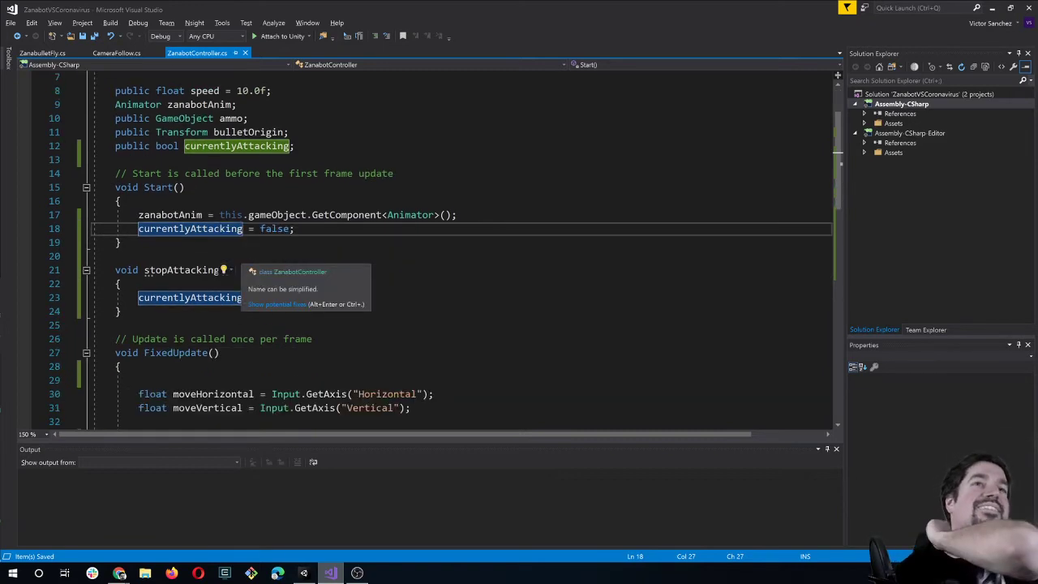
pyautogui.scroll(-1, 243, 228)
pyautogui.scroll(-2, 148, 231)
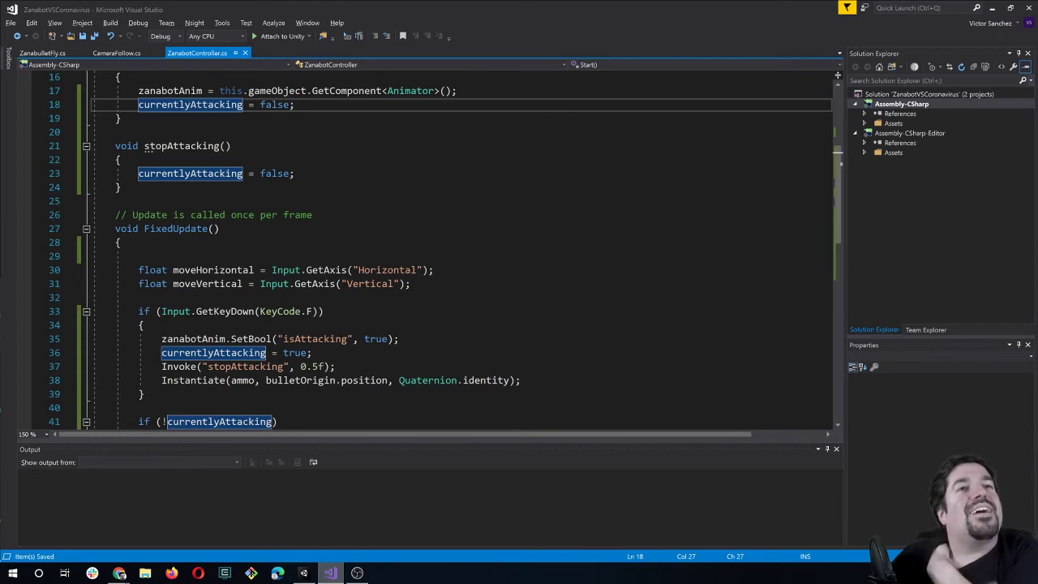
pyautogui.doubleClick(241, 367)
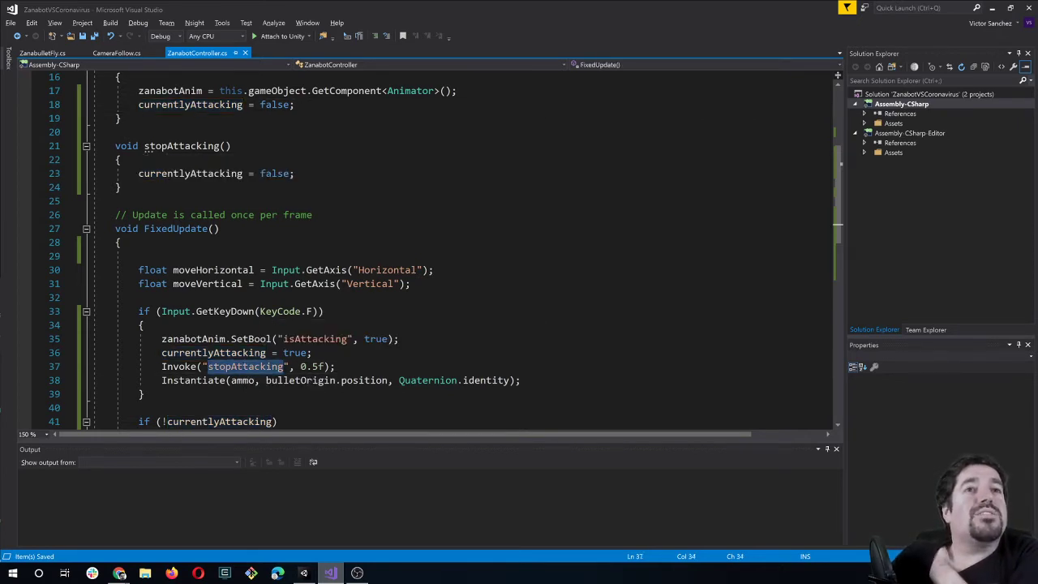
# Add a Debug.Log("stopAttacking") line inside stopAttacking(), then go to Unity to test it.
pyautogui.click(202, 174)
pyautogui.click(121, 159)
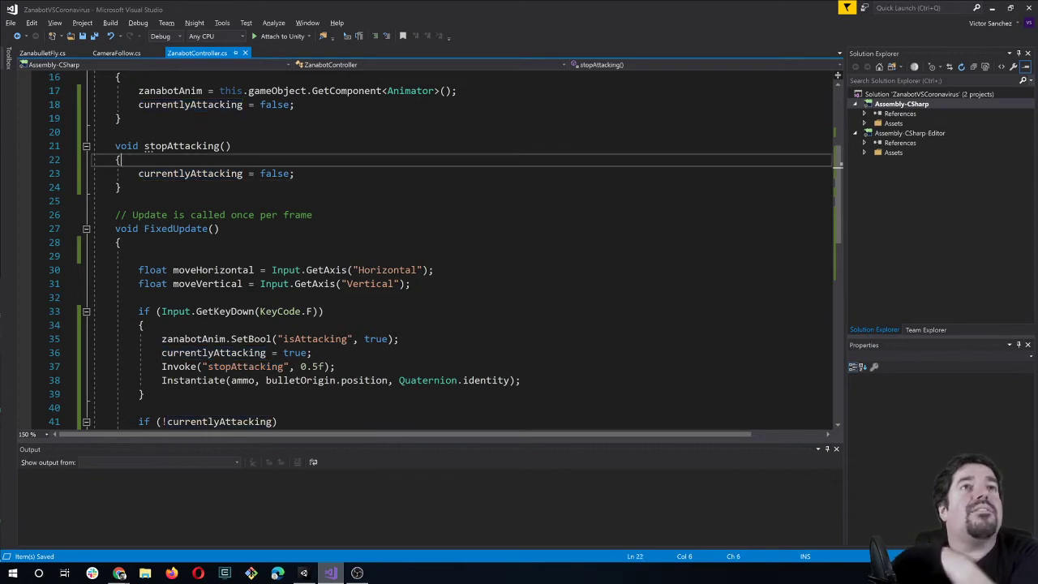
pyautogui.press('Return')
pyautogui.write('Debu')
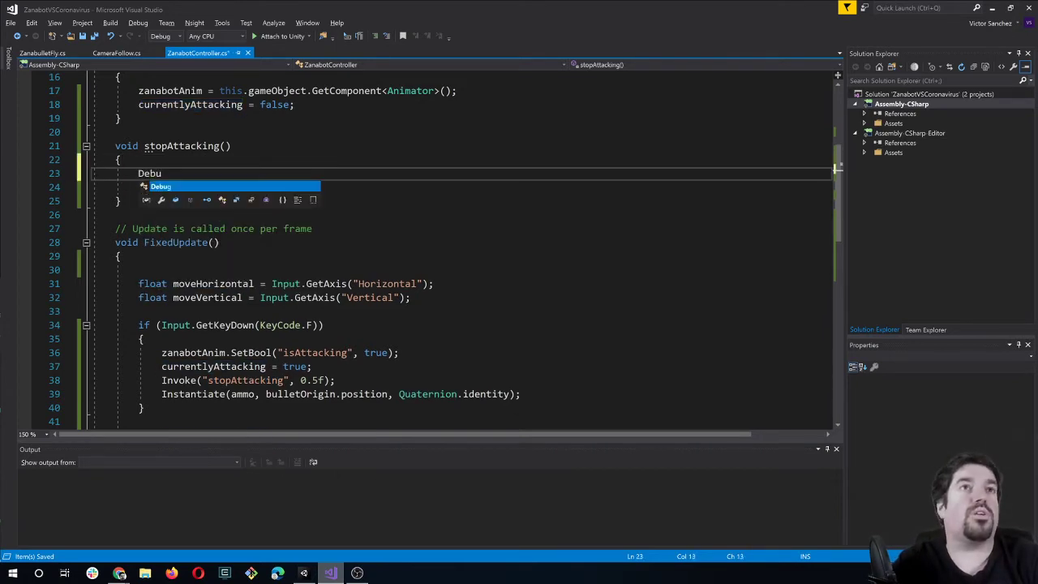
pyautogui.write('g.Lo')
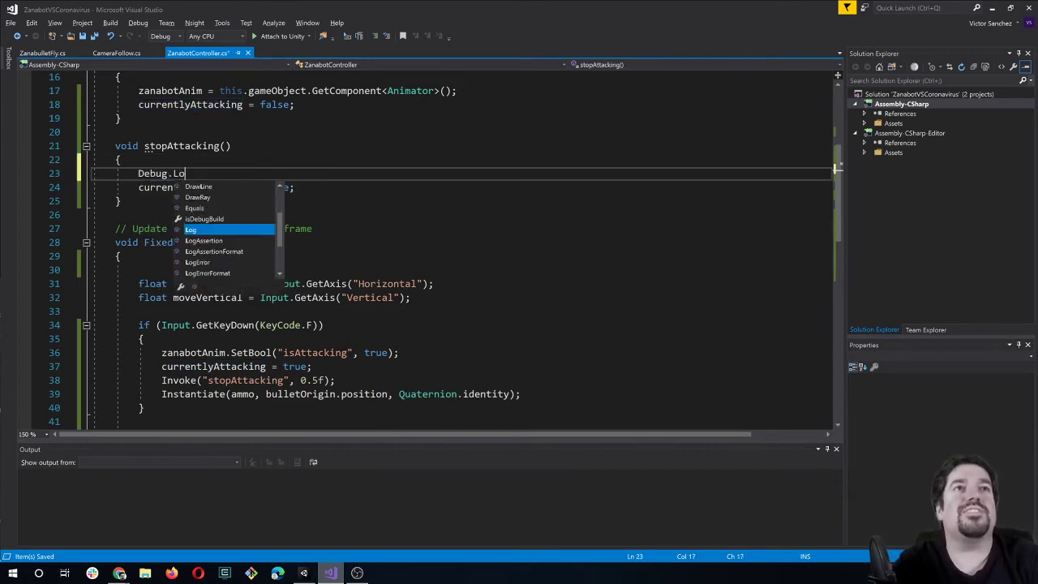
pyautogui.write('g("stopAttac')
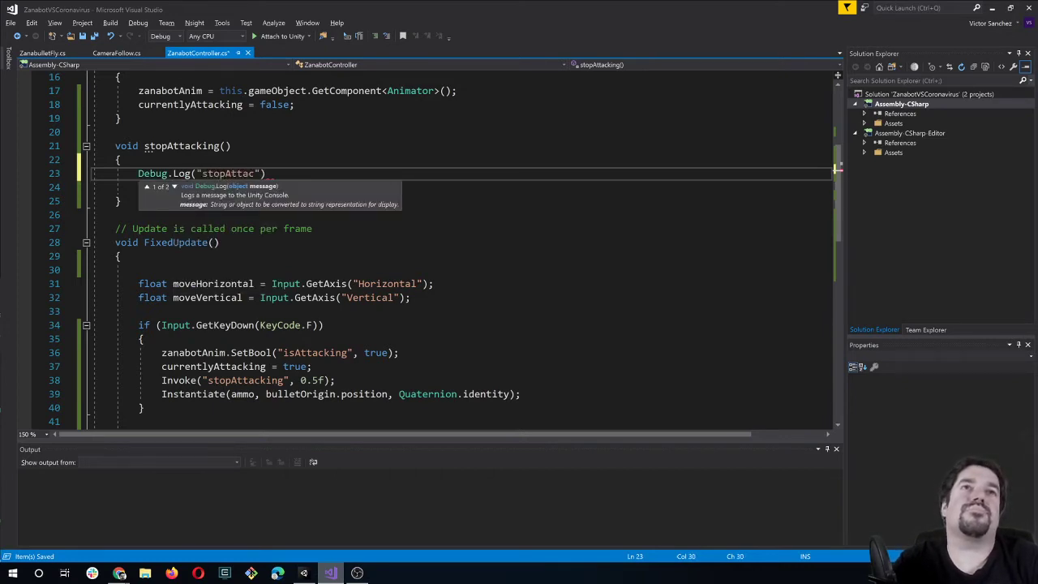
pyautogui.write('")')
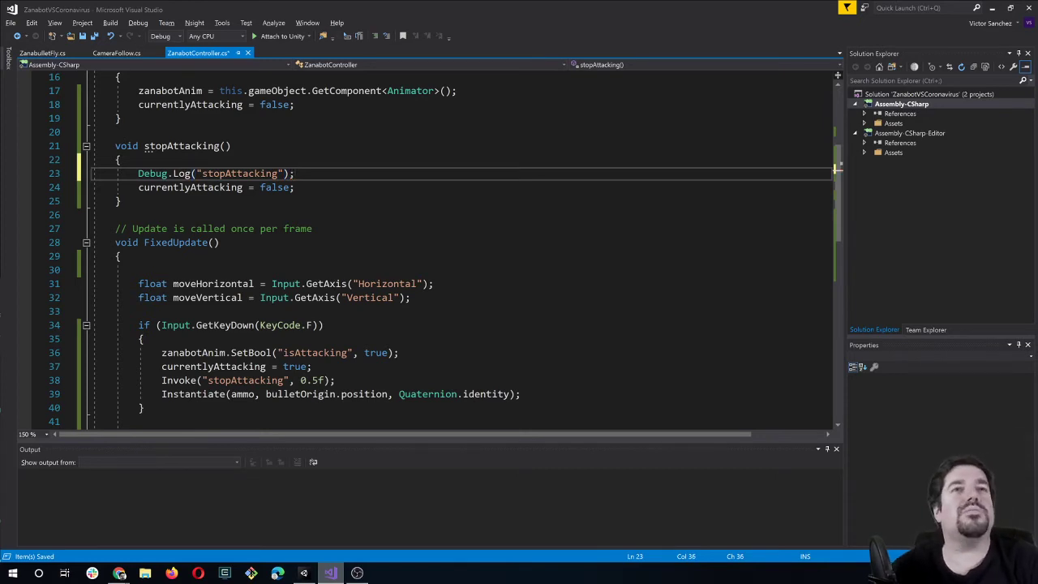
pyautogui.scroll(-1, 836, 168)
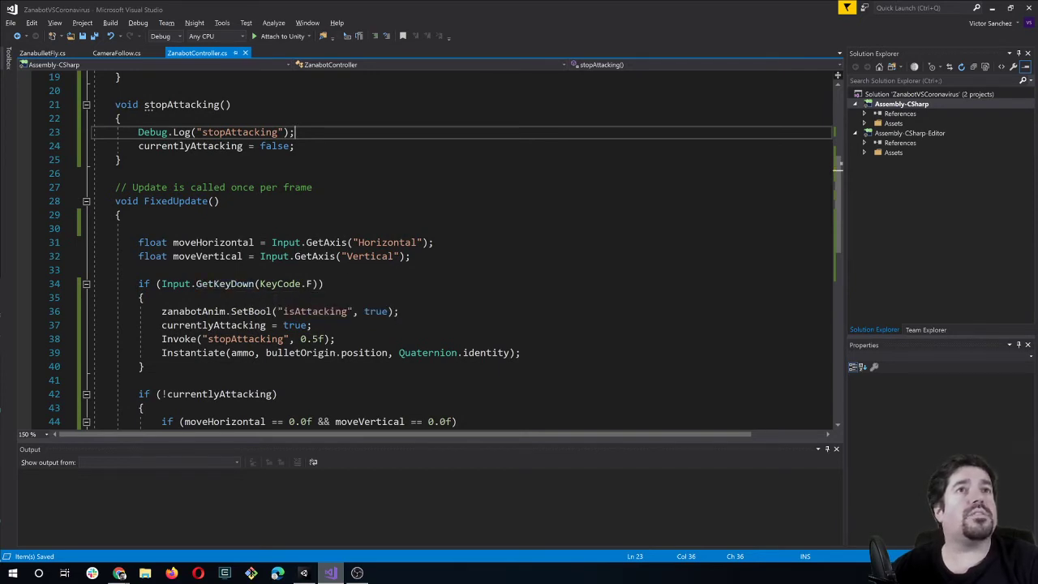
pyautogui.scroll(-1, 445, 250)
pyautogui.scroll(-2, 445, 250)
pyautogui.scroll(-1, 445, 250)
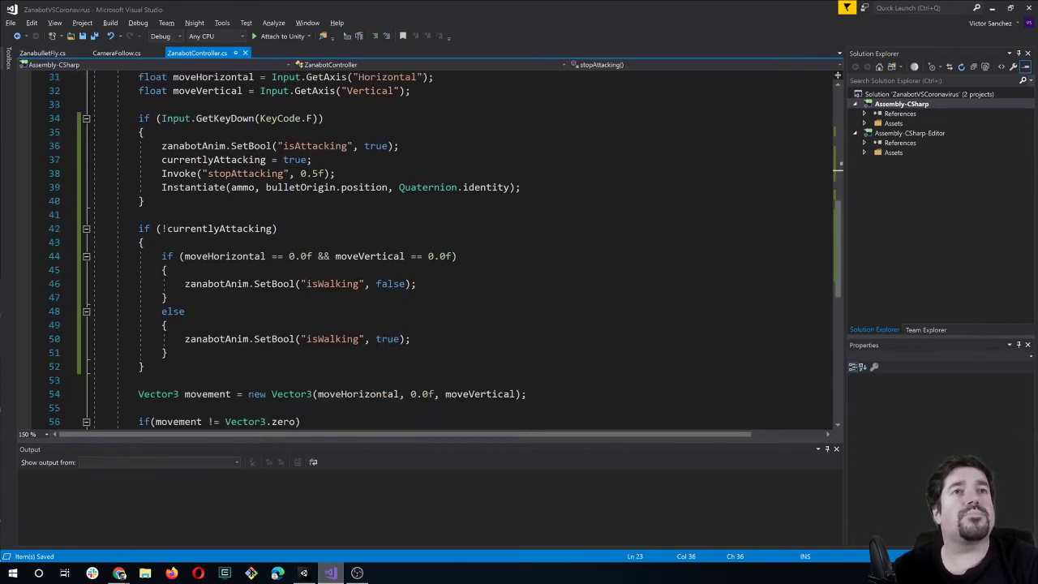
pyautogui.scroll(4, 445, 250)
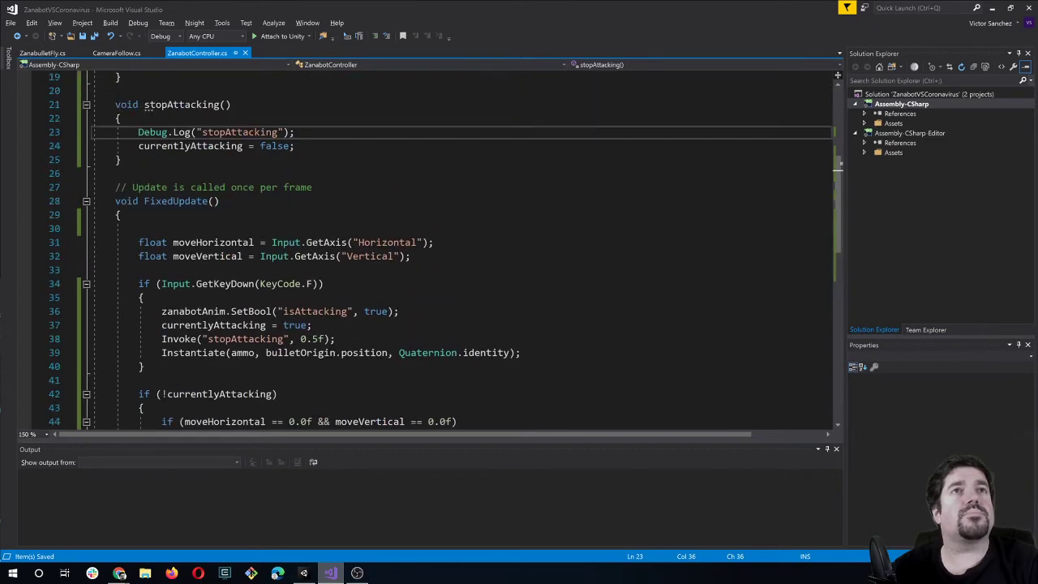
pyautogui.hotkey('alt', 'Tab')
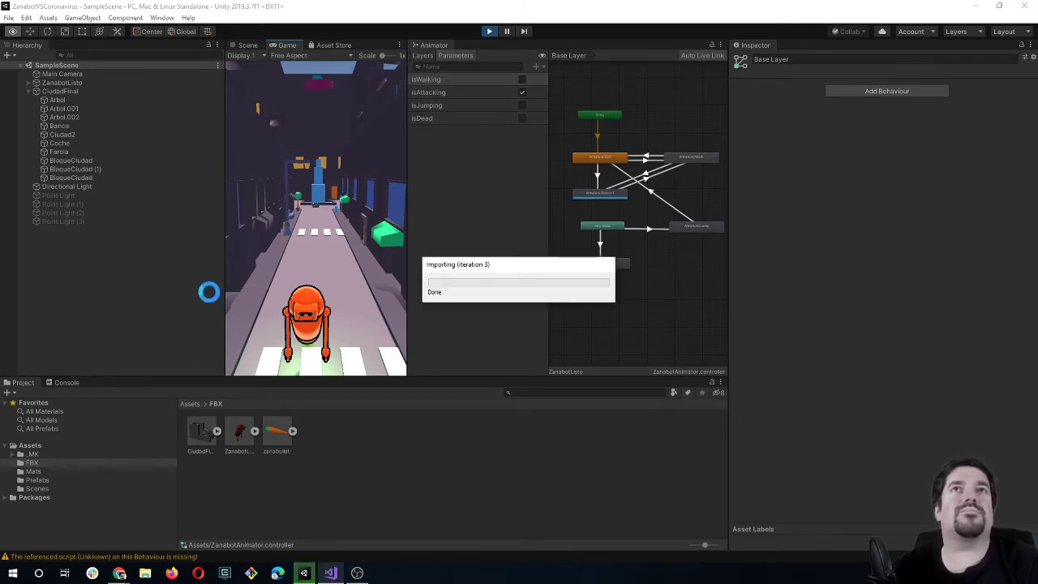
# Attack and walk in-game, read both missing-script warnings in the Console, then open the stopAttacking log's script.
pyautogui.click(320, 333)
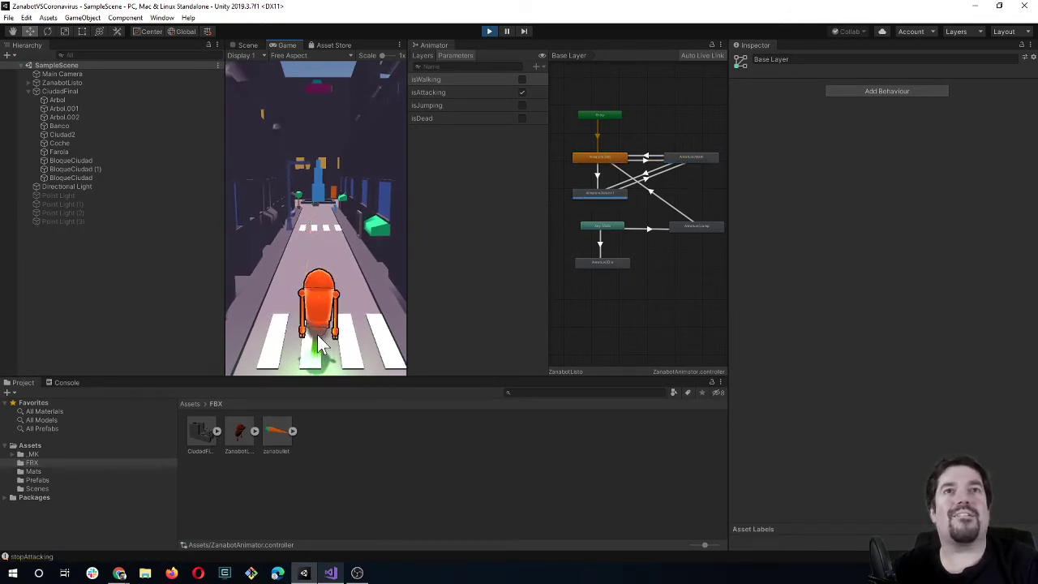
pyautogui.press('s')
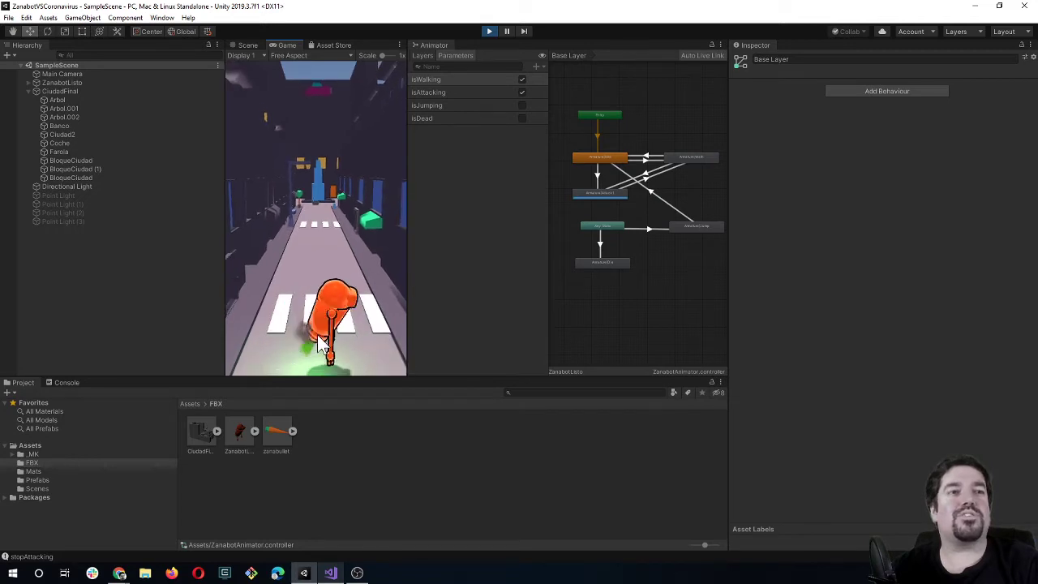
pyautogui.click(65, 383)
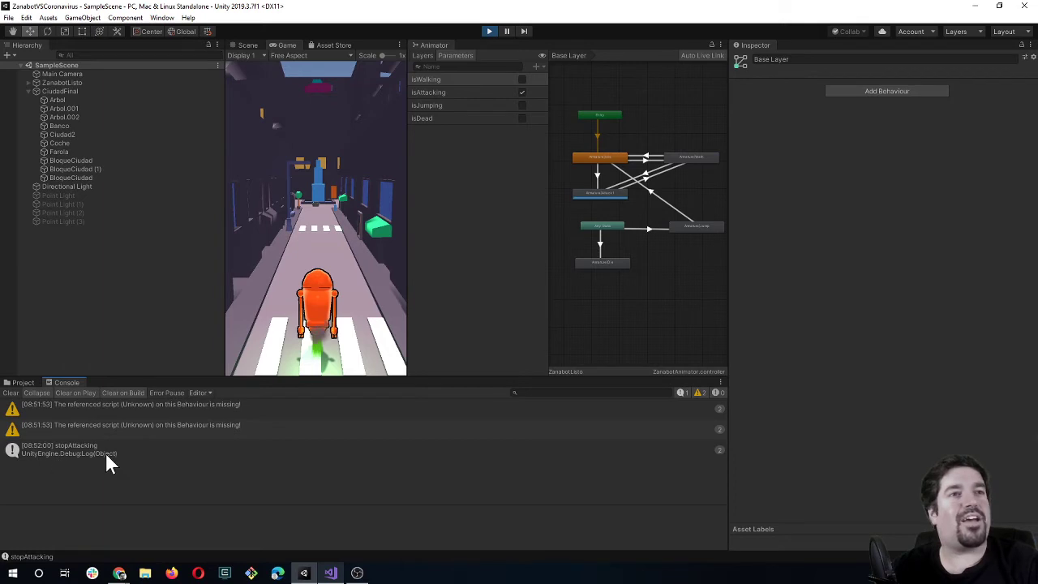
pyautogui.click(72, 432)
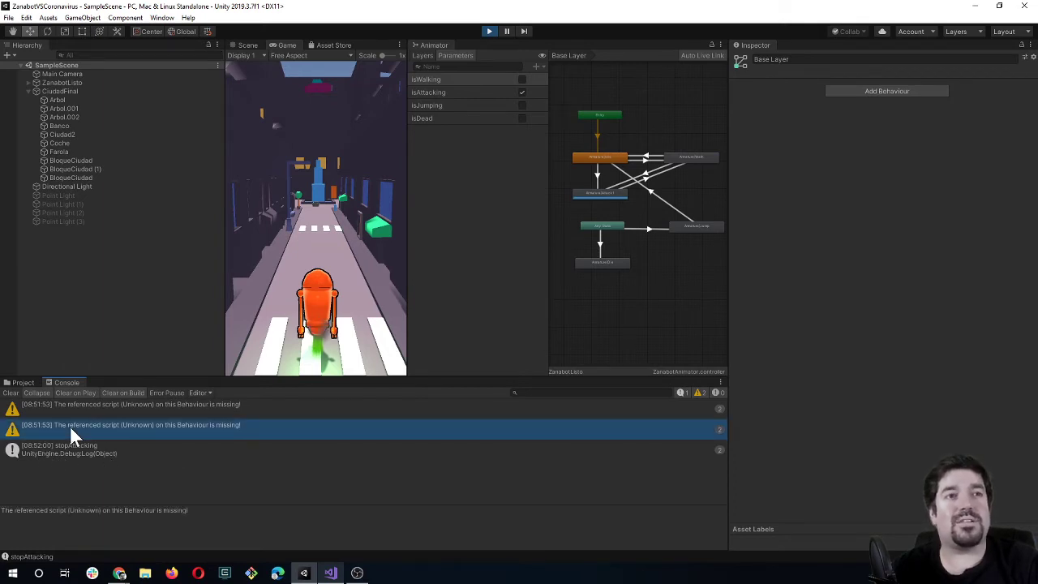
pyautogui.click(104, 406)
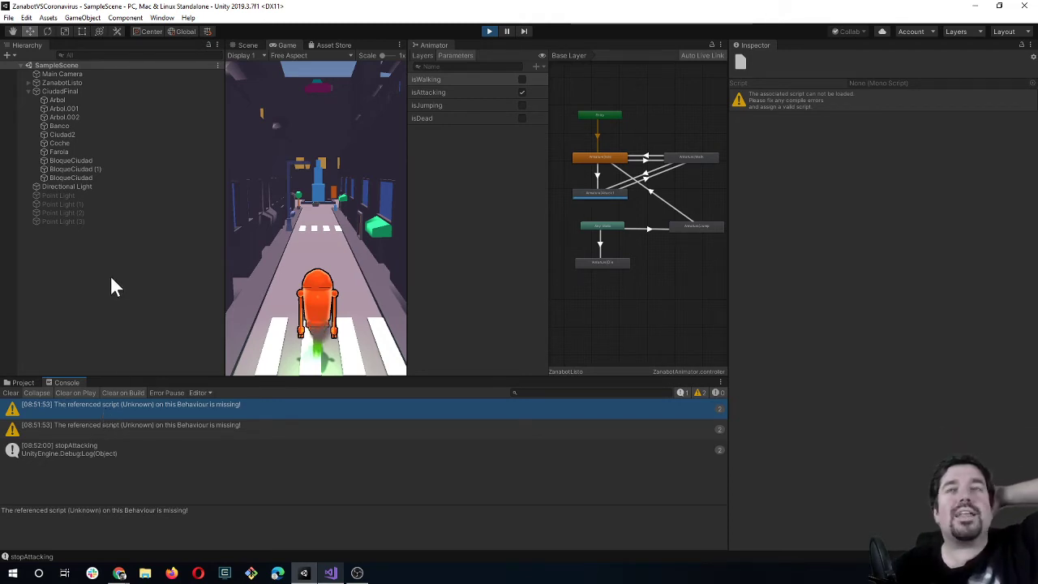
pyautogui.doubleClick(147, 424)
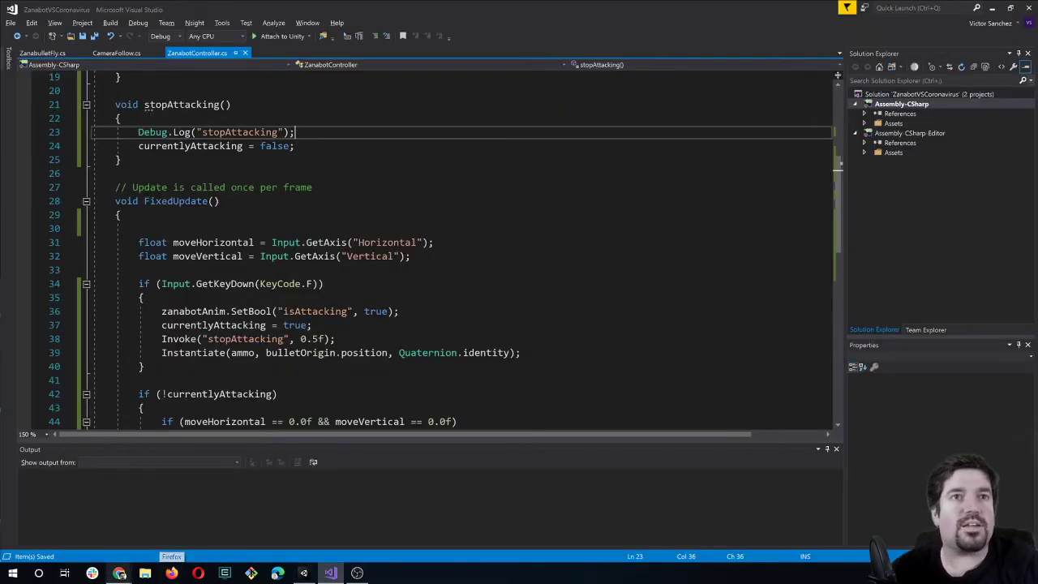
# Take the stopAttacking() method out from after Start and remove the leftover blank lines.
pyautogui.scroll(-2, 148, 111)
pyautogui.scroll(-5, 149, 111)
pyautogui.scroll(-3, 454, 243)
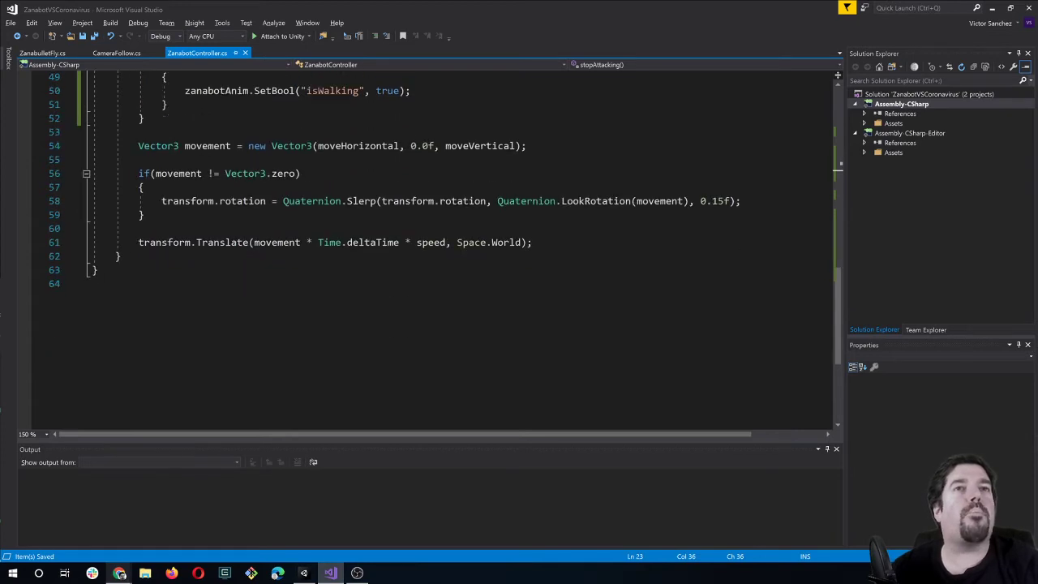
pyautogui.scroll(7, 454, 243)
pyautogui.scroll(6, 454, 243)
pyautogui.scroll(3, 454, 243)
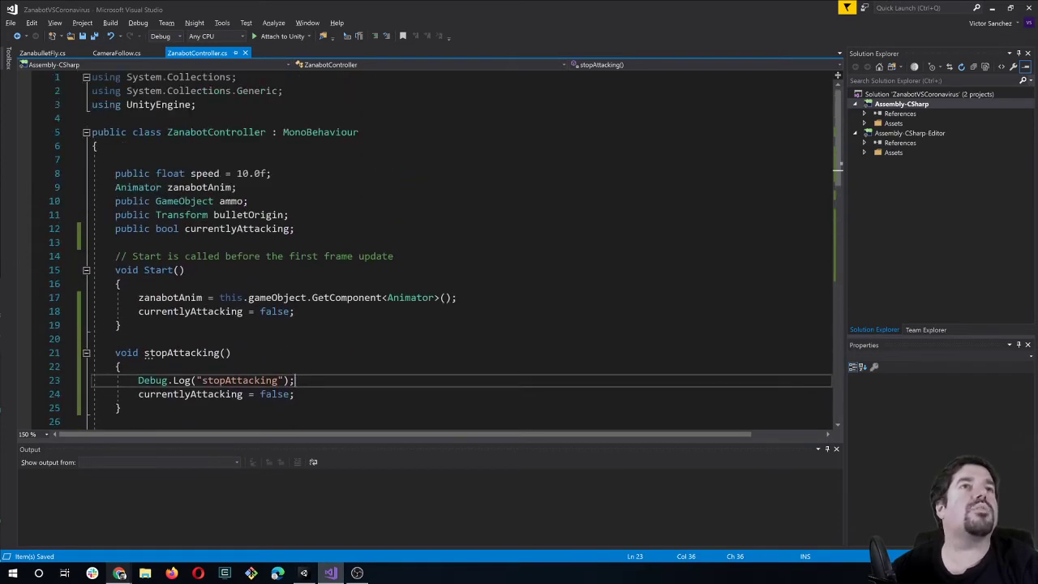
pyautogui.scroll(-3, 454, 243)
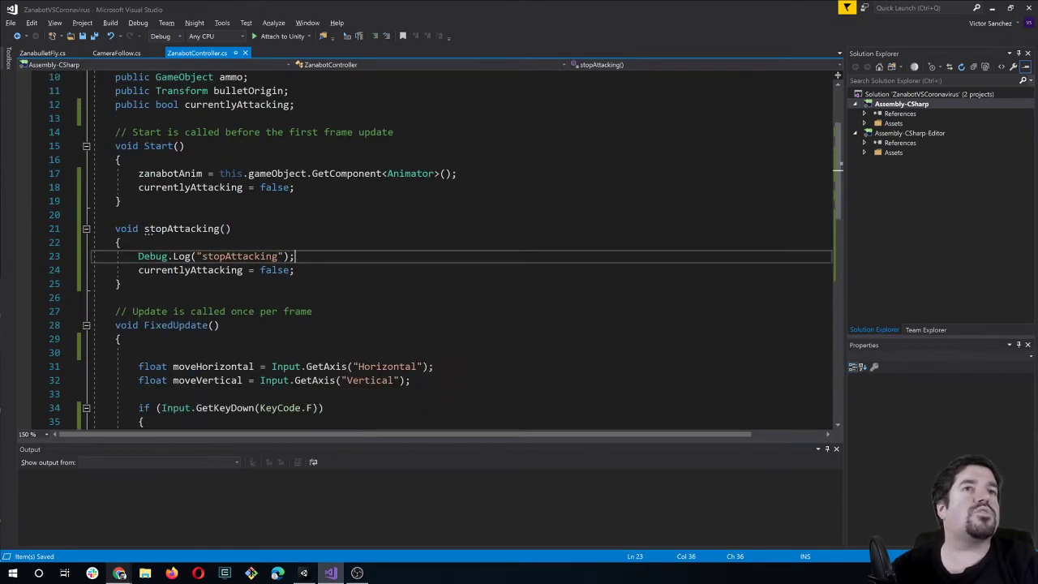
pyautogui.moveTo(126, 284); pyautogui.dragTo(111, 235)
pyautogui.hotkey('ctrl', 'c')
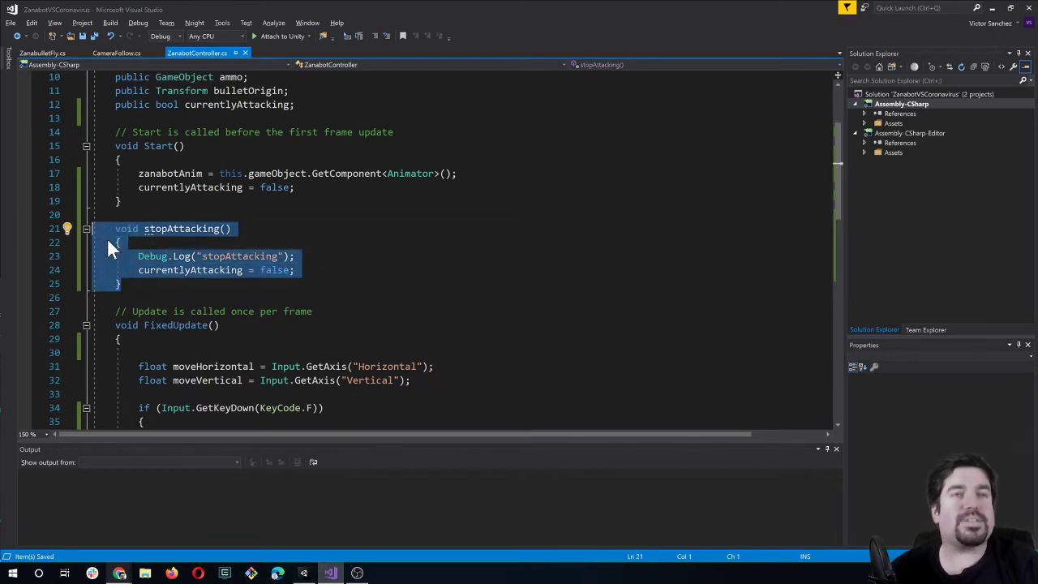
pyautogui.press('Delete')
pyautogui.press('BackSpace')
pyautogui.press('BackSpace')
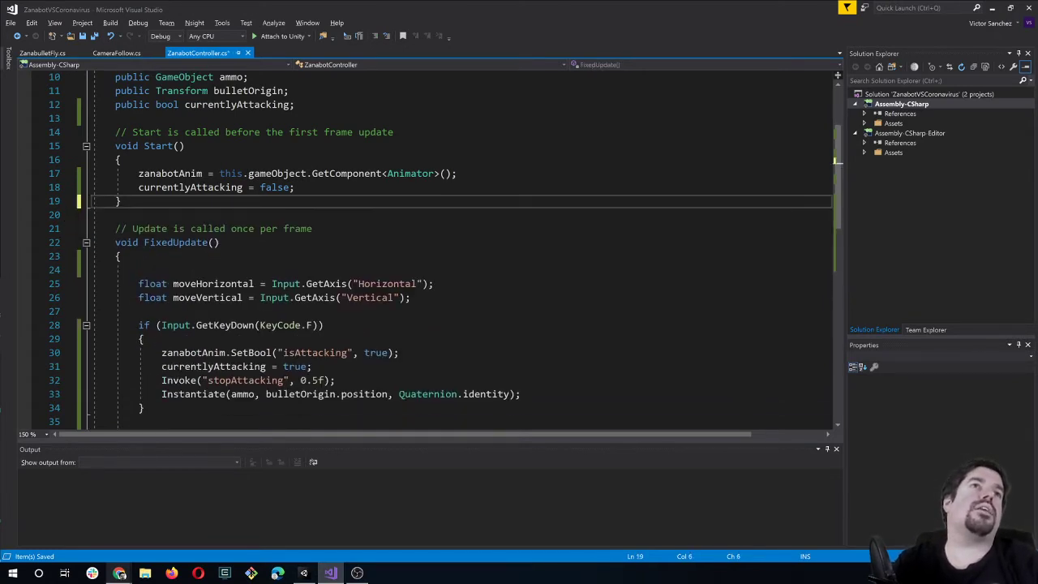
# Paste stopAttacking() after FixedUpdate's closing brace and delete the extra blank line before it.
pyautogui.scroll(-4, 454, 243)
pyautogui.scroll(-4, 454, 243)
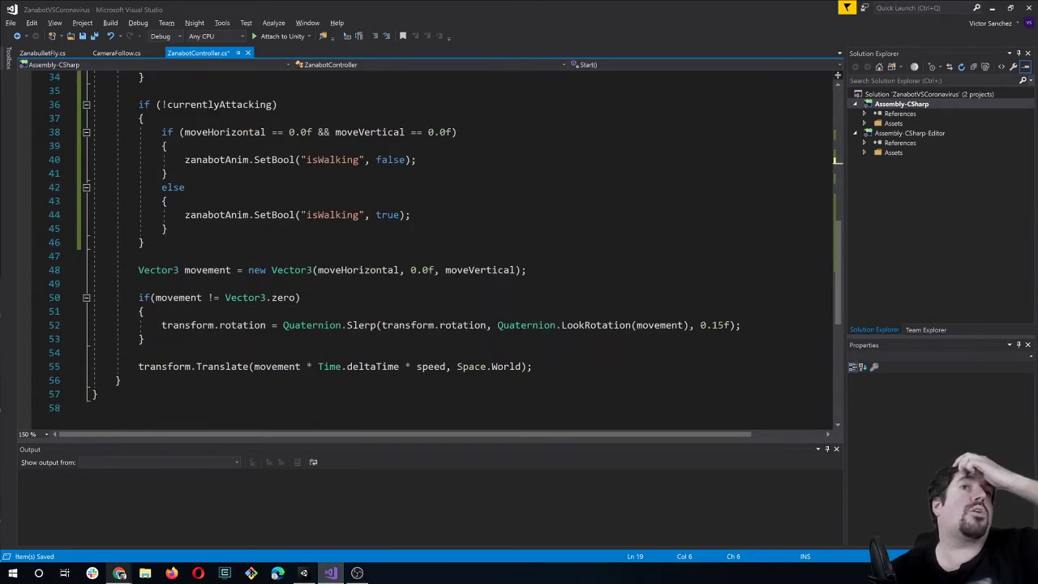
pyautogui.click(121, 379)
pyautogui.press('Return')
pyautogui.press('Return')
pyautogui.hotkey('ctrl', 'v')
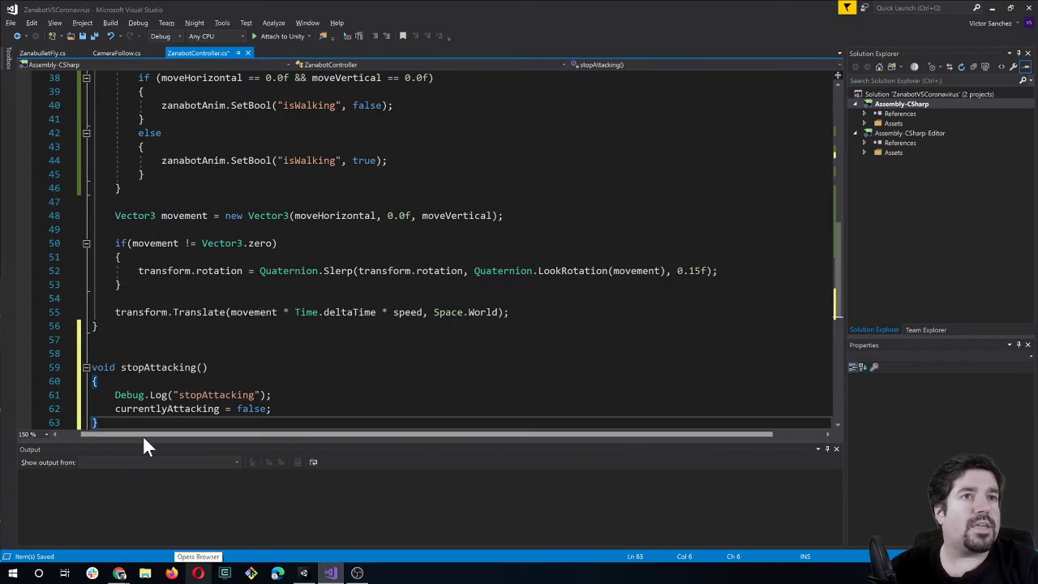
pyautogui.click(93, 354)
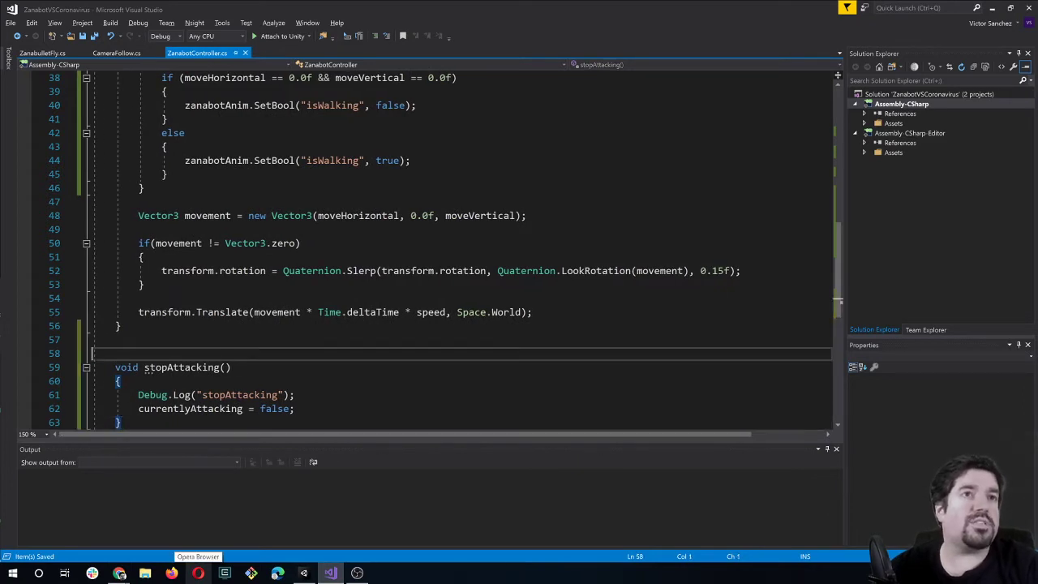
pyautogui.press('BackSpace')
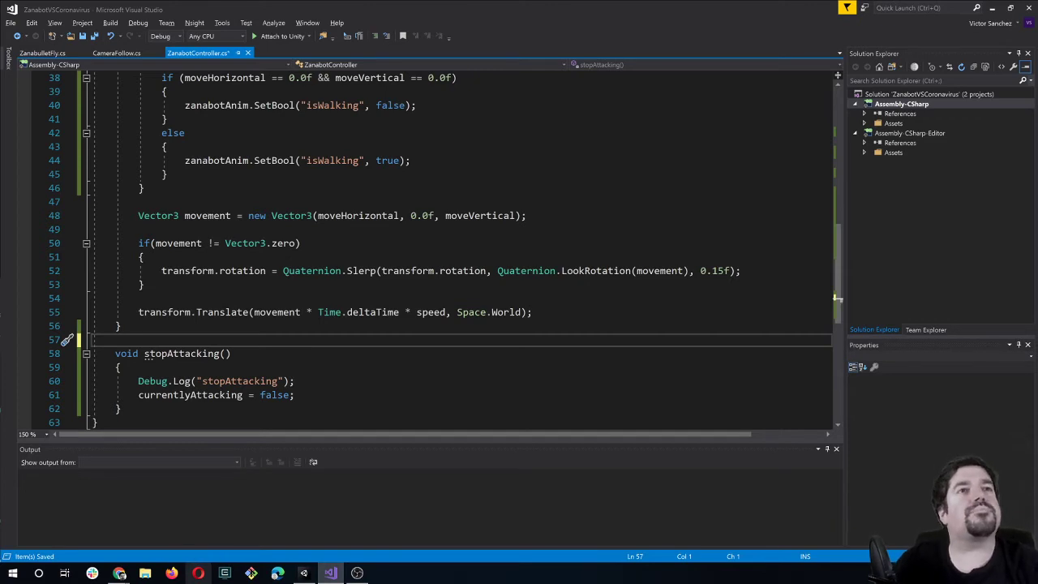
# Check the rearranged code, save ZanabotController.cs, and return to Unity.
pyautogui.scroll(2, 836, 299)
pyautogui.scroll(2, 836, 298)
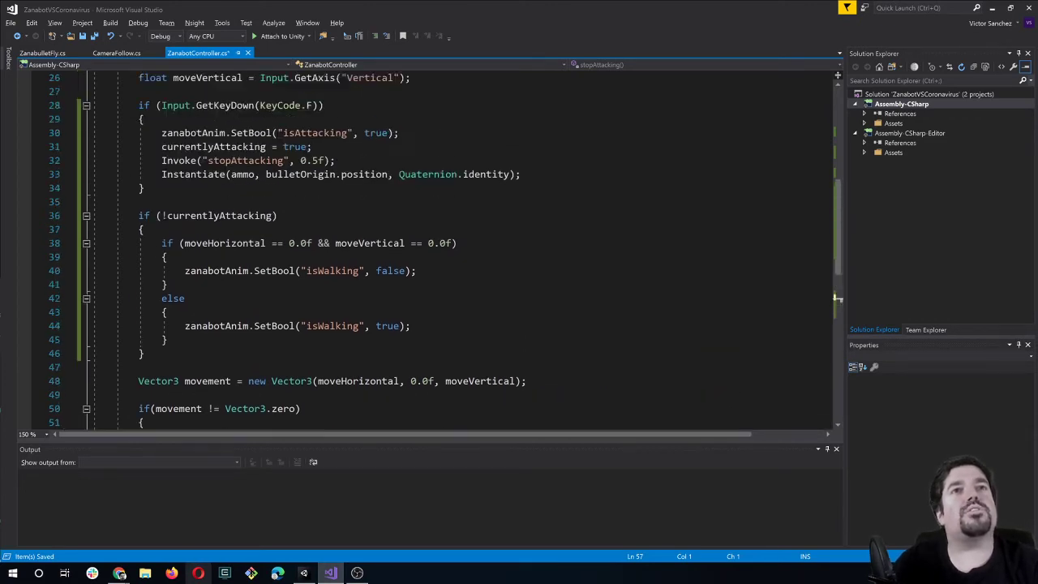
pyautogui.scroll(1, 836, 299)
pyautogui.scroll(-1, 836, 298)
pyautogui.scroll(-6, 837, 299)
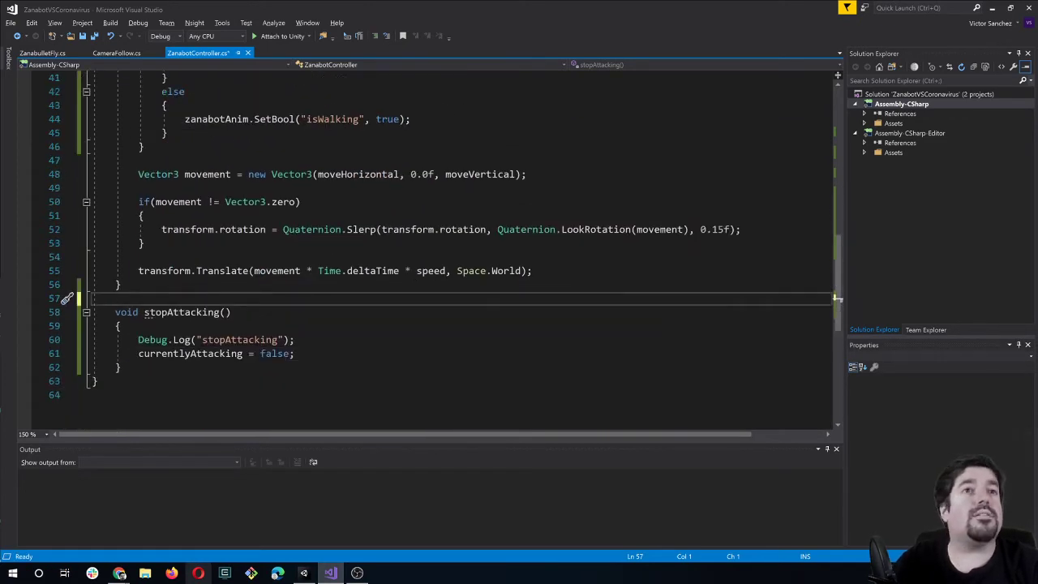
pyautogui.scroll(4, 837, 299)
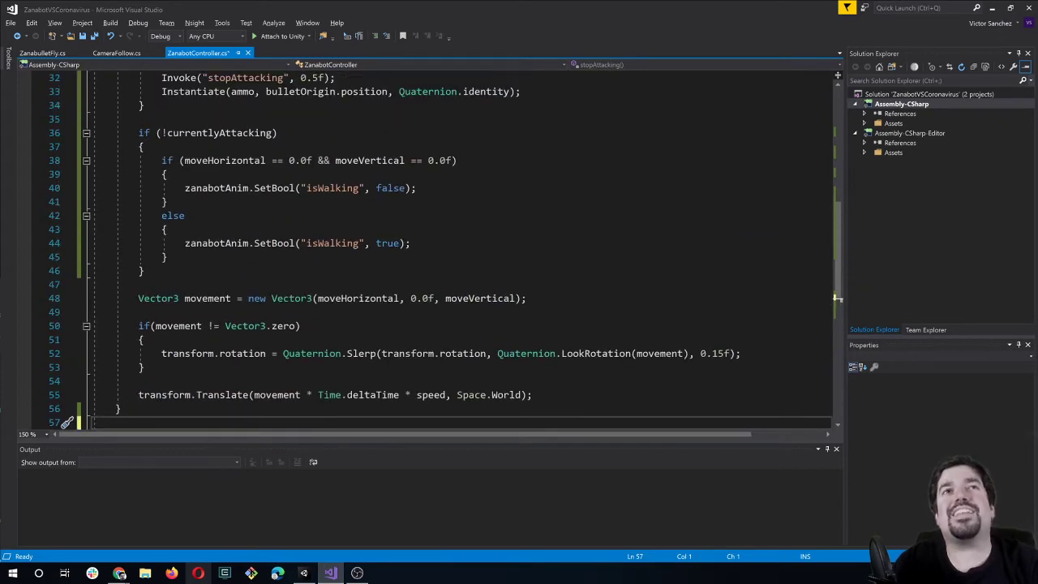
pyautogui.scroll(6, 837, 298)
pyautogui.scroll(3, 837, 298)
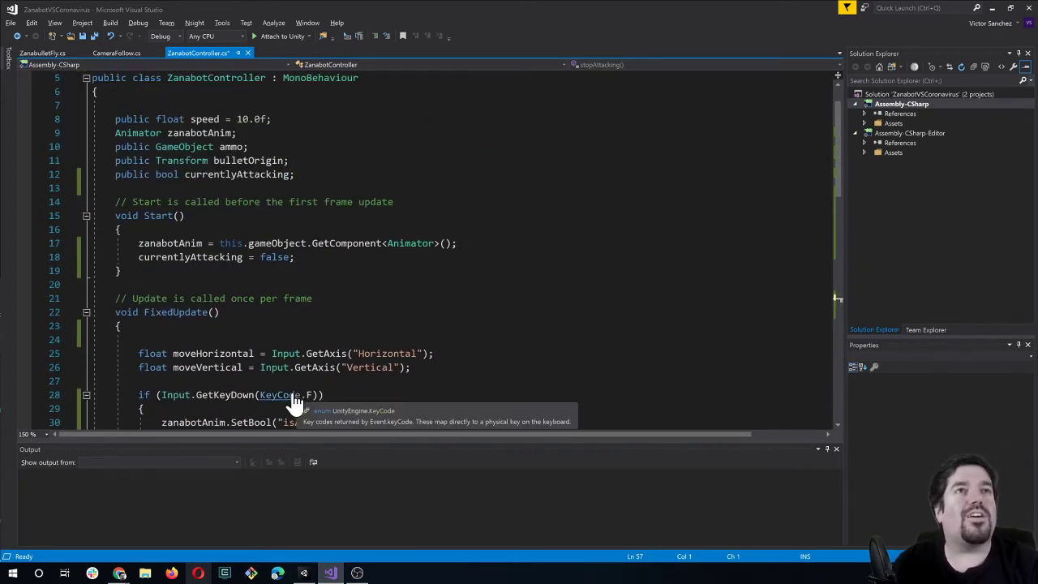
pyautogui.hotkey('ctrl', 's')
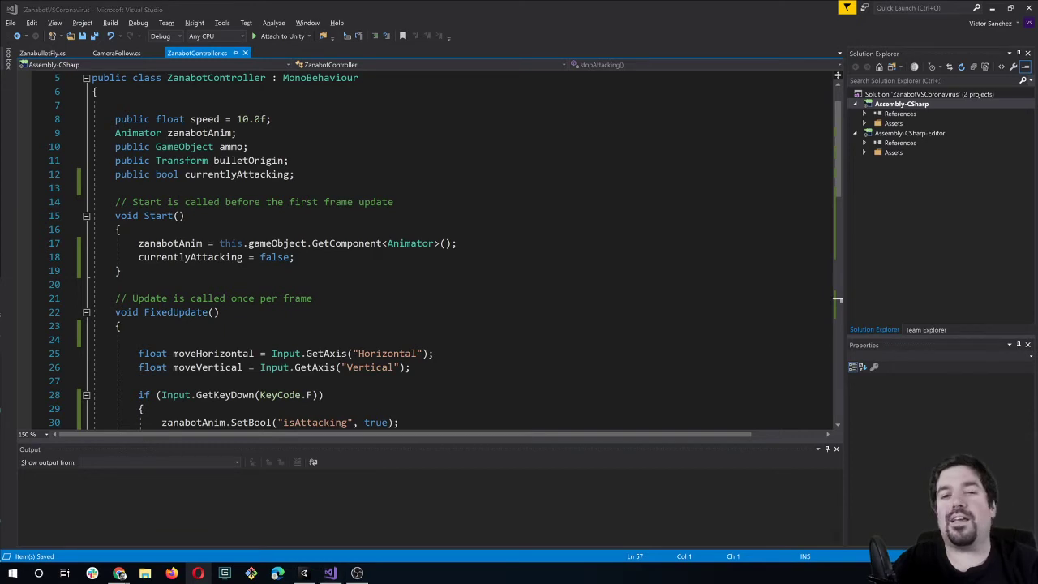
pyautogui.hotkey('alt', 'Tab')
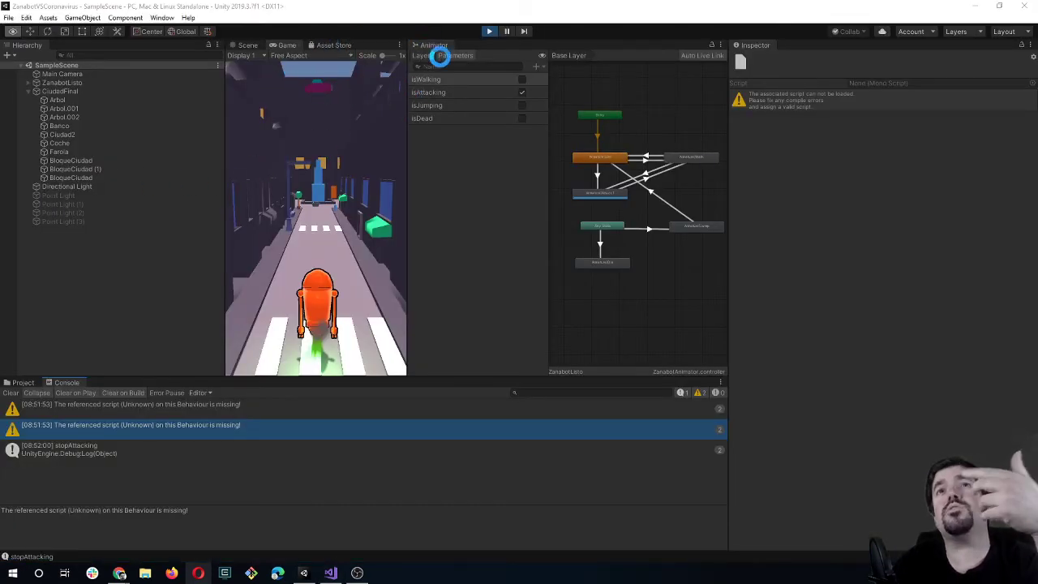
# Inspect the Idle and Walk states' transitions in the Animator, then stop Play mode.
pyautogui.click(607, 159)
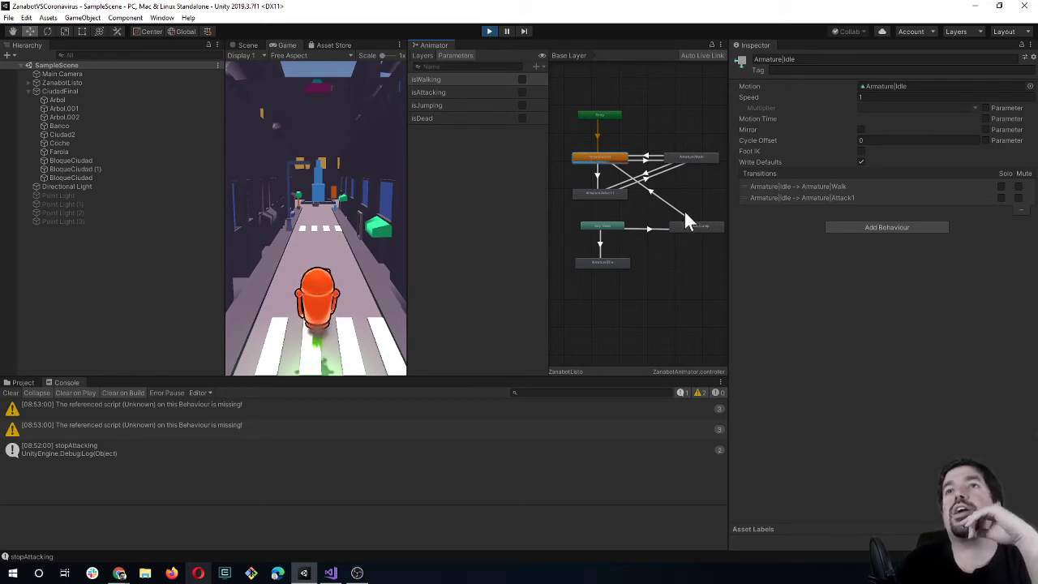
pyautogui.click(685, 157)
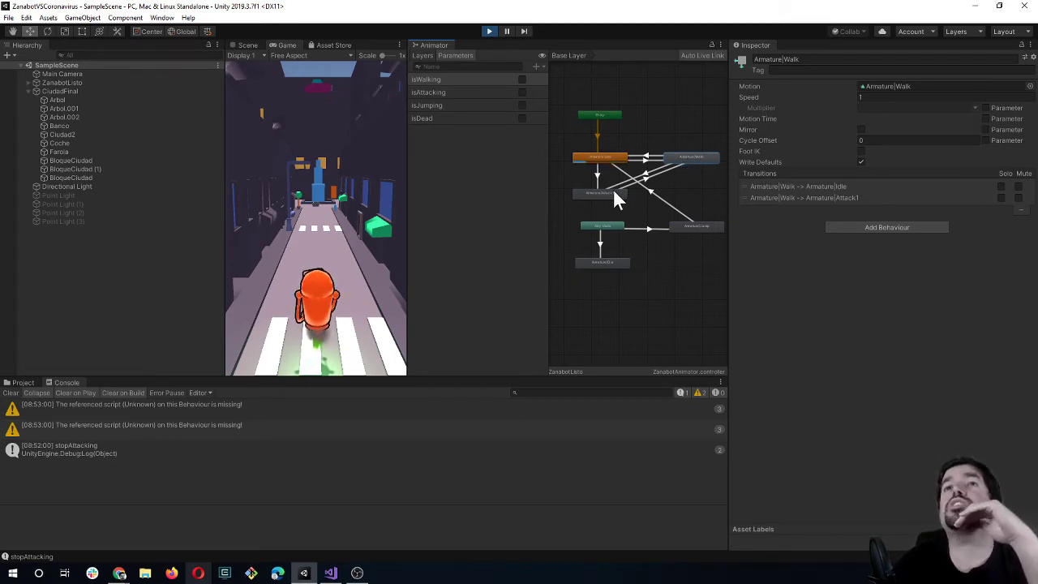
pyautogui.click(612, 156)
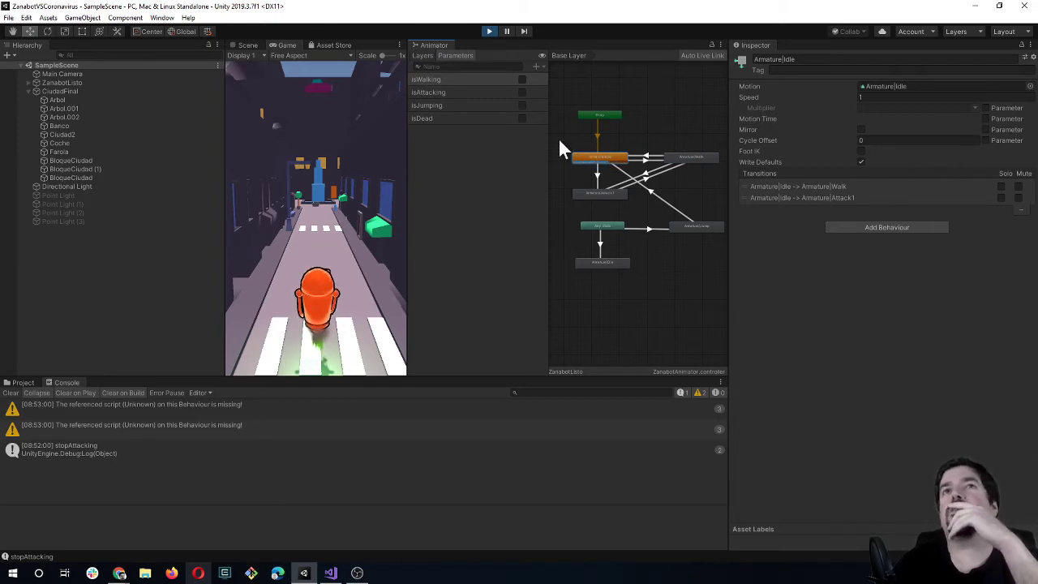
pyautogui.click(488, 32)
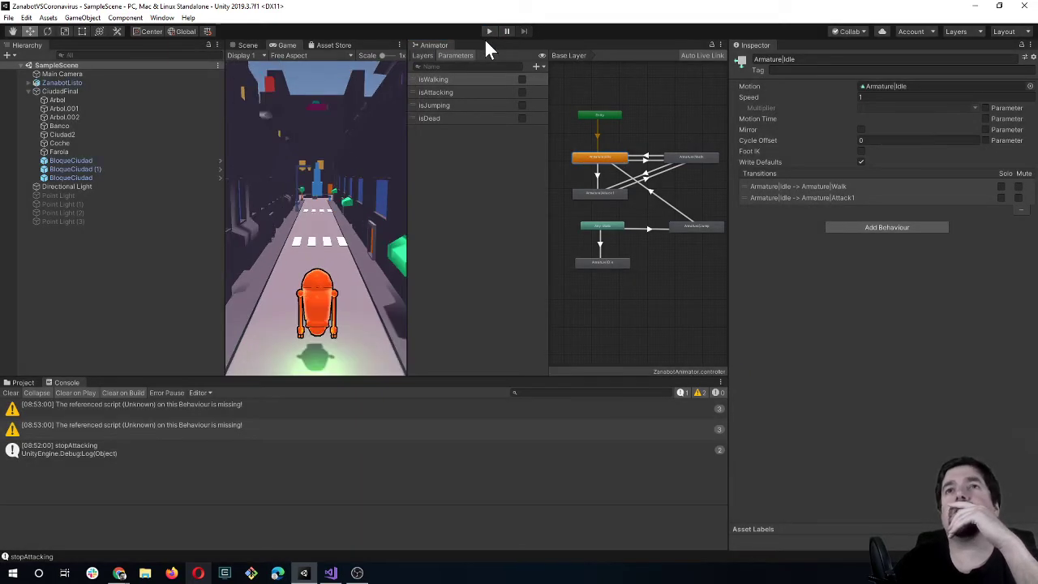
# Inspect the Attack1 state and the Idle→Attack1, Walk→Idle and Idle→Walk transitions.
pyautogui.click(662, 294)
pyautogui.click(600, 195)
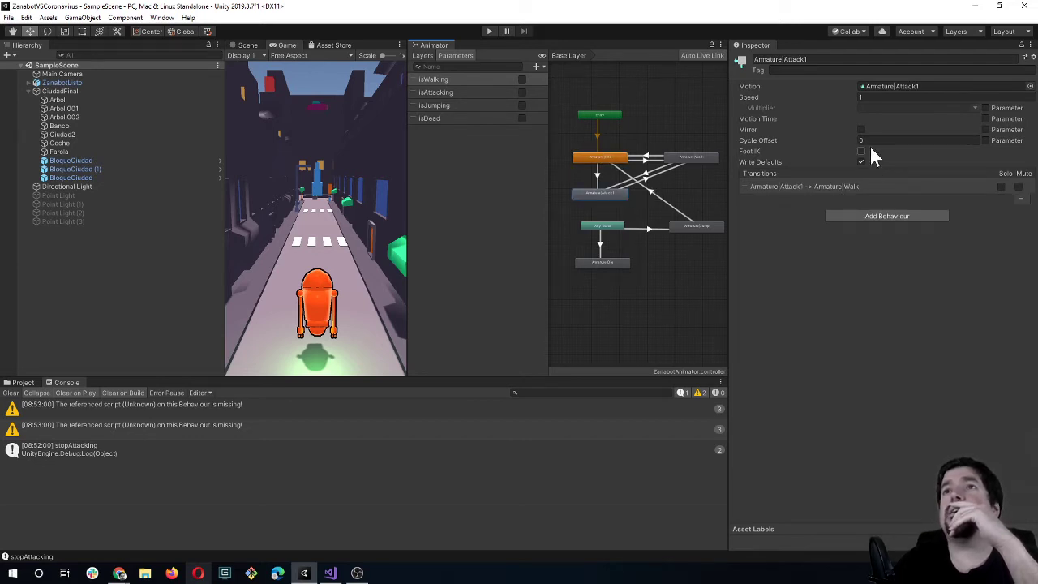
pyautogui.click(597, 173)
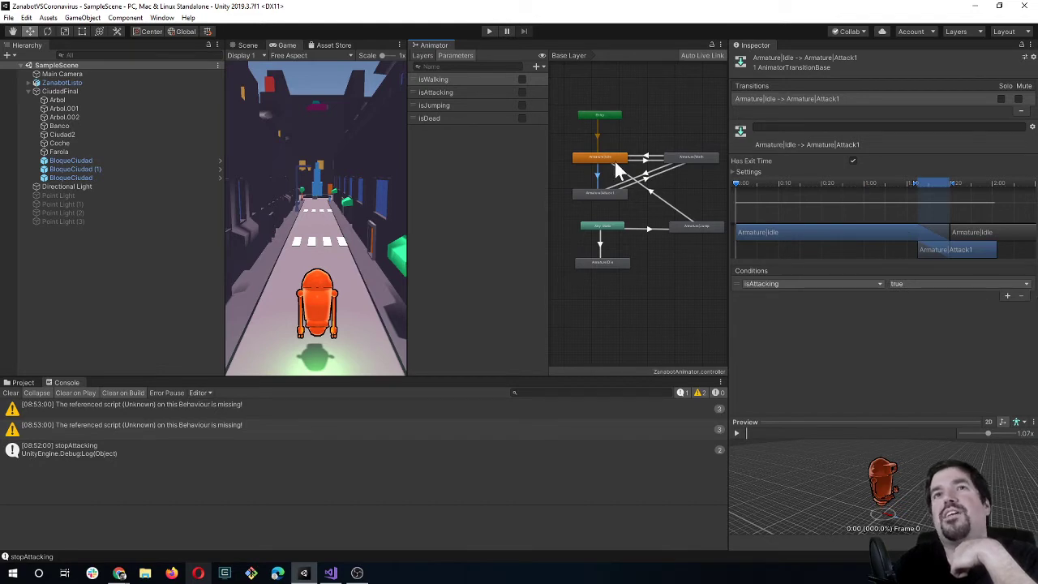
pyautogui.click(645, 160)
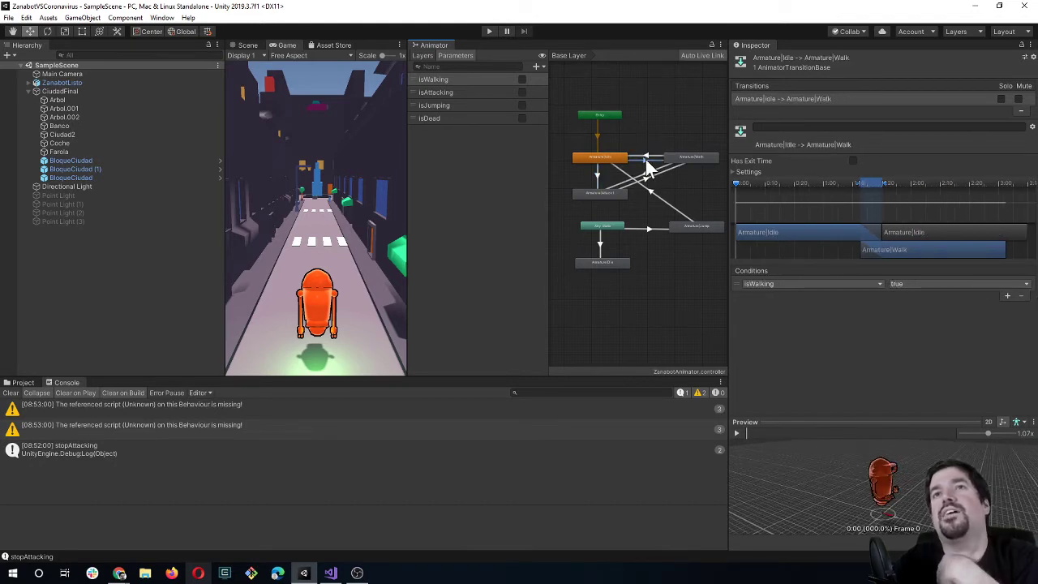
pyautogui.click(649, 159)
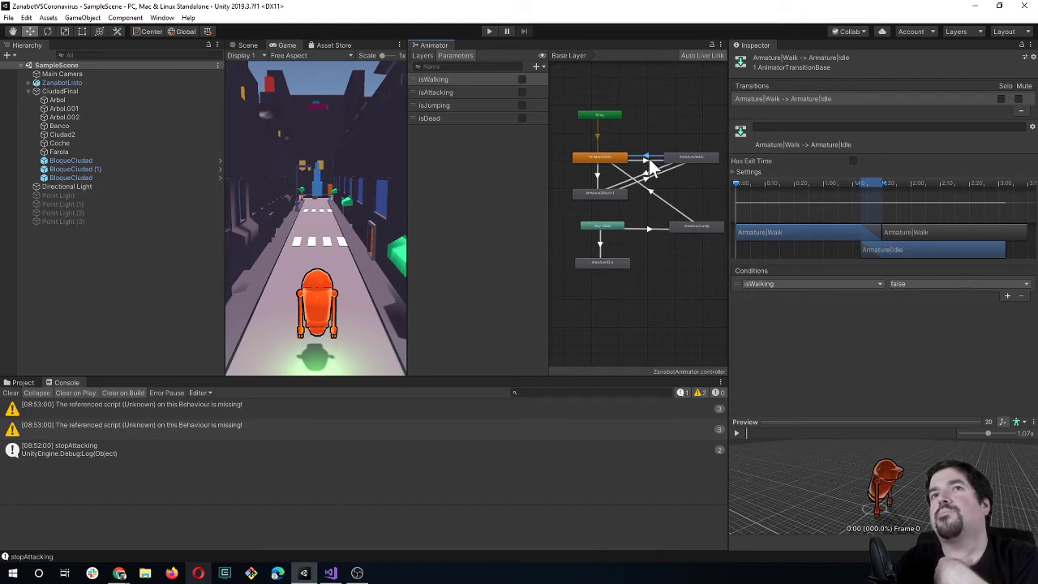
# Turn off exit time on Idle→Attack1 and check Attack1→Walk's isAttacking = false condition.
pyautogui.click(597, 175)
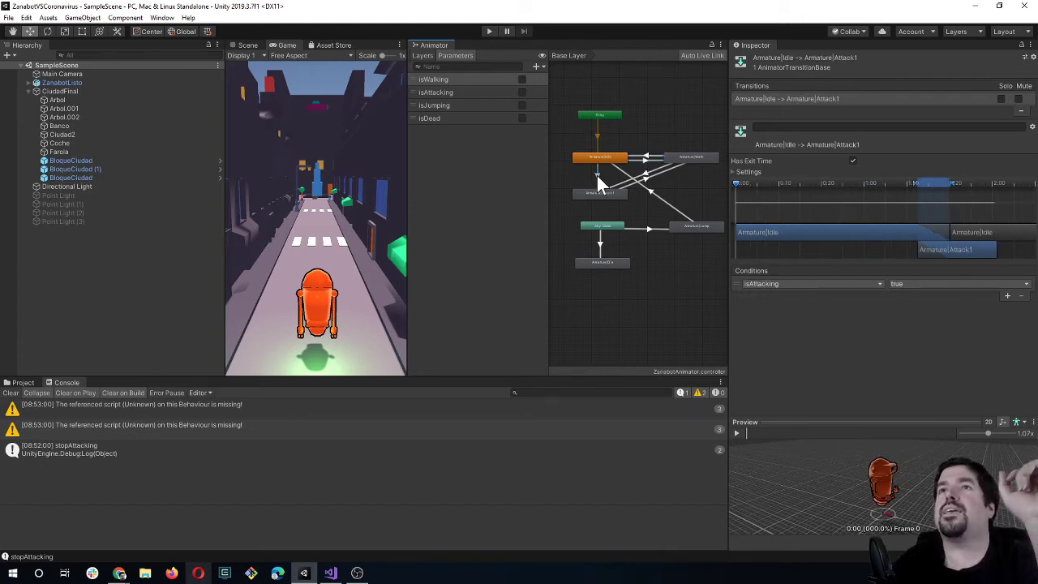
pyautogui.click(852, 160)
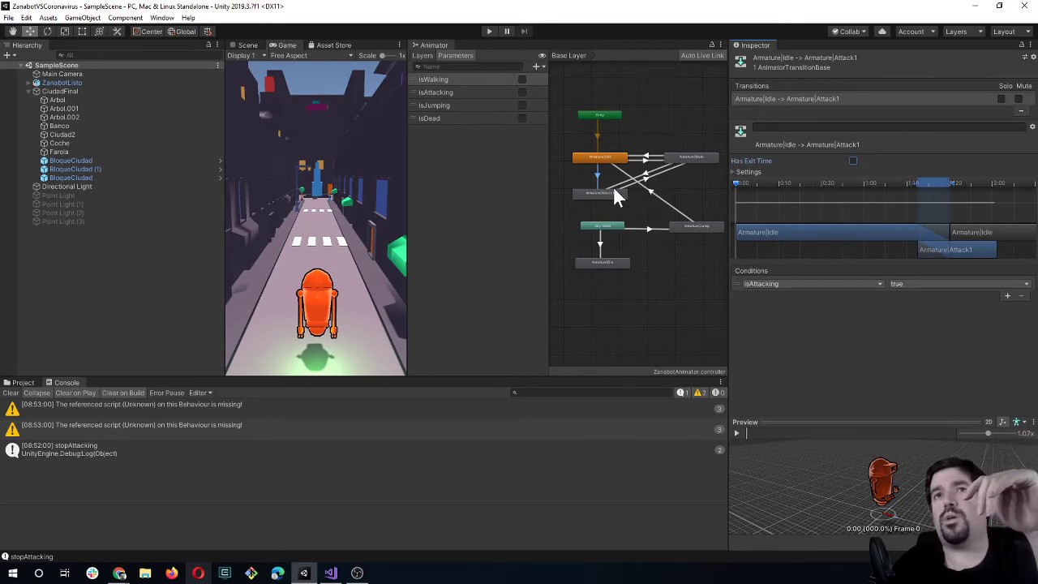
pyautogui.click(648, 179)
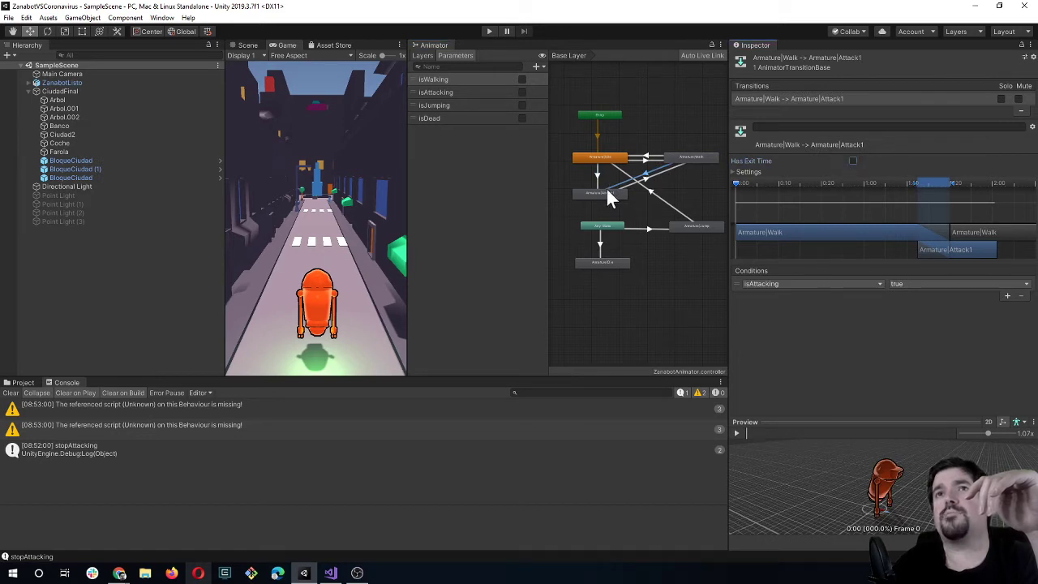
pyautogui.click(650, 179)
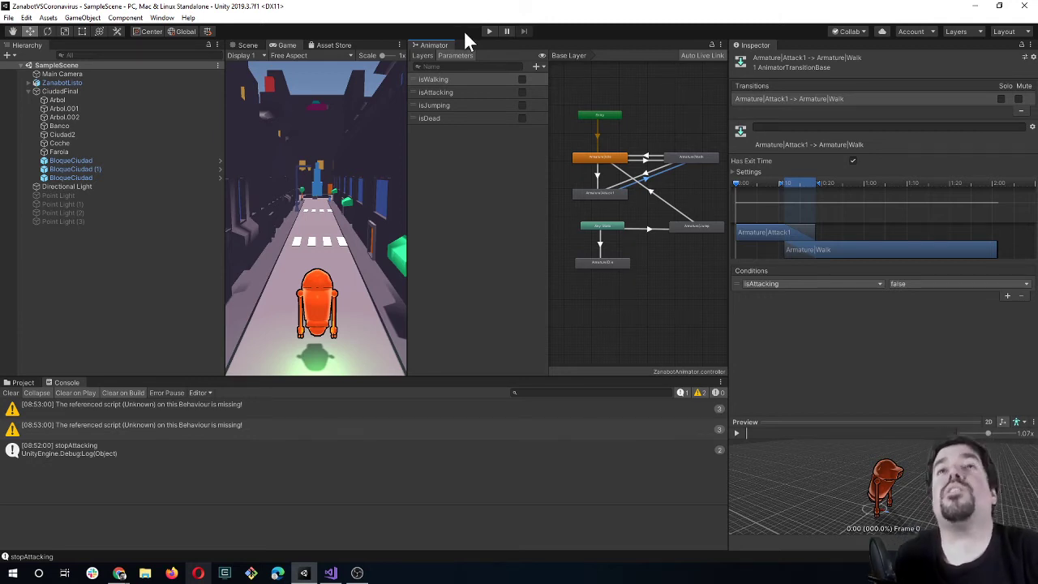
pyautogui.click(612, 193)
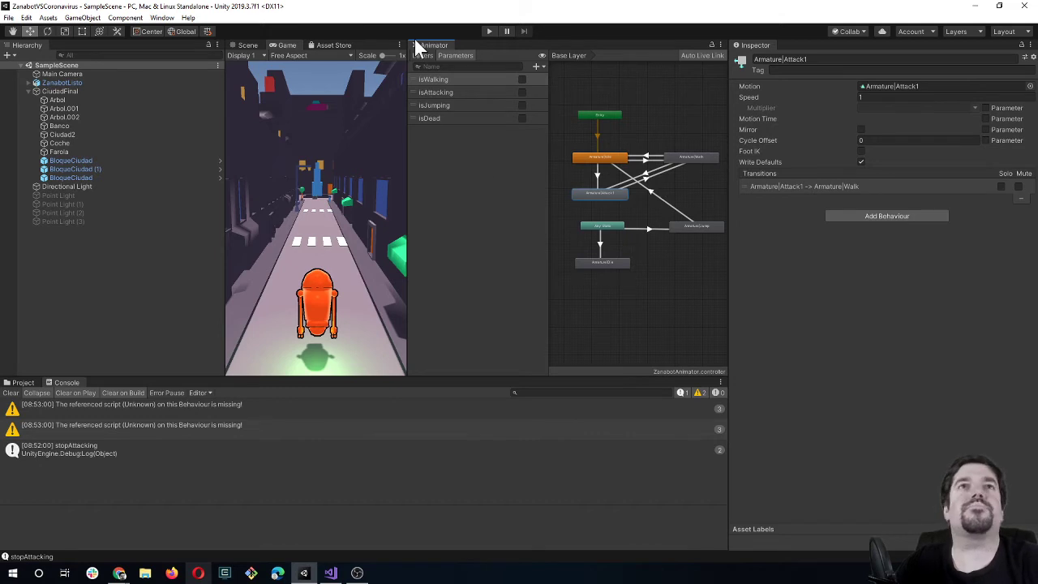
# Play-test attacking and walking, view the stopAttacking log's stack trace, and clear the Console.
pyautogui.click(490, 31)
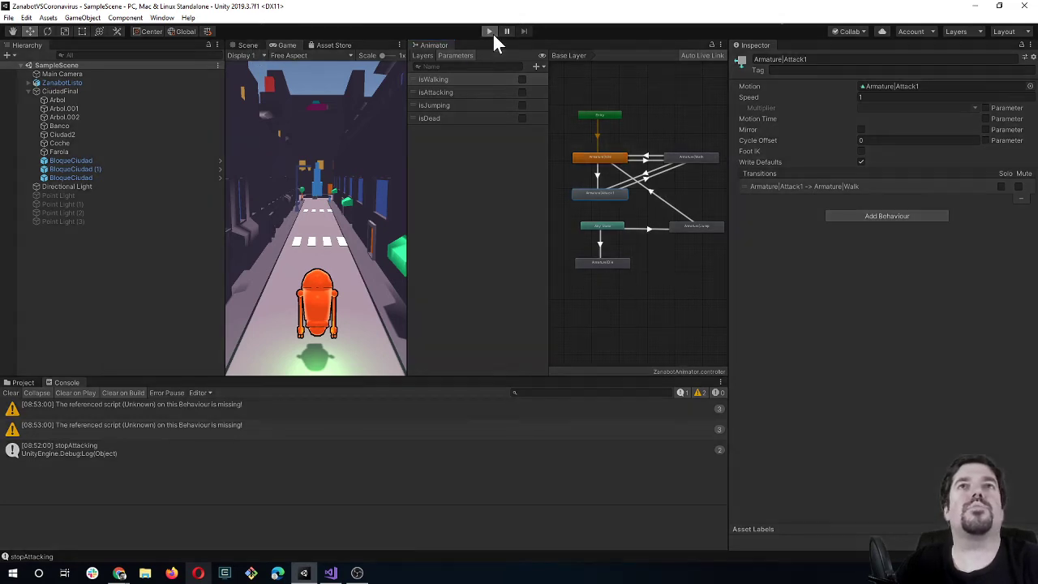
pyautogui.click(322, 326)
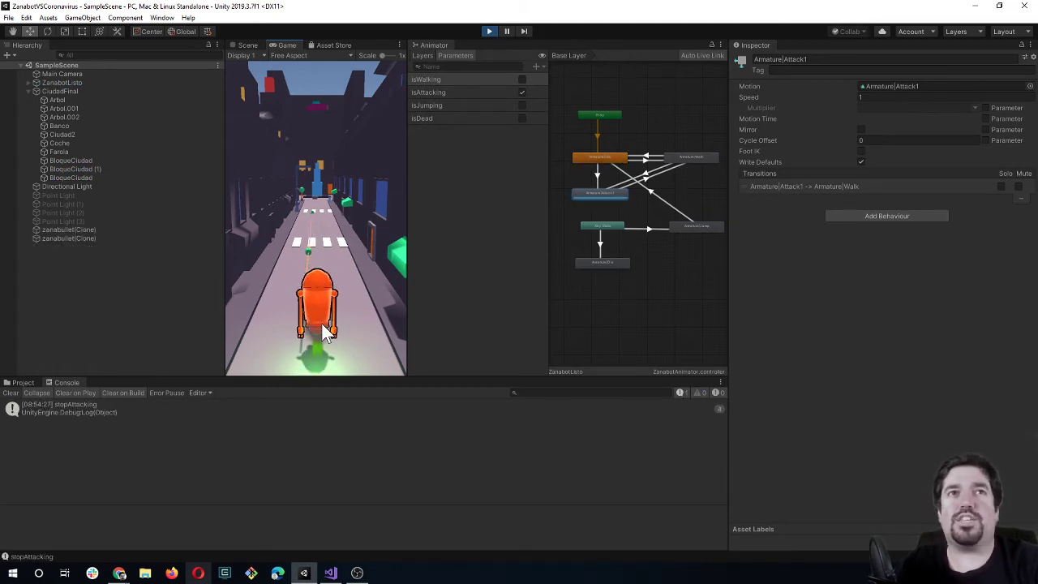
pyautogui.click(322, 326)
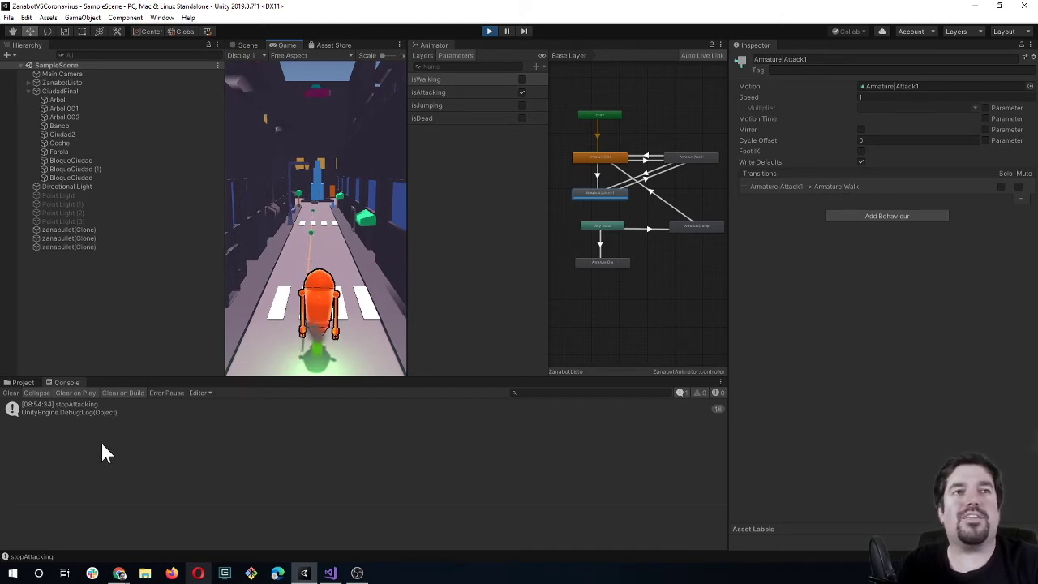
pyautogui.click(92, 409)
pyautogui.click(10, 393)
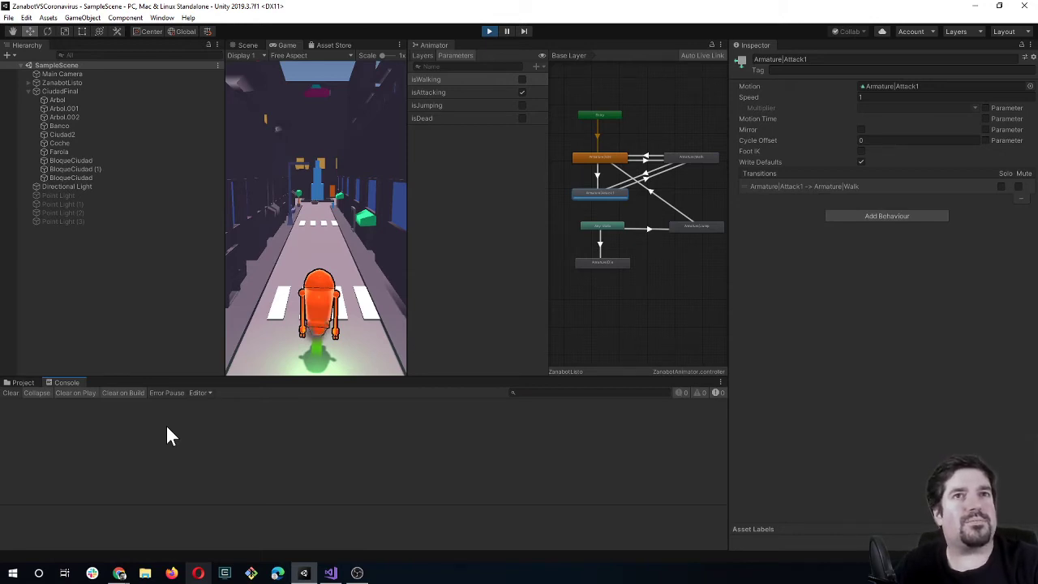
pyautogui.click(307, 185)
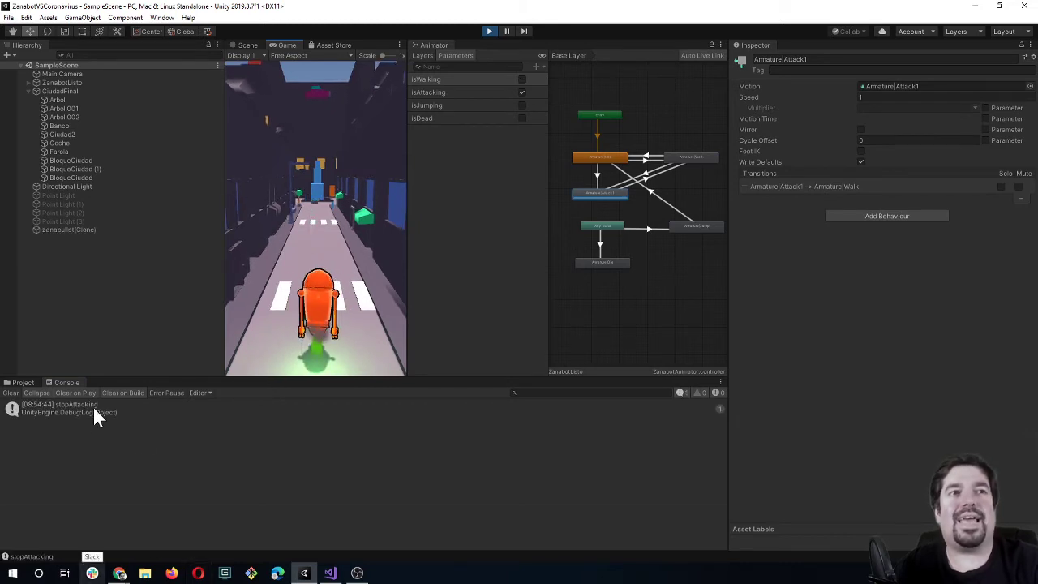
pyautogui.hotkey('alt', 'Tab')
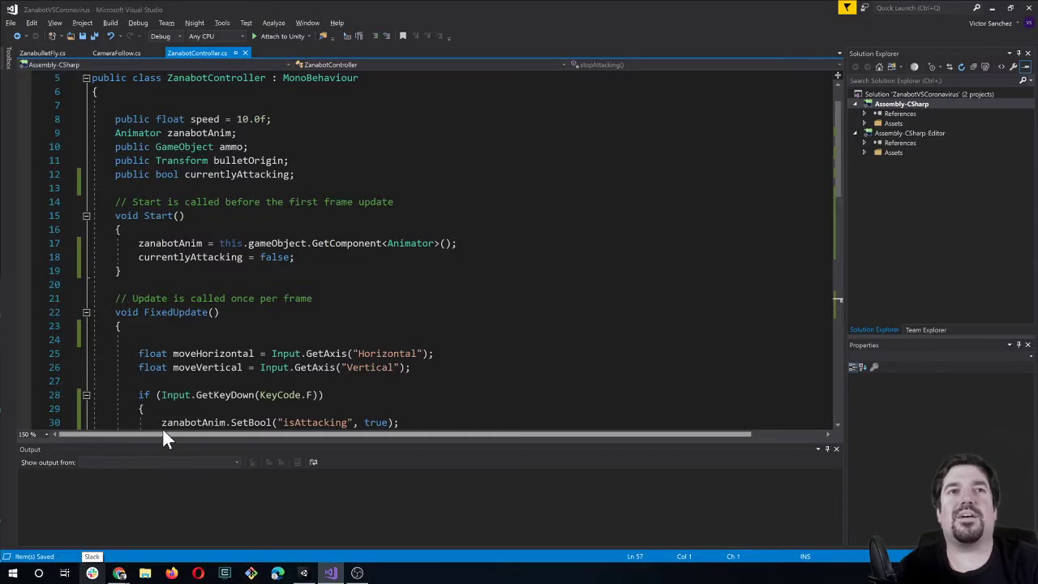
pyautogui.scroll(-1, 445, 252)
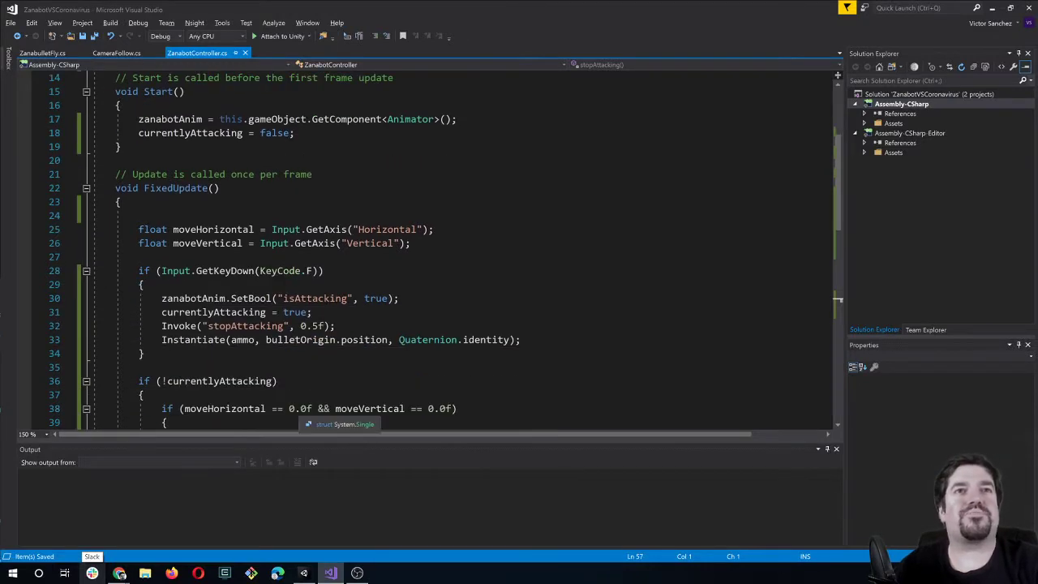
pyautogui.scroll(-1, 445, 252)
pyautogui.scroll(-1, 445, 252)
pyautogui.scroll(-1, 308, 409)
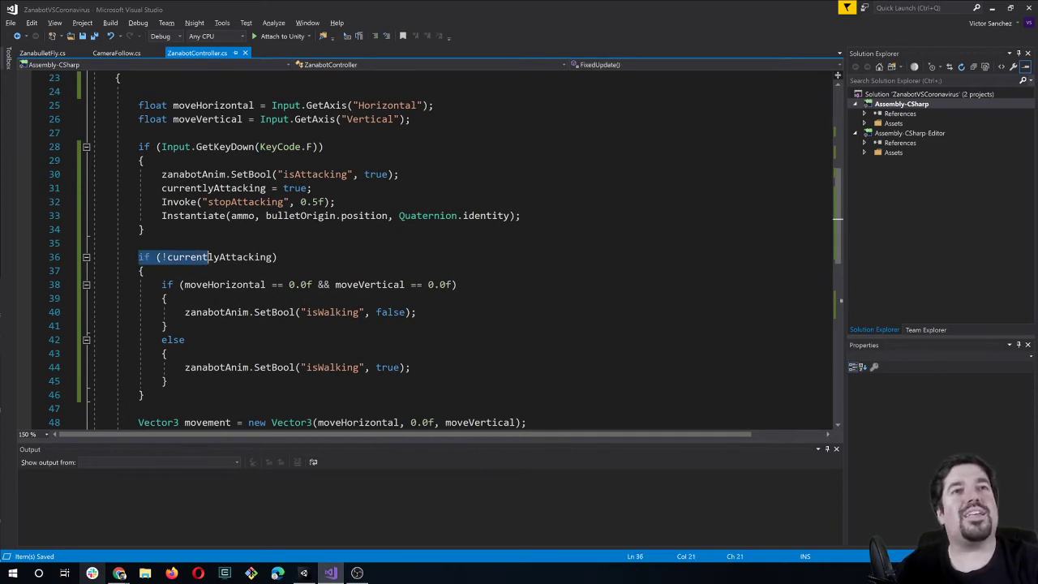
pyautogui.moveTo(250, 257); pyautogui.dragTo(258, 257)
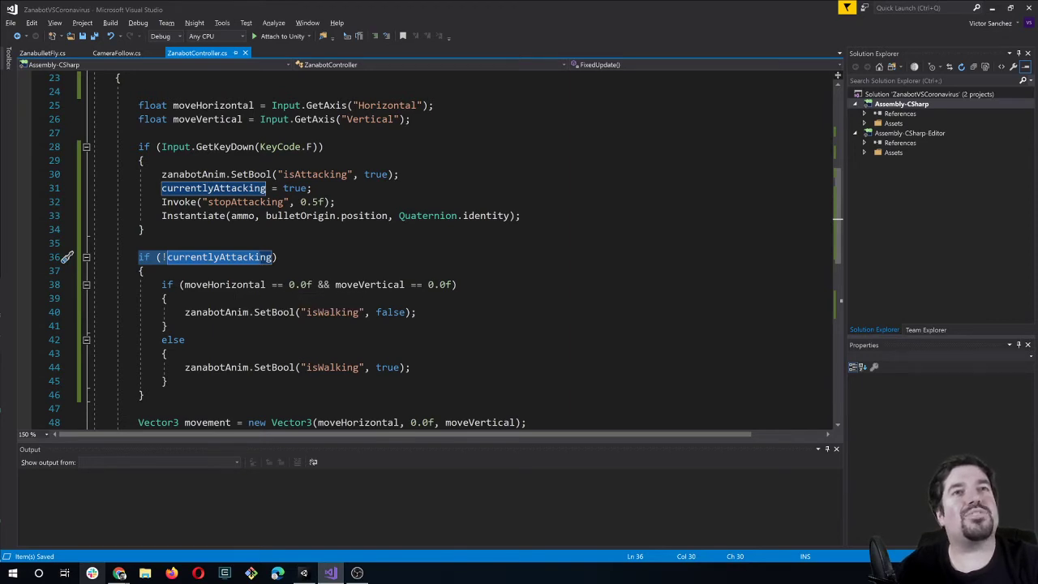
pyautogui.click(164, 299)
pyautogui.tripleClick(270, 312)
pyautogui.click(354, 312)
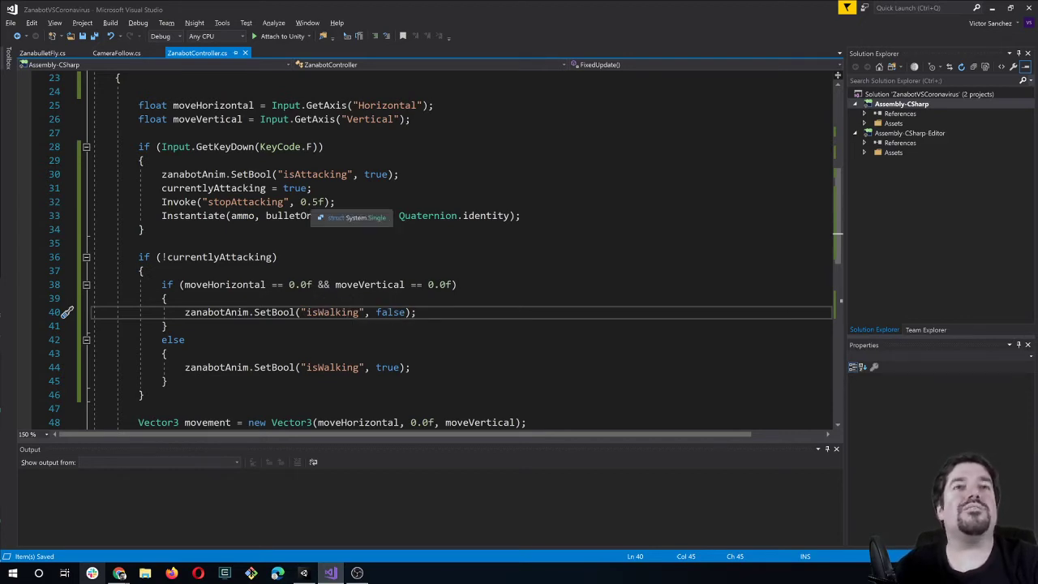
pyautogui.doubleClick(264, 189)
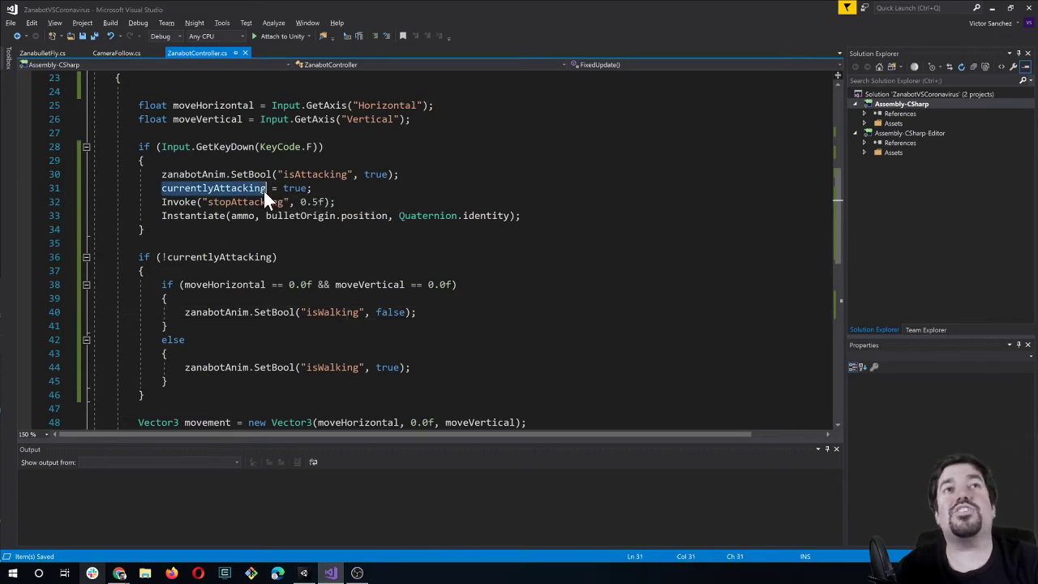
pyautogui.tripleClick(263, 191)
pyautogui.scroll(1, 322, 216)
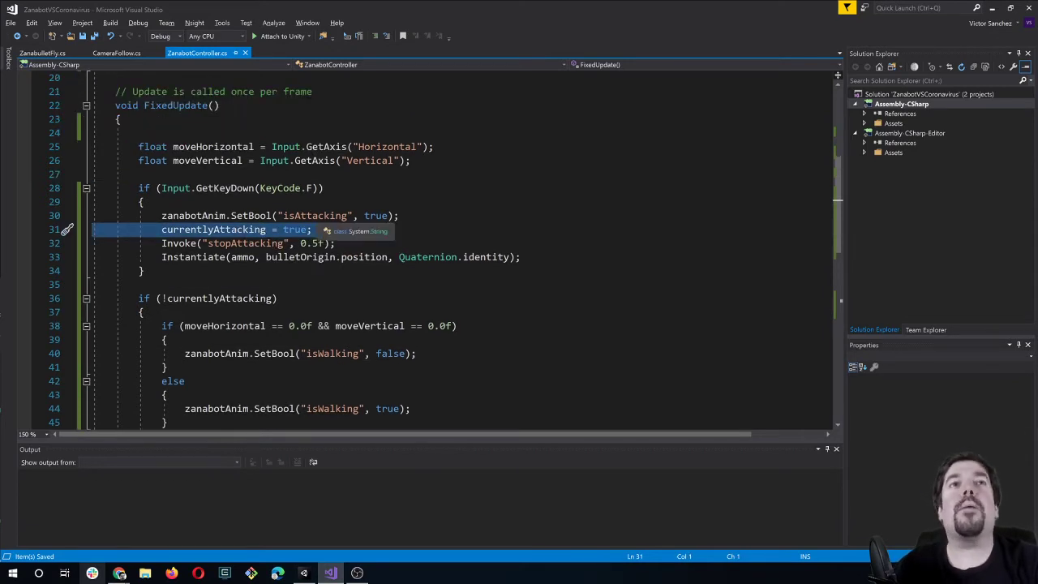
pyautogui.tripleClick(315, 214)
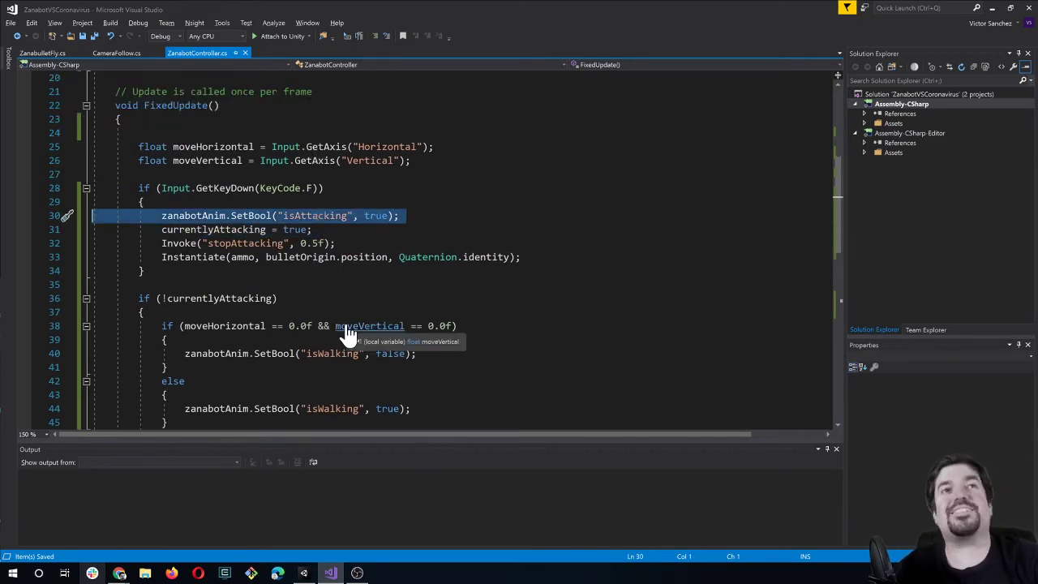
pyautogui.scroll(2, 347, 332)
pyautogui.scroll(-4, 347, 332)
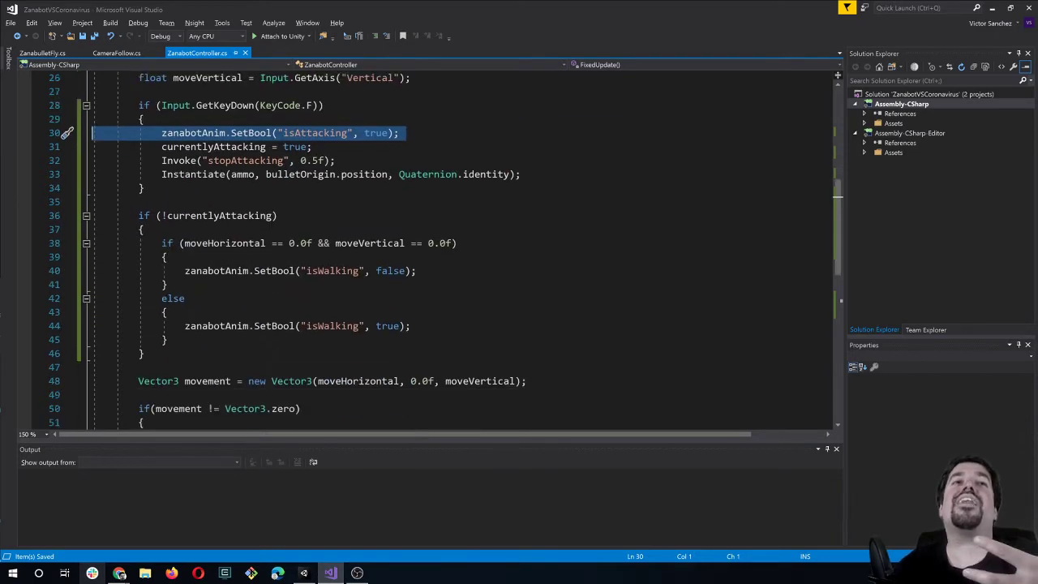
pyautogui.scroll(-5, 421, 244)
# Add zanabotAnim.SetBool("isAttacking", false) to stopAttacking(), save, and remove empty line 63.
pyautogui.click(296, 353)
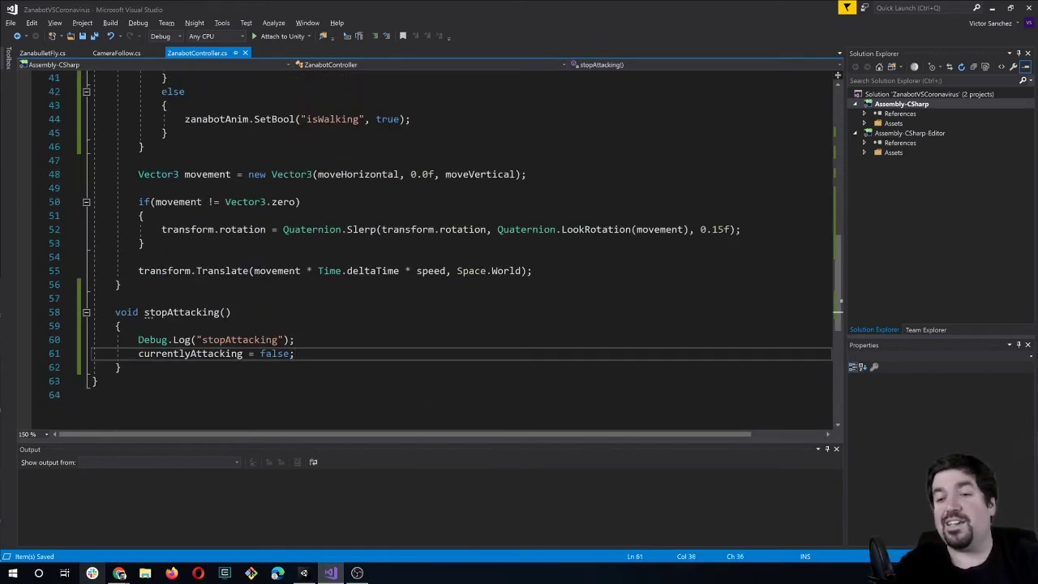
pyautogui.press('Return')
pyautogui.write('zanabotAnim.SetBool("isAttacking", true);')
pyautogui.doubleClick(355, 369)
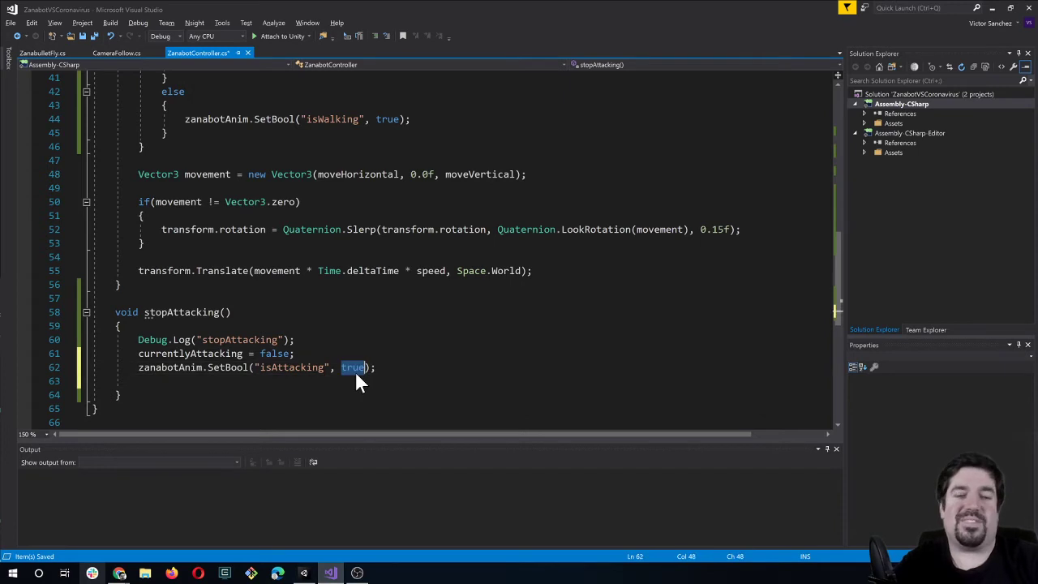
pyautogui.write('false')
pyautogui.hotkey('ctrl', 's')
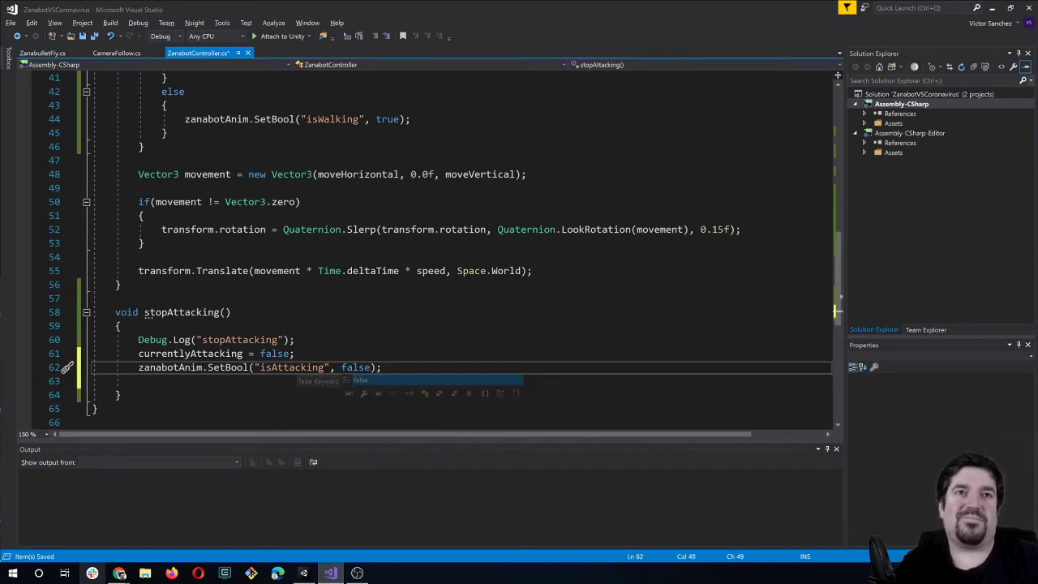
pyautogui.click(138, 381)
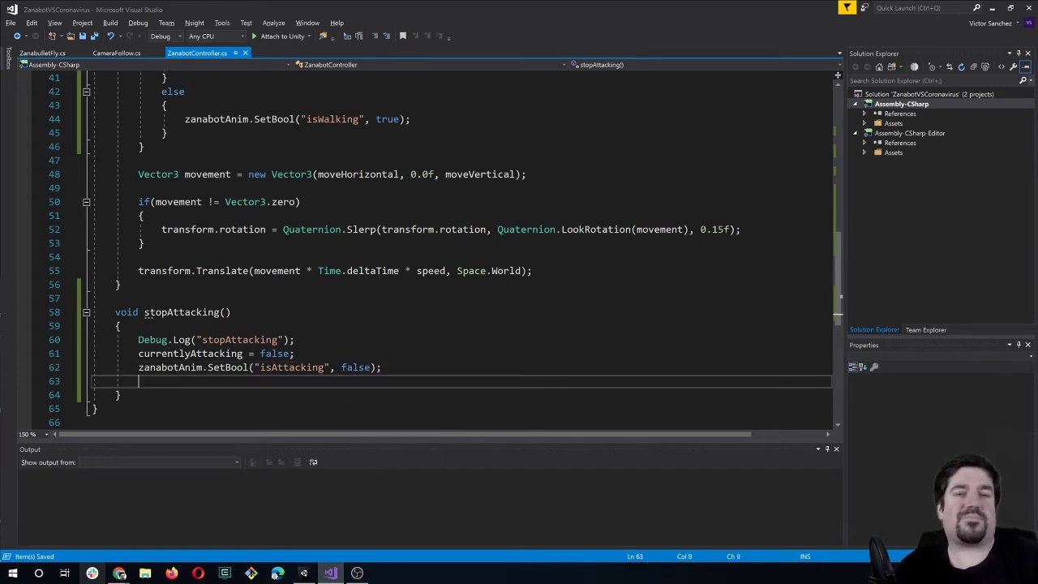
pyautogui.press('BackSpace')
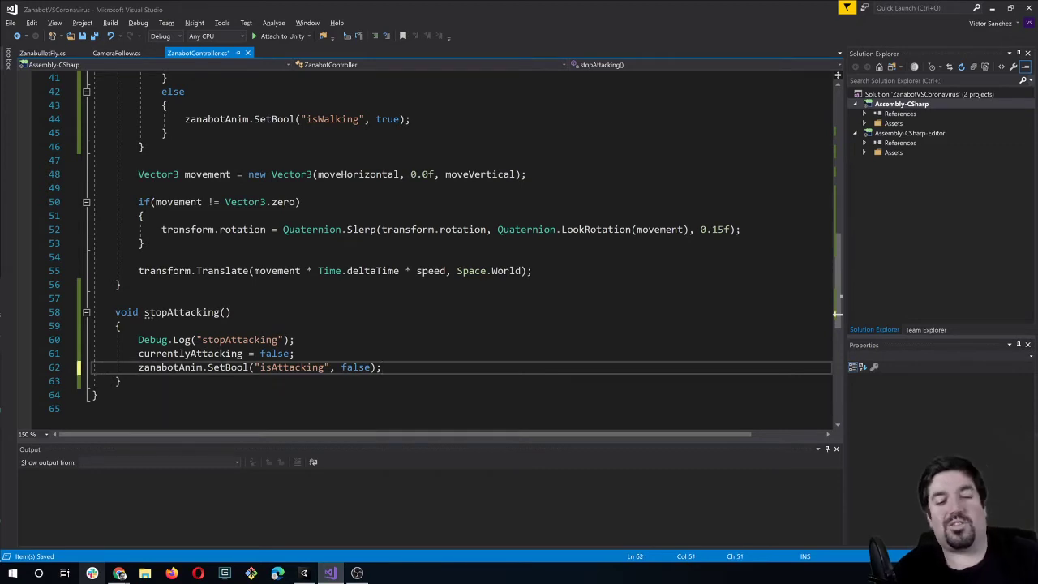
pyautogui.hotkey('alt', 'Tab')
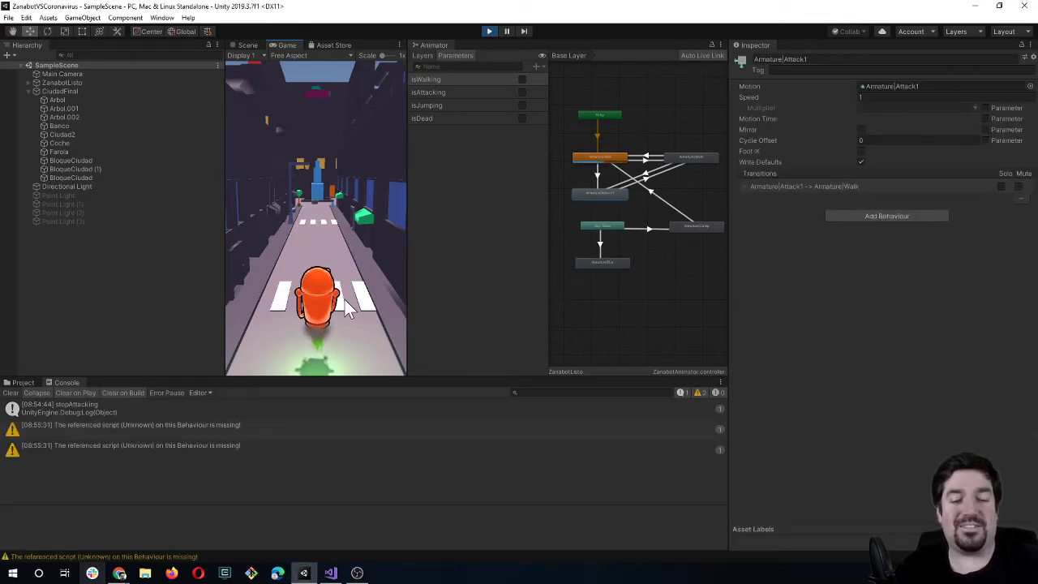
# Play-test by alternating walking (Up, W, A, S) with Space attacks, confirming isAttacking resets each time.
pyautogui.press('Up')
pyautogui.press('space')
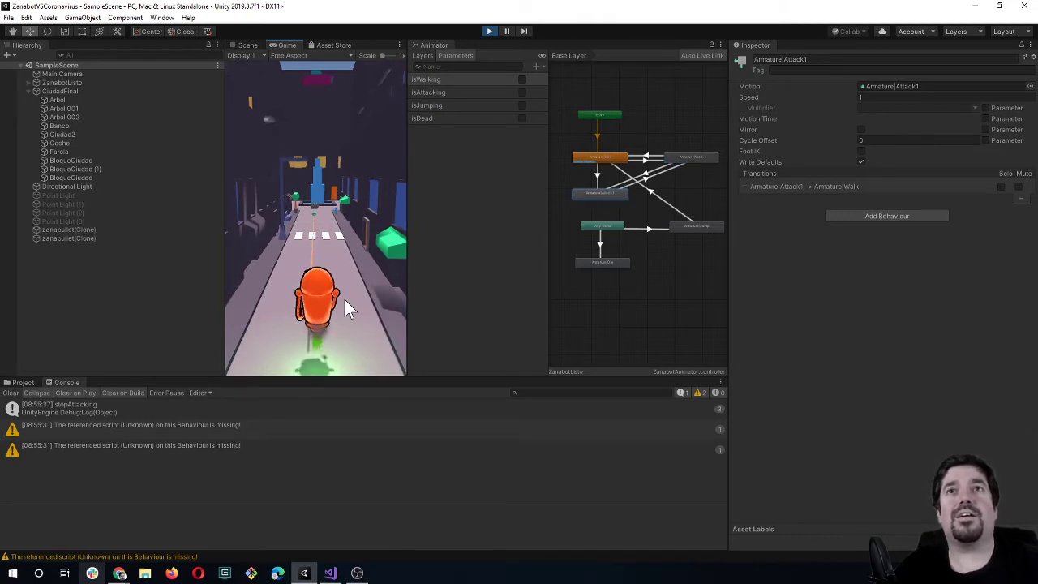
pyautogui.press('Up')
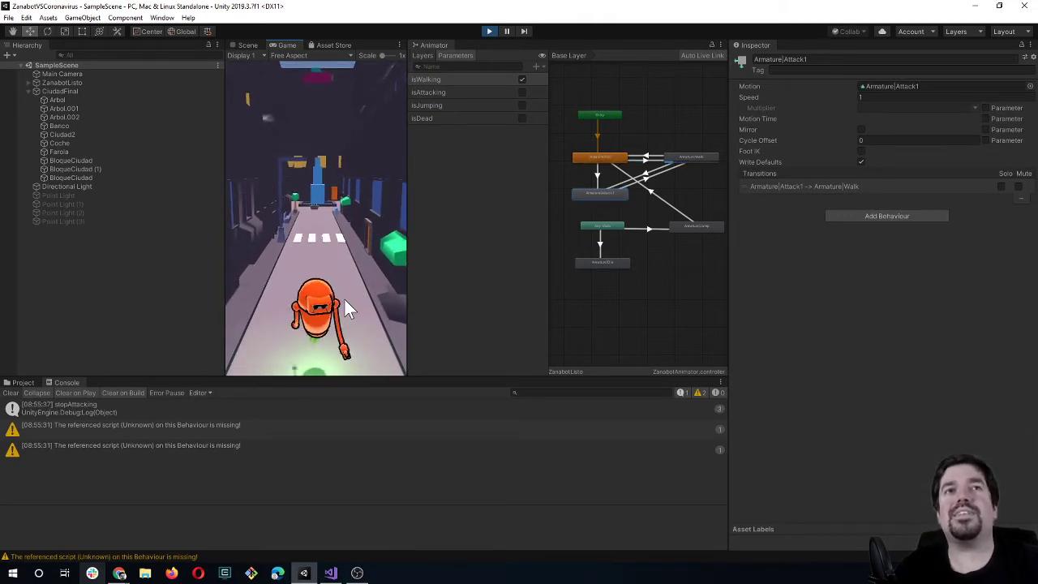
pyautogui.press('space')
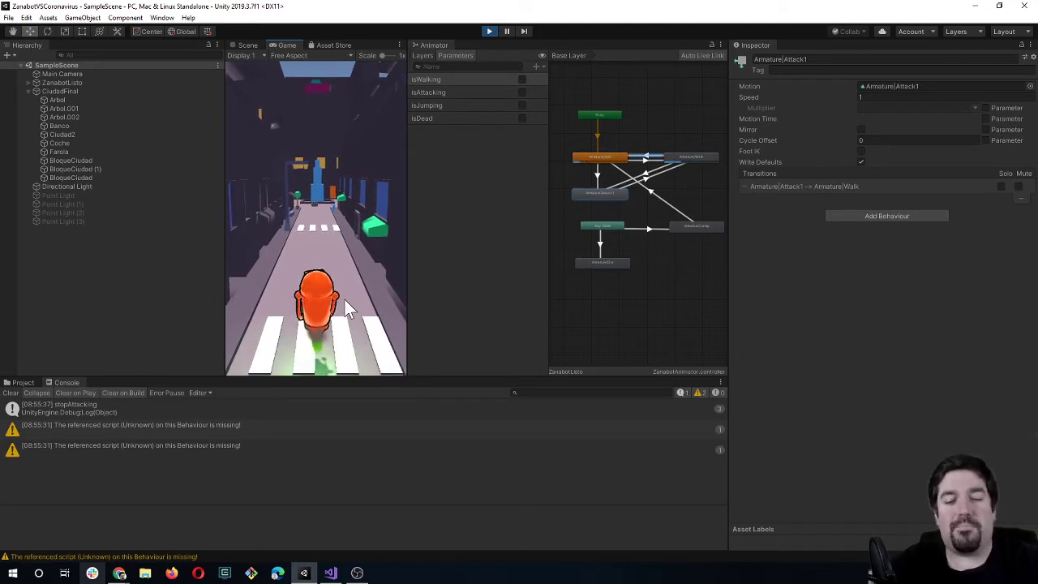
pyautogui.press('Up')
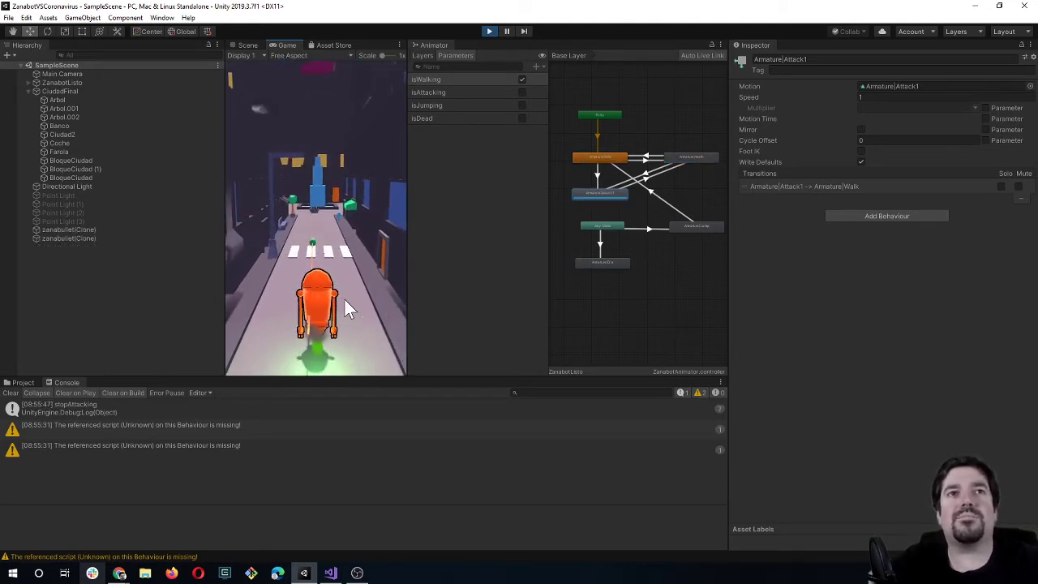
pyautogui.press('space')
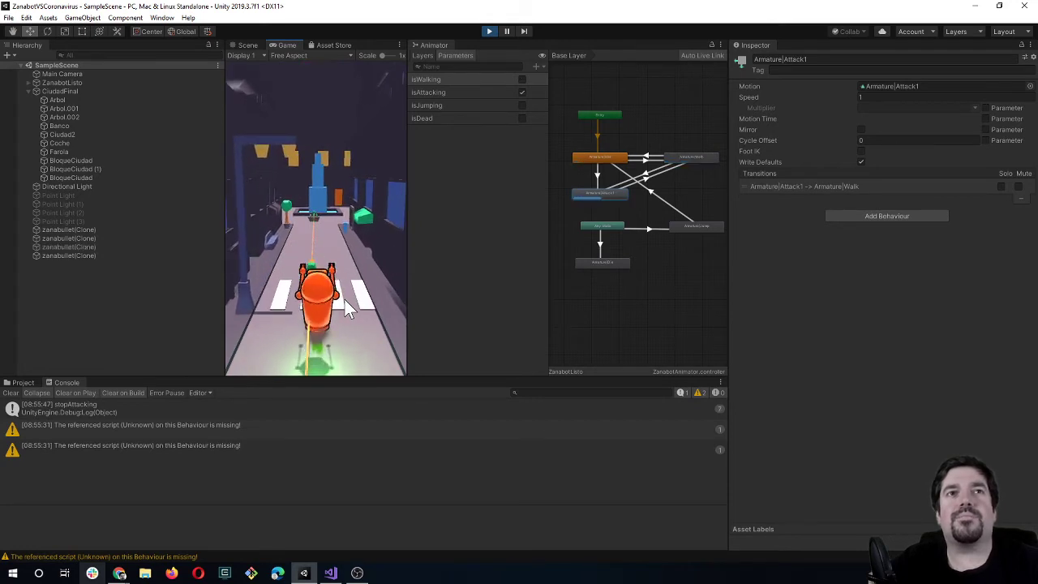
pyautogui.press('space')
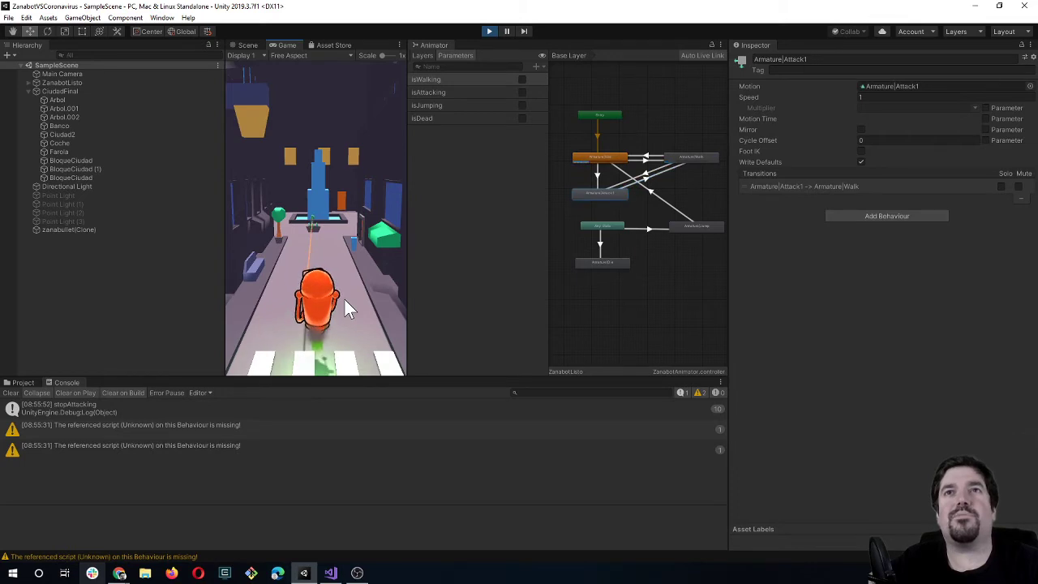
pyautogui.press('w')
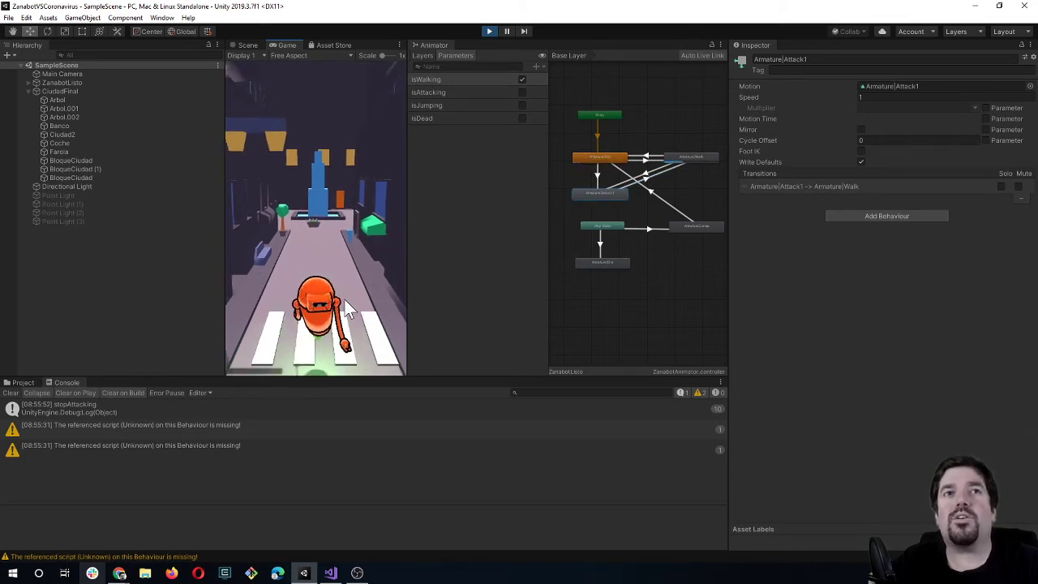
pyautogui.press('space')
pyautogui.press('space')
pyautogui.press('space')
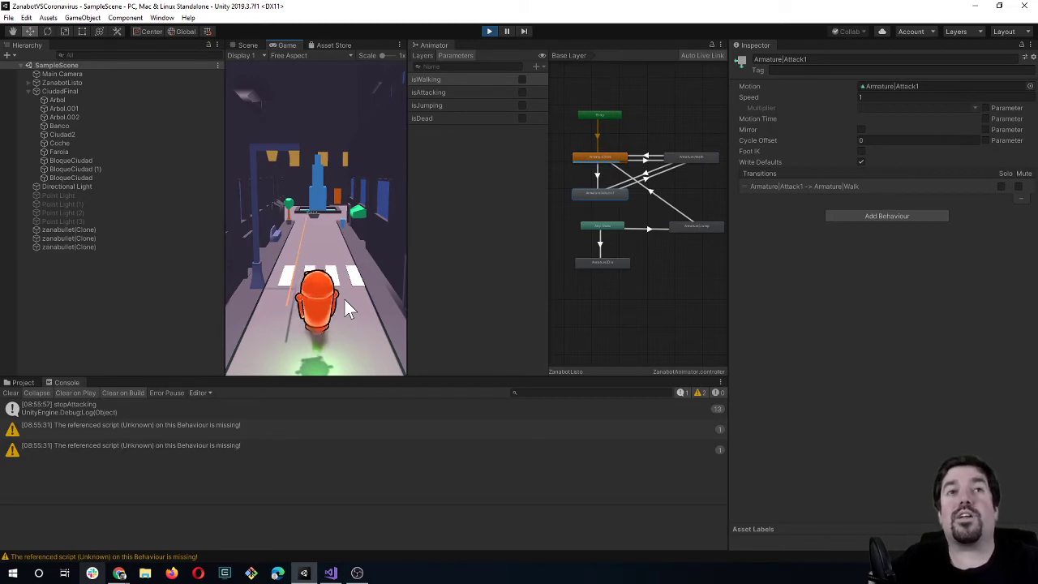
pyautogui.press('s')
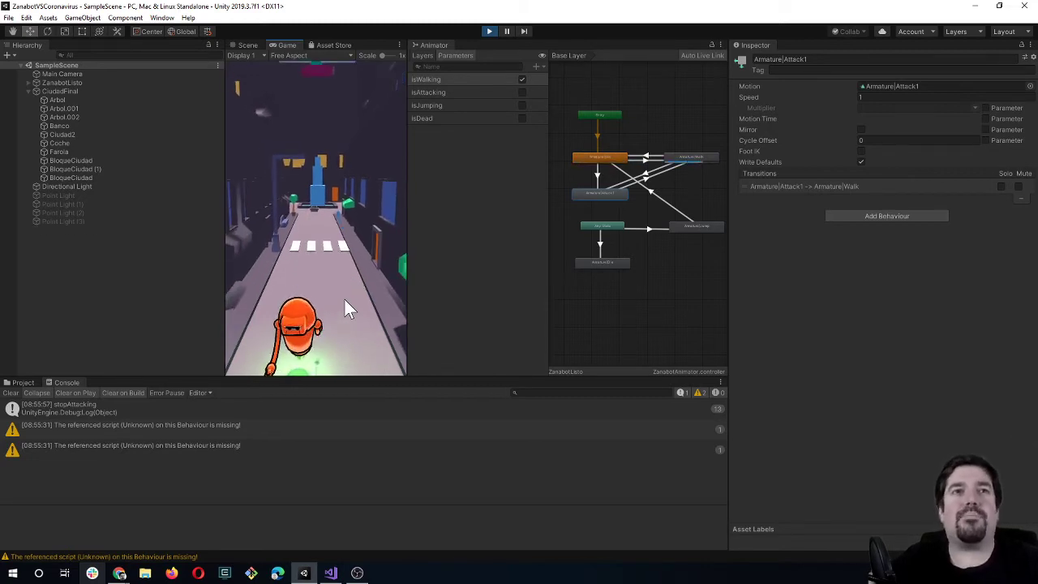
pyautogui.press('a')
pyautogui.press('space')
pyautogui.press('w')
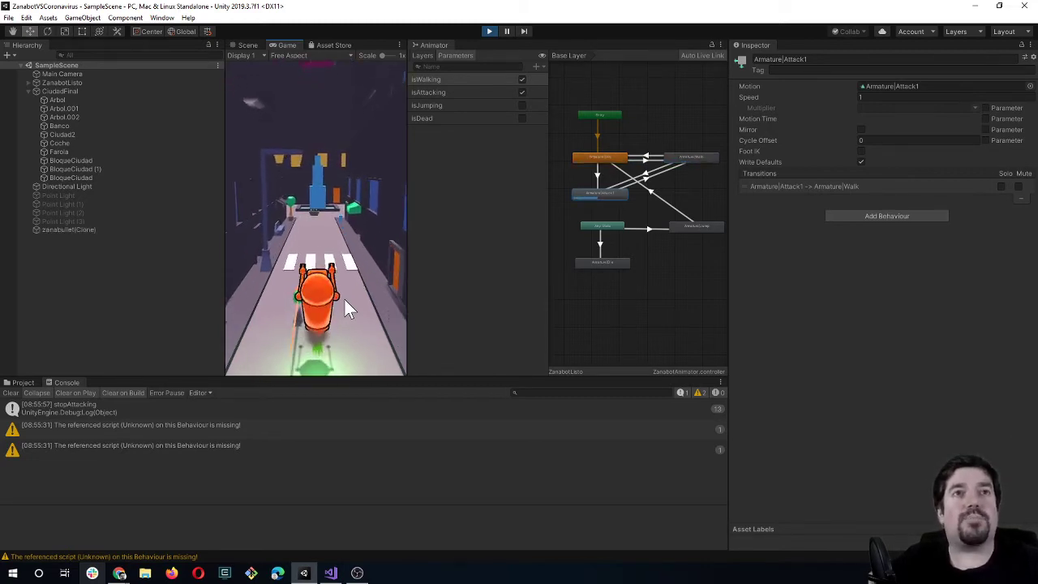
pyautogui.press('space')
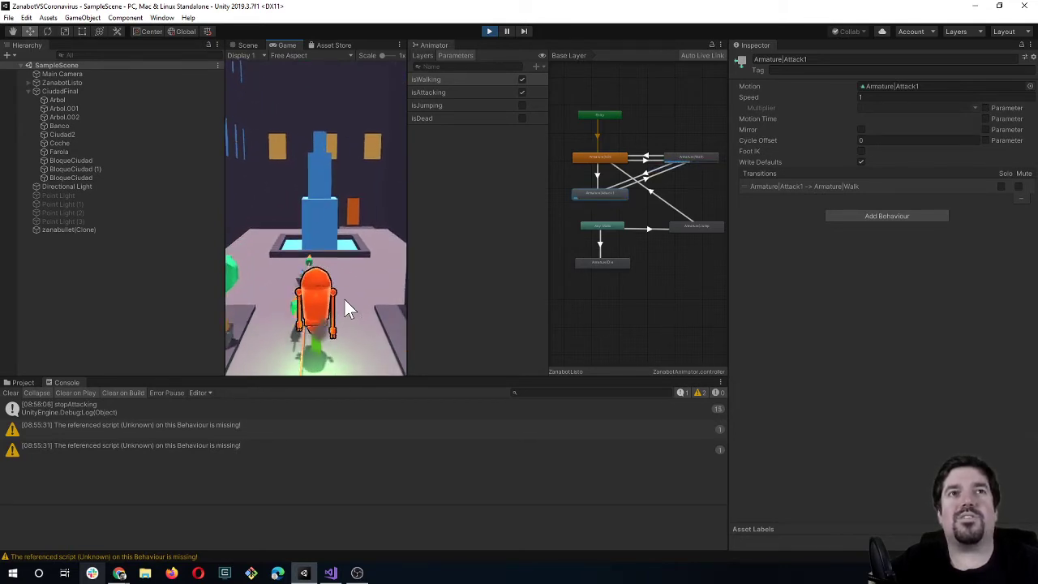
pyautogui.press('space')
pyautogui.press('s')
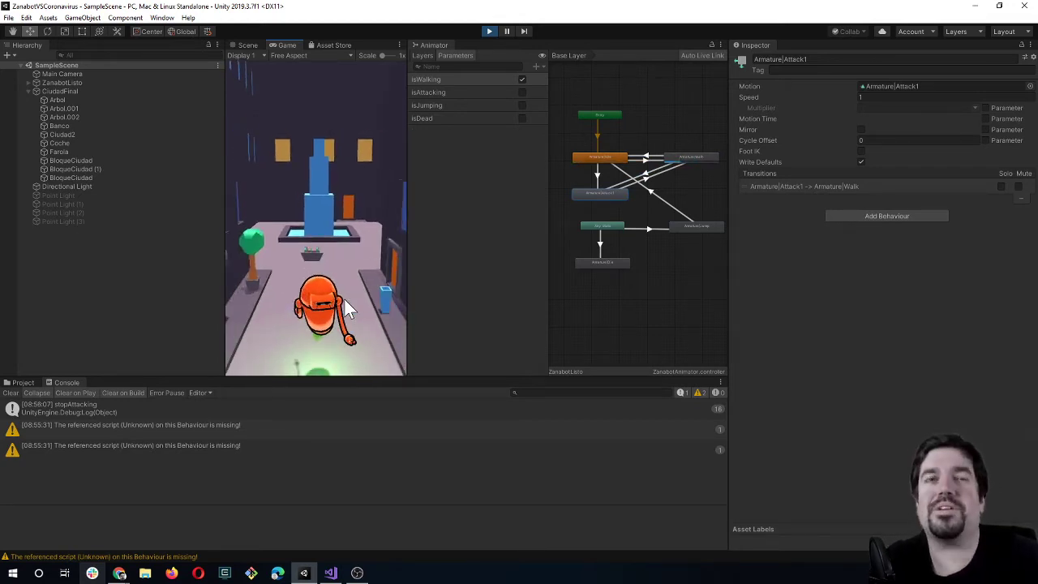
# Change the stopAttacking Invoke delay in ZanabotController.cs from 0.5f to 0.15f.
pyautogui.hotkey('alt', 'Tab')
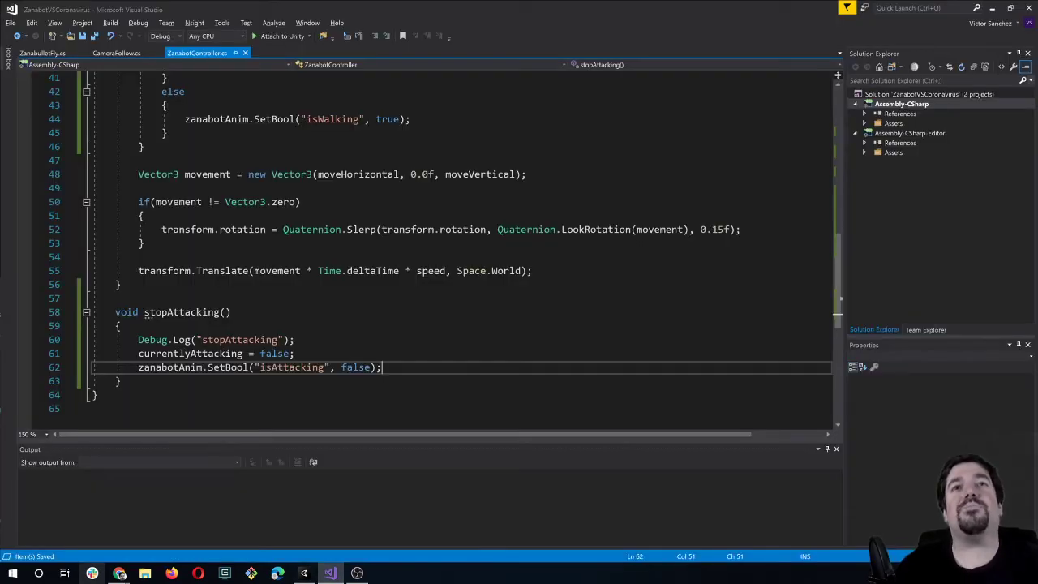
pyautogui.scroll(5, 454, 243)
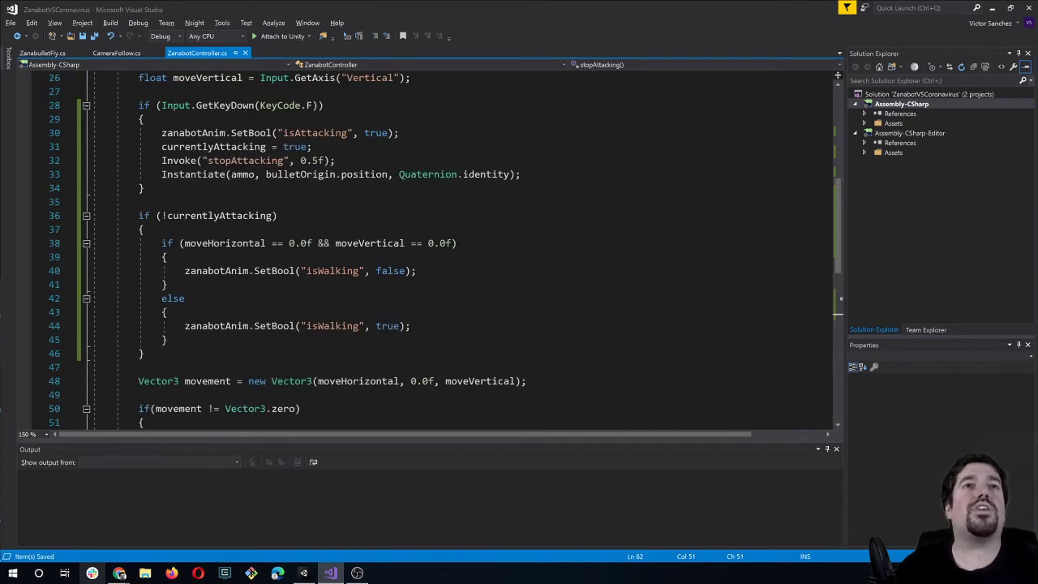
pyautogui.click(313, 161)
pyautogui.write('1')
pyautogui.click(168, 256)
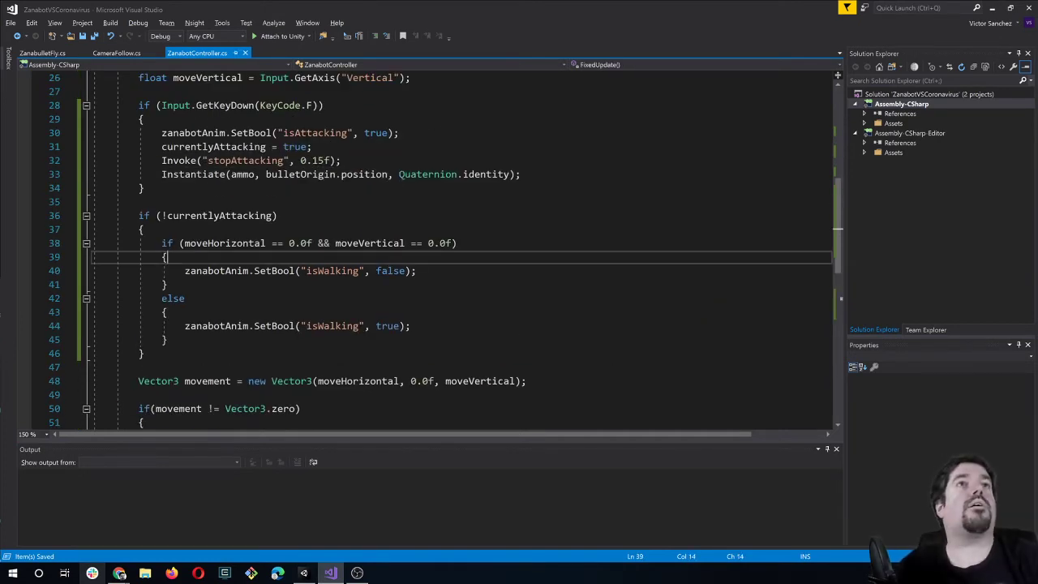
pyautogui.hotkey('alt', 'Tab')
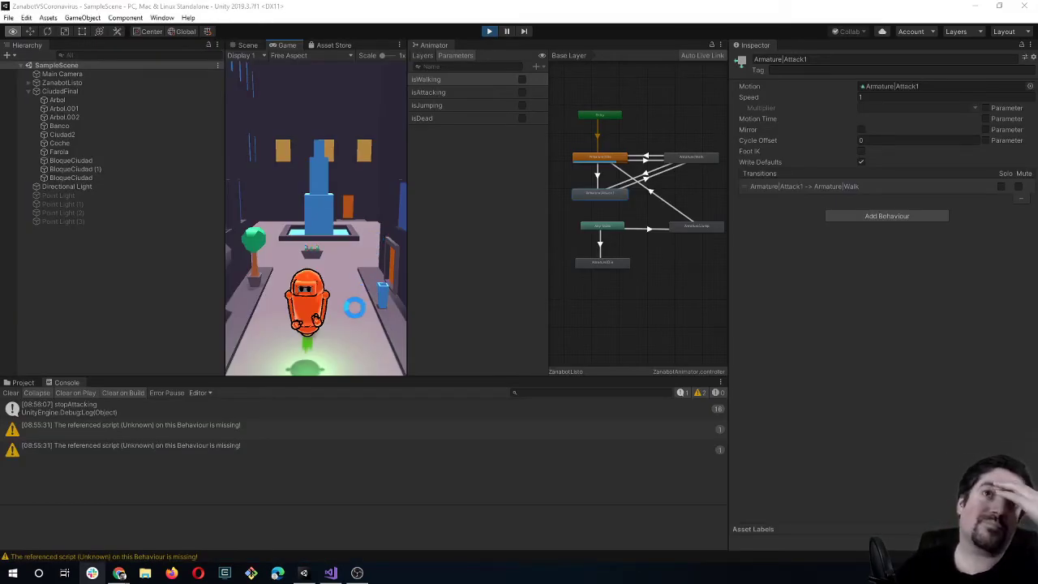
# Focus the Game view, run the robot forward, and fire three attacks.
pyautogui.click(355, 309)
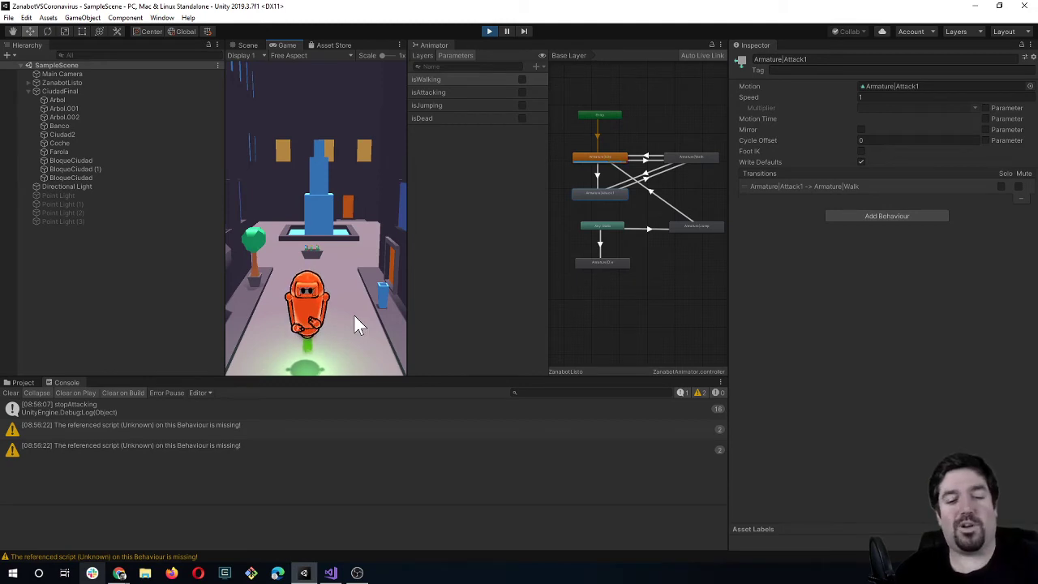
pyautogui.press('w')
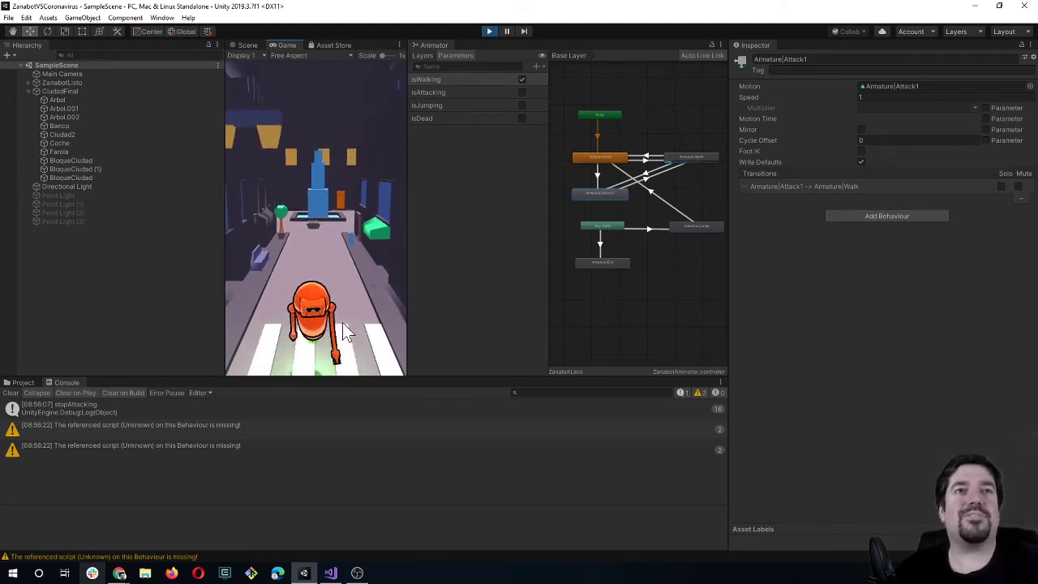
pyautogui.click(342, 323)
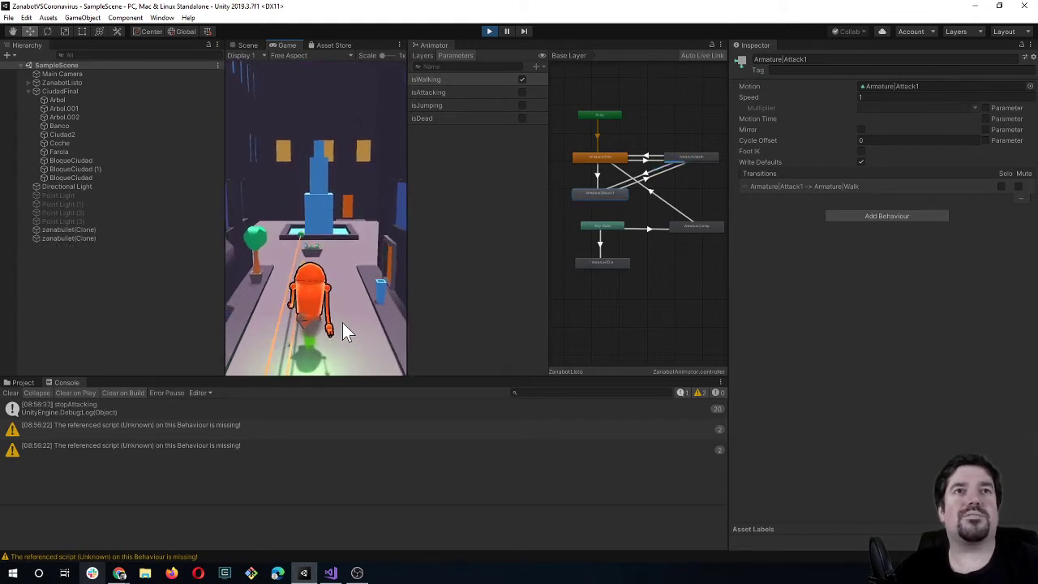
pyautogui.click(342, 322)
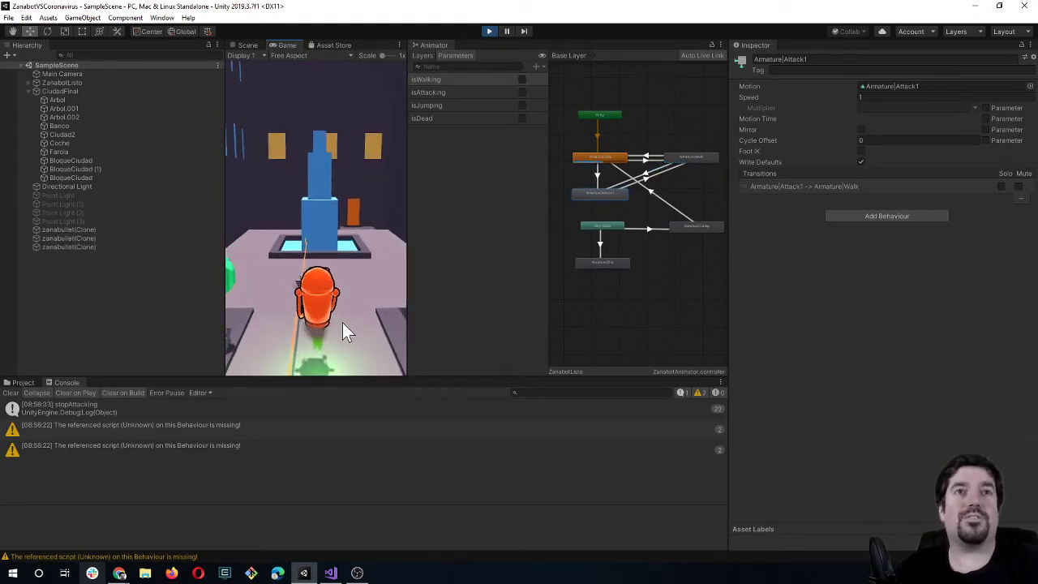
pyautogui.click(342, 323)
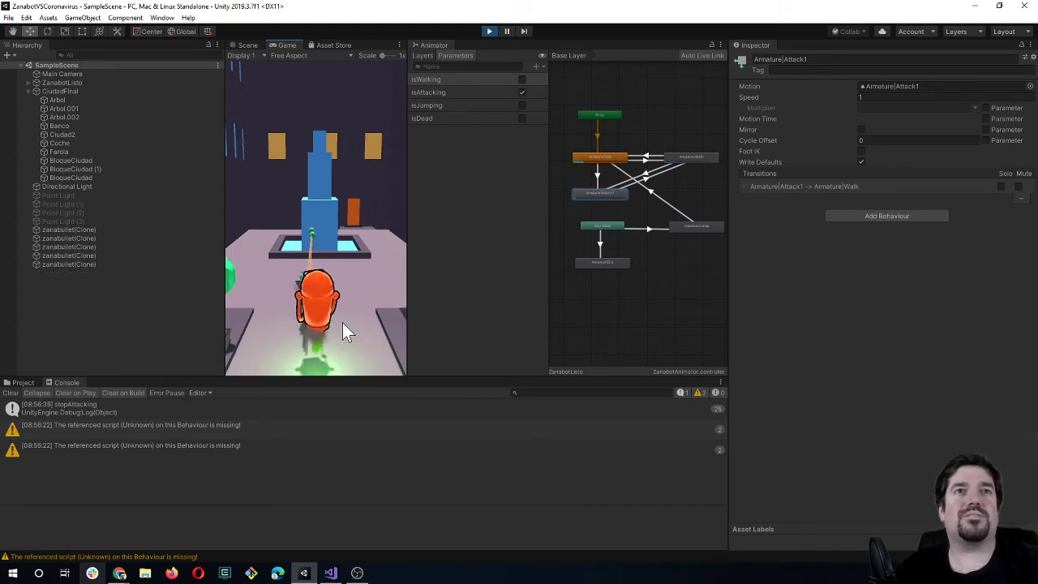
# Turn the robot toward the camera, walk it down the street, and fire rapid repeated shots.
pyautogui.press('w')
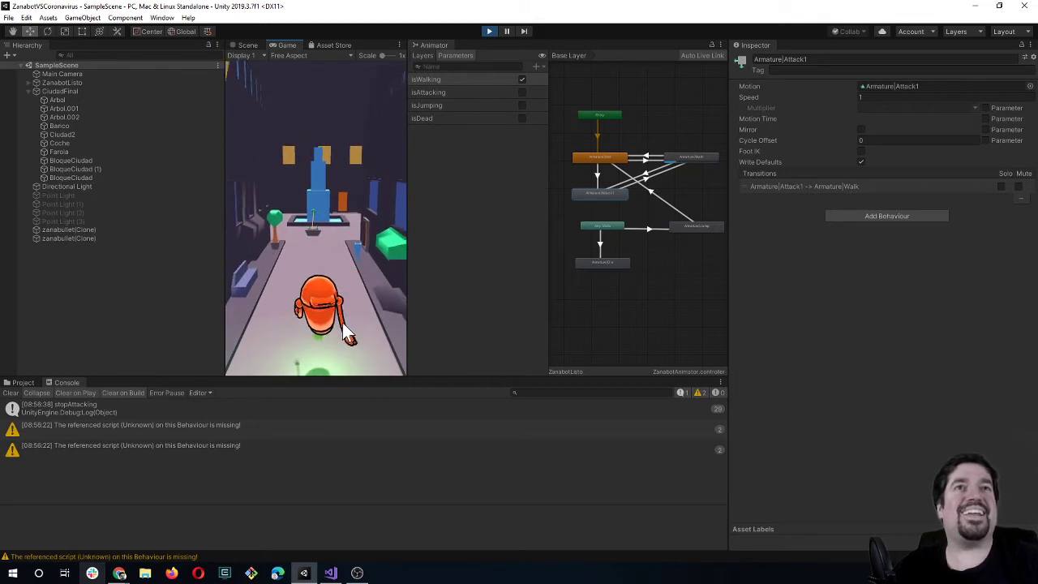
pyautogui.press('s')
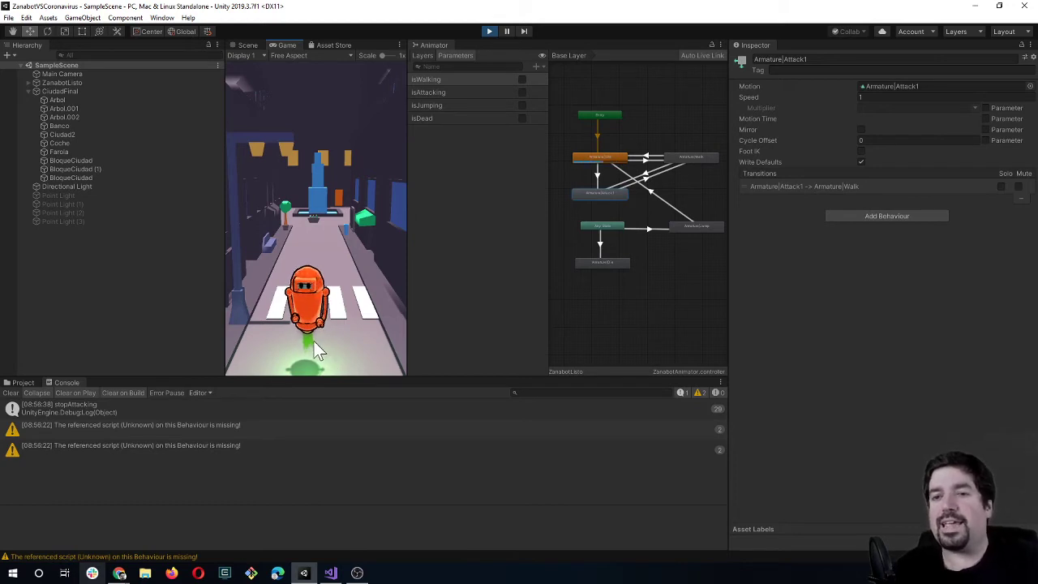
pyautogui.press('w')
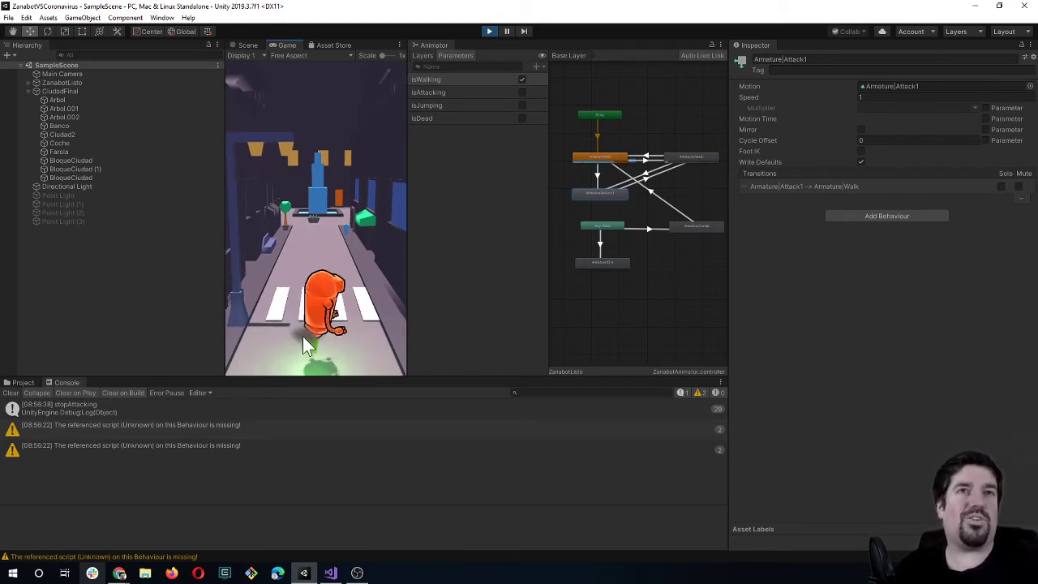
pyautogui.click(301, 340)
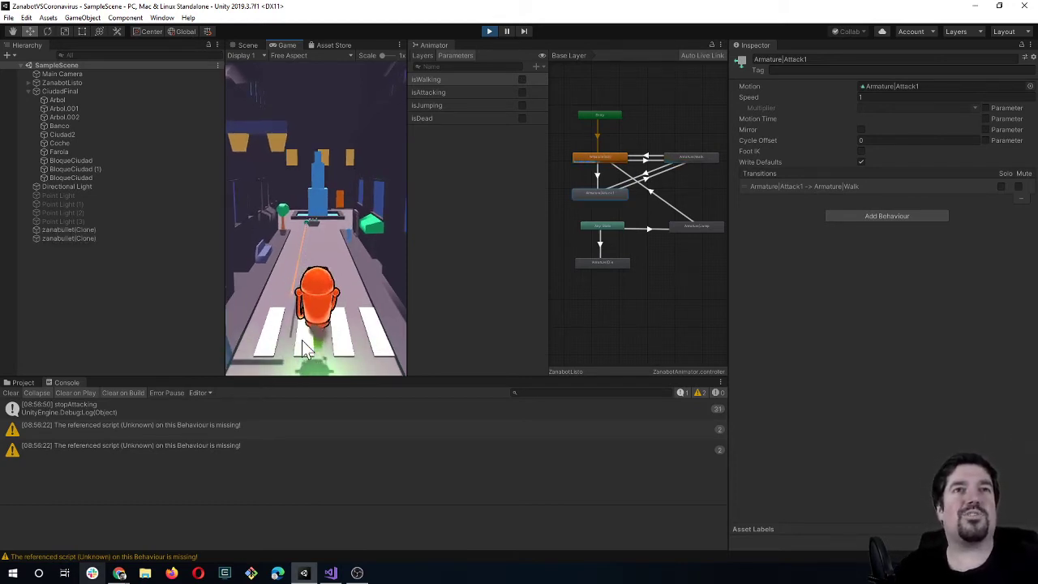
pyautogui.click(302, 340)
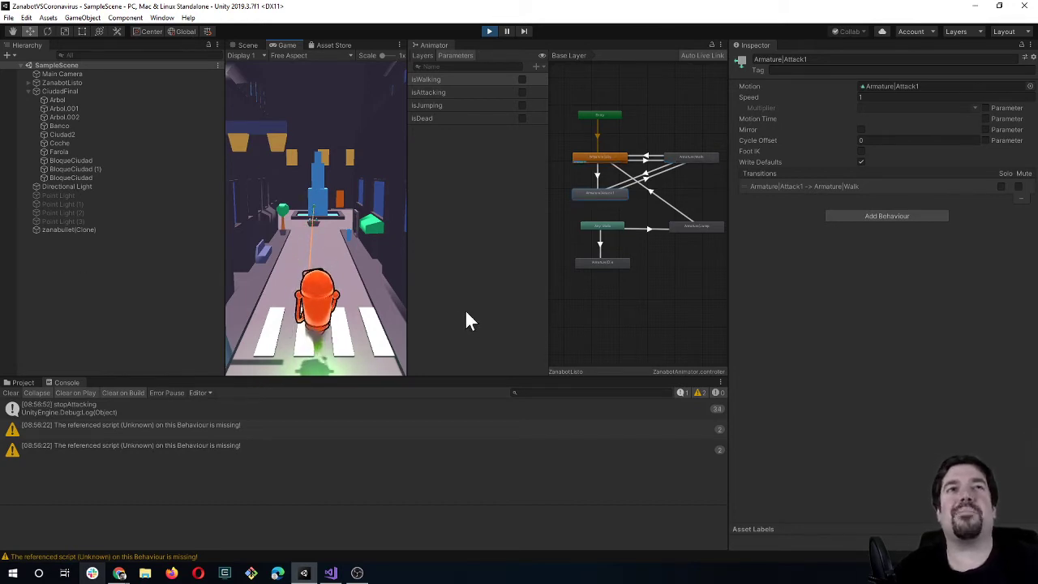
pyautogui.click(335, 311)
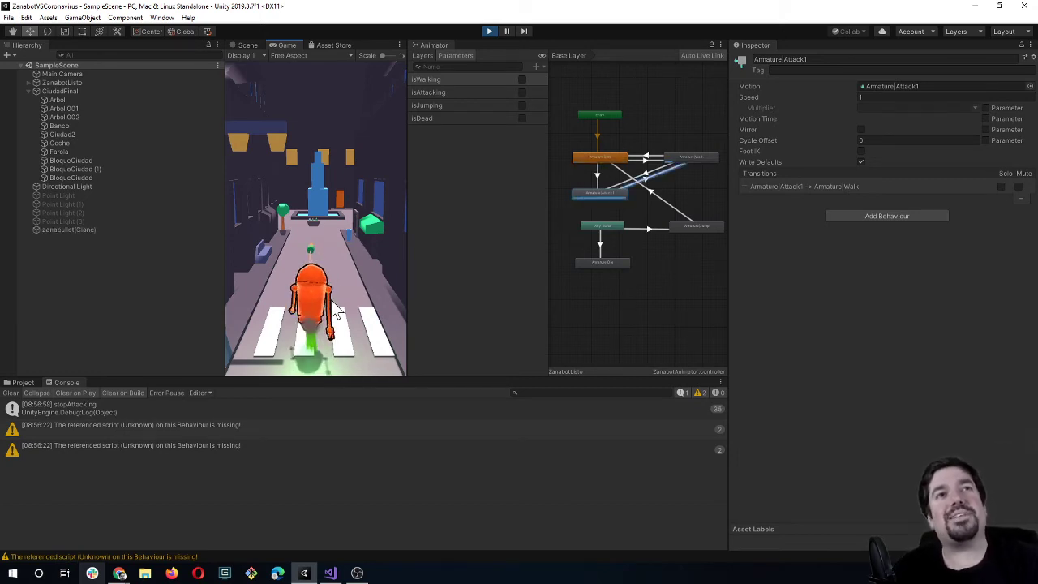
pyautogui.click(336, 311)
pyautogui.click(336, 311)
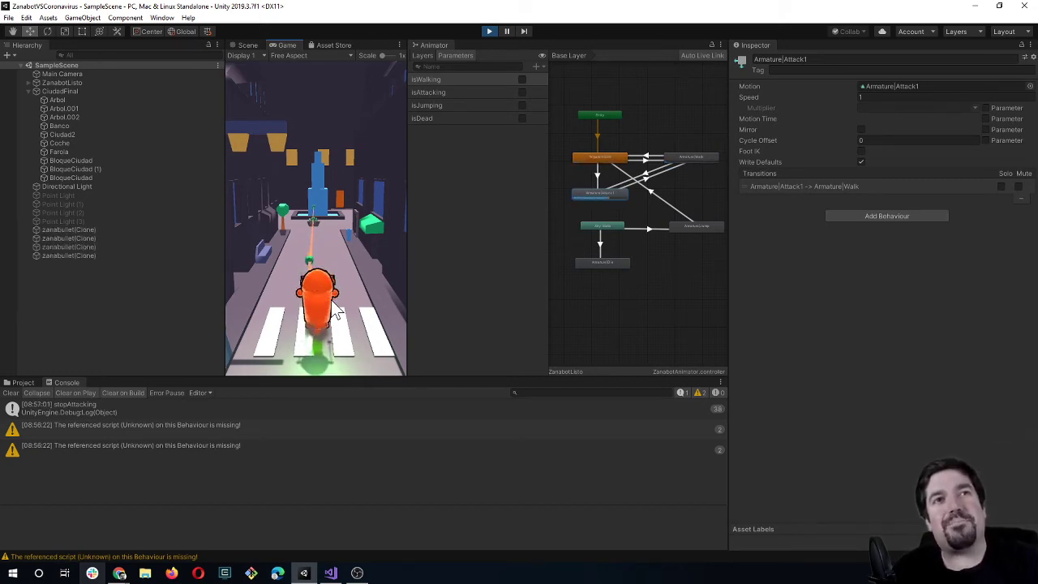
pyautogui.click(335, 311)
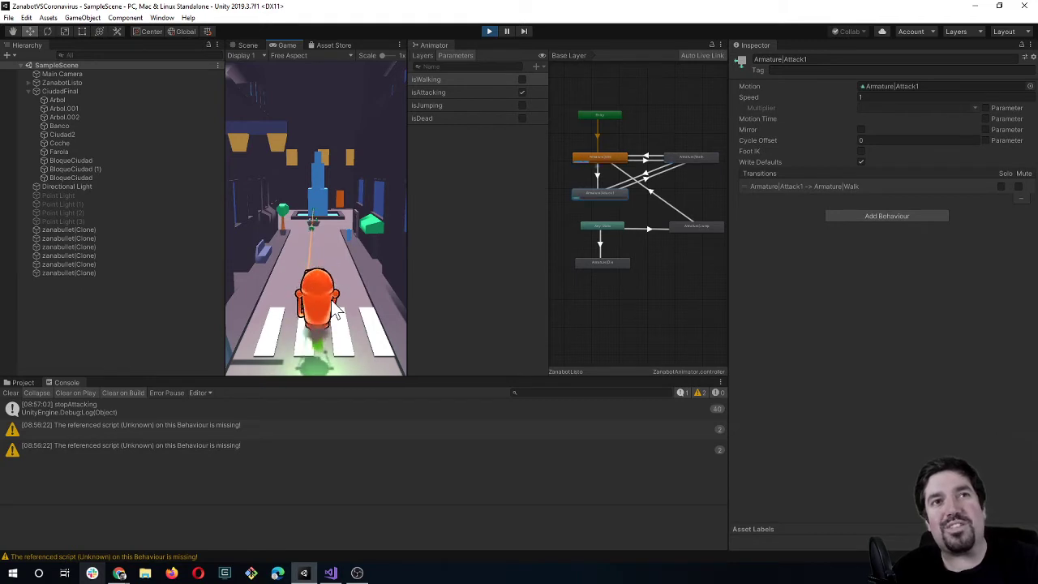
pyautogui.click(335, 311)
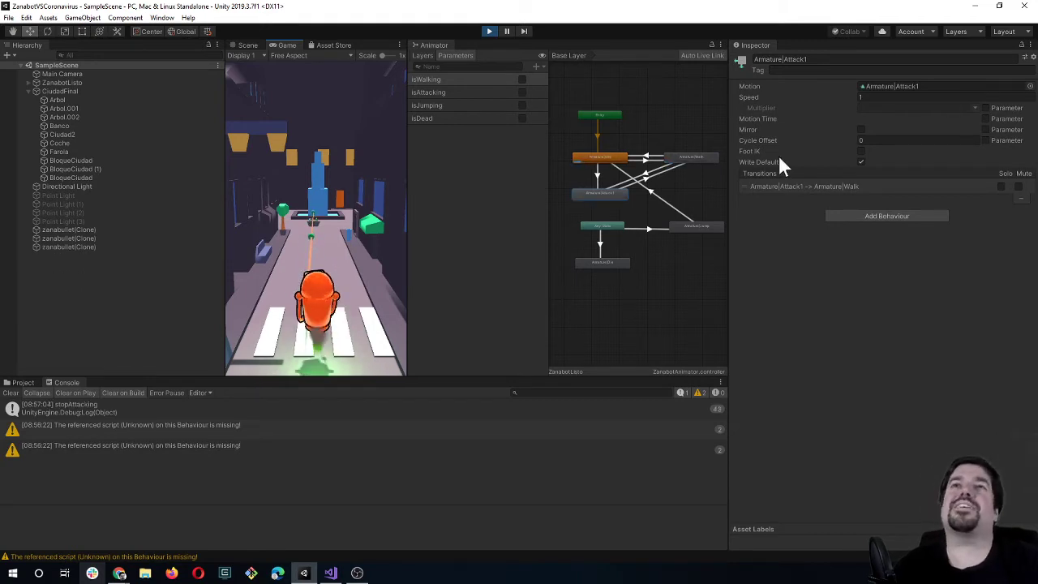
# Create a new transition from the Attack1 state to the Idle state.
pyautogui.click(658, 171)
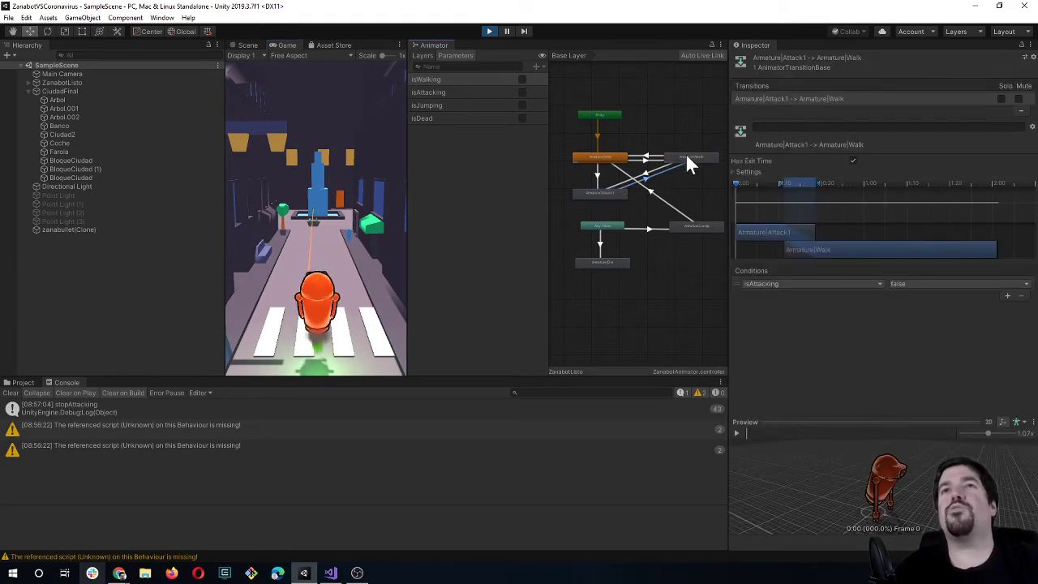
pyautogui.rightClick(583, 199)
pyautogui.click(587, 198)
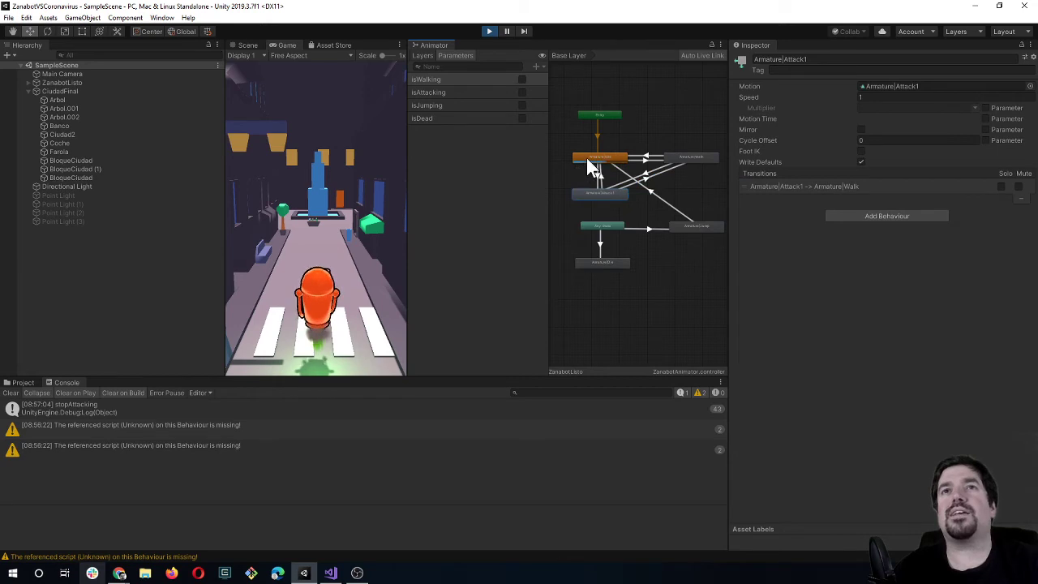
pyautogui.click(589, 157)
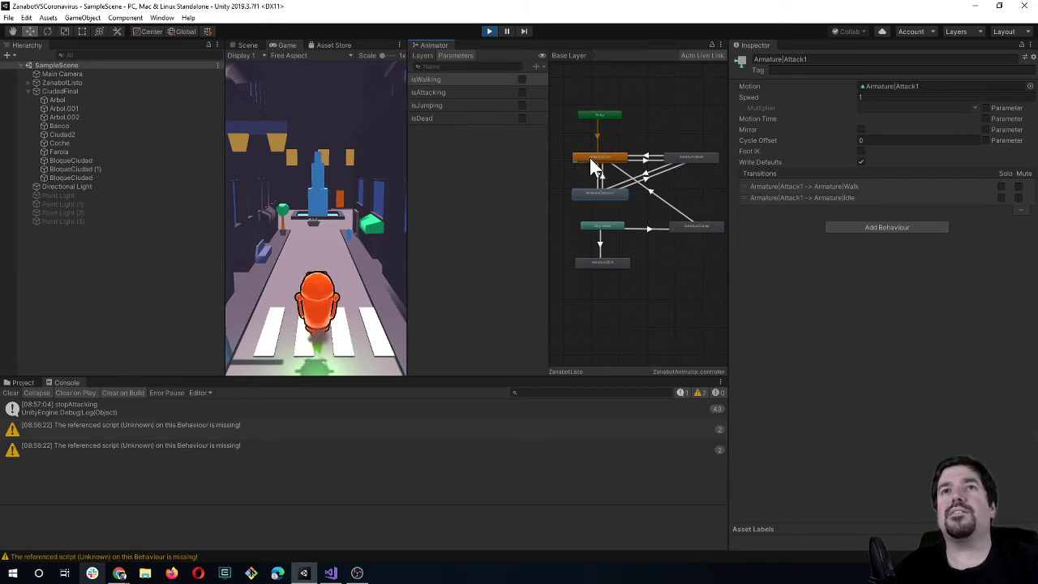
# Add a condition set to false on the Attack1→Idle transition.
pyautogui.click(649, 178)
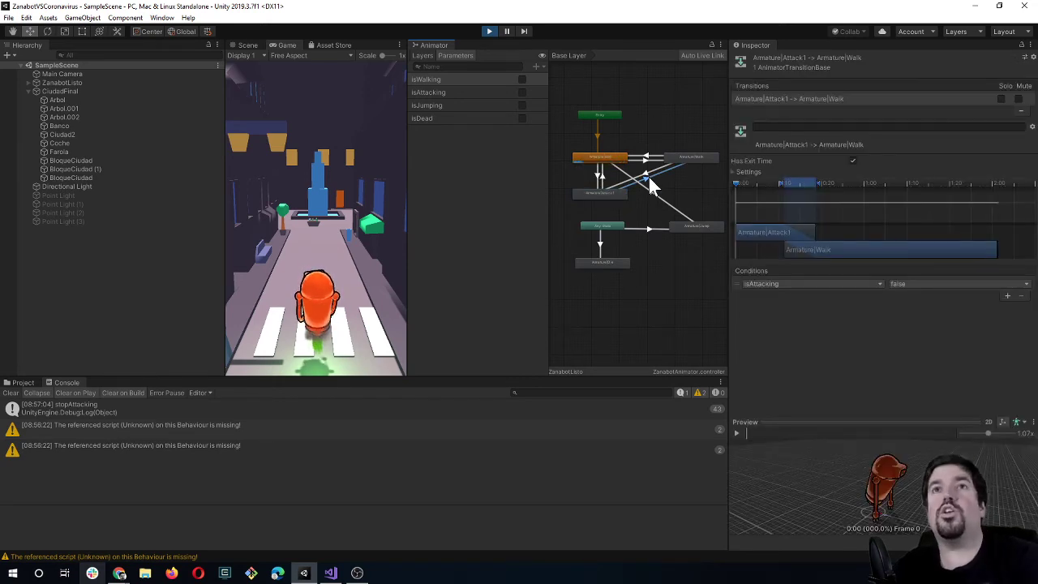
pyautogui.click(609, 186)
pyautogui.click(603, 177)
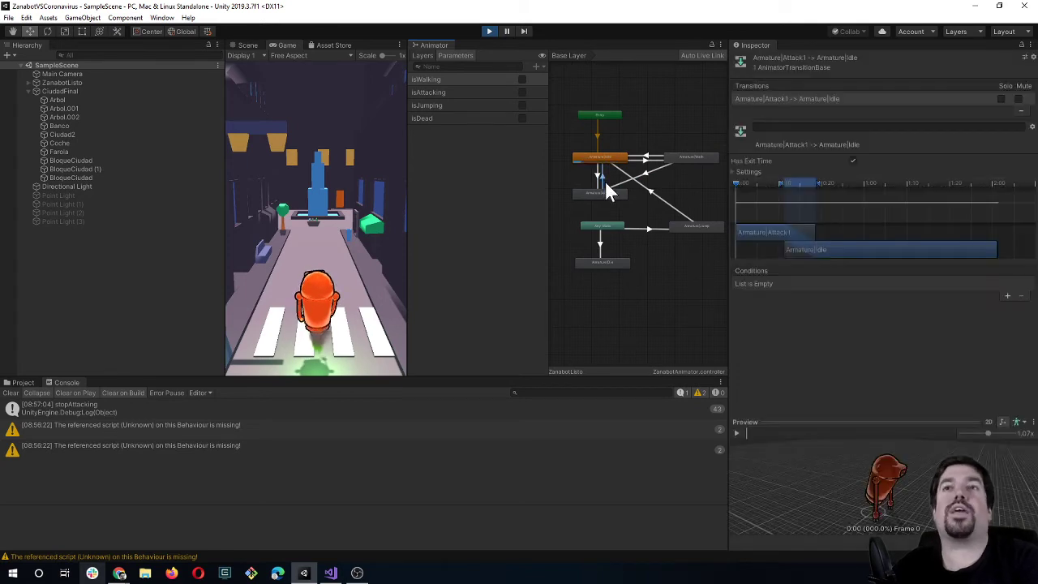
pyautogui.click(1007, 296)
pyautogui.click(908, 284)
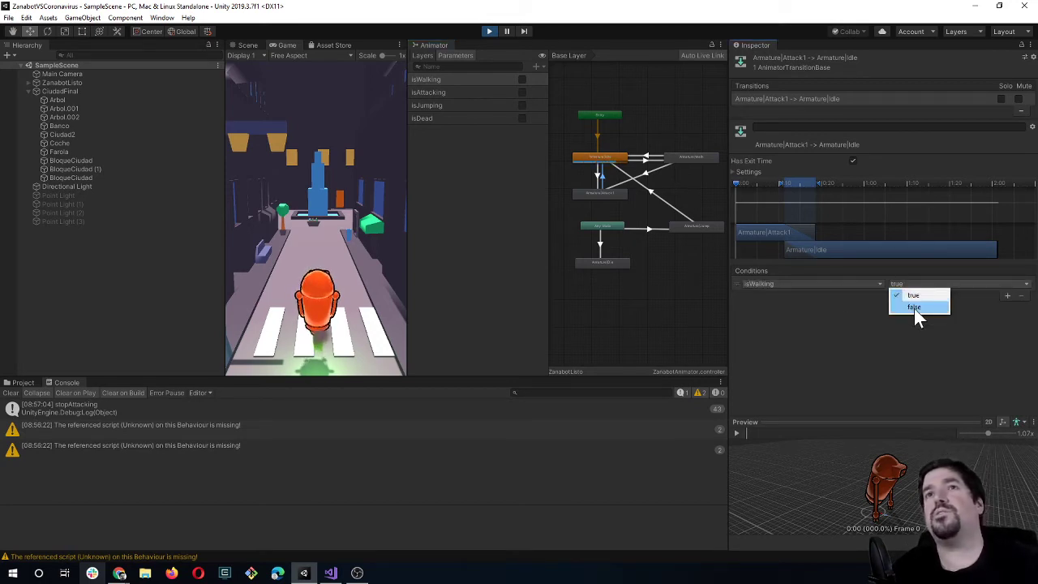
pyautogui.click(913, 308)
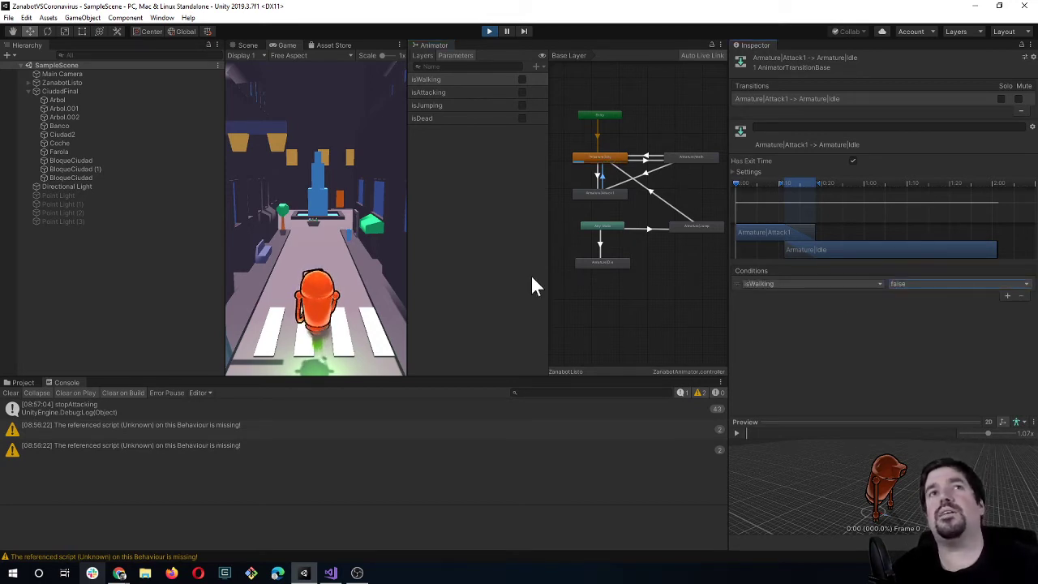
# Switch the Attack1→Idle condition parameter to isAttacking and resume play testing.
pyautogui.click(337, 275)
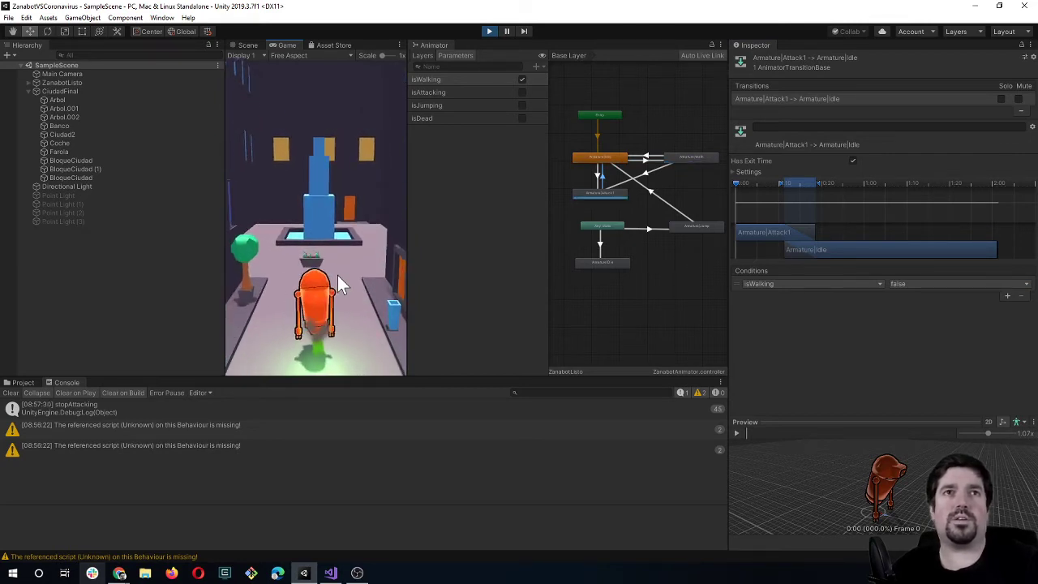
pyautogui.click(338, 275)
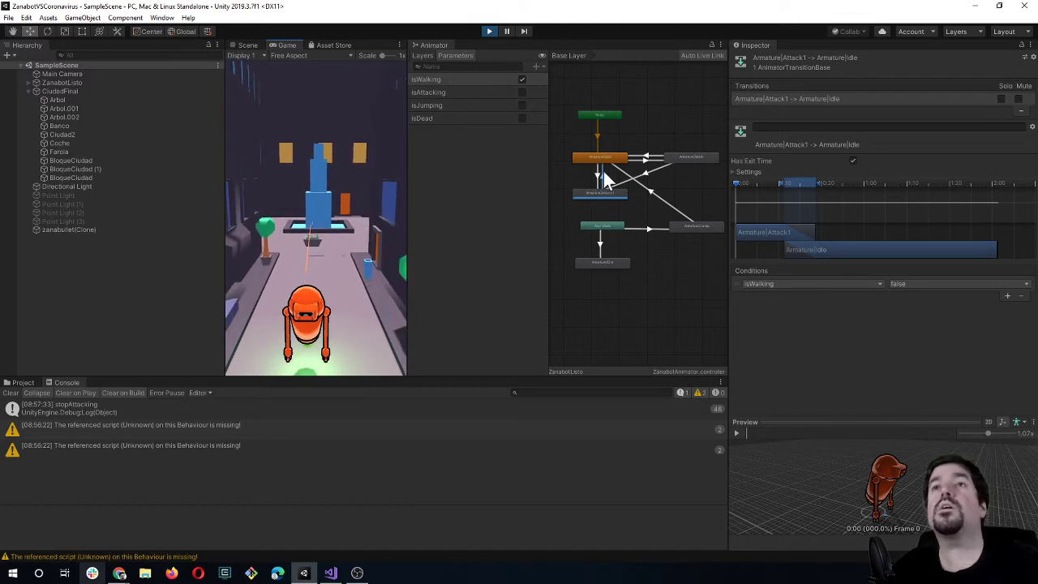
pyautogui.click(810, 284)
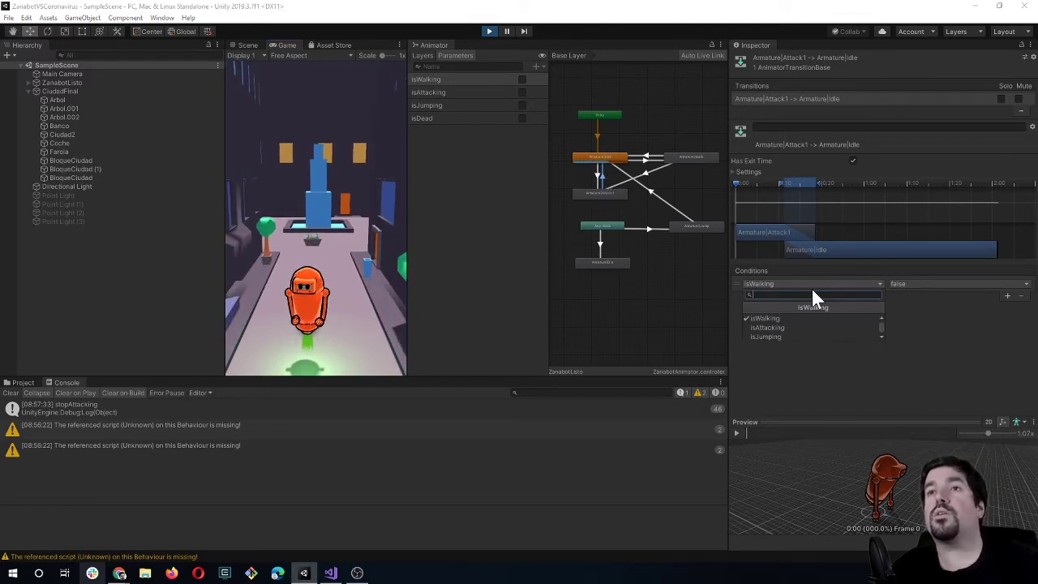
pyautogui.click(778, 327)
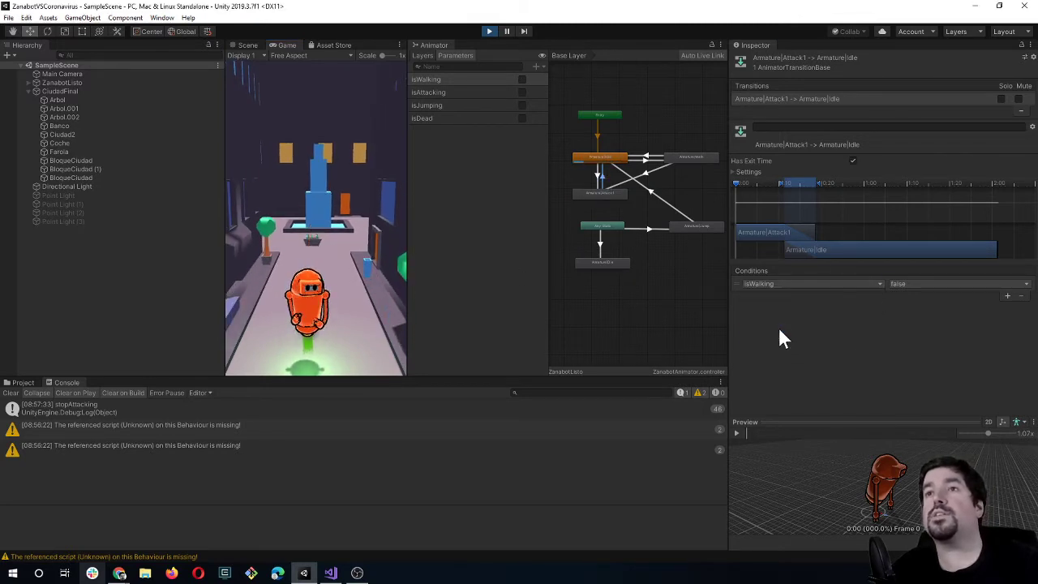
pyautogui.click(353, 310)
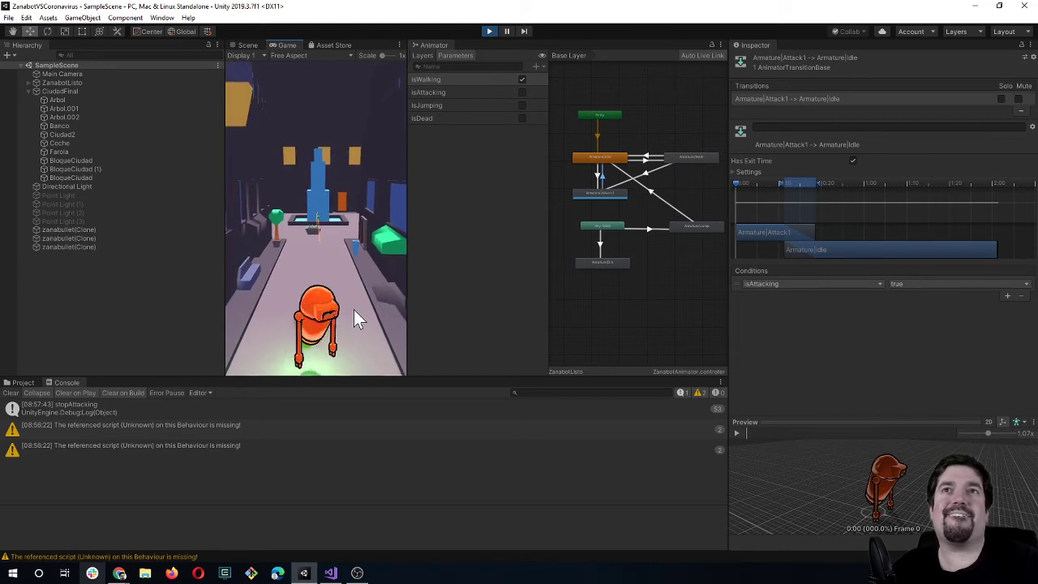
# Set the Attack1→Idle isAttacking condition to false and refocus the running game.
pyautogui.click(963, 284)
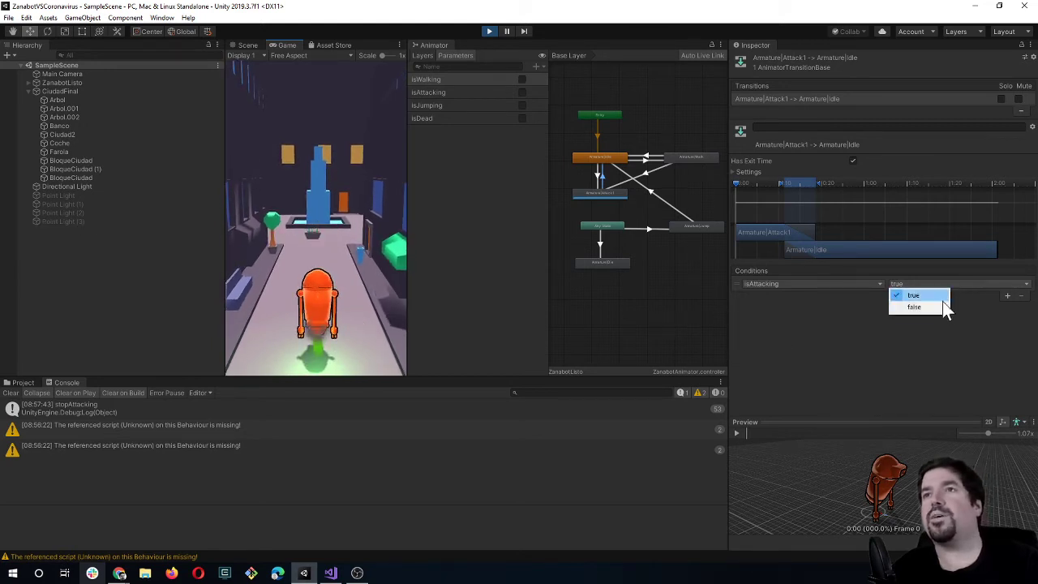
pyautogui.click(928, 306)
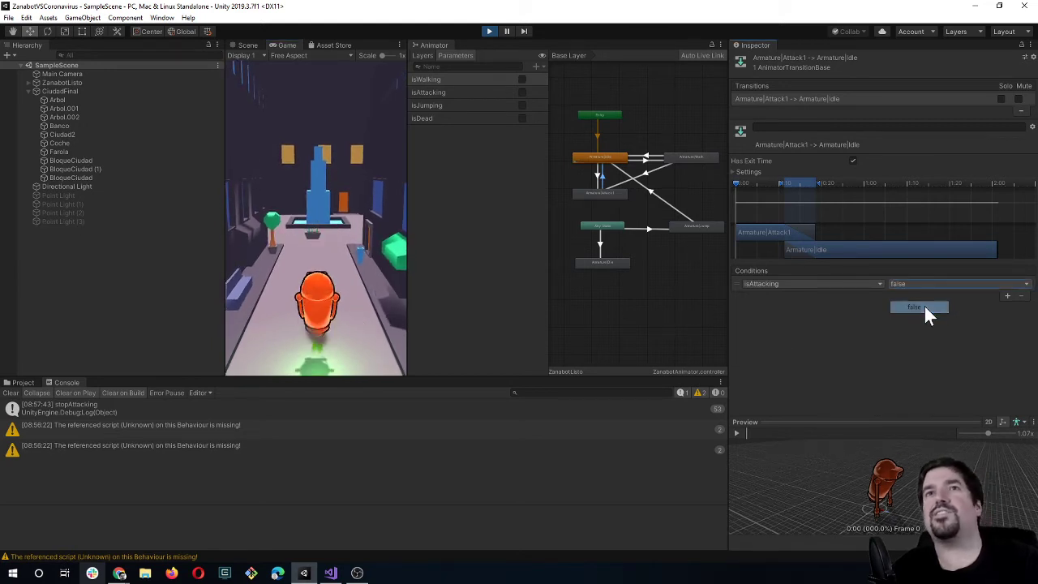
pyautogui.click(365, 331)
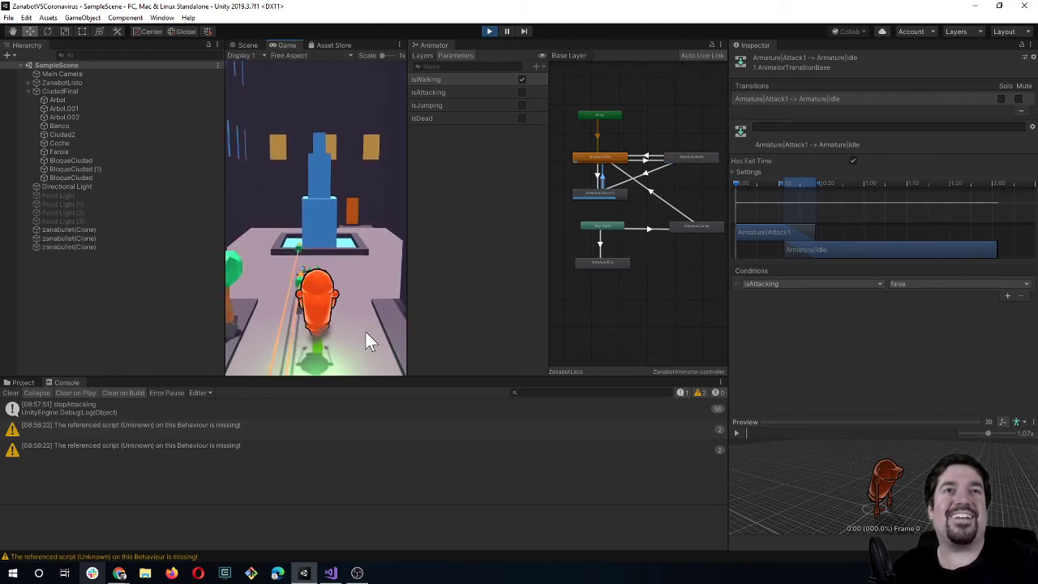
pyautogui.click(365, 331)
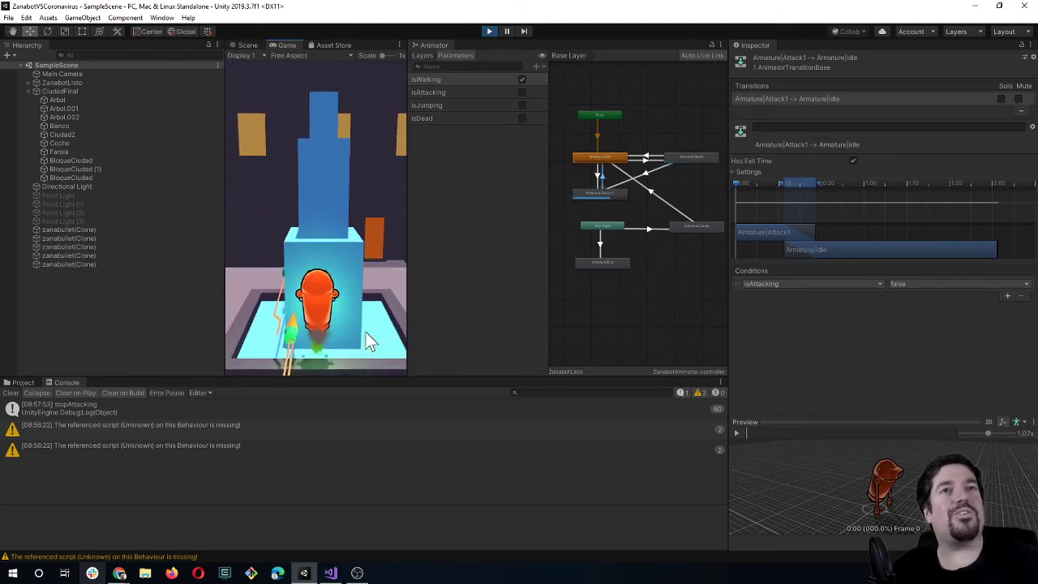
pyautogui.click(365, 331)
# Walk the character up the street and back toward the camera several times.
pyautogui.press('w')
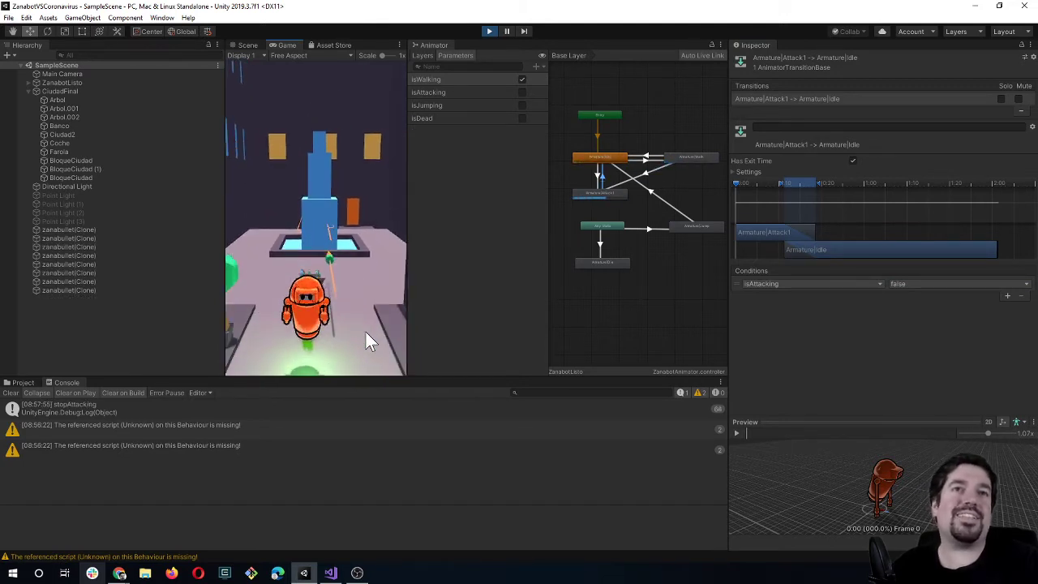
pyautogui.press('s')
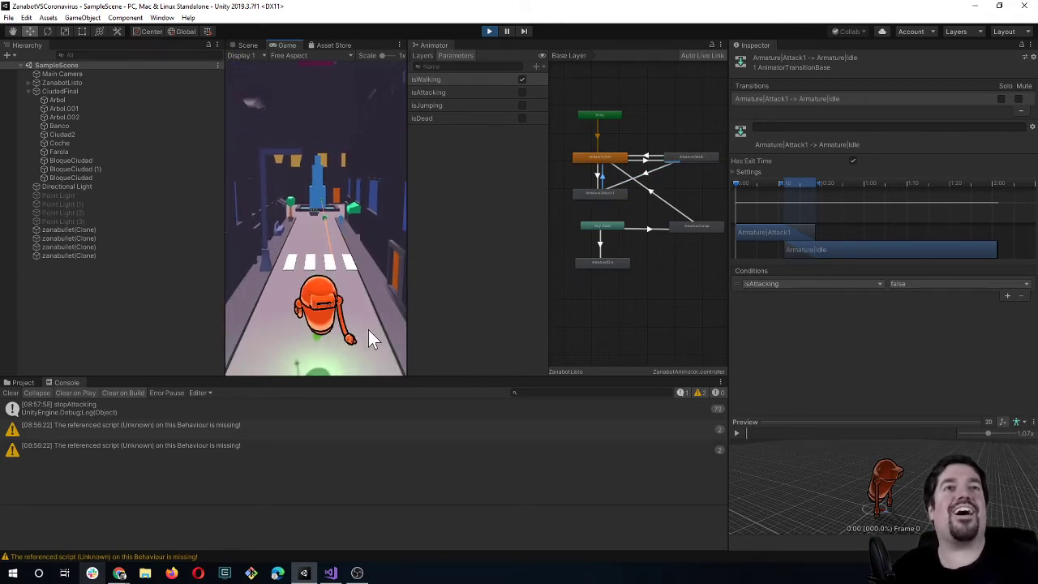
pyautogui.click(368, 338)
pyautogui.press('w')
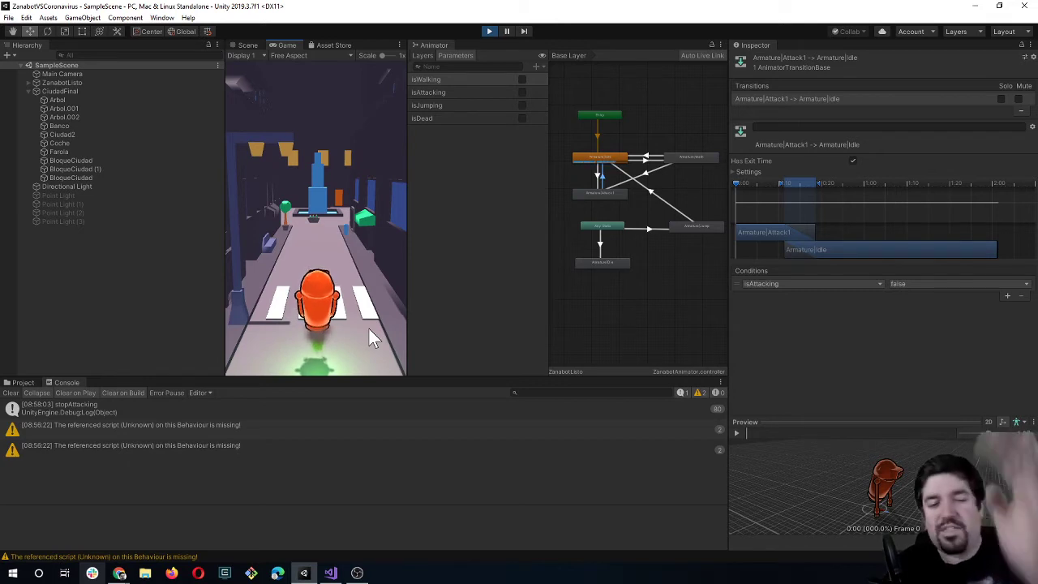
pyautogui.press('s')
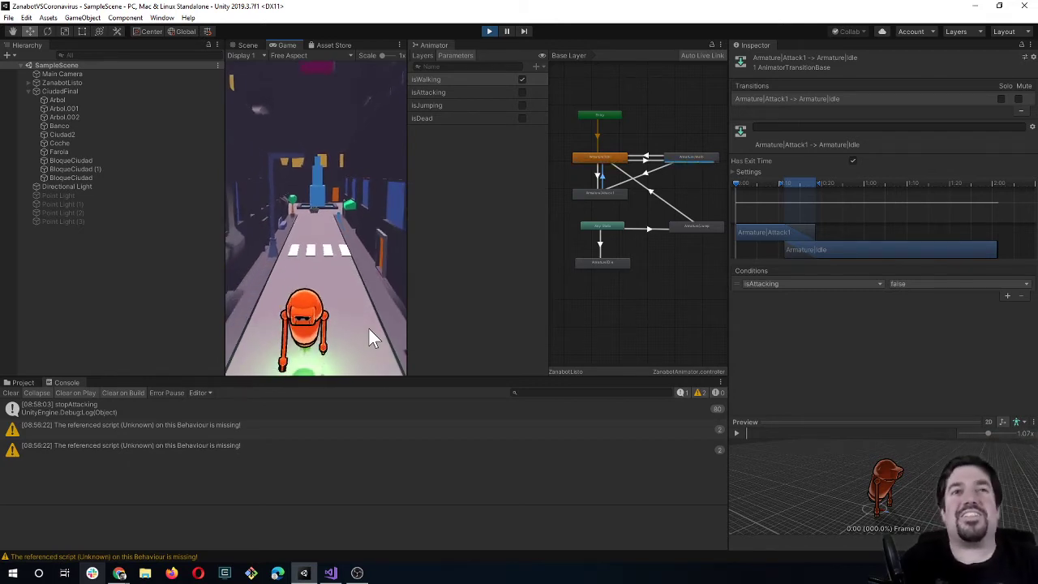
pyautogui.press('w')
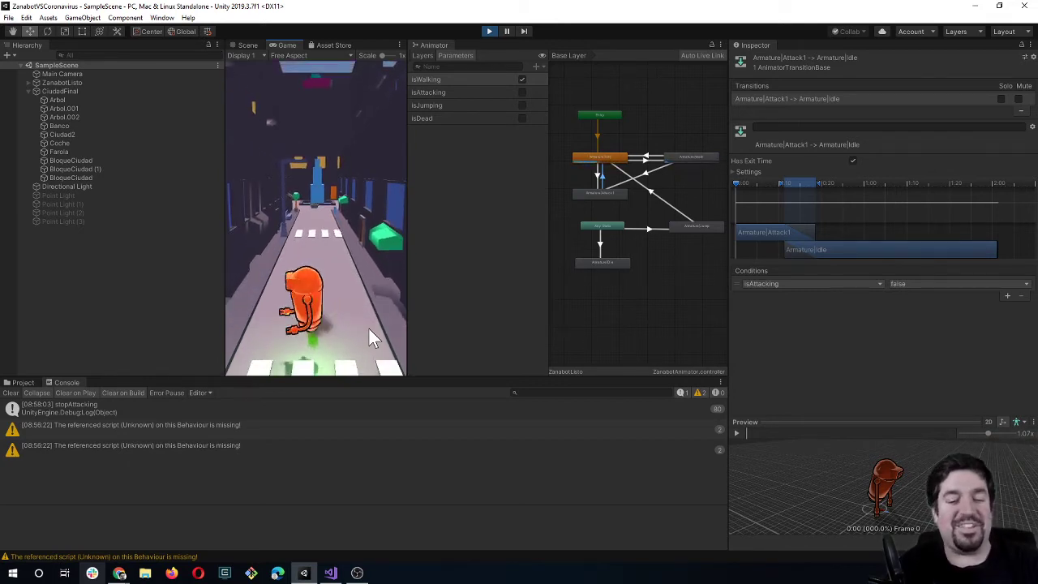
# Fire repeated bullets while walking, then walk again to check attack recovery.
pyautogui.press('space')
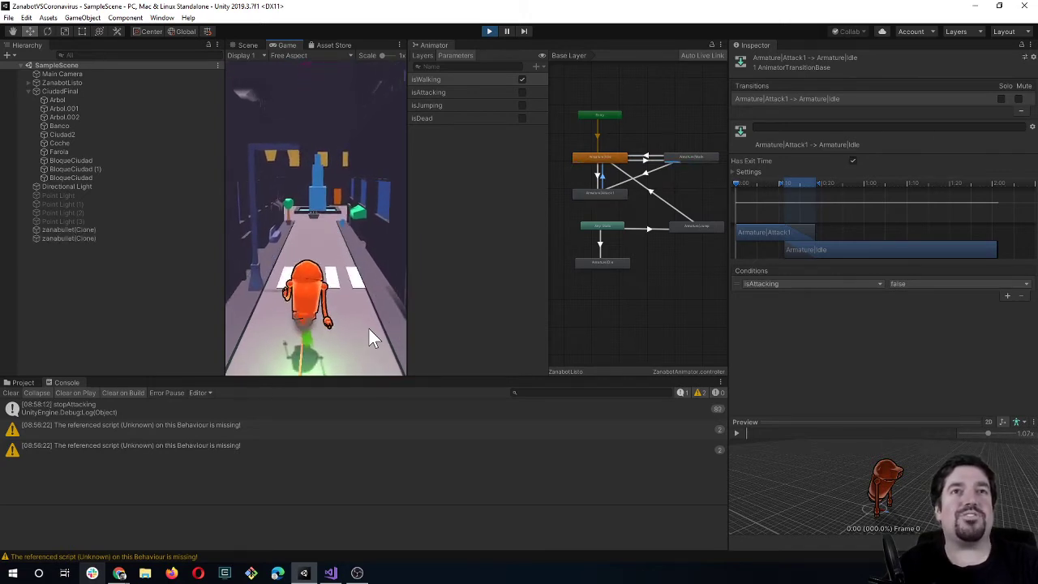
pyautogui.press('space')
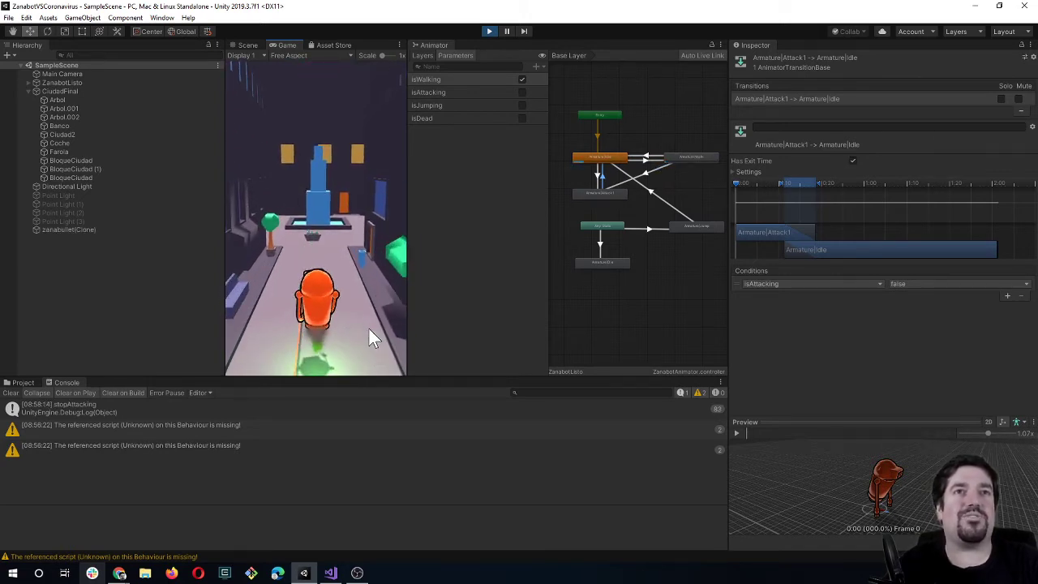
pyautogui.press('space')
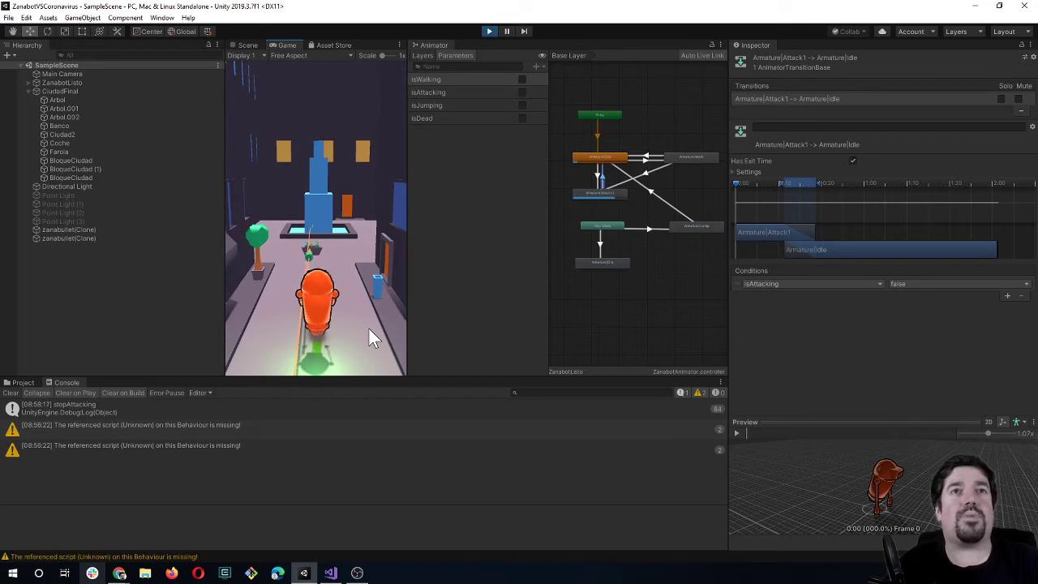
pyautogui.press('space')
pyautogui.press('space')
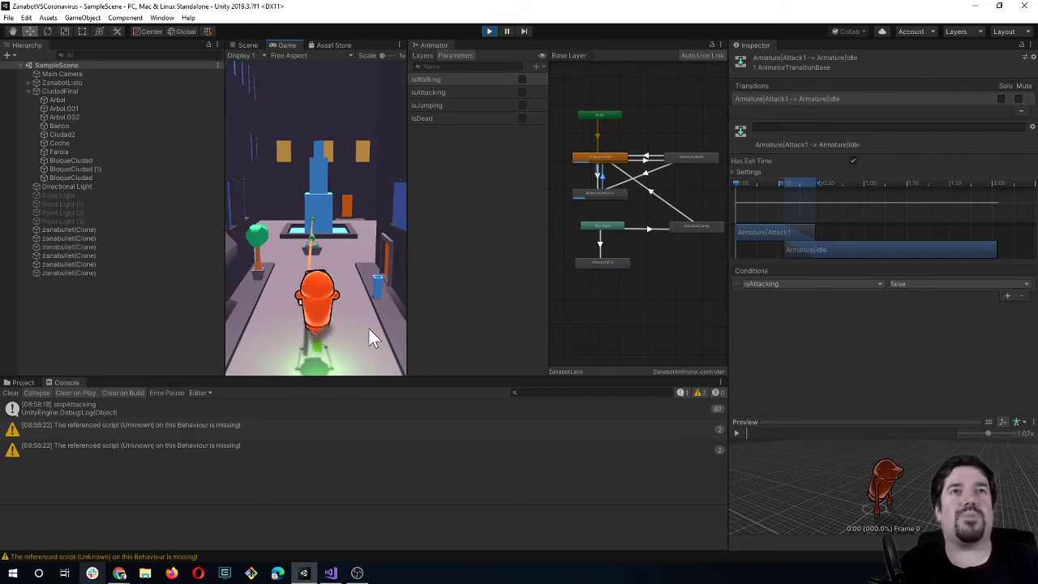
pyautogui.press('space')
pyautogui.press('Down')
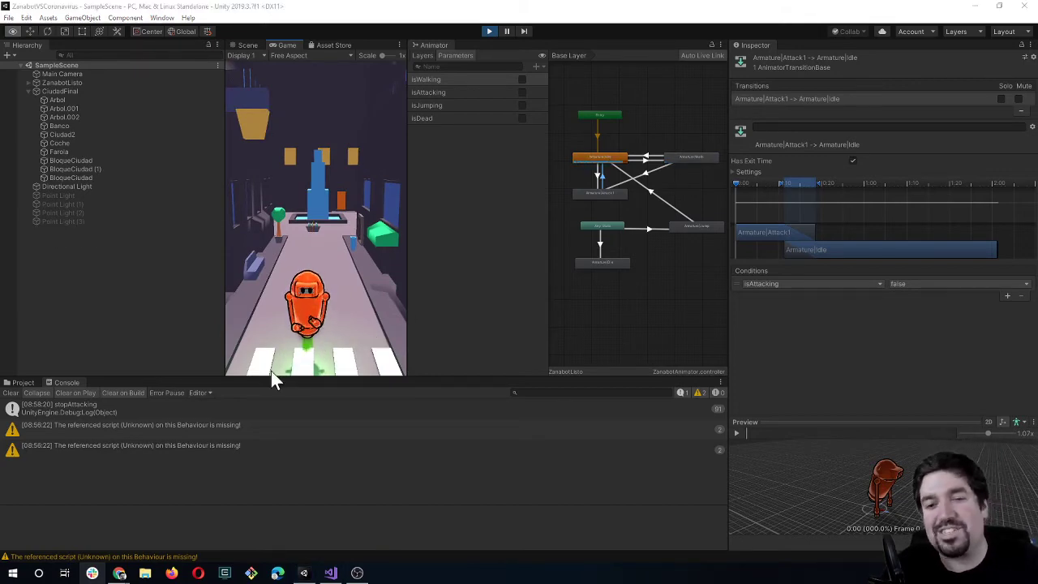
pyautogui.hotkey('alt', 'Tab')
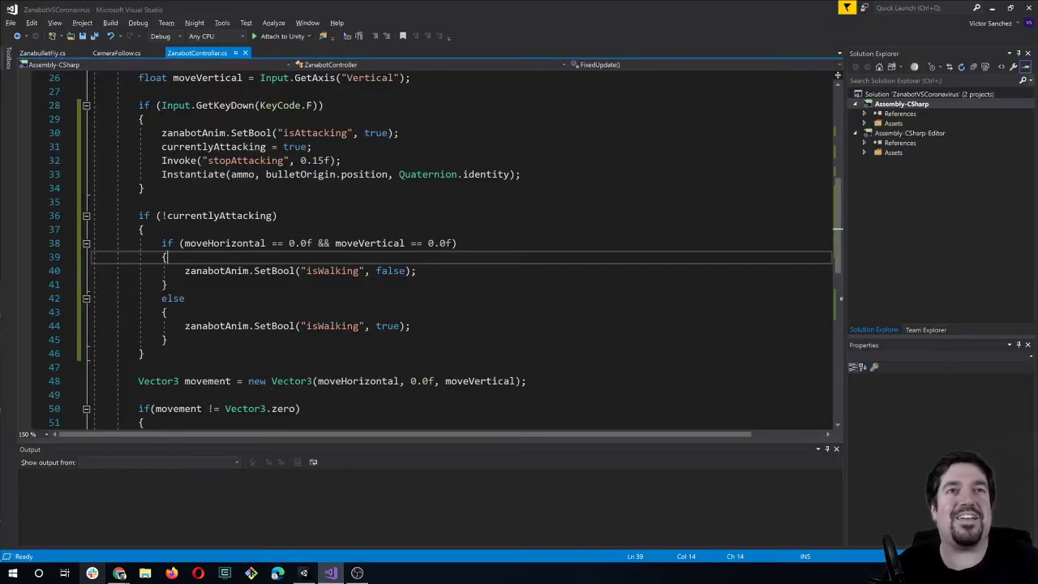
pyautogui.scroll(1, 454, 244)
pyautogui.scroll(2, 454, 243)
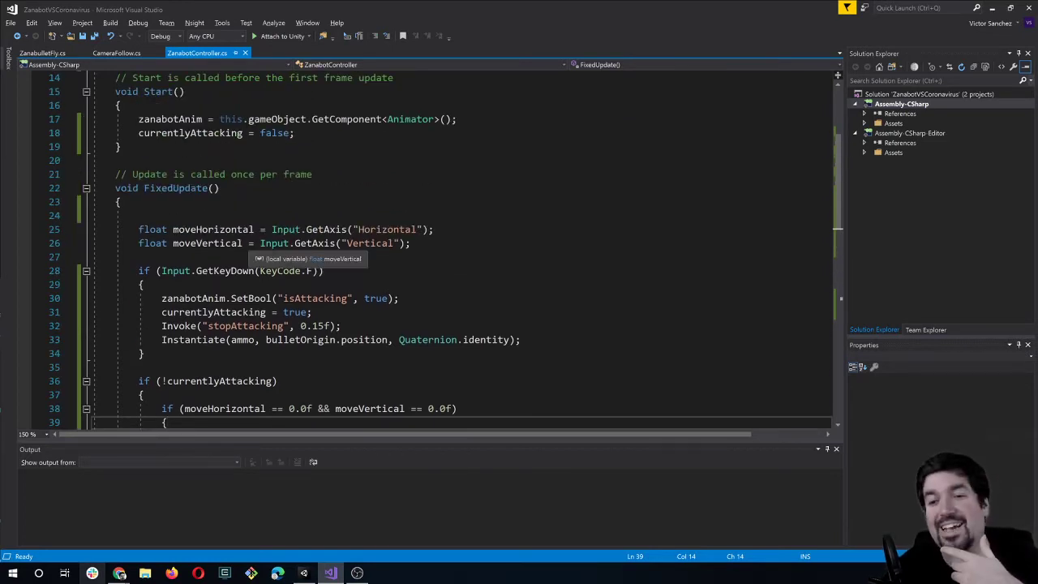
pyautogui.scroll(2, 462, 249)
pyautogui.scroll(1, 462, 249)
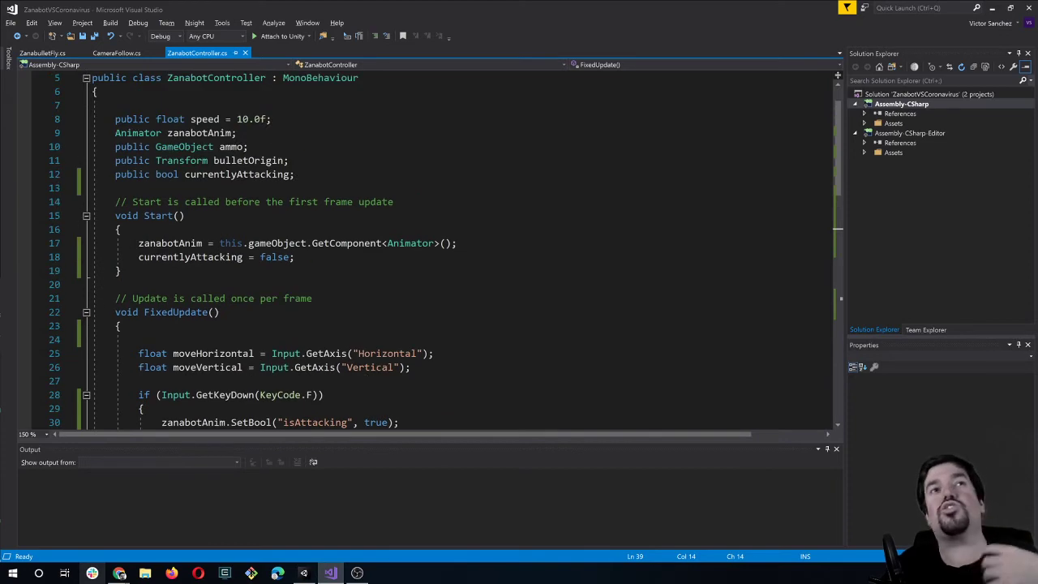
pyautogui.scroll(1, 462, 250)
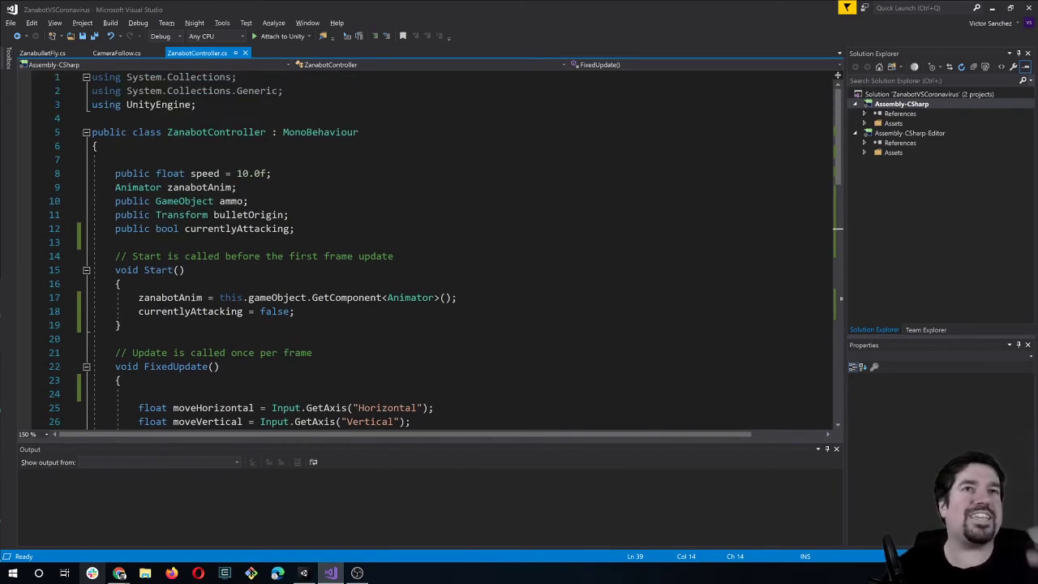
pyautogui.scroll(-7, 462, 250)
pyautogui.scroll(-7, 462, 250)
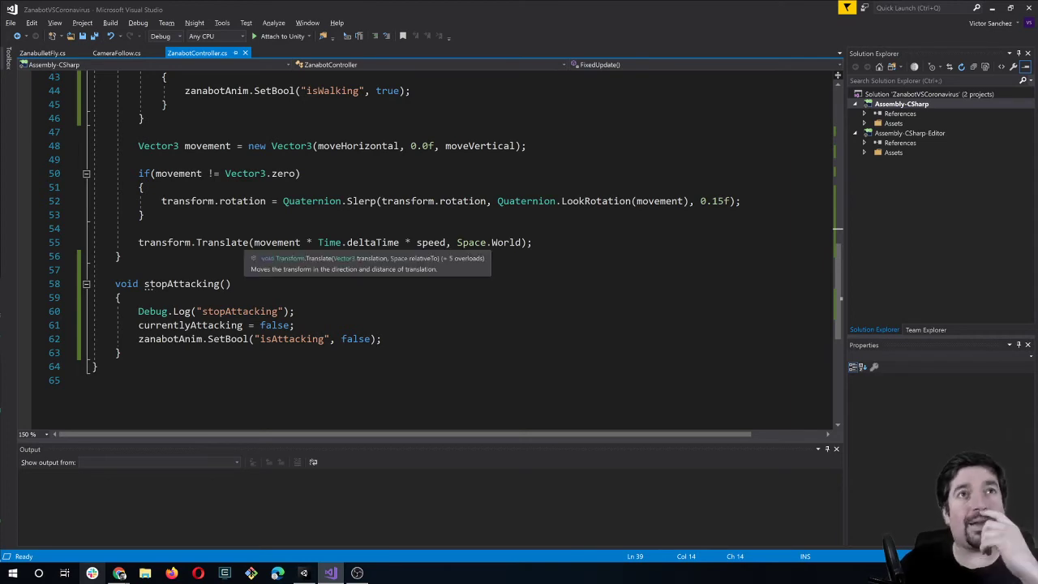
pyautogui.scroll(2, 462, 250)
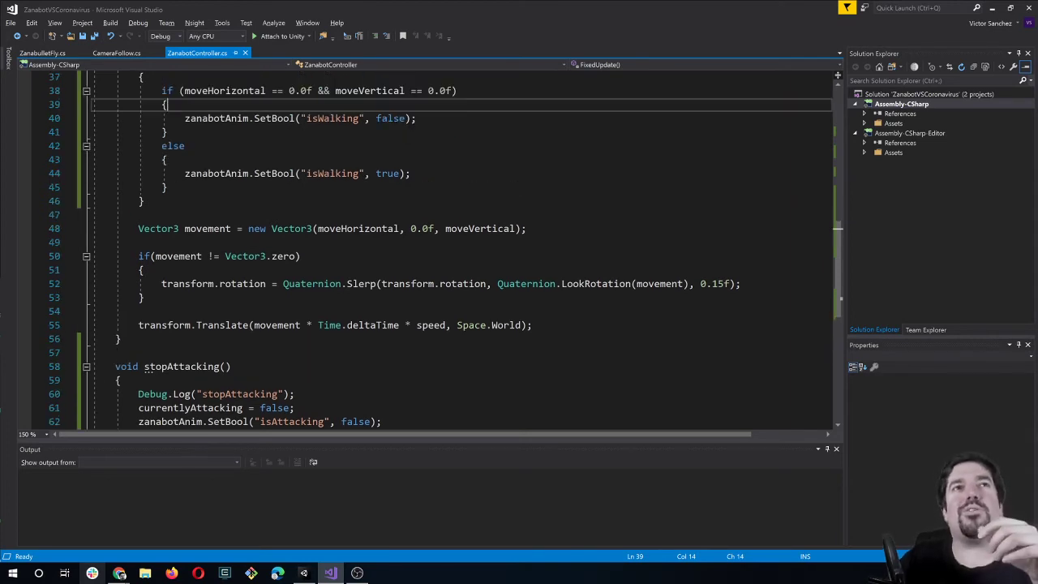
pyautogui.scroll(1, 462, 250)
pyautogui.scroll(1, 462, 249)
pyautogui.scroll(-1, 462, 250)
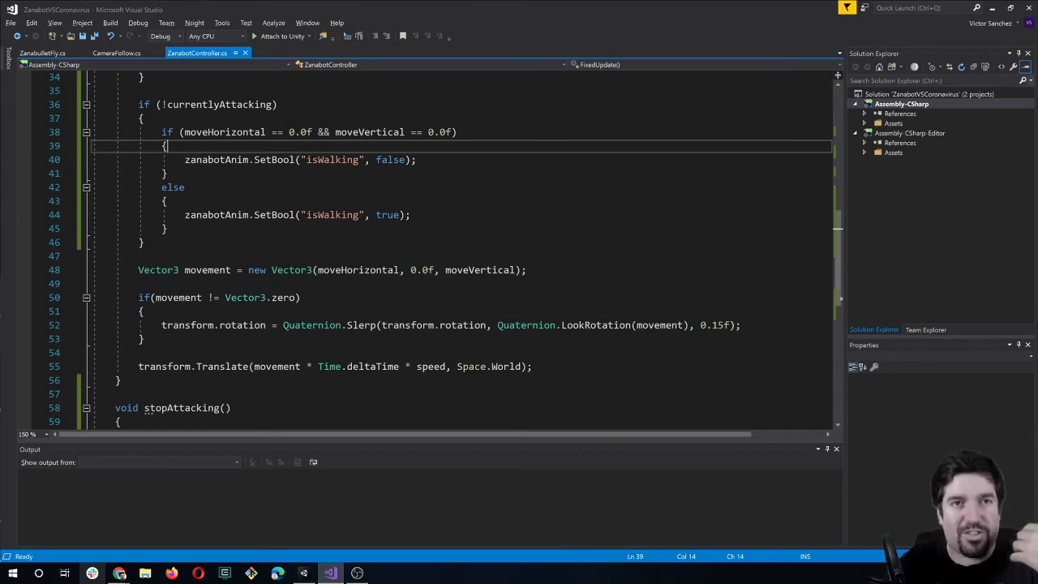
pyautogui.scroll(2, 308, 357)
pyautogui.scroll(1, 309, 356)
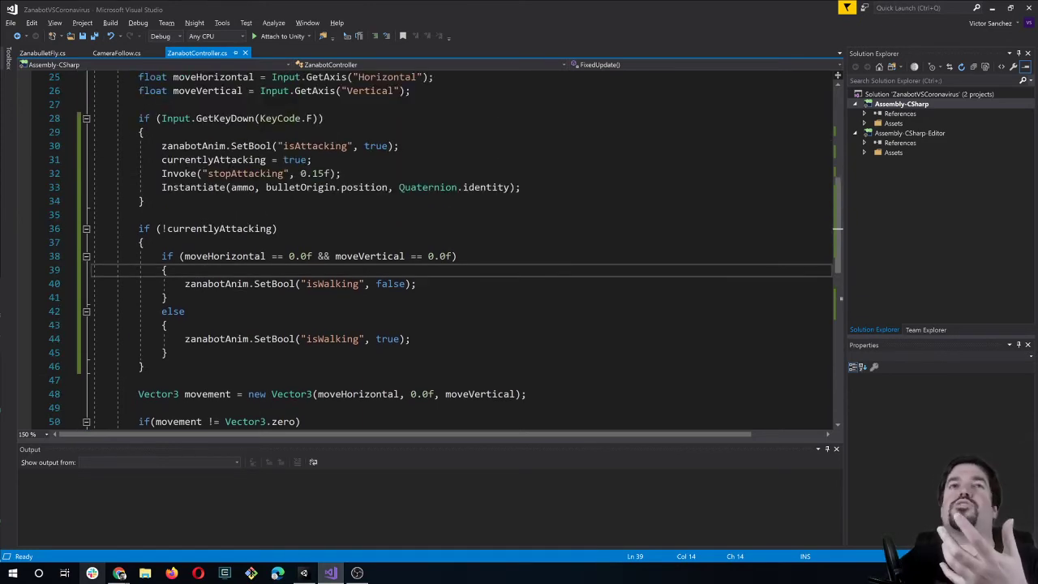
pyautogui.scroll(3, 308, 357)
pyautogui.scroll(1, 308, 356)
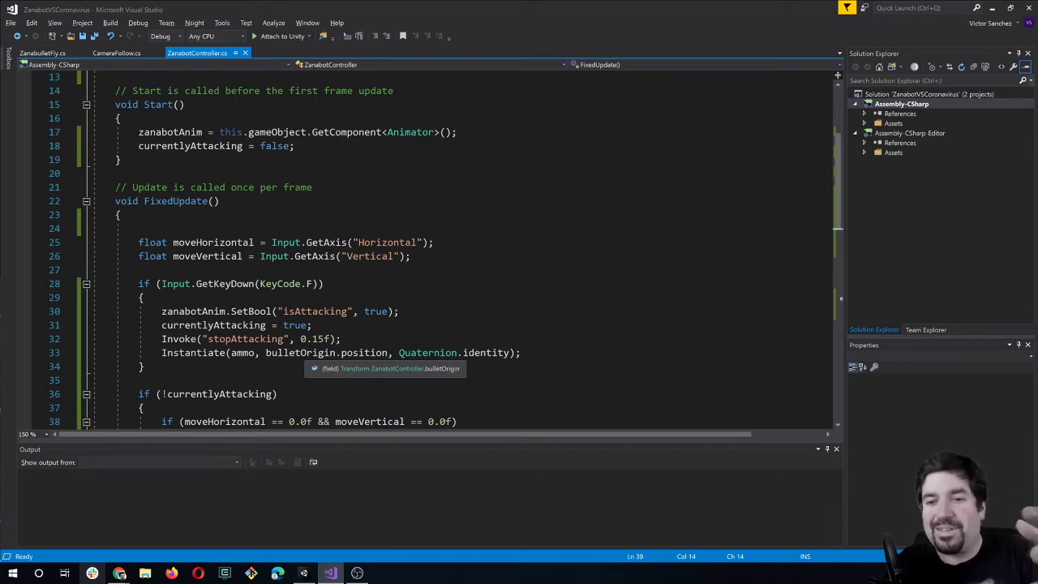
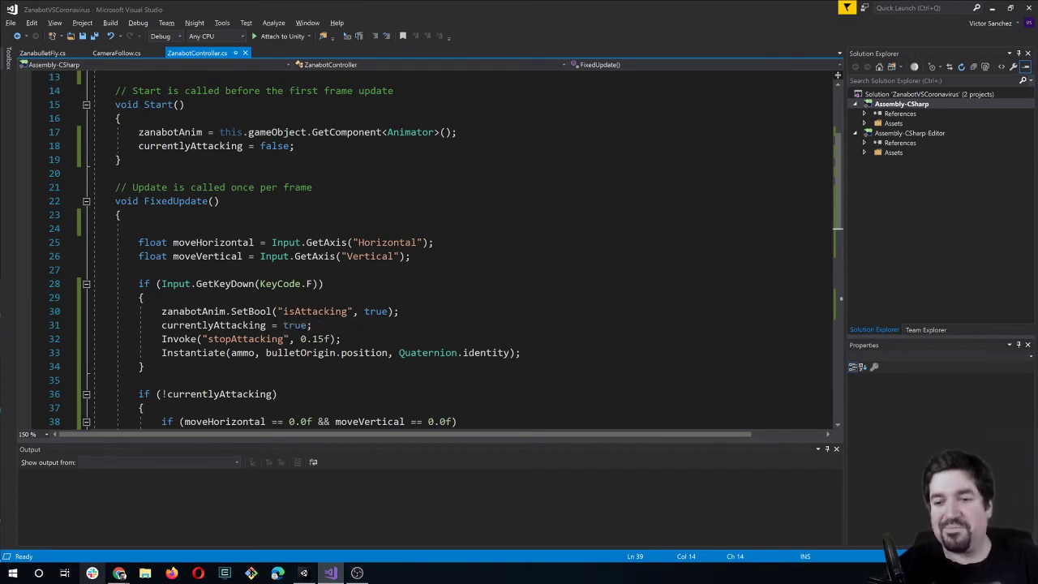
# Review the stopAttacking method and the walking-animation block, checking all references to zanabotAnim.
pyautogui.scroll(-2, 284, 334)
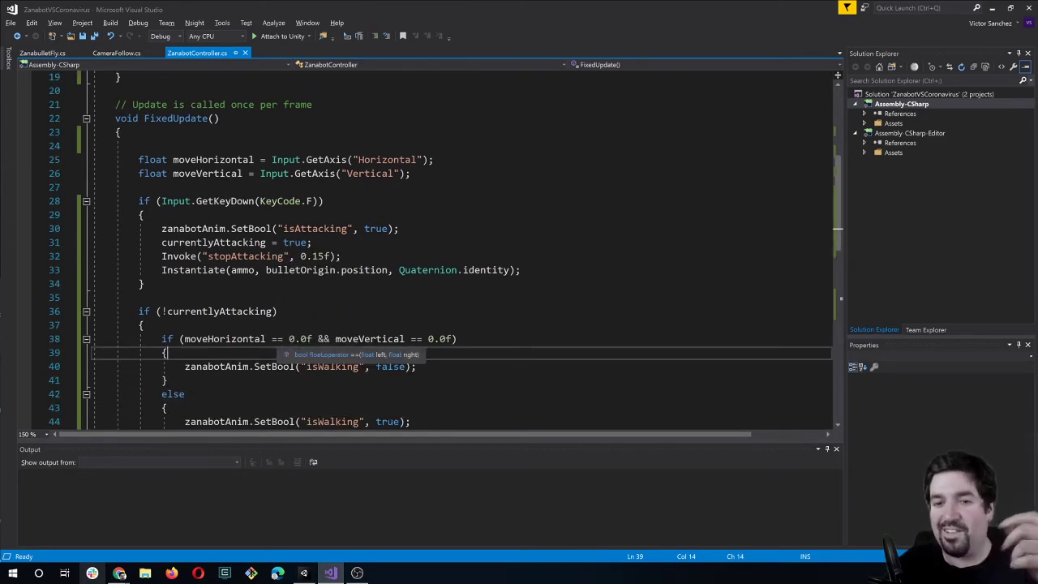
pyautogui.scroll(-2, 283, 341)
pyautogui.scroll(-4, 284, 341)
pyautogui.scroll(-2, 284, 340)
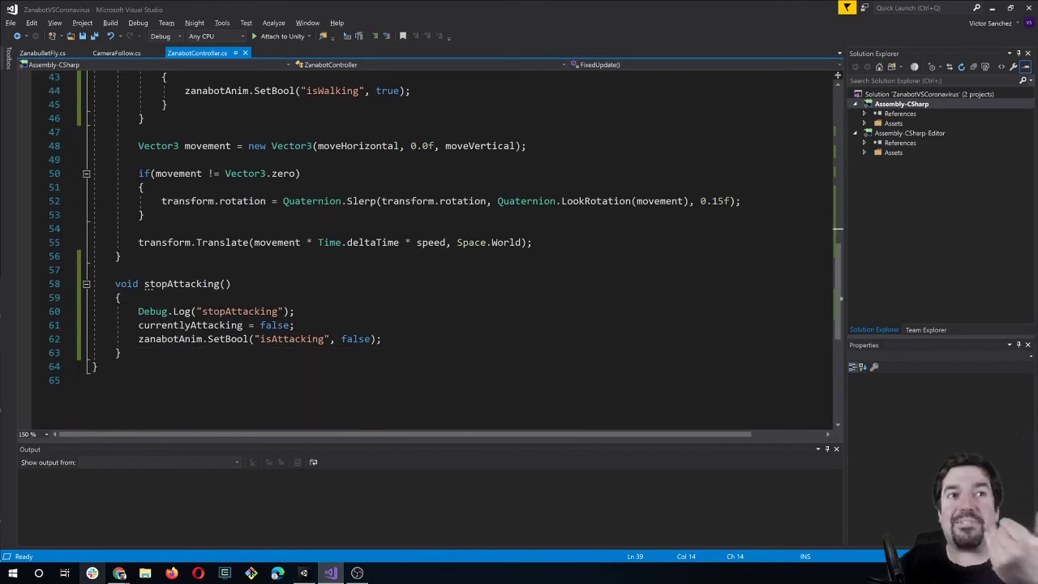
pyautogui.scroll(-1, 283, 340)
pyautogui.scroll(2, 284, 340)
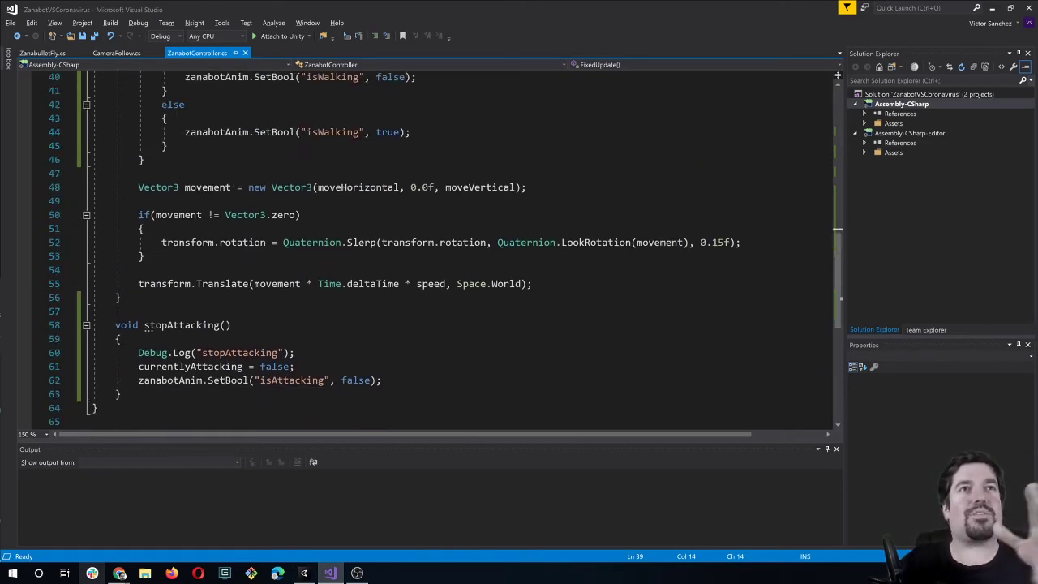
pyautogui.scroll(1, 284, 340)
pyautogui.scroll(-2, 381, 339)
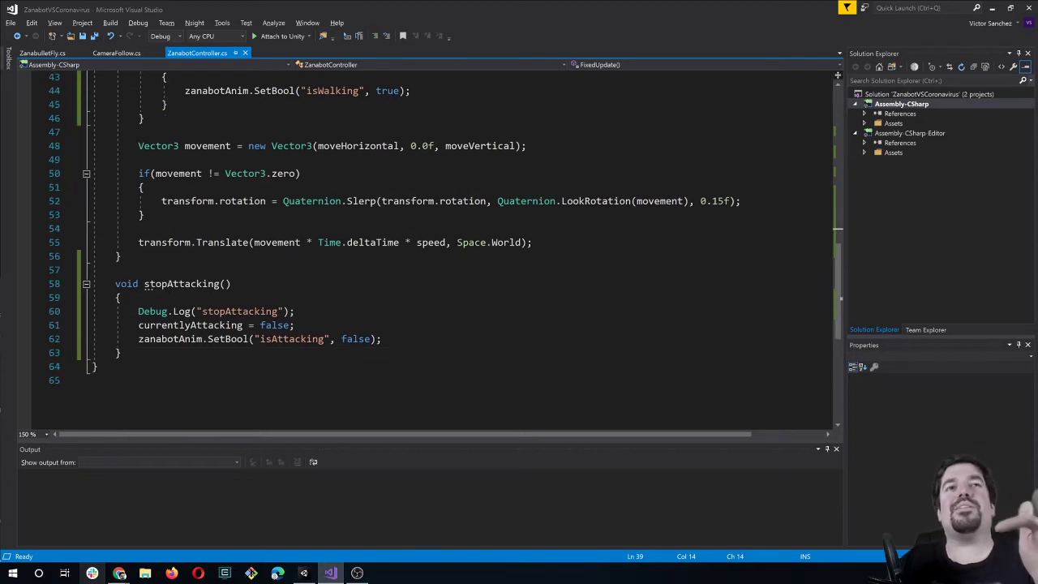
pyautogui.moveTo(381, 338); pyautogui.dragTo(161, 314)
pyautogui.press('Up')
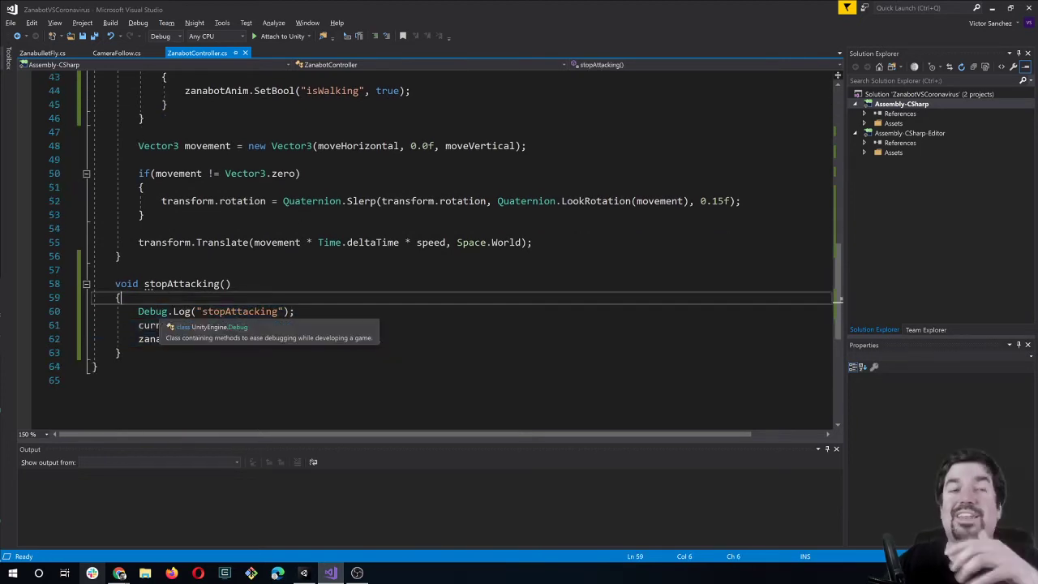
pyautogui.scroll(4, 152, 313)
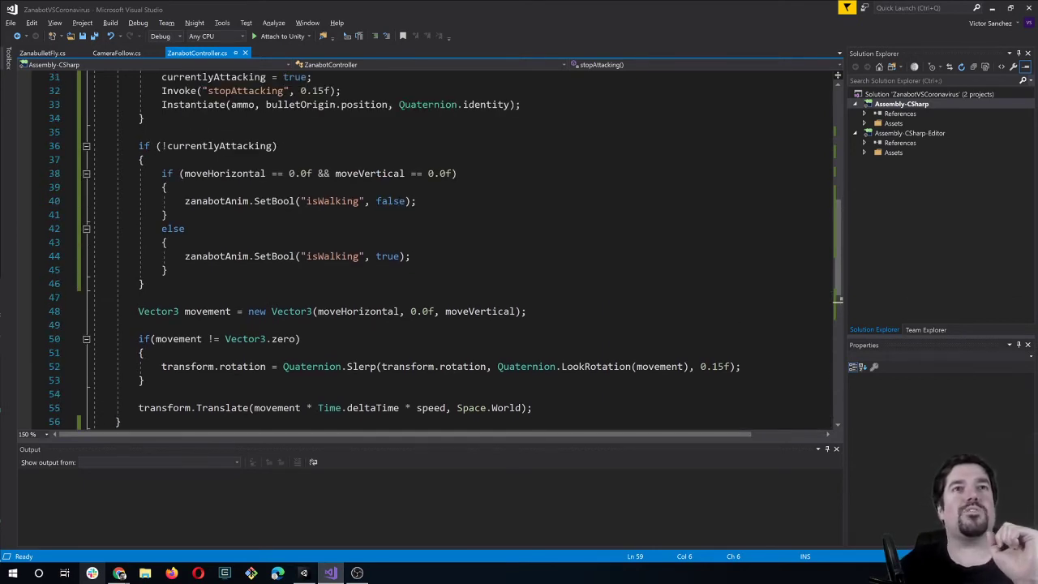
pyautogui.moveTo(96, 298); pyautogui.dragTo(123, 146)
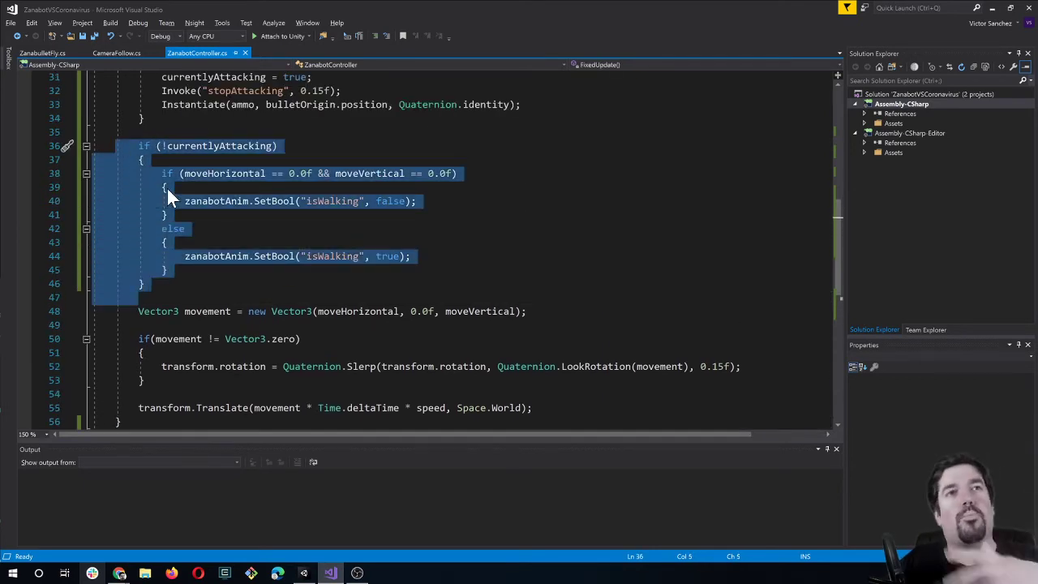
pyautogui.click(235, 253)
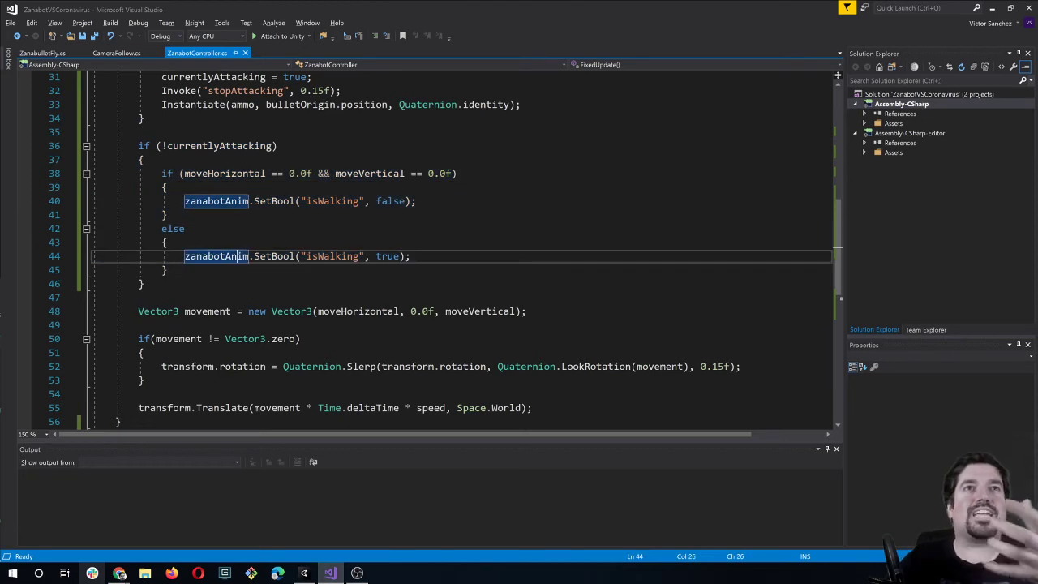
pyautogui.scroll(1, 226, 298)
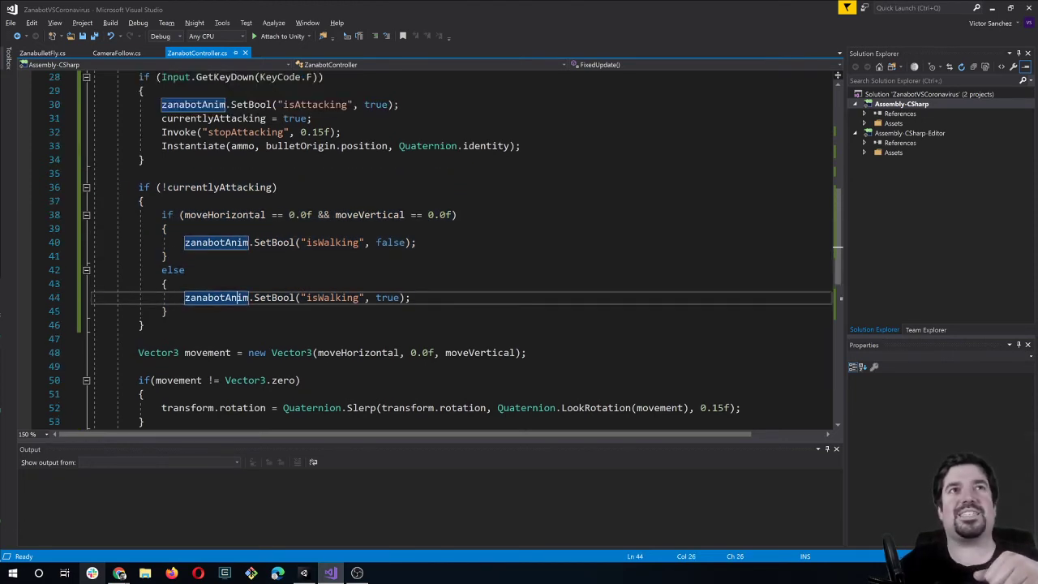
pyautogui.moveTo(139, 187); pyautogui.dragTo(168, 312)
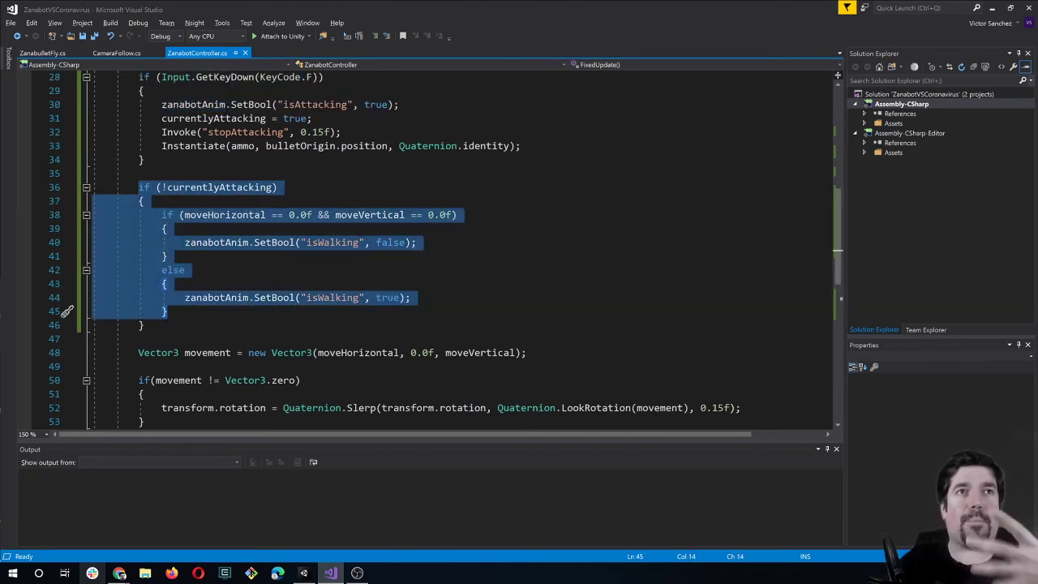
pyautogui.press('Down')
pyautogui.scroll(-1, 66, 311)
pyautogui.scroll(1, 454, 243)
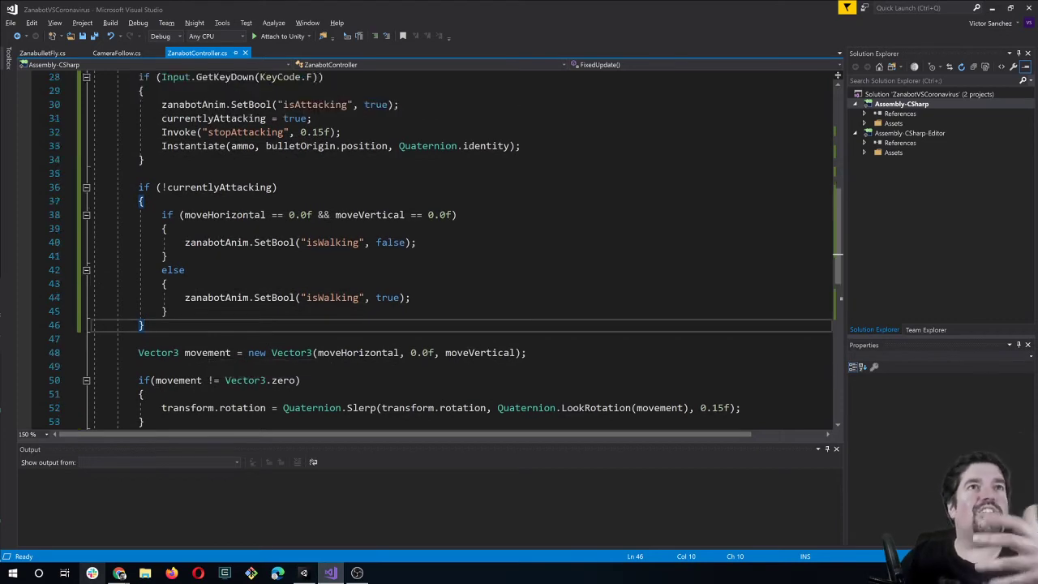
pyautogui.scroll(1, 454, 243)
pyautogui.scroll(1, 454, 244)
pyautogui.scroll(1, 454, 244)
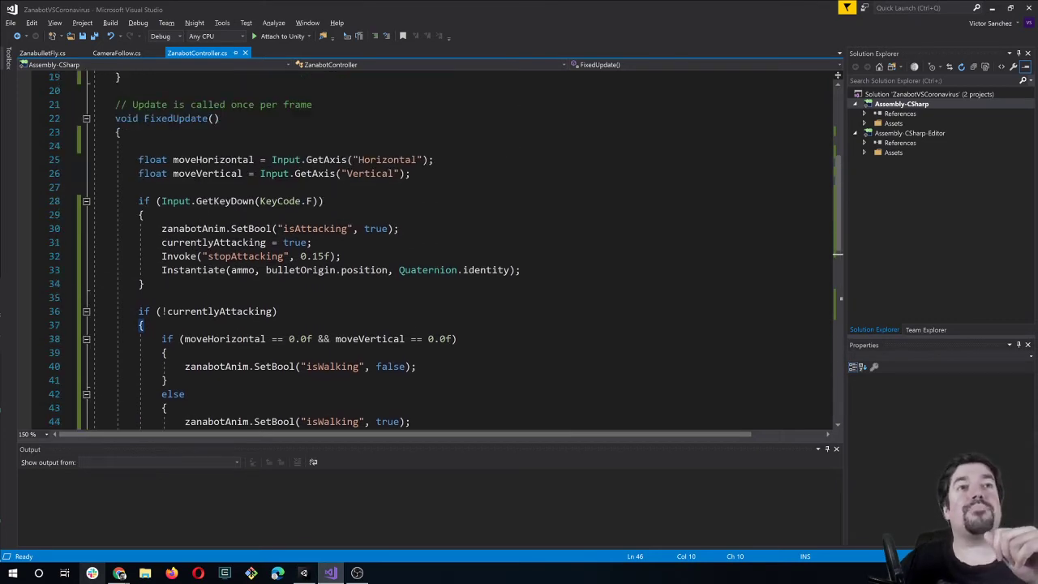
pyautogui.moveTo(215, 270)
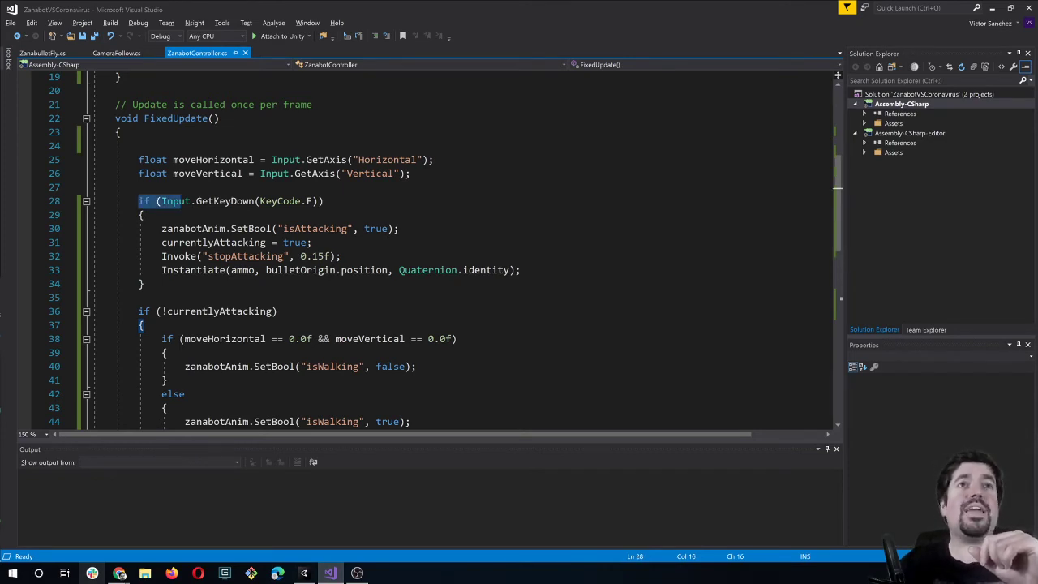
# Inspect the F-key attack block and its Instantiate line, checking all references to bulletOrigin.
pyautogui.moveTo(185, 201); pyautogui.dragTo(328, 255)
pyautogui.click(248, 255)
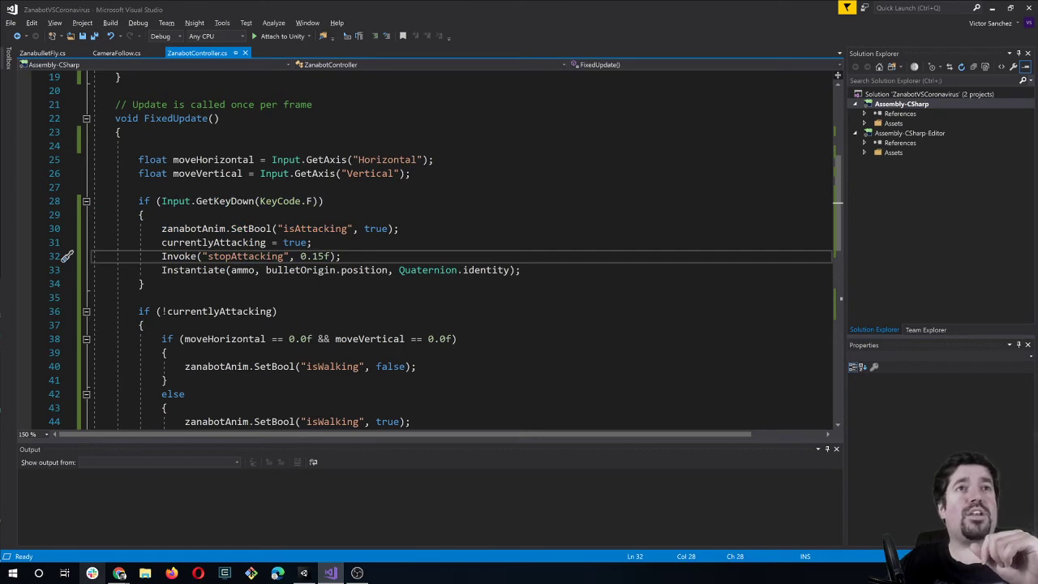
pyautogui.moveTo(520, 270); pyautogui.dragTo(364, 270)
pyautogui.click(316, 229)
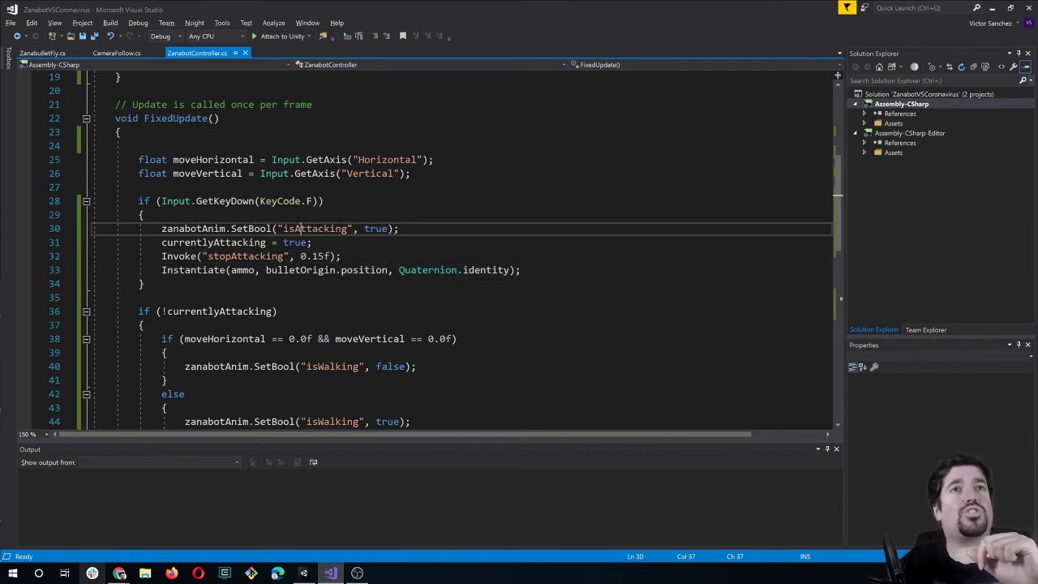
pyautogui.click(232, 256)
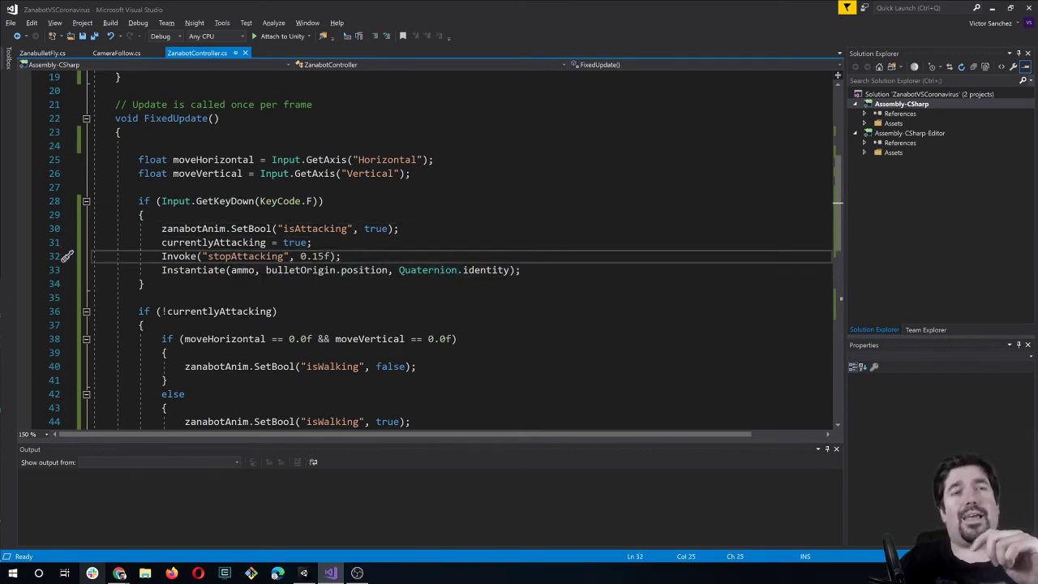
pyautogui.click(271, 270)
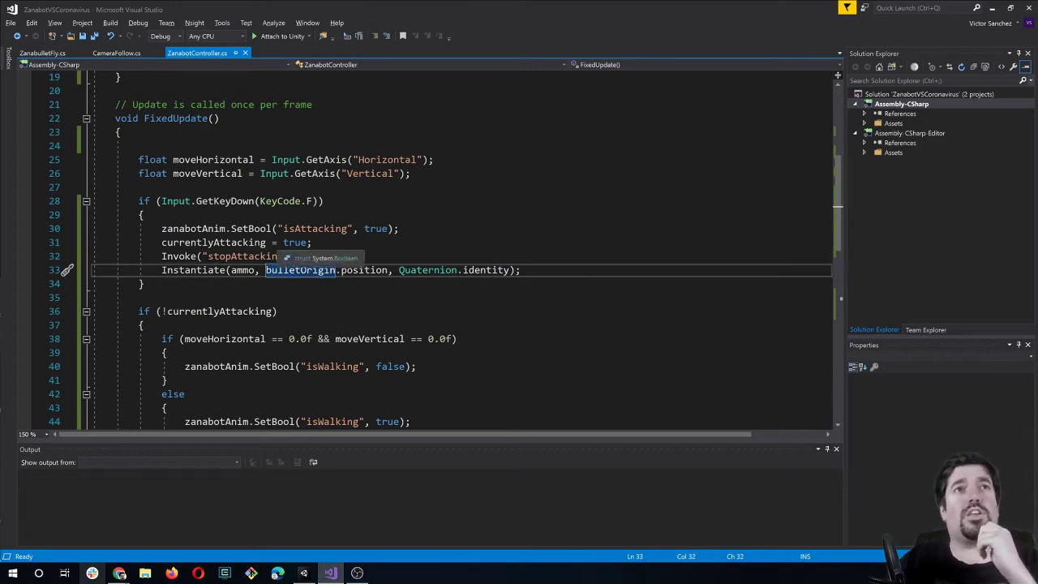
pyautogui.scroll(-4, 279, 269)
pyautogui.scroll(-1, 280, 270)
pyautogui.scroll(1, 442, 249)
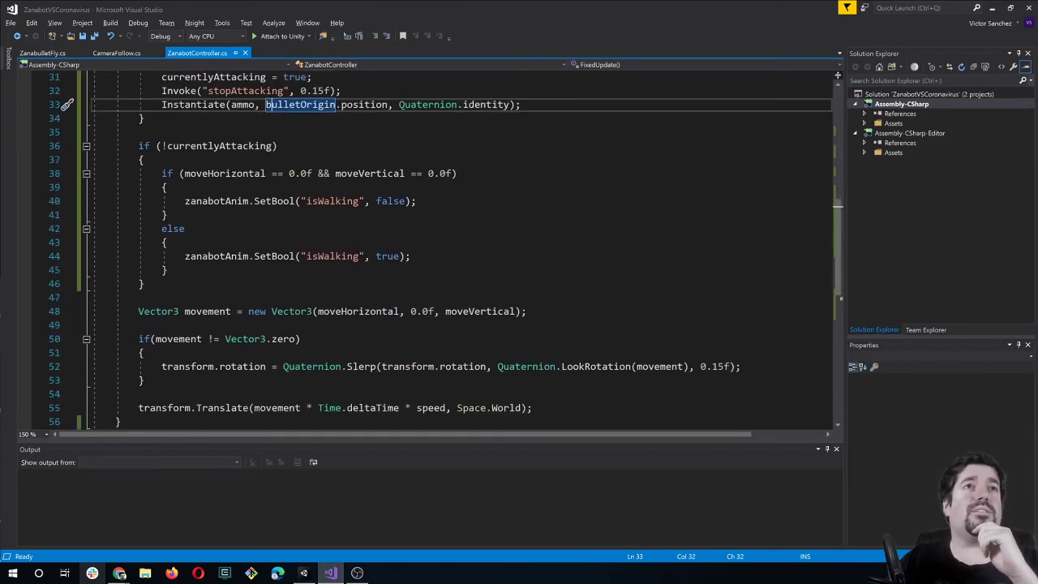
pyautogui.scroll(-1, 442, 248)
pyautogui.scroll(-4, 442, 249)
pyautogui.scroll(4, 442, 249)
pyautogui.scroll(4, 442, 249)
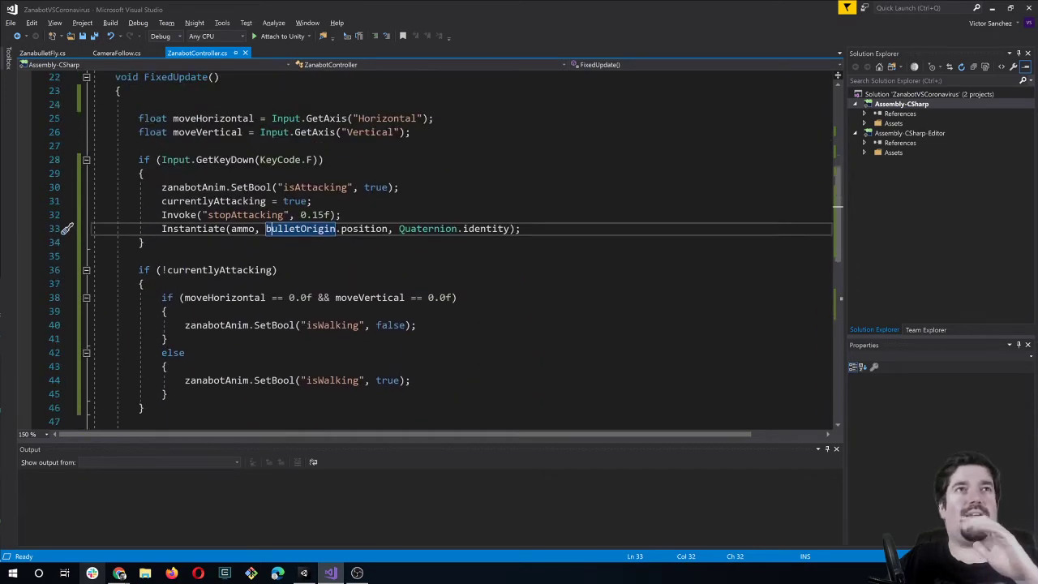
pyautogui.scroll(1, 442, 249)
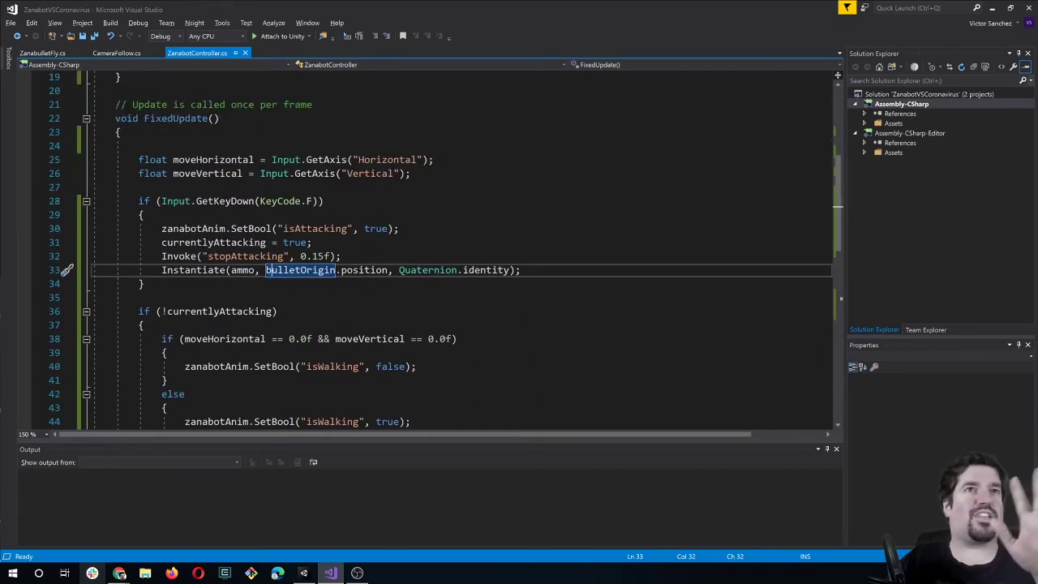
pyautogui.scroll(-2, 148, 245)
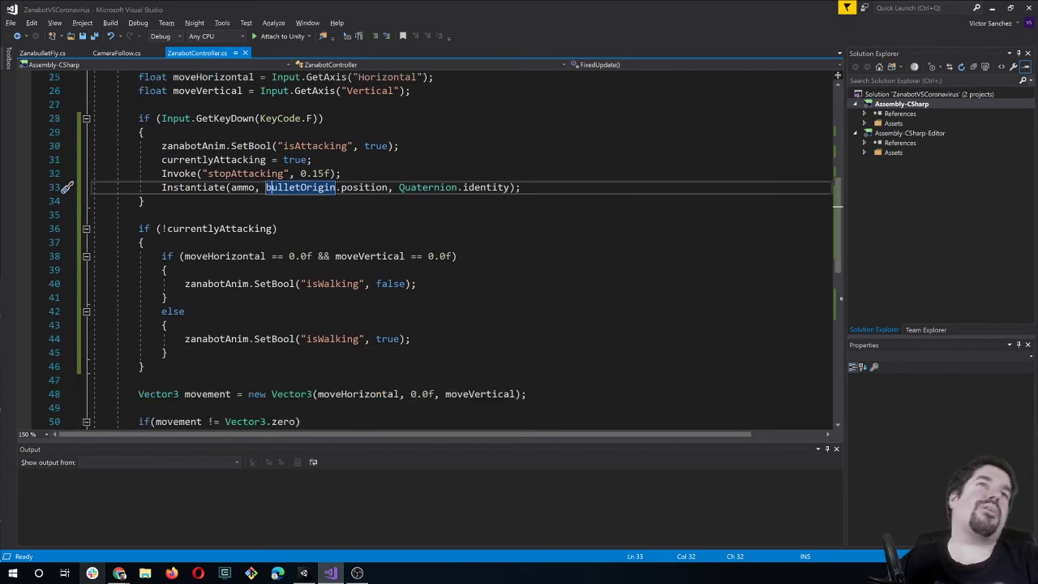
pyautogui.scroll(-7, 148, 245)
# Add an empty void fireZanabullet() method below stopAttacking.
pyautogui.click(122, 311)
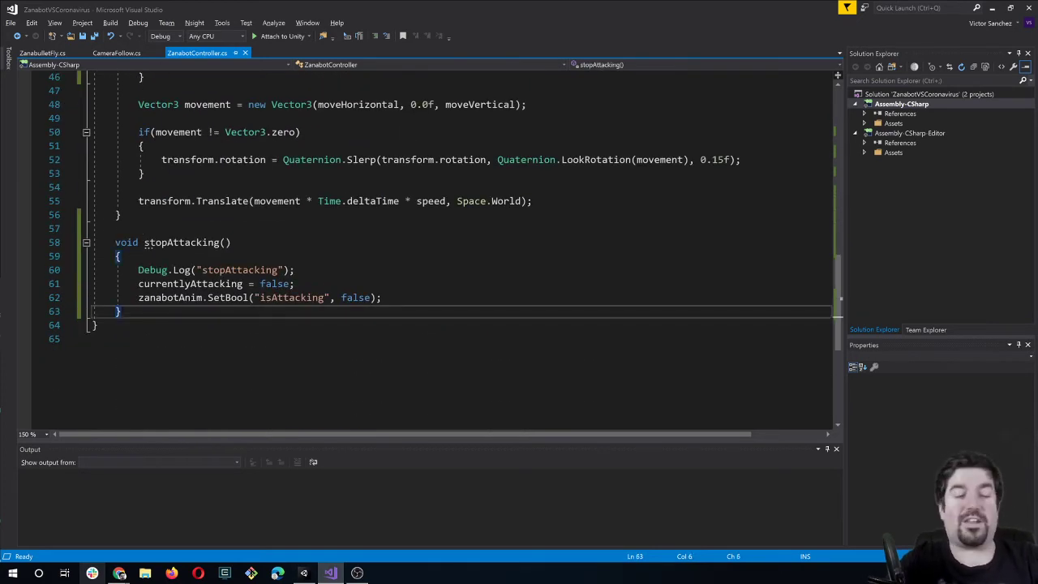
pyautogui.press('Return')
pyautogui.press('Return')
pyautogui.write('void fir')
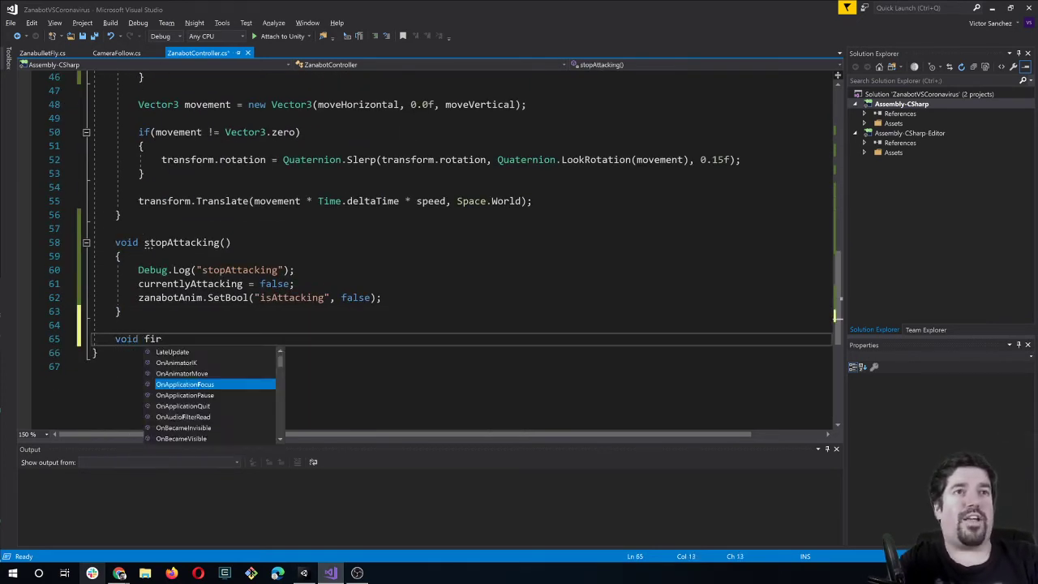
pyautogui.write('eZanabullet() {')
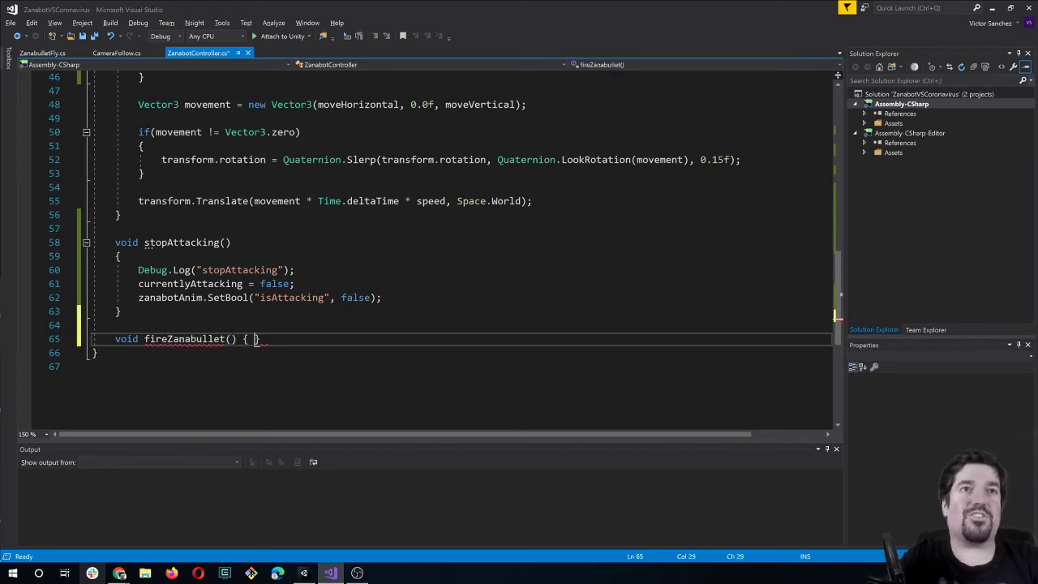
pyautogui.press('Return')
# Move the four firing lines from the F-key block into fireZanabullet().
pyautogui.scroll(4, 454, 243)
pyautogui.scroll(2, 454, 243)
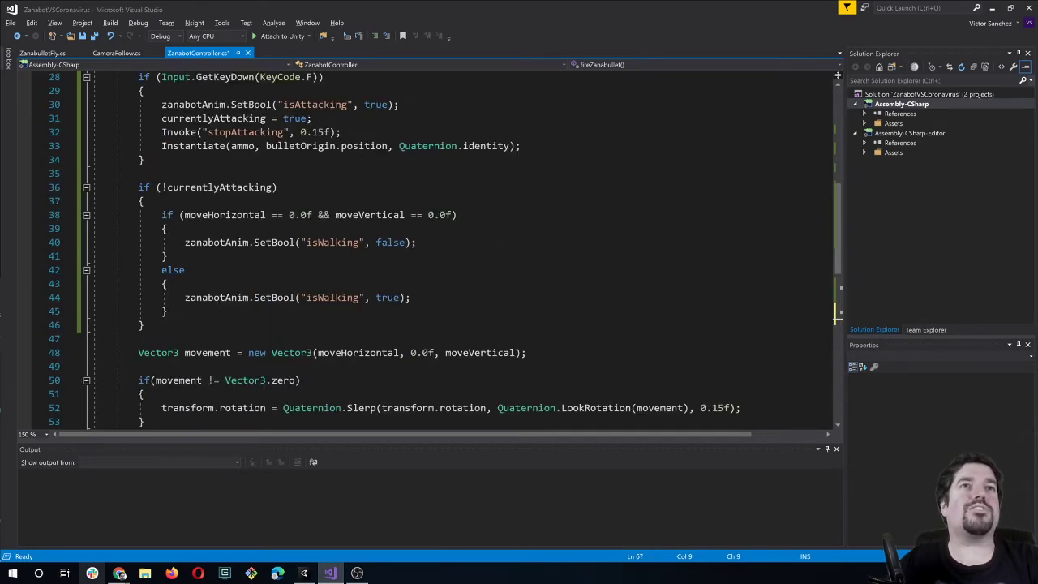
pyautogui.scroll(2, 454, 244)
pyautogui.moveTo(520, 229); pyautogui.dragTo(92, 187)
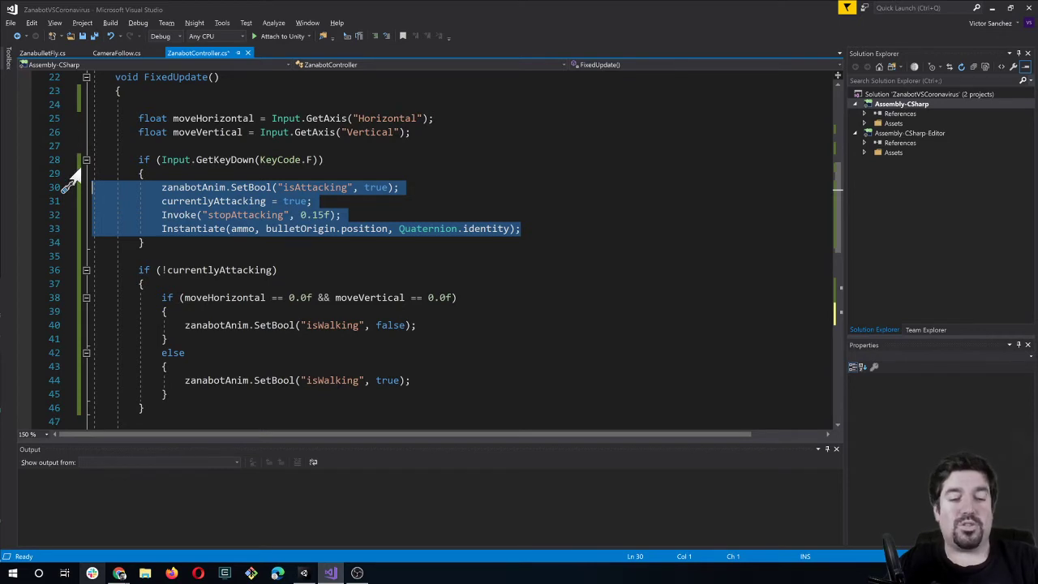
pyautogui.hotkey('ctrl', 'x')
pyautogui.scroll(-5, 68, 191)
pyautogui.scroll(-2, 69, 191)
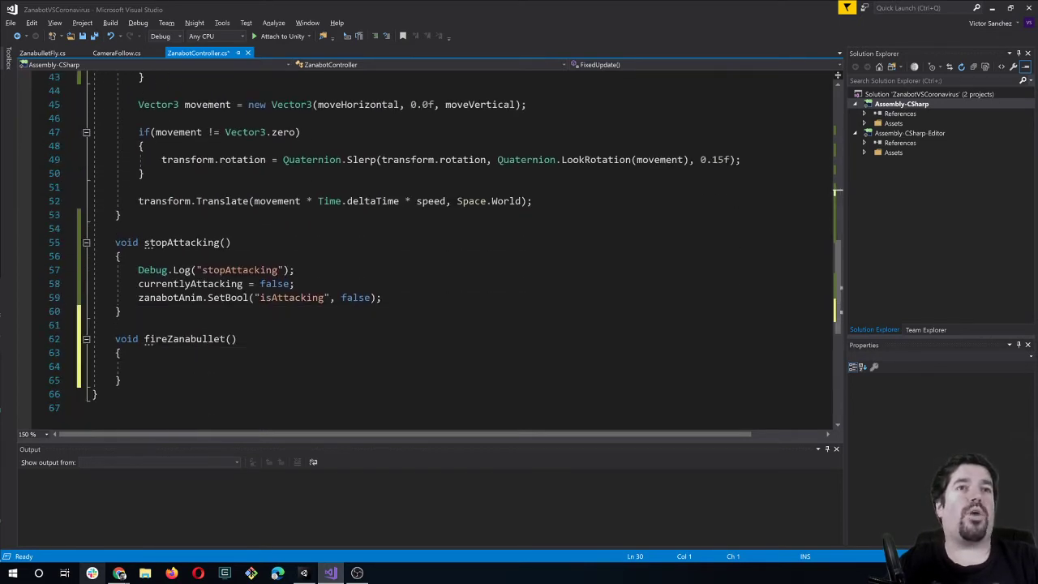
pyautogui.scroll(-1, 69, 190)
pyautogui.click(92, 325)
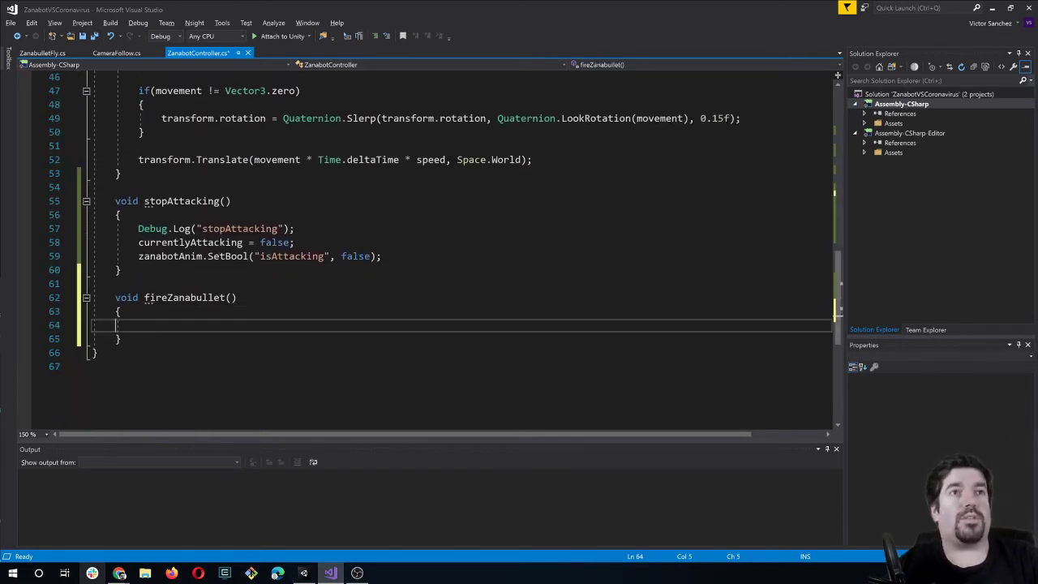
pyautogui.hotkey('ctrl', 'v')
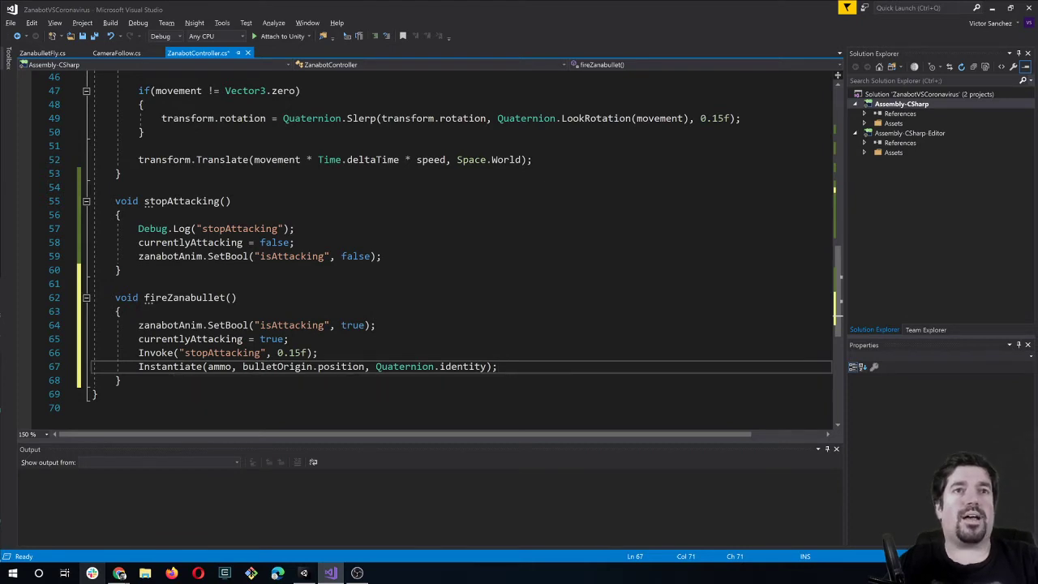
pyautogui.scroll(6, 211, 348)
pyautogui.scroll(4, 210, 349)
# Replace the empty brace block under the F-key if with a fireZanabullet(); call.
pyautogui.moveTo(144, 283); pyautogui.dragTo(92, 269)
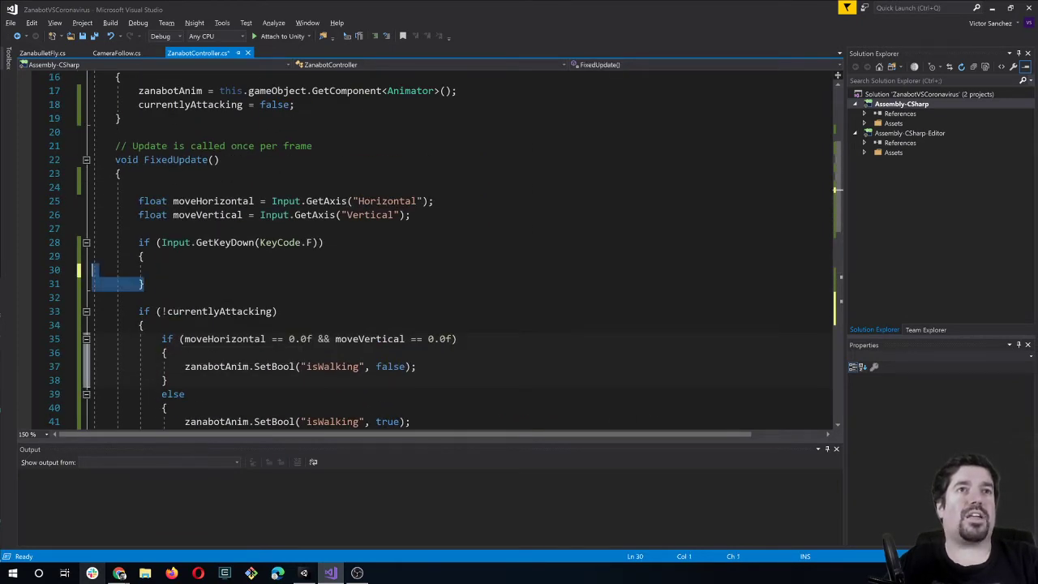
pyautogui.press('Tab')
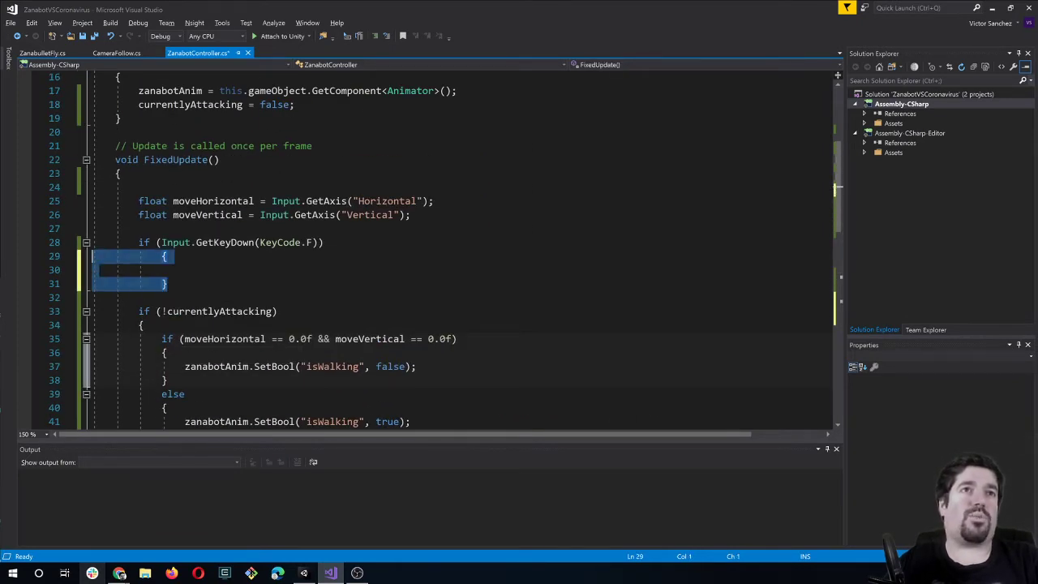
pyautogui.write('\\\\')
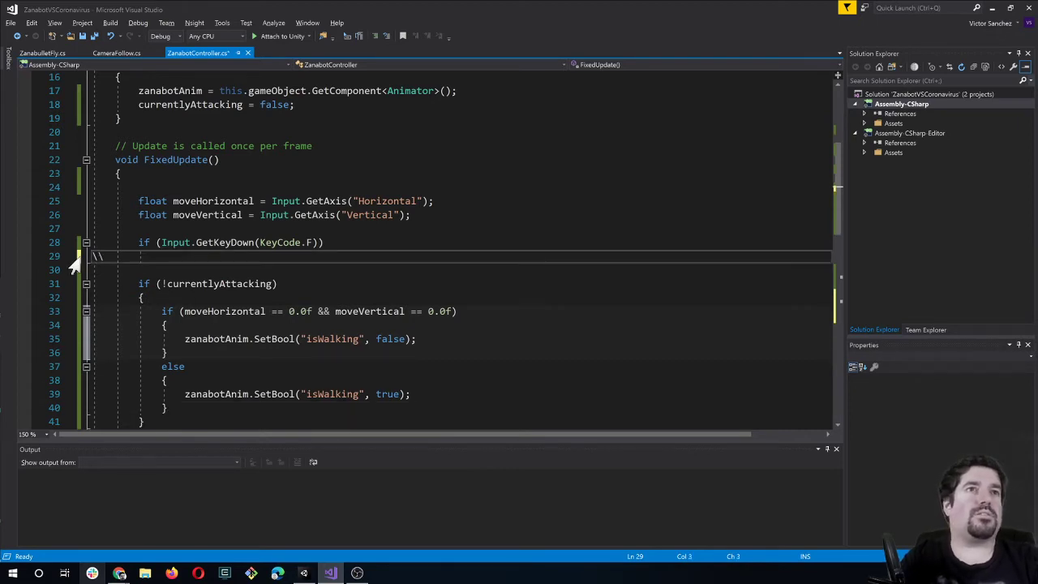
pyautogui.press('Up')
pyautogui.press('End')
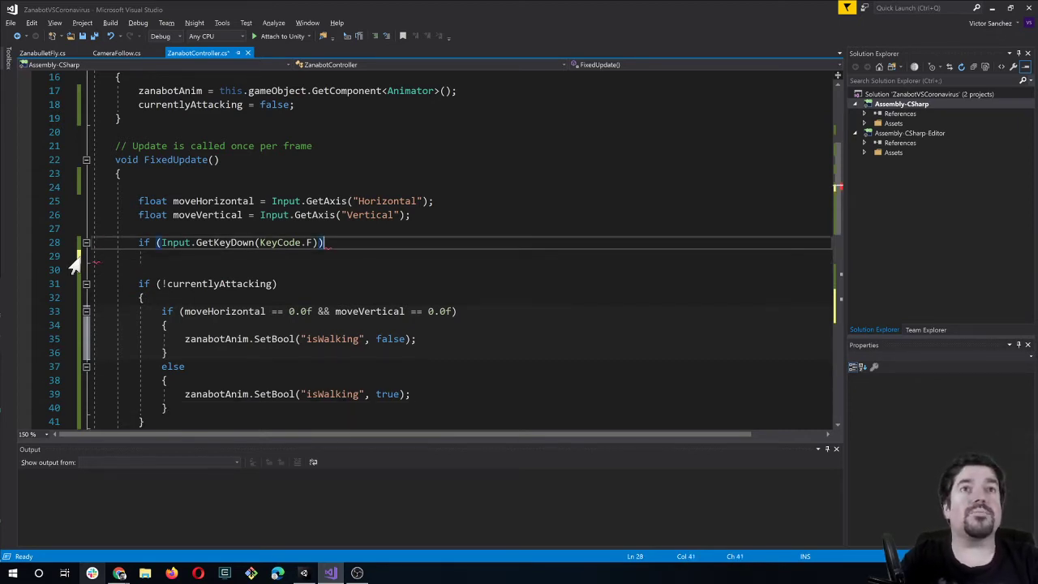
pyautogui.press('Return')
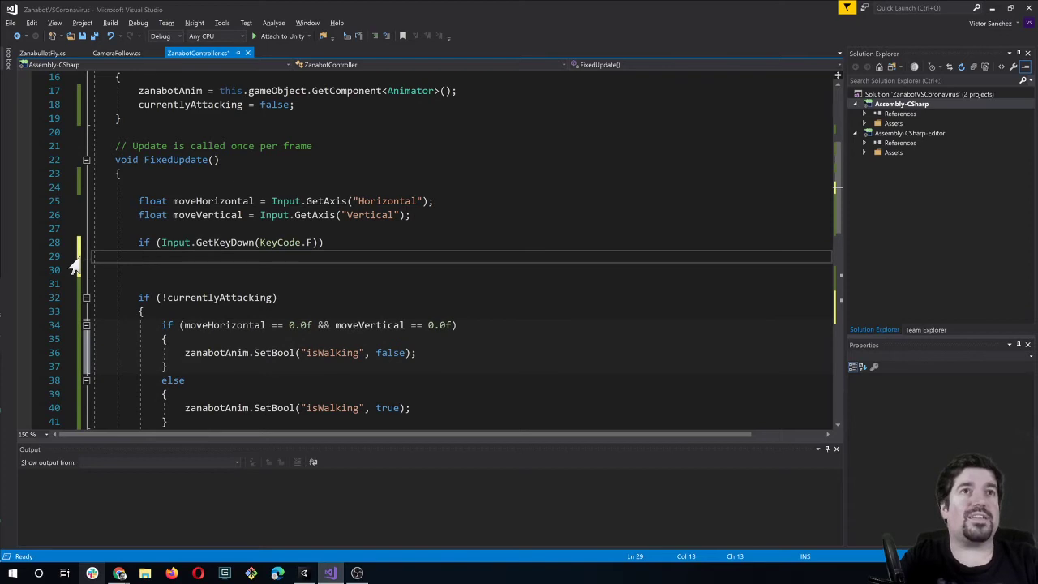
pyautogui.write('fireZanabullet')
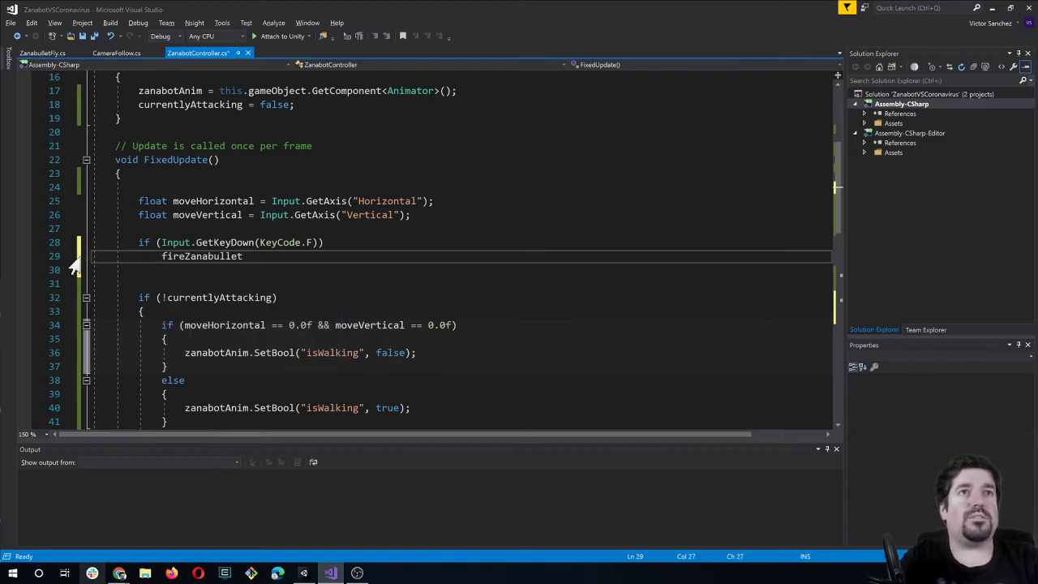
pyautogui.write('();')
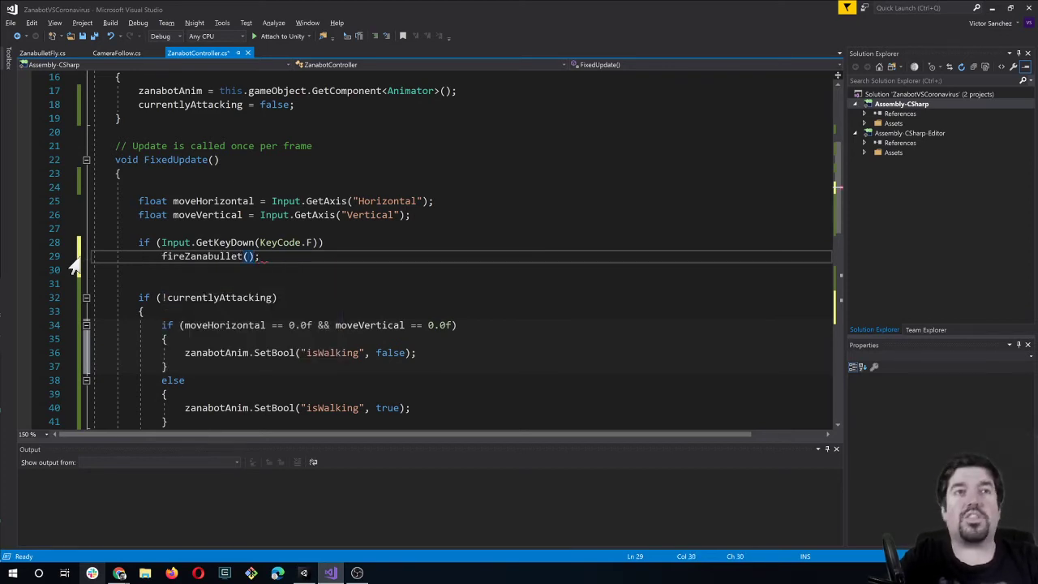
# Select the if (!currentlyAttacking) walking-animation block in FixedUpdate.
pyautogui.scroll(-1, 75, 267)
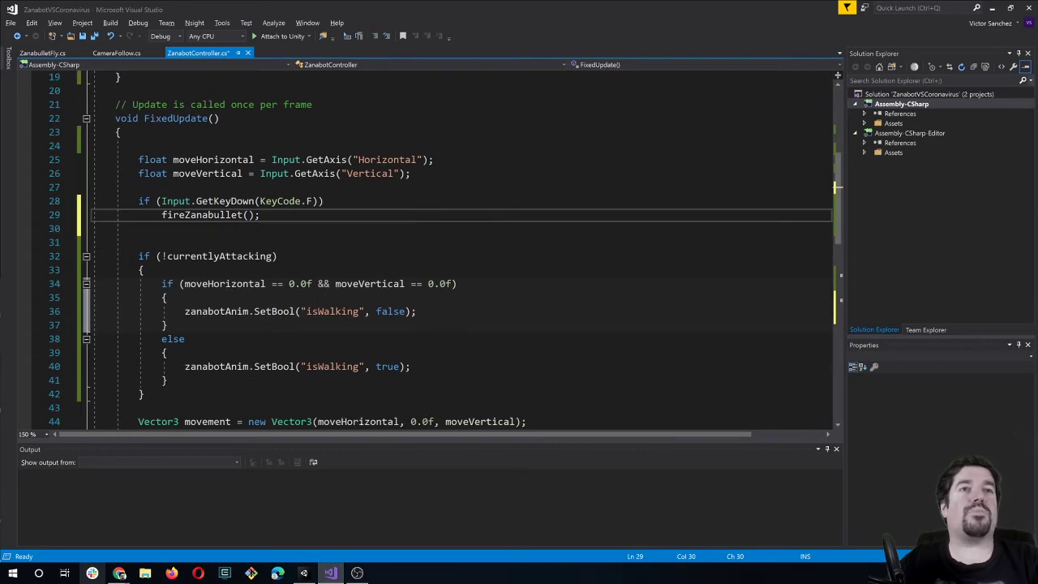
pyautogui.scroll(-2, 445, 249)
pyautogui.scroll(-1, 445, 248)
pyautogui.scroll(-1, 201, 262)
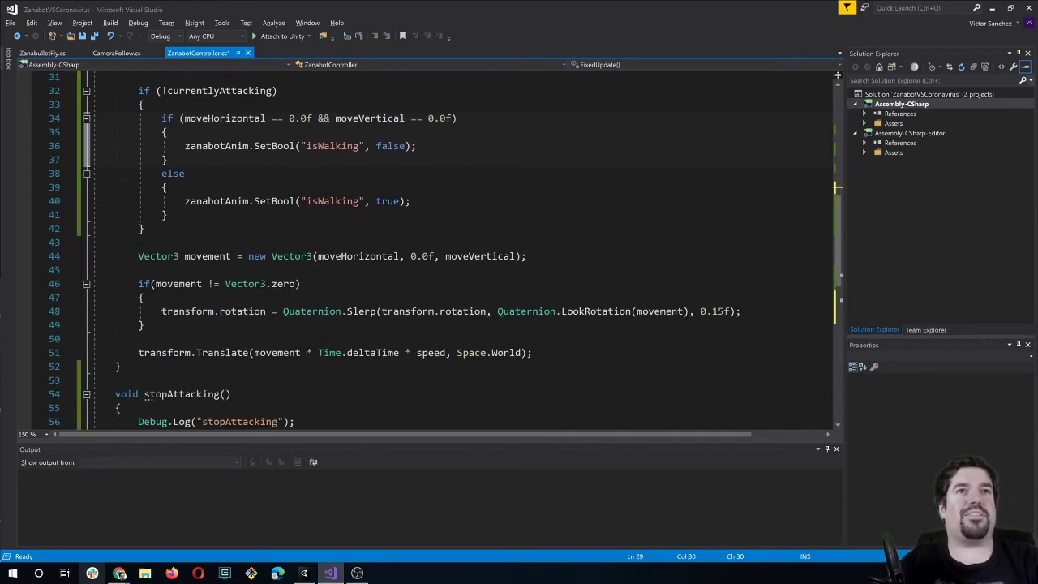
pyautogui.scroll(1, 201, 261)
pyautogui.scroll(2, 201, 261)
pyautogui.scroll(1, 201, 261)
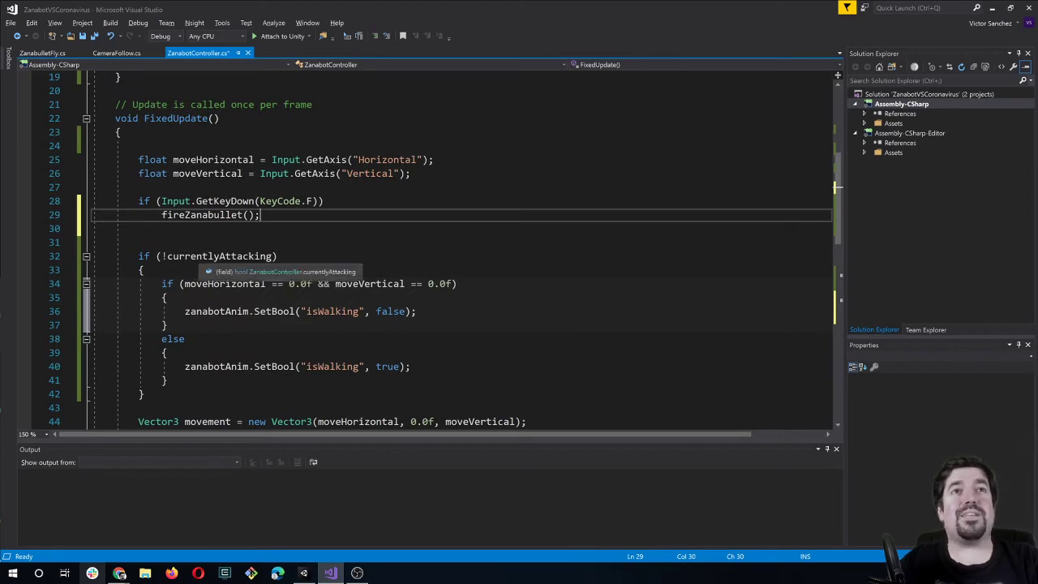
pyautogui.scroll(-1, 201, 261)
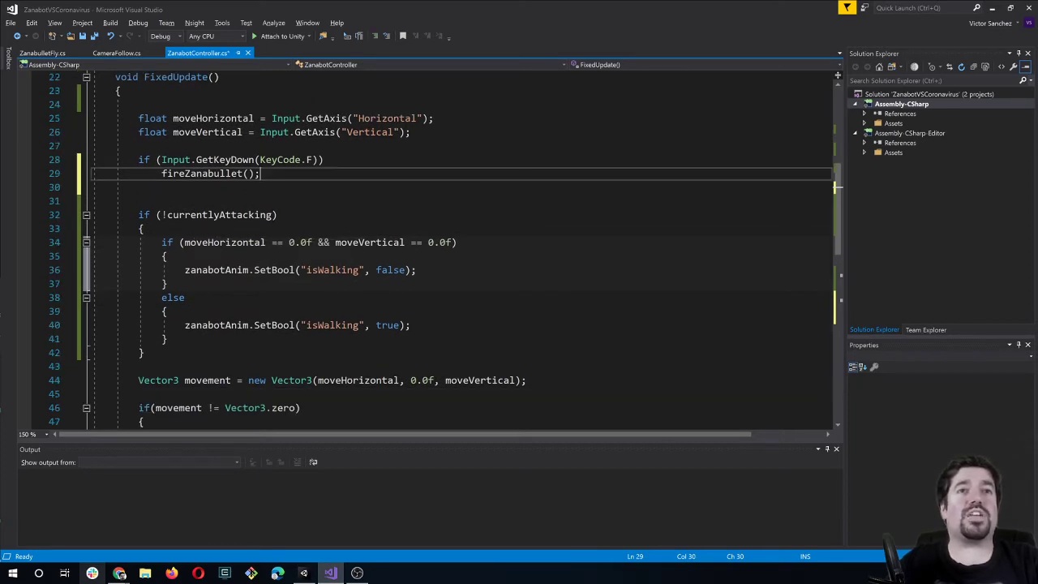
pyautogui.hotkey('shift', 'Up')
pyautogui.hotkey('shift', 'Up')
pyautogui.hotkey('shift', 'Up')
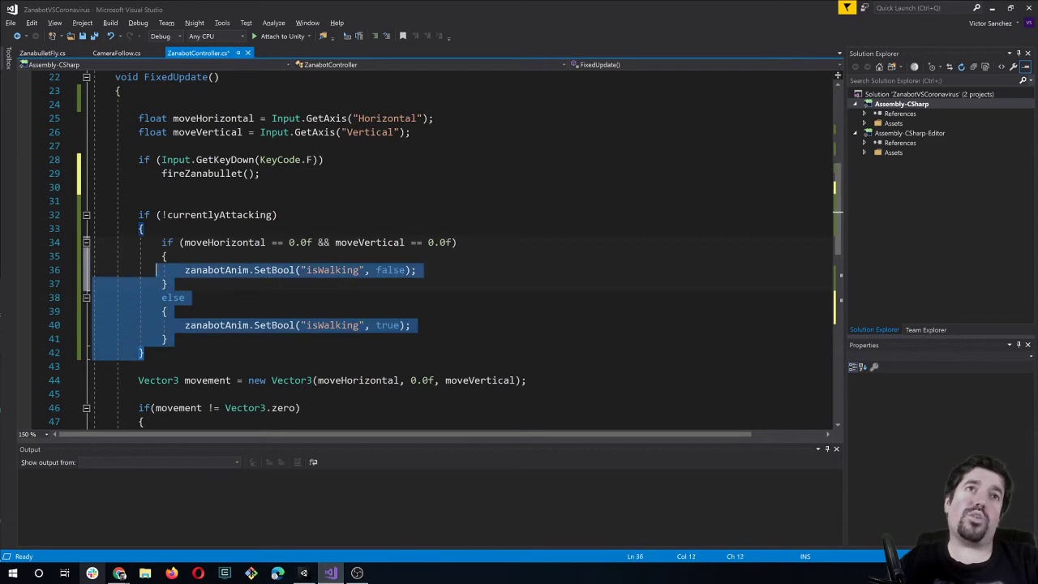
pyautogui.hotkey('shift', 'Up')
pyautogui.hotkey('shift', 'Up')
pyautogui.hotkey('shift', 'Up')
pyautogui.hotkey('shift', 'Down')
pyautogui.hotkey('shift', 'Down')
pyautogui.hotkey('shift', 'Down')
pyautogui.hotkey('shift', 'Down')
pyautogui.hotkey('shift', 'Up')
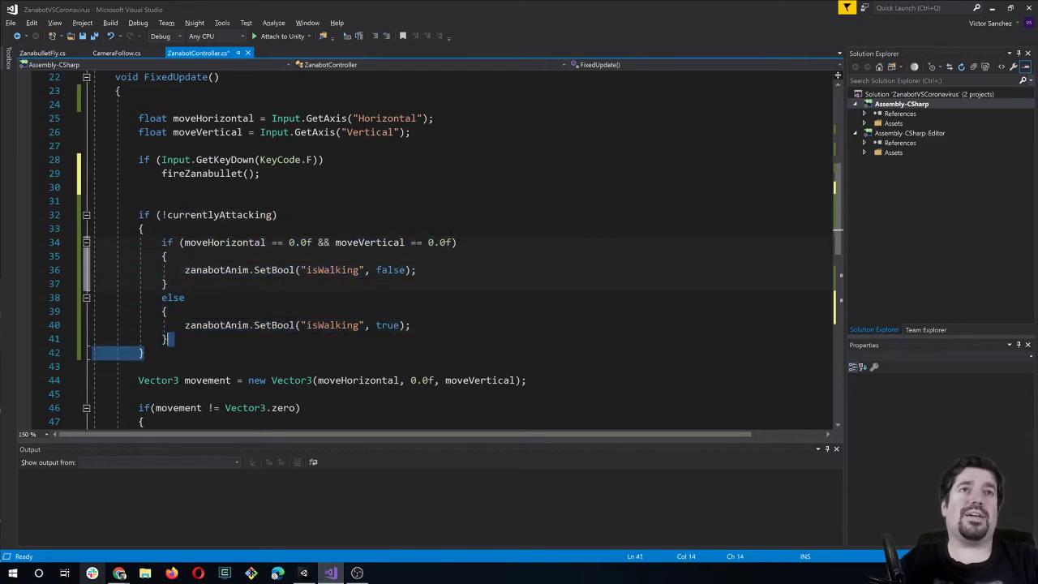
pyautogui.hotkey('shift', 'Up')
pyautogui.hotkey('shift', 'Up')
pyautogui.hotkey('shift', 'Up')
pyautogui.hotkey('shift', 'Up')
pyautogui.hotkey('shift', 'Up')
pyautogui.hotkey('shift', 'Up')
pyautogui.hotkey('shift', 'Up')
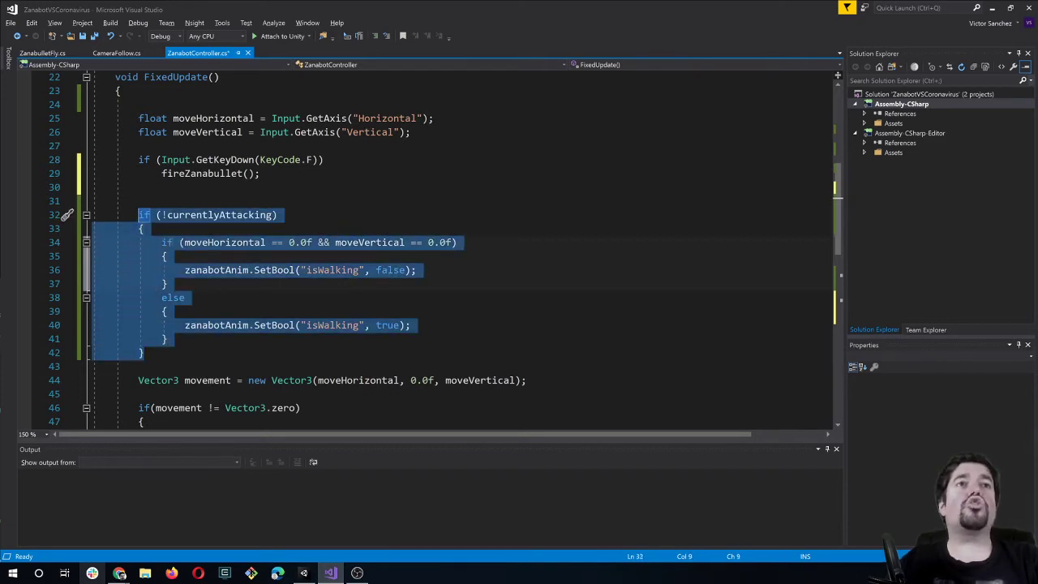
pyautogui.click(185, 298)
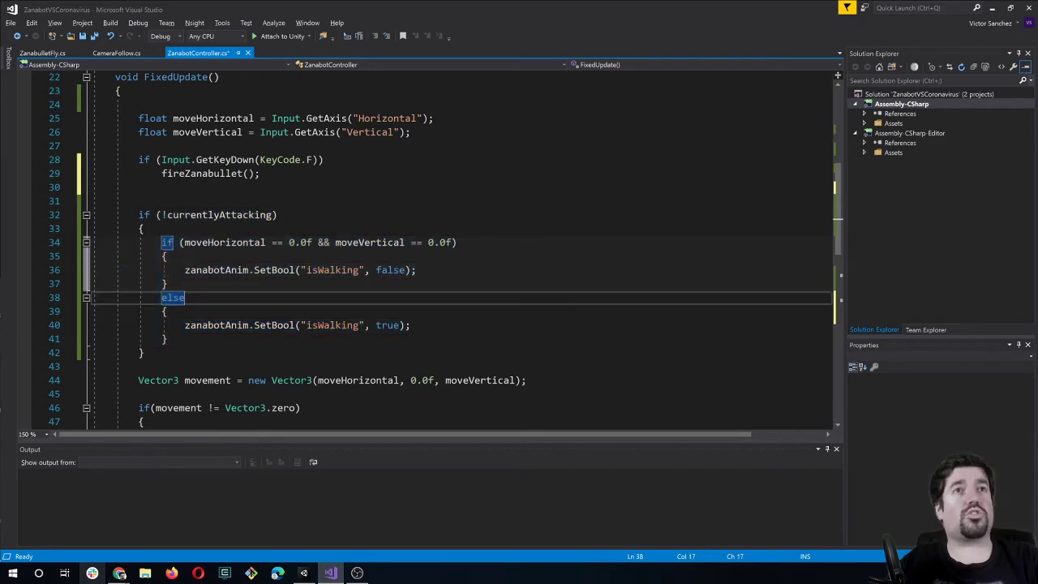
pyautogui.doubleClick(223, 243)
pyautogui.doubleClick(356, 244)
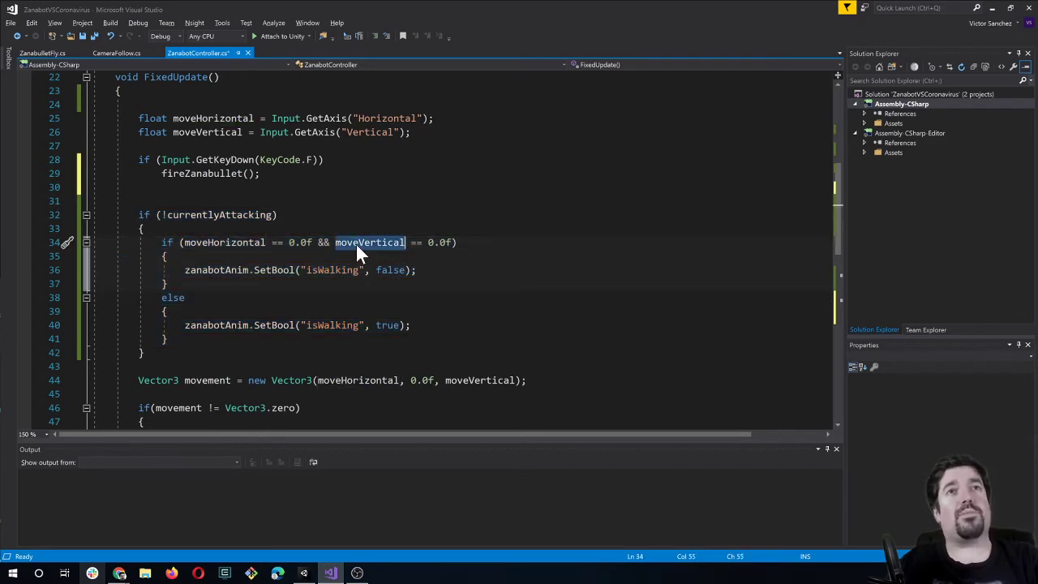
pyautogui.click(166, 339)
pyautogui.scroll(-1, 167, 339)
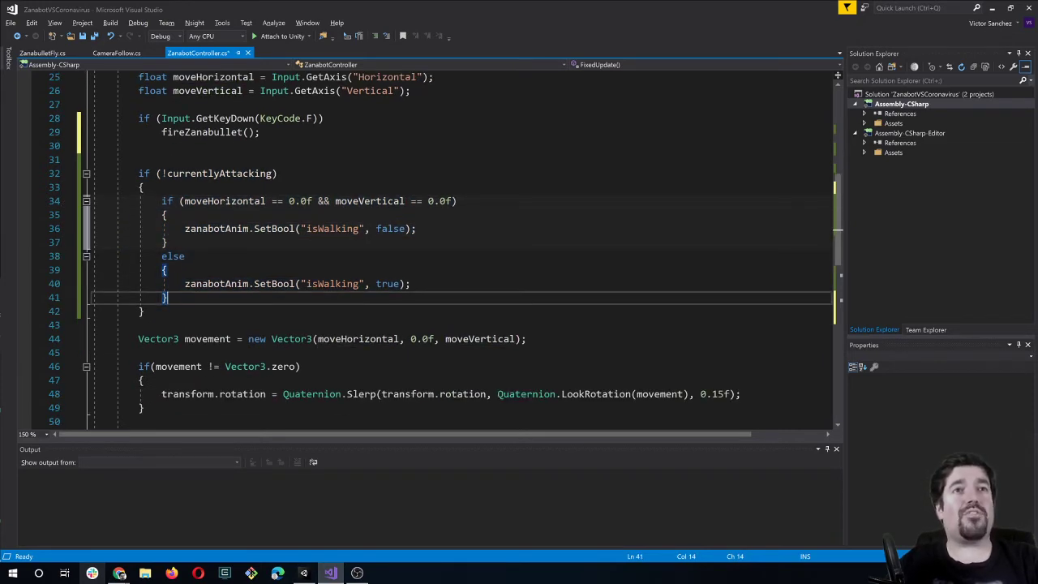
pyautogui.moveTo(144, 311); pyautogui.dragTo(68, 173)
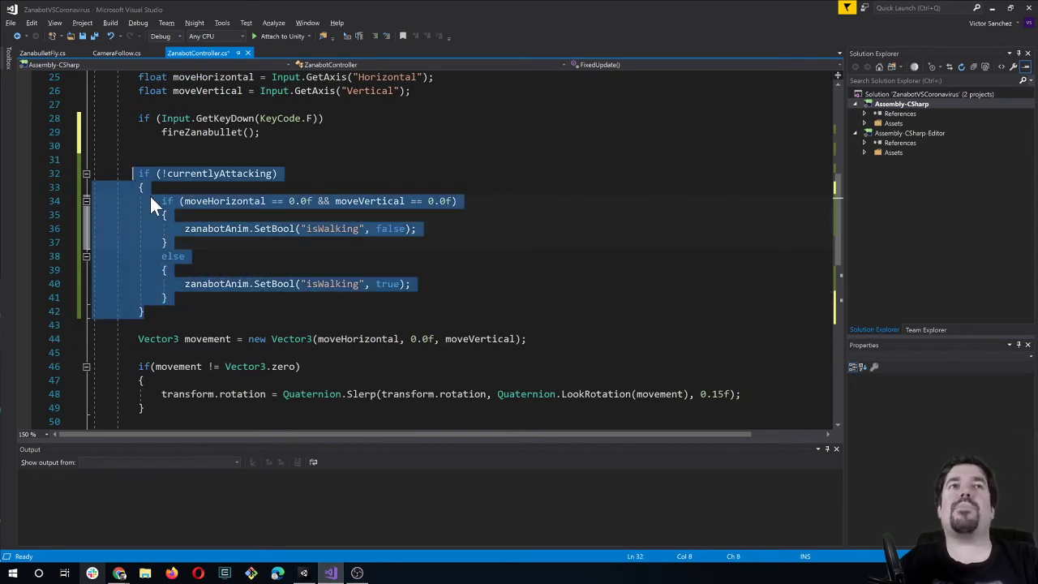
pyautogui.scroll(-1, 67, 173)
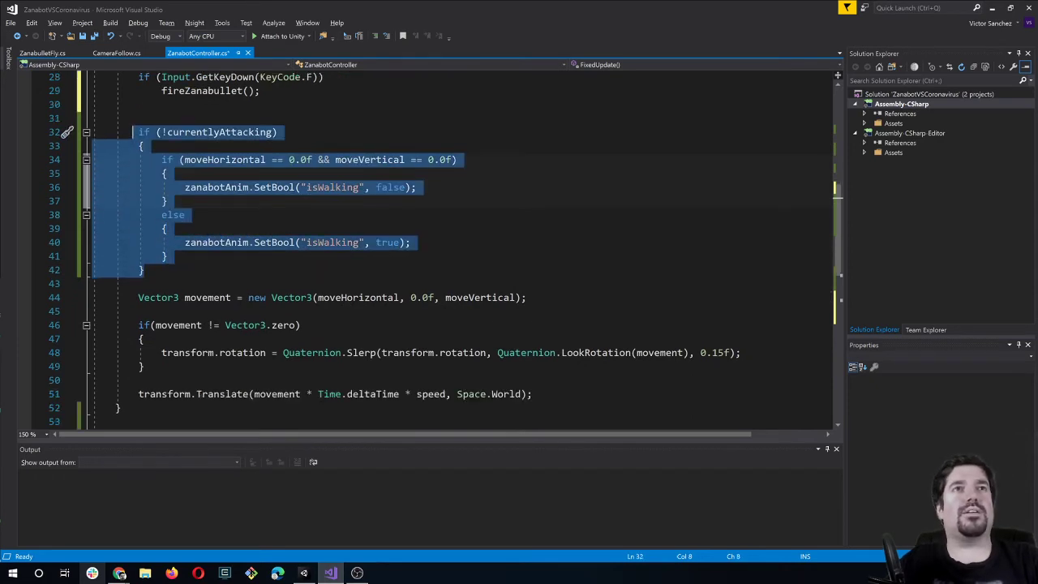
pyautogui.scroll(3, 67, 173)
pyautogui.click(138, 242)
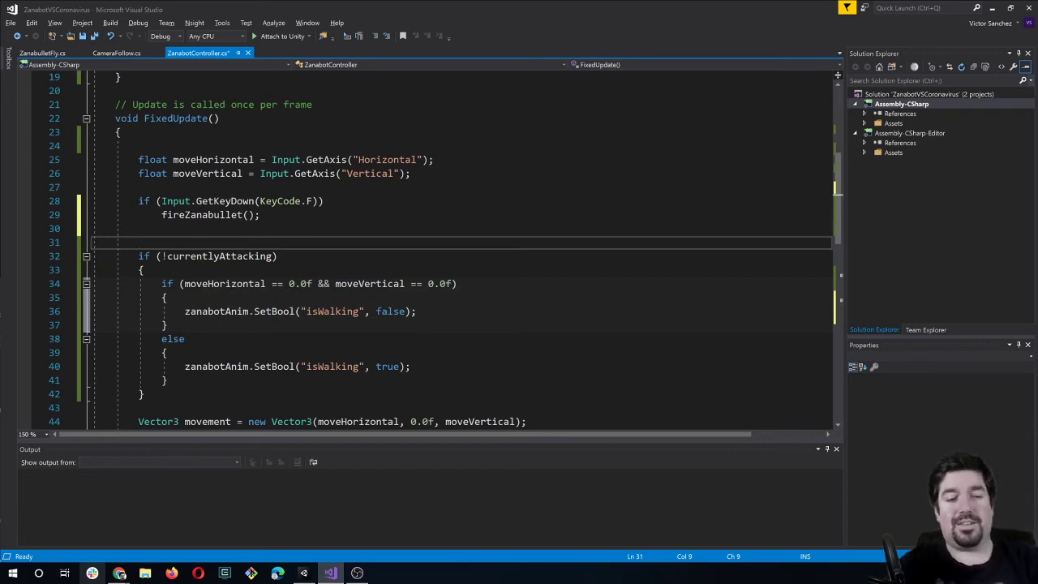
# Add setAnimation(moveHorizontal, moveVertical); after the F-key check and select the walking block.
pyautogui.write('set')
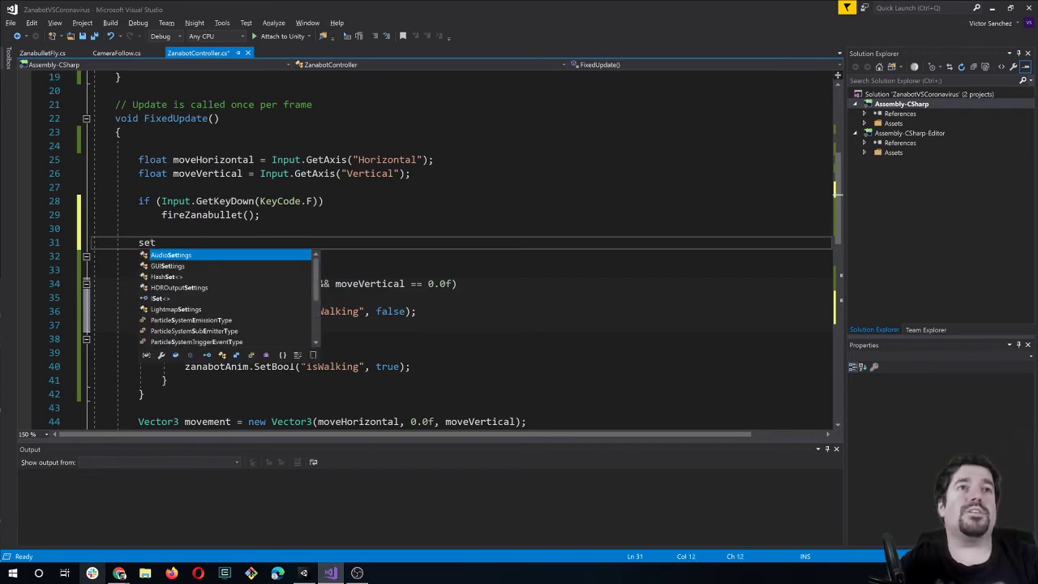
pyautogui.write('Ani')
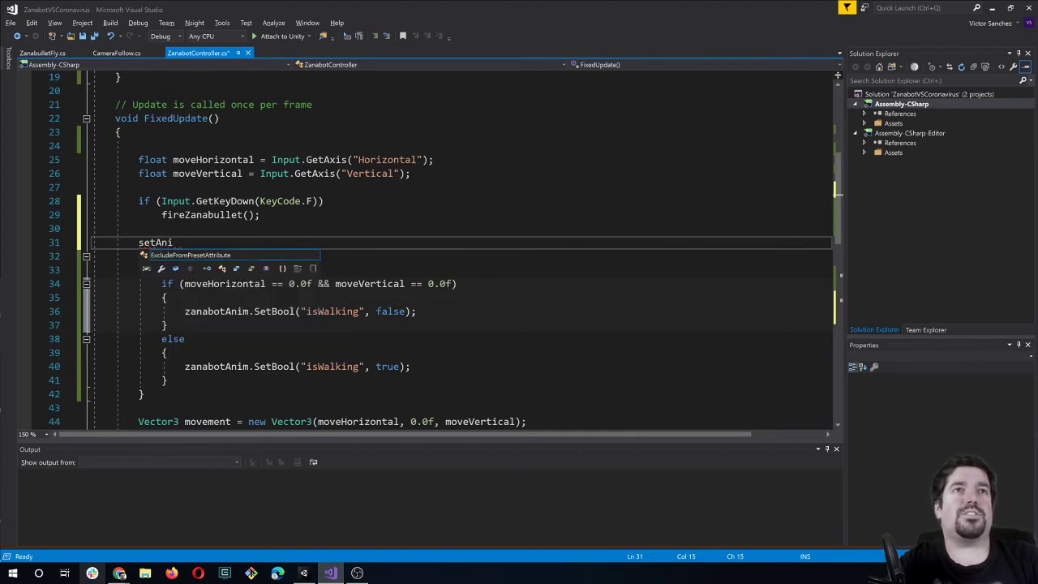
pyautogui.write('mation(')
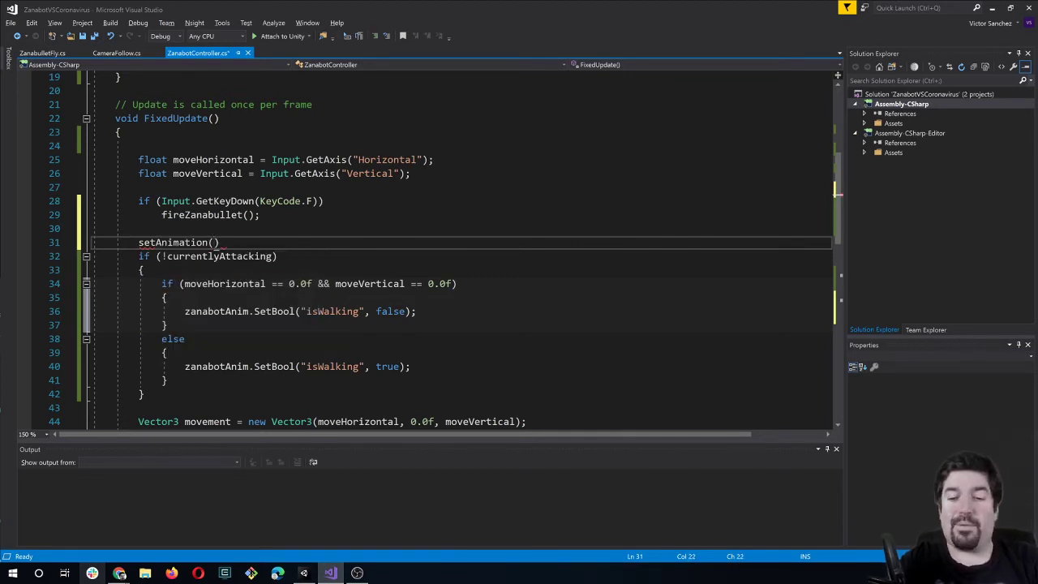
pyautogui.write('"')
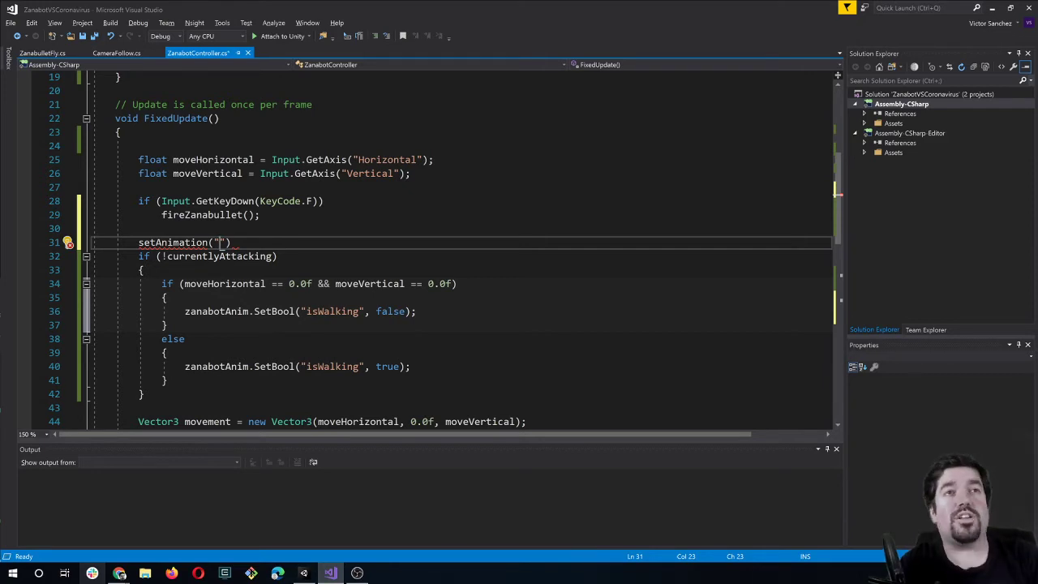
pyautogui.press('BackSpace')
pyautogui.write('move')
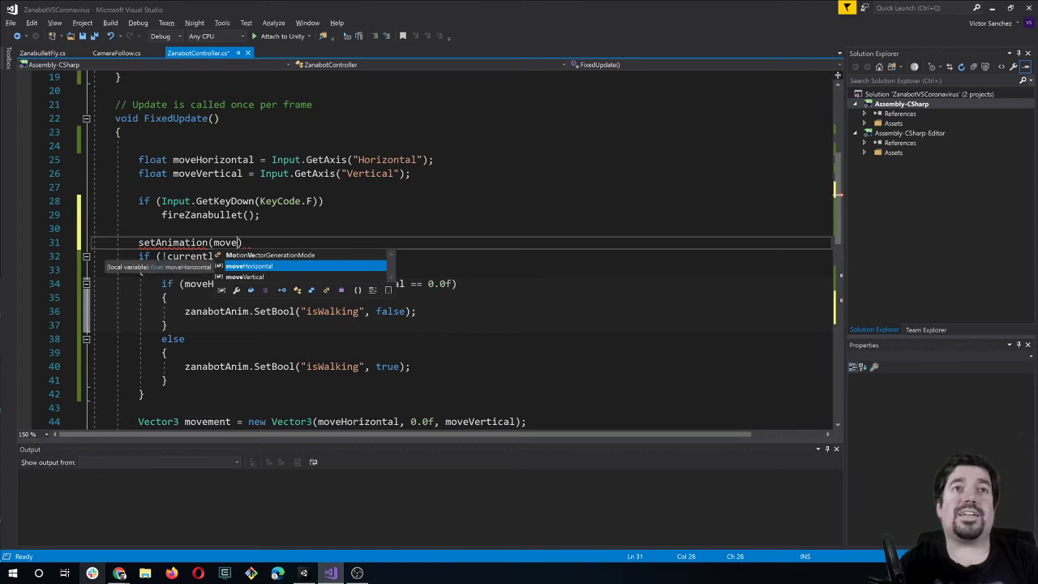
pyautogui.press('Tab')
pyautogui.write(', mo')
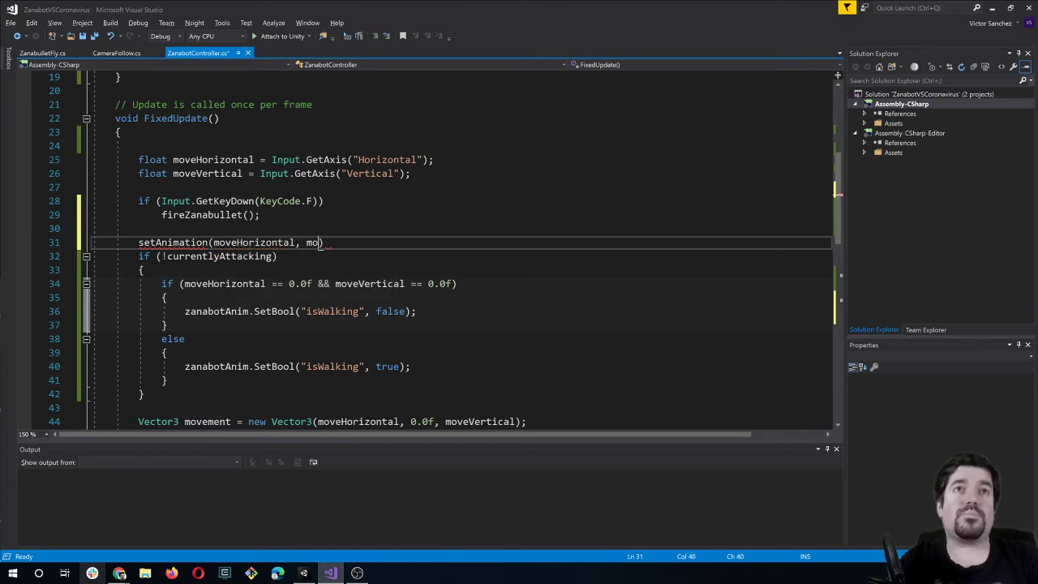
pyautogui.write('veVertical')
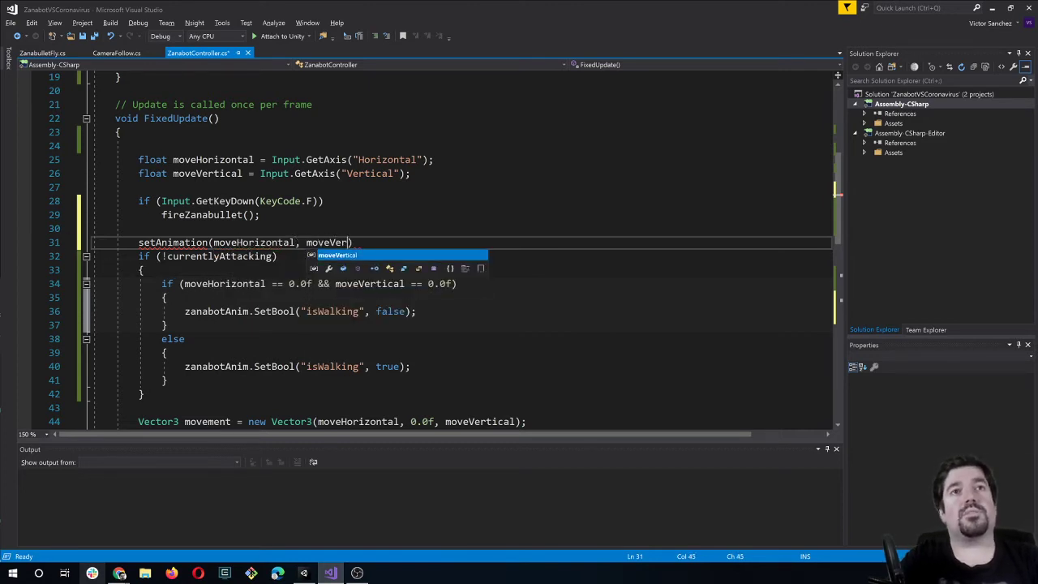
pyautogui.write(');')
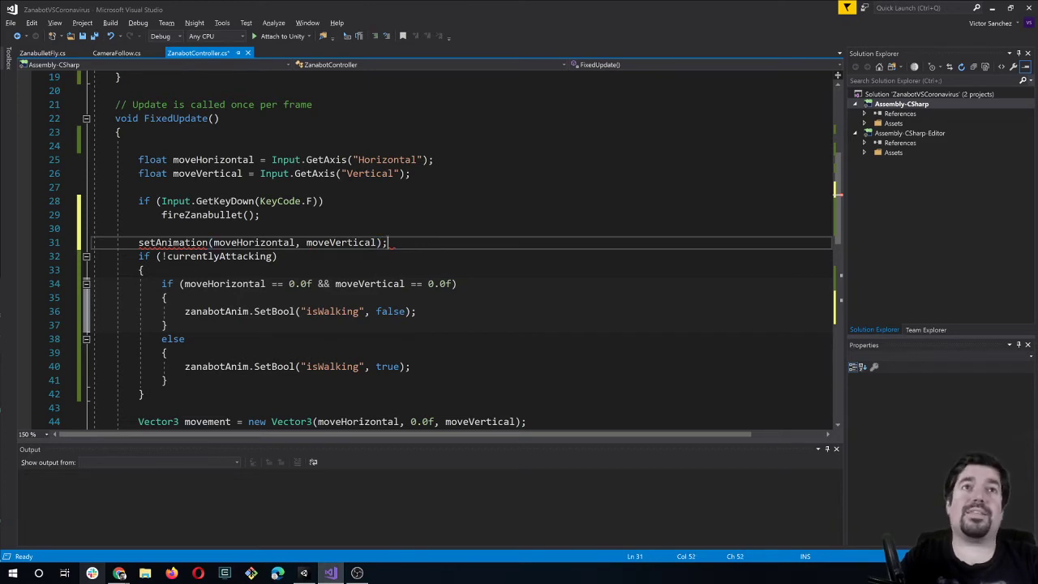
pyautogui.press('Return')
pyautogui.moveTo(146, 408); pyautogui.dragTo(95, 270)
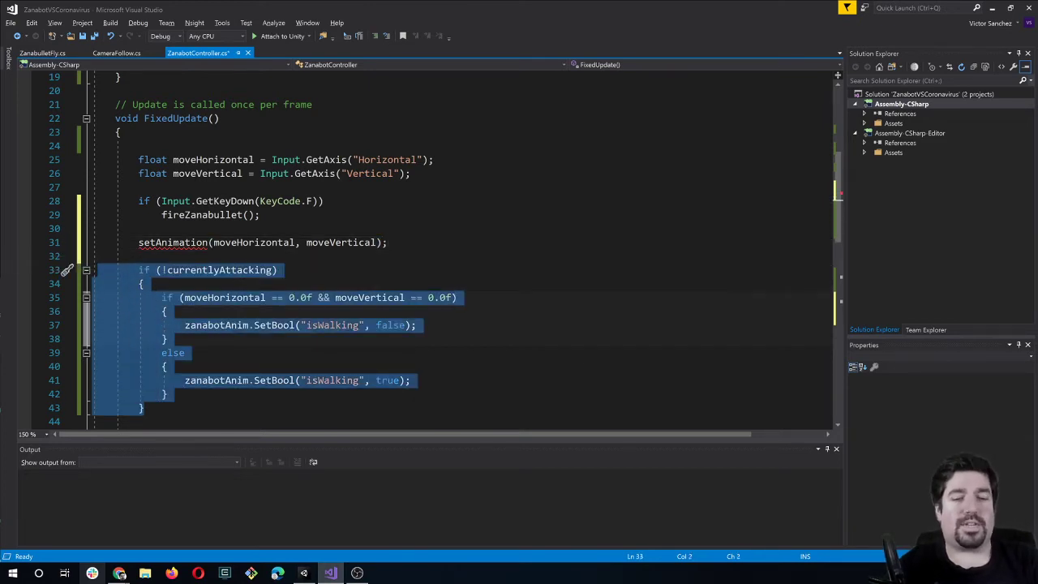
# Cut the isWalking block and start a void setAnimation( declaration below fireZanabullet.
pyautogui.hotkey('ctrl', 'x')
pyautogui.scroll(-3, 66, 270)
pyautogui.scroll(-1, 66, 270)
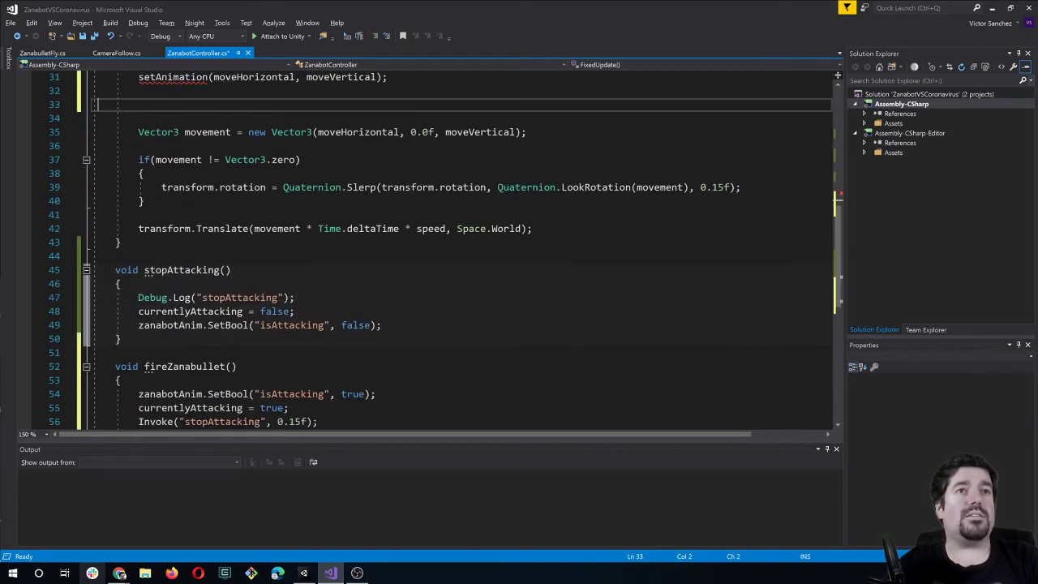
pyautogui.scroll(-2, 66, 270)
pyautogui.click(122, 366)
pyautogui.press('Return')
pyautogui.press('Return')
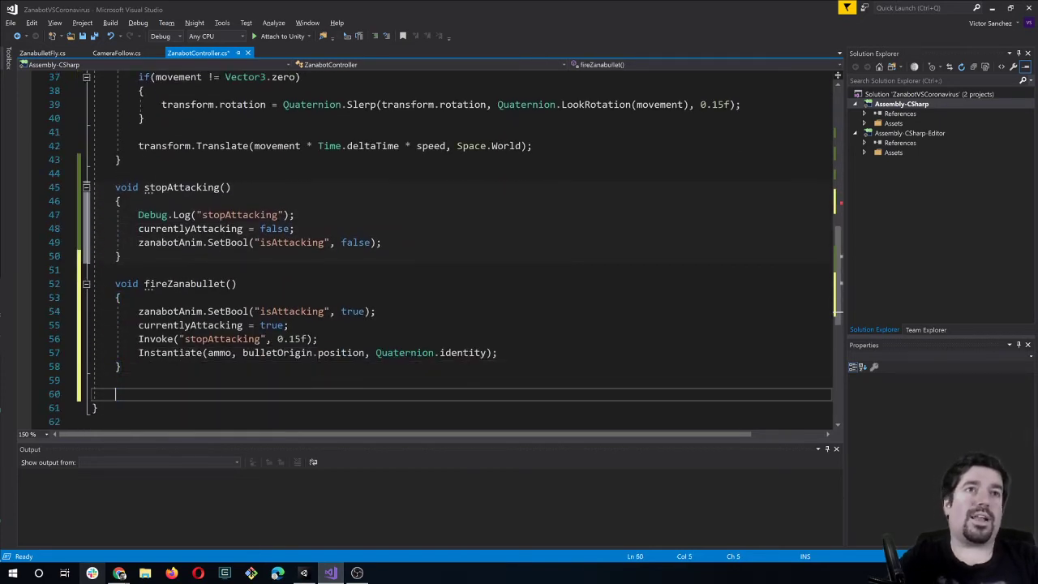
pyautogui.write('void')
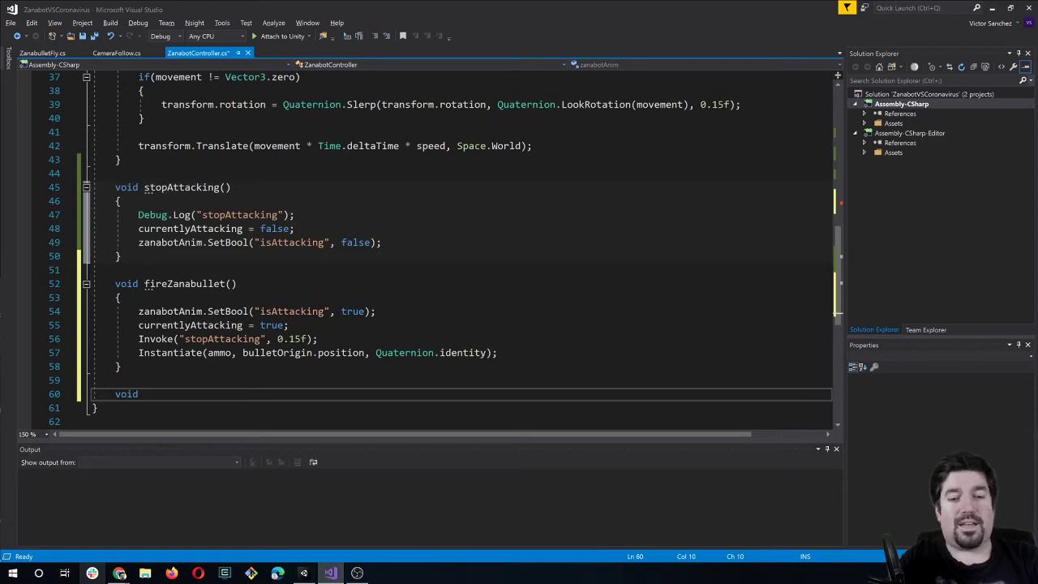
pyautogui.scroll(4, 454, 243)
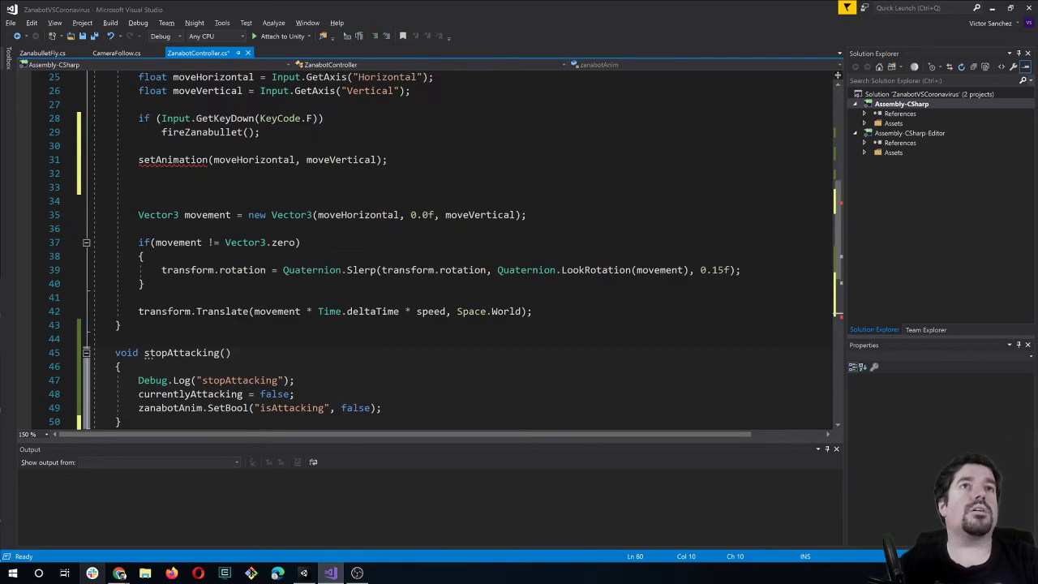
pyautogui.write('setA')
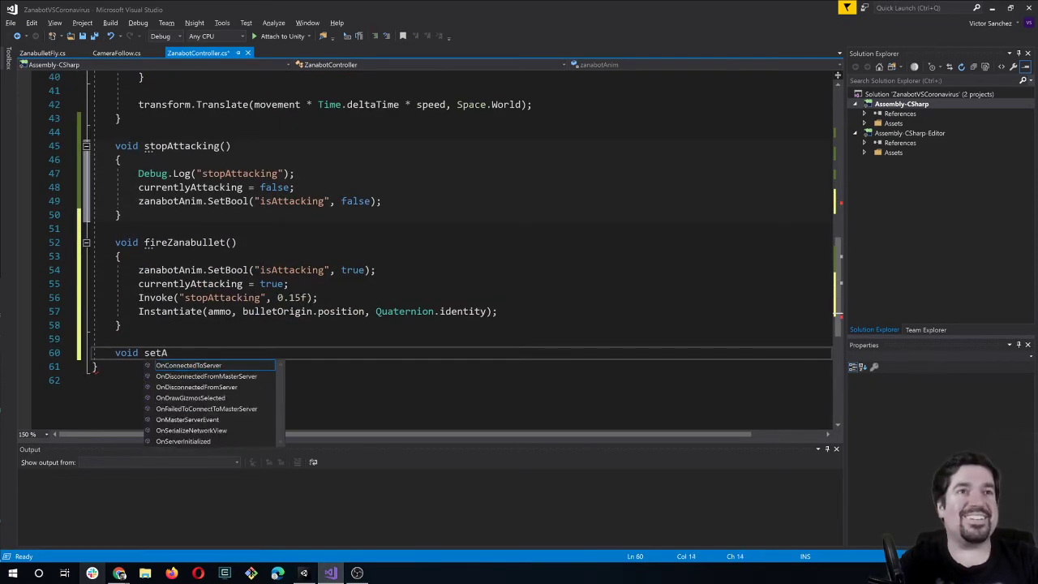
pyautogui.write('nimation(m')
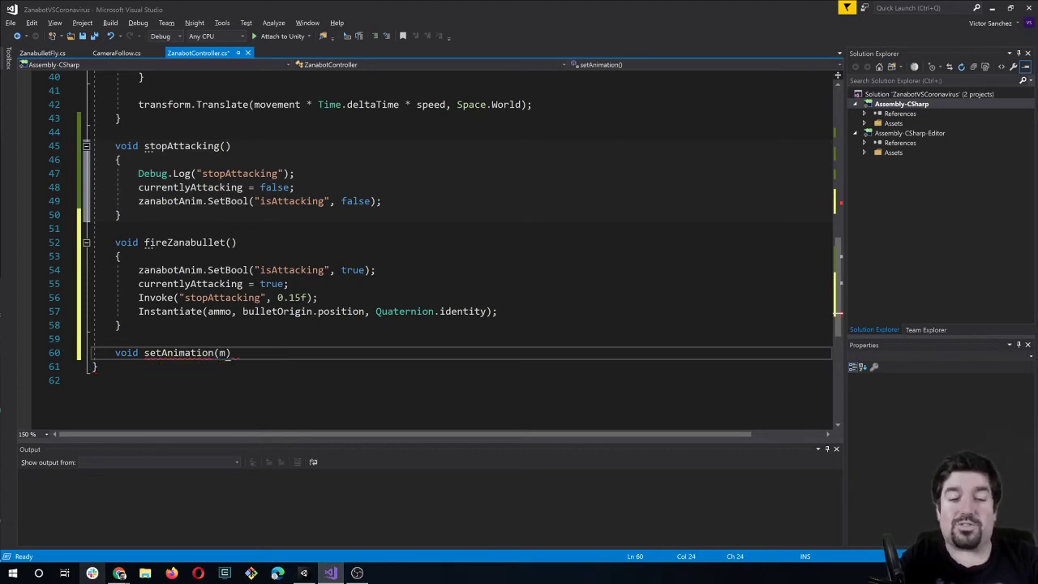
# Finish the parameters mHorizontal, mVertical, open the body, and paste the isWalking if/else inside.
pyautogui.hotkey('ctrl', 'space')
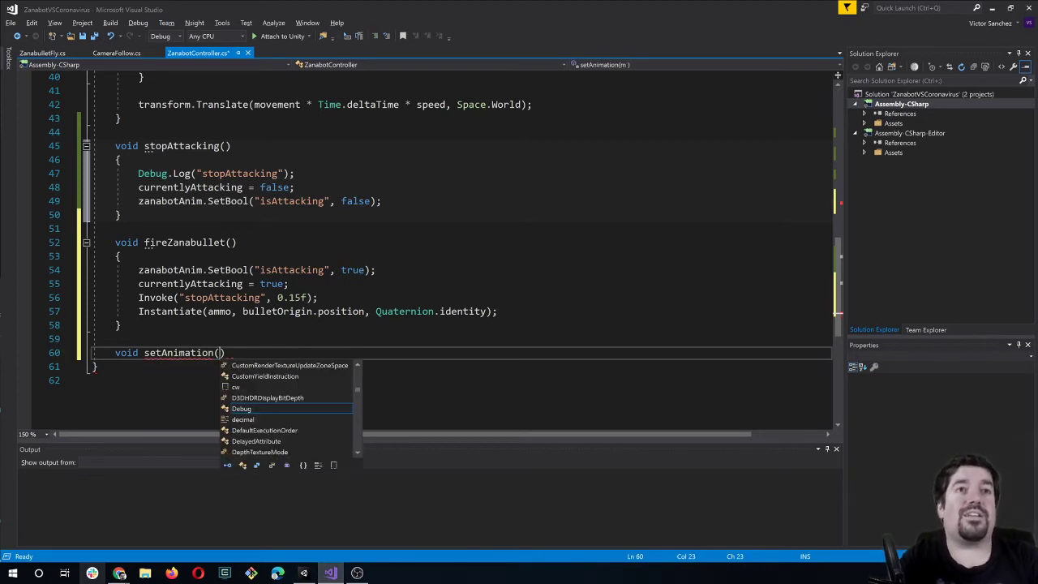
pyautogui.write('mHo')
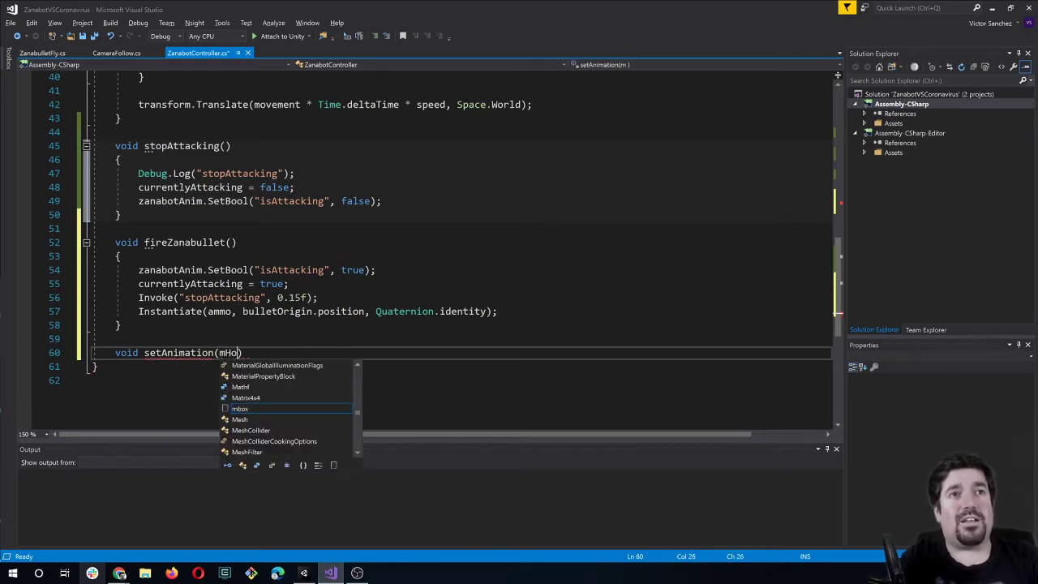
pyautogui.write(', mV')
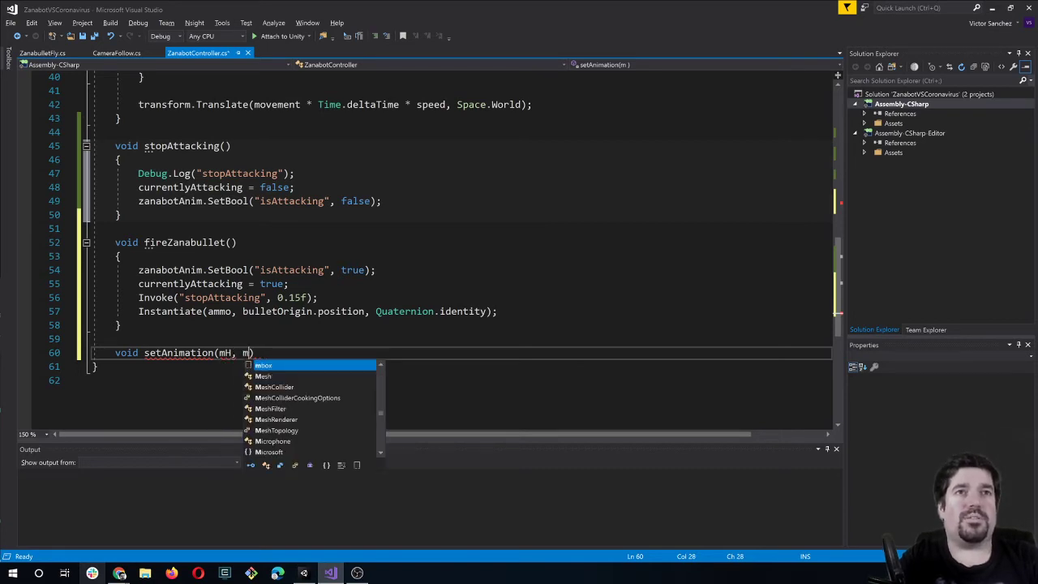
pyautogui.click(231, 353)
pyautogui.write('or')
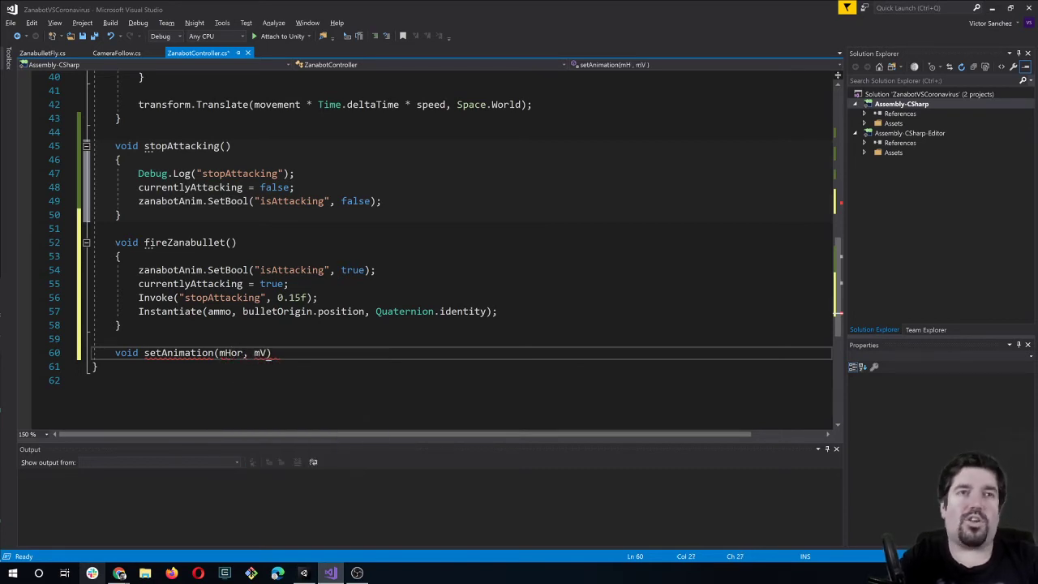
pyautogui.write('izontal')
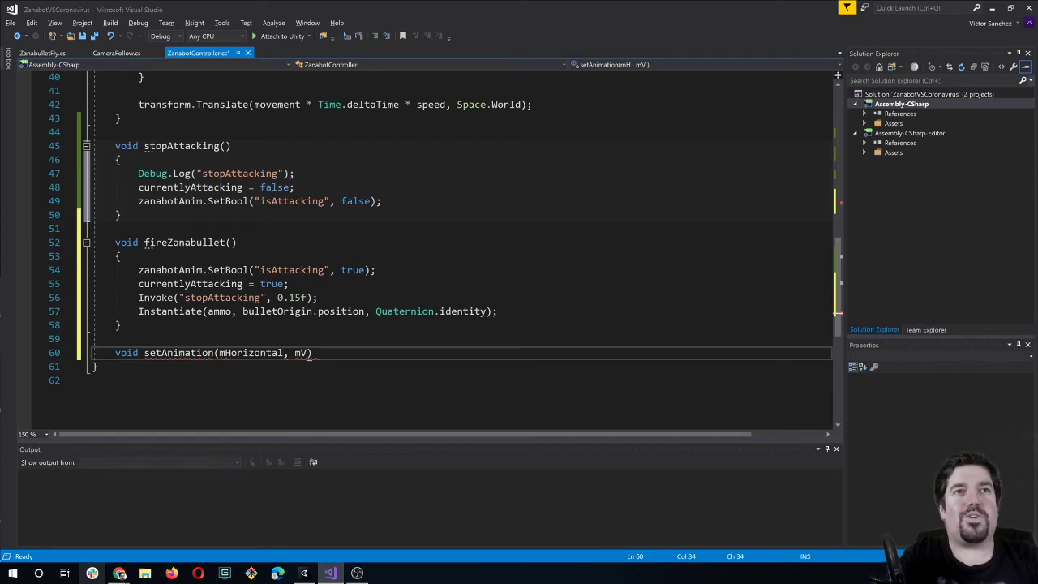
pyautogui.press('Right')
pyautogui.press('Right')
pyautogui.press('Right')
pyautogui.write('ertical')
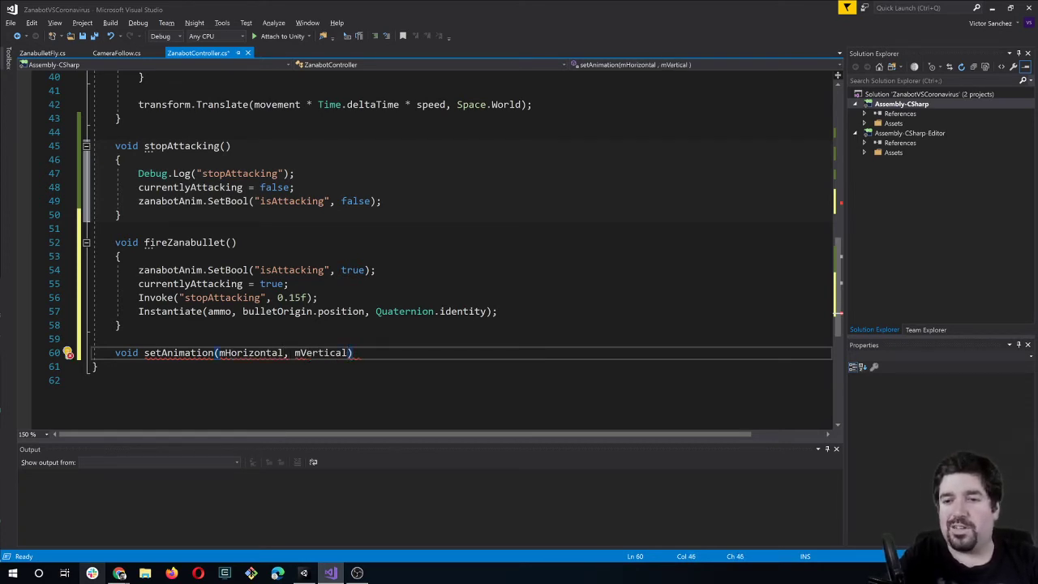
pyautogui.write(' {')
pyautogui.press('Return')
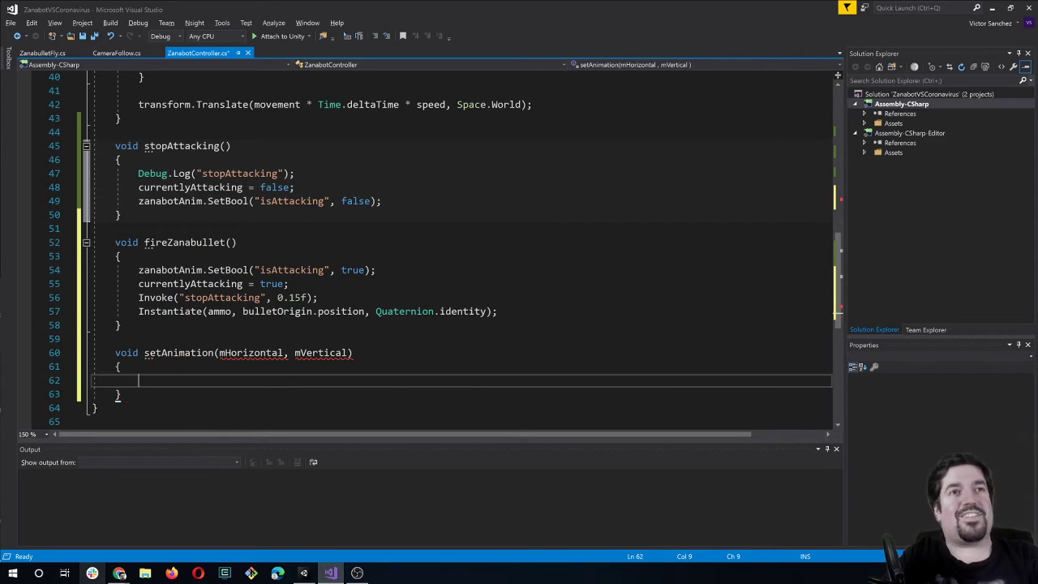
pyautogui.hotkey('ctrl', 'v')
# Replace moveHorizontal and moveVertical in setAnimation's if condition with mHorizontal and mVertical.
pyautogui.scroll(-1, 458, 243)
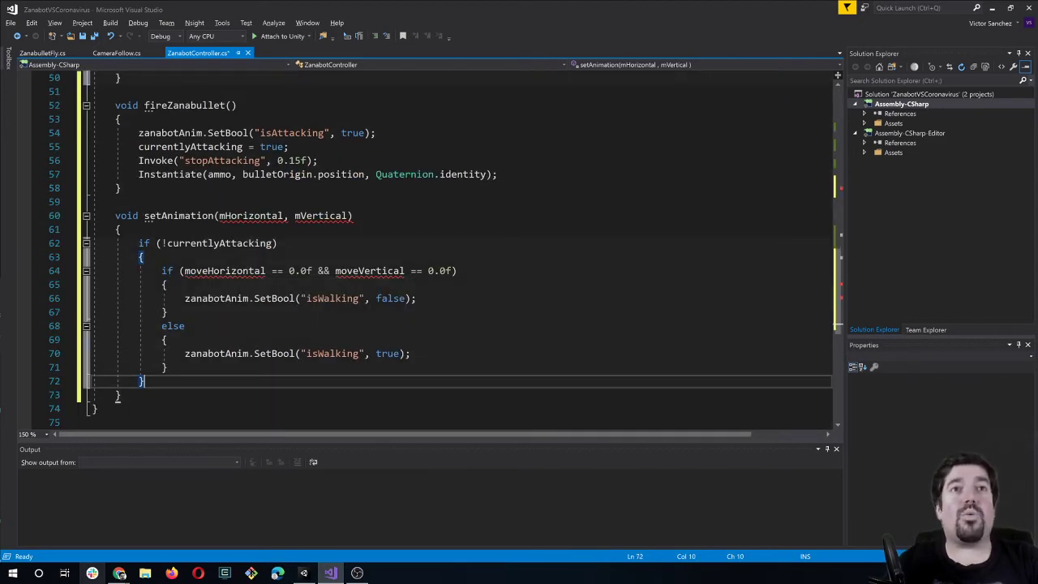
pyautogui.doubleClick(242, 217)
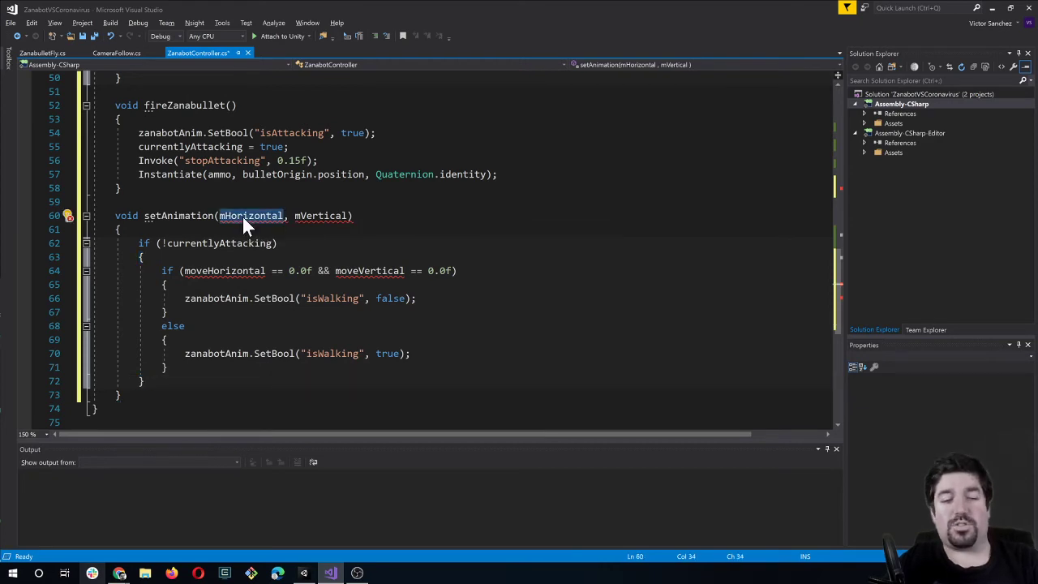
pyautogui.press('BackSpace')
pyautogui.doubleClick(229, 270)
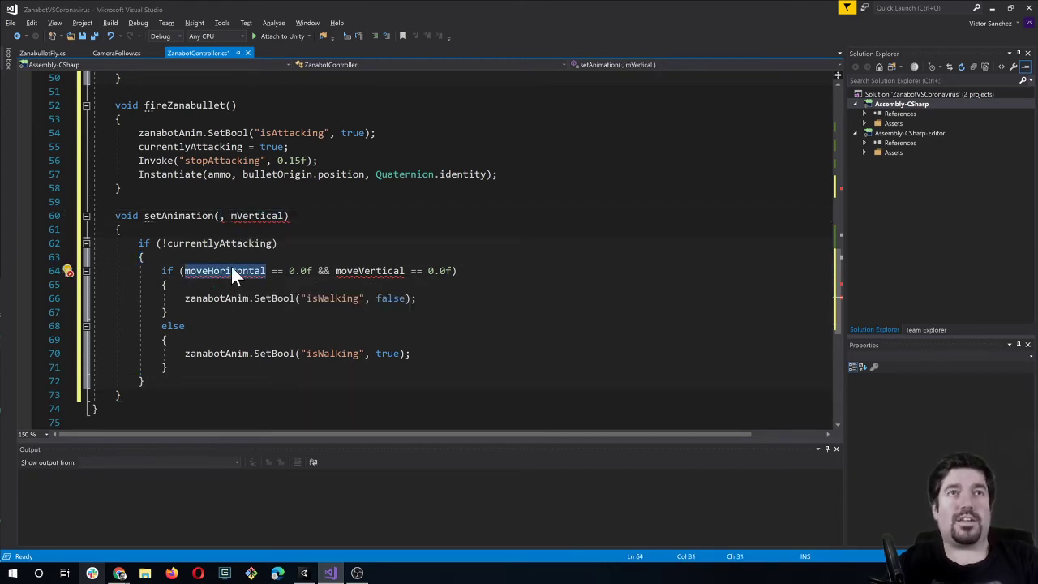
pyautogui.write('mHorizontal')
pyautogui.click(260, 215)
pyautogui.doubleClick(260, 216)
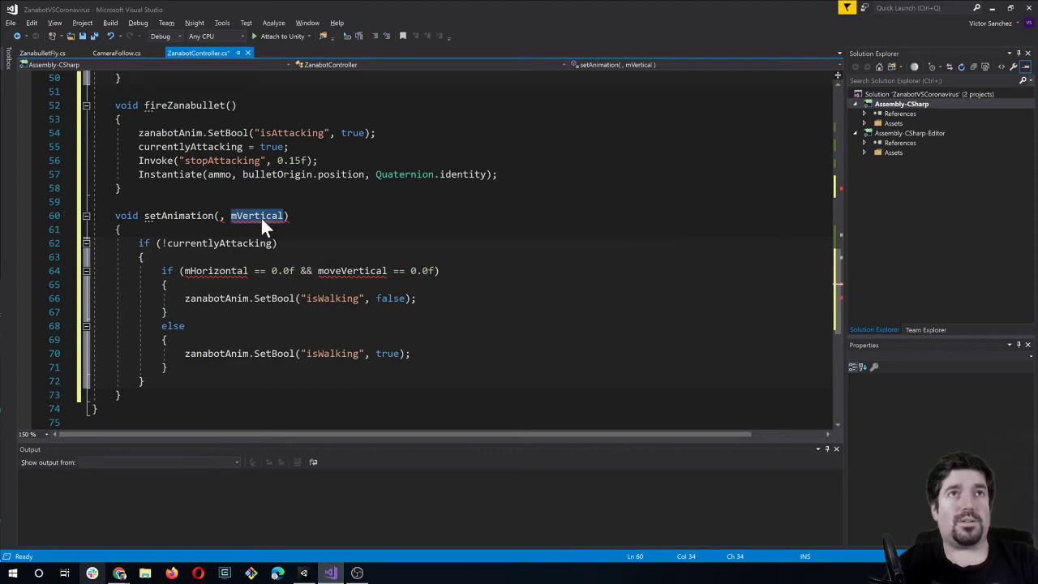
pyautogui.hotkey('ctrl', 'z')
pyautogui.hotkey('ctrl', 'z')
pyautogui.doubleClick(242, 272)
pyautogui.hotkey('ctrl', 'v')
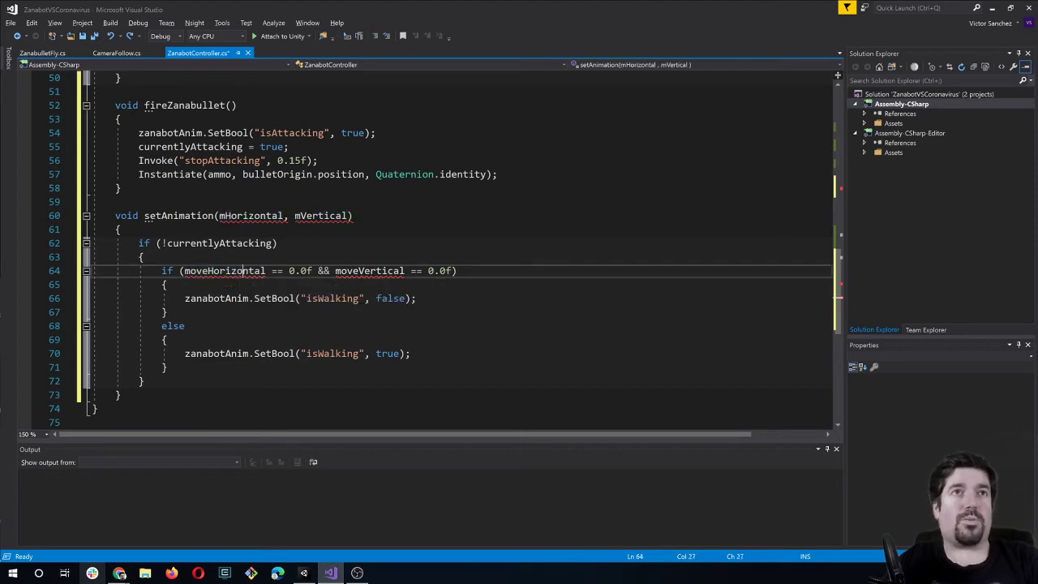
pyautogui.doubleClick(304, 216)
pyautogui.hotkey('ctrl', 'c')
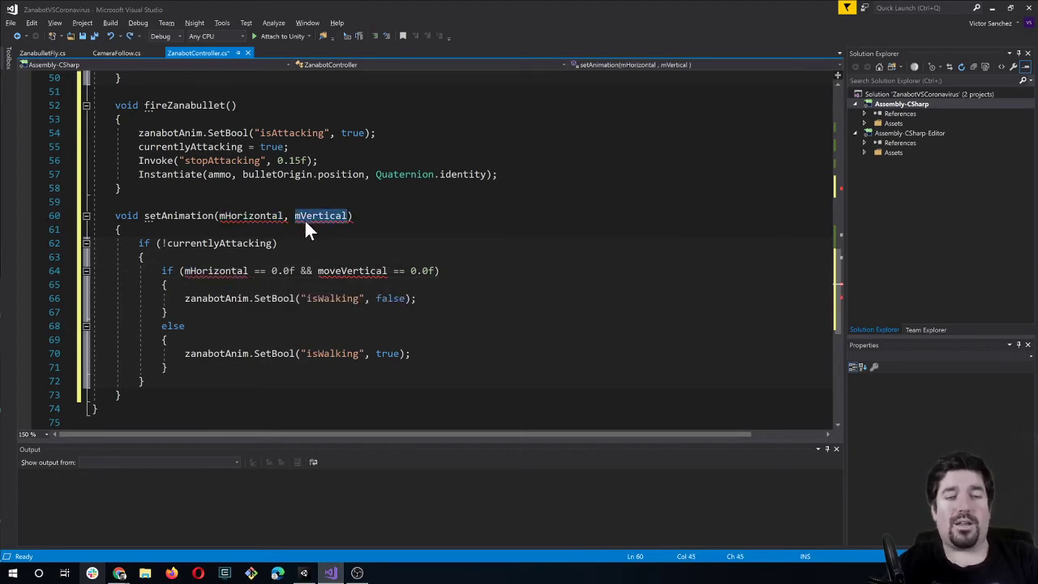
pyautogui.doubleClick(353, 270)
pyautogui.hotkey('ctrl', 'v')
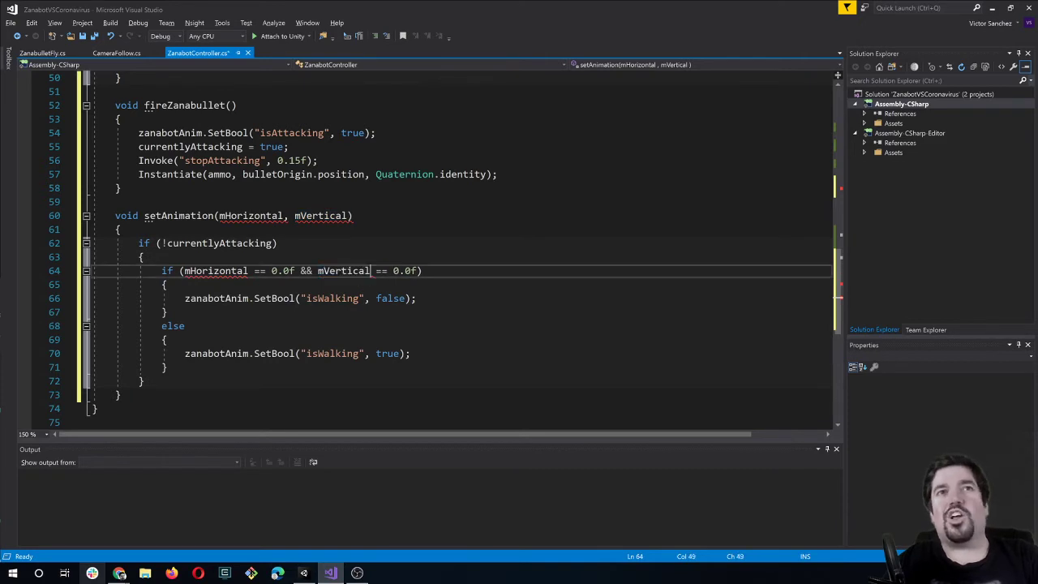
pyautogui.click(167, 284)
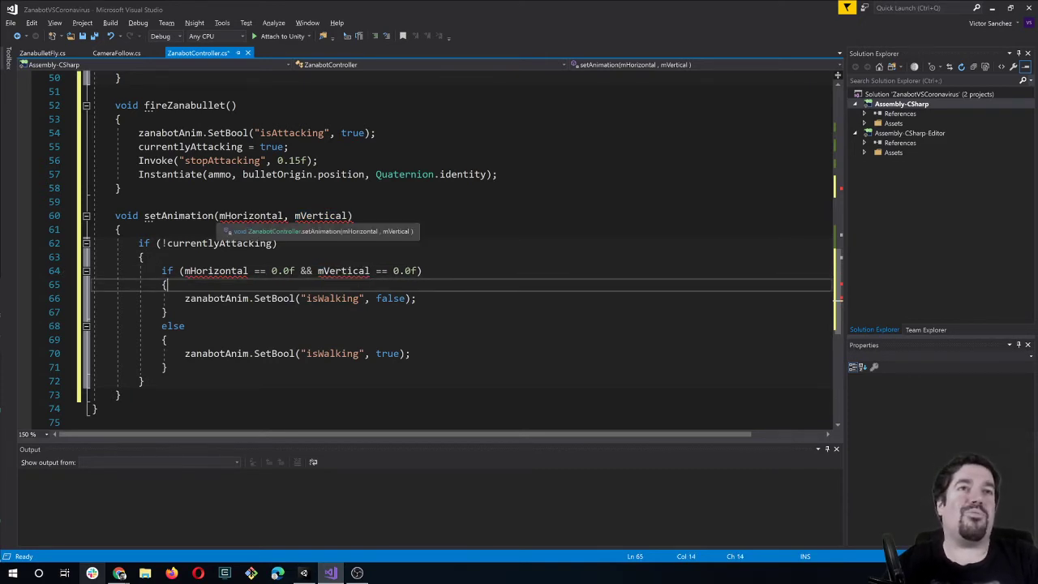
# Type both parameters as float and add the comment '//Set animation based on movement input' above setAnimation.
pyautogui.click(219, 215)
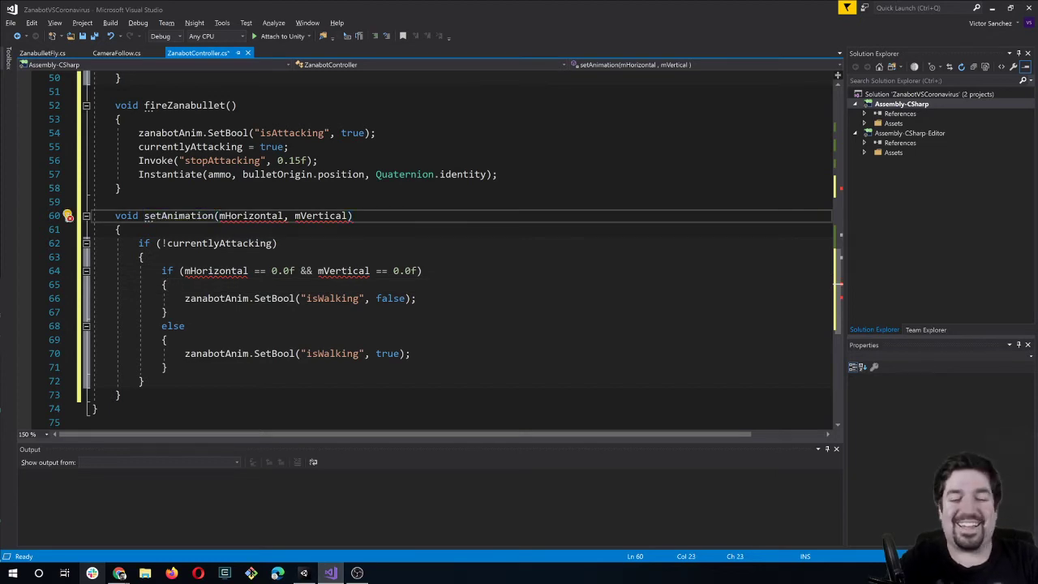
pyautogui.write('float ')
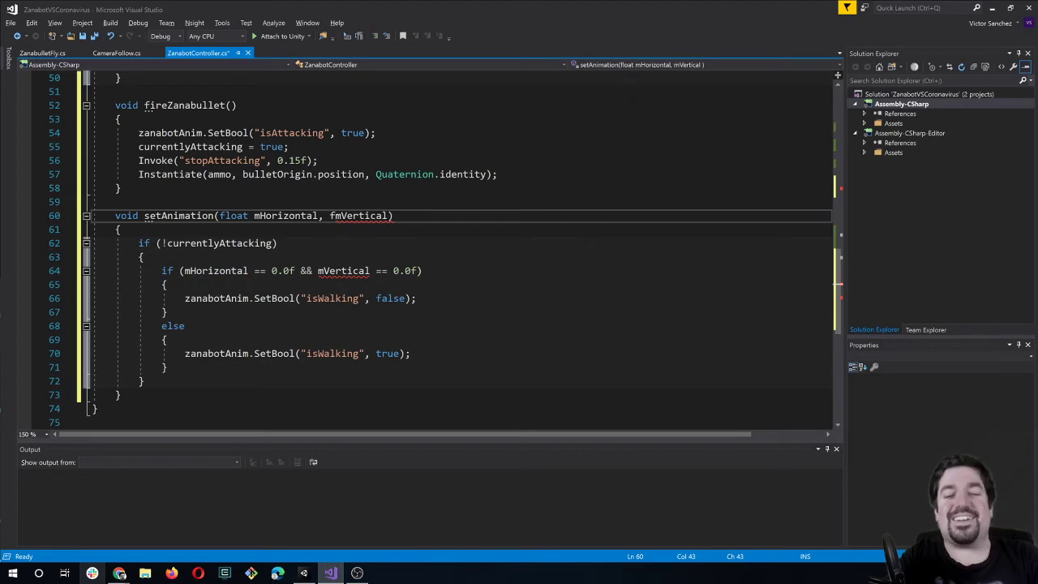
pyautogui.write('float')
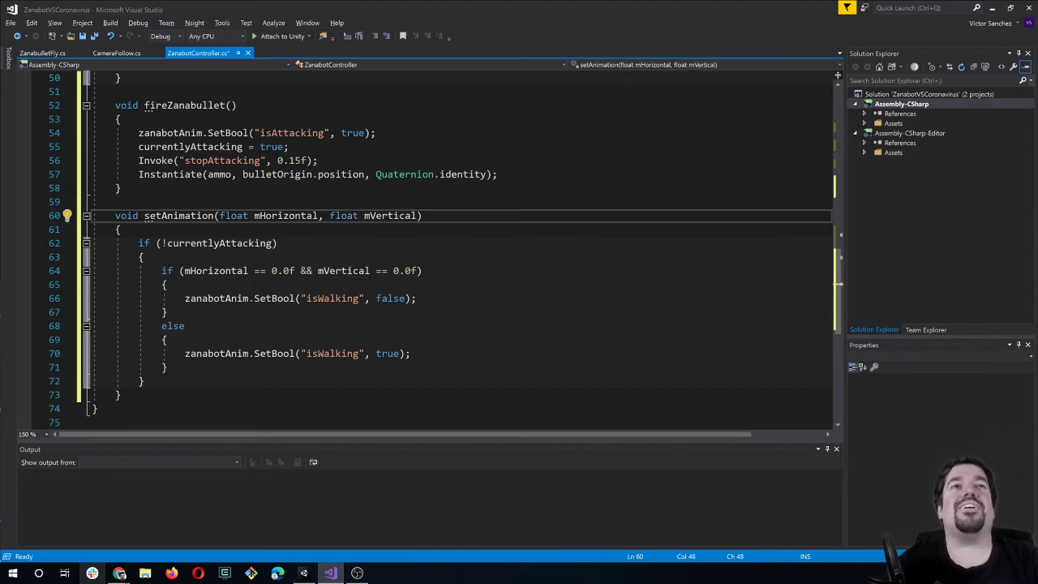
pyautogui.click(185, 325)
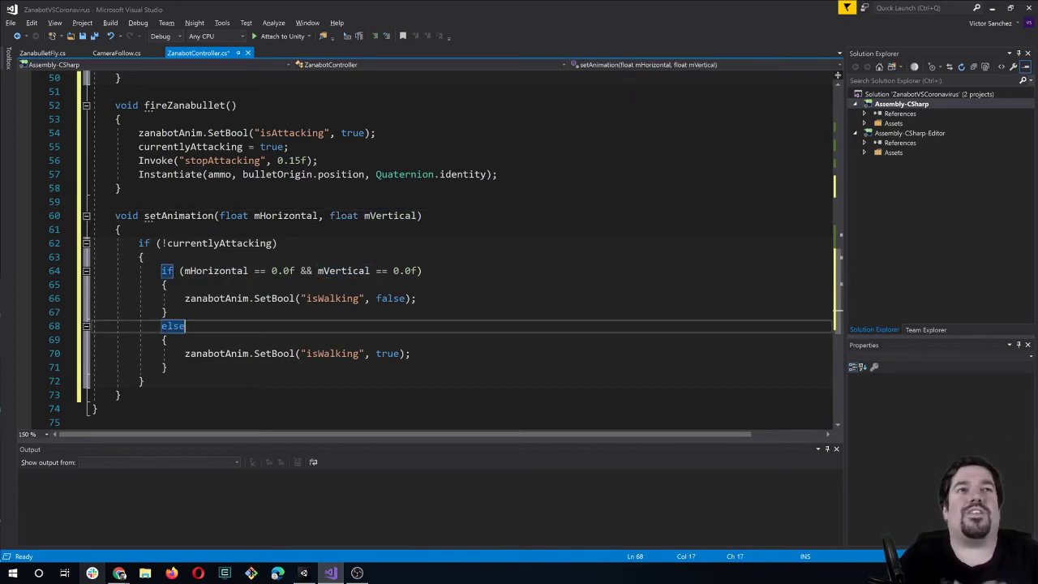
pyautogui.click(115, 201)
pyautogui.press('Return')
pyautogui.write('//')
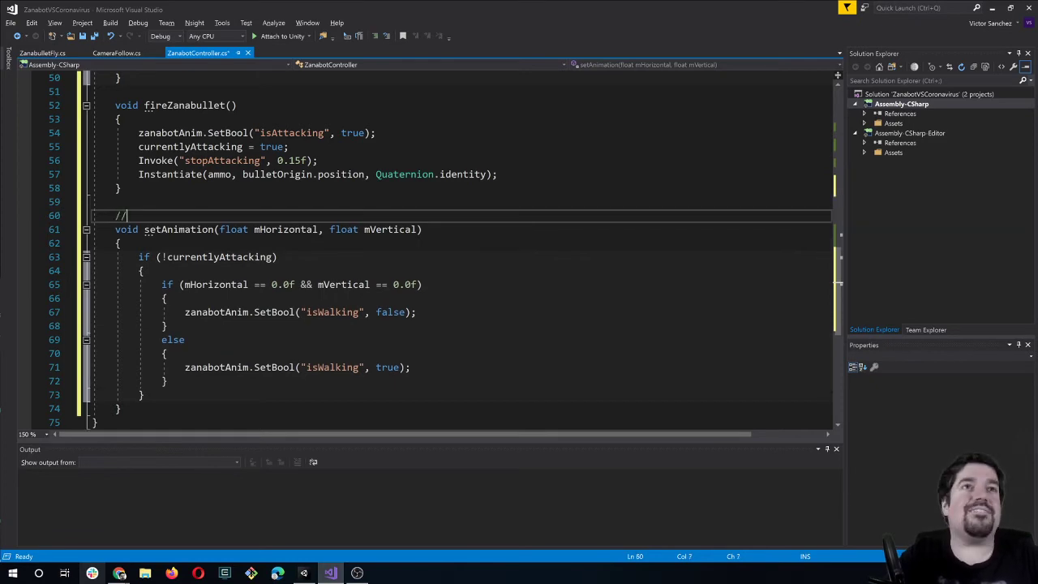
pyautogui.write('Set animation based on ')
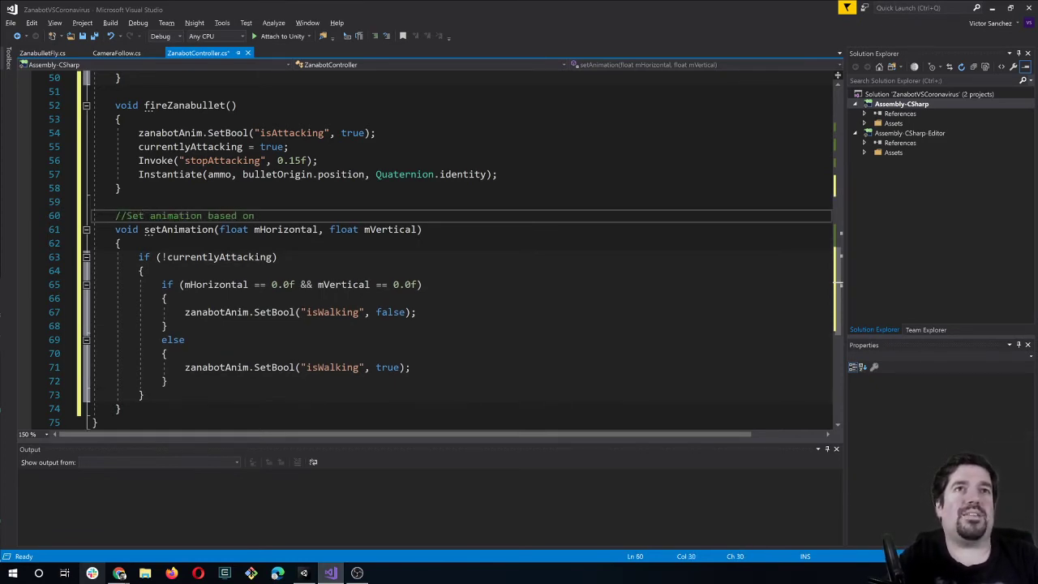
pyautogui.write('movement input')
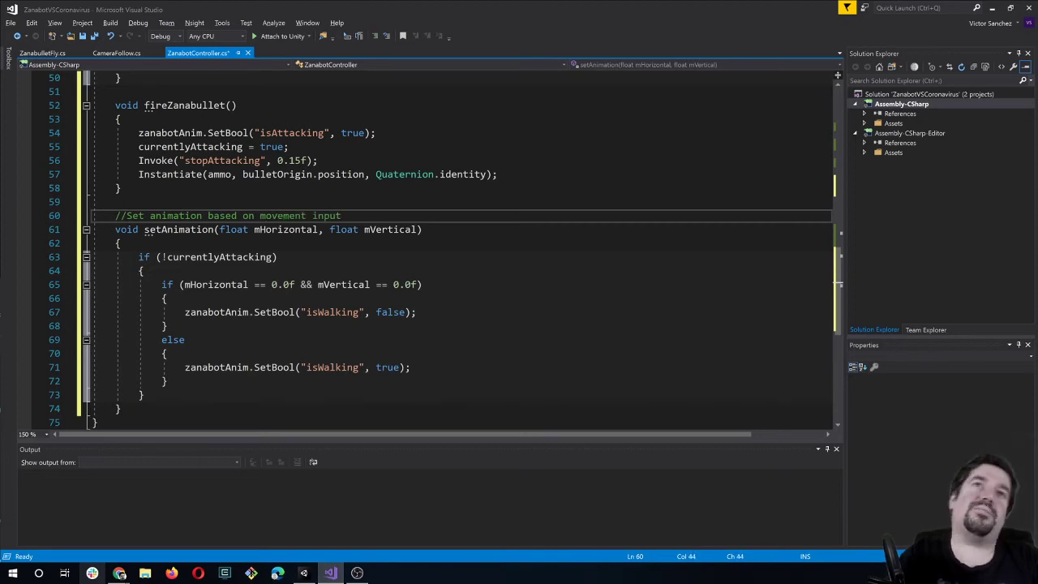
# Delete the stray backslashes and extra blank lines above the Vector3 movement line in FixedUpdate.
pyautogui.scroll(2, 324, 244)
pyautogui.click(170, 175)
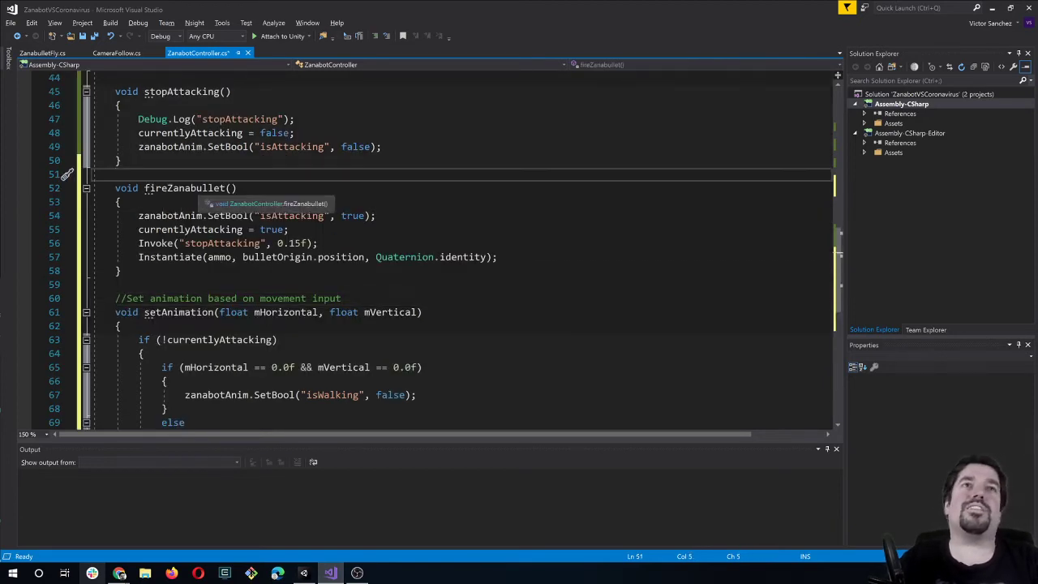
pyautogui.scroll(1, 210, 210)
pyautogui.scroll(6, 207, 209)
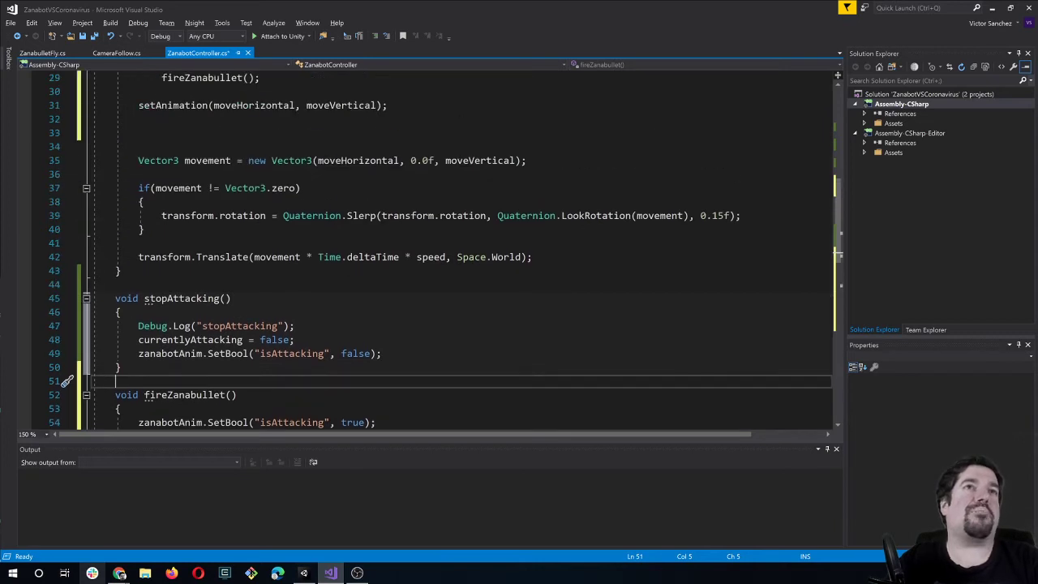
pyautogui.click(139, 230)
pyautogui.scroll(3, 446, 243)
pyautogui.scroll(-2, 446, 243)
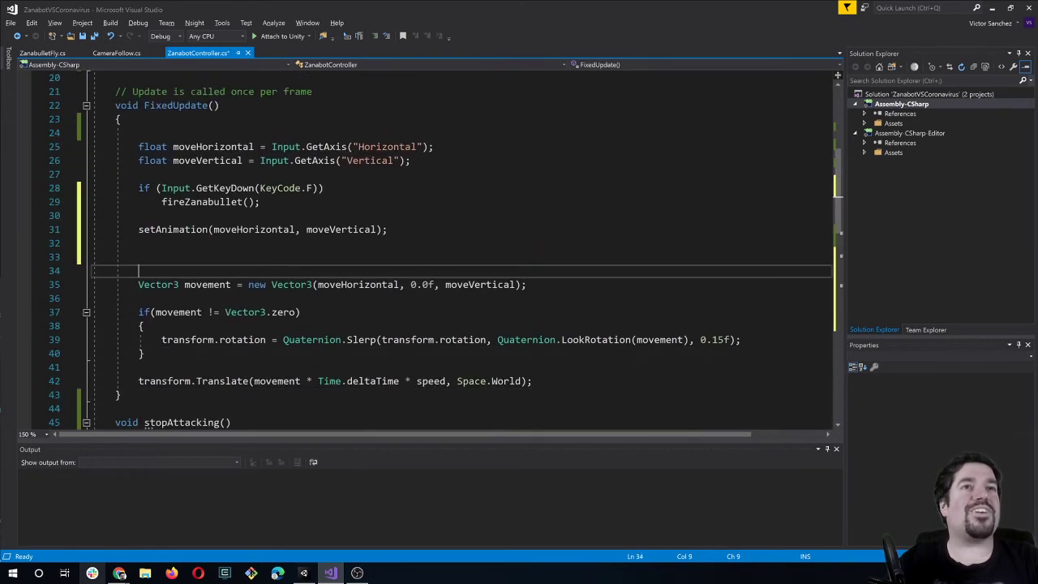
pyautogui.write('\\\\')
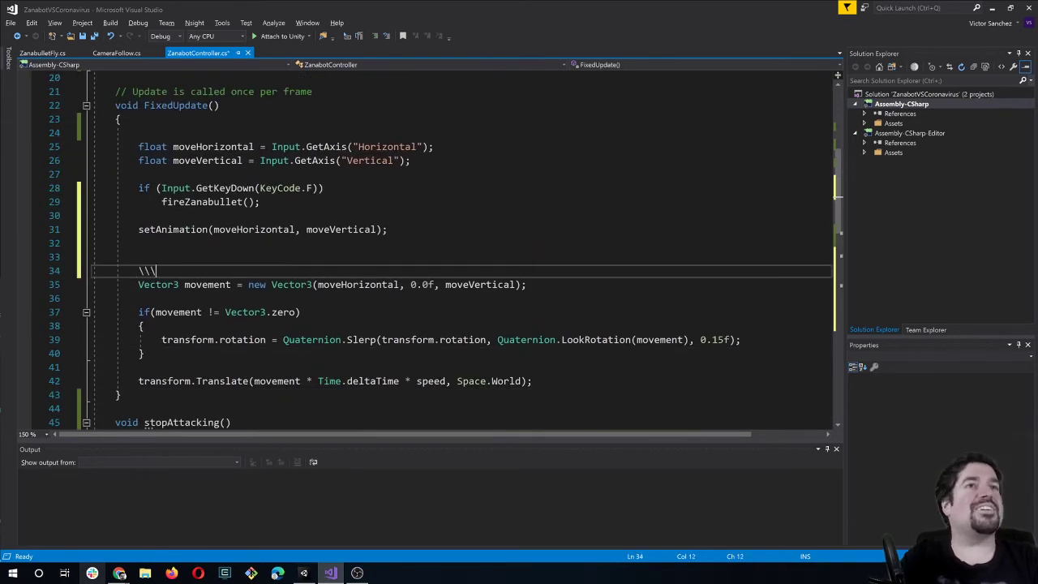
pyautogui.write('\\')
pyautogui.press('BackSpace')
pyautogui.press('BackSpace')
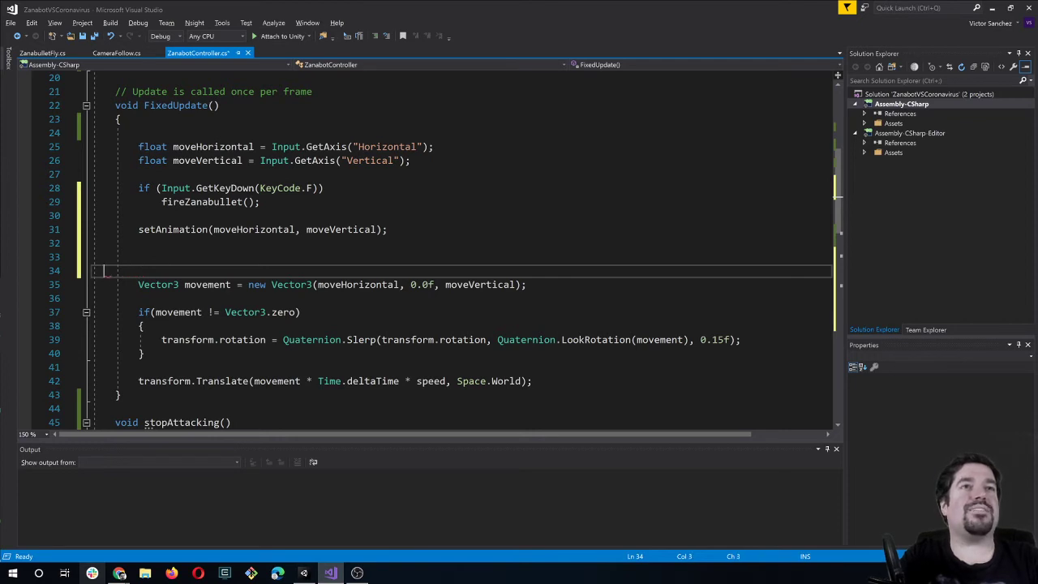
pyautogui.press('BackSpace')
pyautogui.press('BackSpace')
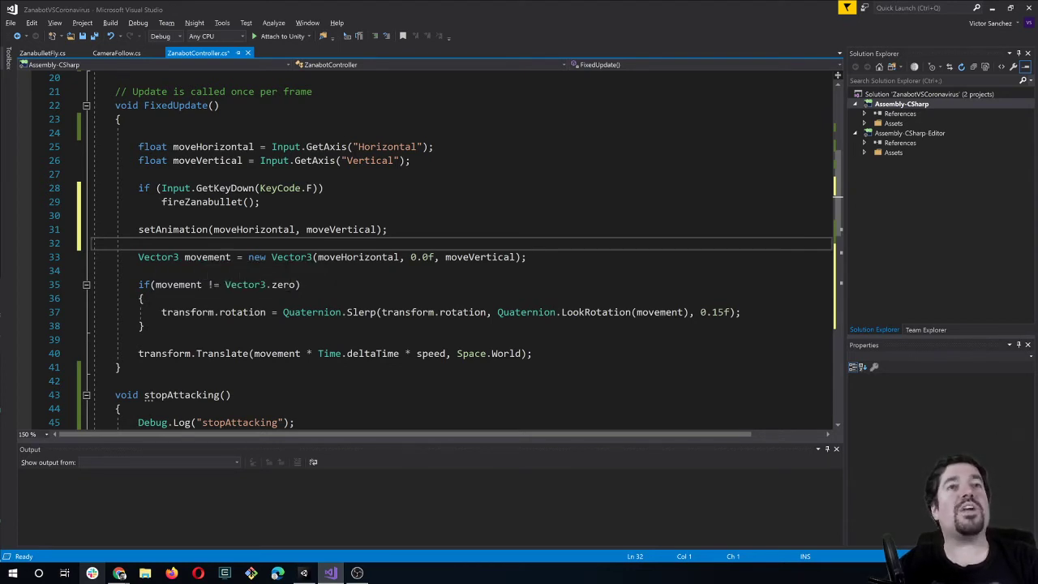
pyautogui.click(288, 147)
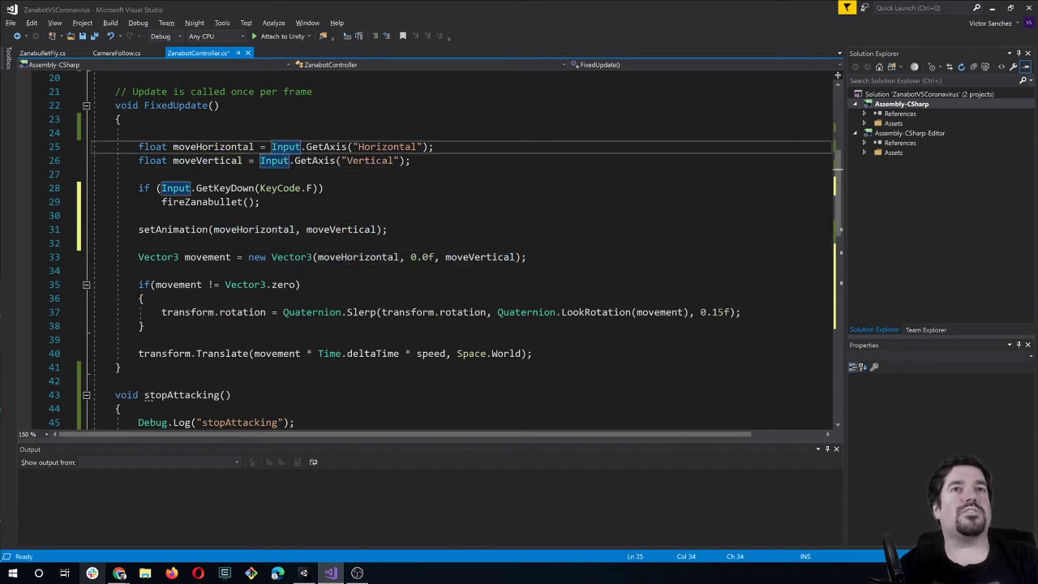
pyautogui.click(299, 257)
# Move the Vector3 movement declaration to just below the moveVertical line and tidy the leftover line.
pyautogui.tripleClick(297, 257)
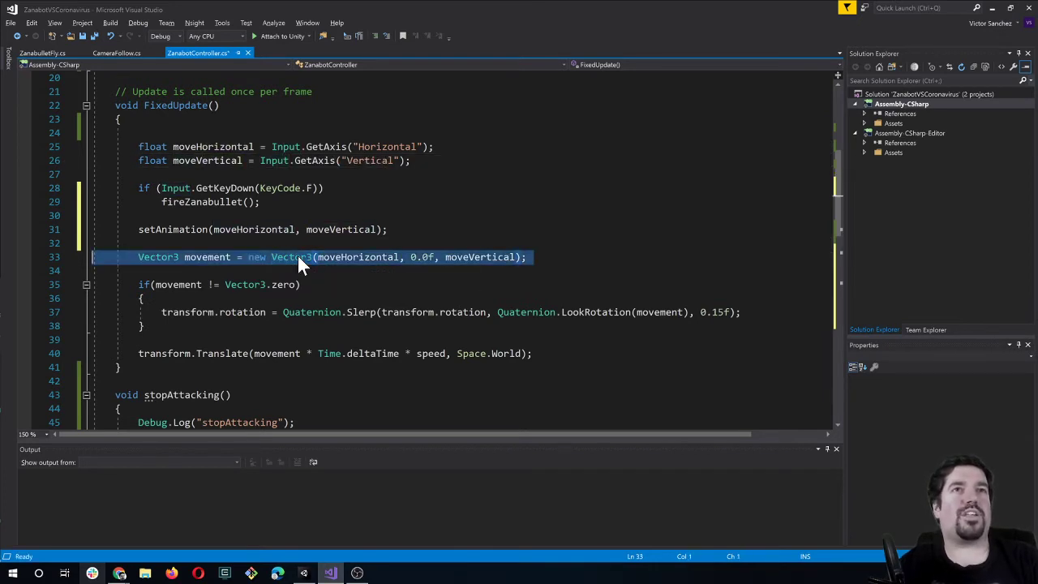
pyautogui.hotkey('ctrl', 'x')
pyautogui.press('Up')
pyautogui.press('Up')
pyautogui.press('Up')
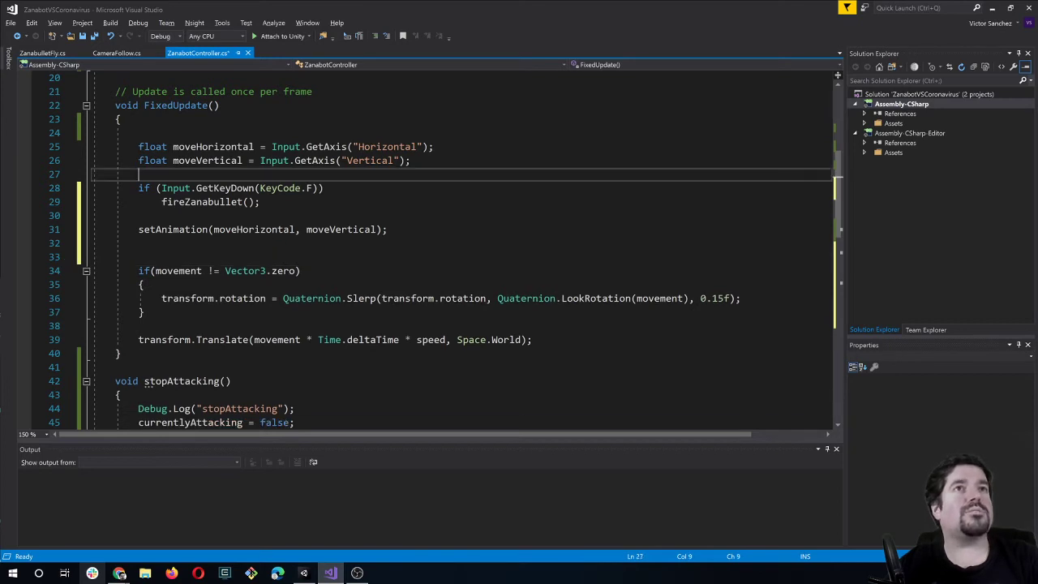
pyautogui.hotkey('ctrl', 'v')
pyautogui.click(139, 271)
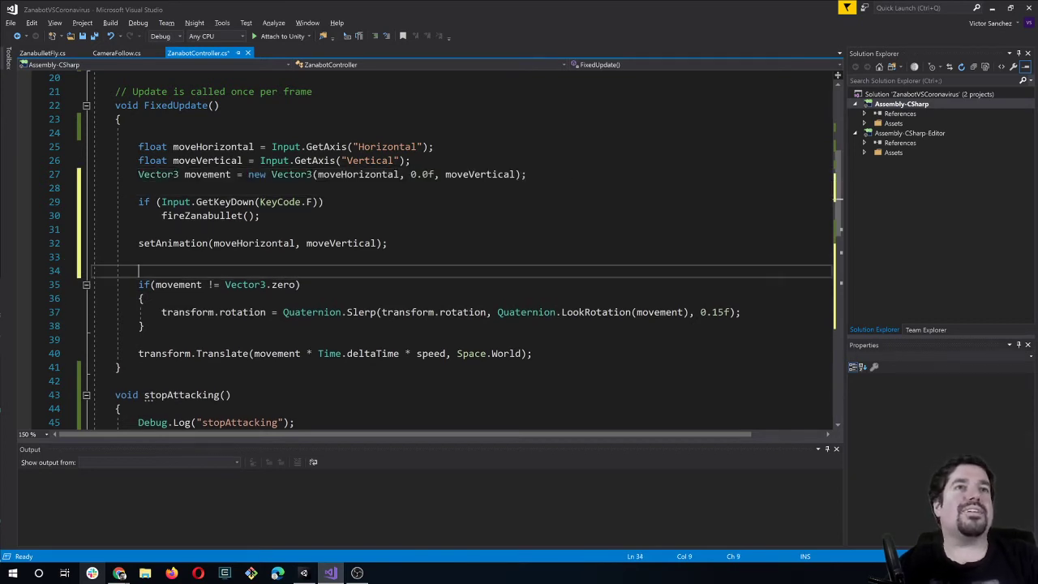
pyautogui.write('\\\\')
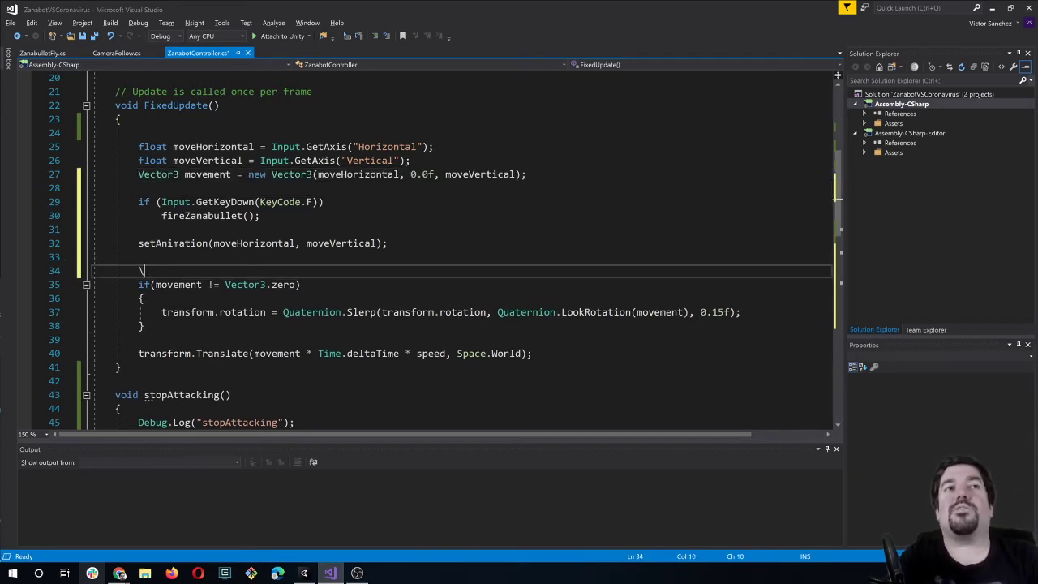
pyautogui.press('BackSpace')
pyautogui.press('BackSpace')
pyautogui.press('BackSpace')
pyautogui.press('BackSpace')
pyautogui.press('BackSpace')
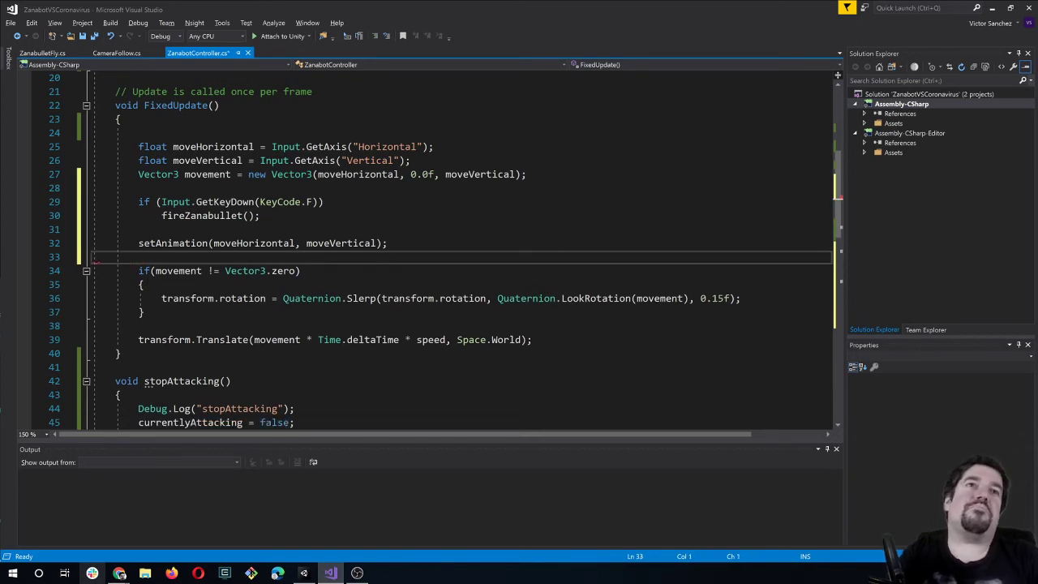
# Review the input declarations and the fire-on-F block calling fireZanabullet in FixedUpdate.
pyautogui.click(139, 325)
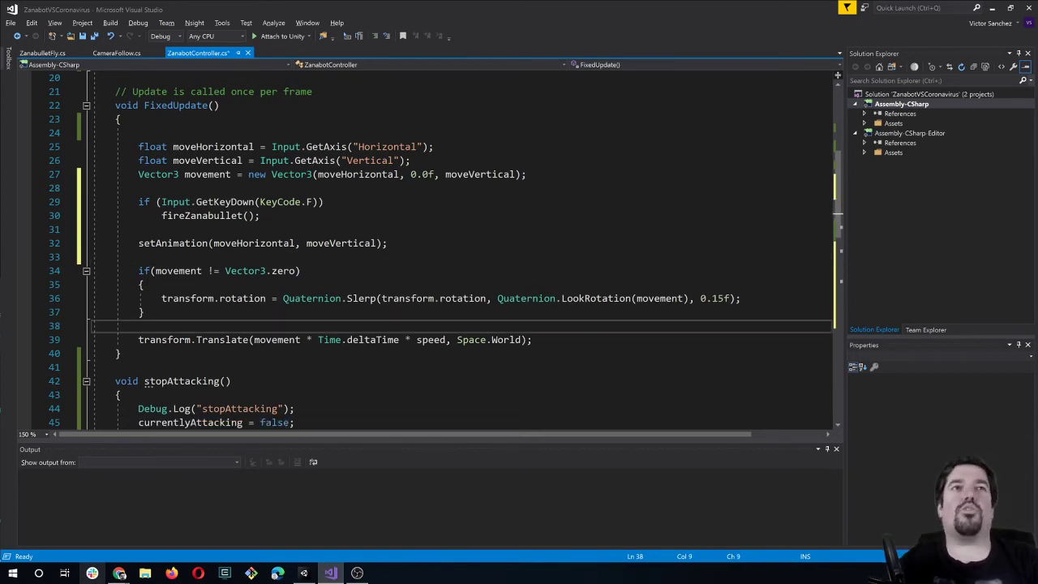
pyautogui.moveTo(139, 147); pyautogui.dragTo(138, 187)
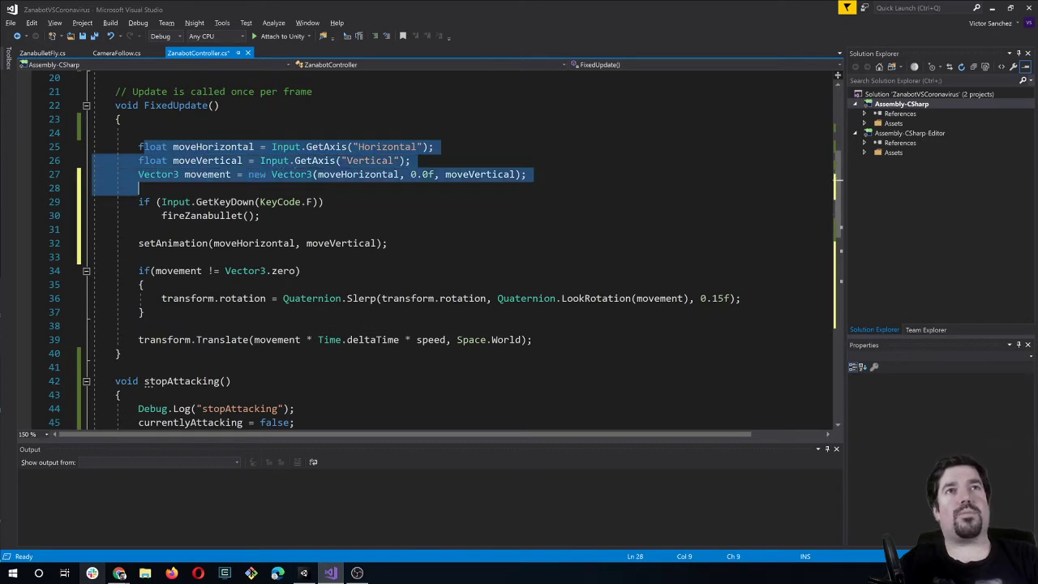
pyautogui.click(138, 187)
pyautogui.click(259, 215)
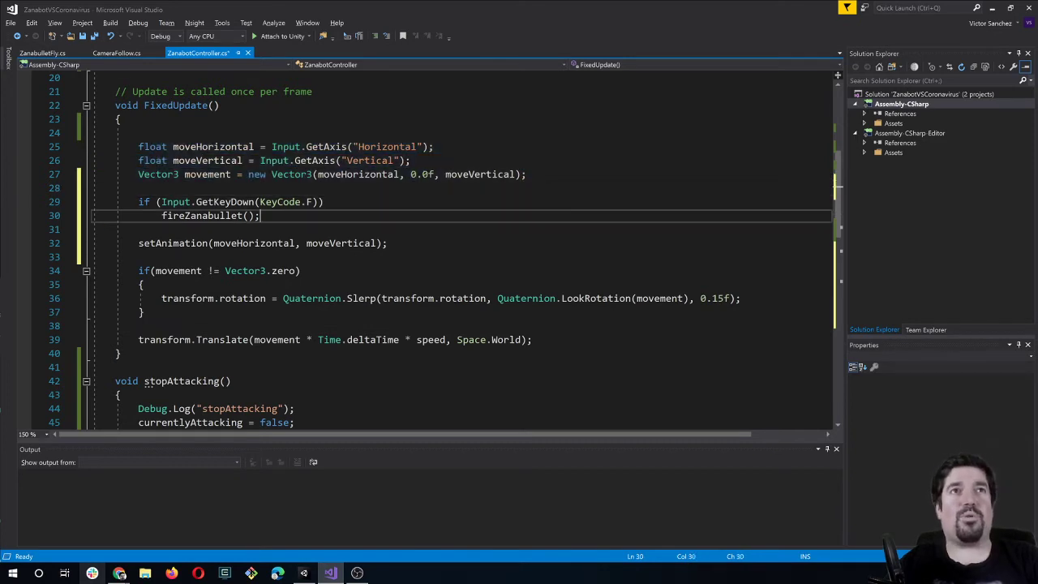
pyautogui.moveTo(259, 215); pyautogui.dragTo(103, 201)
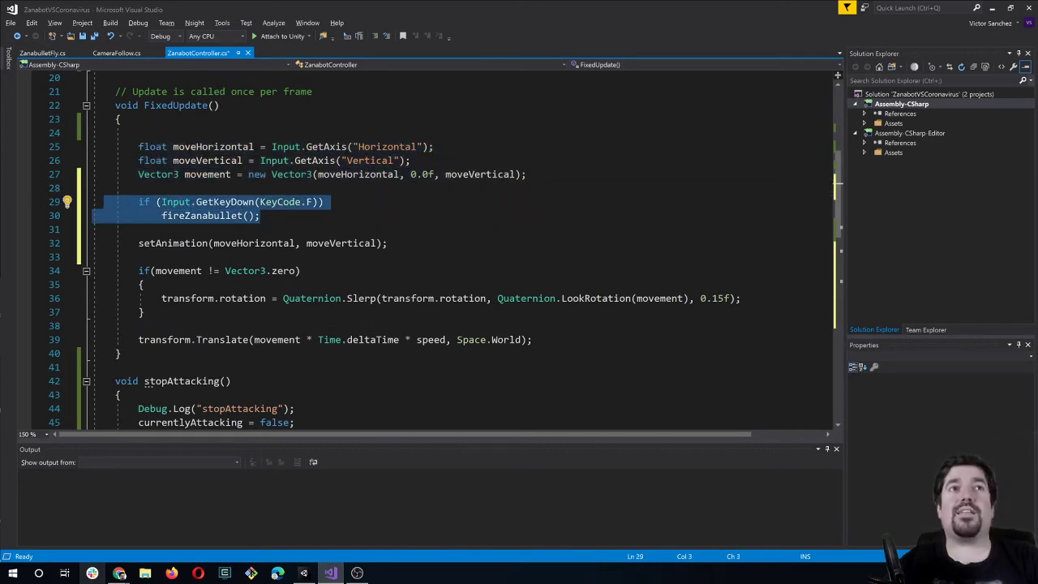
pyautogui.click(208, 216)
pyautogui.click(139, 256)
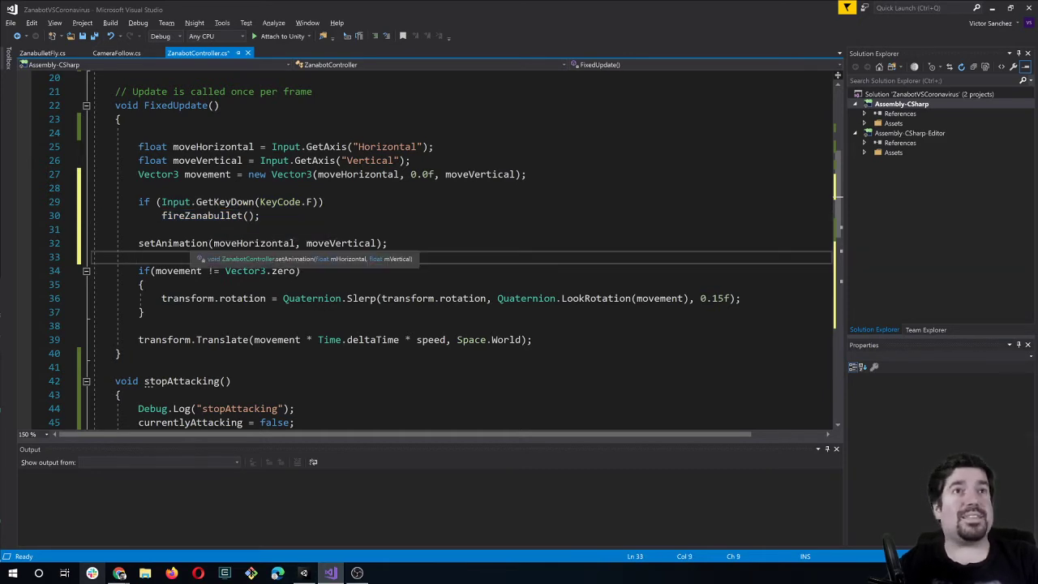
# Inspect the setAnimation call, the rotation and Translate block, and every use of movement.
pyautogui.click(185, 243)
pyautogui.tripleClick(185, 243)
pyautogui.click(254, 244)
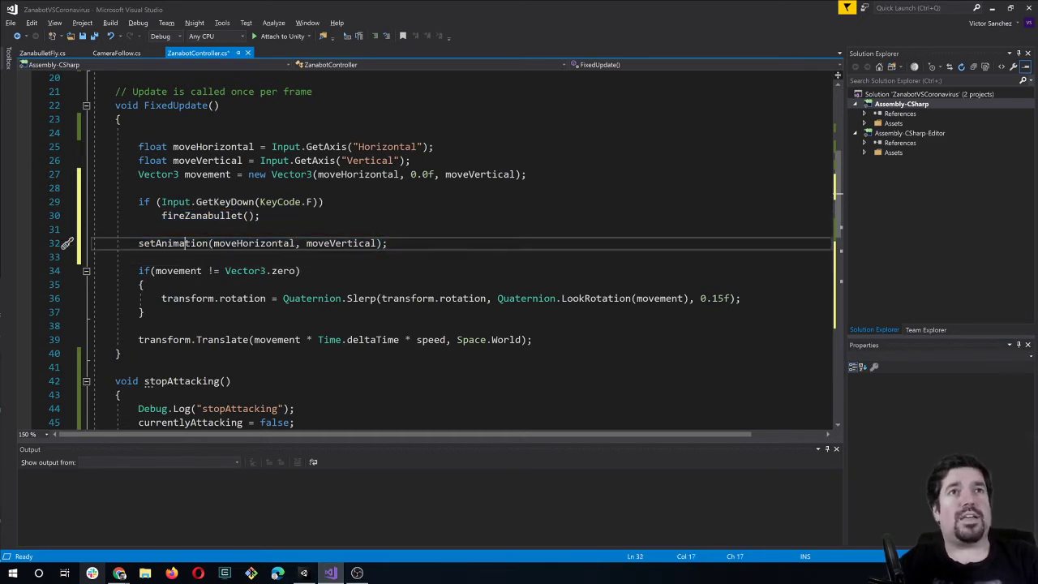
pyautogui.click(334, 243)
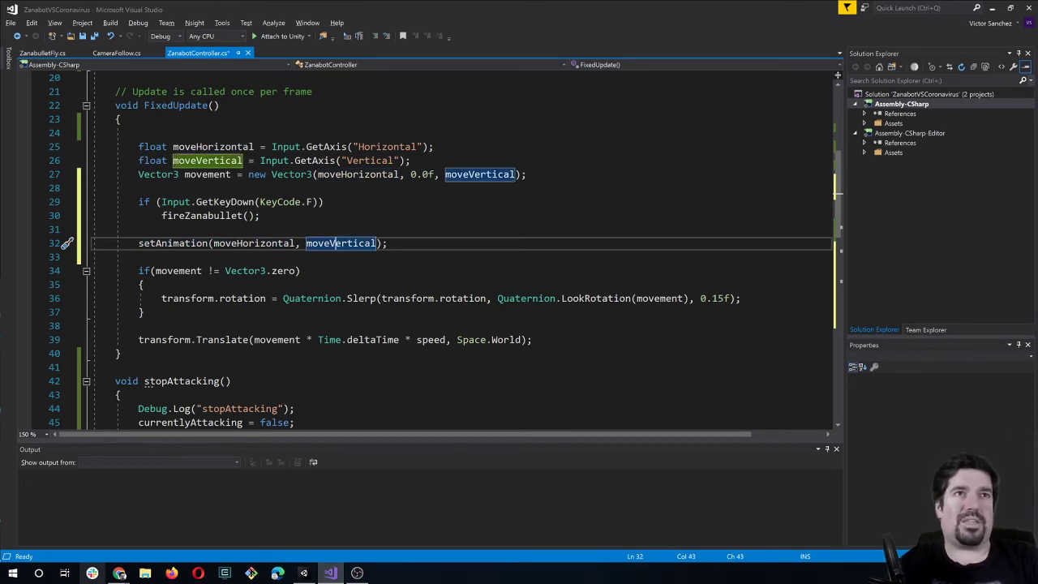
pyautogui.moveTo(90, 271); pyautogui.dragTo(90, 325)
pyautogui.click(139, 325)
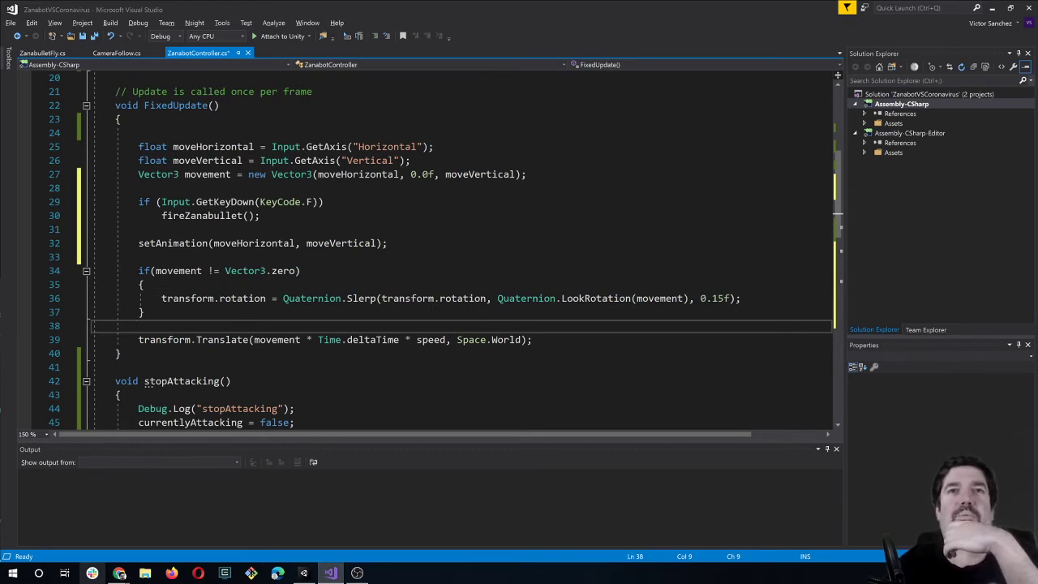
pyautogui.moveTo(532, 340)
pyautogui.mouseDown()
pyautogui.moveTo(147, 312)
pyautogui.moveTo(140, 325)
pyautogui.moveTo(147, 312)
pyautogui.mouseUp()
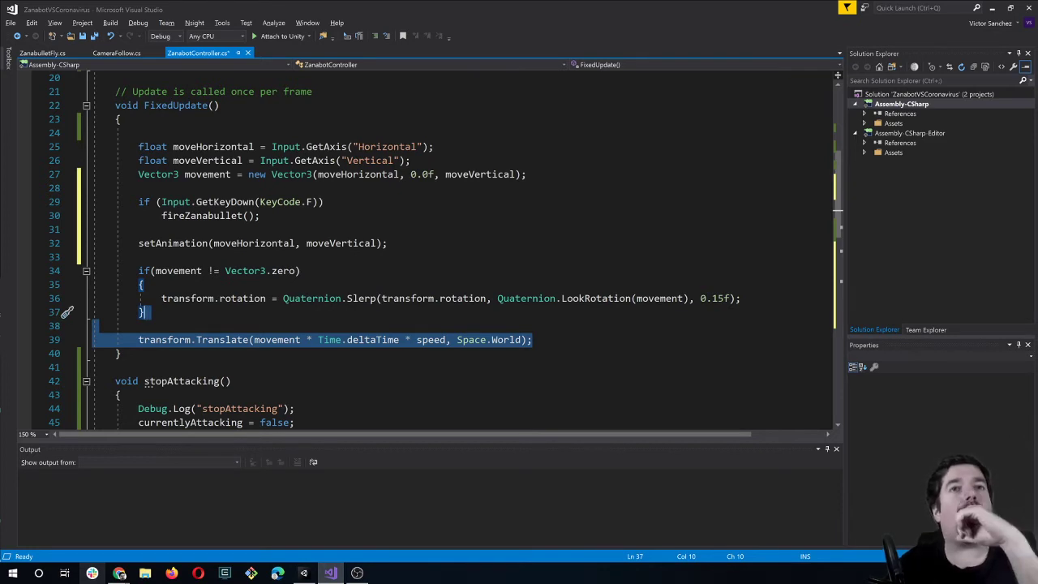
pyautogui.click(145, 312)
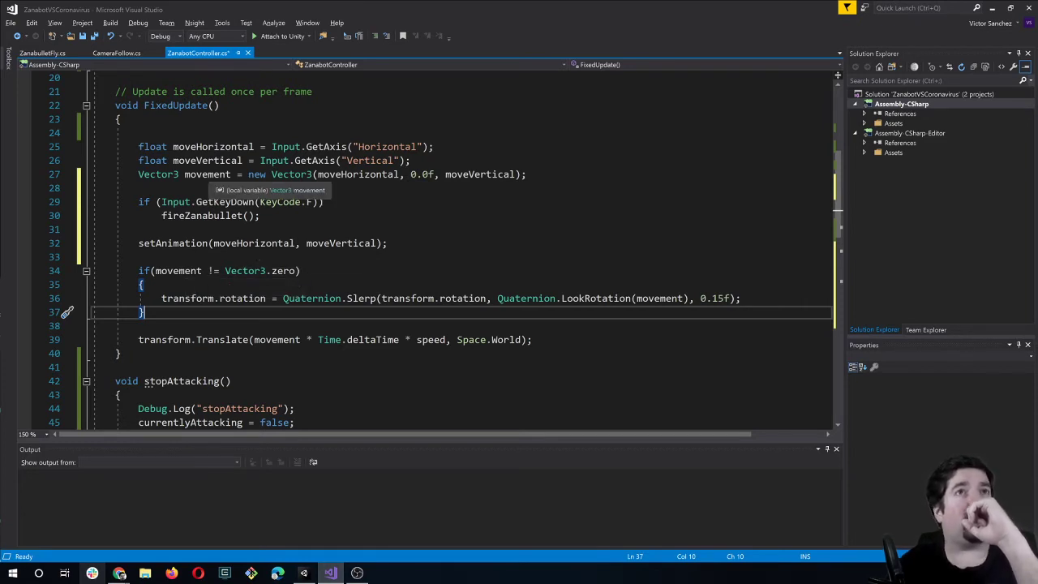
pyautogui.doubleClick(209, 176)
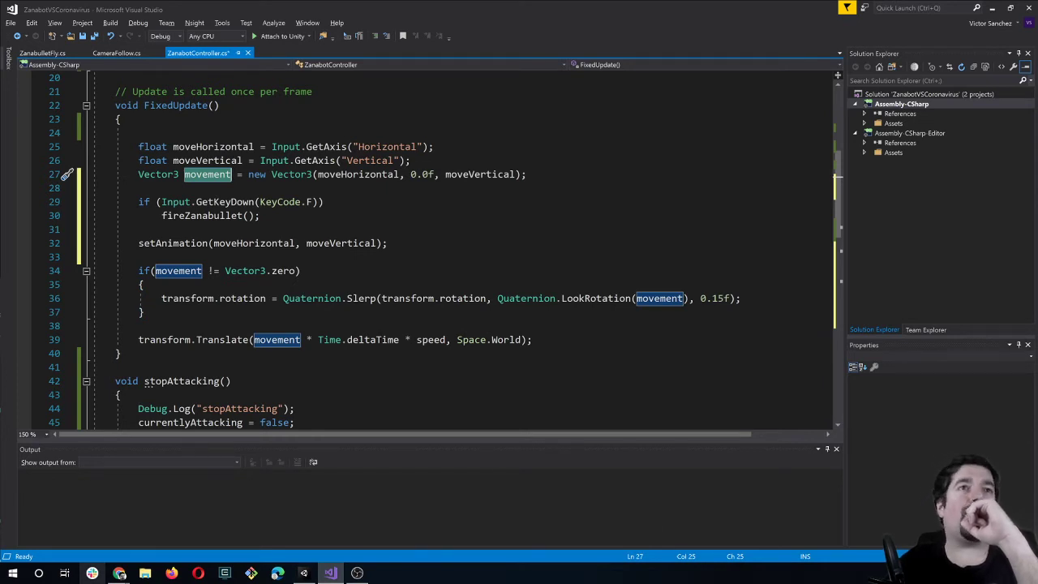
pyautogui.click(139, 256)
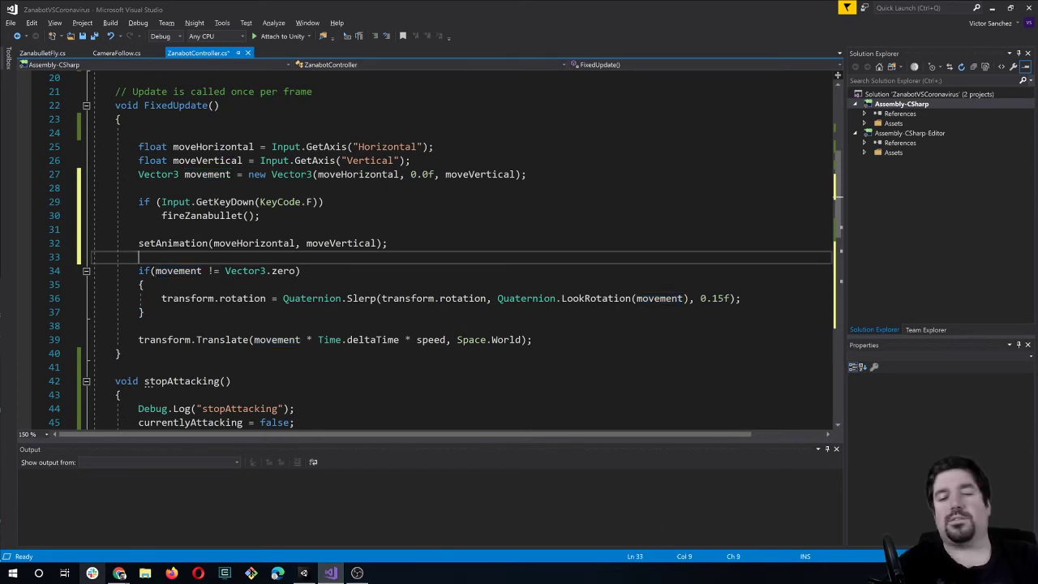
# Add a moveZanabot(movement); call and cut the rotation and Translate code from FixedUpdate.
pyautogui.write('moveZan')
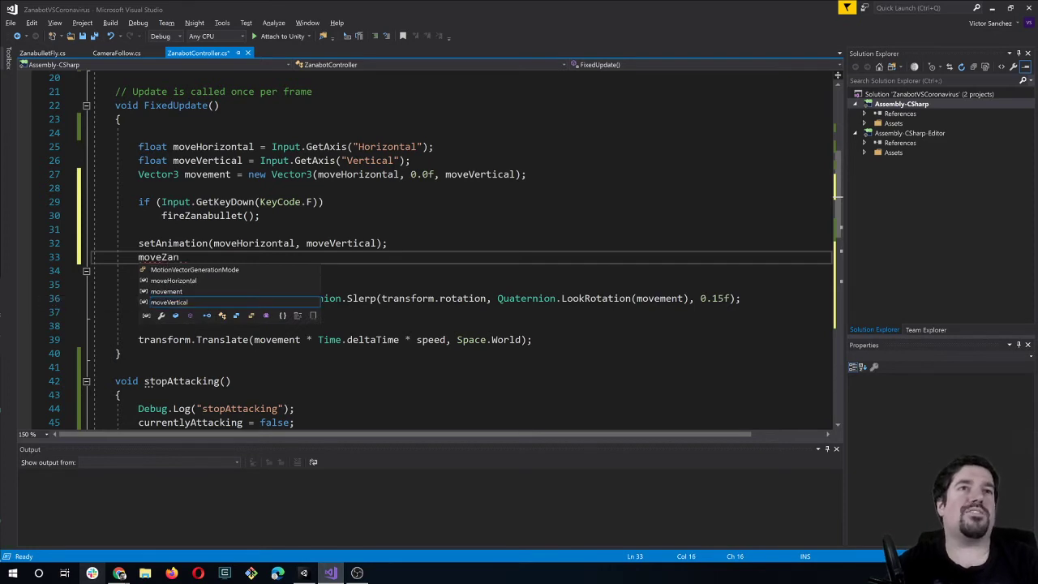
pyautogui.write('*')
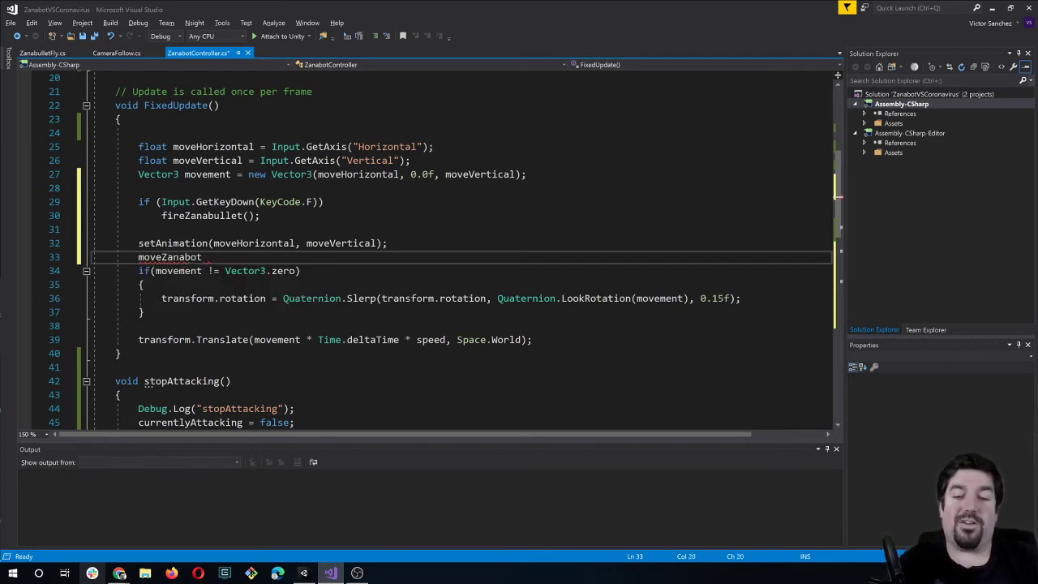
pyautogui.write('(movement)')
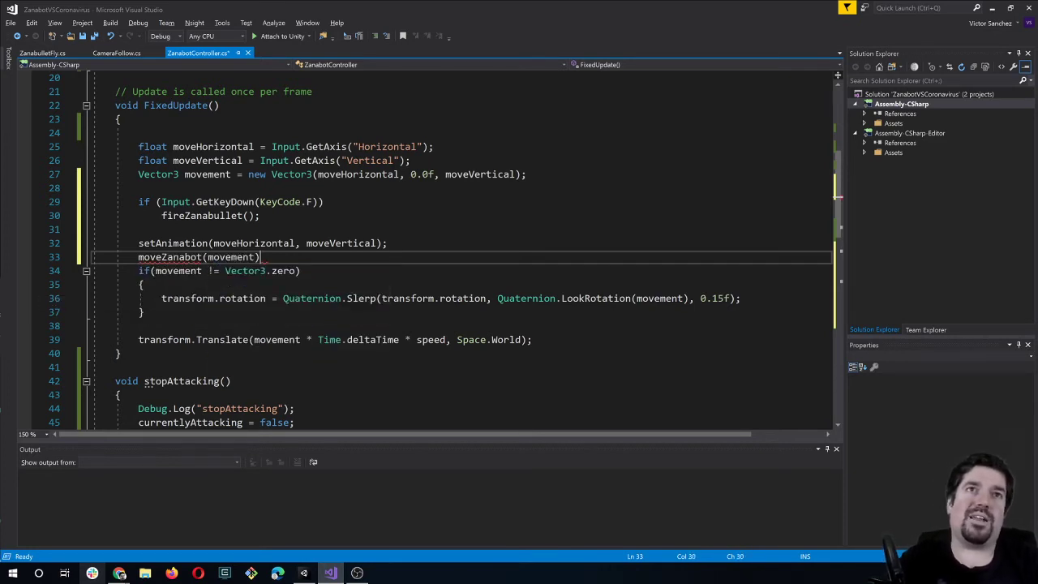
pyautogui.write(';')
pyautogui.press('Return')
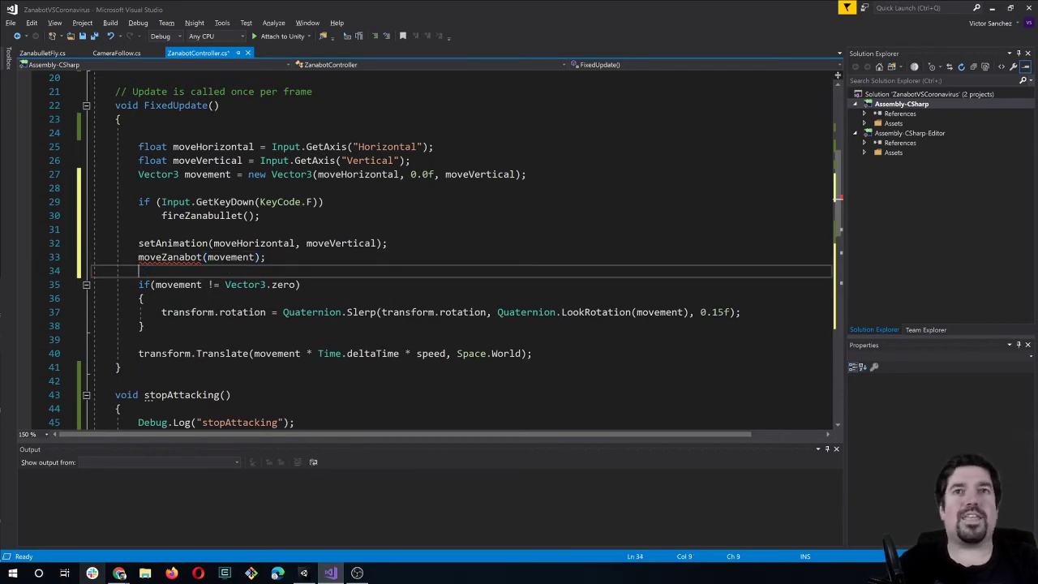
pyautogui.moveTo(532, 353); pyautogui.dragTo(93, 270)
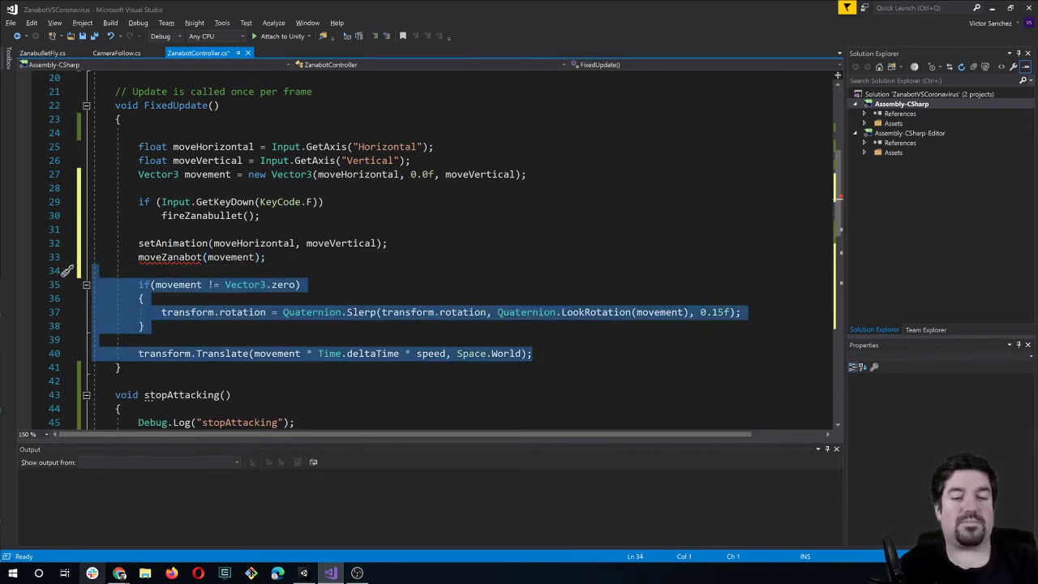
pyautogui.hotkey('ctrl', 'x')
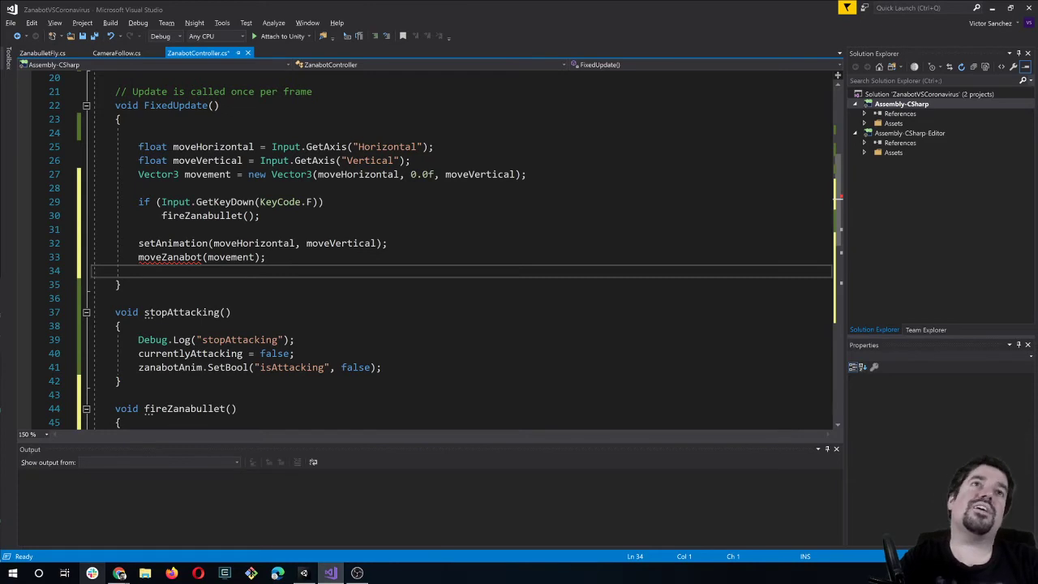
pyautogui.press('BackSpace')
# Scroll through the script, checking stopAttacking's Debug.Log and fireZanabullet's Invoke call.
pyautogui.scroll(-1, 445, 250)
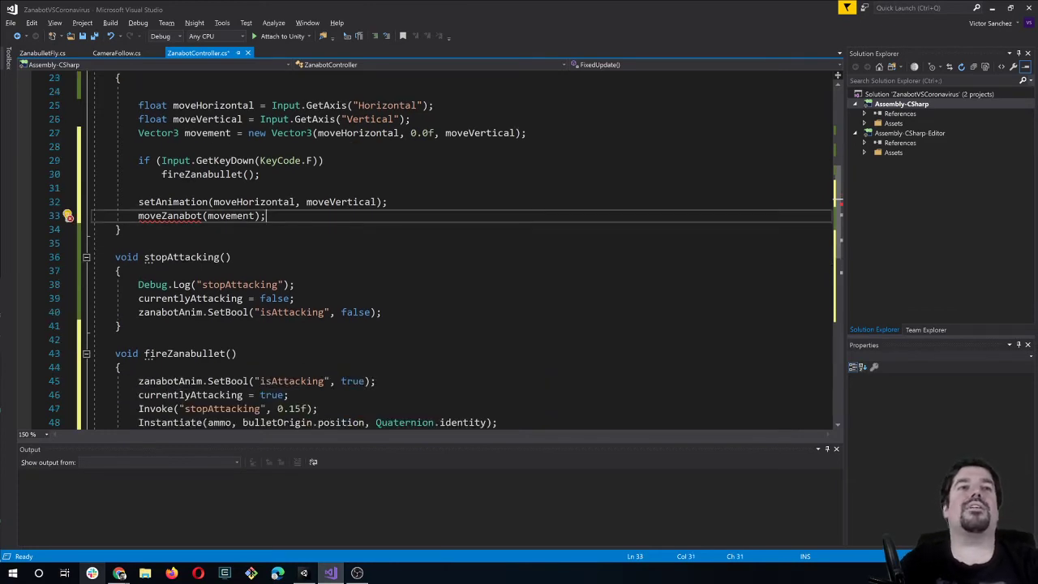
pyautogui.scroll(-4, 445, 250)
pyautogui.scroll(1, 190, 161)
pyautogui.click(191, 161)
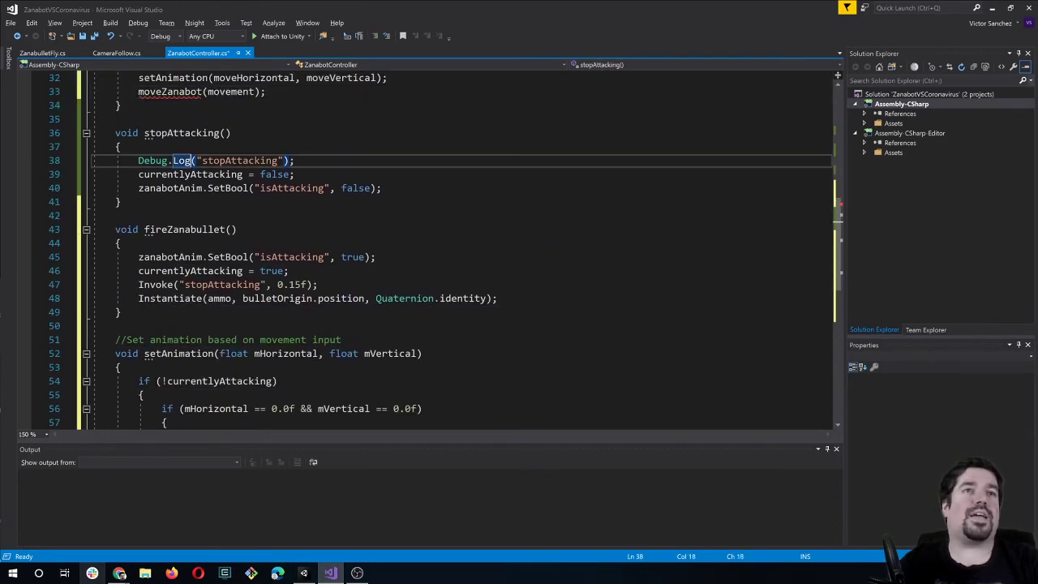
pyautogui.scroll(-1, 191, 160)
pyautogui.click(172, 243)
pyautogui.scroll(-3, 172, 243)
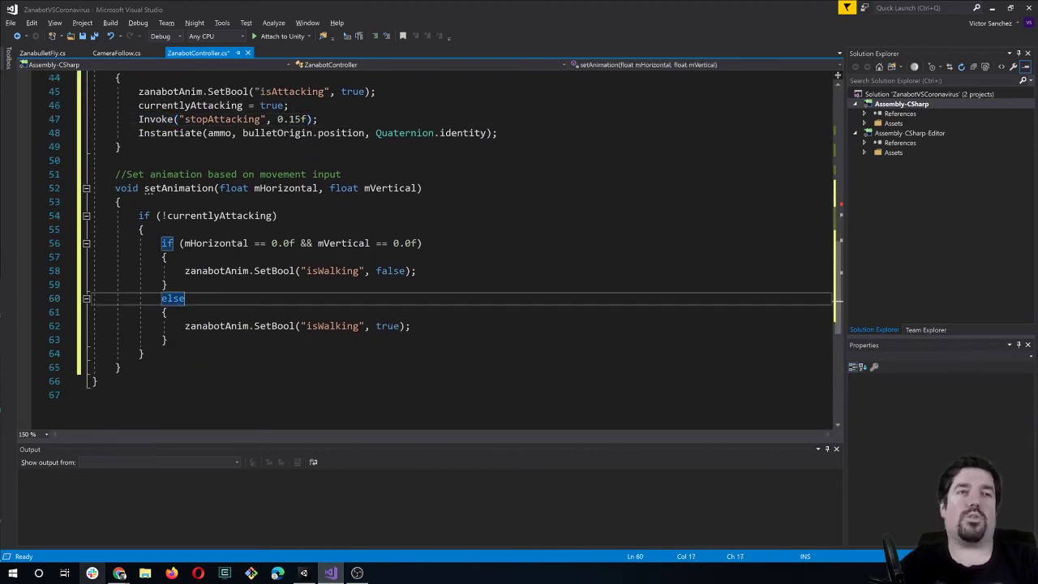
# Add a void moveZanabot(Vector3 move) method below setAnimation.
pyautogui.click(121, 368)
pyautogui.press('Return')
pyautogui.press('Return')
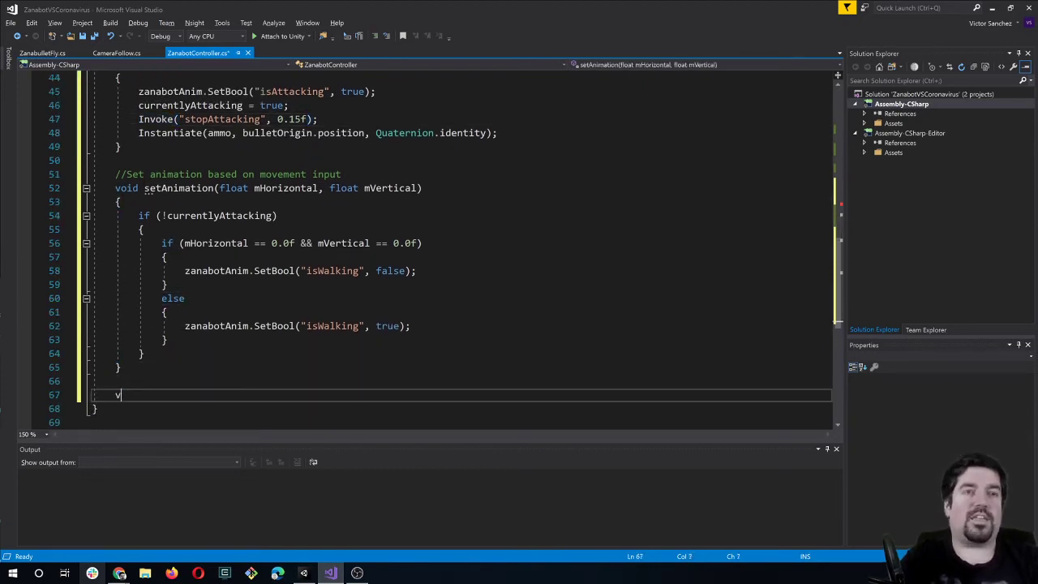
pyautogui.write('void move')
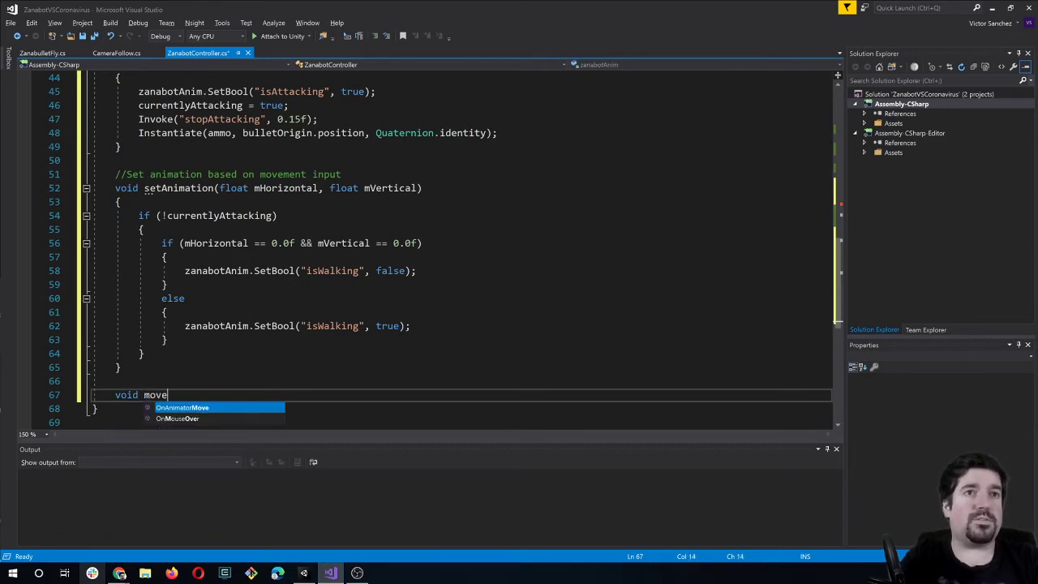
pyautogui.scroll(6, 454, 243)
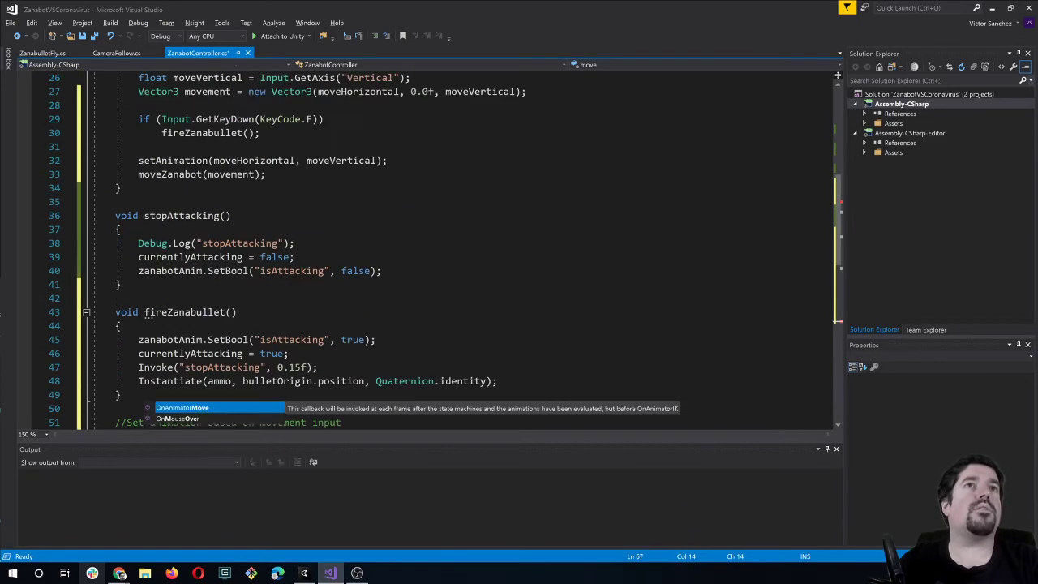
pyautogui.scroll(-4, 454, 243)
pyautogui.scroll(-7, 454, 243)
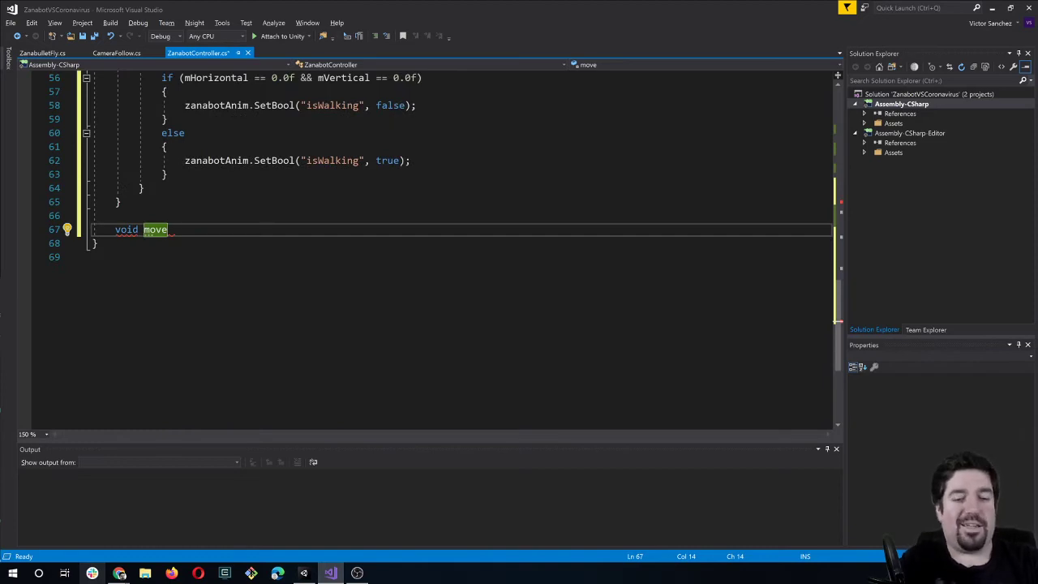
pyautogui.write('Zanabot(')
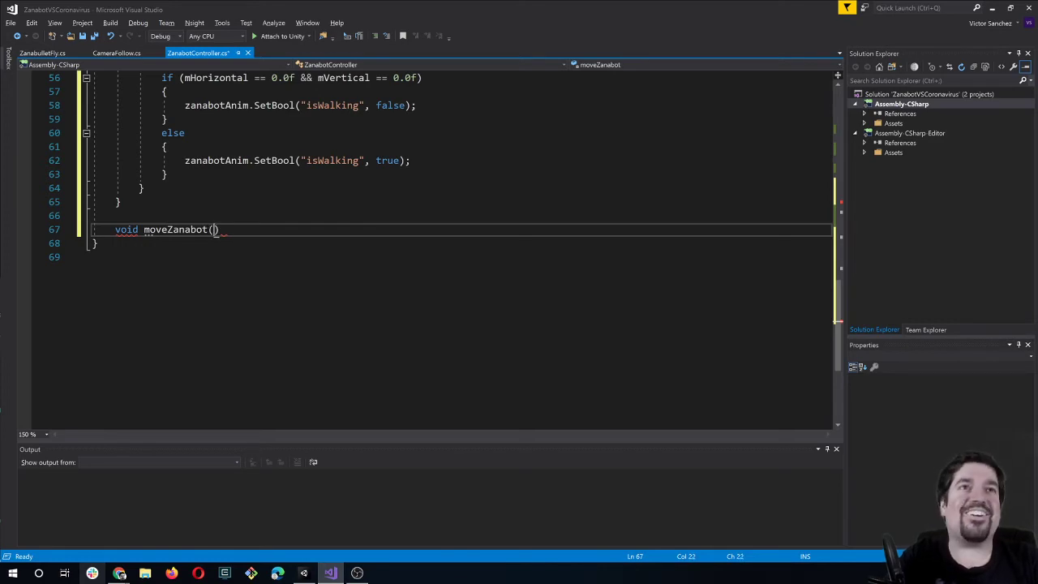
pyautogui.write('Vector')
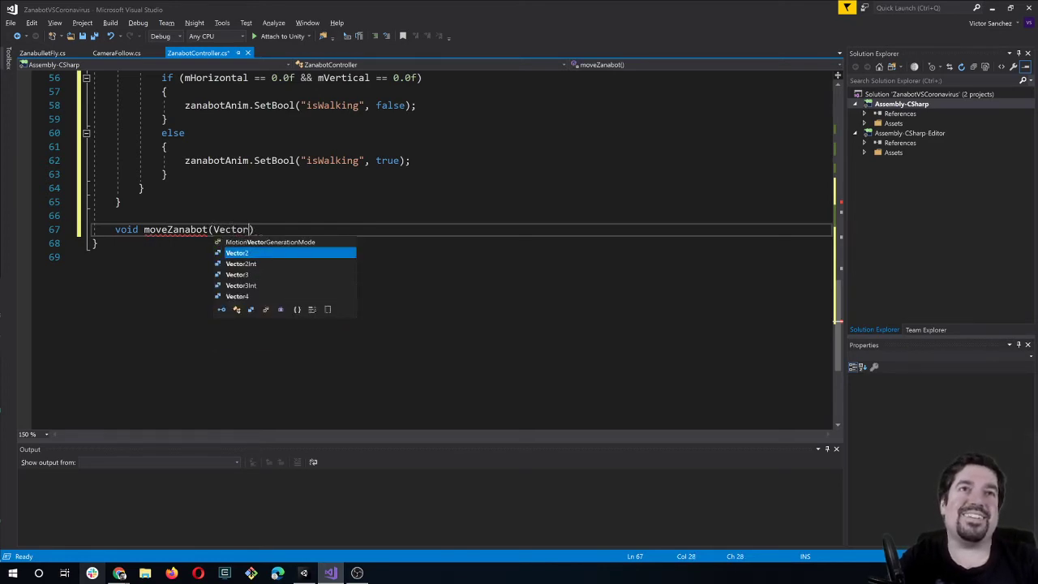
pyautogui.write('2')
pyautogui.press('BackSpace')
pyautogui.press('BackSpace')
pyautogui.write('3 mo')
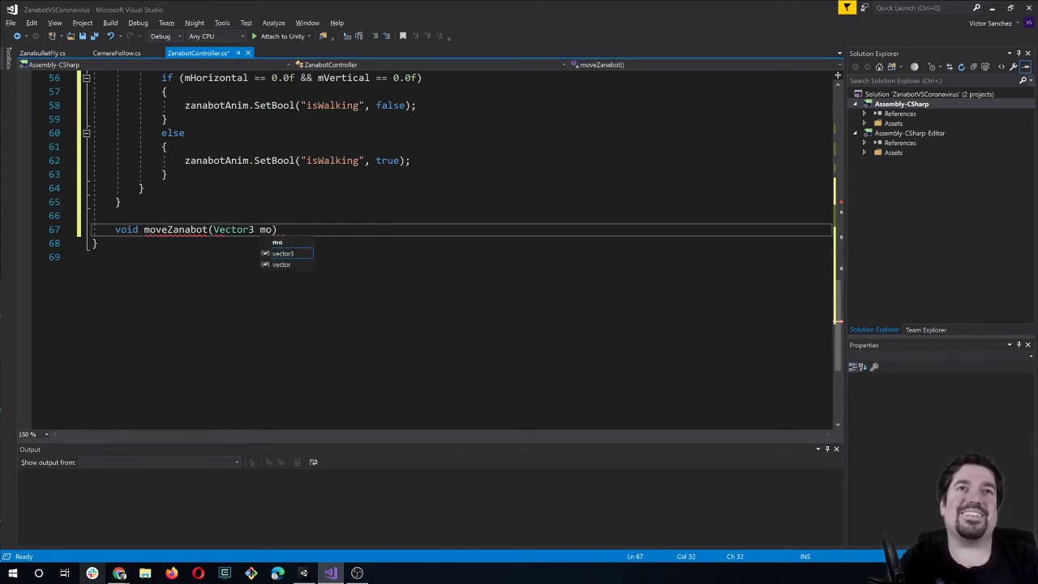
pyautogui.write('ve)')
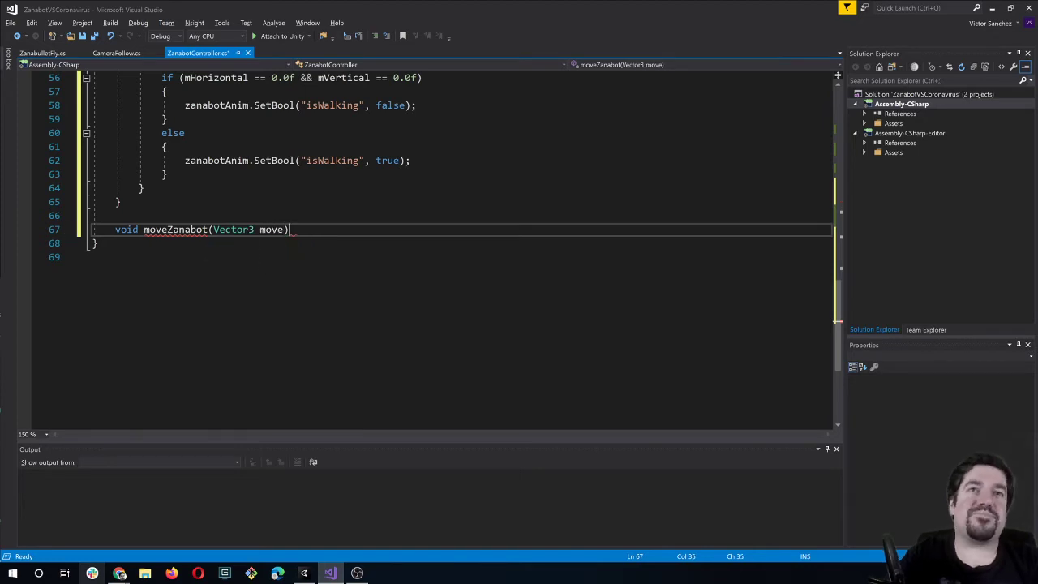
# Paste the rotation and Translate code into moveZanabot and rename its parameter to movement.
pyautogui.hotkey('ctrl', 'v')
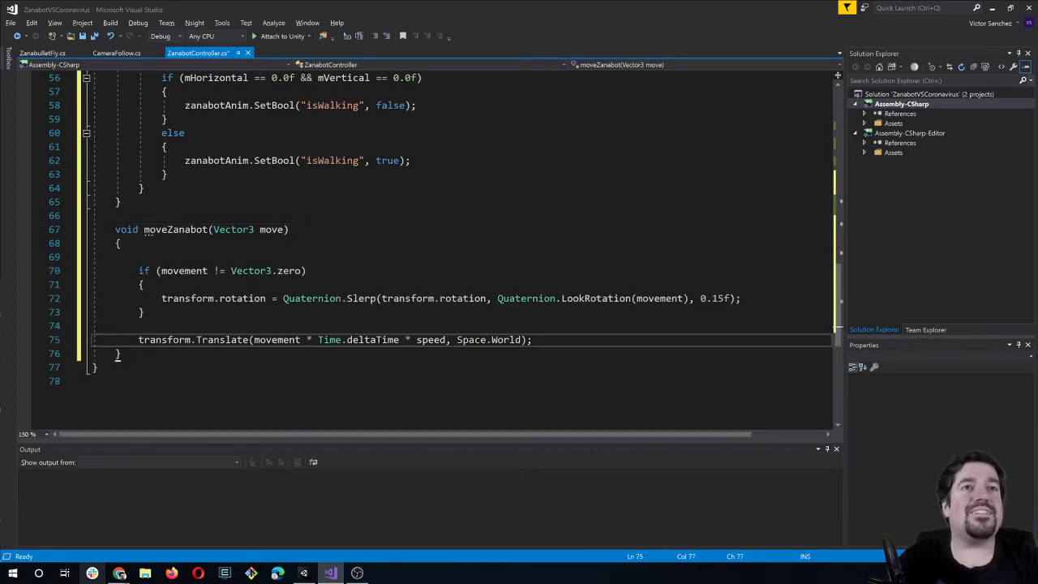
pyautogui.doubleClick(271, 230)
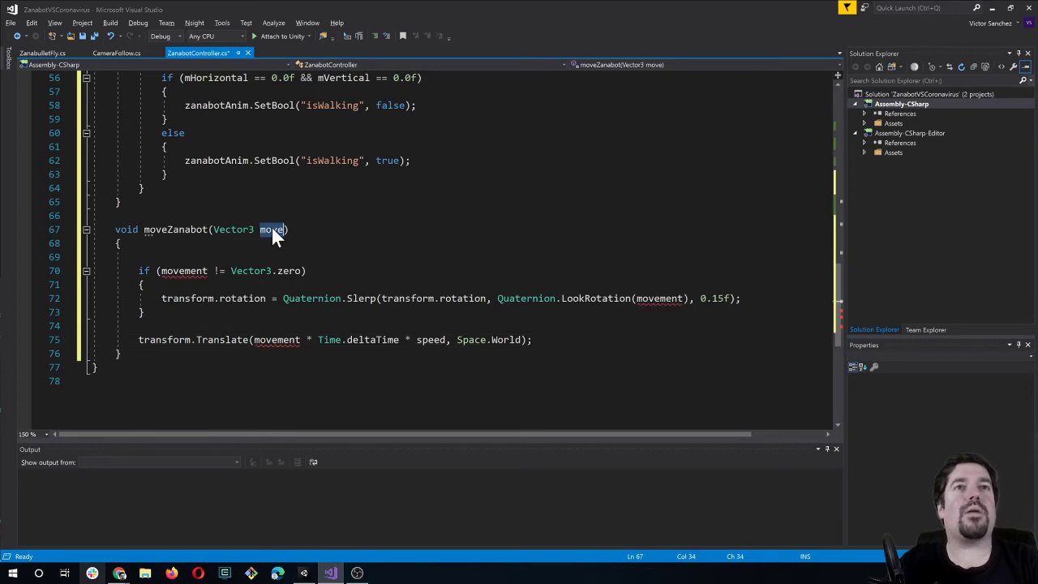
pyautogui.write('movement')
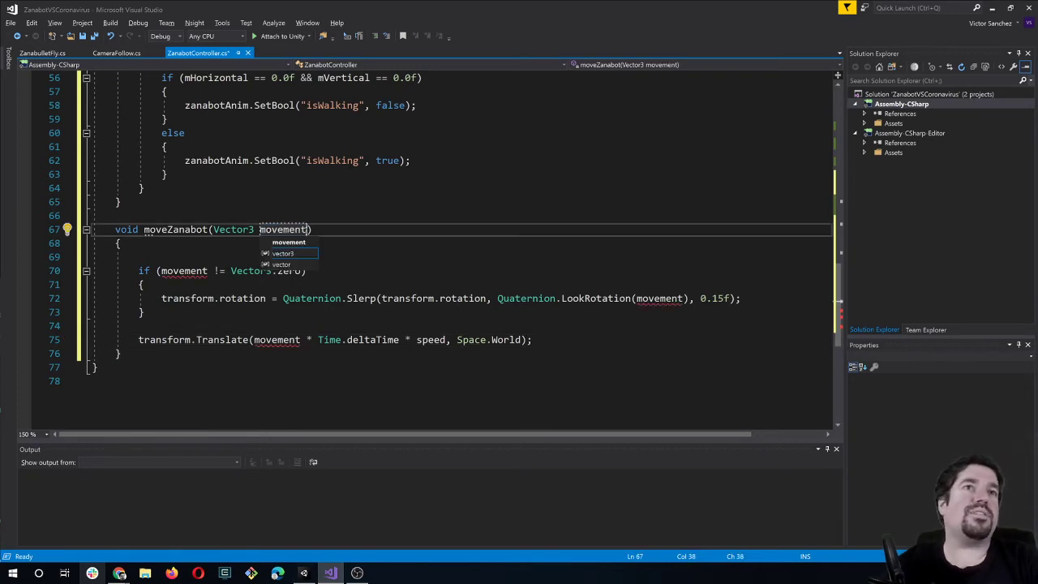
pyautogui.click(120, 353)
# Delete the empty lines 69 and 73 inside moveZanabot.
pyautogui.click(139, 257)
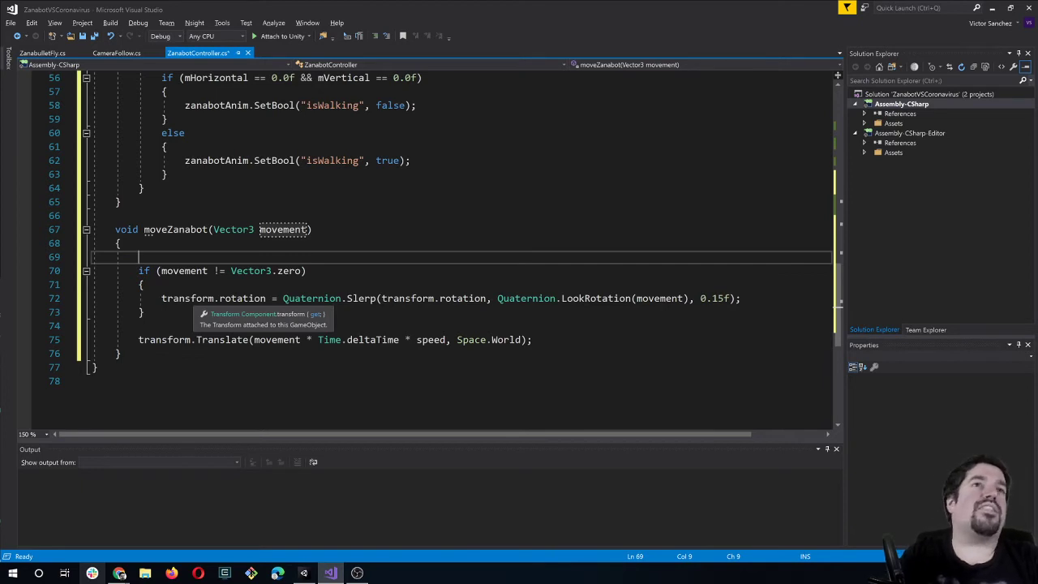
pyautogui.write('\\')
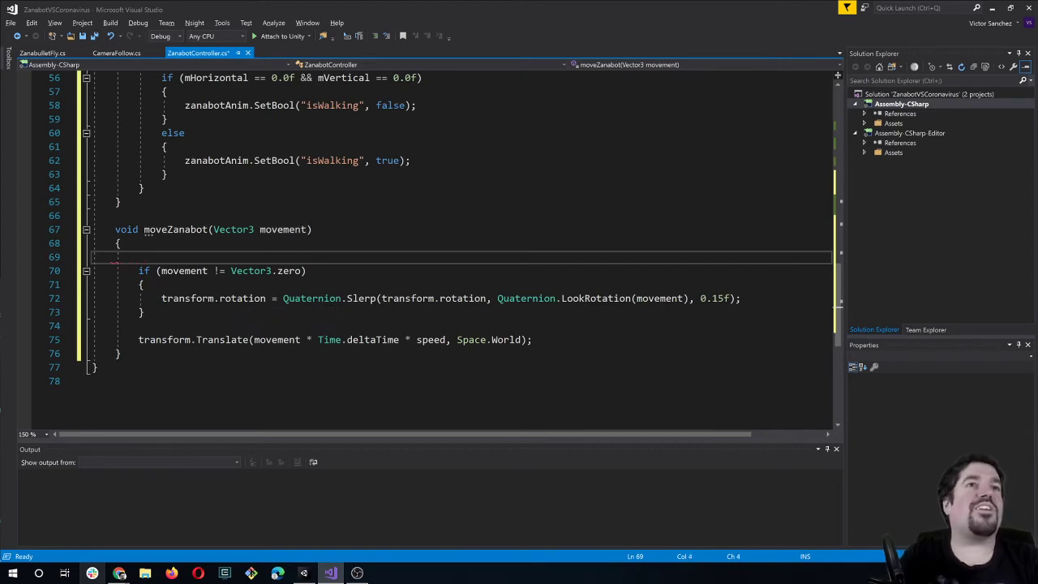
pyautogui.press('BackSpace')
pyautogui.press('BackSpace')
pyautogui.press('Down')
pyautogui.press('Down')
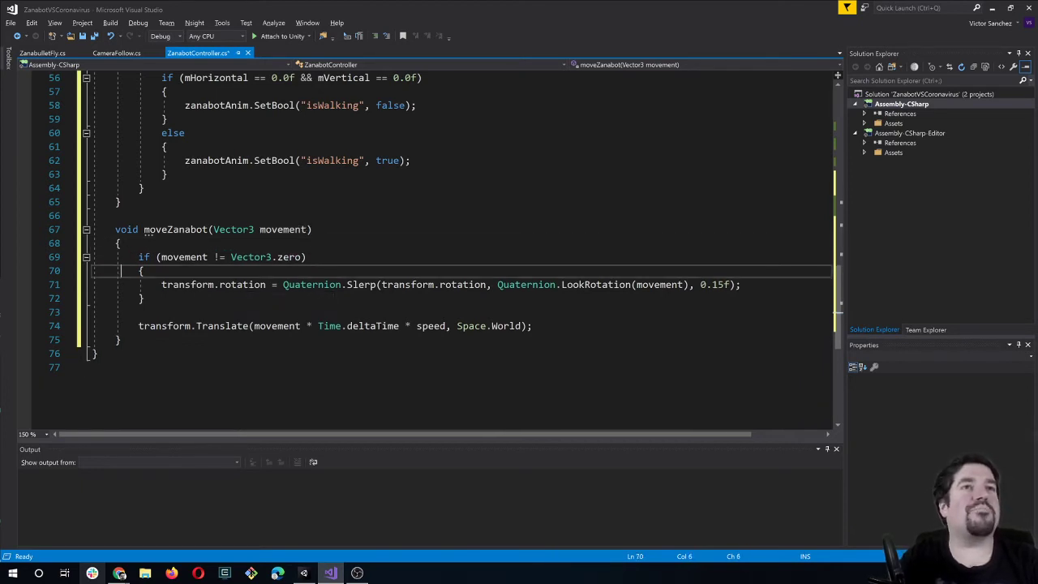
pyautogui.press('Down')
pyautogui.press('Down')
pyautogui.press('Down')
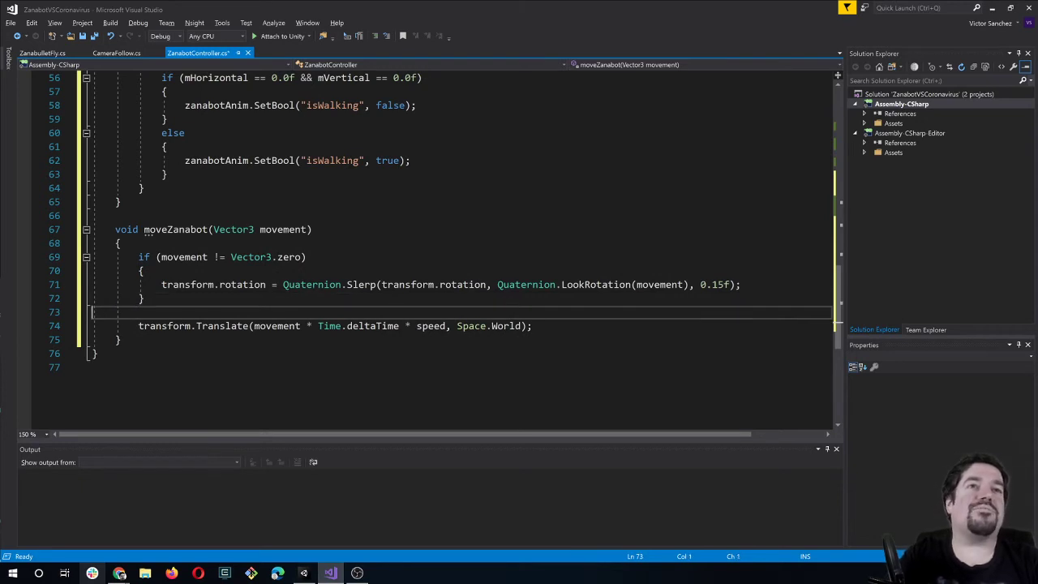
pyautogui.press('BackSpace')
pyautogui.press('Down')
pyautogui.press('Down')
pyautogui.press('Down')
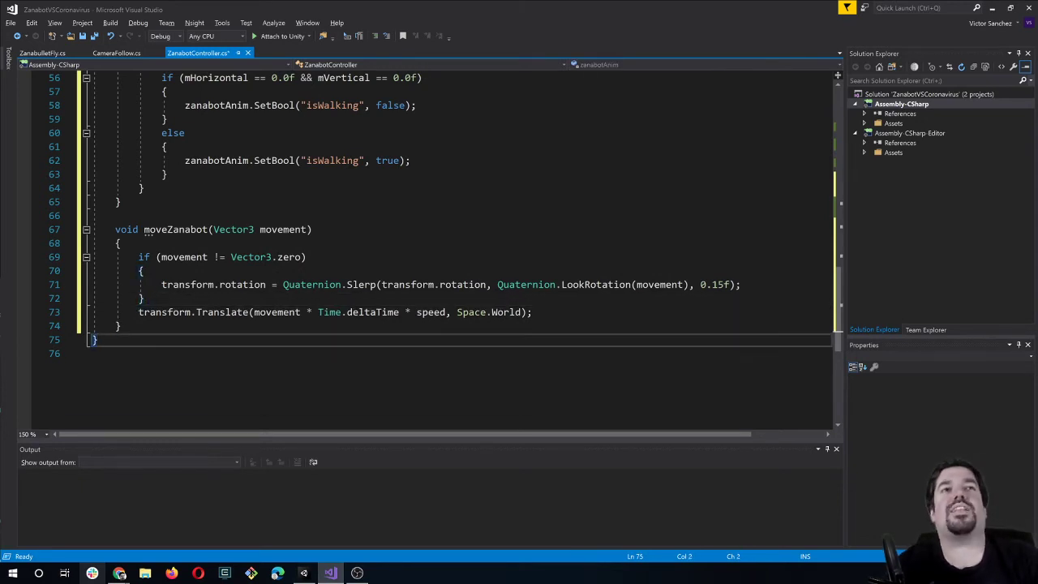
pyautogui.scroll(1, 422, 243)
pyautogui.scroll(1, 227, 320)
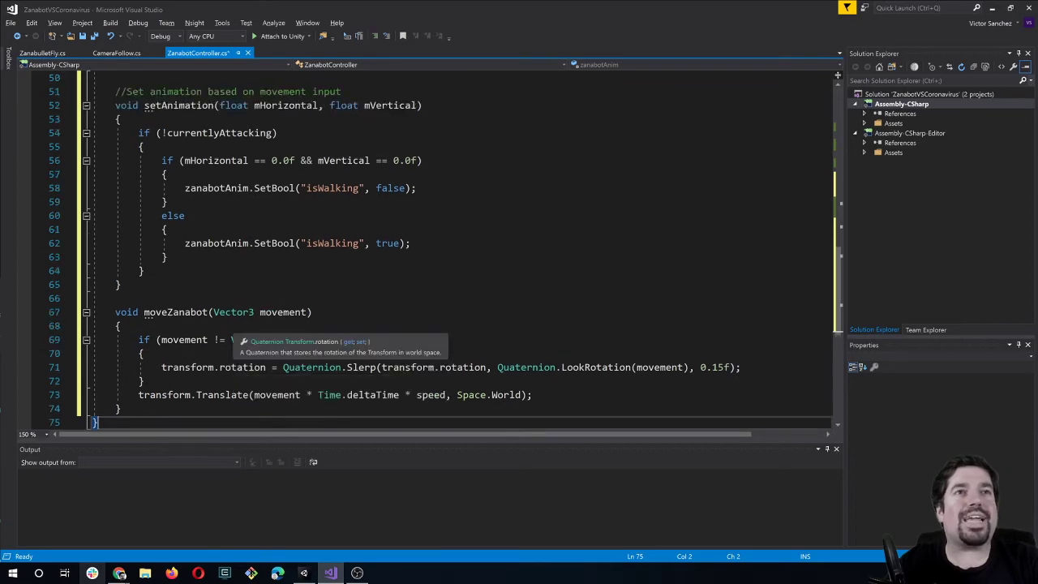
pyautogui.scroll(4, 227, 320)
pyautogui.scroll(4, 227, 320)
pyautogui.scroll(2, 227, 321)
pyautogui.scroll(1, 236, 332)
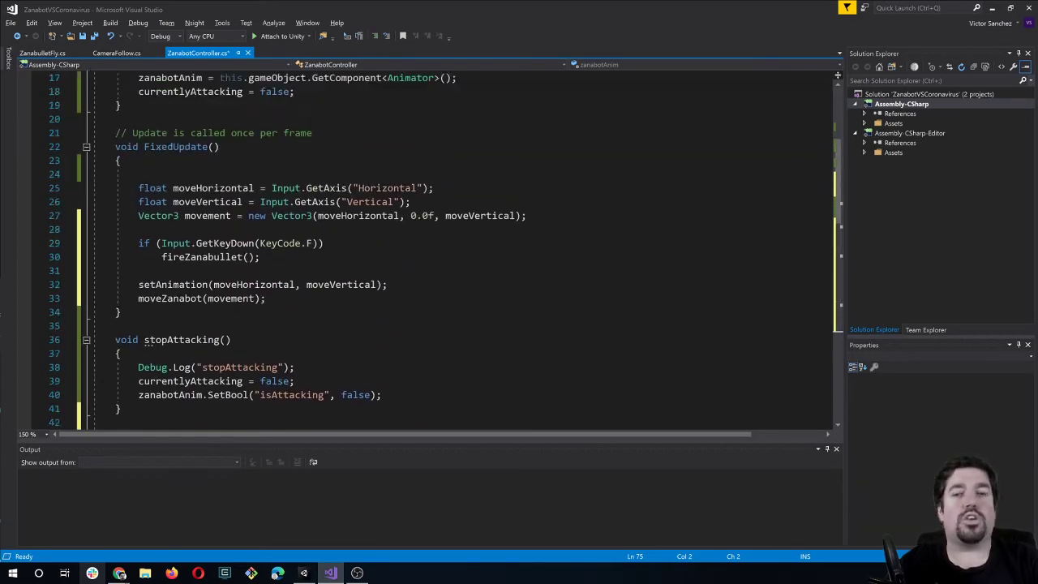
# Save ZanabotController.cs.
pyautogui.scroll(1, 235, 333)
pyautogui.hotkey('ctrl', 's')
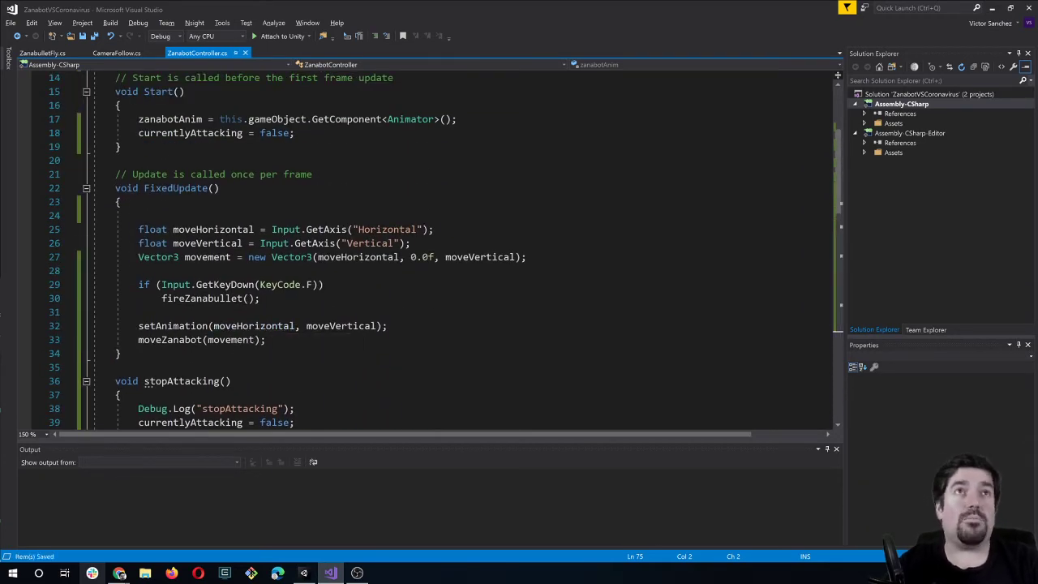
pyautogui.scroll(4, 235, 332)
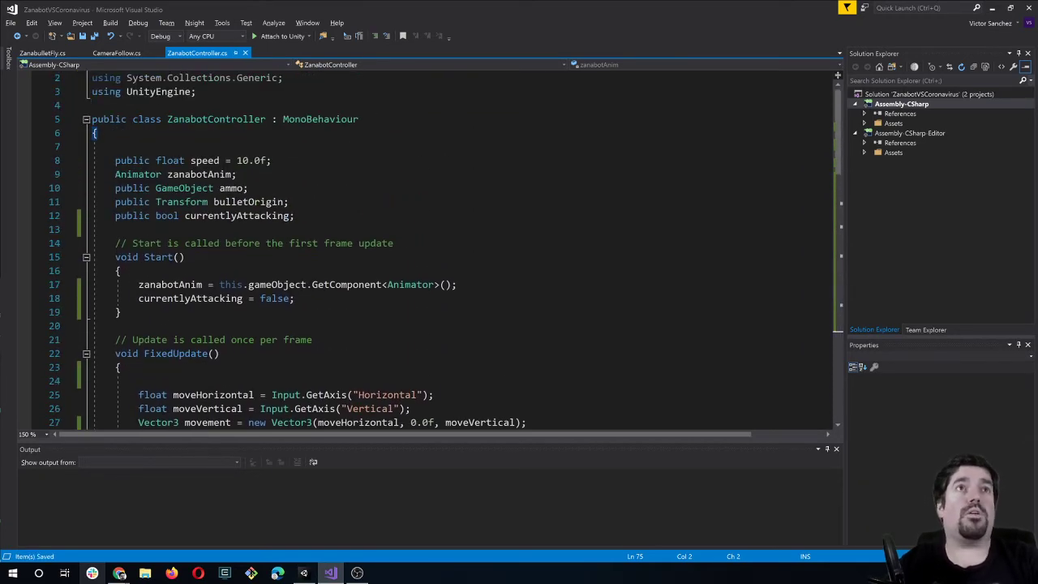
# Fold the Start, FixedUpdate, stopAttacking, fireZanabullet, setAnimation and moveZanabot bodies, then return to Unity.
pyautogui.click(86, 257)
pyautogui.click(86, 299)
pyautogui.click(86, 326)
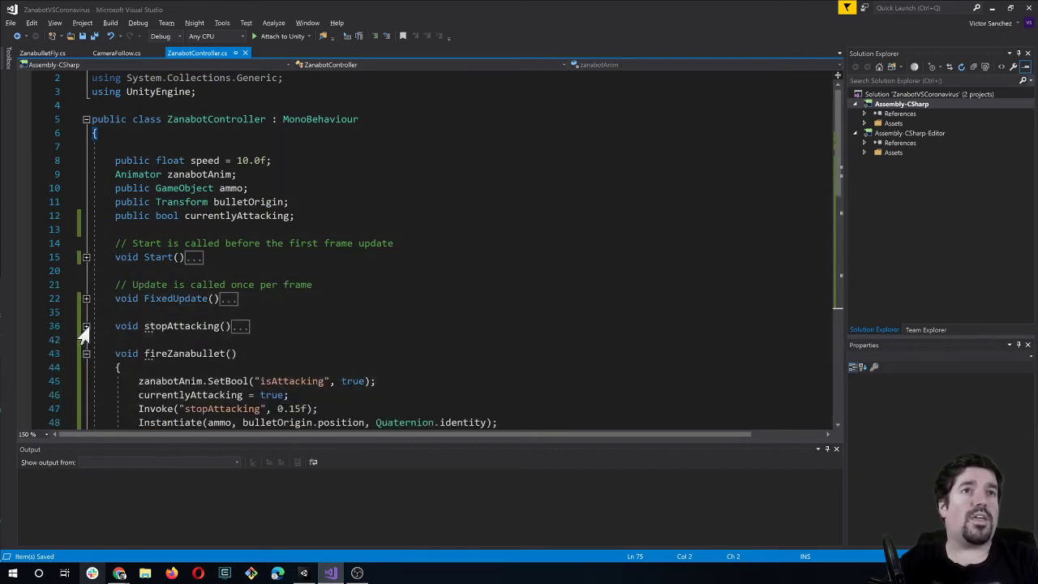
pyautogui.click(86, 354)
pyautogui.click(86, 394)
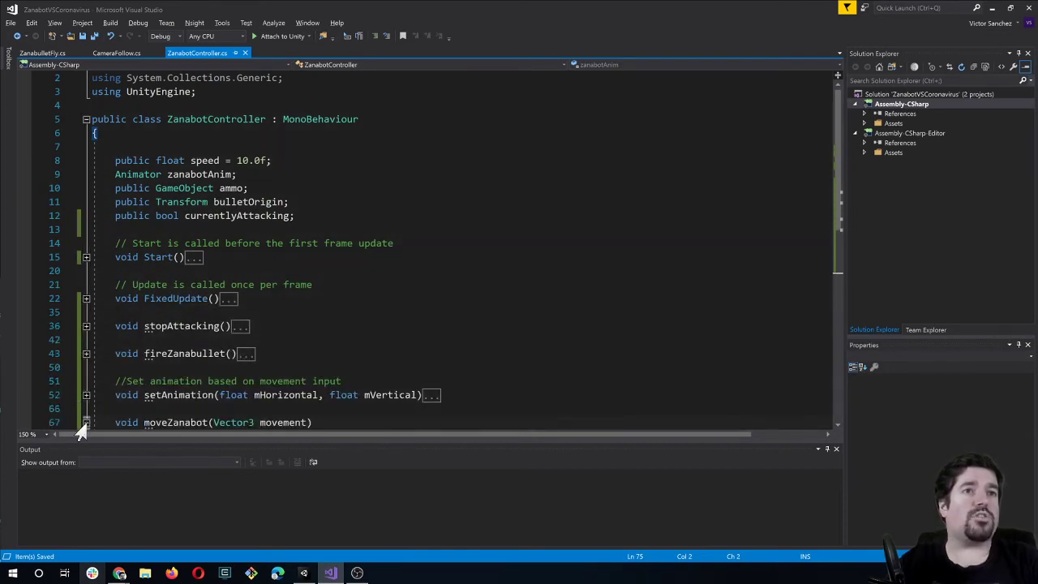
pyautogui.click(85, 423)
pyautogui.scroll(-1, 86, 422)
pyautogui.click(115, 367)
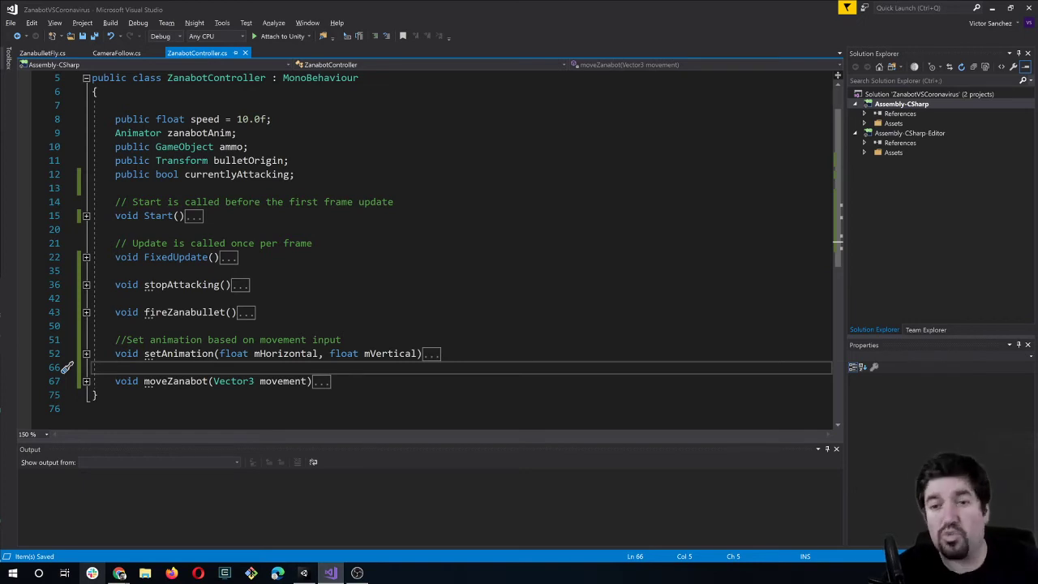
pyautogui.hotkey('alt', 'Tab')
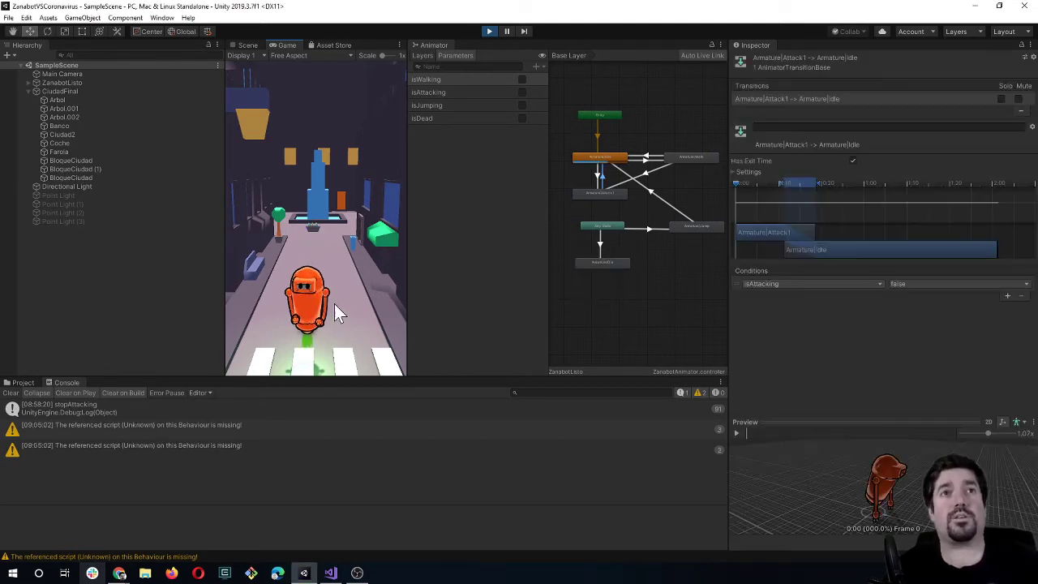
# Walk Zanabot up the street and fire a volley of zanabullets to test collisions.
pyautogui.press('Up')
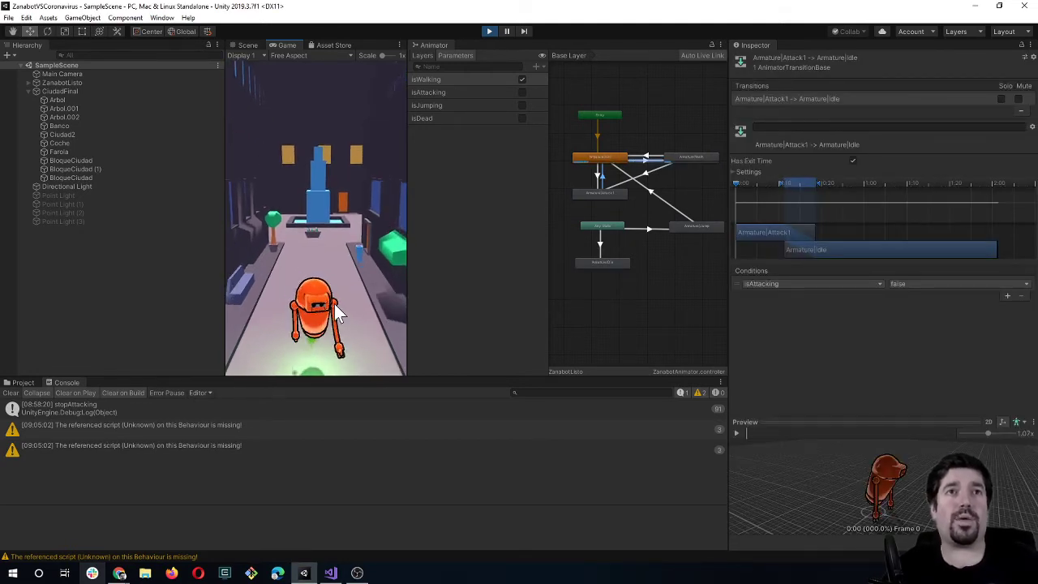
pyautogui.click(334, 304)
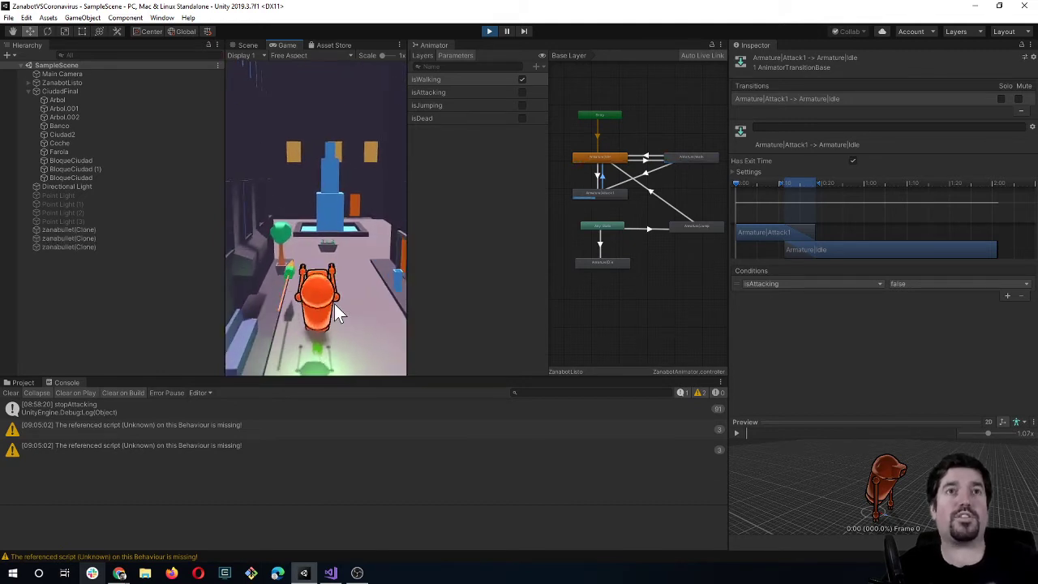
pyautogui.click(334, 303)
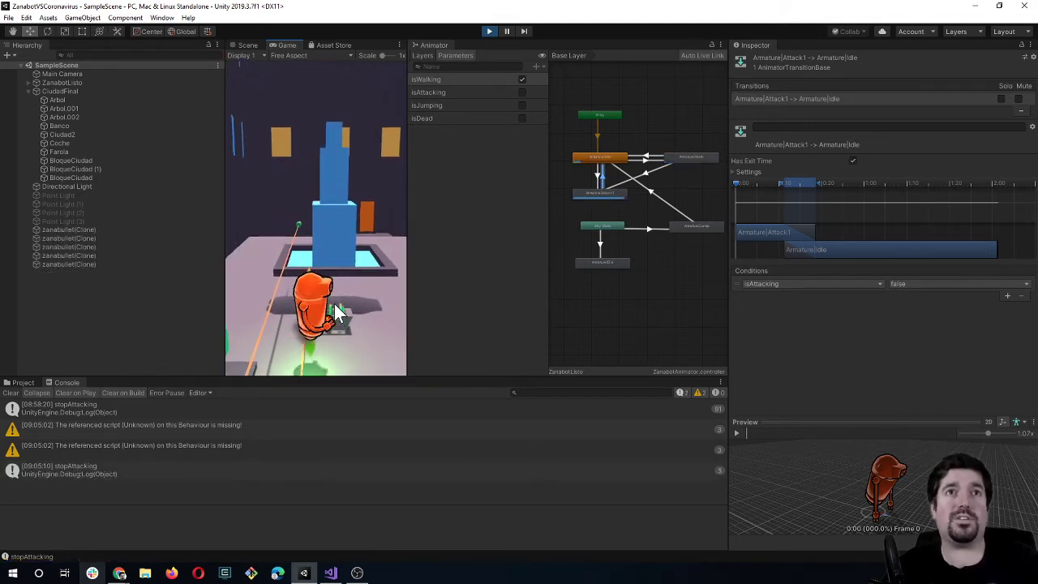
pyautogui.click(334, 303)
pyautogui.click(334, 304)
pyautogui.click(335, 304)
pyautogui.click(335, 303)
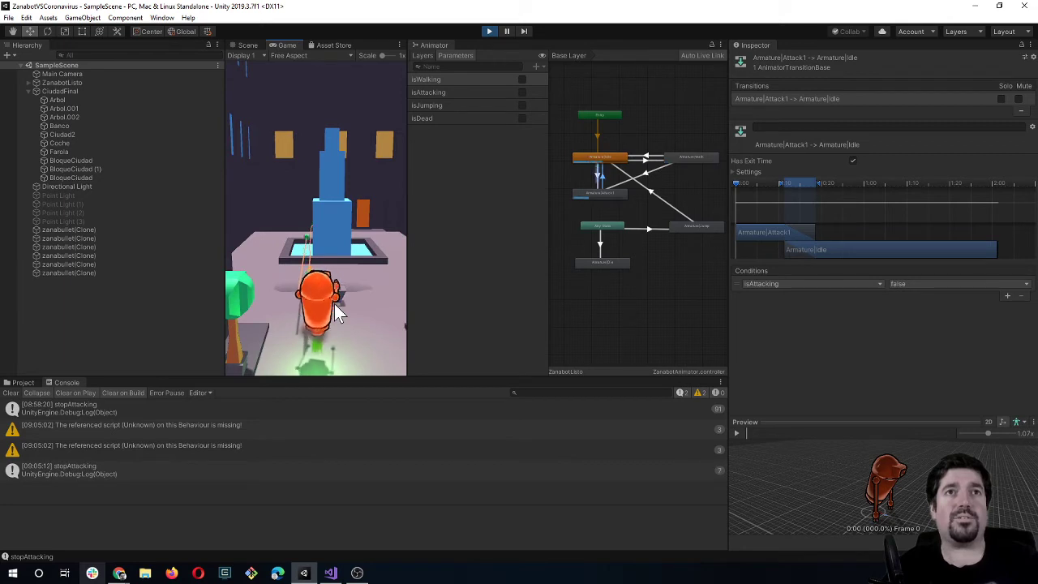
pyautogui.click(334, 302)
pyautogui.click(334, 307)
pyautogui.click(335, 307)
pyautogui.click(335, 306)
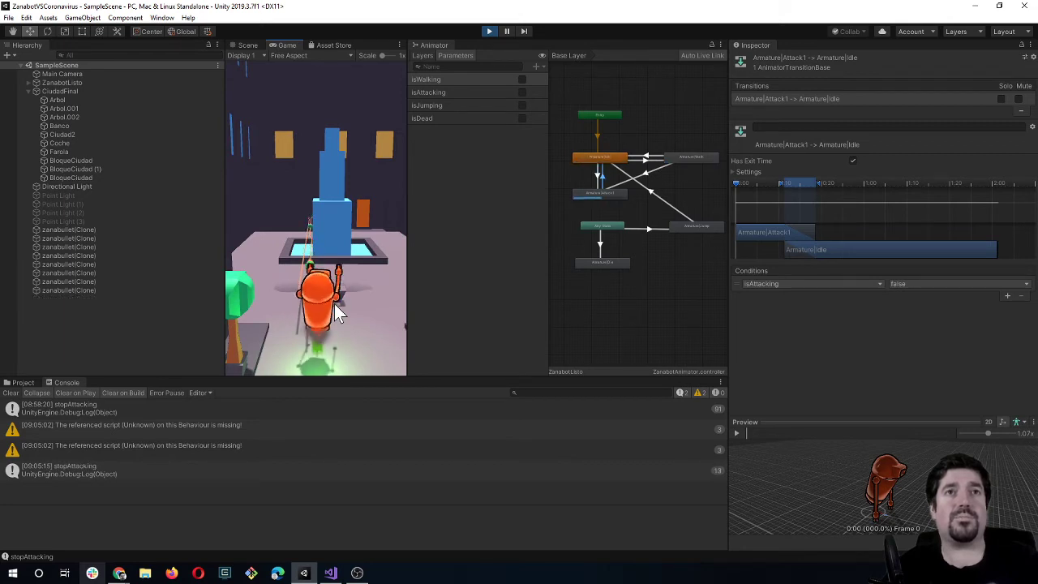
pyautogui.click(334, 307)
# Walk, attack and steer the robot with W, D and S, then dock the Animator beside the Scene and Game views.
pyautogui.press('w')
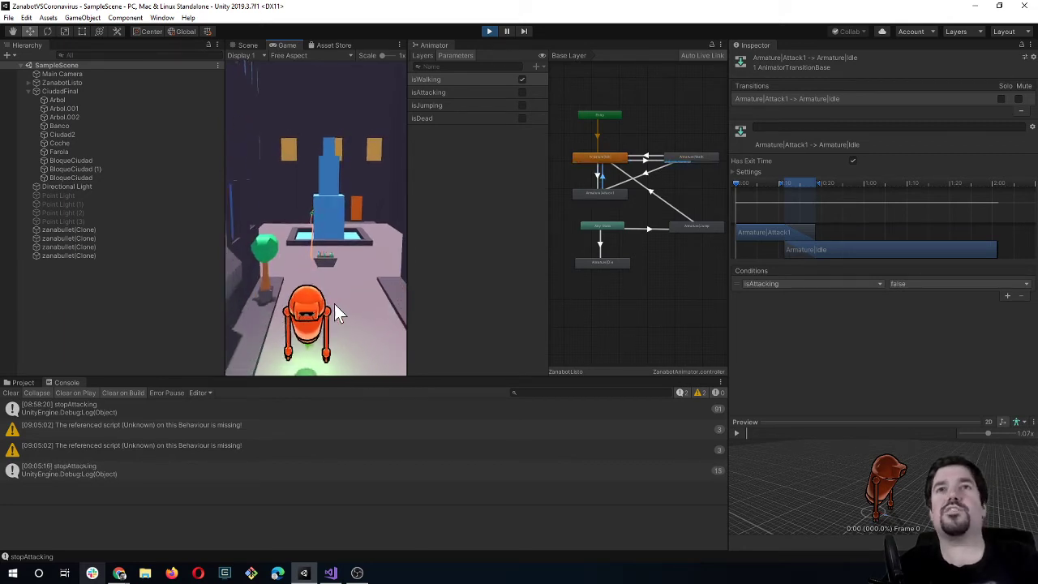
pyautogui.click(334, 303)
pyautogui.click(334, 303)
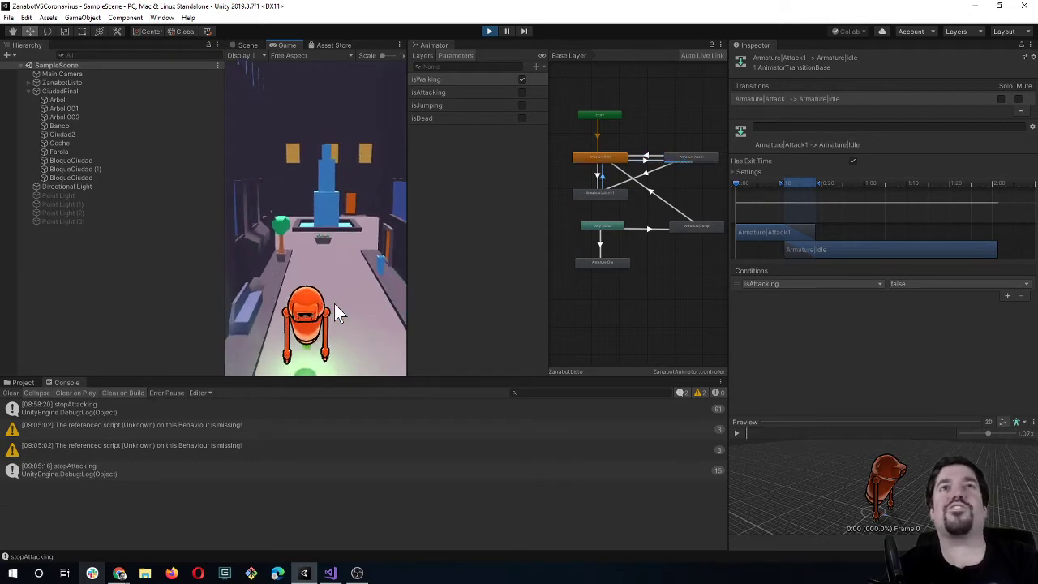
pyautogui.press('d')
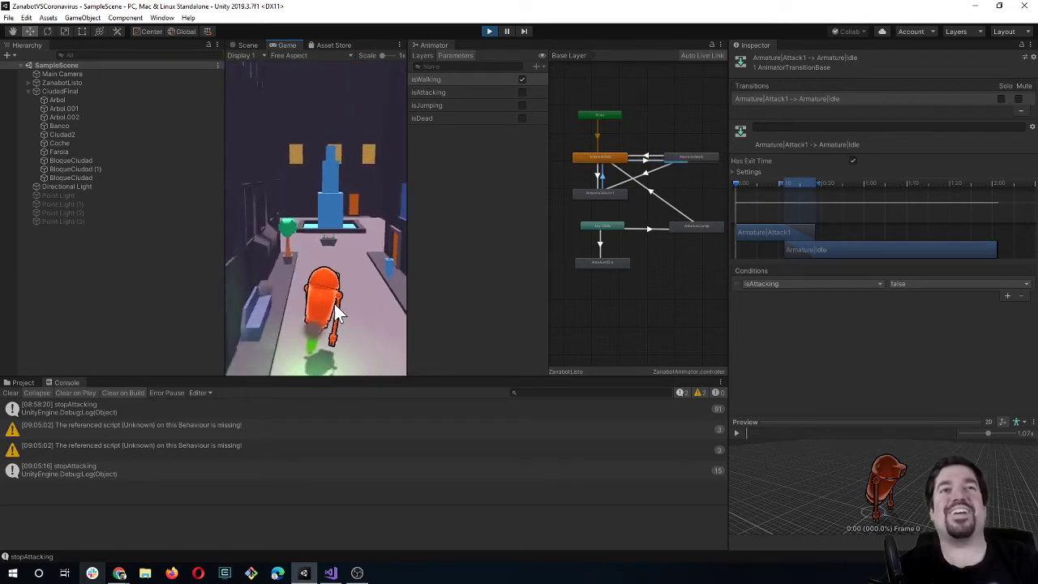
pyautogui.press('s')
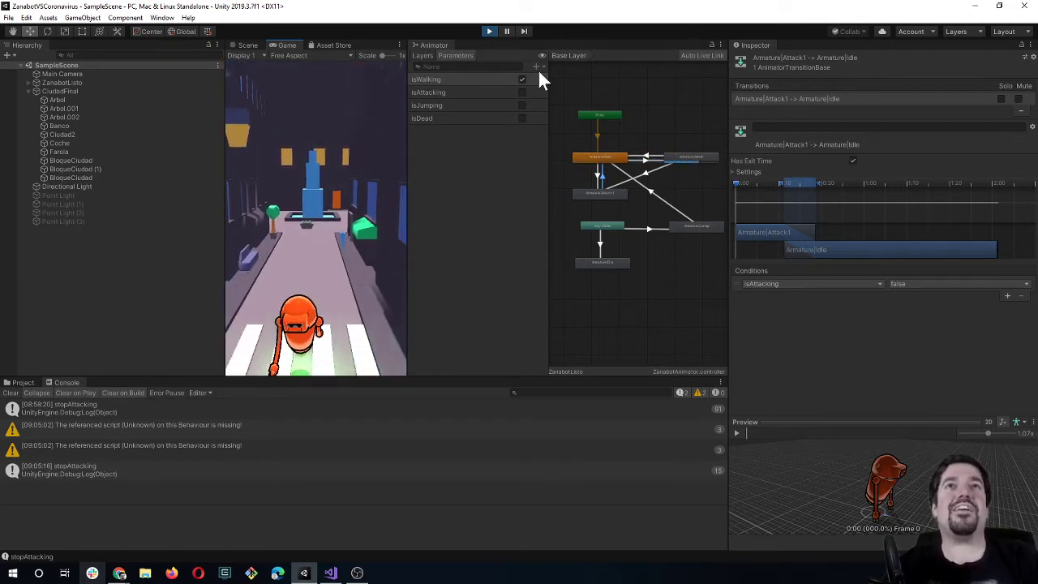
pyautogui.moveTo(421, 44); pyautogui.dragTo(303, 45)
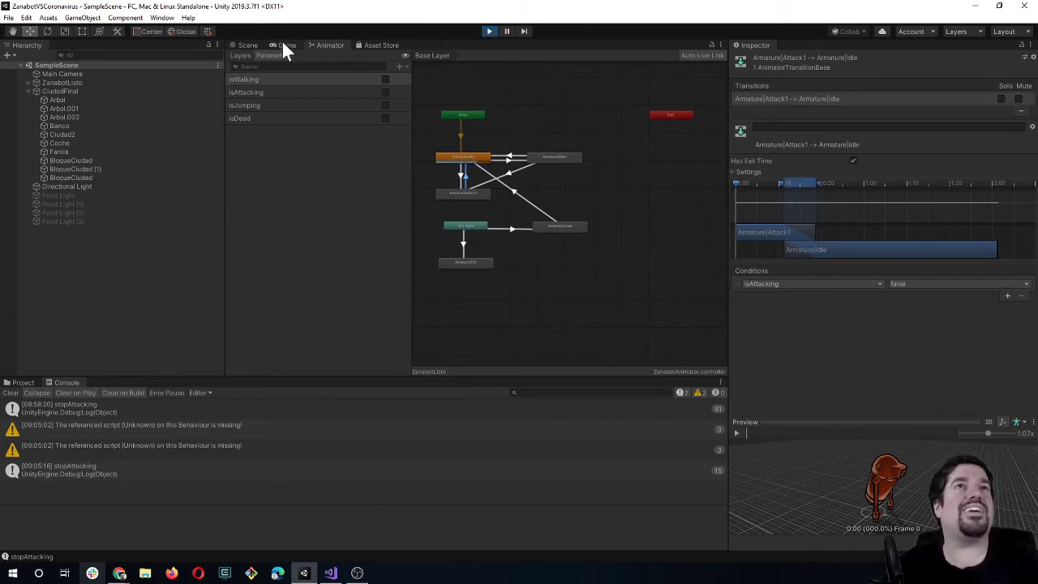
# Switch to the Scene view and toggle the Play button to stop the playtest.
pyautogui.click(243, 44)
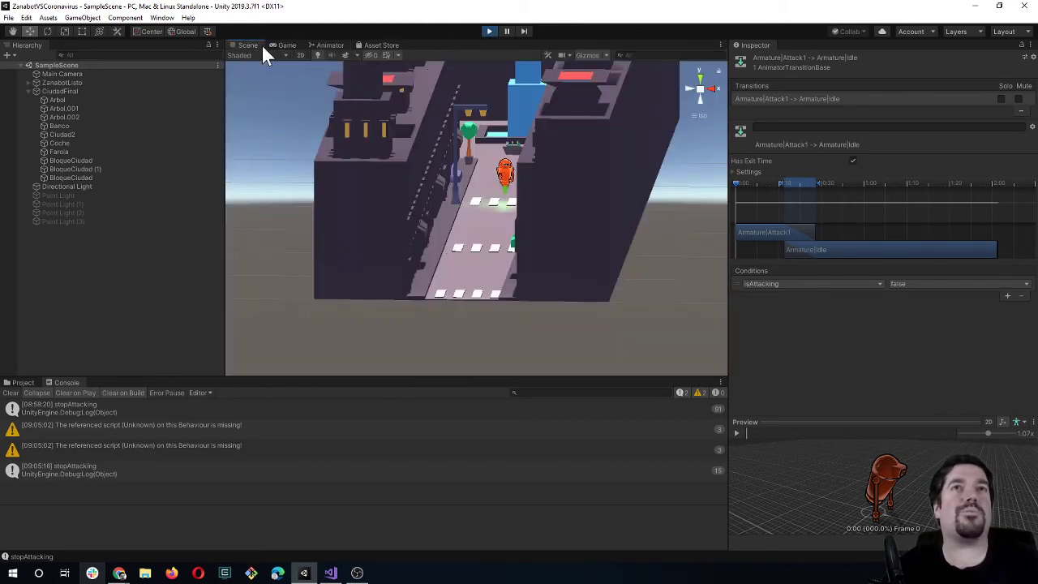
pyautogui.click(487, 31)
pyautogui.click(488, 31)
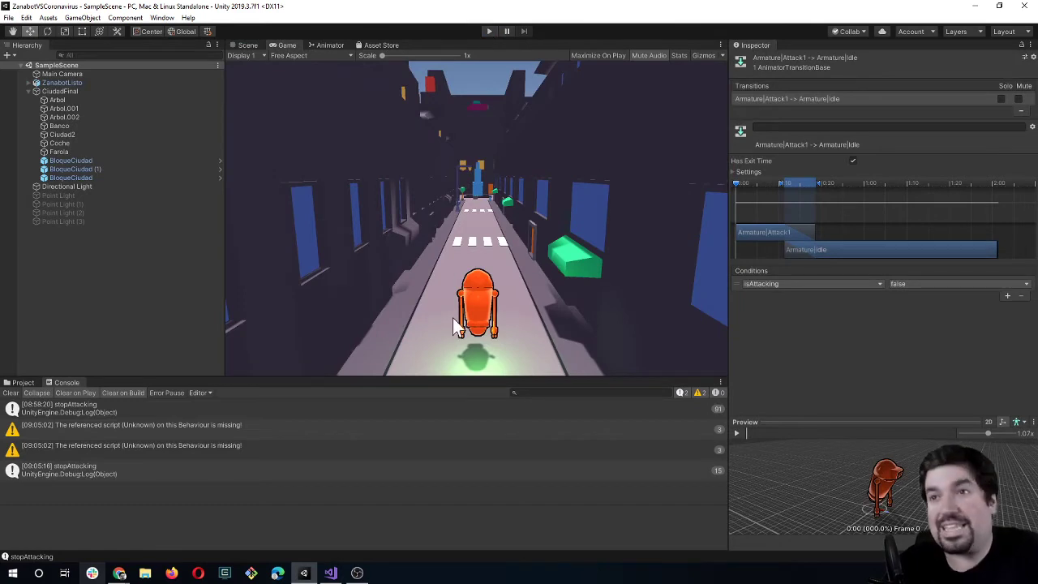
# Collapse CiudadFinal in the hierarchy and show the root Assets folder in the Project window.
pyautogui.click(29, 91)
pyautogui.click(73, 201)
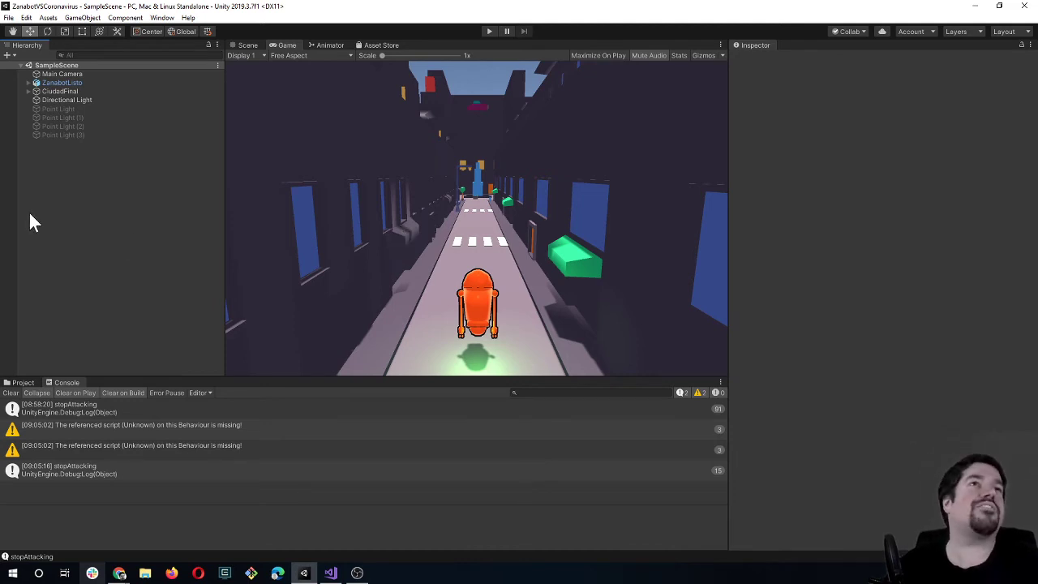
pyautogui.click(17, 384)
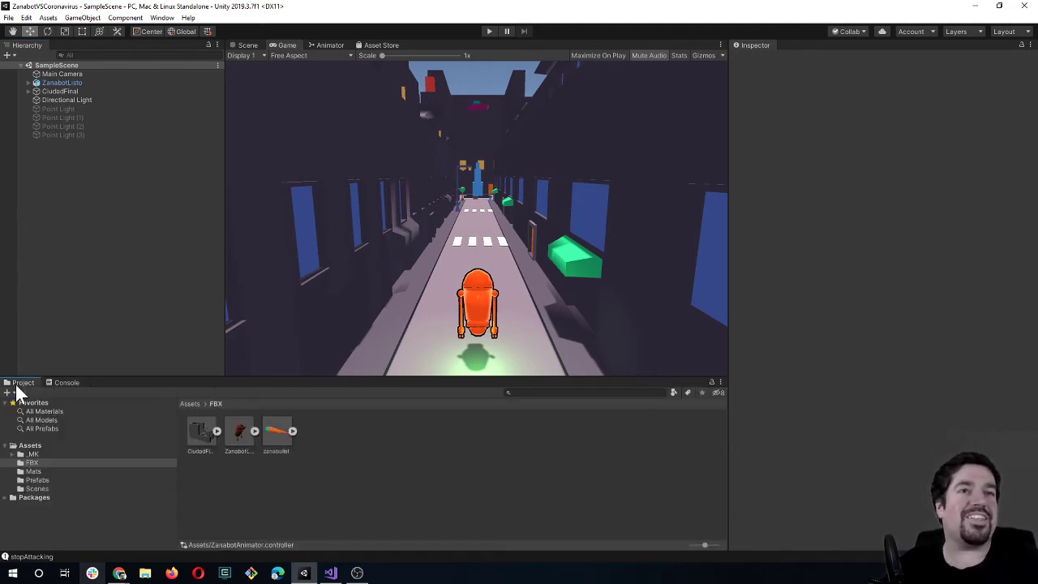
pyautogui.click(191, 403)
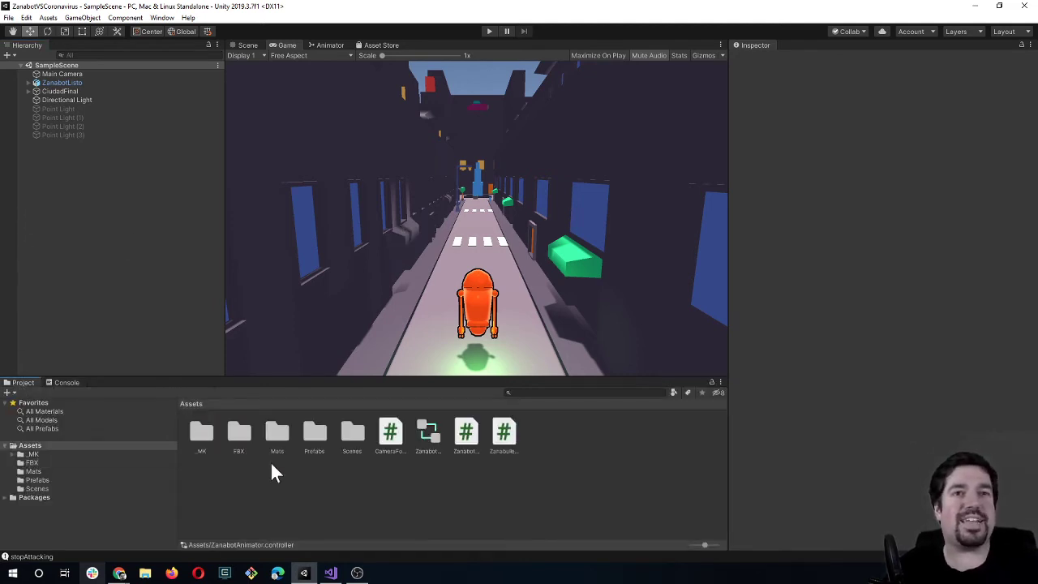
# Create a folder named Sounds in Assets and open it.
pyautogui.rightClick(297, 505)
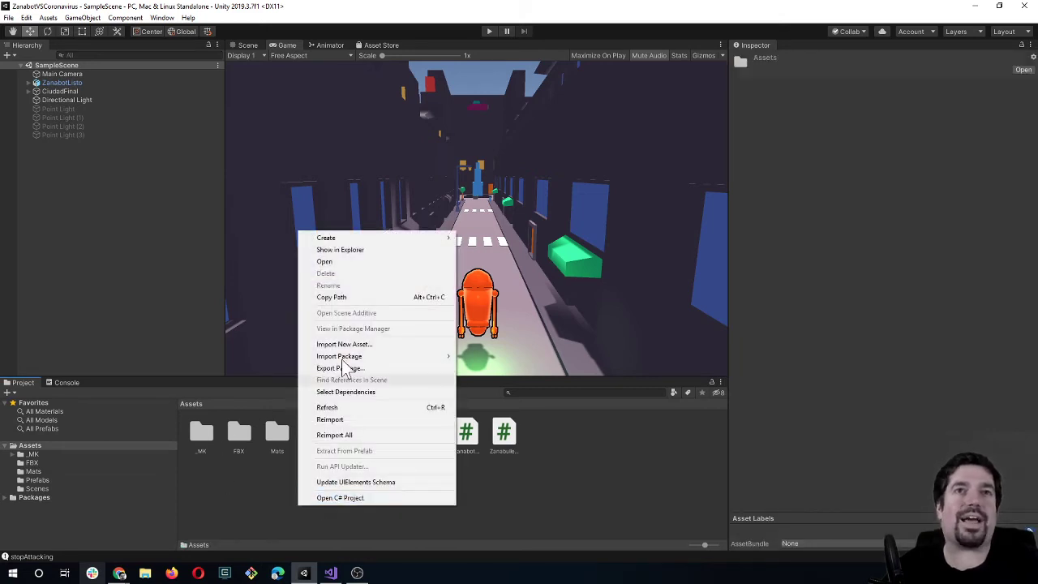
pyautogui.moveTo(350, 237)
pyautogui.click(503, 164)
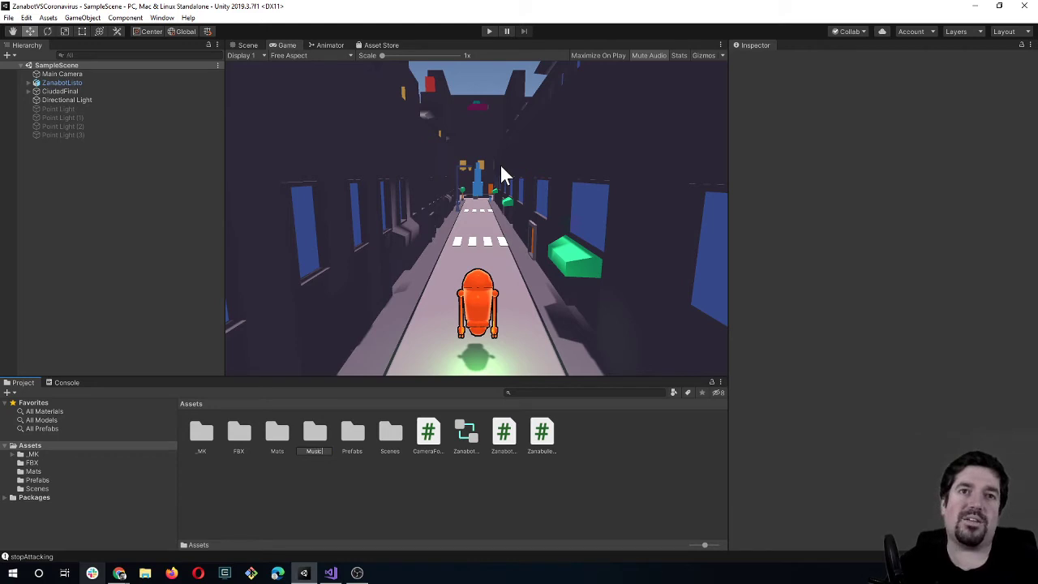
pyautogui.write('Sounds')
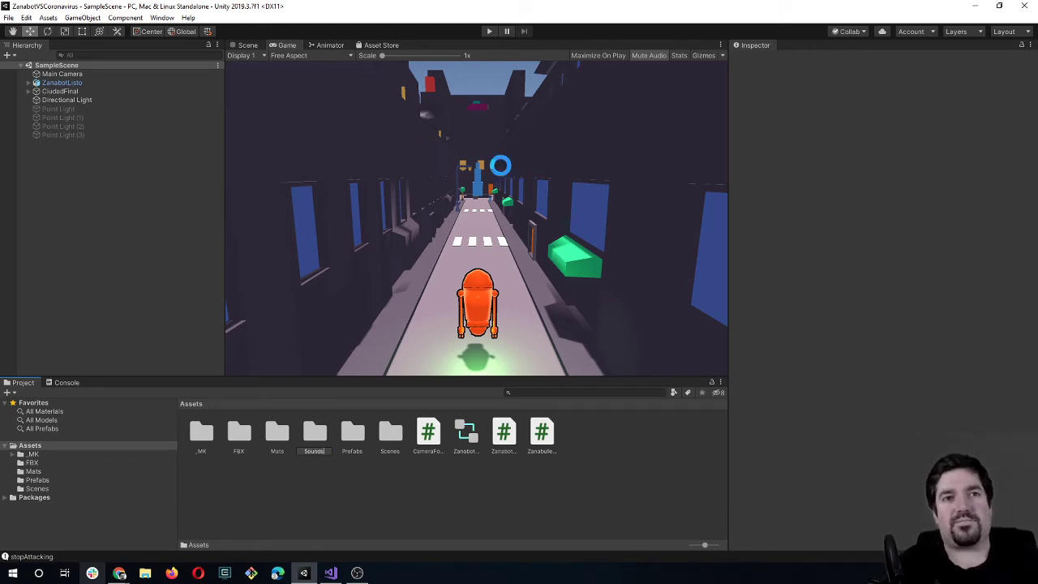
pyautogui.press('Return')
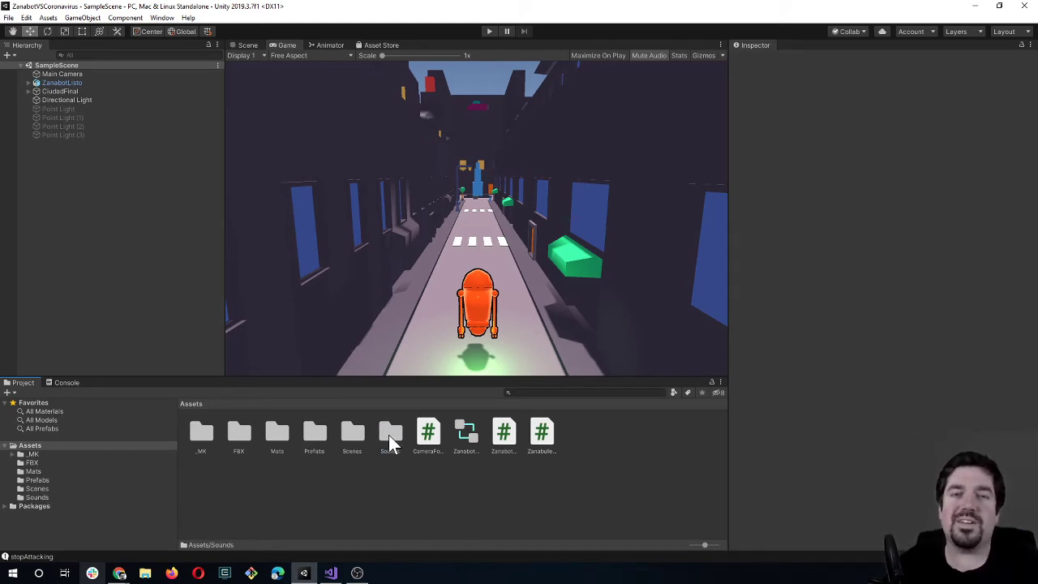
pyautogui.doubleClick(390, 442)
pyautogui.rightClick(388, 433)
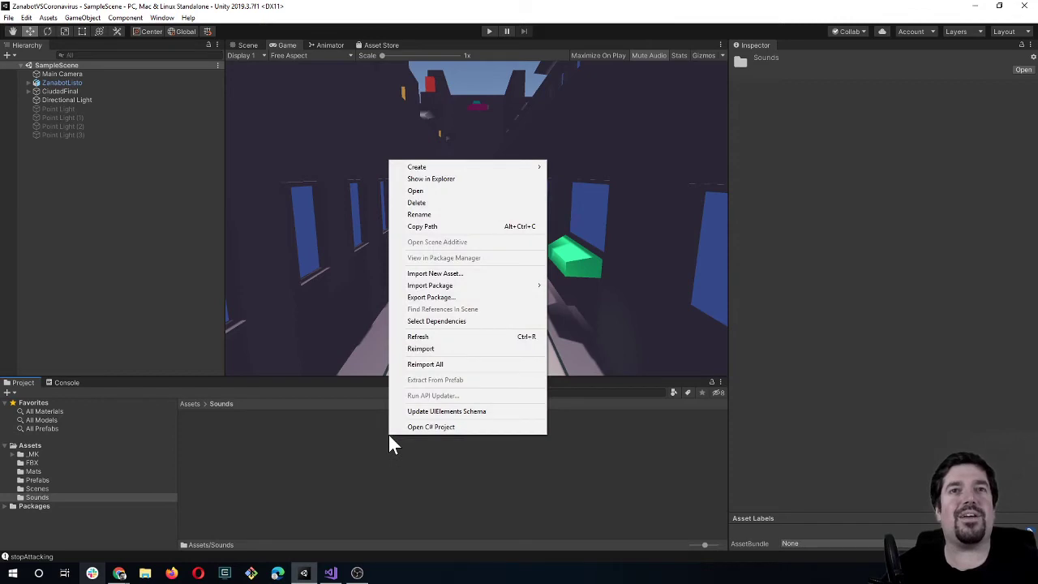
# Import zanabot.wav from ZanabotMaterials > Music into the Sounds folder and preview it.
pyautogui.click(459, 273)
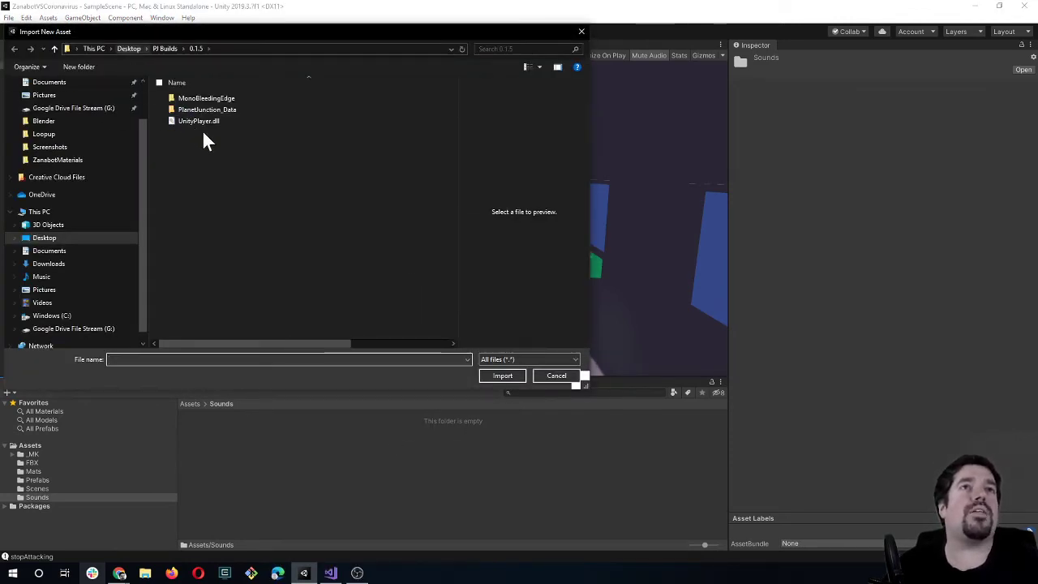
pyautogui.doubleClick(205, 141)
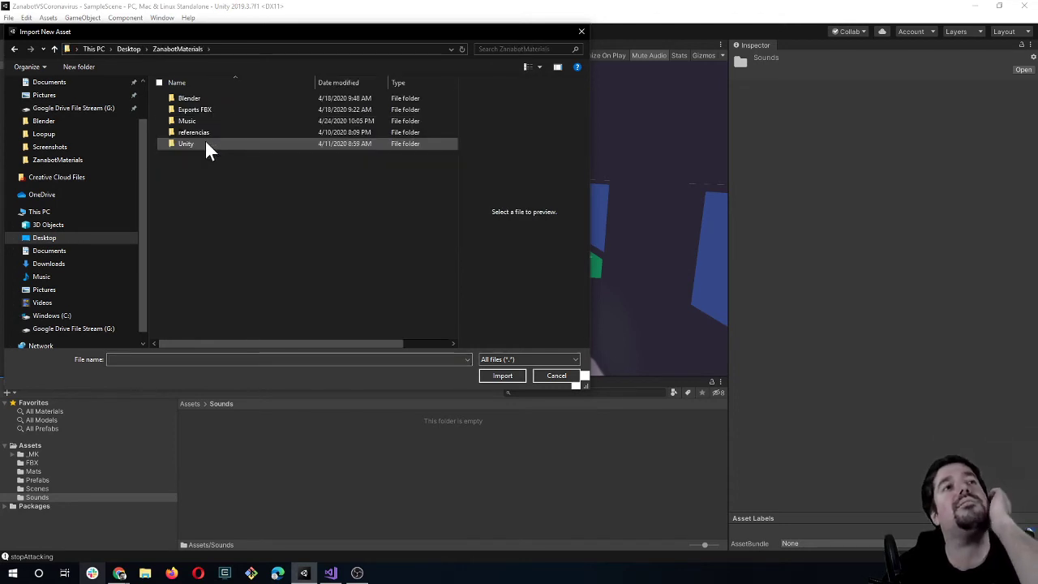
pyautogui.doubleClick(202, 121)
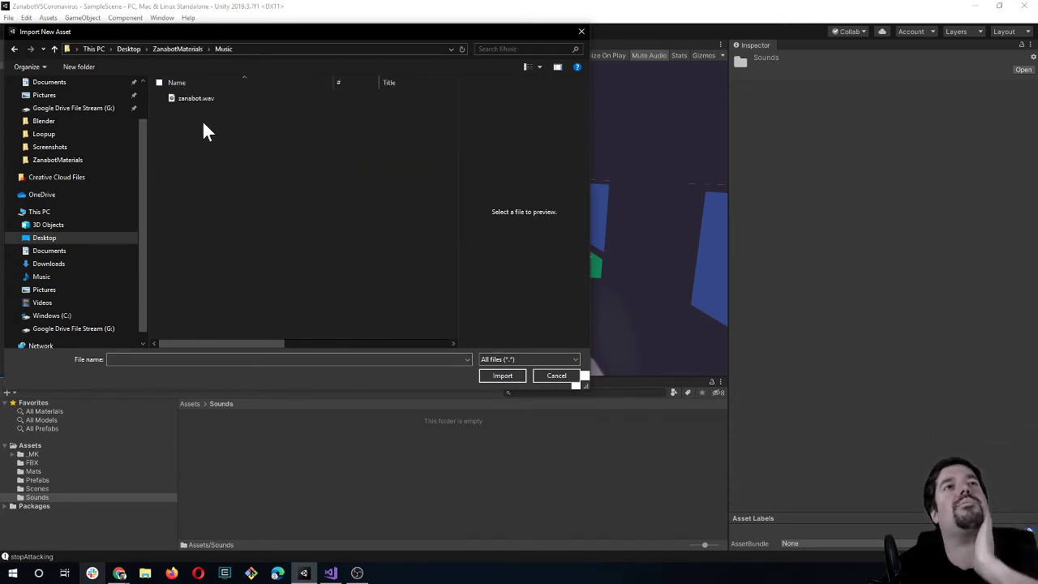
pyautogui.click(203, 100)
pyautogui.click(503, 375)
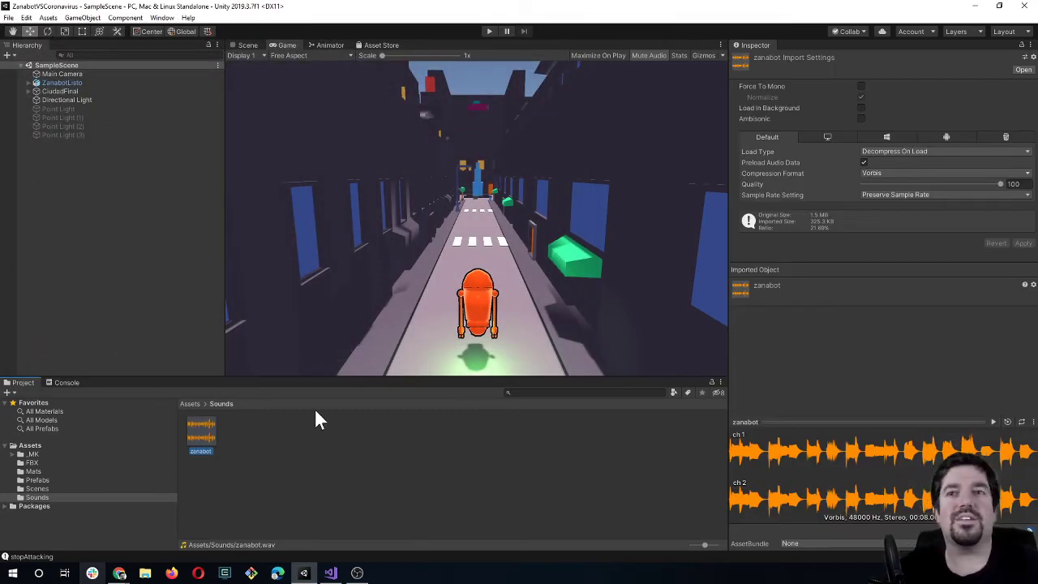
pyautogui.click(736, 501)
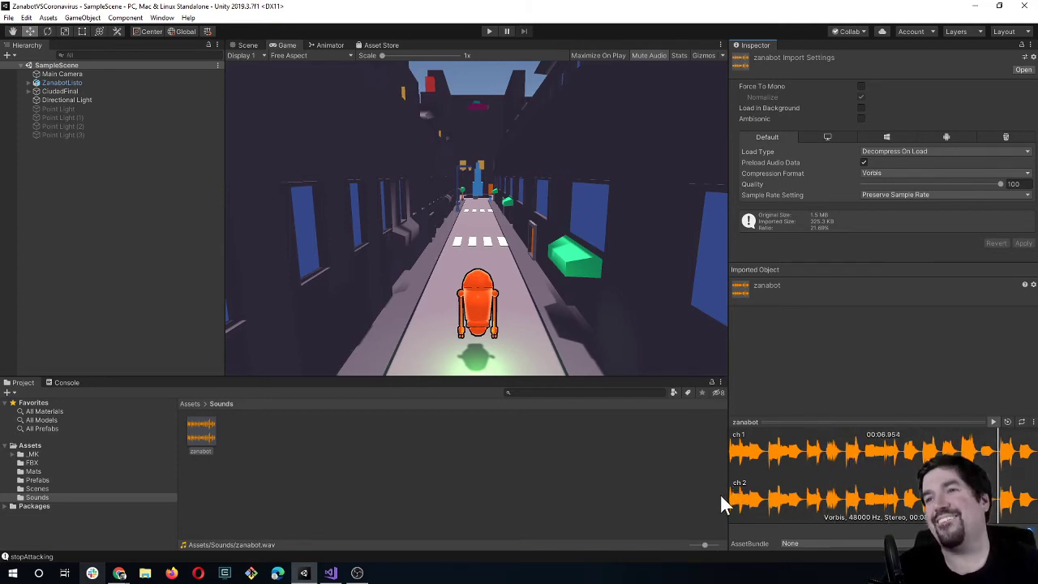
pyautogui.click(76, 234)
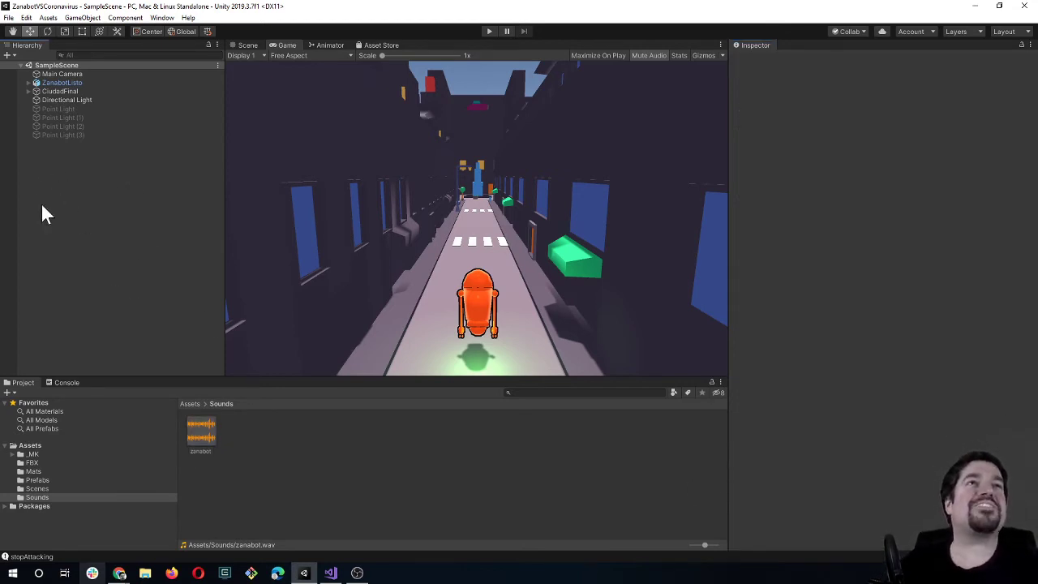
# Add an Audio Source object to the scene and orbit the Scene view around the street.
pyautogui.rightClick(43, 206)
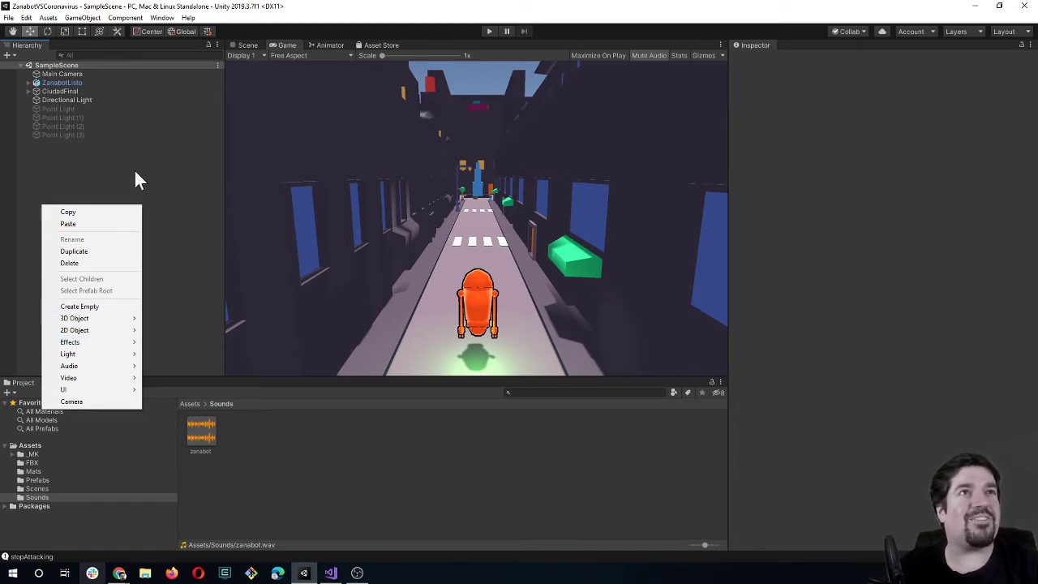
pyautogui.rightClick(183, 221)
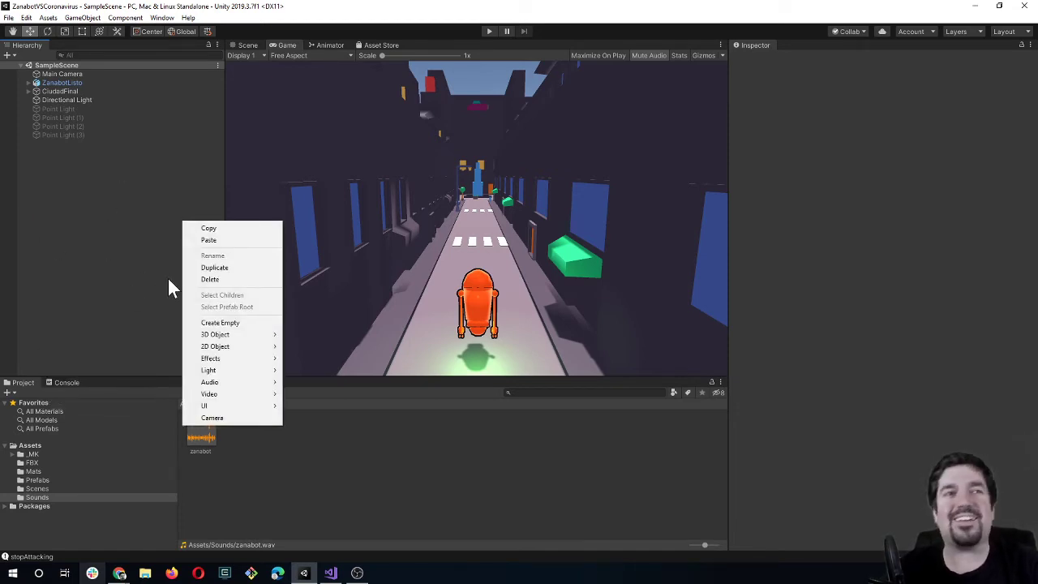
pyautogui.moveTo(232, 384)
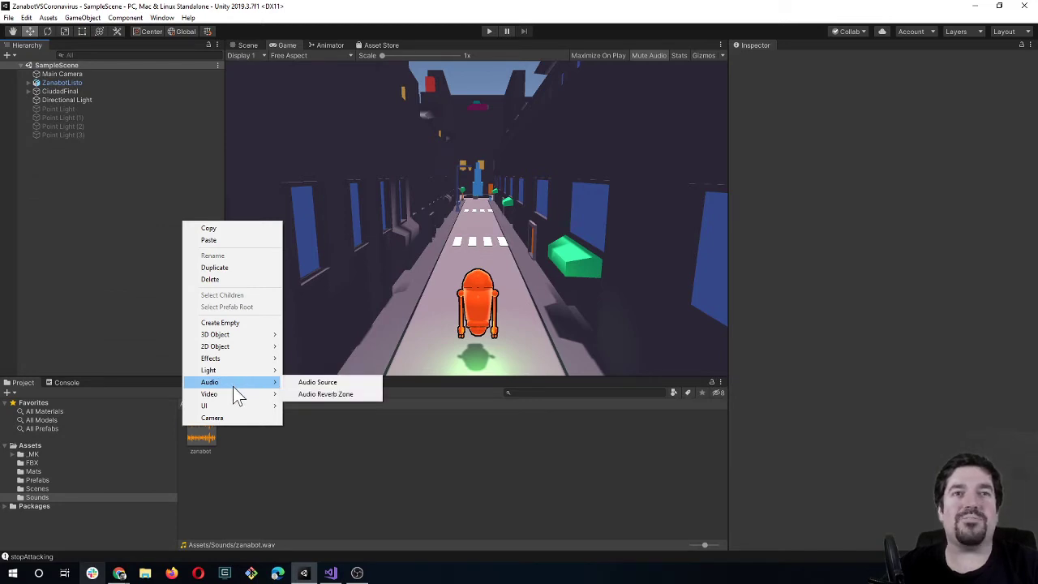
pyautogui.click(310, 384)
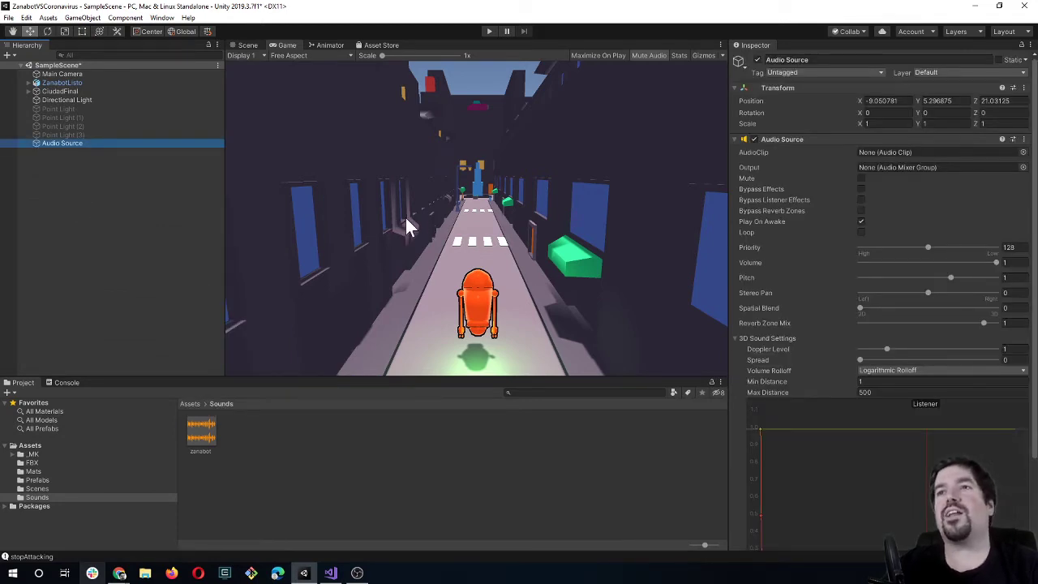
pyautogui.click(434, 180)
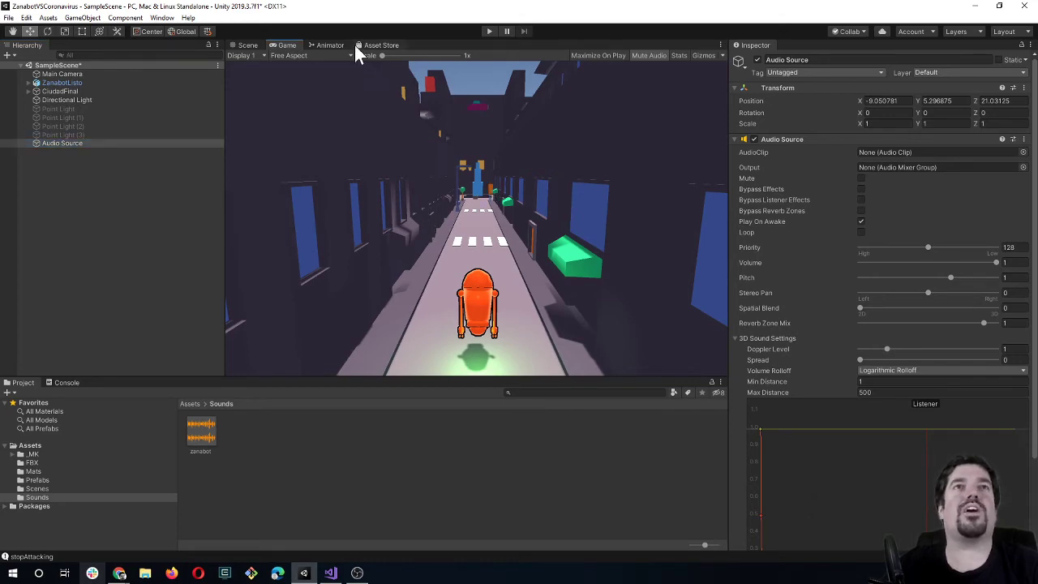
pyautogui.click(246, 44)
pyautogui.moveTo(437, 179)
pyautogui.mouseDown(button='right')
pyautogui.moveTo(373, 285)
pyautogui.moveTo(433, 342)
pyautogui.mouseUp(button='right')
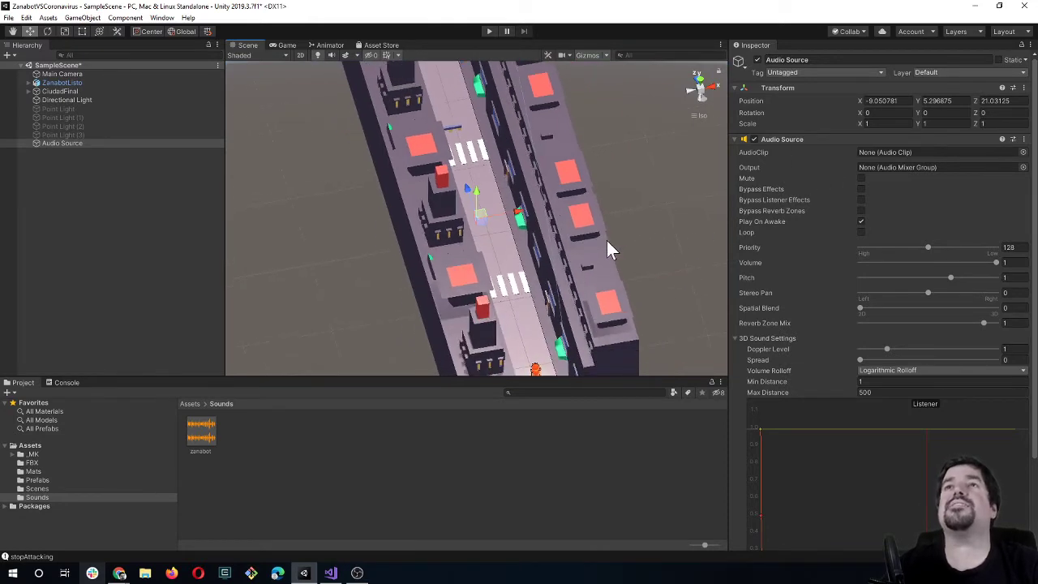
pyautogui.moveTo(597, 306)
pyautogui.mouseDown(button='right')
pyautogui.moveTo(414, 251)
pyautogui.moveTo(428, 256)
pyautogui.mouseUp(button='right')
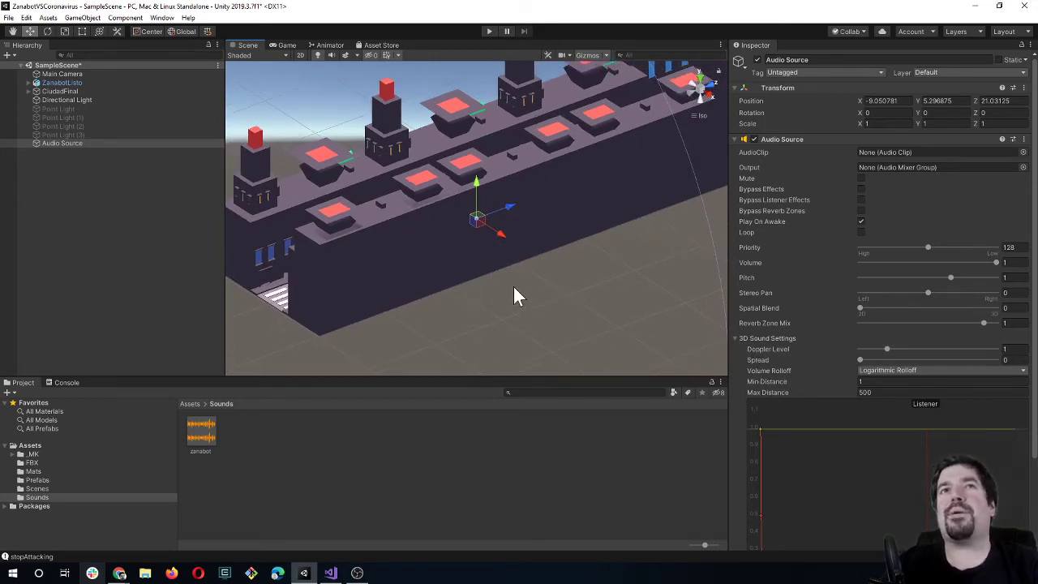
pyautogui.scroll(-5, 513, 286)
pyautogui.scroll(-3, 510, 276)
pyautogui.scroll(-2, 507, 271)
pyautogui.moveTo(570, 321)
pyautogui.keyDown('alt'); pyautogui.mouseDown()
pyautogui.moveTo(501, 263)
pyautogui.moveTo(583, 285)
pyautogui.mouseUp(); pyautogui.keyUp('alt')
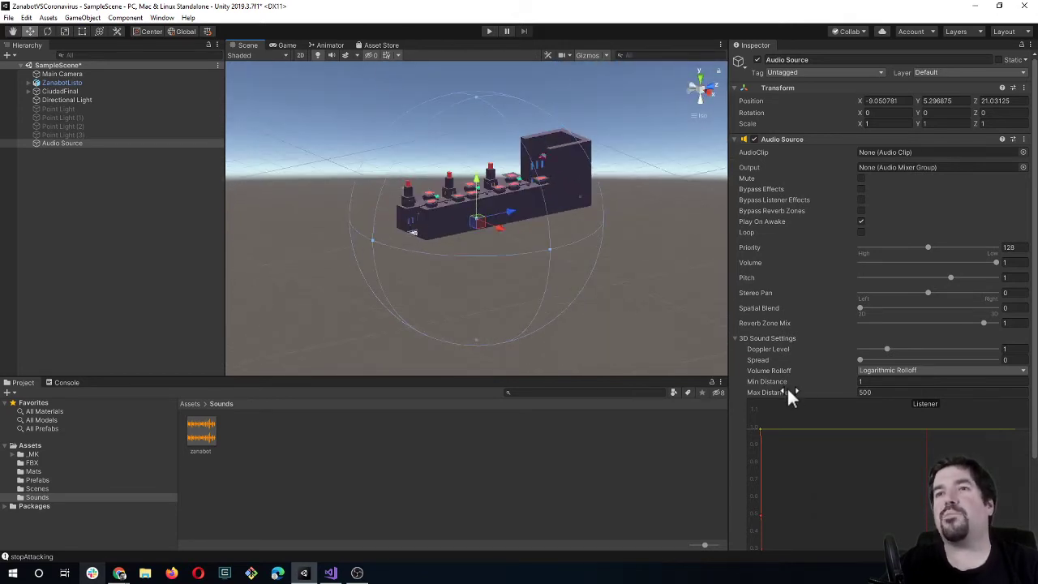
# Set the Audio Source's Max Distance to 100.
pyautogui.moveTo(786, 386); pyautogui.dragTo(788, 389)
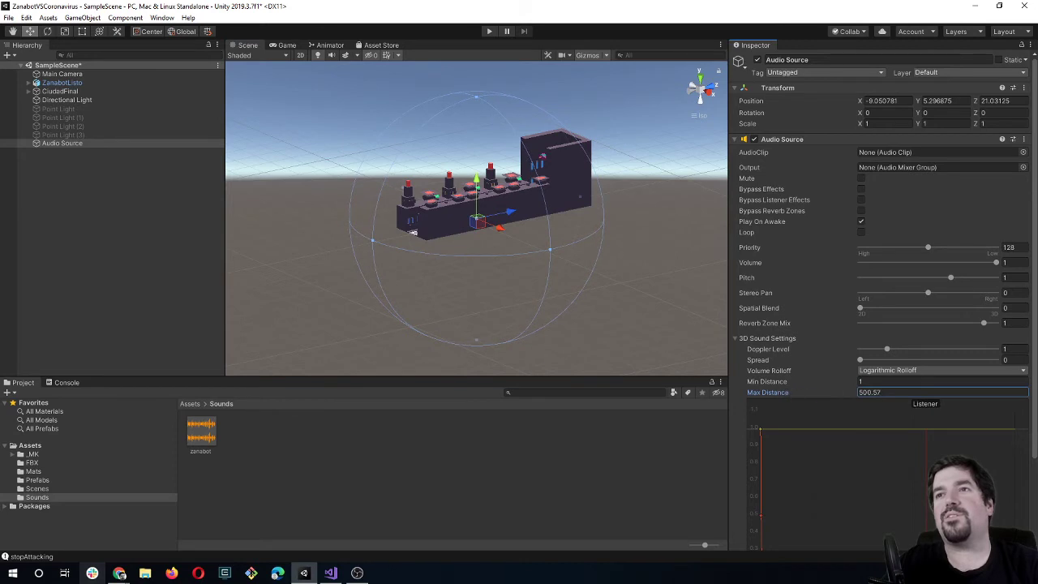
pyautogui.write('100')
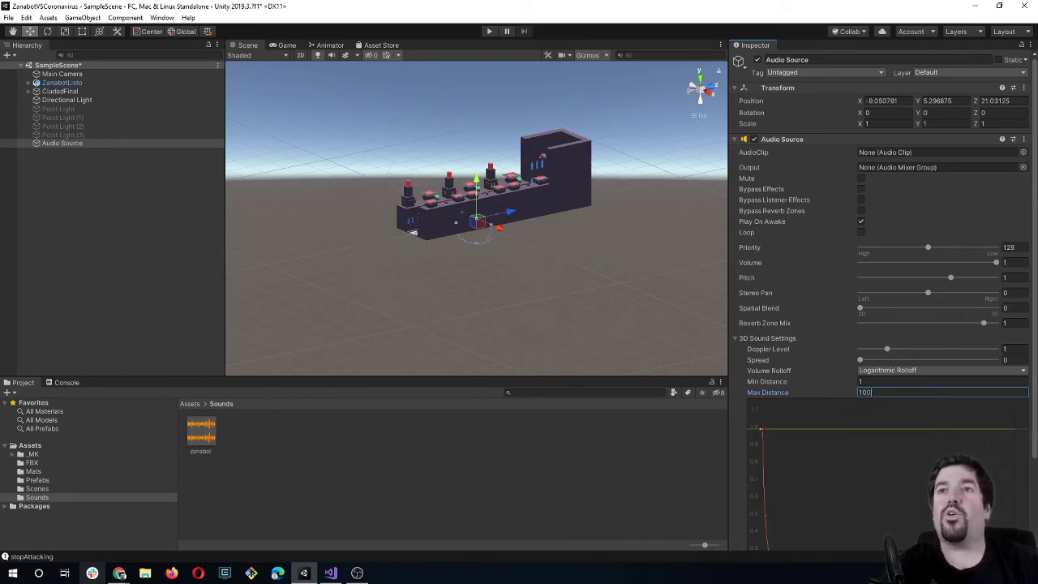
pyautogui.press('BackSpace')
pyautogui.press('BackSpace')
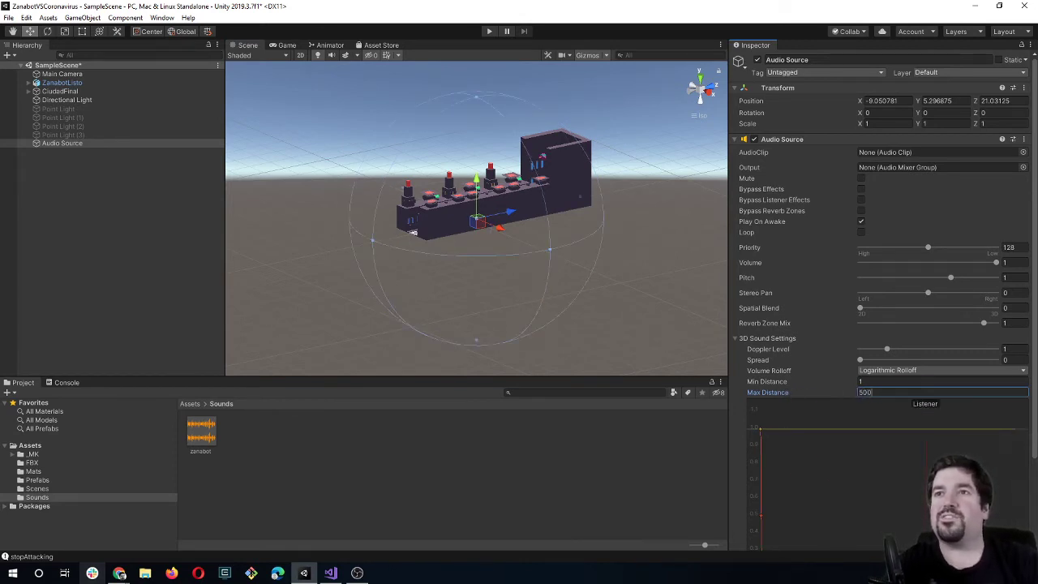
pyautogui.press('BackSpace')
pyautogui.press('BackSpace')
pyautogui.write('100')
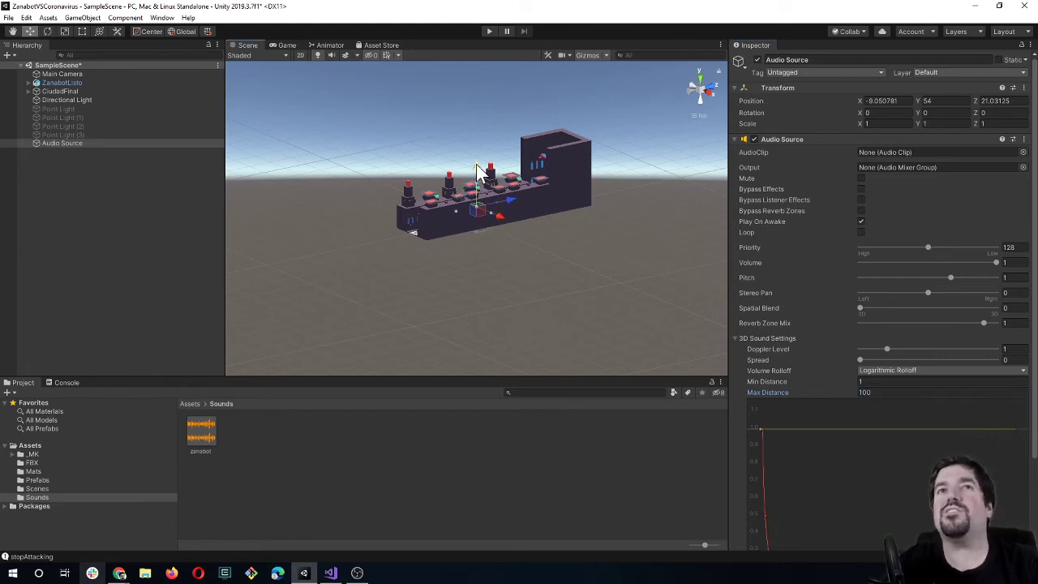
# Raise the Audio Source above the level and place it at X -1, Y 74, Z 13 from Top view.
pyautogui.moveTo(435, 282)
pyautogui.keyDown('alt'); pyautogui.mouseDown()
pyautogui.moveTo(538, 318)
pyautogui.moveTo(505, 209)
pyautogui.moveTo(519, 207)
pyautogui.mouseUp(); pyautogui.keyUp('alt')
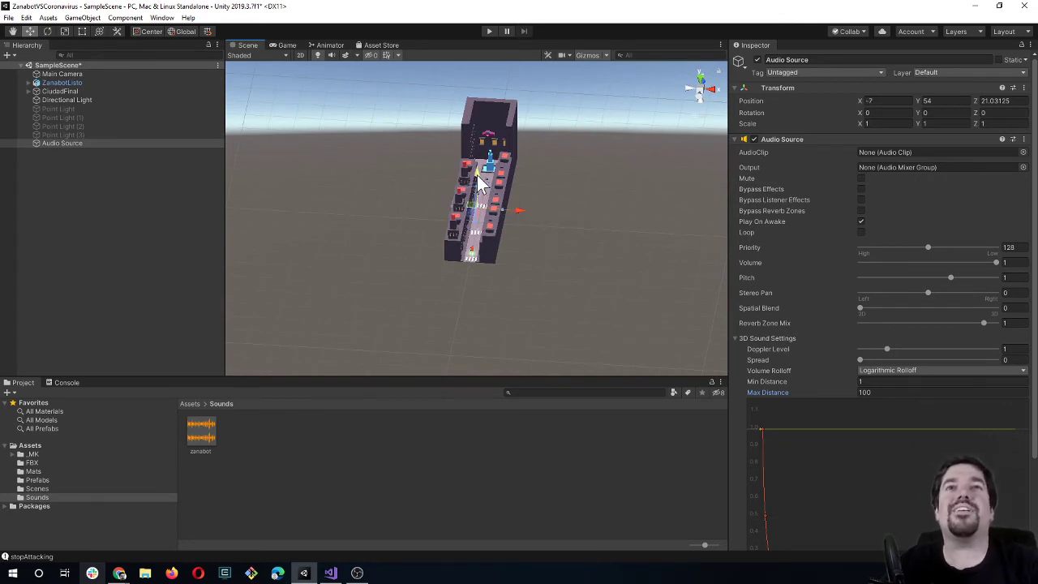
pyautogui.moveTo(481, 185); pyautogui.dragTo(416, 237)
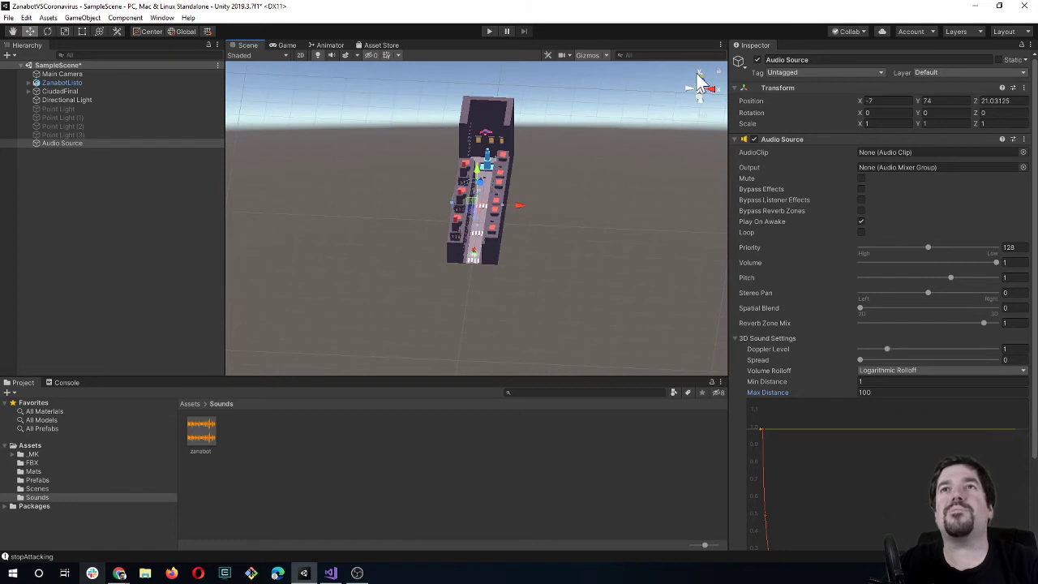
pyautogui.click(699, 81)
pyautogui.moveTo(486, 219); pyautogui.dragTo(484, 218)
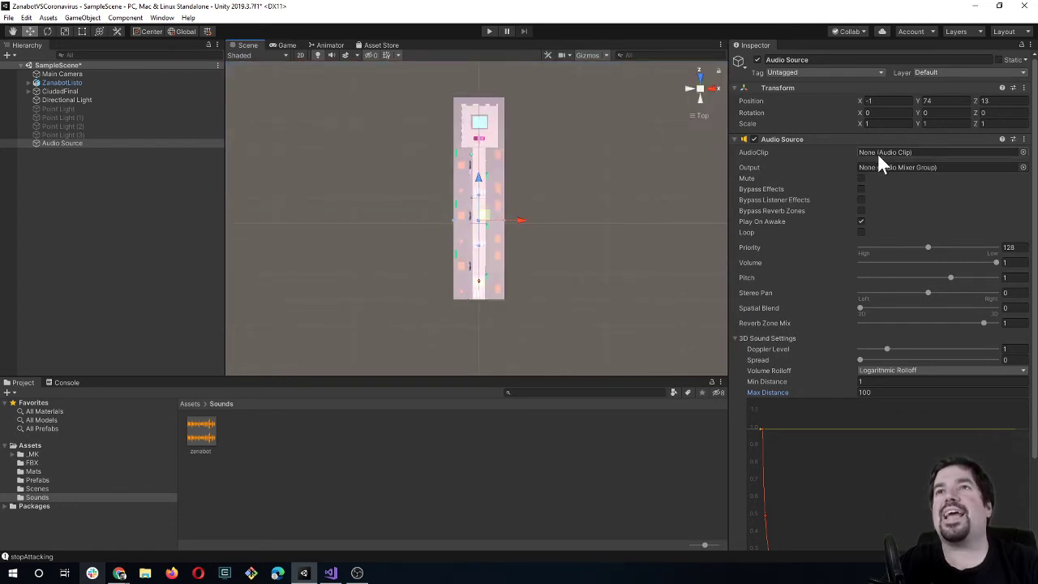
# Assign the zanabot clip to the Audio Source with Loop on, and show the Game view.
pyautogui.click(1023, 153)
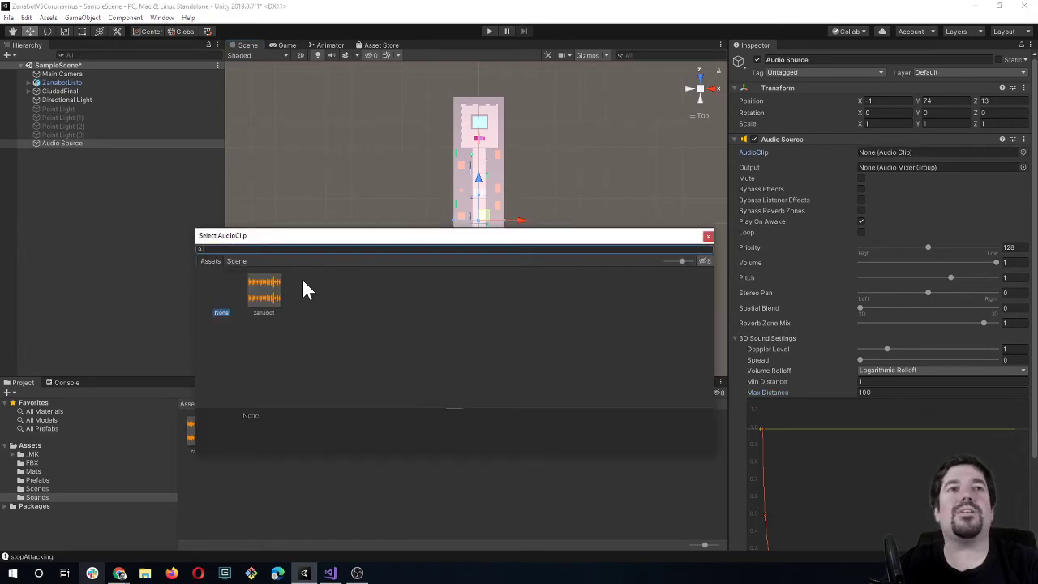
pyautogui.click(268, 302)
pyautogui.doubleClick(267, 302)
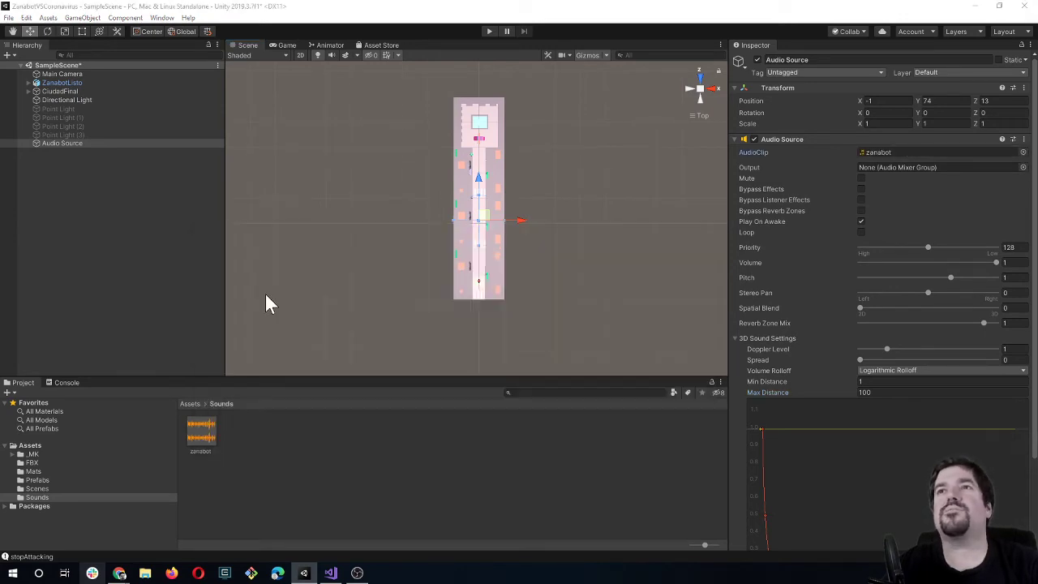
pyautogui.click(860, 232)
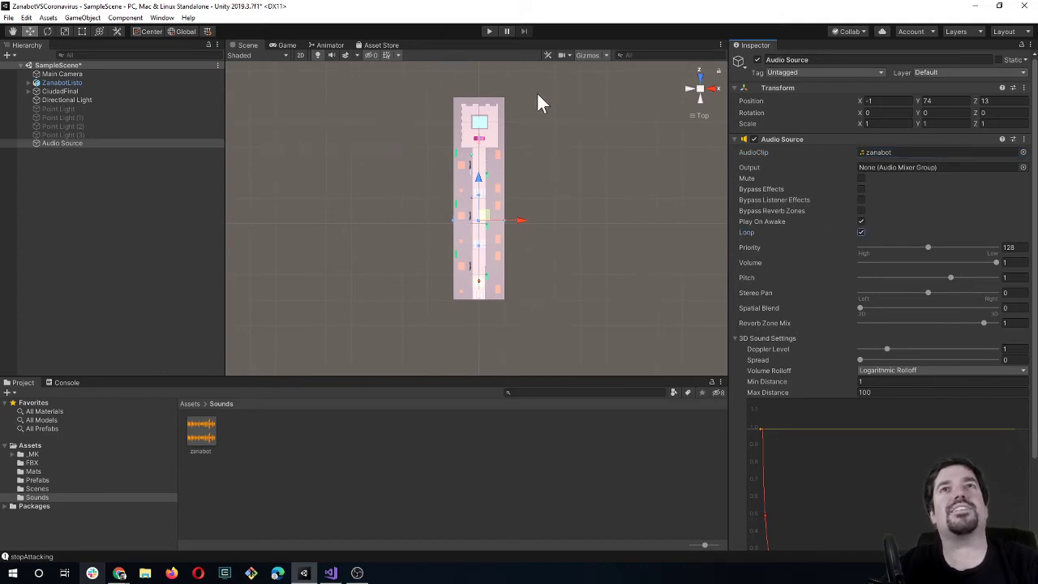
pyautogui.click(280, 46)
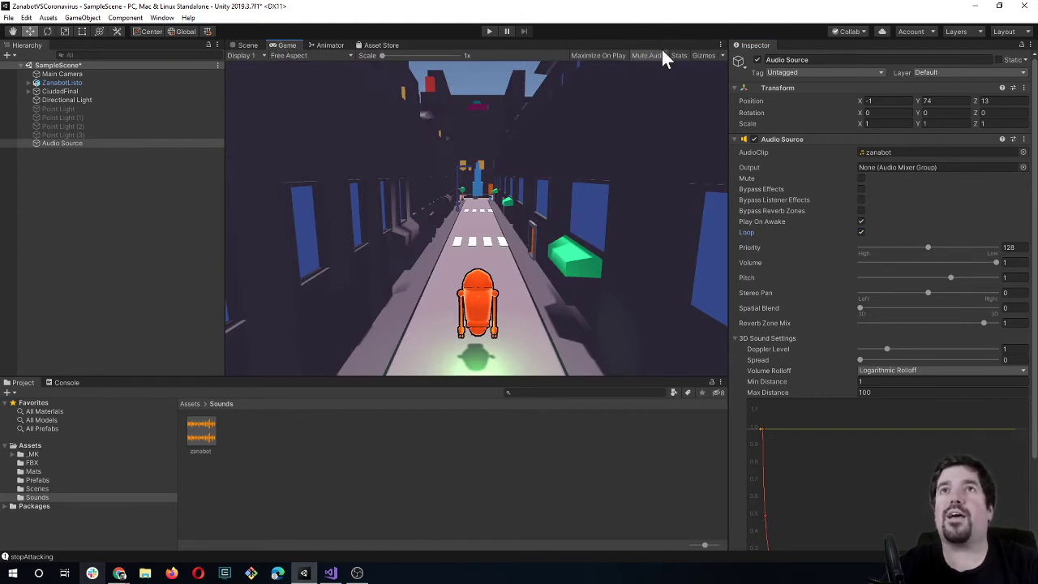
pyautogui.click(487, 31)
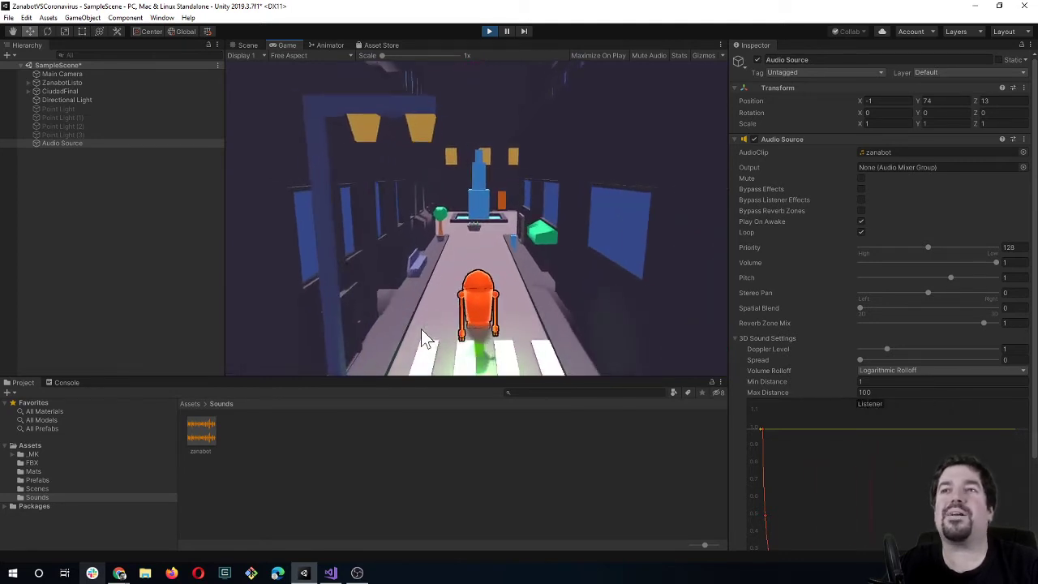
pyautogui.scroll(-3, 859, 406)
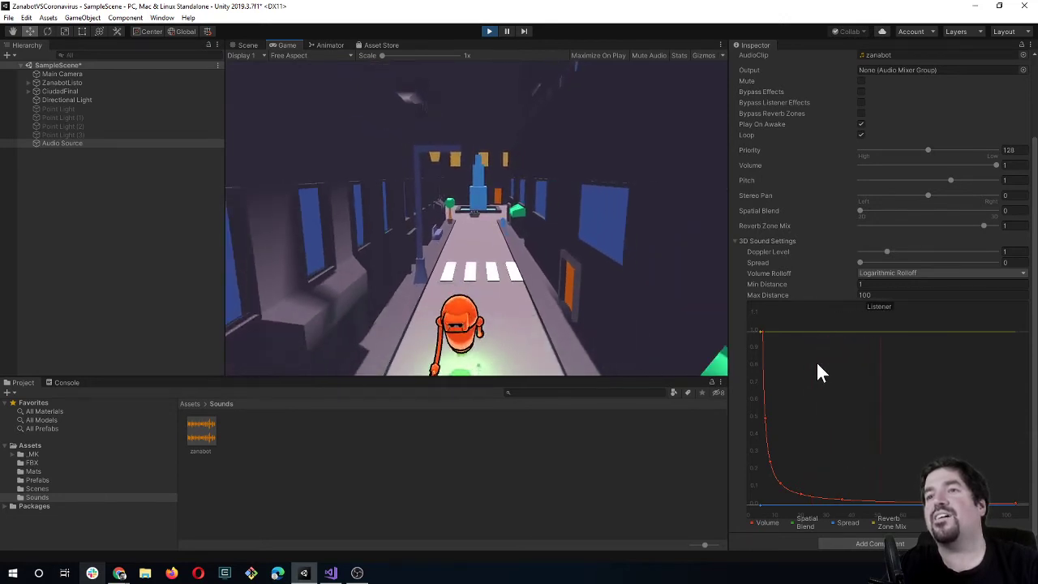
pyautogui.scroll(3, 822, 369)
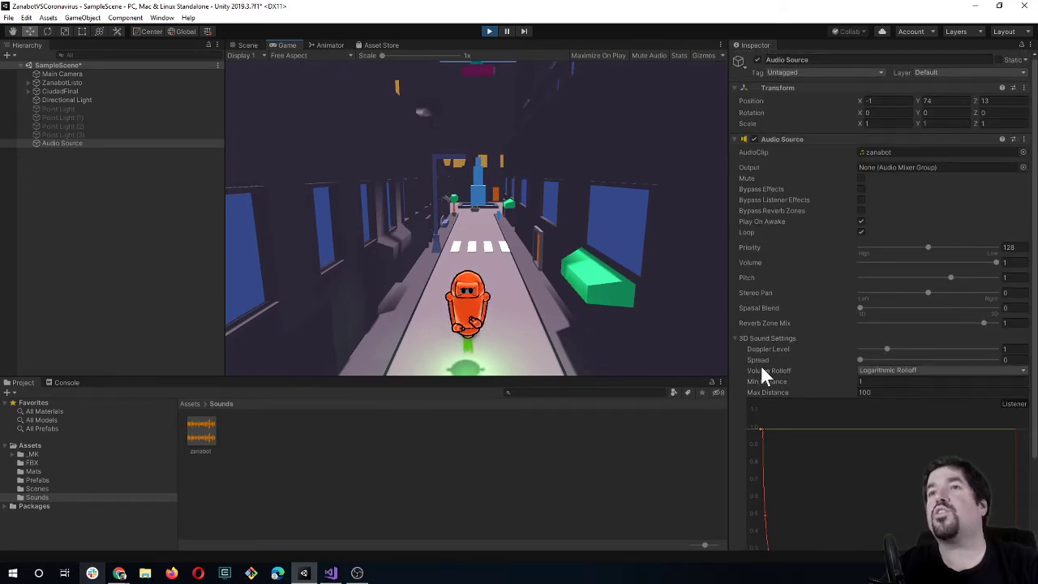
pyautogui.scroll(-3, 845, 425)
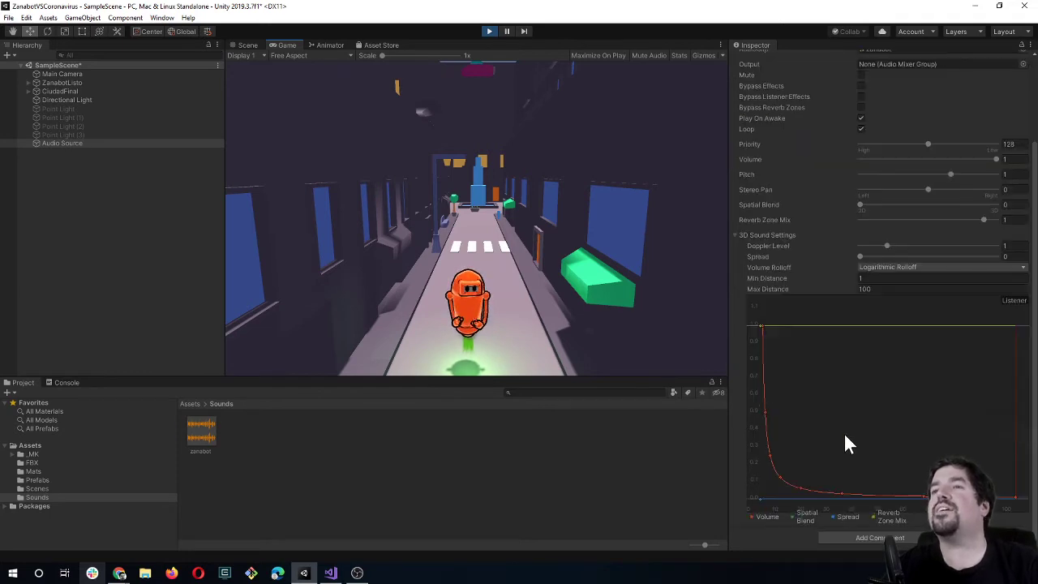
pyautogui.click(733, 235)
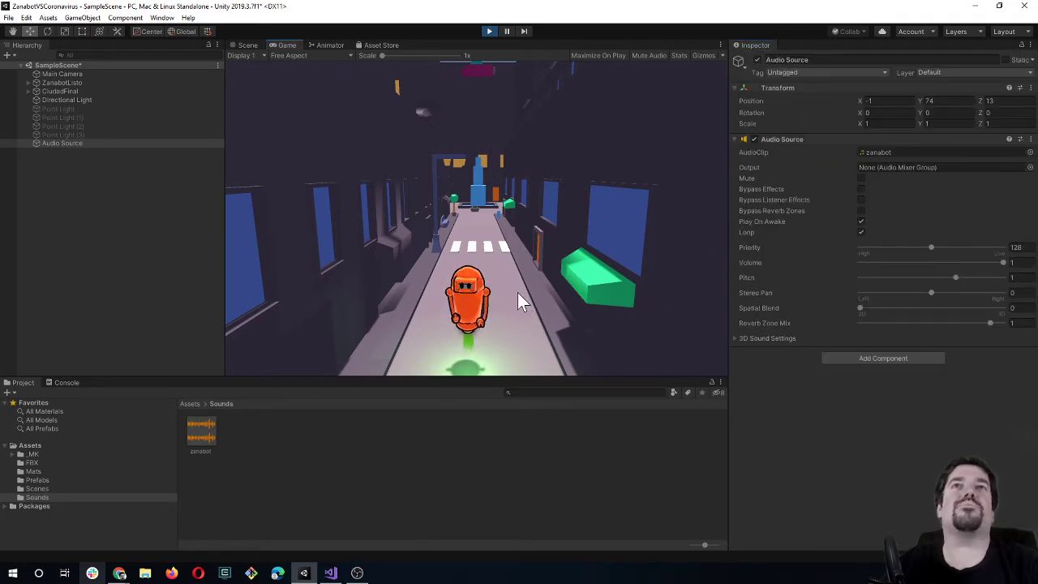
pyautogui.click(249, 45)
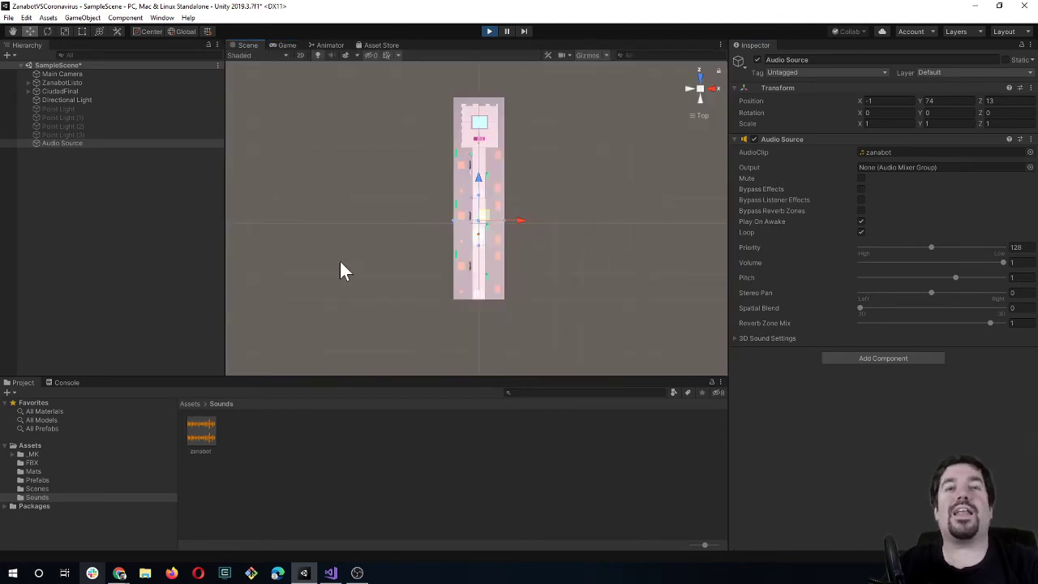
pyautogui.moveTo(340, 270)
pyautogui.keyDown('alt'); pyautogui.mouseDown()
pyautogui.moveTo(597, 162)
pyautogui.moveTo(497, 170)
pyautogui.mouseUp(); pyautogui.keyUp('alt')
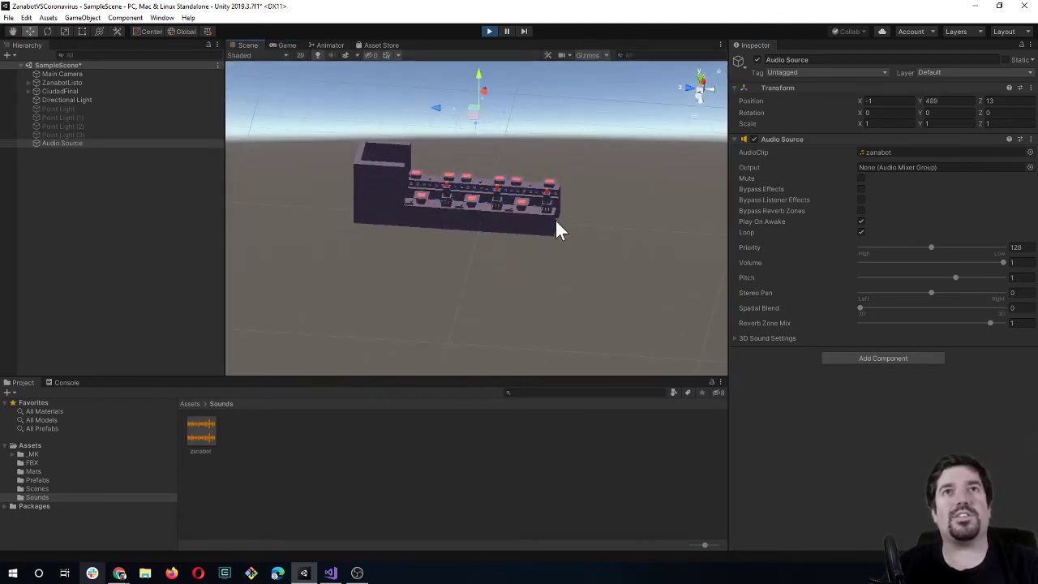
pyautogui.click(541, 262)
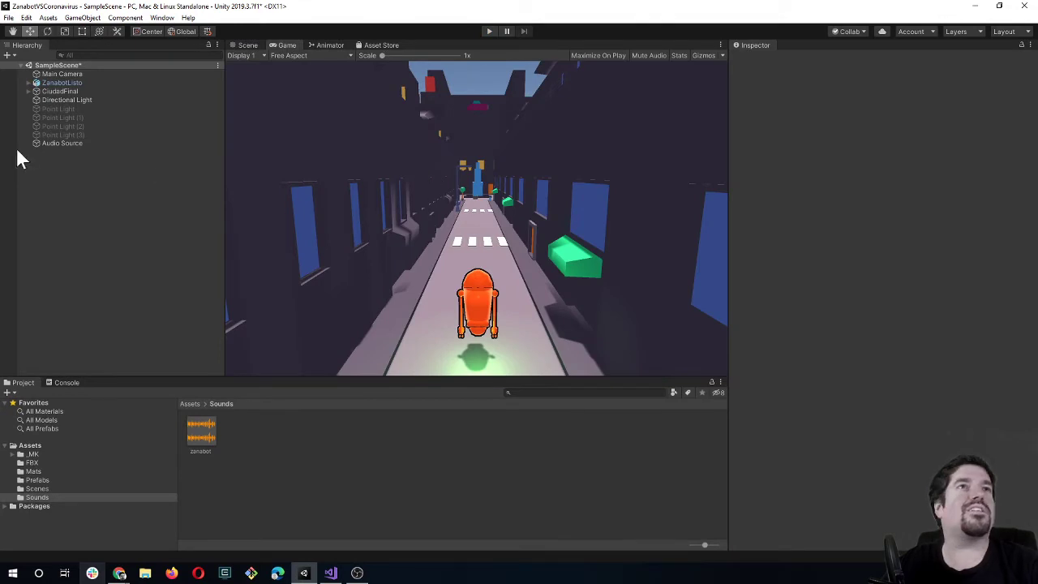
# Raise the Audio Source far above the level to Y 337.
pyautogui.click(65, 144)
pyautogui.click(448, 252)
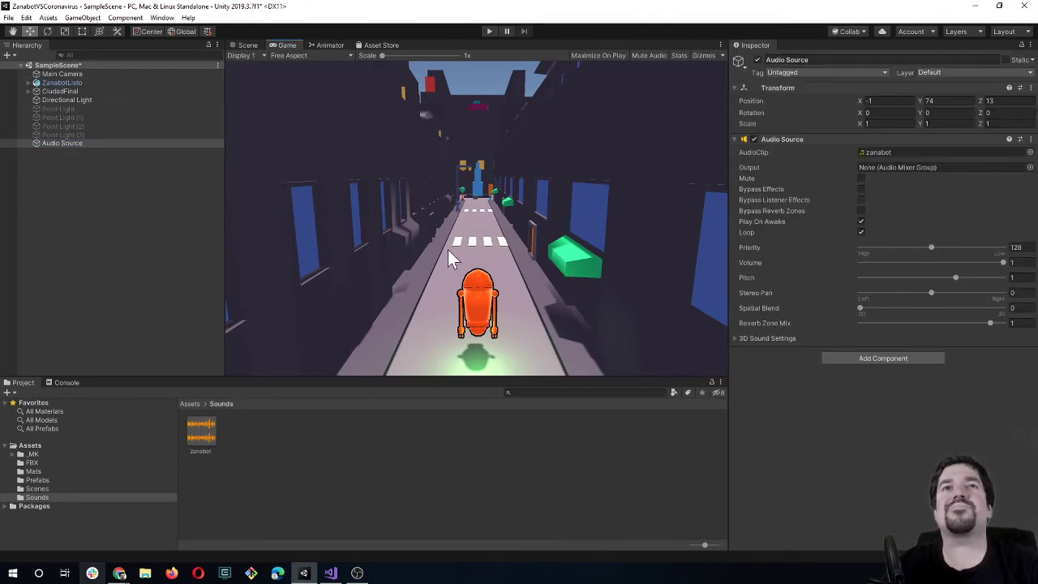
pyautogui.click(248, 46)
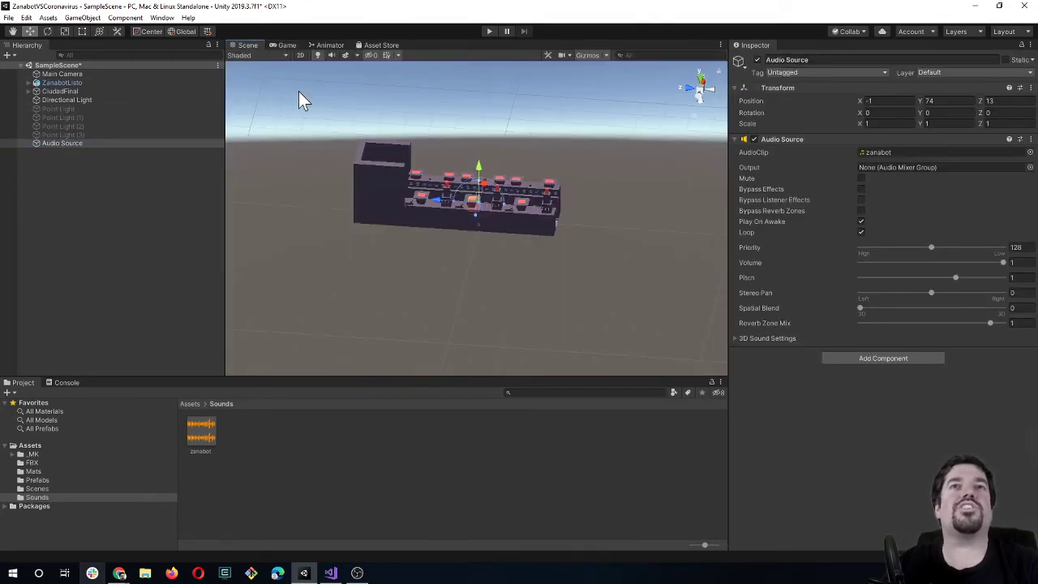
pyautogui.moveTo(479, 166); pyautogui.dragTo(489, 110)
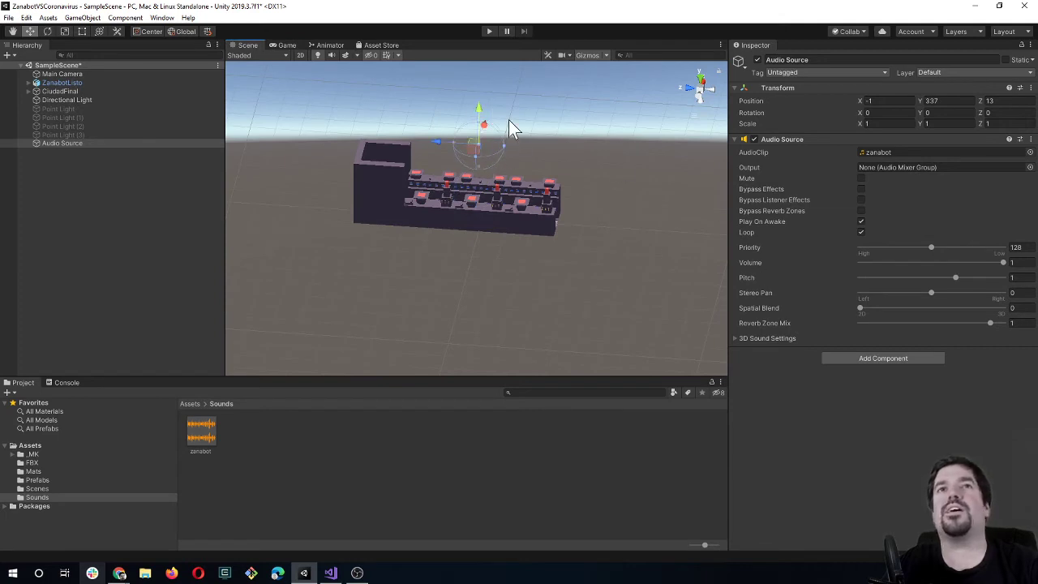
# Set the Audio Source's 3D sound Max Distance to 500.
pyautogui.click(142, 144)
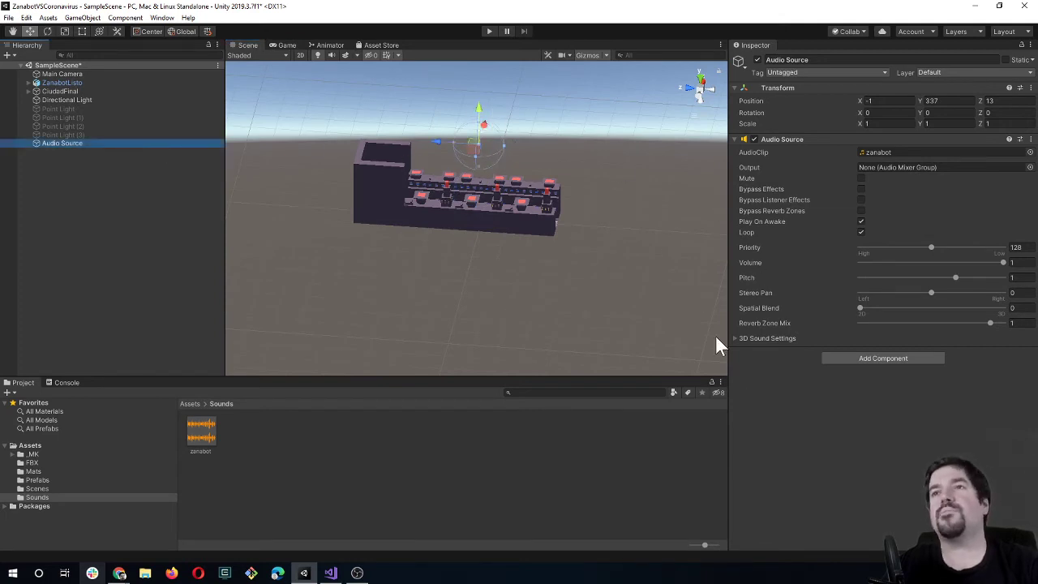
pyautogui.click(754, 339)
pyautogui.click(874, 392)
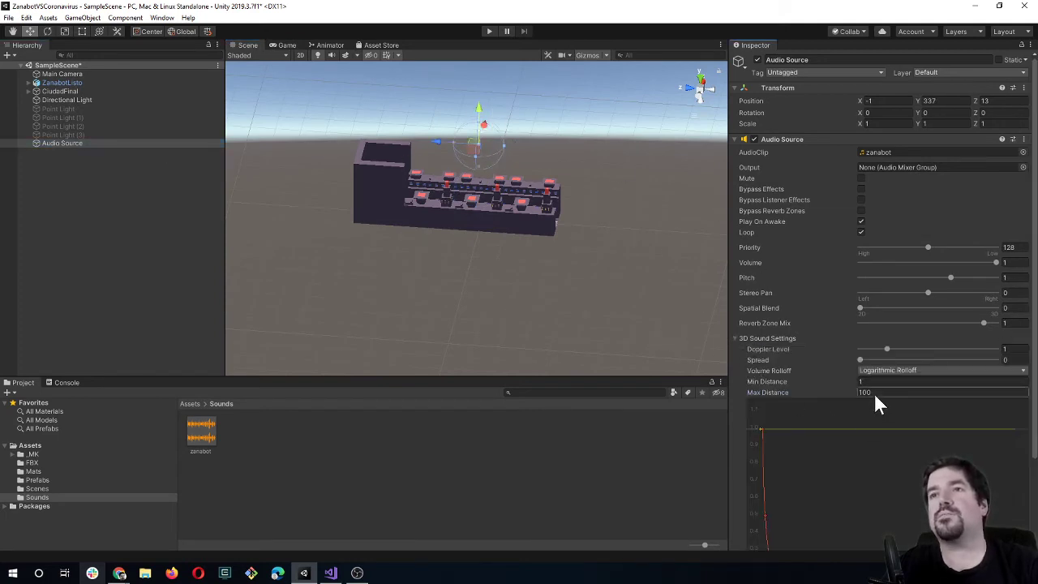
pyautogui.write('500')
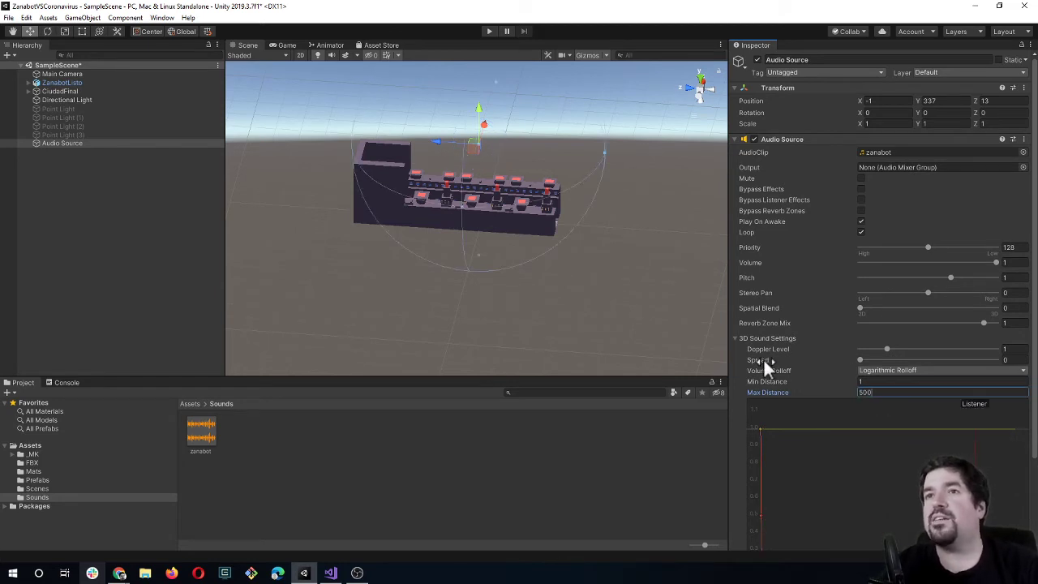
pyautogui.moveTo(861, 359)
pyautogui.mouseDown()
pyautogui.moveTo(974, 361)
pyautogui.moveTo(876, 373)
pyautogui.mouseUp()
pyautogui.scroll(-3, 815, 371)
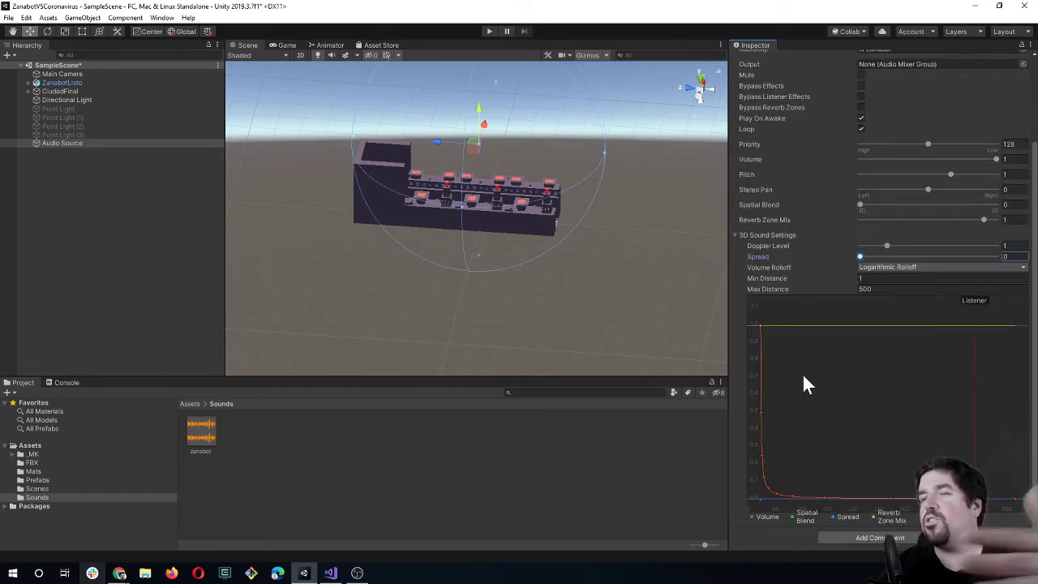
pyautogui.click(734, 235)
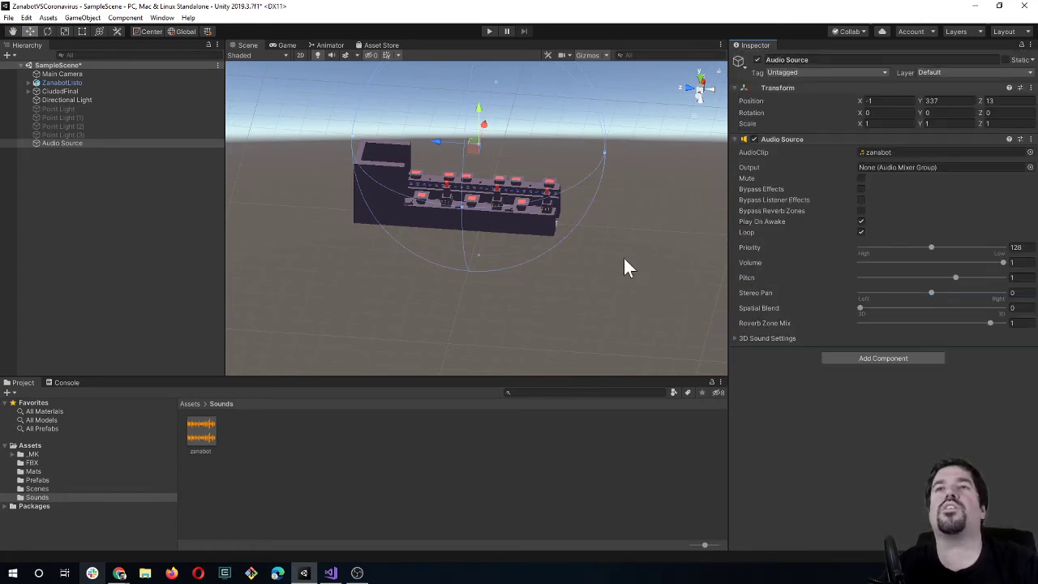
pyautogui.click(532, 321)
pyautogui.moveTo(532, 321)
pyautogui.keyDown('alt'); pyautogui.mouseDown()
pyautogui.moveTo(453, 290)
pyautogui.moveTo(459, 312)
pyautogui.mouseUp(); pyautogui.keyUp('alt')
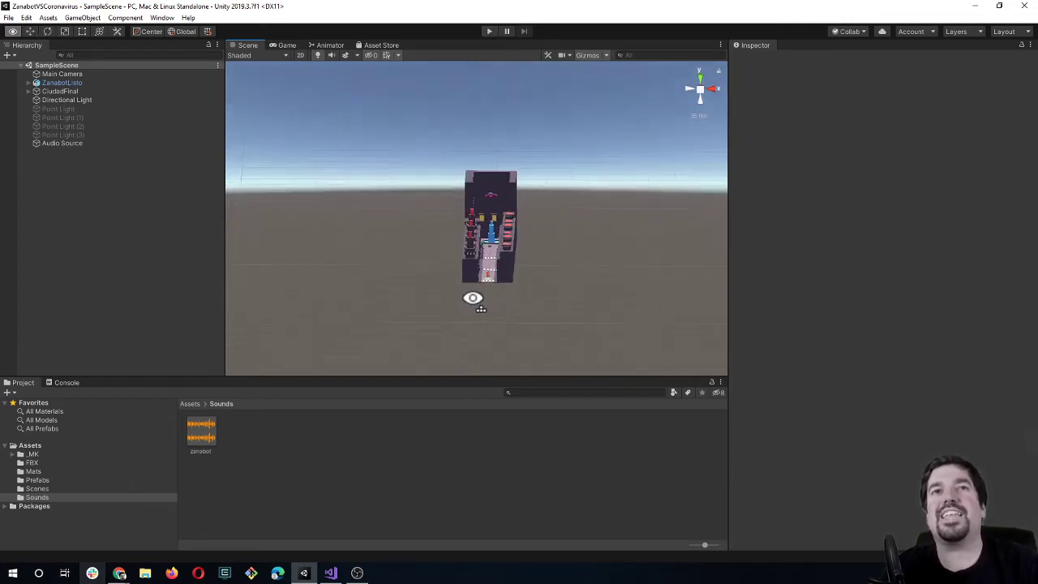
# Face the level head-on, run and stop a playtest, then show the Game view.
pyautogui.moveTo(524, 210)
pyautogui.keyDown('alt'); pyautogui.mouseDown()
pyautogui.moveTo(474, 302)
pyautogui.moveTo(454, 302)
pyautogui.mouseUp(); pyautogui.keyUp('alt')
pyautogui.scroll(2, 475, 293)
pyautogui.scroll(1, 455, 302)
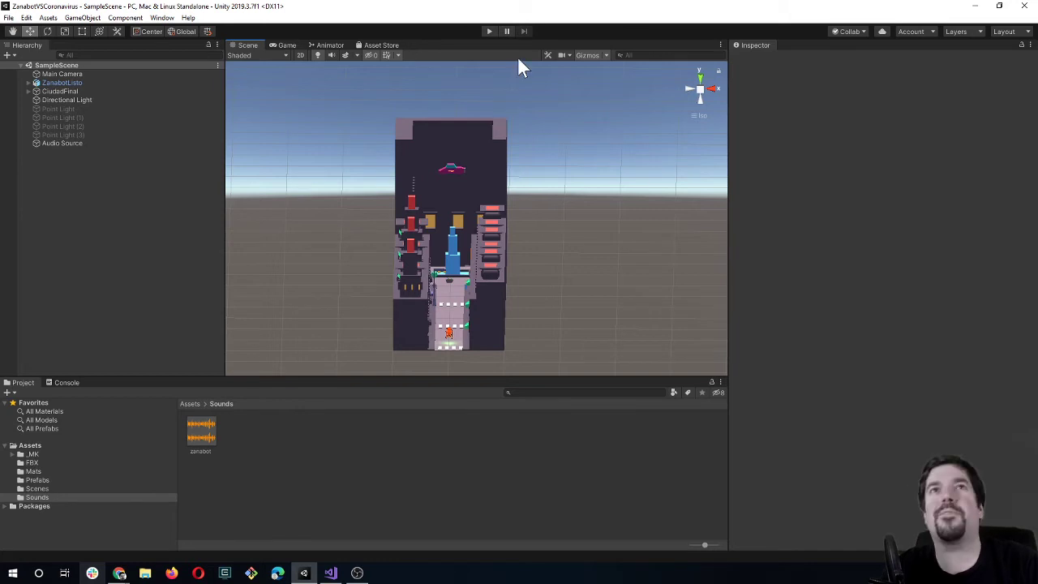
pyautogui.click(491, 32)
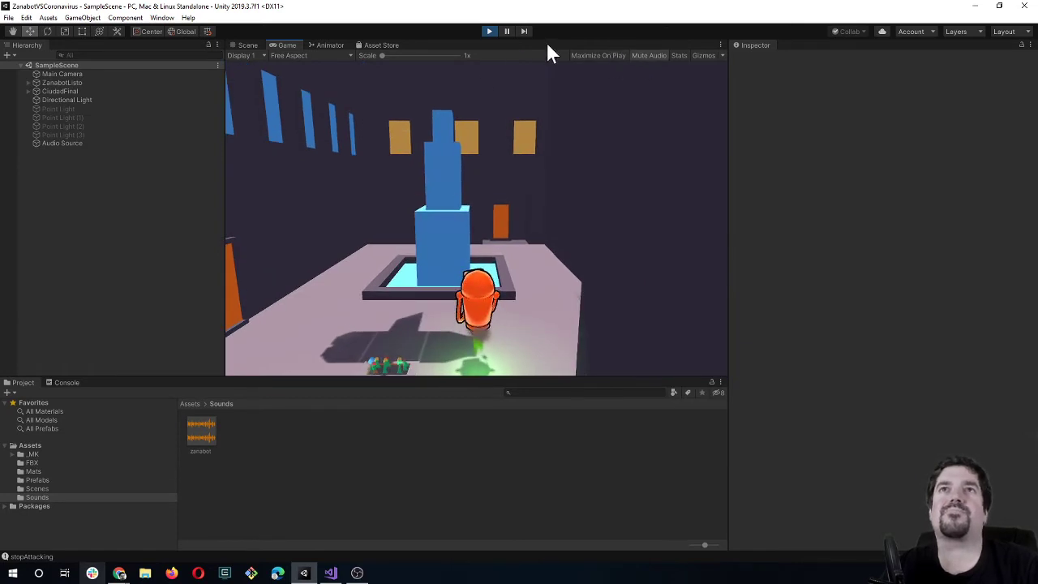
pyautogui.click(489, 31)
pyautogui.click(280, 46)
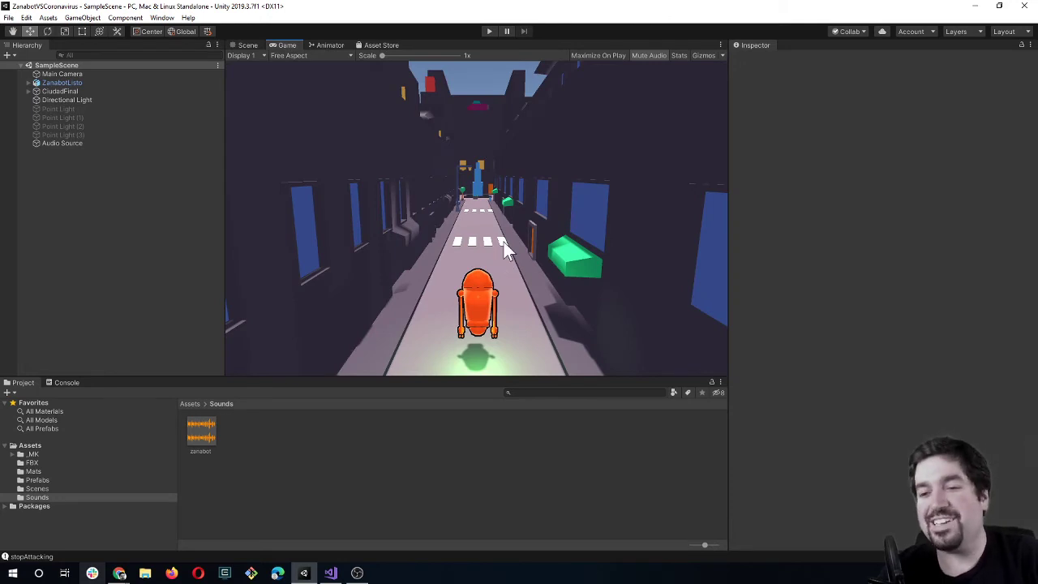
# Rename the Audio Source object to ZanabotTheme.
pyautogui.click(54, 143)
pyautogui.rightClick(55, 142)
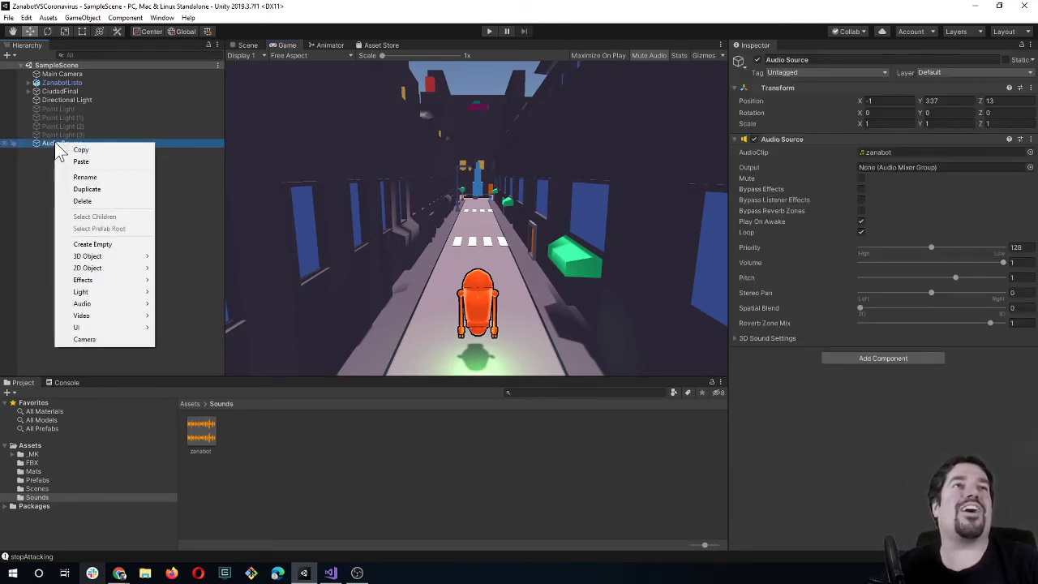
pyautogui.click(97, 177)
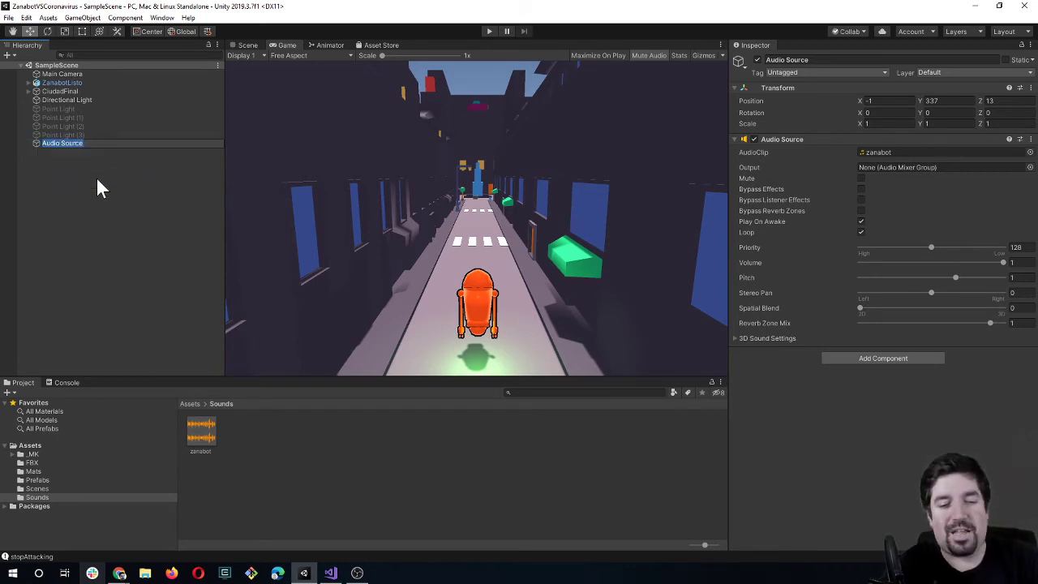
pyautogui.write('Zana')
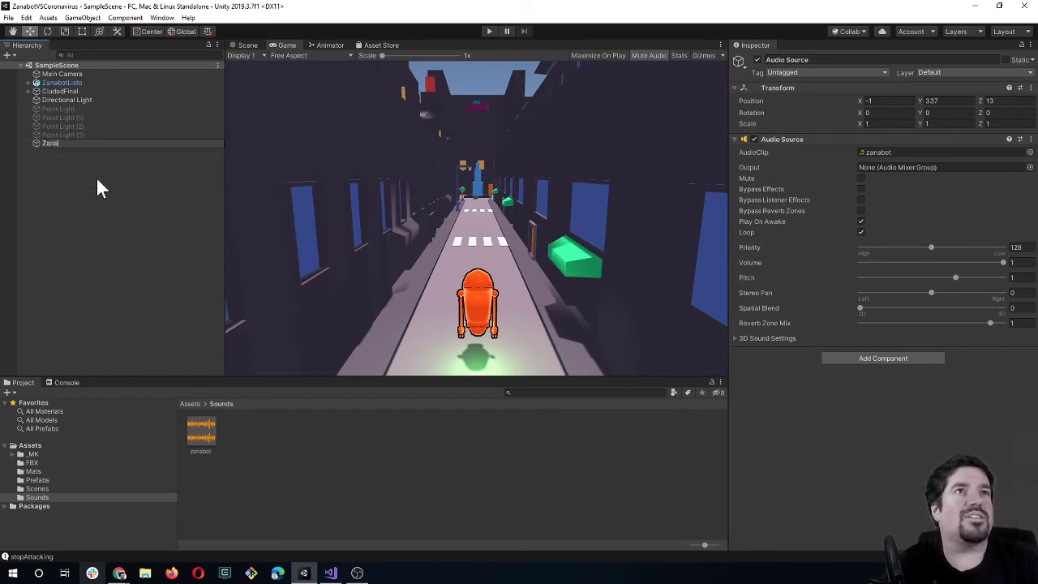
pyautogui.write('botTheme')
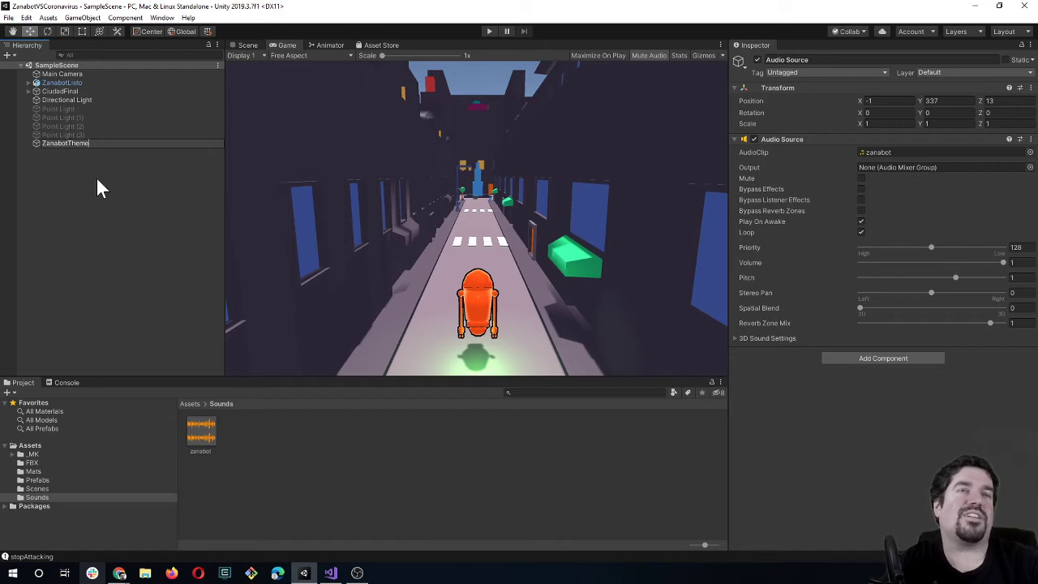
pyautogui.press('Return')
# Select a disabled point light in the Hierarchy.
pyautogui.click(97, 188)
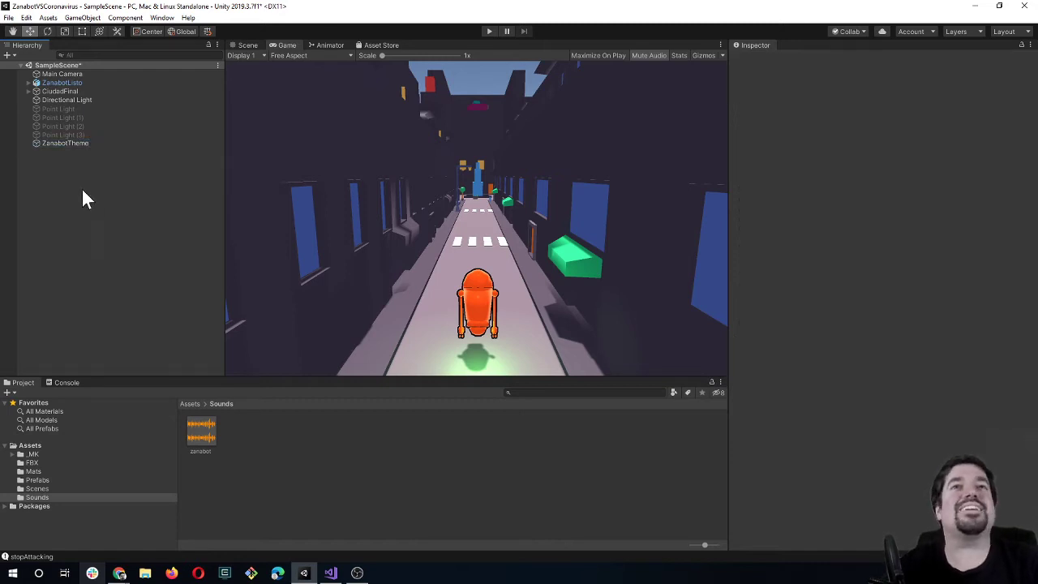
pyautogui.click(65, 118)
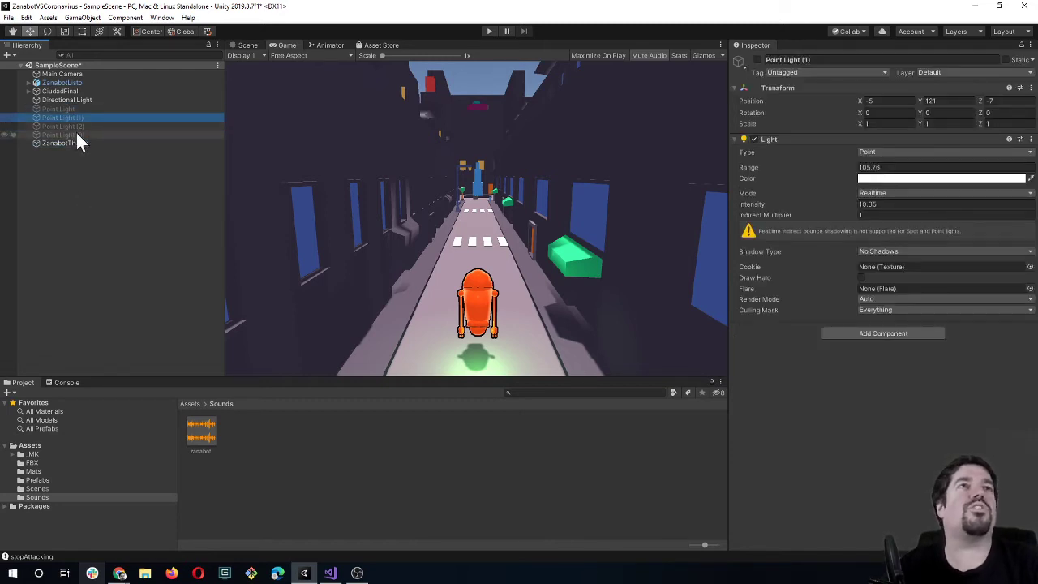
pyautogui.click(71, 107)
# Delete the four remaining disabled point lights one after another.
pyautogui.press('Delete')
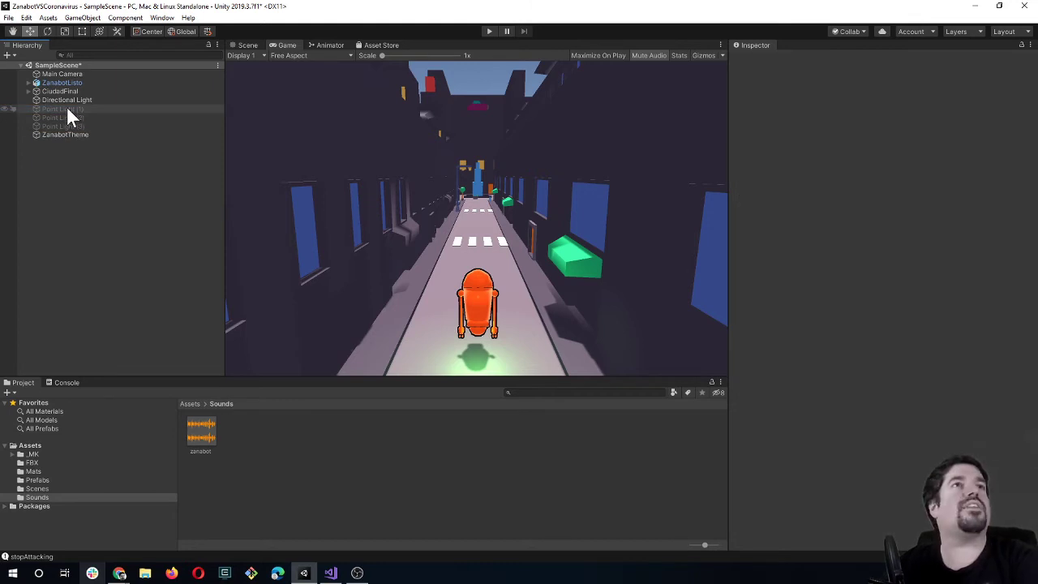
pyautogui.click(66, 109)
pyautogui.press('Delete')
pyautogui.click(66, 109)
pyautogui.press('Delete')
pyautogui.click(66, 109)
pyautogui.press('Delete')
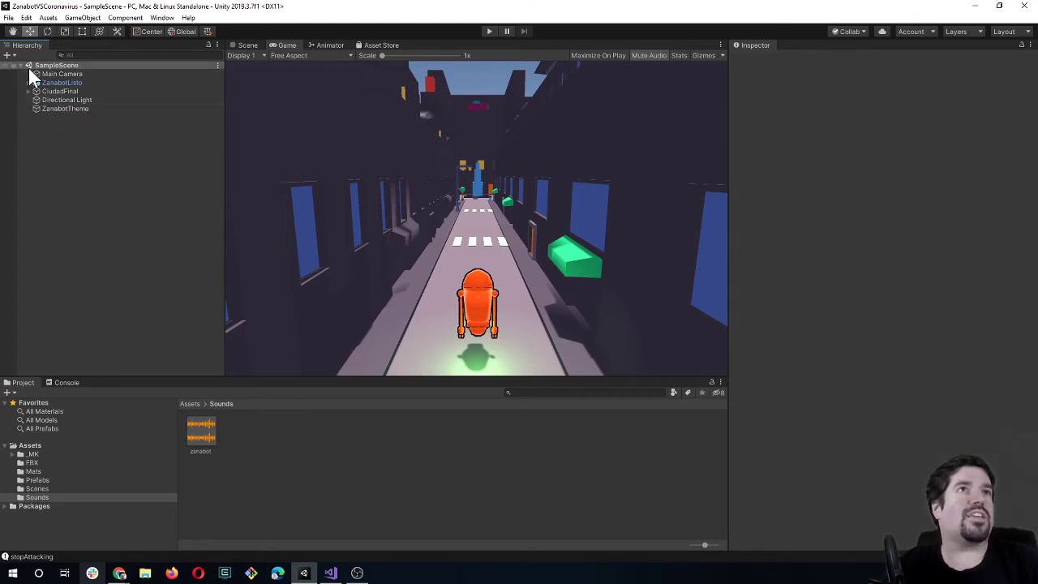
# Peek at CiudadFinal's children, then start a new playtest.
pyautogui.click(29, 91)
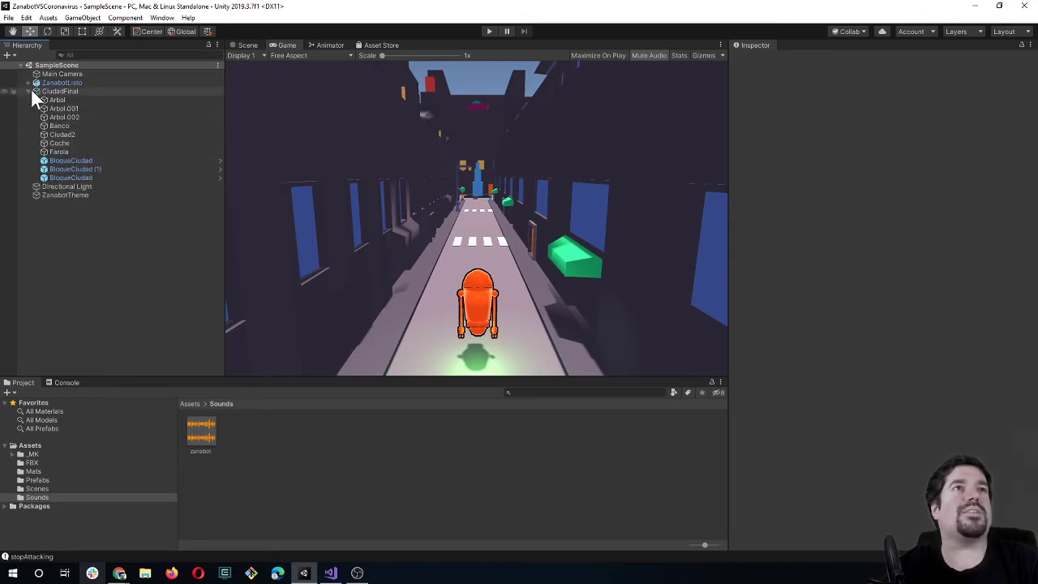
pyautogui.click(29, 91)
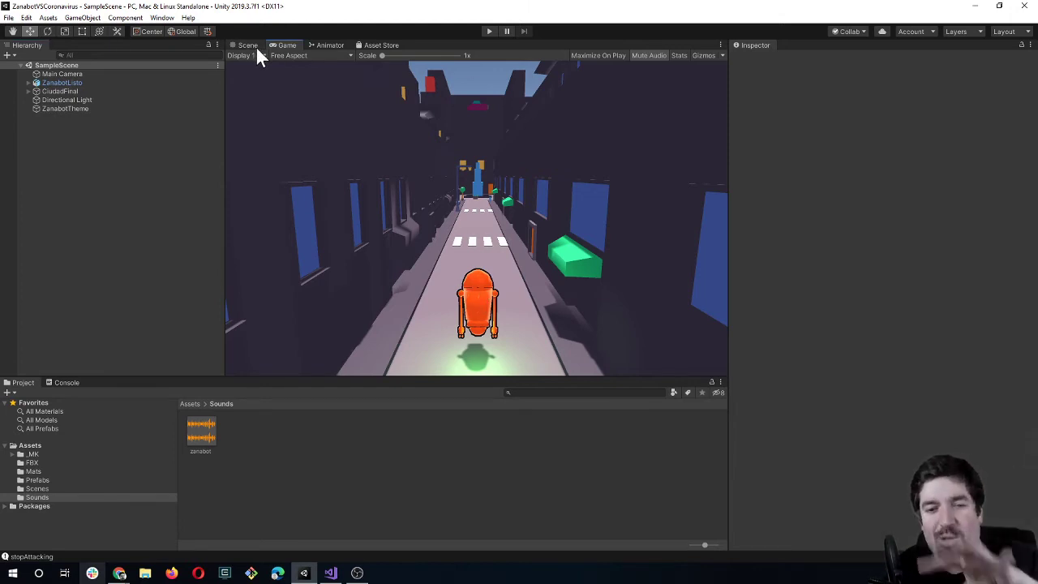
pyautogui.click(491, 31)
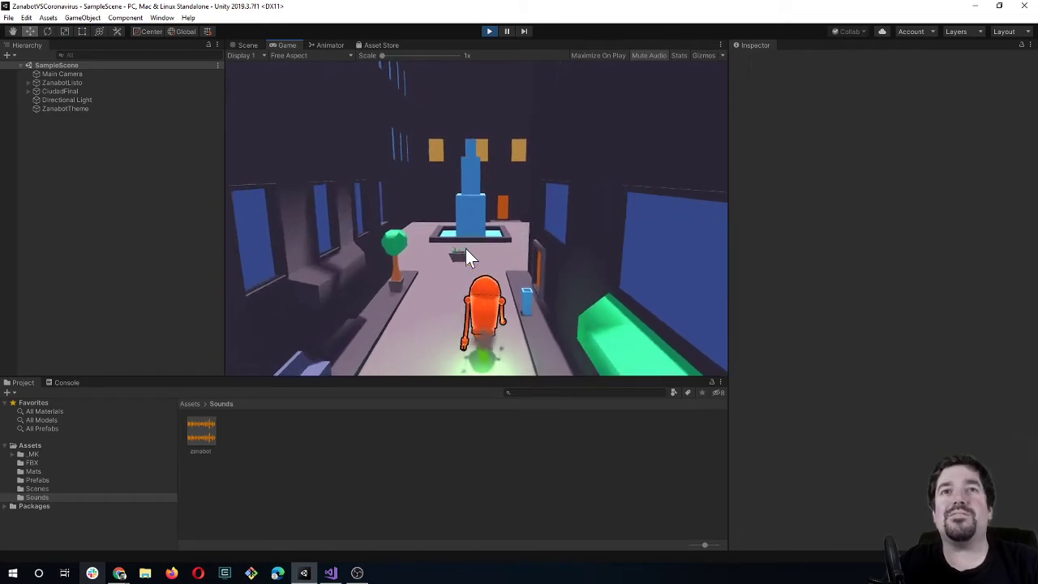
# Fire zanabullets with Space and mouse clicks toward the fountain, watching the clones appear and expire.
pyautogui.press('space')
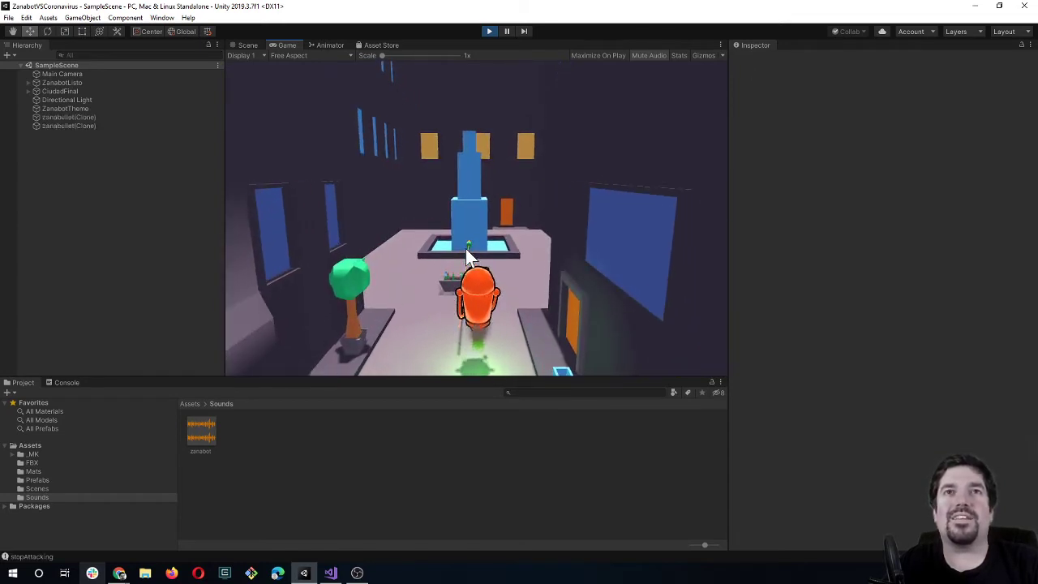
pyautogui.press('space')
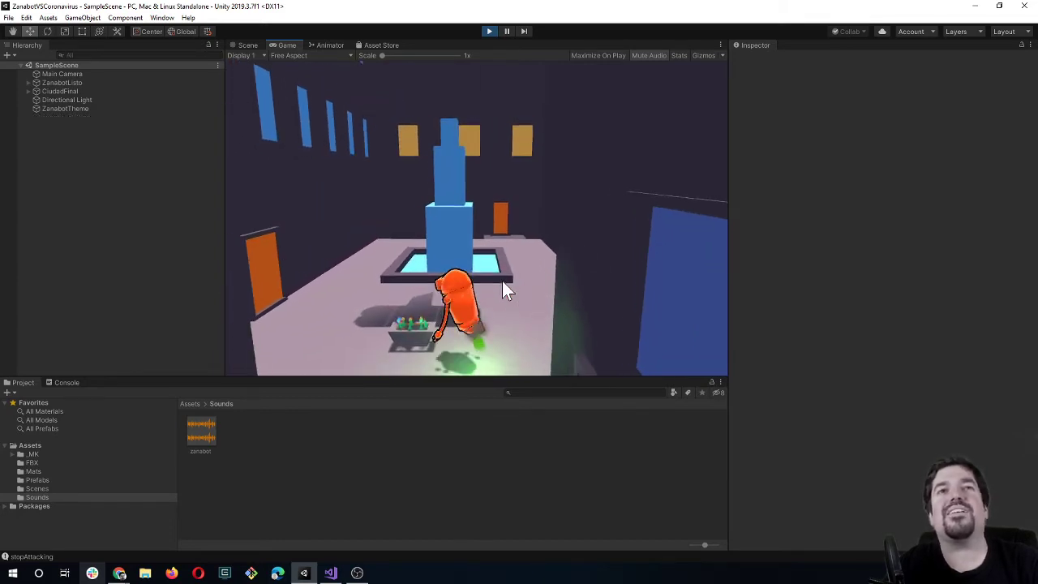
pyautogui.click(502, 280)
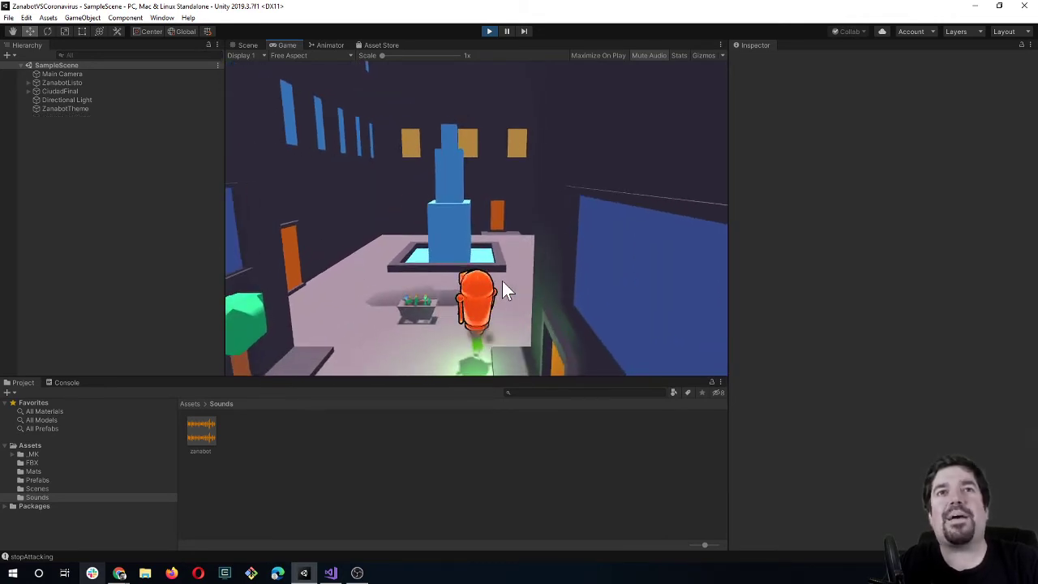
pyautogui.click(503, 282)
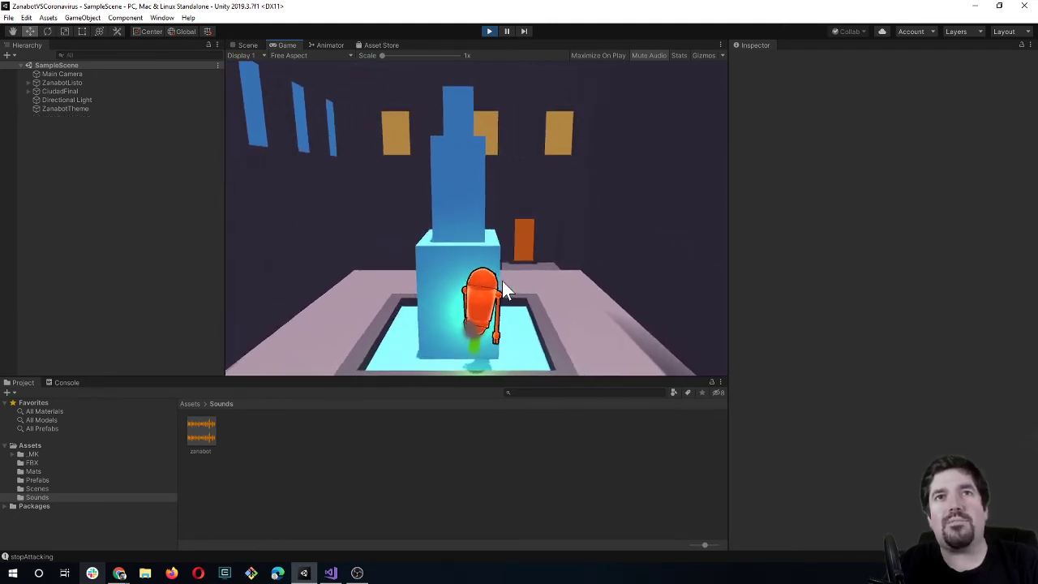
pyautogui.click(501, 281)
pyautogui.click(501, 278)
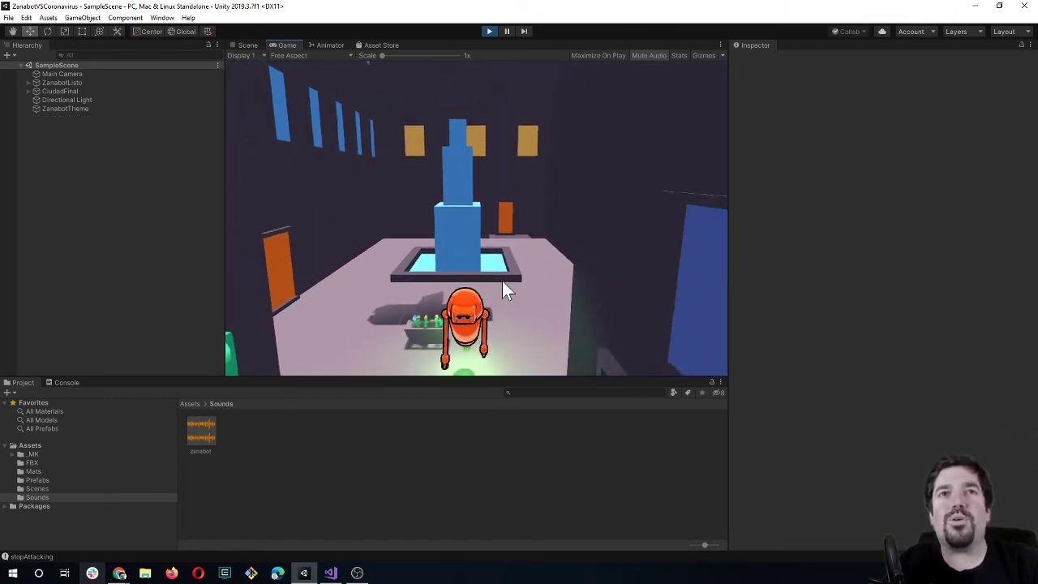
pyautogui.click(501, 281)
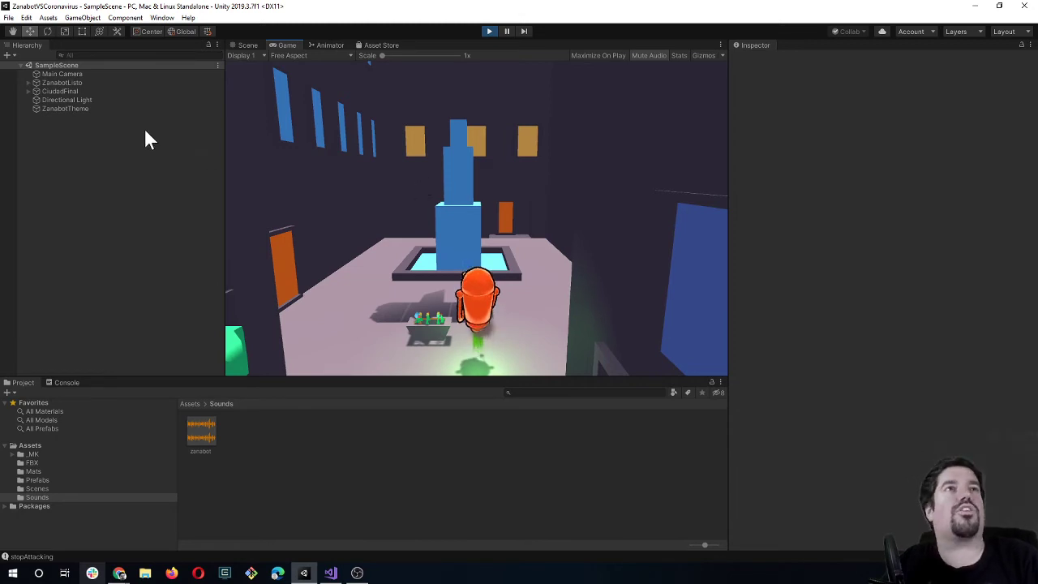
# In Assets > Prefabs, set the zanabullet Rigidbody's Collision Detection to Continuous Speculative.
pyautogui.click(92, 110)
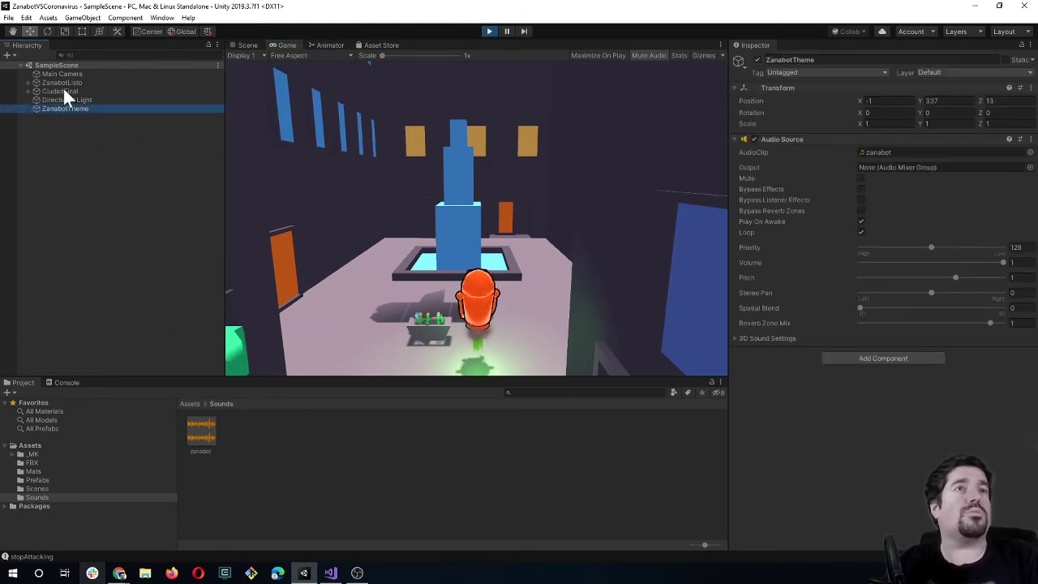
pyautogui.click(187, 405)
pyautogui.click(347, 497)
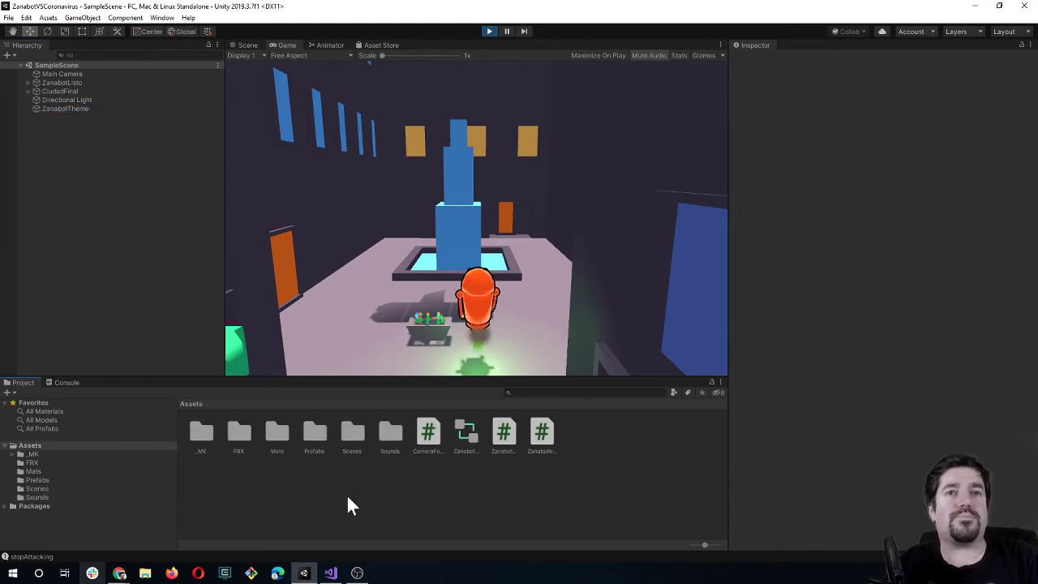
pyautogui.click(359, 436)
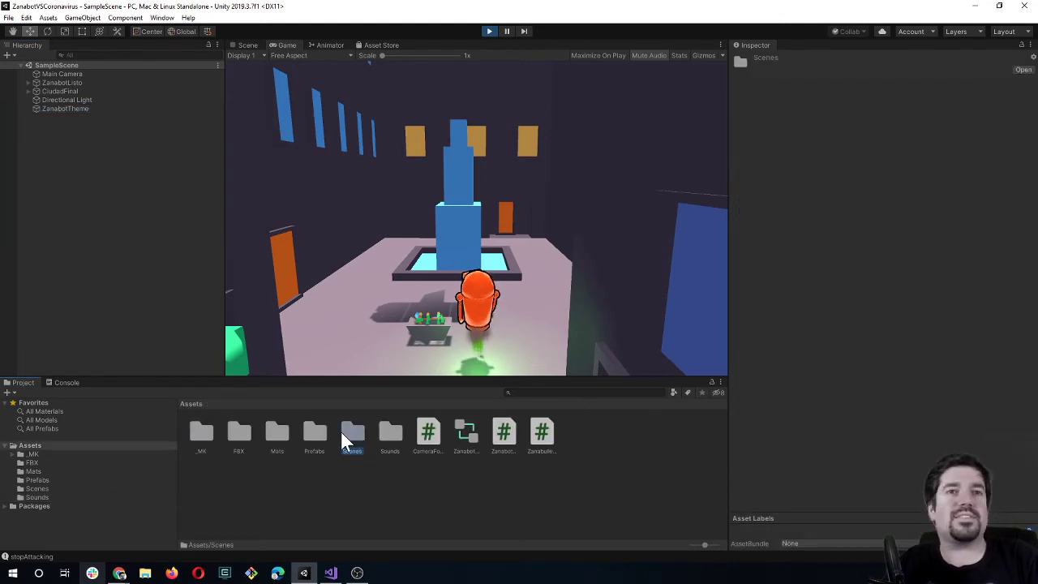
pyautogui.doubleClick(306, 434)
pyautogui.click(239, 431)
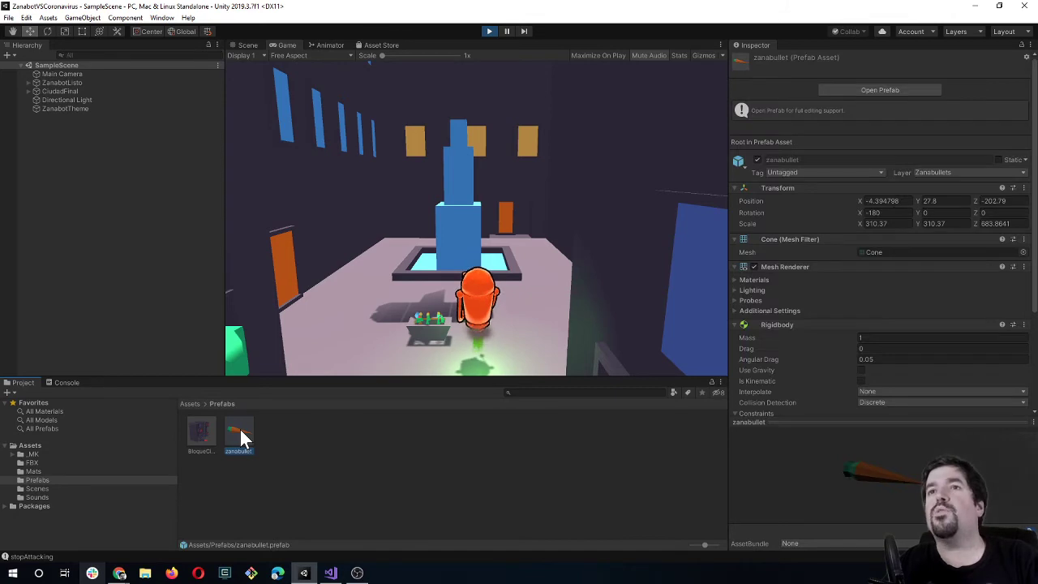
pyautogui.scroll(-3, 808, 397)
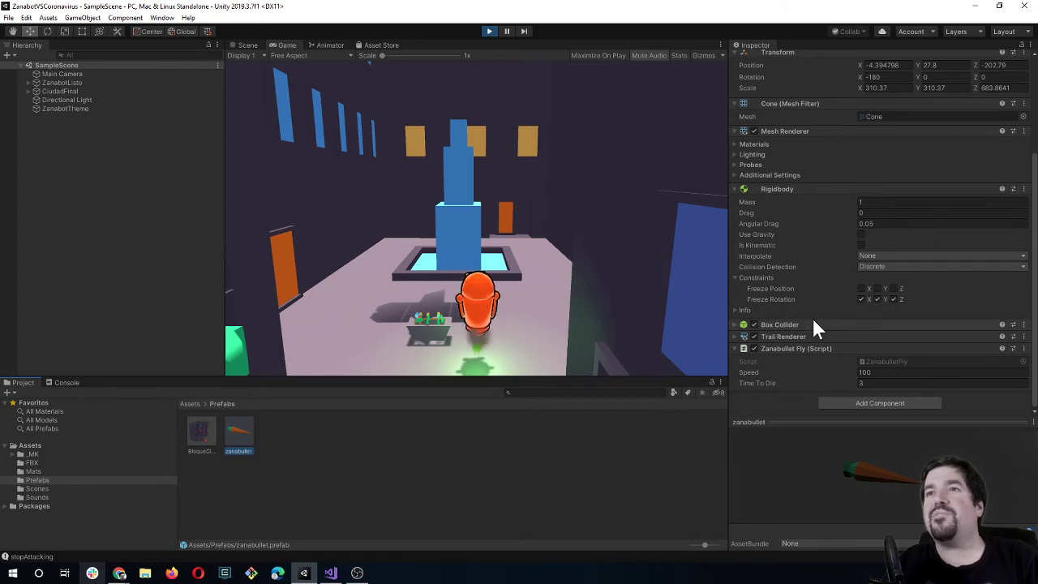
pyautogui.click(872, 267)
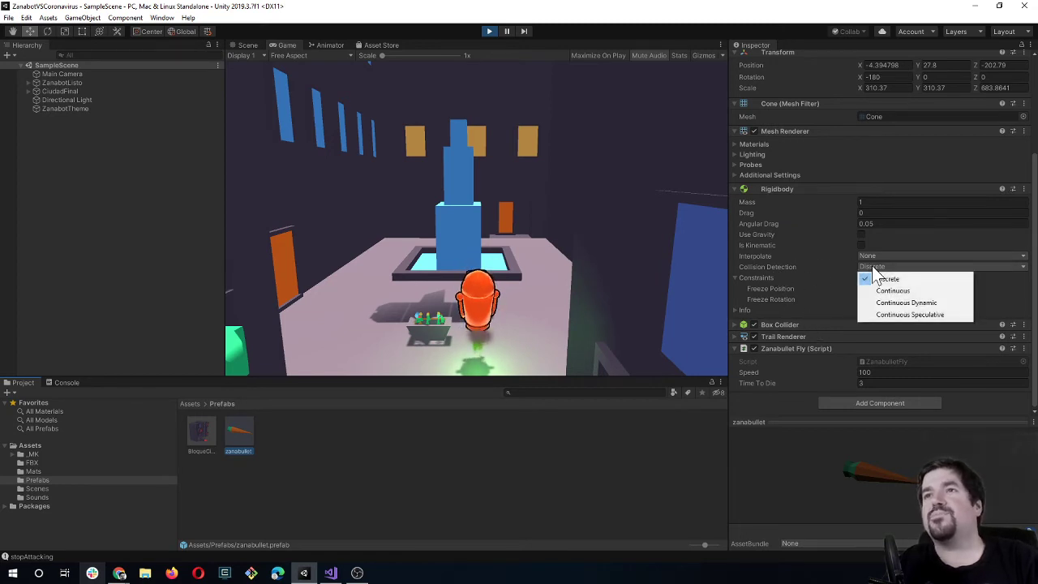
pyautogui.click(898, 314)
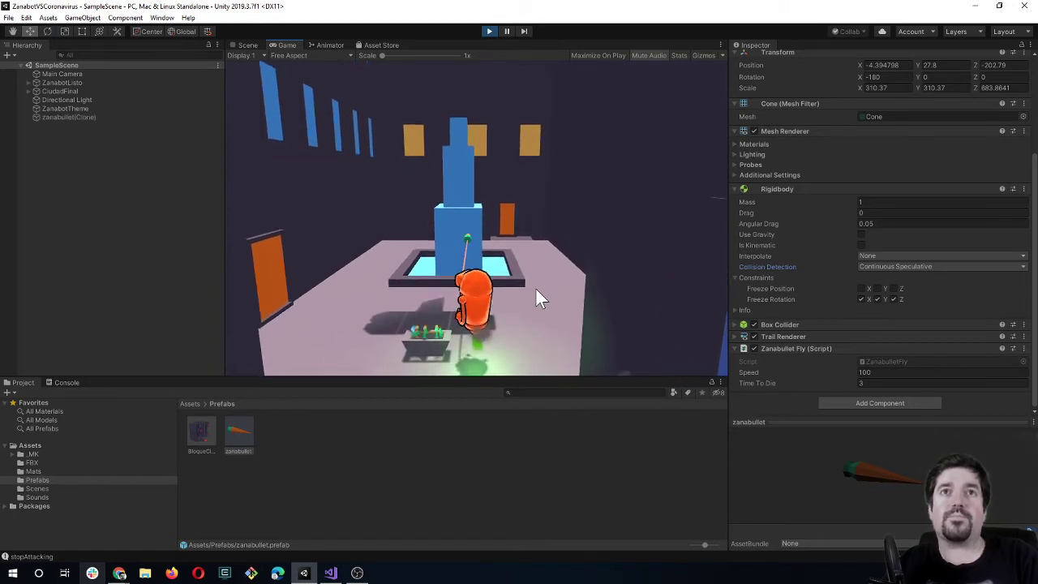
# Fire a series of zanabullets at the fountain to test collisions.
pyautogui.click(535, 298)
pyautogui.click(535, 298)
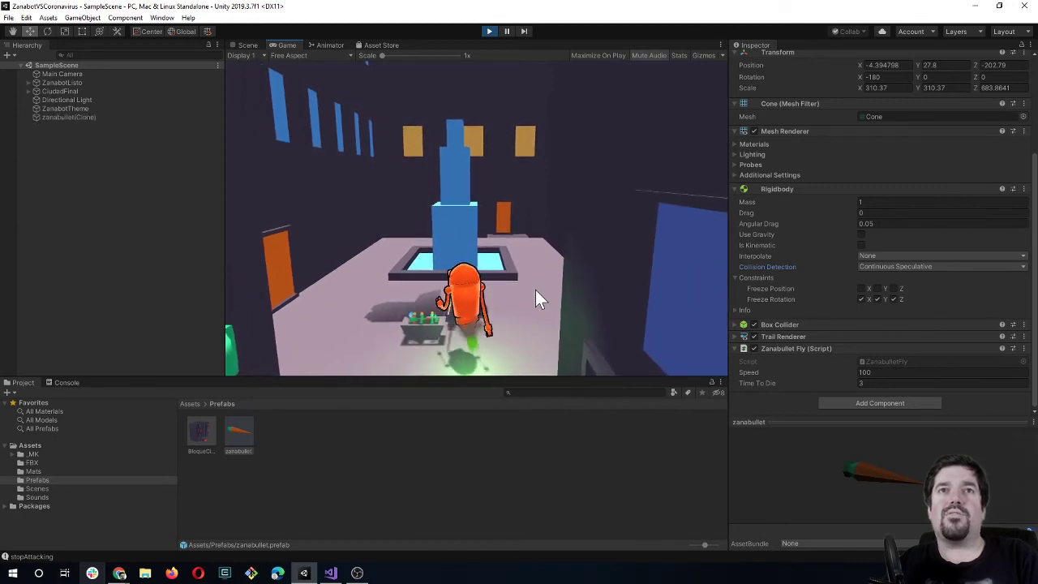
pyautogui.click(535, 299)
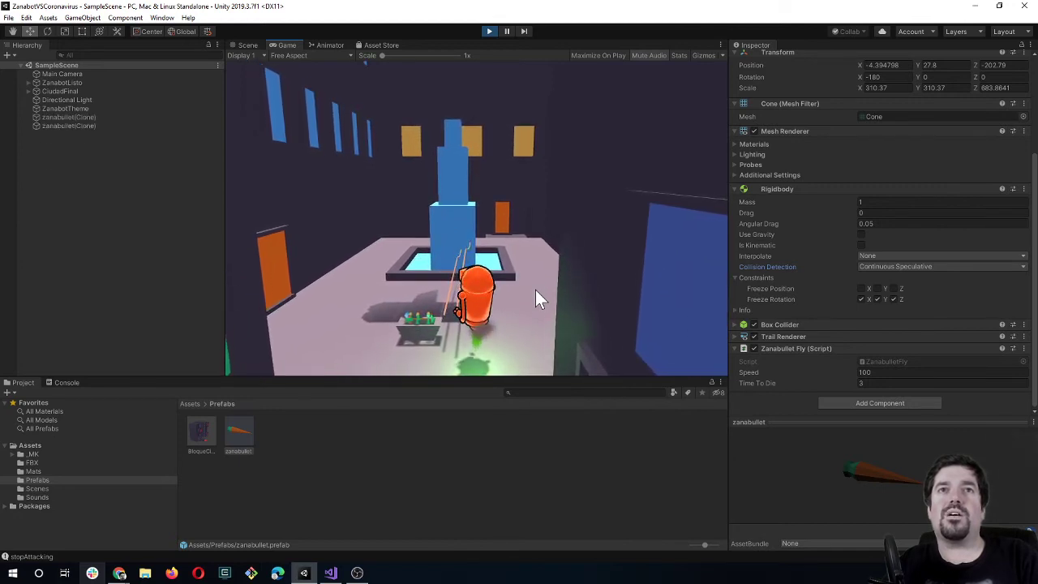
pyautogui.click(535, 298)
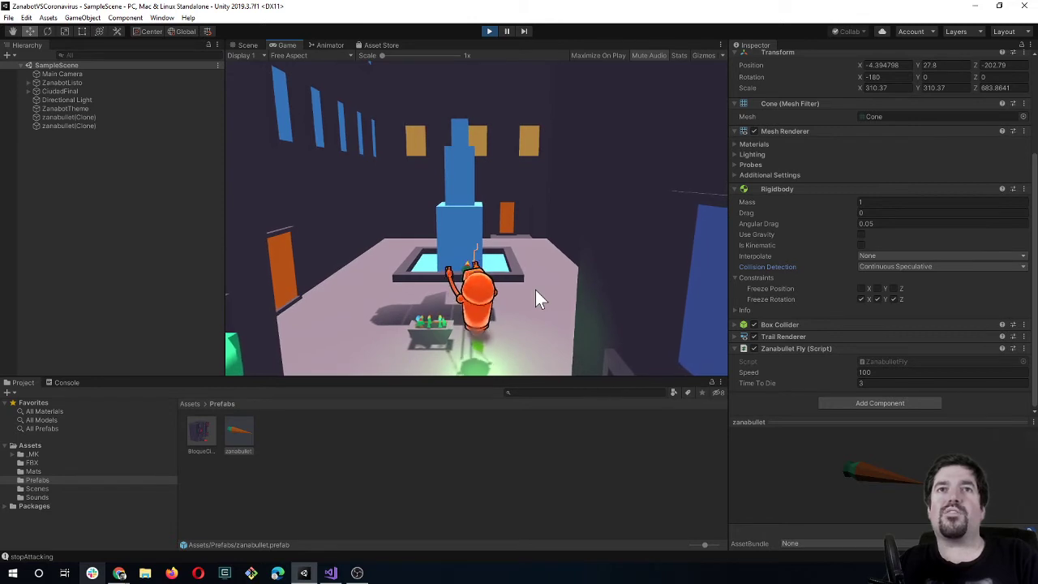
pyautogui.click(535, 298)
pyautogui.click(535, 299)
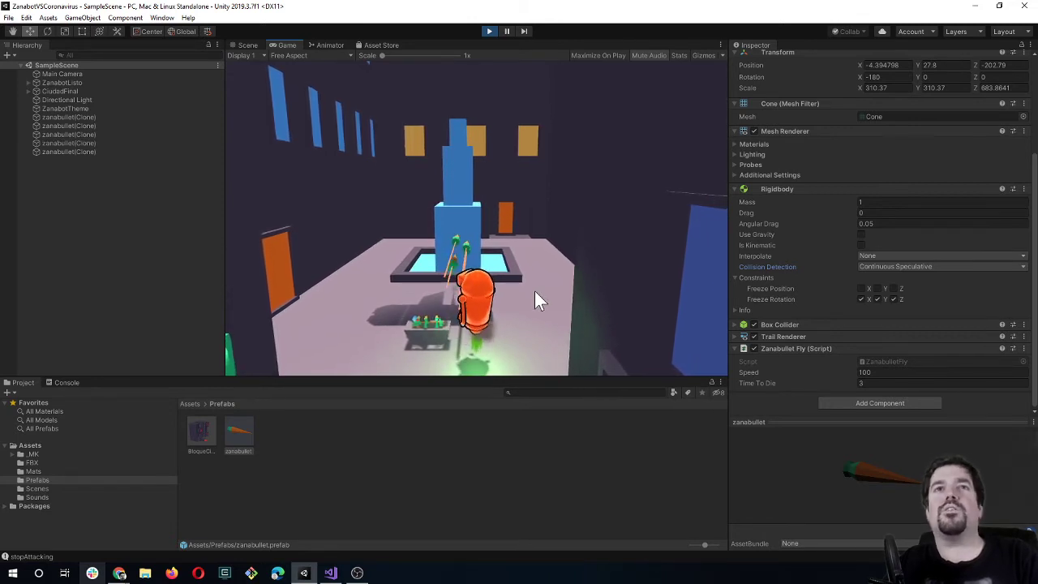
pyautogui.click(535, 298)
pyautogui.click(535, 298)
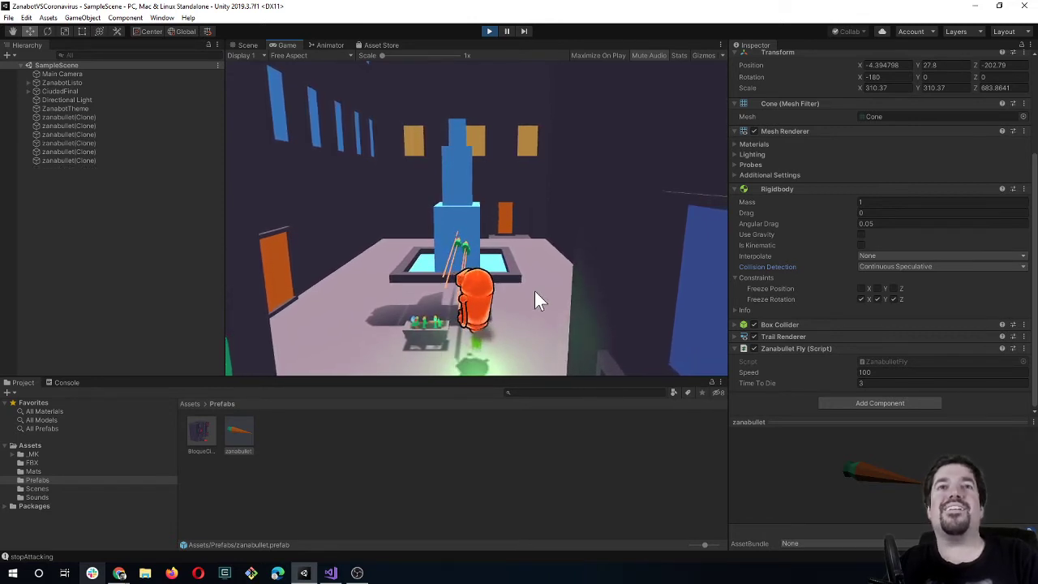
# Switch the prefab's collision detection to Continuous Dynamic and fire test bullets.
pyautogui.click(881, 266)
pyautogui.click(900, 303)
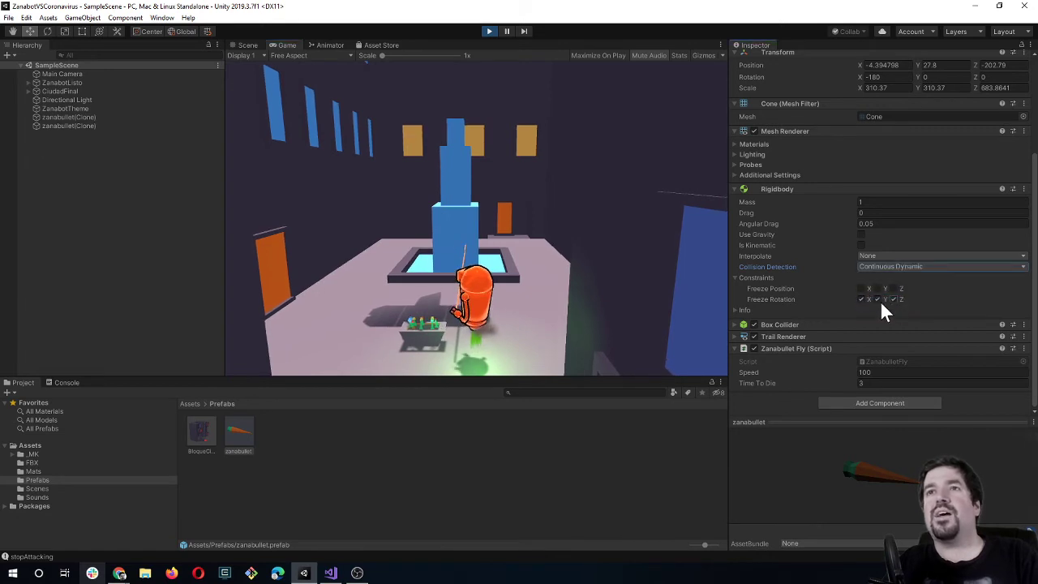
pyautogui.click(524, 347)
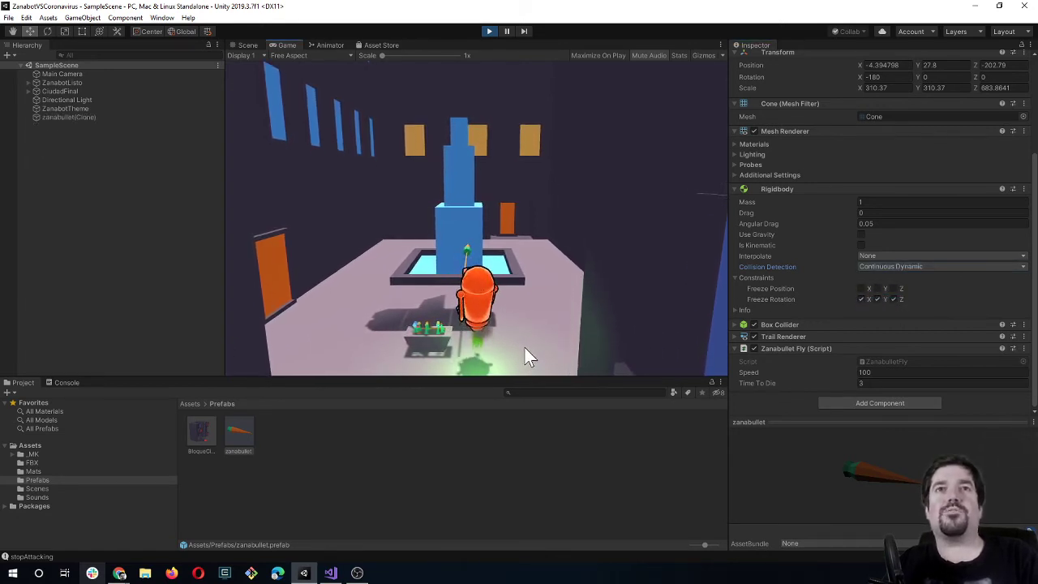
pyautogui.click(524, 346)
pyautogui.click(523, 346)
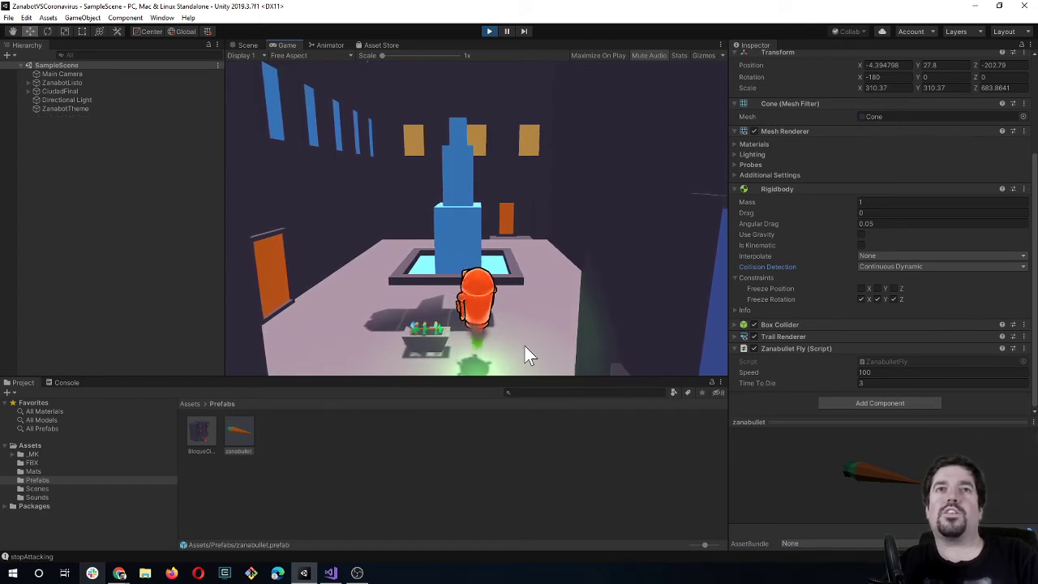
pyautogui.click(524, 345)
pyautogui.click(525, 347)
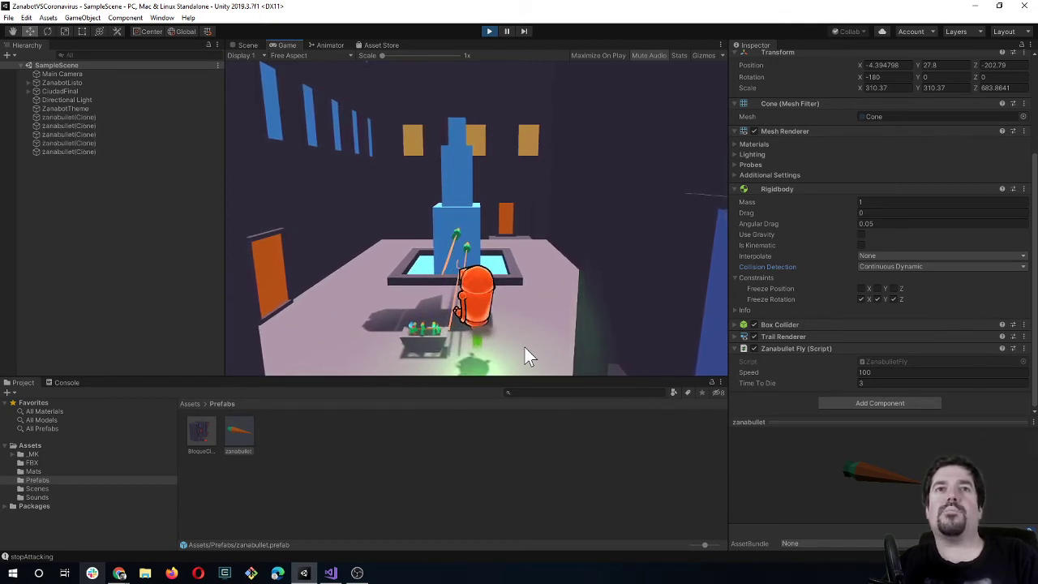
# Keep firing zanabullets at the fountain under Continuous Dynamic collision.
pyautogui.click(525, 347)
pyautogui.click(524, 347)
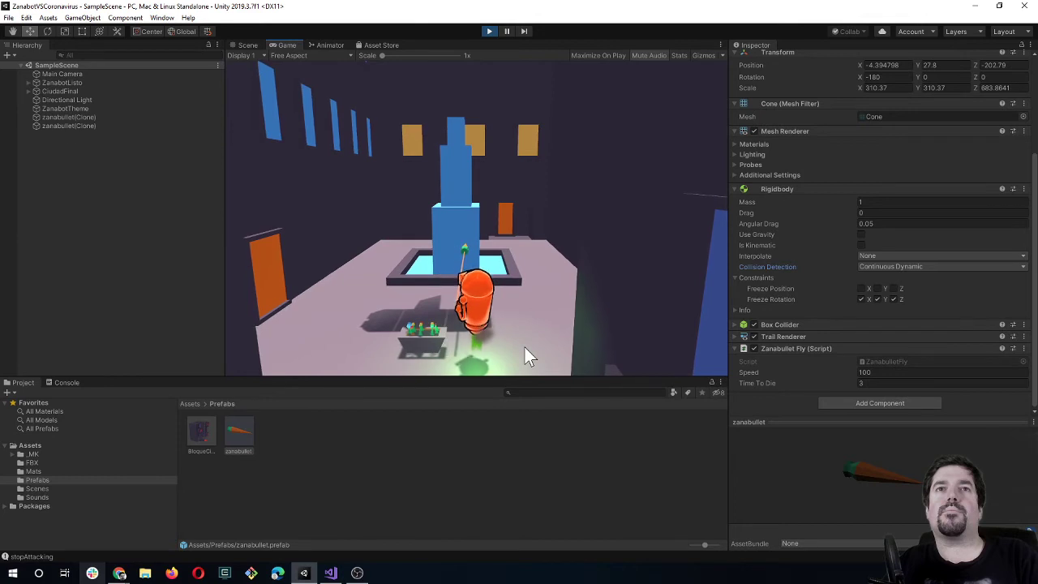
pyautogui.click(524, 347)
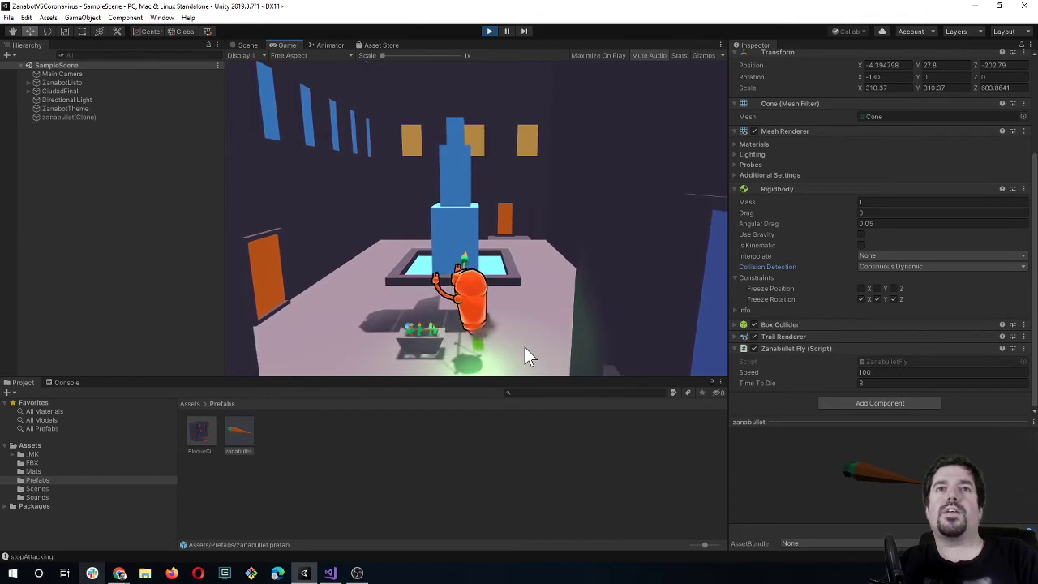
pyautogui.click(524, 347)
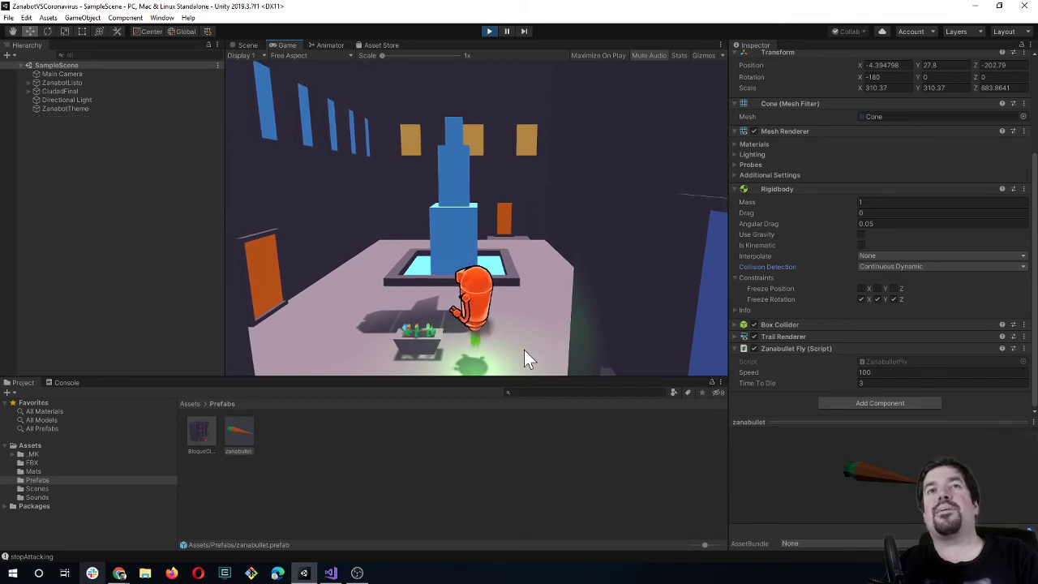
pyautogui.click(523, 349)
pyautogui.click(522, 349)
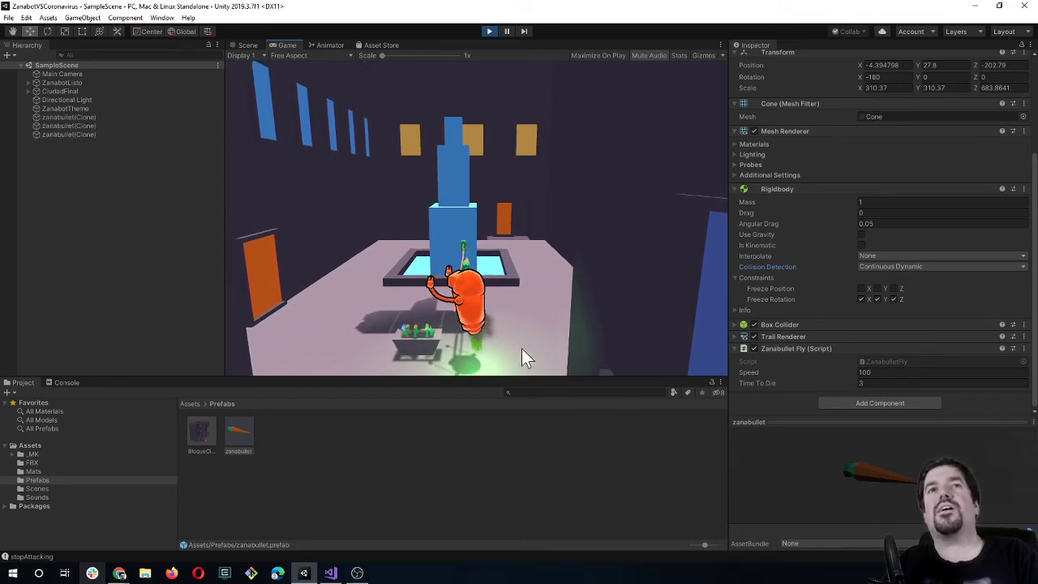
pyautogui.click(522, 350)
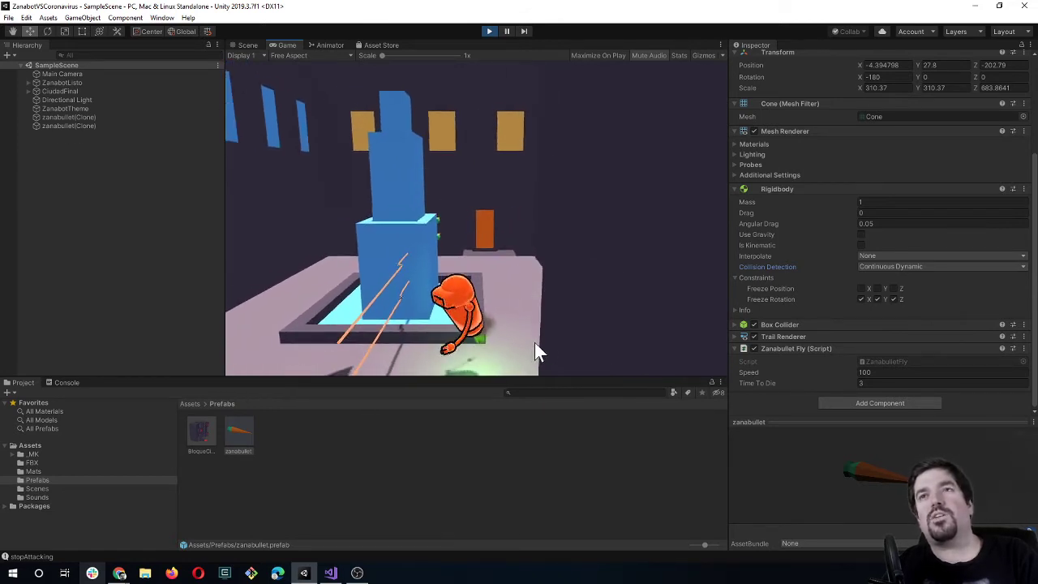
# Set collision detection to Continuous and fire zanabullets at the fountain.
pyautogui.click(901, 266)
pyautogui.click(902, 288)
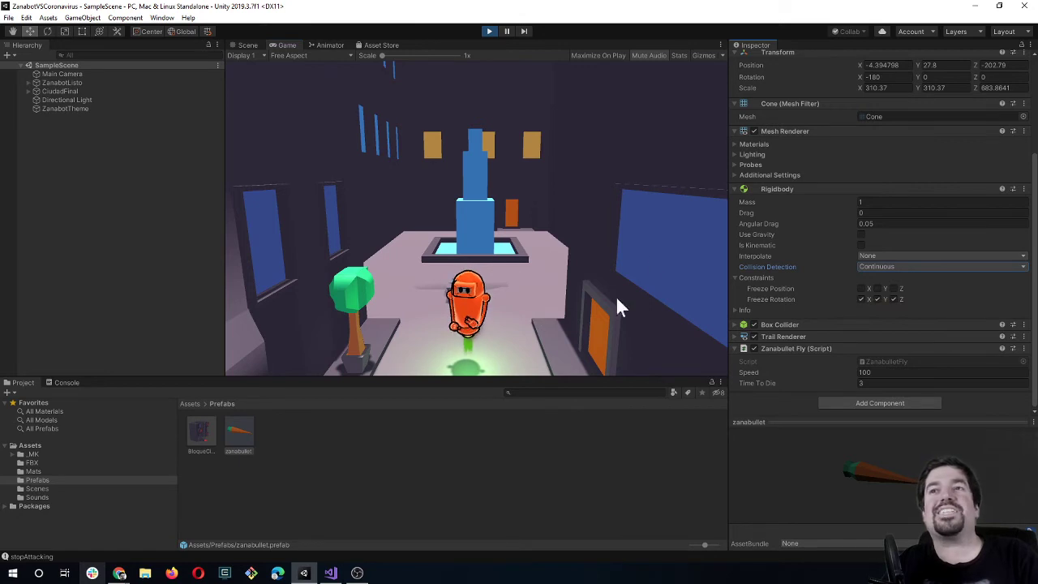
pyautogui.click(490, 306)
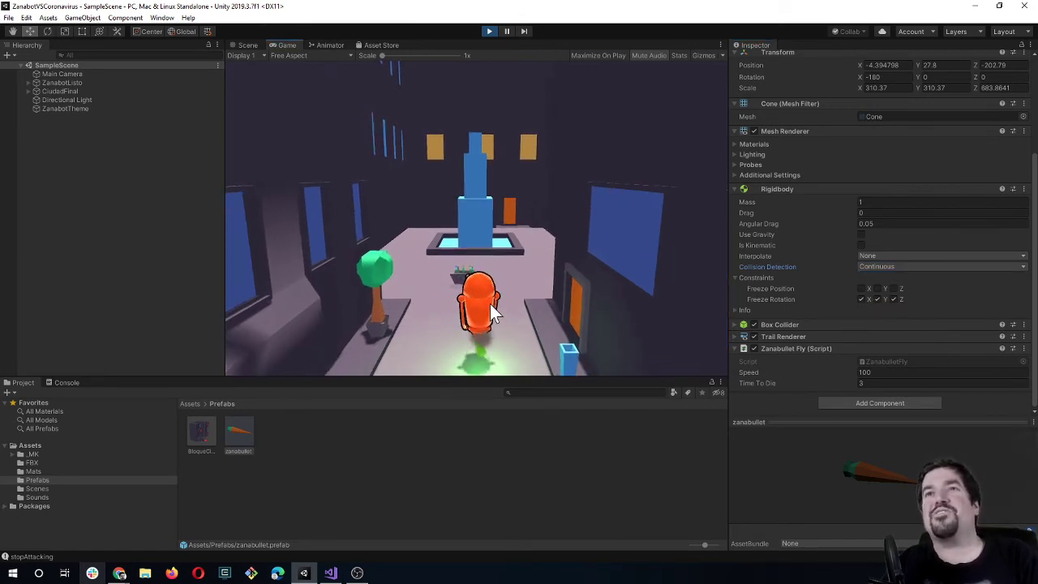
pyautogui.click(490, 308)
pyautogui.click(490, 309)
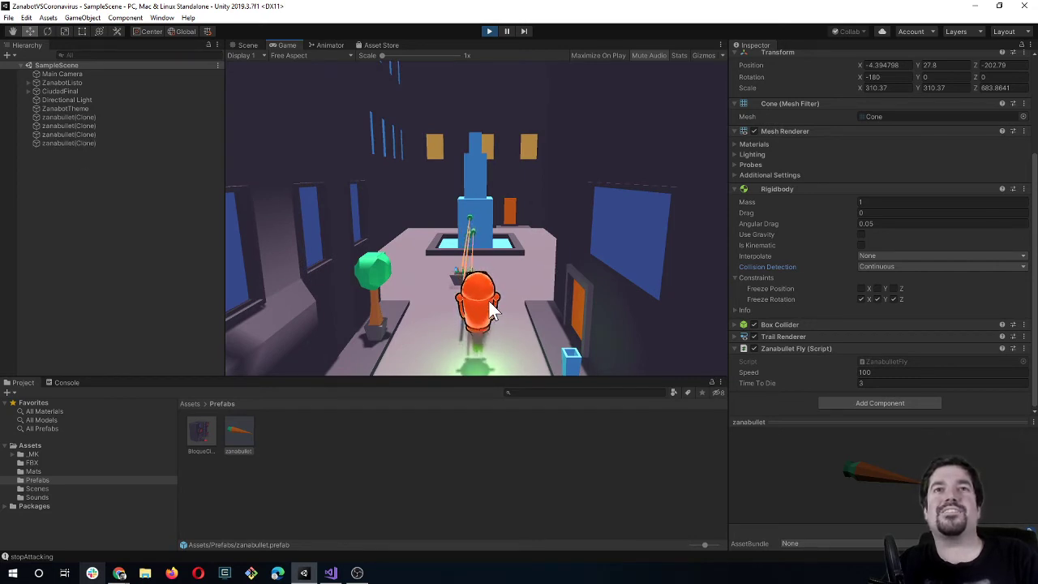
pyautogui.click(490, 310)
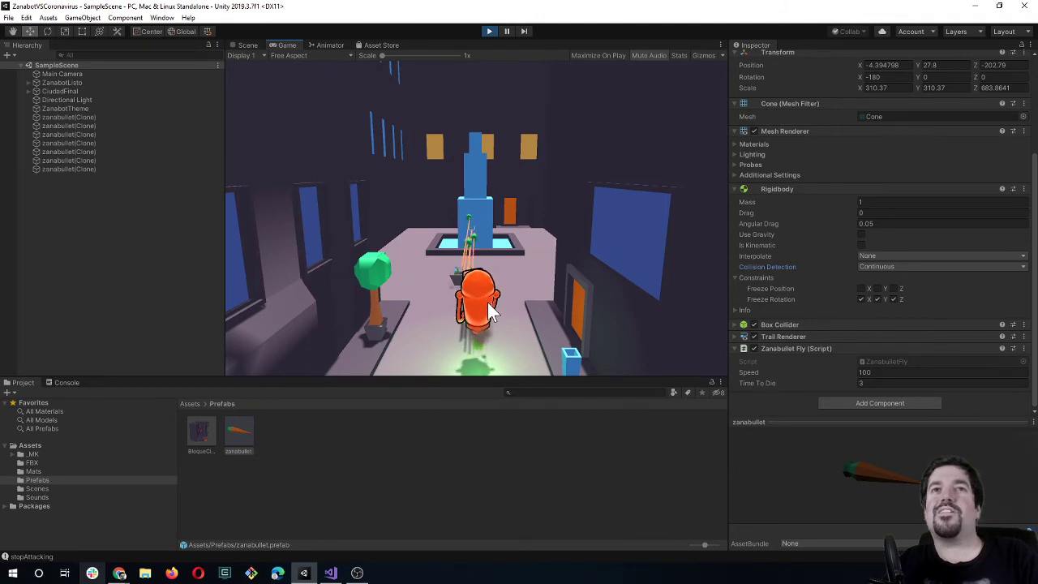
# Turn the robot with A and fire zanabullets from the new angle.
pyautogui.press('a')
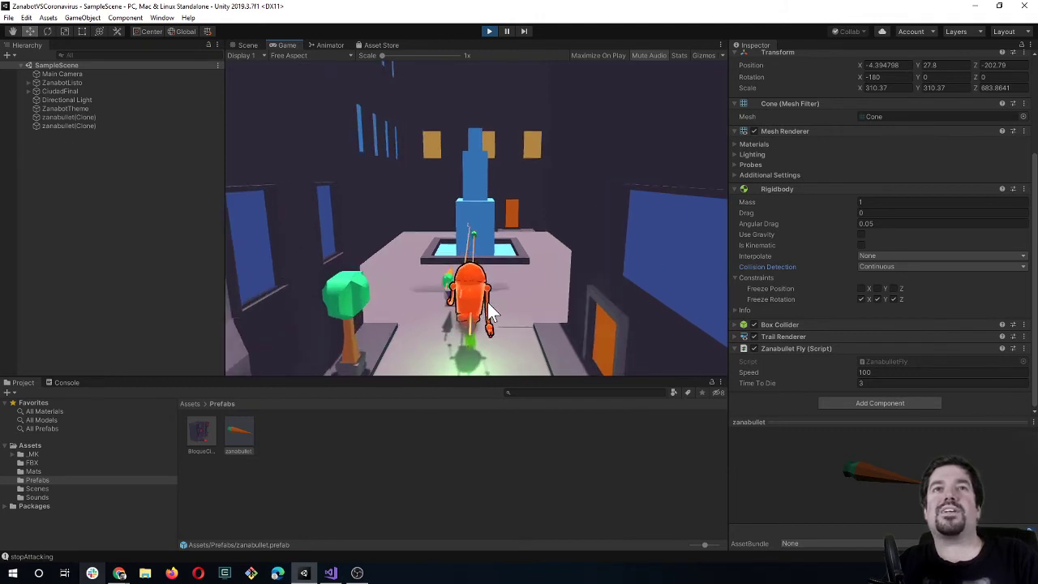
pyautogui.click(489, 313)
pyautogui.click(488, 312)
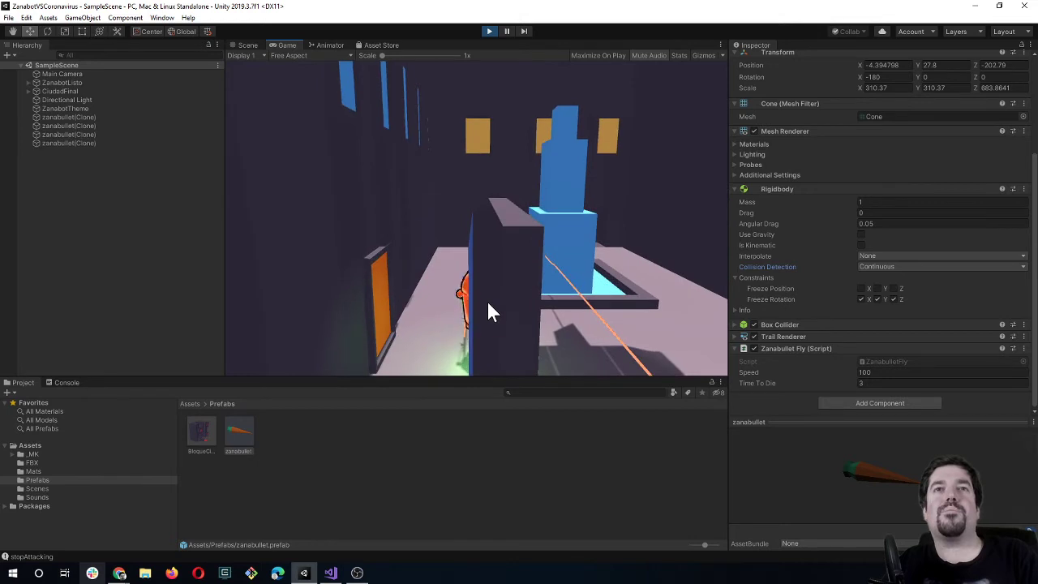
pyautogui.click(487, 302)
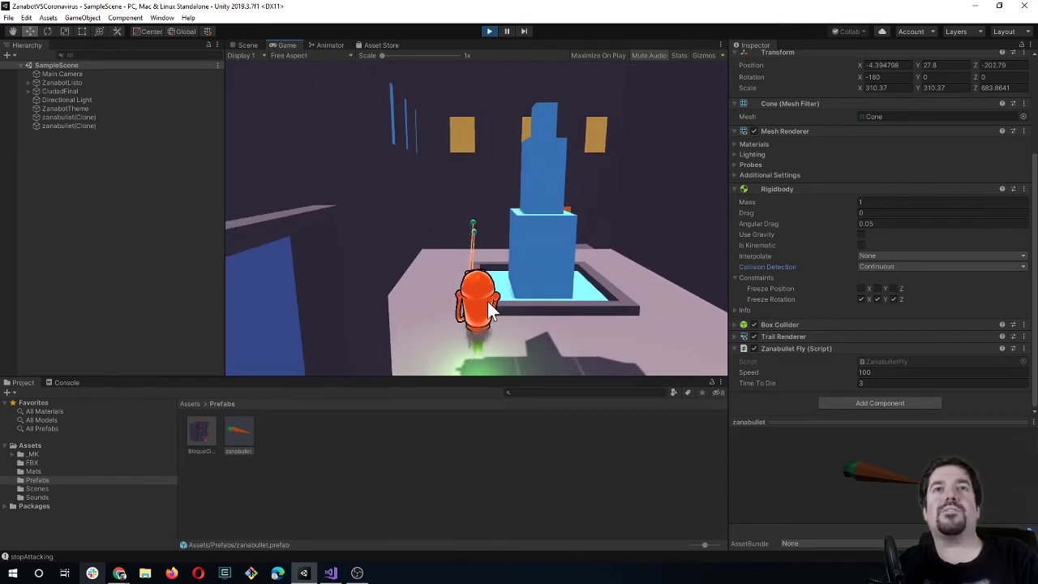
pyautogui.click(489, 312)
pyautogui.click(488, 312)
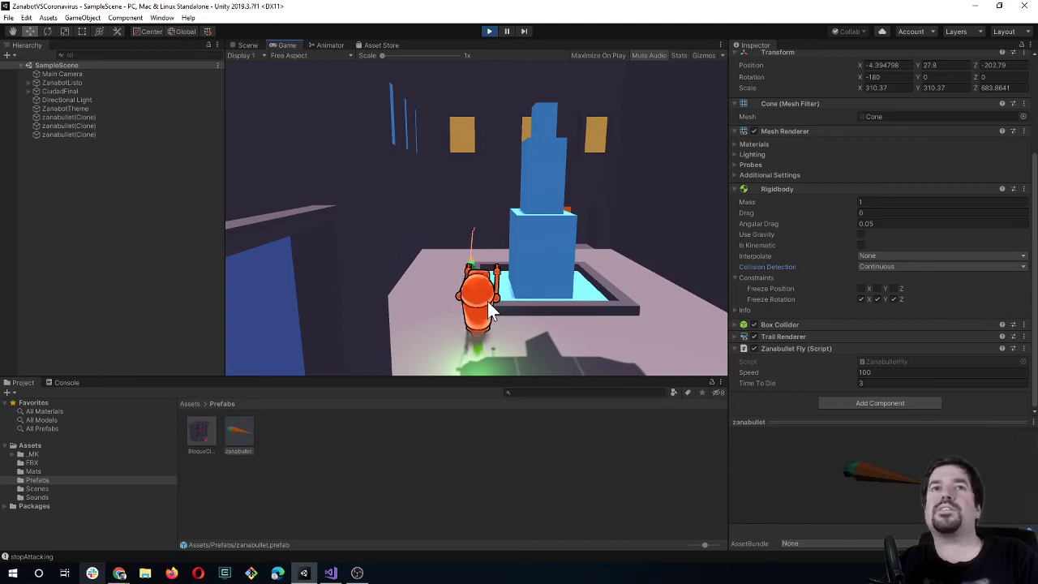
# Turn with D, walk toward the fountain with W, and fire at it.
pyautogui.press('d')
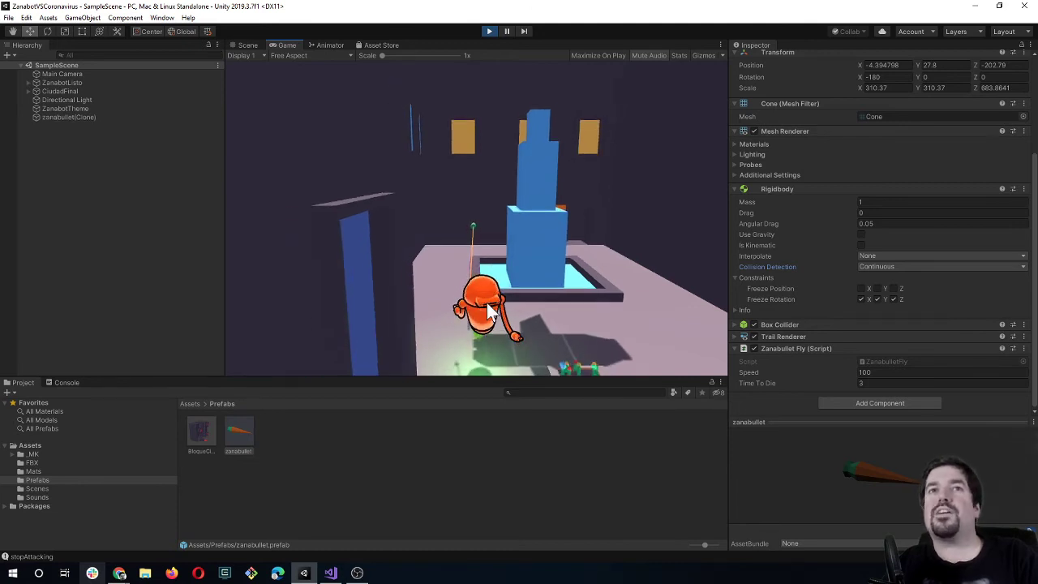
pyautogui.press('w')
pyautogui.click(481, 305)
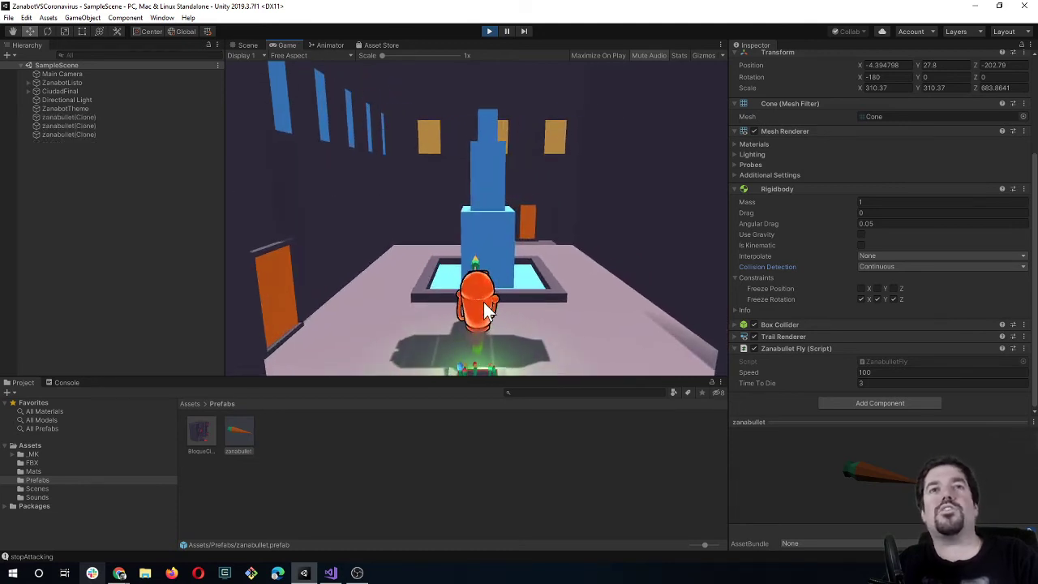
pyautogui.click(484, 301)
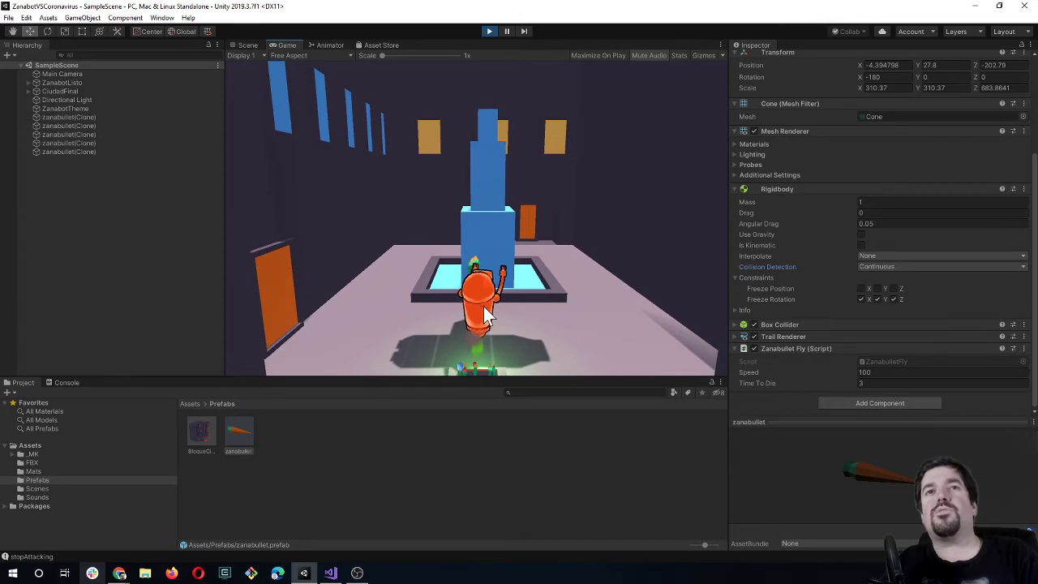
# Give the zanabullet prefab Continuous Speculative collision and Mass 2, then place an instance in the scene.
pyautogui.click(896, 268)
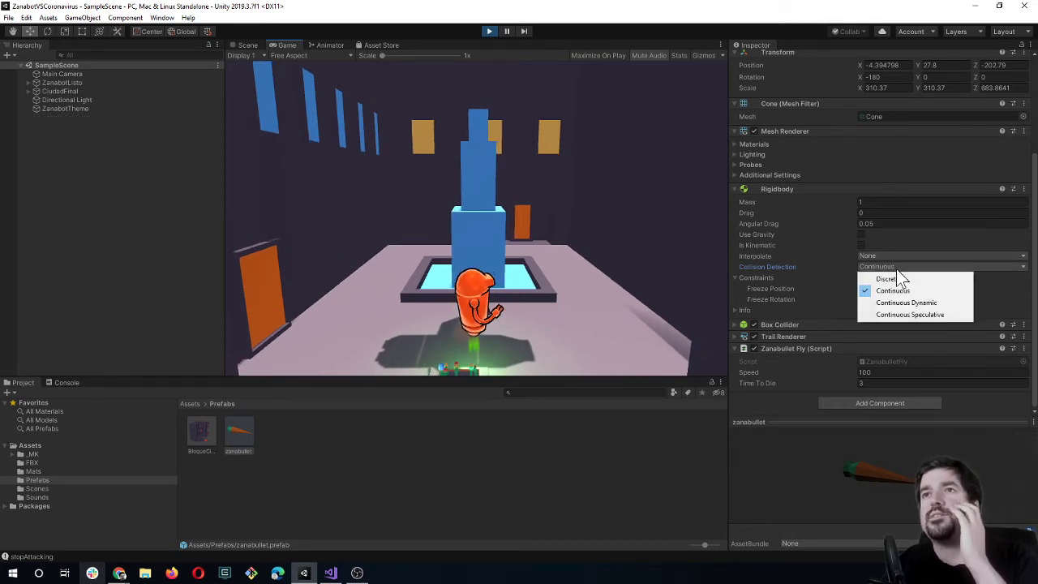
pyautogui.click(901, 316)
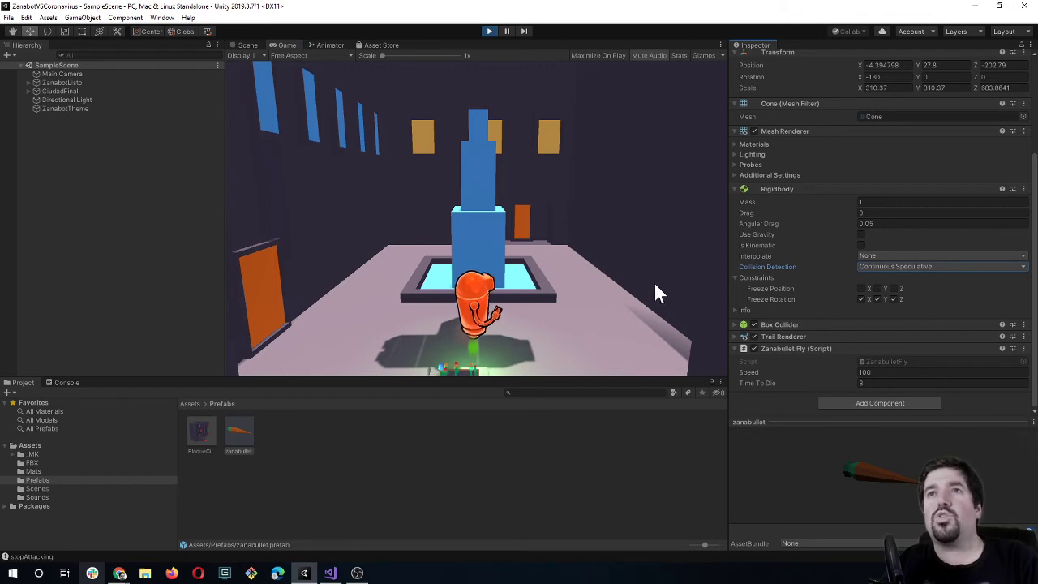
pyautogui.click(892, 202)
pyautogui.write('2')
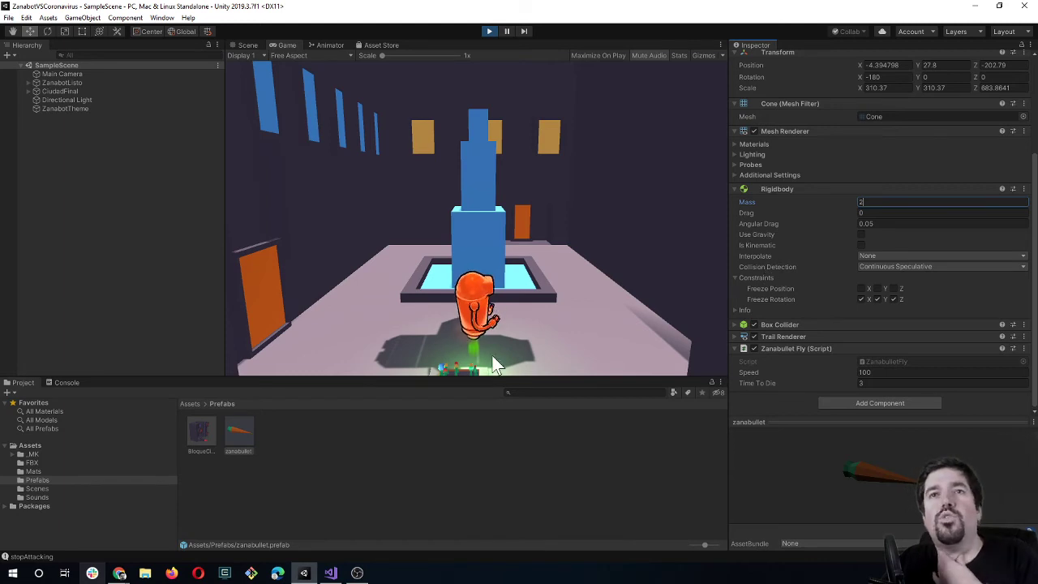
pyautogui.click(239, 439)
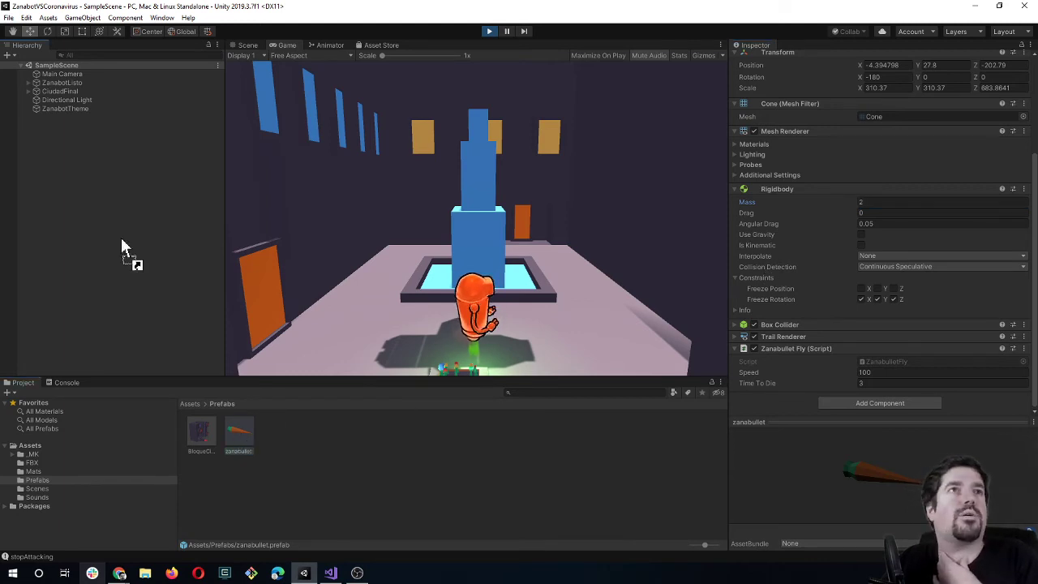
pyautogui.moveTo(122, 239); pyautogui.dragTo(120, 241)
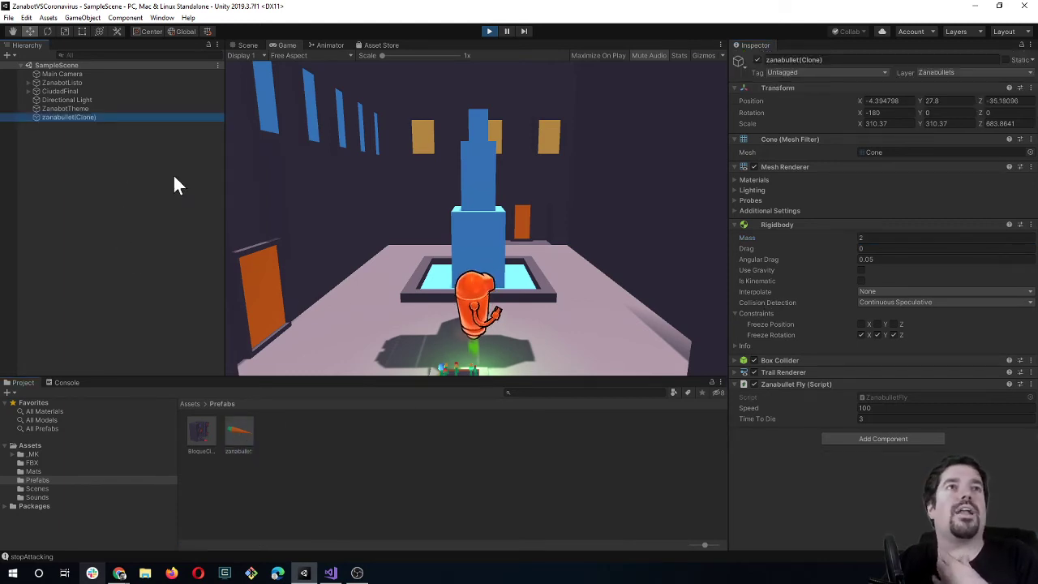
pyautogui.click(243, 44)
# Frame the ZanabotTheme object in the Scene view.
pyautogui.click(74, 108)
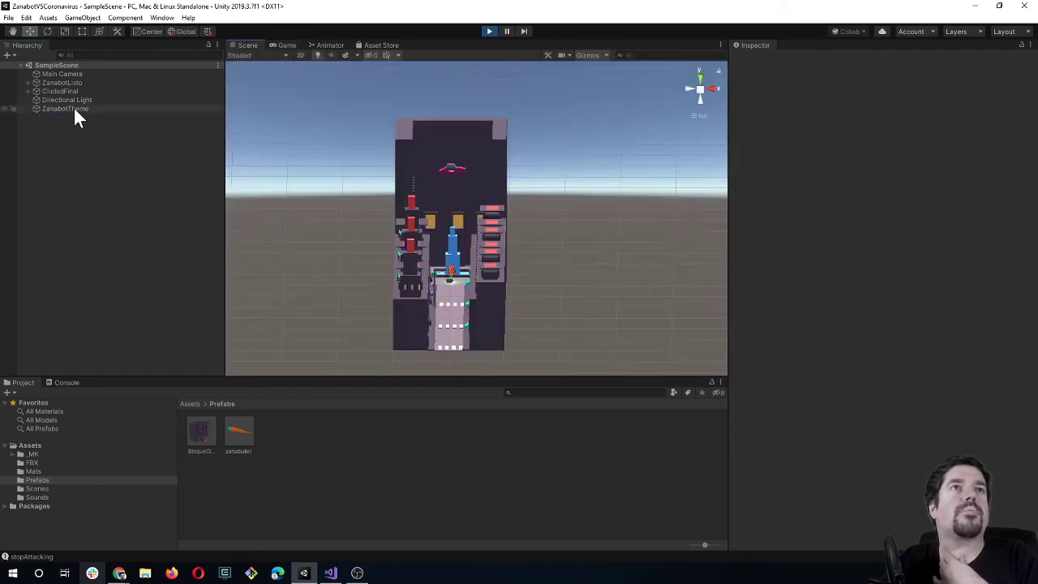
pyautogui.press('f')
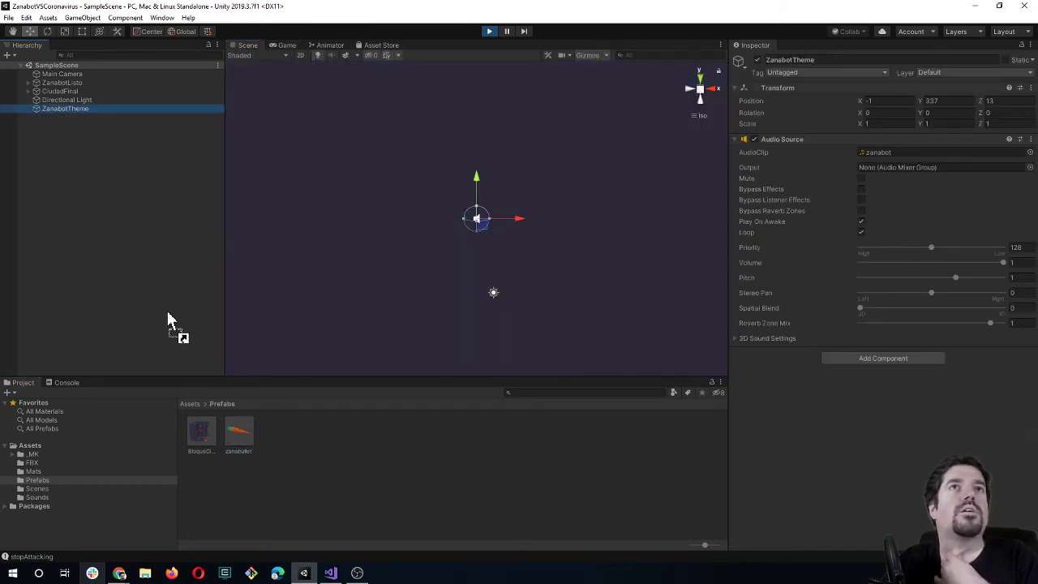
pyautogui.moveTo(168, 318); pyautogui.dragTo(159, 309)
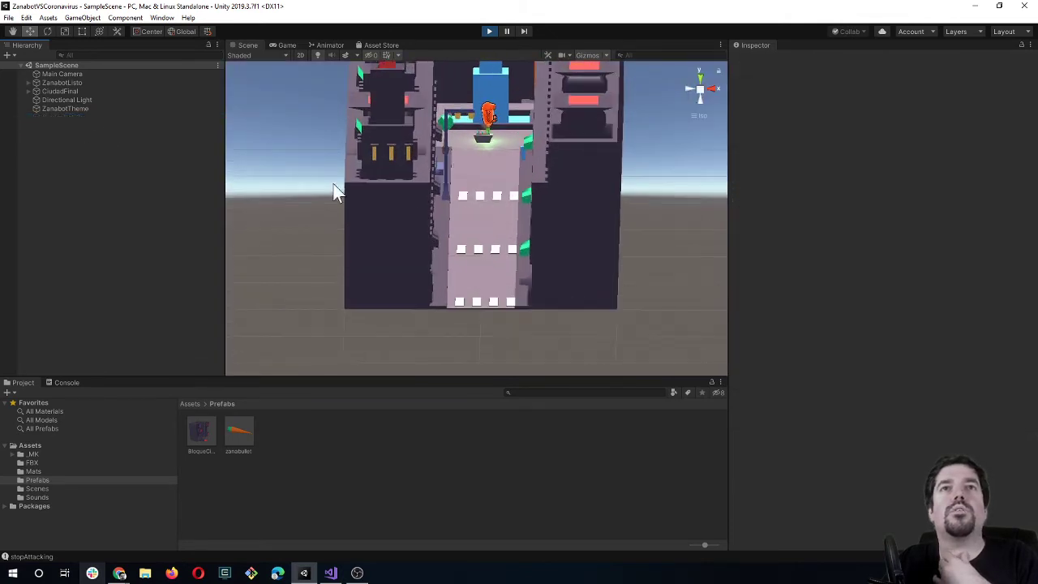
pyautogui.click(72, 109)
pyautogui.press('f')
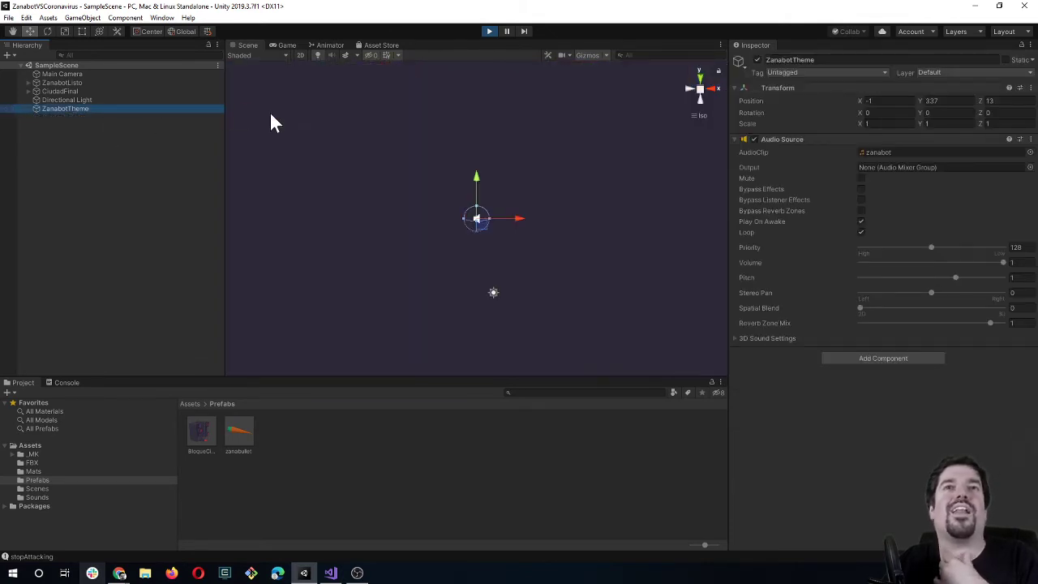
pyautogui.click(150, 202)
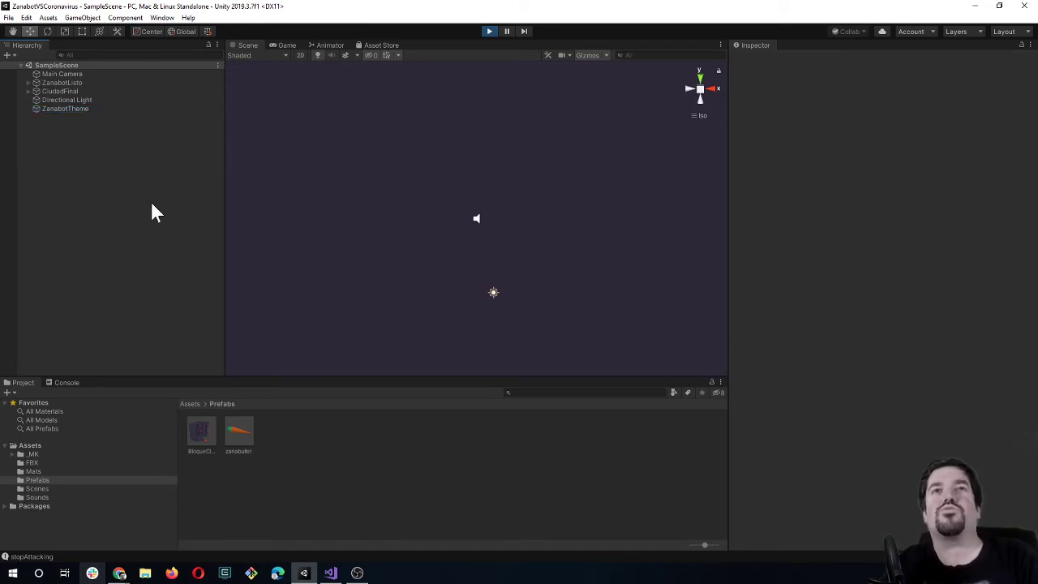
pyautogui.click(71, 109)
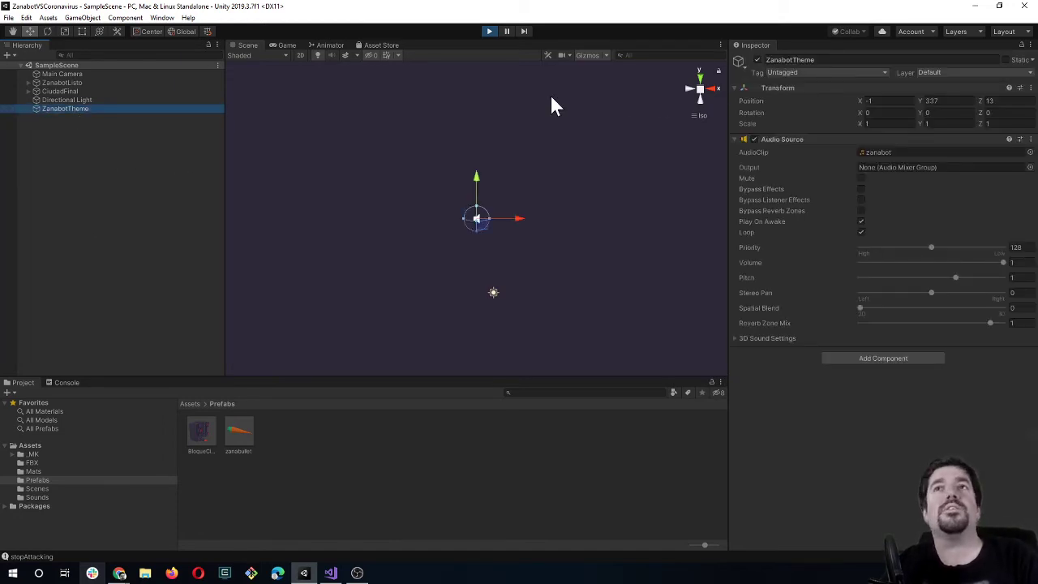
# Expand the zanabullet prefab's Box Collider and angle the Scene view over the whole level.
pyautogui.click(243, 430)
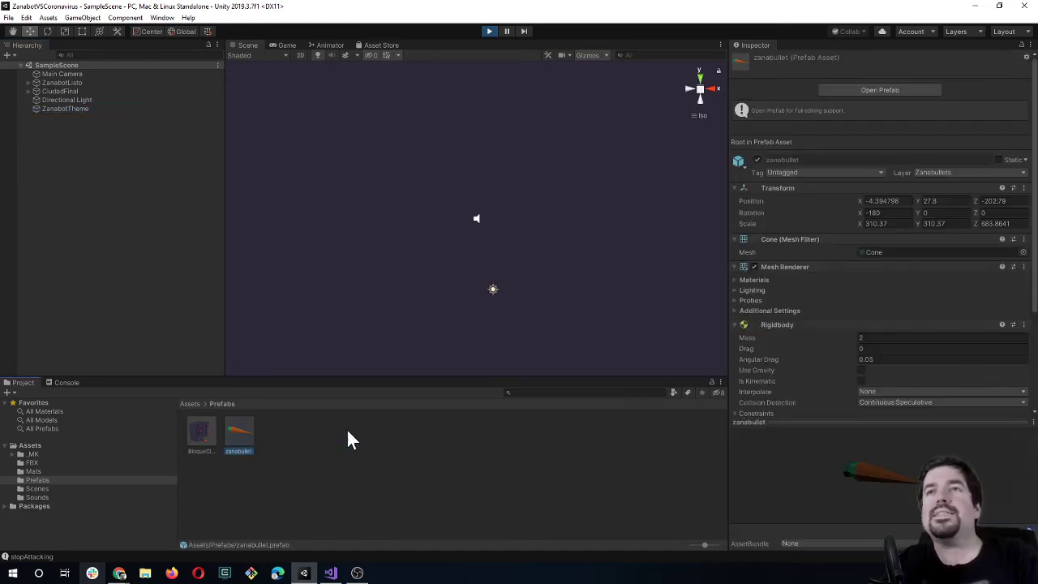
pyautogui.scroll(-5, 770, 377)
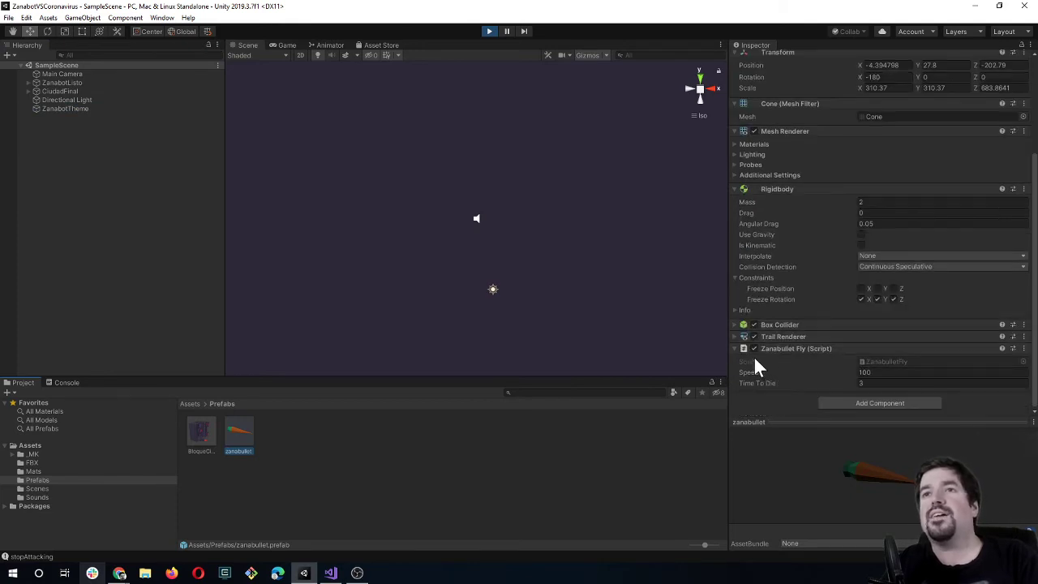
pyautogui.click(734, 325)
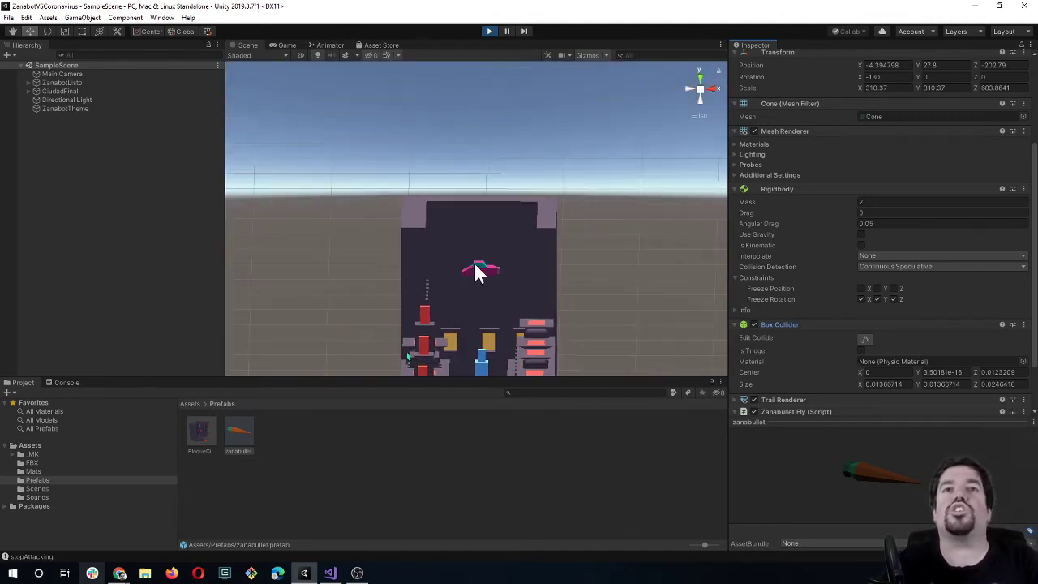
pyautogui.moveTo(477, 272); pyautogui.dragTo(468, 146, button='middle')
pyautogui.keyDown('alt'); pyautogui.moveTo(501, 272); pyautogui.dragTo(491, 299); pyautogui.keyUp('alt')
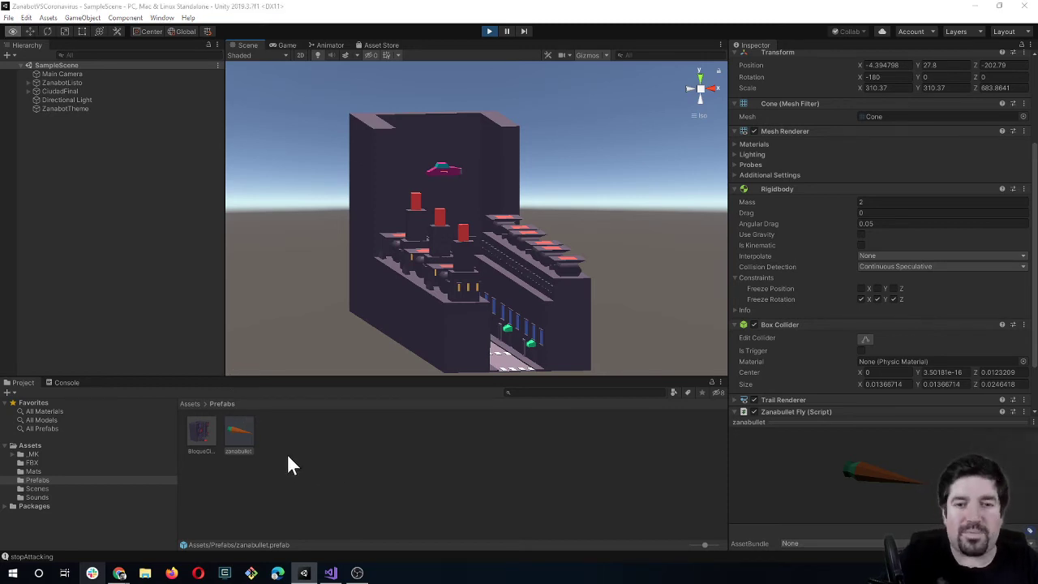
# In ZanabulletFly.cs, review the Invoke timeToDie call and DestroyBullet's Destroy(this.gameObject) line.
pyautogui.hotkey('alt', 'Tab')
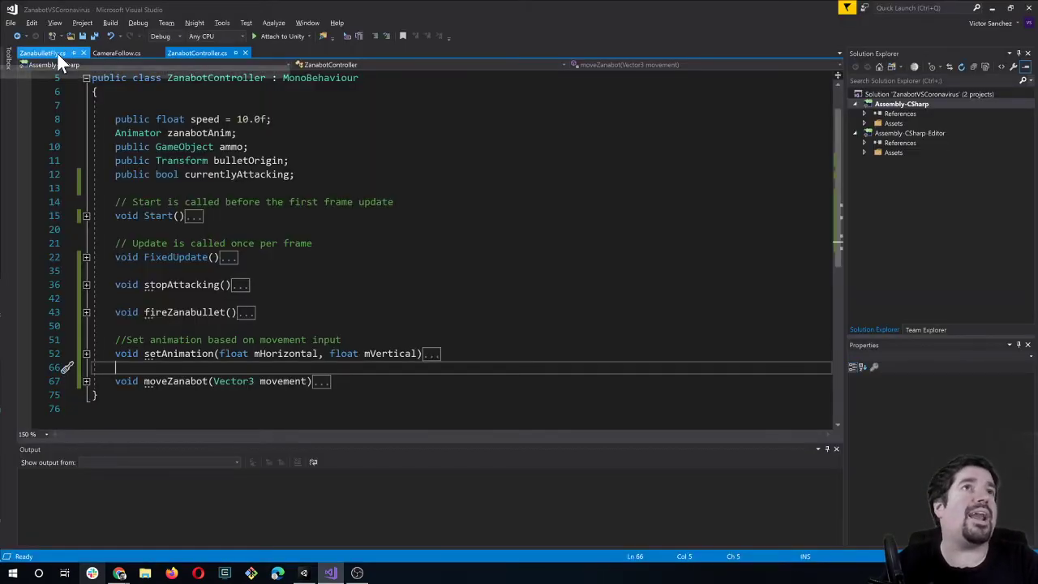
pyautogui.click(57, 52)
pyautogui.click(313, 298)
pyautogui.click(231, 339)
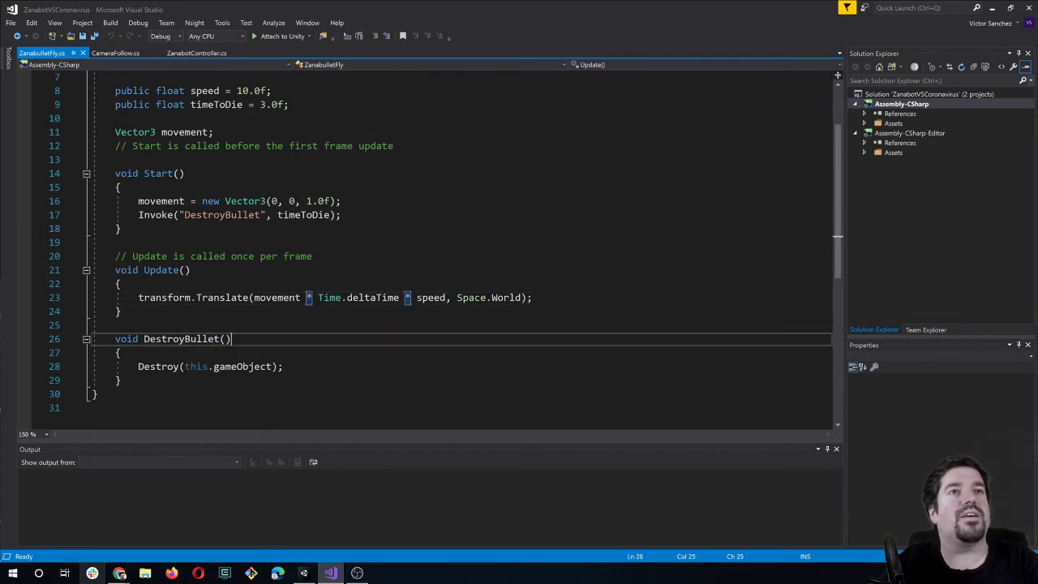
pyautogui.scroll(1, 232, 338)
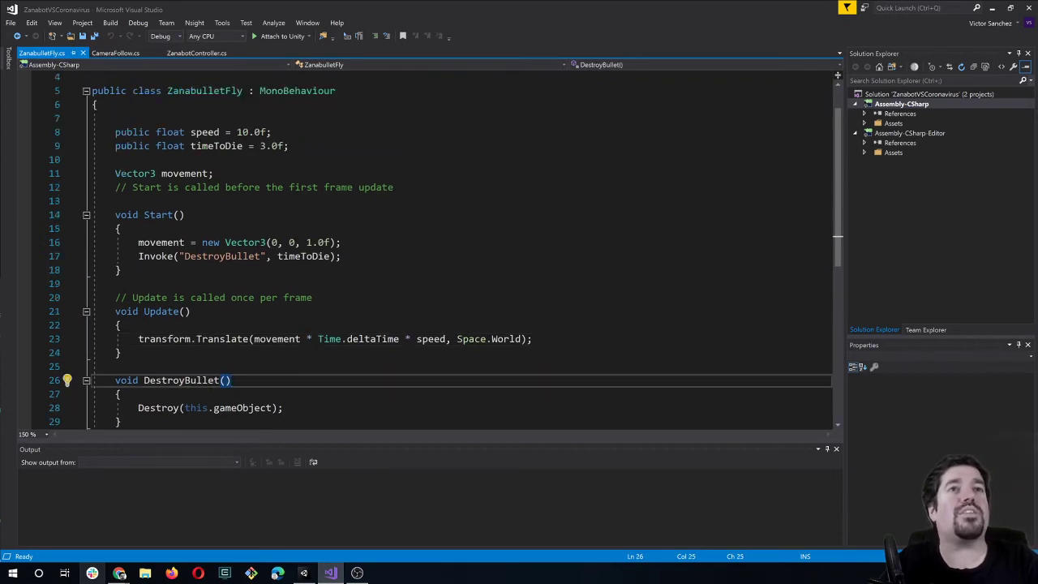
pyautogui.scroll(1, 232, 338)
pyautogui.tripleClick(149, 296)
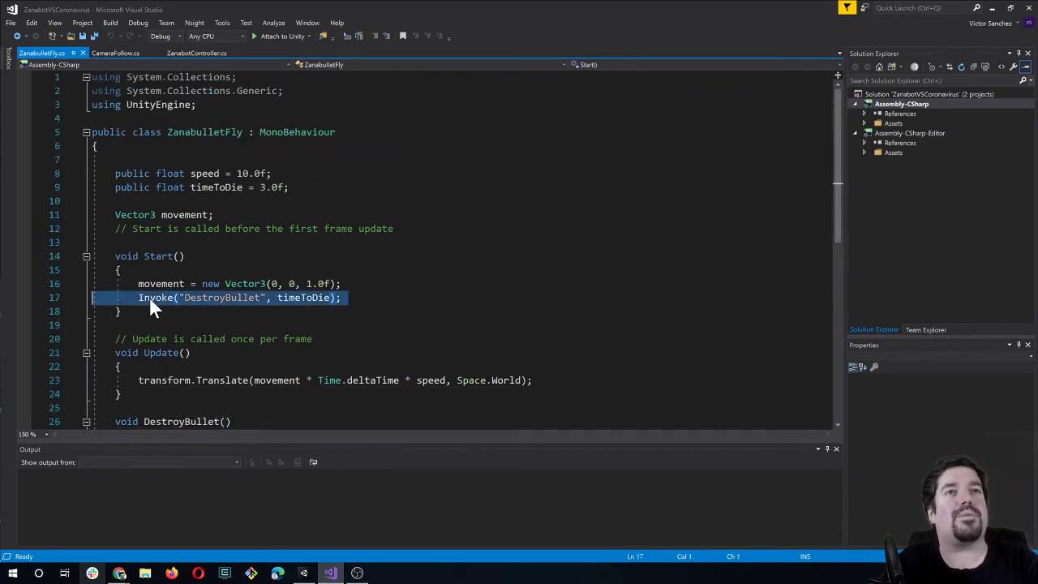
pyautogui.click(115, 325)
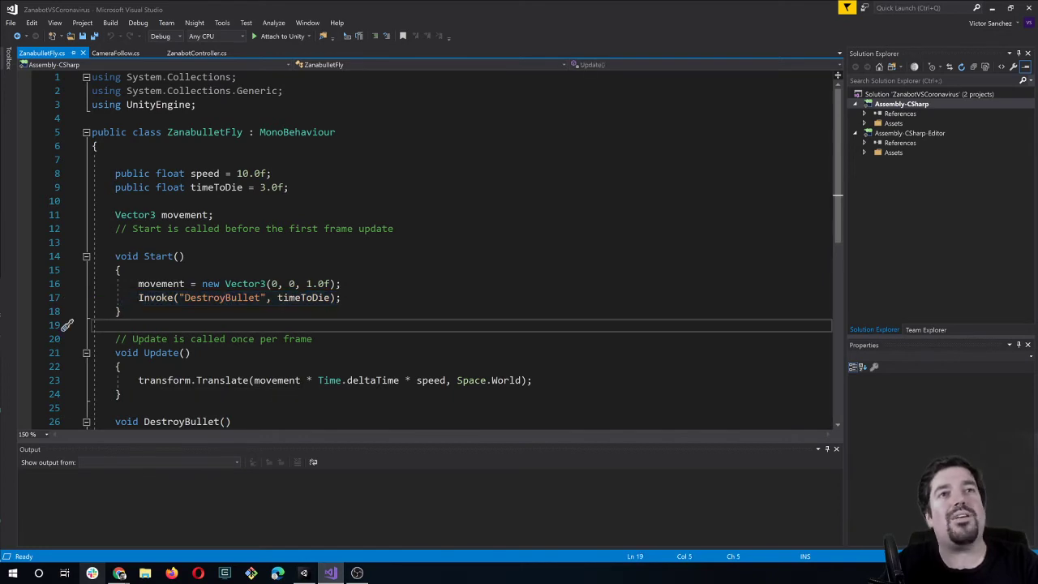
pyautogui.doubleClick(293, 297)
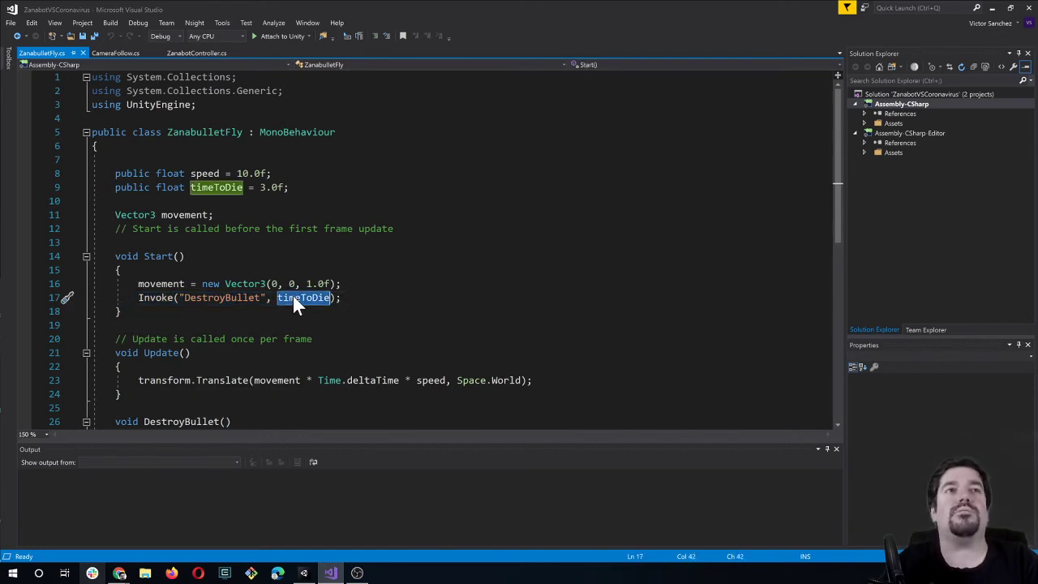
pyautogui.scroll(-2, 293, 297)
pyautogui.moveTo(138, 367); pyautogui.dragTo(284, 366)
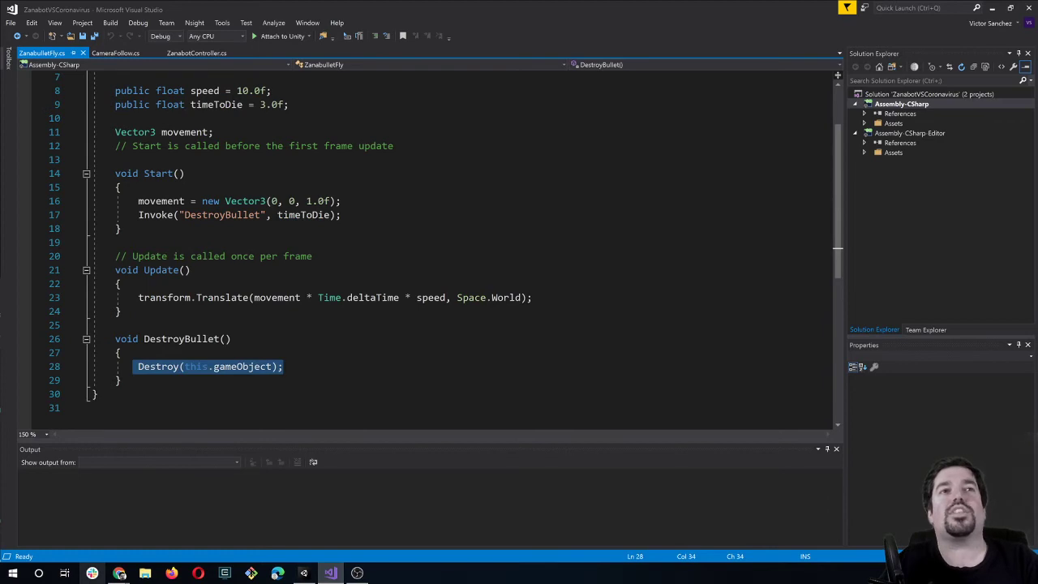
pyautogui.click(284, 366)
pyautogui.click(121, 311)
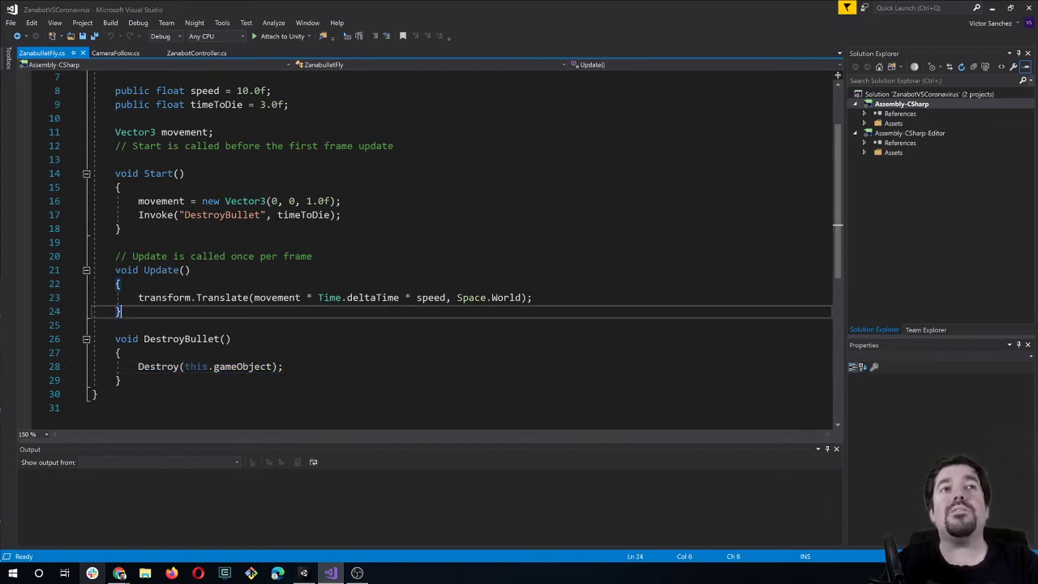
# Add an OnCollisionEnter method after Update that calls DestroyBullet(), and save the script.
pyautogui.press('Return')
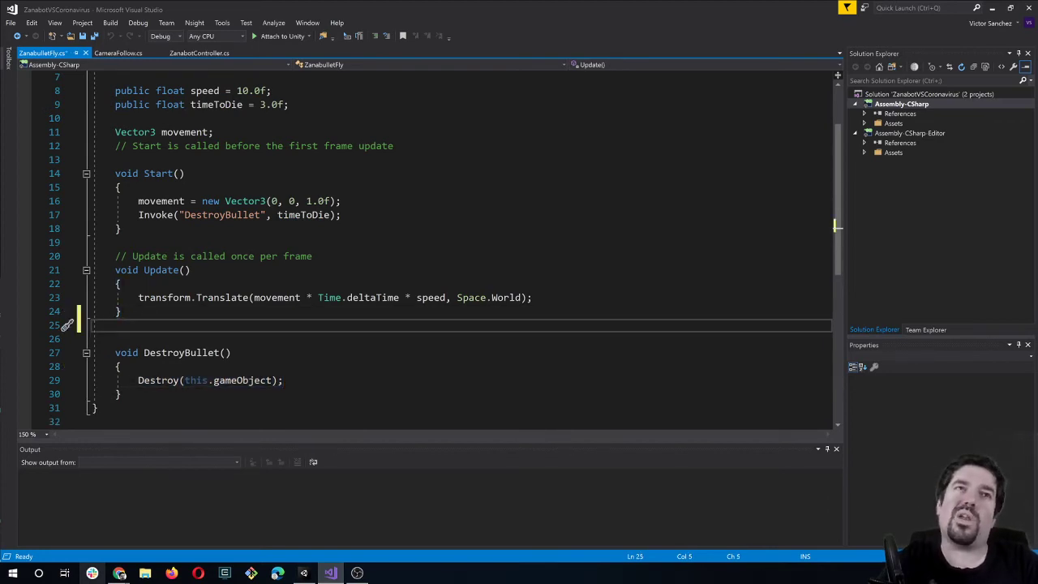
pyautogui.press('Return')
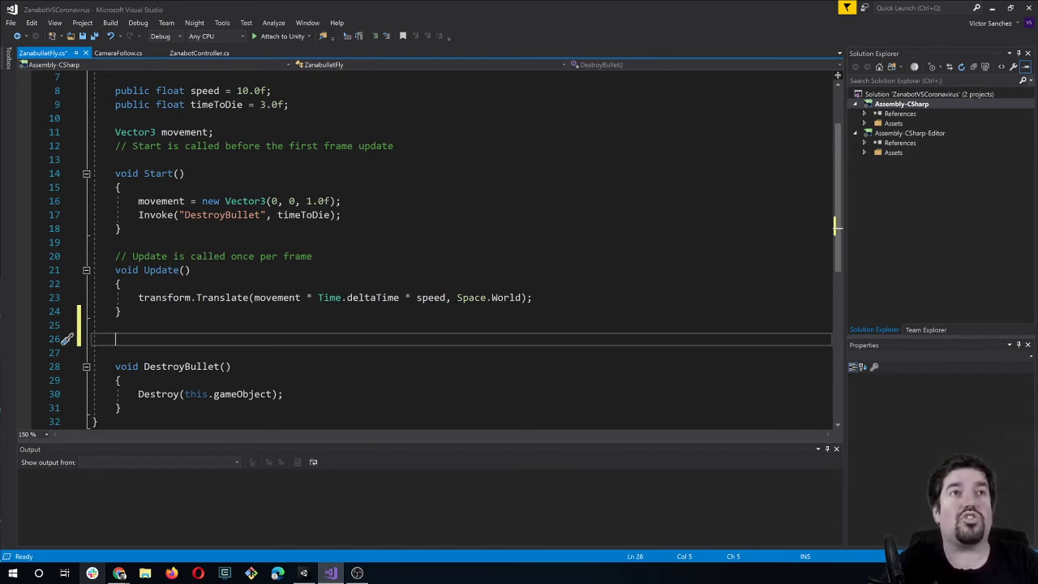
pyautogui.write('void ')
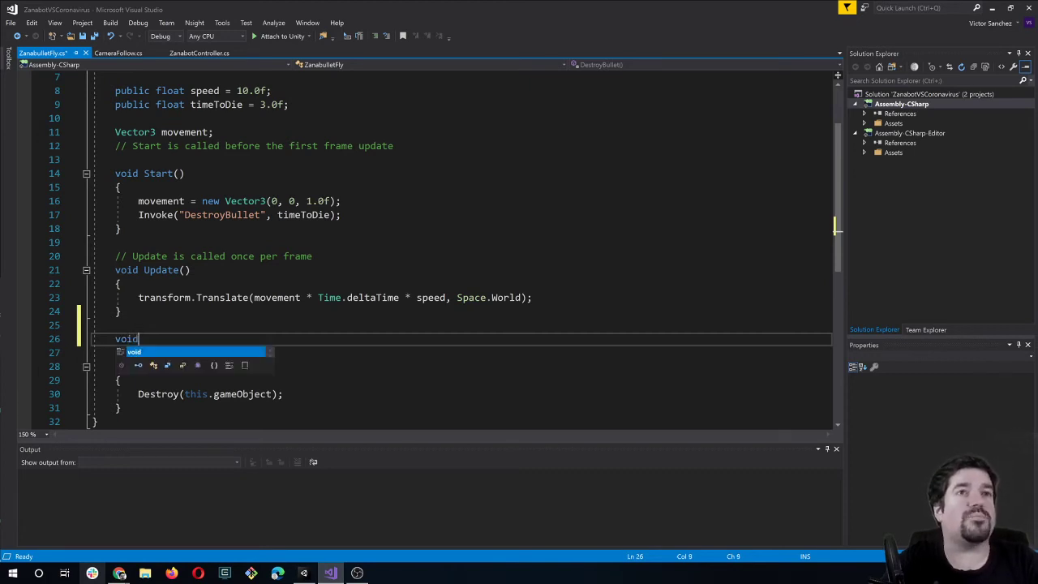
pyautogui.write('co')
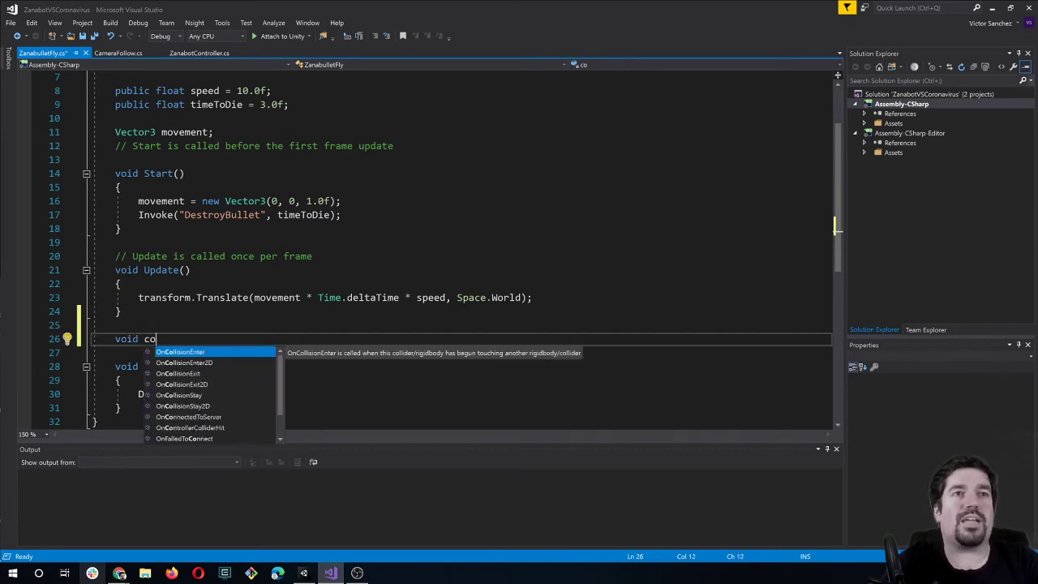
pyautogui.press('Tab')
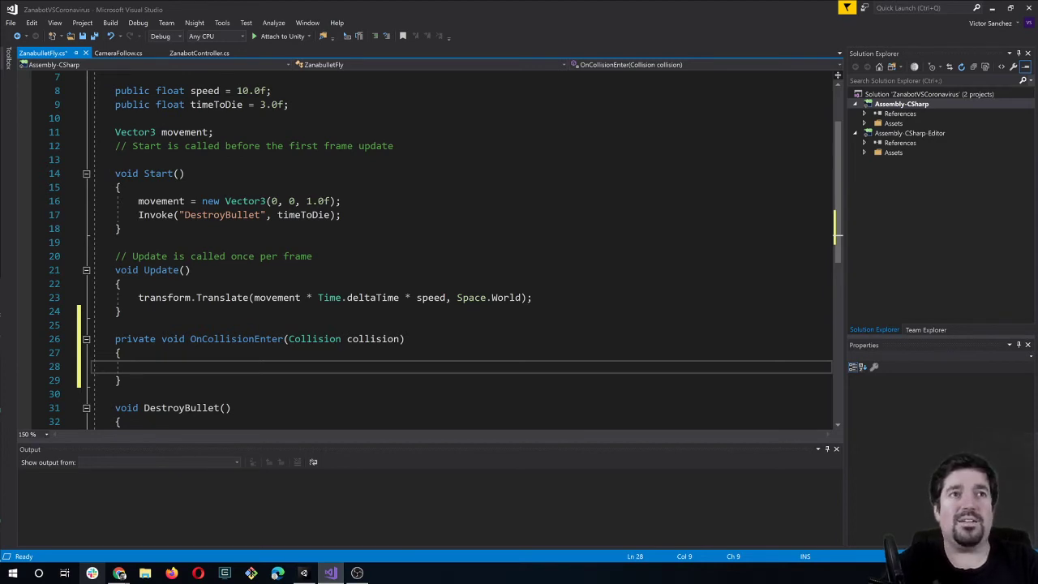
pyautogui.write('Des')
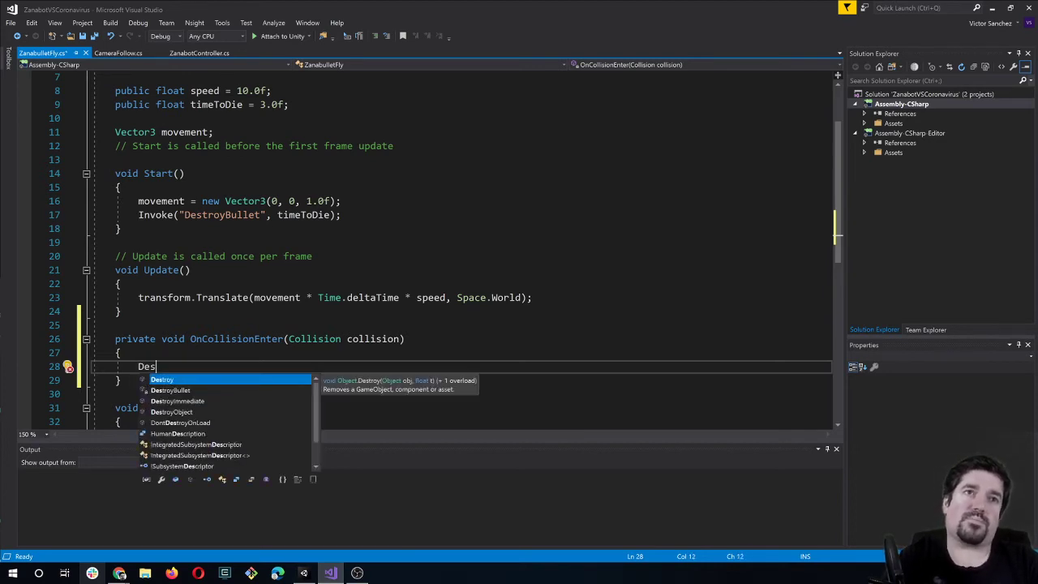
pyautogui.press('Down')
pyautogui.press('Tab')
pyautogui.write('(')
pyautogui.hotkey('ctrl', 'End')
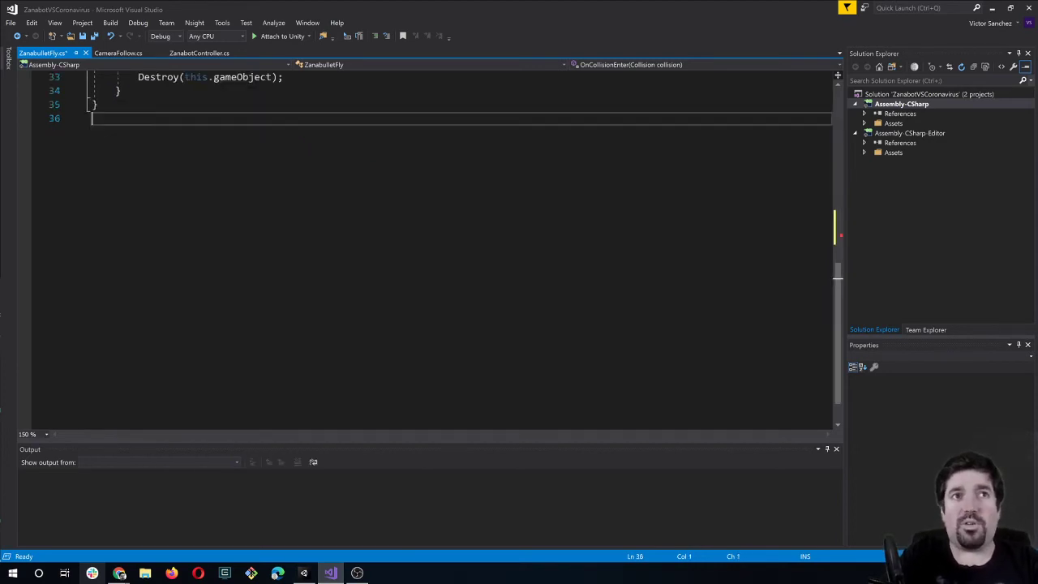
pyautogui.scroll(5, 454, 243)
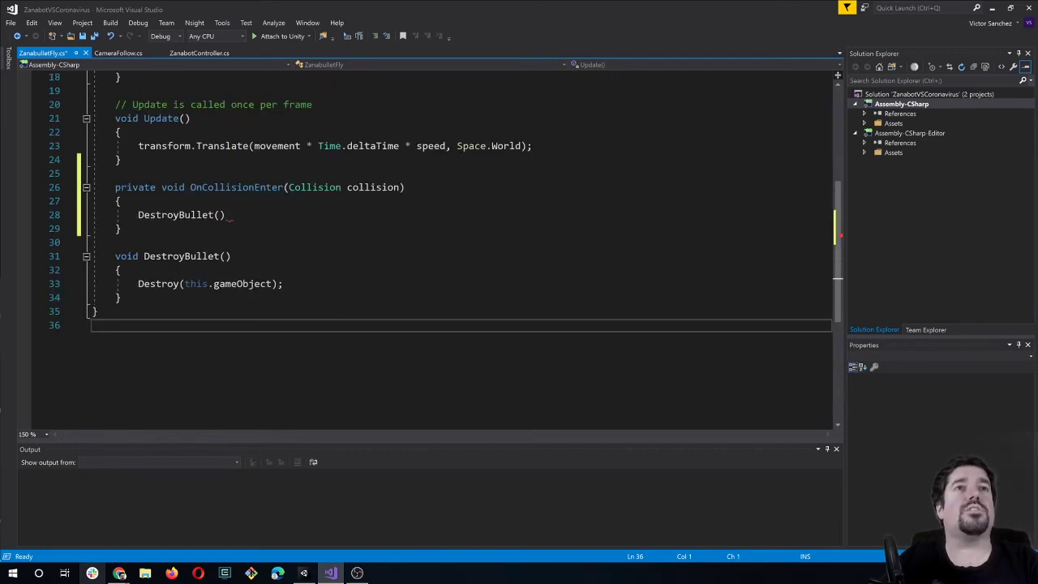
pyautogui.click(226, 215)
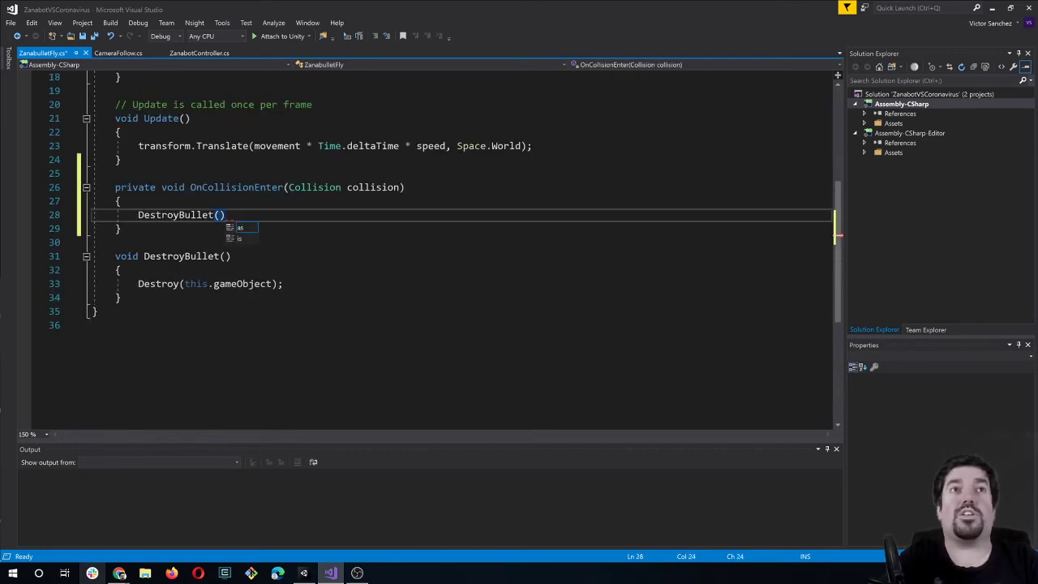
pyautogui.write(';')
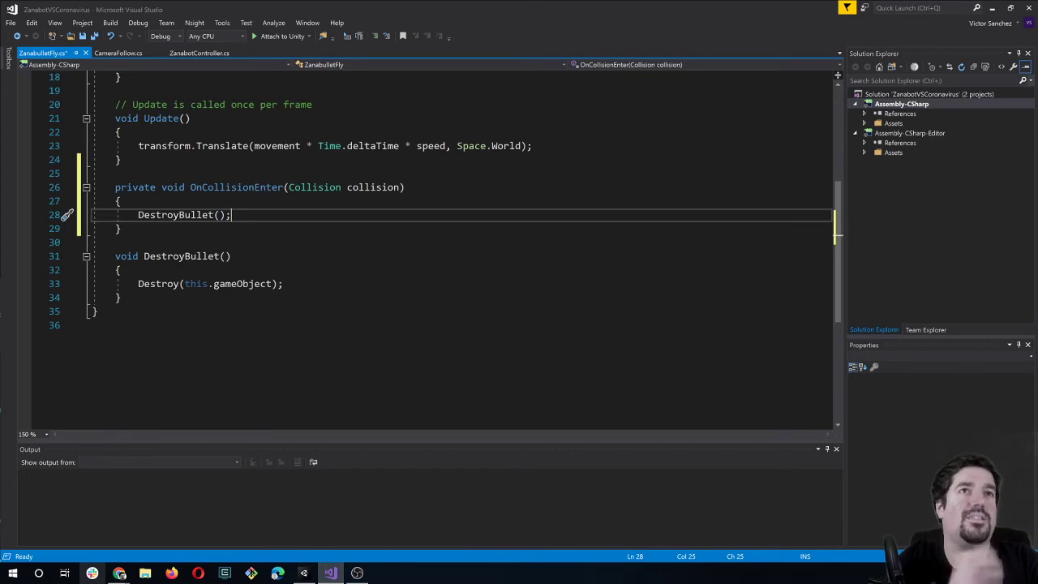
pyautogui.hotkey('ctrl', 's')
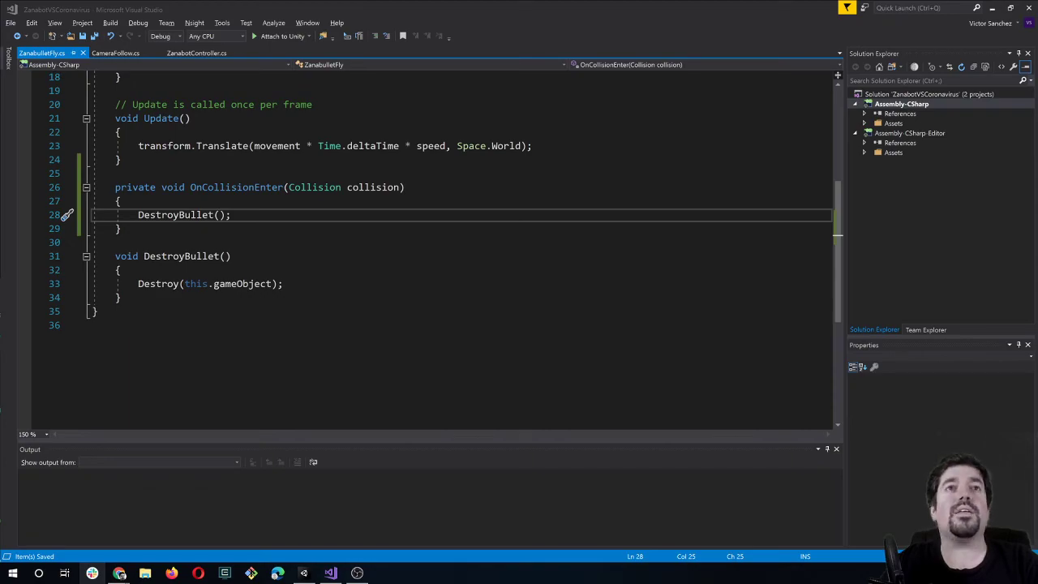
pyautogui.hotkey('alt', 'Tab')
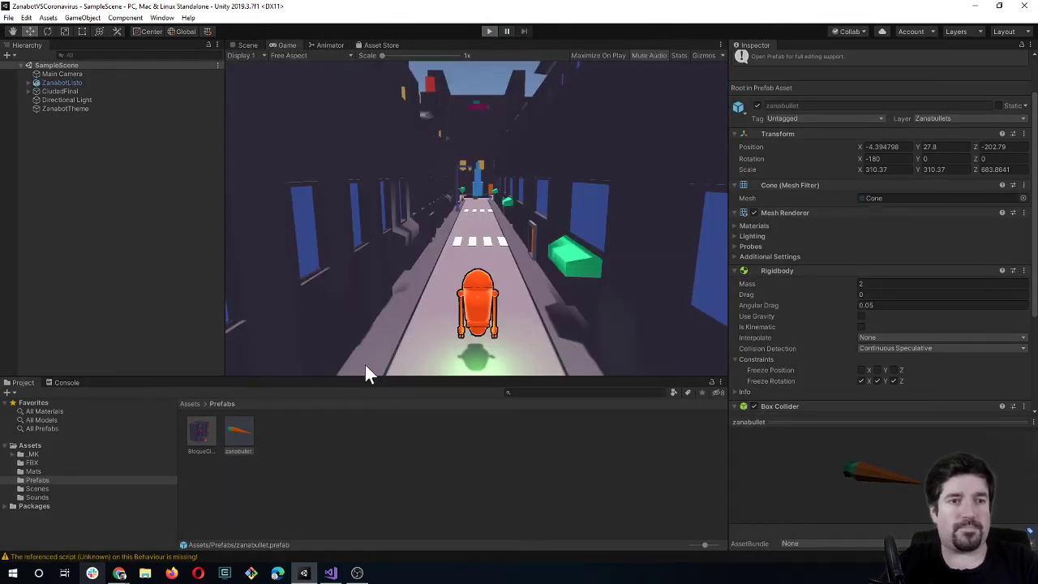
# Double-check the DestroyBullet() call on line 28 of ZanabulletFly.cs.
pyautogui.hotkey('alt', 'Tab')
pyautogui.scroll(2, 462, 243)
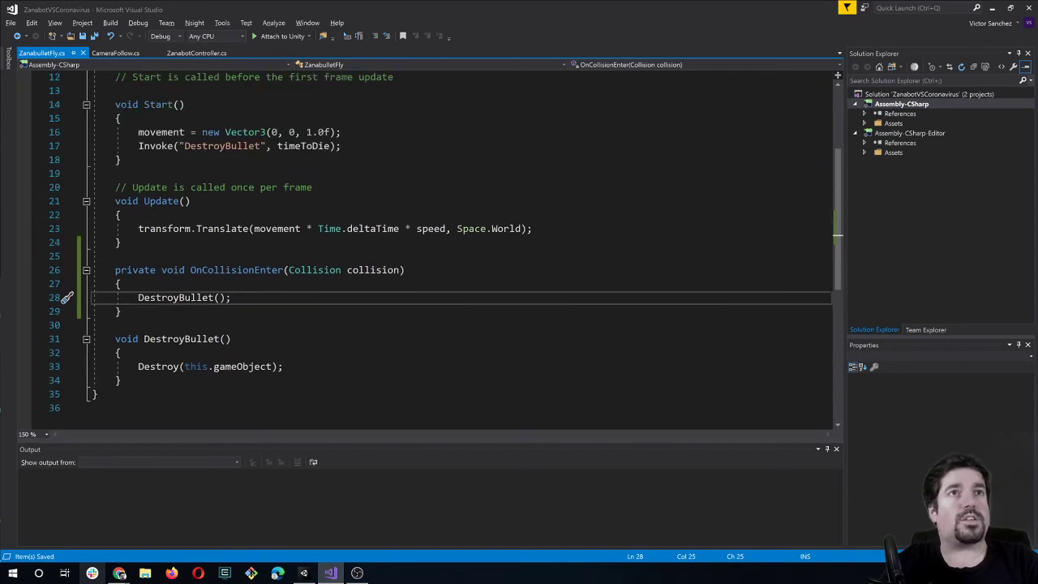
pyautogui.click(172, 297)
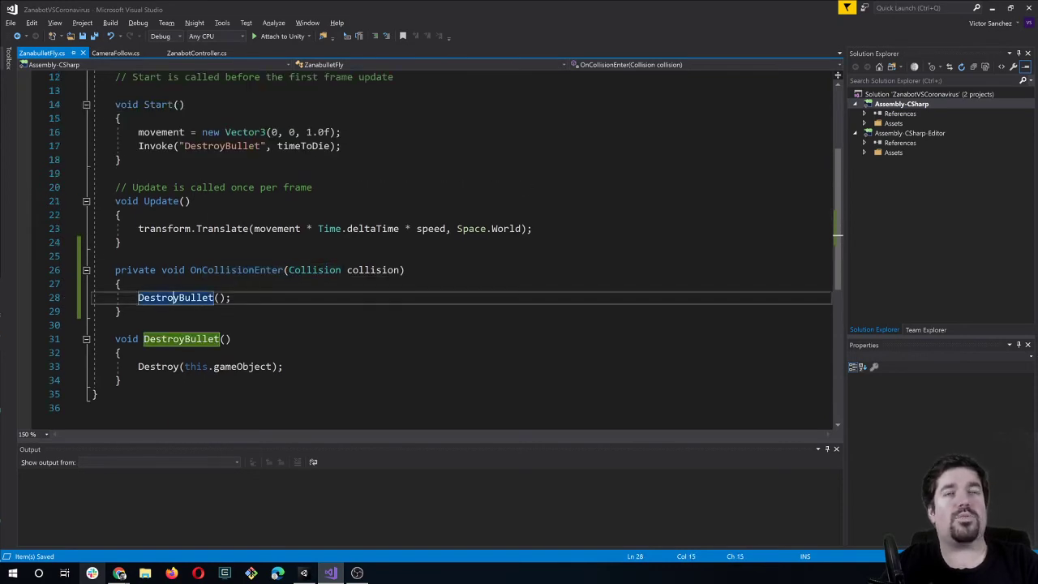
pyautogui.hotkey('alt', 'Tab')
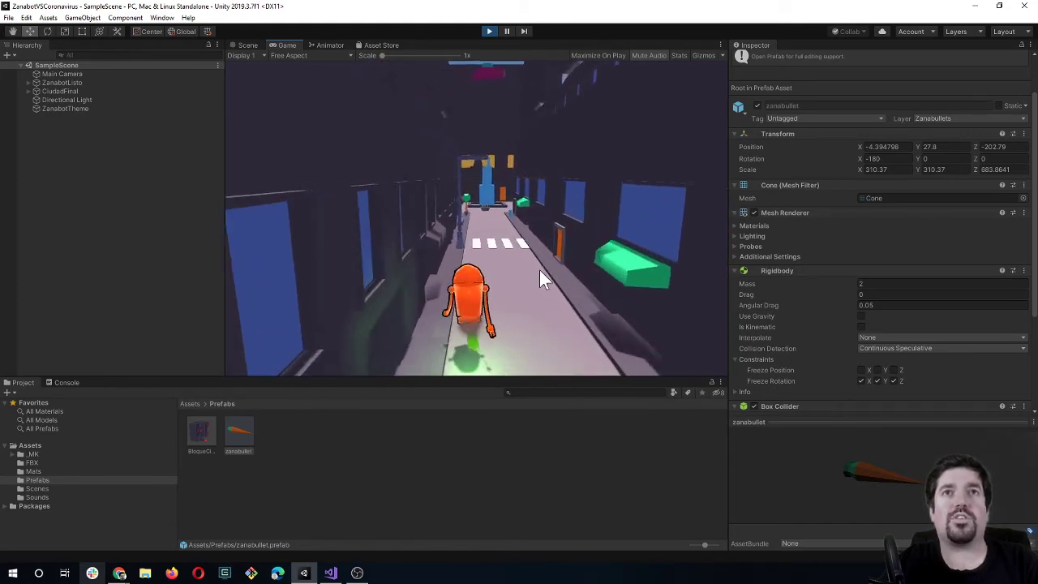
# Fire several zanabullets at the fountain and watch their clones disappear from the Hierarchy.
pyautogui.click(539, 269)
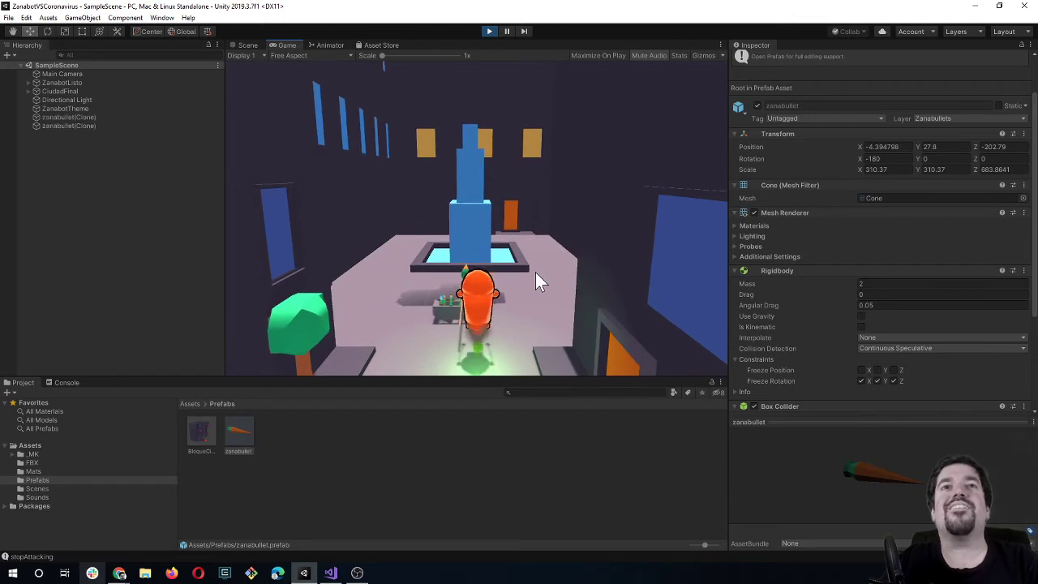
pyautogui.click(535, 273)
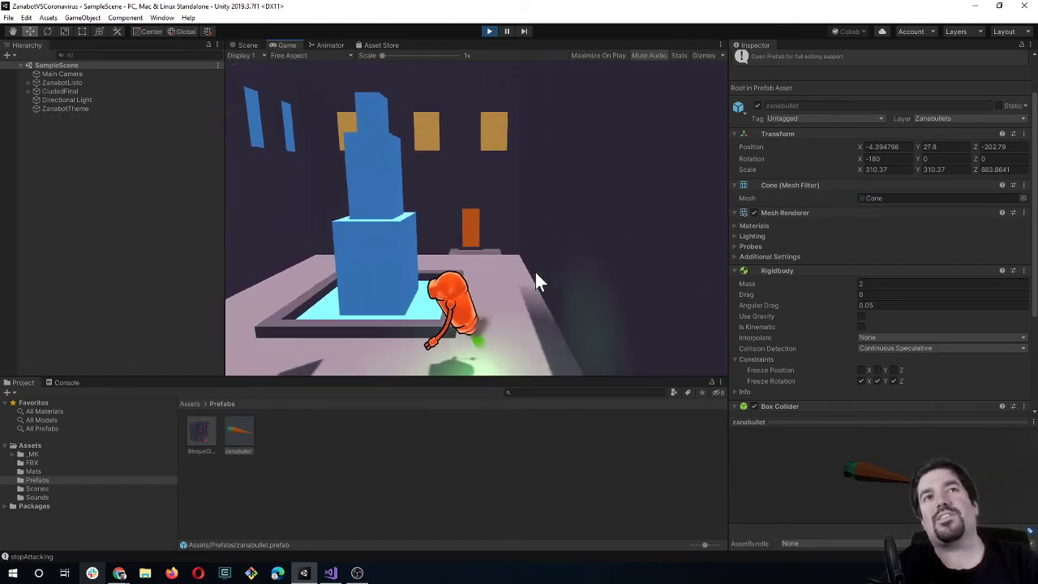
pyautogui.click(536, 273)
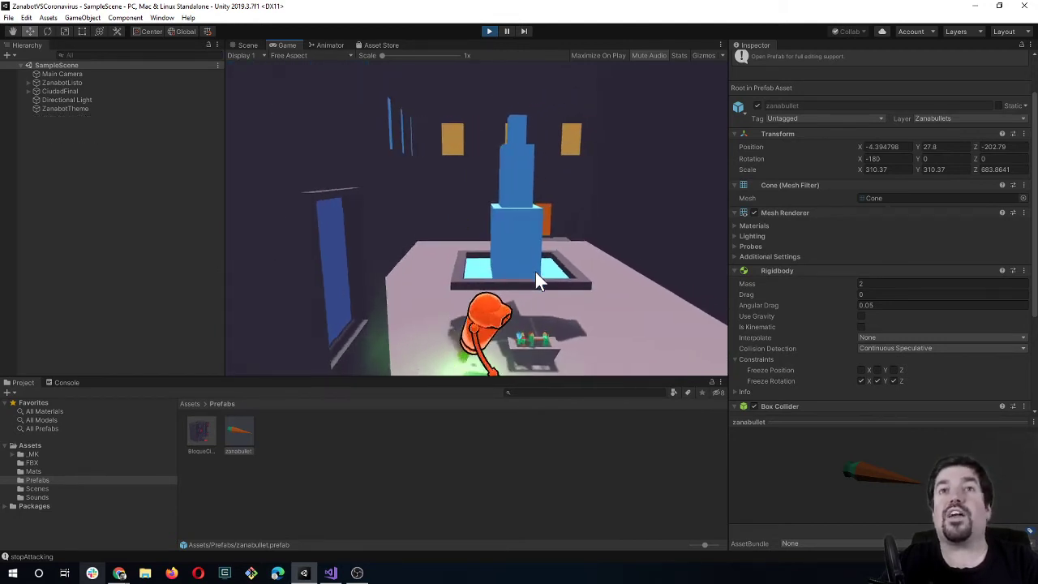
pyautogui.click(537, 278)
pyautogui.click(536, 275)
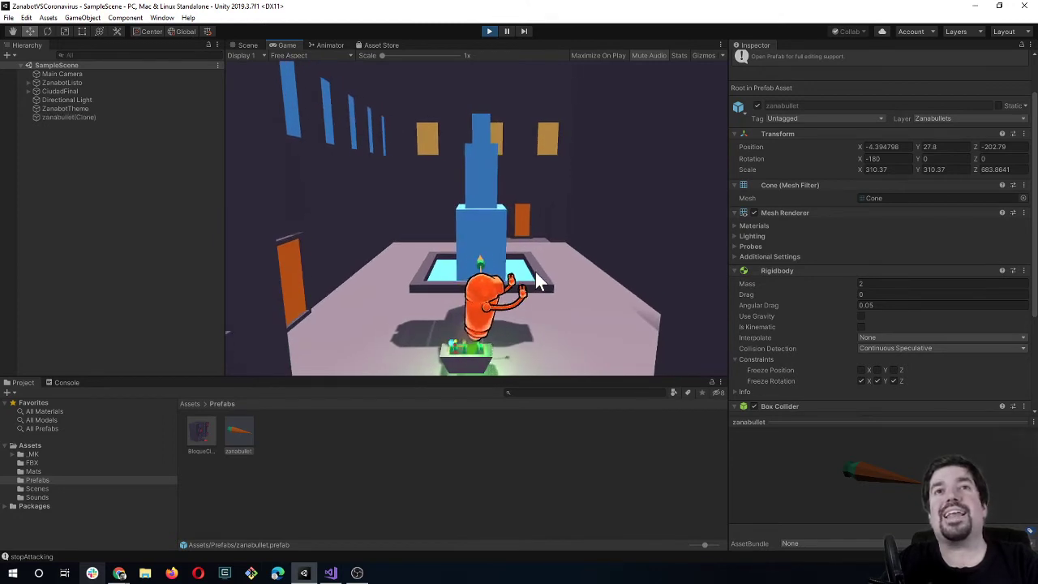
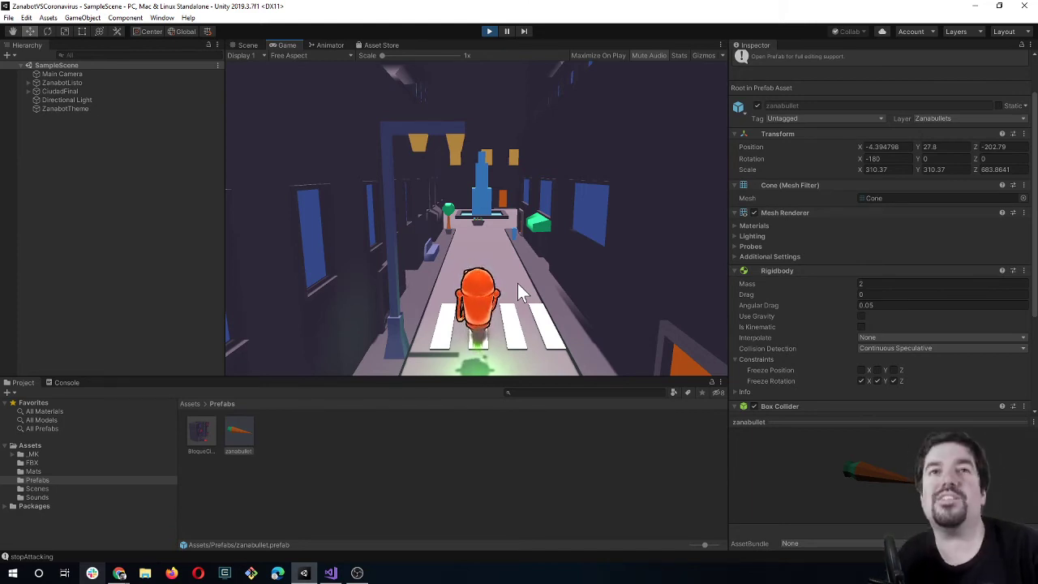
# Fire test bullets in the running game, then return to the top-level Assets folder.
pyautogui.click(517, 283)
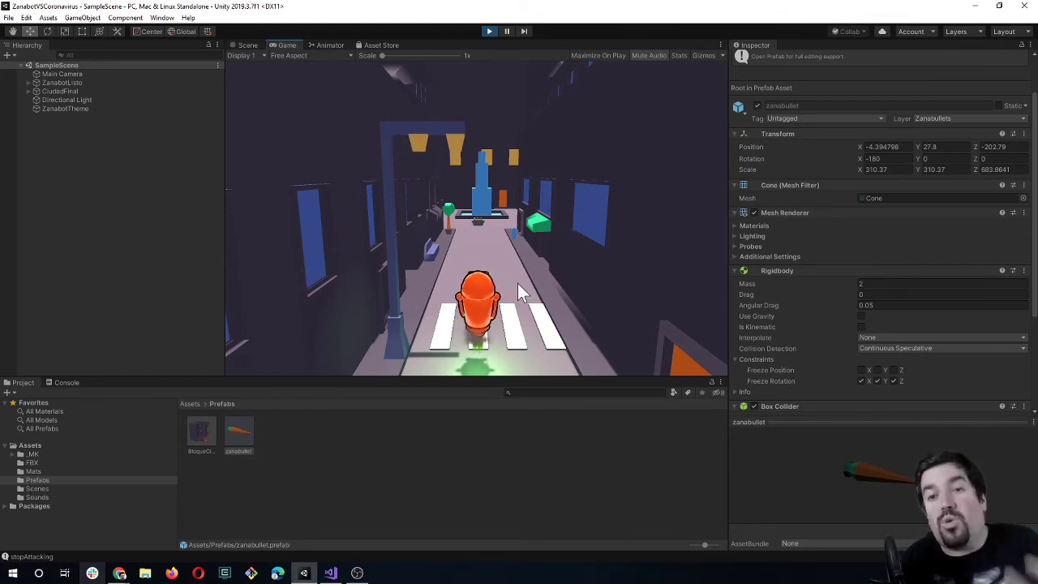
pyautogui.click(517, 283)
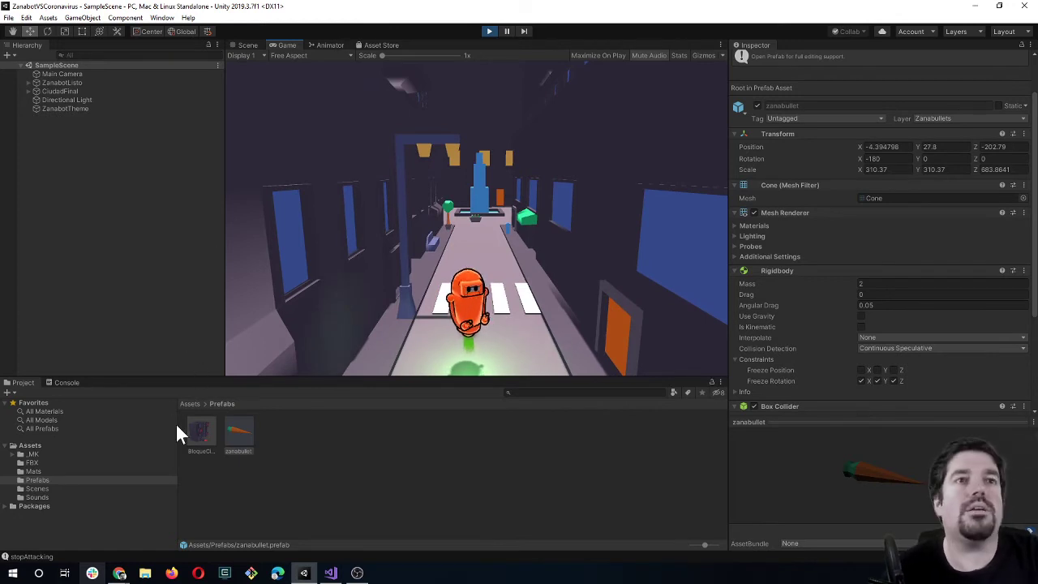
pyautogui.click(189, 402)
# Open the FBX folder to view the CiudadFinal, Zanabot and zanabullet models.
pyautogui.click(240, 430)
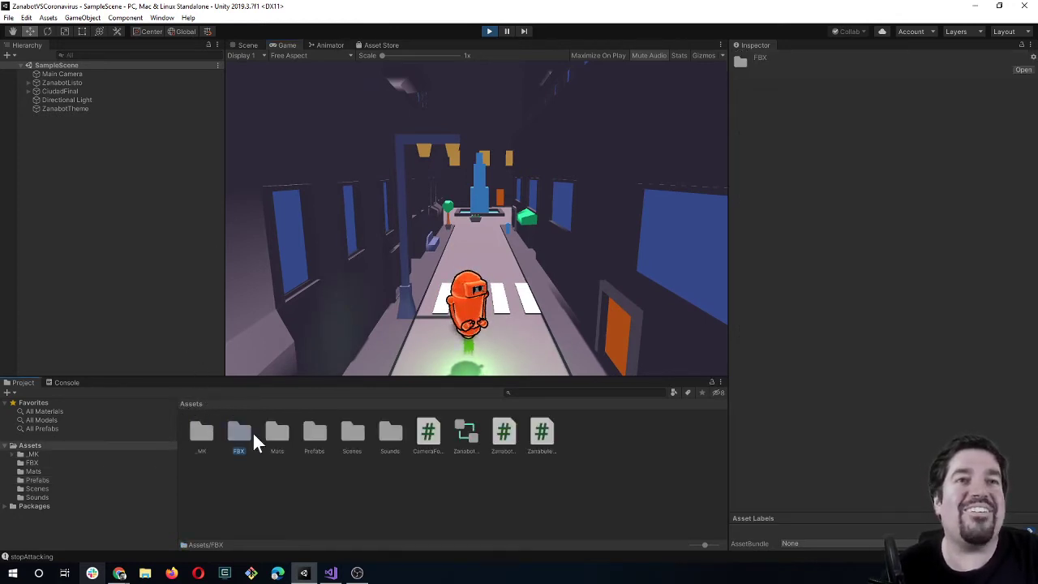
pyautogui.doubleClick(241, 431)
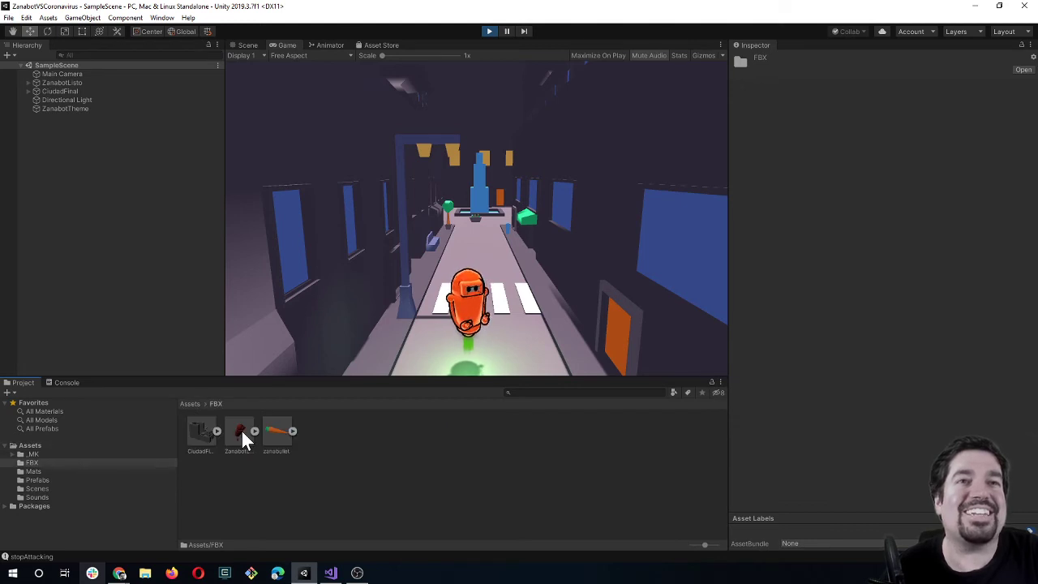
pyautogui.click(193, 404)
pyautogui.click(350, 486)
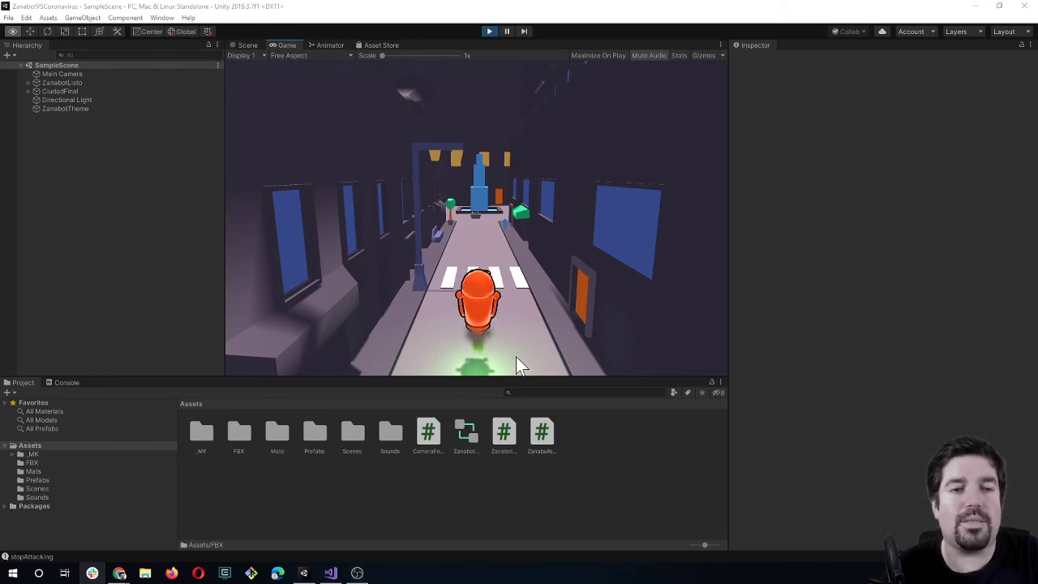
pyautogui.doubleClick(227, 432)
# Start Import New Asset in FBX, browse ZanabotMaterials' Exports FBX and Blender folders, then cancel.
pyautogui.rightClick(372, 474)
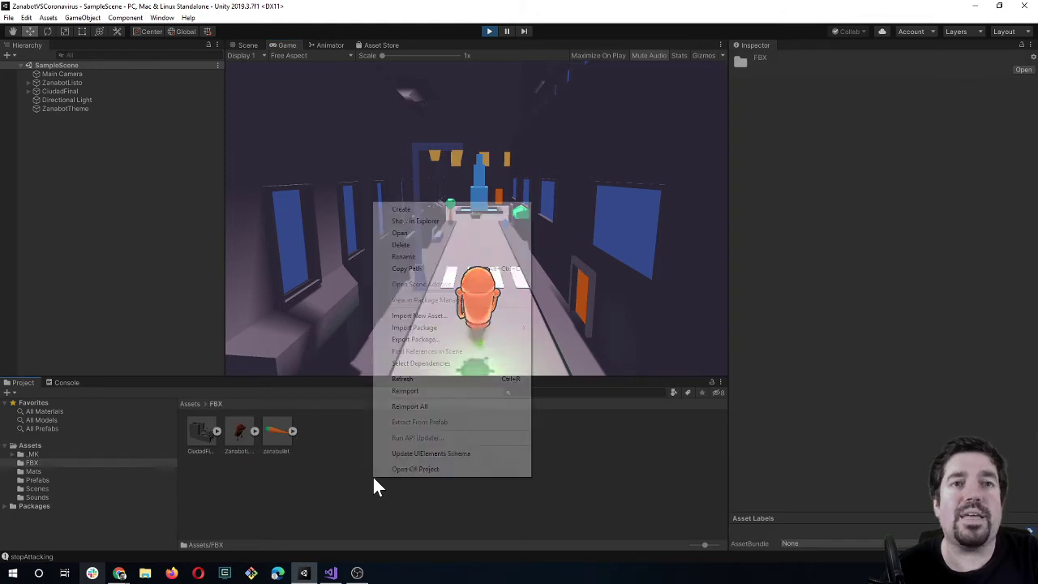
pyautogui.click(460, 315)
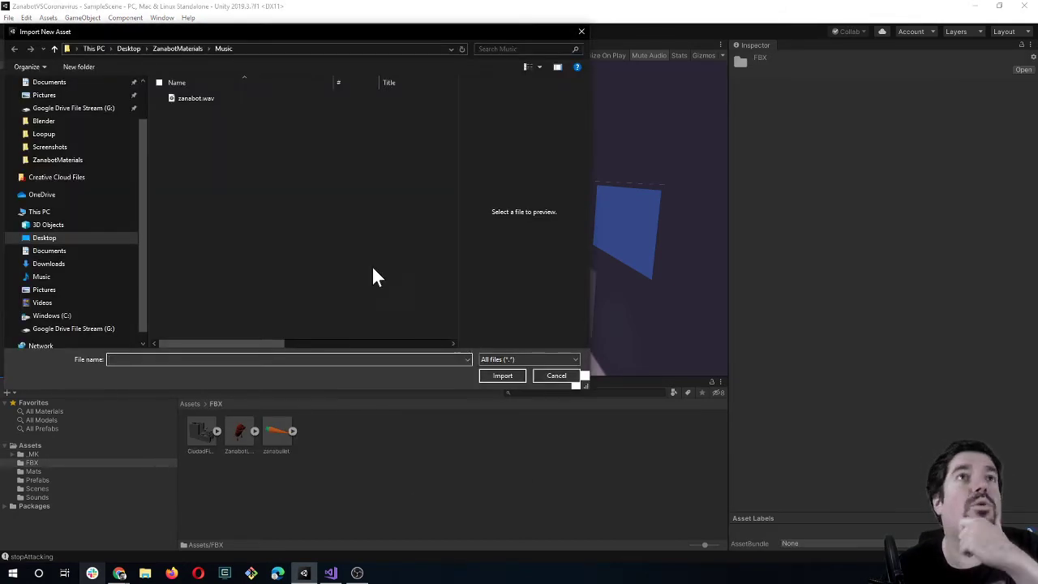
pyautogui.scroll(2, 92, 190)
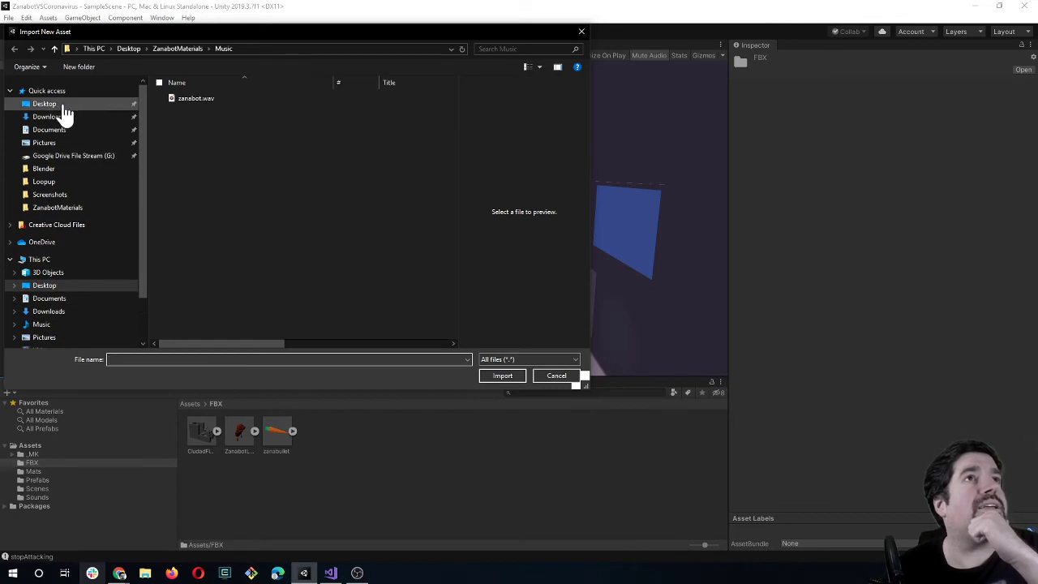
pyautogui.doubleClick(213, 142)
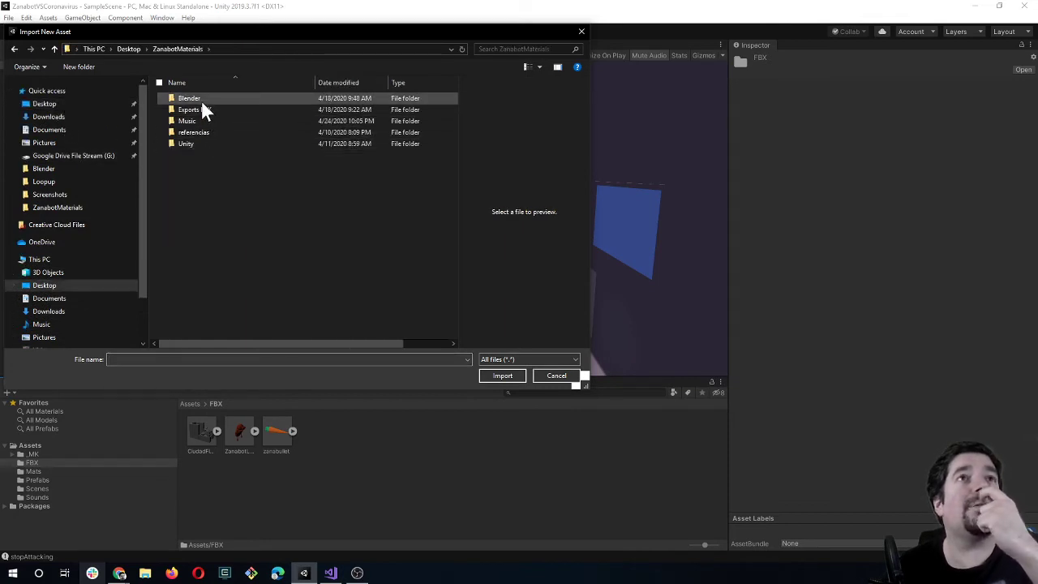
pyautogui.doubleClick(204, 111)
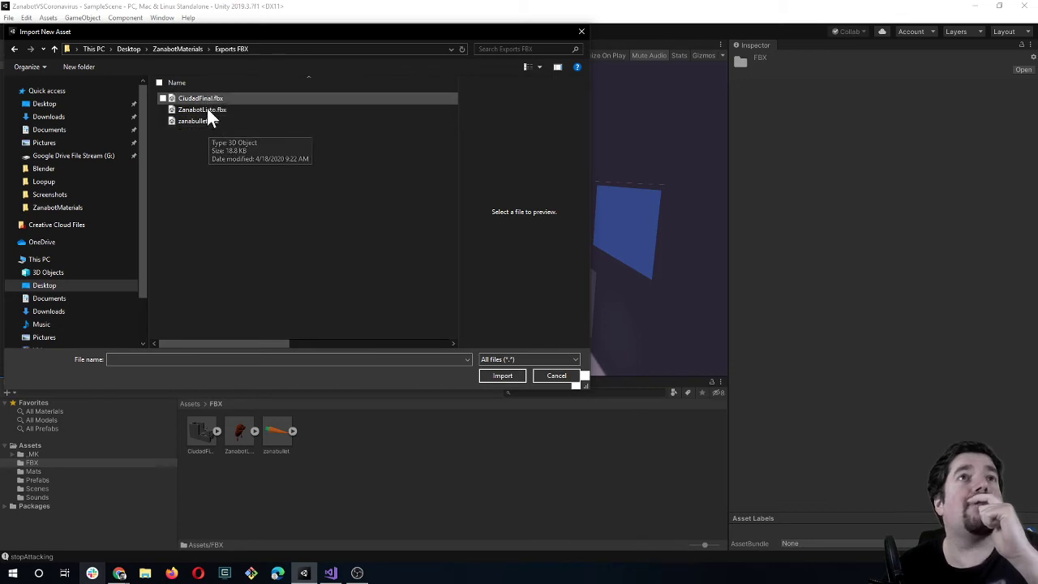
pyautogui.click(191, 52)
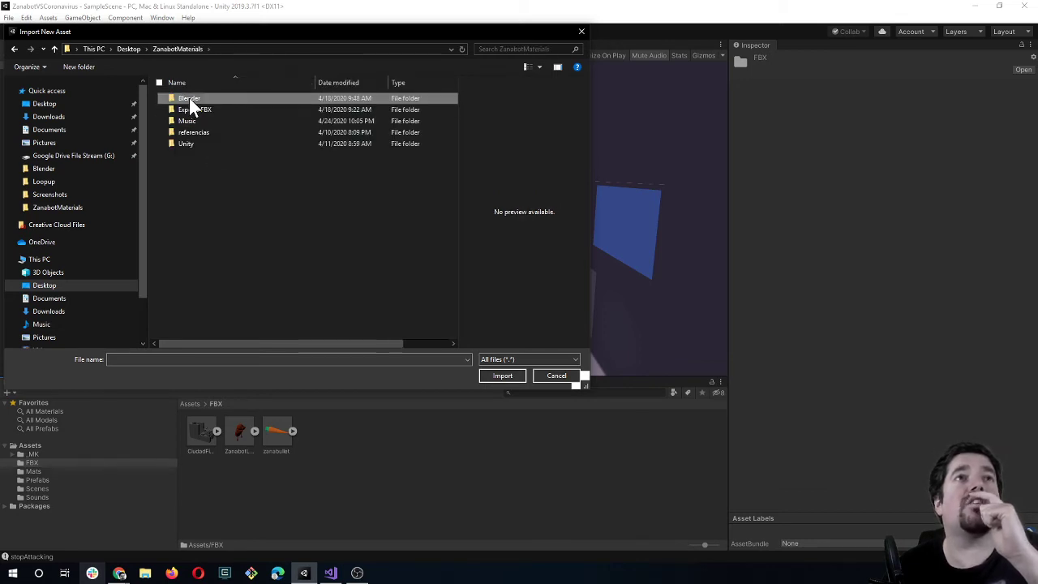
pyautogui.doubleClick(190, 98)
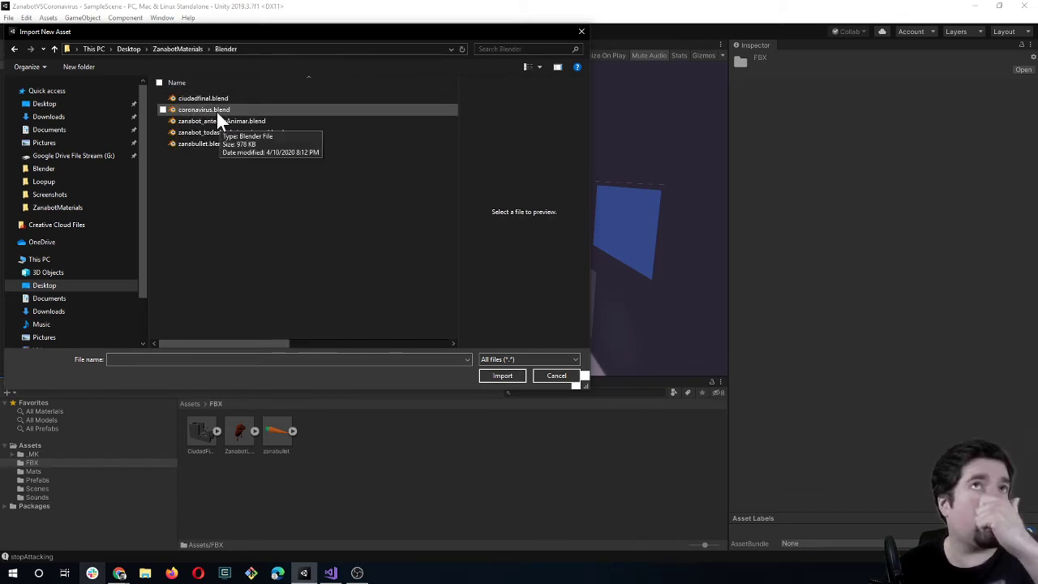
pyautogui.click(540, 377)
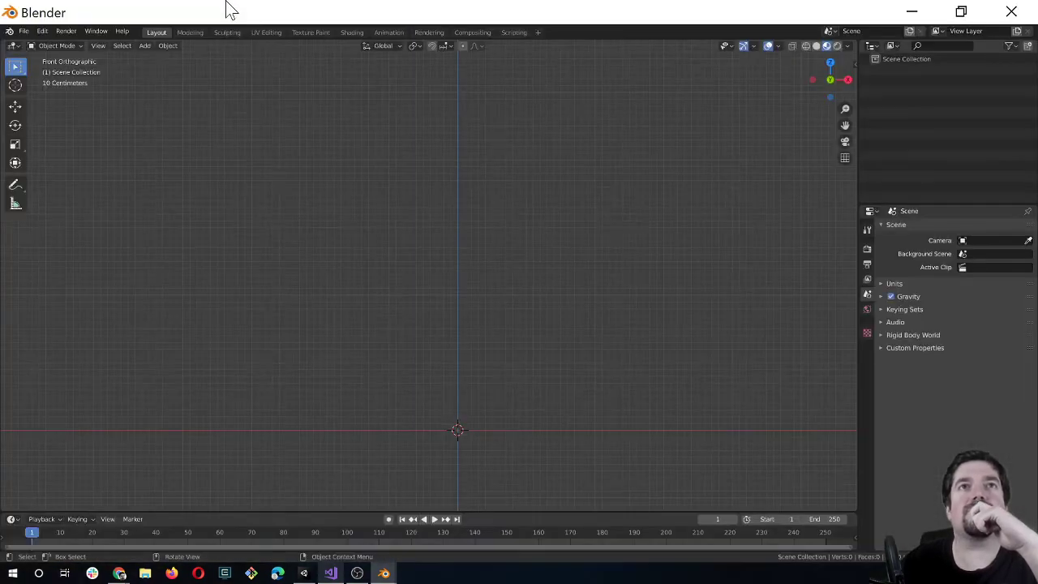
# Open Blender's File menu to load the coronavirus.blend project.
pyautogui.click(23, 32)
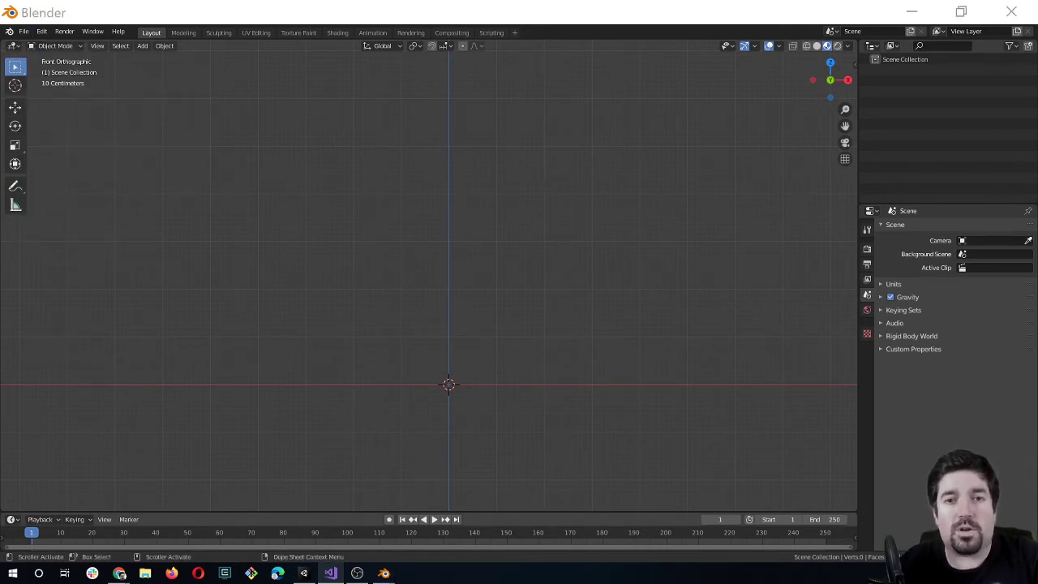
# Orbit around the virus and select the Point.004 and Point.007 lamps in the Outliner.
pyautogui.scroll(-2, 385, 384)
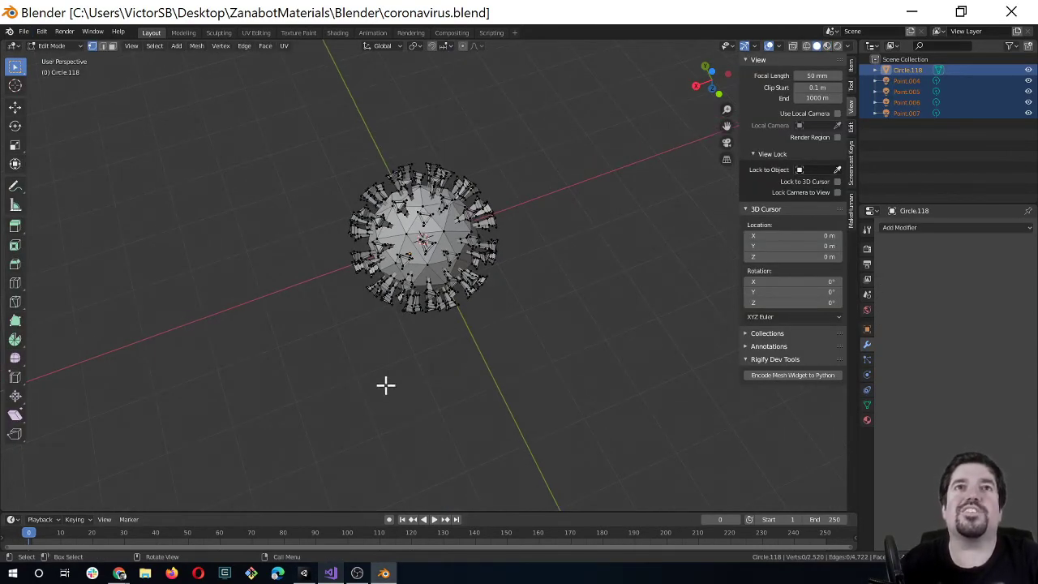
pyautogui.moveTo(347, 440)
pyautogui.mouseDown(button='middle')
pyautogui.moveTo(382, 387)
pyautogui.moveTo(331, 384)
pyautogui.mouseUp(button='middle')
pyautogui.click(896, 80)
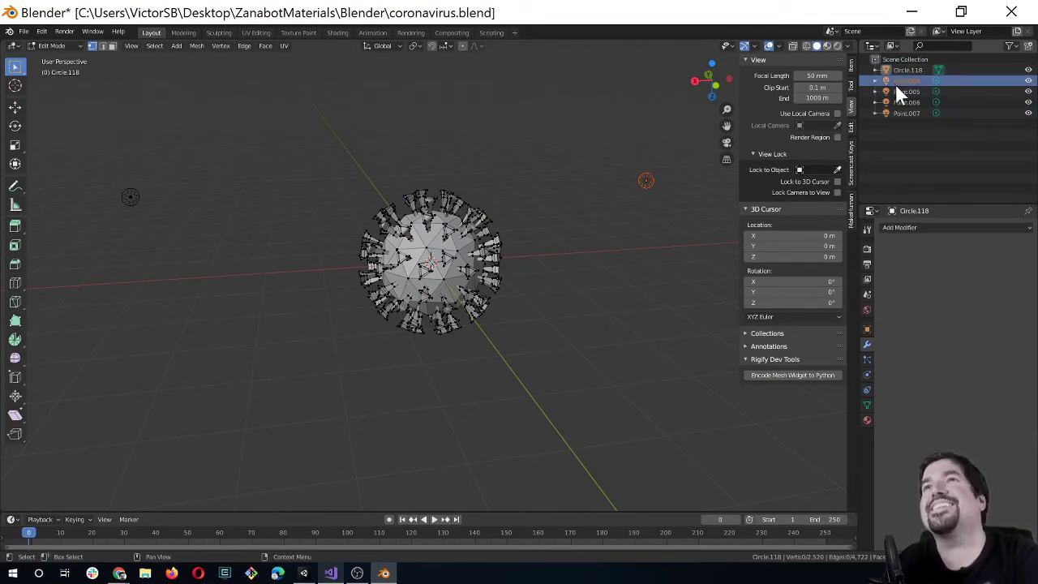
pyautogui.click(904, 113)
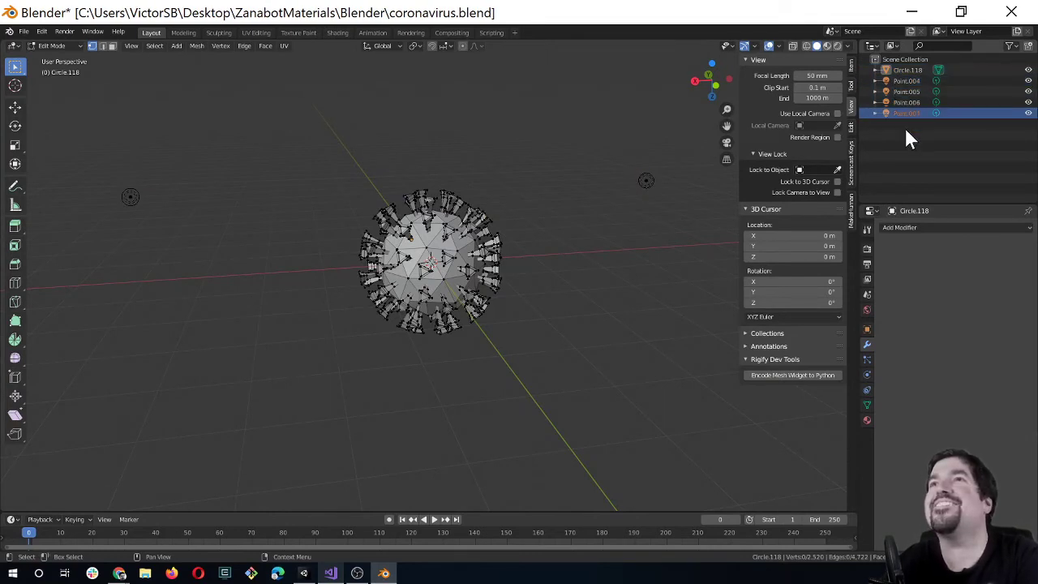
pyautogui.click(909, 81)
# Delete each Point lamp so only Circle.118 remains, then save and return to Object Mode.
pyautogui.rightClick(909, 81)
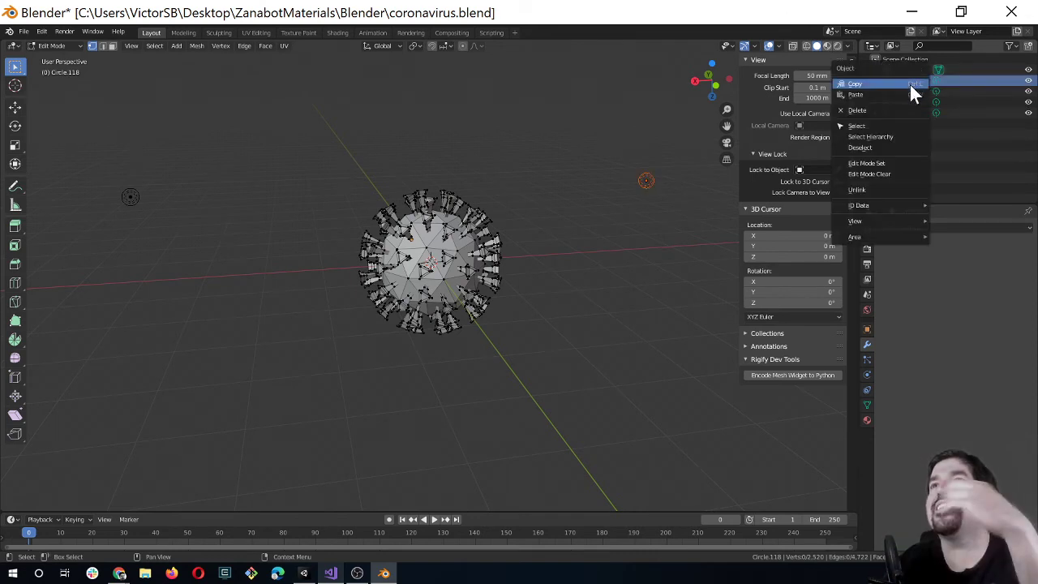
pyautogui.click(893, 107)
pyautogui.rightClick(900, 84)
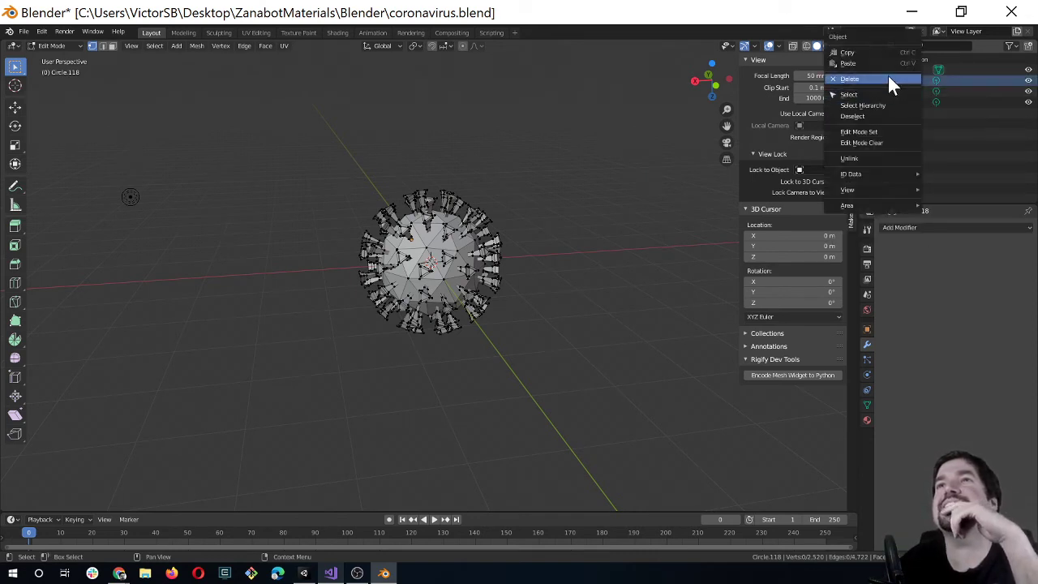
pyautogui.click(889, 79)
pyautogui.rightClick(890, 81)
pyautogui.click(888, 79)
pyautogui.rightClick(892, 81)
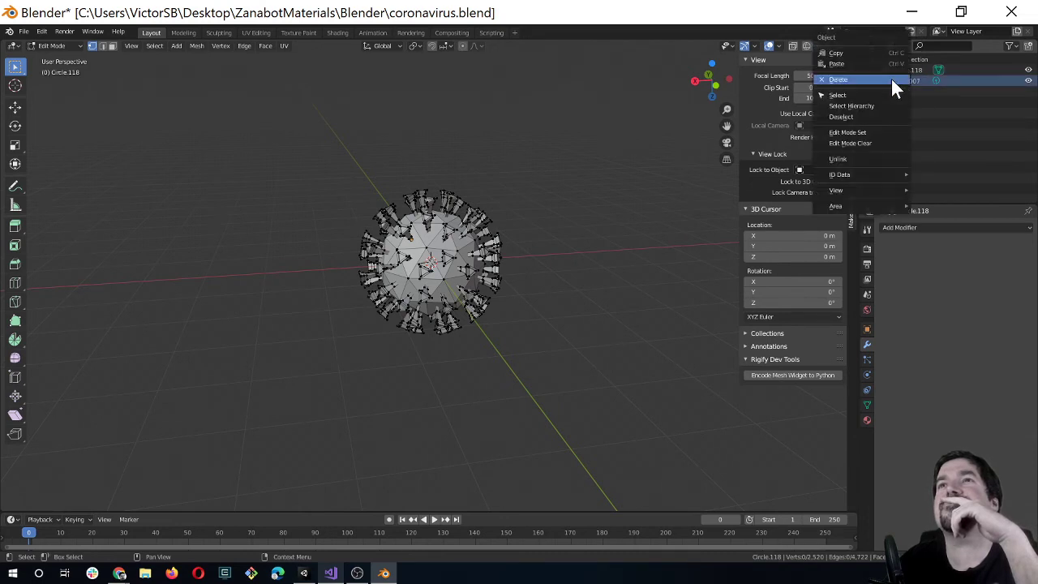
pyautogui.click(888, 79)
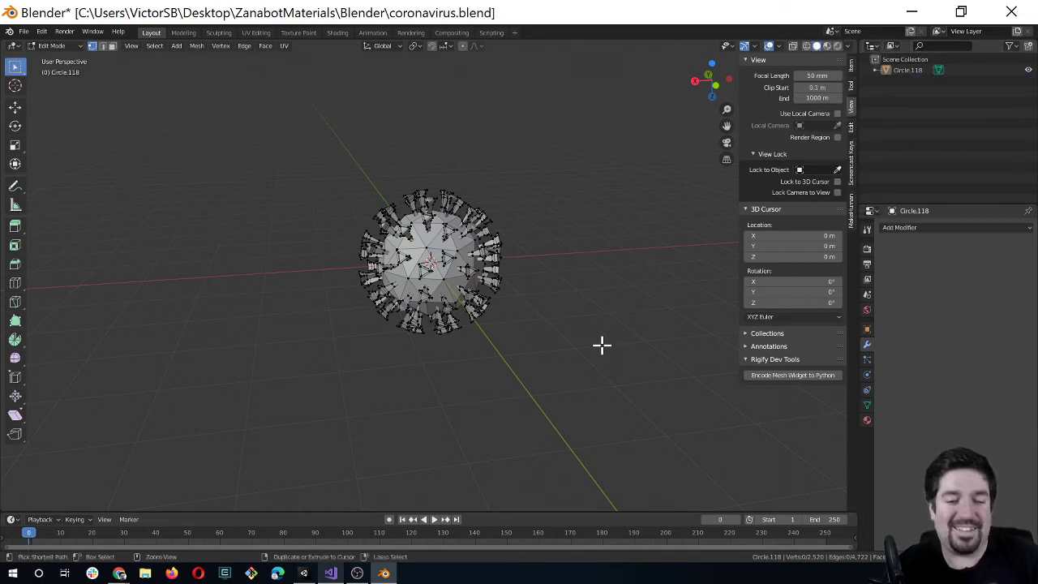
pyautogui.hotkey('ctrl', 's')
pyautogui.press('Tab')
# Select everything and look through the Texture Paint and Shading workspaces.
pyautogui.press('a')
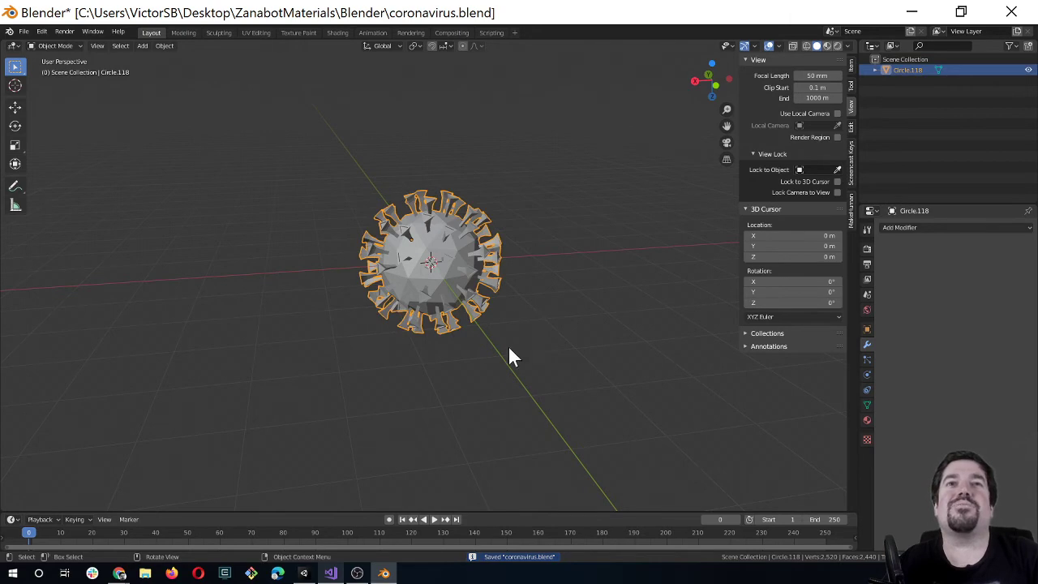
pyautogui.rightClick(328, 352)
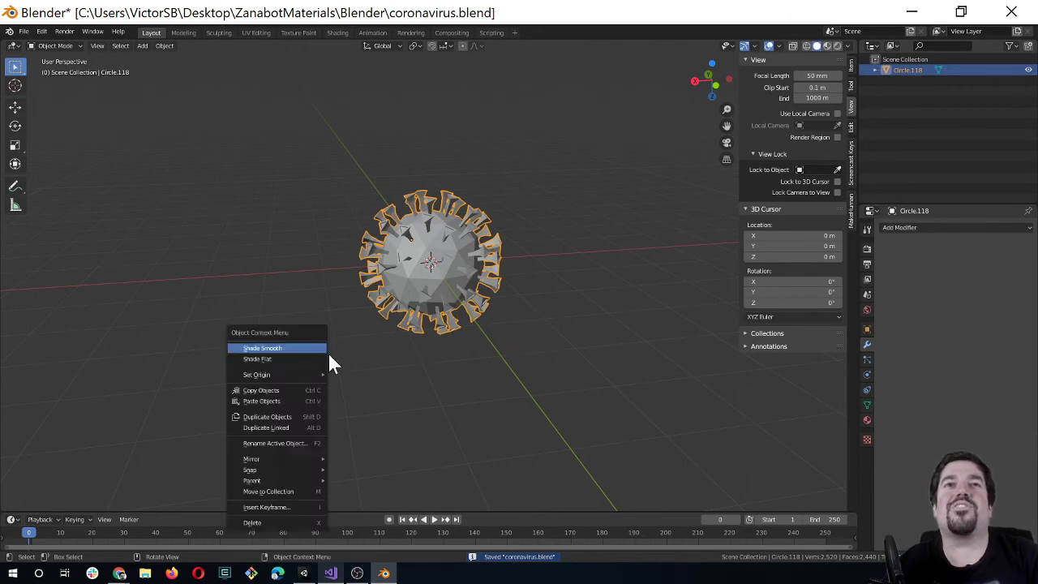
pyautogui.click(299, 32)
pyautogui.scroll(8, 550, 340)
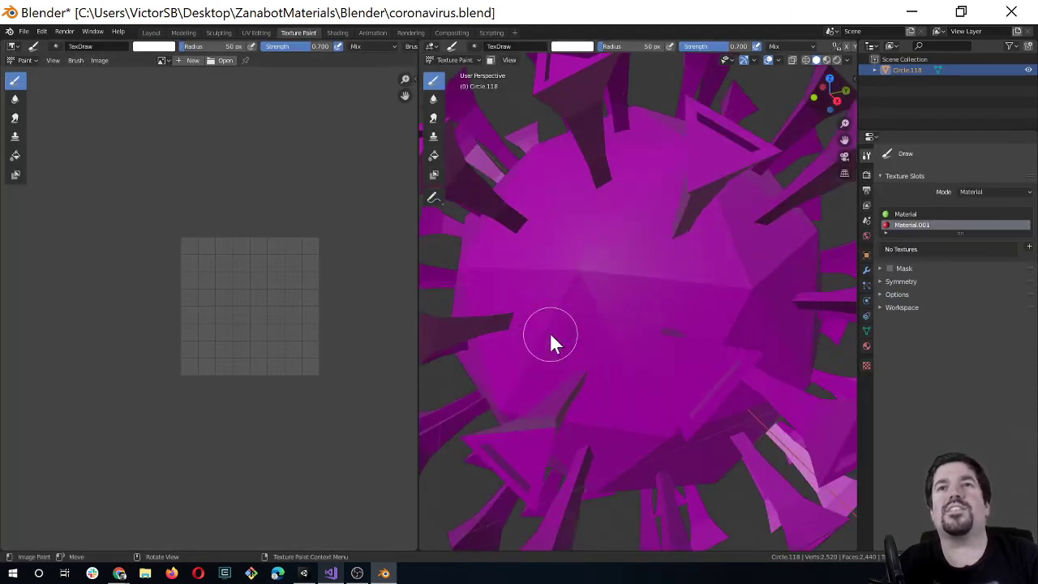
pyautogui.scroll(-3, 550, 340)
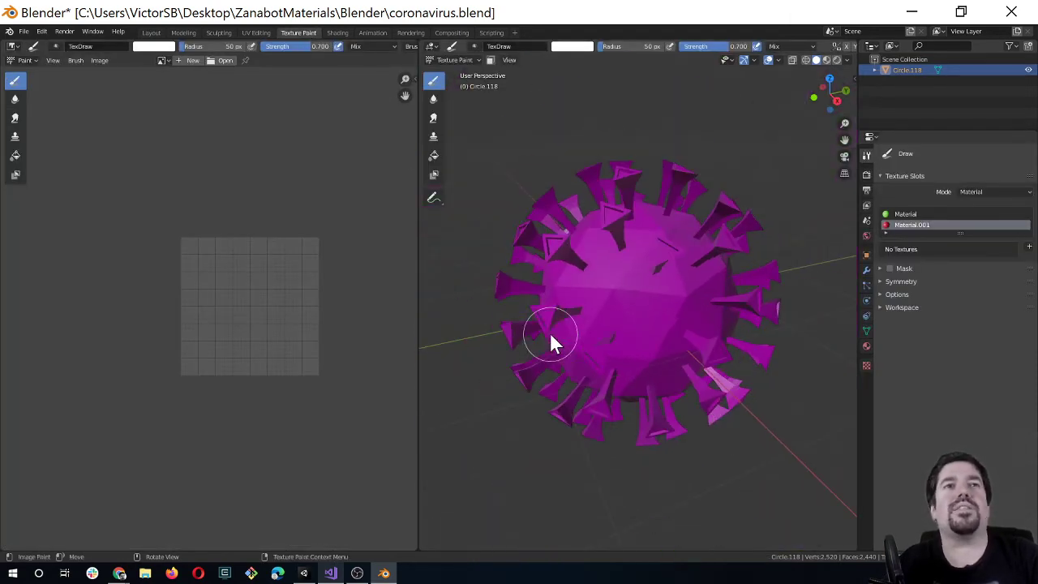
pyautogui.click(338, 33)
# Orbit around the virus in the Shading view to inspect its red-tipped spikes.
pyautogui.scroll(4, 491, 231)
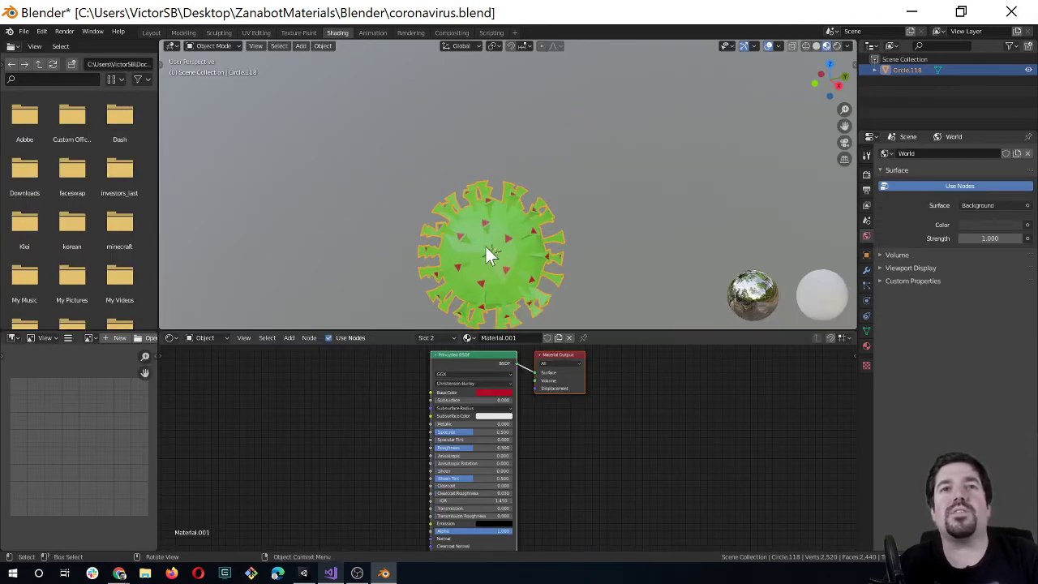
pyautogui.moveTo(486, 247)
pyautogui.mouseDown(button='middle')
pyautogui.moveTo(409, 246)
pyautogui.moveTo(379, 185)
pyautogui.mouseUp(button='middle')
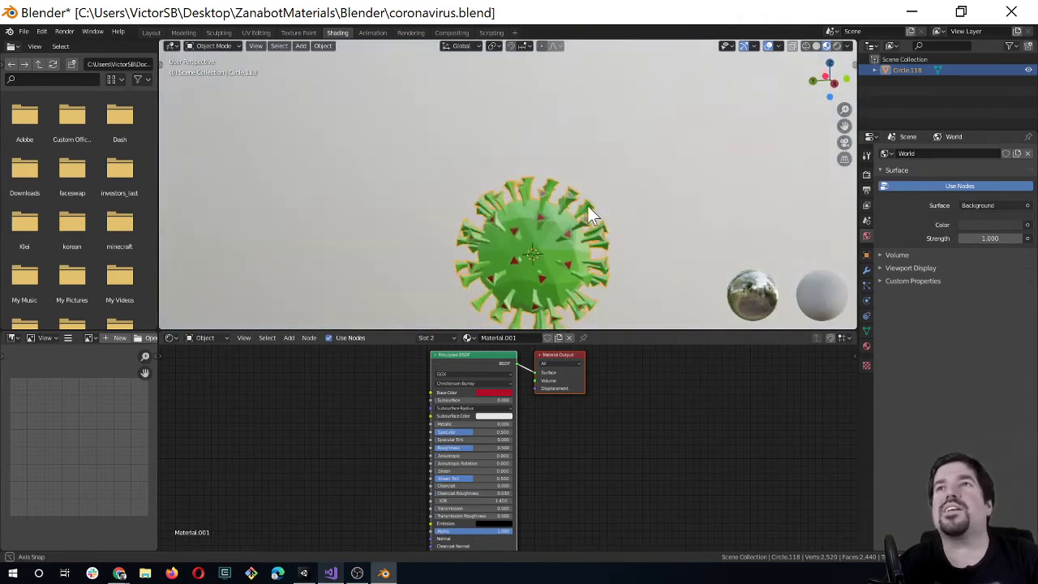
pyautogui.moveTo(379, 184); pyautogui.dragTo(577, 226, button='middle')
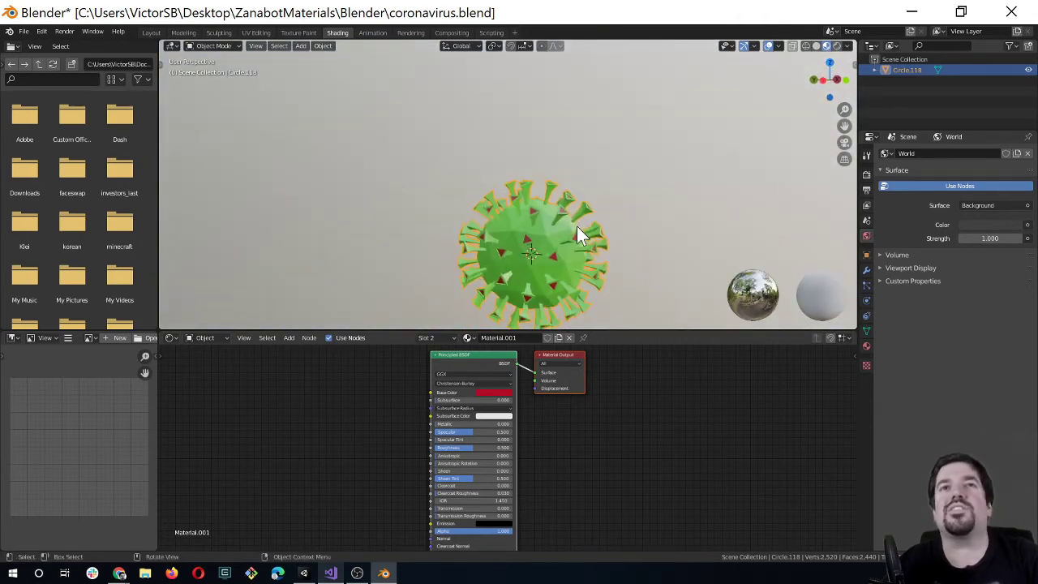
pyautogui.moveTo(502, 273)
pyautogui.mouseDown(button='middle')
pyautogui.moveTo(422, 280)
pyautogui.moveTo(533, 278)
pyautogui.mouseUp(button='middle')
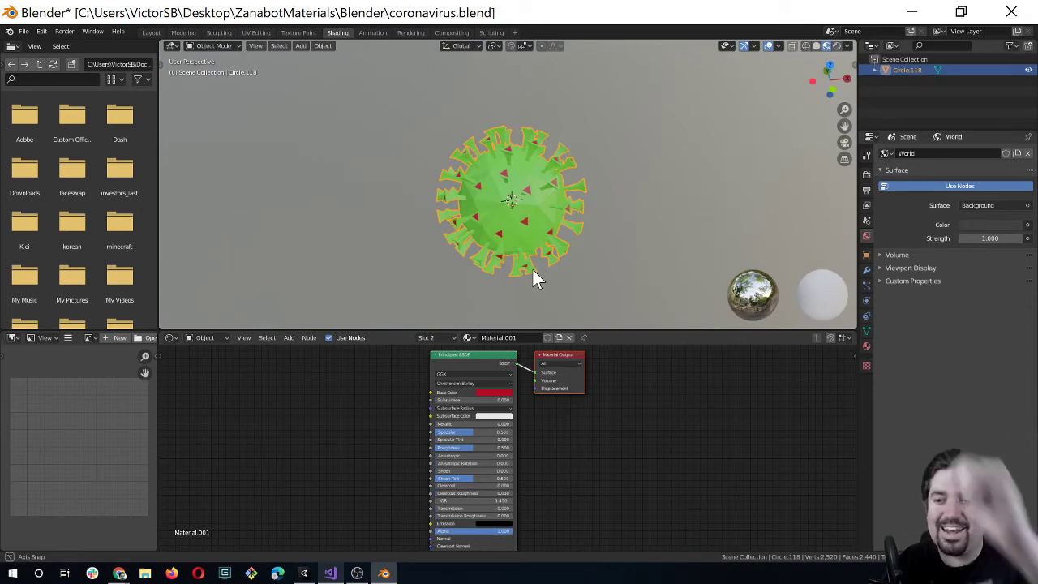
pyautogui.scroll(-2, 532, 270)
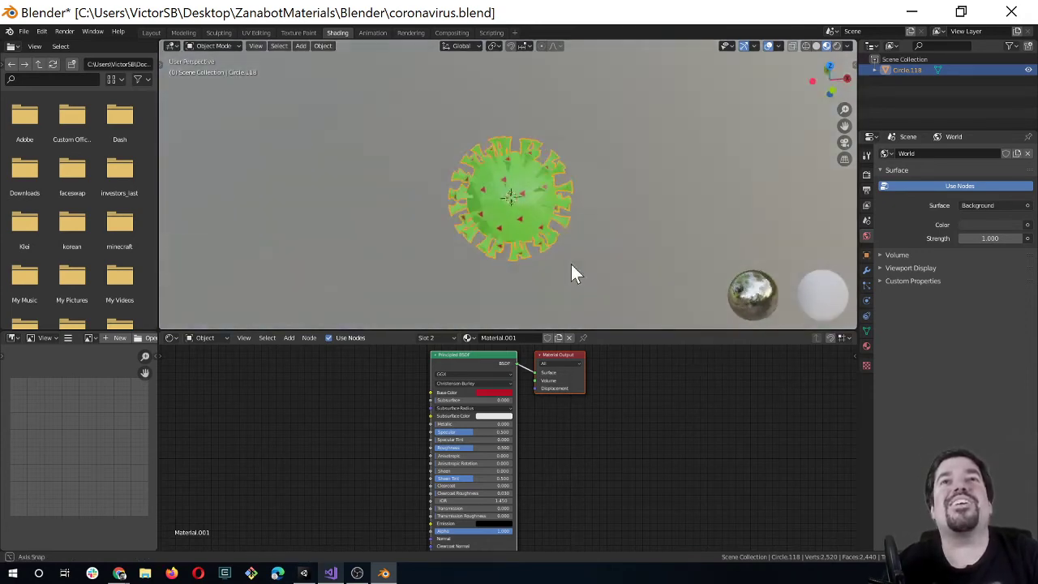
pyautogui.scroll(2, 570, 268)
pyautogui.moveTo(413, 222); pyautogui.dragTo(432, 248, button='middle')
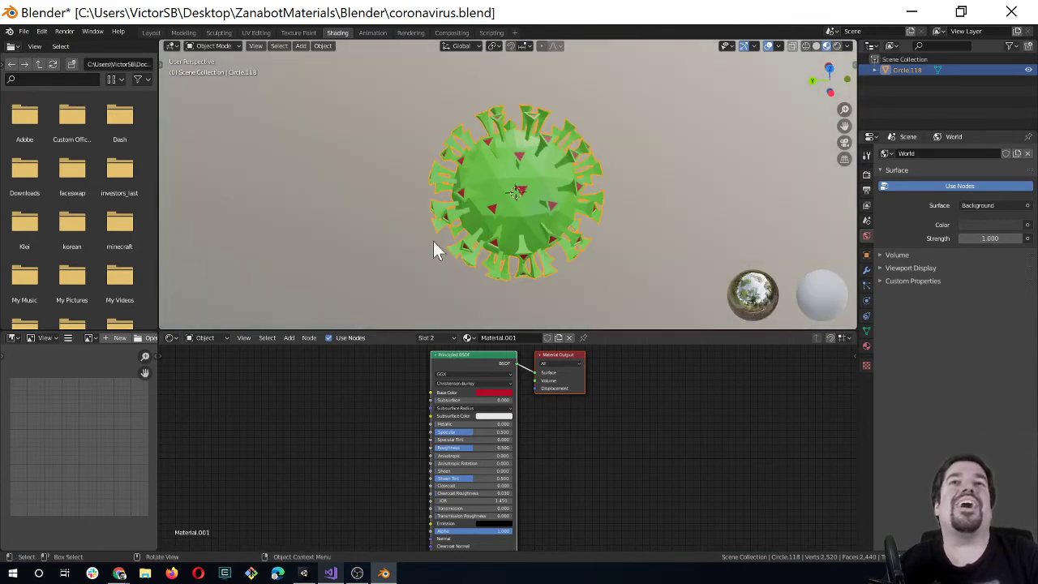
pyautogui.click(29, 29)
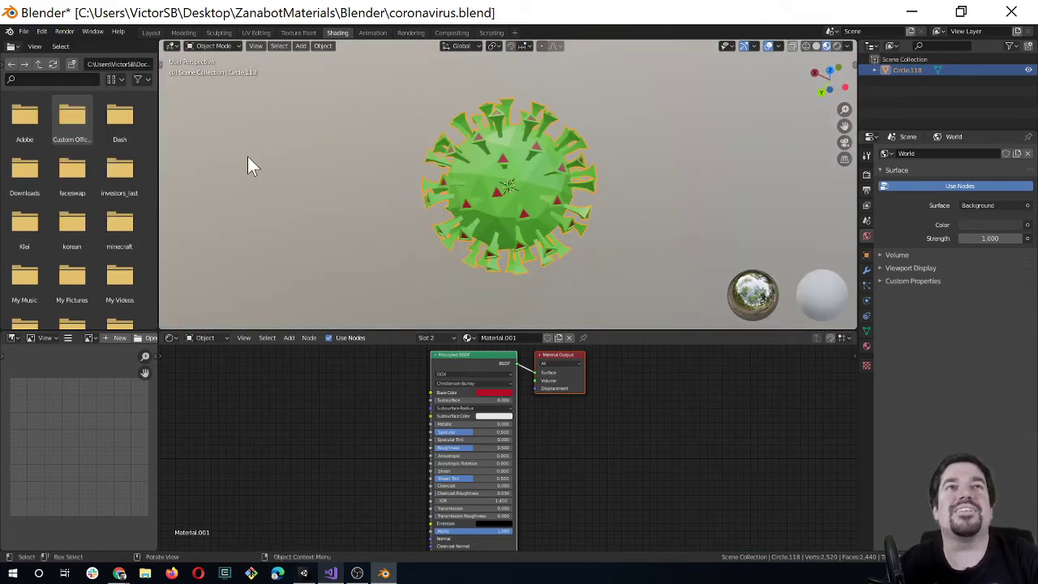
# Switch to the Layout workspace and box-select the virus model.
pyautogui.click(158, 32)
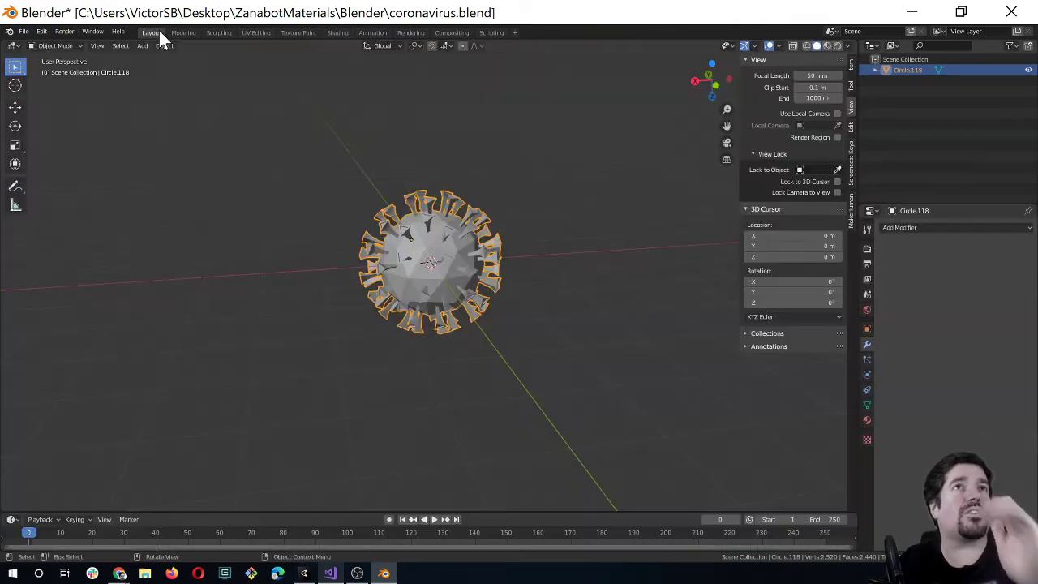
pyautogui.moveTo(577, 403)
pyautogui.mouseDown(button='middle')
pyautogui.moveTo(497, 378)
pyautogui.moveTo(561, 352)
pyautogui.moveTo(630, 350)
pyautogui.moveTo(597, 394)
pyautogui.mouseUp(button='middle')
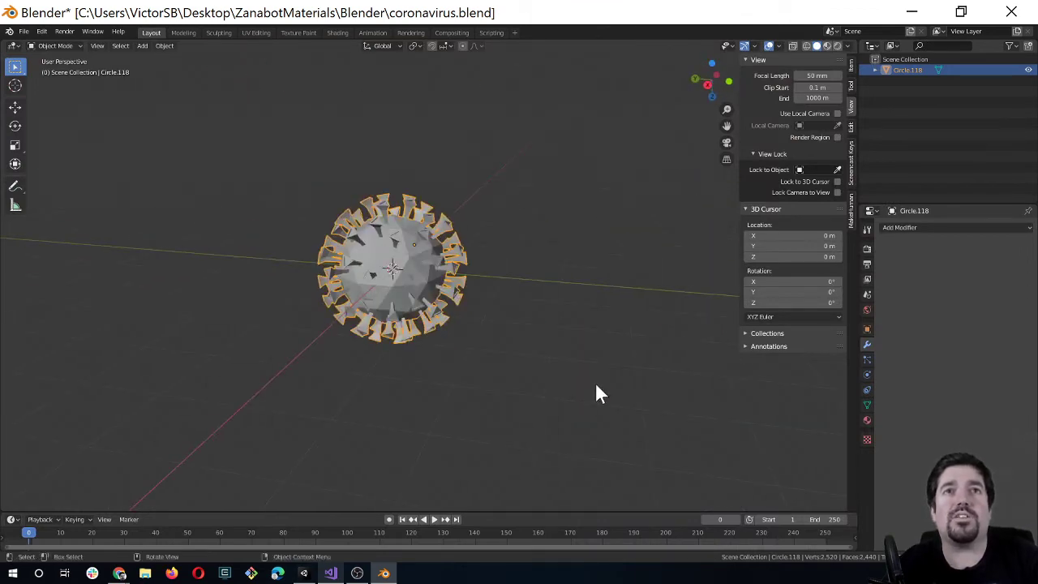
pyautogui.click(303, 218)
pyautogui.moveTo(376, 349); pyautogui.dragTo(389, 348, button='middle')
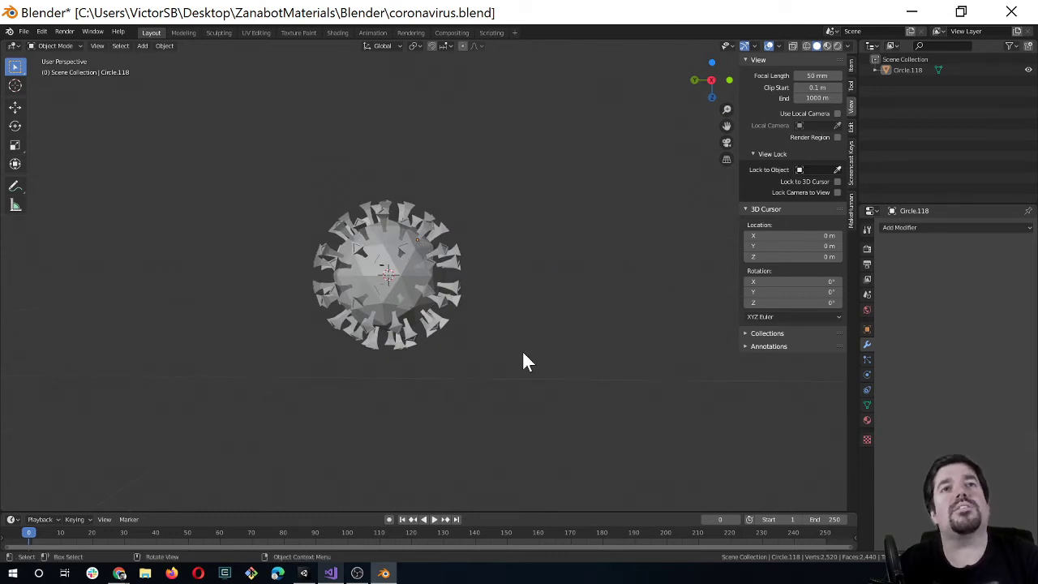
pyautogui.moveTo(522, 357)
pyautogui.mouseDown(button='middle')
pyautogui.moveTo(440, 400)
pyautogui.moveTo(452, 354)
pyautogui.moveTo(433, 378)
pyautogui.mouseUp(button='middle')
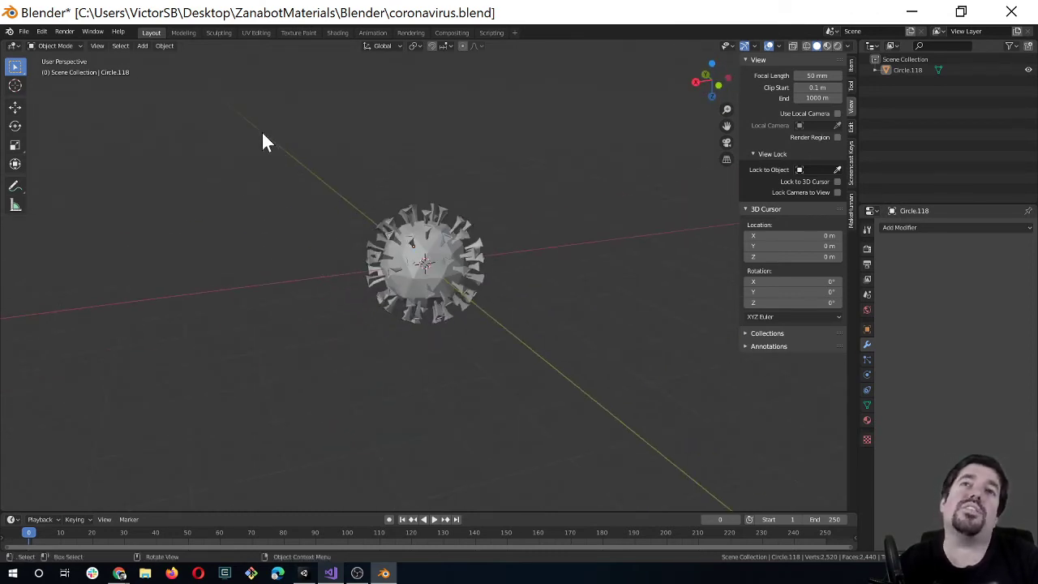
pyautogui.moveTo(262, 134); pyautogui.dragTo(558, 376)
pyautogui.moveTo(453, 386); pyautogui.dragTo(539, 411, button='middle')
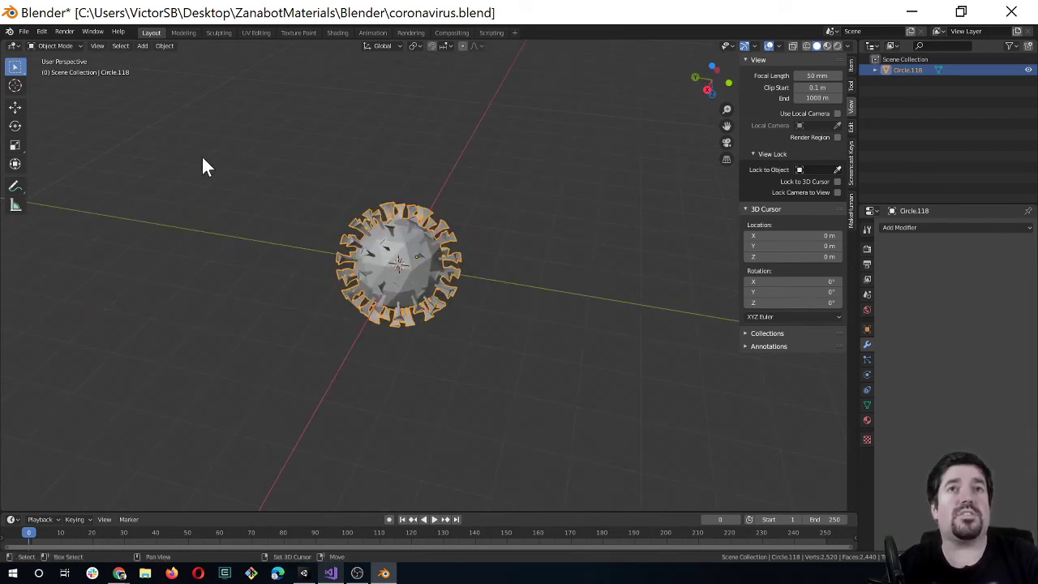
# Snap the 3D cursor to the world origin and set the virus's origin to the 3D cursor.
pyautogui.hotkey('shift', 's')
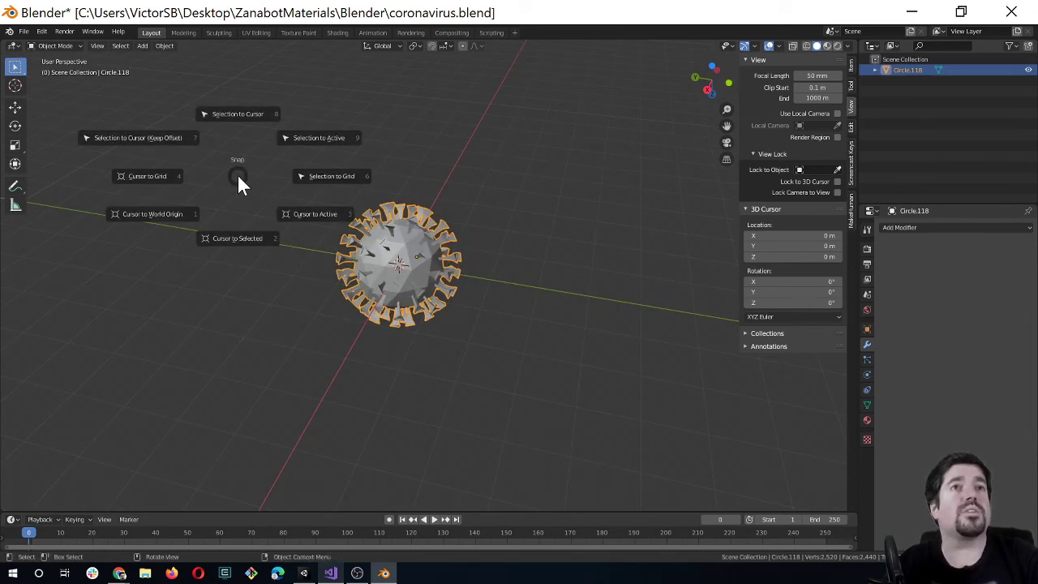
pyautogui.click(163, 215)
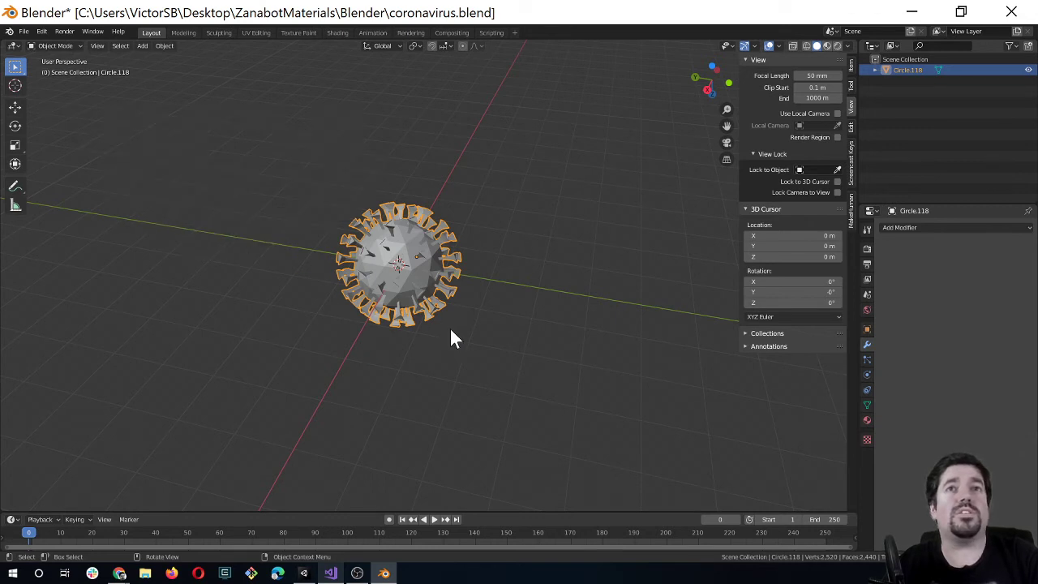
pyautogui.moveTo(452, 339)
pyautogui.mouseDown(button='middle')
pyautogui.moveTo(479, 366)
pyautogui.moveTo(454, 320)
pyautogui.moveTo(409, 284)
pyautogui.mouseUp(button='middle')
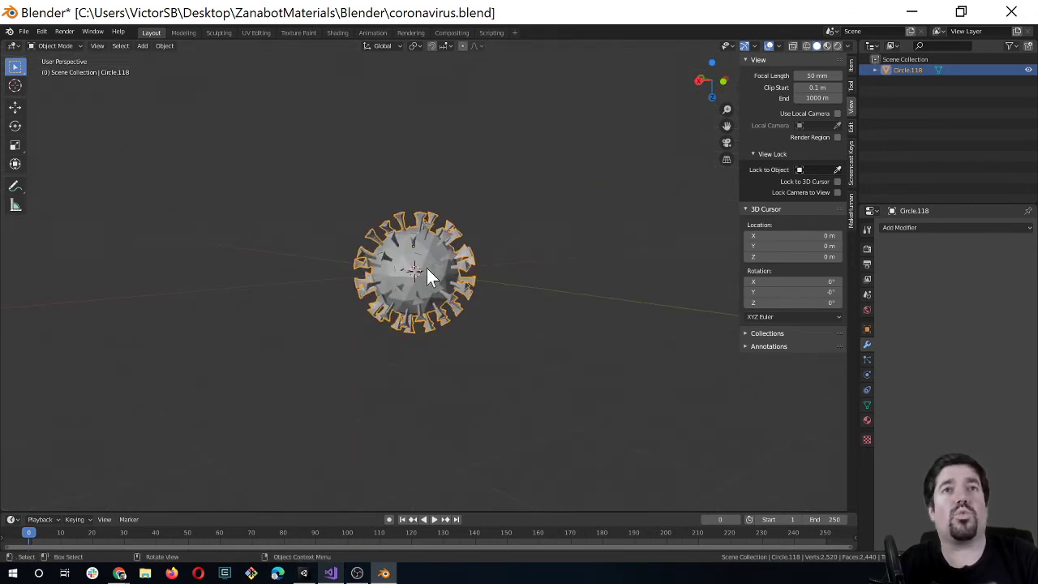
pyautogui.click(172, 47)
pyautogui.moveTo(186, 70)
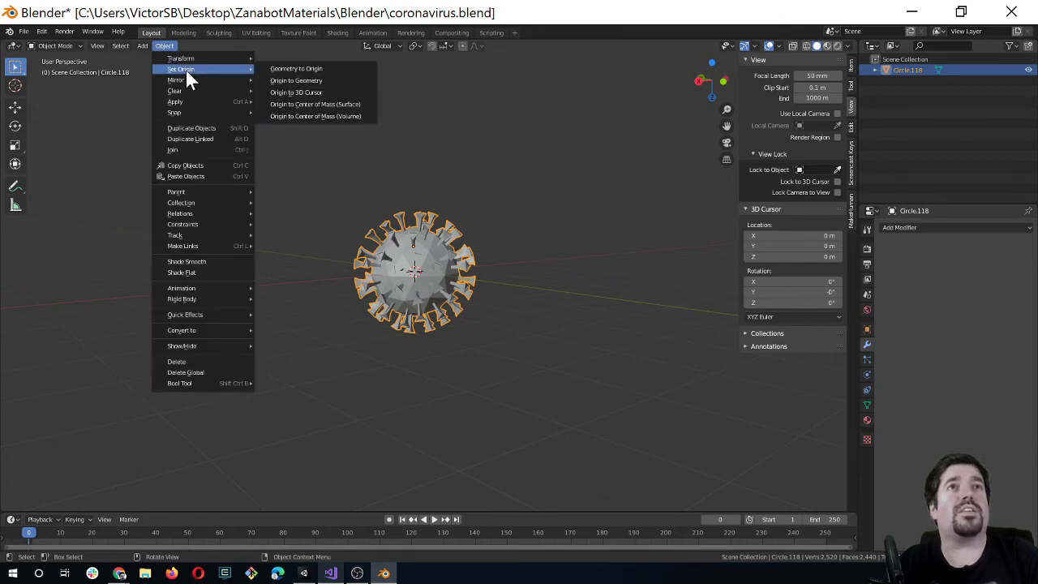
pyautogui.click(307, 93)
pyautogui.click(249, 277)
pyautogui.moveTo(252, 288)
pyautogui.mouseDown(button='middle')
pyautogui.moveTo(343, 360)
pyautogui.moveTo(178, 241)
pyautogui.moveTo(289, 206)
pyautogui.moveTo(247, 235)
pyautogui.moveTo(364, 337)
pyautogui.mouseUp(button='middle')
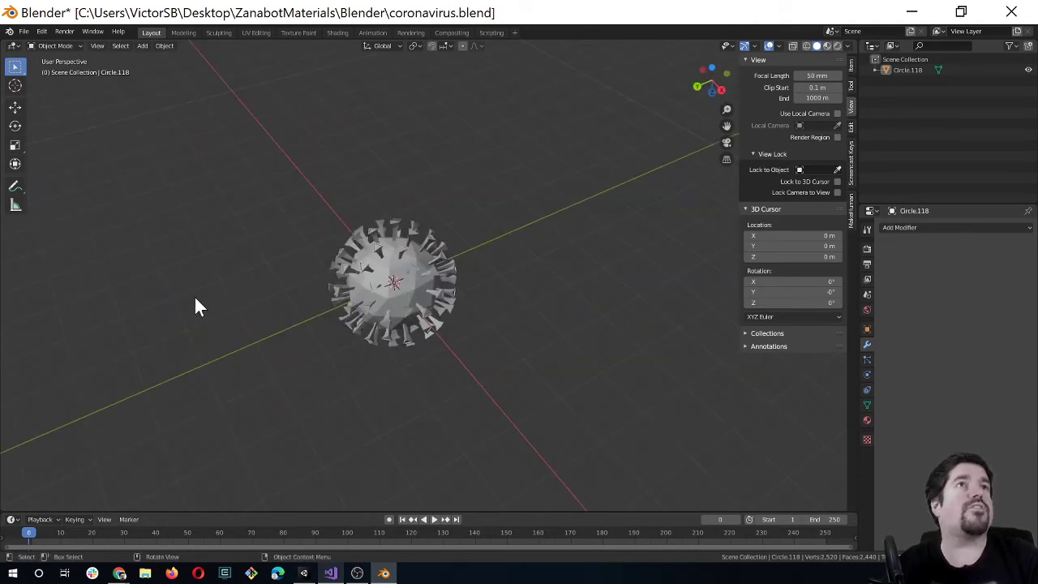
# Save coronavirus.blend and export the selected virus mesh as coronavirus.fbx into the Blender folder.
pyautogui.hotkey('ctrl', 's')
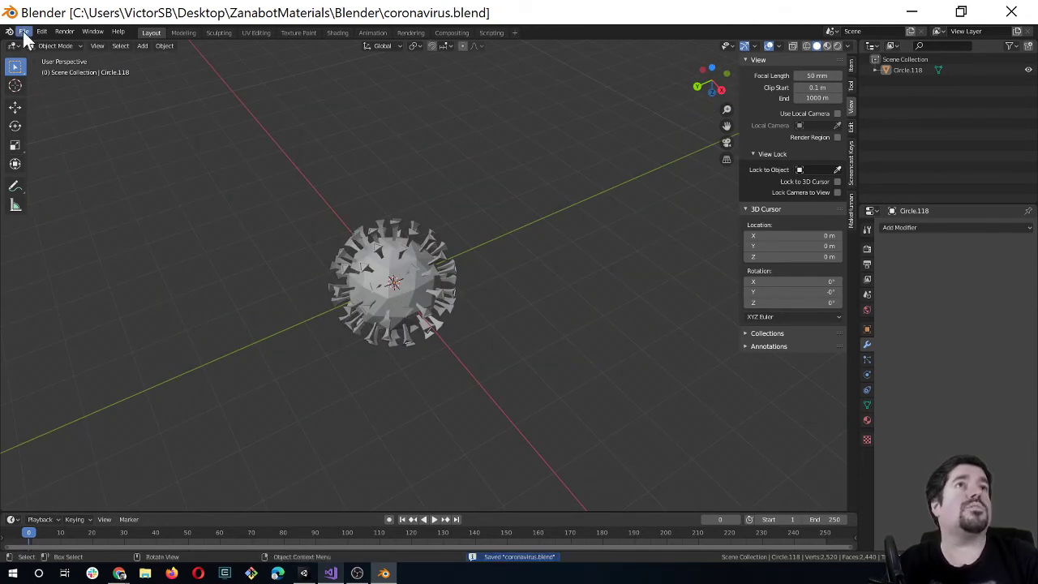
pyautogui.click(25, 32)
pyautogui.moveTo(69, 188)
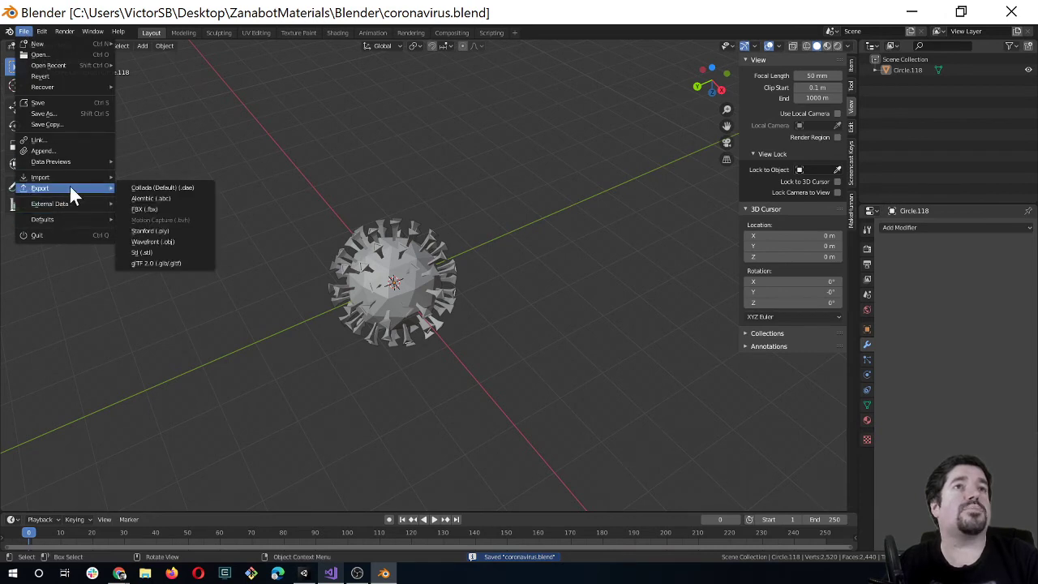
pyautogui.click(175, 206)
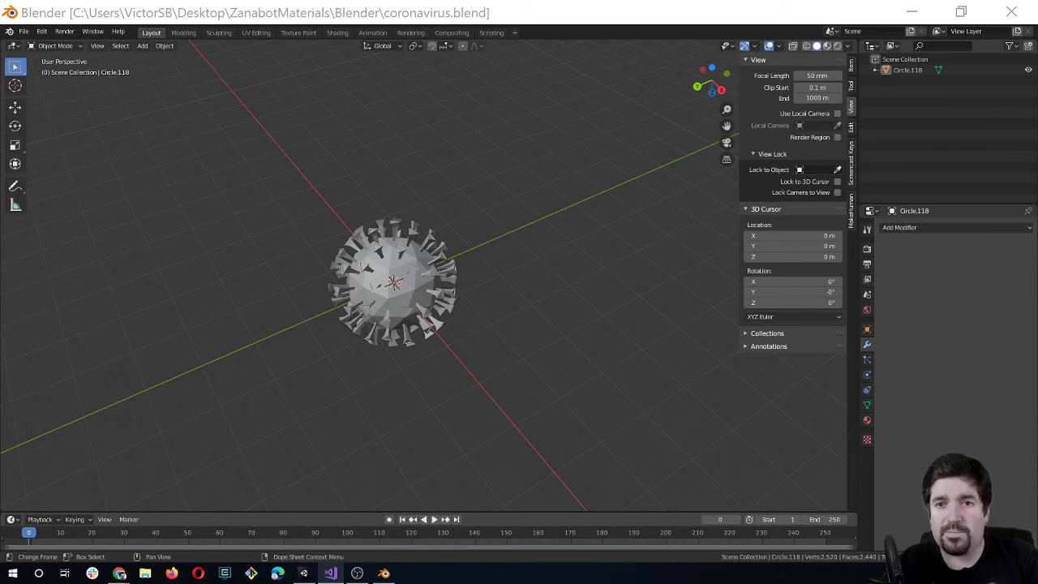
pyautogui.moveTo(300, 405); pyautogui.dragTo(357, 87)
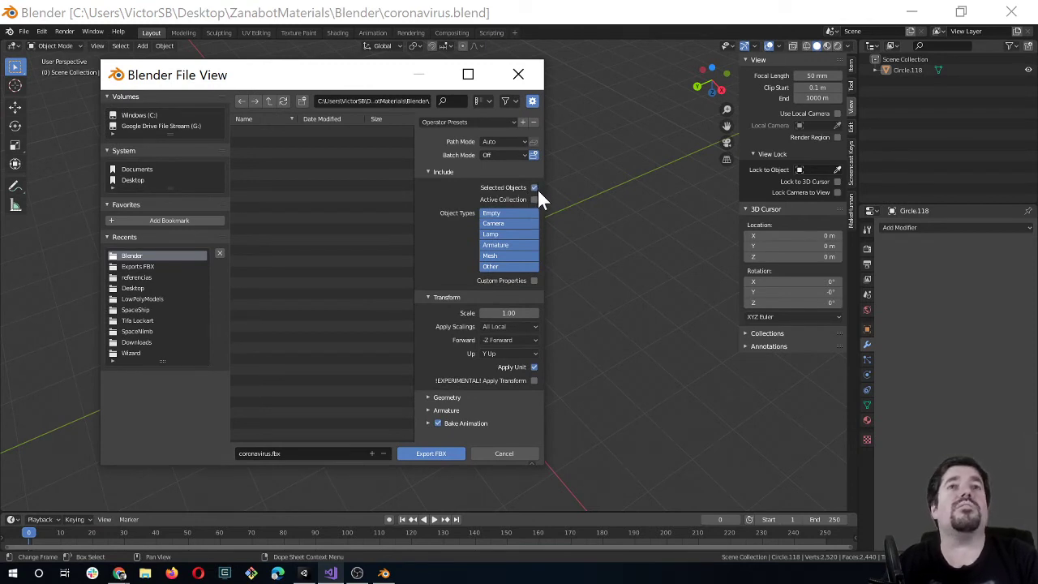
pyautogui.click(452, 451)
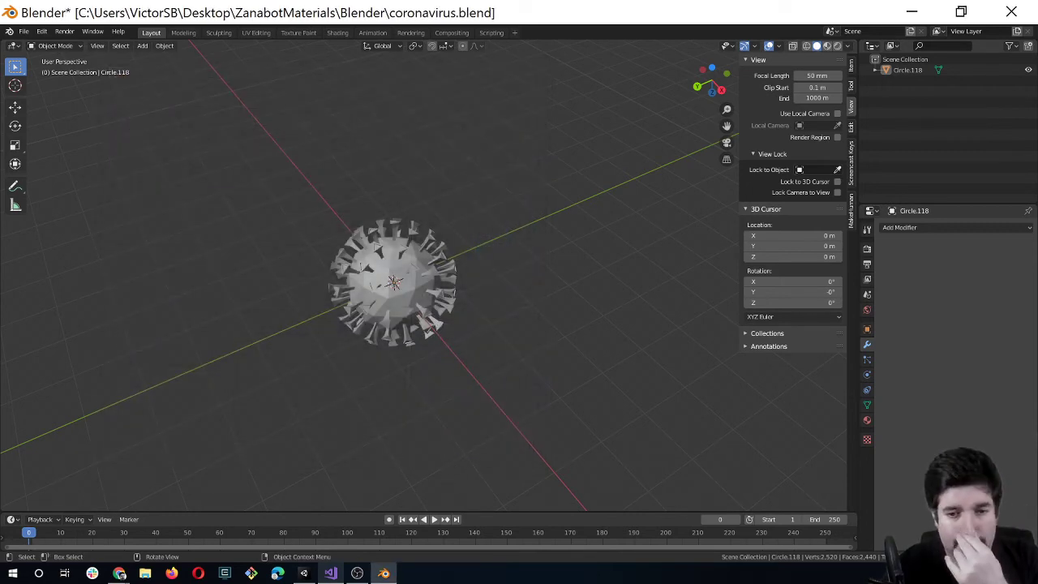
# Back in Unity, start Import New Asset from the FBX folder's context menu.
pyautogui.hotkey('alt', 'Tab')
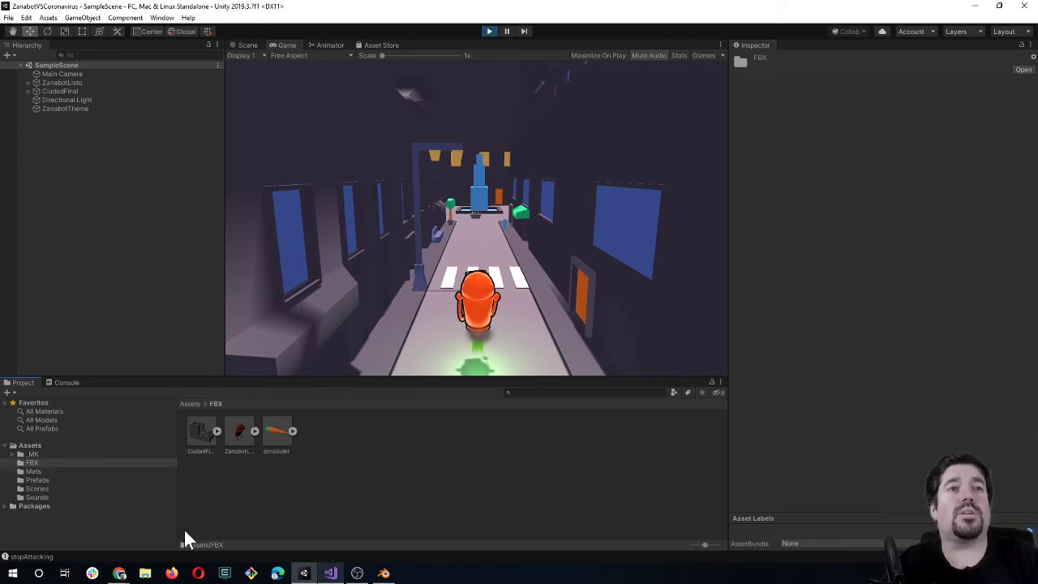
pyautogui.rightClick(439, 509)
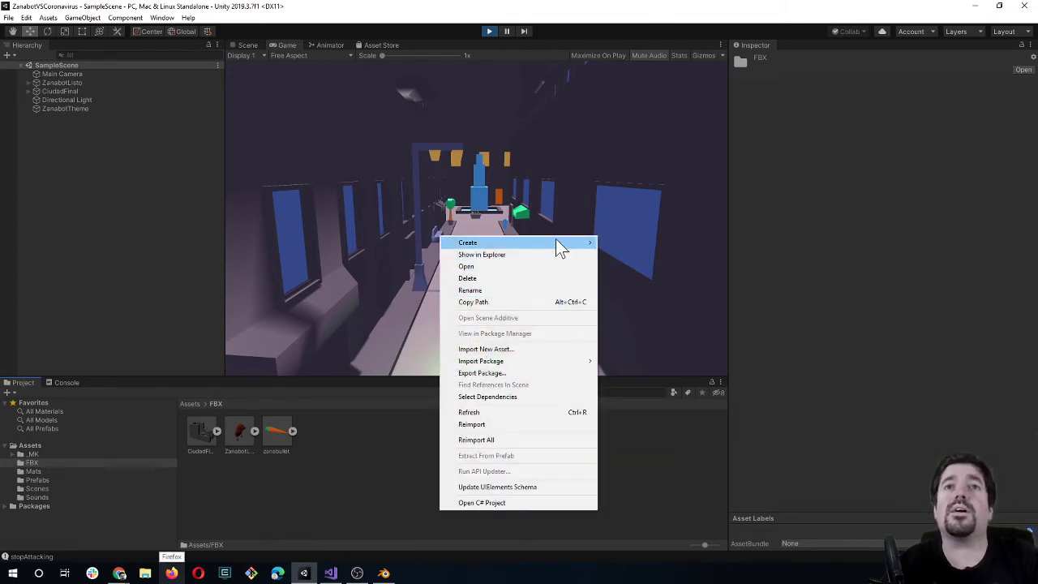
pyautogui.moveTo(556, 242)
pyautogui.click(338, 473)
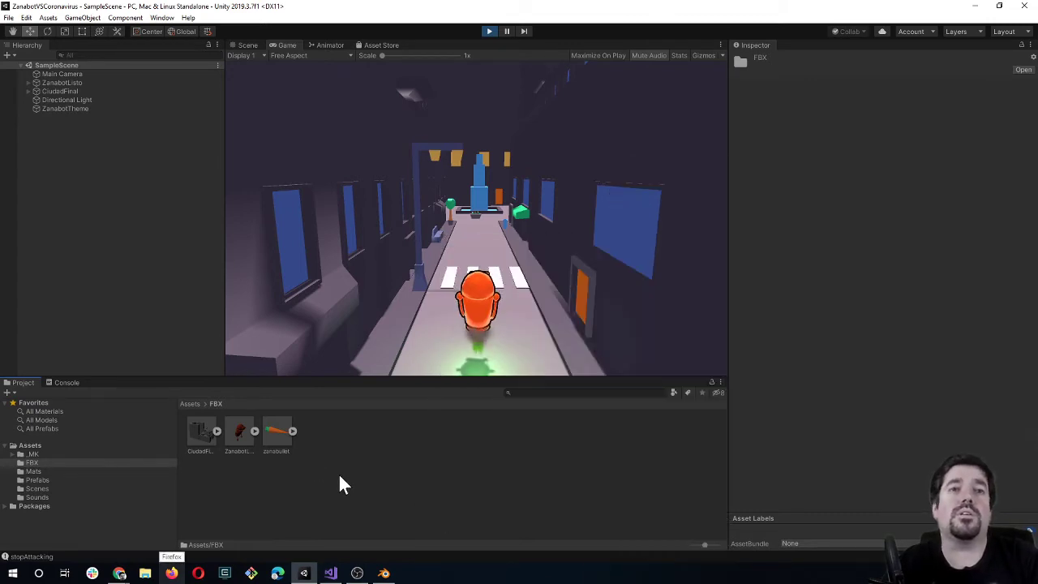
pyautogui.rightClick(338, 474)
pyautogui.click(436, 313)
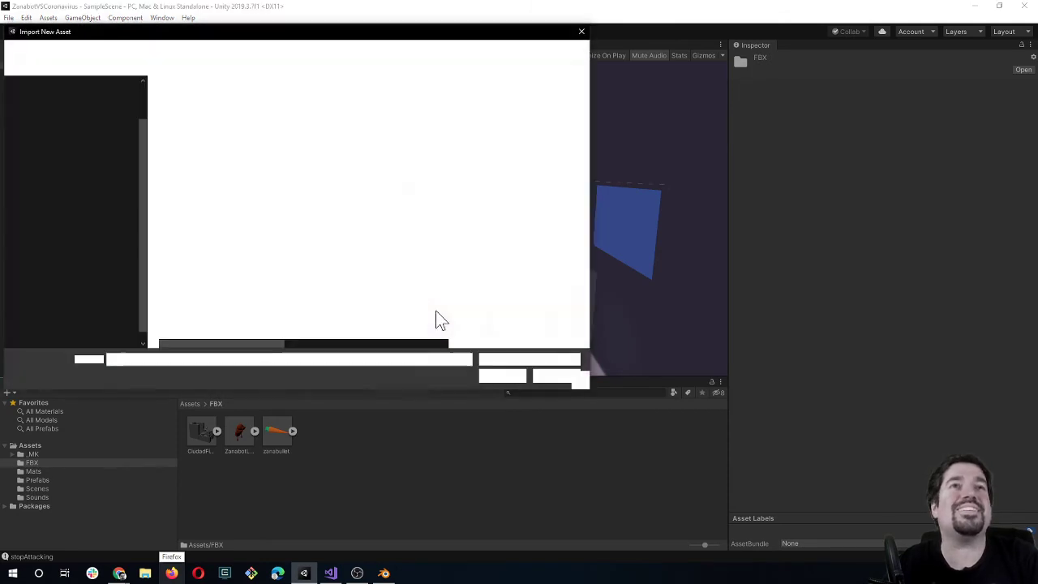
# Move coronavirus.fbx from the Blender folder into Exports FBX, import it, then delete the imported asset.
pyautogui.click(191, 50)
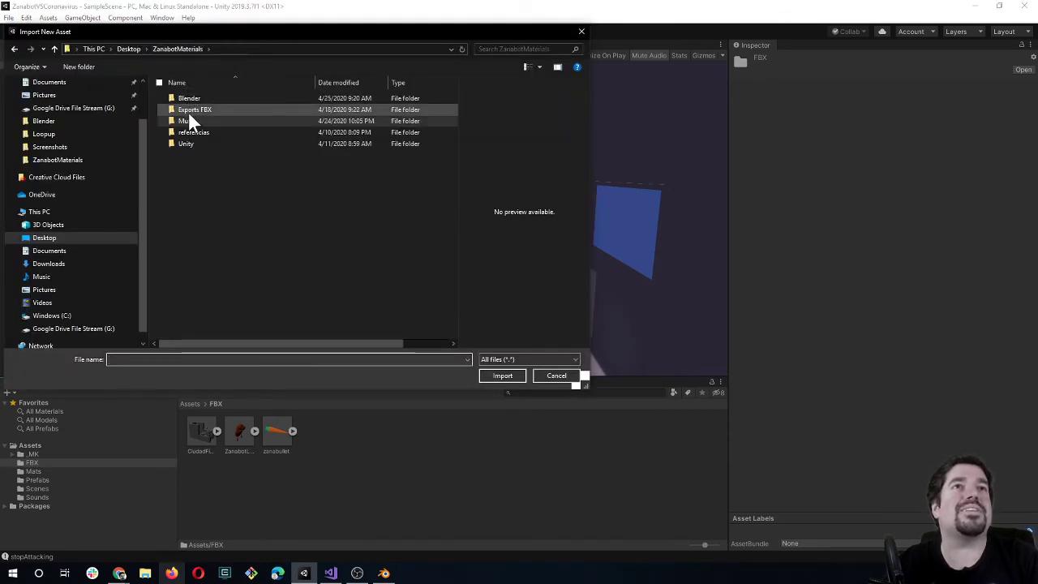
pyautogui.doubleClick(188, 110)
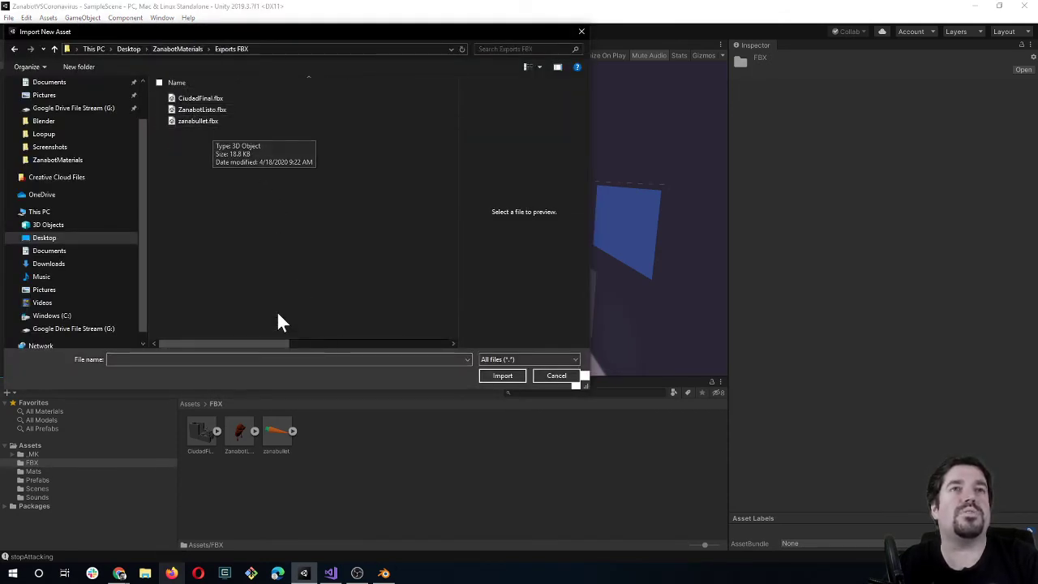
pyautogui.click(181, 49)
pyautogui.doubleClick(188, 96)
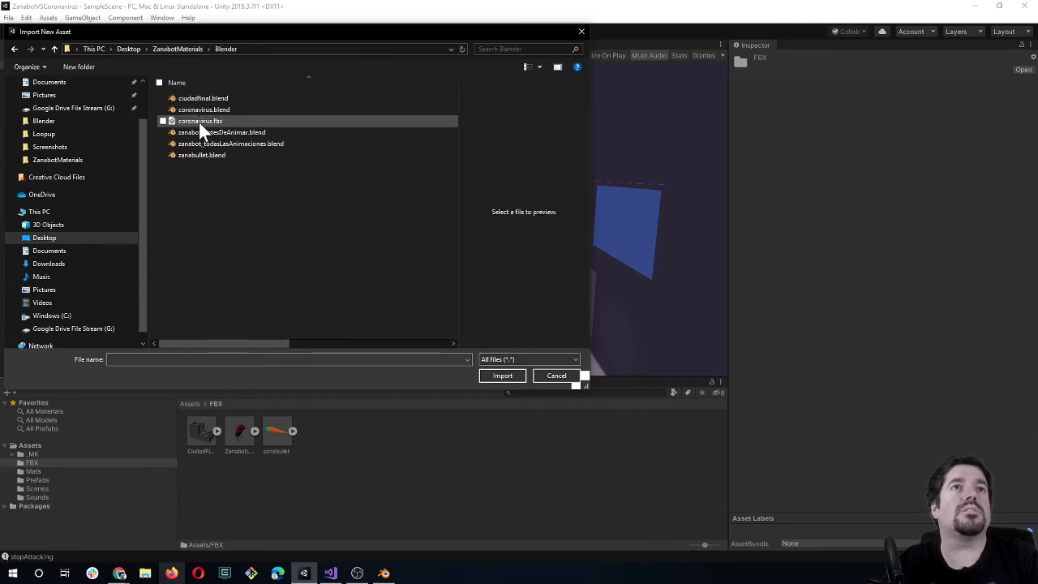
pyautogui.moveTo(199, 121); pyautogui.dragTo(179, 45)
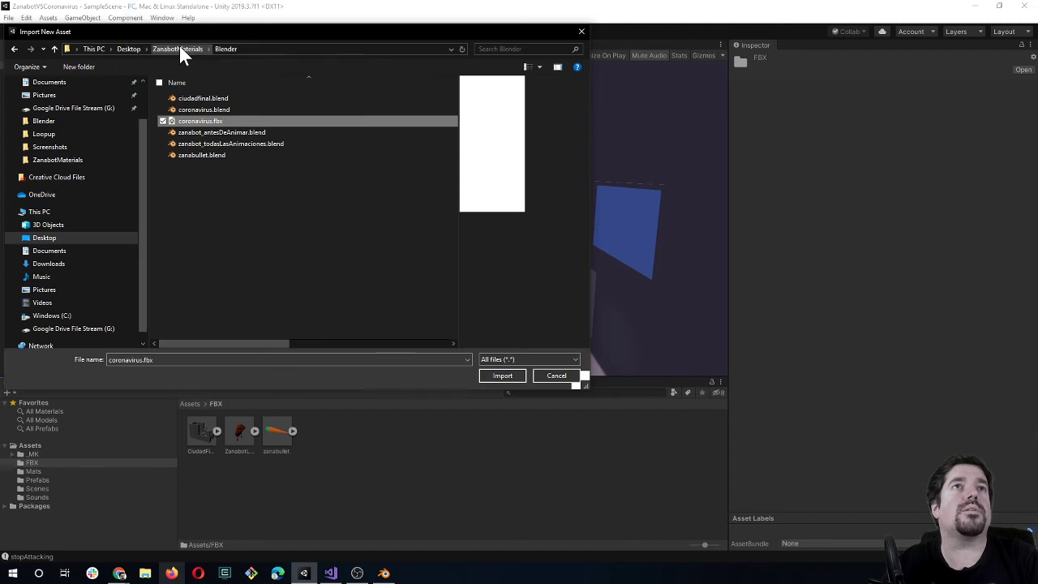
pyautogui.click(179, 47)
pyautogui.click(195, 155)
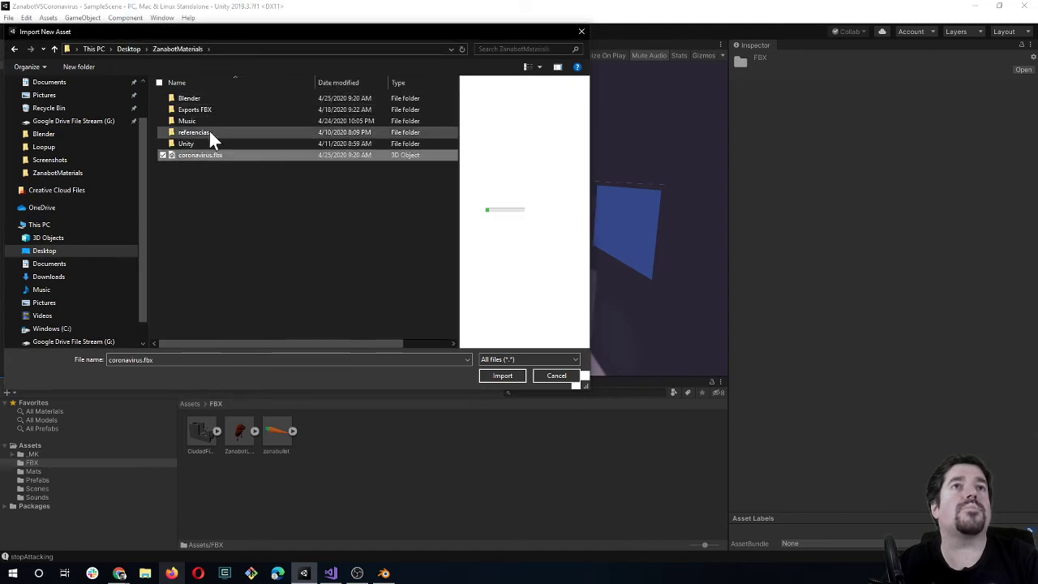
pyautogui.moveTo(202, 156)
pyautogui.mouseDown()
pyautogui.moveTo(224, 162)
pyautogui.moveTo(204, 107)
pyautogui.mouseUp()
pyautogui.doubleClick(202, 109)
pyautogui.doubleClick(202, 109)
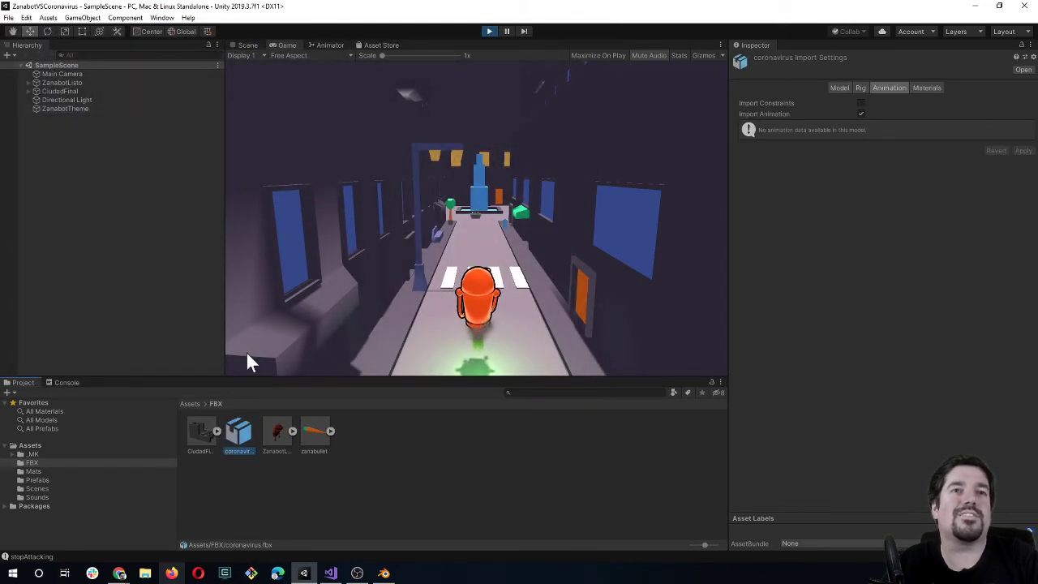
pyautogui.click(247, 439)
pyautogui.press('Delete')
# Confirm the deletion, re-export the virus from Blender as coronavirus.fbx, and return to Unity.
pyautogui.click(565, 313)
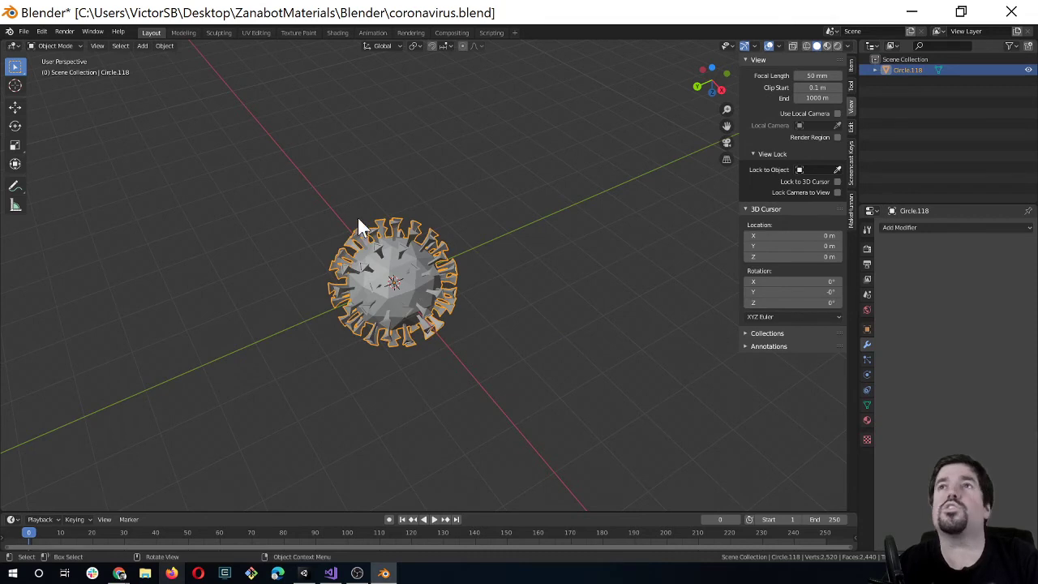
pyautogui.click(25, 30)
pyautogui.moveTo(105, 187)
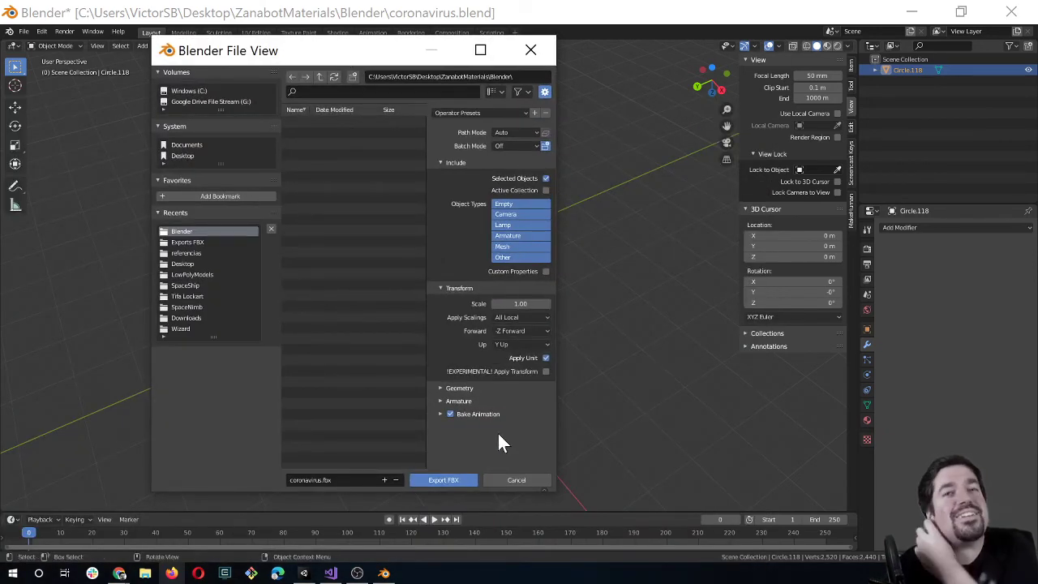
pyautogui.click(452, 481)
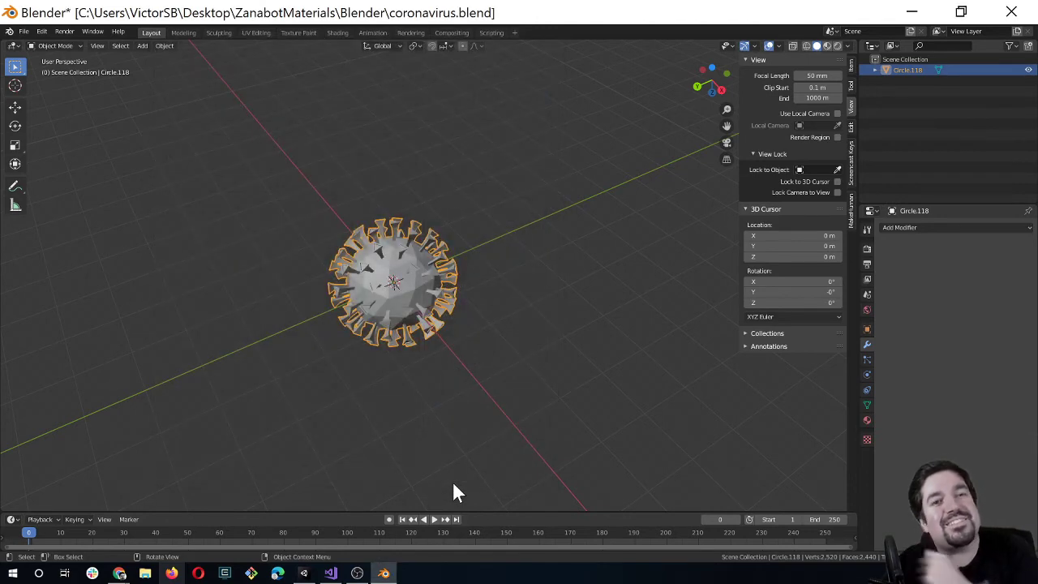
pyautogui.click(304, 573)
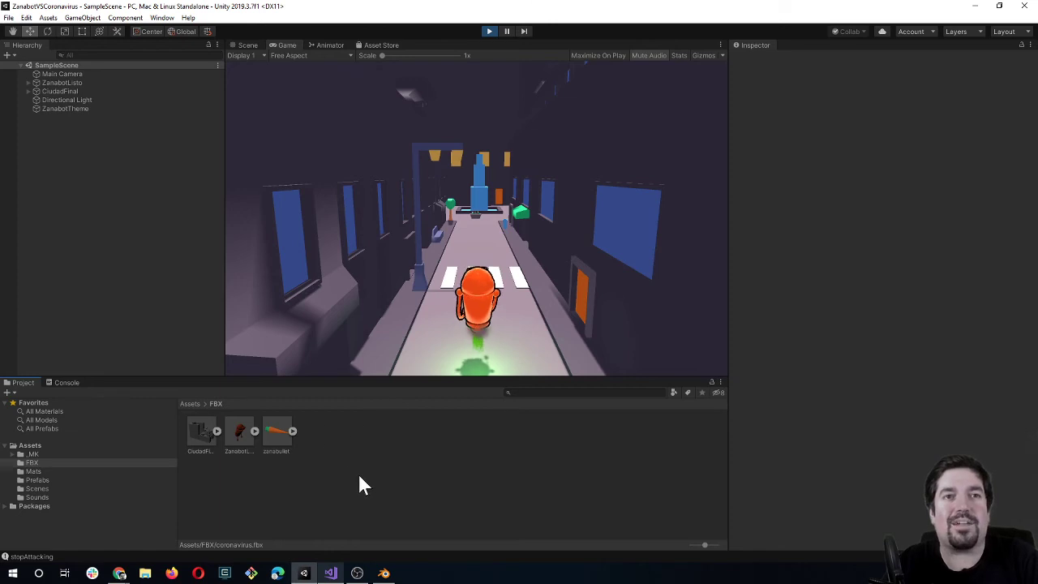
# Start Import New Asset in the FBX folder and browse to the ZanabotMaterials Blender folder.
pyautogui.rightClick(429, 458)
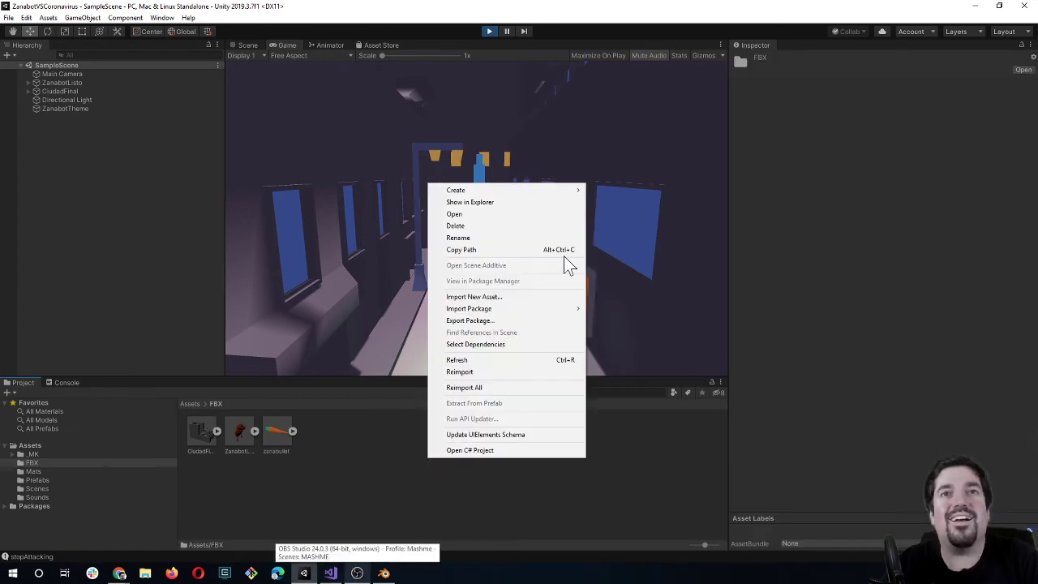
pyautogui.click(532, 299)
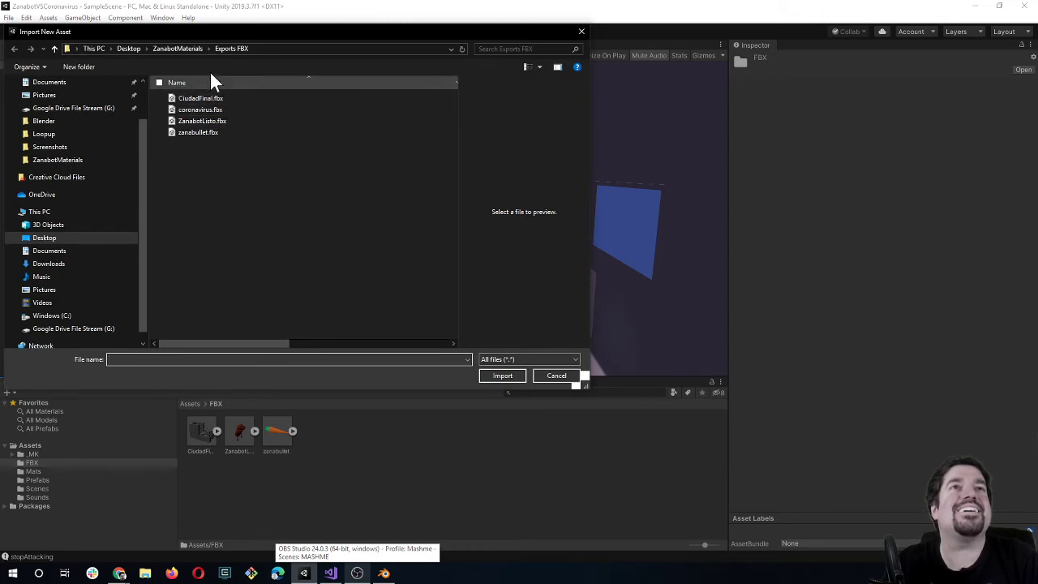
pyautogui.click(174, 51)
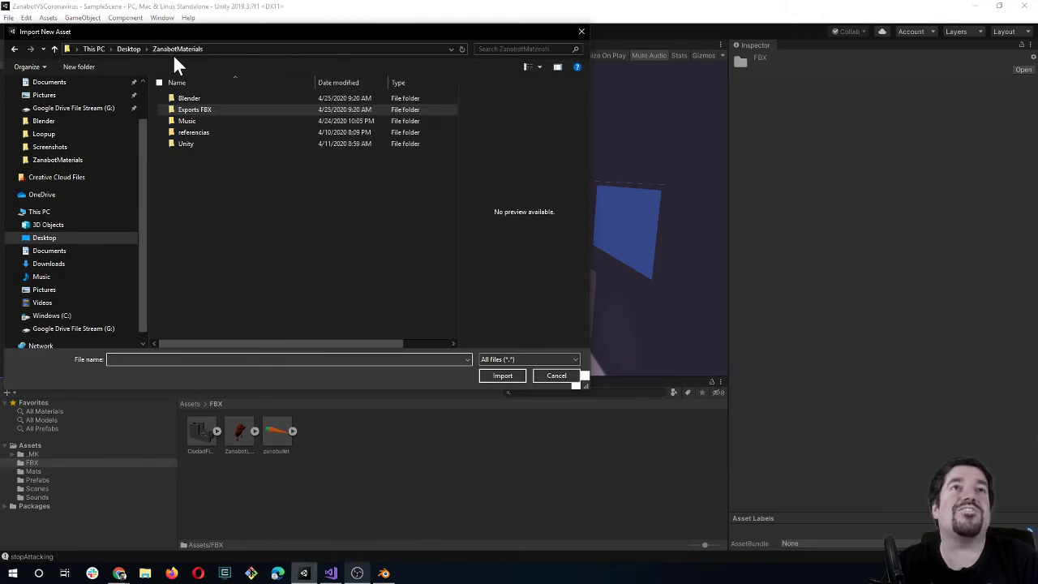
pyautogui.doubleClick(191, 98)
# Move coronavirus.fbx into Exports FBX, overwriting the old copy, and import it into the project.
pyautogui.moveTo(198, 120); pyautogui.dragTo(182, 49)
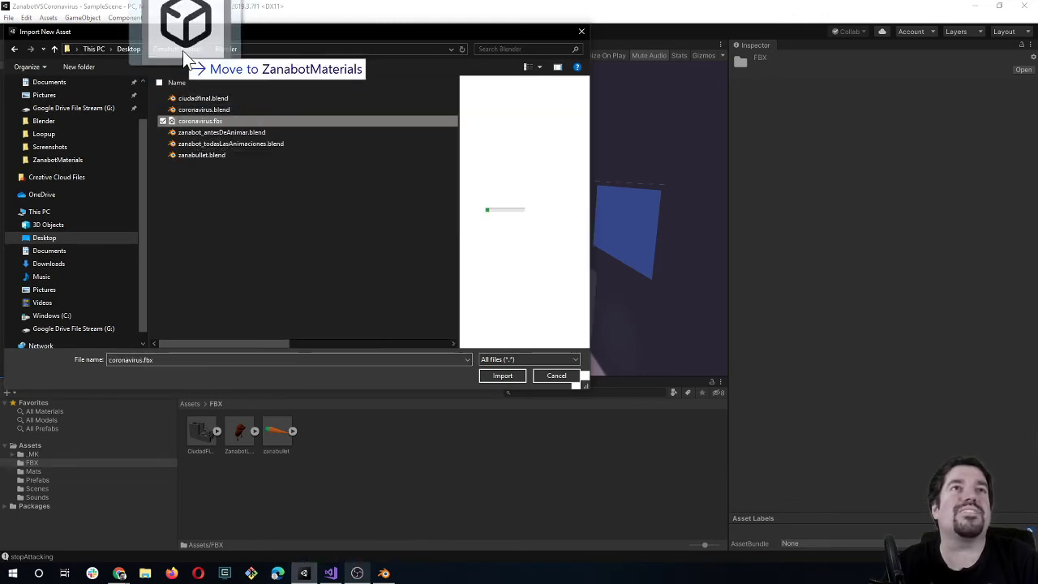
pyautogui.click(182, 50)
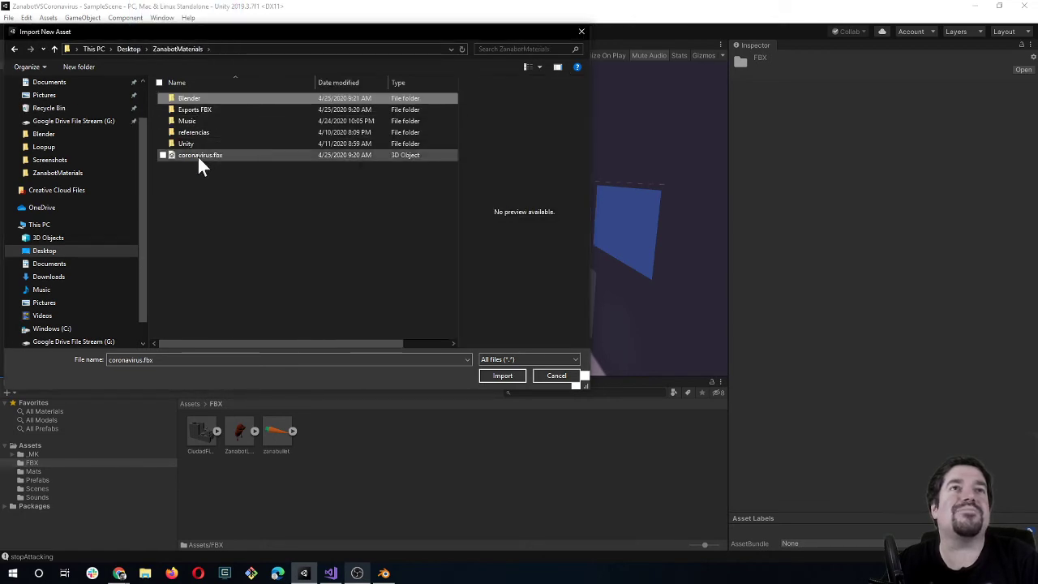
pyautogui.click(197, 155)
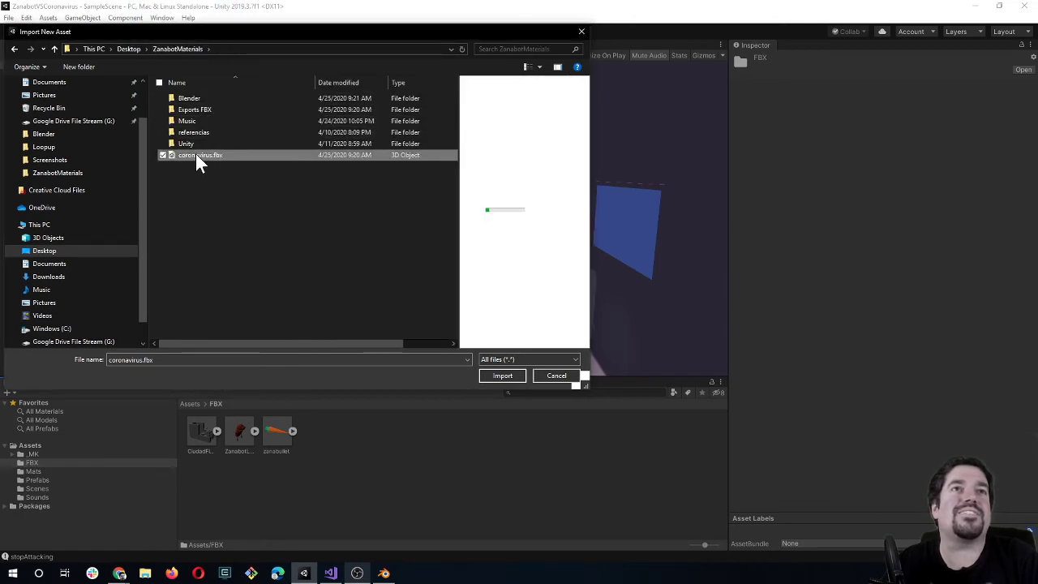
pyautogui.moveTo(196, 154); pyautogui.dragTo(205, 110)
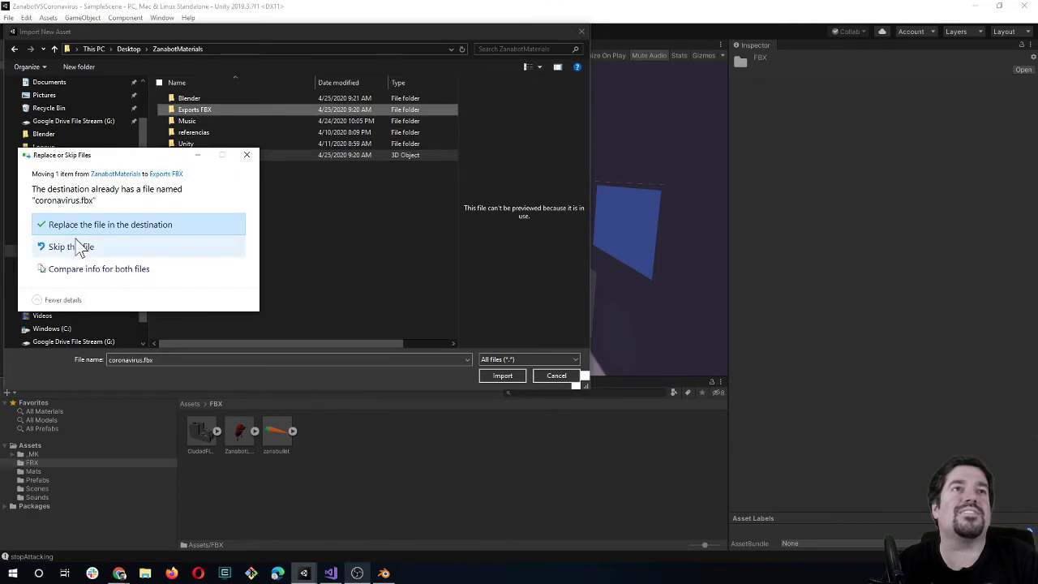
pyautogui.click(89, 235)
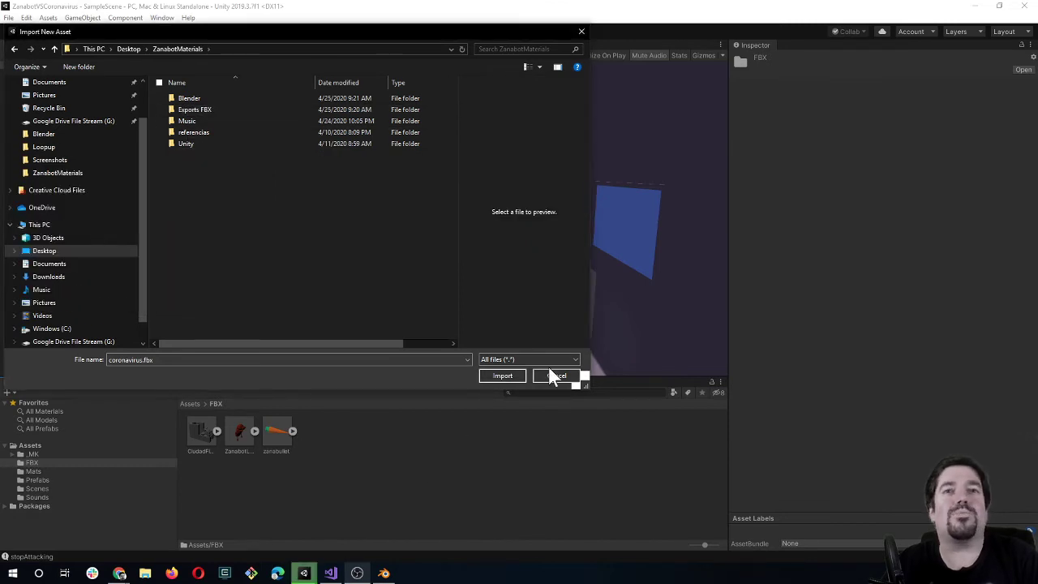
pyautogui.doubleClick(207, 110)
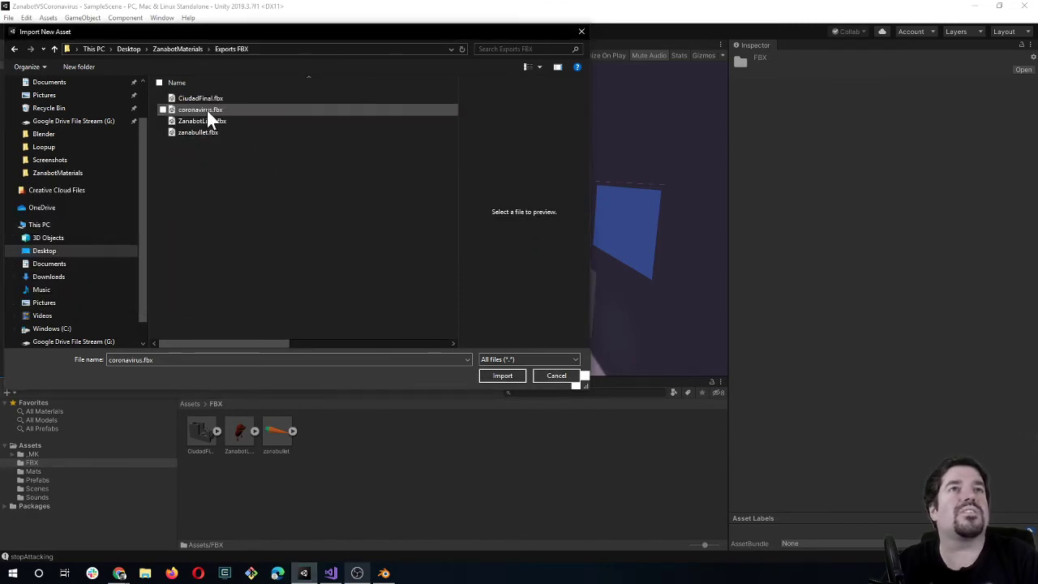
pyautogui.doubleClick(196, 108)
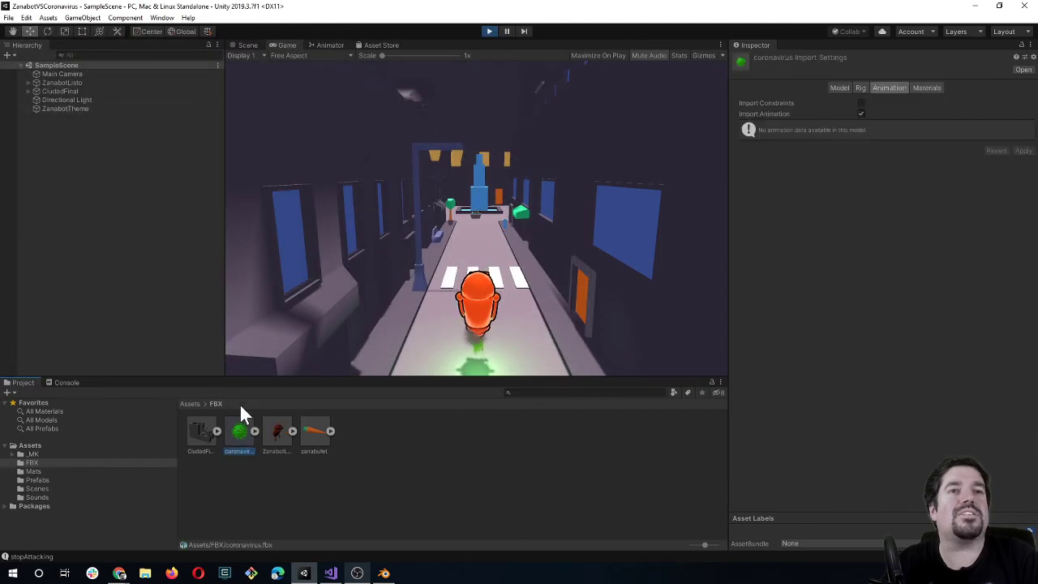
# Stop Play mode and return to the Scene view.
pyautogui.moveTo(239, 430); pyautogui.dragTo(501, 229)
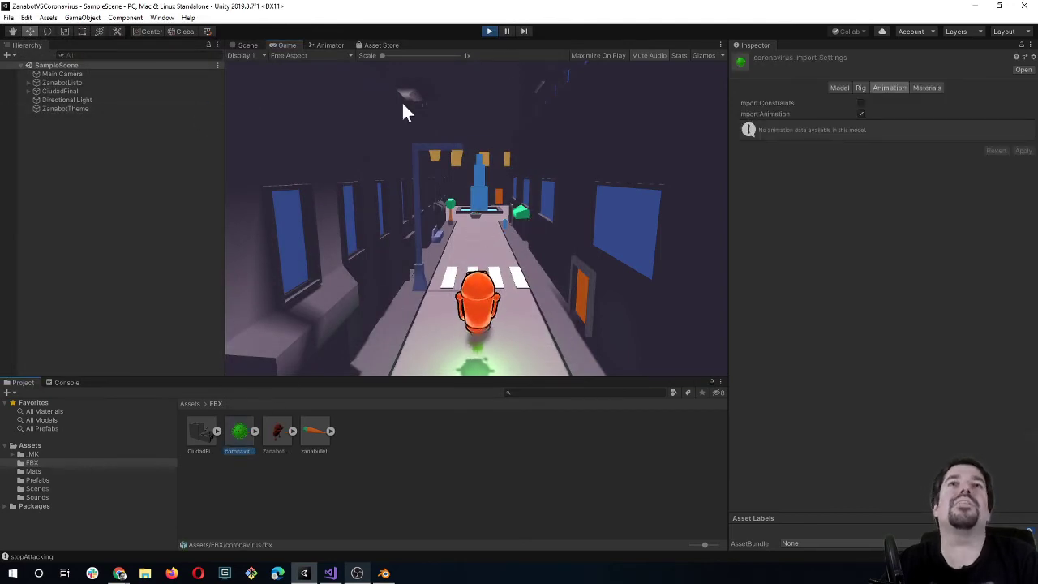
pyautogui.click(489, 30)
pyautogui.moveTo(239, 430); pyautogui.dragTo(327, 403)
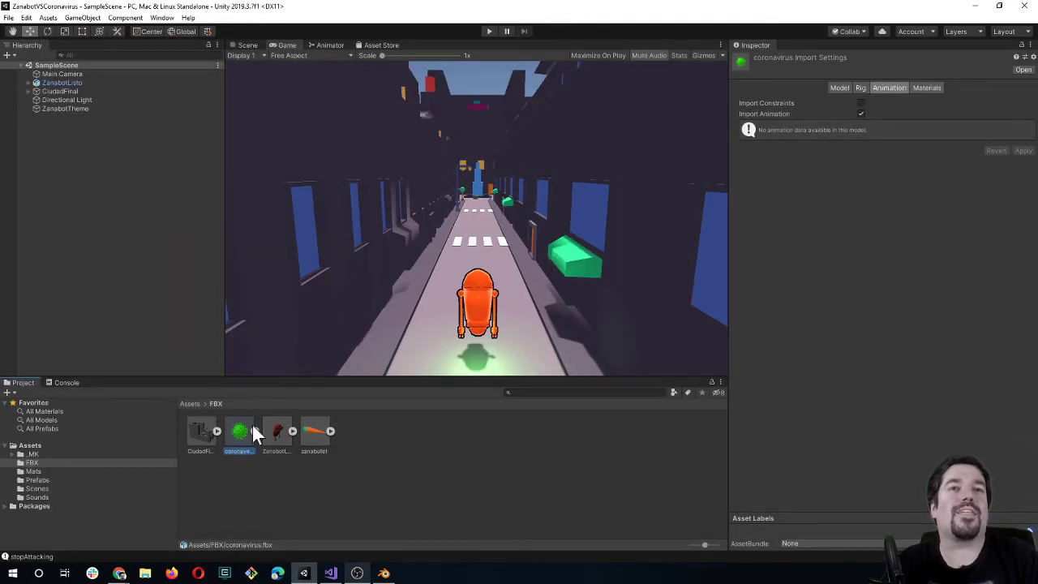
pyautogui.click(240, 42)
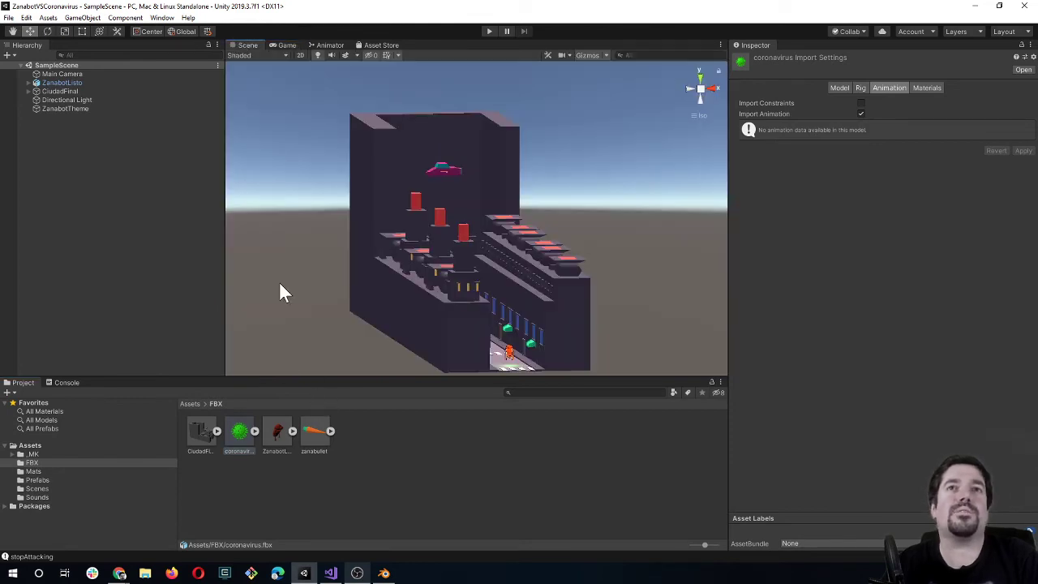
# Drop the coronavirus model onto the street near the crosswalk.
pyautogui.keyDown('alt'); pyautogui.moveTo(535, 347); pyautogui.dragTo(433, 261); pyautogui.keyUp('alt')
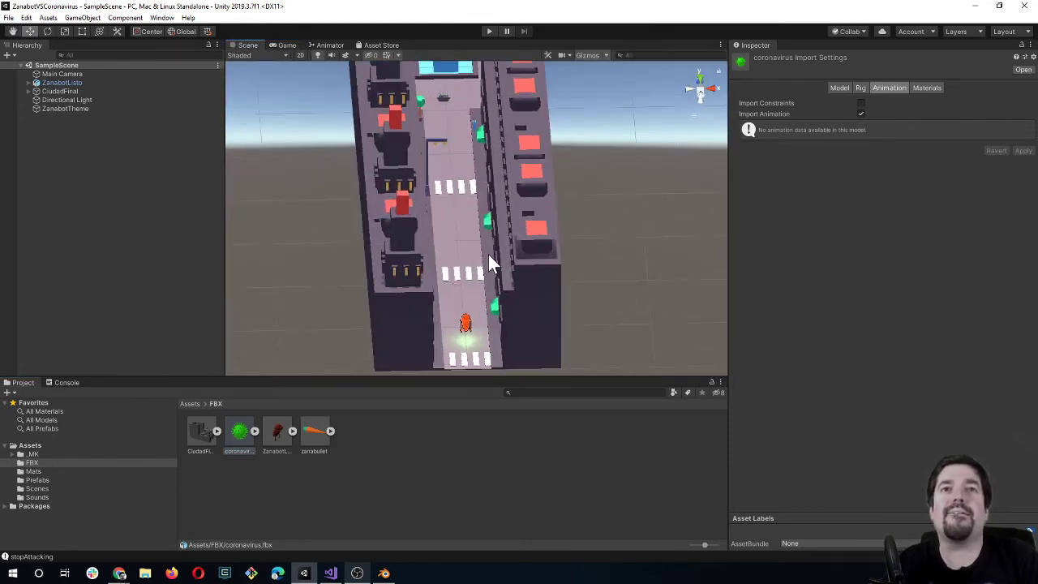
pyautogui.moveTo(433, 261); pyautogui.dragTo(422, 236, button='middle')
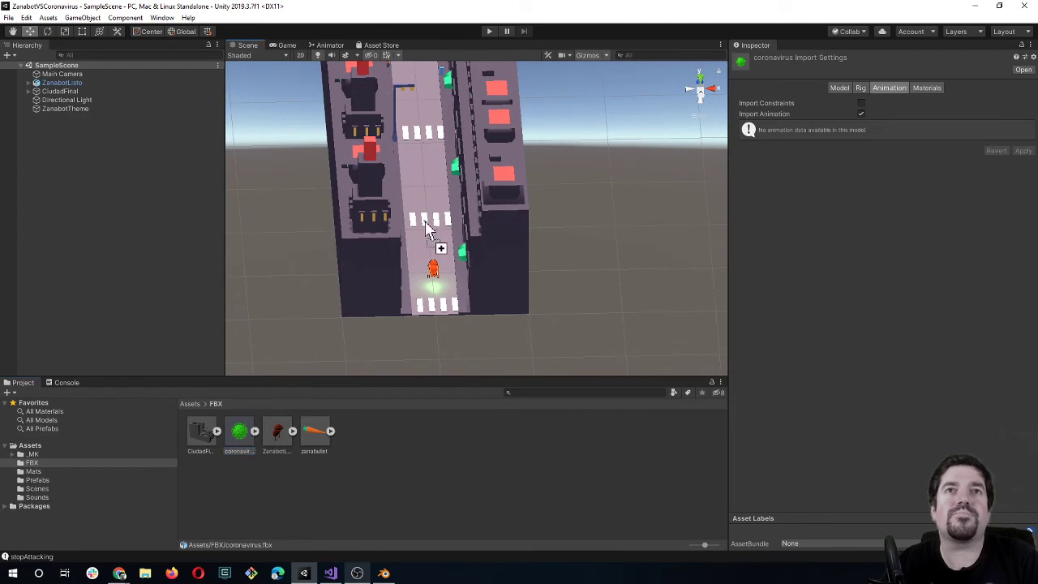
pyautogui.moveTo(245, 429); pyautogui.dragTo(432, 240)
pyautogui.scroll(2, 433, 253)
pyautogui.scroll(3, 431, 246)
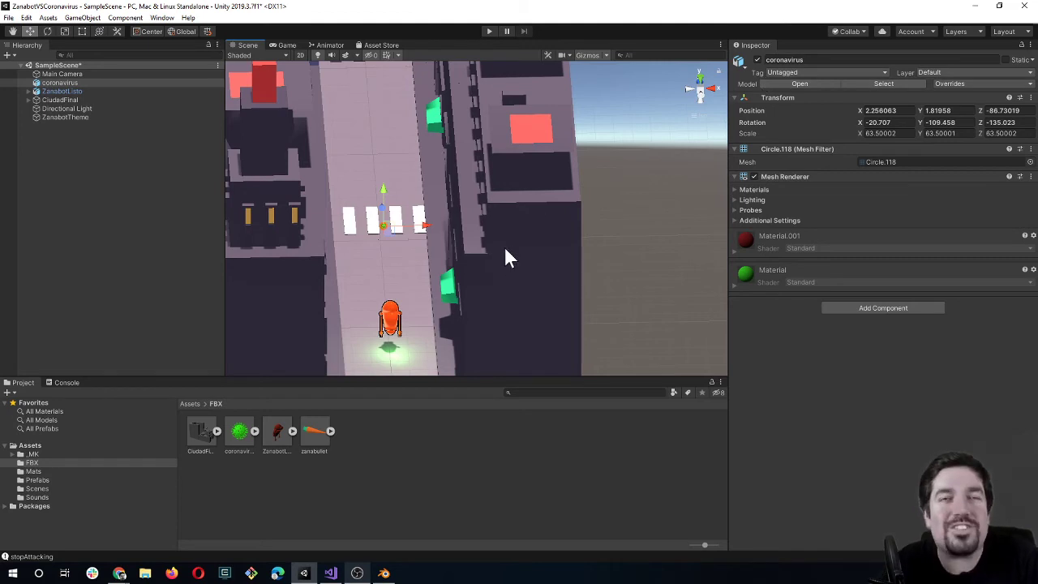
pyautogui.moveTo(505, 250); pyautogui.dragTo(522, 201, button='middle')
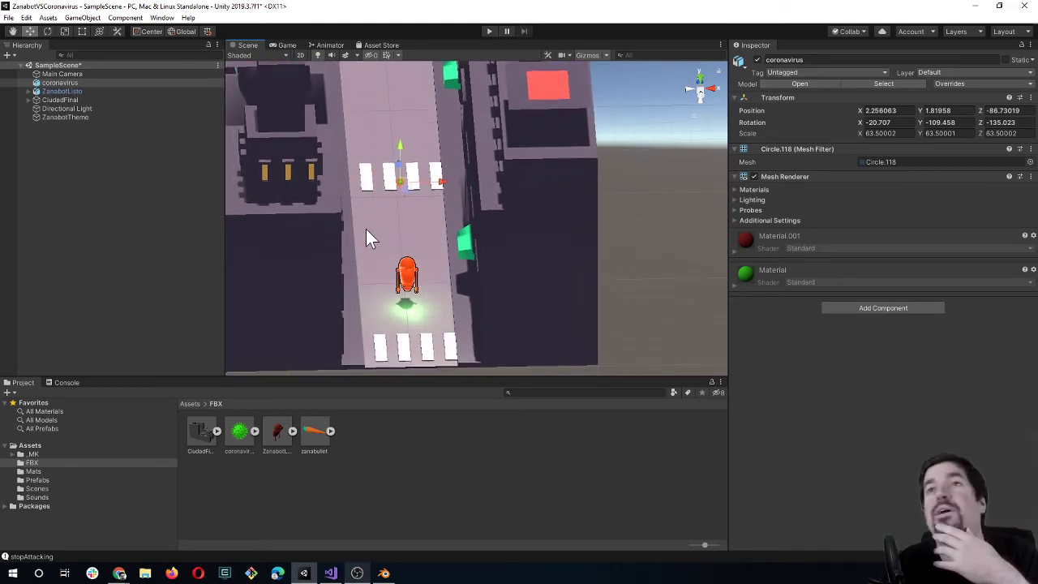
# Scale the coronavirus up to about 380 and raise it to height 13.
pyautogui.click(65, 31)
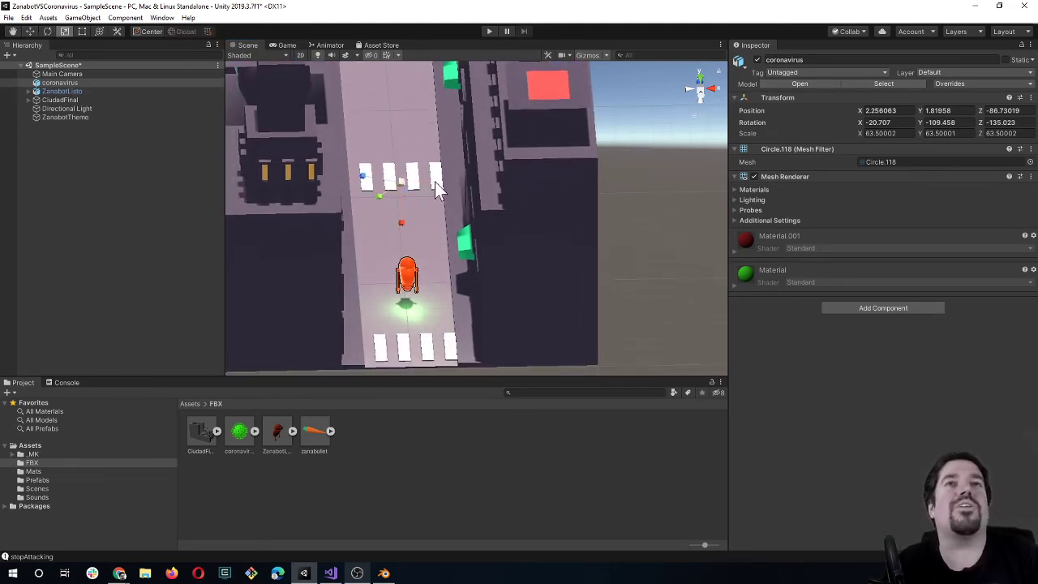
pyautogui.moveTo(399, 179)
pyautogui.mouseDown()
pyautogui.moveTo(691, 151)
pyautogui.moveTo(664, 152)
pyautogui.mouseUp()
pyautogui.click(34, 32)
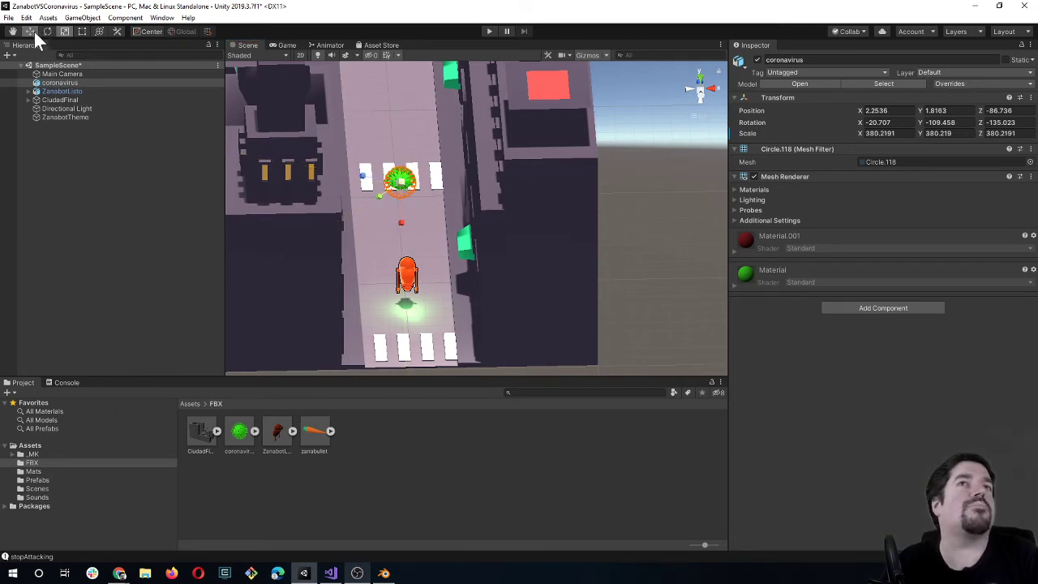
pyautogui.moveTo(400, 143); pyautogui.dragTo(403, 125)
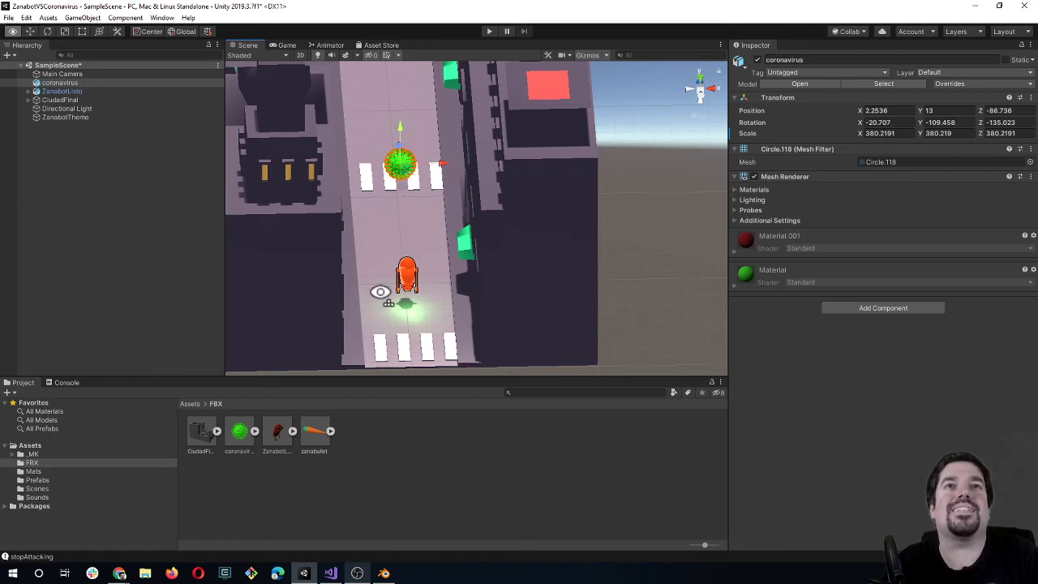
# Move the coronavirus up the street ahead of the robot and test it in Play mode.
pyautogui.moveTo(381, 292)
pyautogui.keyDown('alt'); pyautogui.mouseDown()
pyautogui.moveTo(378, 205)
pyautogui.moveTo(387, 231)
pyautogui.mouseUp(); pyautogui.keyUp('alt')
pyautogui.keyDown('alt'); pyautogui.moveTo(420, 159); pyautogui.dragTo(411, 191); pyautogui.keyUp('alt')
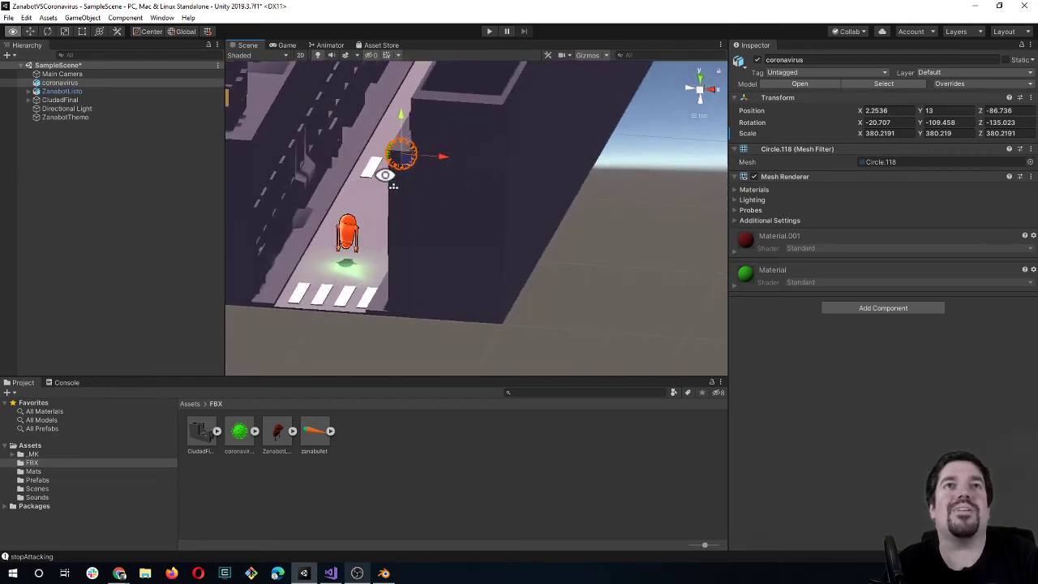
pyautogui.moveTo(390, 148); pyautogui.dragTo(392, 135)
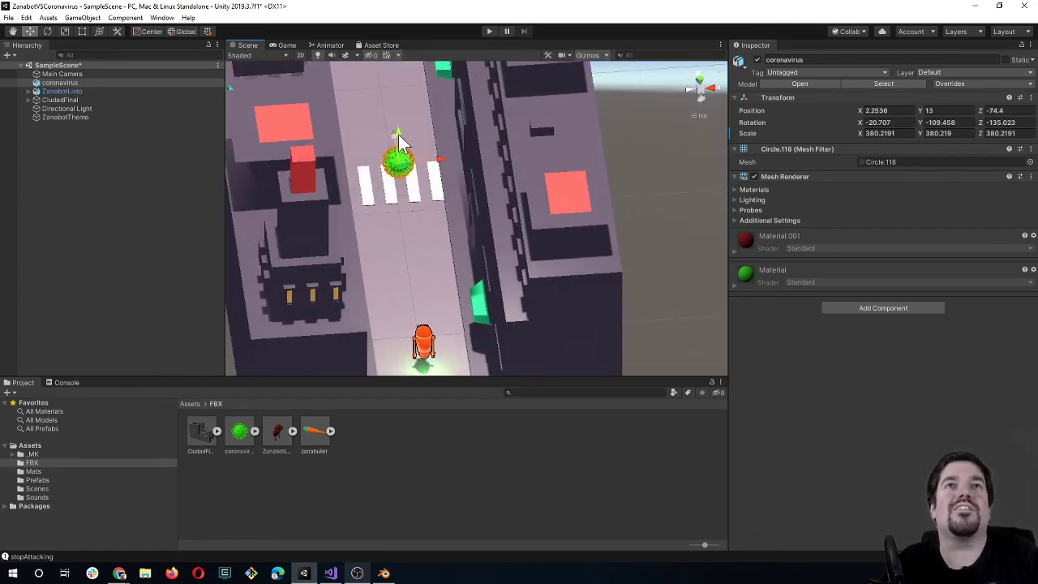
pyautogui.moveTo(425, 229)
pyautogui.keyDown('alt'); pyautogui.mouseDown()
pyautogui.moveTo(423, 135)
pyautogui.moveTo(430, 291)
pyautogui.moveTo(475, 255)
pyautogui.moveTo(508, 278)
pyautogui.mouseUp(); pyautogui.keyUp('alt')
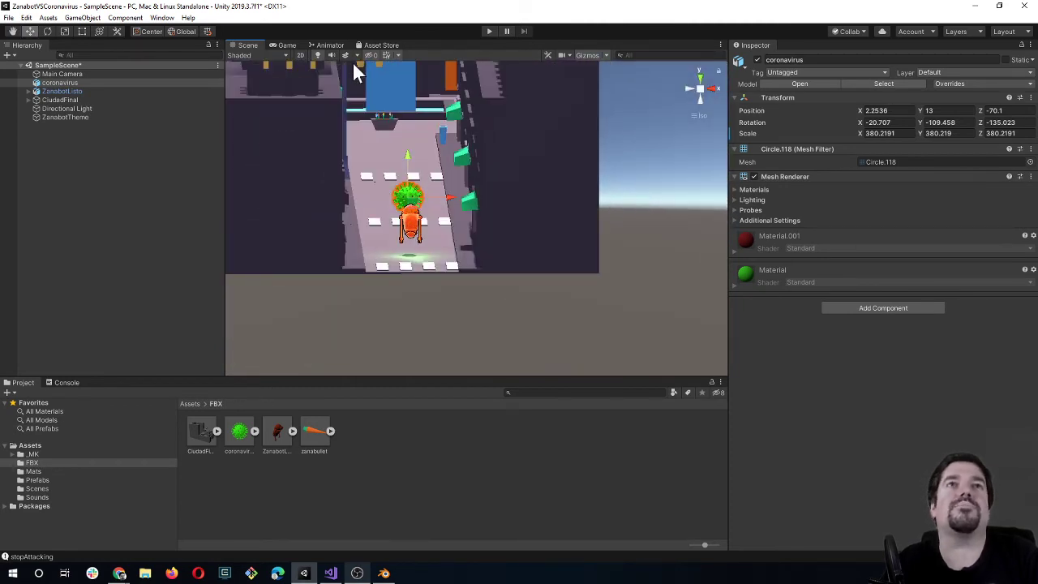
pyautogui.click(490, 31)
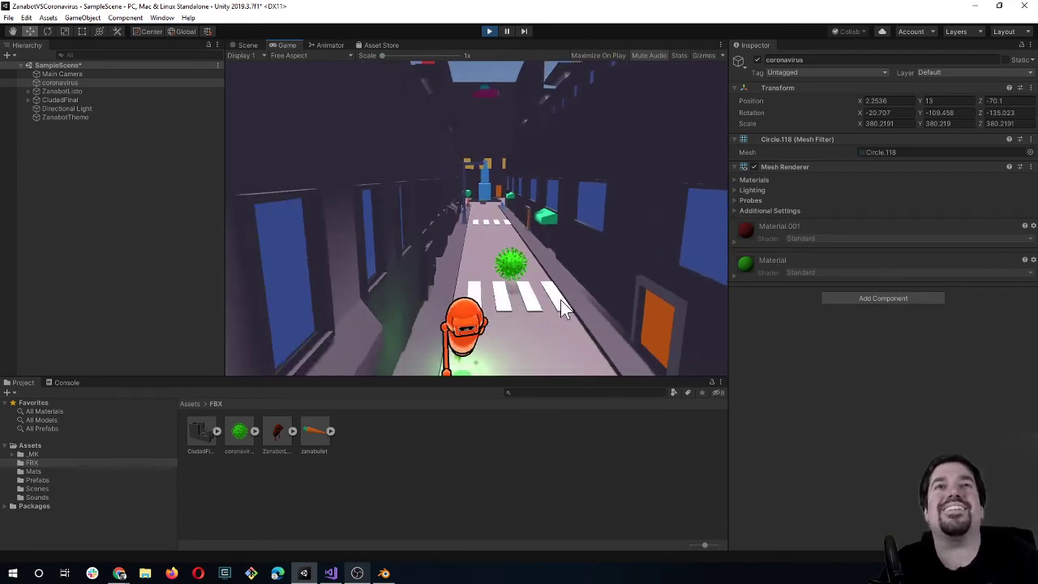
pyautogui.click(488, 30)
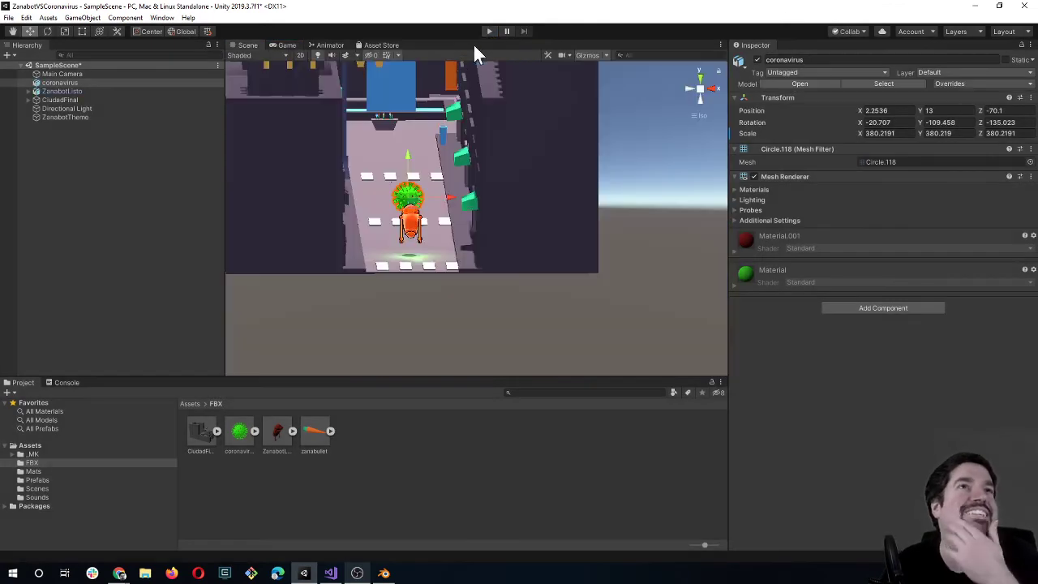
# Add a Sphere Collider component to the coronavirus.
pyautogui.click(79, 83)
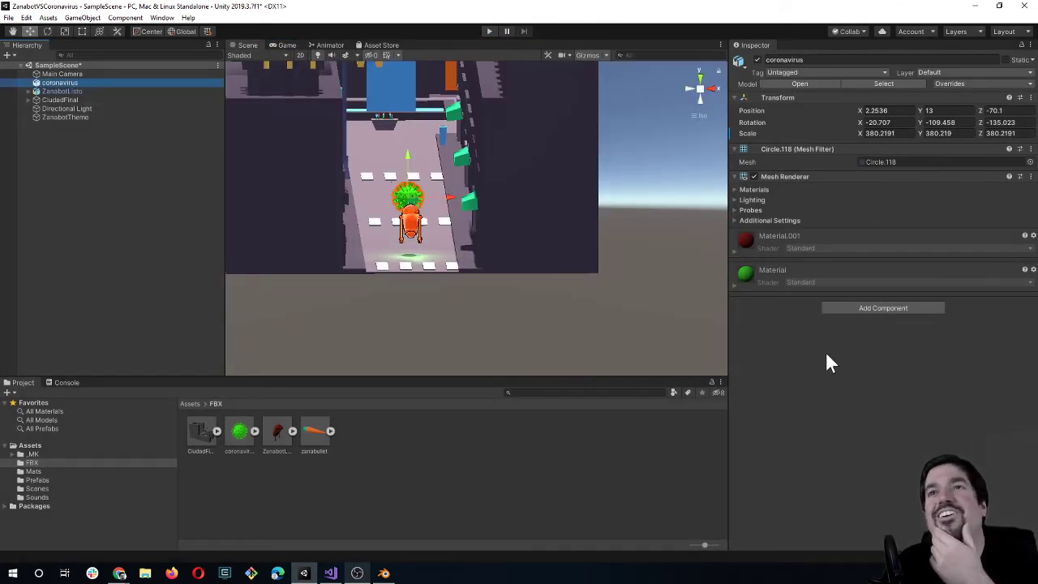
pyautogui.click(868, 307)
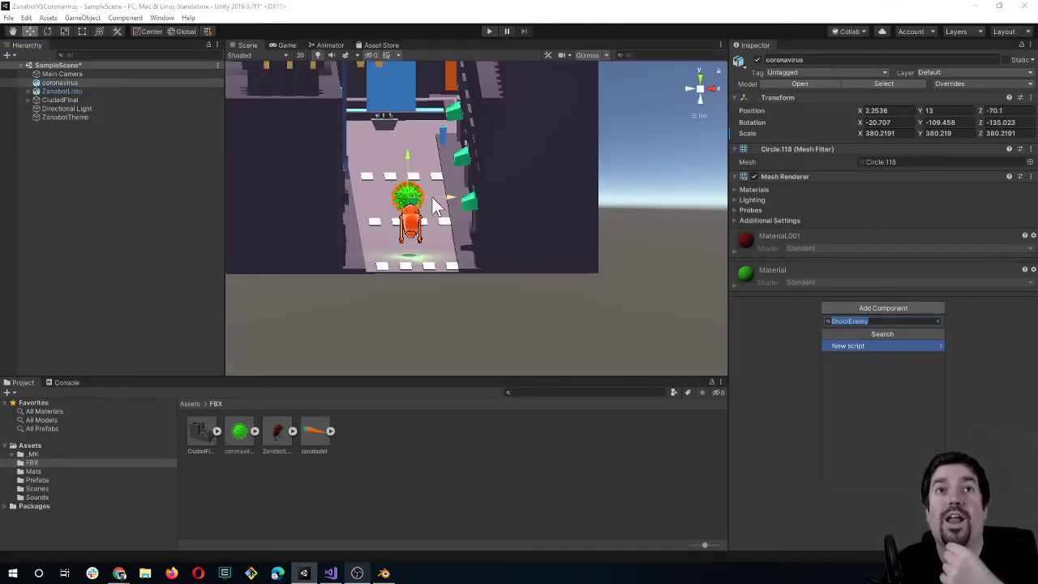
pyautogui.write('sphere')
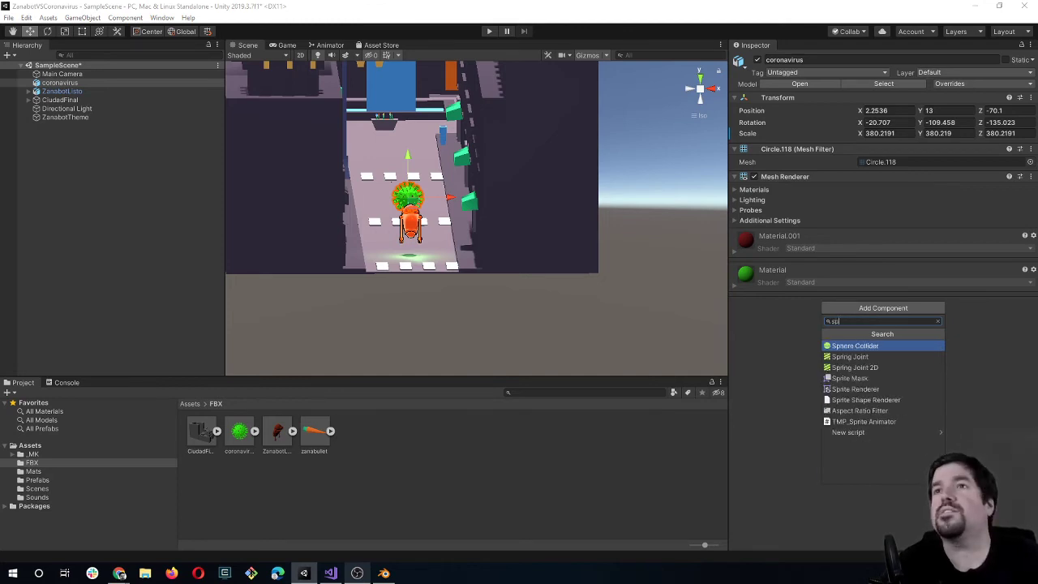
pyautogui.press('Return')
# Set the Sphere Collider's radius to 0.025.
pyautogui.scroll(4, 396, 217)
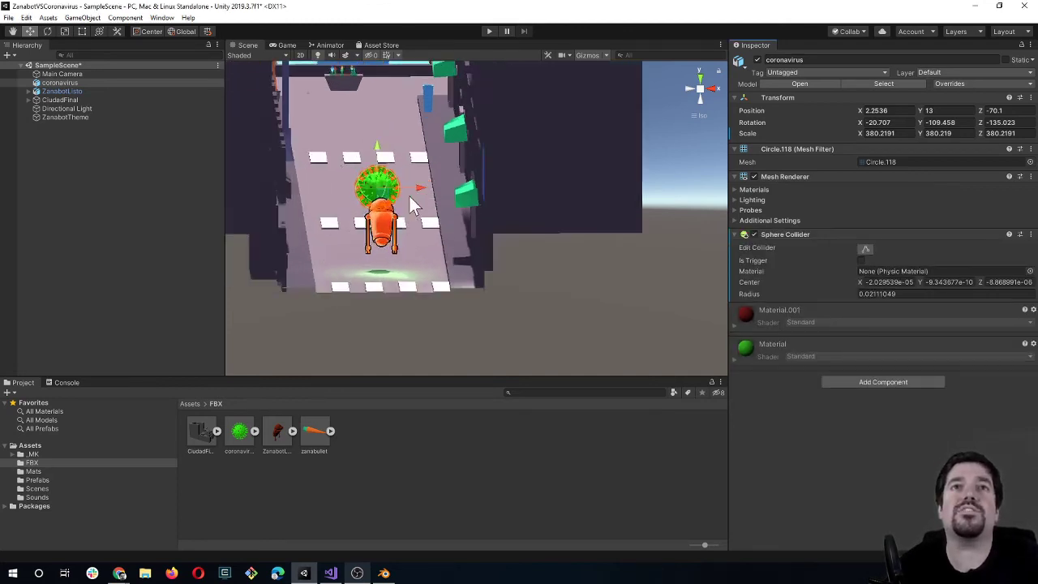
pyautogui.scroll(3, 422, 193)
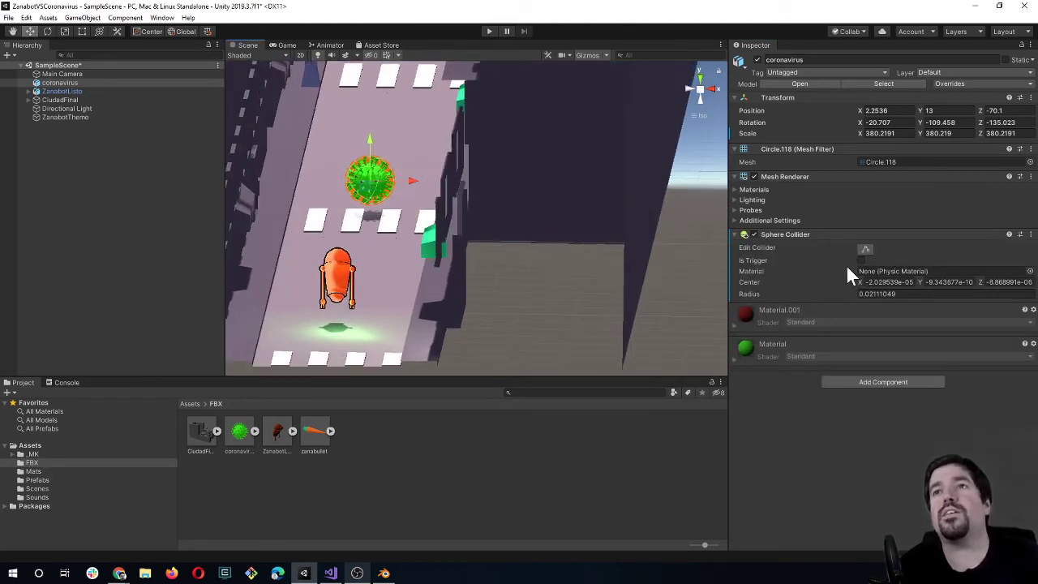
pyautogui.click(853, 295)
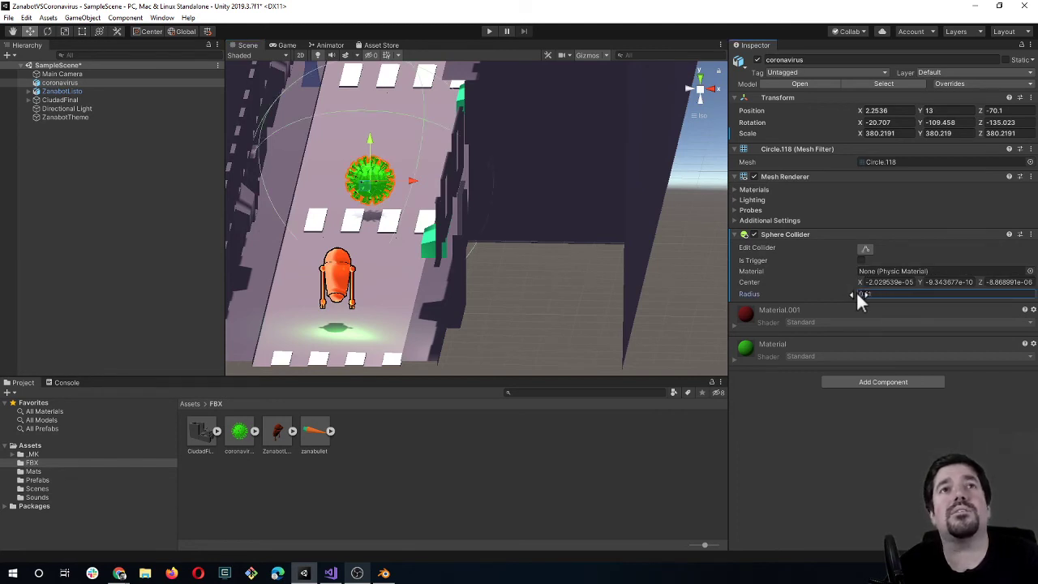
pyautogui.write('0.02')
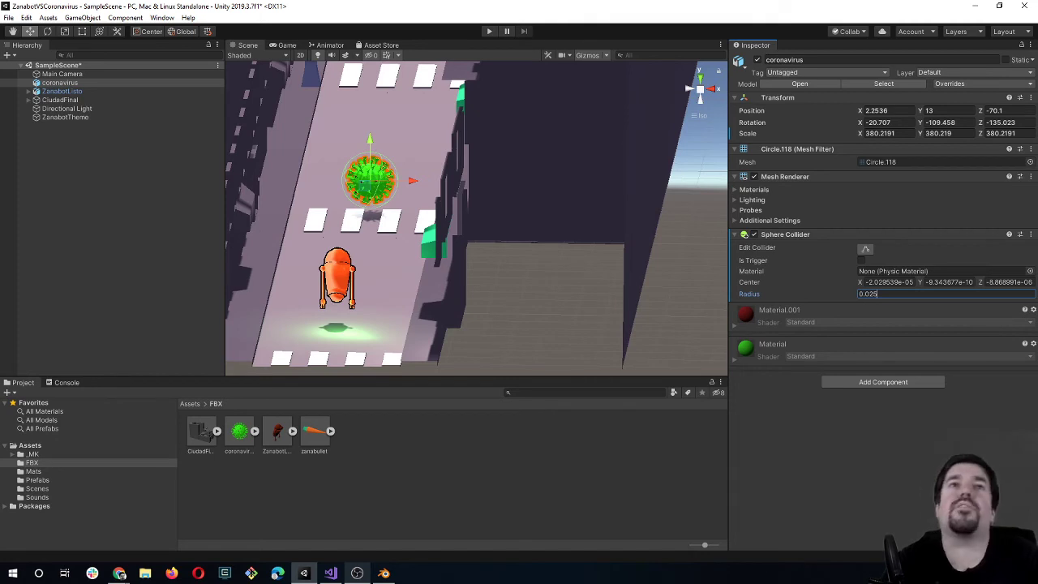
pyautogui.click(362, 250)
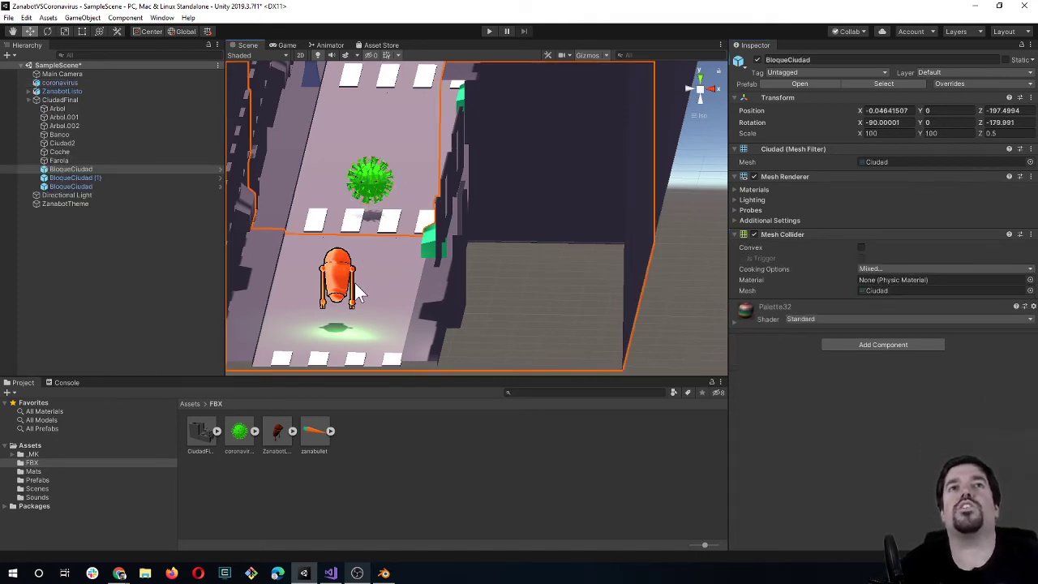
pyautogui.click(369, 178)
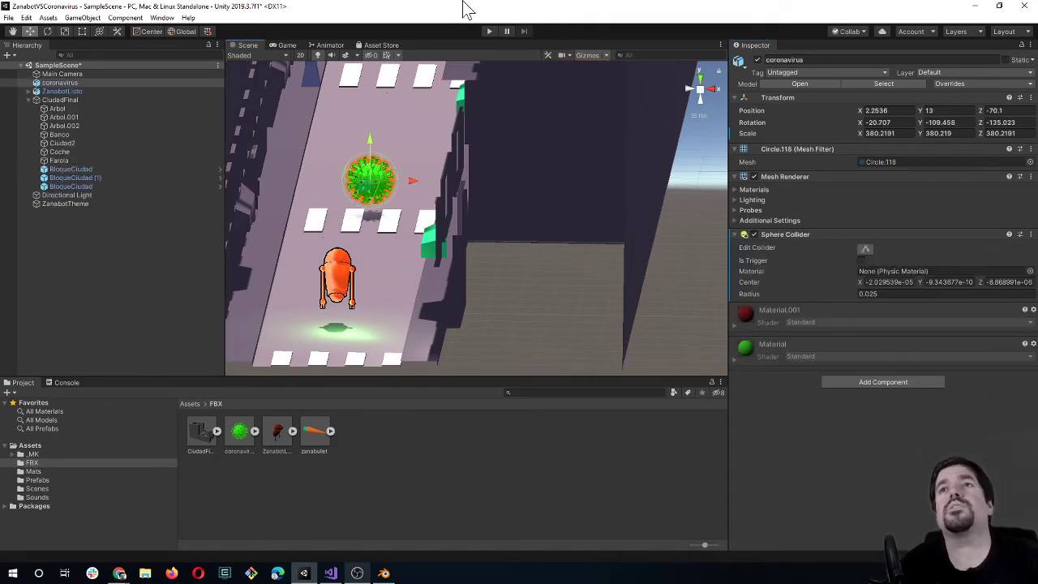
pyautogui.click(488, 31)
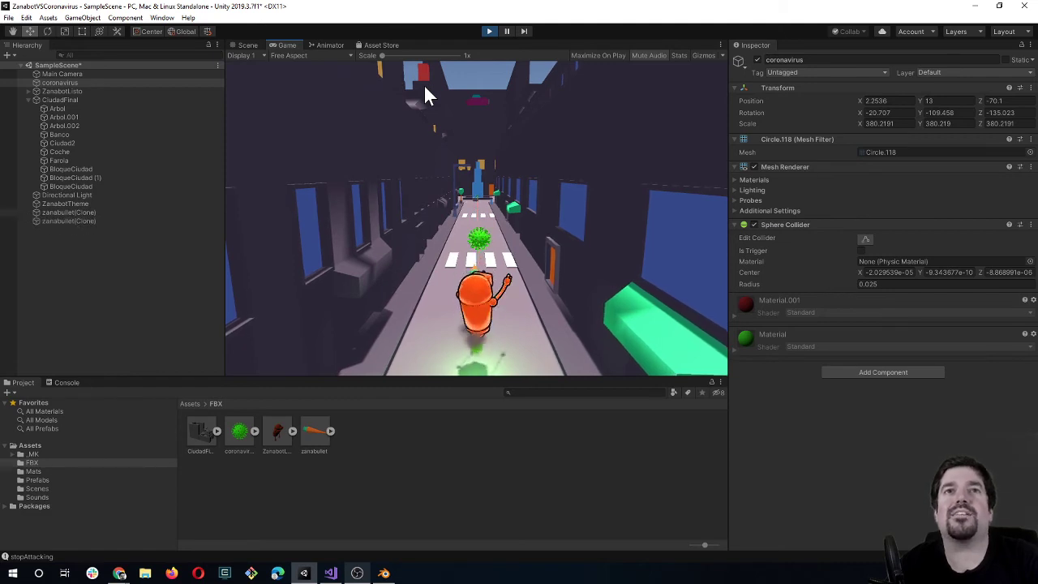
pyautogui.click(489, 32)
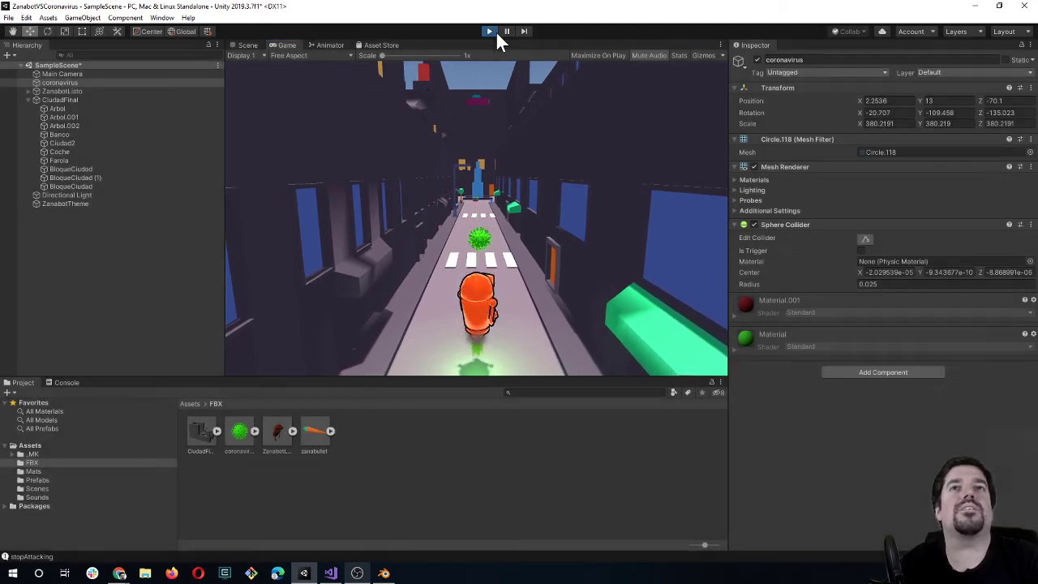
# Enlarge the coronavirus to scale 619.5 and raise it to Y 18.3.
pyautogui.click(64, 31)
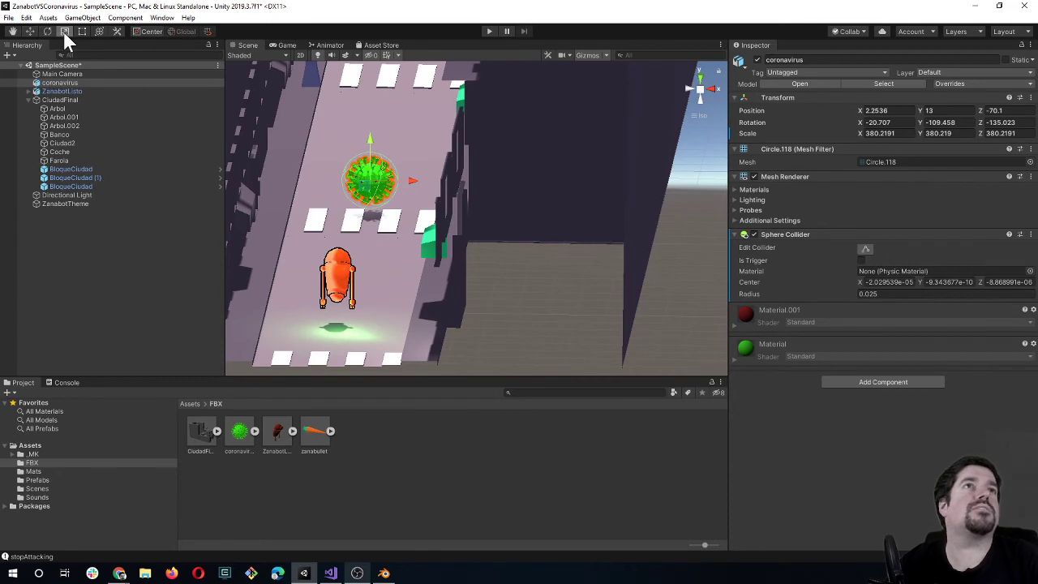
pyautogui.moveTo(374, 188); pyautogui.dragTo(401, 168)
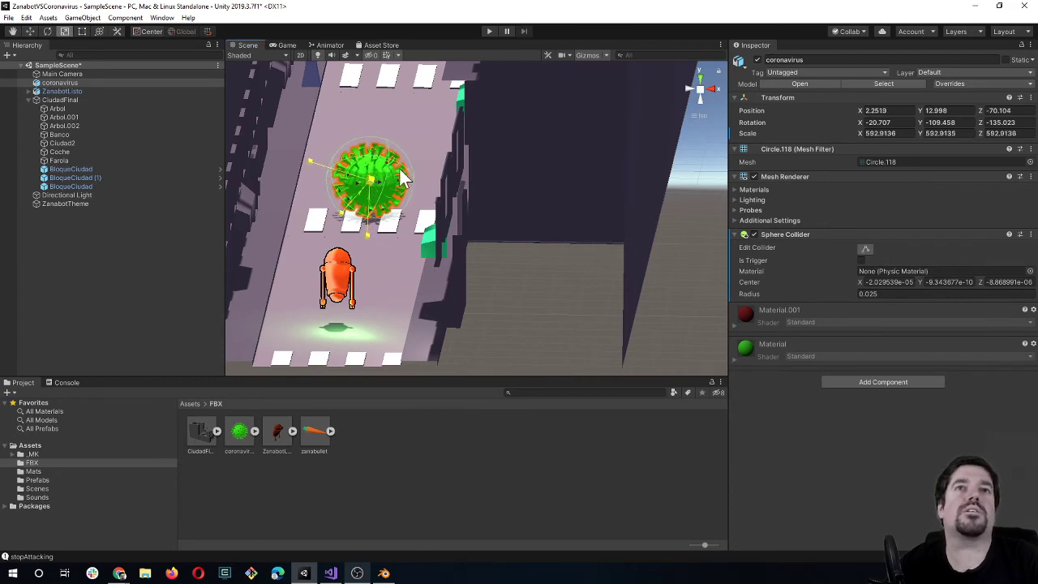
pyautogui.click(30, 31)
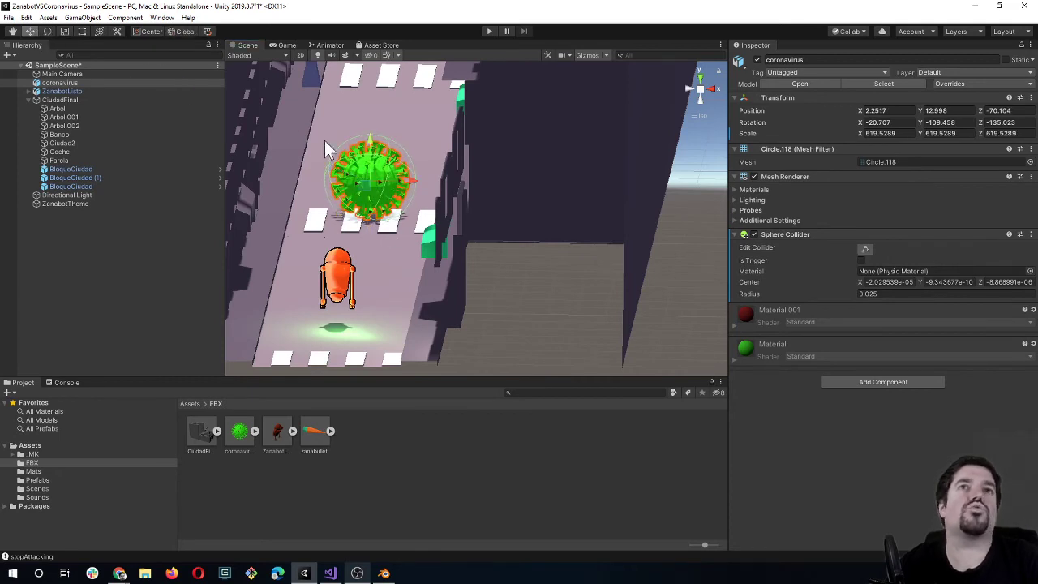
pyautogui.moveTo(371, 141); pyautogui.dragTo(372, 125)
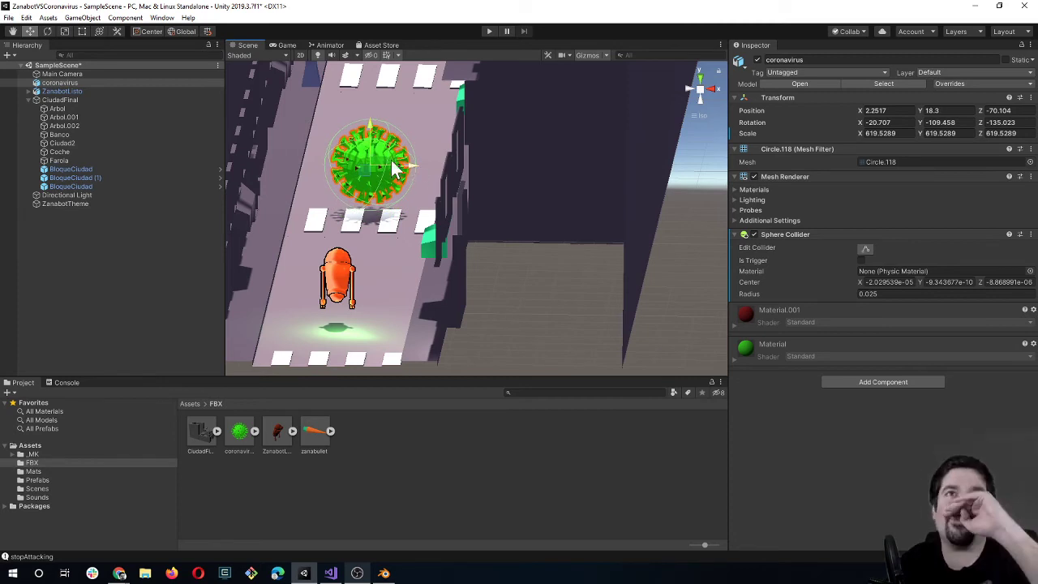
pyautogui.moveTo(371, 264)
pyautogui.keyDown('alt'); pyautogui.mouseDown()
pyautogui.moveTo(388, 214)
pyautogui.moveTo(377, 234)
pyautogui.mouseUp(); pyautogui.keyUp('alt')
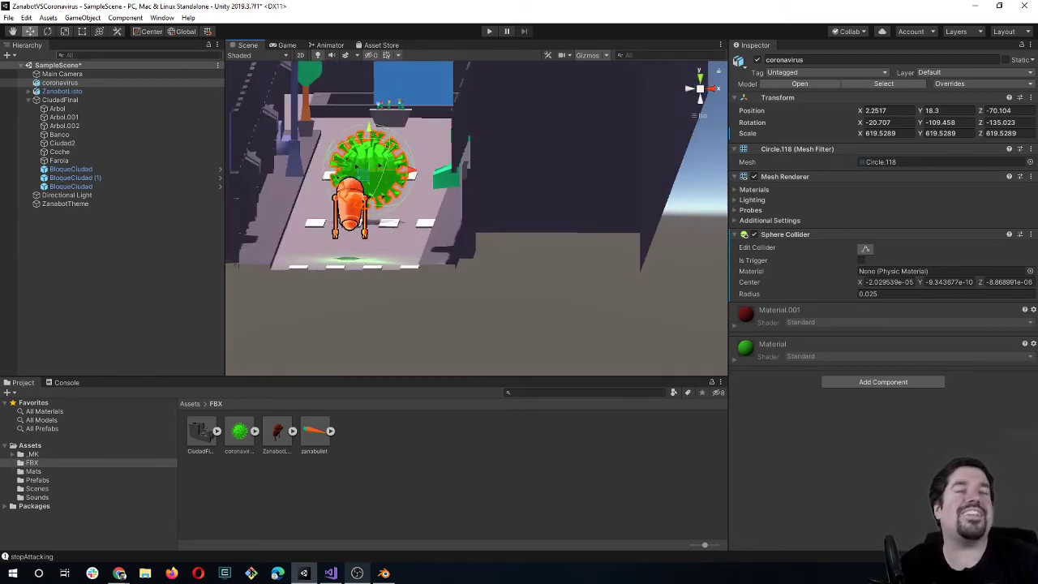
# Save the scene and select the zanabullet asset.
pyautogui.hotkey('ctrl', 's')
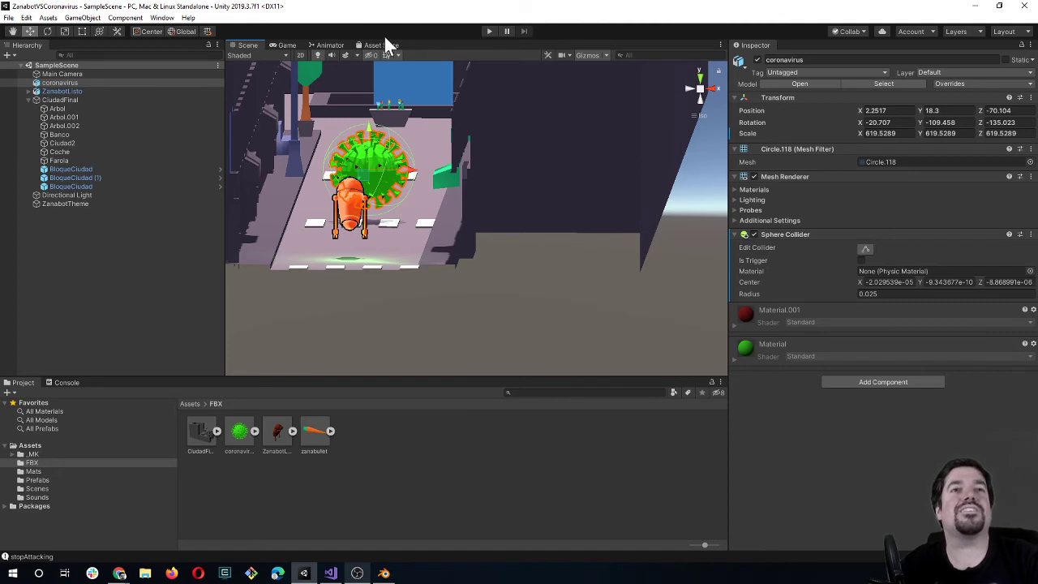
pyautogui.click(380, 474)
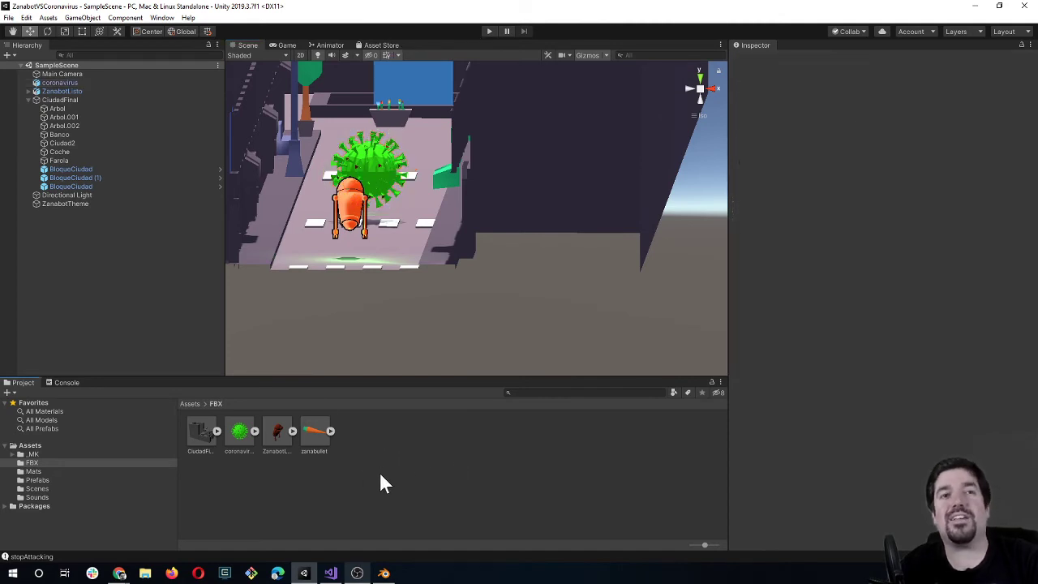
pyautogui.click(317, 436)
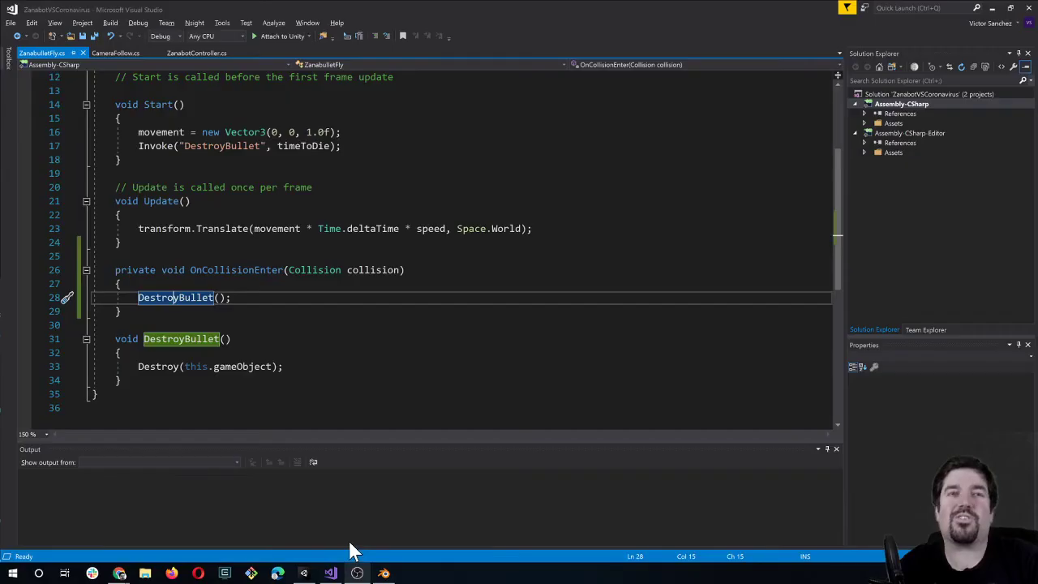
# Insert a new line starting 'collision.' above DestroyBullet() in OnCollisionEnter.
pyautogui.moveTo(202, 270); pyautogui.dragTo(405, 270)
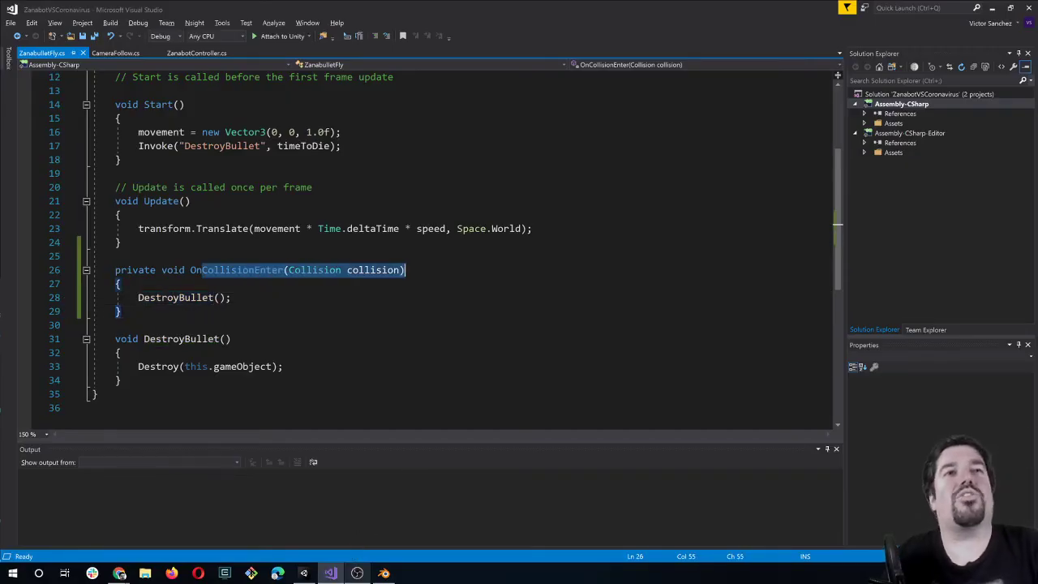
pyautogui.click(120, 284)
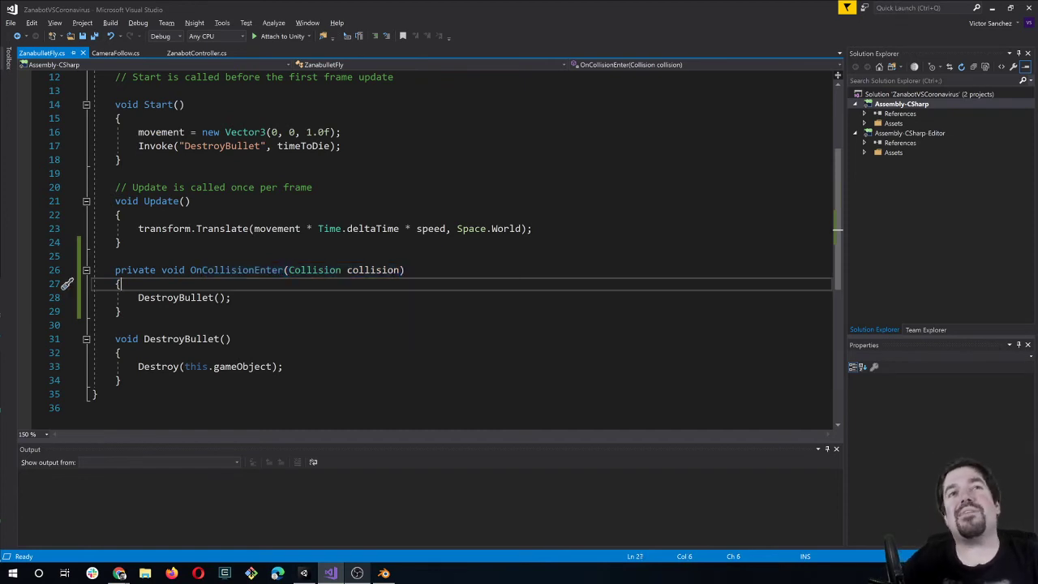
pyautogui.doubleClick(375, 270)
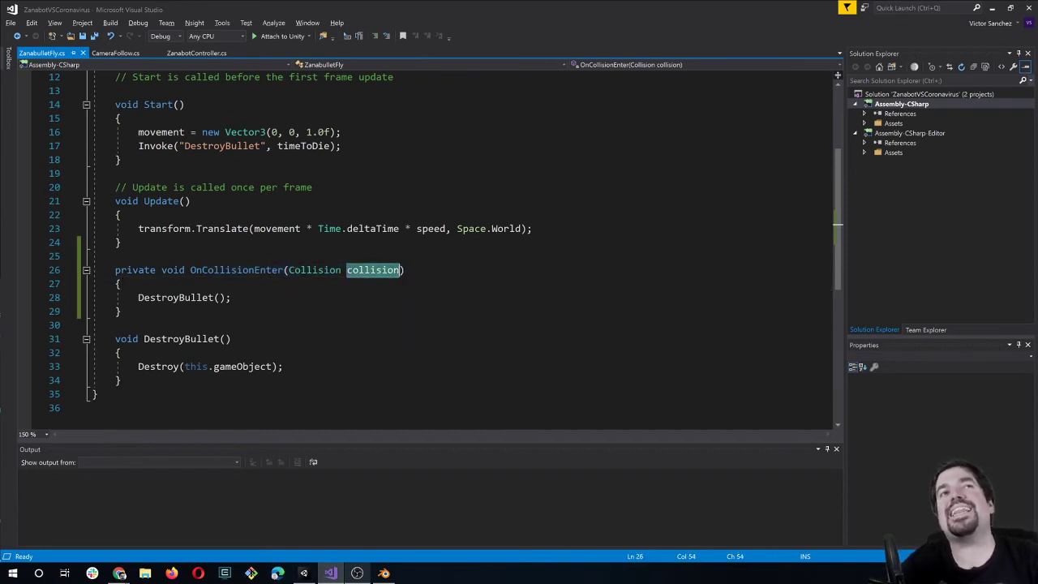
pyautogui.click(231, 298)
pyautogui.click(121, 283)
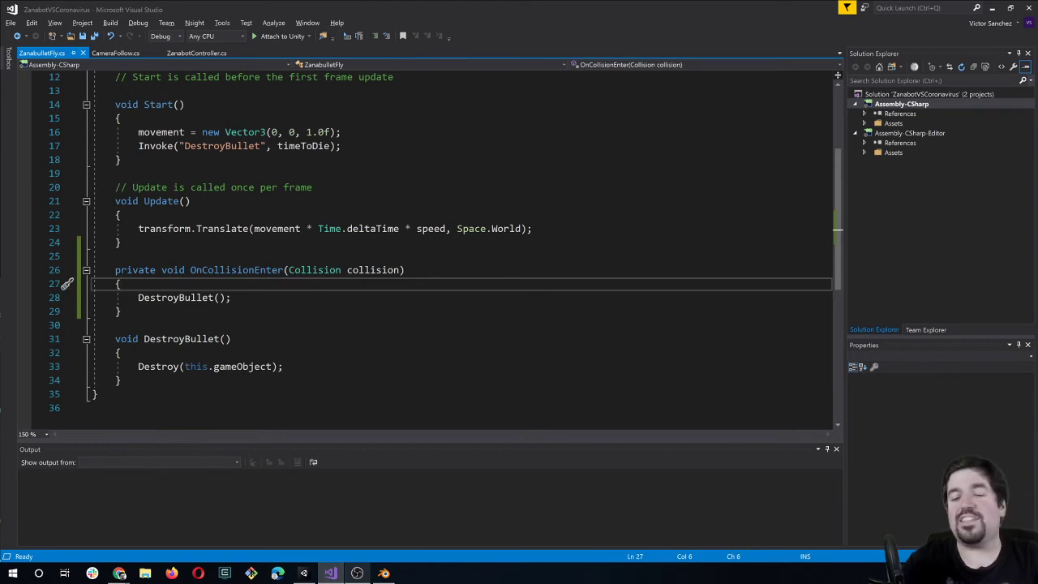
pyautogui.press('Return')
pyautogui.write('colli')
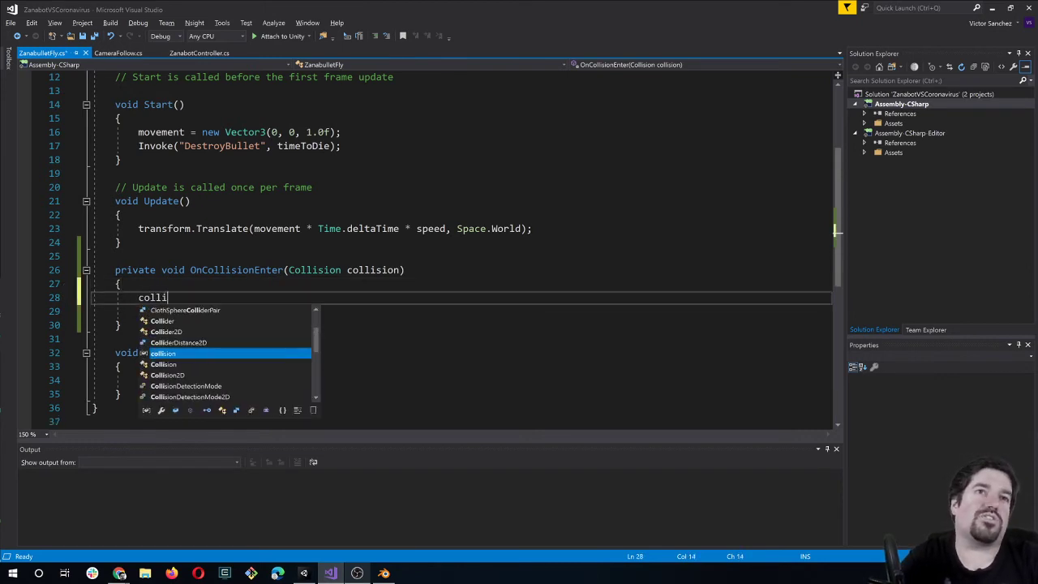
pyautogui.press('Tab')
pyautogui.write('.')
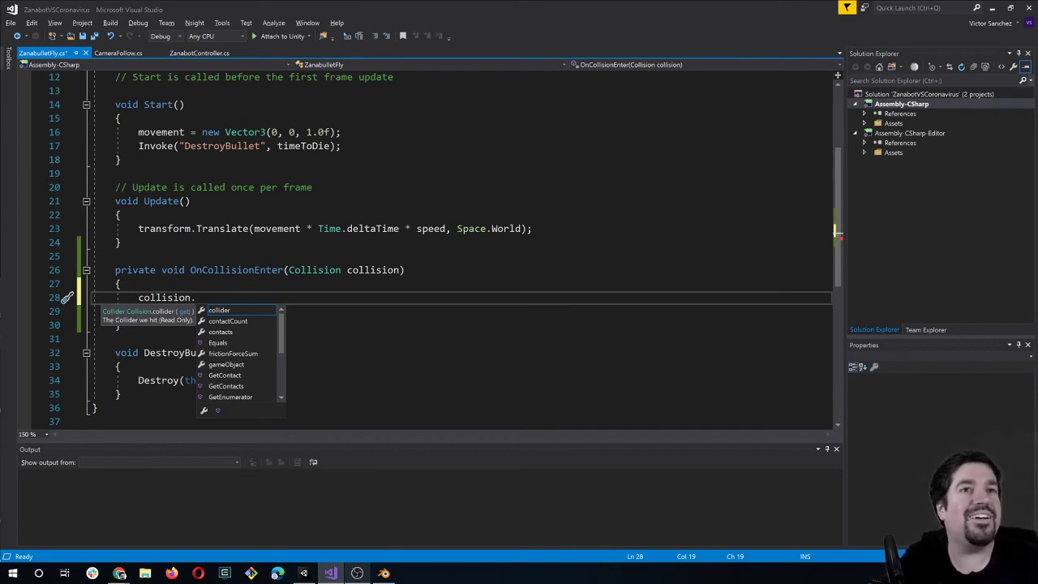
# Change the new line to begin with collision.other.
pyautogui.press('Return')
pyautogui.press('BackSpace')
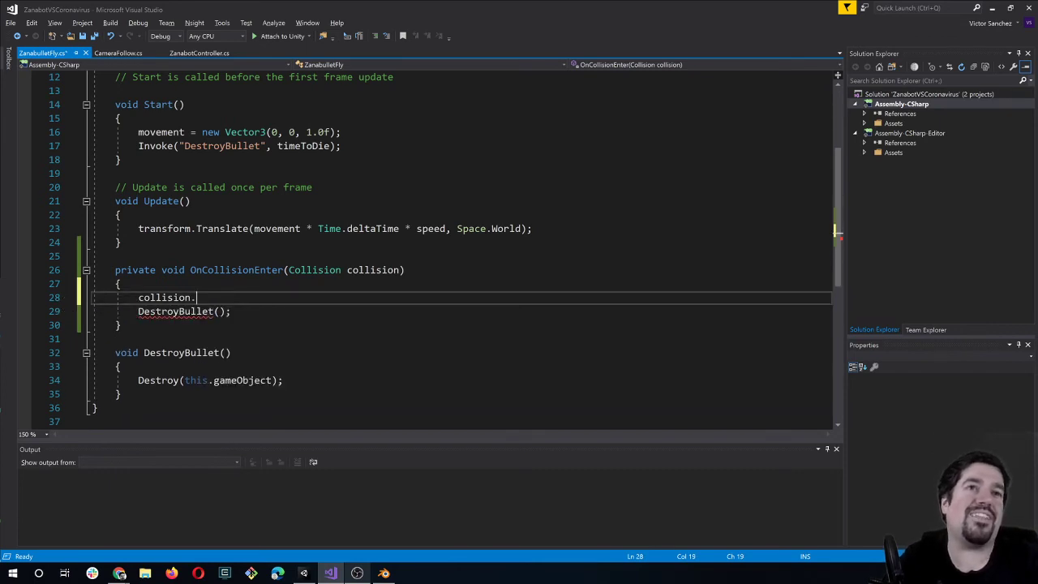
pyautogui.write('oll')
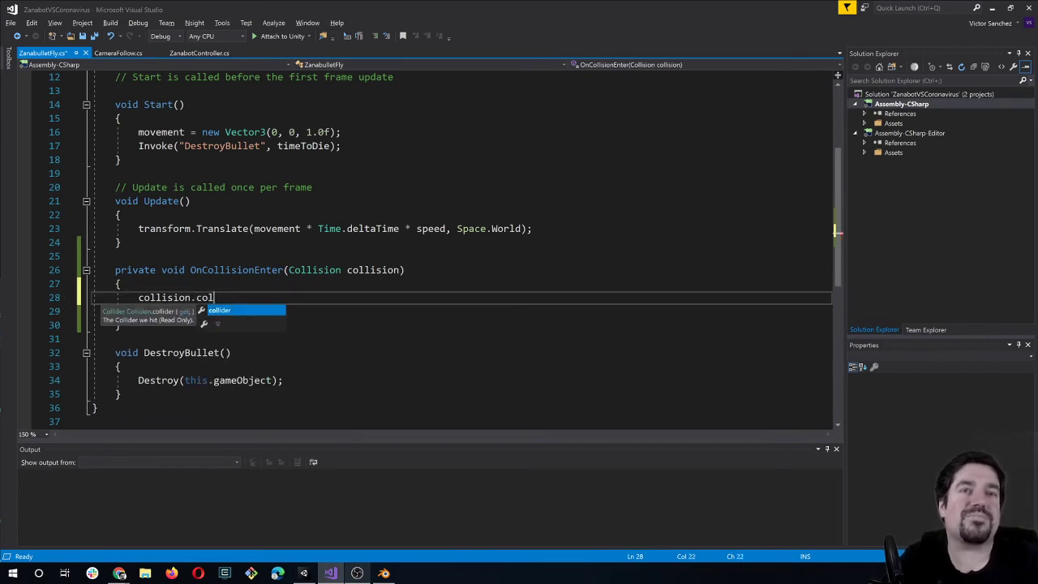
pyautogui.write('ider')
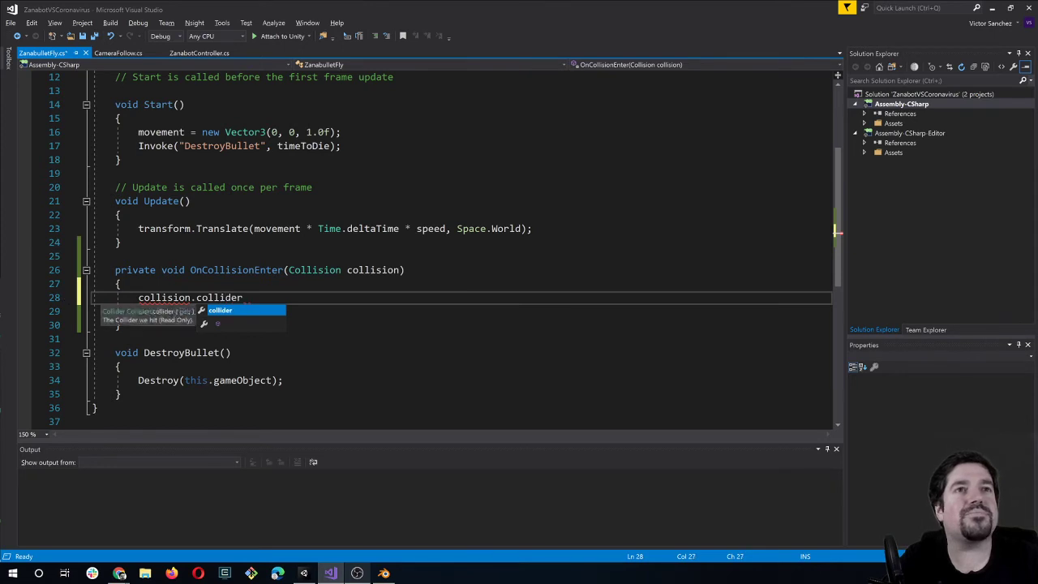
pyautogui.write('.c')
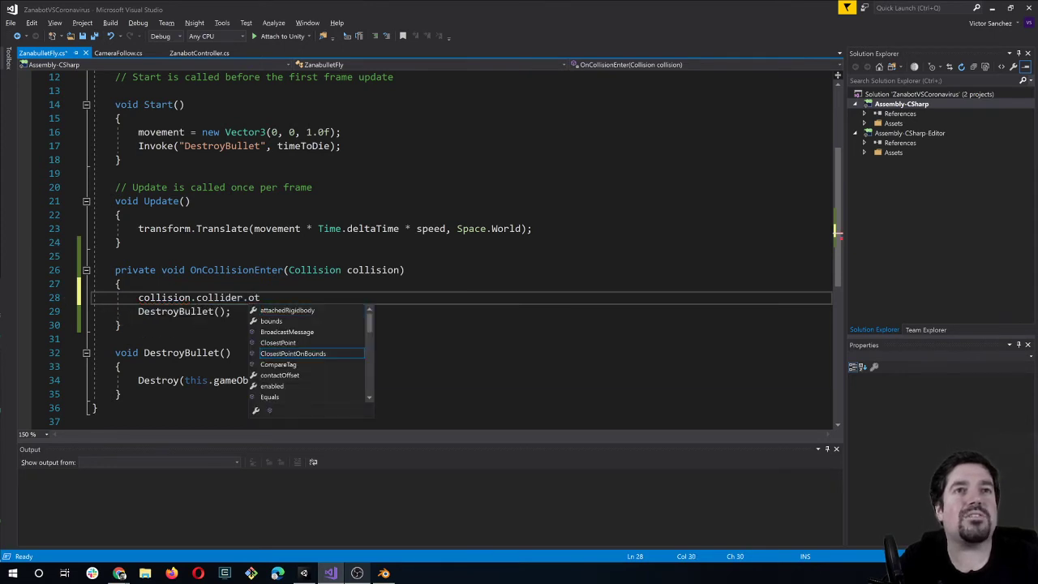
pyautogui.press('BackSpace')
pyautogui.press('BackSpace')
pyautogui.press('BackSpace')
pyautogui.press('BackSpace')
pyautogui.press('BackSpace')
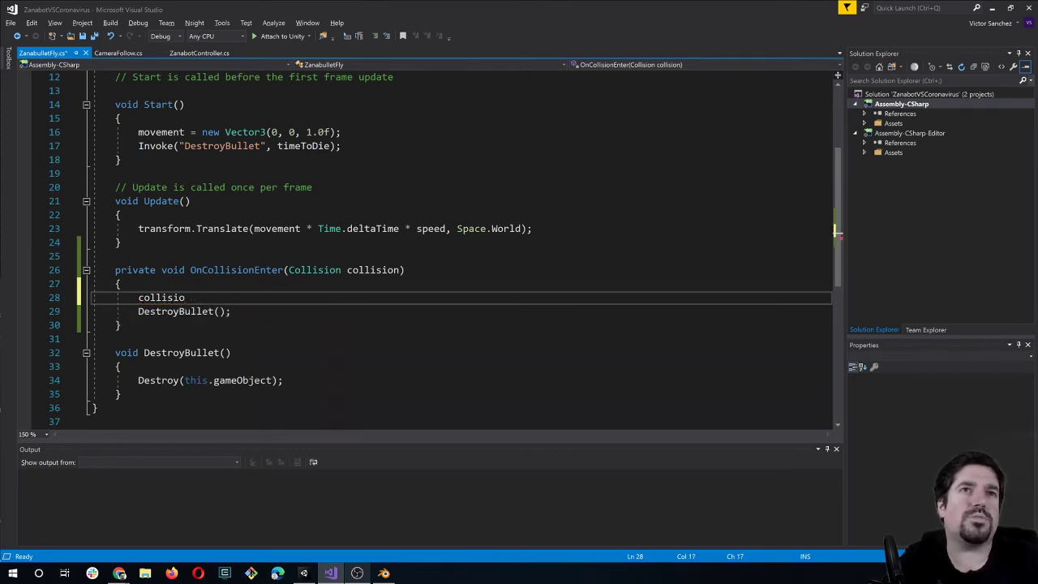
pyautogui.write('n.ot')
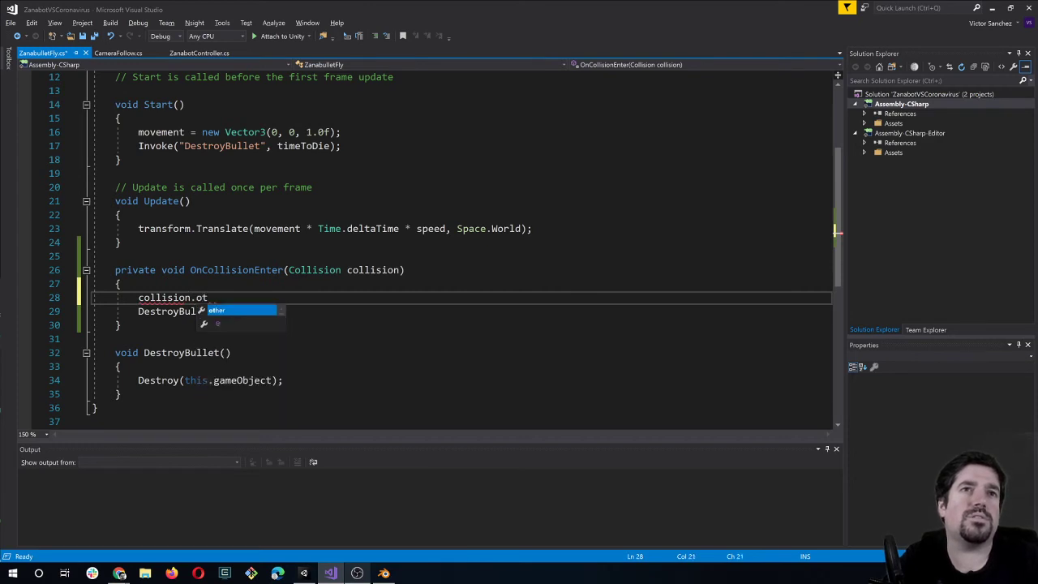
pyautogui.press('Tab')
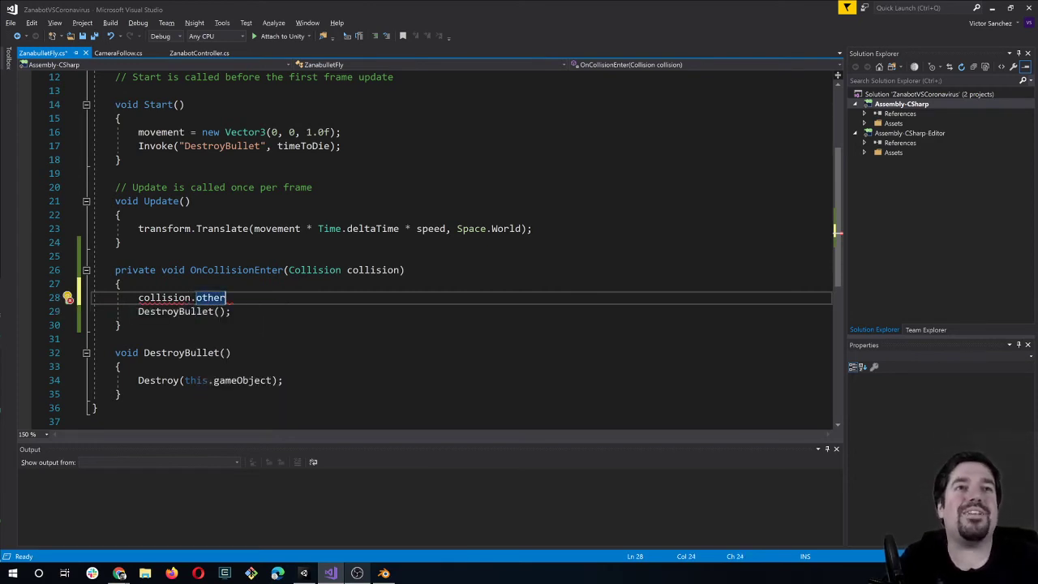
# Extend line 28 to read collision.other.gameObject();.
pyautogui.write('.')
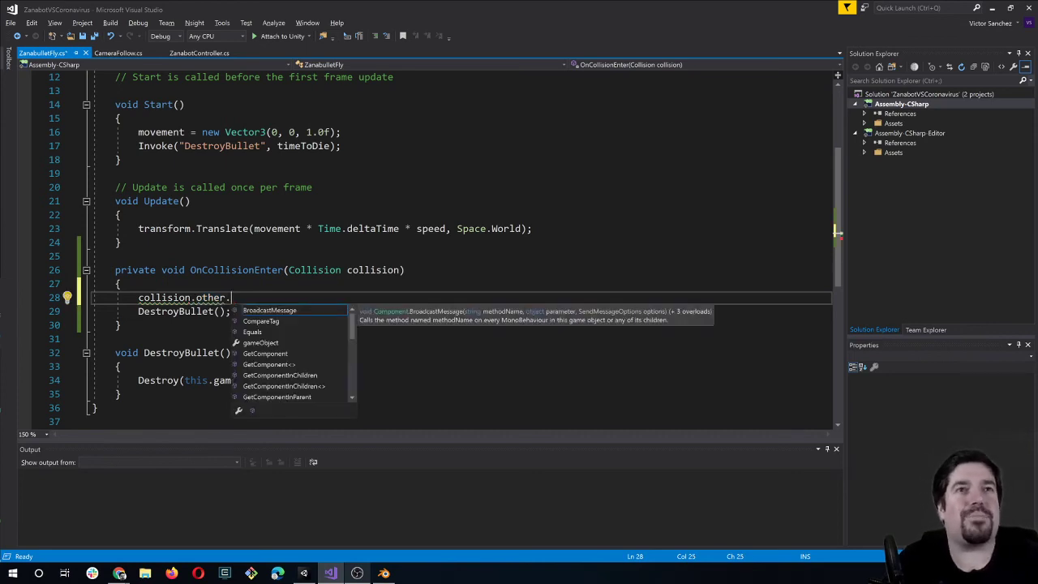
pyautogui.click(267, 343)
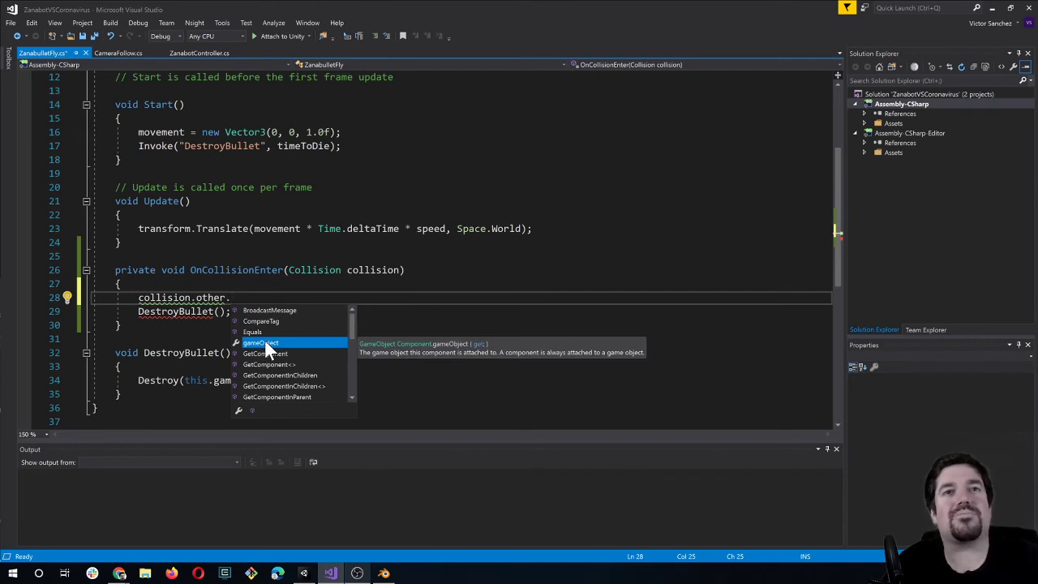
pyautogui.press('Tab')
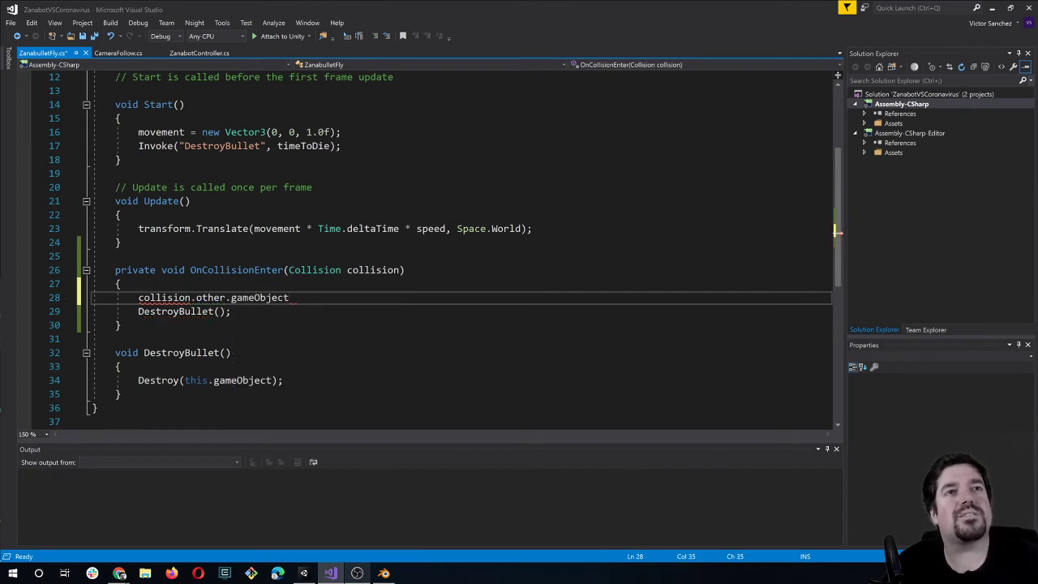
pyautogui.write(';')
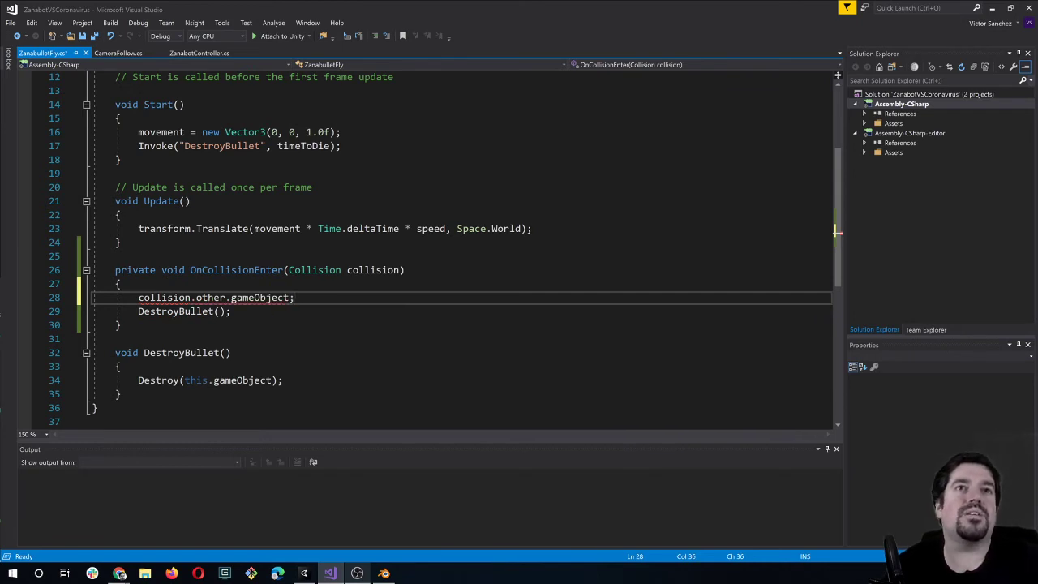
pyautogui.click(280, 297)
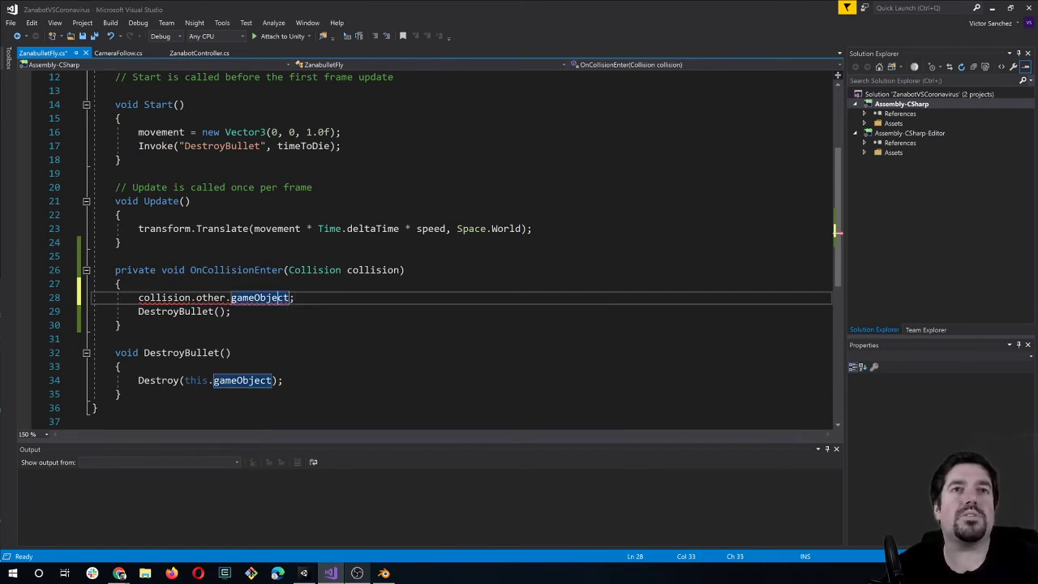
pyautogui.moveTo(280, 299)
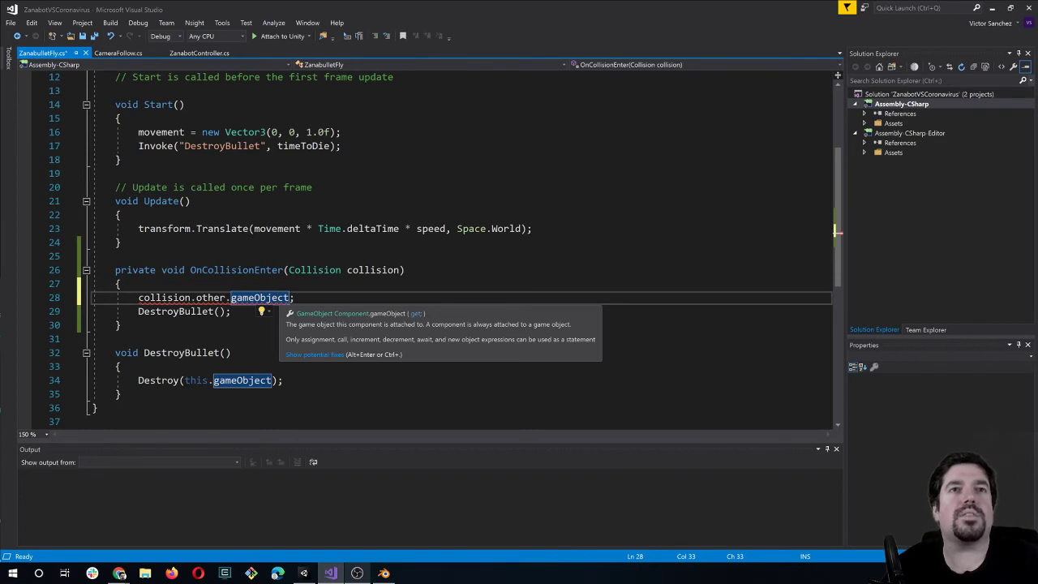
pyautogui.click(290, 298)
# Save the gameObject() attempt, then trim line 28 back to collision.other.
pyautogui.write('()')
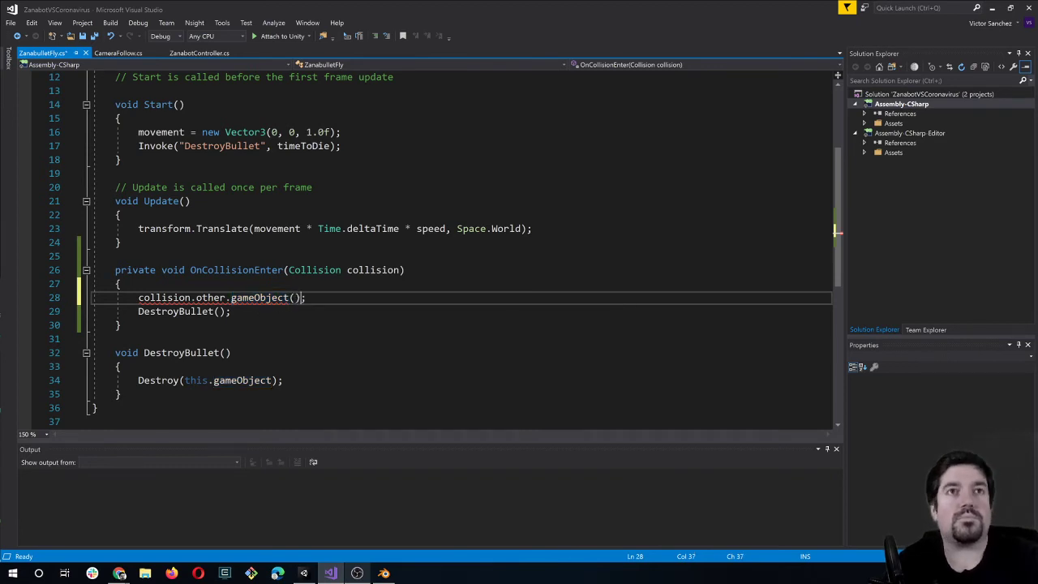
pyautogui.hotkey('ctrl', 's')
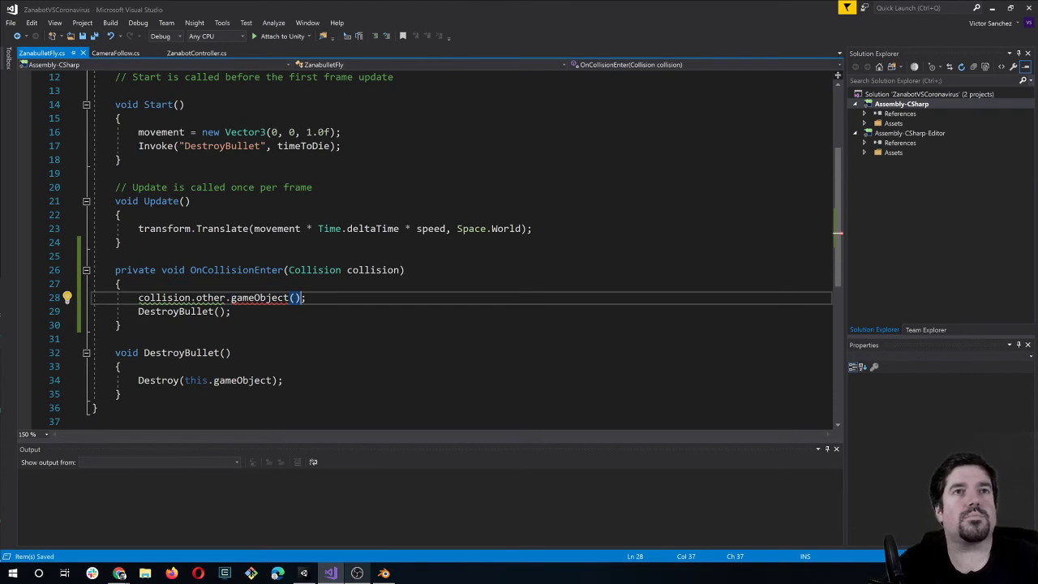
pyautogui.press('BackSpace')
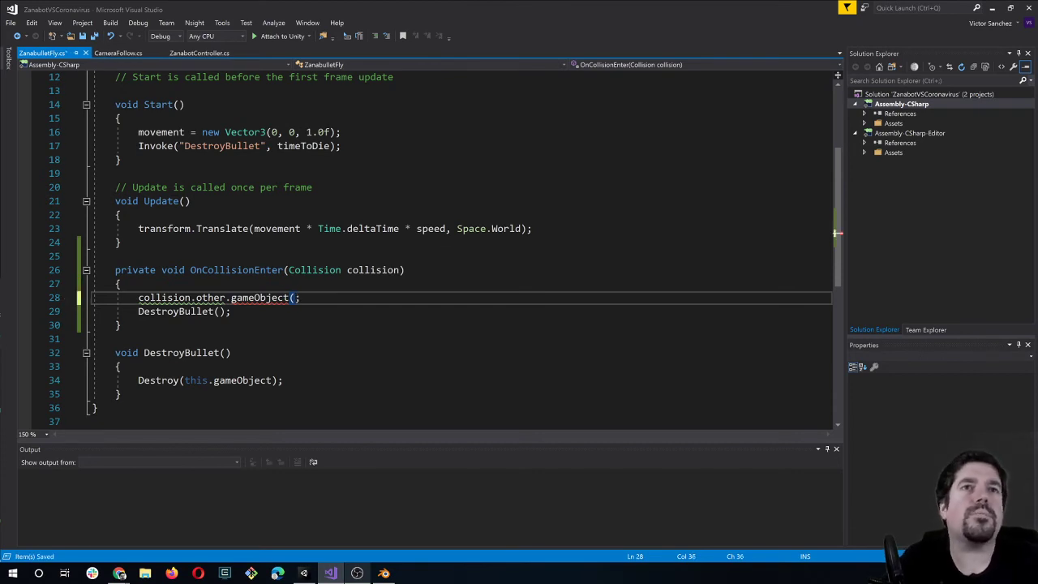
pyautogui.press('Right')
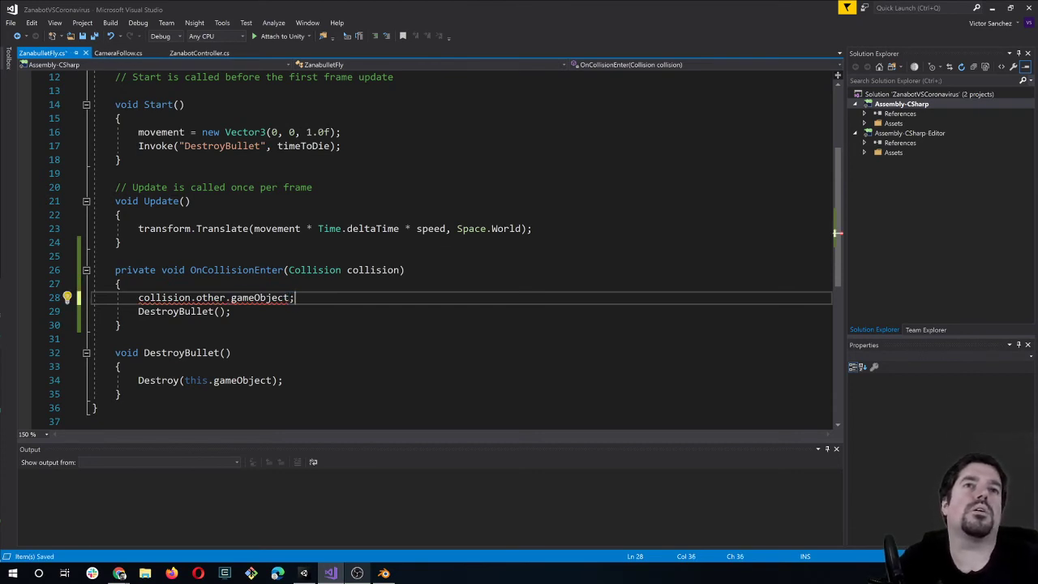
pyautogui.press('BackSpace')
pyautogui.press('BackSpace')
pyautogui.press('BackSpace')
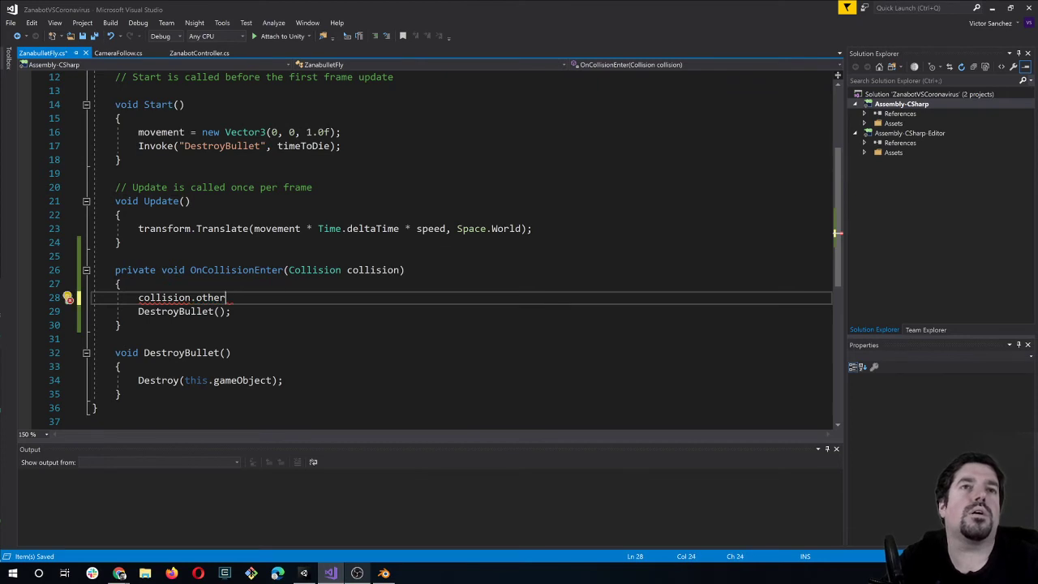
pyautogui.press('BackSpace')
pyautogui.press('BackSpace')
pyautogui.press('BackSpace')
pyautogui.press('BackSpace')
pyautogui.press('BackSpace')
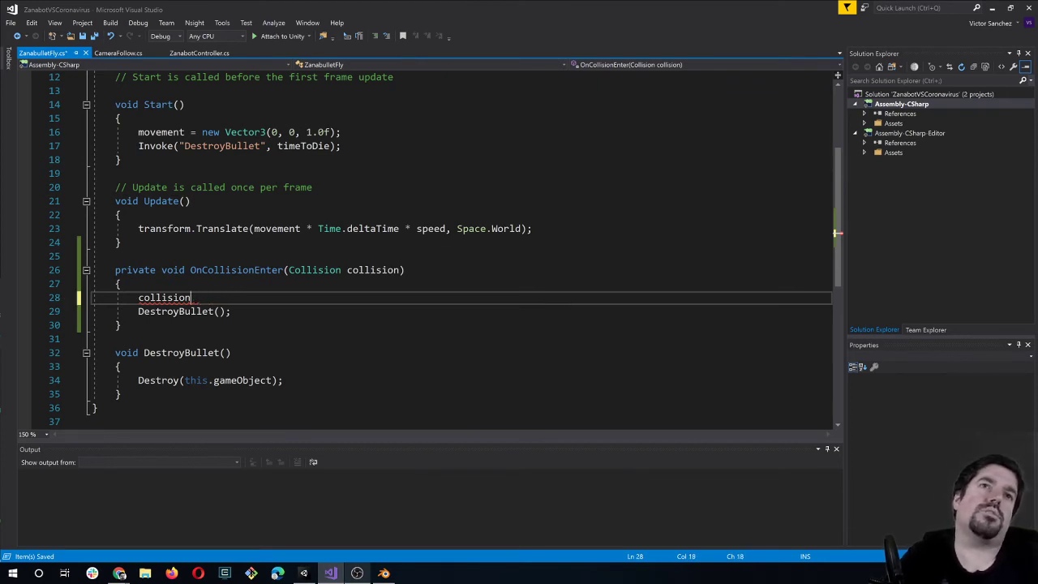
pyautogui.write('.other')
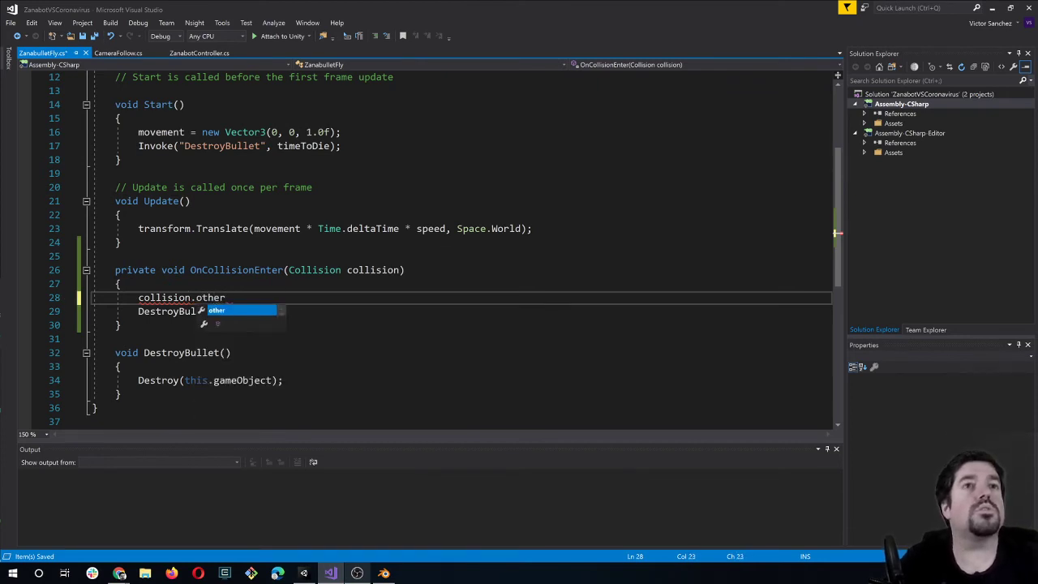
pyautogui.press('Escape')
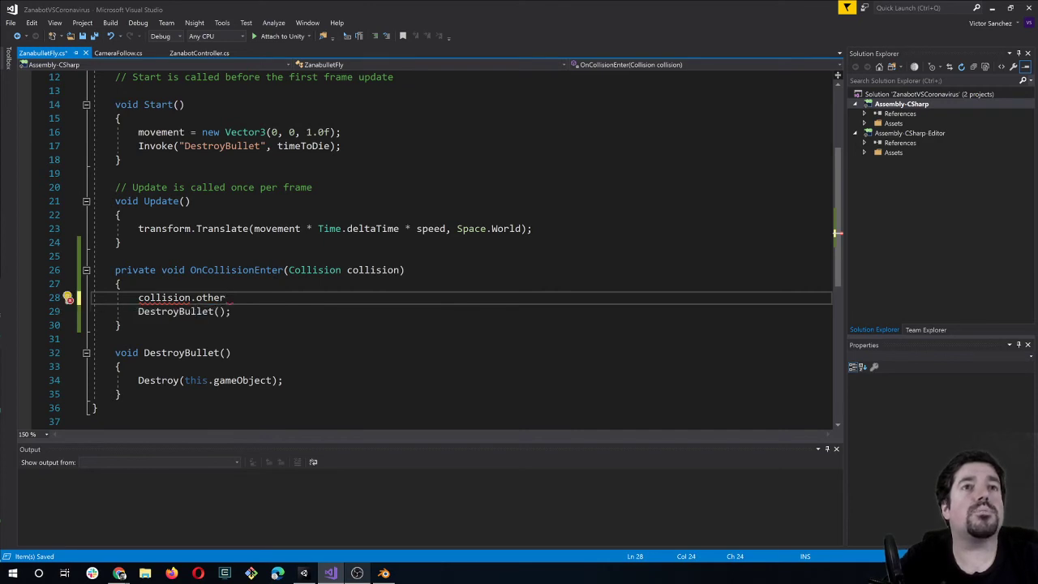
# Replace line 28 with Destroy(collision.other);.
pyautogui.write('.')
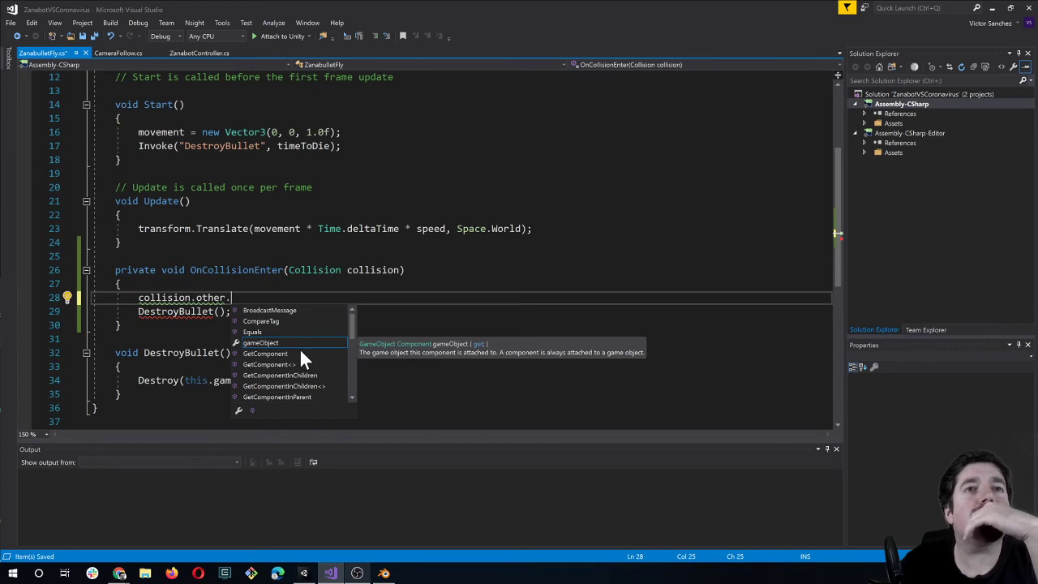
pyautogui.scroll(-1, 300, 352)
pyautogui.scroll(-1, 300, 352)
pyautogui.scroll(-1, 300, 353)
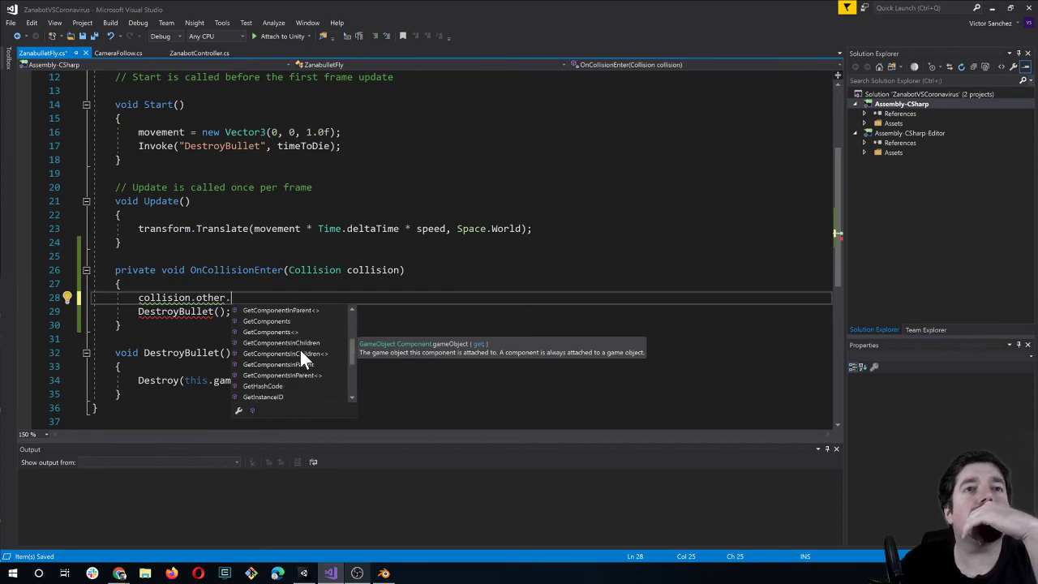
pyautogui.scroll(-2, 299, 353)
pyautogui.scroll(-1, 300, 354)
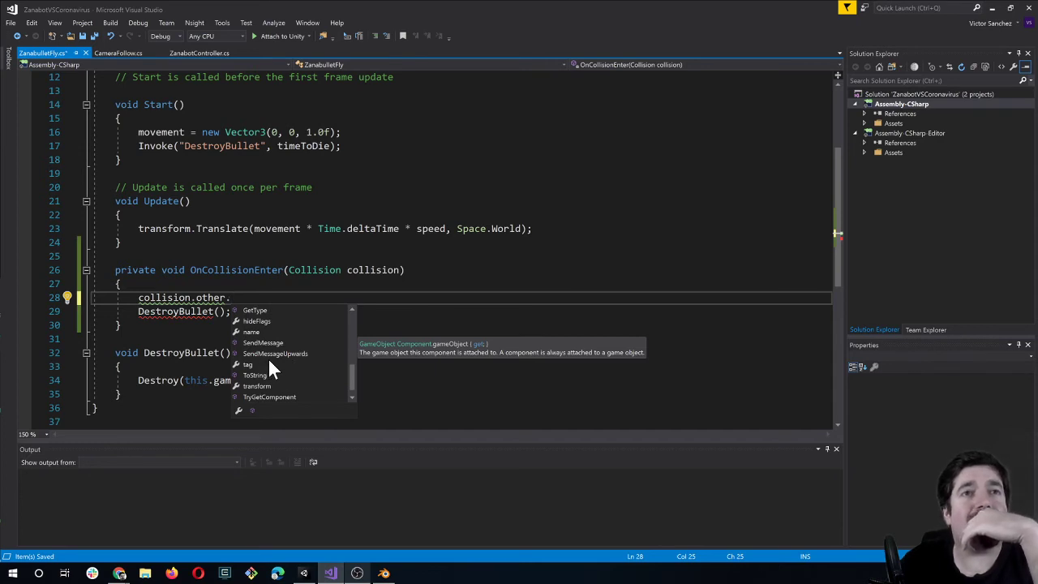
pyautogui.scroll(-1, 271, 358)
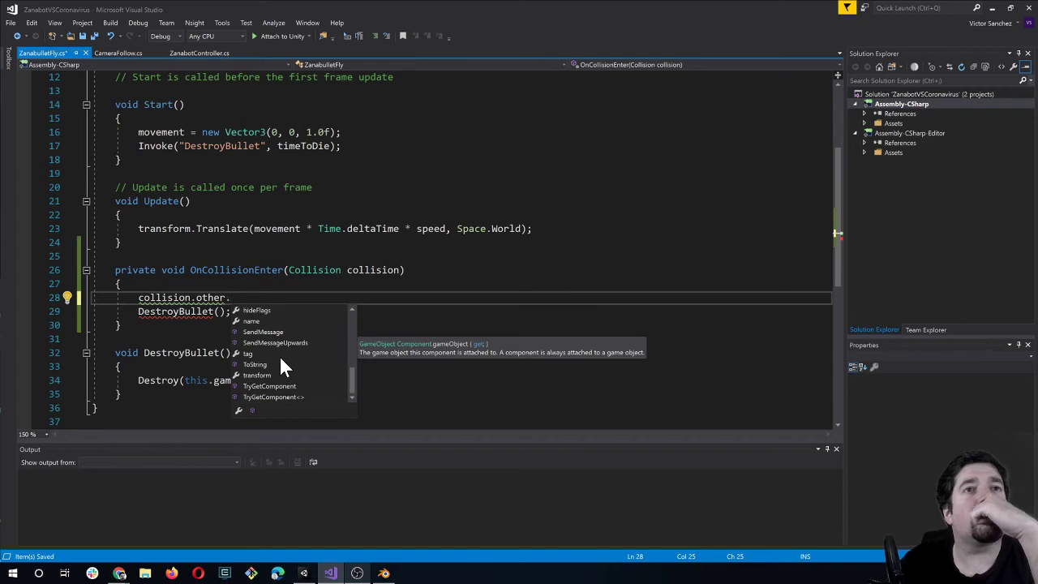
pyautogui.moveTo(231, 297); pyautogui.dragTo(138, 297)
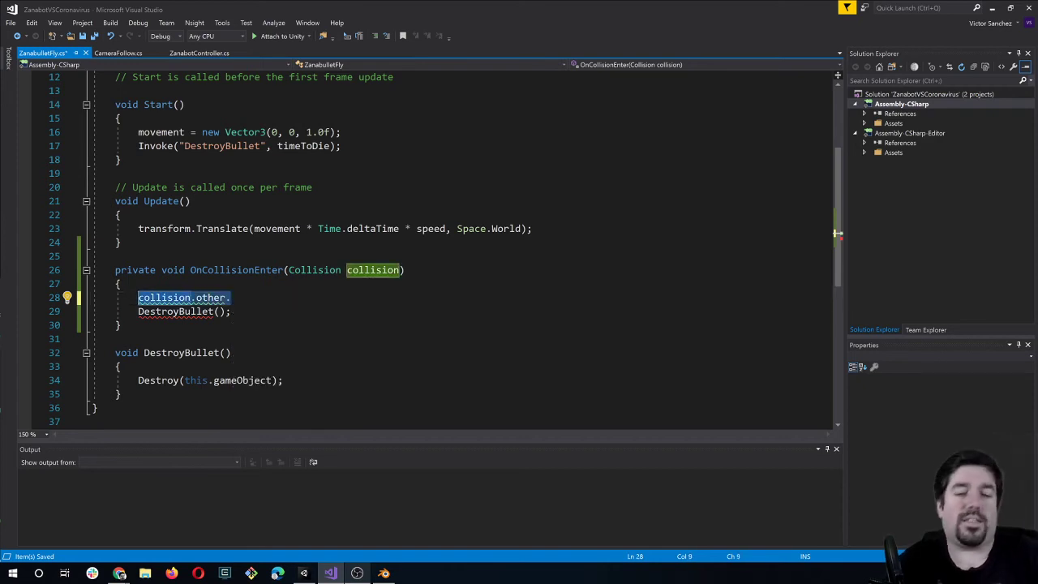
pyautogui.write('Destro')
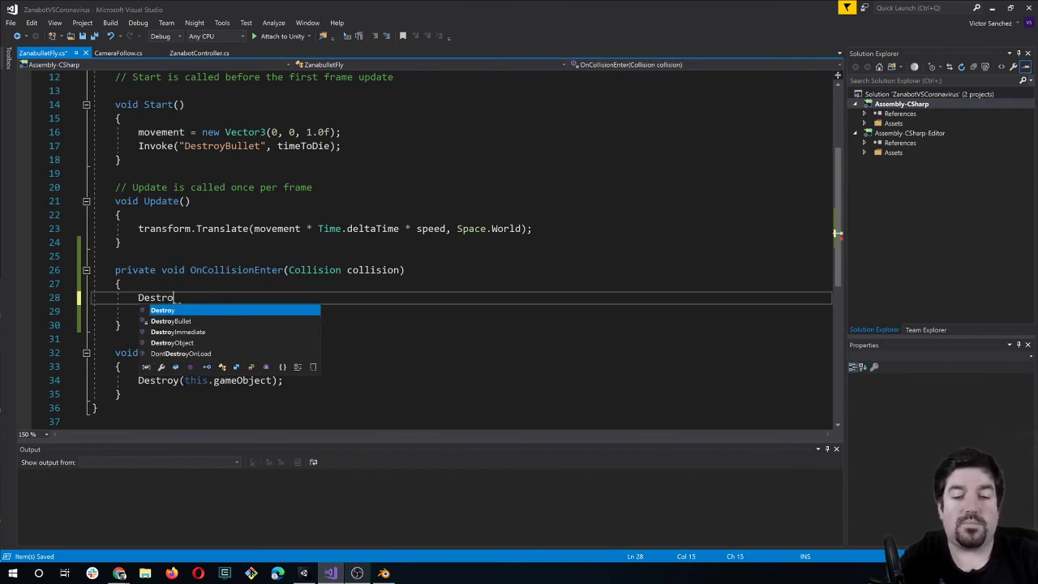
pyautogui.write('y(co')
pyautogui.write('llision')
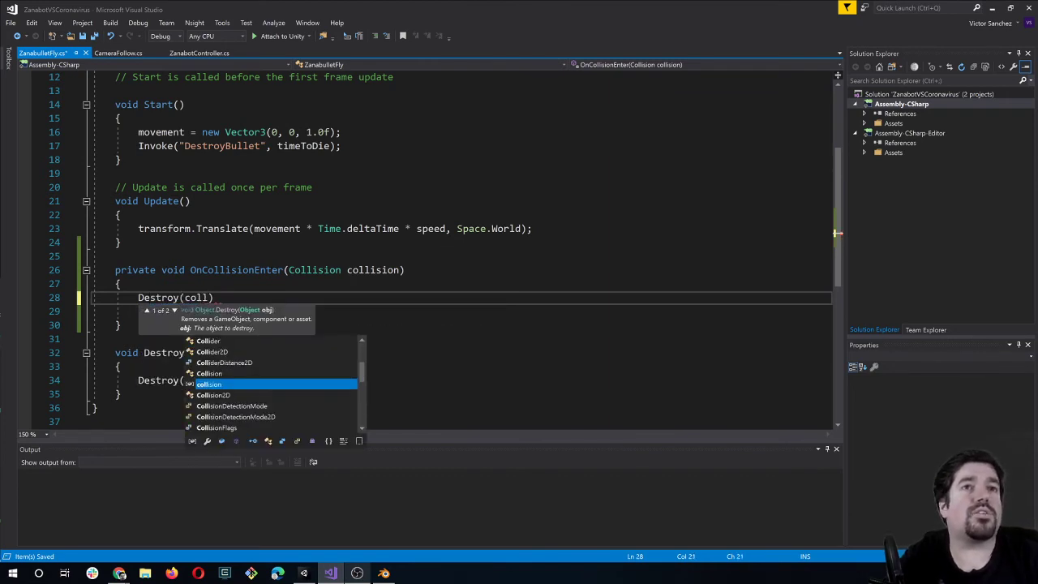
pyautogui.write('.other')
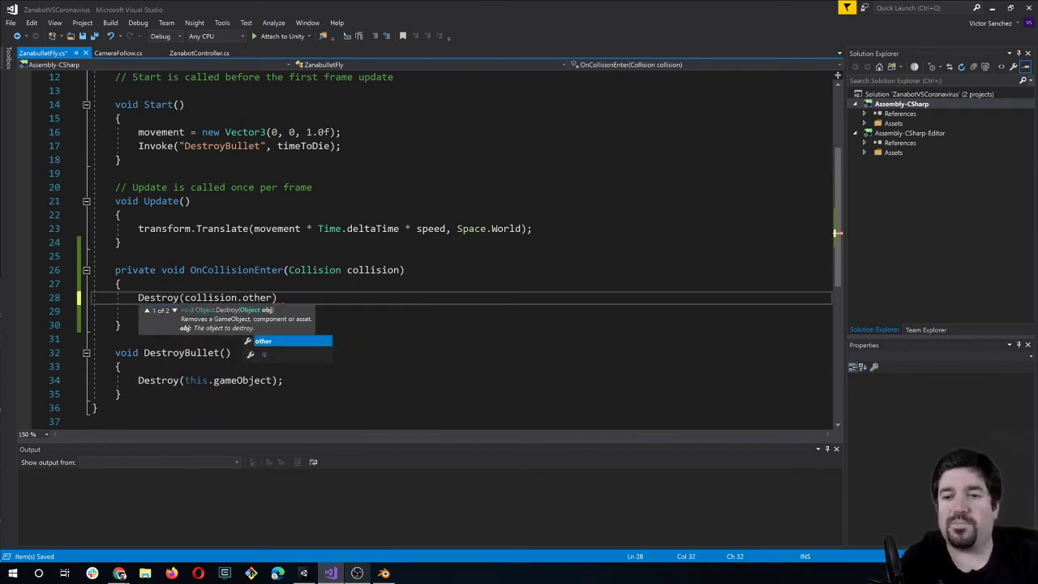
pyautogui.write(')')
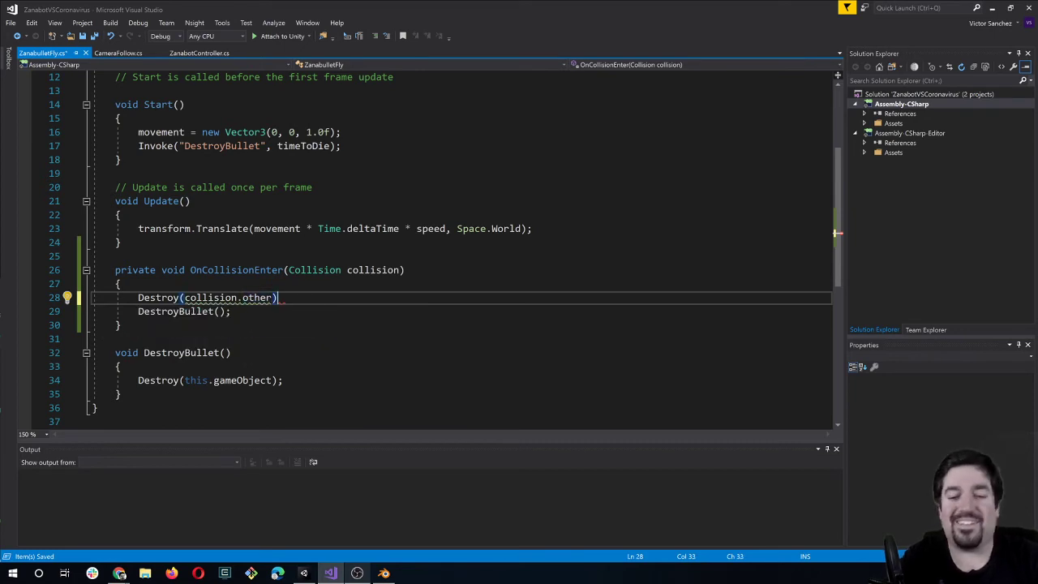
pyautogui.write(';')
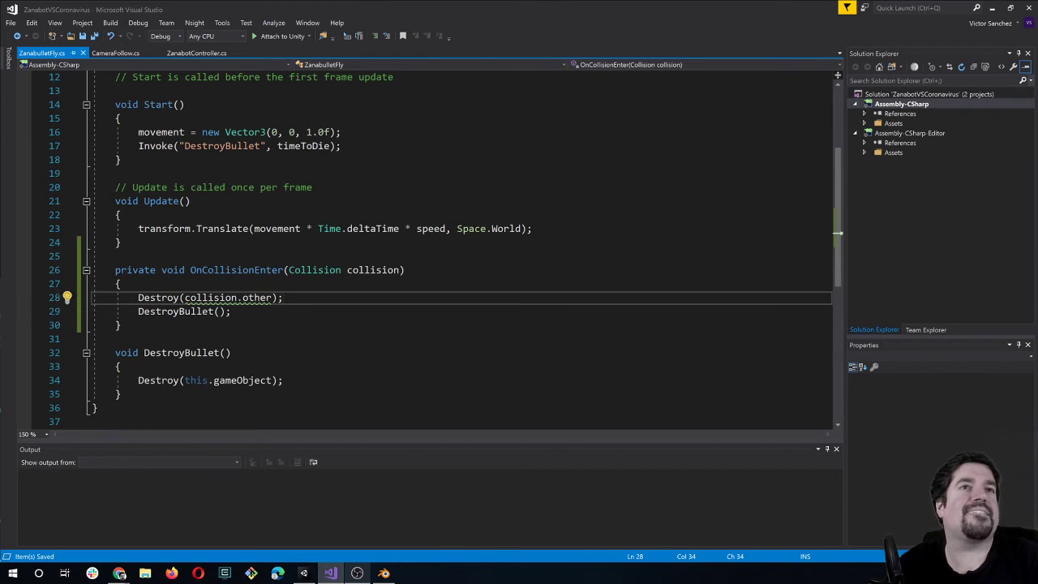
# Change the argument to collision.other.gameObject and save the script.
pyautogui.click(219, 297)
pyautogui.click(69, 296)
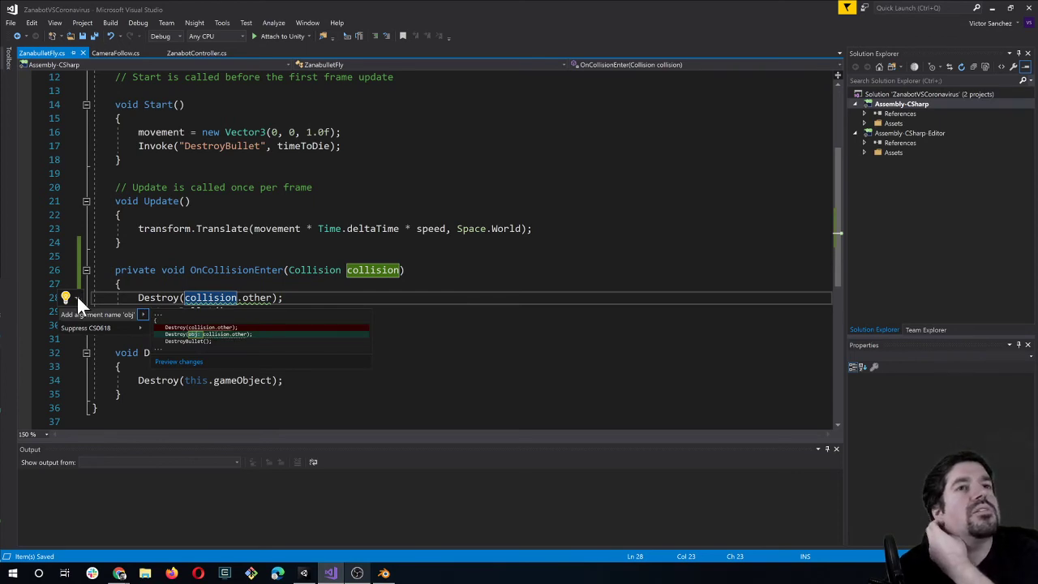
pyautogui.click(271, 298)
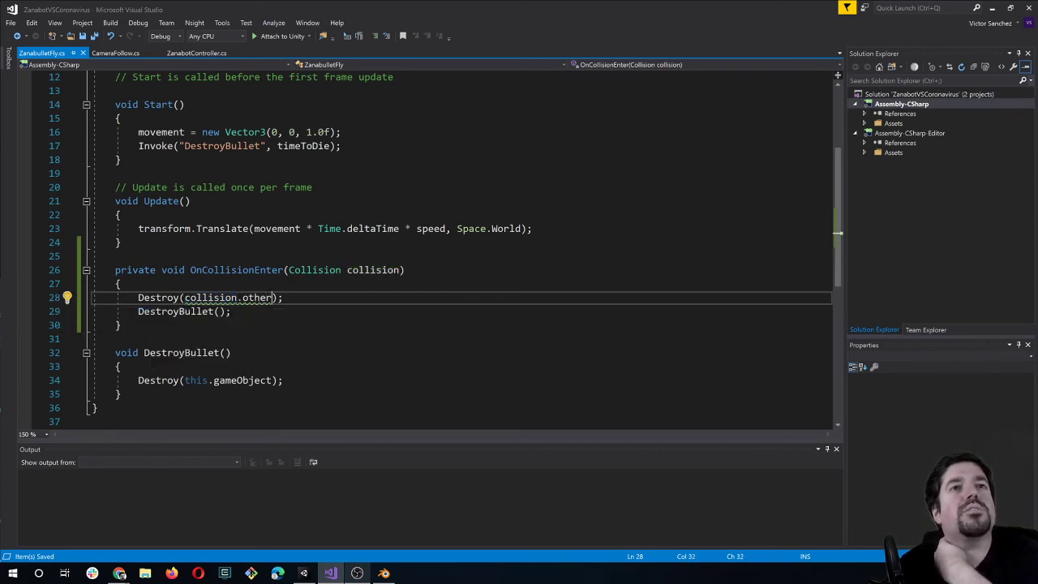
pyautogui.write('.gam')
pyautogui.press('Tab')
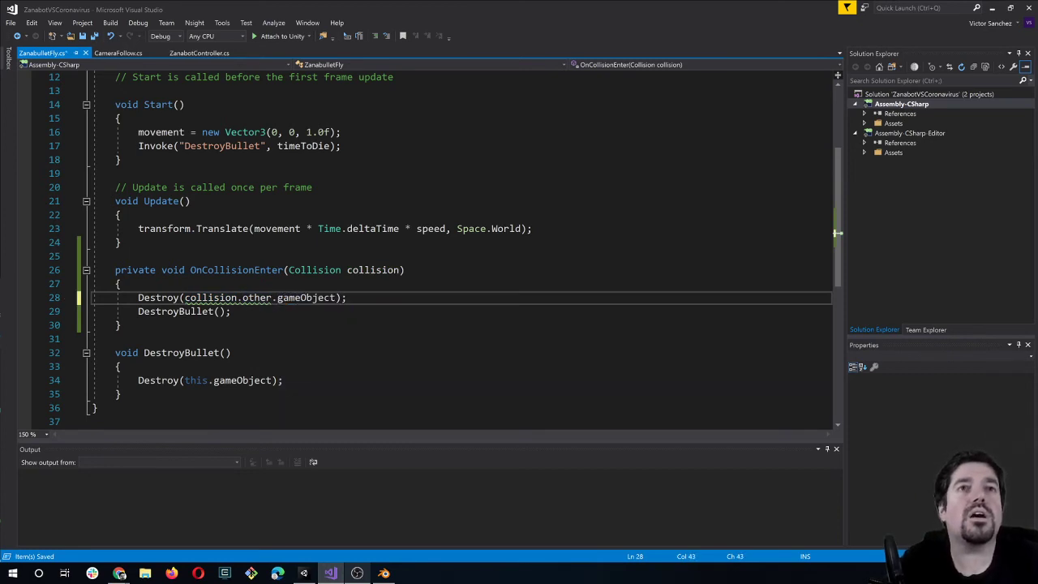
pyautogui.hotkey('ctrl', 's')
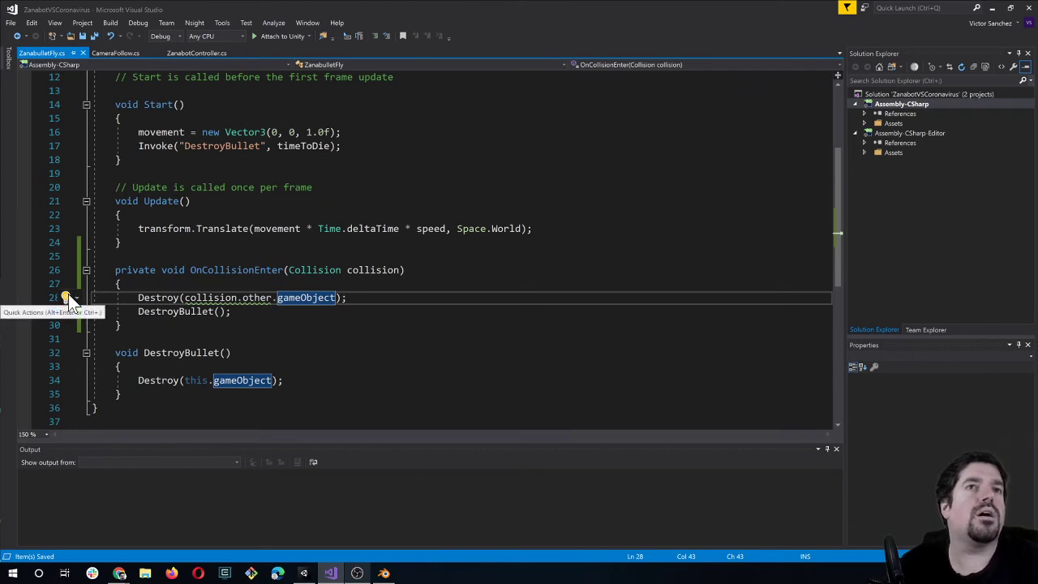
# Try the quick fix on line 28's Destroy call, then switch back to Unity.
pyautogui.click(66, 297)
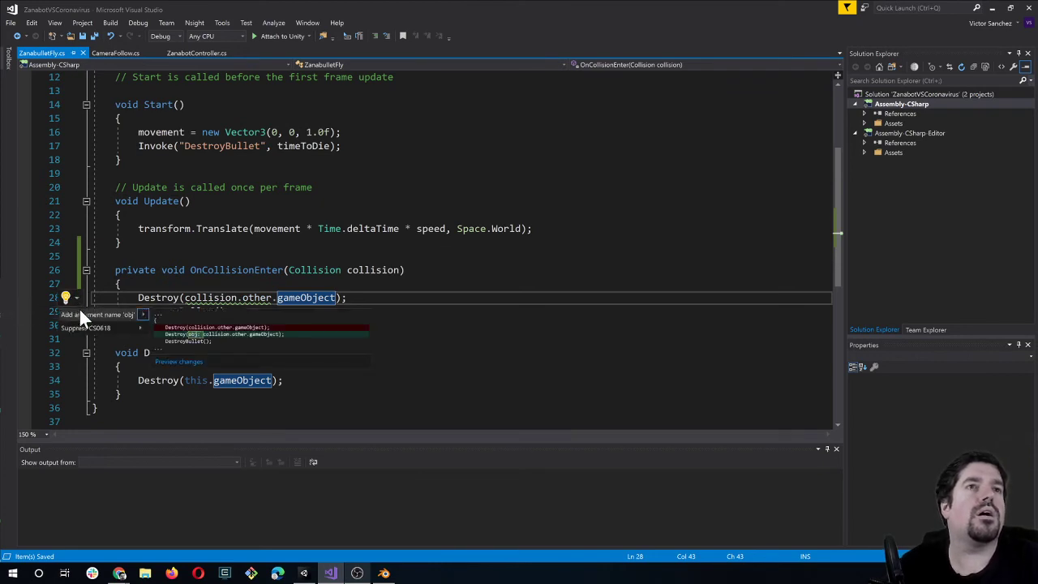
pyautogui.click(79, 310)
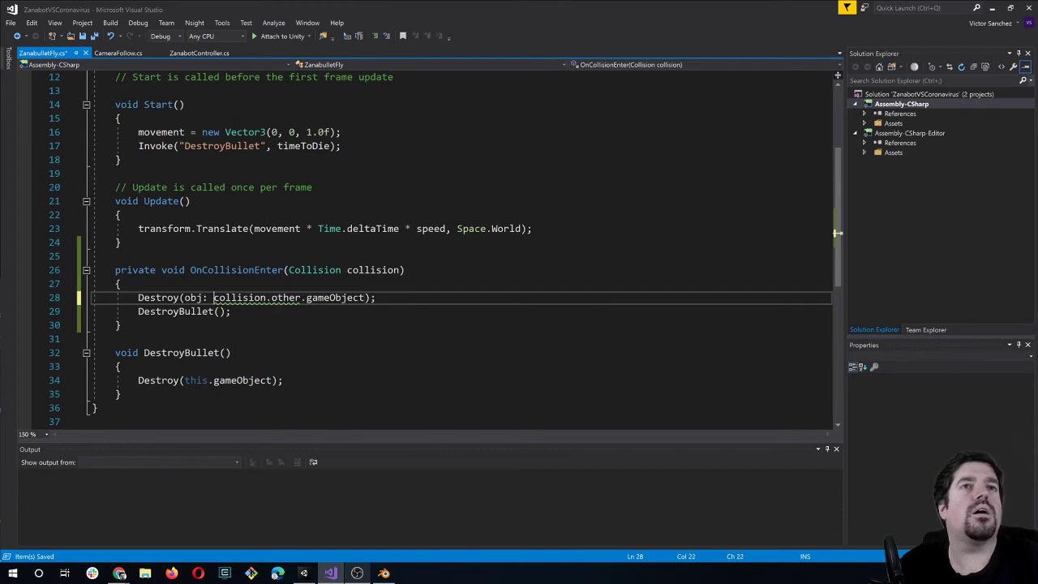
pyautogui.hotkey('ctrl', 'shift', 'Left')
pyautogui.write('\\')
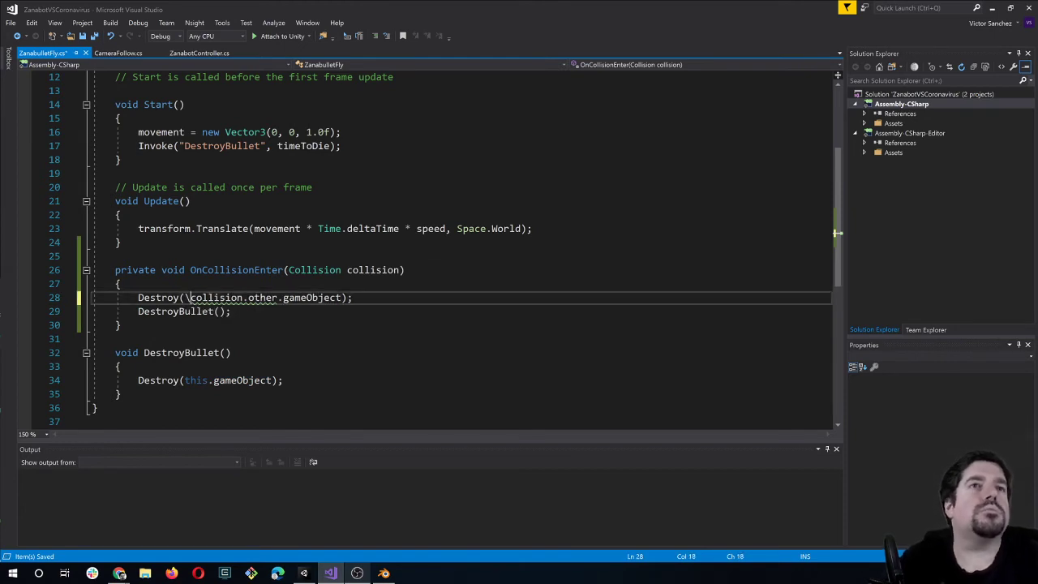
pyautogui.press('BackSpace')
pyautogui.press('BackSpace')
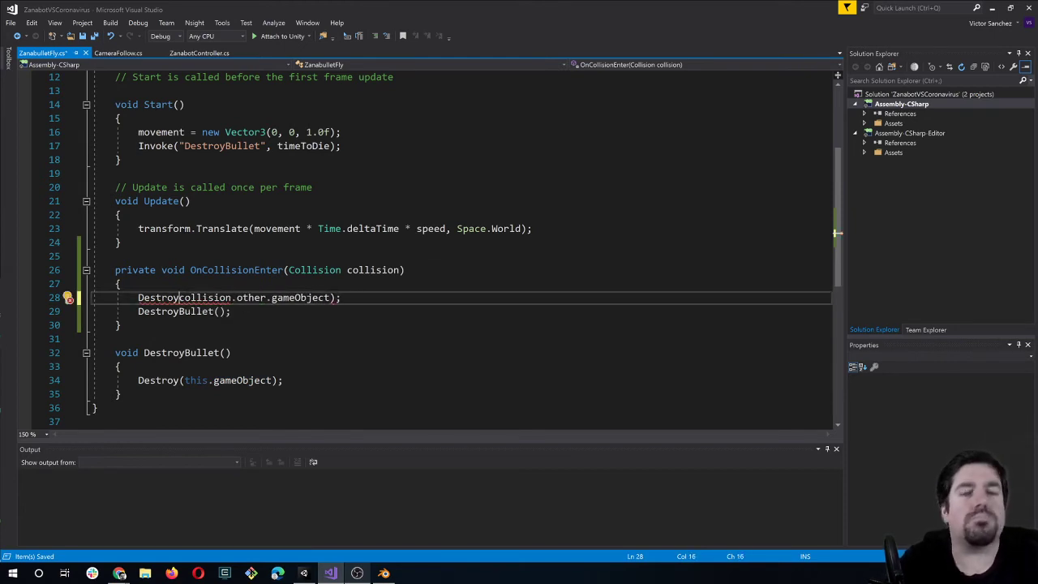
pyautogui.write('(')
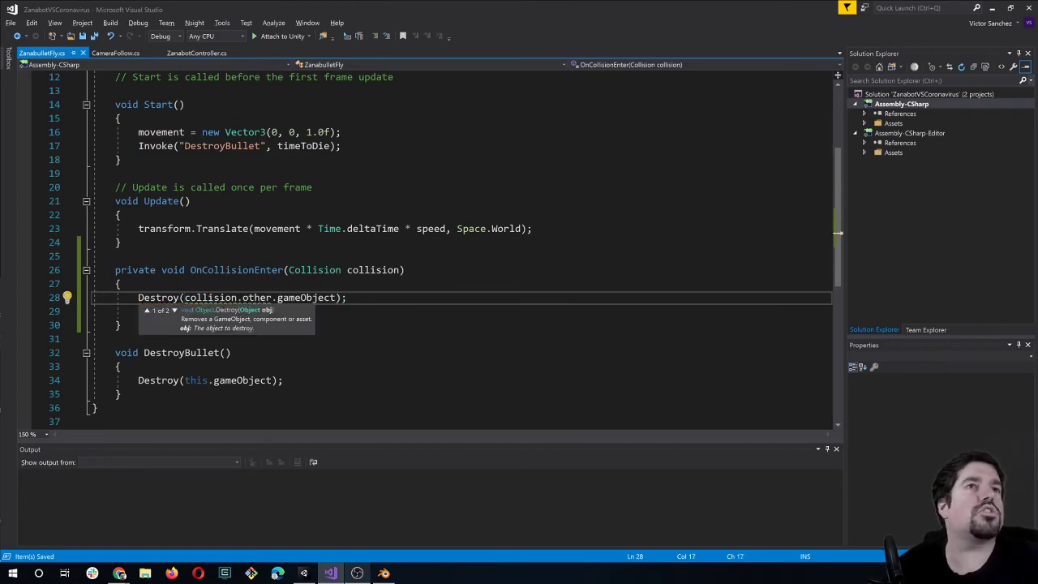
pyautogui.hotkey('alt', 'Tab')
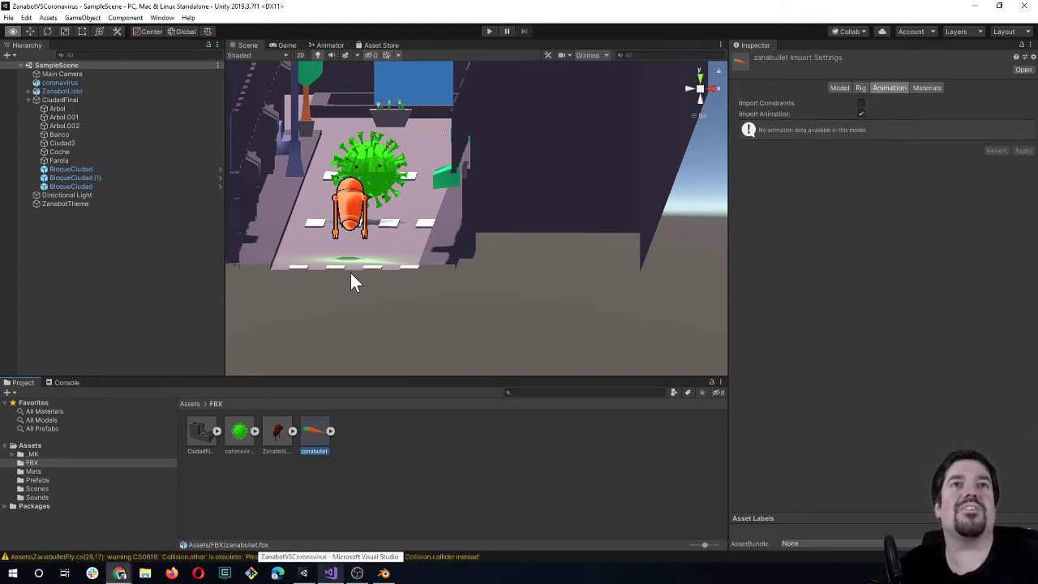
pyautogui.click(400, 251)
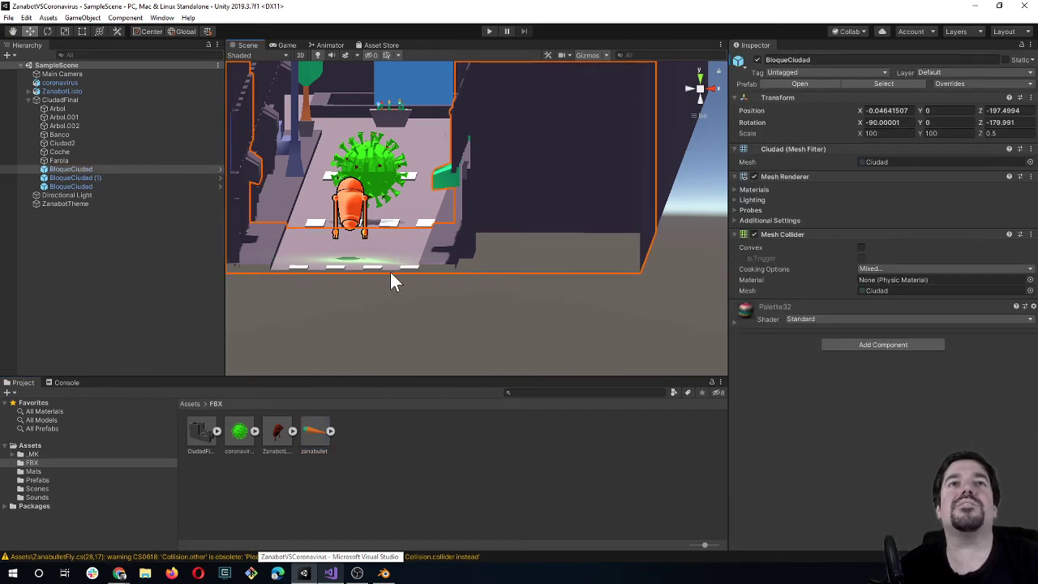
pyautogui.click(390, 280)
pyautogui.moveTo(389, 306); pyautogui.dragTo(440, 312, button='middle')
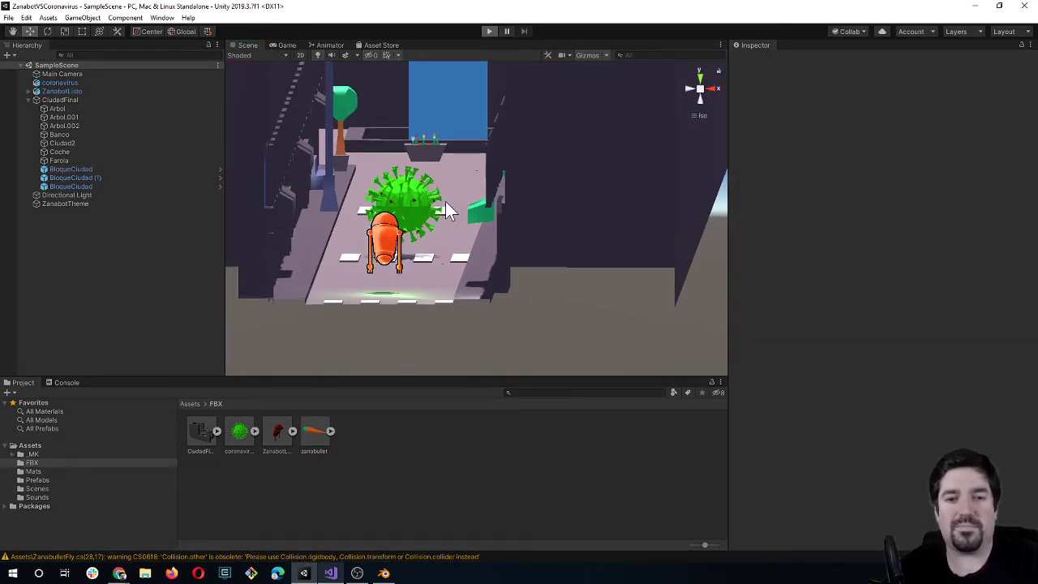
pyautogui.hotkey('ctrl', 'p')
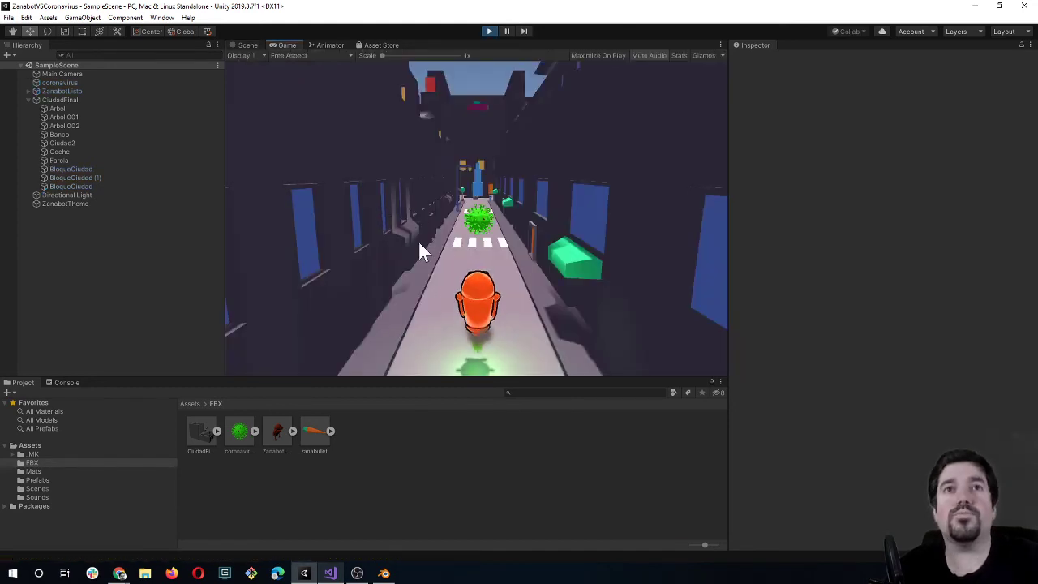
pyautogui.press('space')
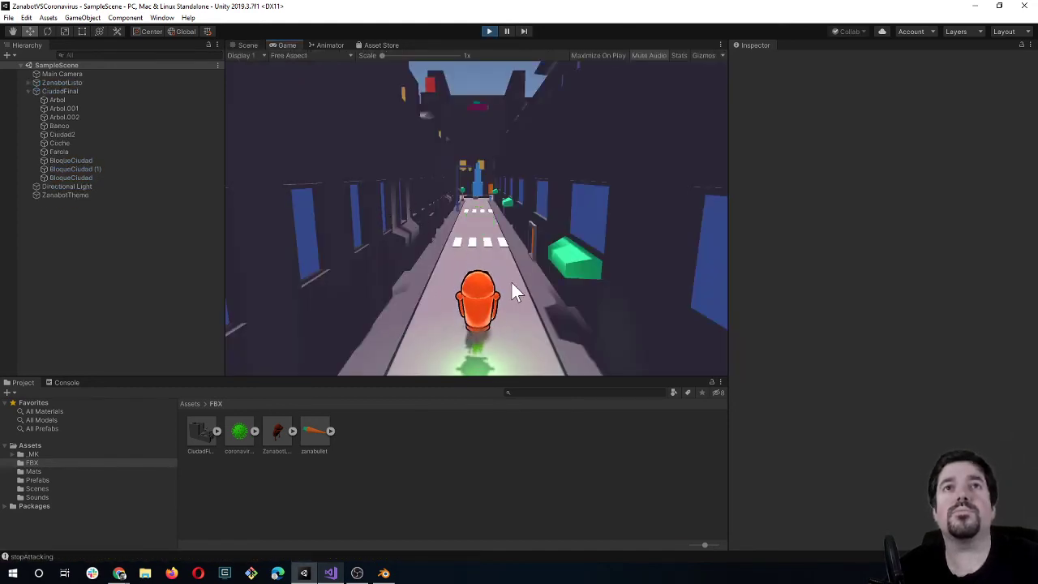
pyautogui.press('space')
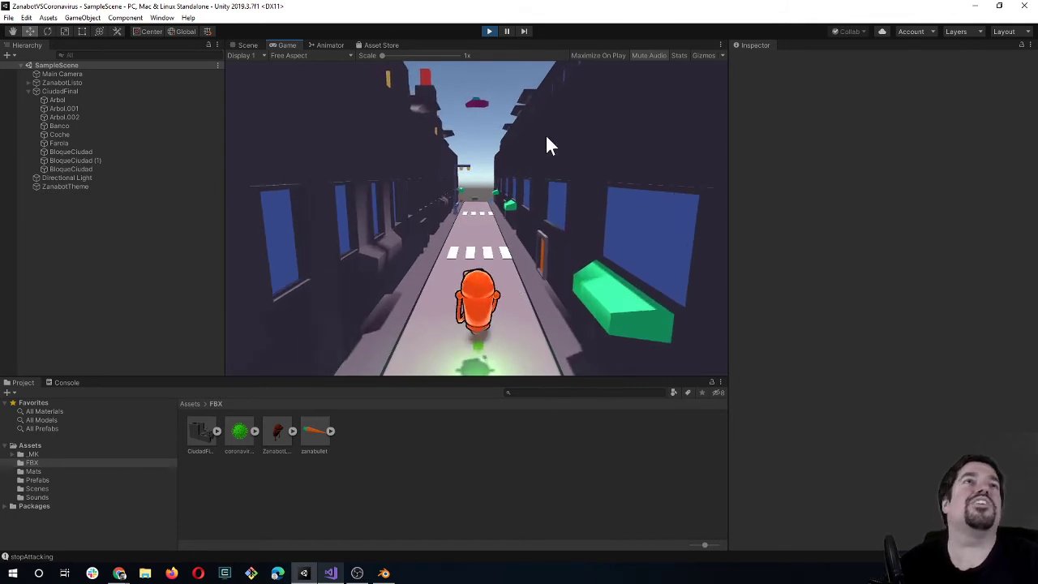
pyautogui.click(489, 33)
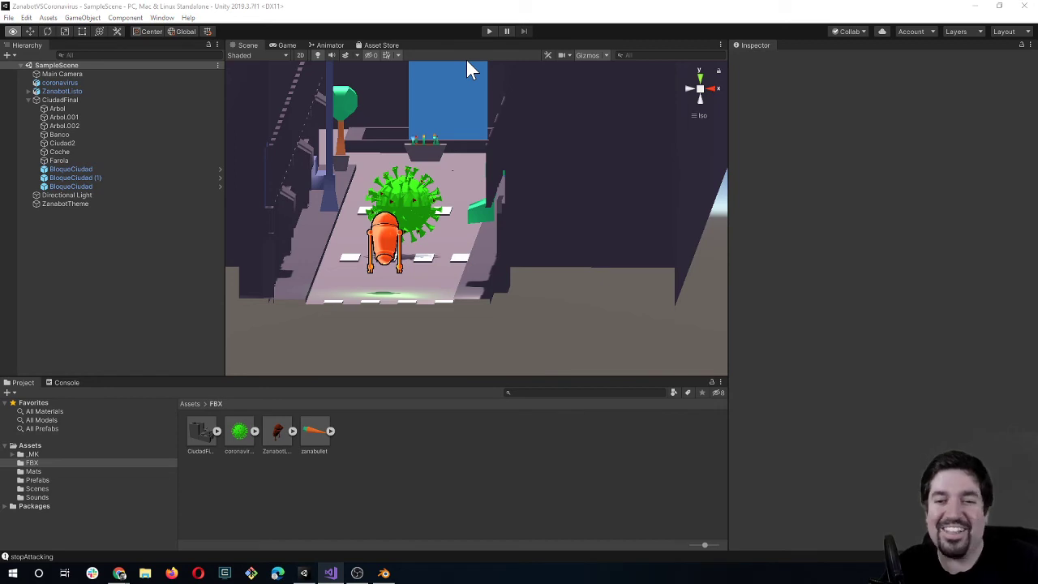
# Select the coronavirus and open the Assets/Mats materials folder.
pyautogui.press('w')
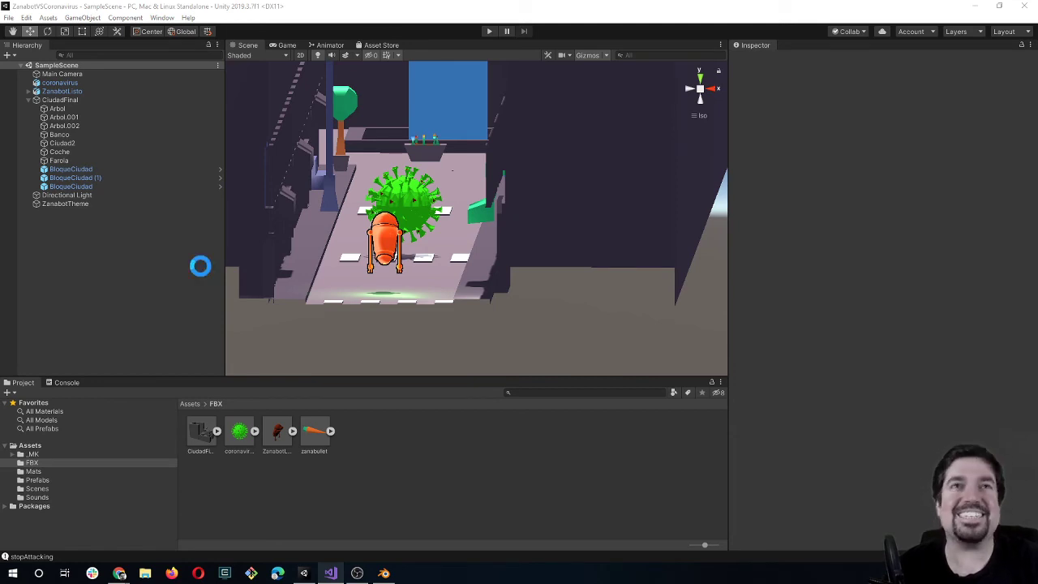
pyautogui.press('alt')
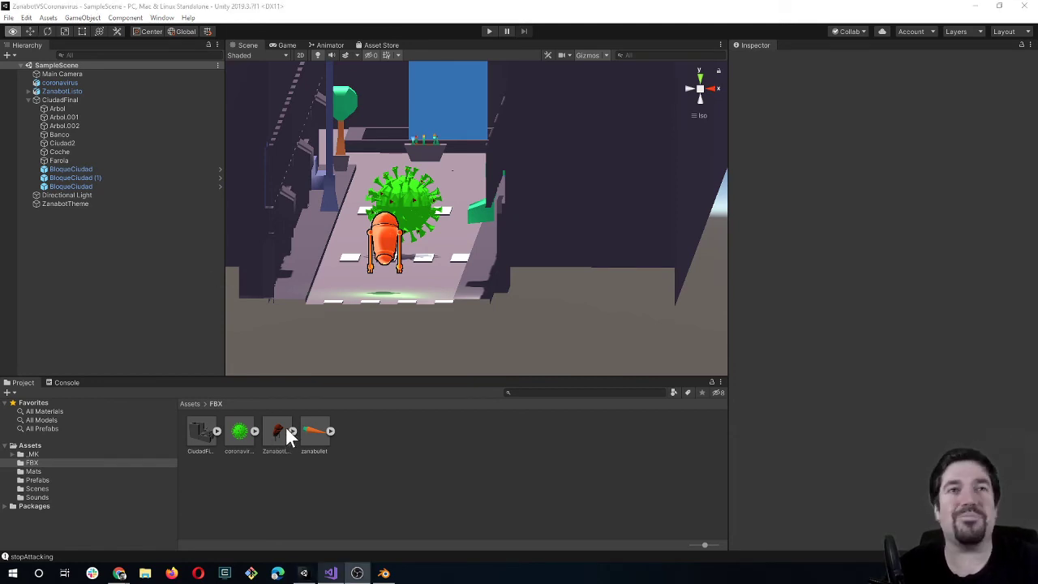
pyautogui.click(63, 84)
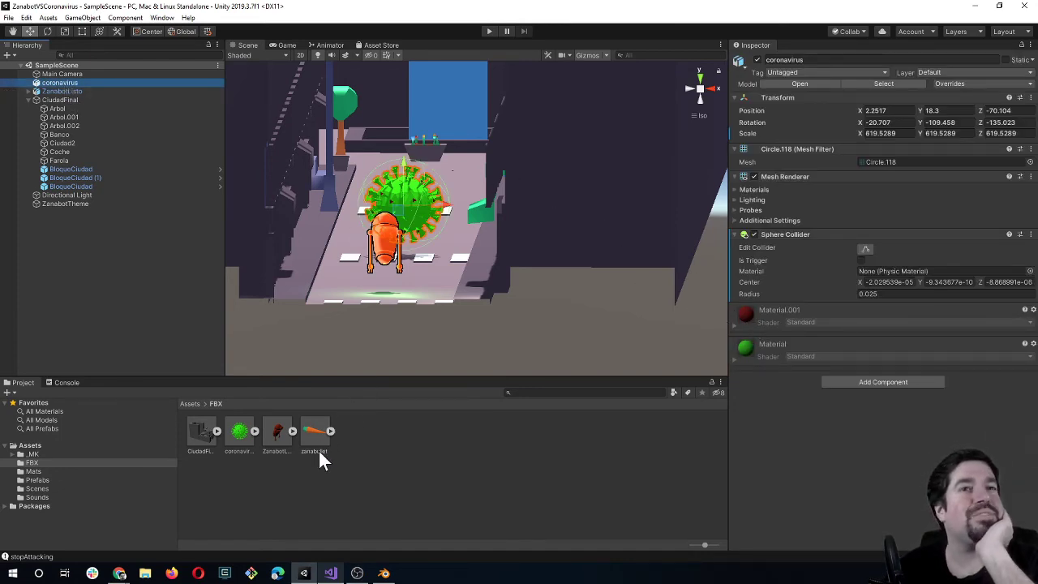
pyautogui.click(190, 404)
pyautogui.click(319, 479)
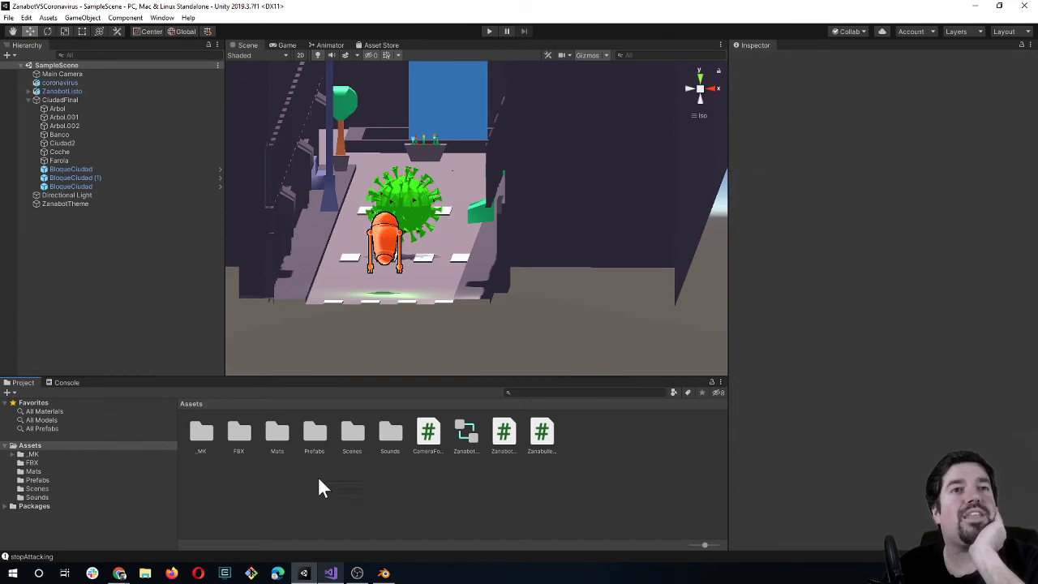
pyautogui.doubleClick(272, 438)
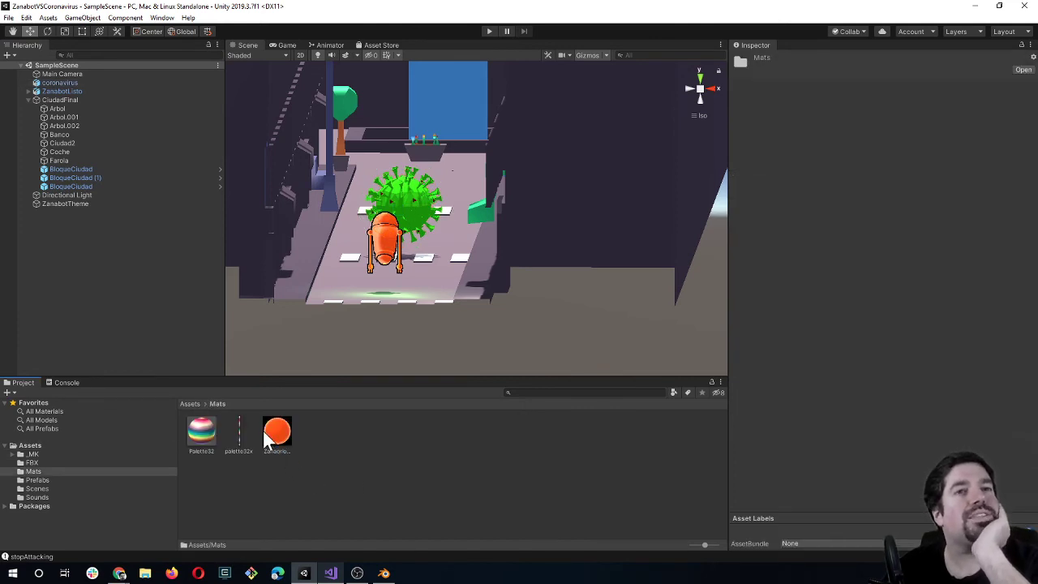
pyautogui.click(272, 436)
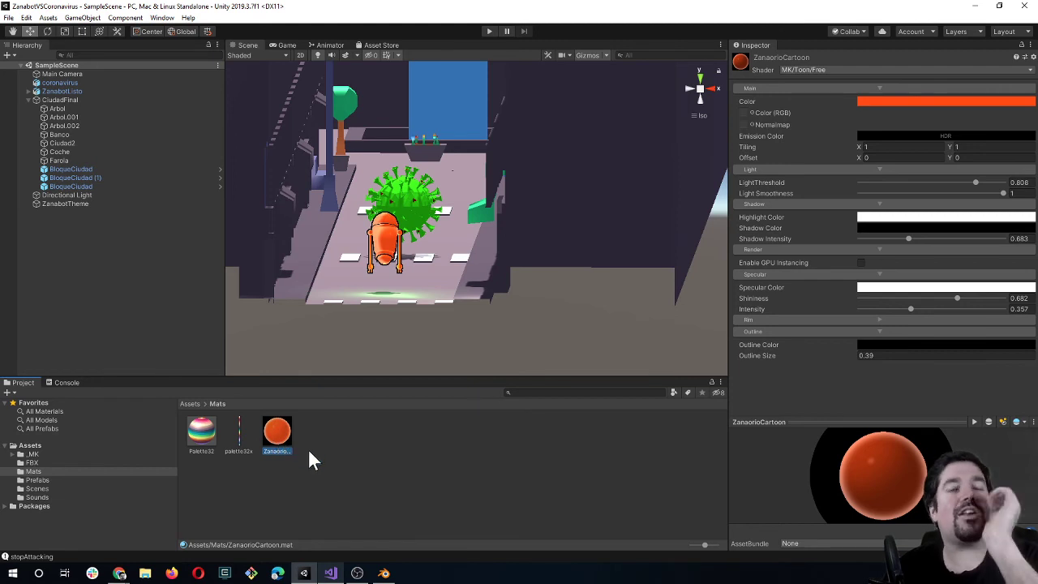
# Create a New Material in Mats with a red albedo colour.
pyautogui.rightClick(362, 455)
pyautogui.moveTo(454, 188)
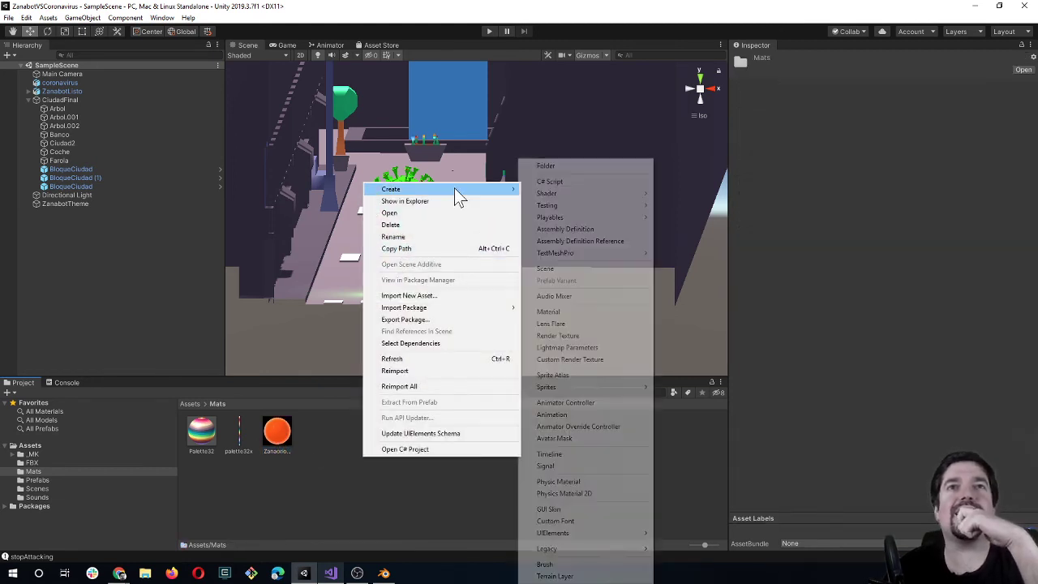
pyautogui.click(568, 316)
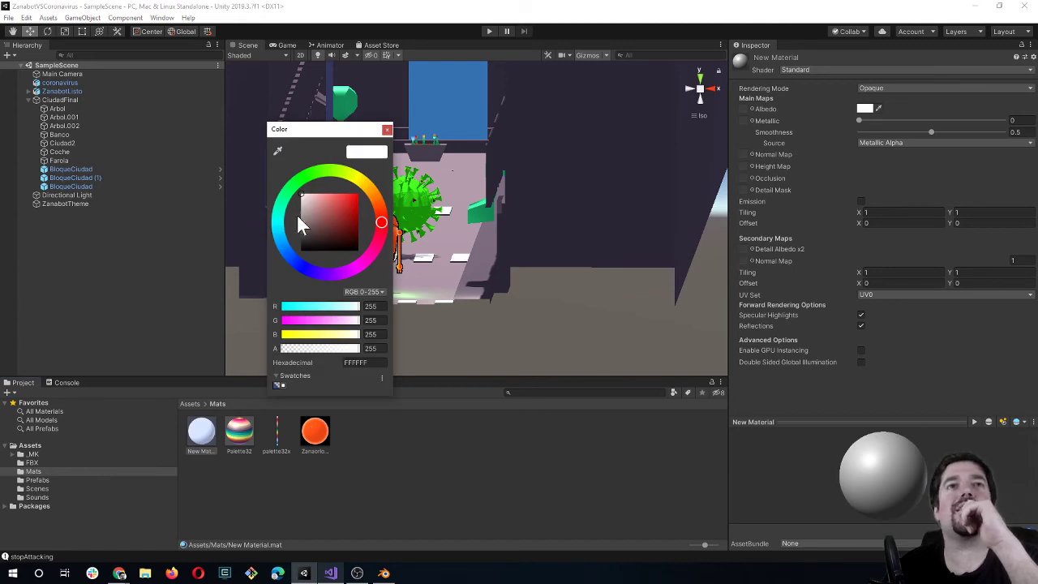
pyautogui.moveTo(354, 208); pyautogui.dragTo(354, 216)
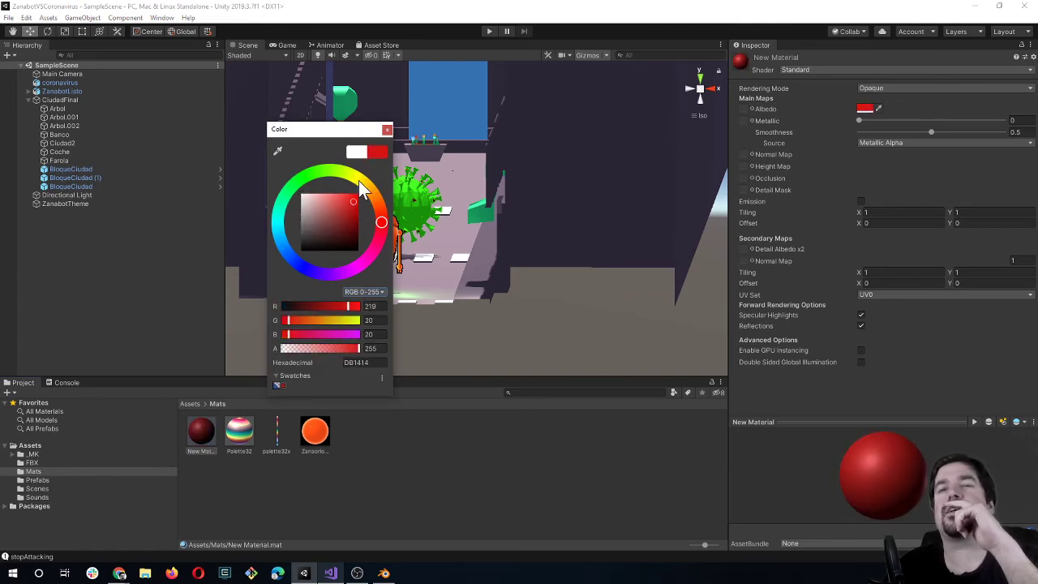
pyautogui.click(386, 129)
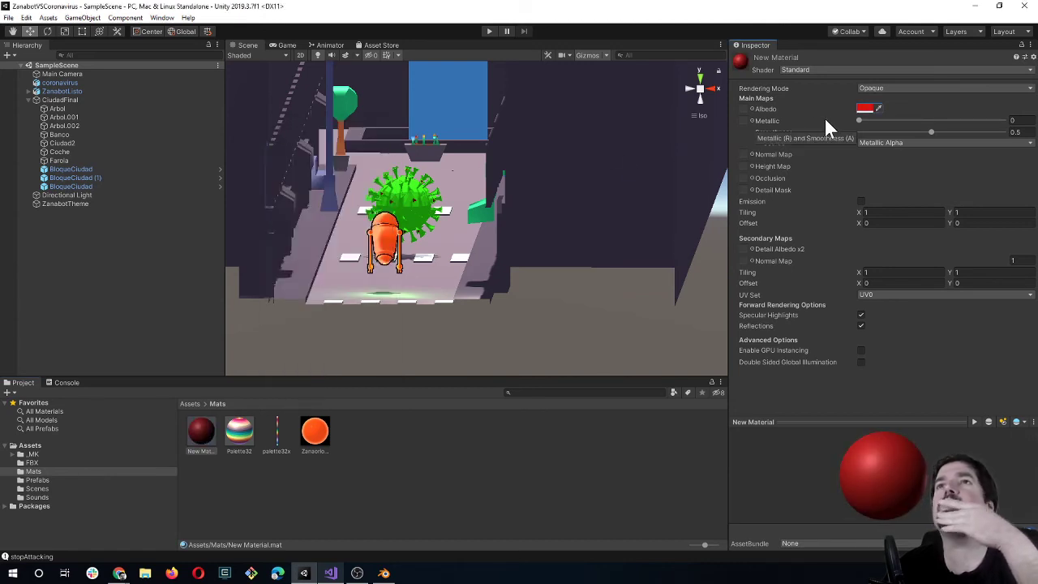
# Enable bright red emission on the material and apply it to the coronavirus.
pyautogui.click(860, 200)
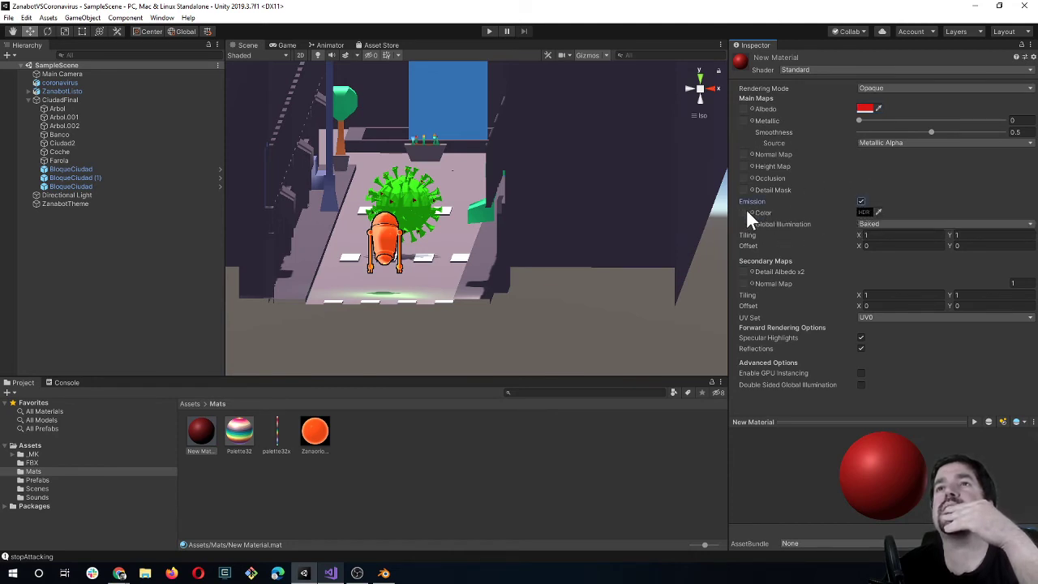
pyautogui.click(876, 211)
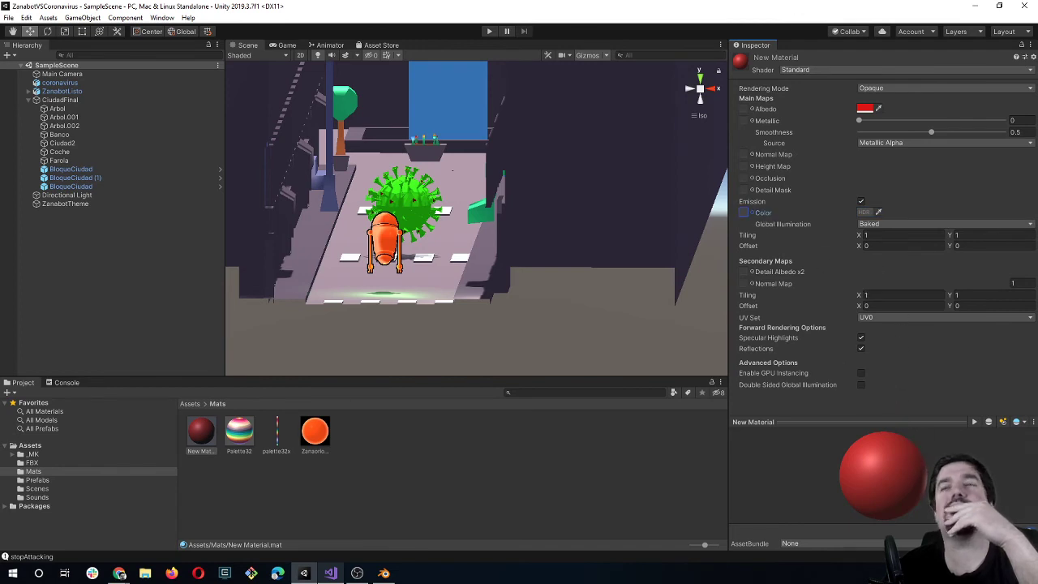
pyautogui.click(864, 212)
pyautogui.click(355, 212)
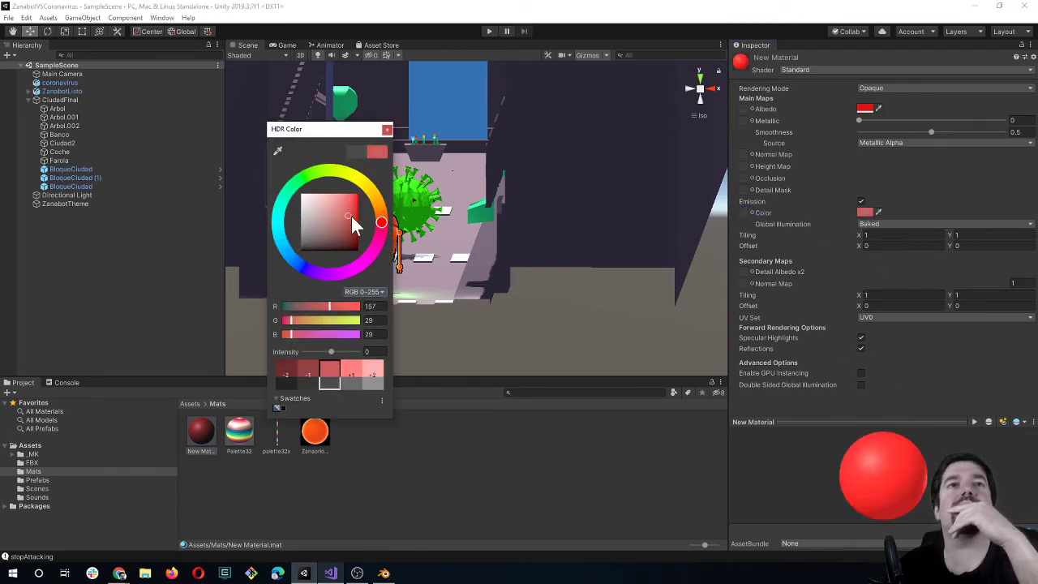
pyautogui.moveTo(370, 203)
pyautogui.mouseDown()
pyautogui.moveTo(354, 198)
pyautogui.moveTo(385, 230)
pyautogui.moveTo(359, 222)
pyautogui.mouseUp()
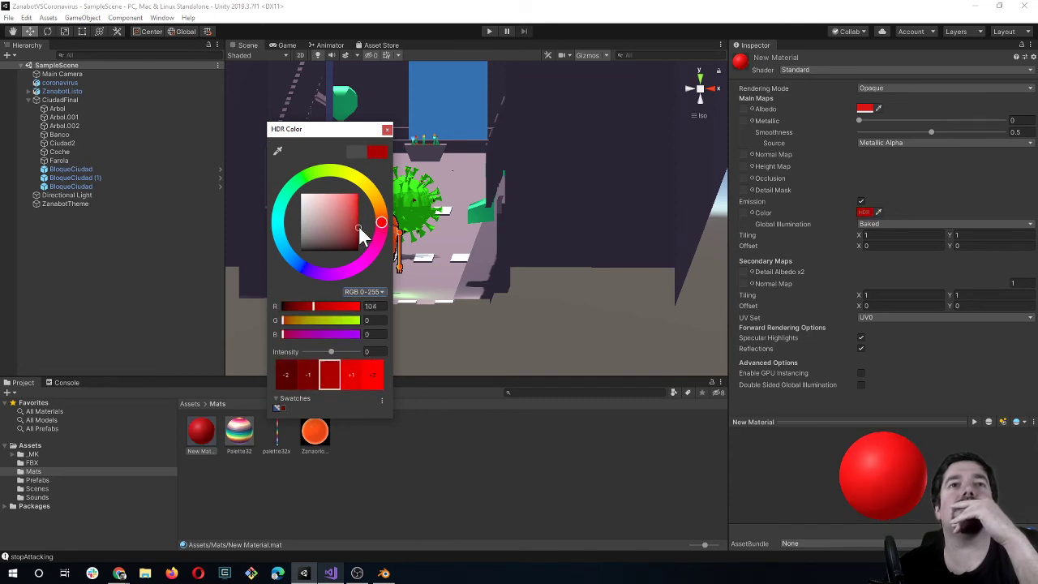
pyautogui.click(387, 129)
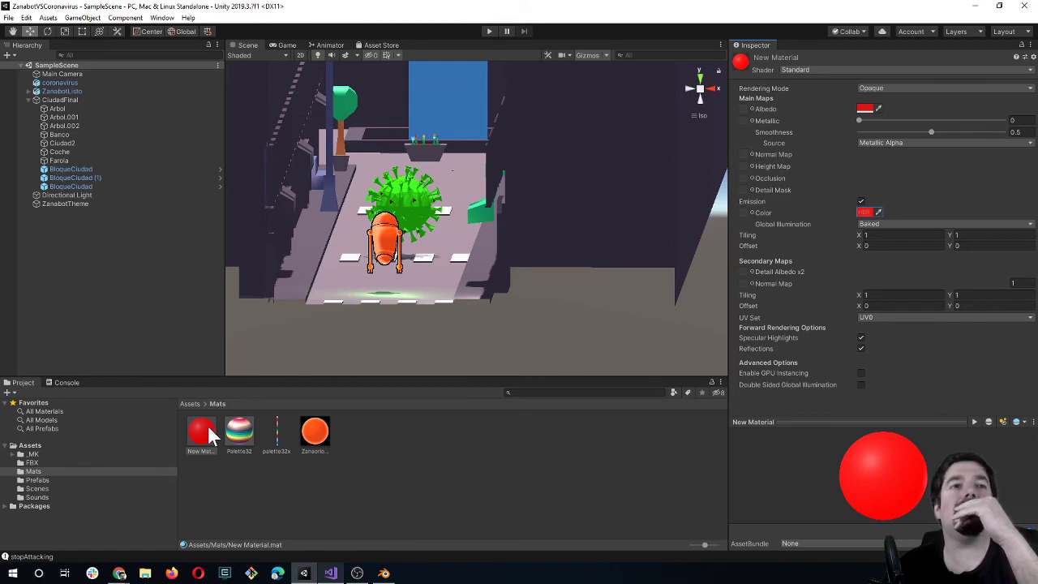
pyautogui.moveTo(201, 430); pyautogui.dragTo(405, 219)
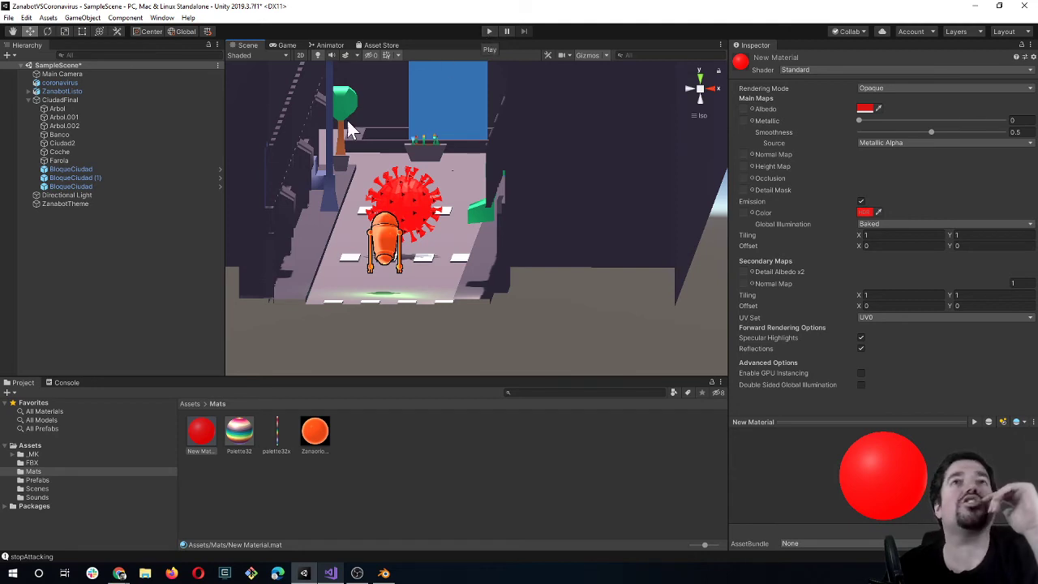
pyautogui.click(488, 33)
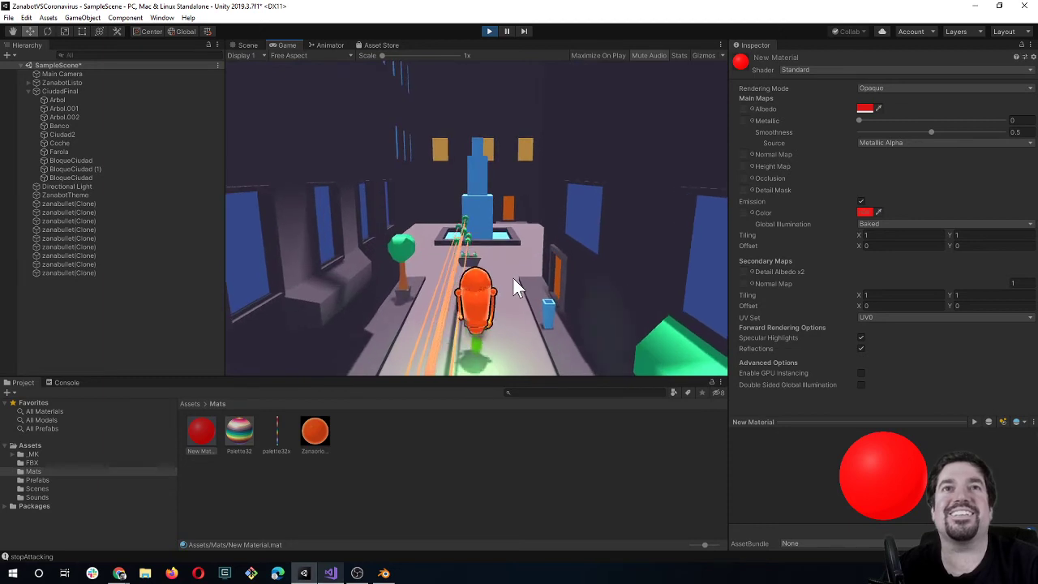
# Stop the test play and open the Assets/Prefabs folder.
pyautogui.click(488, 31)
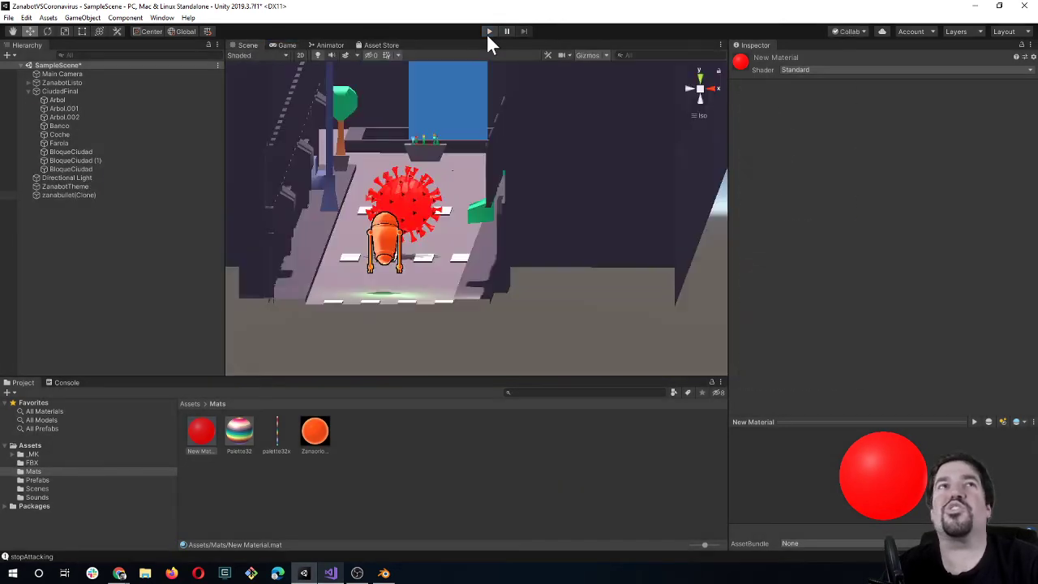
pyautogui.click(143, 269)
pyautogui.click(209, 403)
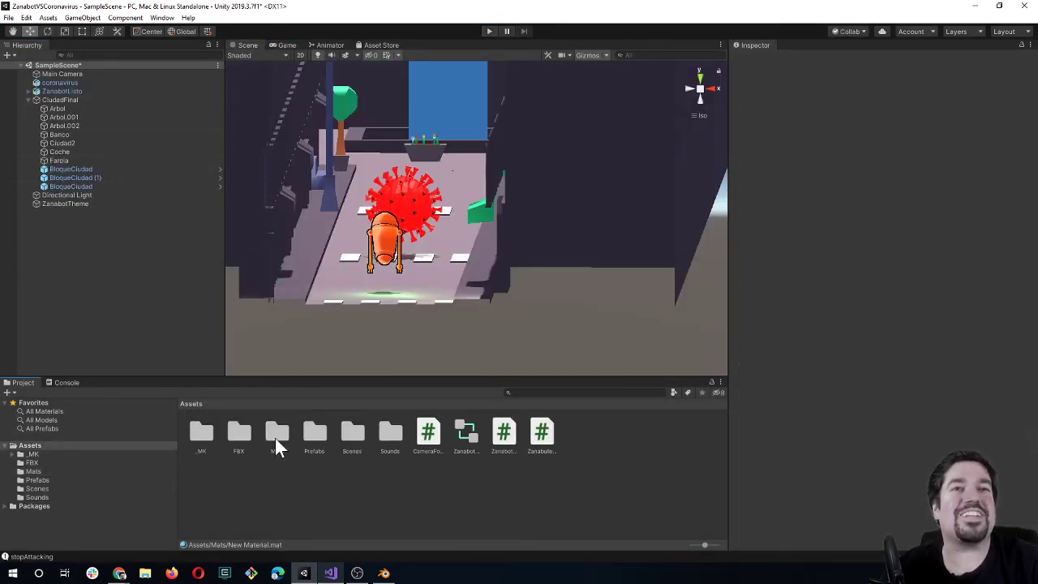
pyautogui.doubleClick(313, 438)
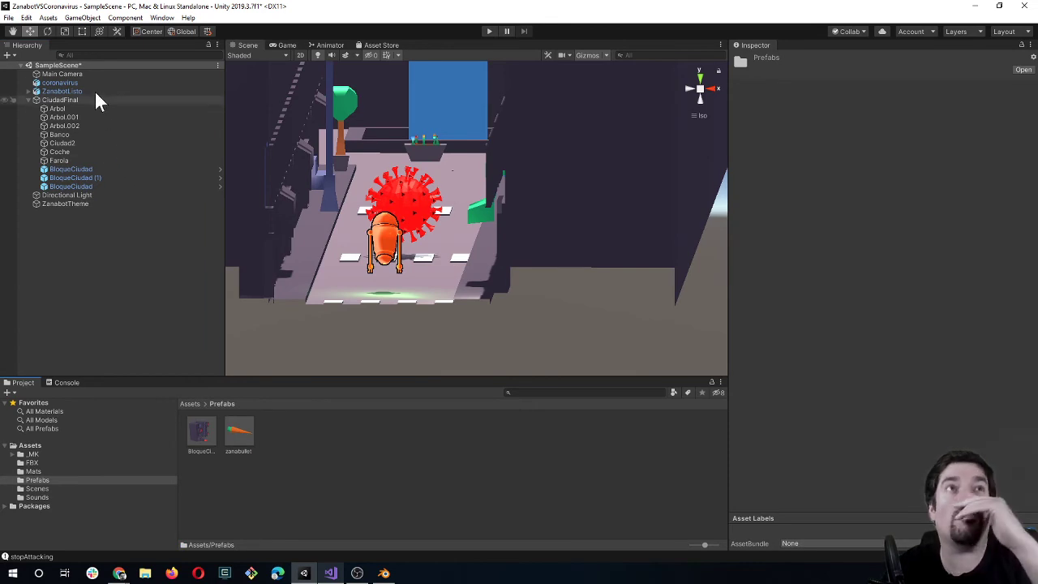
pyautogui.click(72, 82)
# Rename the coronavirus object to Coronavirus.
pyautogui.rightClick(72, 82)
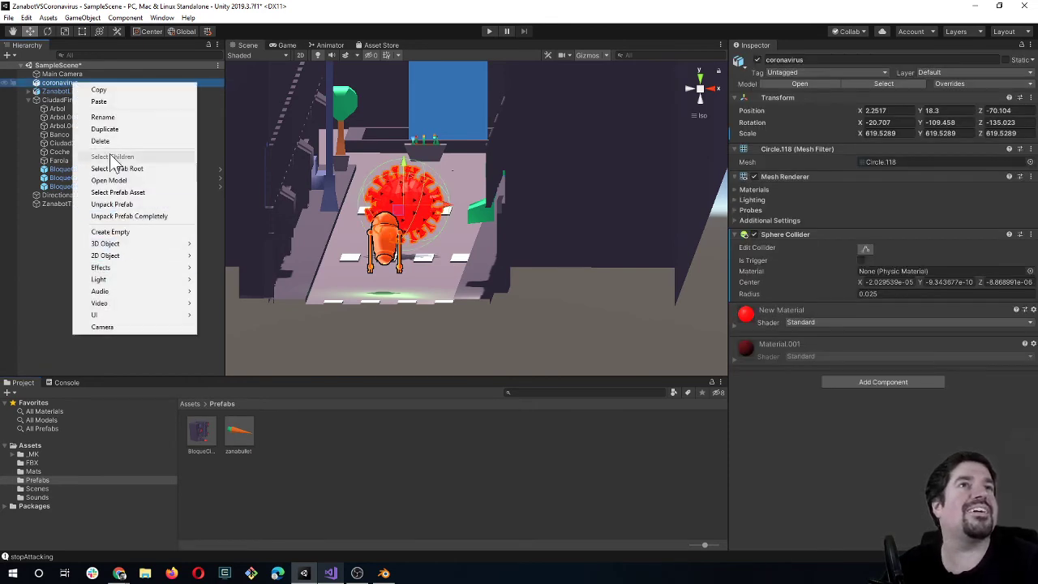
pyautogui.click(107, 118)
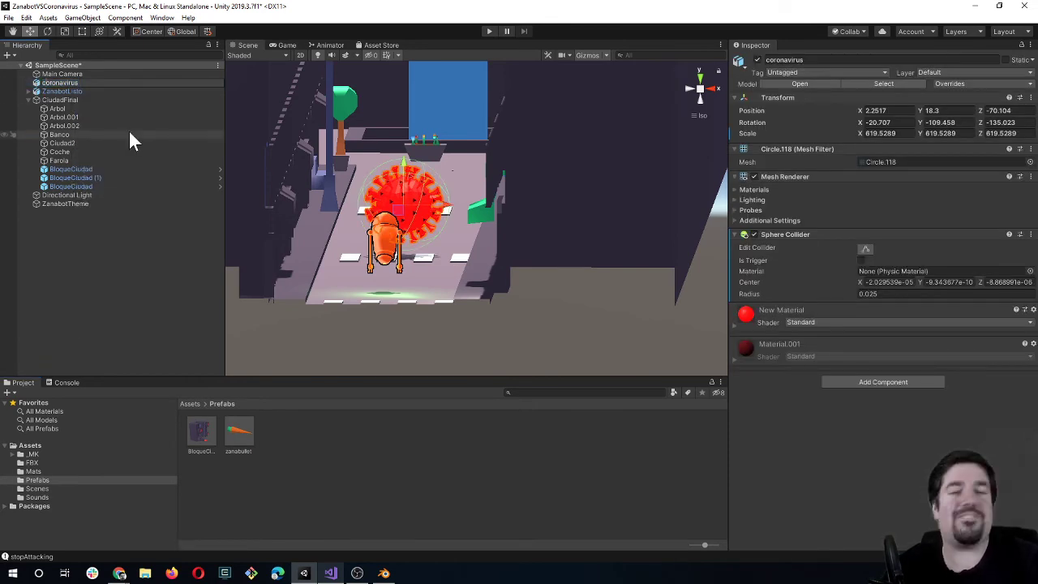
pyautogui.write('Coronavirus')
pyautogui.press('Return')
# Make Coronavirus an original prefab in the Prefabs folder.
pyautogui.click(113, 285)
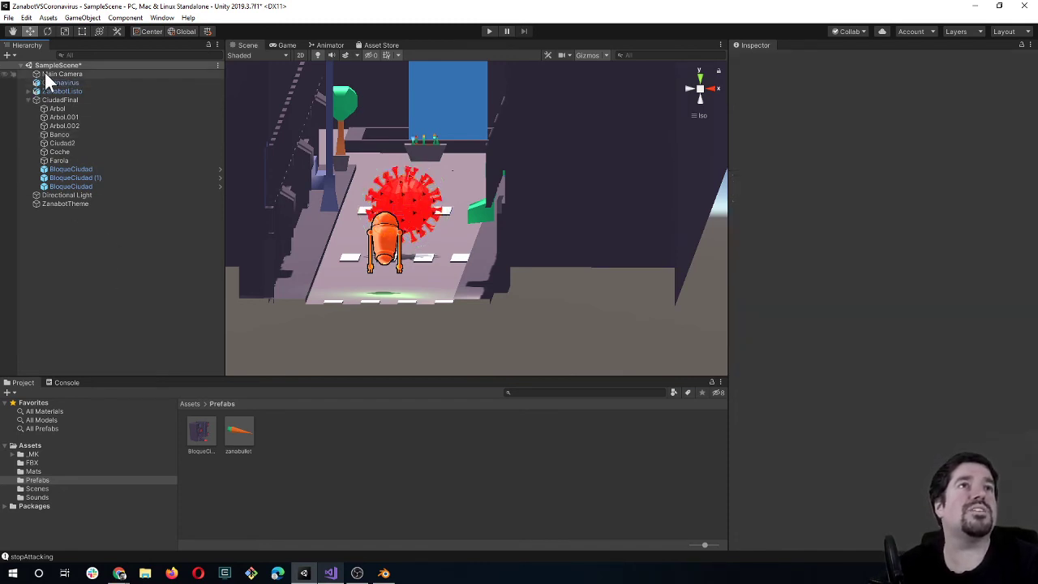
pyautogui.click(57, 84)
pyautogui.moveTo(57, 85); pyautogui.dragTo(272, 442)
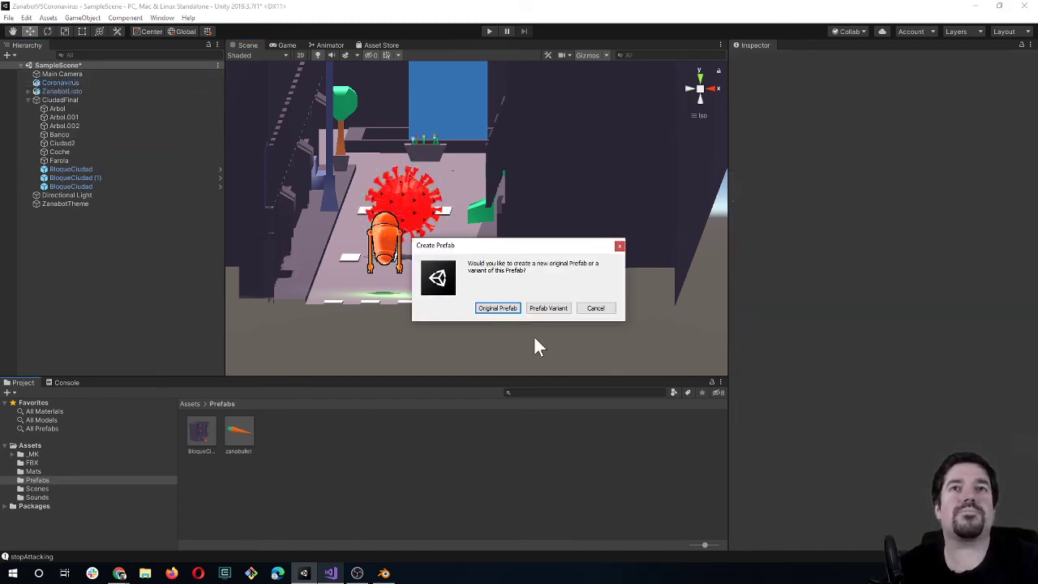
pyautogui.click(509, 311)
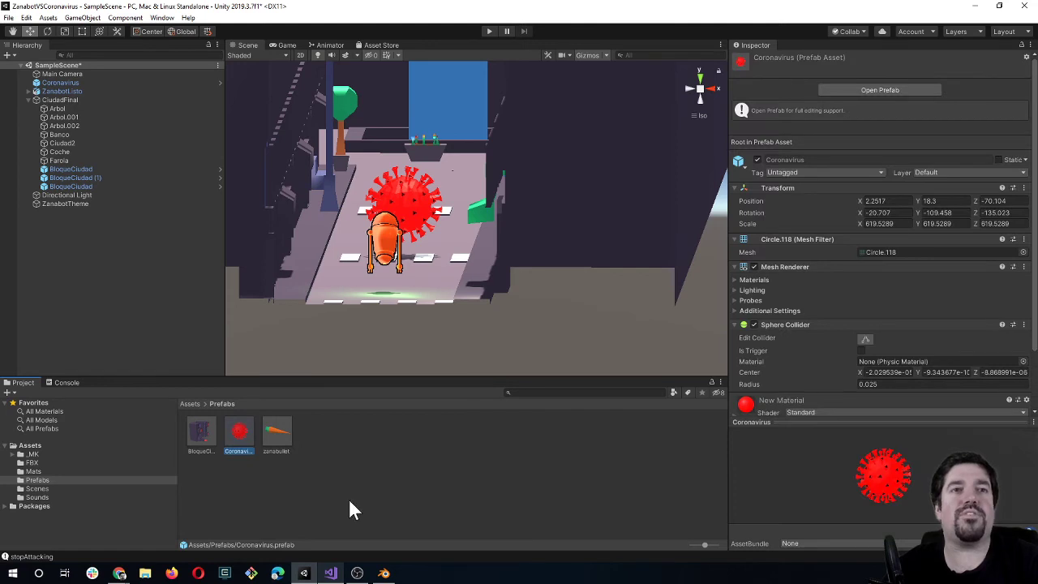
# Compare the BloqueCiudad, zanabullet and Coronavirus prefabs in the Inspector.
pyautogui.click(214, 435)
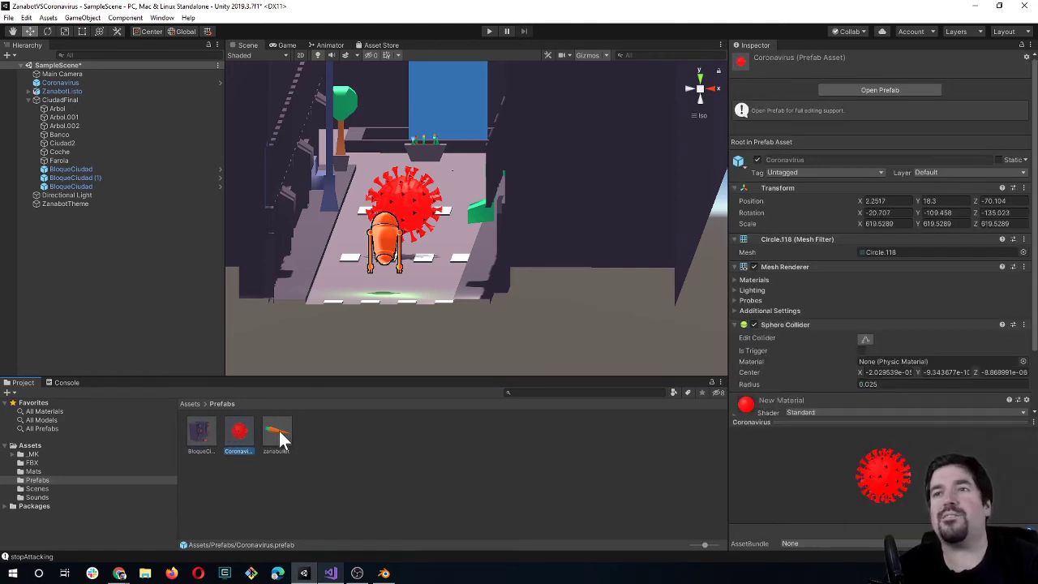
pyautogui.click(279, 438)
pyautogui.click(243, 438)
pyautogui.click(281, 438)
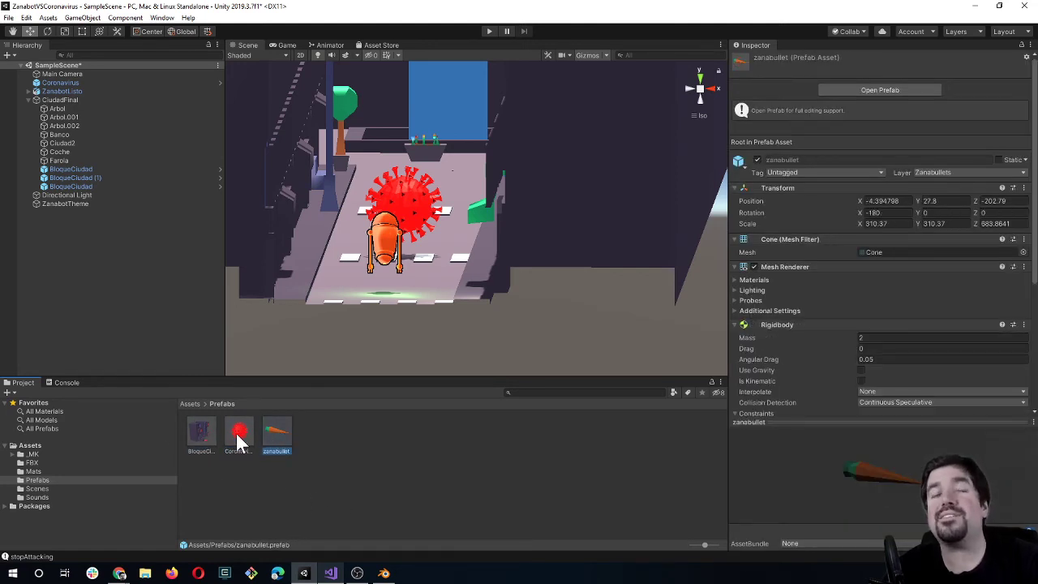
pyautogui.click(232, 435)
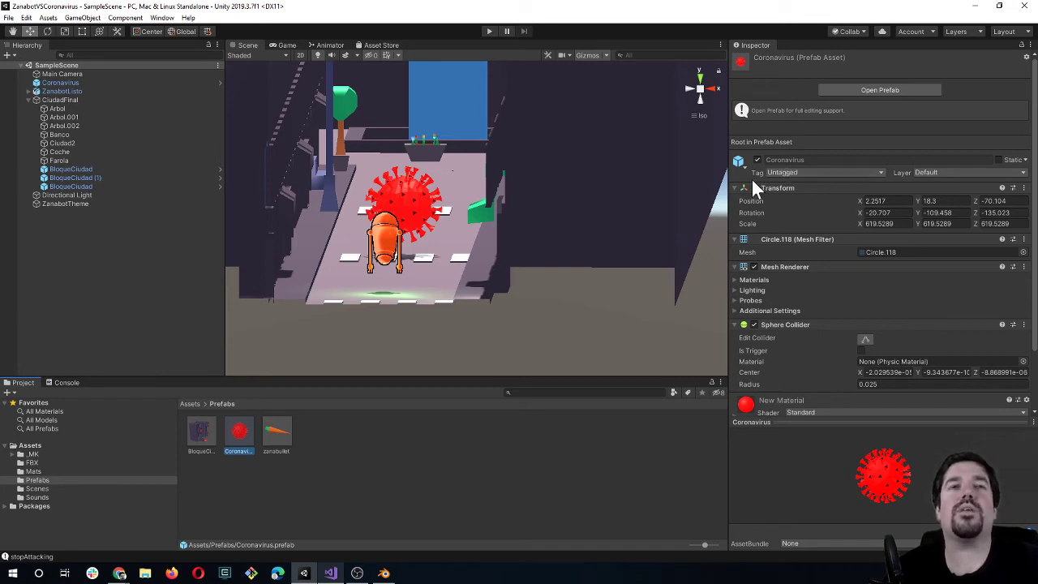
# Create a new Enemy tag in the Tags and Layers settings.
pyautogui.click(786, 173)
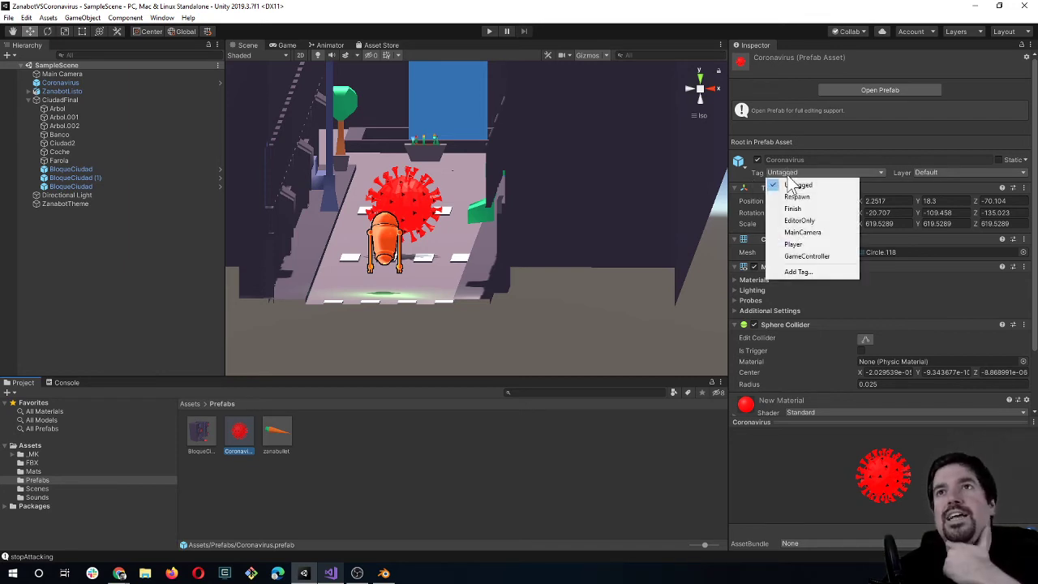
pyautogui.click(802, 272)
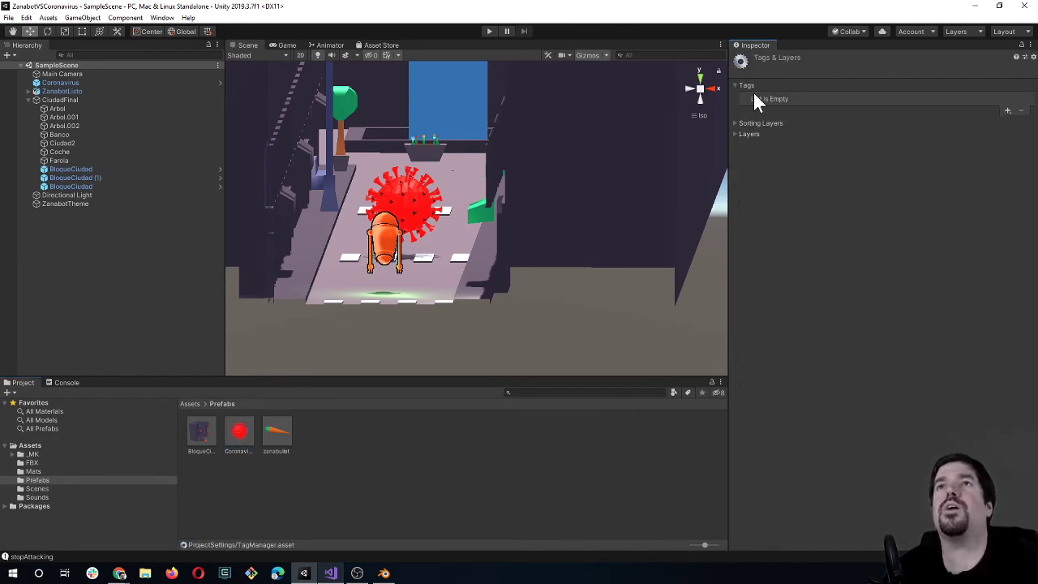
pyautogui.click(738, 134)
pyautogui.click(737, 124)
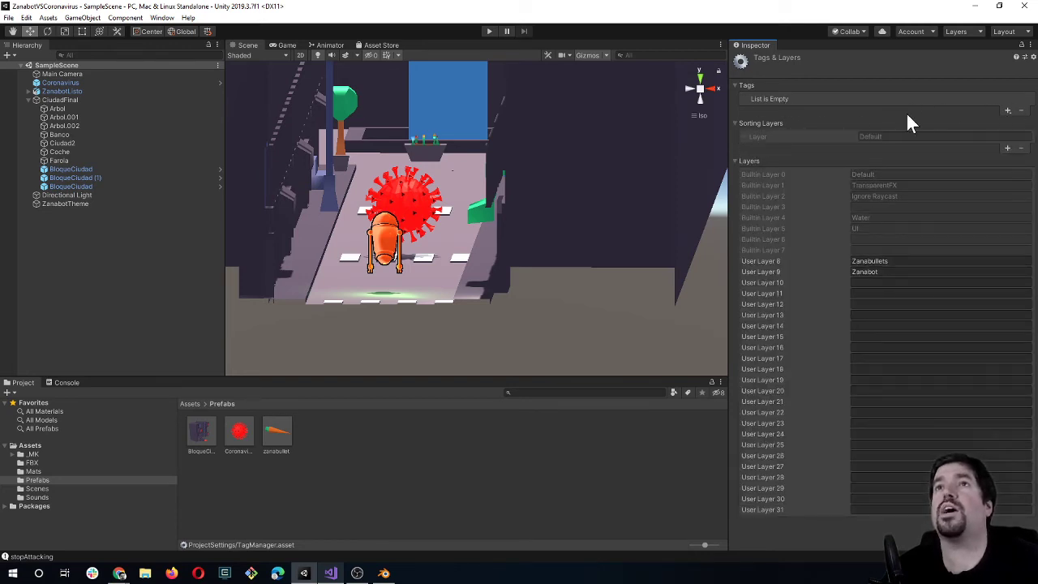
pyautogui.click(1007, 110)
pyautogui.write('Enemy')
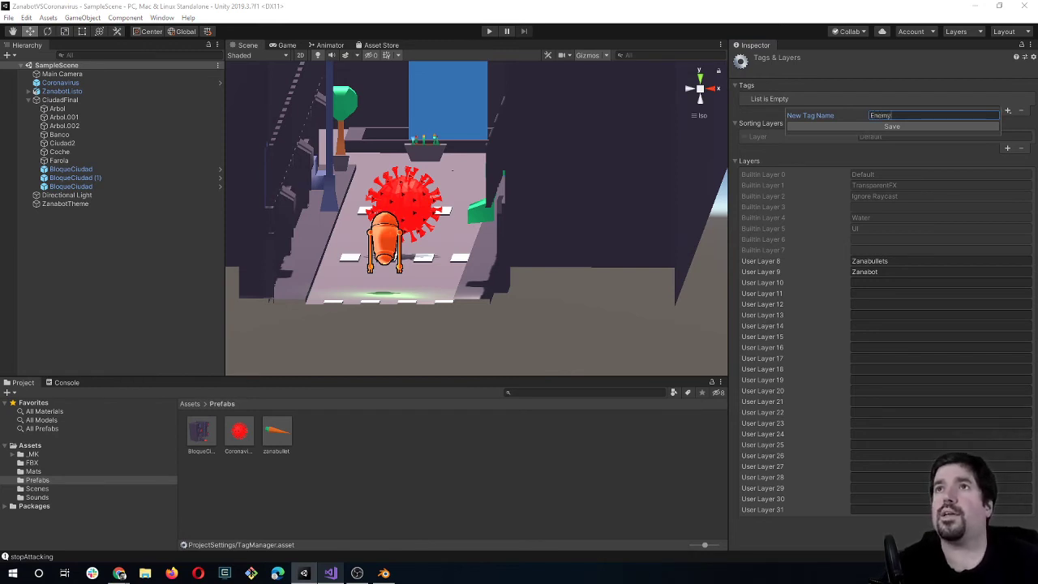
pyautogui.click(949, 126)
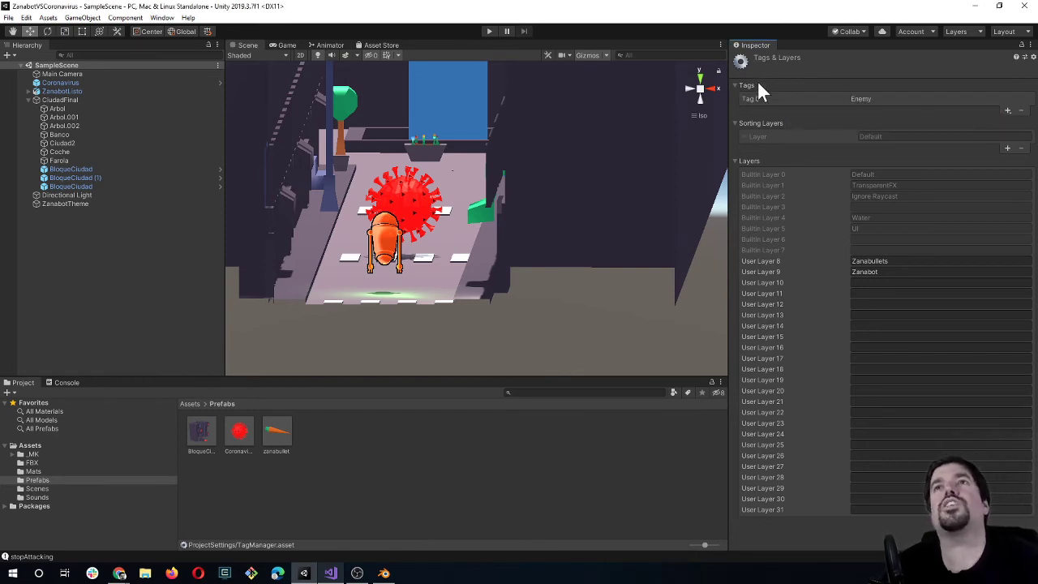
# Tag the Coronavirus prefab as Enemy and switch to Visual Studio.
pyautogui.click(247, 436)
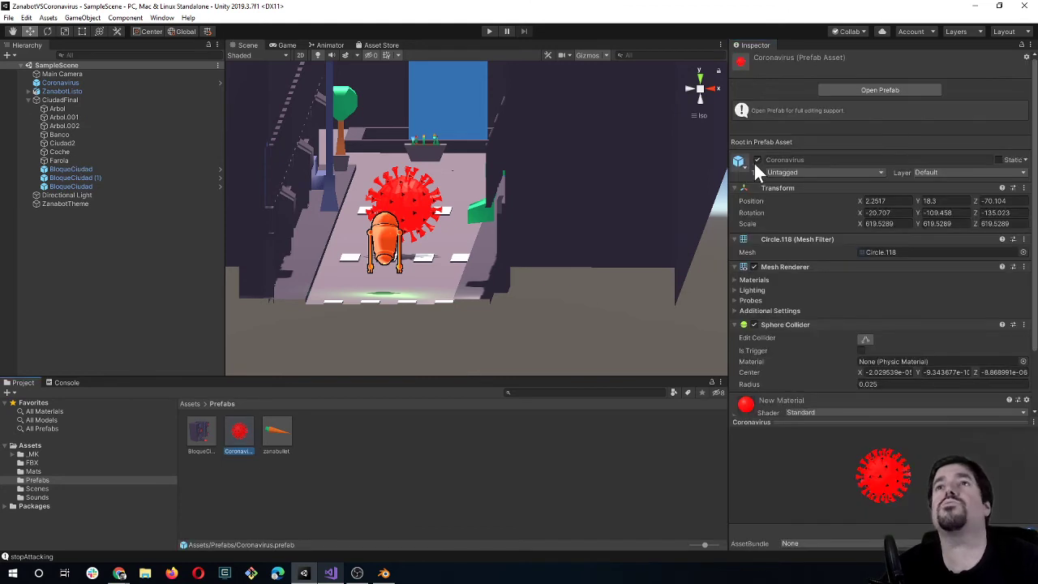
pyautogui.click(792, 173)
pyautogui.click(810, 267)
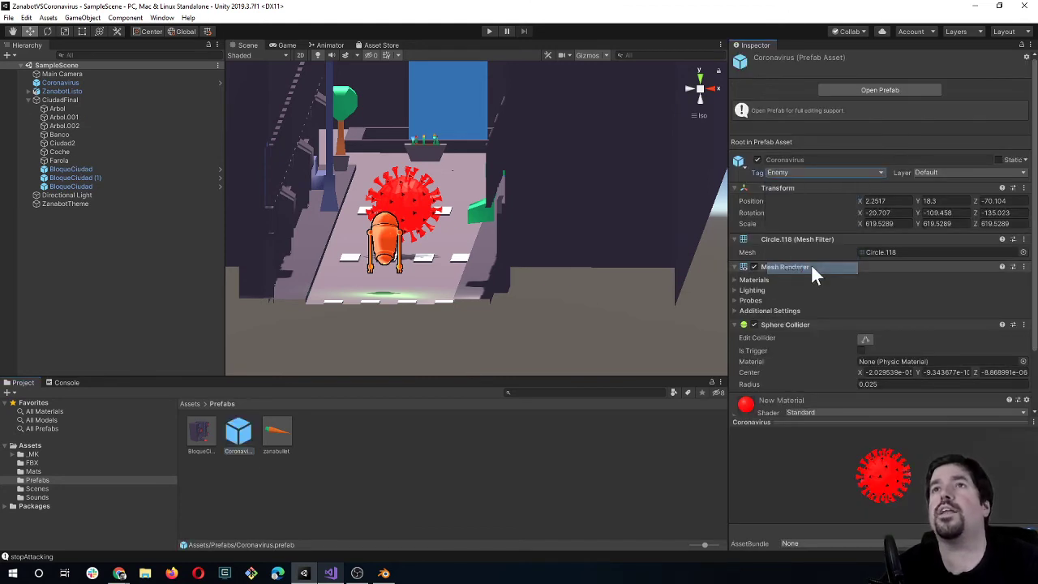
pyautogui.click(543, 445)
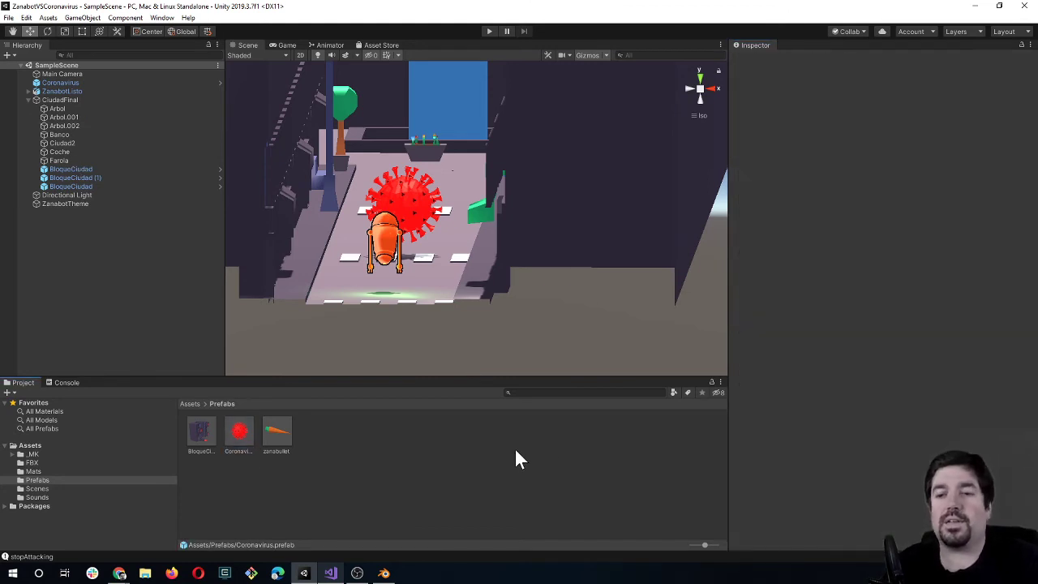
pyautogui.hotkey('alt', 'Tab')
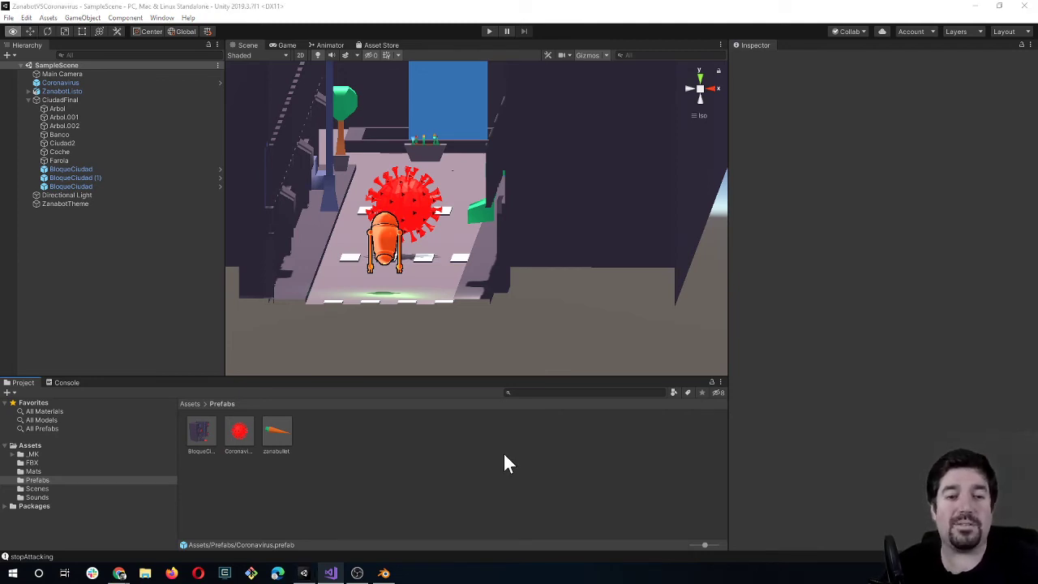
pyautogui.hotkey('alt', 'Tab')
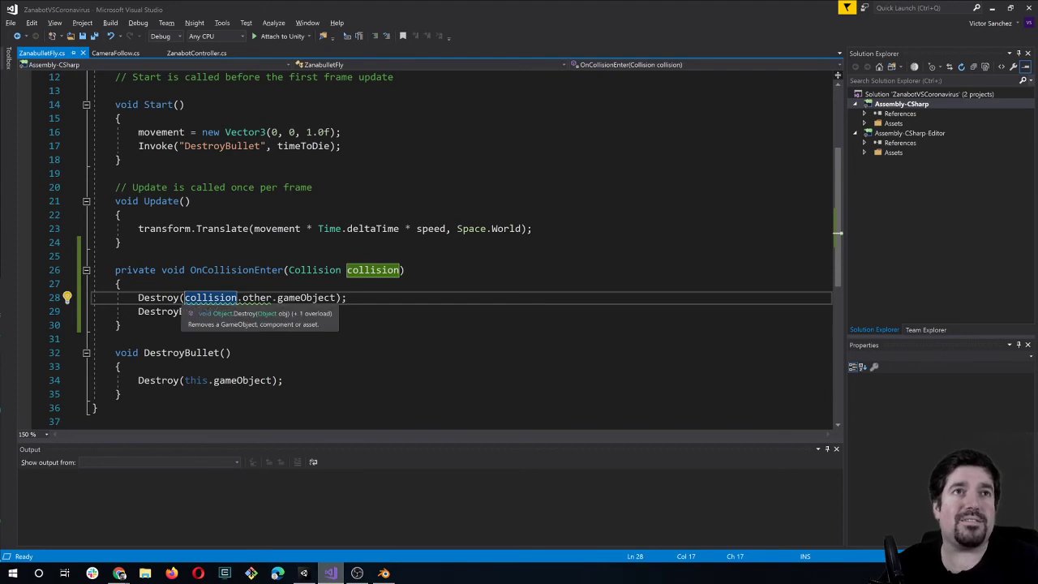
# Move collision.other.gameObject into a new if(collision.other.gameObject.CompareTag( line above the Destroy call.
pyautogui.moveTo(184, 298)
pyautogui.mouseDown()
pyautogui.moveTo(336, 297)
pyautogui.moveTo(185, 298)
pyautogui.mouseUp()
pyautogui.click(335, 297)
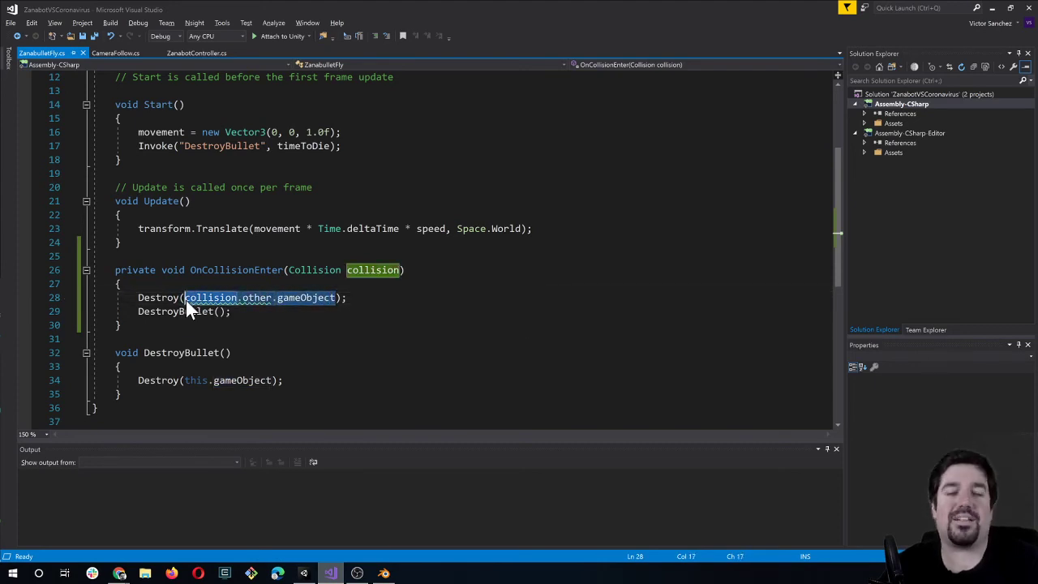
pyautogui.hotkey('ctrl', 'x')
pyautogui.press('Up')
pyautogui.press('Return')
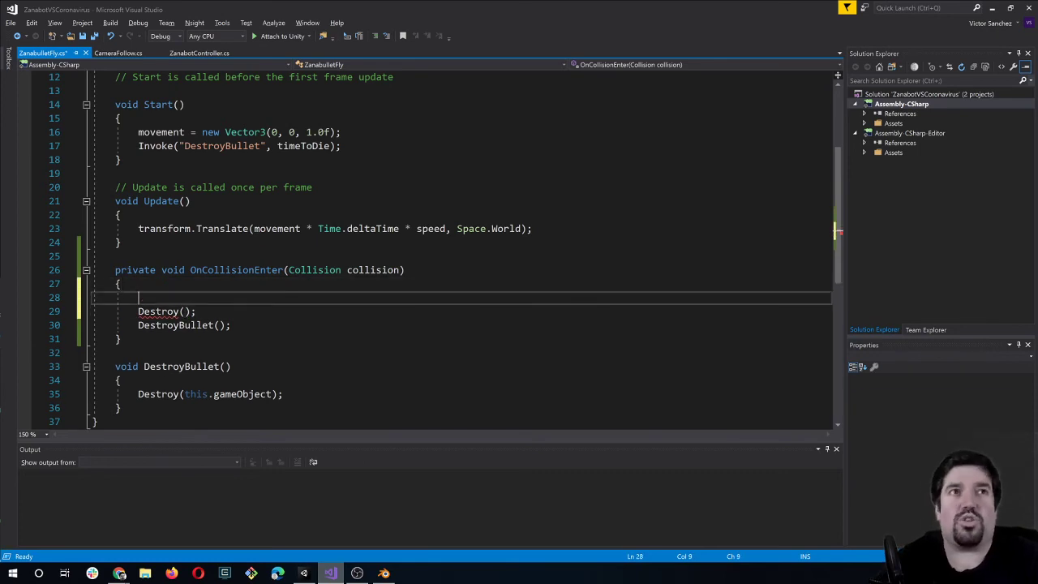
pyautogui.hotkey('ctrl', 'v')
pyautogui.write('.')
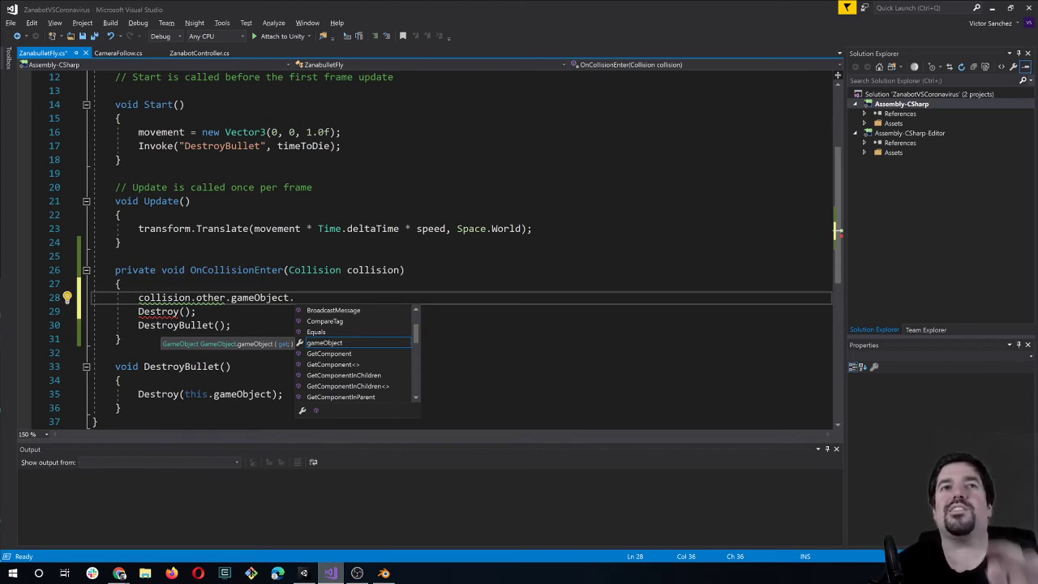
pyautogui.scroll(2, 376, 351)
pyautogui.scroll(-1, 378, 344)
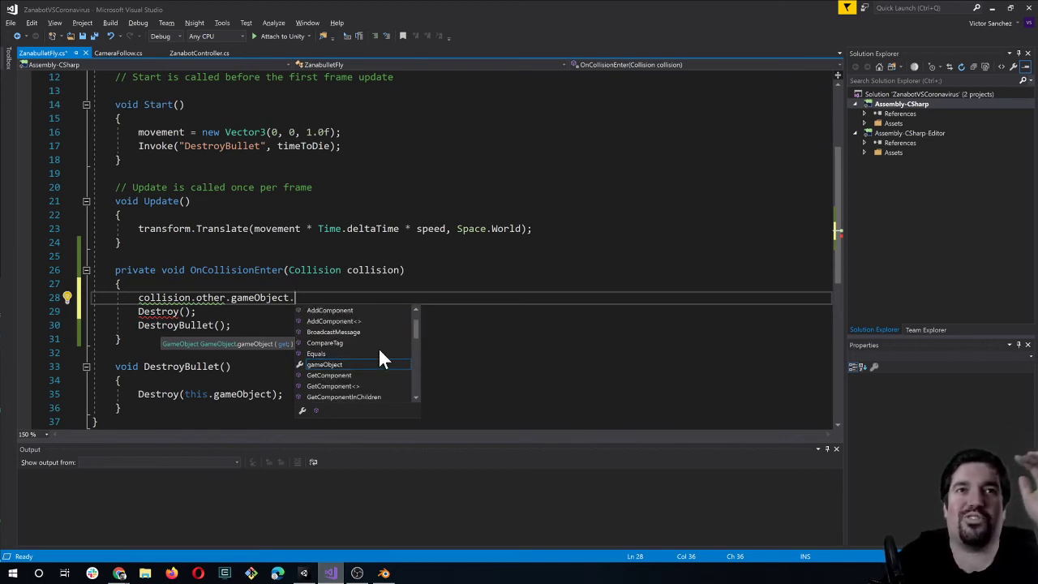
pyautogui.scroll(-1, 377, 347)
pyautogui.scroll(-3, 378, 347)
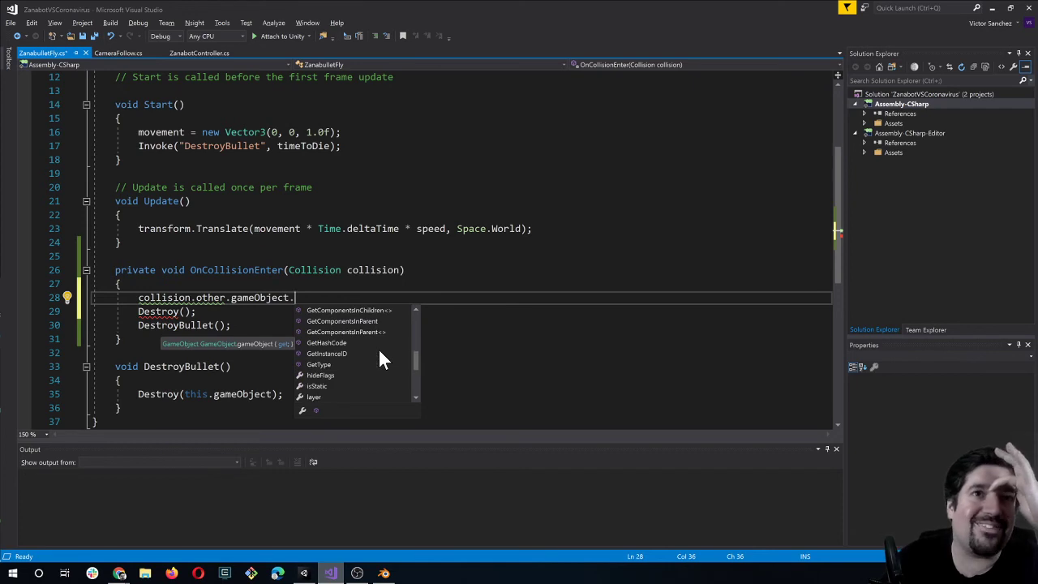
pyautogui.scroll(2, 373, 338)
pyautogui.scroll(2, 361, 331)
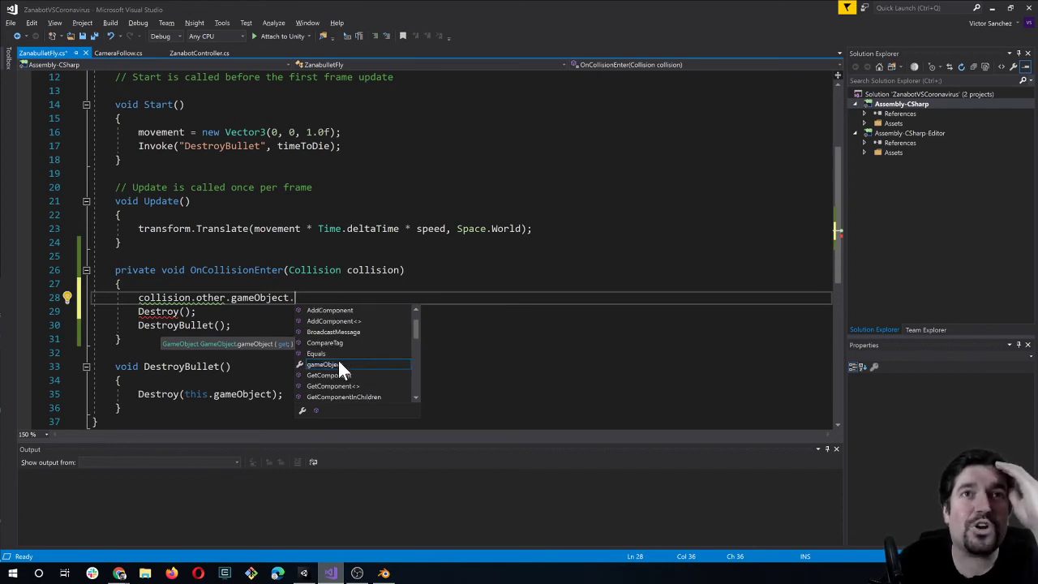
pyautogui.click(336, 343)
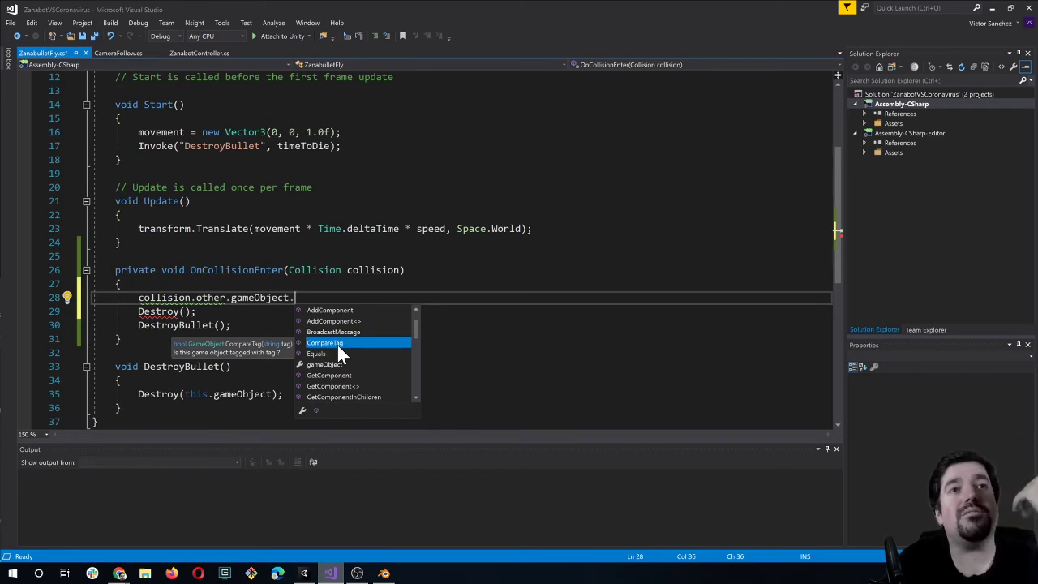
pyautogui.press('Tab')
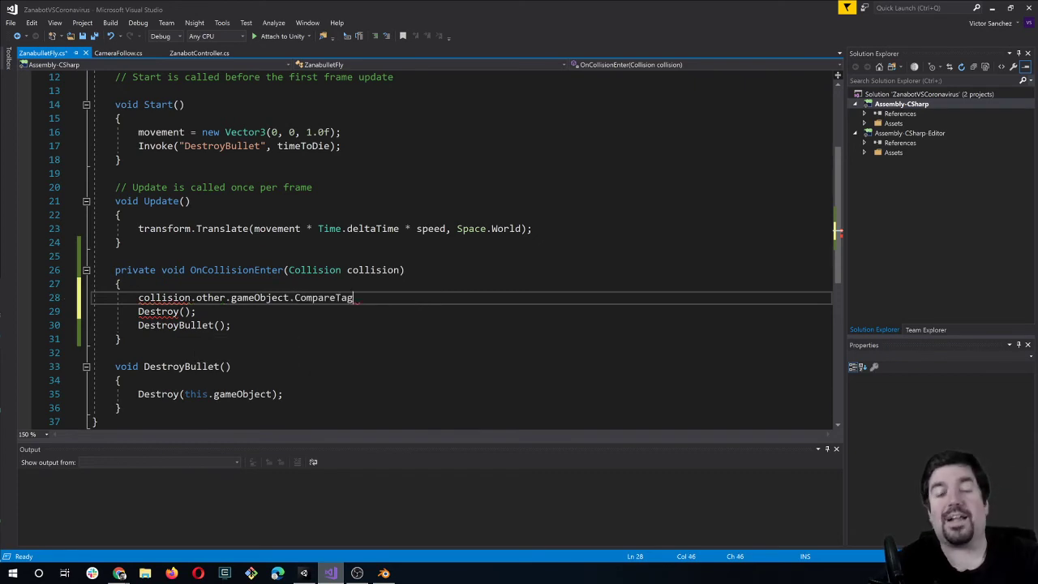
pyautogui.write('("Enemy')
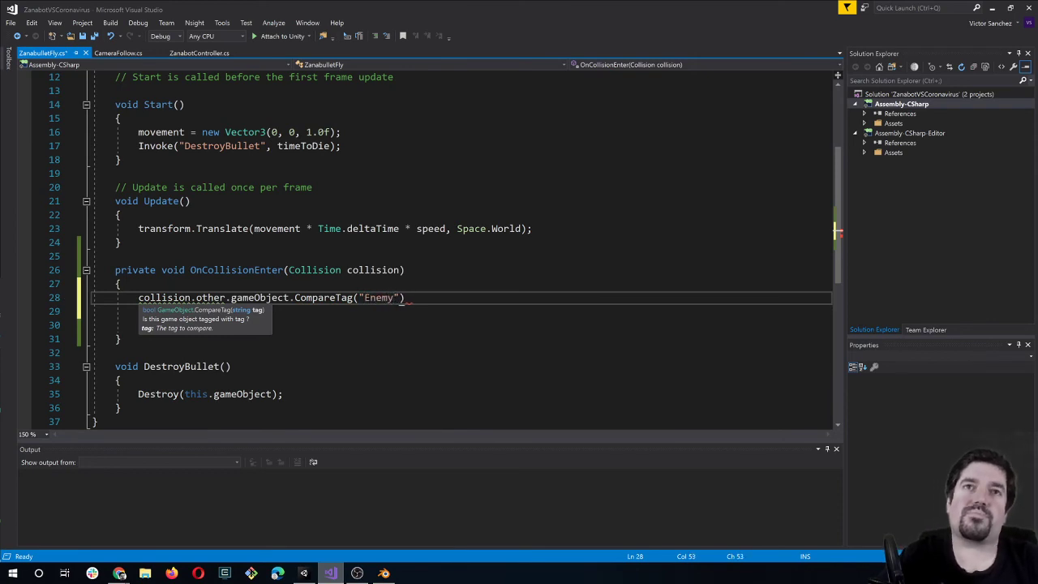
pyautogui.press('Home')
pyautogui.write('if')
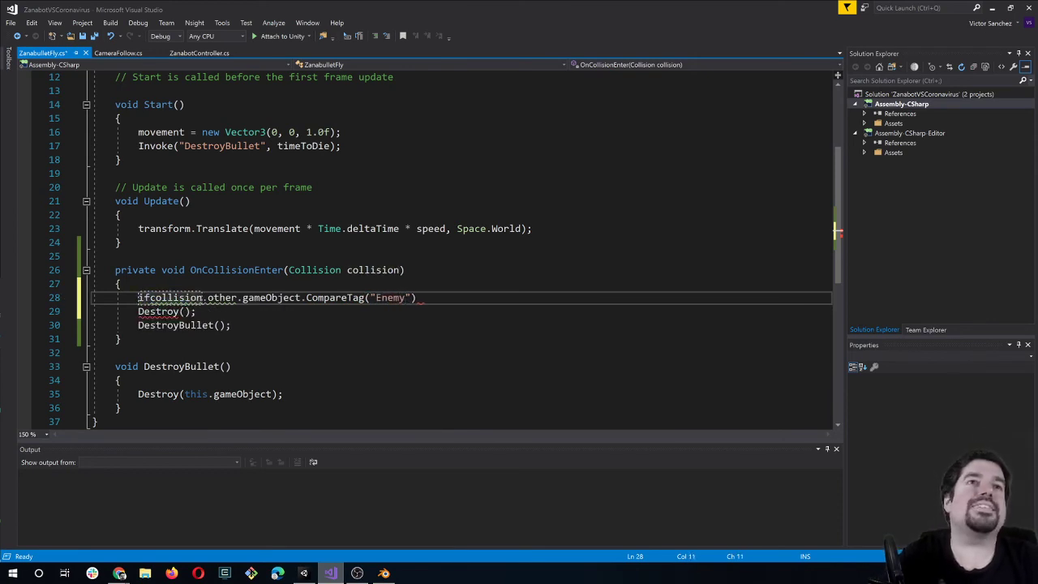
pyautogui.write('(')
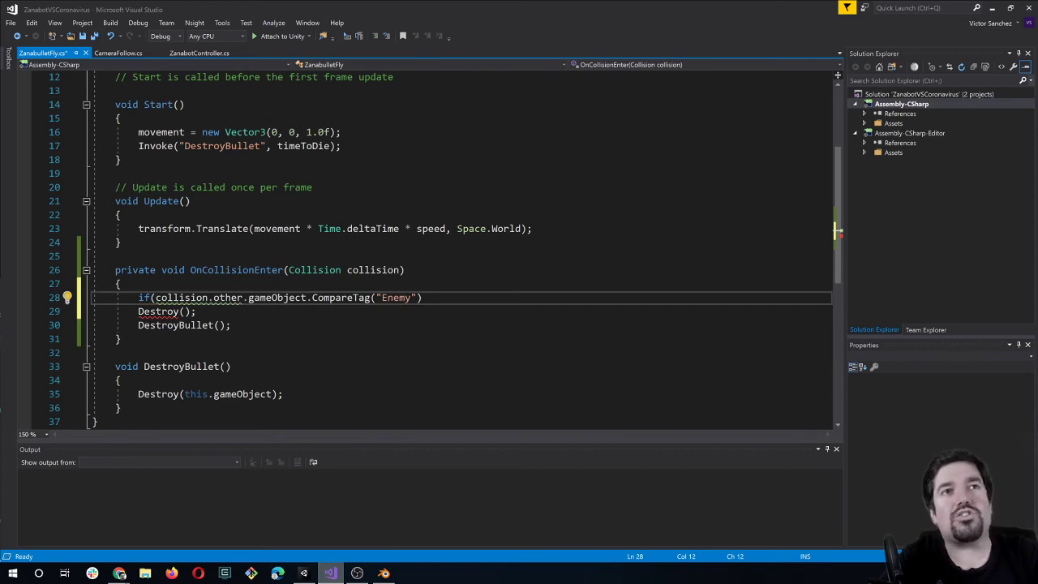
# Finish the "Enemy" tag check, restore Destroy(collision.other.gameObject) indented under it, and save ZanabulletFly.cs.
pyautogui.click(422, 297)
pyautogui.write(')')
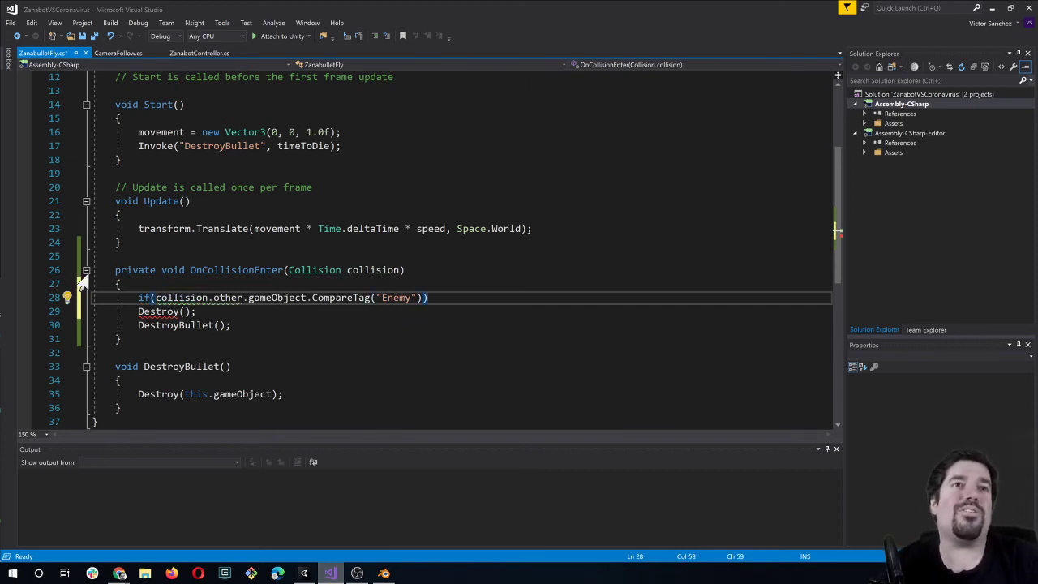
pyautogui.click(138, 312)
pyautogui.press('Tab')
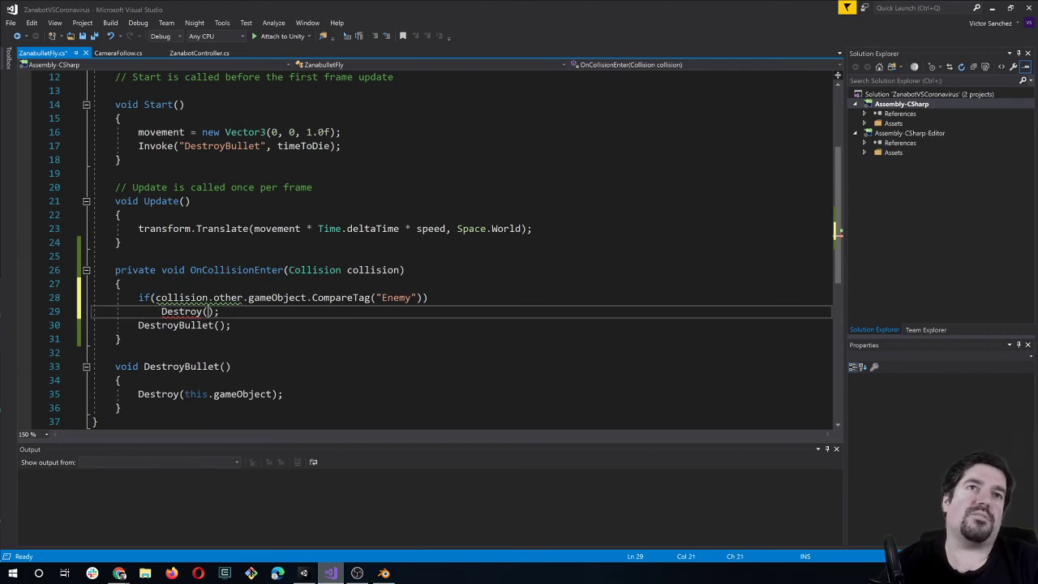
pyautogui.write('colli')
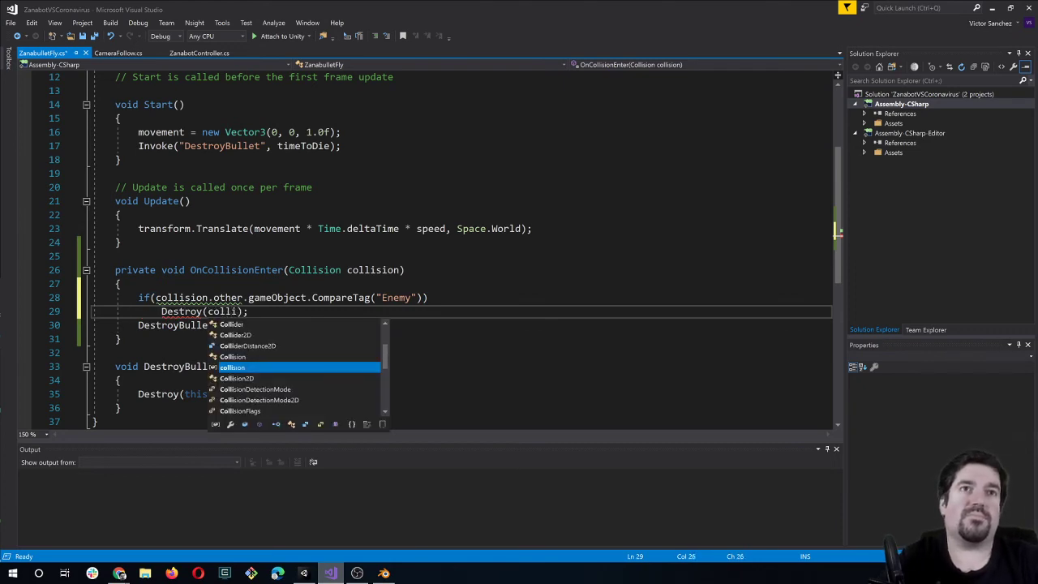
pyautogui.press('Tab')
pyautogui.write('.other.ga')
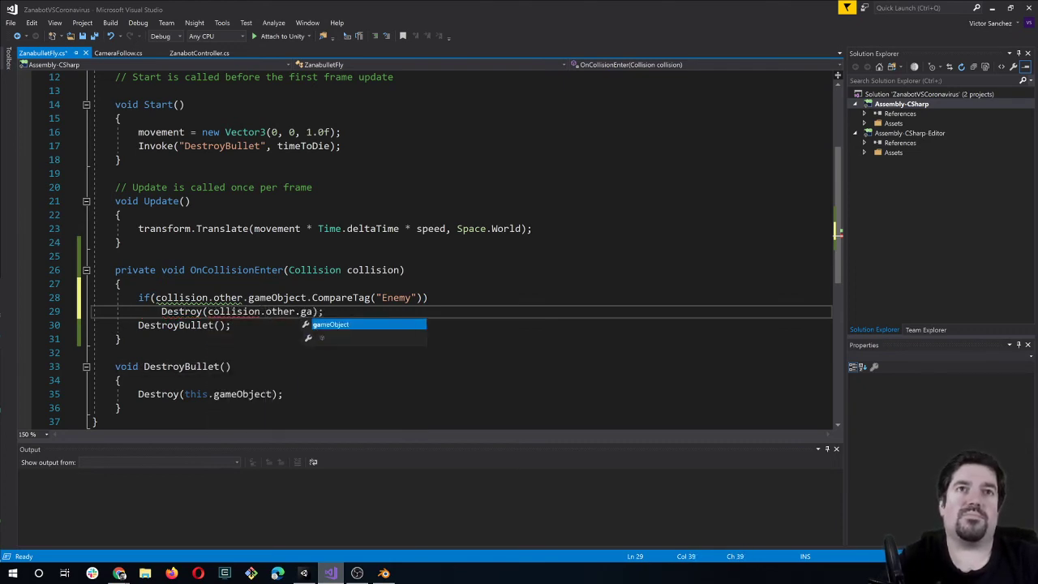
pyautogui.press('Tab')
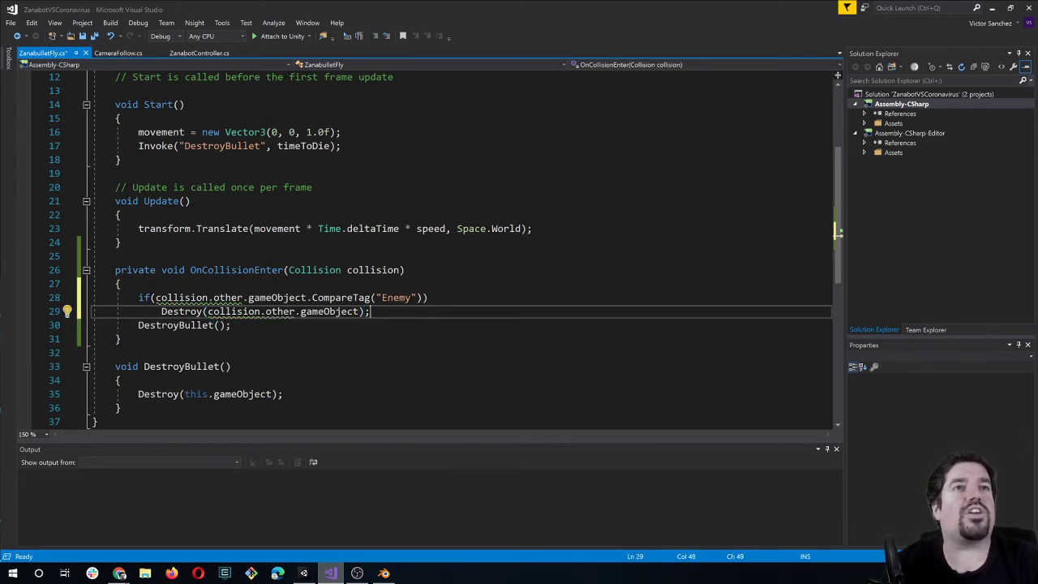
pyautogui.tripleClick(174, 325)
pyautogui.click(217, 325)
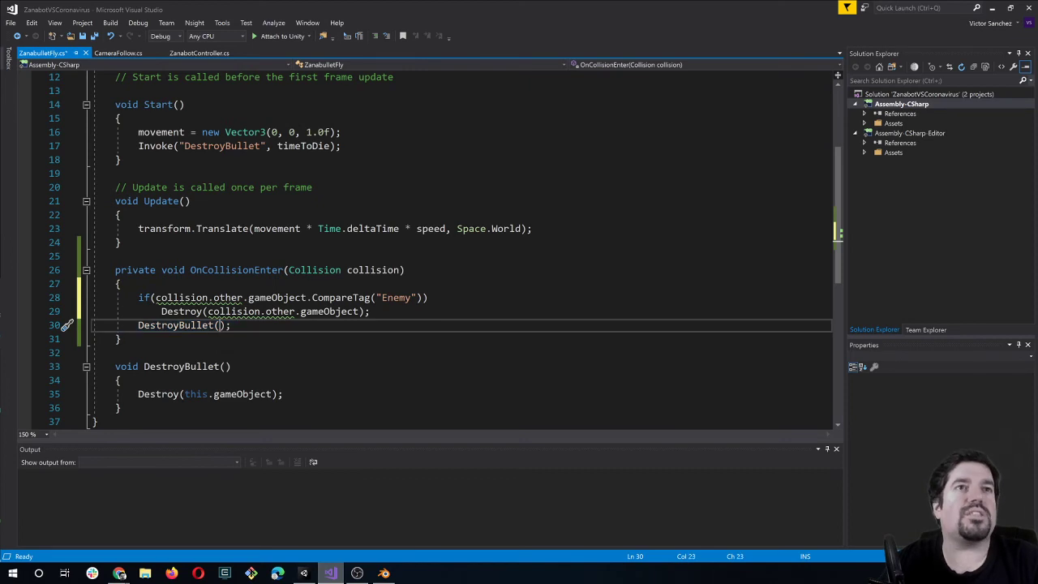
pyautogui.click(116, 353)
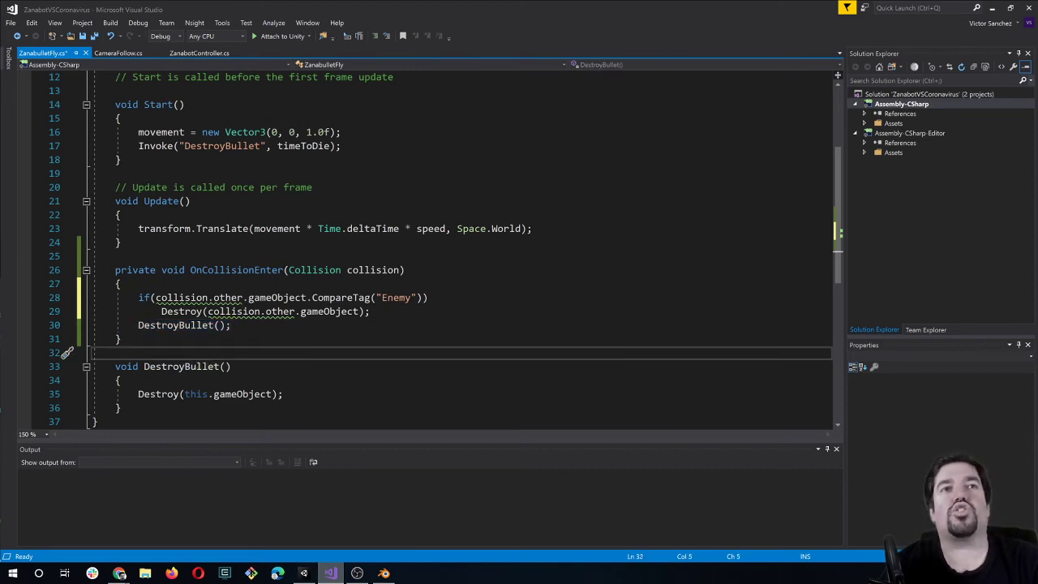
pyautogui.doubleClick(403, 300)
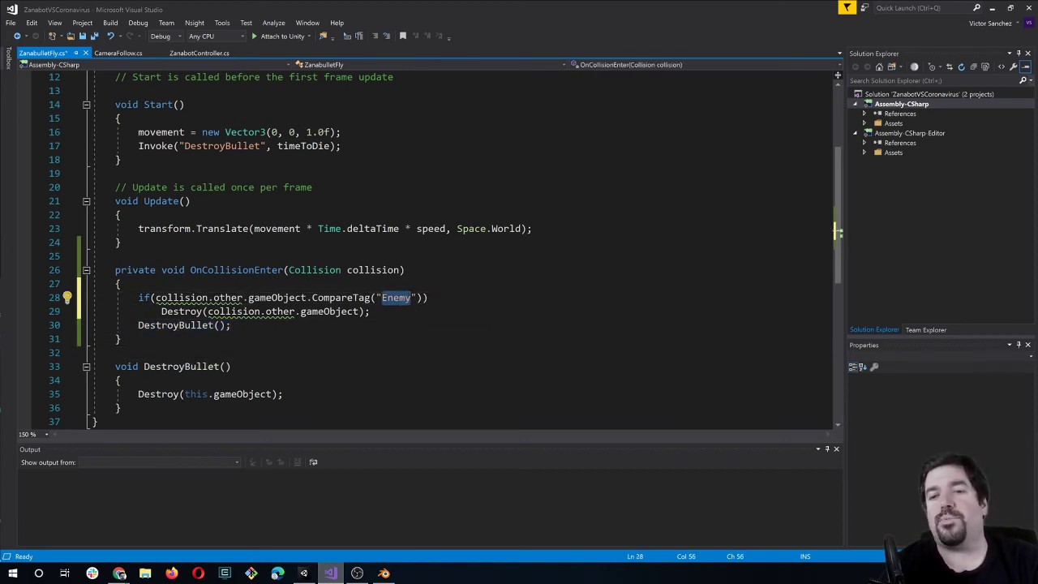
pyautogui.click(231, 326)
pyautogui.hotkey('ctrl', 's')
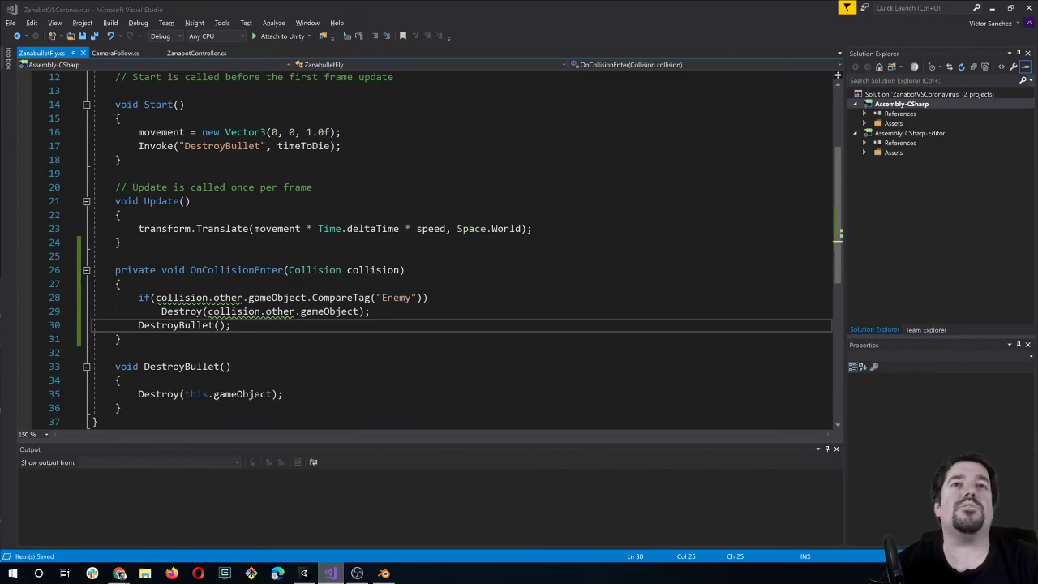
pyautogui.hotkey('alt', 'Tab')
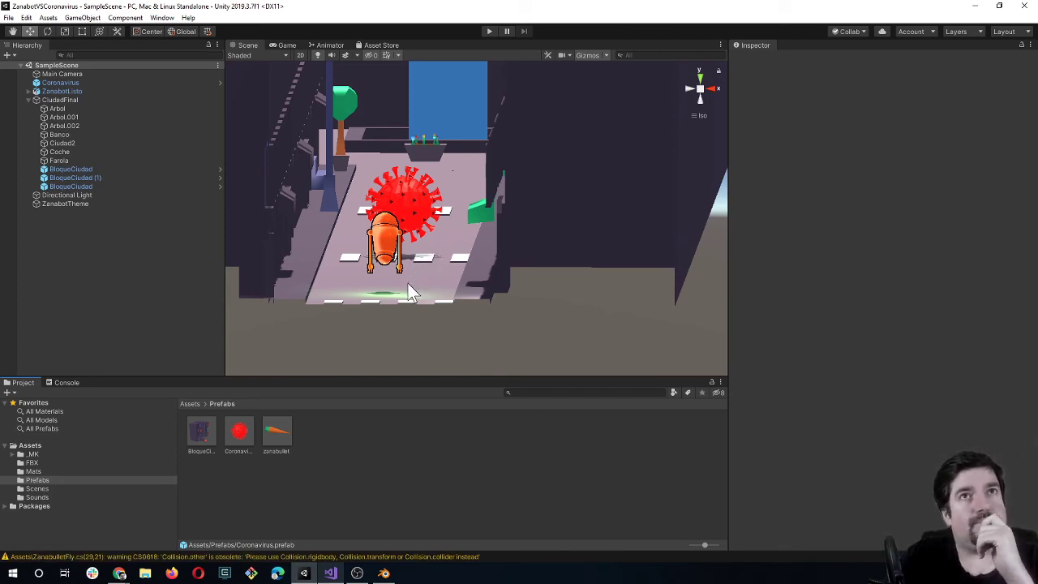
pyautogui.click(487, 31)
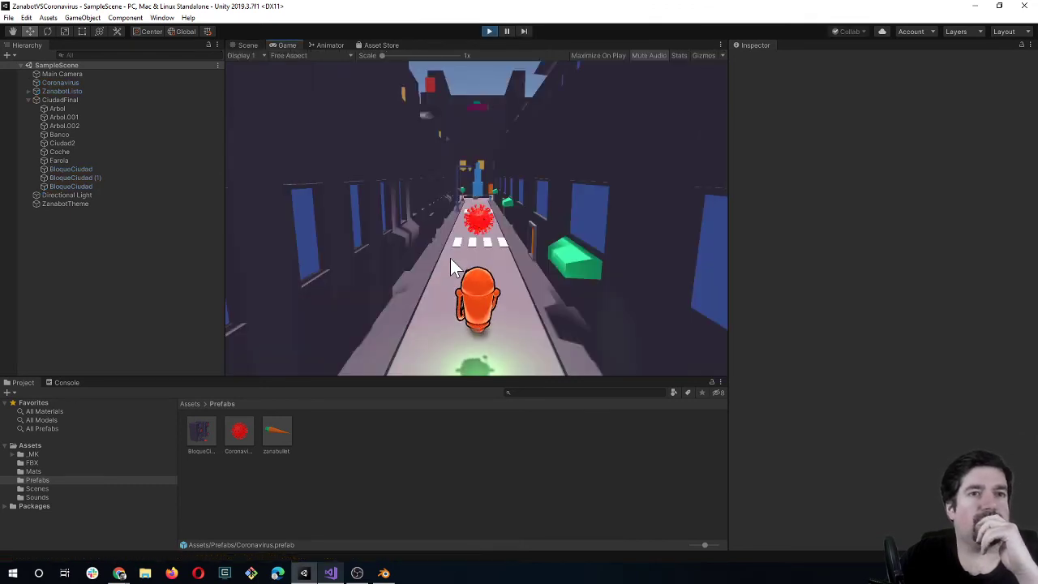
pyautogui.click(451, 262)
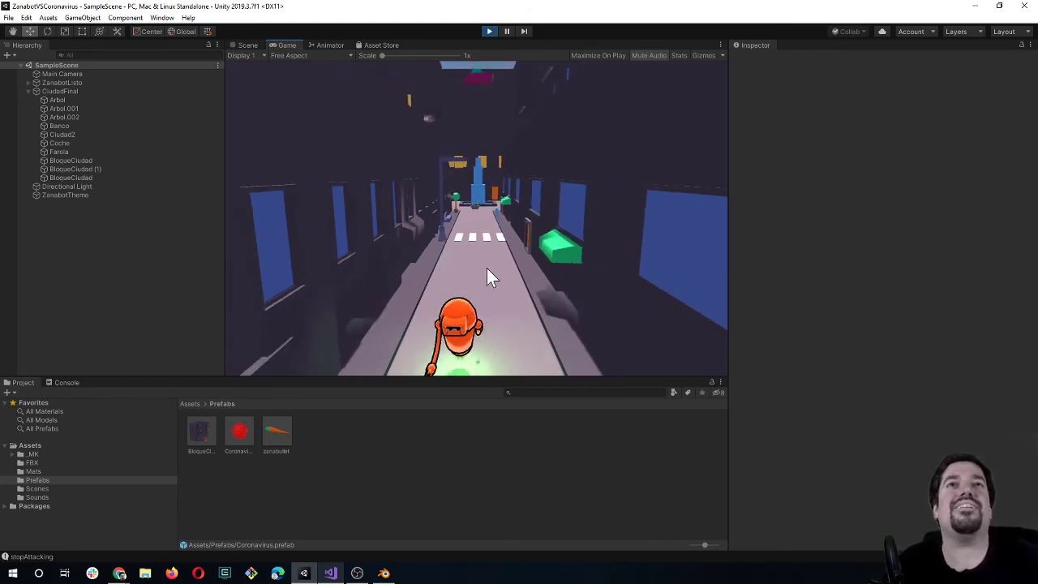
pyautogui.click(489, 31)
# Delete the Coronavirus object from the scene.
pyautogui.click(403, 195)
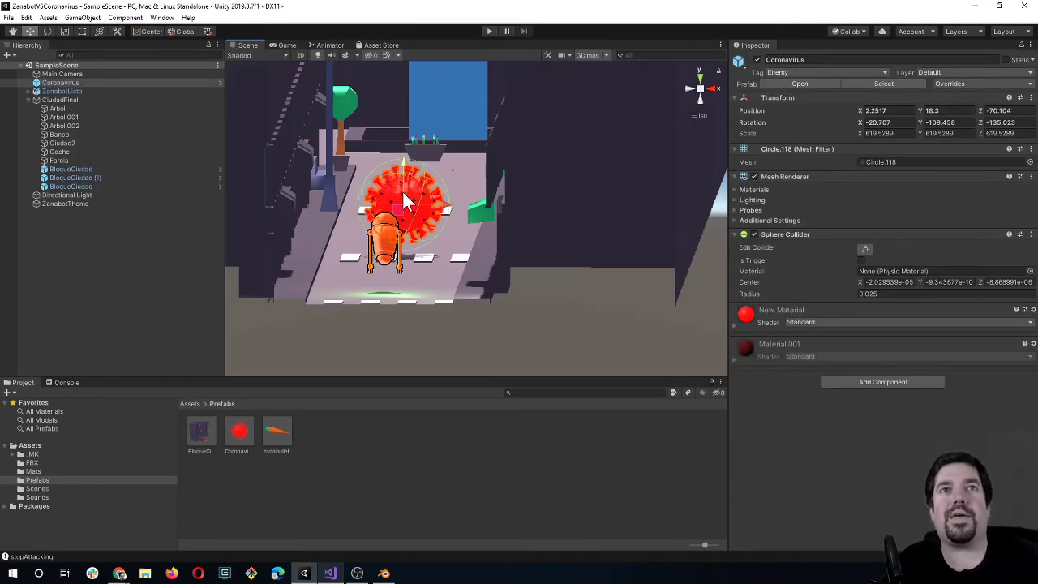
pyautogui.press('Delete')
pyautogui.moveTo(405, 197)
pyautogui.mouseDown(button='middle')
pyautogui.moveTo(415, 256)
pyautogui.moveTo(398, 273)
pyautogui.mouseUp(button='middle')
pyautogui.moveTo(451, 146); pyautogui.dragTo(435, 289, button='middle')
pyautogui.scroll(-3, 435, 289)
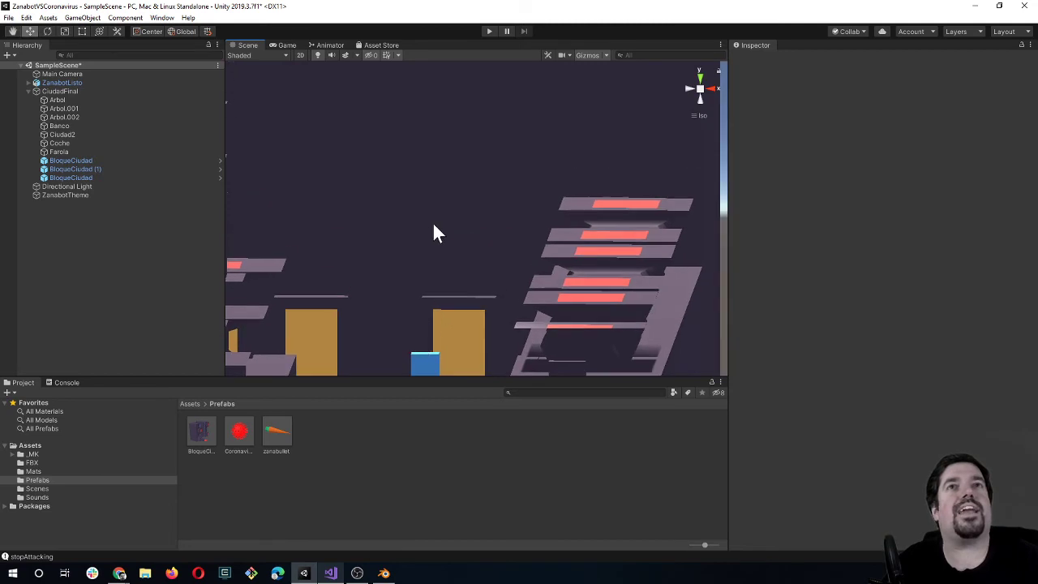
pyautogui.scroll(-3, 433, 232)
pyautogui.scroll(-3, 447, 294)
pyautogui.moveTo(468, 269)
pyautogui.keyDown('alt'); pyautogui.mouseDown()
pyautogui.moveTo(562, 224)
pyautogui.moveTo(462, 290)
pyautogui.moveTo(616, 259)
pyautogui.mouseUp(); pyautogui.keyUp('alt')
pyautogui.moveTo(465, 289)
pyautogui.keyDown('alt'); pyautogui.mouseDown()
pyautogui.moveTo(352, 250)
pyautogui.moveTo(451, 257)
pyautogui.moveTo(482, 271)
pyautogui.moveTo(475, 278)
pyautogui.moveTo(497, 256)
pyautogui.mouseUp(); pyautogui.keyUp('alt')
# Select the pink Coche car on the city street.
pyautogui.click(476, 135)
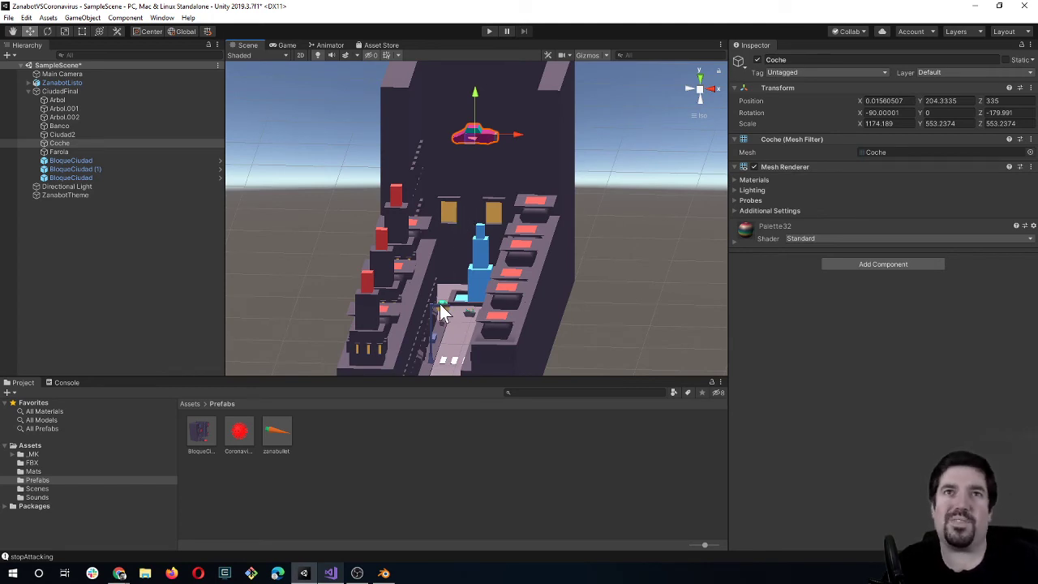
pyautogui.moveTo(443, 300)
pyautogui.keyDown('alt'); pyautogui.mouseDown()
pyautogui.moveTo(493, 243)
pyautogui.moveTo(428, 298)
pyautogui.moveTo(486, 238)
pyautogui.moveTo(441, 239)
pyautogui.mouseUp(); pyautogui.keyUp('alt')
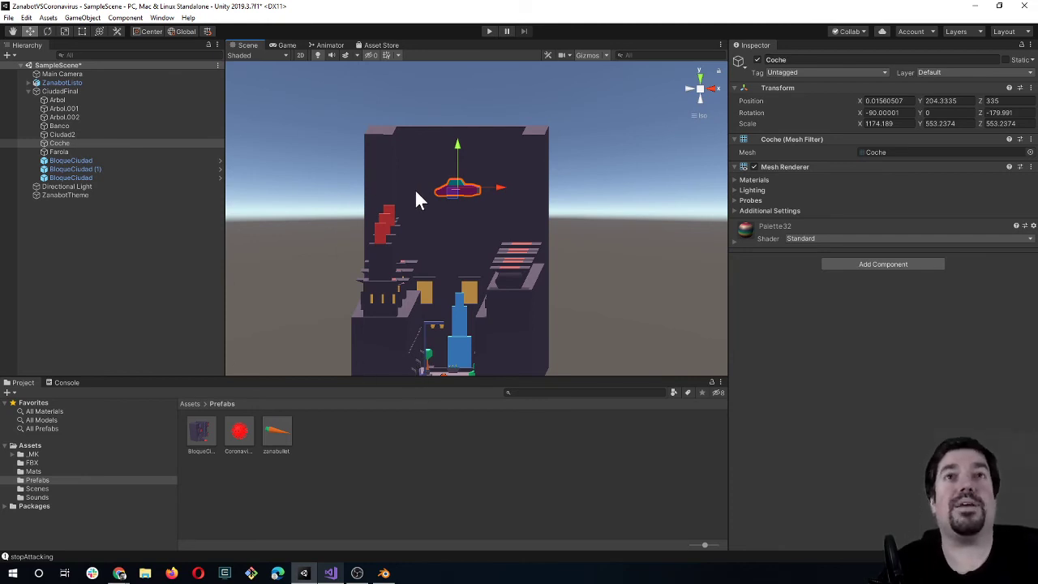
pyautogui.moveTo(415, 324)
pyautogui.keyDown('alt'); pyautogui.mouseDown()
pyautogui.moveTo(398, 244)
pyautogui.moveTo(409, 250)
pyautogui.mouseUp(); pyautogui.keyUp('alt')
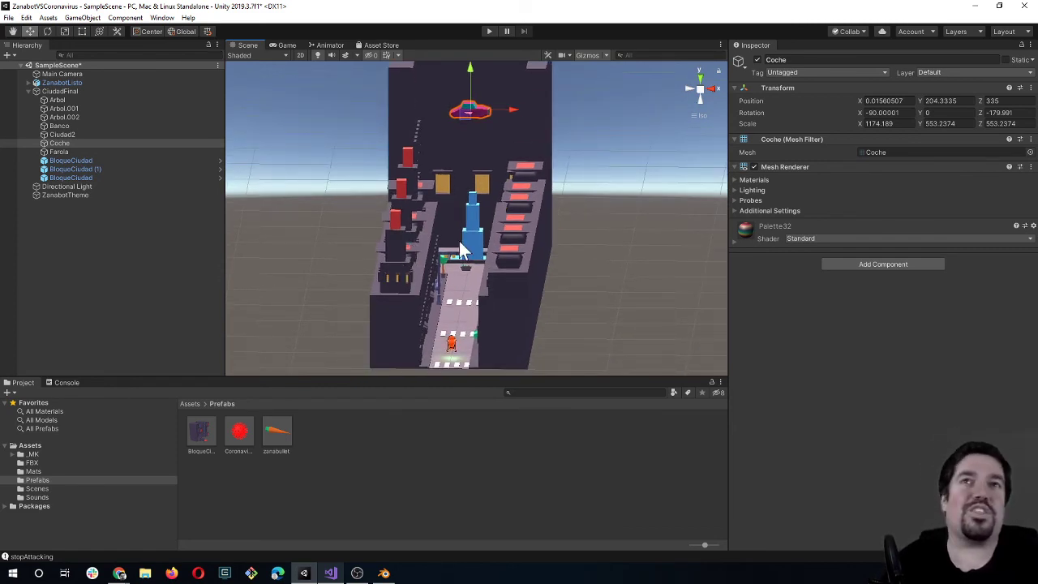
pyautogui.keyDown('alt'); pyautogui.moveTo(464, 252); pyautogui.dragTo(466, 151); pyautogui.keyUp('alt')
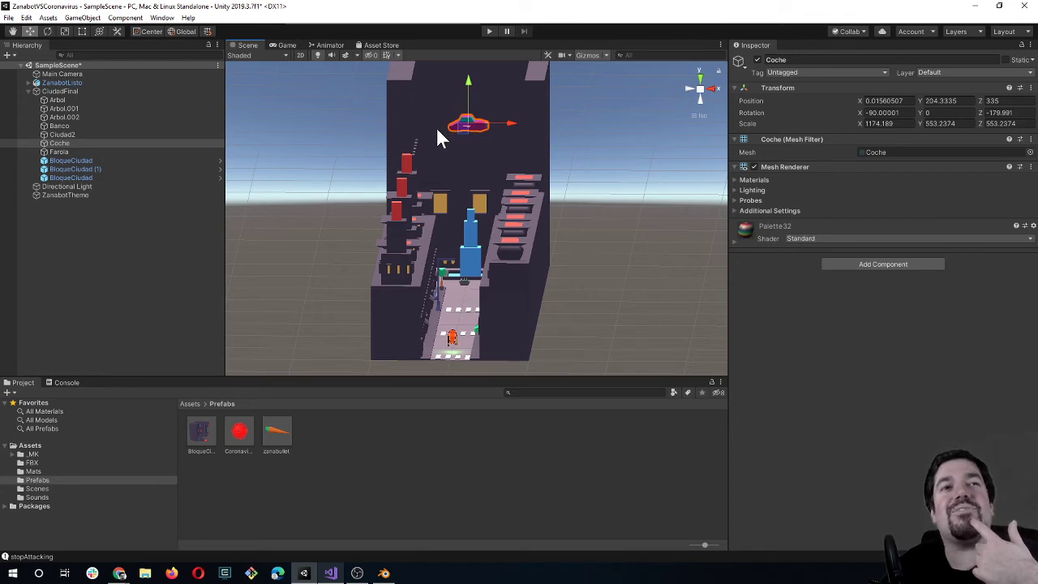
# Add a new script component named spawnCoronavirus to the Coche car.
pyautogui.click(852, 264)
pyautogui.write('sp')
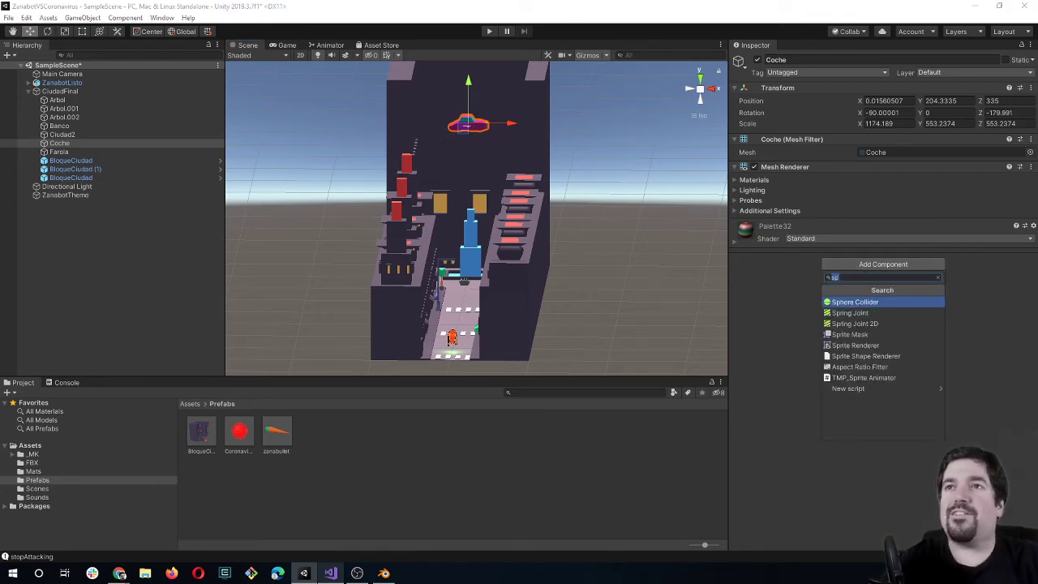
pyautogui.click(845, 388)
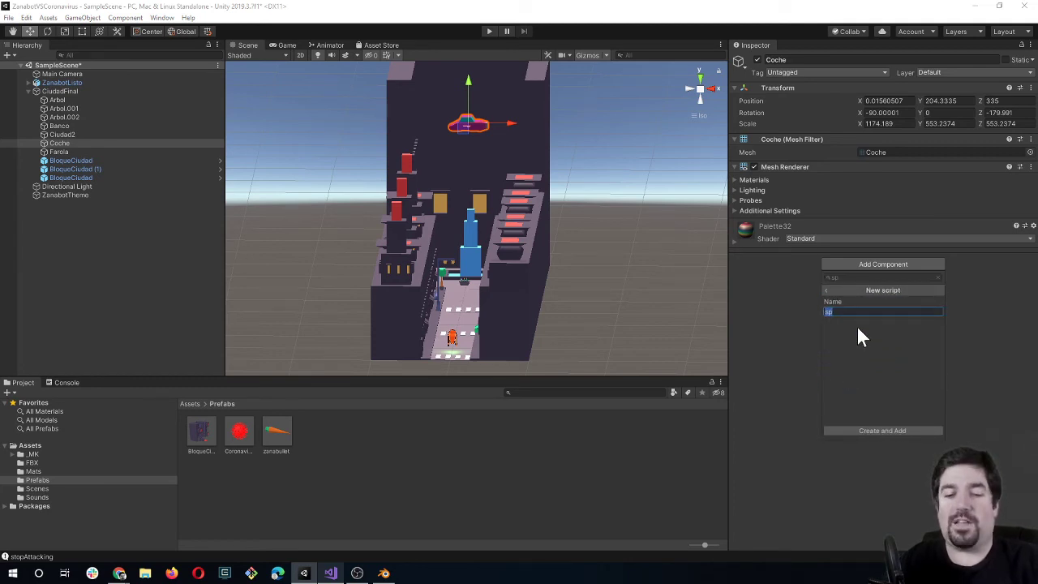
pyautogui.write('awnC')
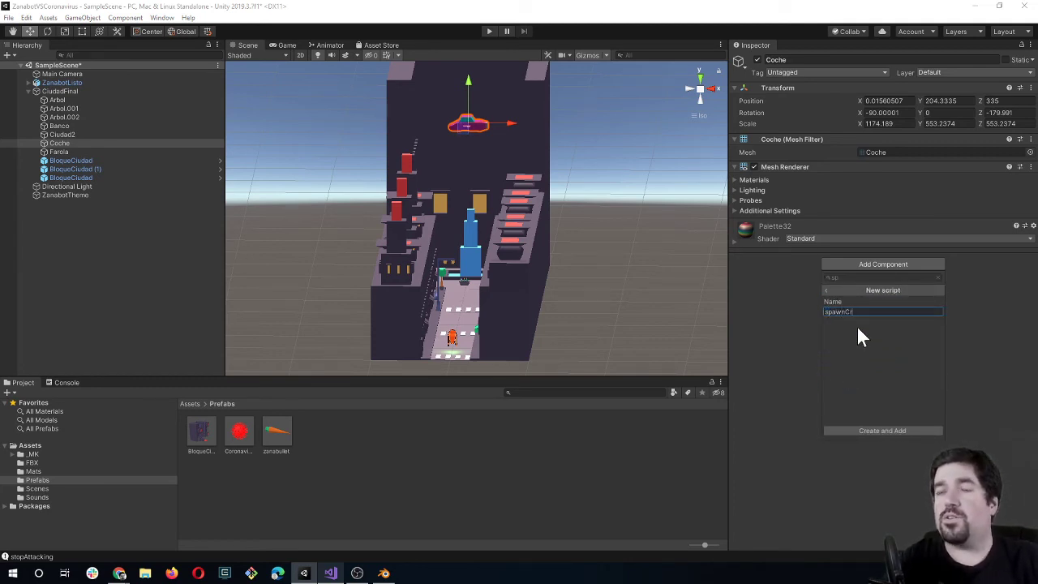
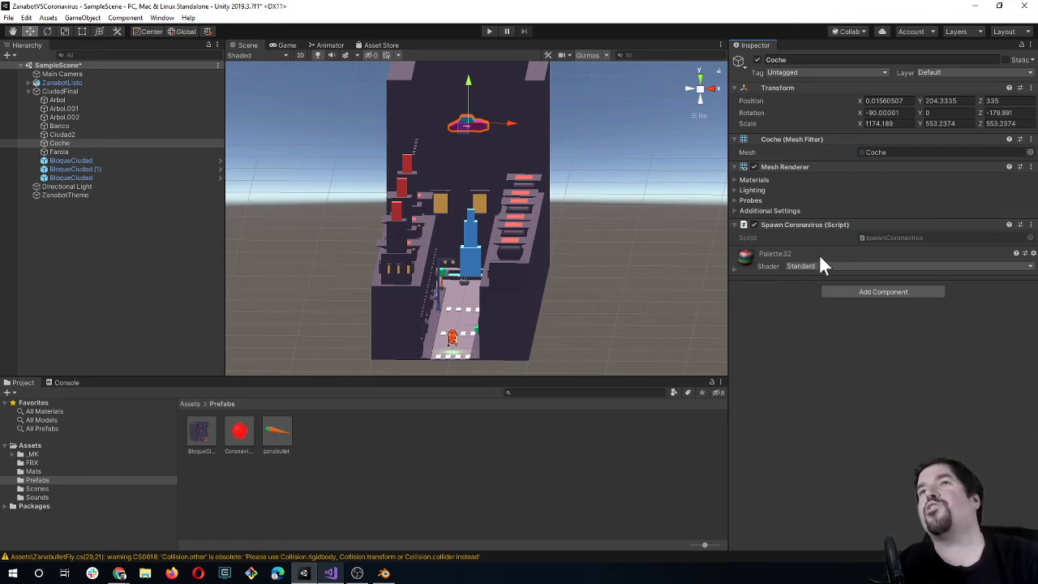
# Open Coche's spawnCoronavirus script from the Inspector in Visual Studio.
pyautogui.doubleClick(908, 237)
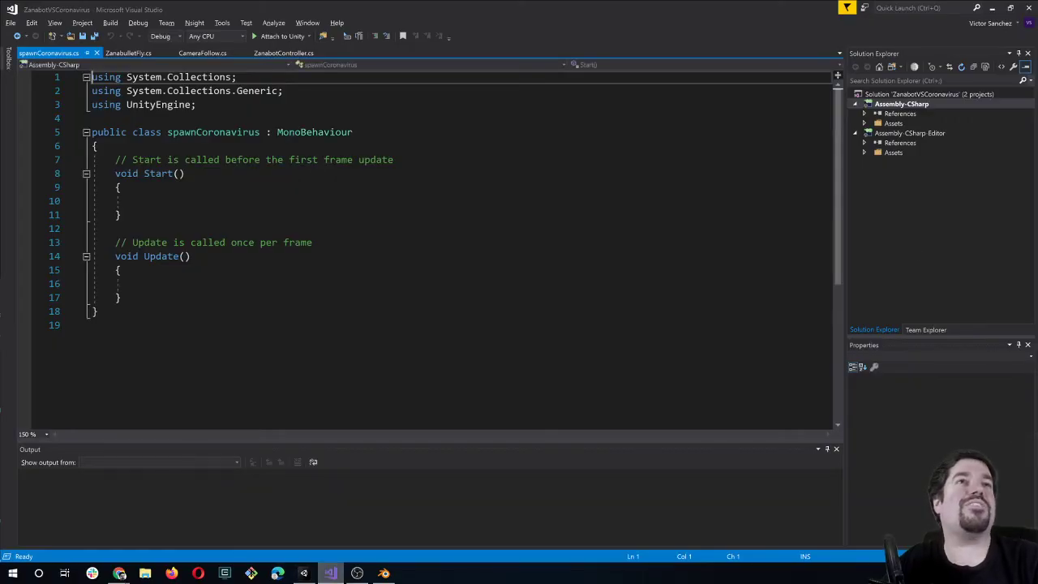
# Add an empty void spawnOne() method below Update() in spawnCoronavirus.cs.
pyautogui.click(138, 282)
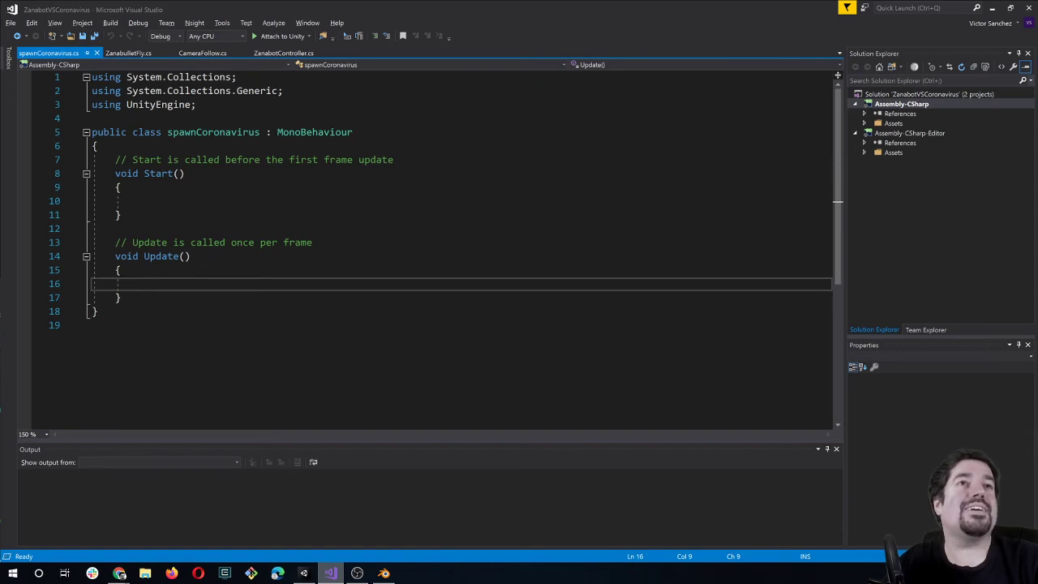
pyautogui.press('Down')
pyautogui.press('Return')
pyautogui.press('Return')
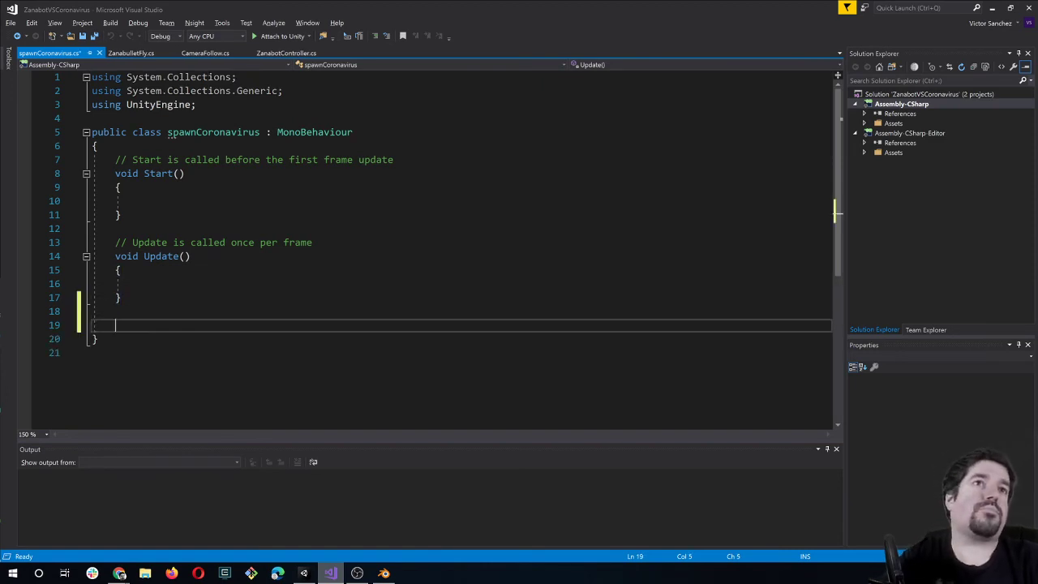
pyautogui.write('void')
pyautogui.press('Escape')
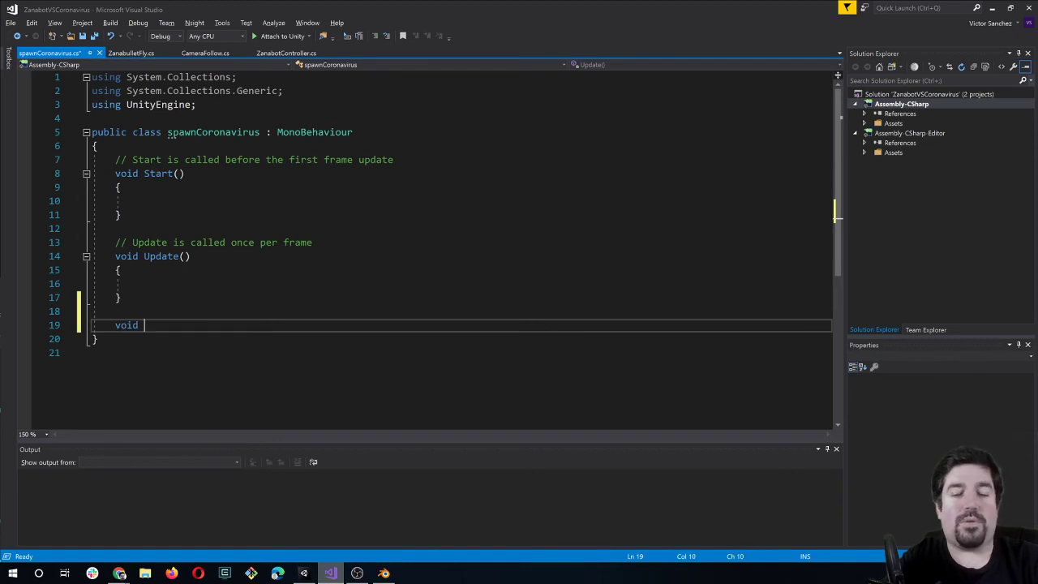
pyautogui.write('s')
pyautogui.press('BackSpace')
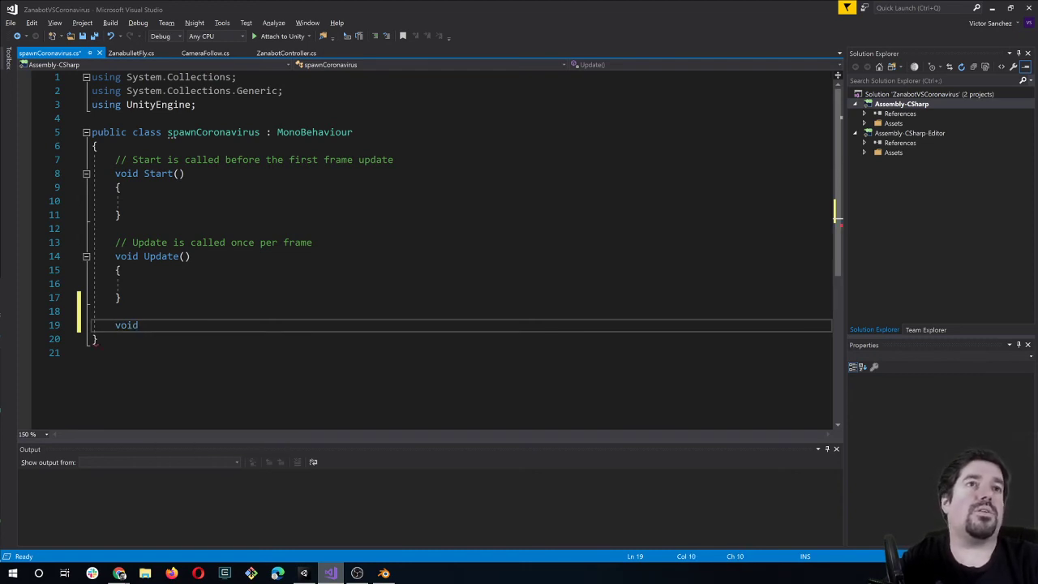
pyautogui.write('spawnOne')
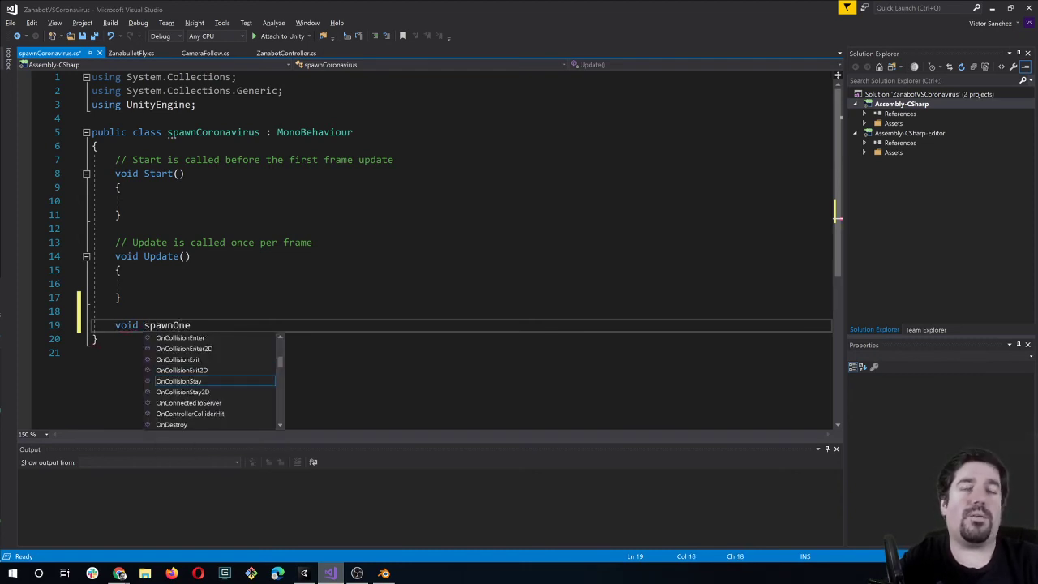
pyautogui.write('() {')
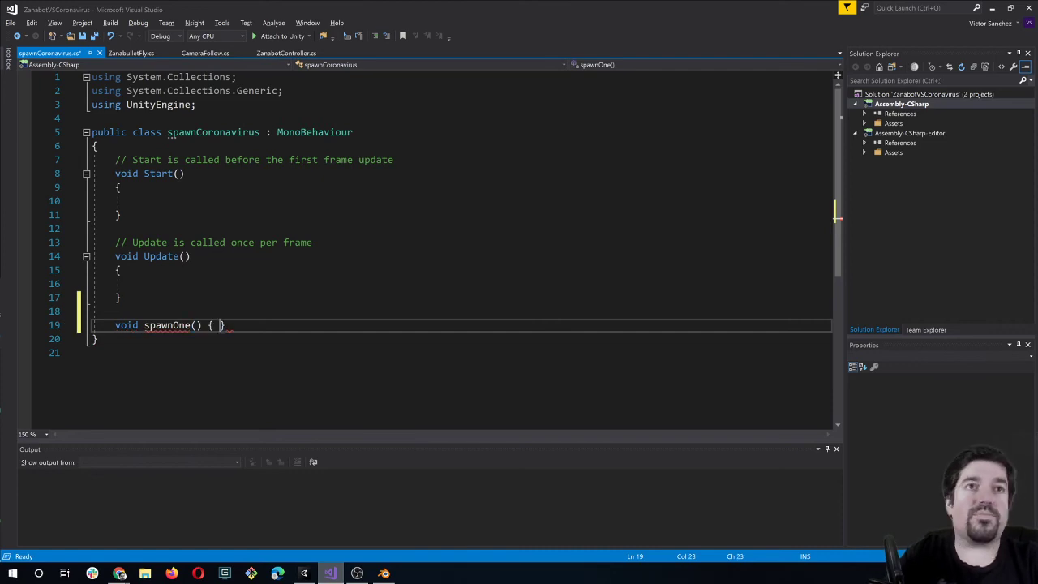
pyautogui.press('Return')
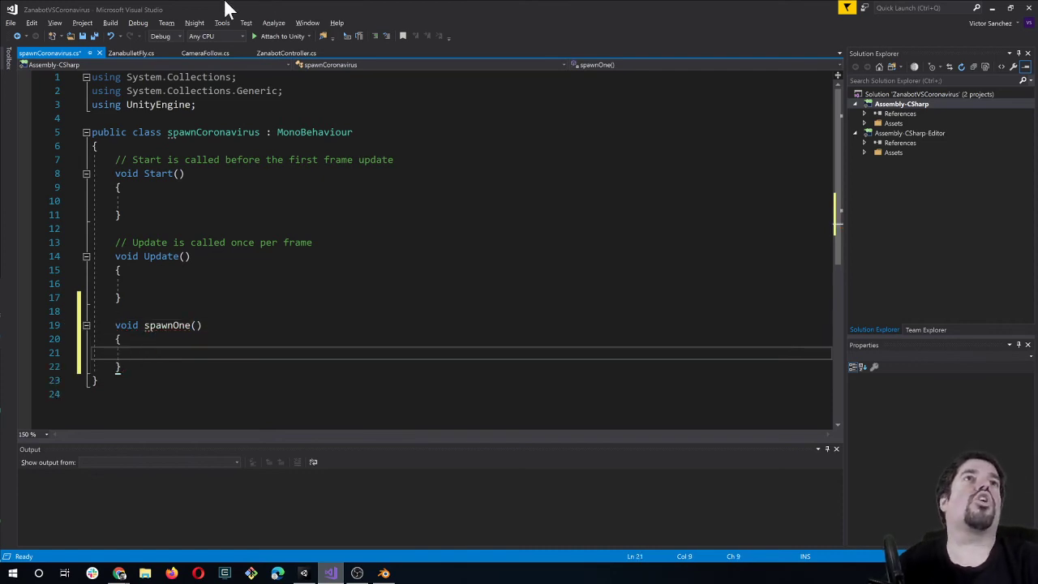
# Review the ZanabulletFly.cs script, including its Invoke line and Update method.
pyautogui.click(143, 52)
pyautogui.scroll(-2, 244, 232)
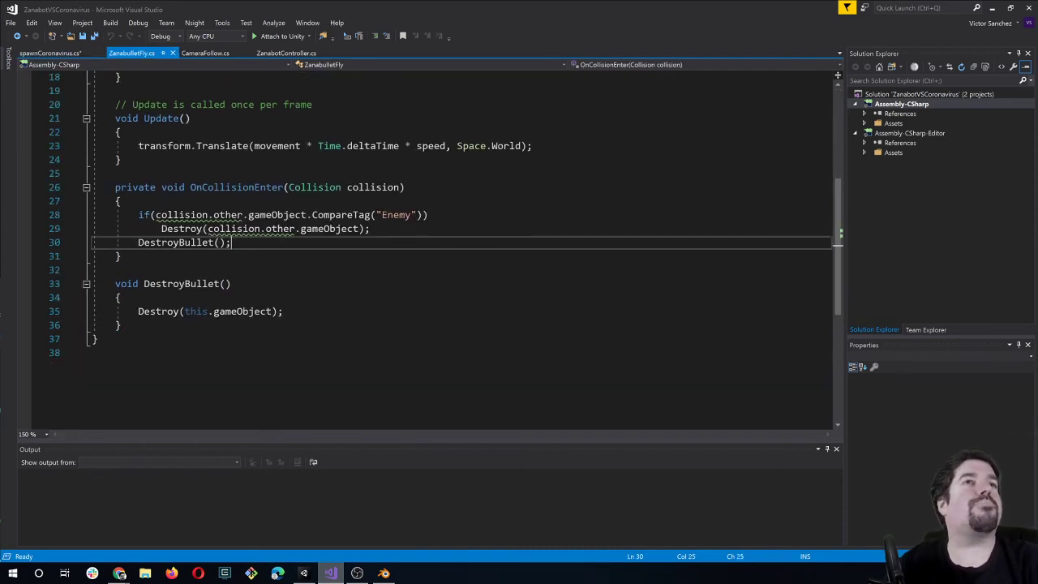
pyautogui.scroll(2, 244, 232)
pyautogui.scroll(1, 244, 231)
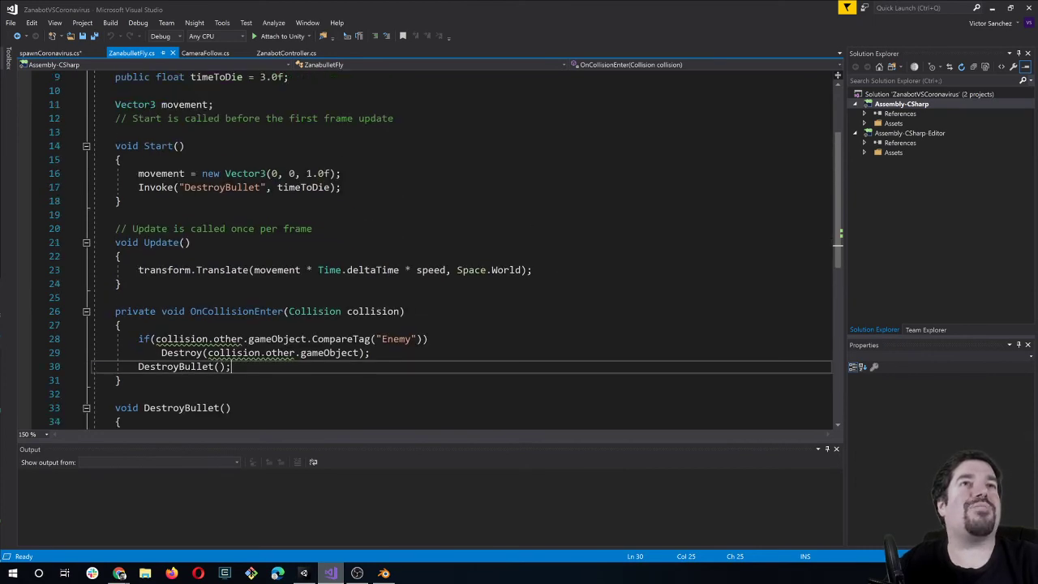
pyautogui.moveTo(344, 188); pyautogui.dragTo(93, 187)
pyautogui.click(172, 188)
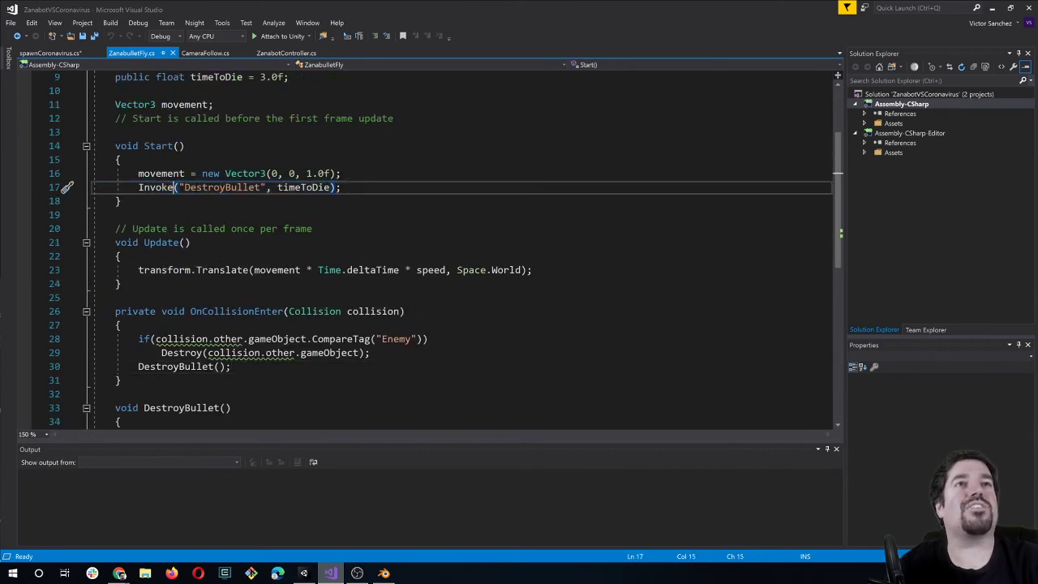
pyautogui.click(184, 243)
pyautogui.scroll(2, 184, 242)
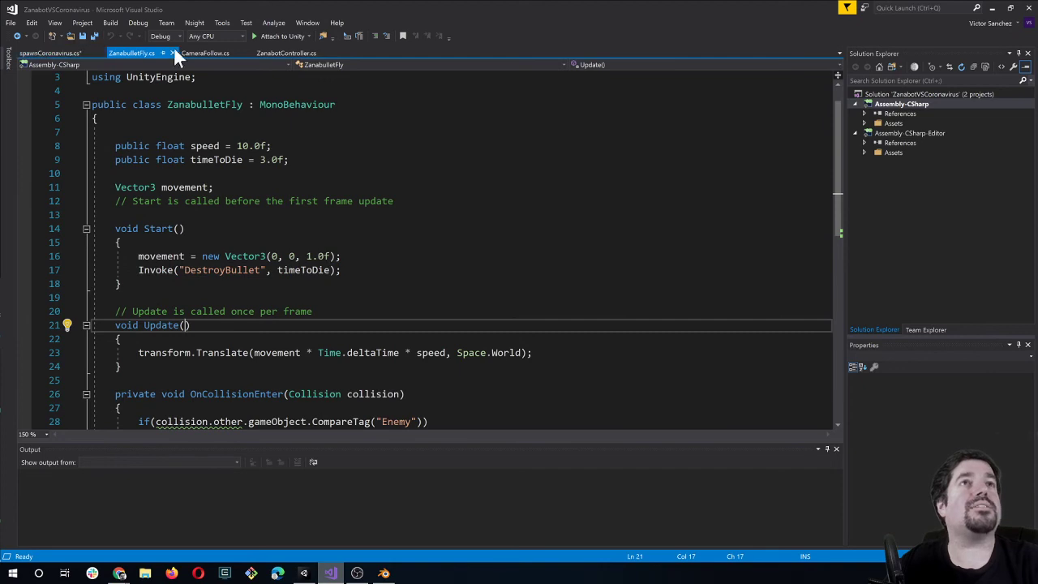
# Expand fireZanabullet() in ZanabotController.cs and copy its Instantiate line.
pyautogui.click(285, 53)
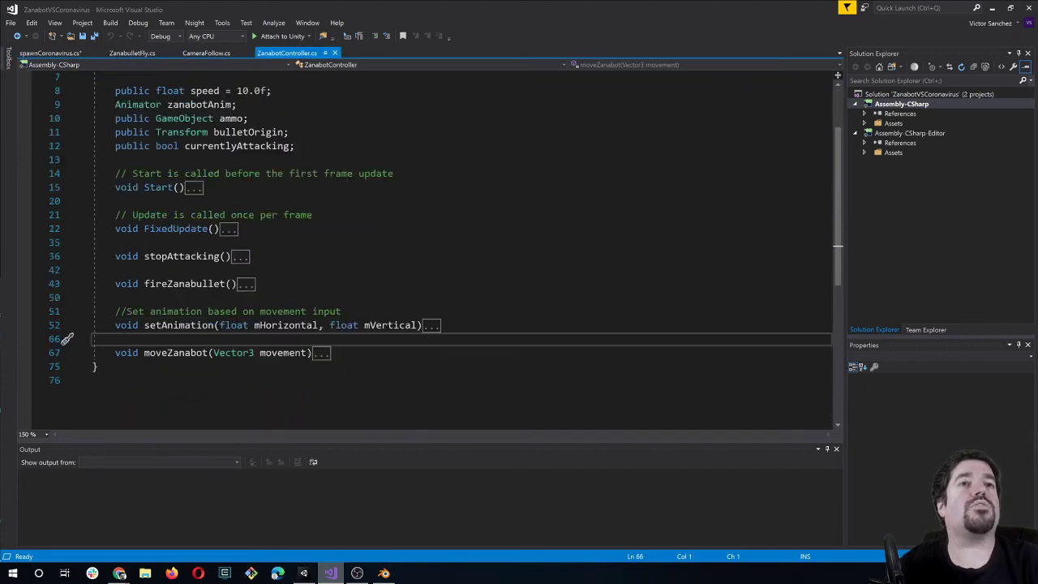
pyautogui.scroll(-3, 77, 292)
pyautogui.scroll(2, 77, 291)
pyautogui.scroll(1, 77, 292)
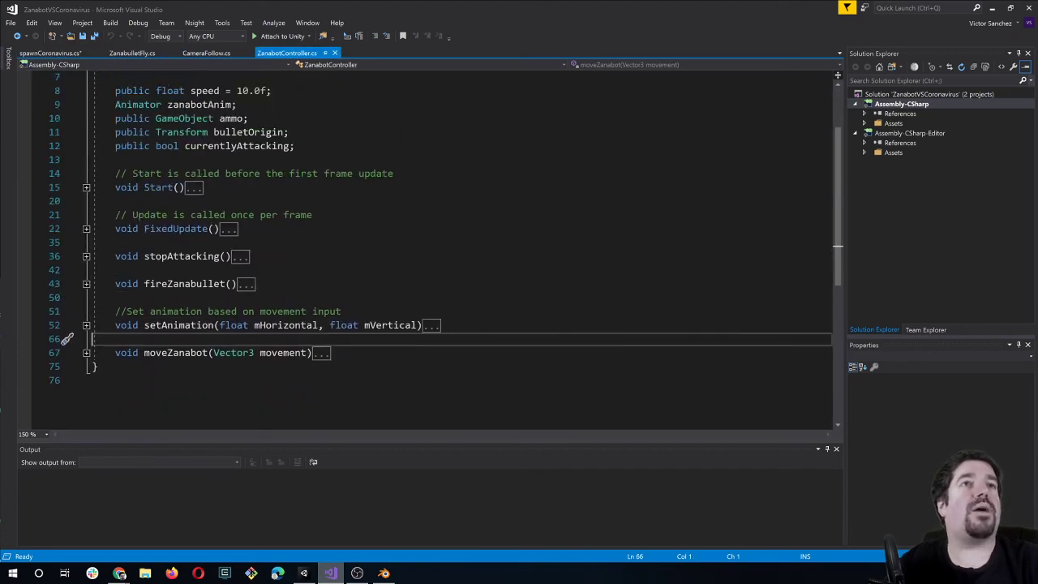
pyautogui.click(86, 284)
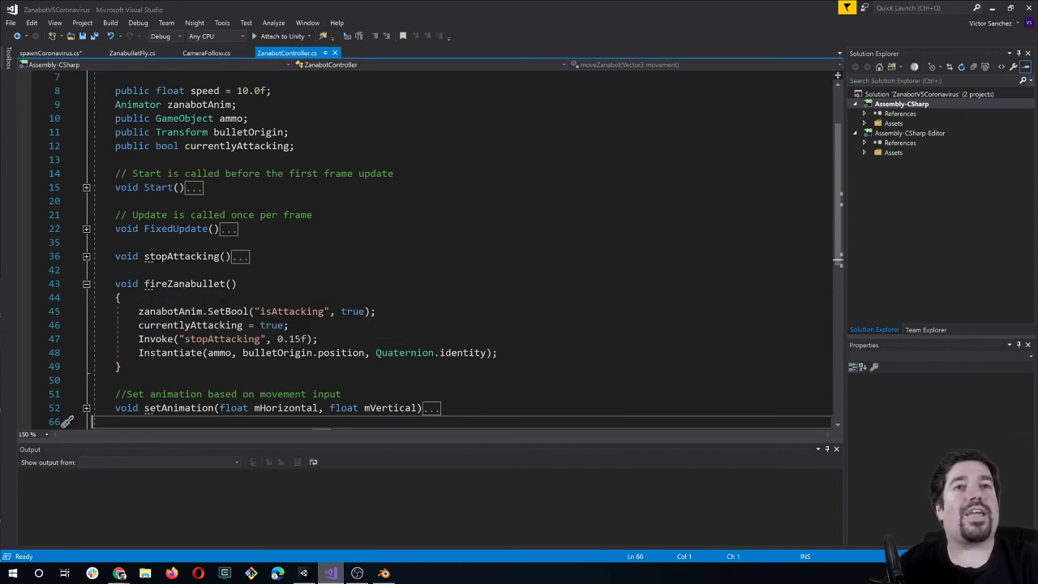
pyautogui.tripleClick(276, 352)
pyautogui.click(202, 352)
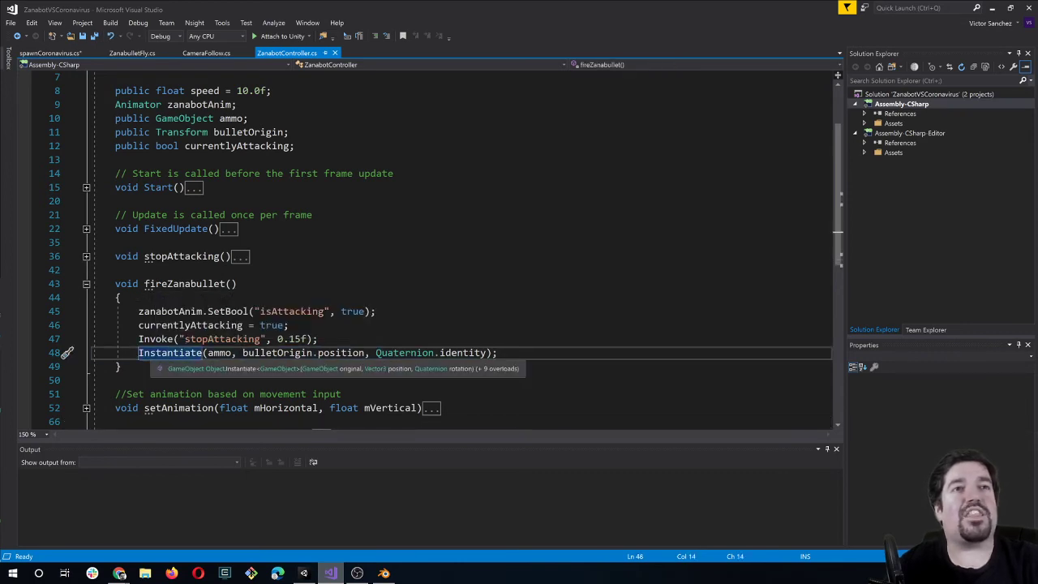
pyautogui.moveTo(162, 354)
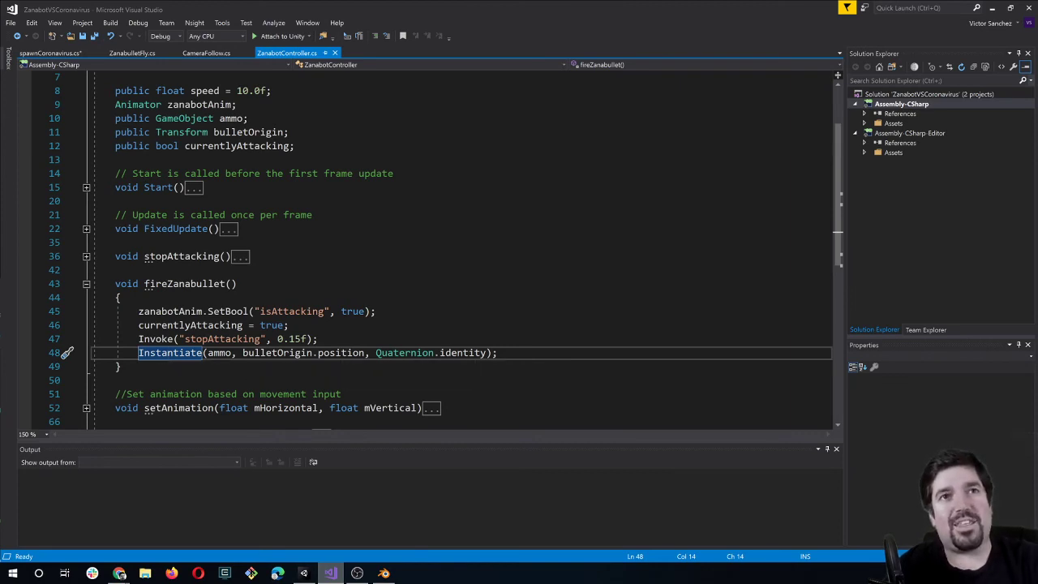
pyautogui.tripleClick(451, 354)
pyautogui.hotkey('ctrl', 'c')
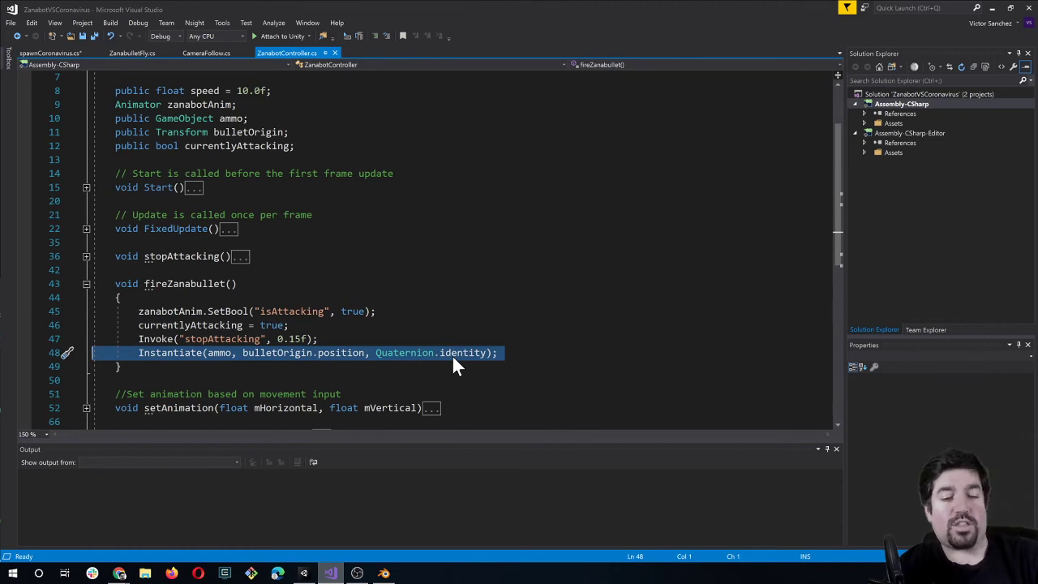
# Paste the Instantiate line into spawnOne, replacing ammo with virus.
pyautogui.click(64, 53)
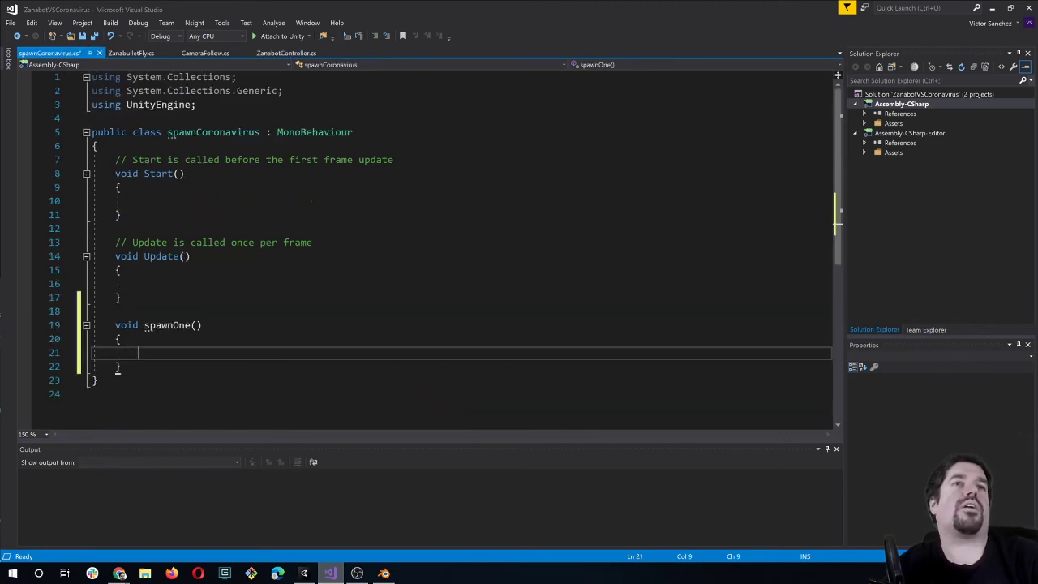
pyautogui.hotkey('ctrl', 'v')
pyautogui.doubleClick(219, 353)
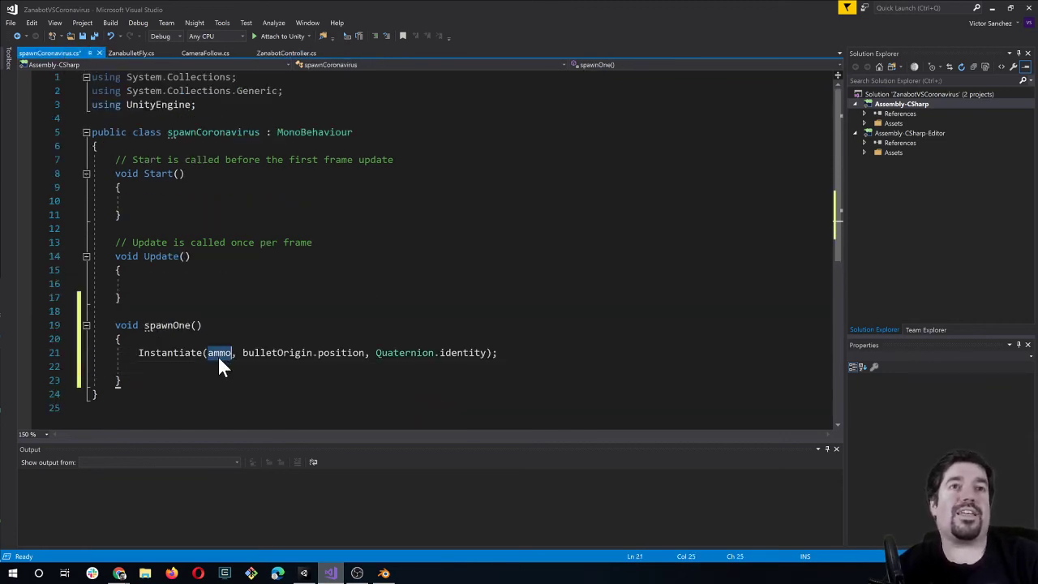
pyautogui.write('virus')
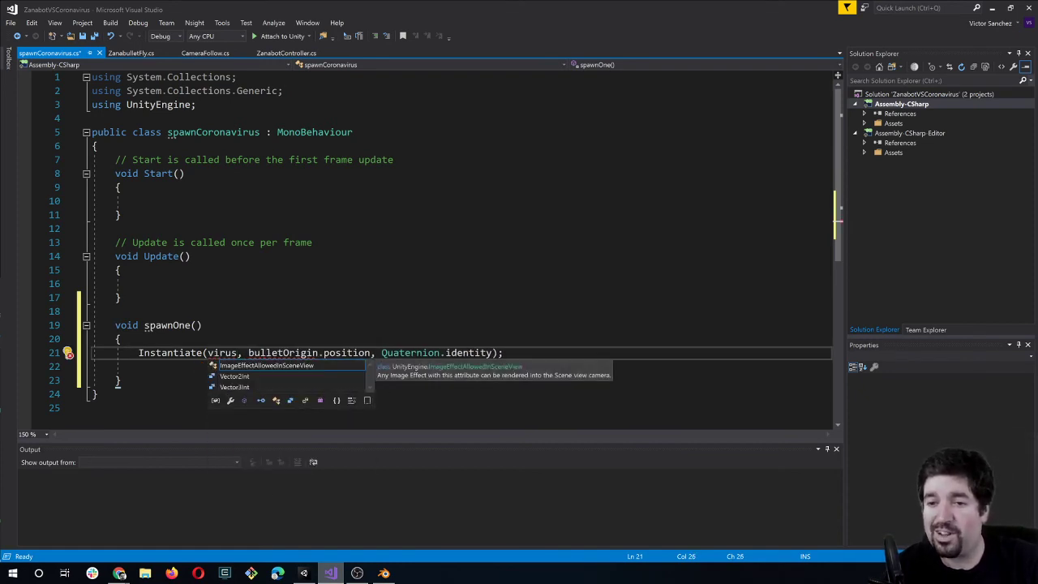
pyautogui.press('Escape')
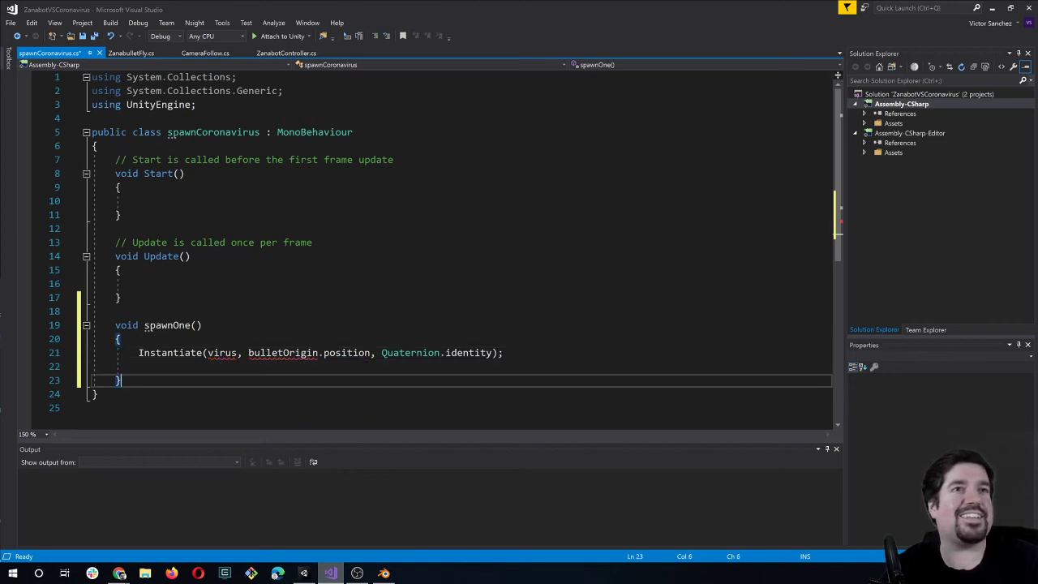
pyautogui.click(117, 366)
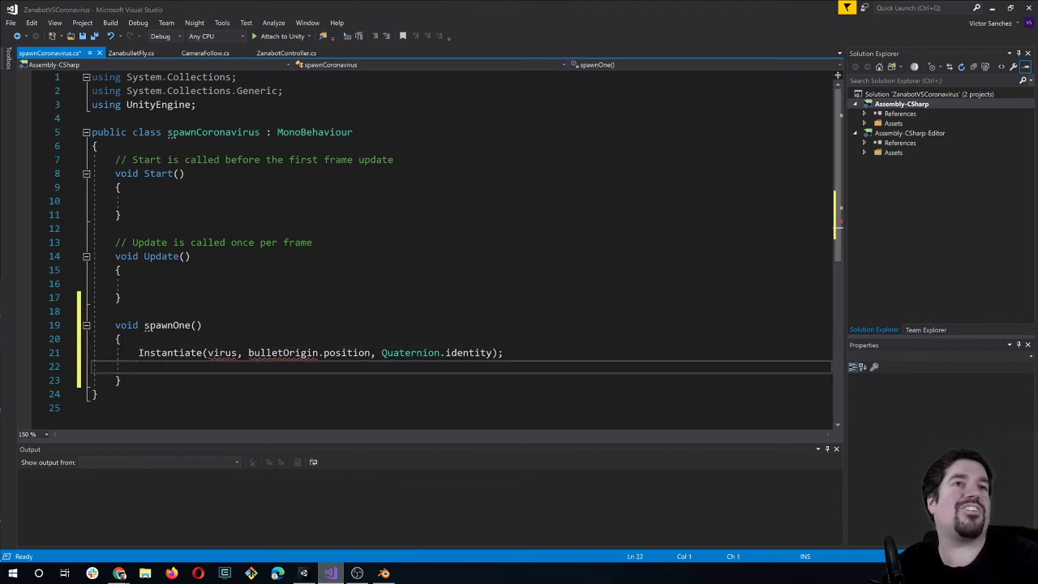
pyautogui.press('BackSpace')
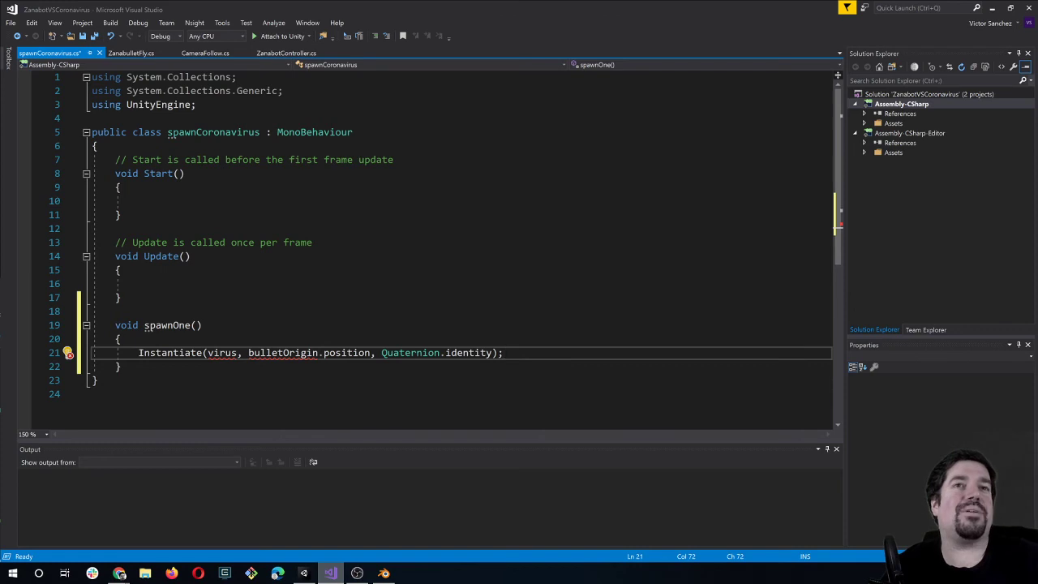
# Declare a public GameObject virus field at the top of the class.
pyautogui.click(97, 146)
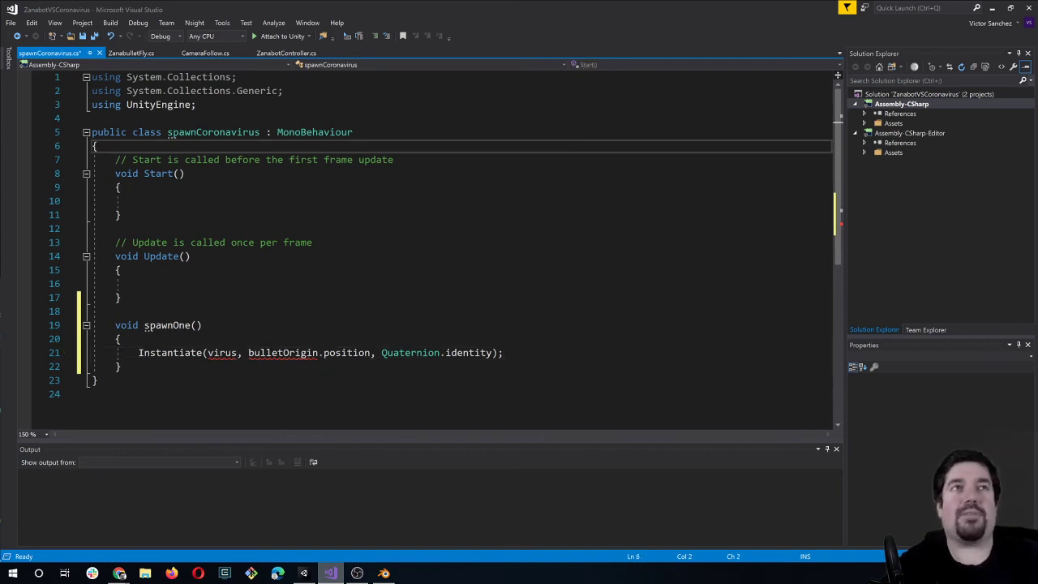
pyautogui.press('Return')
pyautogui.press('Return')
pyautogui.write('ublic ')
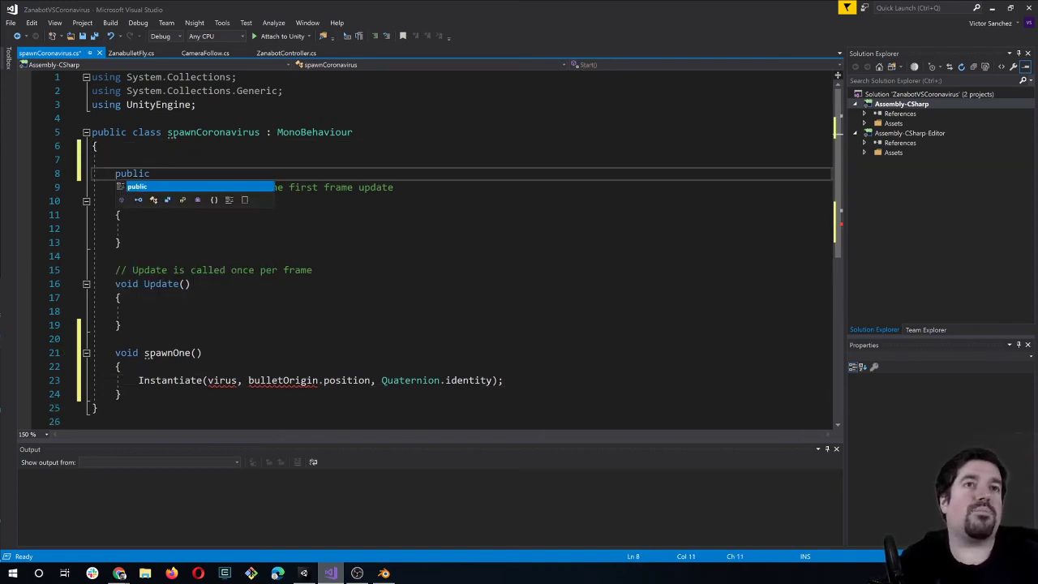
pyautogui.write('Ga')
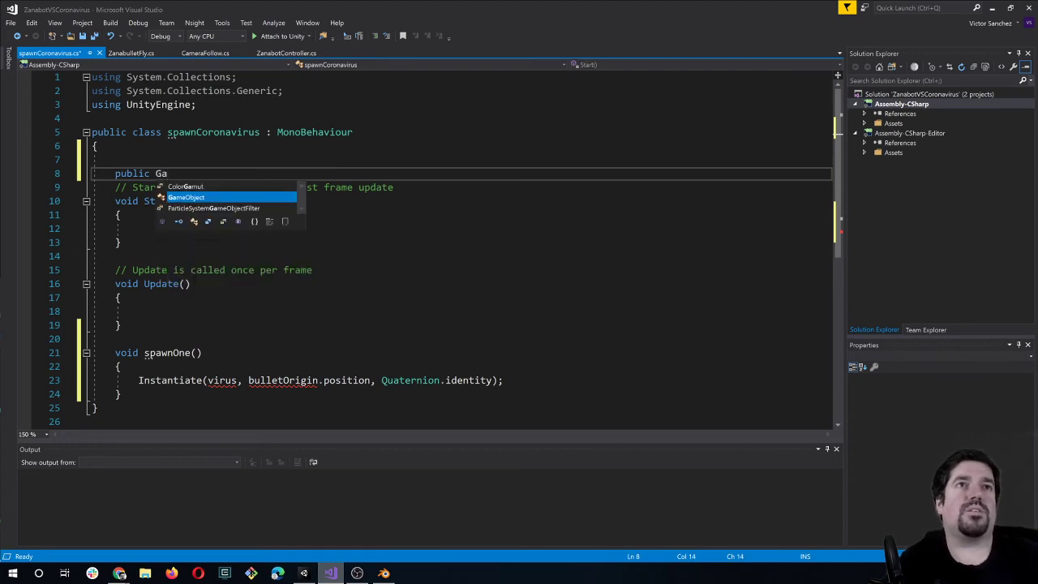
pyautogui.write('meObject vru')
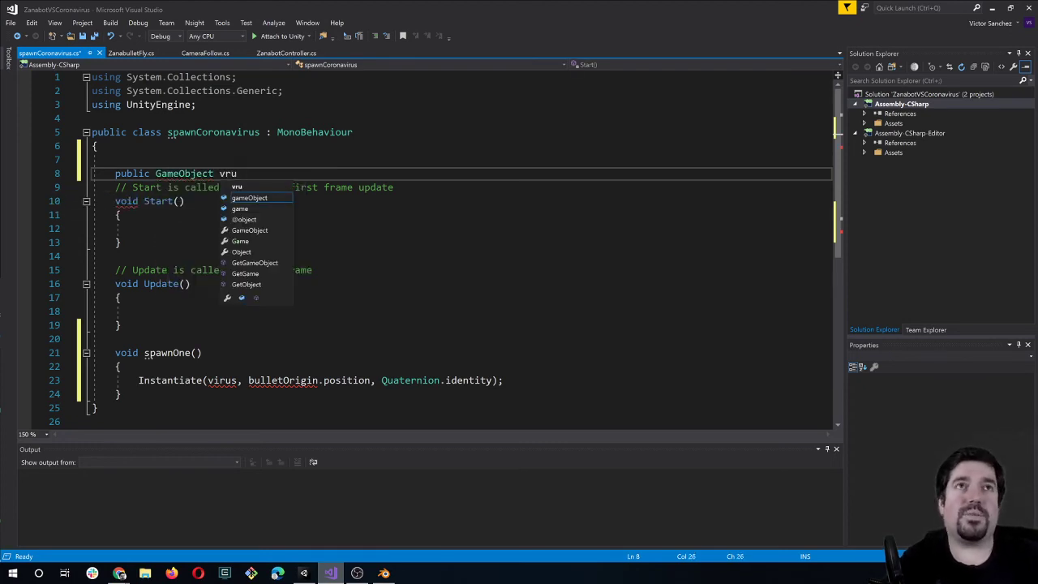
pyautogui.press('BackSpace')
pyautogui.press('BackSpace')
pyautogui.write('irus;')
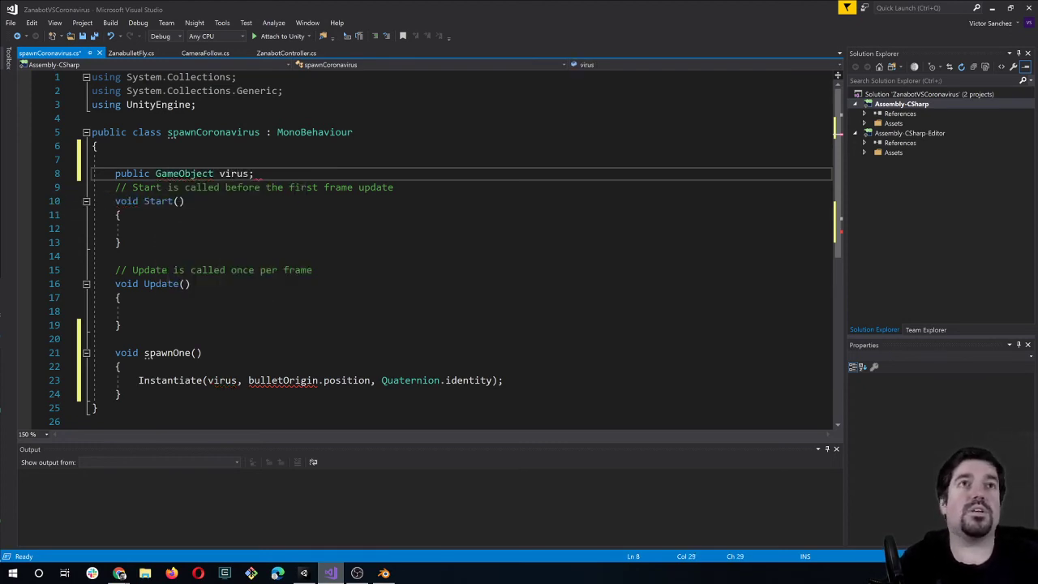
pyautogui.press('Return')
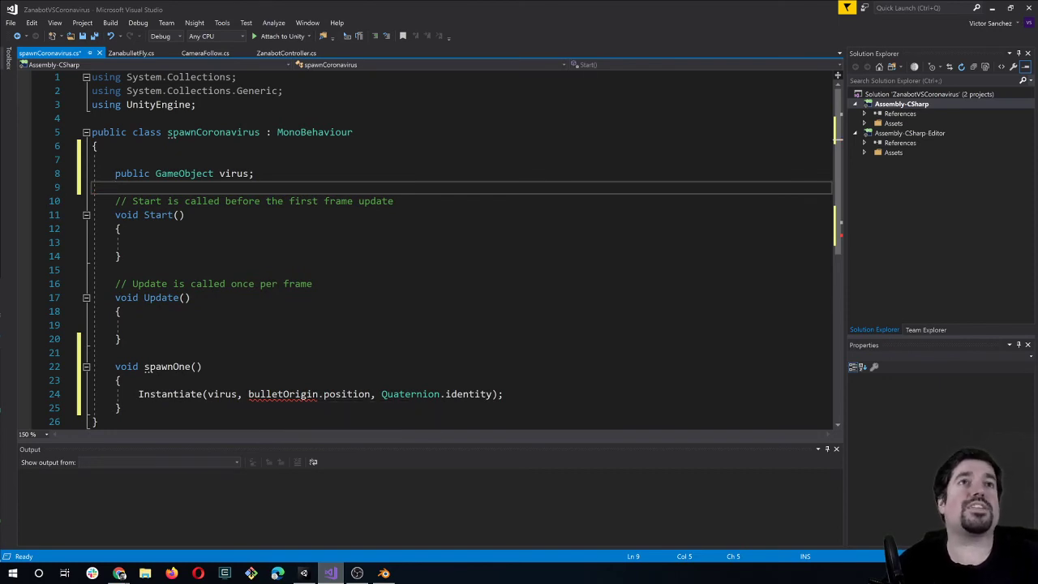
# Replace bulletOrigin.position with this.transform.position in Instantiate and save the script.
pyautogui.moveTo(248, 394); pyautogui.dragTo(370, 394)
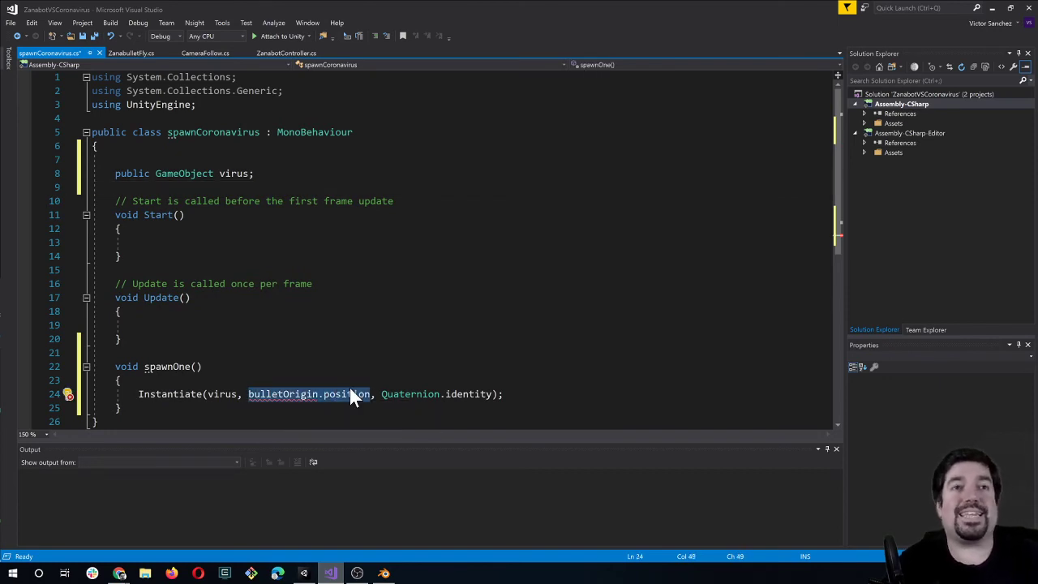
pyautogui.press('Delete')
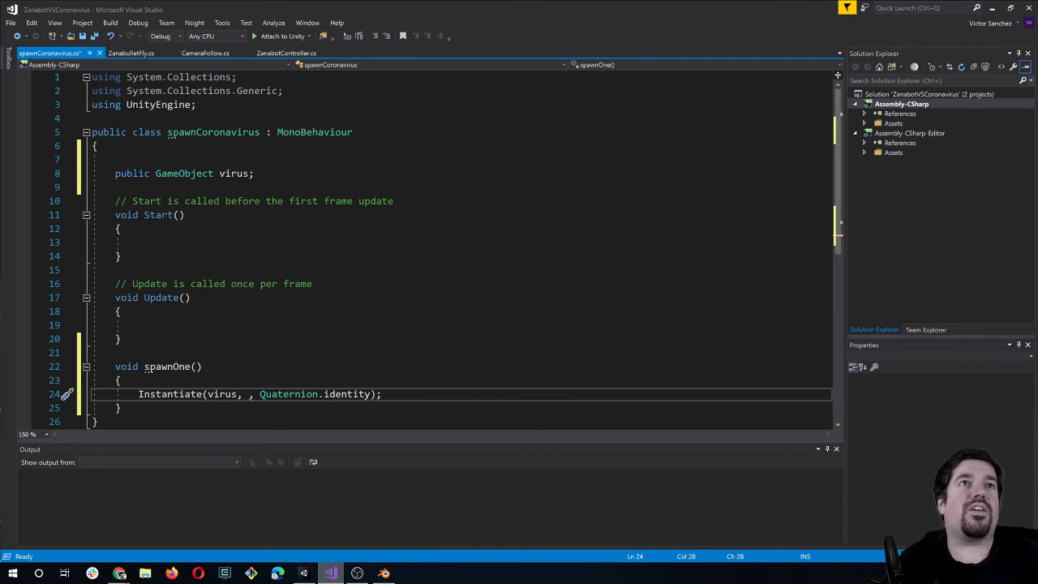
pyautogui.write('this.transform.')
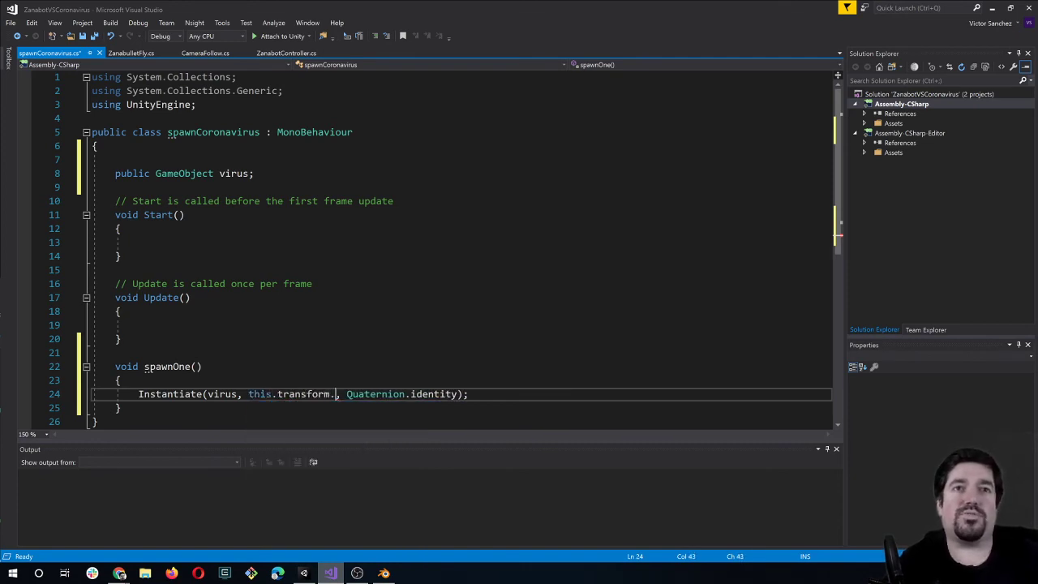
pyautogui.write('pos')
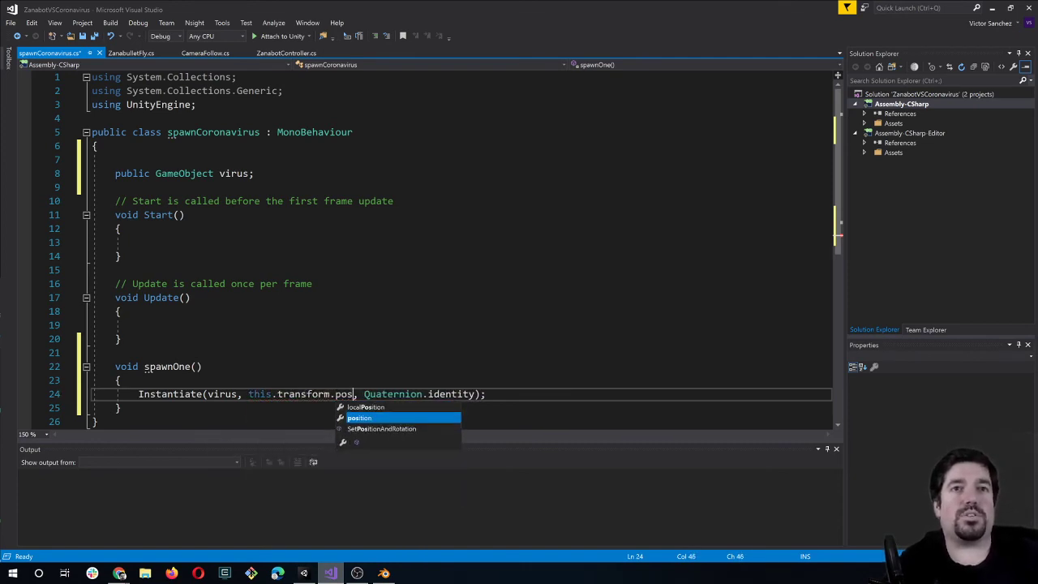
pyautogui.press('Tab')
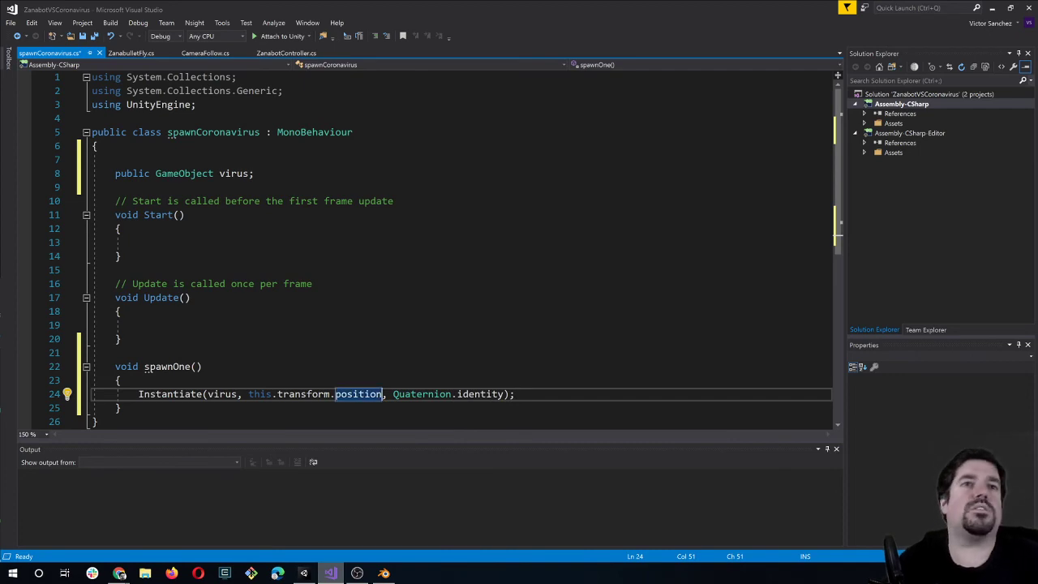
pyautogui.hotkey('ctrl', 's')
# Add InvokeRepeating("spawnOne", 3.0f, 3.0f); to Start, then return to Unity.
pyautogui.scroll(-1, 453, 243)
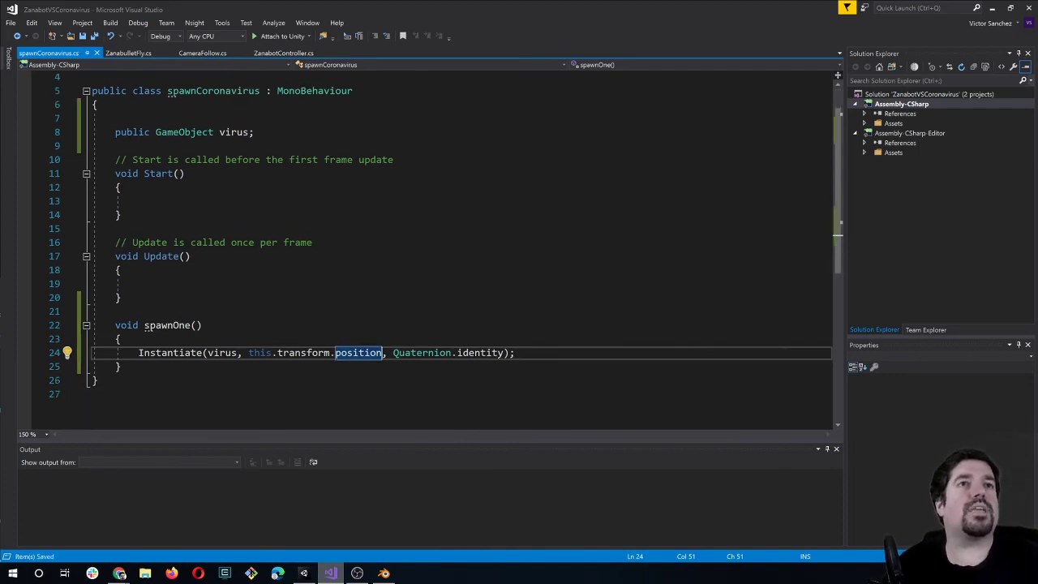
pyautogui.click(139, 200)
pyautogui.write('Inv')
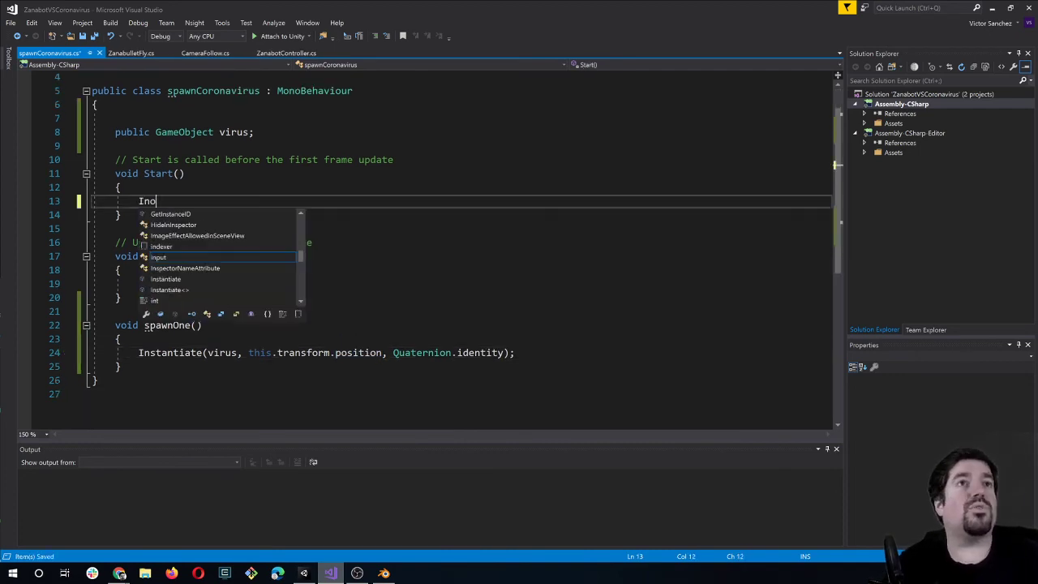
pyautogui.write('o')
pyautogui.press('Down')
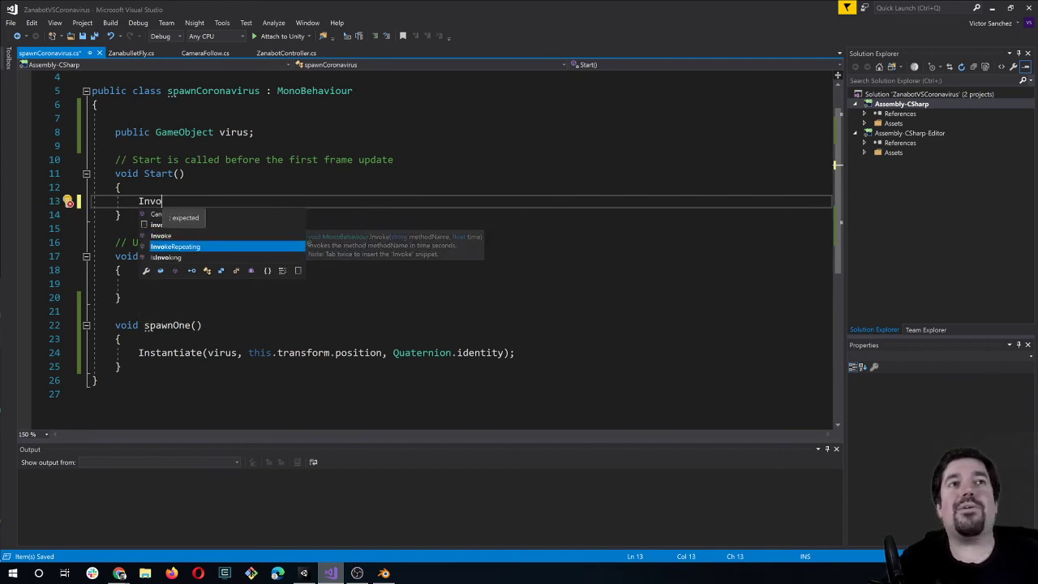
pyautogui.press('Tab')
pyautogui.write('(')
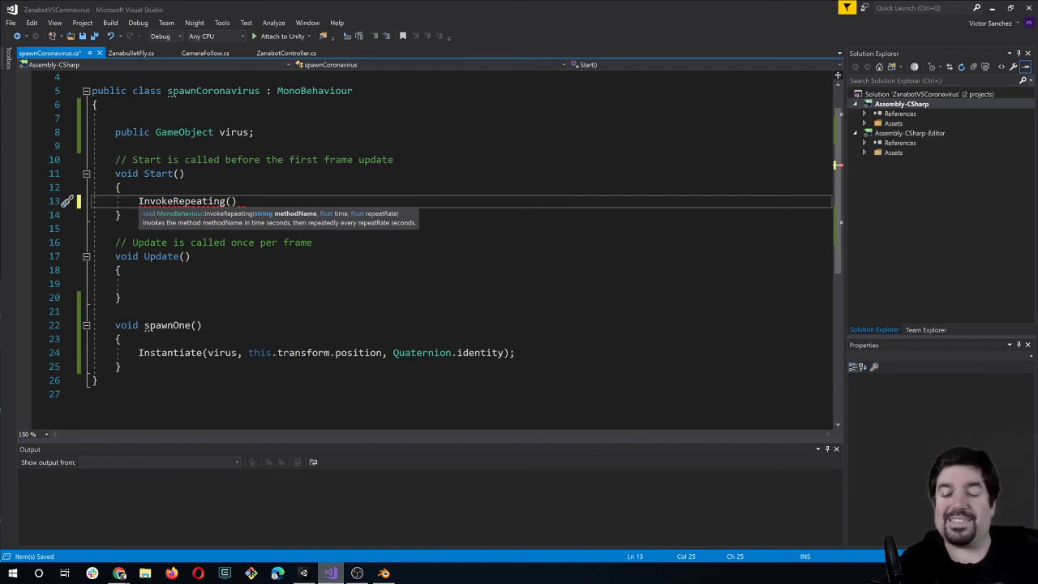
pyautogui.write('"spawnO')
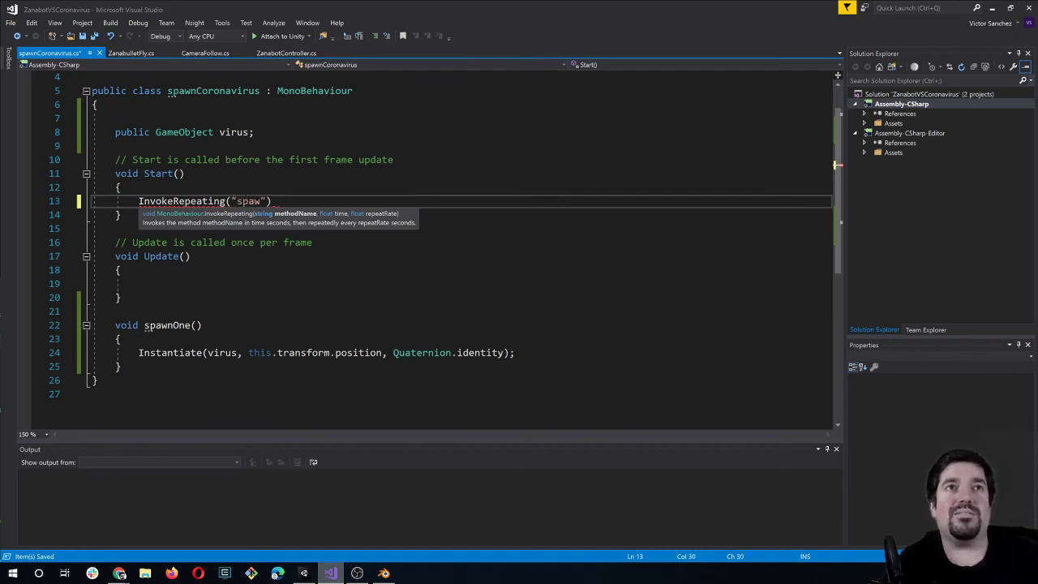
pyautogui.write('ne')
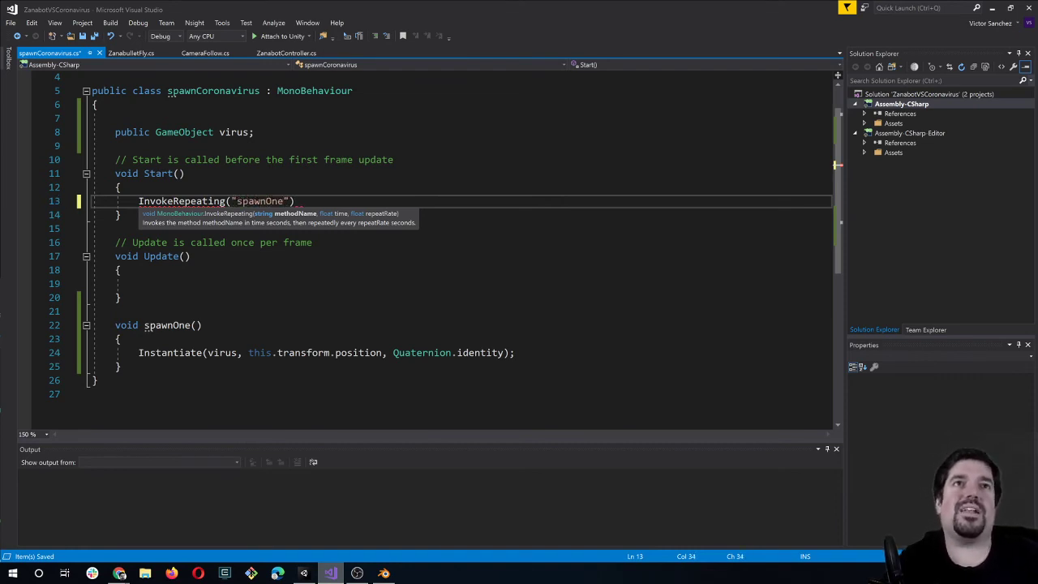
pyautogui.write('"')
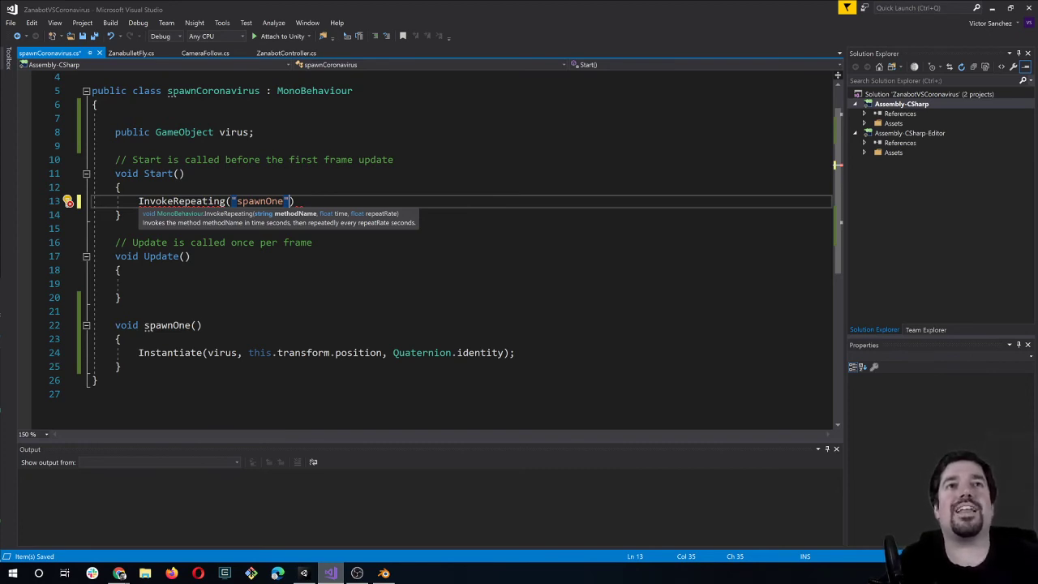
pyautogui.write(',3.0f,3.0f')
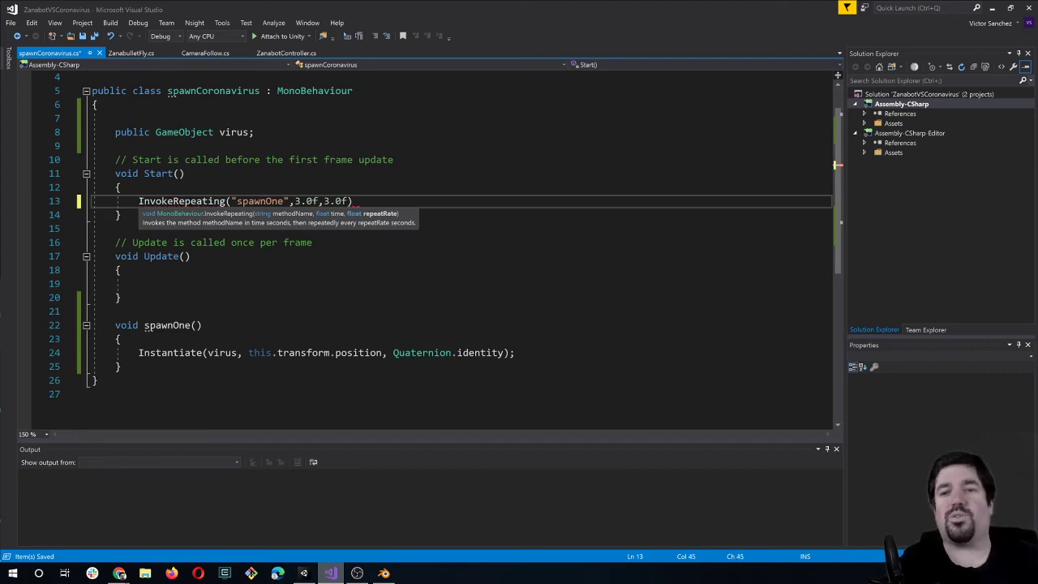
pyautogui.write(')')
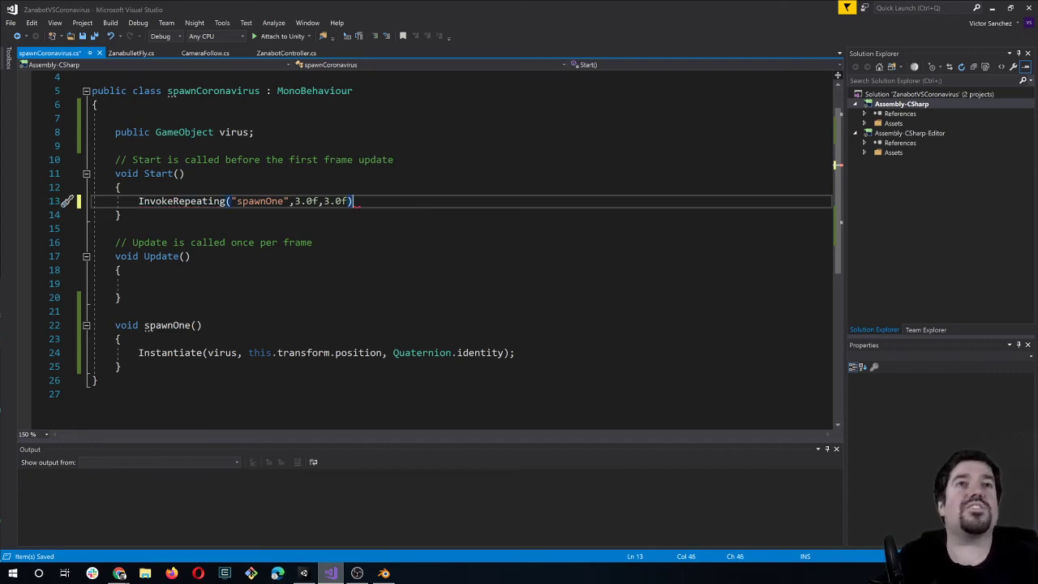
pyautogui.write(';')
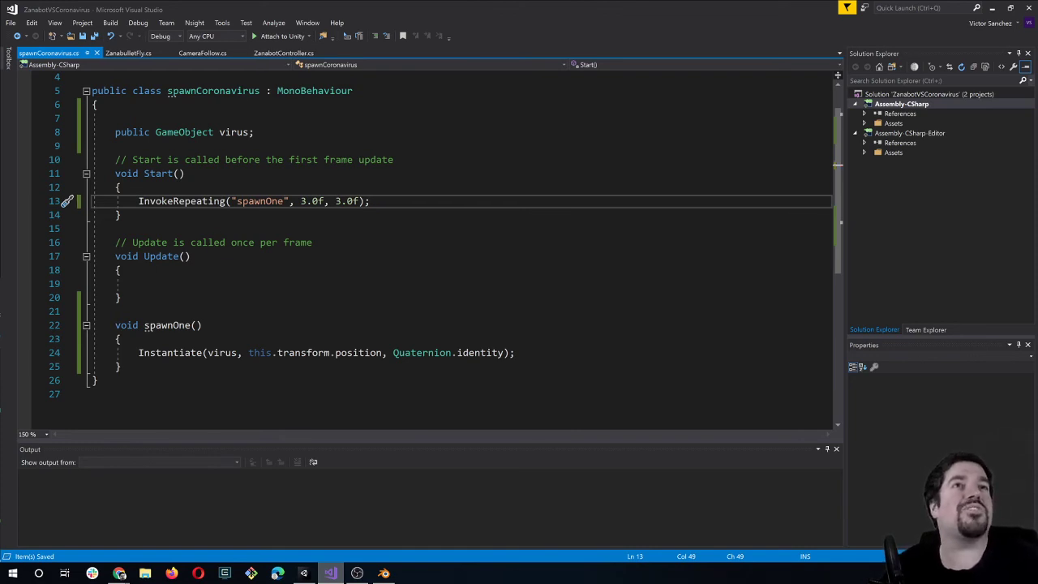
pyautogui.moveTo(138, 200); pyautogui.dragTo(122, 215)
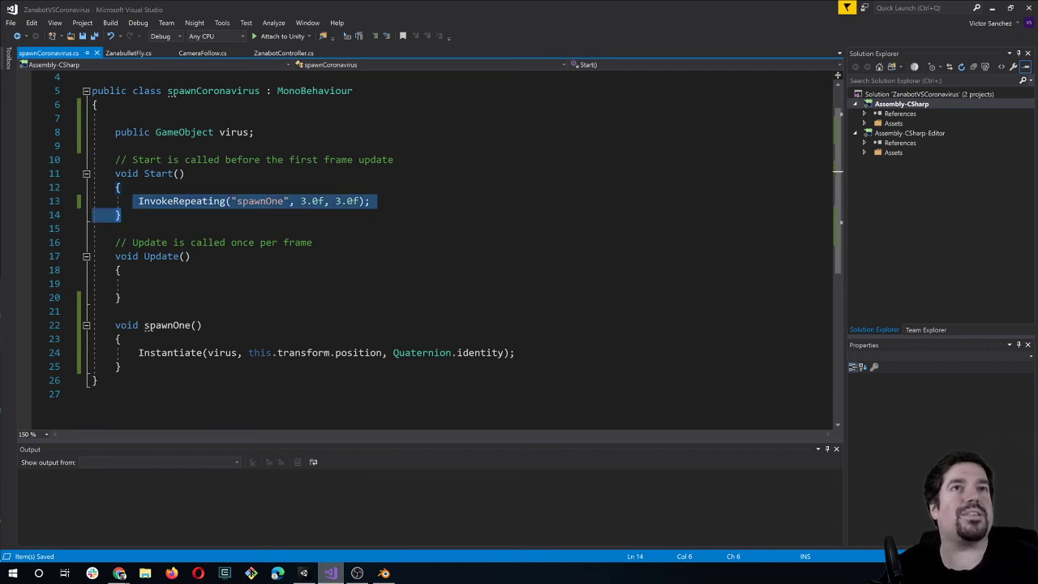
pyautogui.press('Down')
pyautogui.press('Down')
pyautogui.press('Down')
pyautogui.press('Down')
pyautogui.press('Down')
pyautogui.press('Down')
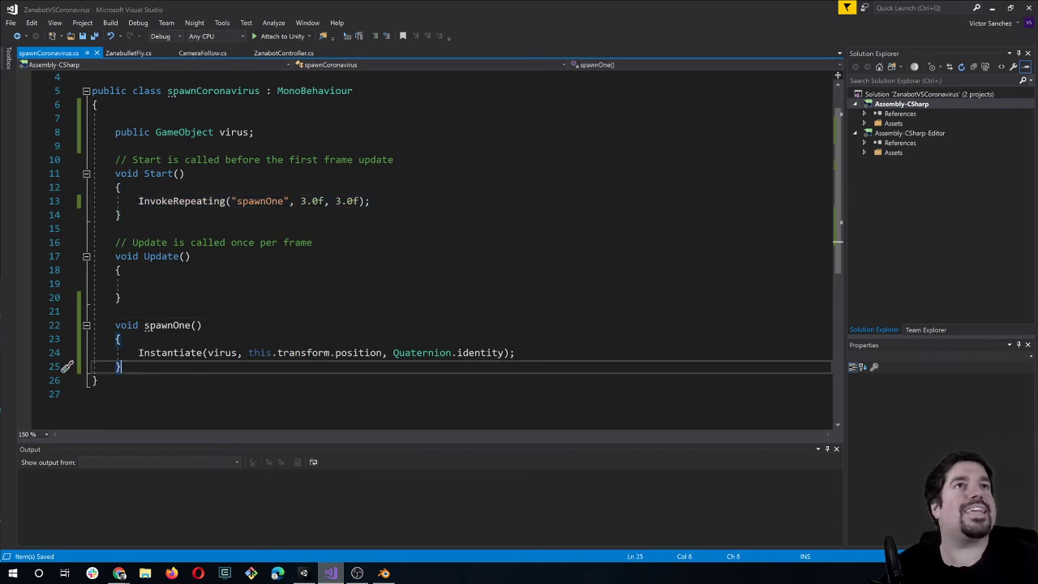
pyautogui.hotkey('alt', 'Tab')
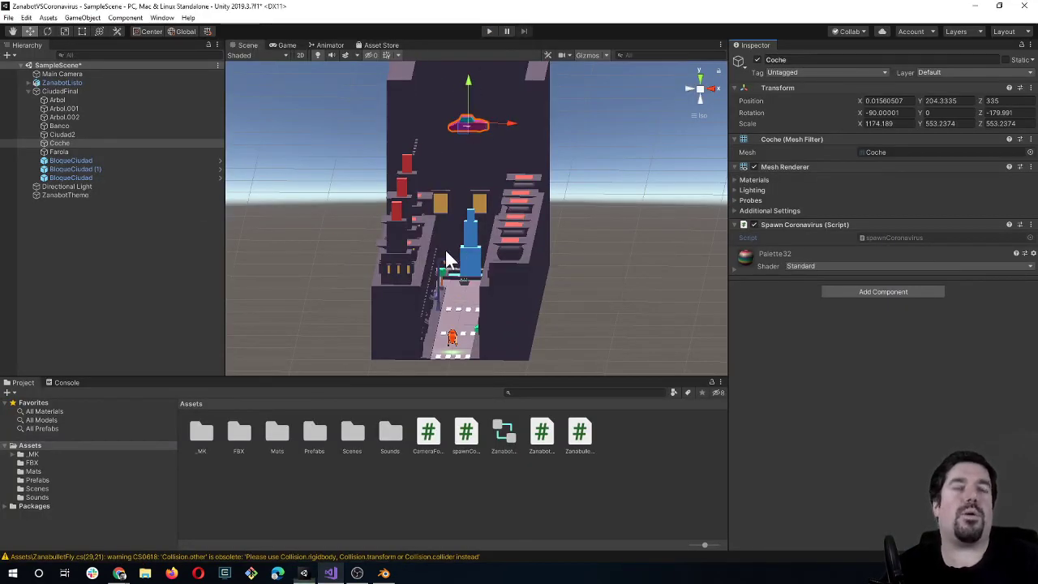
pyautogui.click(488, 31)
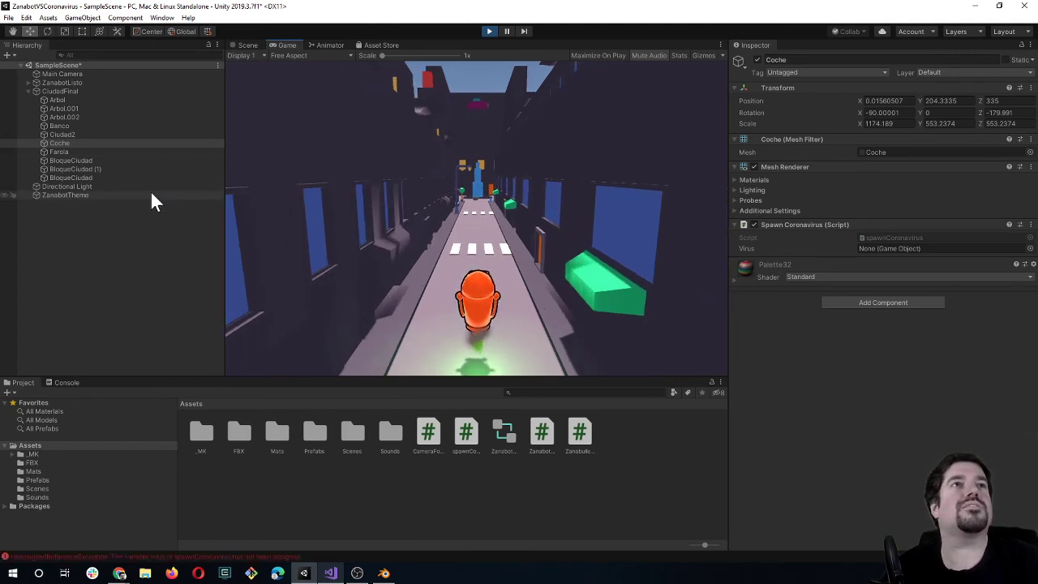
pyautogui.click(158, 558)
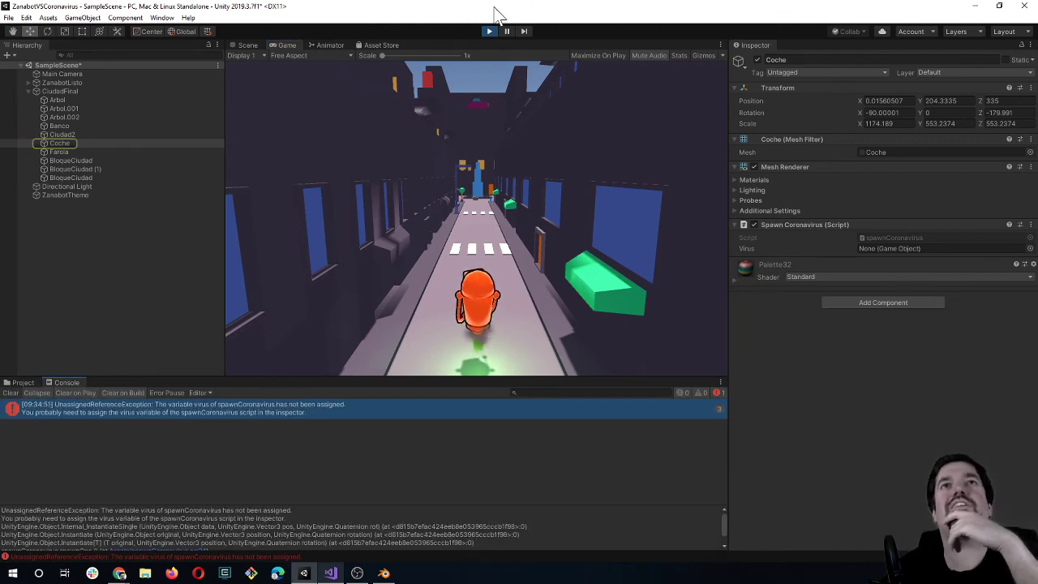
pyautogui.click(488, 31)
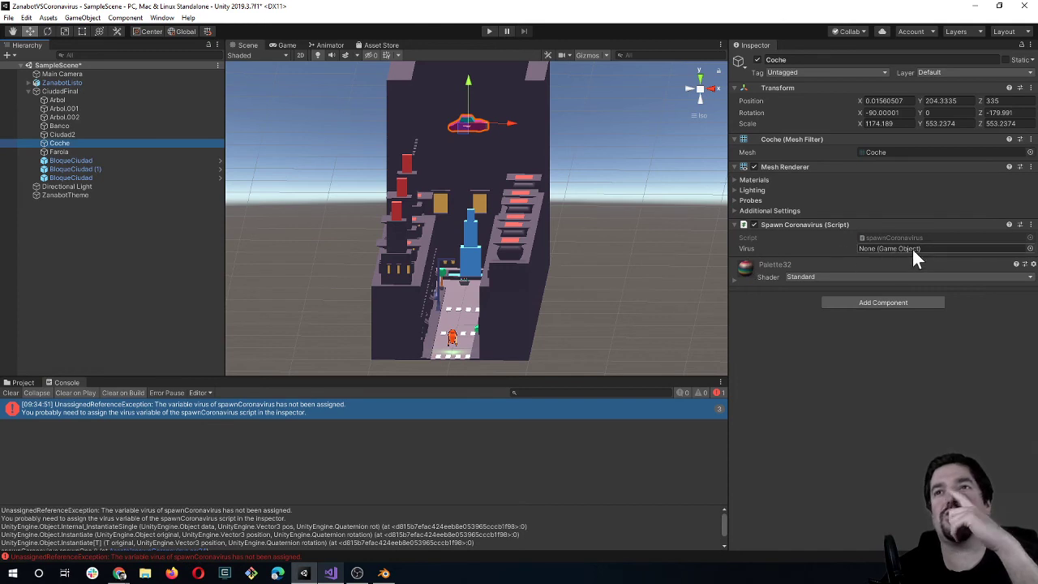
pyautogui.click(18, 382)
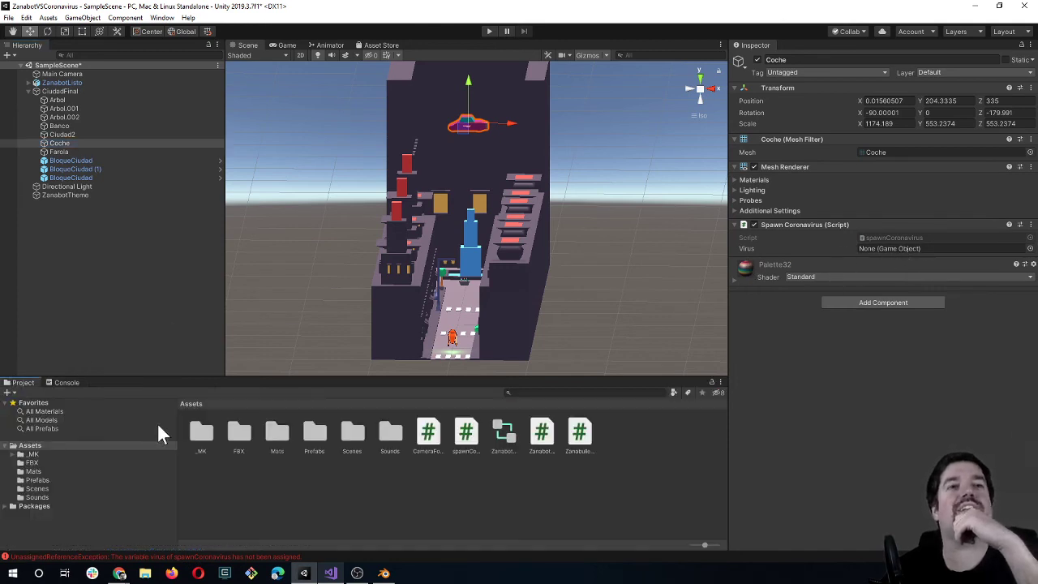
# Assign the Coronavirus prefab to Coche's Spawn Coronavirus Virus field and start Play mode.
pyautogui.doubleClick(314, 441)
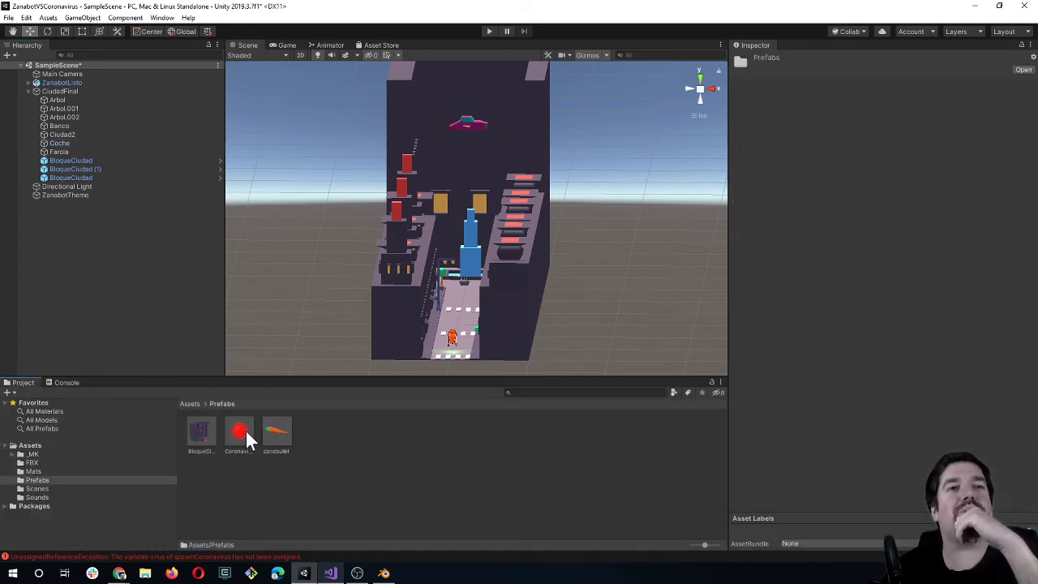
pyautogui.click(66, 142)
pyautogui.moveTo(239, 444); pyautogui.dragTo(879, 249)
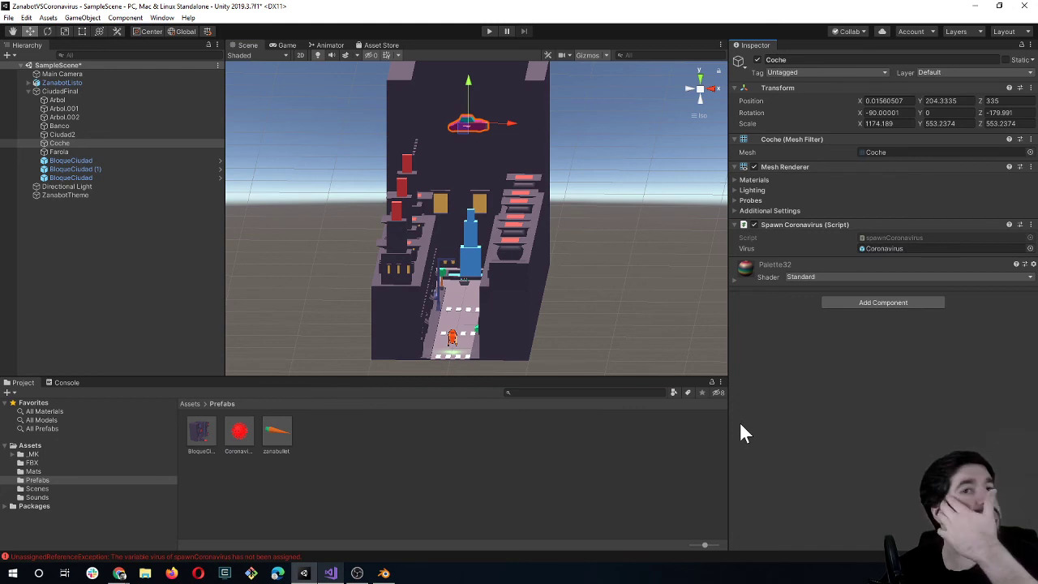
pyautogui.click(490, 31)
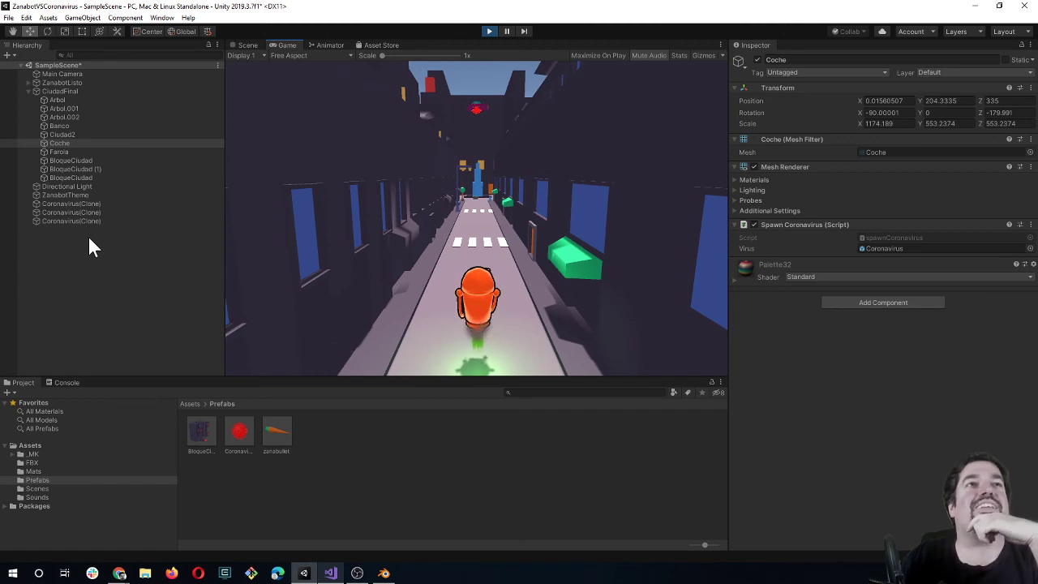
# Inspect the spawned Coronavirus(Clone) objects in the Hierarchy, then stop Play mode.
pyautogui.click(119, 203)
pyautogui.click(116, 212)
pyautogui.click(117, 221)
pyautogui.click(113, 229)
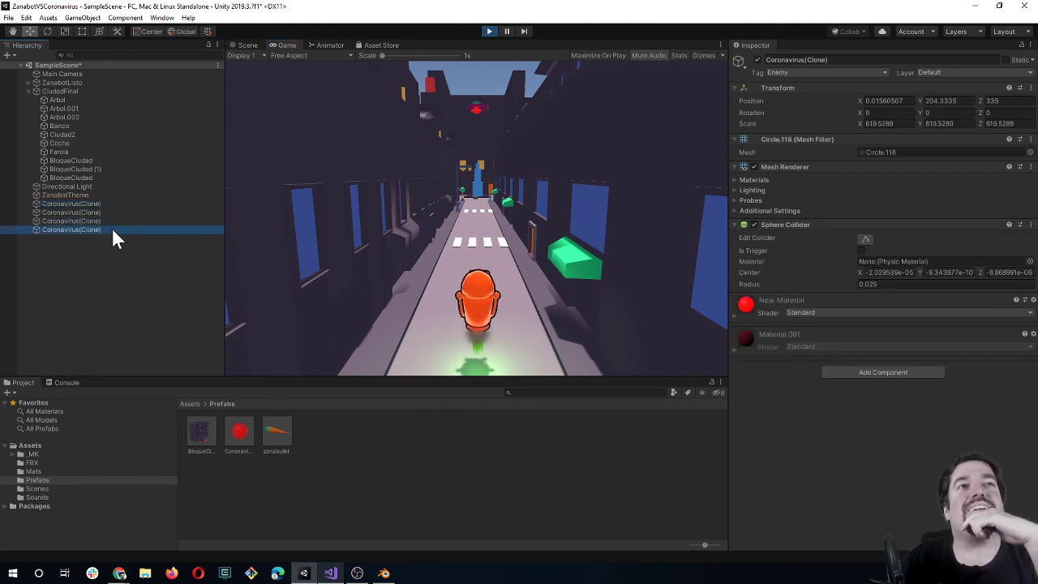
pyautogui.click(111, 204)
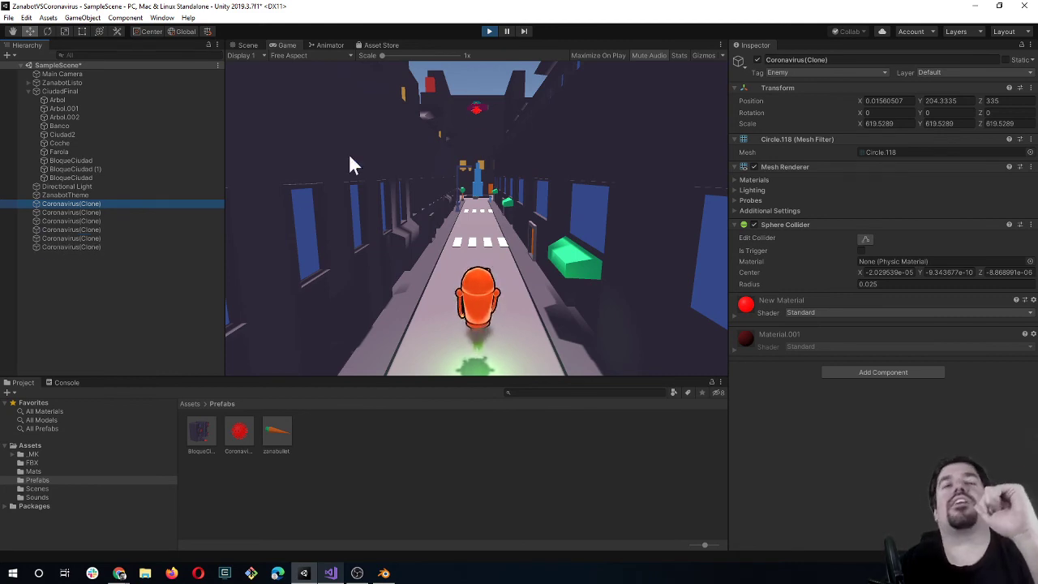
pyautogui.click(488, 34)
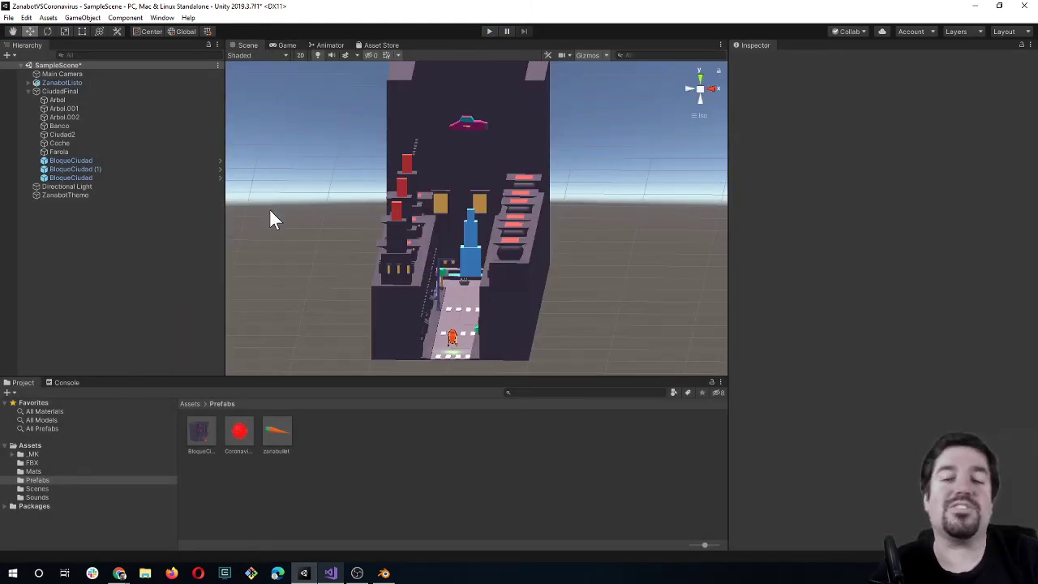
pyautogui.keyDown('alt'); pyautogui.moveTo(361, 203); pyautogui.dragTo(425, 297); pyautogui.keyUp('alt')
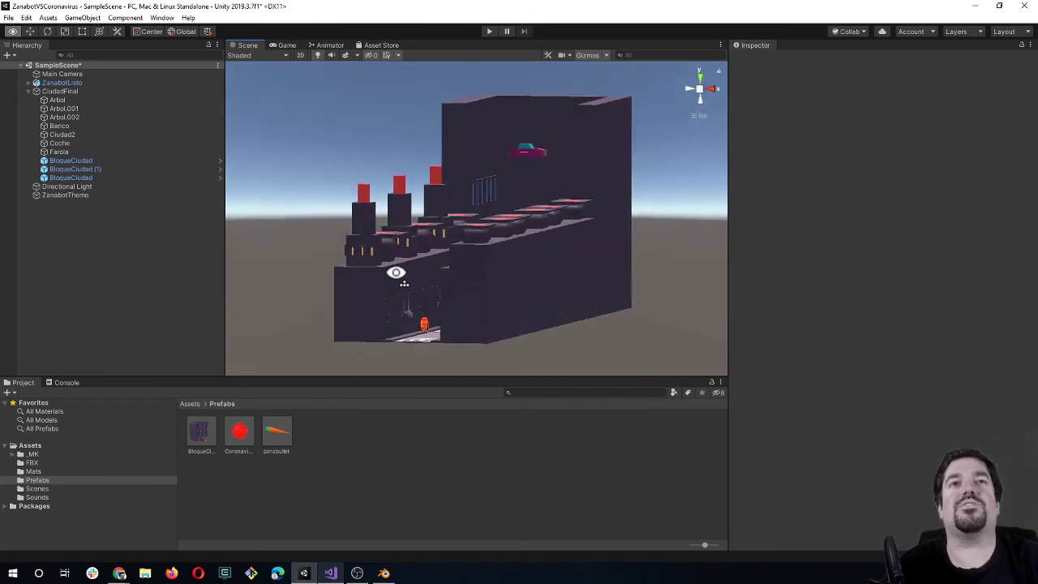
pyautogui.click(445, 306)
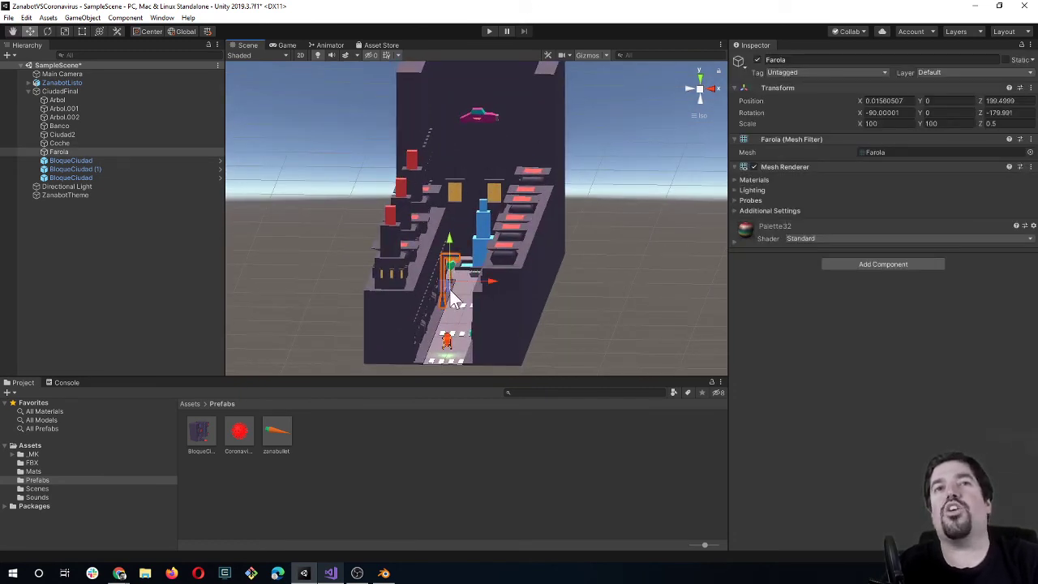
pyautogui.click(295, 252)
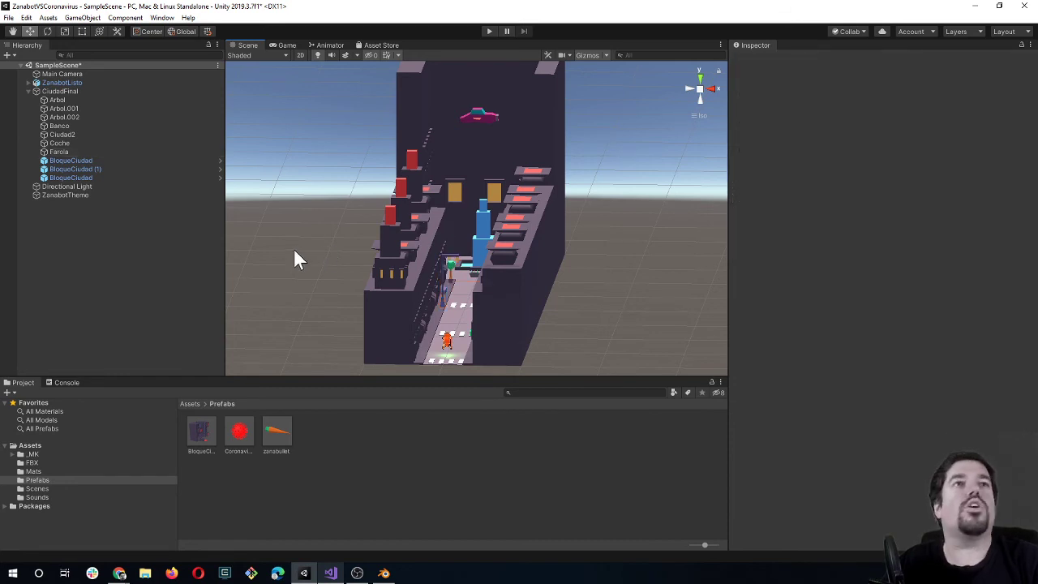
pyautogui.keyDown('alt'); pyautogui.moveTo(268, 254); pyautogui.dragTo(478, 327); pyautogui.keyUp('alt')
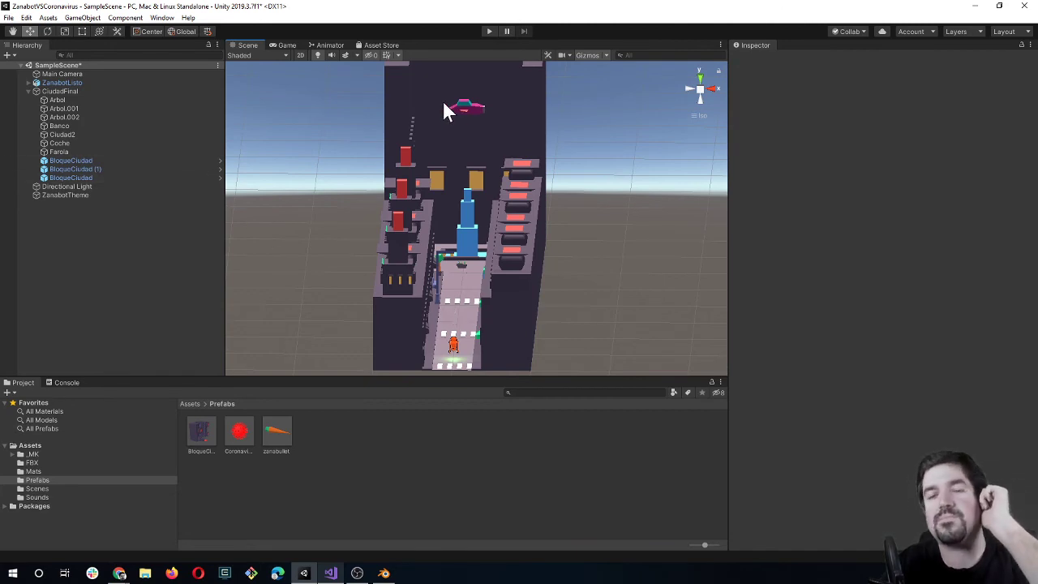
# Add a Rigidbody with Mass 5 to the Coronavirus prefab and enter Play mode.
pyautogui.click(241, 432)
pyautogui.scroll(-2, 770, 324)
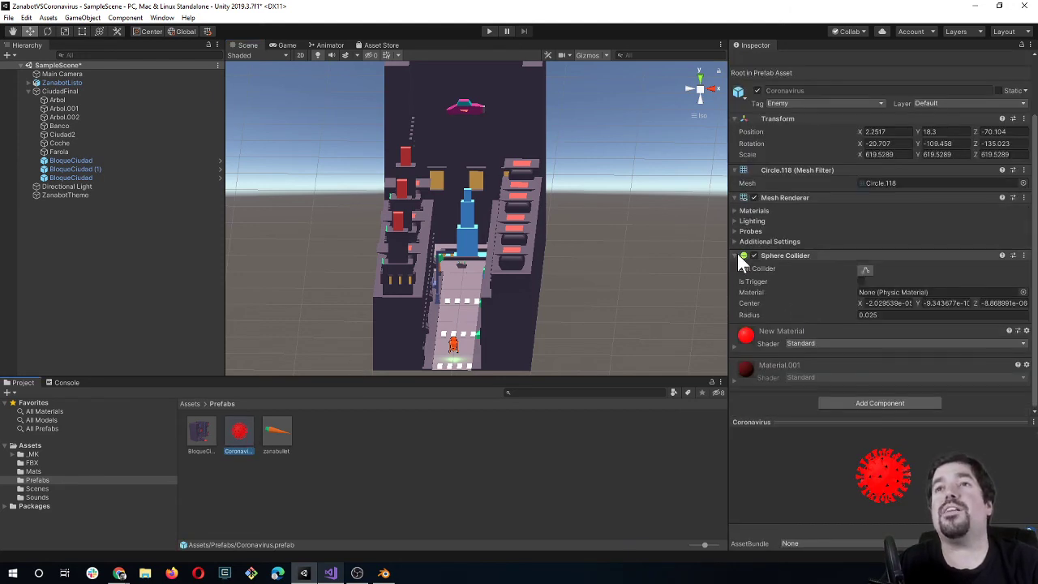
pyautogui.click(869, 397)
pyautogui.write('r')
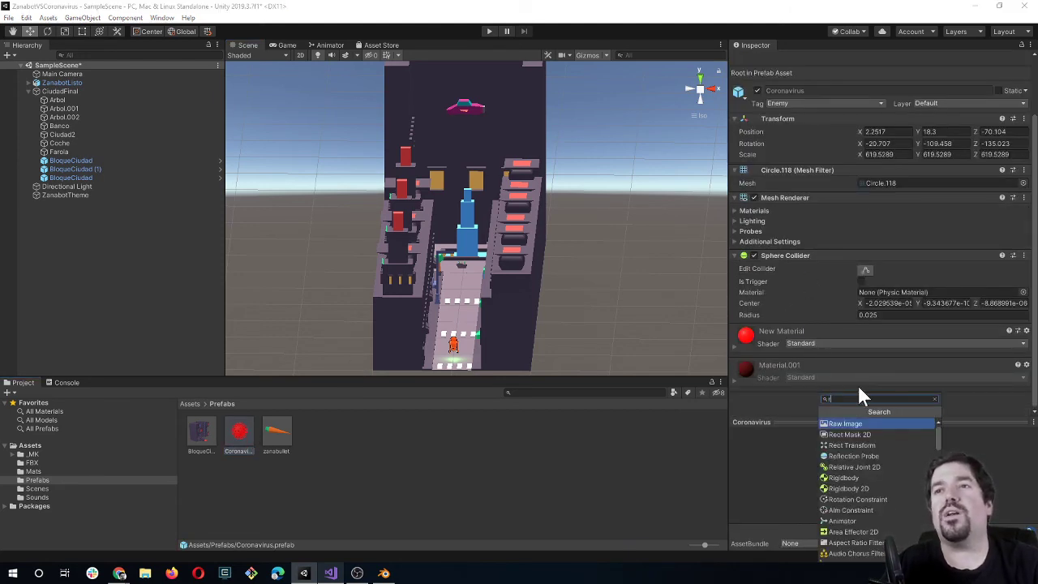
pyautogui.write('igi')
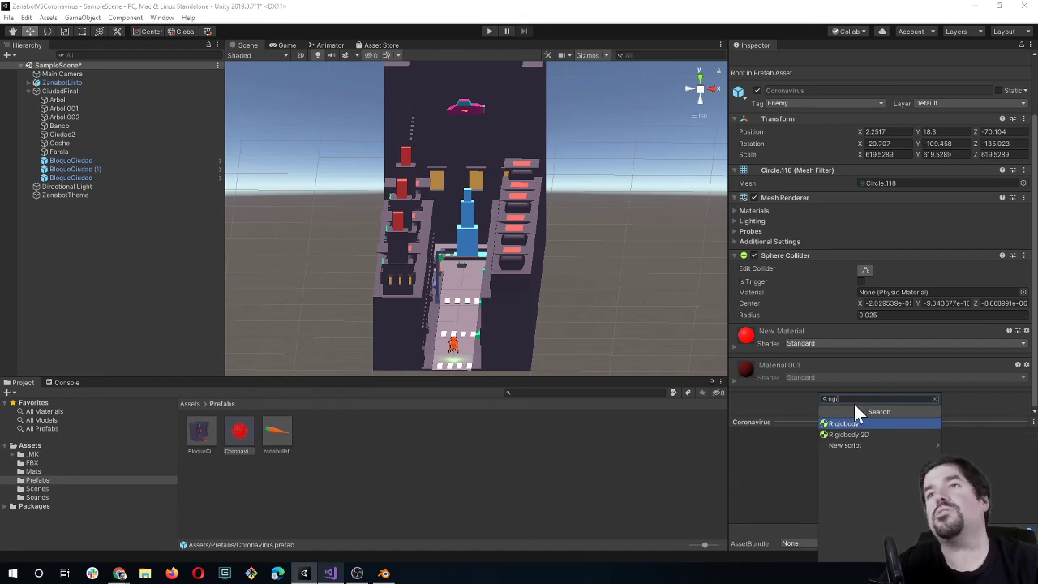
pyautogui.click(858, 420)
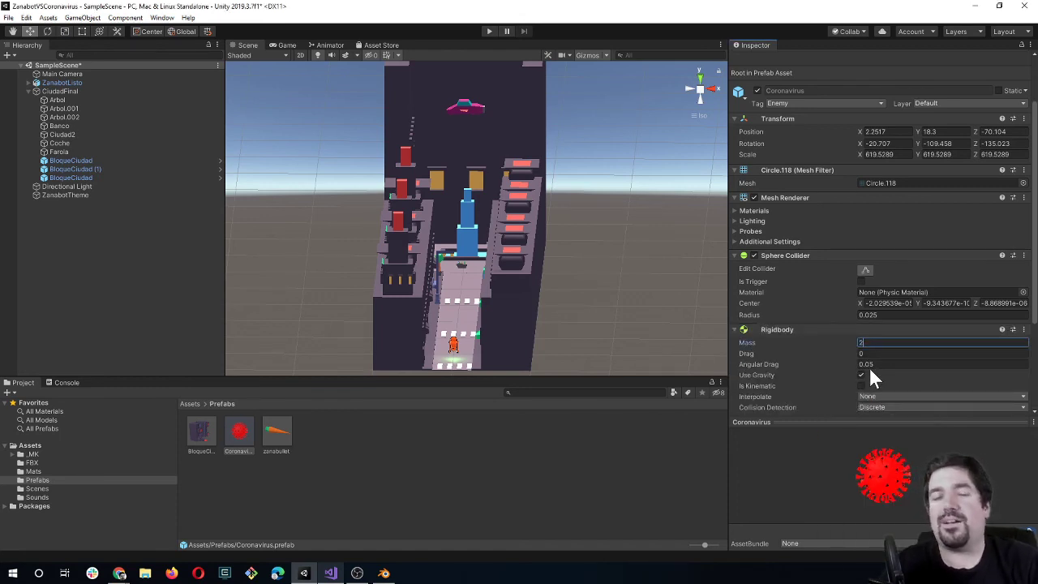
pyautogui.write('5')
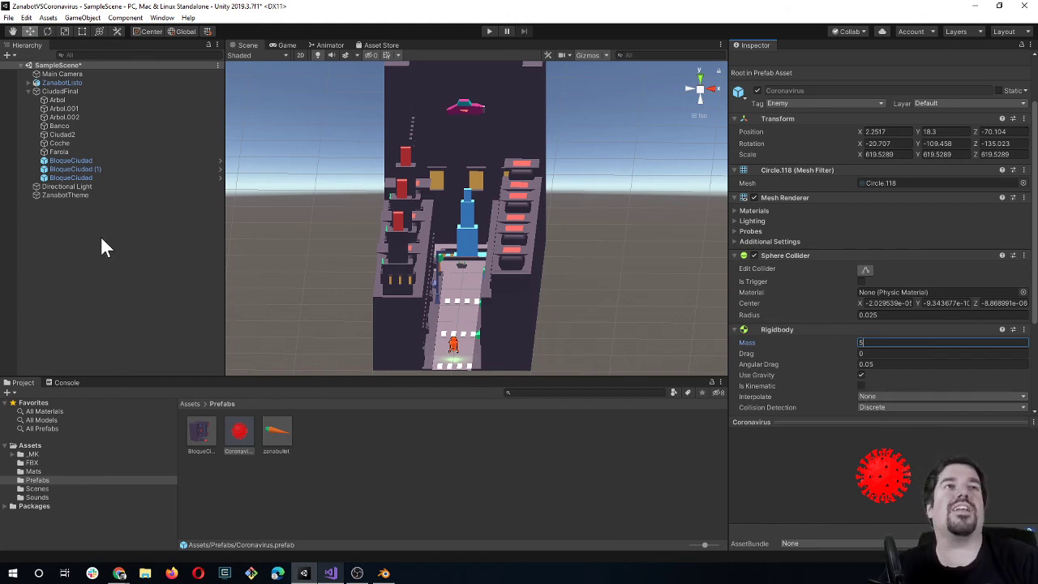
pyautogui.click(489, 34)
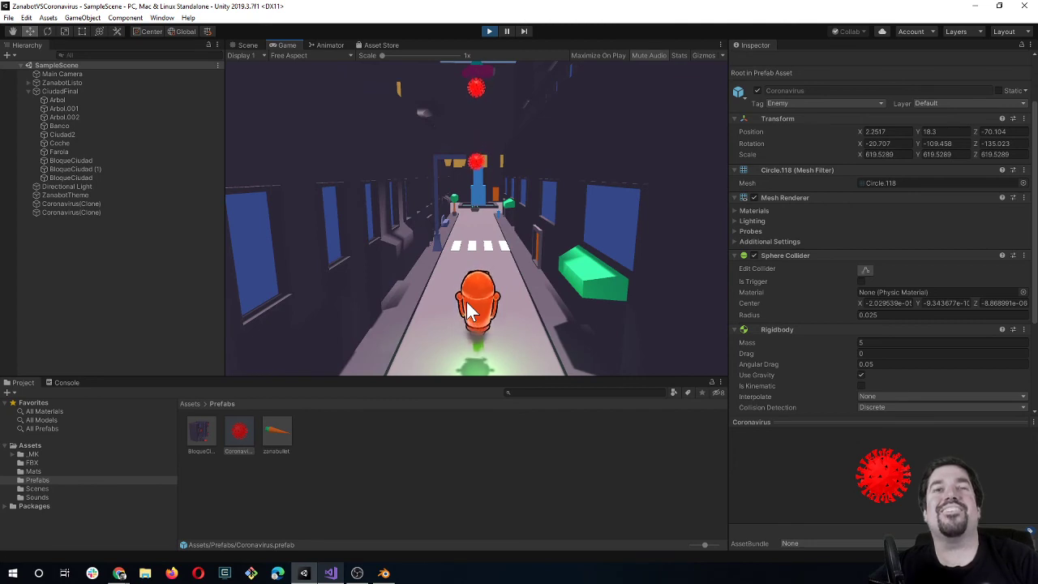
# Fire bullets at the falling Coronavirus enemies, then stop the game.
pyautogui.click(467, 306)
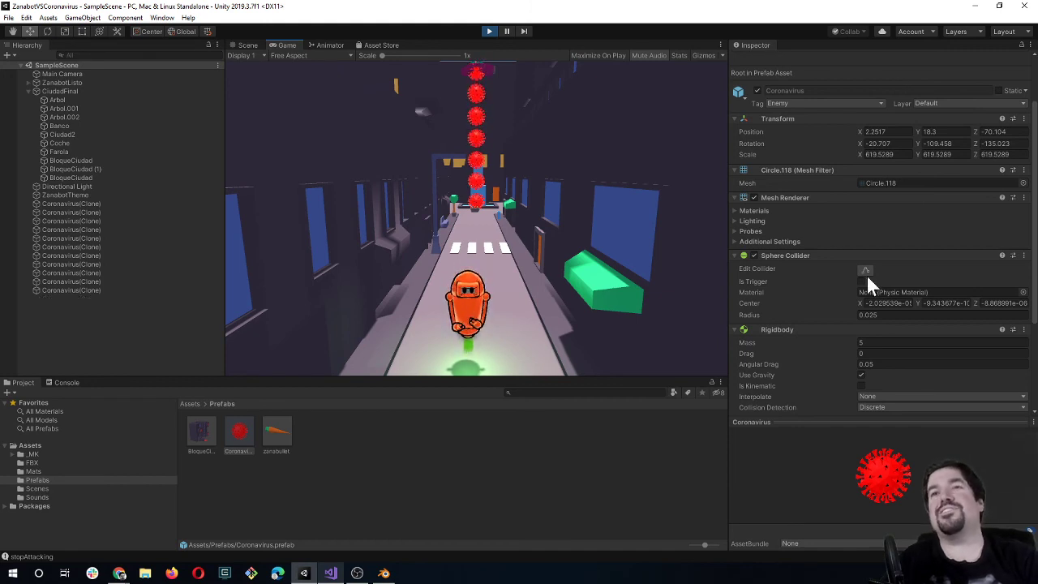
pyautogui.scroll(-3, 767, 357)
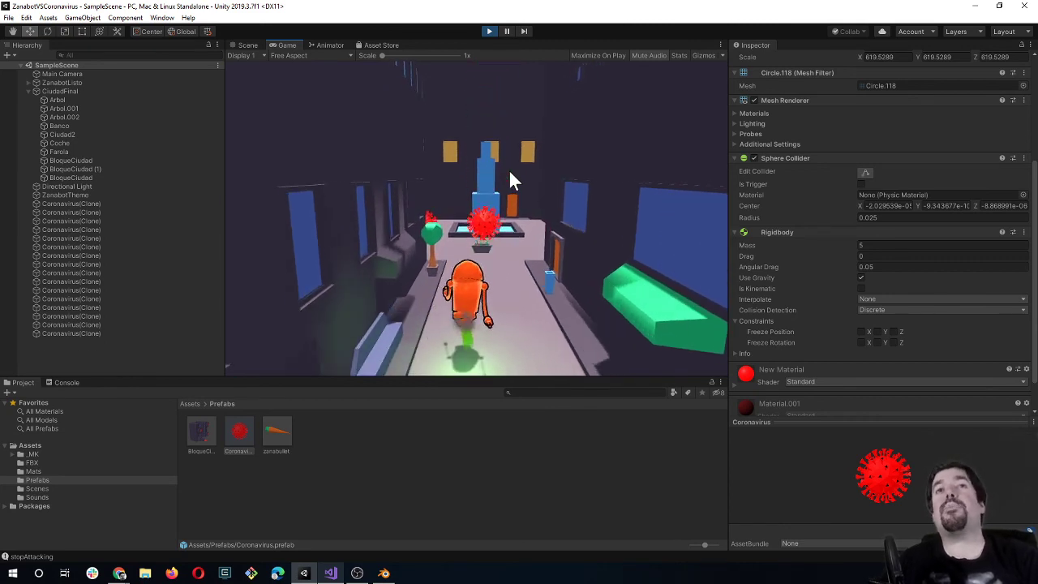
pyautogui.click(508, 169)
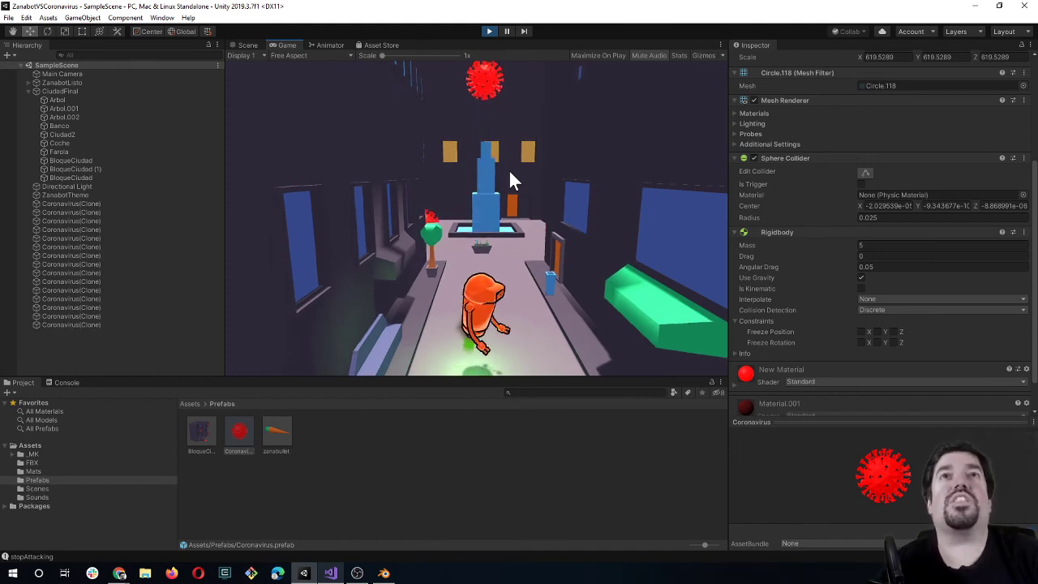
pyautogui.click(508, 168)
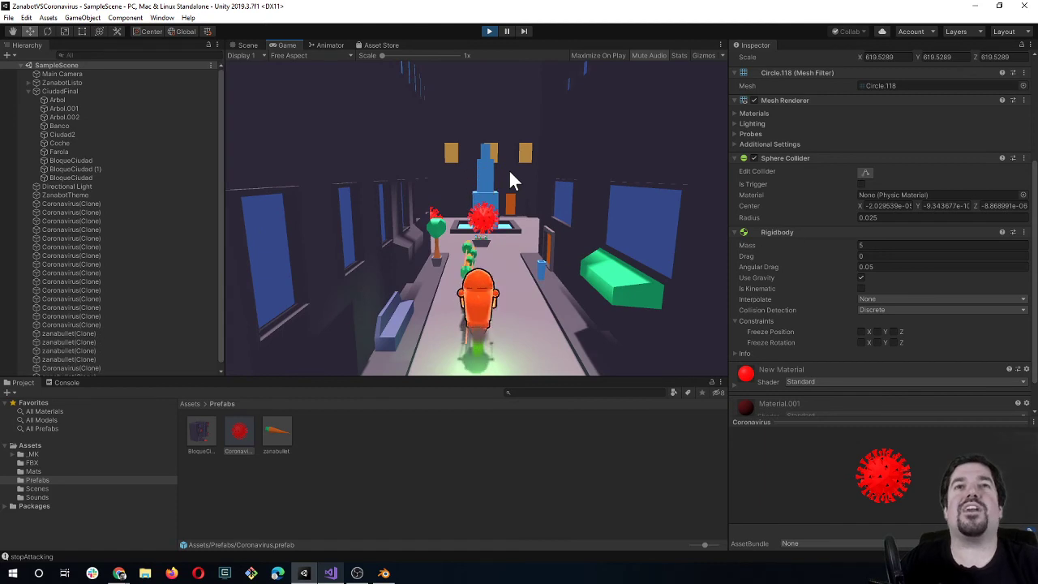
pyautogui.click(481, 180)
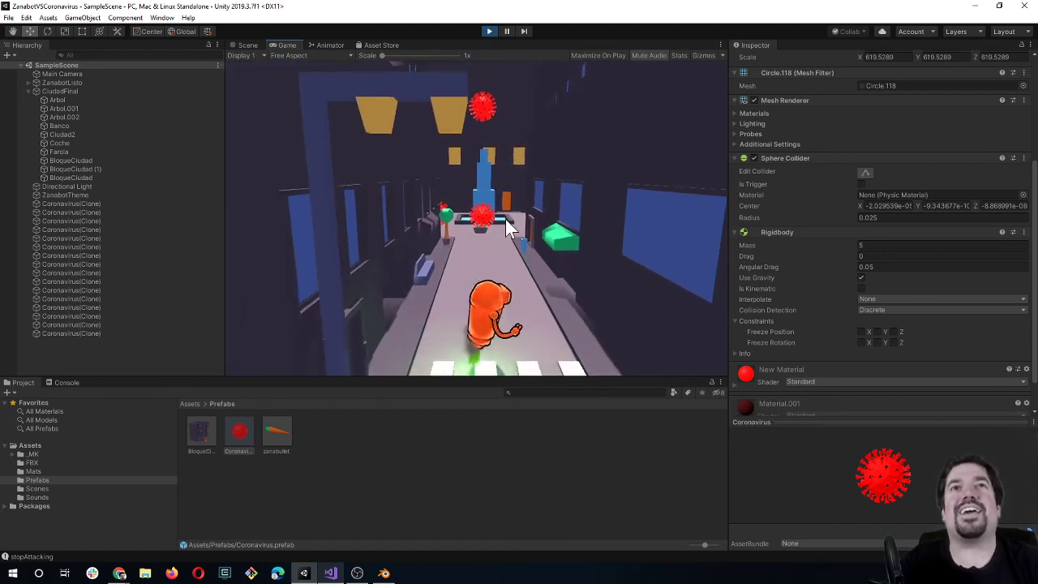
pyautogui.click(505, 218)
pyautogui.click(505, 219)
pyautogui.click(505, 219)
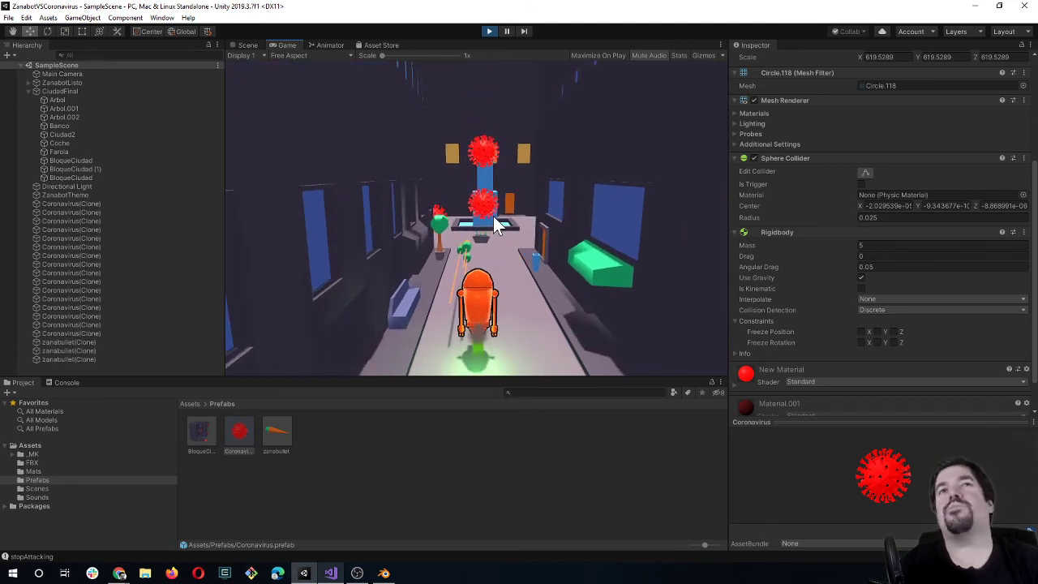
pyautogui.click(495, 220)
pyautogui.click(495, 221)
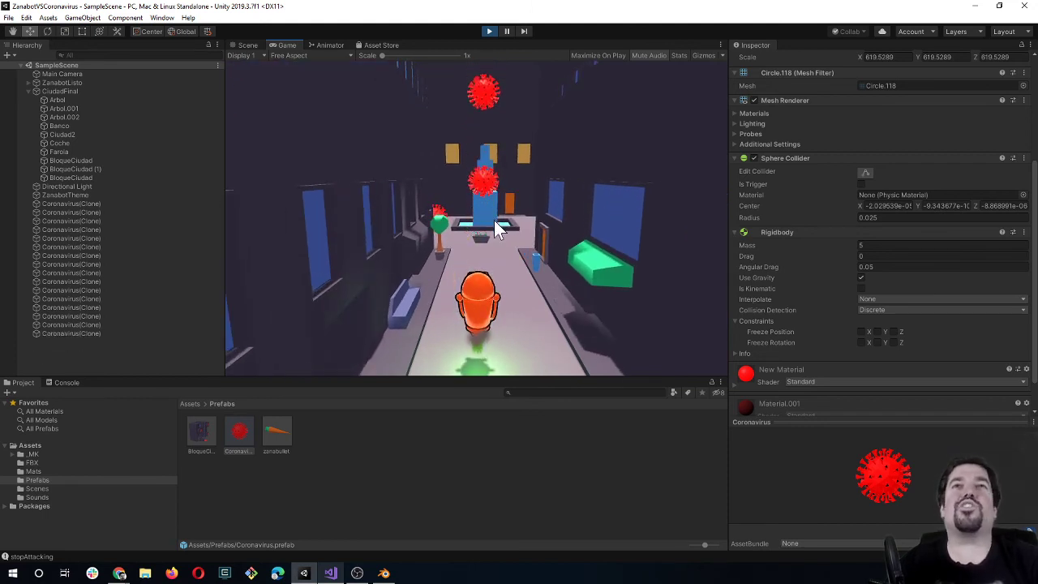
pyautogui.click(494, 220)
pyautogui.click(495, 221)
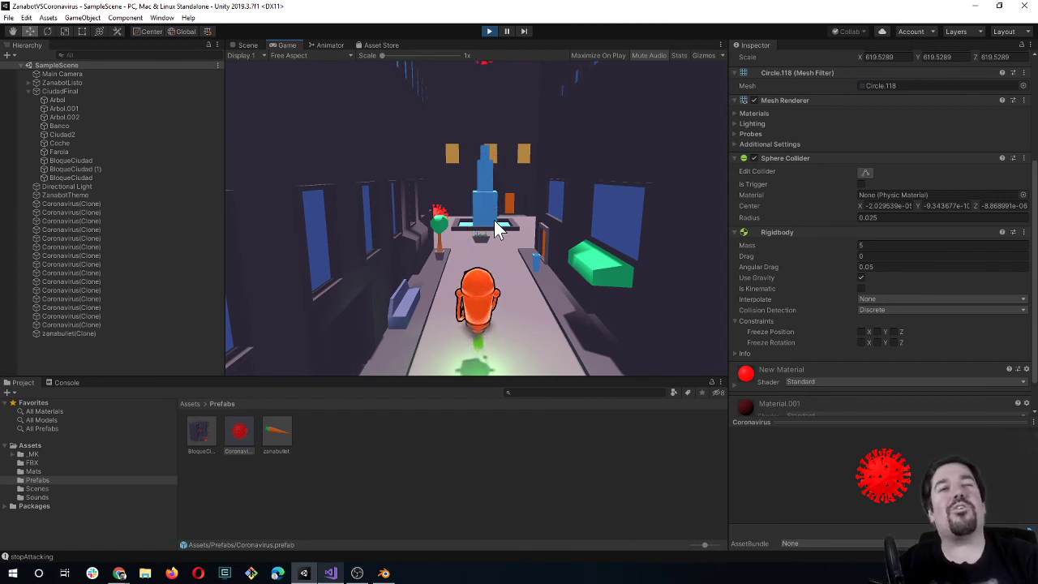
pyautogui.click(494, 220)
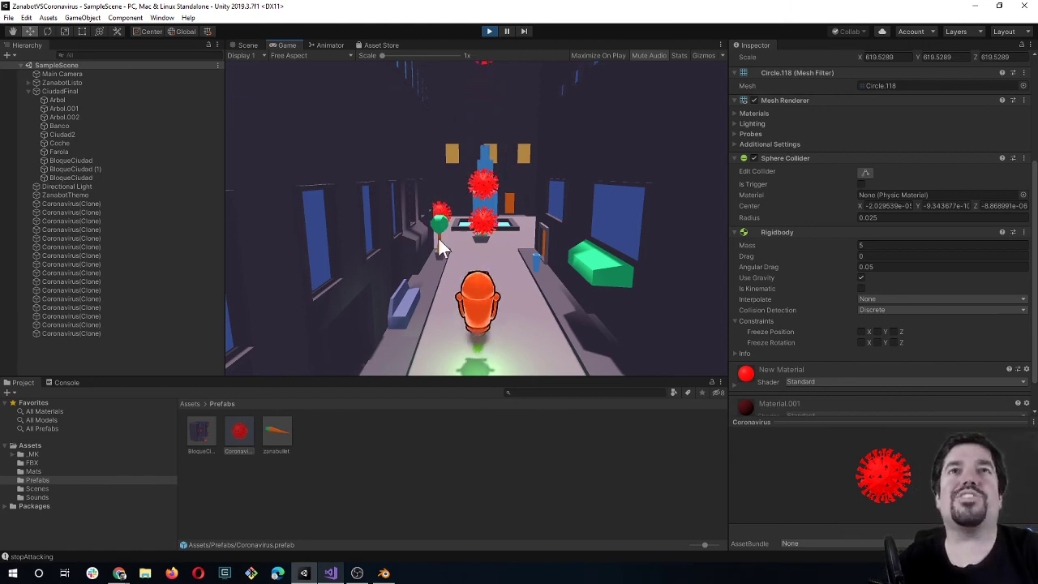
pyautogui.click(489, 31)
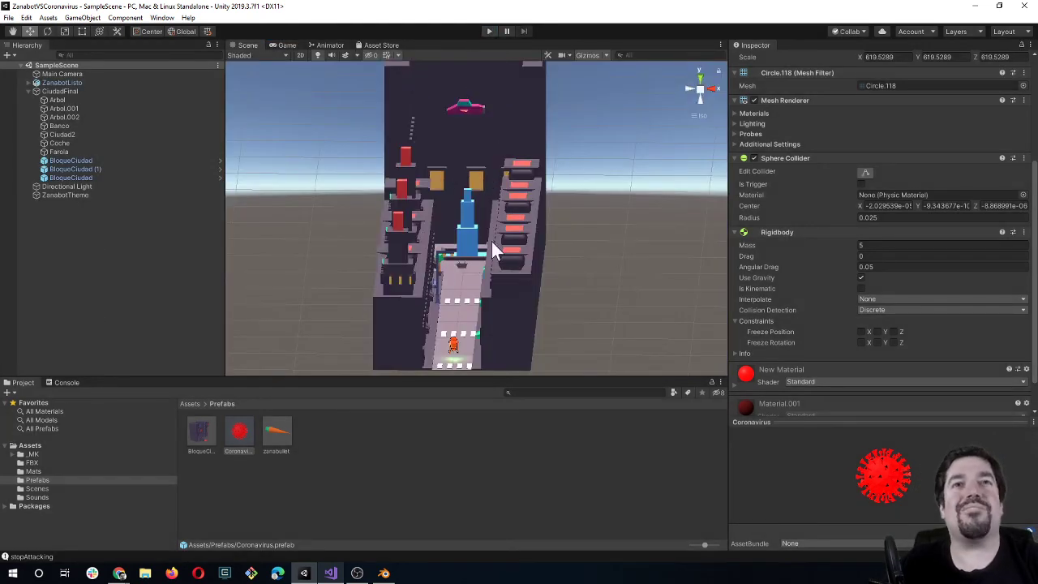
# Make the Arbol tree a prefab by dragging it into the Prefabs folder.
pyautogui.scroll(1, 457, 307)
pyautogui.click(437, 281)
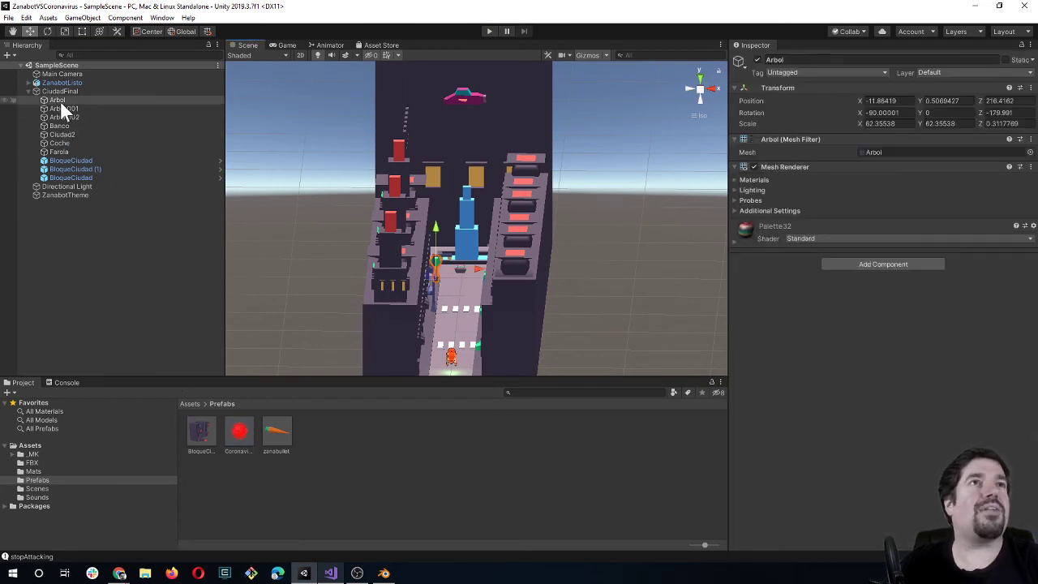
pyautogui.moveTo(60, 102)
pyautogui.mouseDown()
pyautogui.moveTo(375, 481)
pyautogui.moveTo(357, 487)
pyautogui.mouseUp()
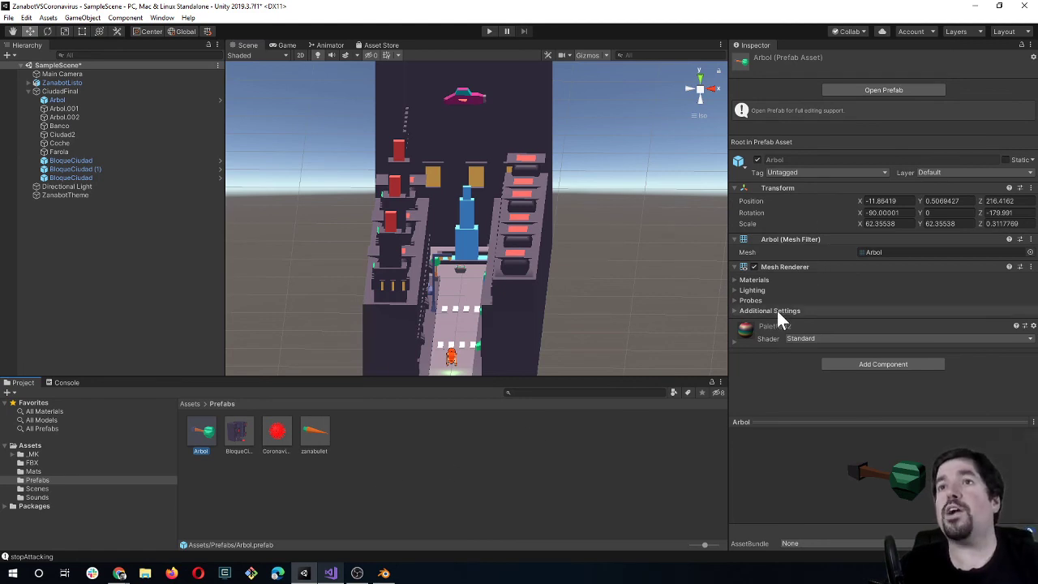
# Add a Box Collider to the Arbol prefab.
pyautogui.click(890, 366)
pyautogui.write('rigi')
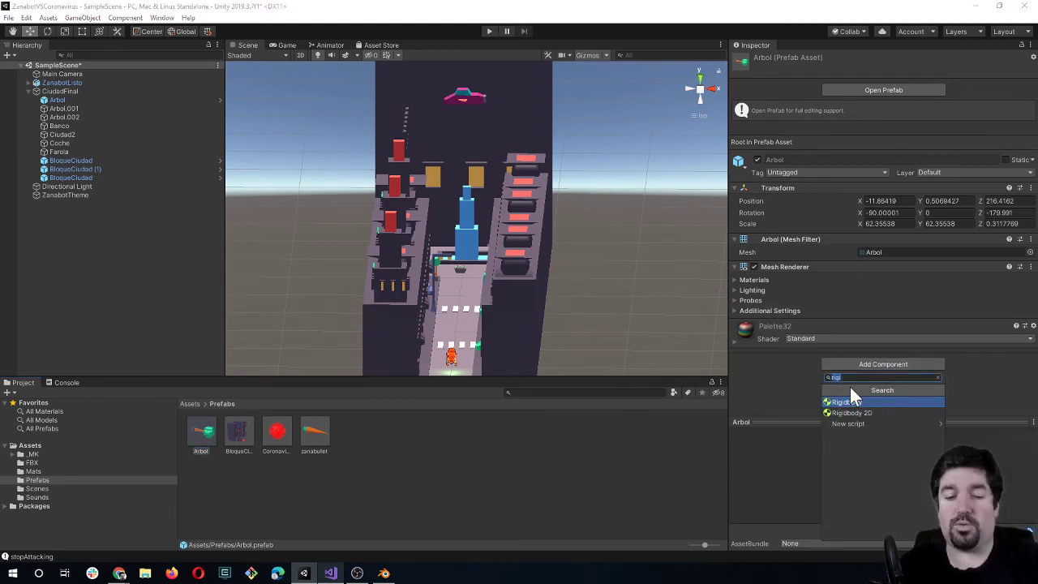
pyautogui.write('box')
pyautogui.click(852, 401)
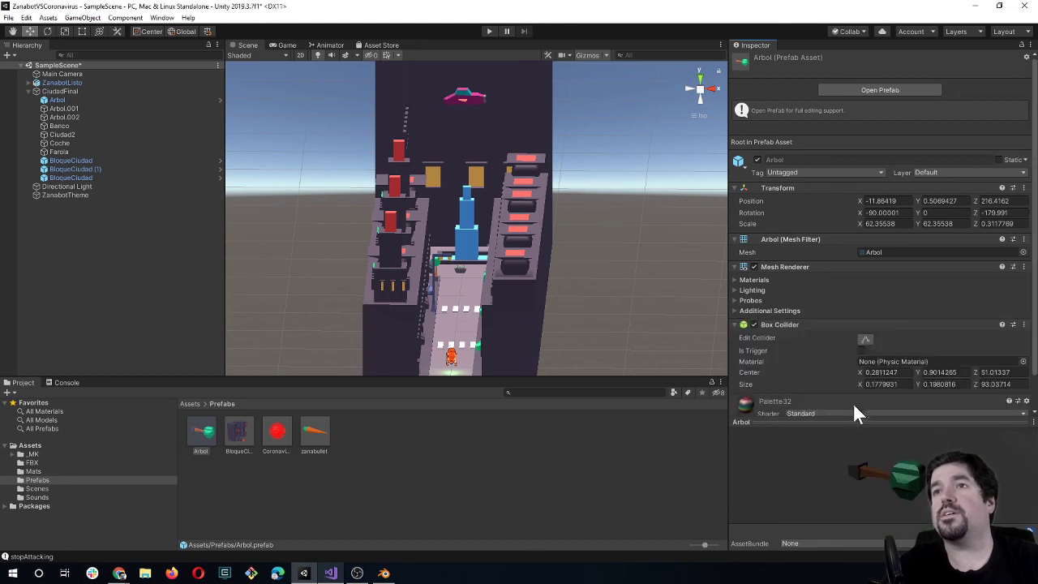
# Create a new Destructible tag and assign it to the Arbol prefab.
pyautogui.click(924, 173)
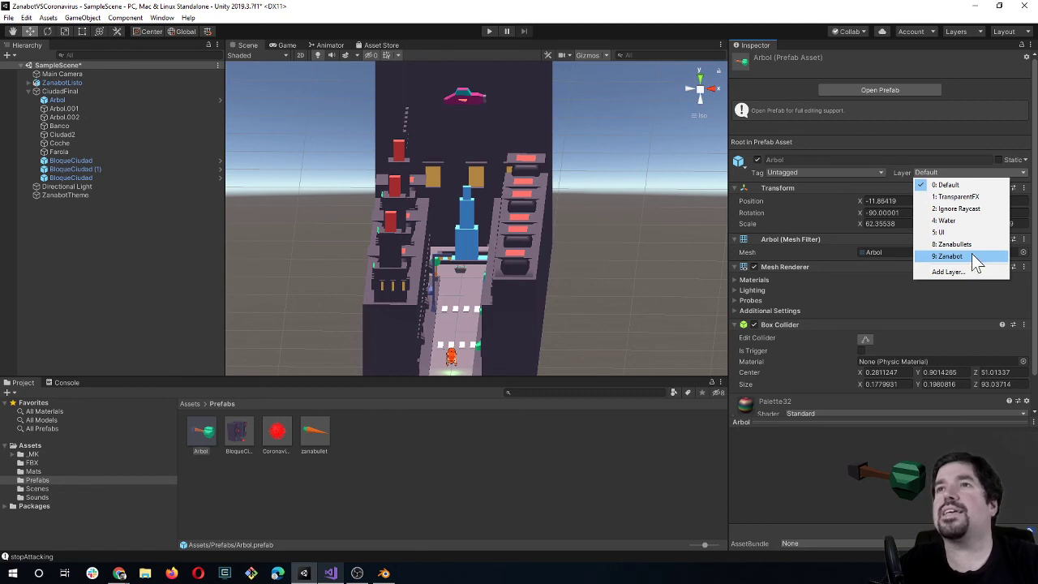
pyautogui.click(839, 177)
pyautogui.click(838, 174)
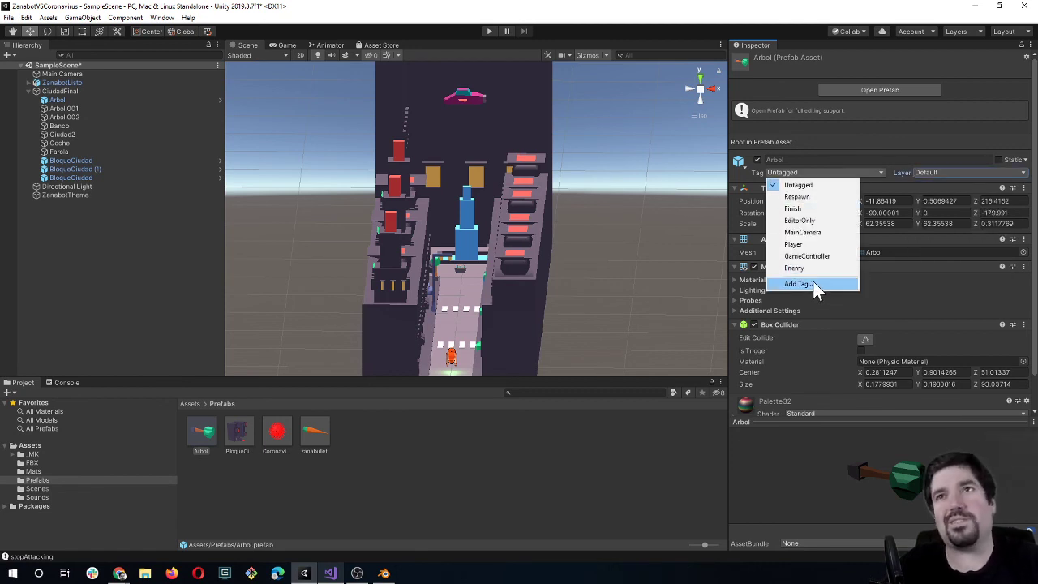
pyautogui.click(814, 283)
pyautogui.click(1007, 111)
pyautogui.write('Destructibl')
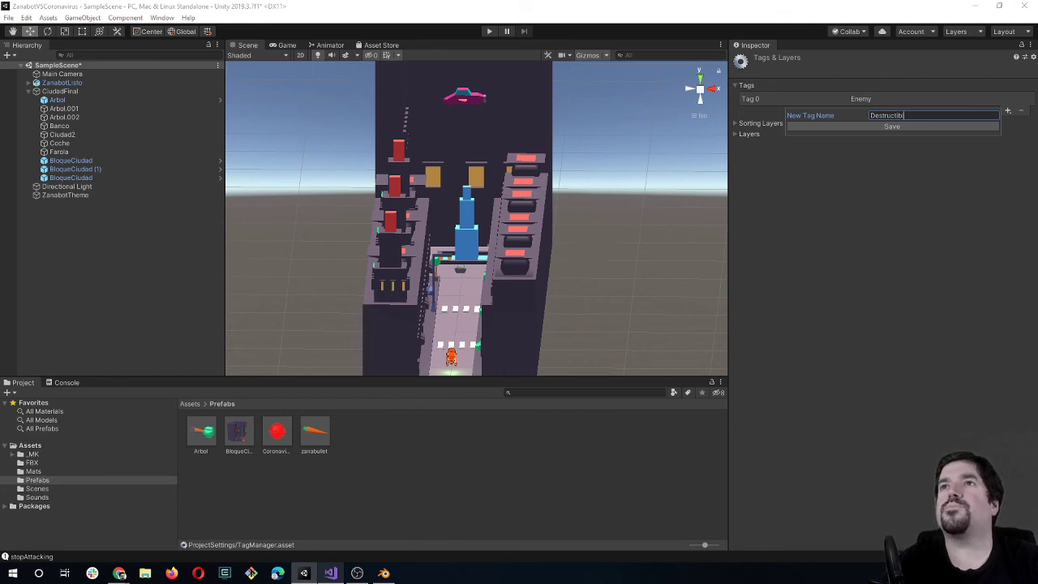
pyautogui.write('e')
pyautogui.press('Return')
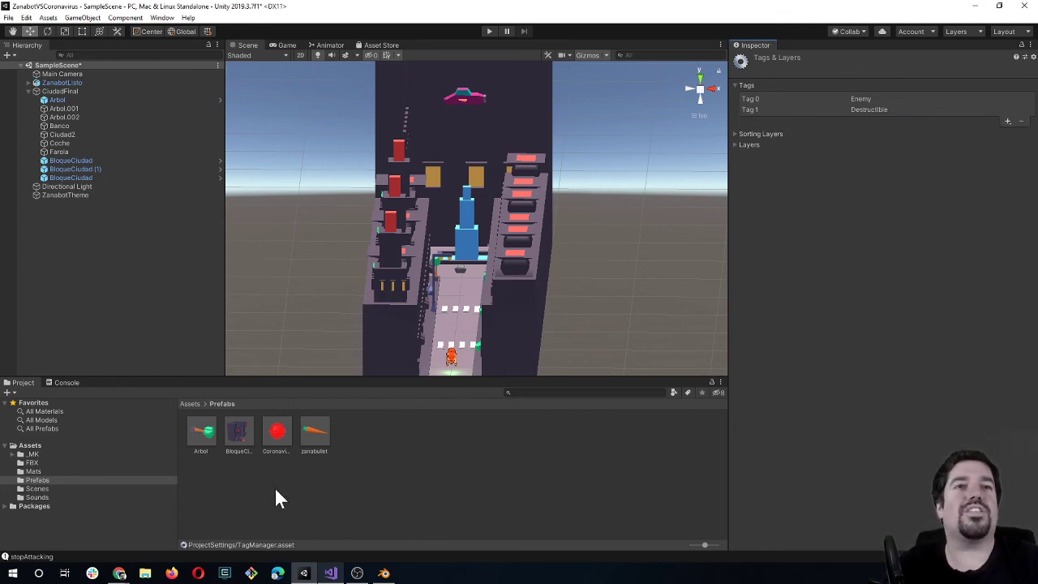
pyautogui.click(200, 433)
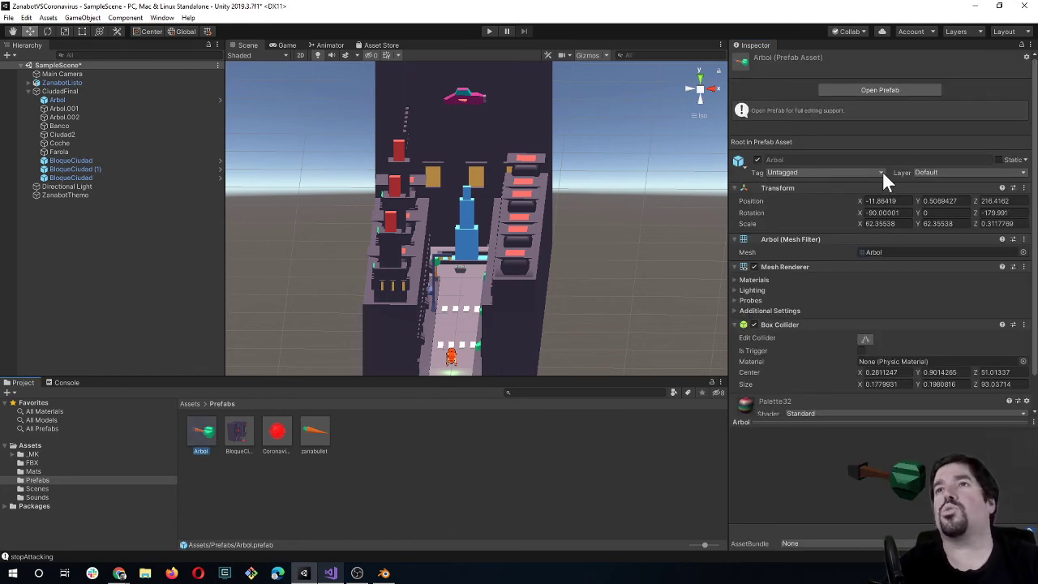
pyautogui.click(883, 174)
pyautogui.click(810, 278)
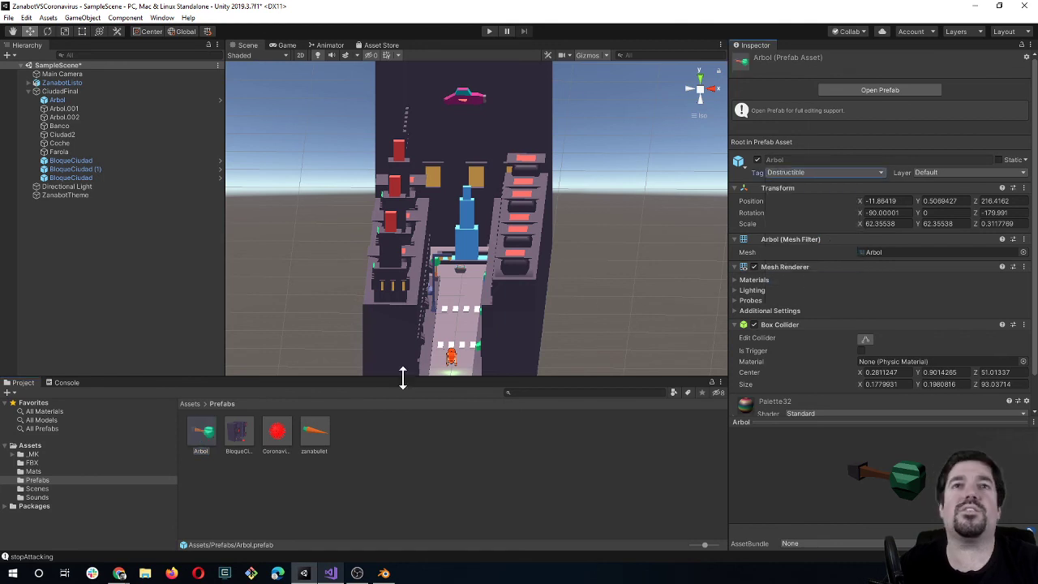
# Drop a copy of the Arbol prefab into the scene, then delete it.
pyautogui.moveTo(405, 324); pyautogui.dragTo(391, 261, button='middle')
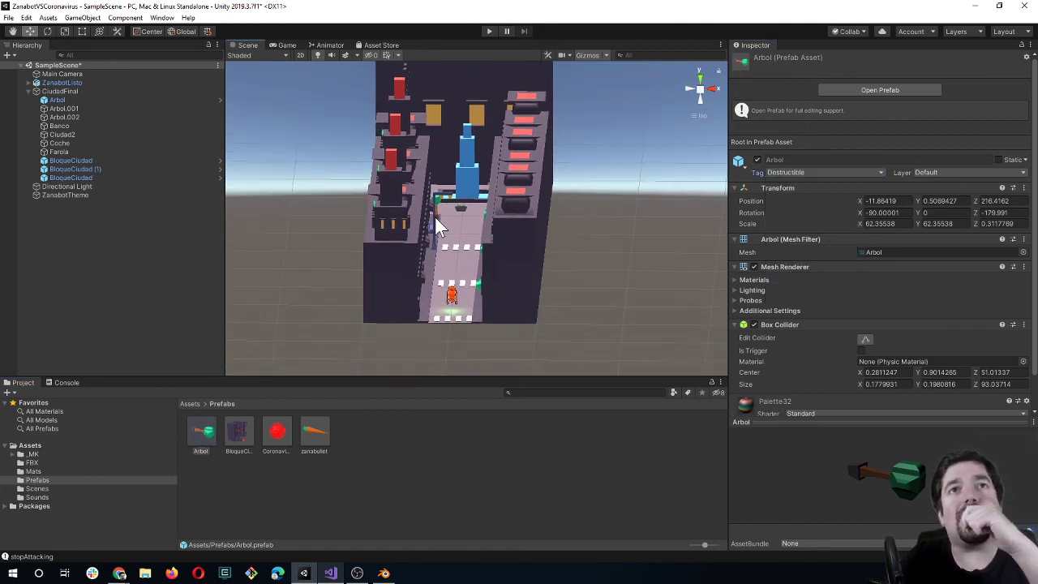
pyautogui.moveTo(201, 431)
pyautogui.mouseDown()
pyautogui.moveTo(454, 302)
pyautogui.moveTo(444, 283)
pyautogui.moveTo(389, 323)
pyautogui.mouseUp()
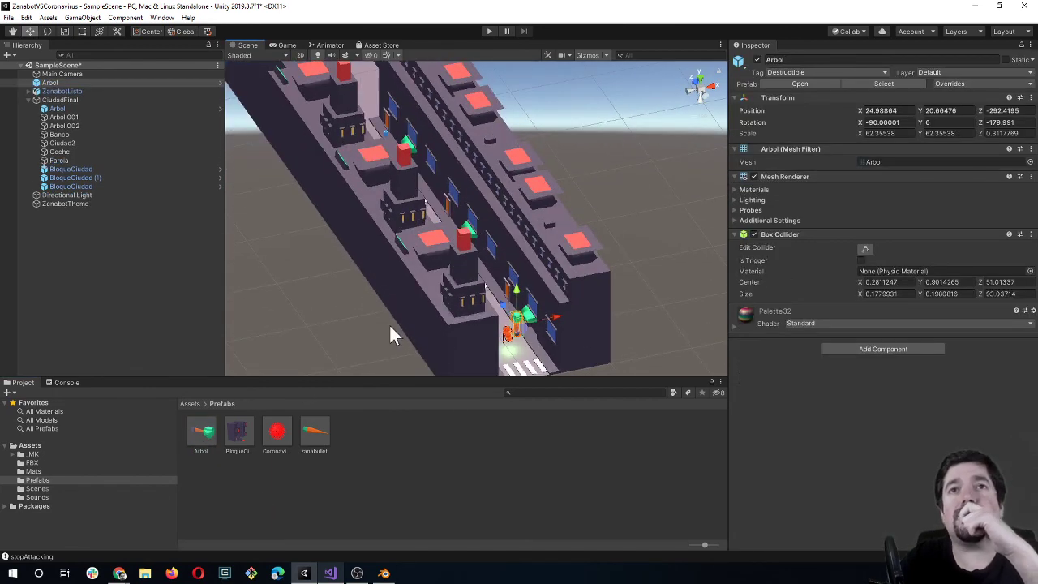
pyautogui.moveTo(552, 361)
pyautogui.keyDown('alt'); pyautogui.mouseDown()
pyautogui.moveTo(471, 245)
pyautogui.moveTo(473, 267)
pyautogui.mouseUp(); pyautogui.keyUp('alt')
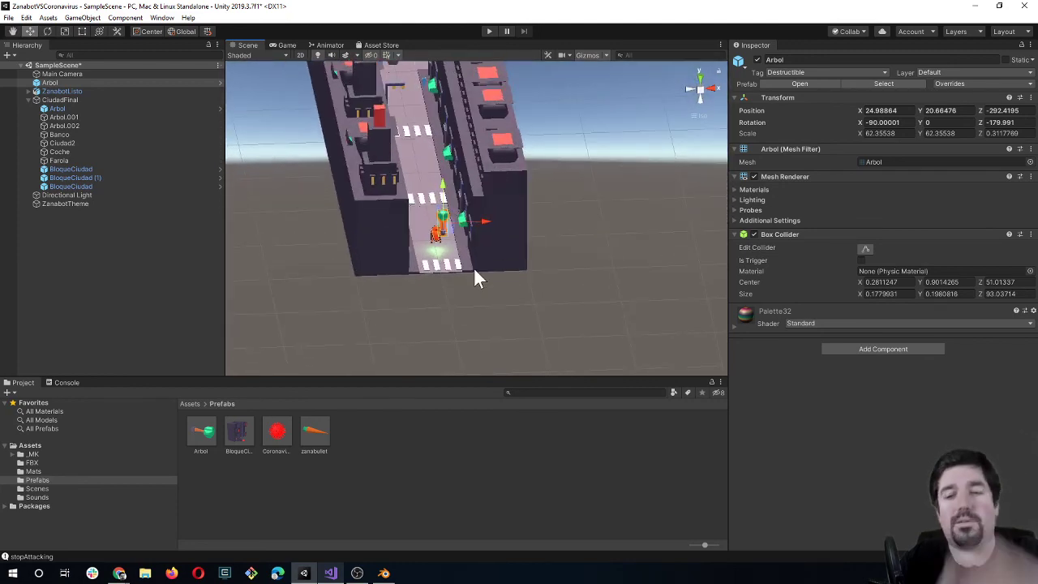
pyautogui.press('Delete')
# Move the Arbol tree over the street from a top-down view and frame it.
pyautogui.keyDown('alt'); pyautogui.moveTo(312, 291); pyautogui.dragTo(246, 462); pyautogui.keyUp('alt')
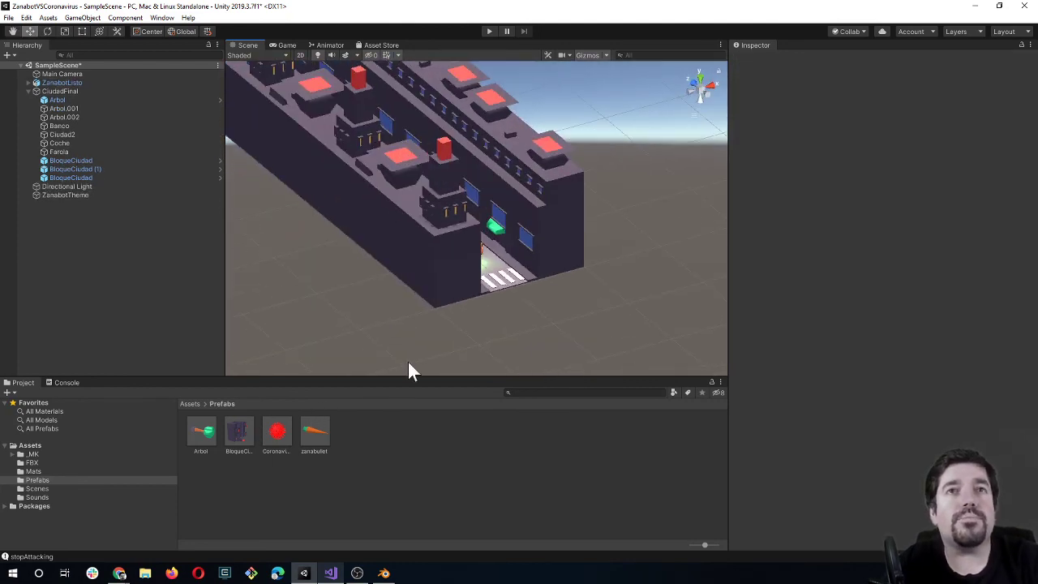
pyautogui.moveTo(408, 363)
pyautogui.keyDown('alt'); pyautogui.mouseDown()
pyautogui.moveTo(529, 300)
pyautogui.moveTo(521, 279)
pyautogui.moveTo(472, 290)
pyautogui.mouseUp(); pyautogui.keyUp('alt')
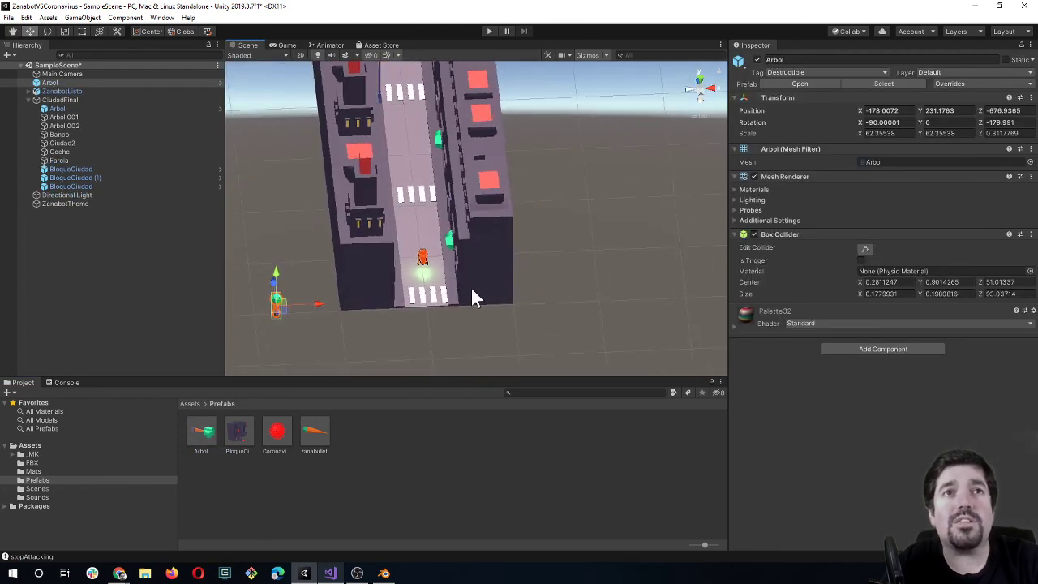
pyautogui.click(693, 86)
pyautogui.scroll(-3, 474, 226)
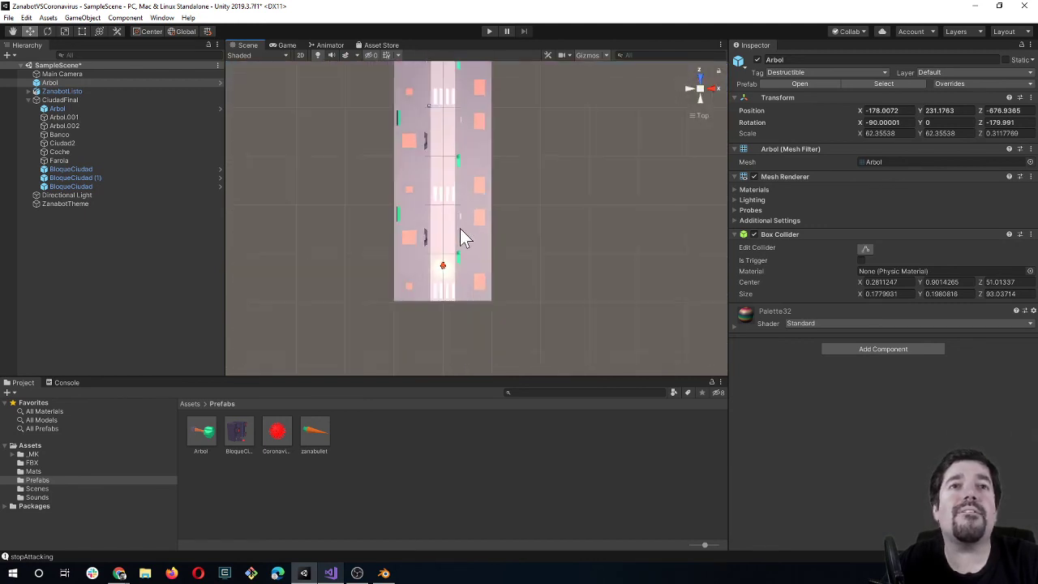
pyautogui.moveTo(446, 325); pyautogui.dragTo(457, 261)
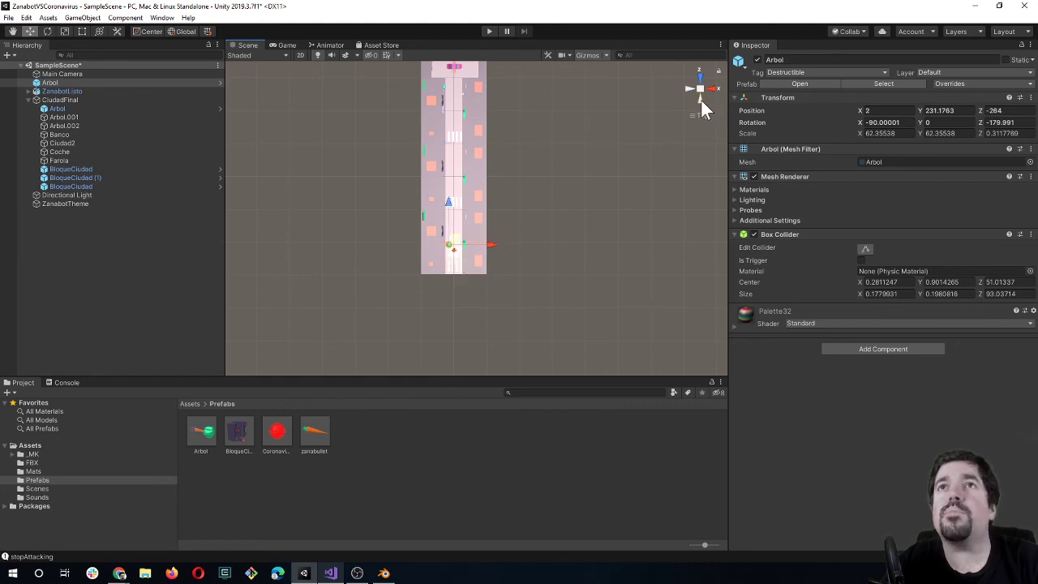
pyautogui.click(701, 101)
pyautogui.scroll(4, 442, 230)
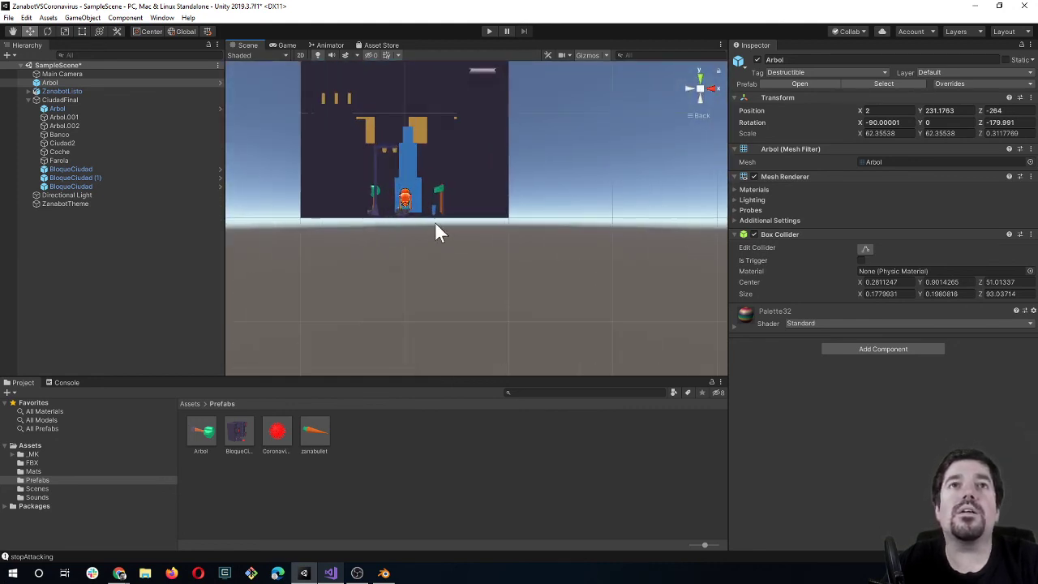
pyautogui.keyDown('alt'); pyautogui.moveTo(436, 226); pyautogui.dragTo(405, 161); pyautogui.keyUp('alt')
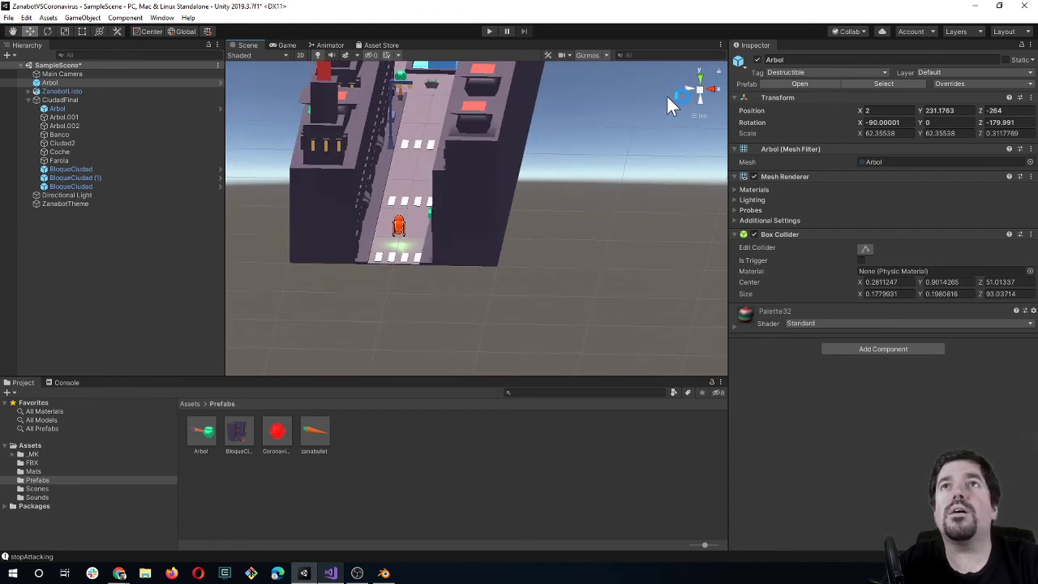
pyautogui.press('f')
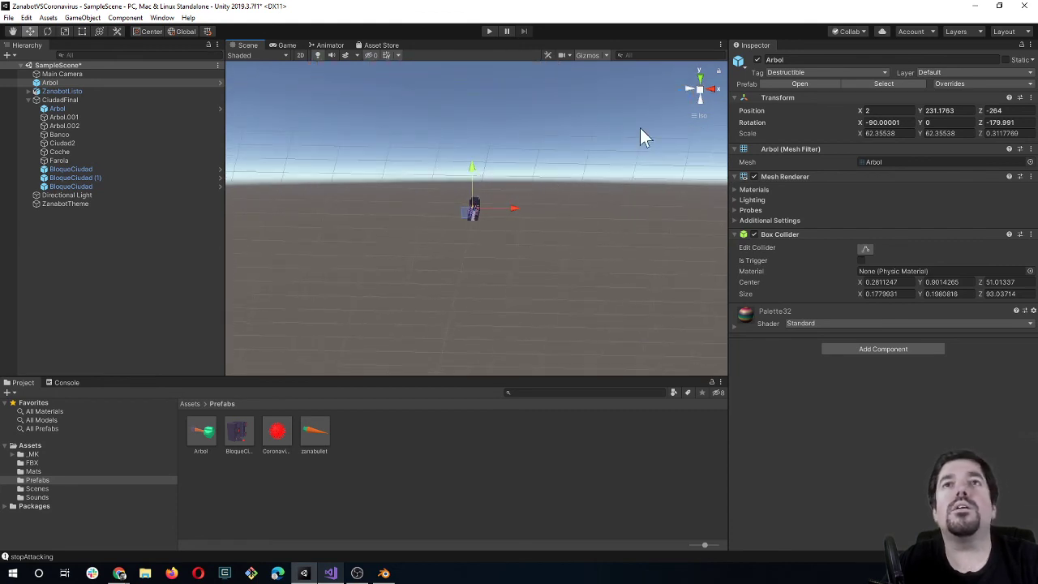
# Lower the Arbol tree from a side view to street level at Position Y -1.2.
pyautogui.click(702, 81)
pyautogui.scroll(2, 538, 191)
pyautogui.scroll(2, 538, 191)
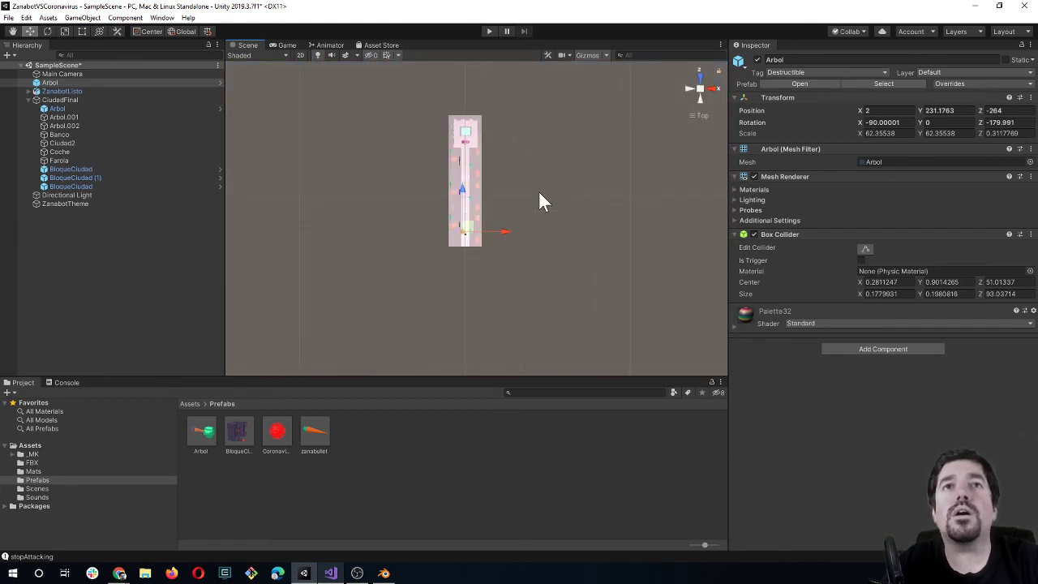
pyautogui.scroll(2, 538, 191)
pyautogui.scroll(2, 540, 194)
pyautogui.scroll(2, 539, 195)
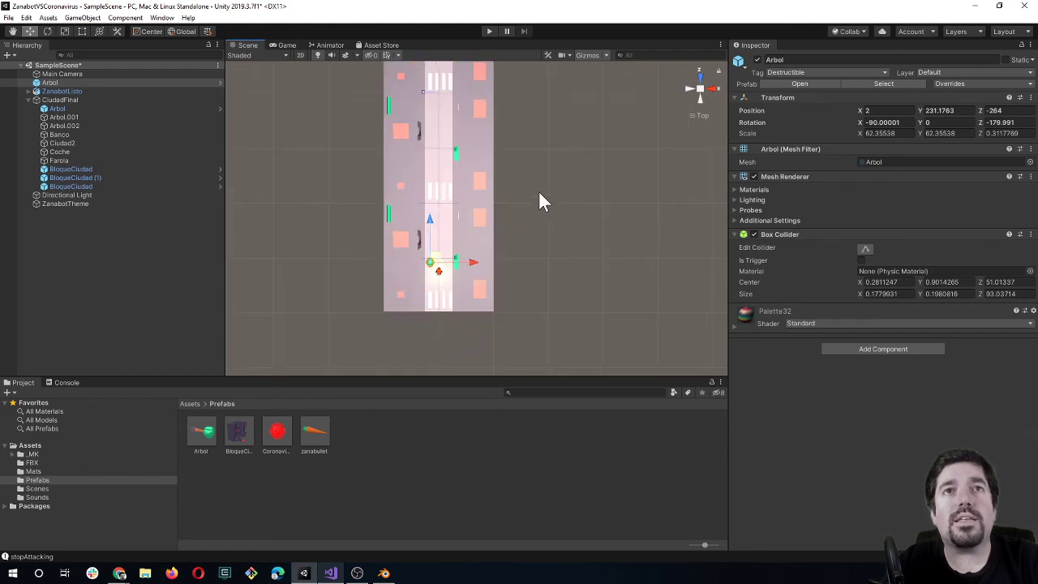
pyautogui.click(683, 90)
pyautogui.moveTo(570, 110); pyautogui.dragTo(507, 168, button='middle')
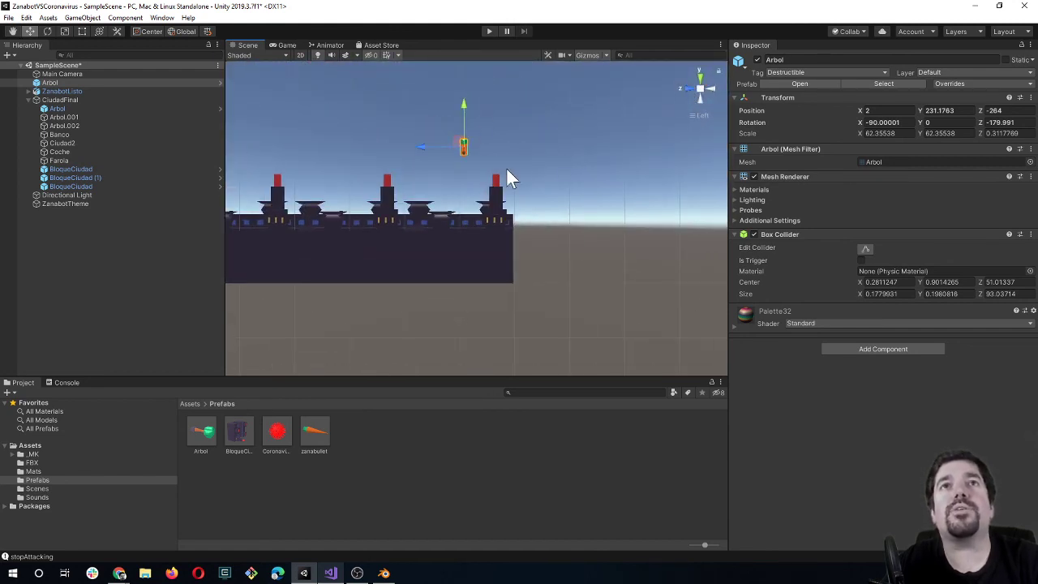
pyautogui.moveTo(463, 103); pyautogui.dragTo(461, 227)
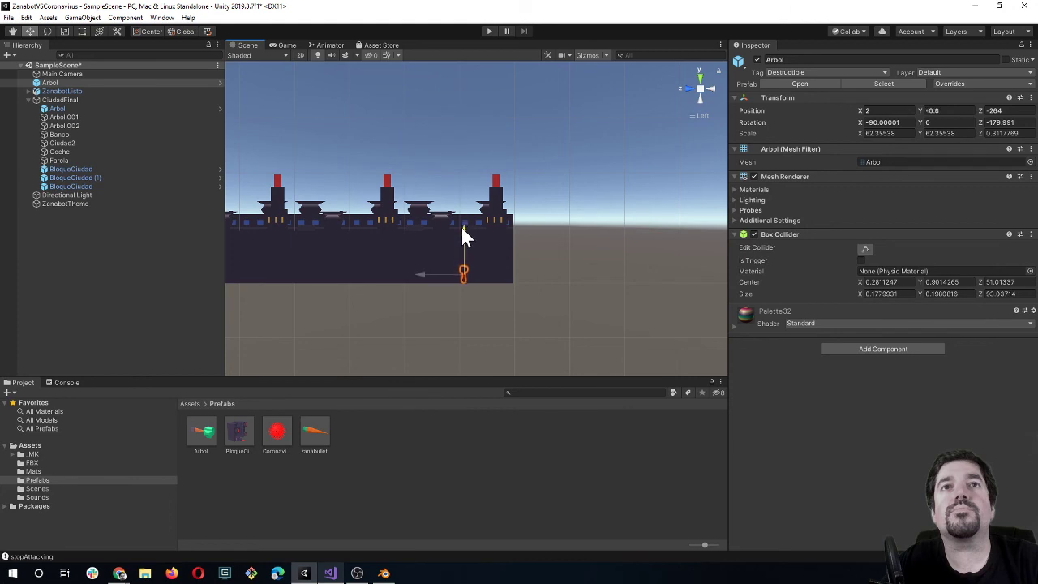
pyautogui.click(696, 115)
pyautogui.click(711, 89)
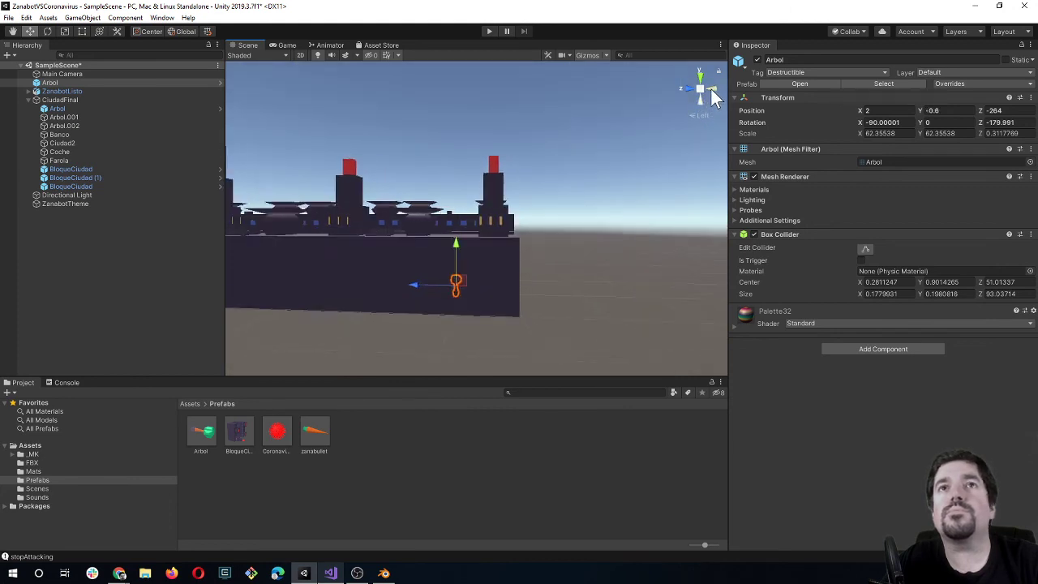
pyautogui.scroll(2, 421, 275)
pyautogui.scroll(2, 454, 243)
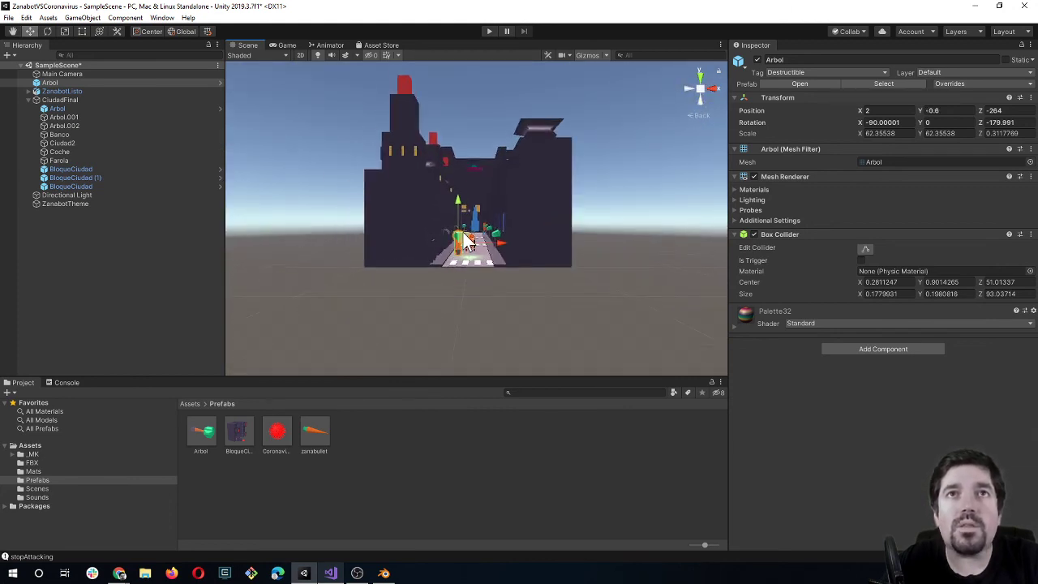
pyautogui.scroll(2, 462, 231)
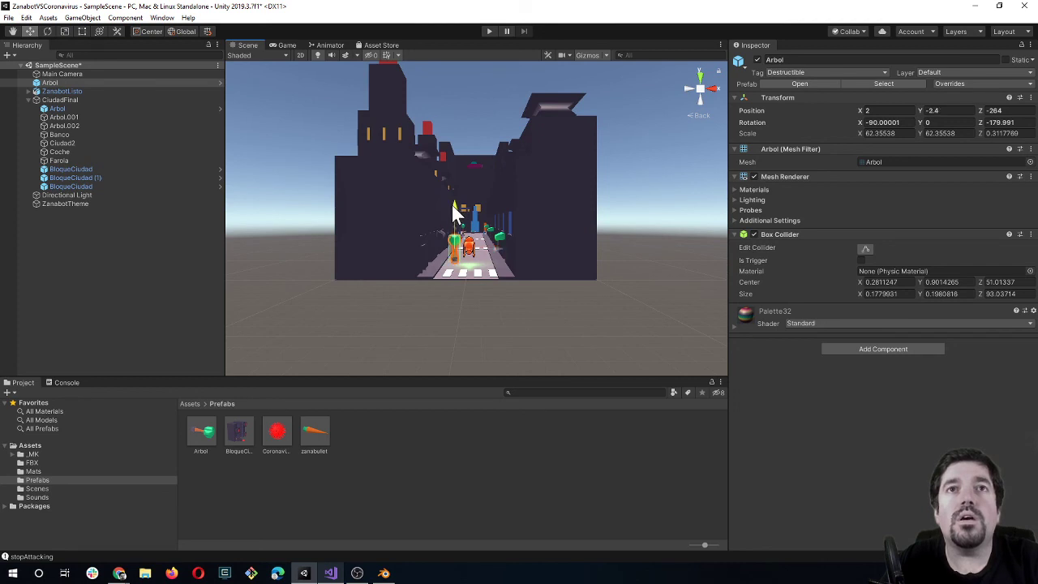
pyautogui.moveTo(450, 206); pyautogui.dragTo(454, 208)
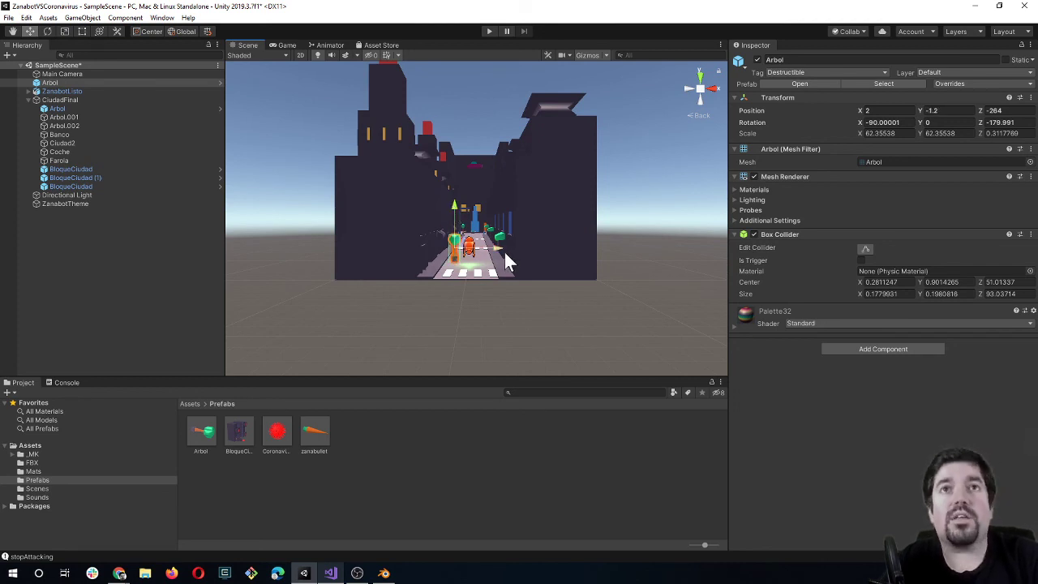
# Duplicate Arbol twice, sliding the copies right along the street with Arbol (2) at X 29.
pyautogui.hotkey('ctrl', 'd')
pyautogui.moveTo(498, 256); pyautogui.dragTo(506, 254)
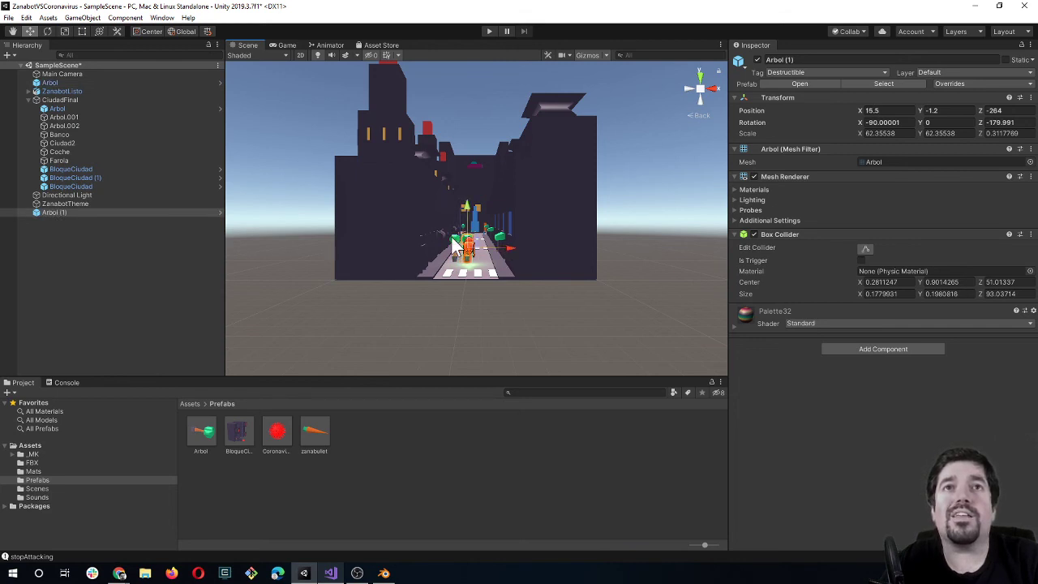
pyautogui.click(462, 239)
pyautogui.hotkey('ctrl', 'd')
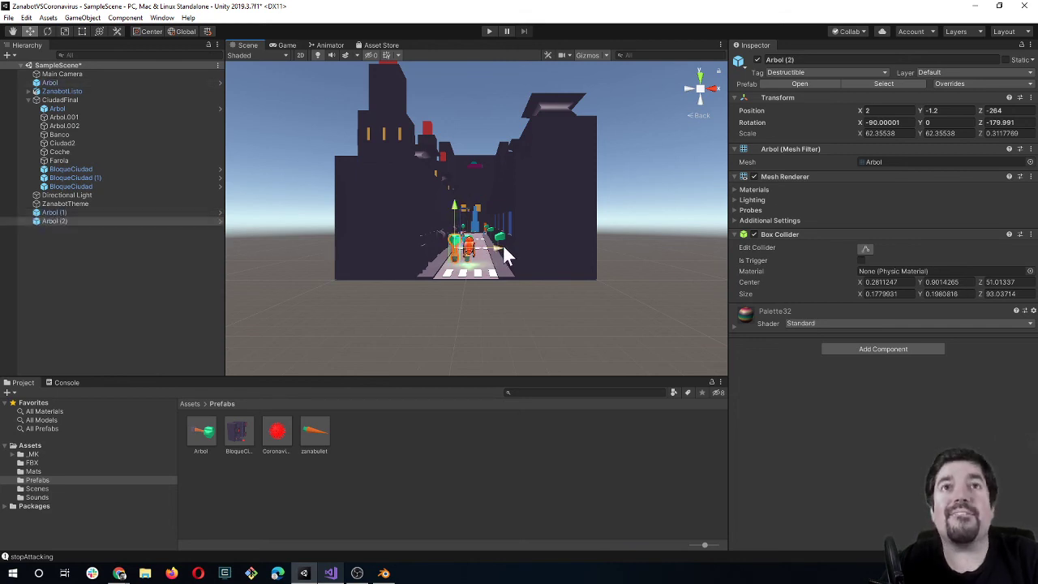
pyautogui.moveTo(501, 246); pyautogui.dragTo(525, 258)
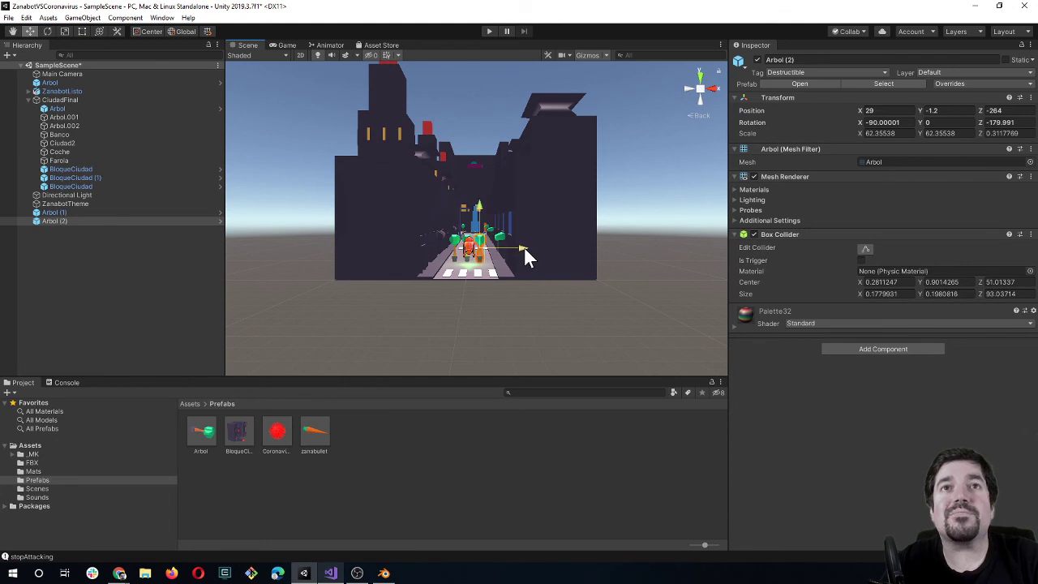
pyautogui.click(626, 237)
# Look down on the city and select the original tree, Arbol (1) and Arbol (2) in turn.
pyautogui.keyDown('alt'); pyautogui.moveTo(576, 196); pyautogui.dragTo(534, 170); pyautogui.keyUp('alt')
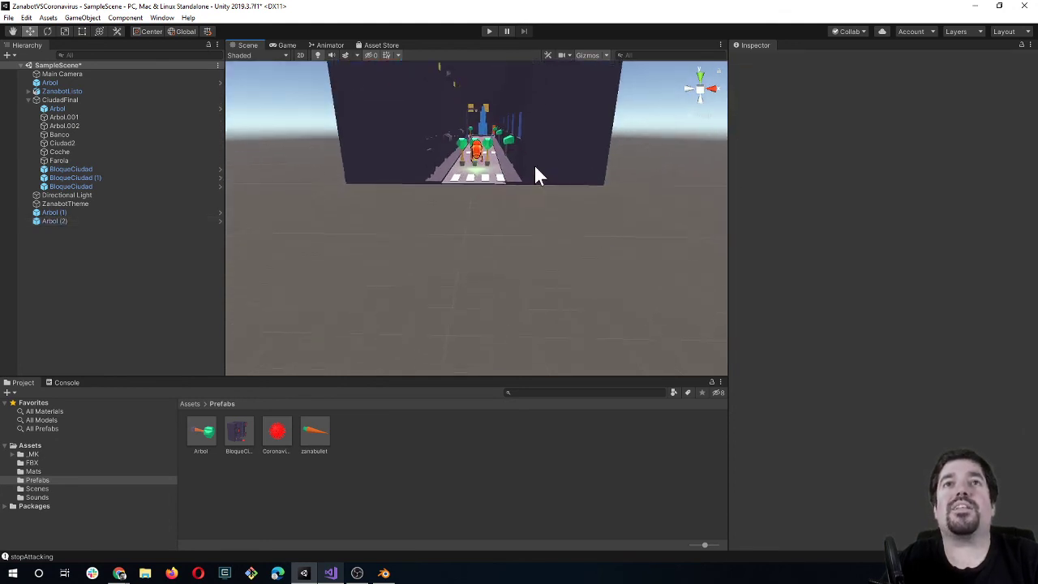
pyautogui.scroll(5, 505, 271)
pyautogui.click(478, 308)
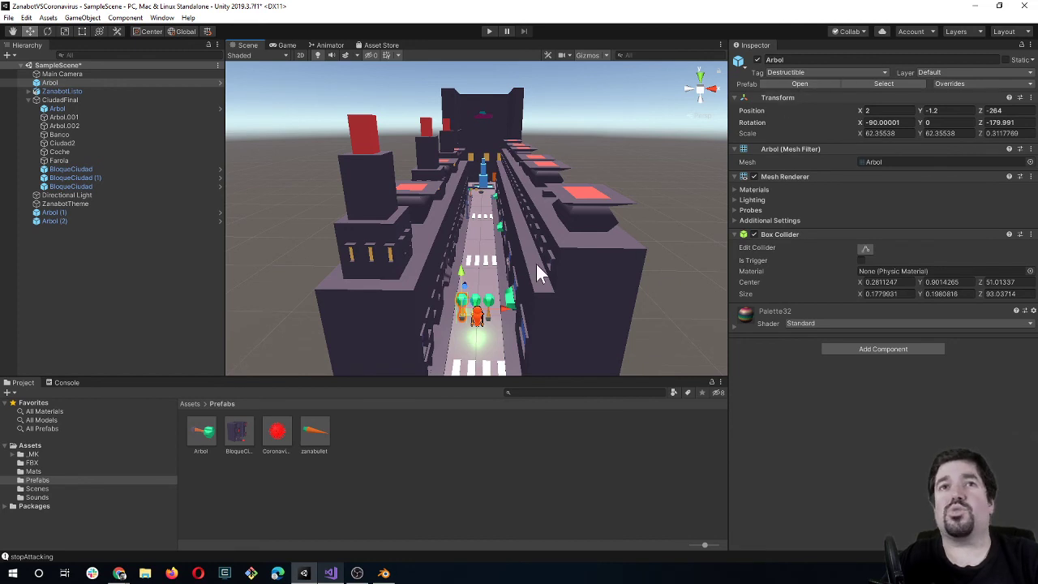
pyautogui.click(481, 308)
pyautogui.click(486, 310)
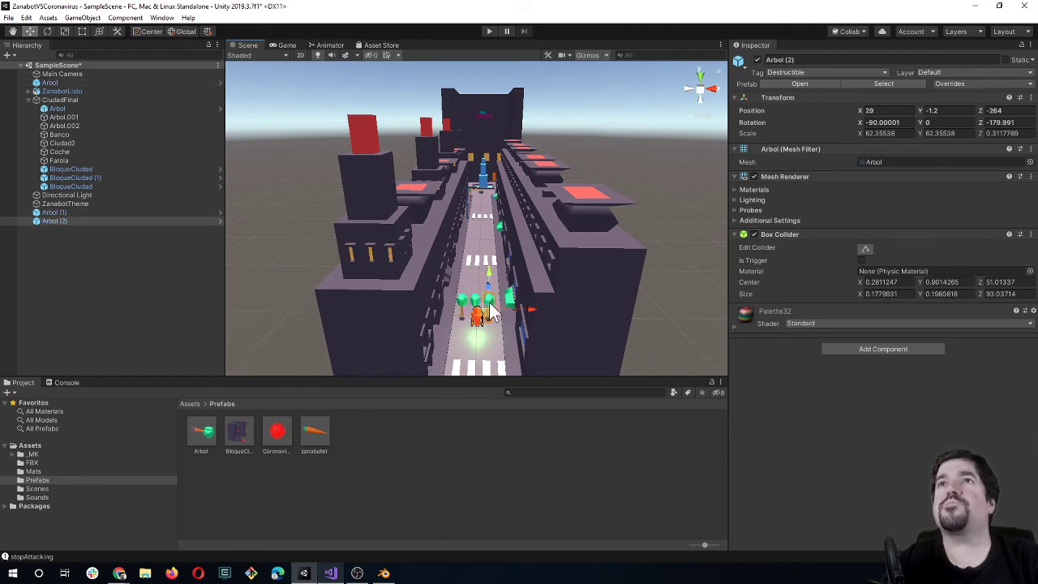
# Review the zanabullet prefab's settings and switch over to Visual Studio.
pyautogui.click(278, 243)
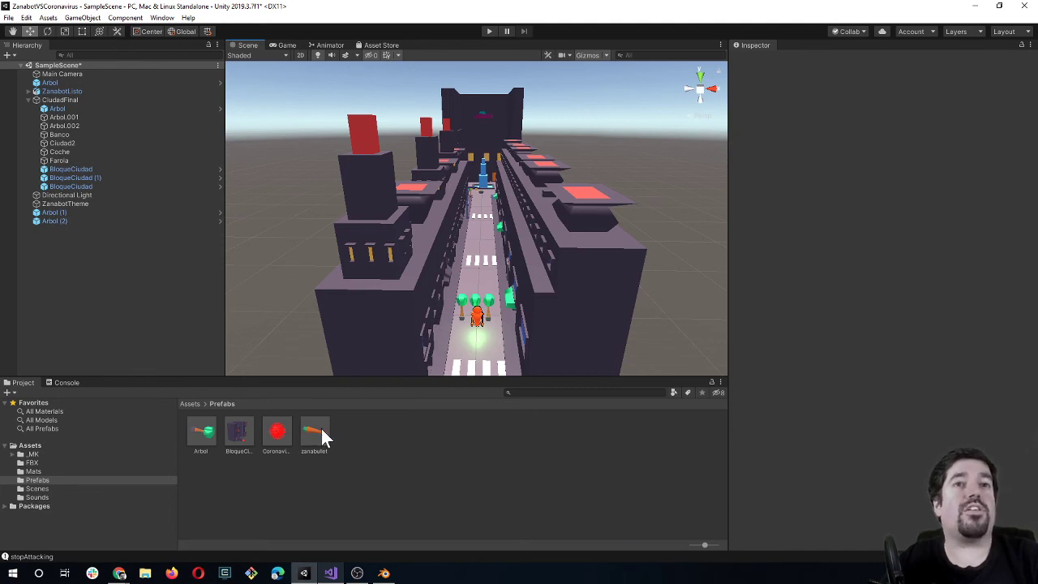
pyautogui.click(316, 436)
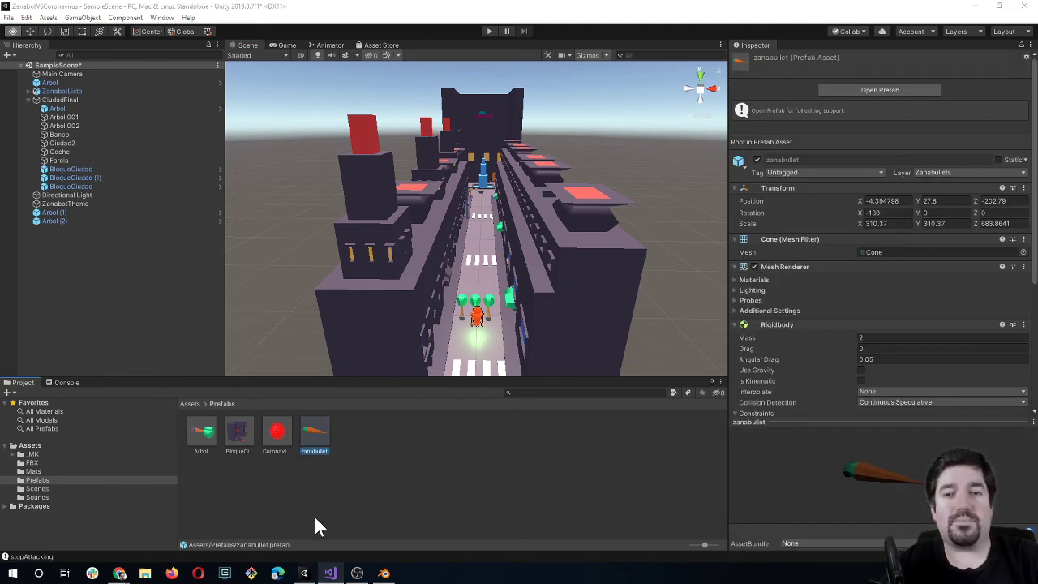
pyautogui.click(330, 572)
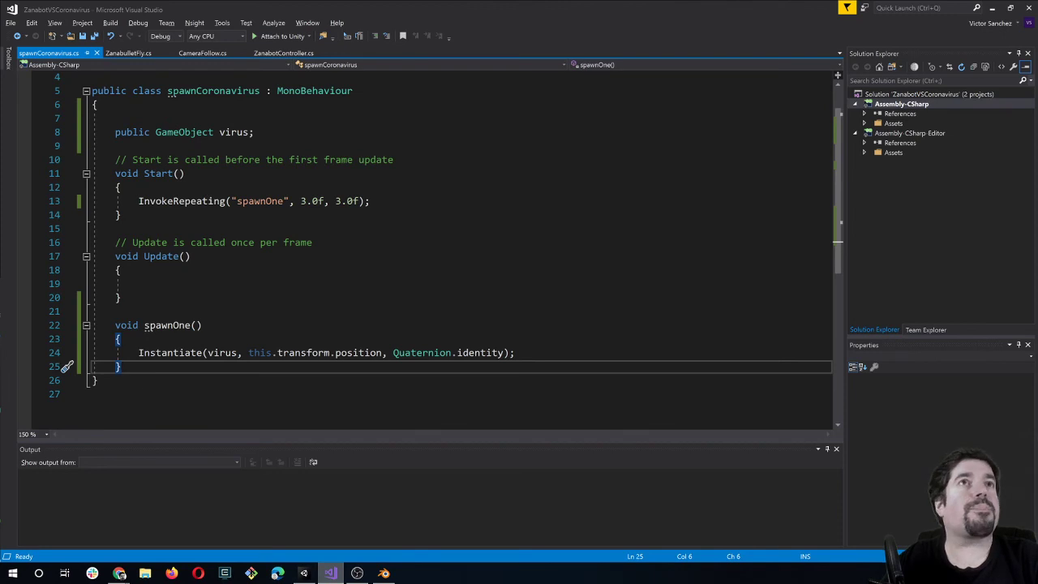
# In ZanabulletFly.cs, add a second check, || CompareTag("Destructible"), to the Enemy tag condition.
pyautogui.click(140, 56)
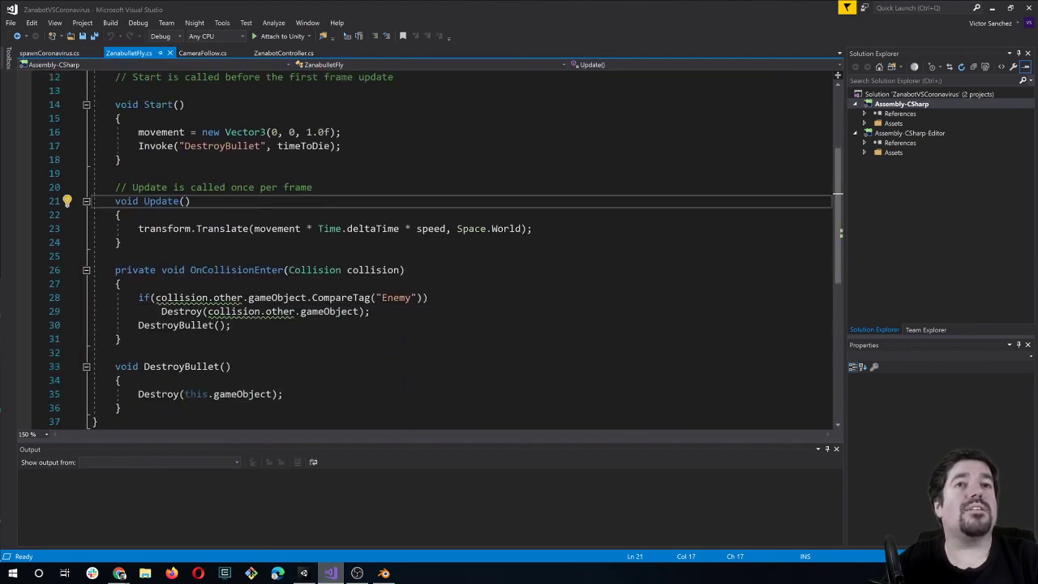
pyautogui.moveTo(155, 298); pyautogui.dragTo(392, 297)
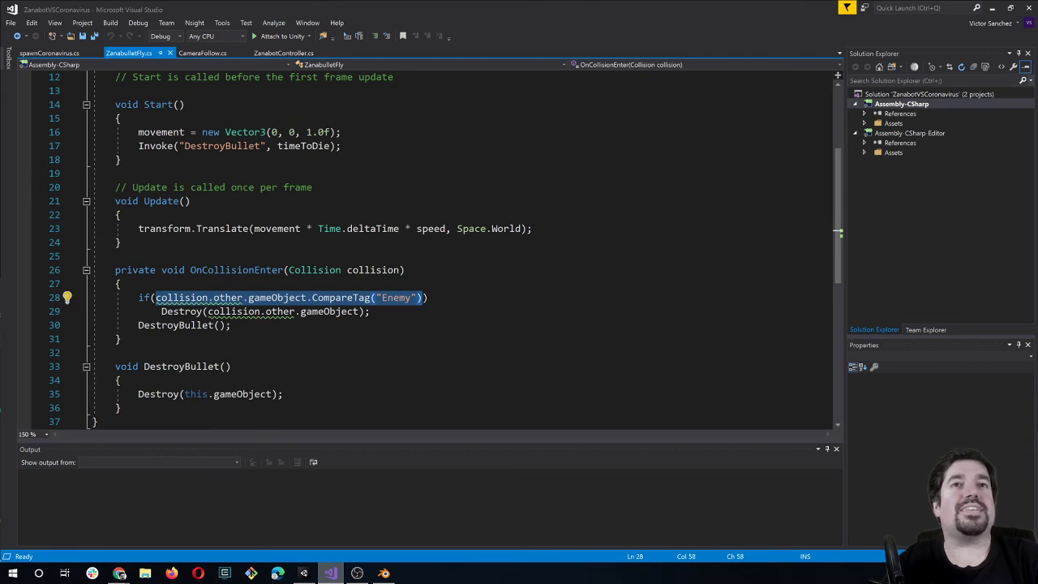
pyautogui.press('Right')
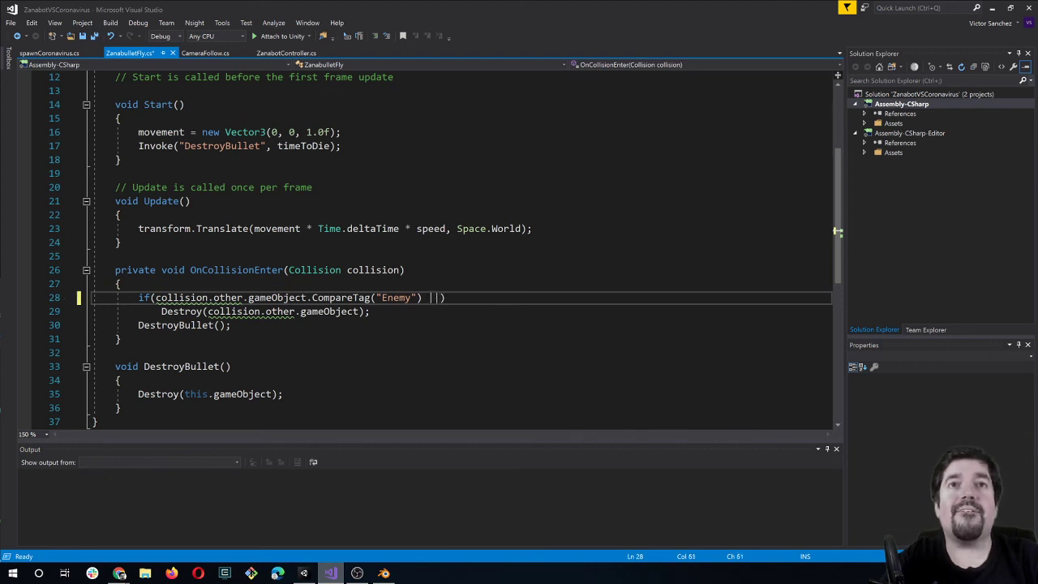
pyautogui.write('collision.other.gameObject.CompareTag("Enemy")')
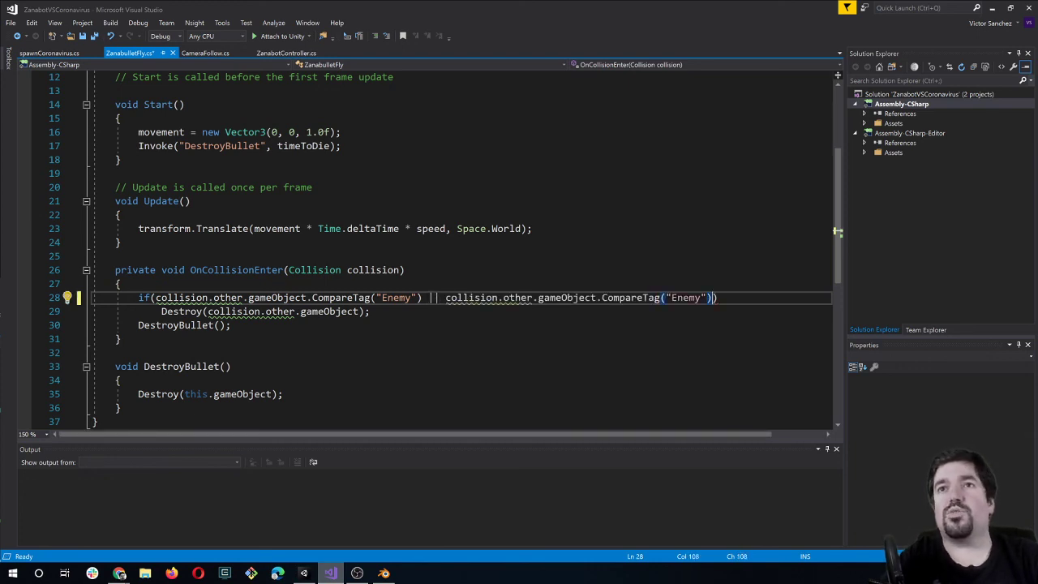
pyautogui.doubleClick(682, 295)
pyautogui.write('Destructible')
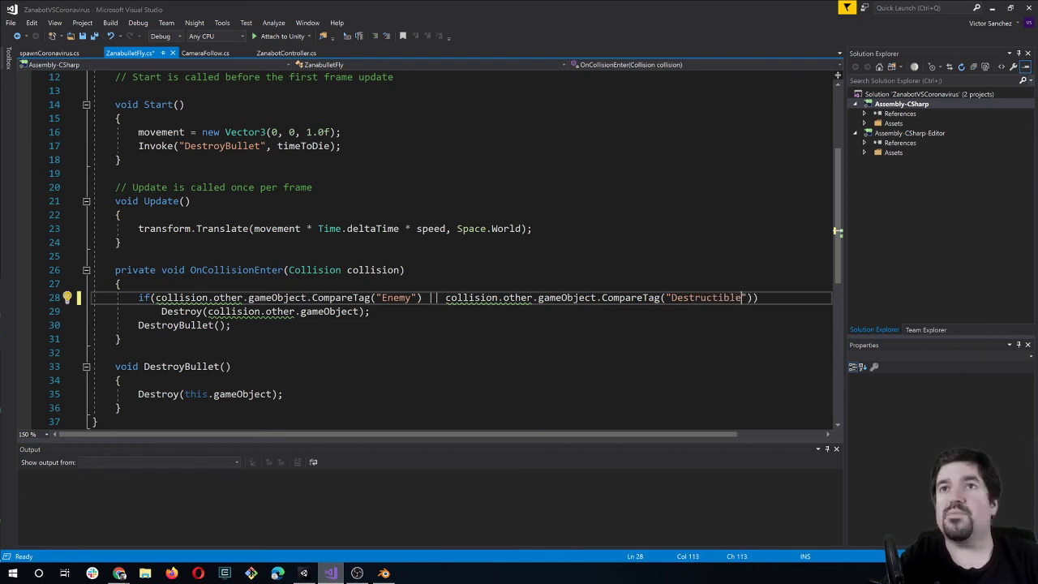
# Save the bullet script and return to Unity.
pyautogui.hotkey('ctrl', 's')
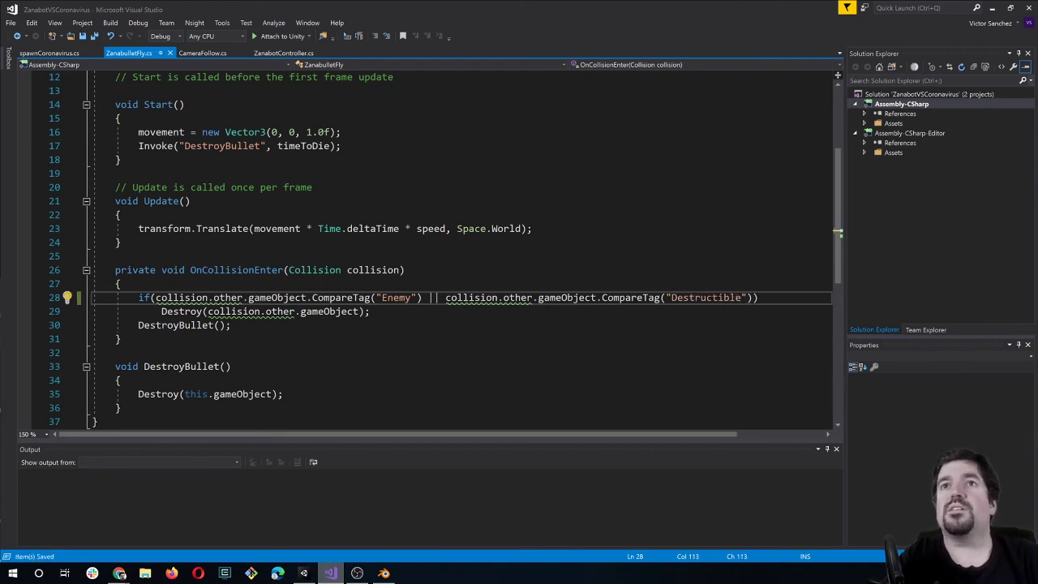
pyautogui.click(115, 352)
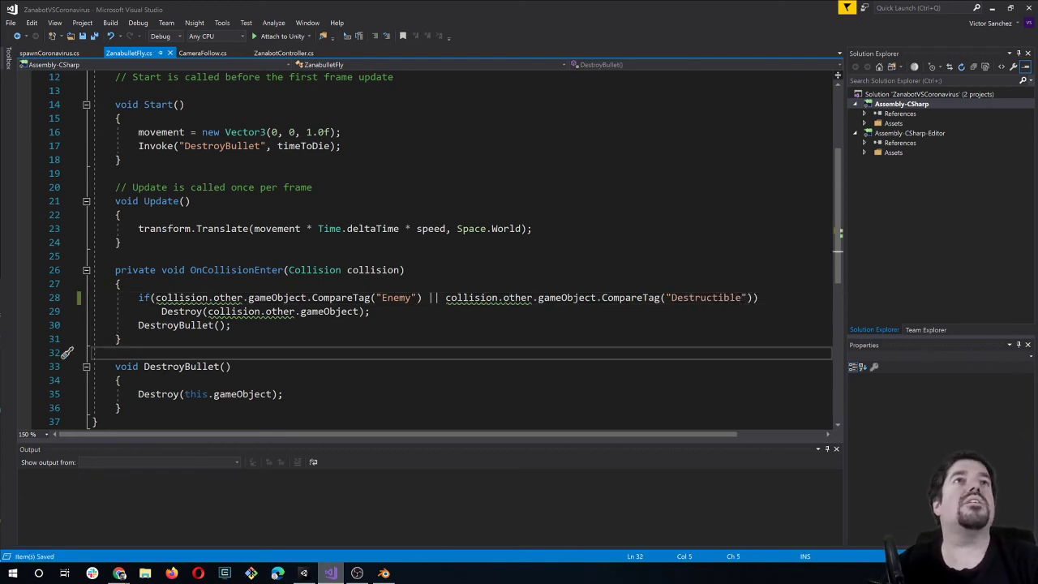
pyautogui.hotkey('alt', 'Tab')
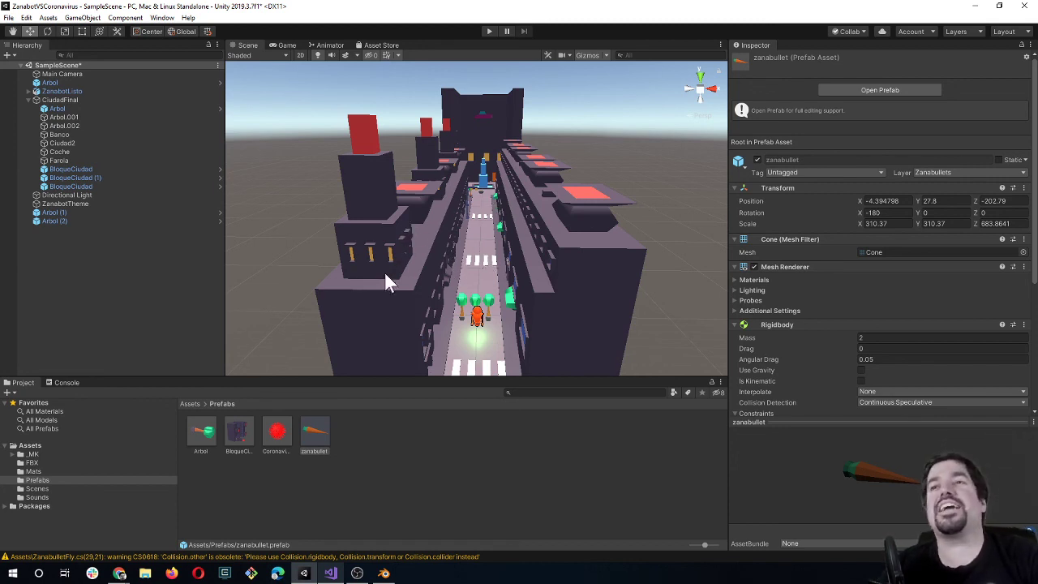
# Play the game, move the robot left and right, and fire bullets at the trees and viruses.
pyautogui.click(488, 31)
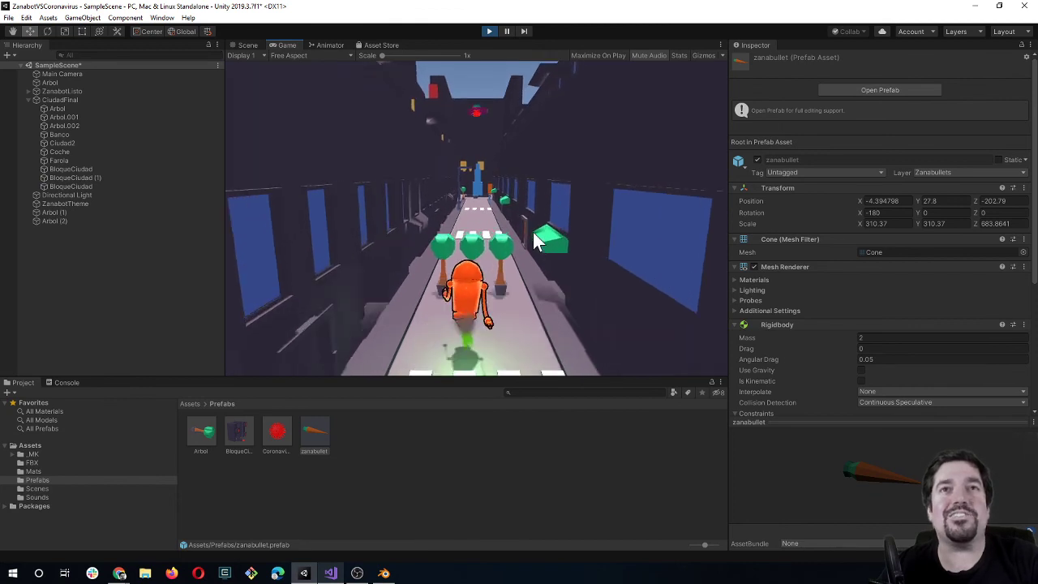
pyautogui.press('Left')
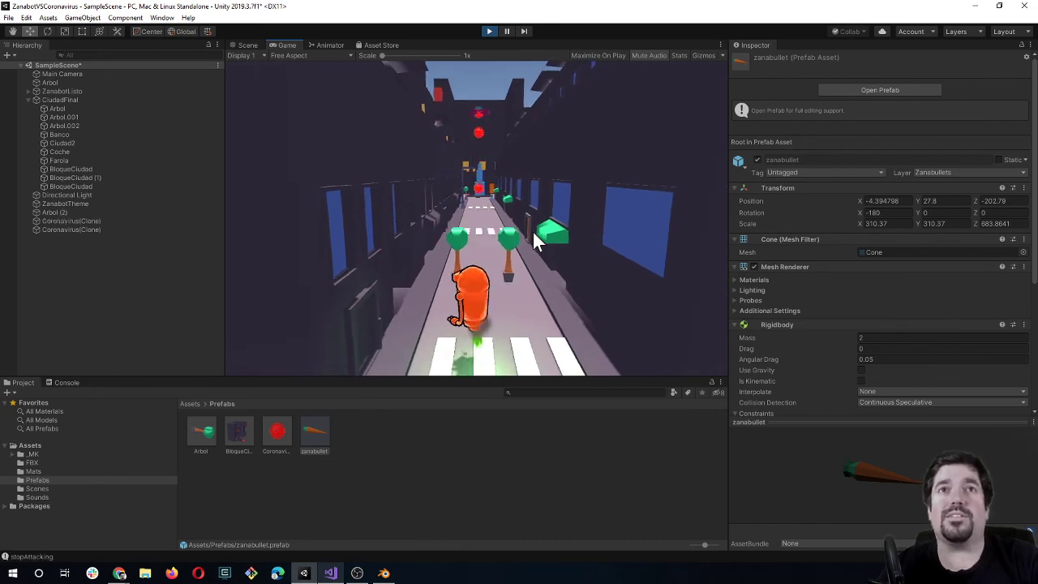
pyautogui.press('Right')
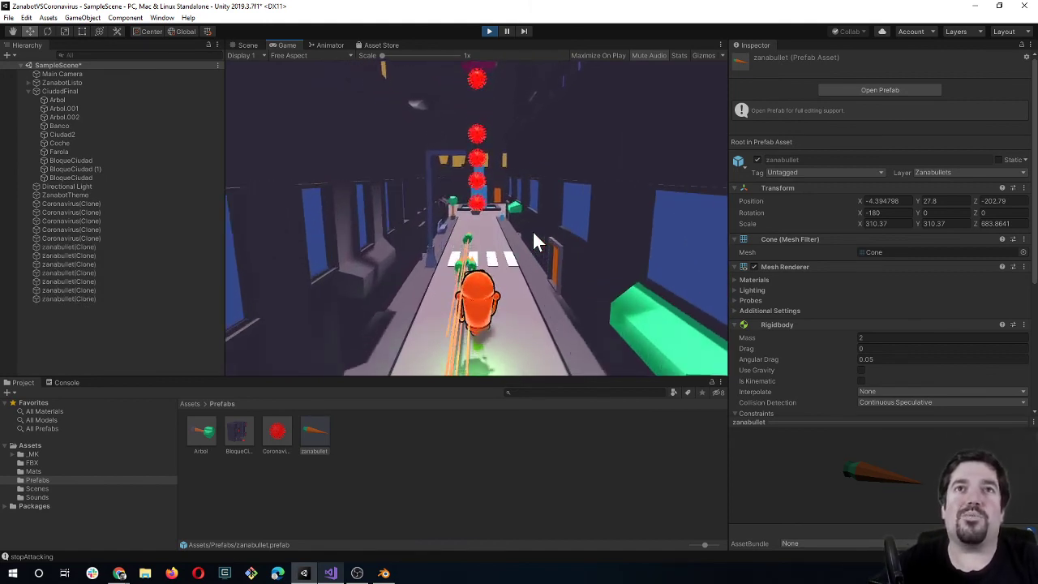
pyautogui.click(532, 230)
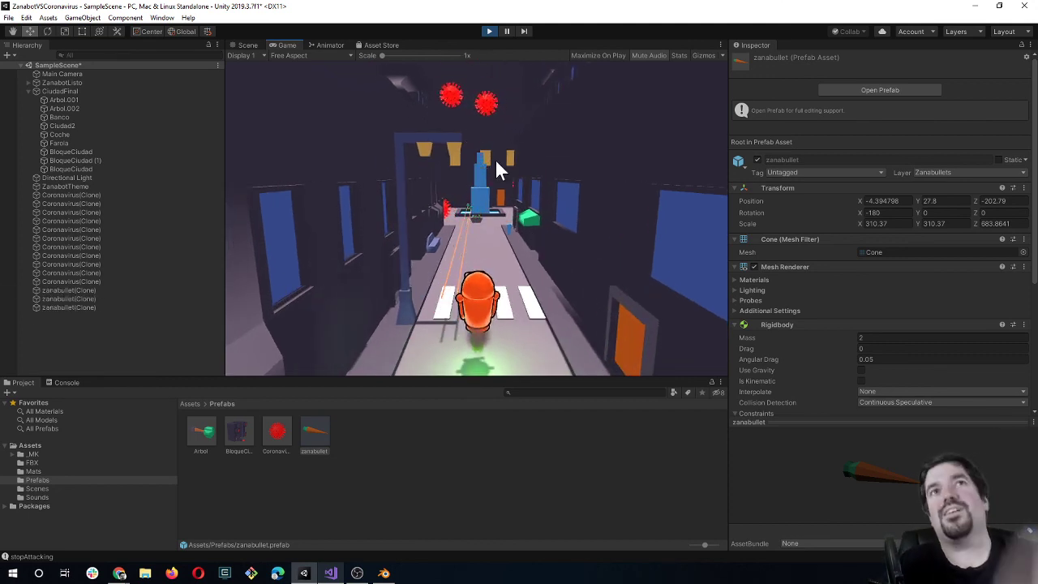
# Stop play mode and open Build Settings, keeping Windows as the standalone target platform.
pyautogui.click(489, 31)
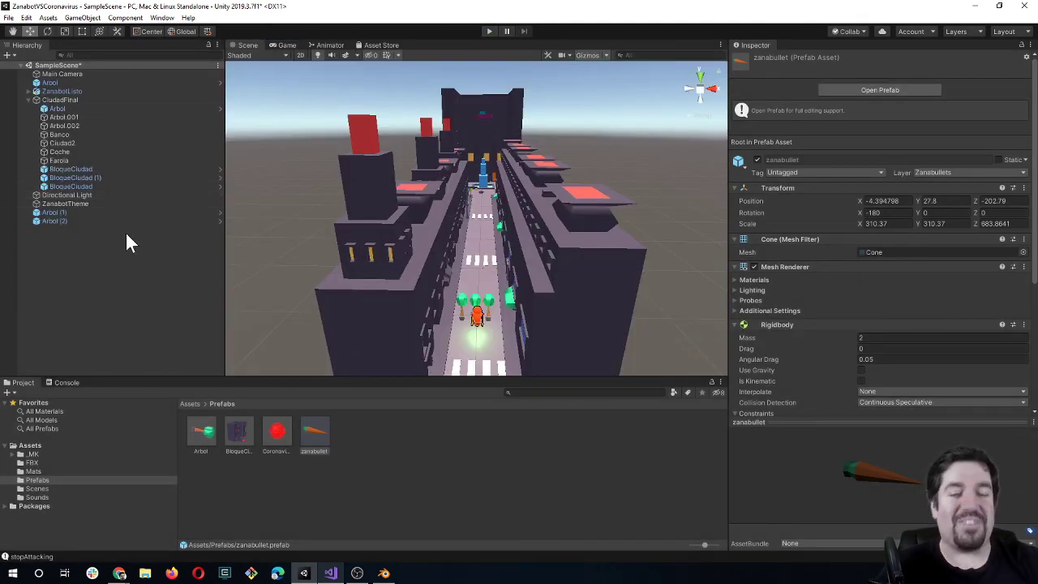
pyautogui.click(8, 17)
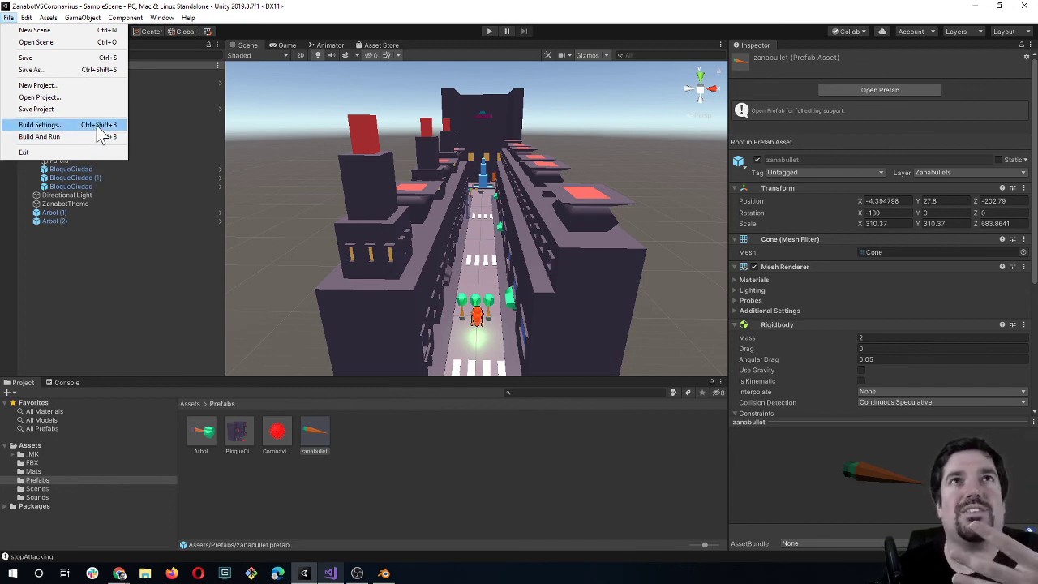
pyautogui.click(22, 125)
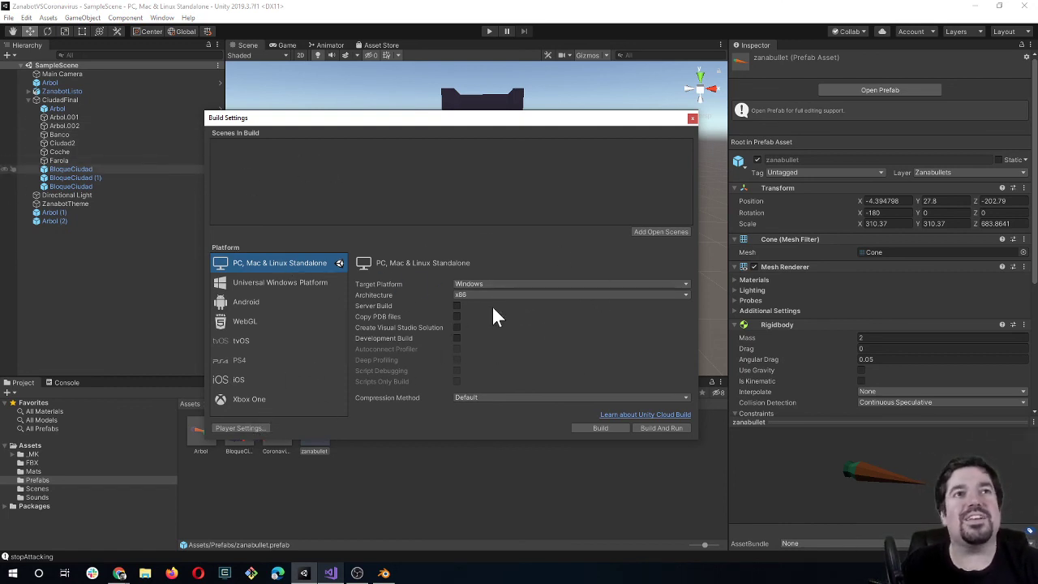
pyautogui.click(564, 284)
pyautogui.click(565, 296)
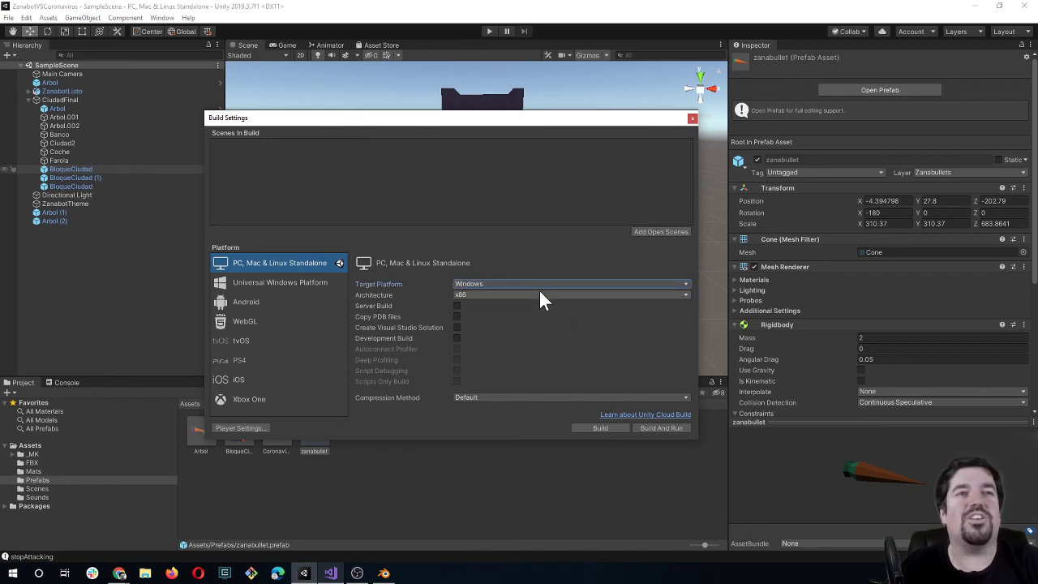
# Start Build And Run, then create a Builds folder in ZanabotMaterials and enter it.
pyautogui.click(651, 428)
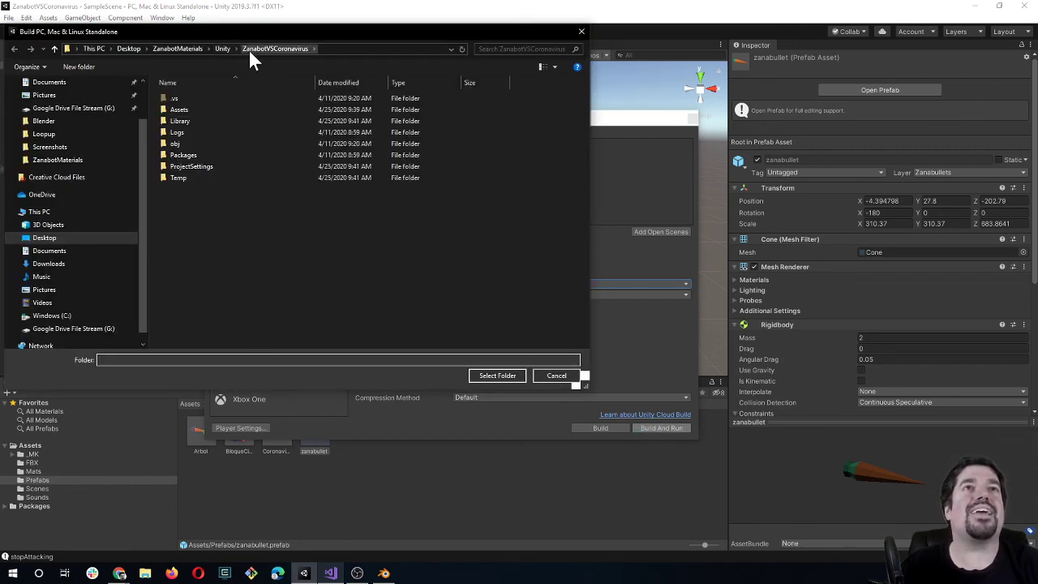
pyautogui.click(161, 47)
pyautogui.rightClick(204, 223)
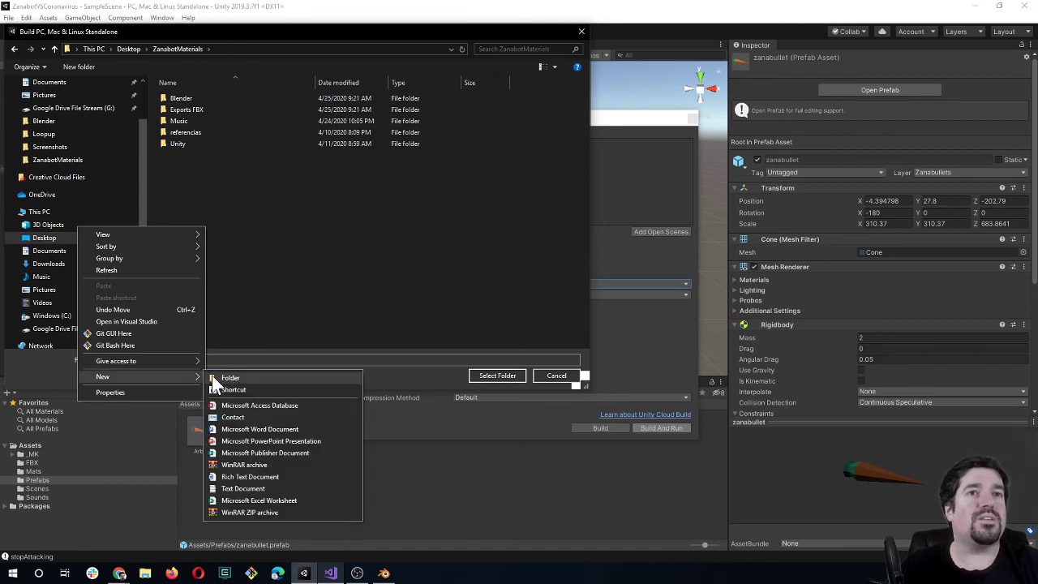
pyautogui.click(213, 376)
pyautogui.write('Builds')
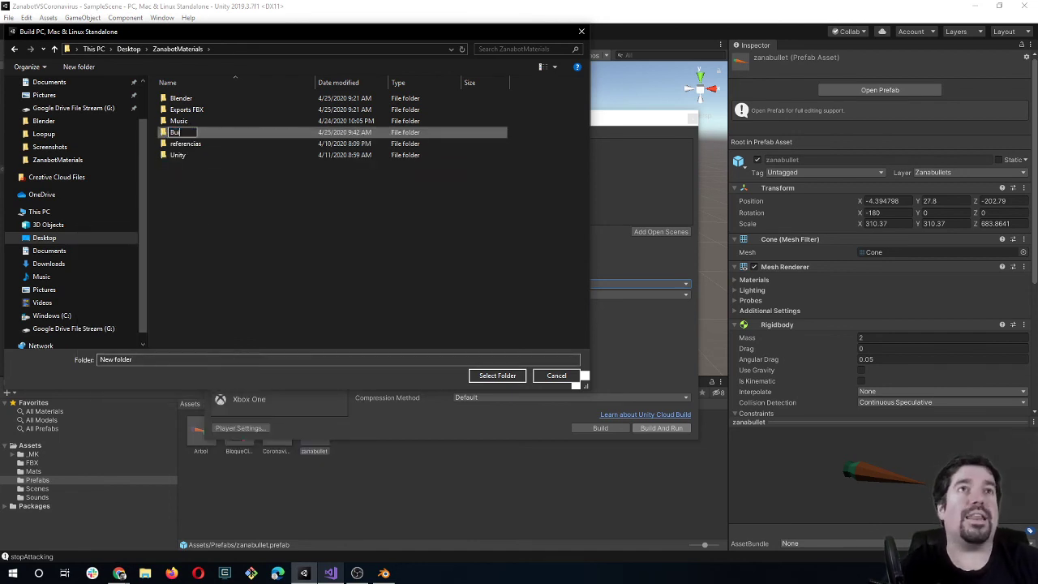
pyautogui.press('Return')
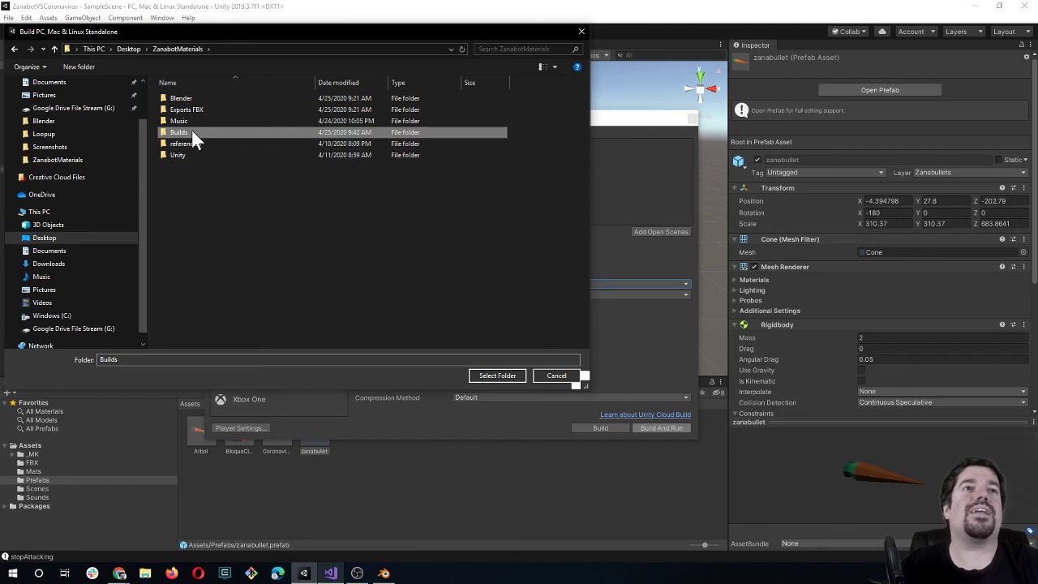
pyautogui.doubleClick(191, 132)
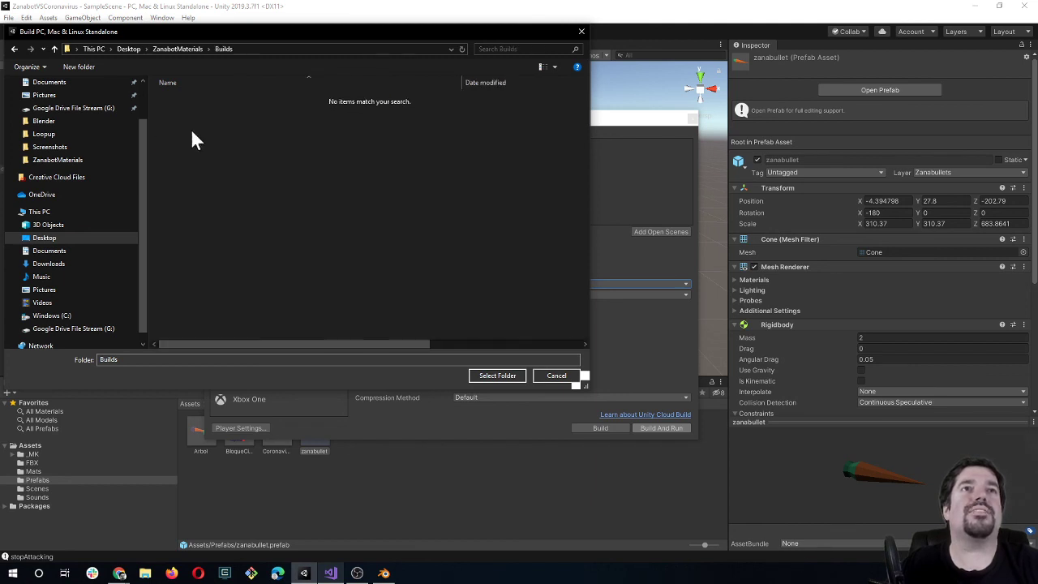
# Create a 0.1 folder inside Builds and choose it as the build destination.
pyautogui.rightClick(394, 222)
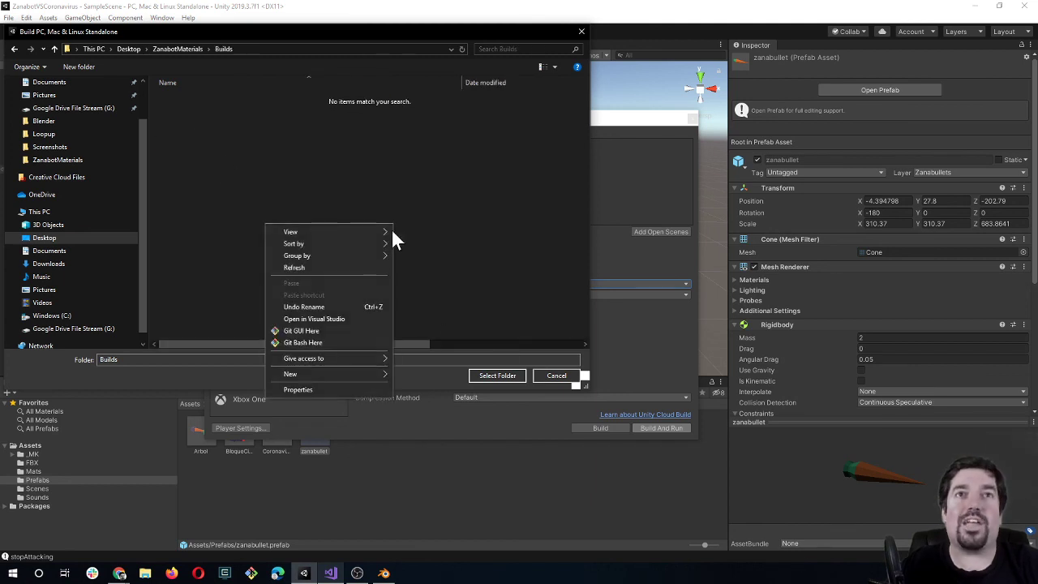
pyautogui.click(399, 375)
pyautogui.write('0')
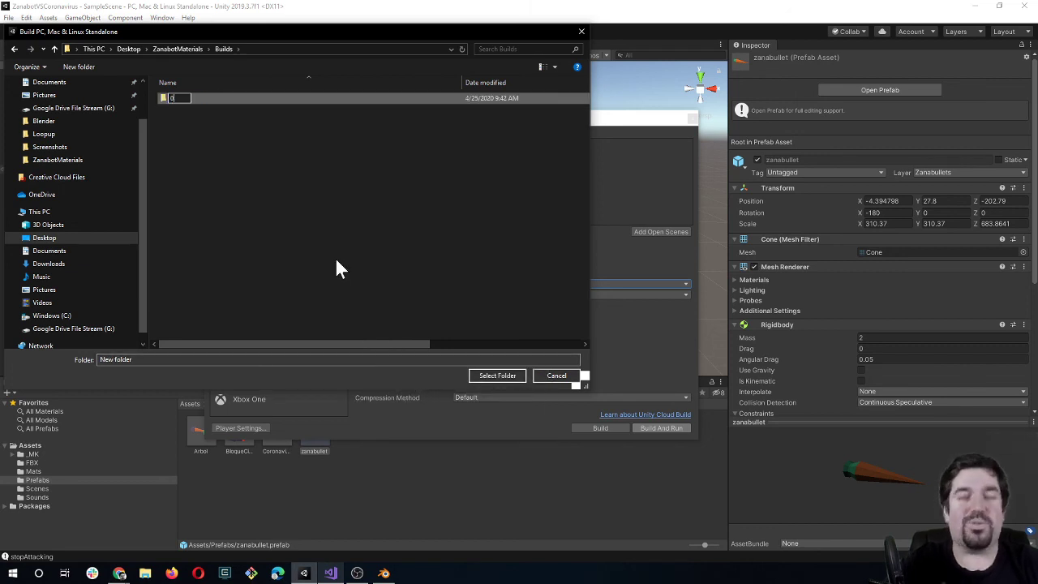
pyautogui.write('.1')
pyautogui.press('Return')
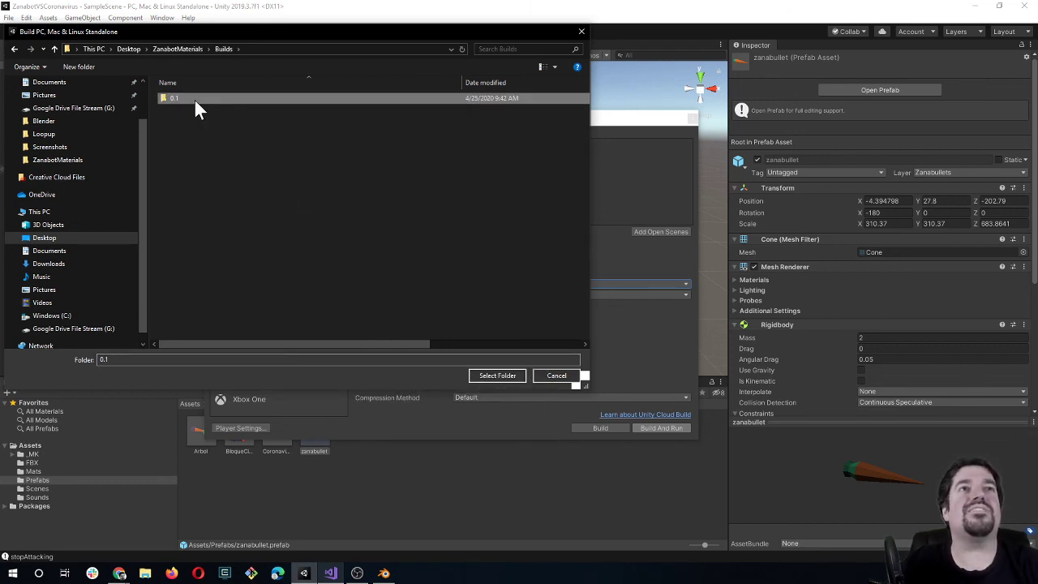
pyautogui.doubleClick(194, 102)
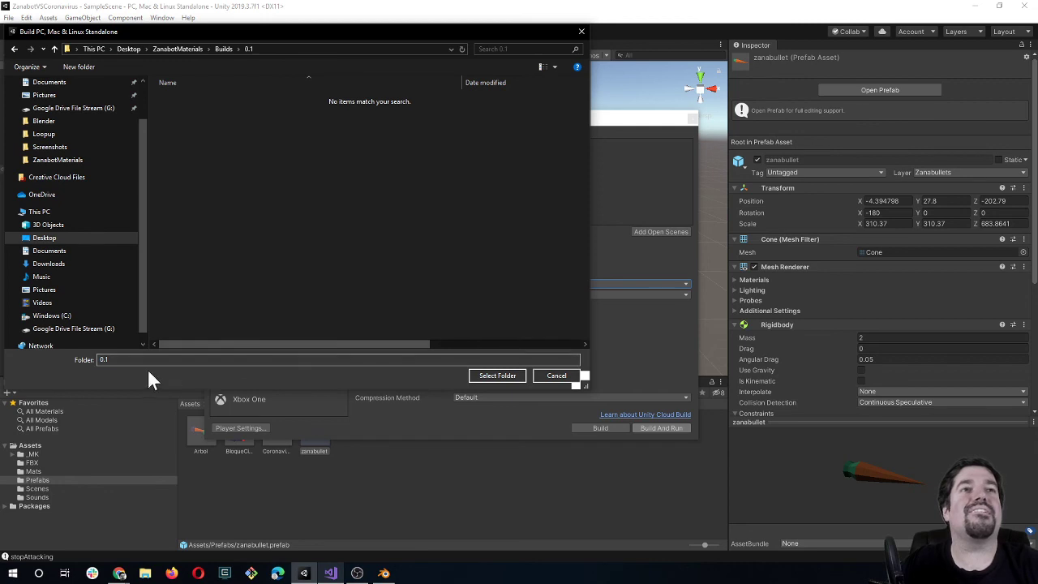
pyautogui.click(509, 375)
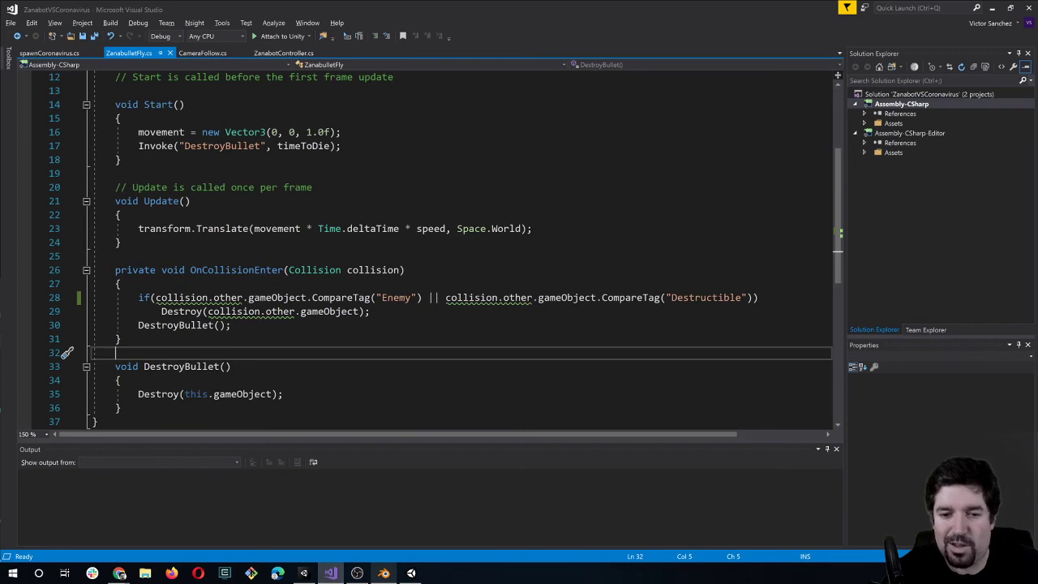
# Close the running game window and Visual Studio.
pyautogui.rightClick(413, 574)
pyautogui.click(411, 553)
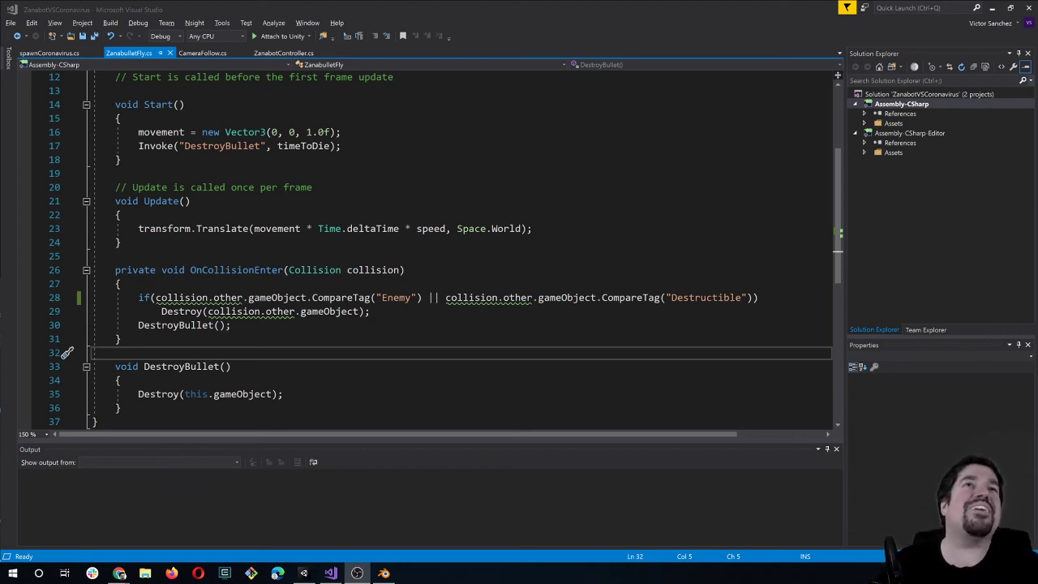
pyautogui.click(1022, 11)
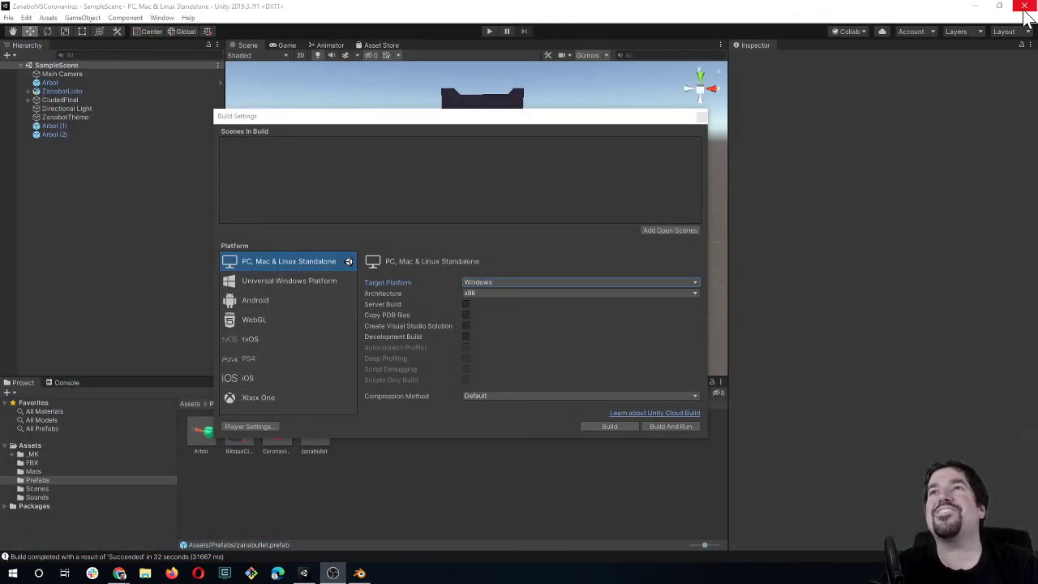
# Close Build Settings and Unity, then quit Blender, saving the coronavirus file.
pyautogui.moveTo(464, 123); pyautogui.dragTo(454, 108)
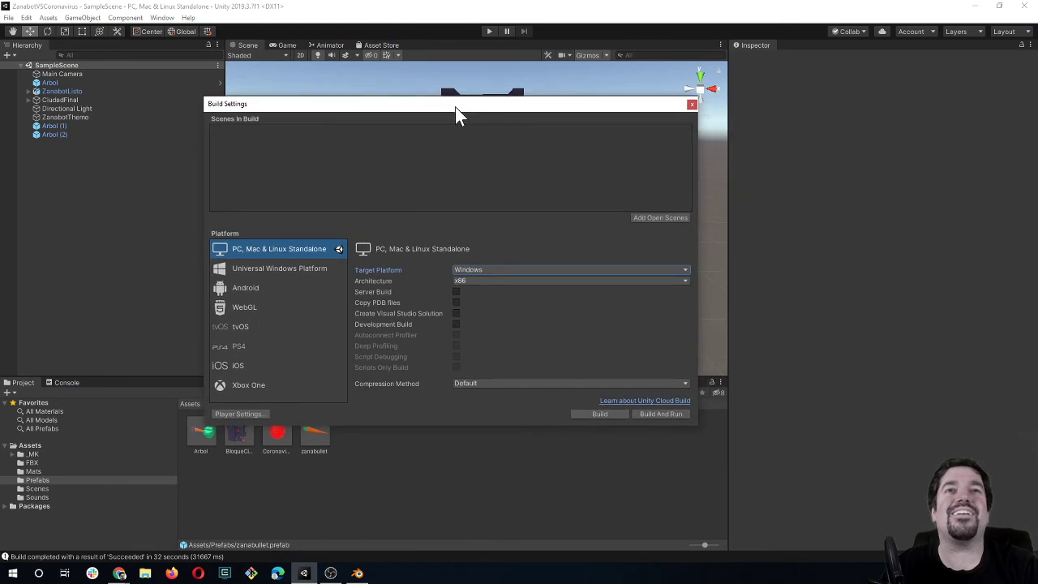
pyautogui.click(691, 105)
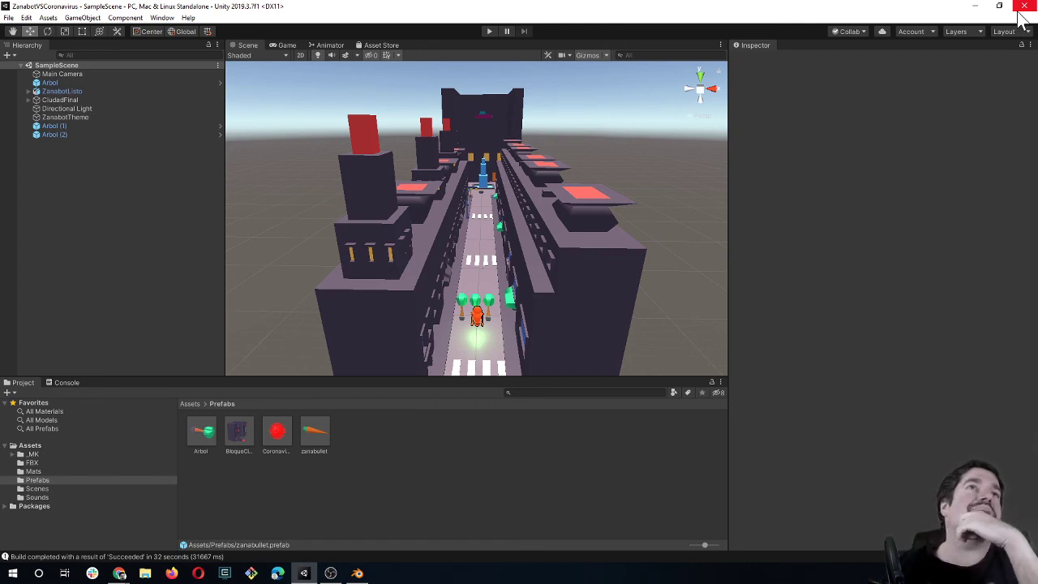
pyautogui.click(1023, 7)
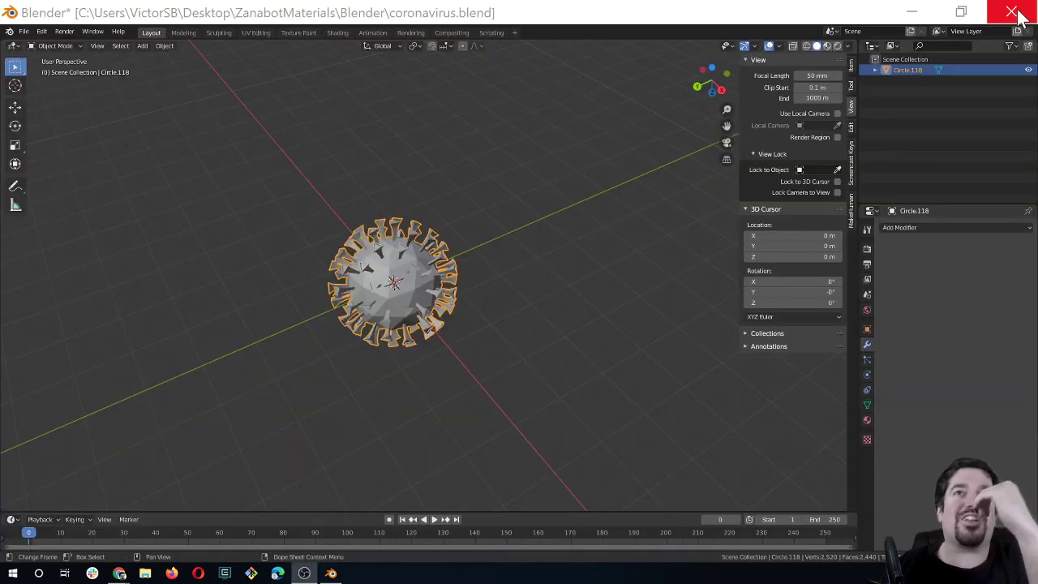
pyautogui.click(1016, 11)
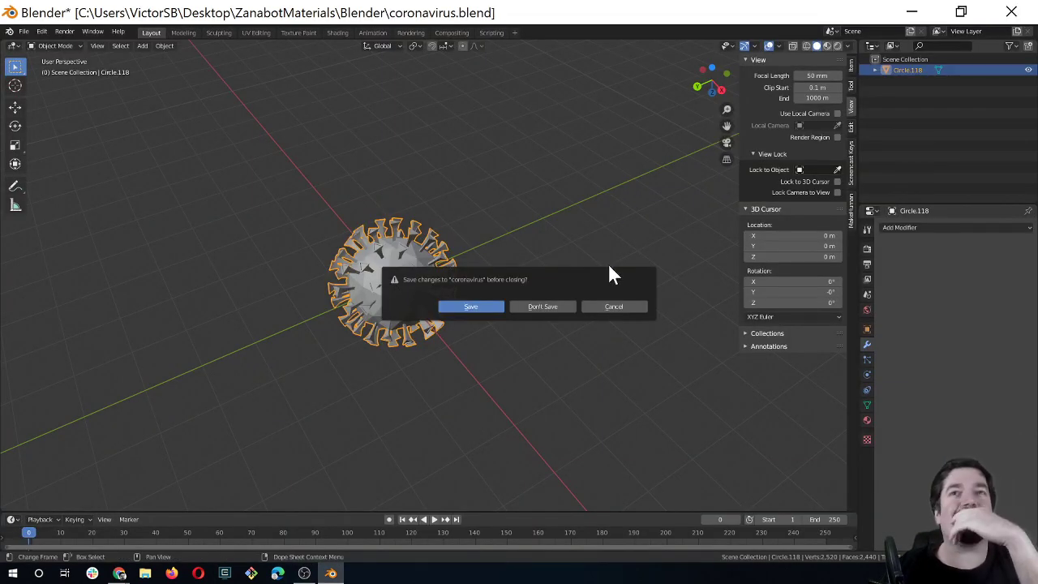
pyautogui.click(496, 307)
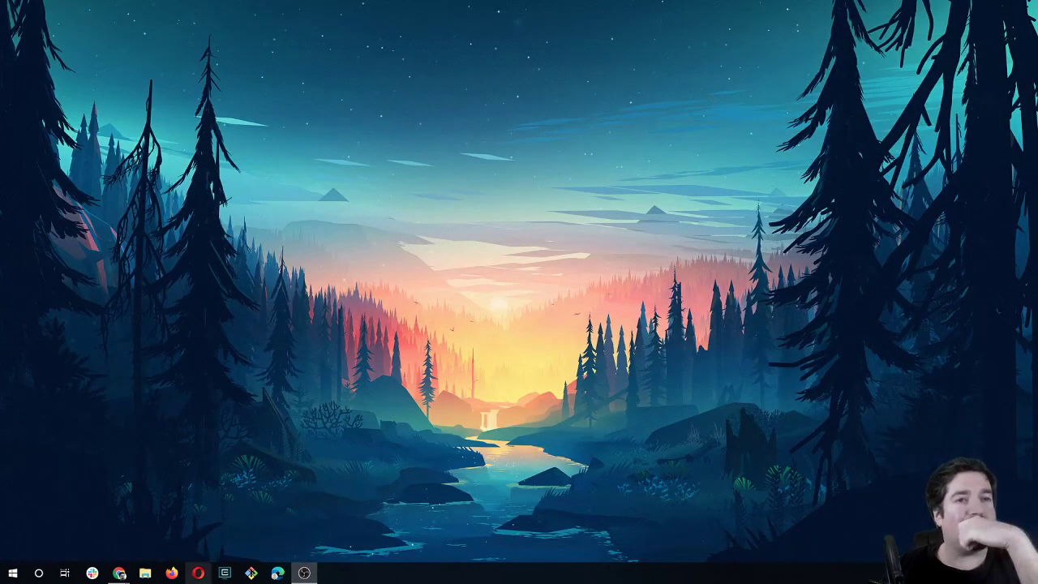
pyautogui.click(150, 576)
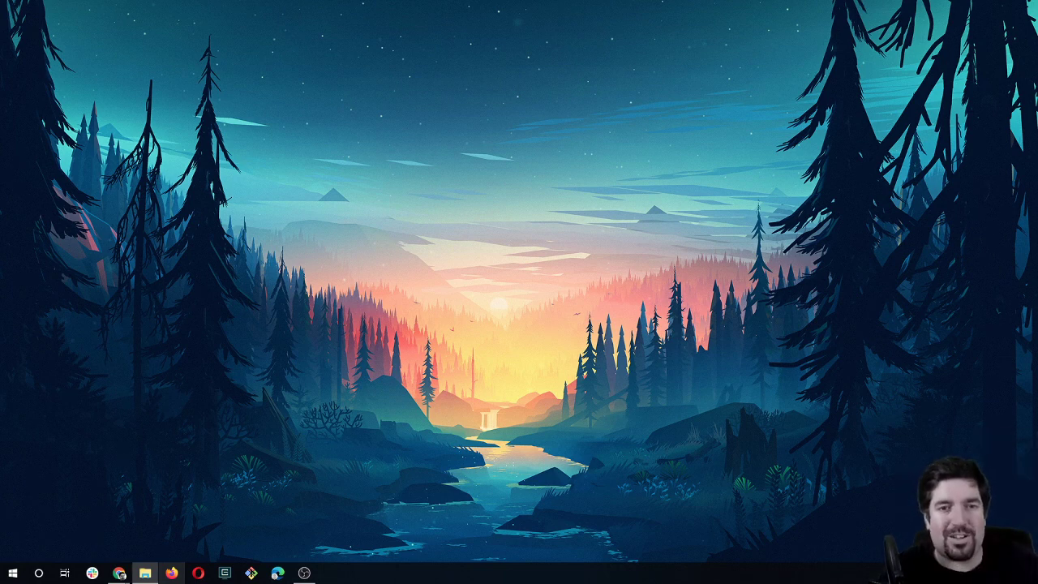
# Open the Builds/0.1 folder and launch ZanabotVSCoronavirus.exe.
pyautogui.moveTo(437, 463)
pyautogui.mouseDown()
pyautogui.moveTo(467, 85)
pyautogui.moveTo(453, 109)
pyautogui.mouseUp()
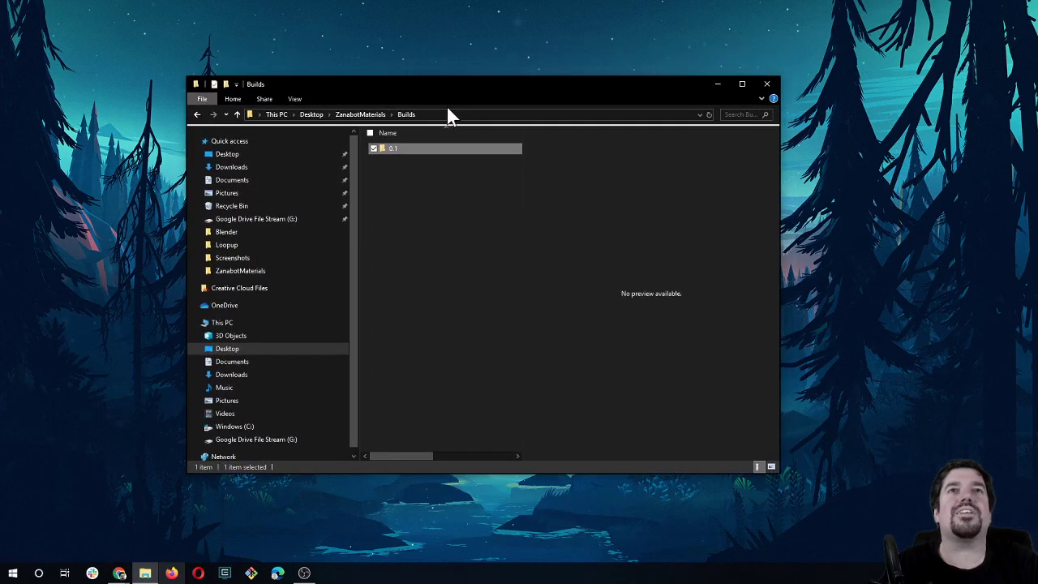
pyautogui.doubleClick(390, 152)
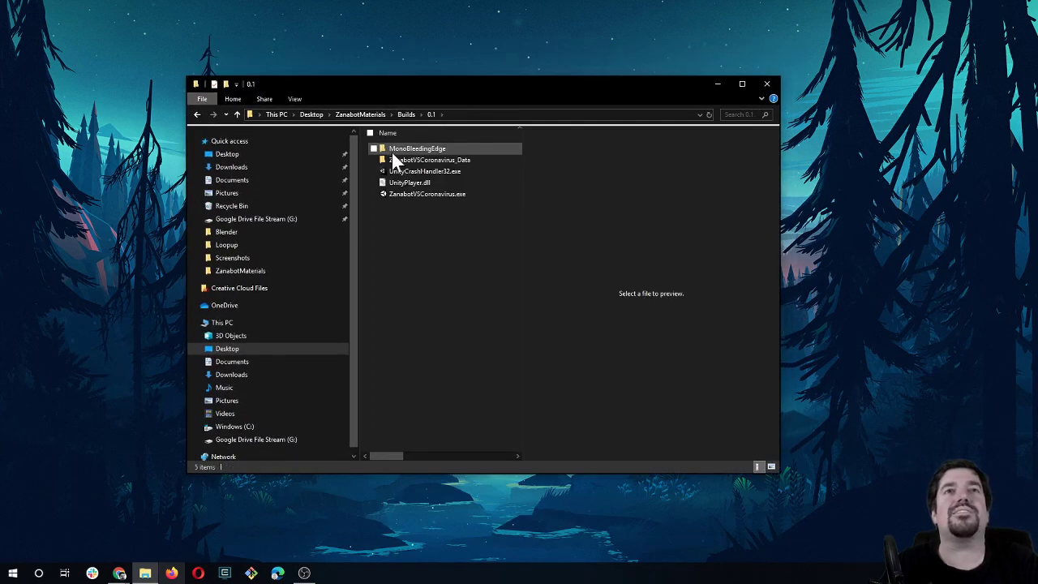
pyautogui.click(414, 195)
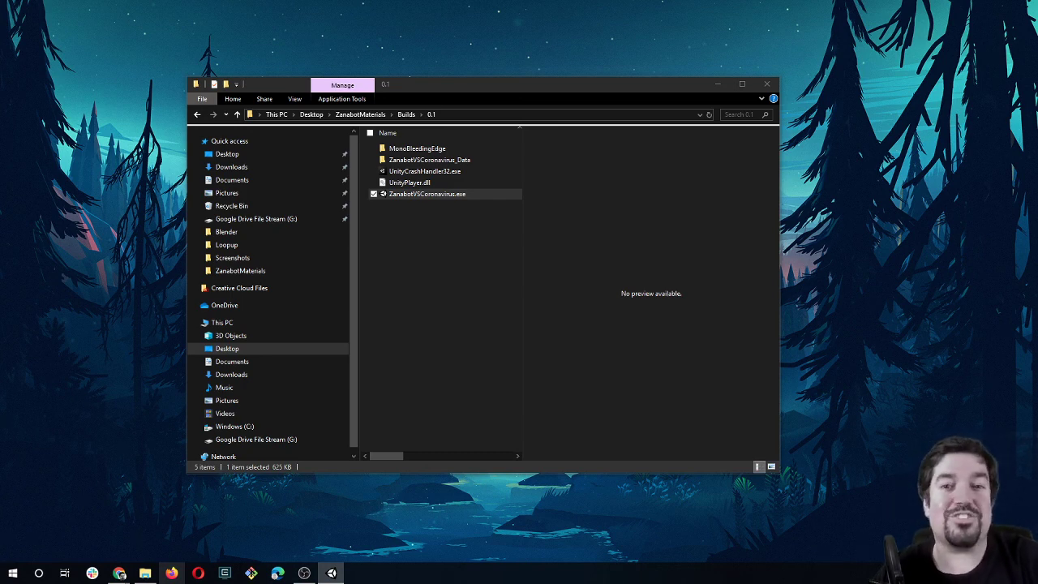
# Close File Explorer and the running game window.
pyautogui.click(769, 86)
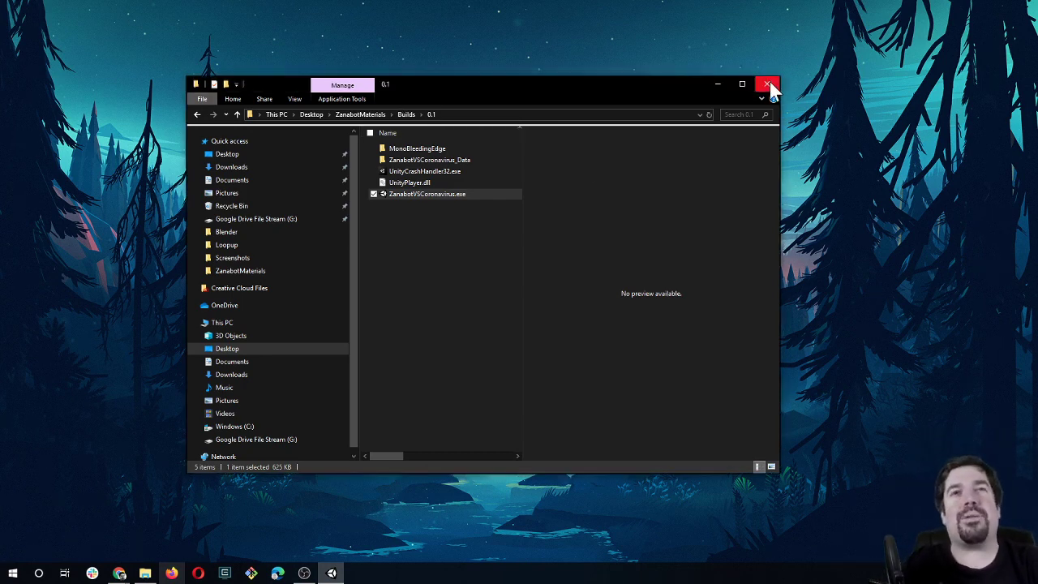
pyautogui.rightClick(332, 573)
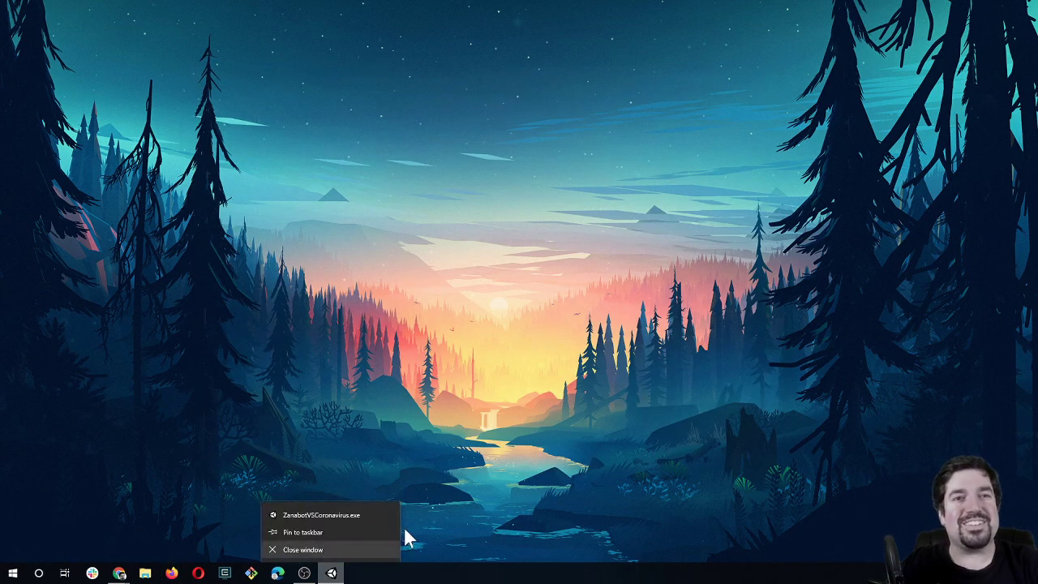
pyautogui.click(502, 466)
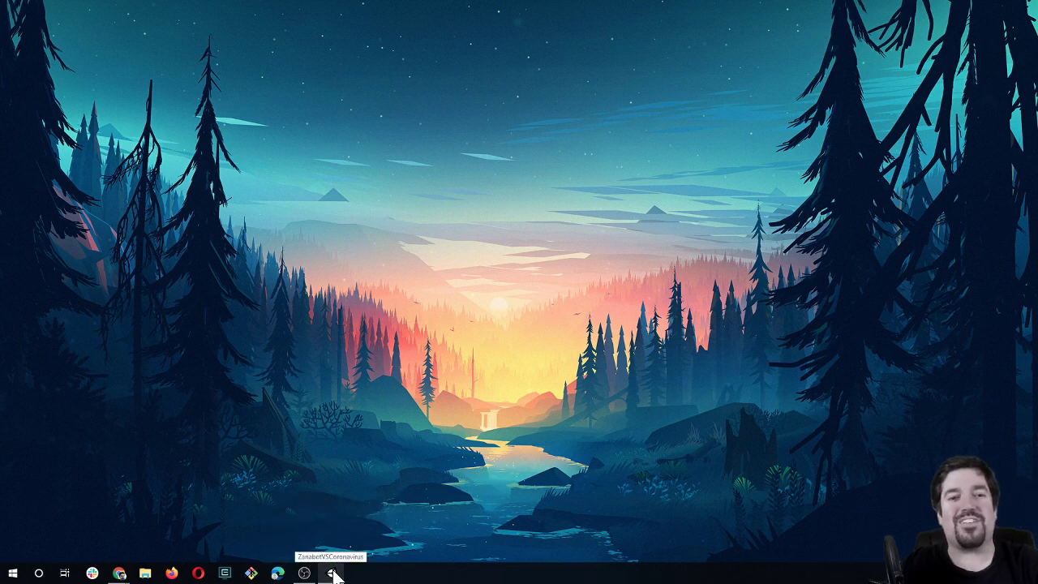
pyautogui.rightClick(331, 573)
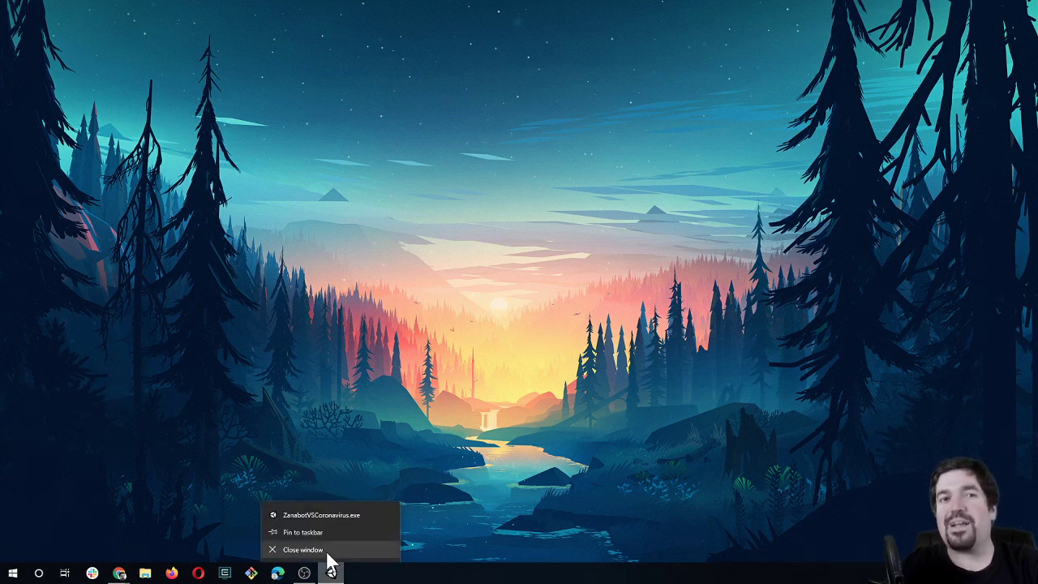
pyautogui.click(326, 550)
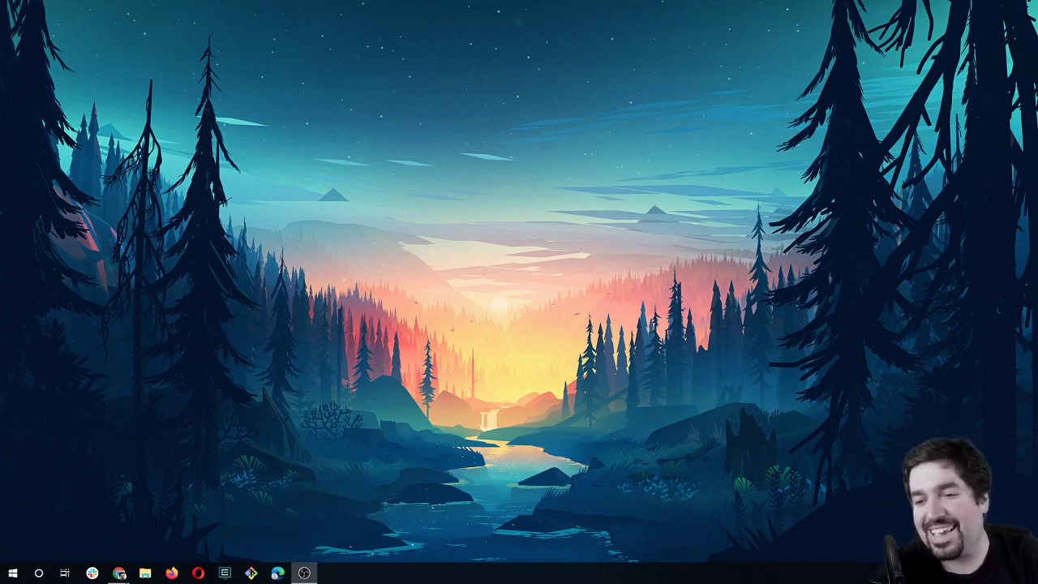